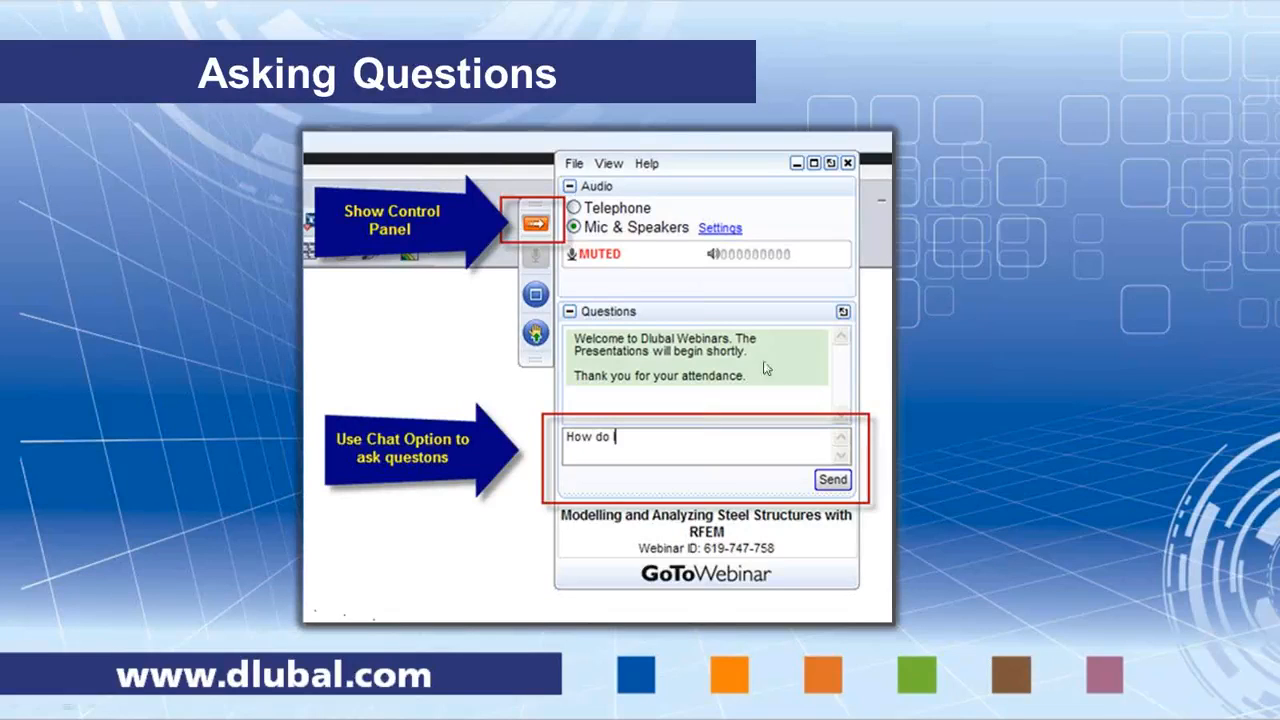
Step: Advance to the live demonstration slide and switch to RFEM with the 1MemberSurfaces_Start model
click(1010, 363)
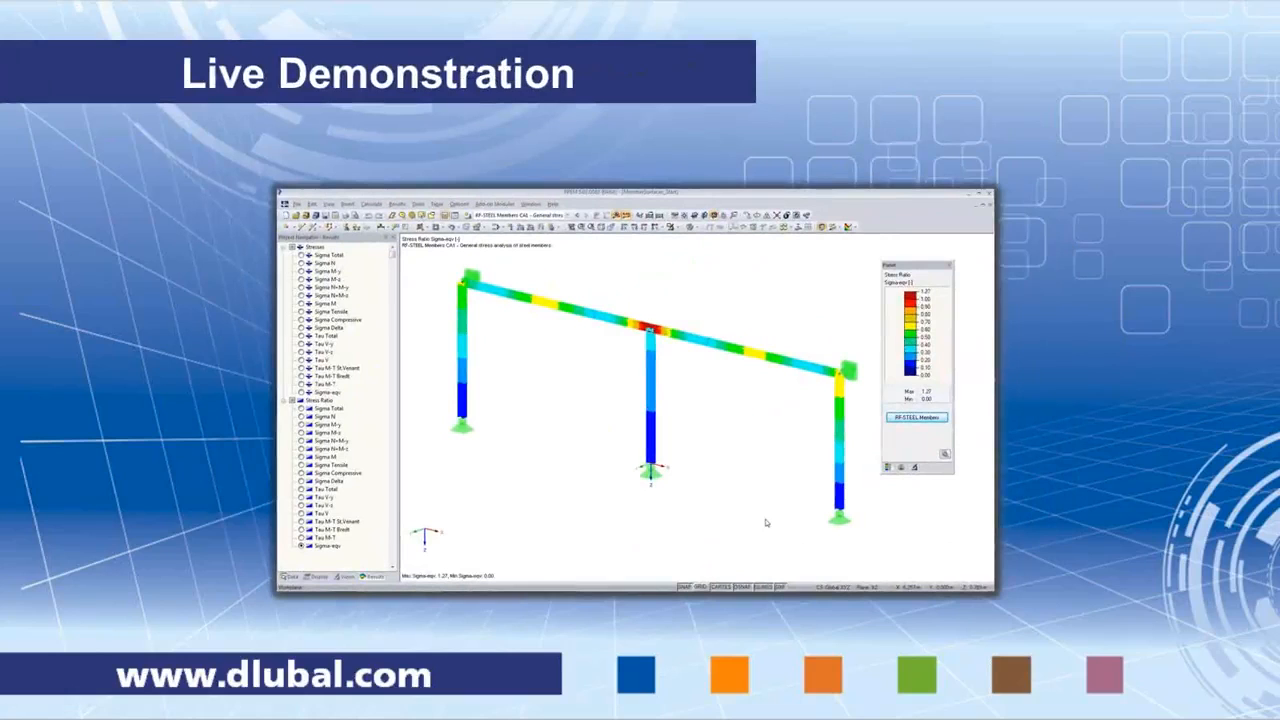
key(alt+Tab)
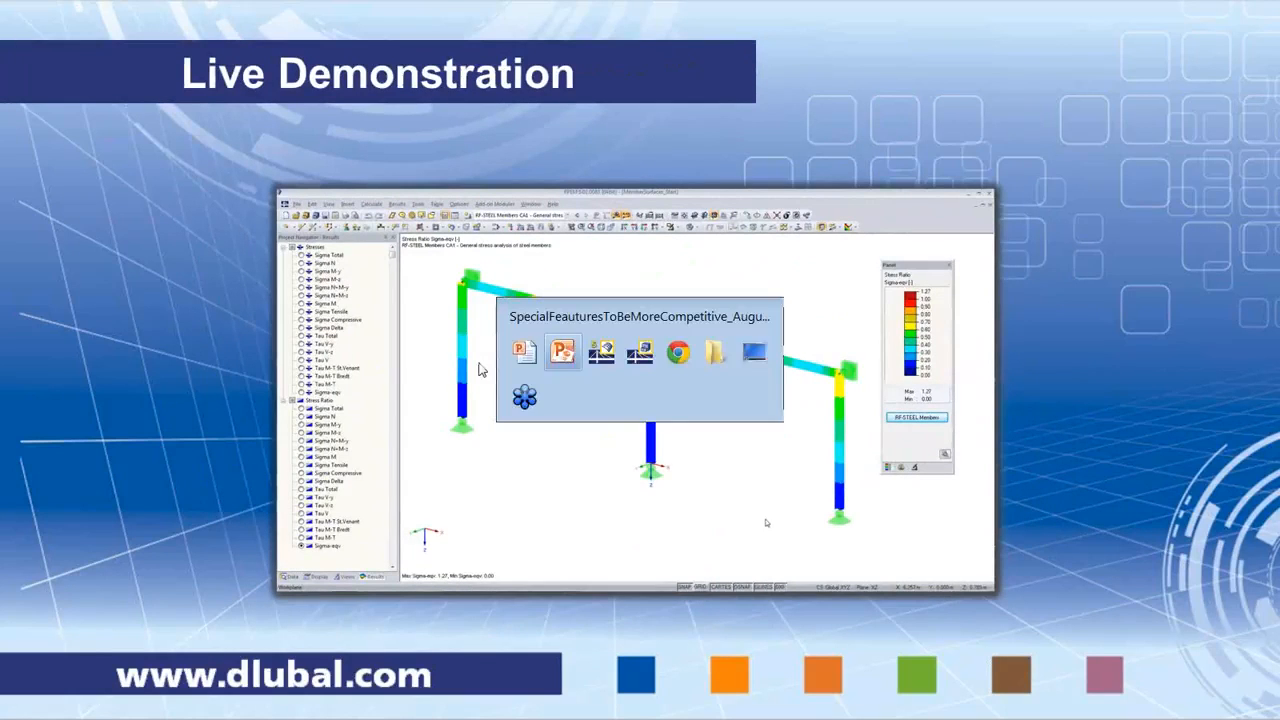
key(alt+Tab)
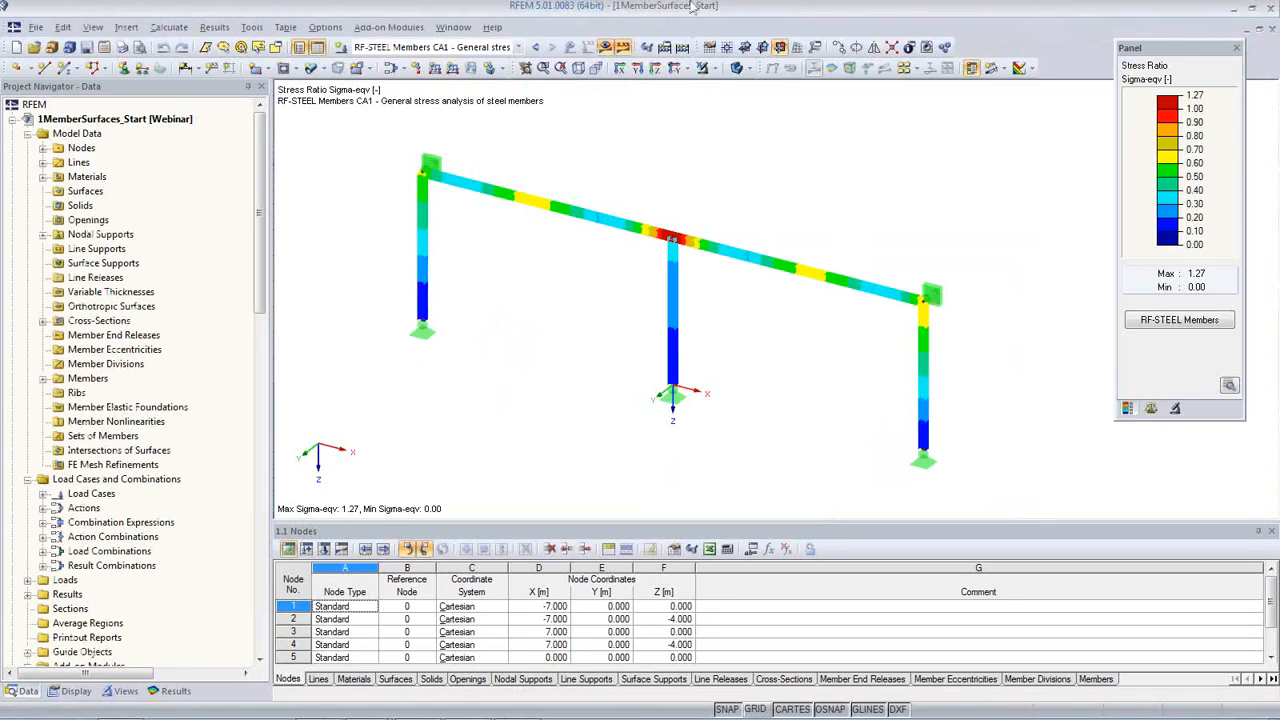
Step: Display the frame in wireframe and hide the RF-STEEL Members stress results
click(743, 68)
click(748, 88)
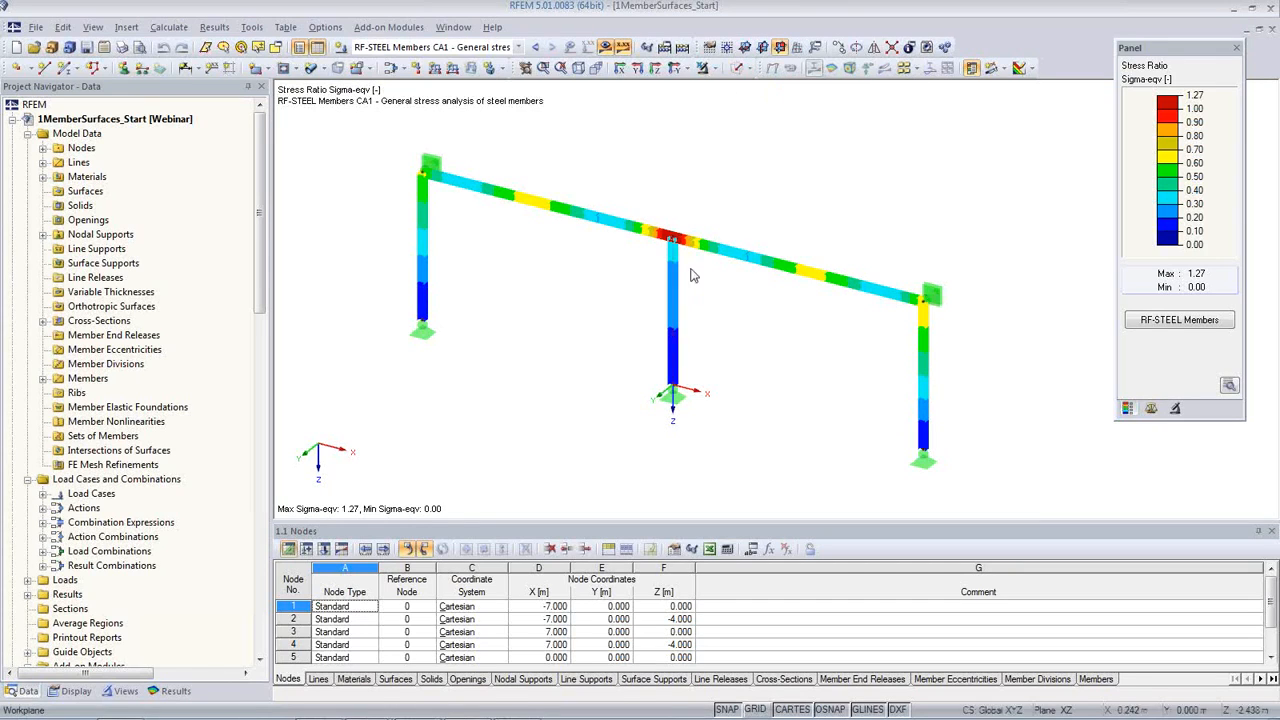
click(605, 47)
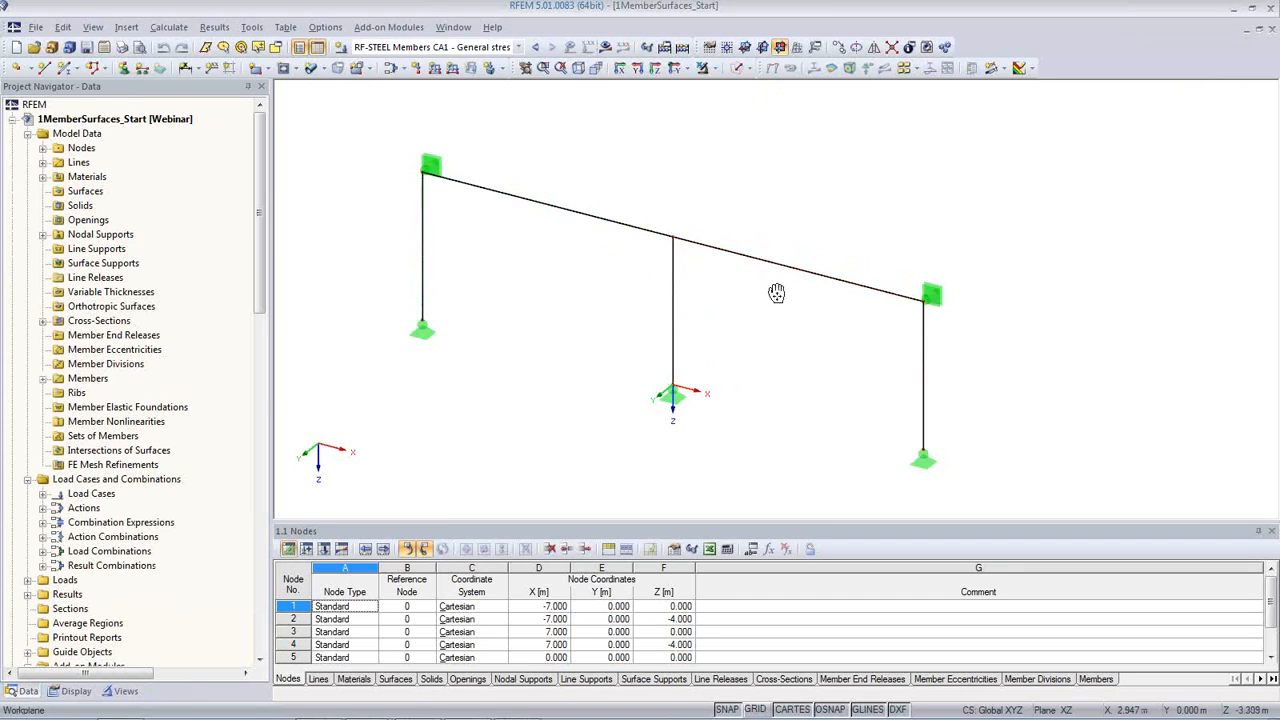
Step: Show the loads of LC1 Self-weight, LC2 Live and LC3 Wind, and go through load combinations CO1 to CO4
scroll(766, 300, up, 2)
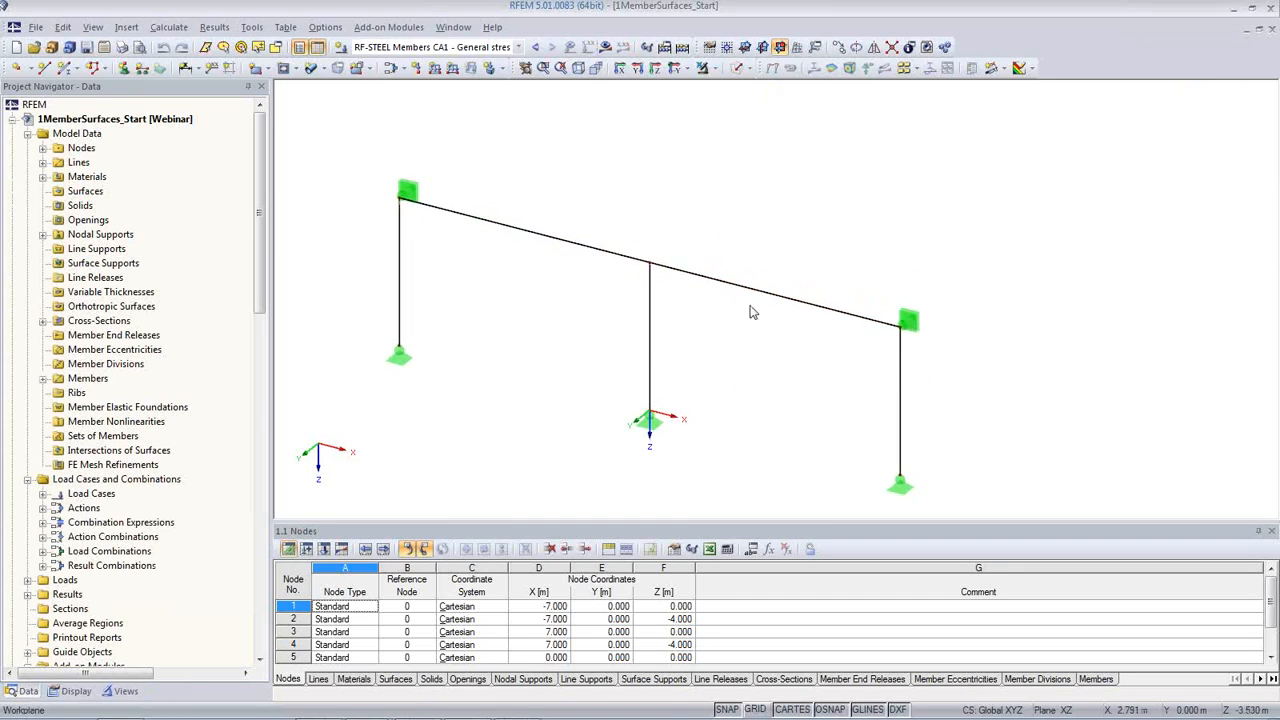
click(490, 48)
click(488, 62)
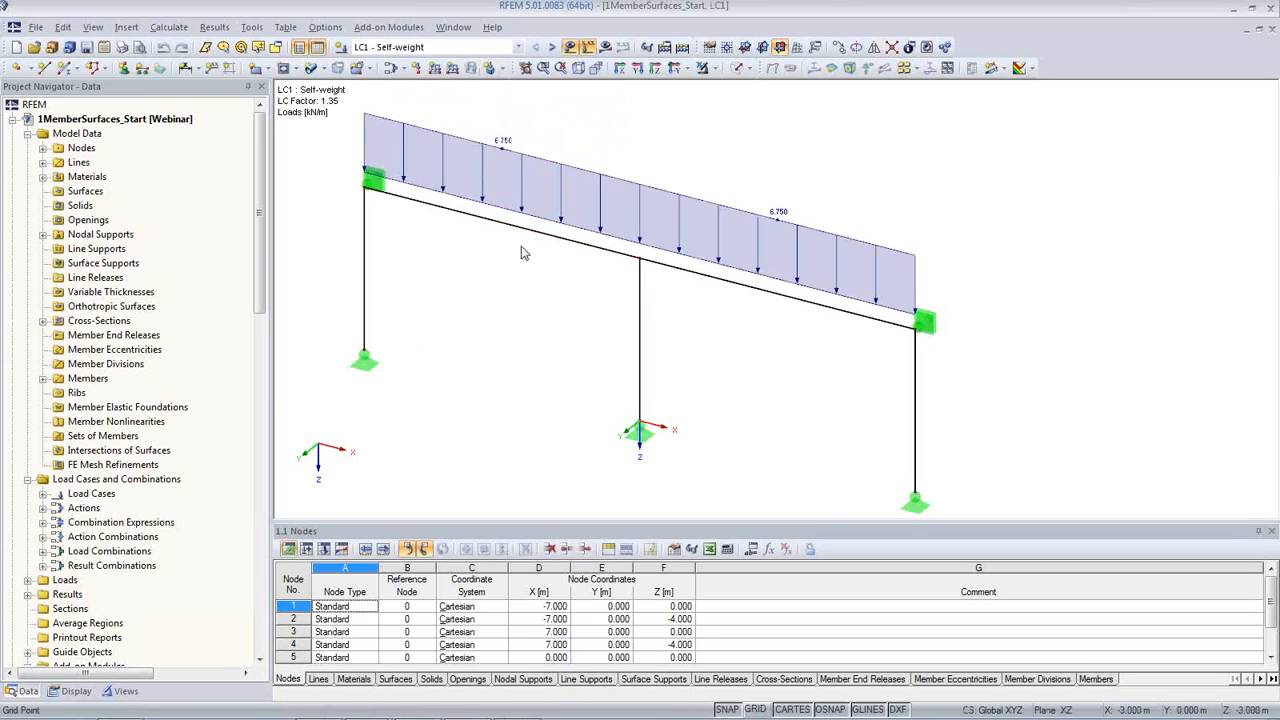
click(555, 49)
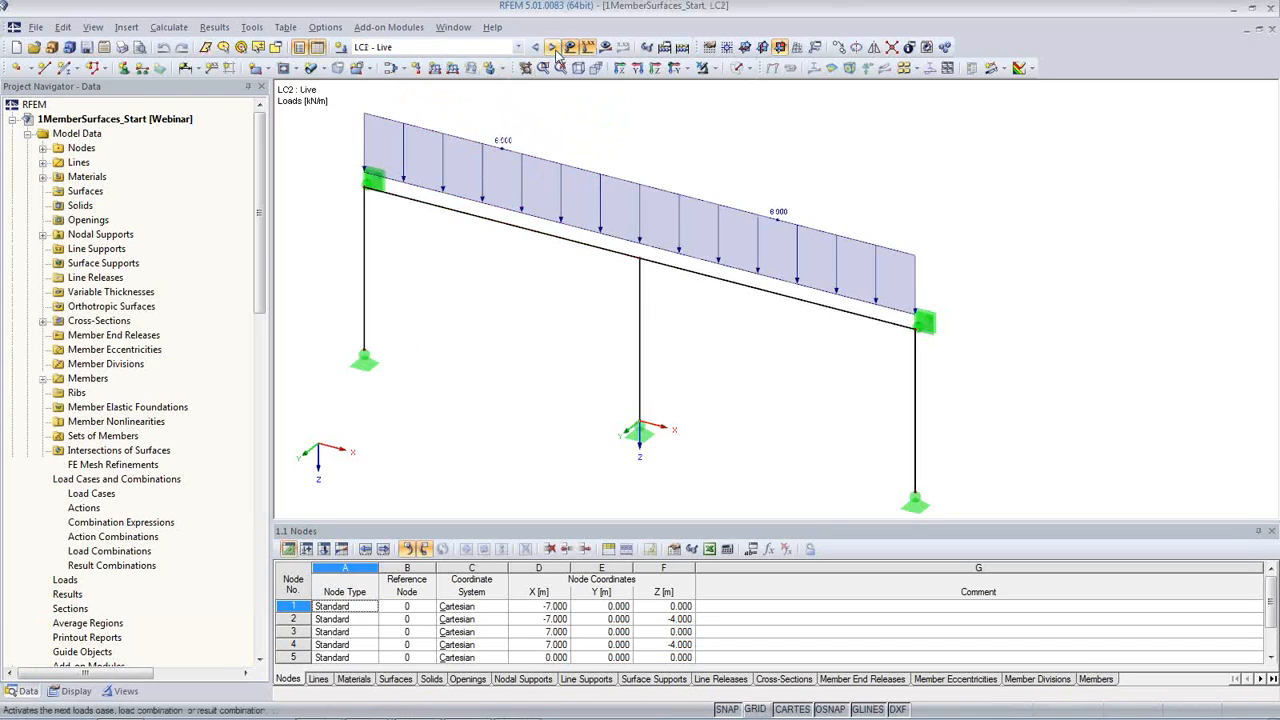
click(555, 49)
click(553, 49)
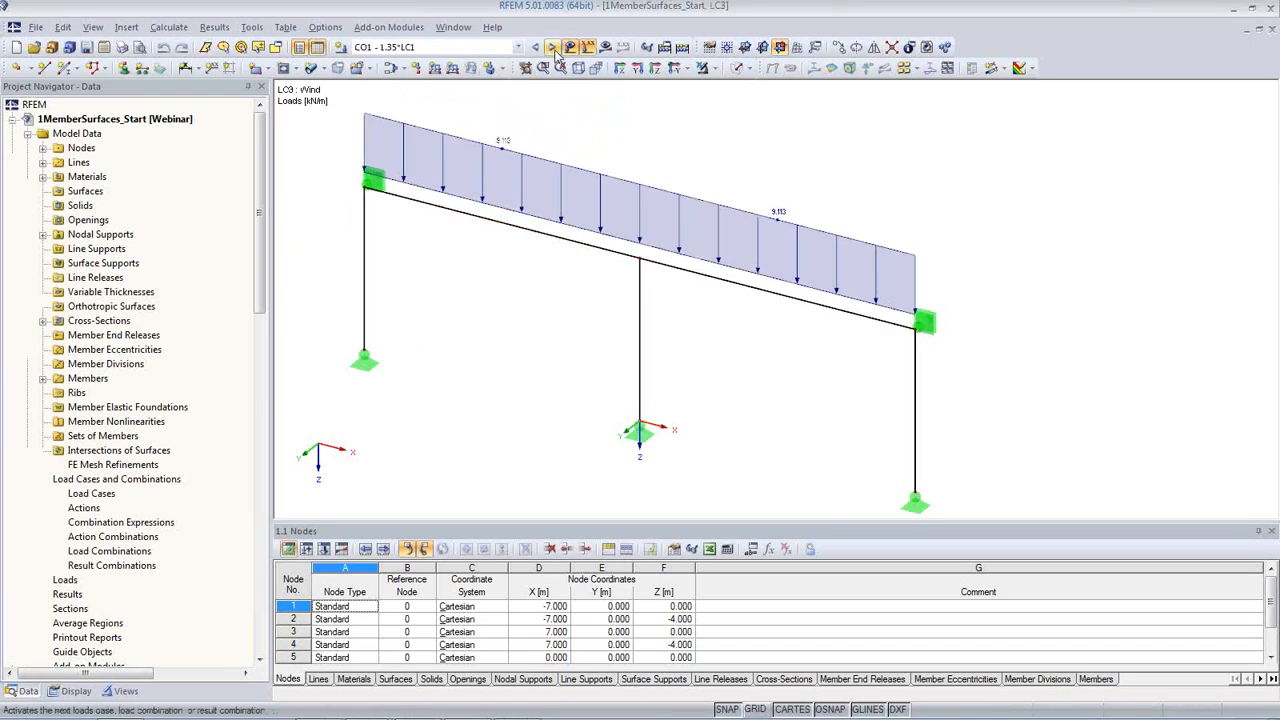
click(553, 49)
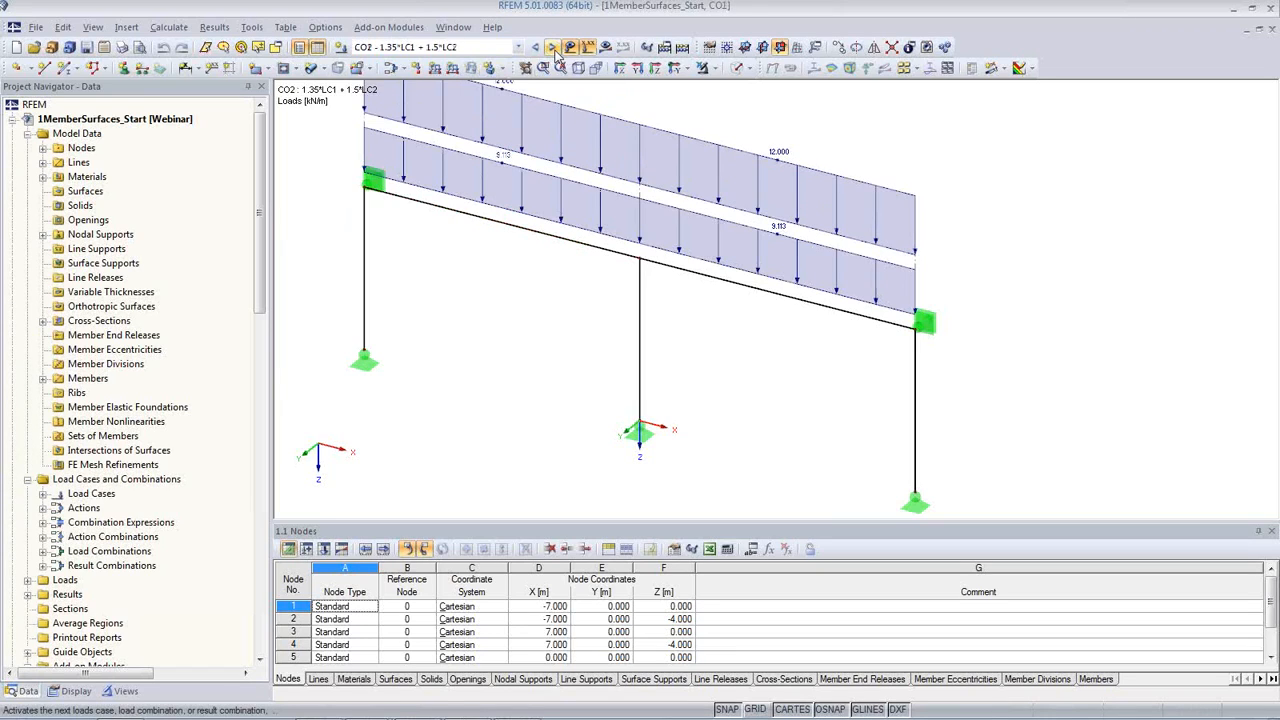
click(553, 49)
click(553, 49)
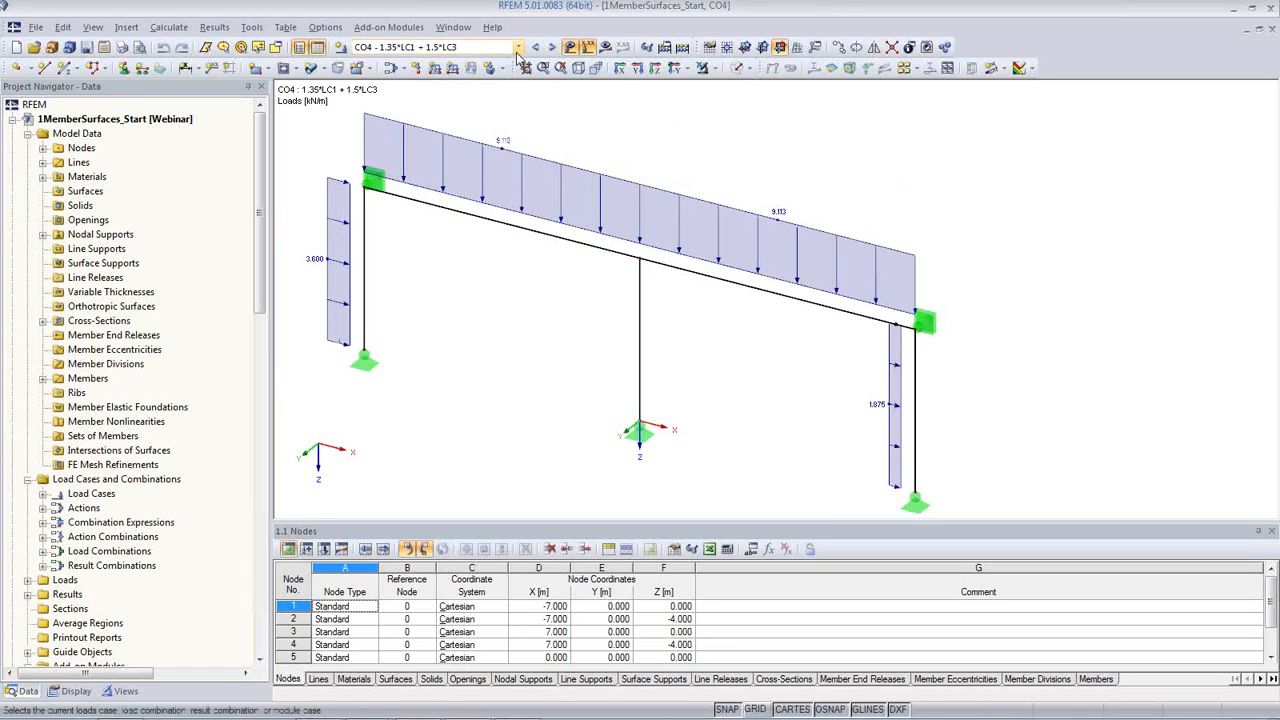
Step: Select result combination RC1 and display its results as My internal force diagrams on the members
click(518, 48)
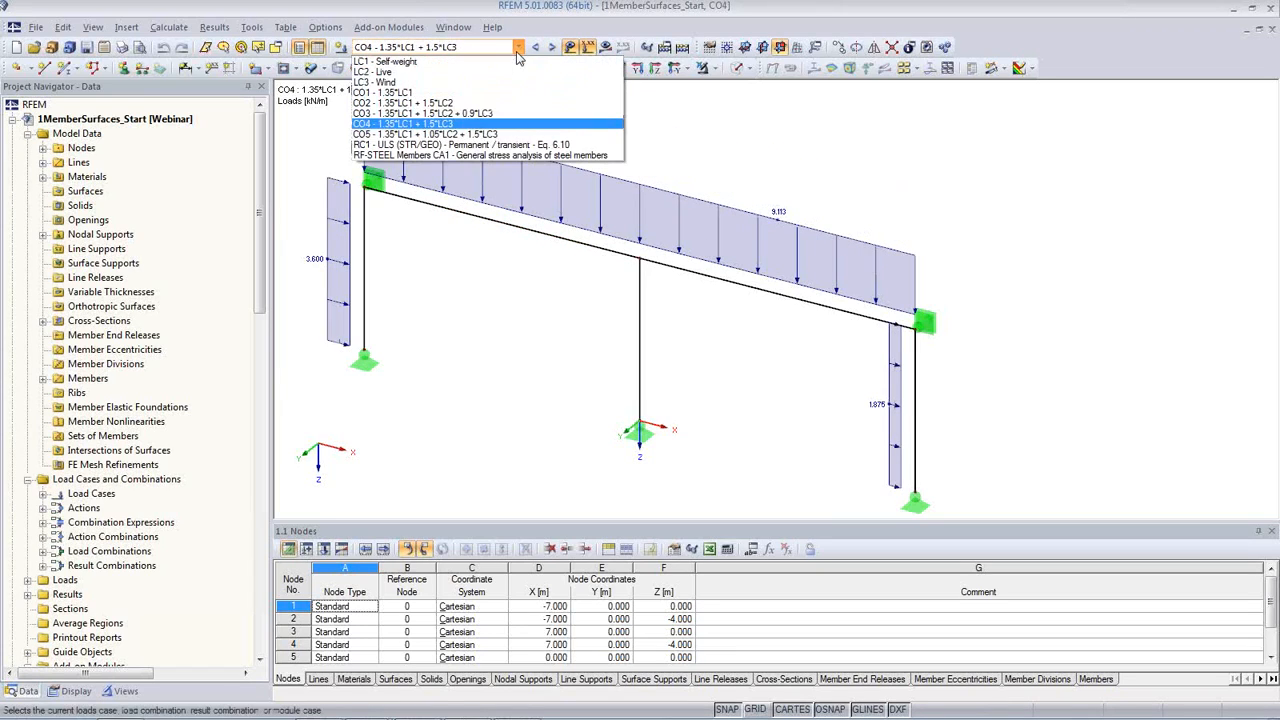
click(496, 147)
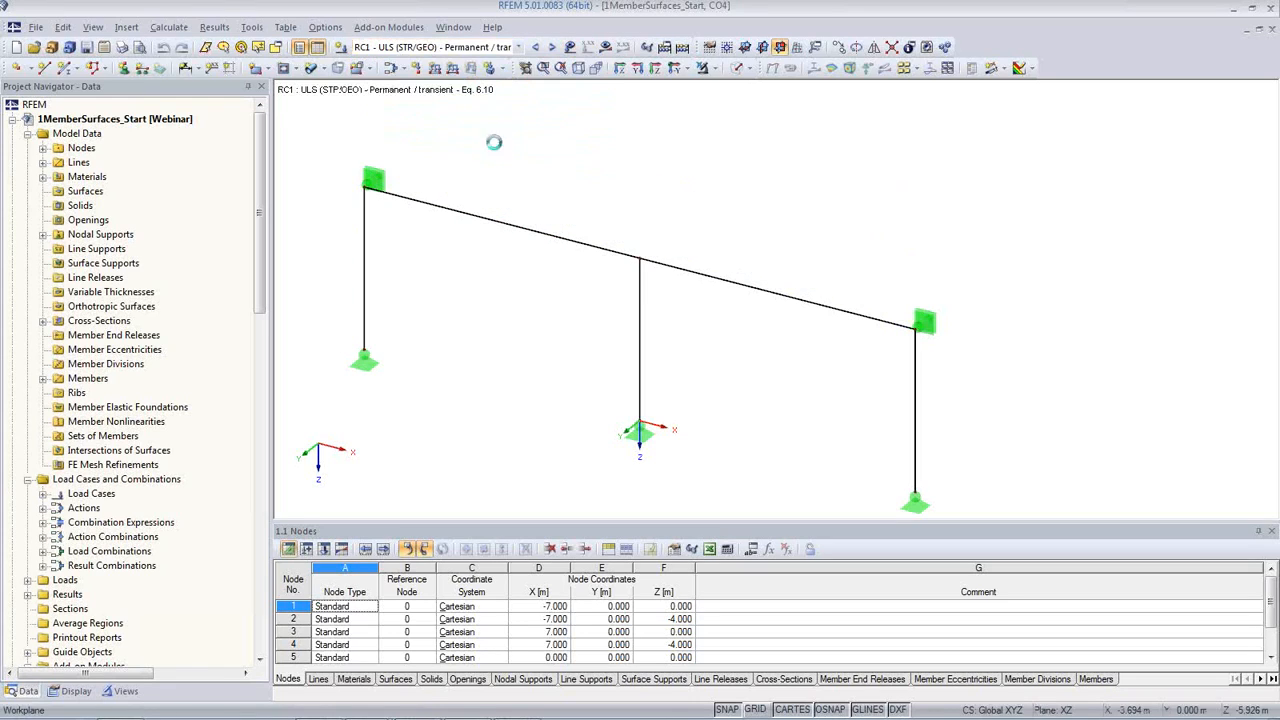
click(606, 48)
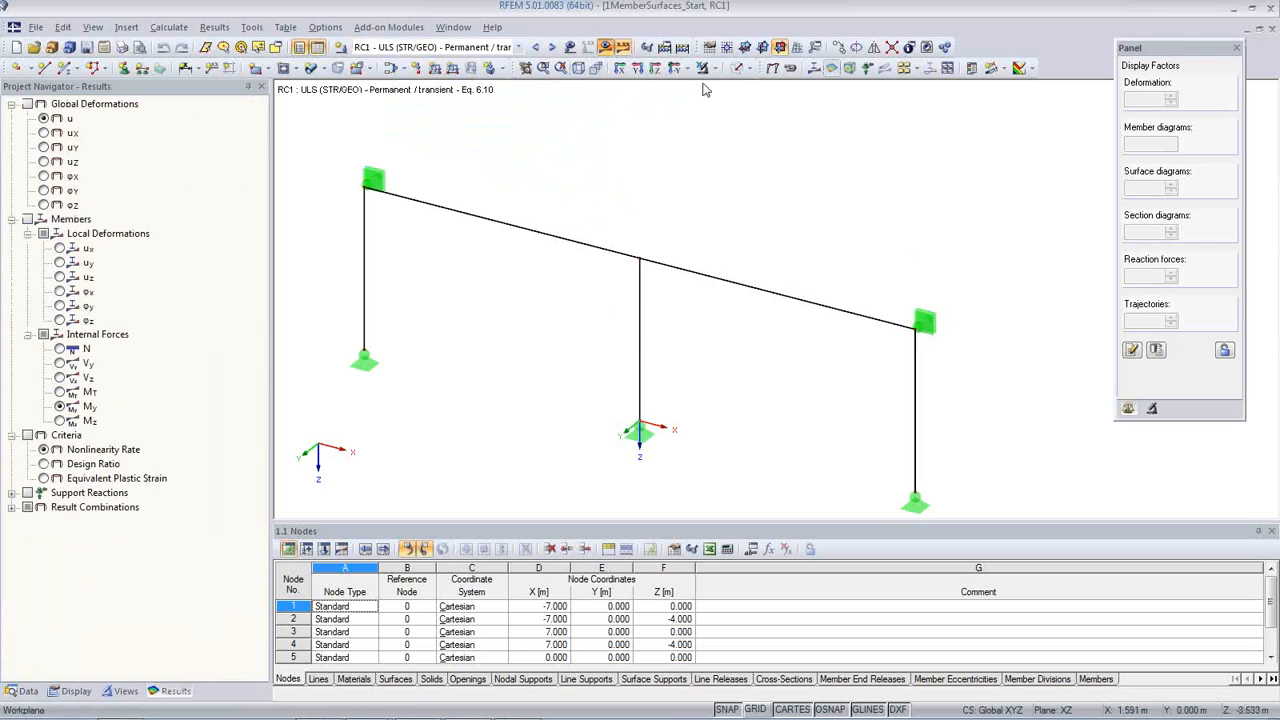
click(813, 67)
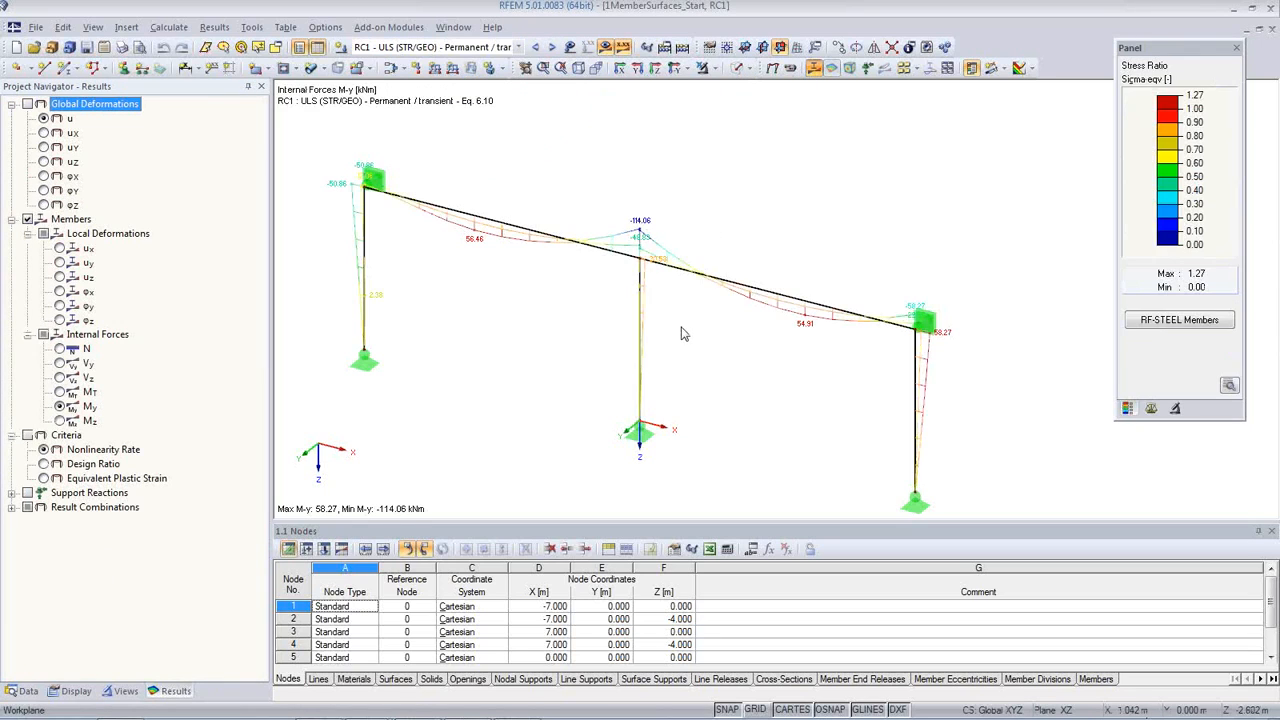
middle_drag(681, 342, 713, 323)
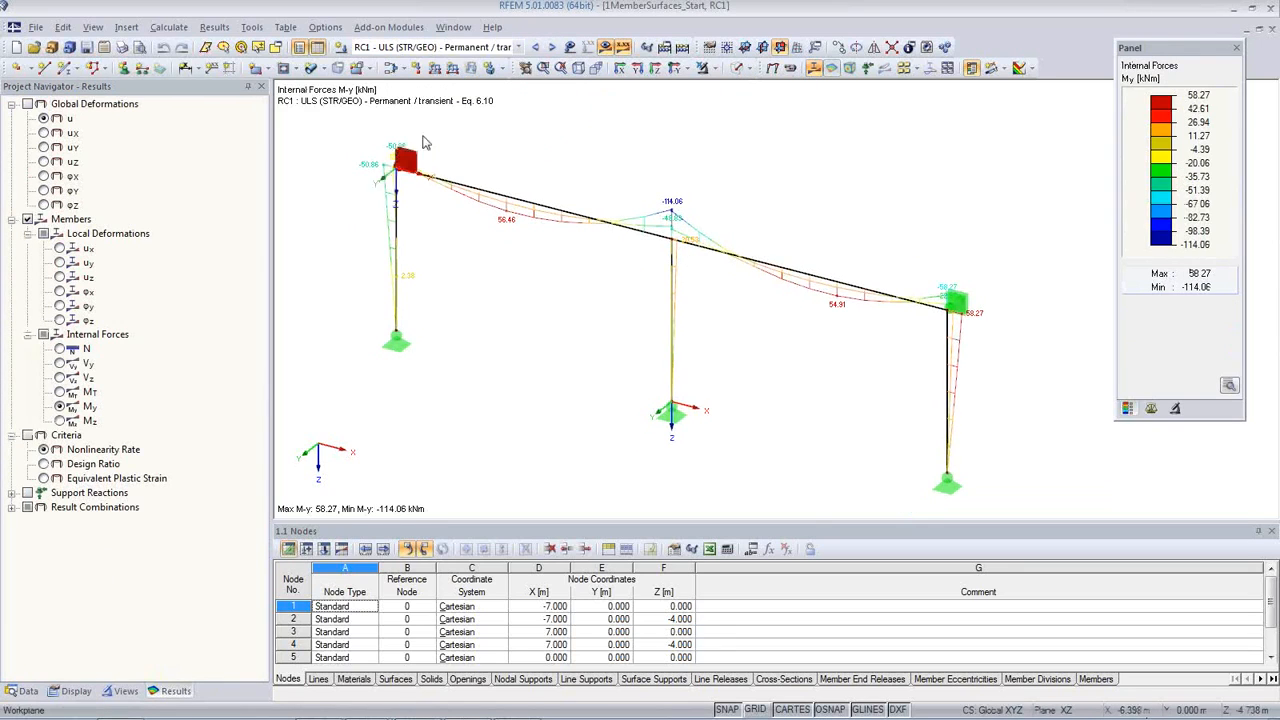
Step: Display the Sigma-eqv stress ratio results of RF-STEEL Members CA1 and view the middle column connection
click(518, 47)
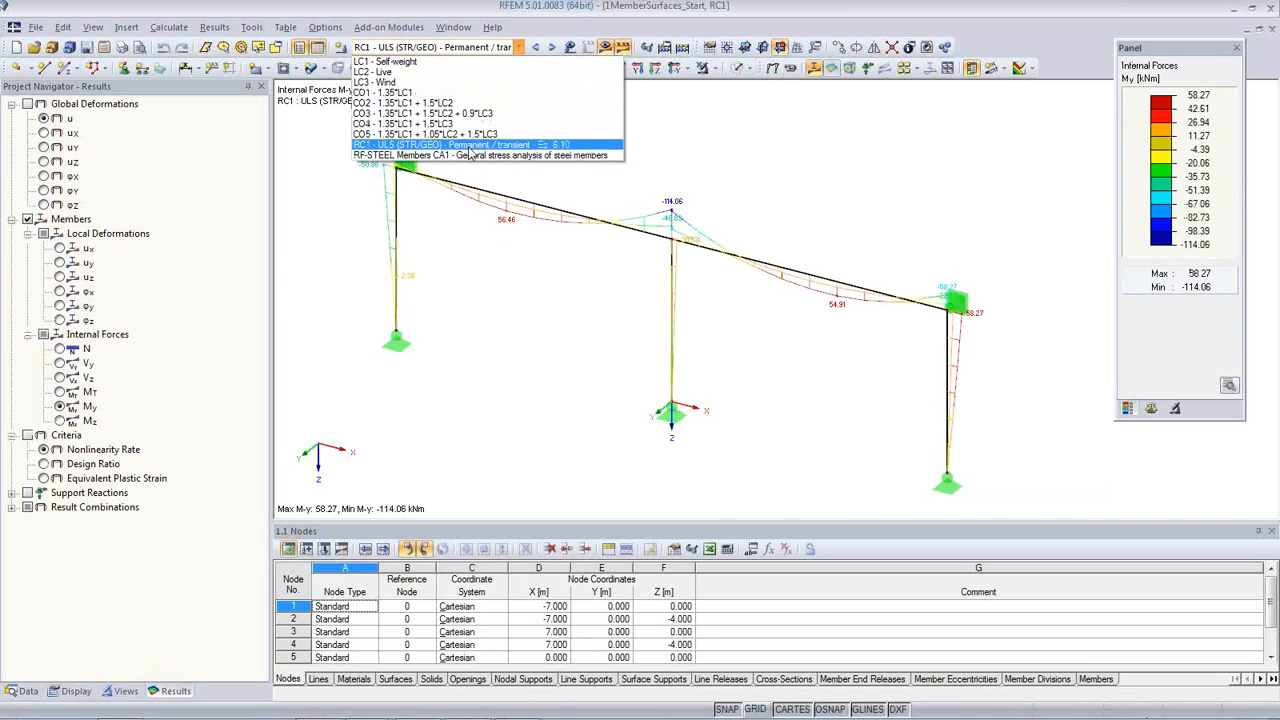
click(470, 157)
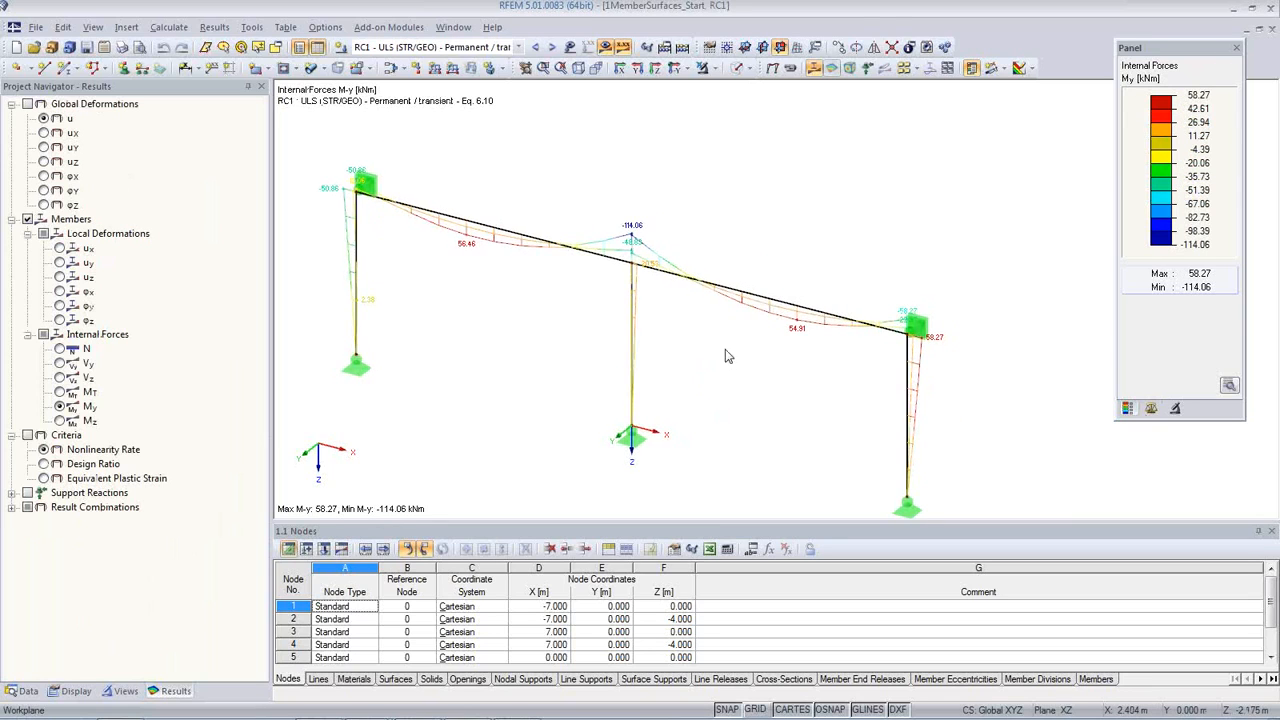
click(518, 47)
click(485, 156)
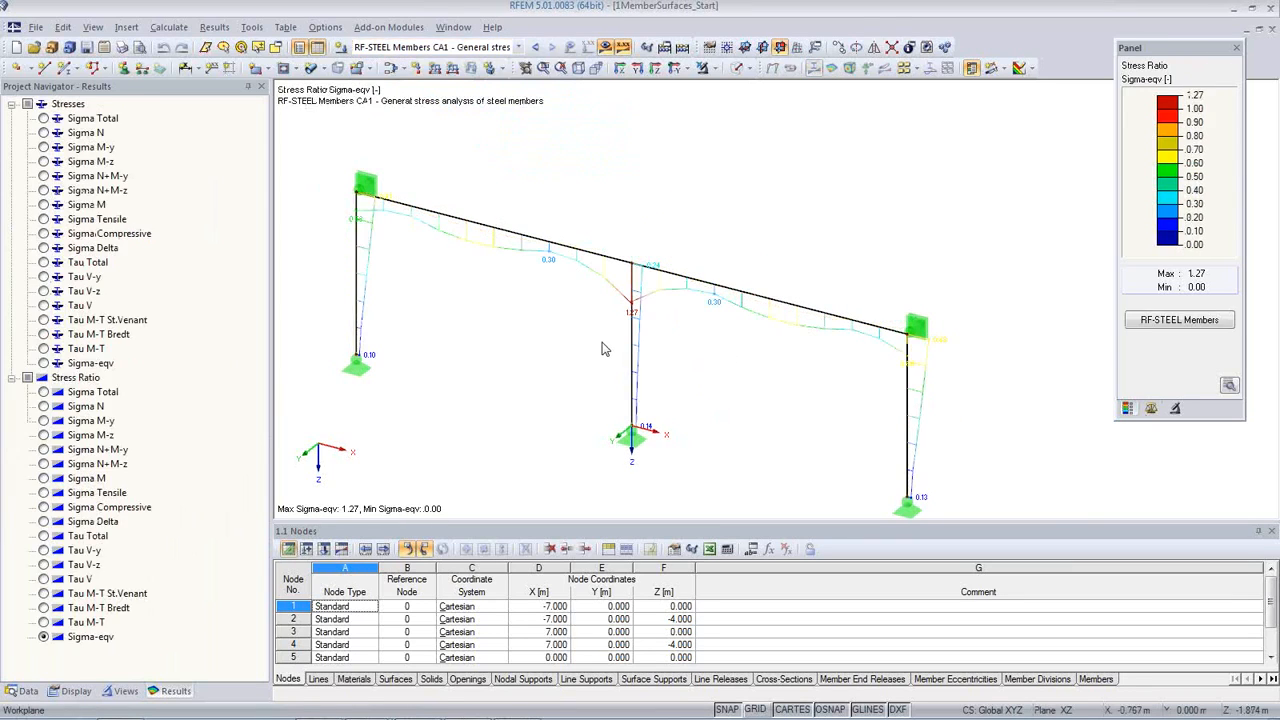
scroll(645, 300, up, 5)
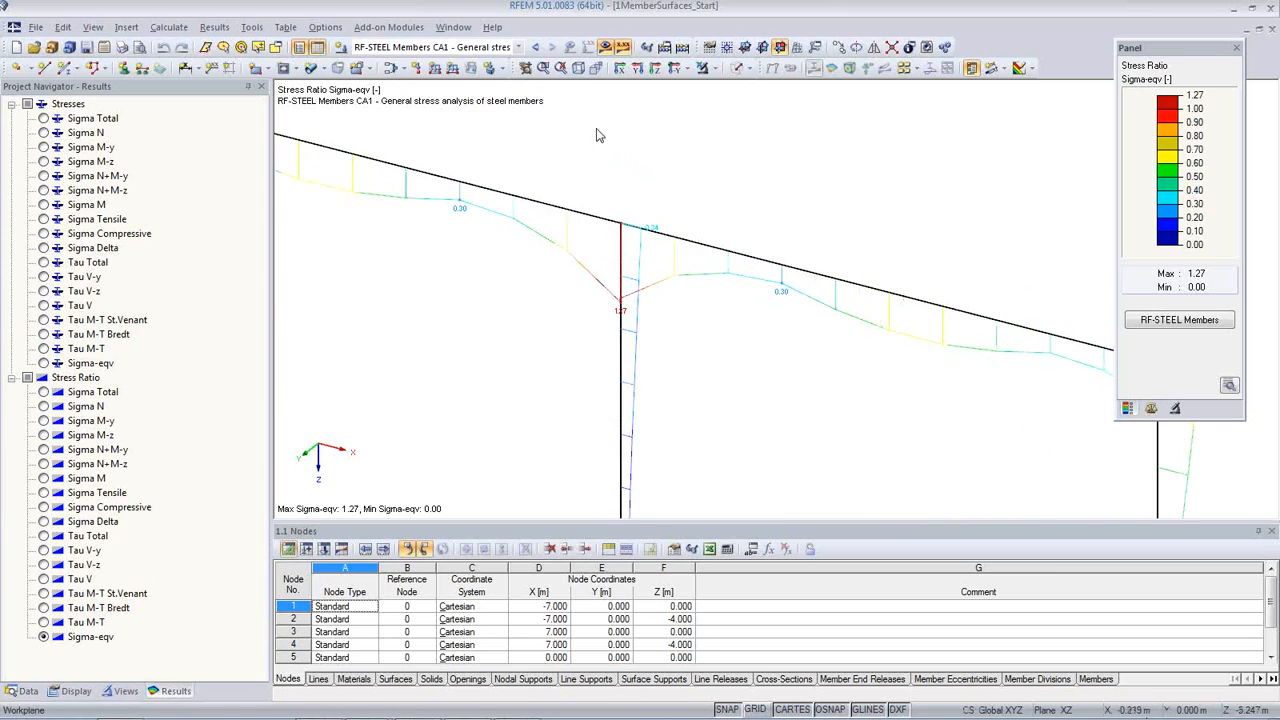
Step: Set the display factor for member diagrams to 0
click(1151, 408)
double_click(1158, 145)
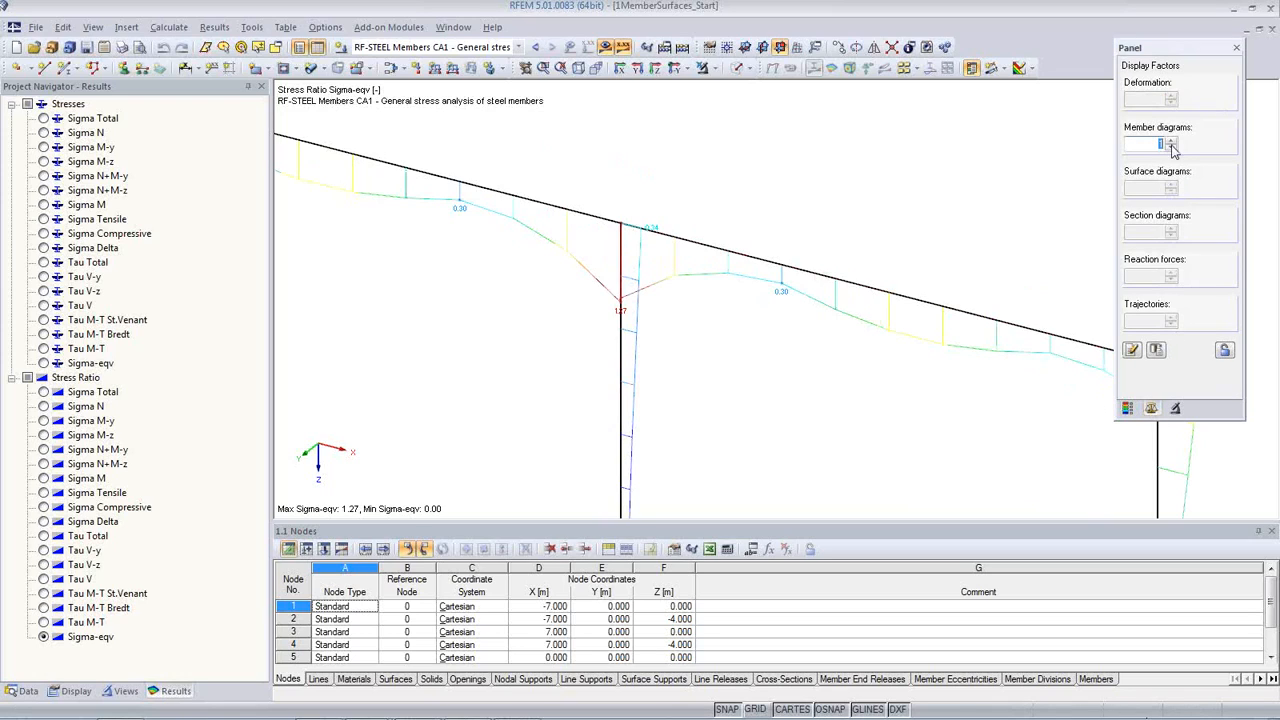
text(0)
click(1131, 349)
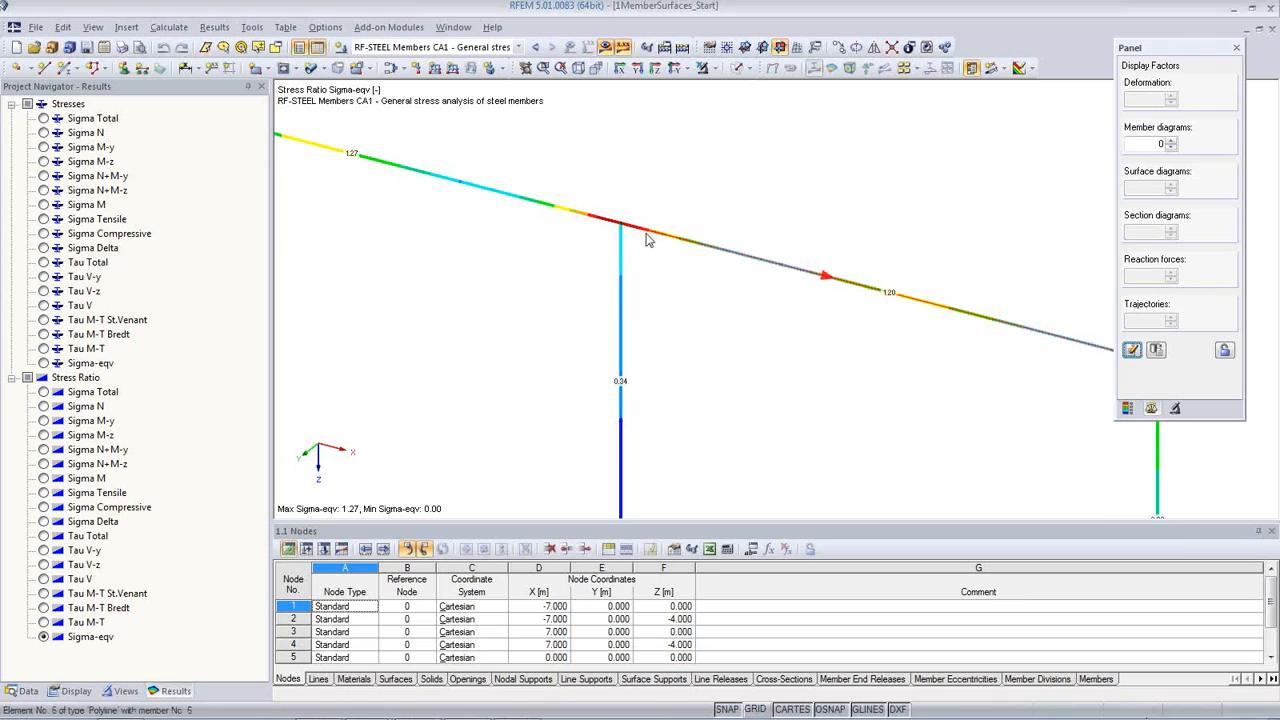
scroll(655, 315, down, 3)
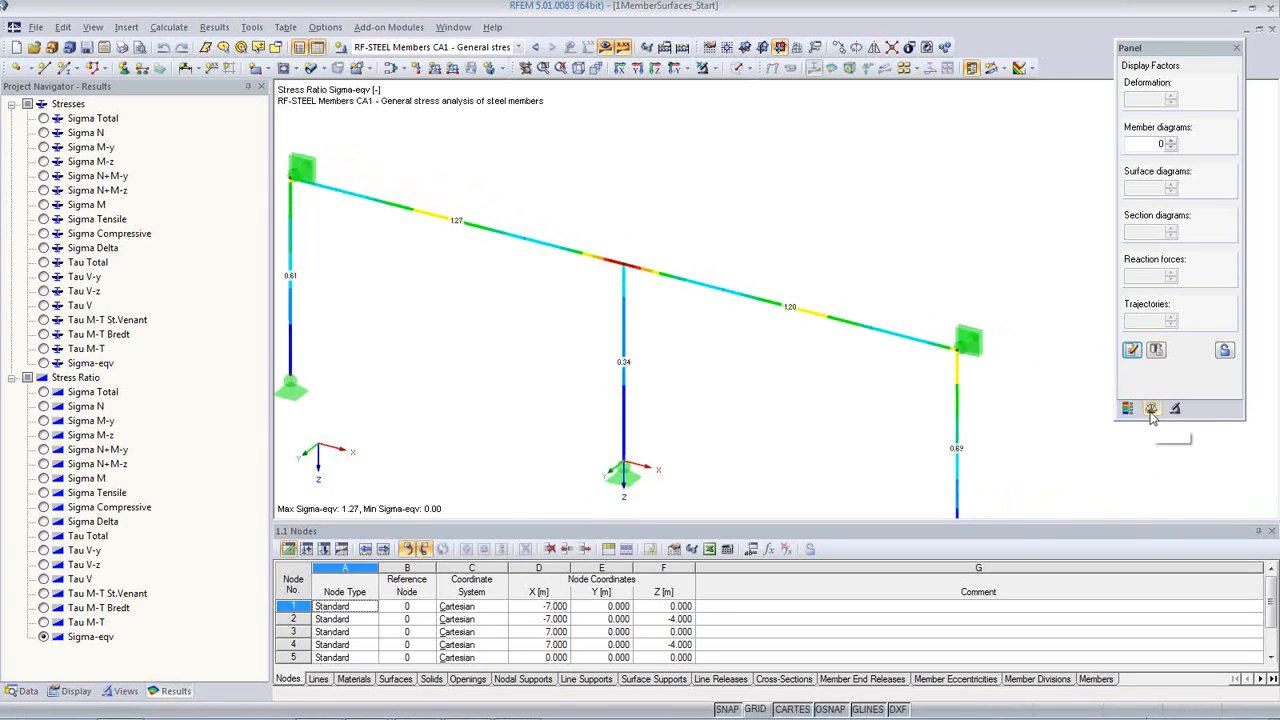
Step: Raise the display factor for member diagrams to 0.75 and view the stress peak at the middle column
click(1170, 141)
click(1171, 141)
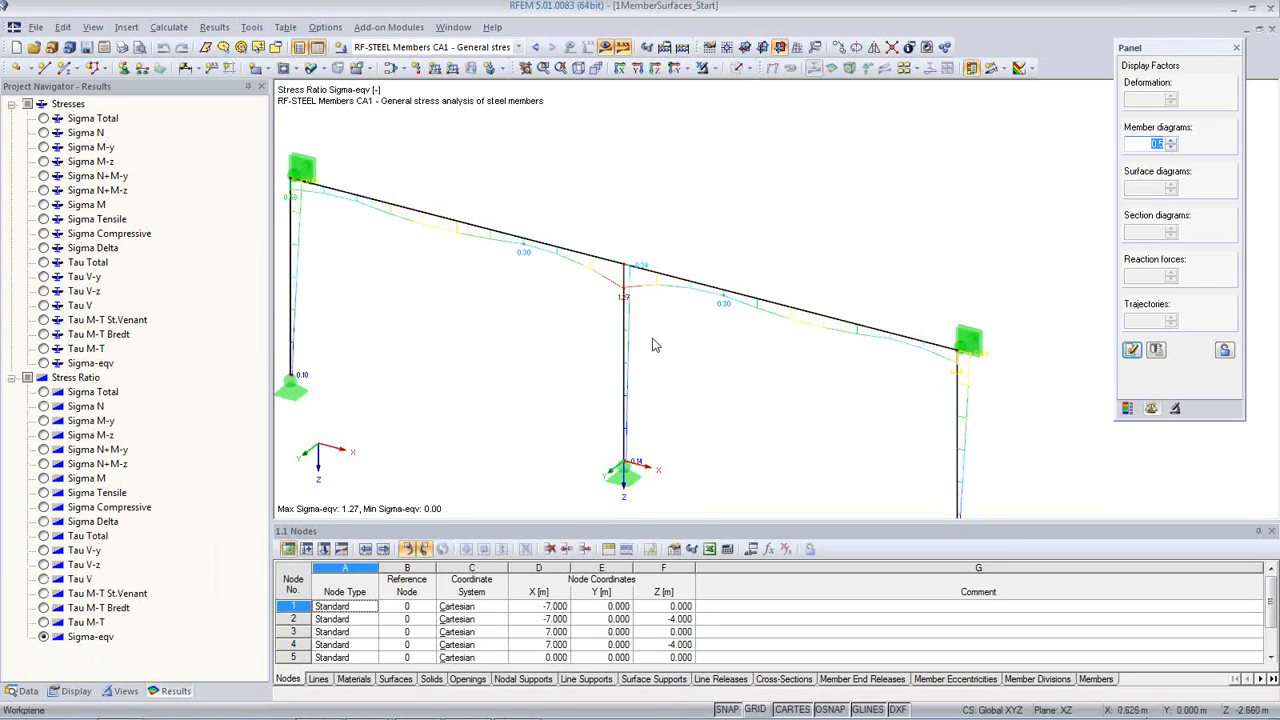
scroll(671, 344, up, 1)
middle_drag(671, 345, 719, 336)
scroll(687, 318, up, 1)
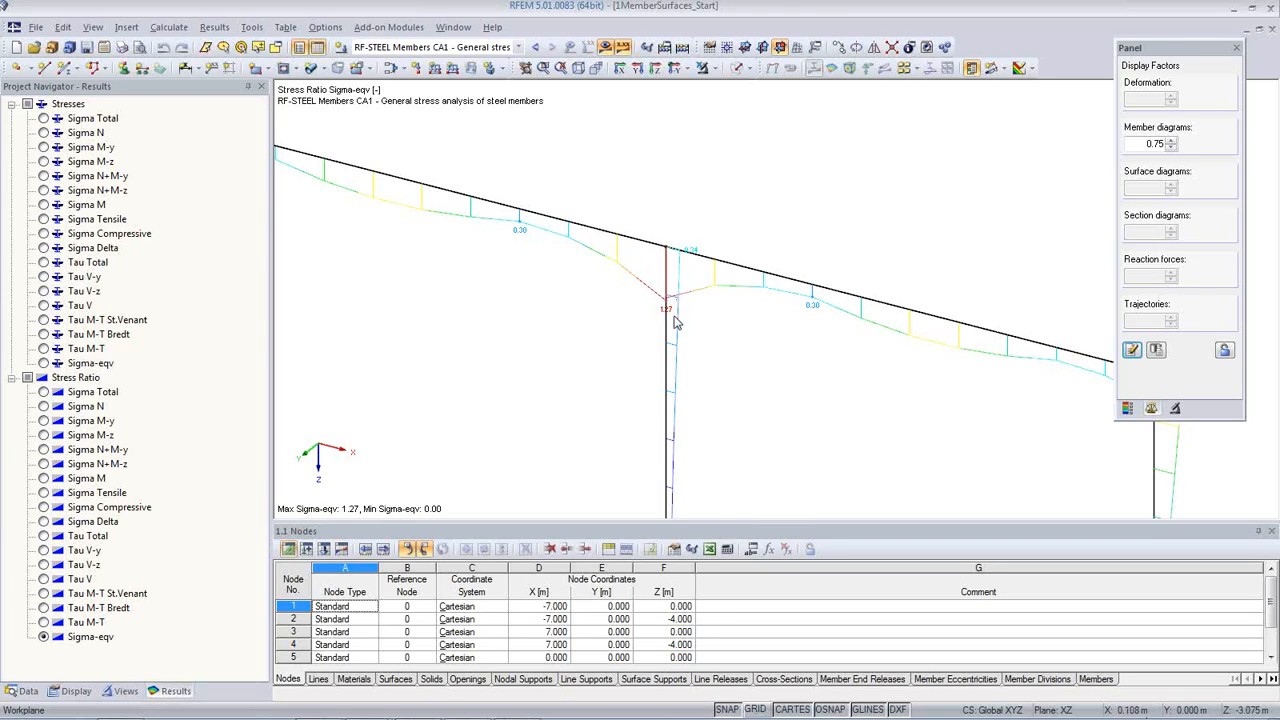
Step: Show the members in solid mode and examine the connection between the middle column and the beam
click(736, 68)
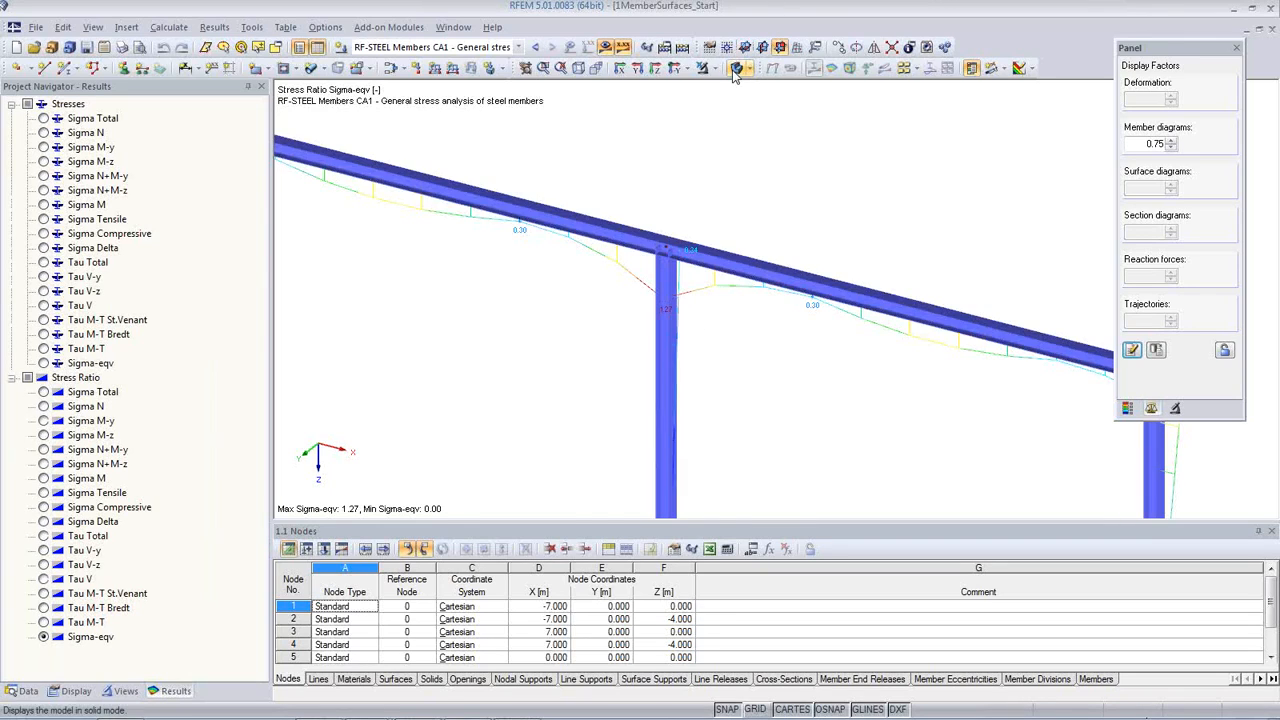
ctrl+middle_drag(727, 349, 650, 297)
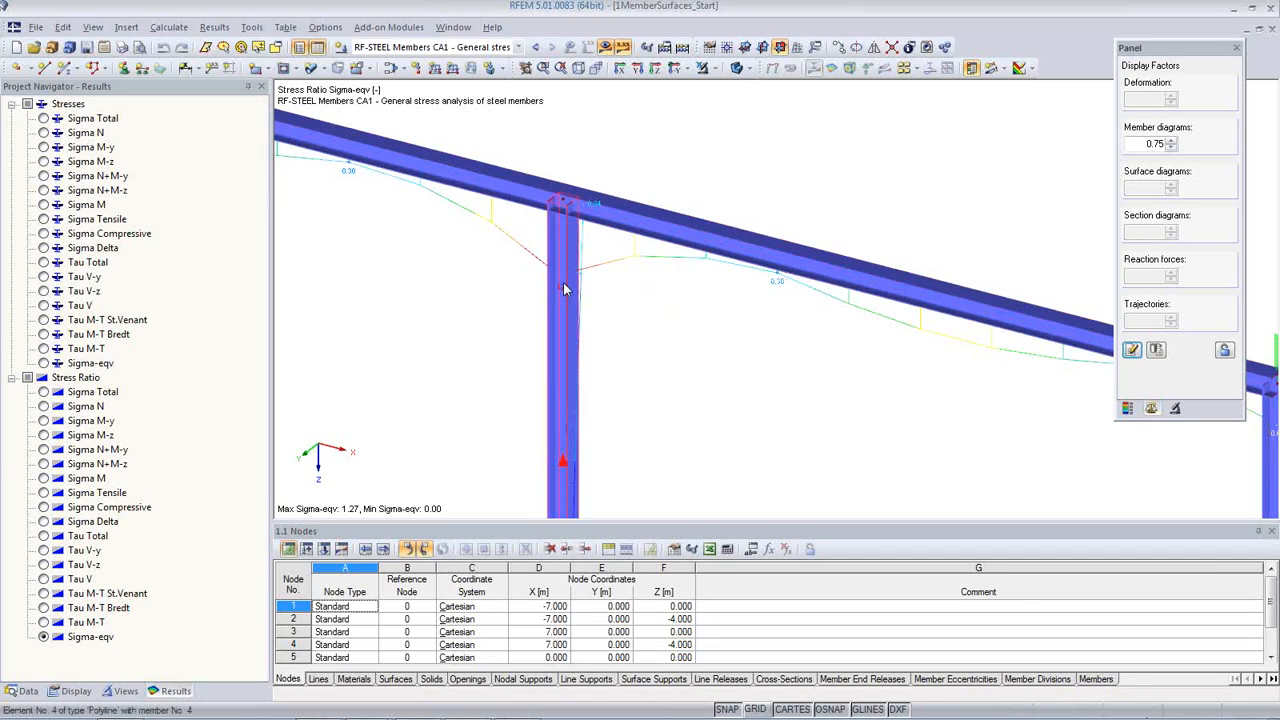
middle_drag(563, 281, 660, 355)
scroll(660, 355, up, 4)
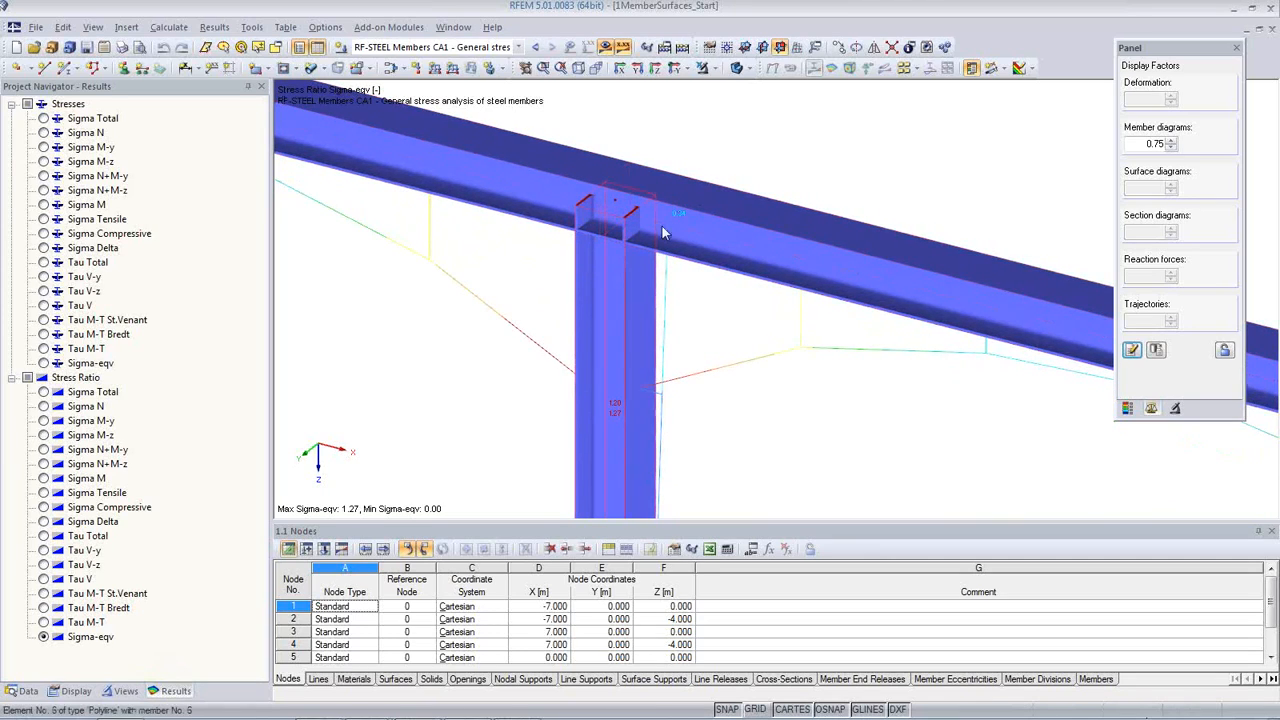
Step: Return the members to wireframe display and hide the stress ratio results
click(737, 70)
click(737, 70)
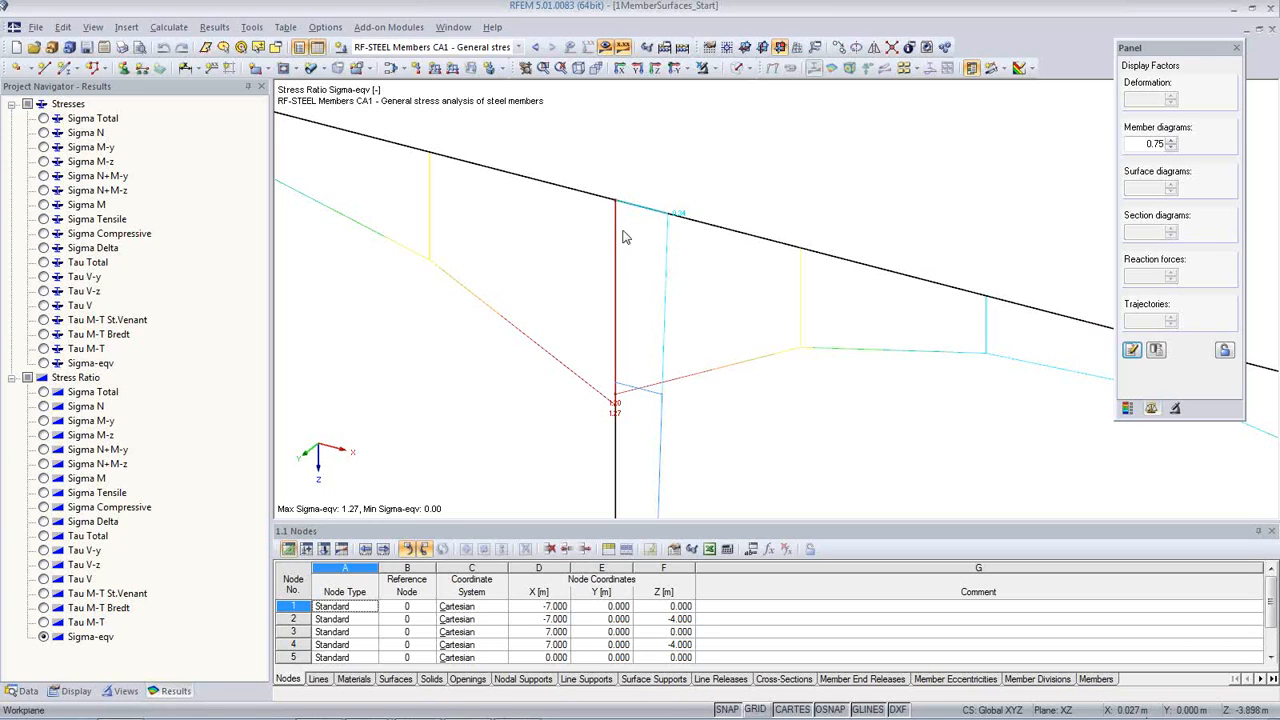
click(606, 48)
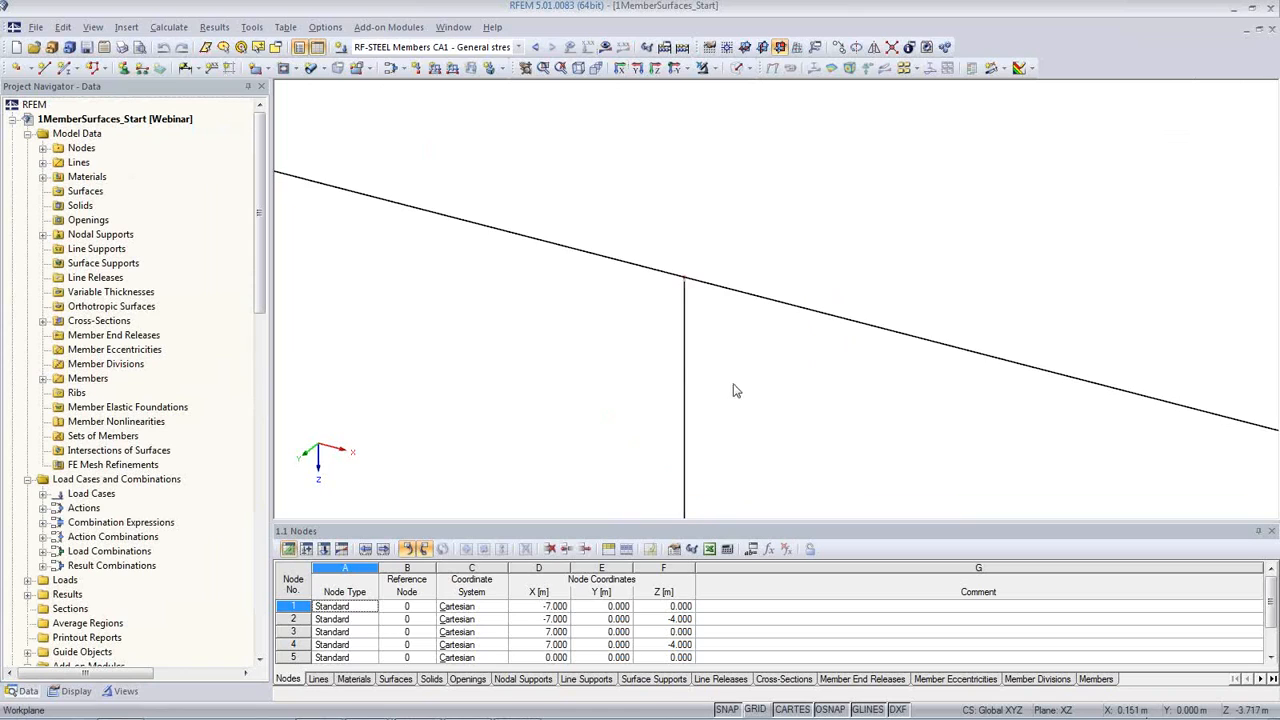
Step: Divide the beam member that ends at the middle column with a new intermediate node 0.5 m from its member end
scroll(717, 360, down, 3)
middle_drag(717, 360, 696, 335)
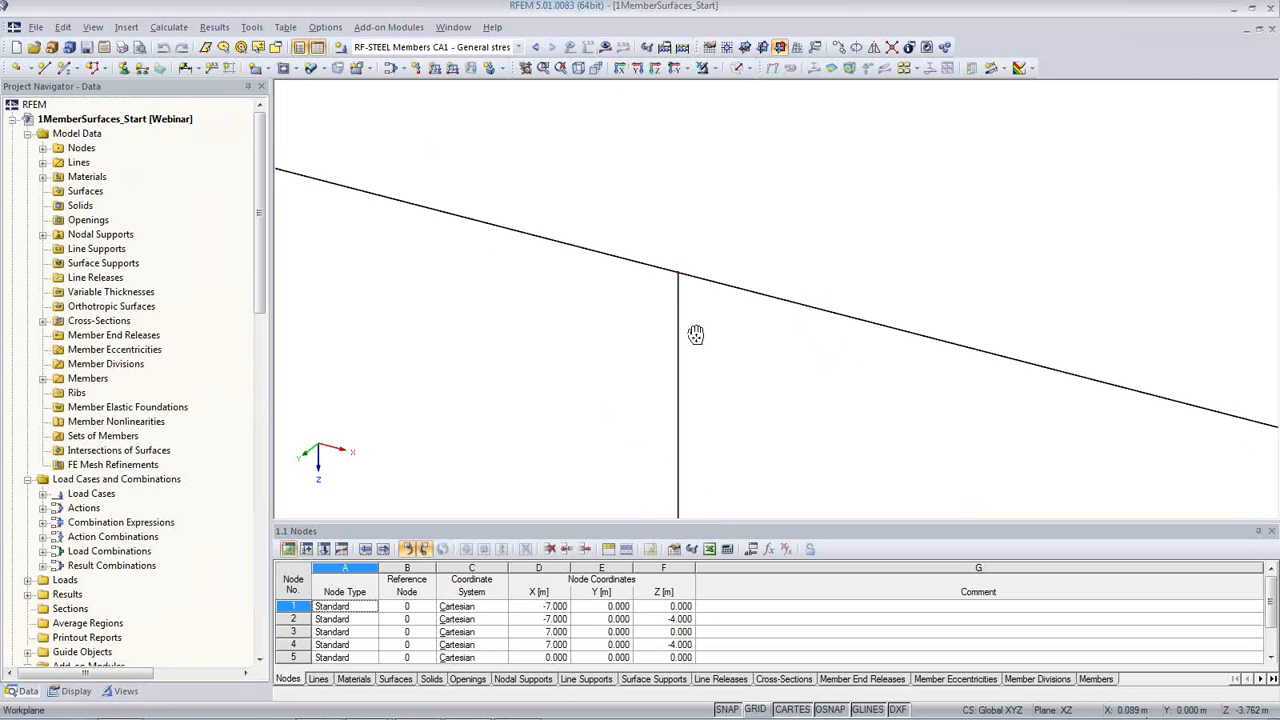
scroll(659, 364, down, 1)
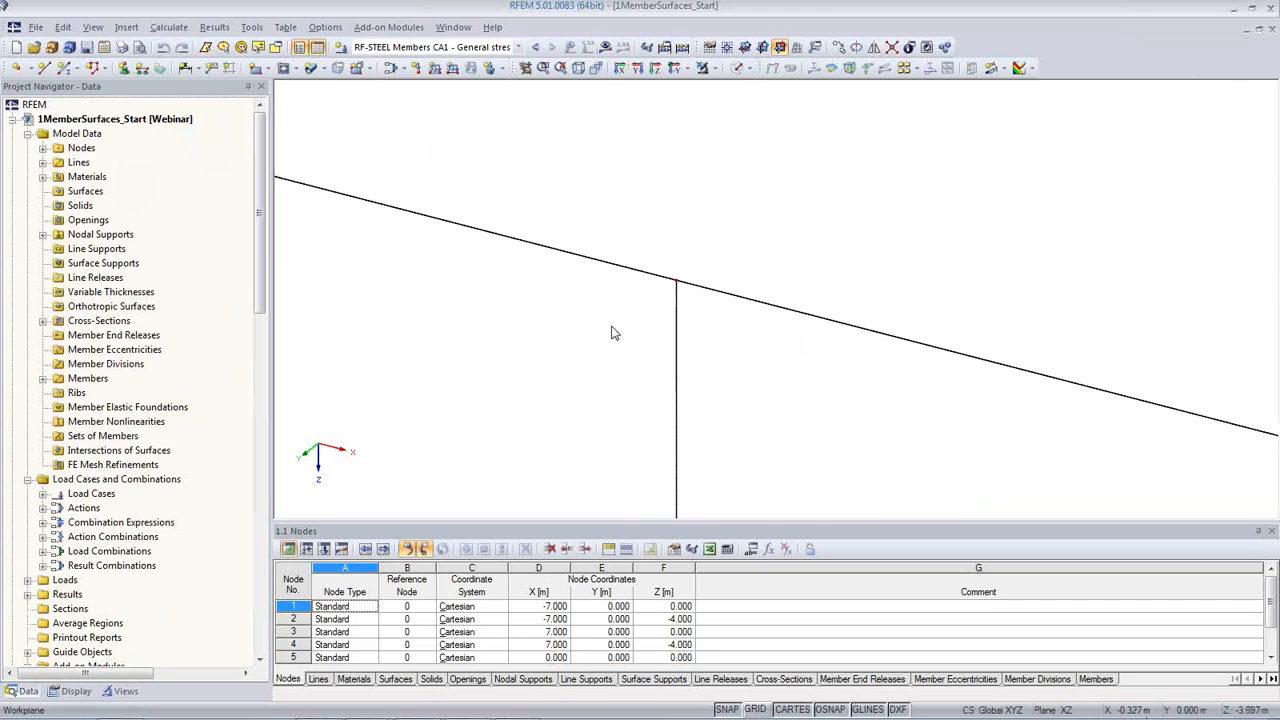
middle_drag(608, 329, 662, 287)
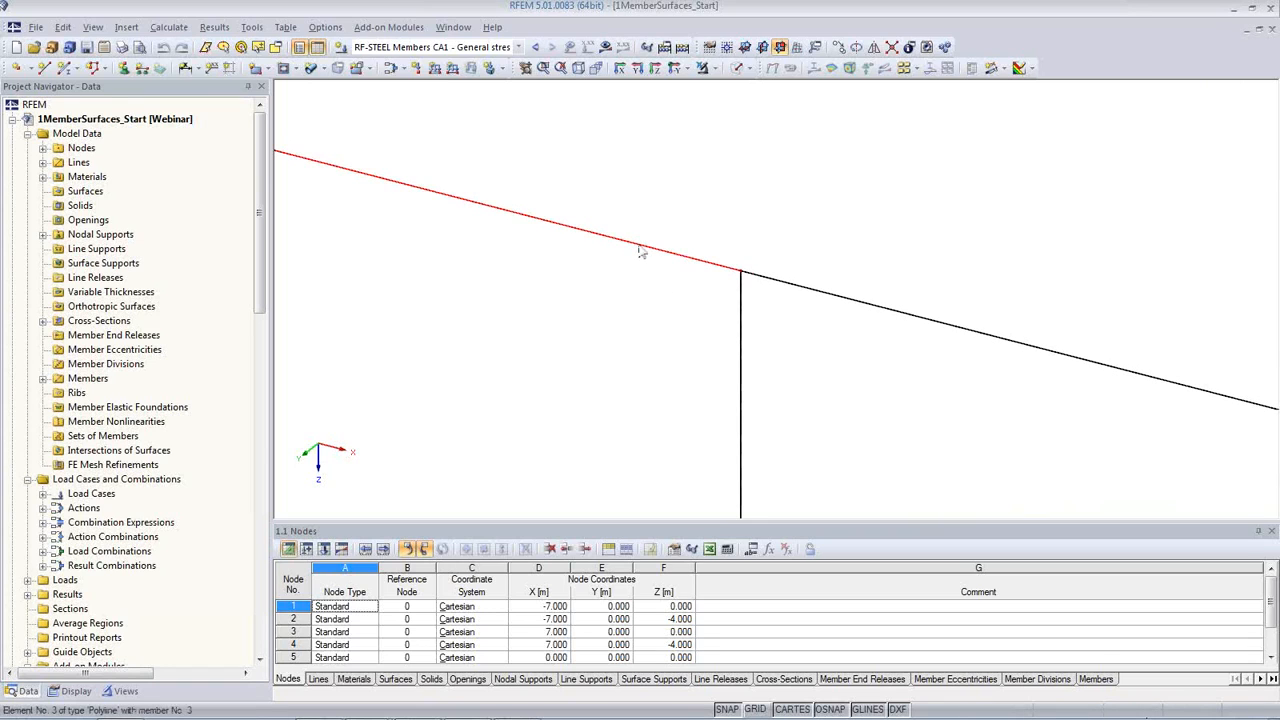
middle_drag(598, 318, 640, 320)
mouse_move(647, 263)
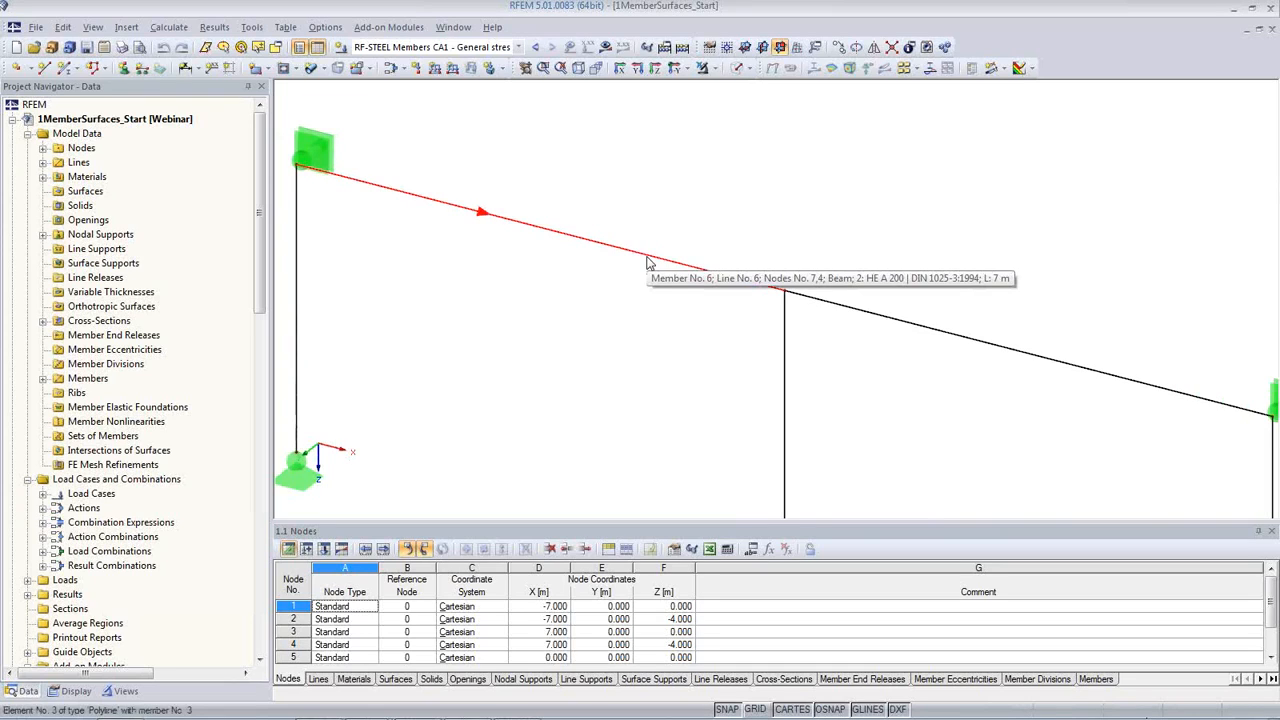
right_click(647, 263)
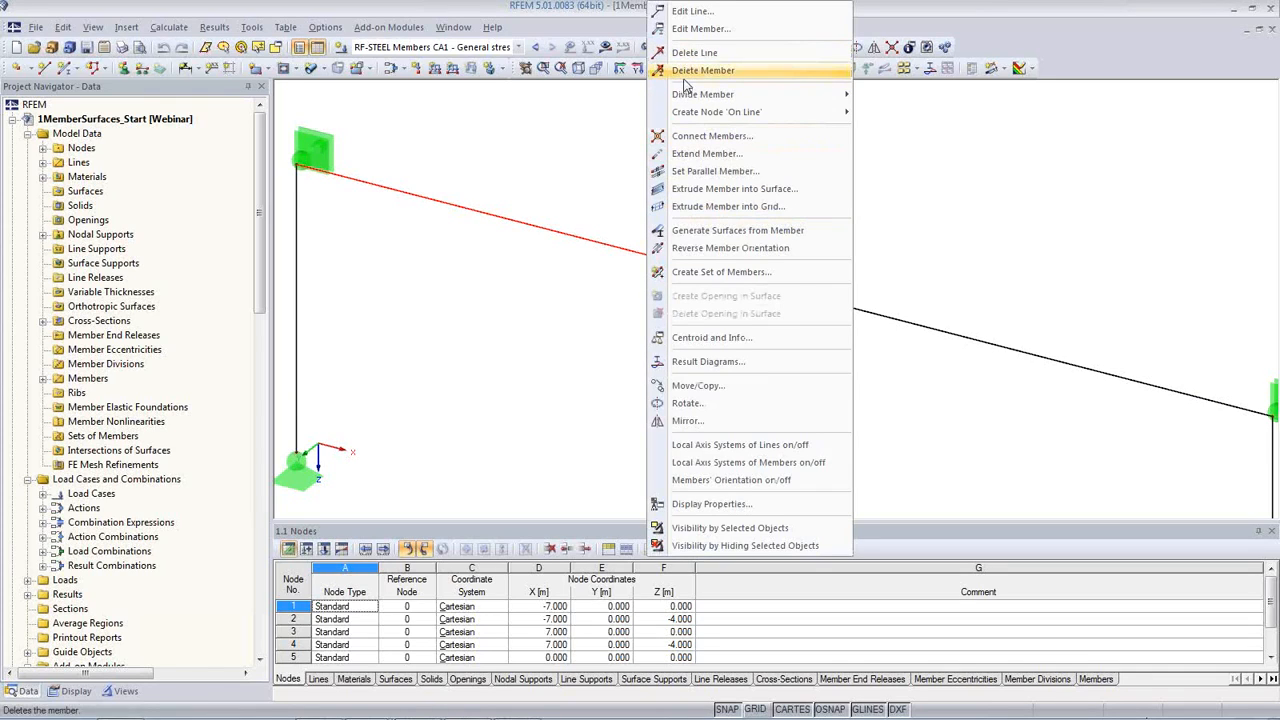
mouse_move(690, 101)
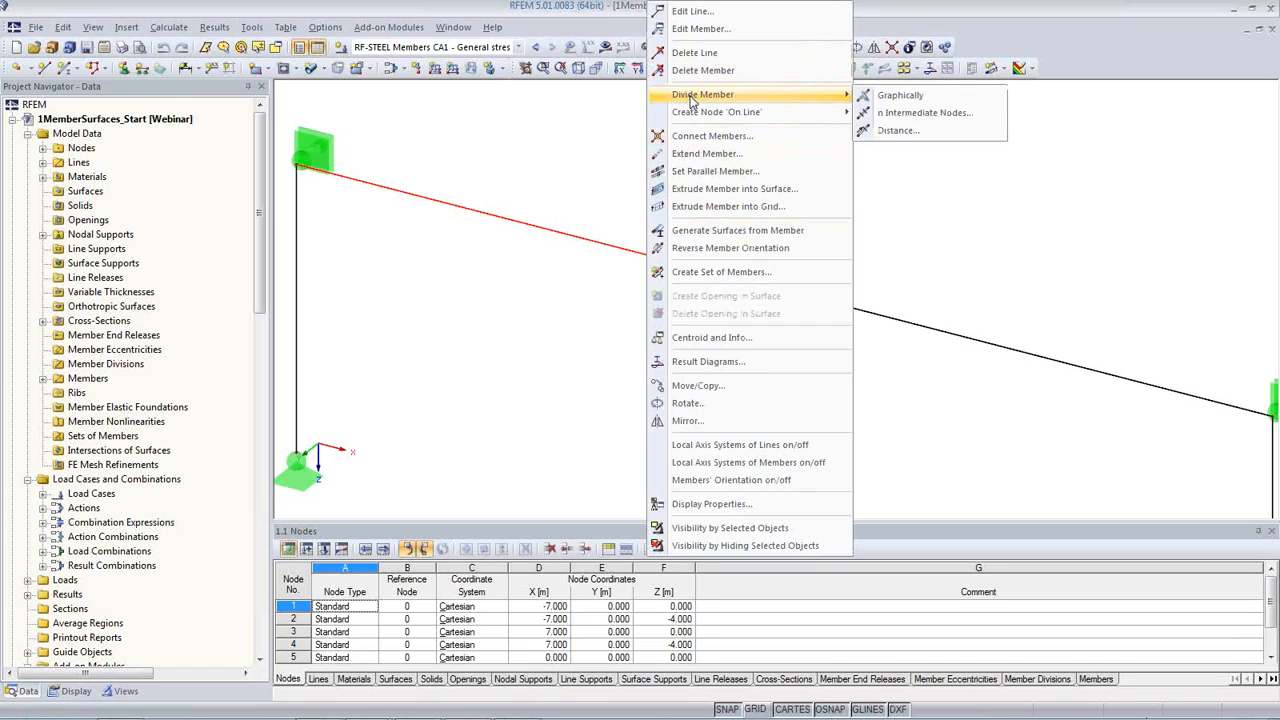
click(912, 131)
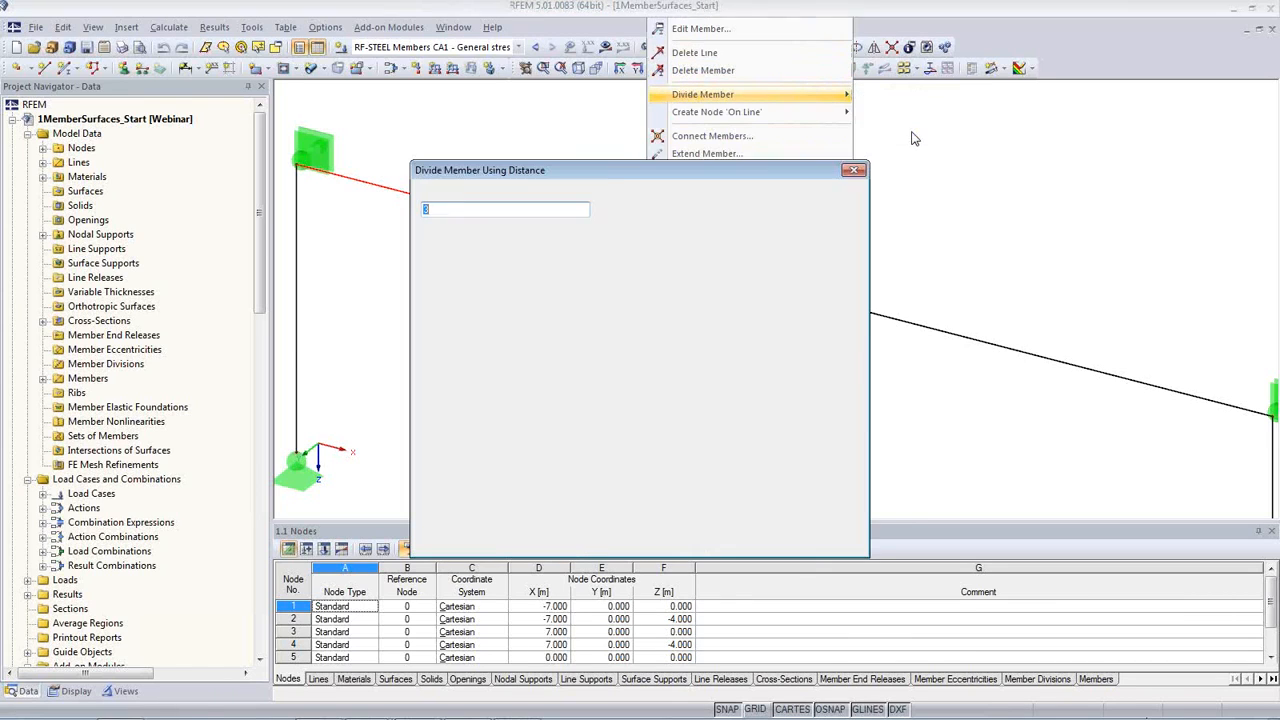
drag(750, 181, 608, 306)
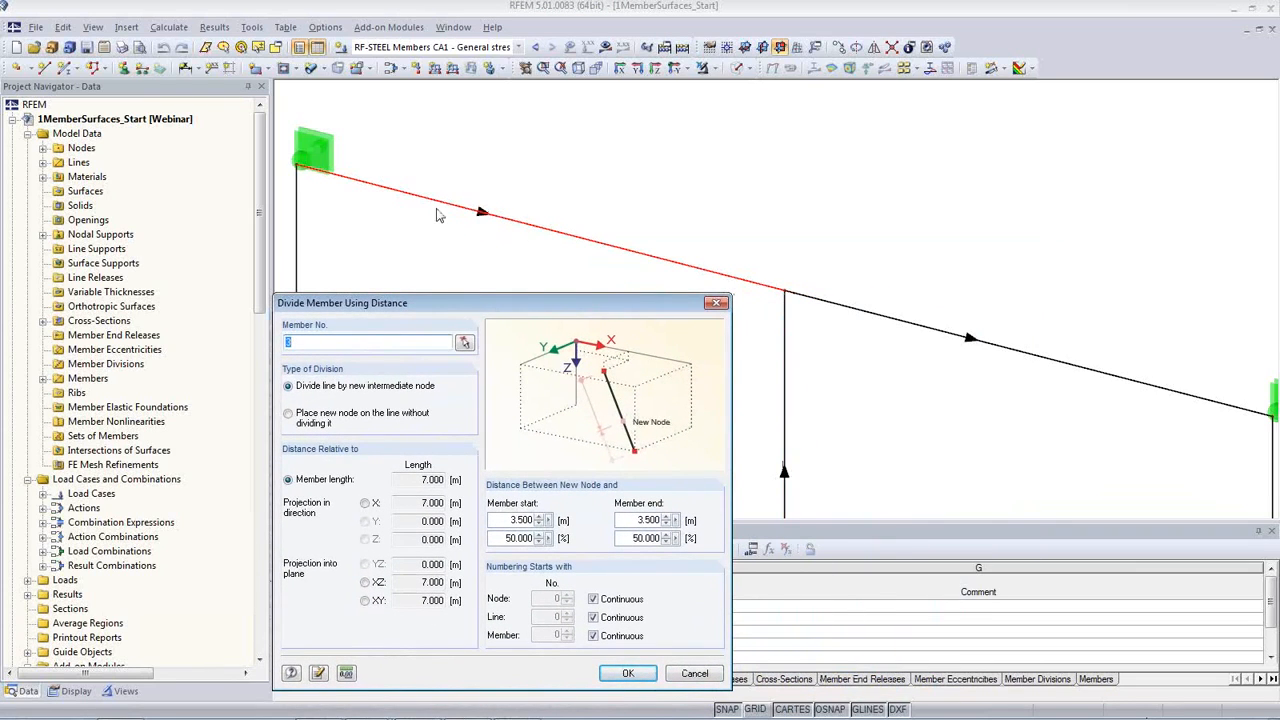
drag(502, 312, 494, 271)
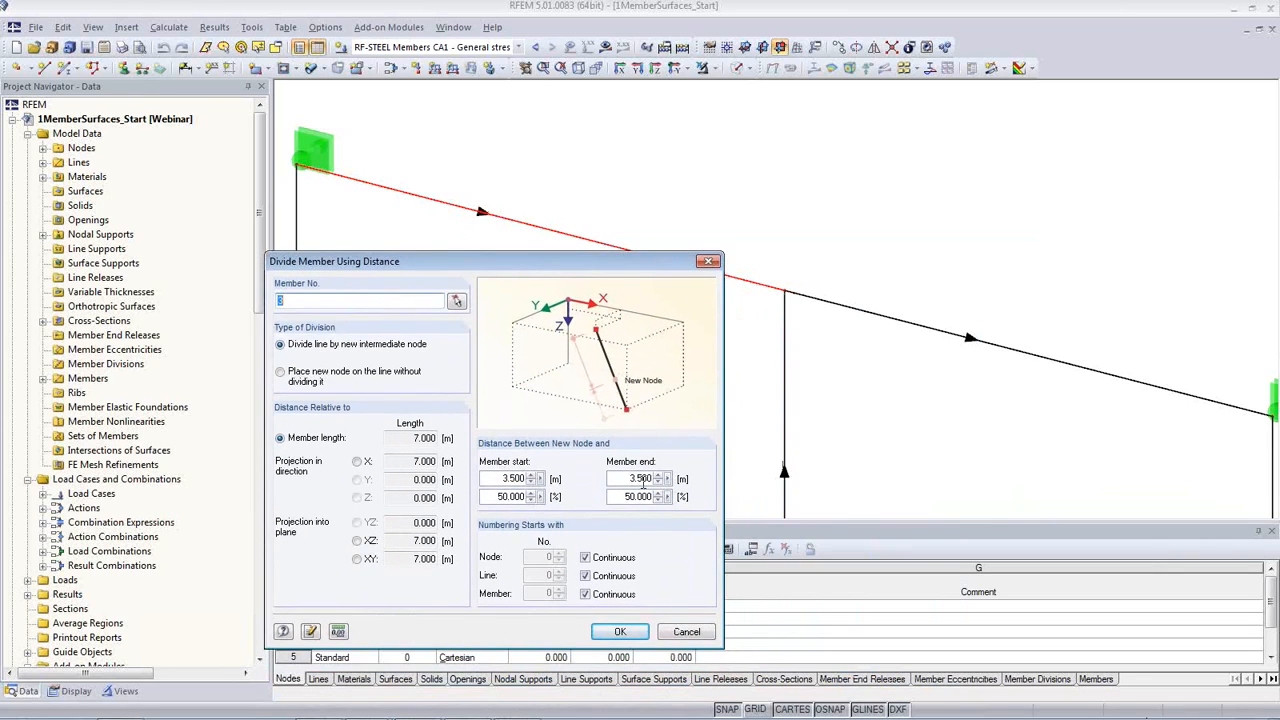
double_click(622, 481)
text(0.5)
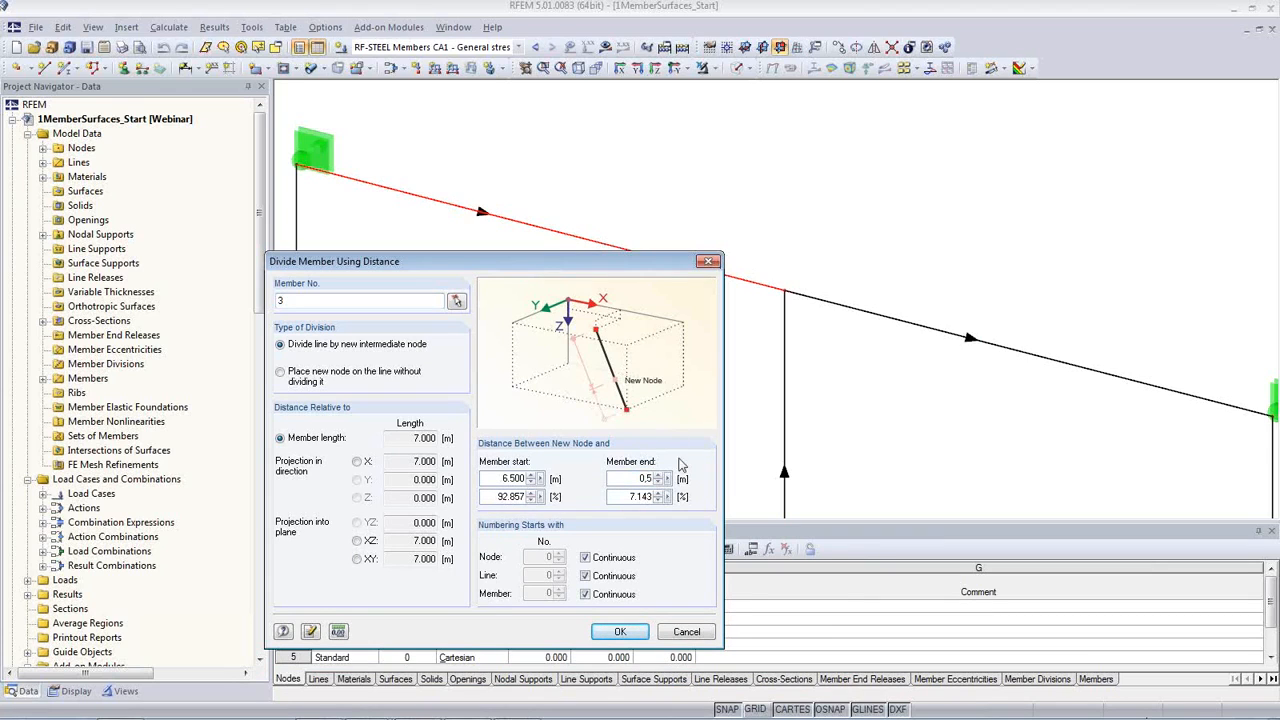
click(620, 631)
Step: Display the loads of load case LC1 - Self-weight on the frame
middle_drag(765, 300, 693, 243)
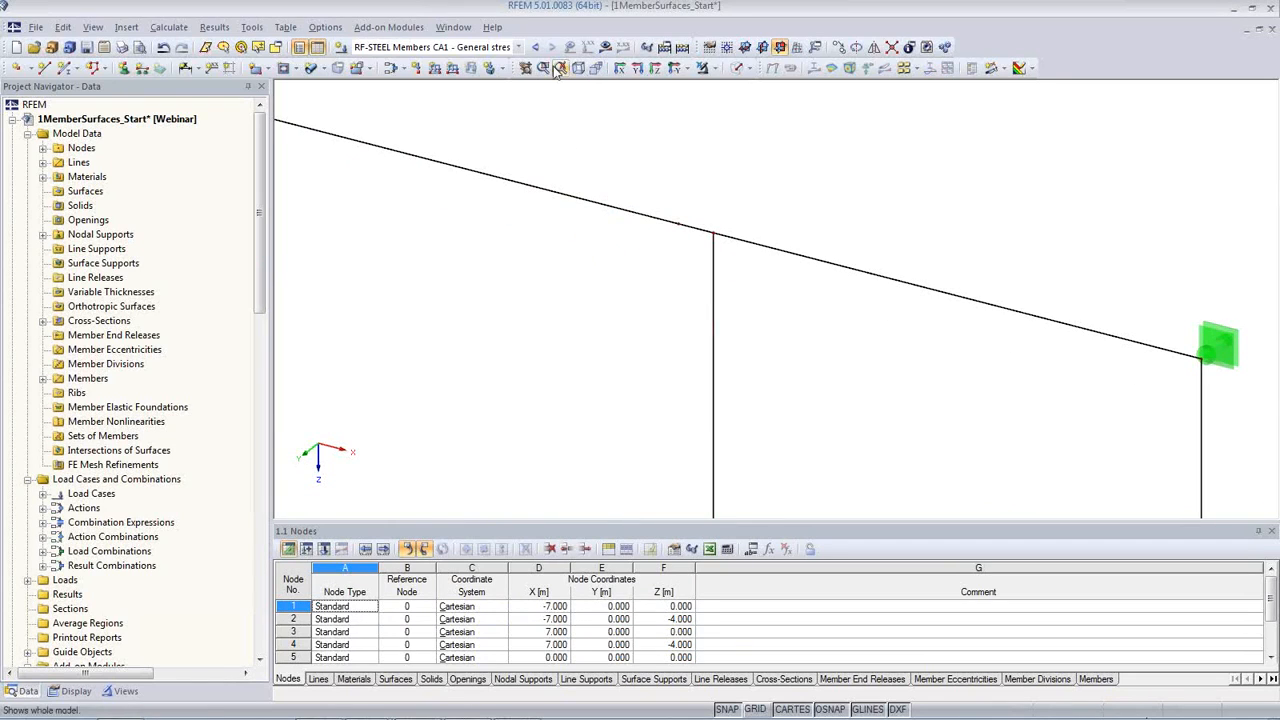
click(519, 47)
click(380, 60)
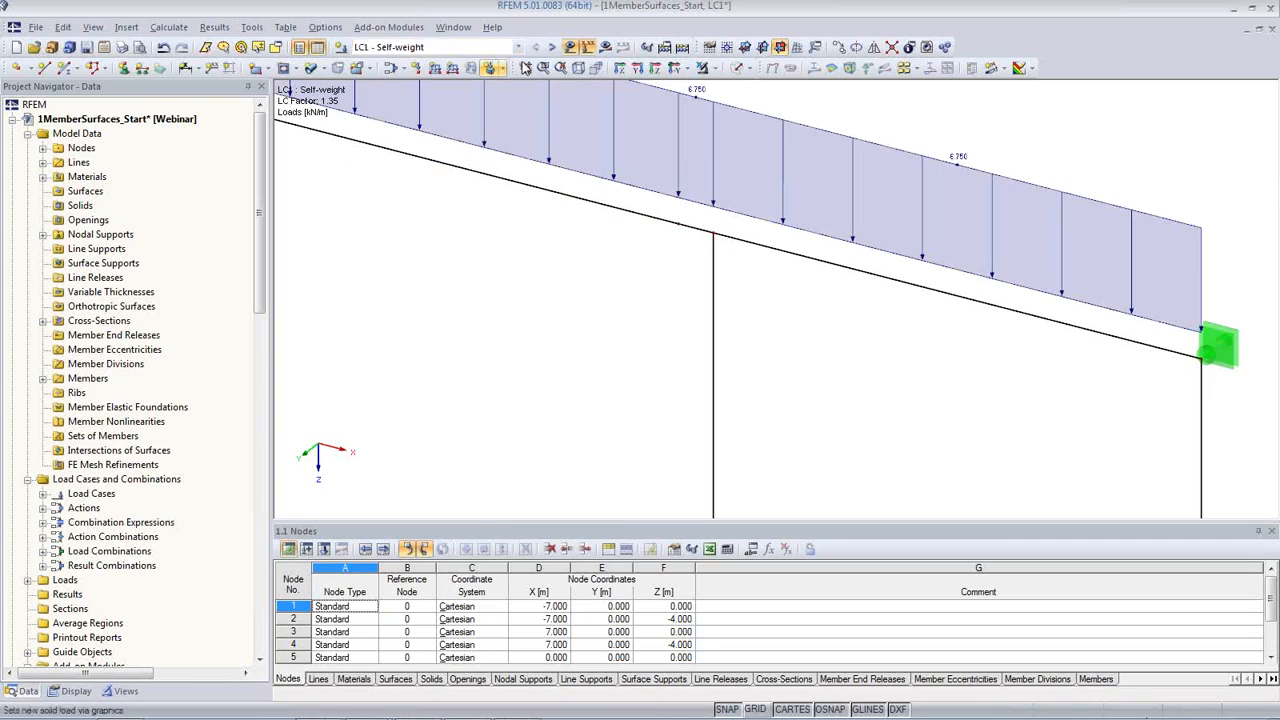
Step: Divide the beam member that starts at the middle column with a new intermediate node 0.5 m from its member start
middle_drag(624, 343, 628, 388)
scroll(667, 353, down, 1)
click(703, 215)
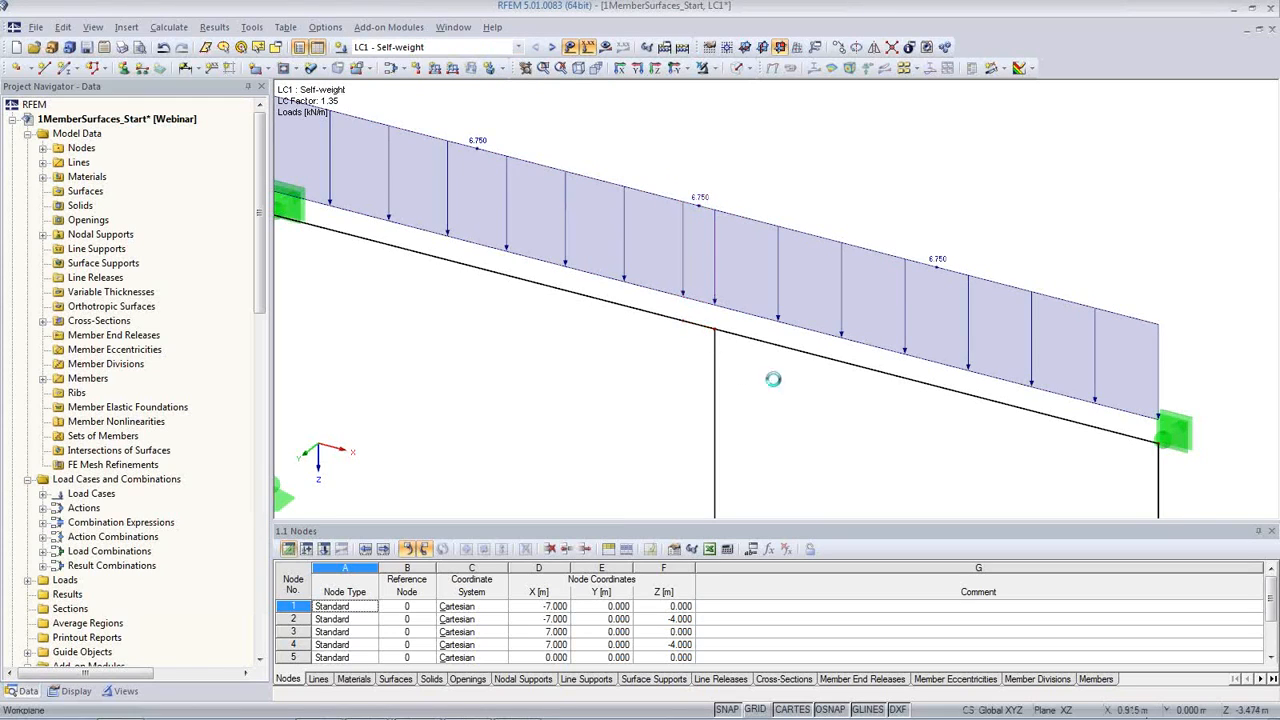
click(782, 347)
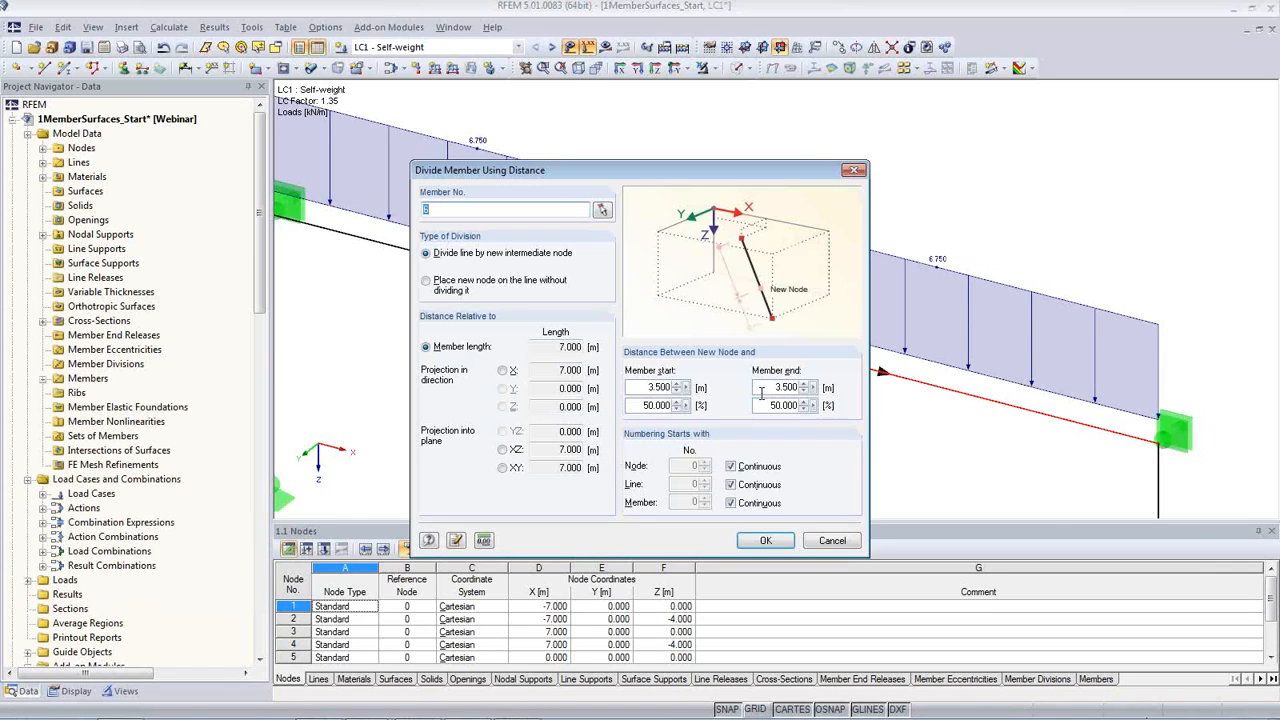
double_click(646, 387)
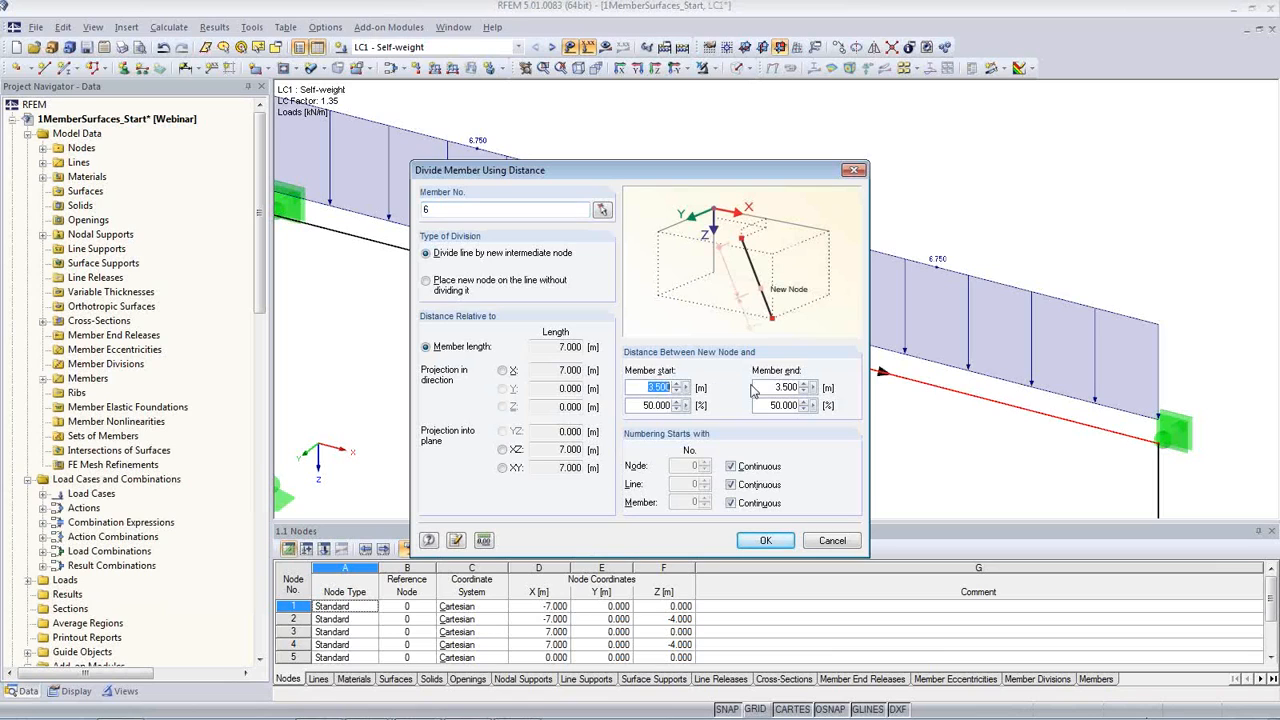
text(0.5)
click(765, 540)
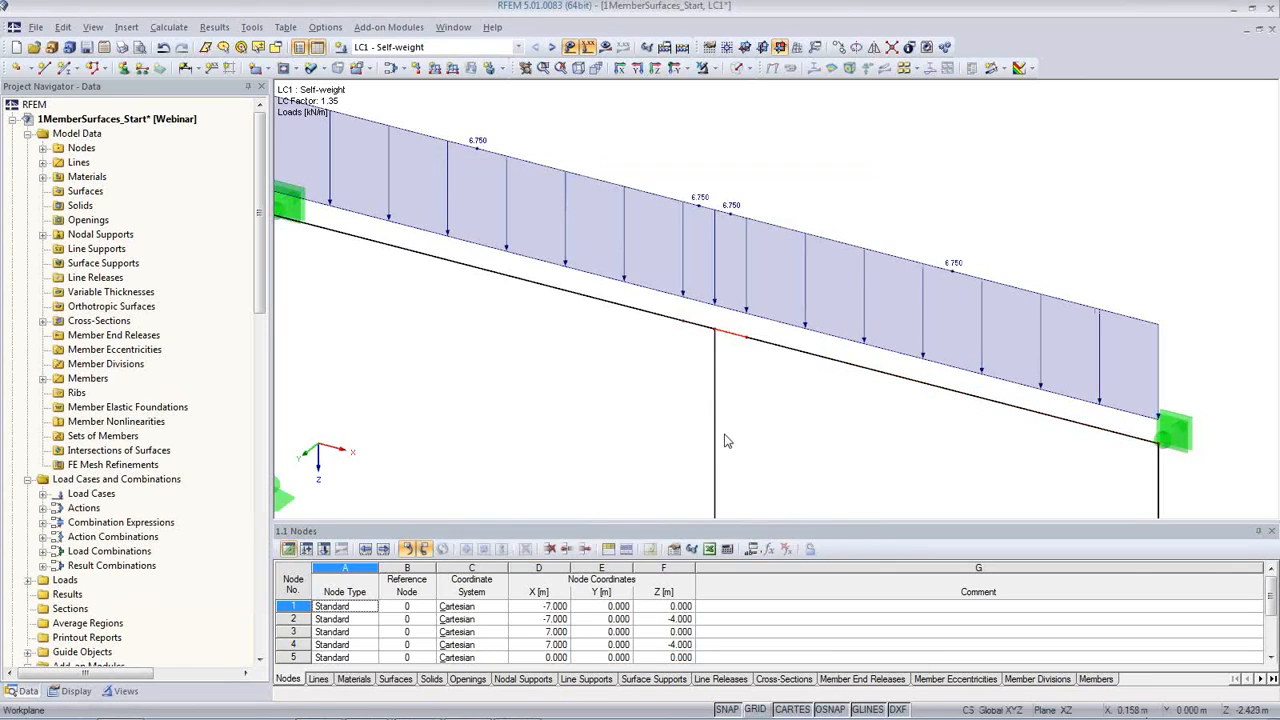
Step: Divide the middle column with a new intermediate node 0.5 m from its upper member end
click(716, 430)
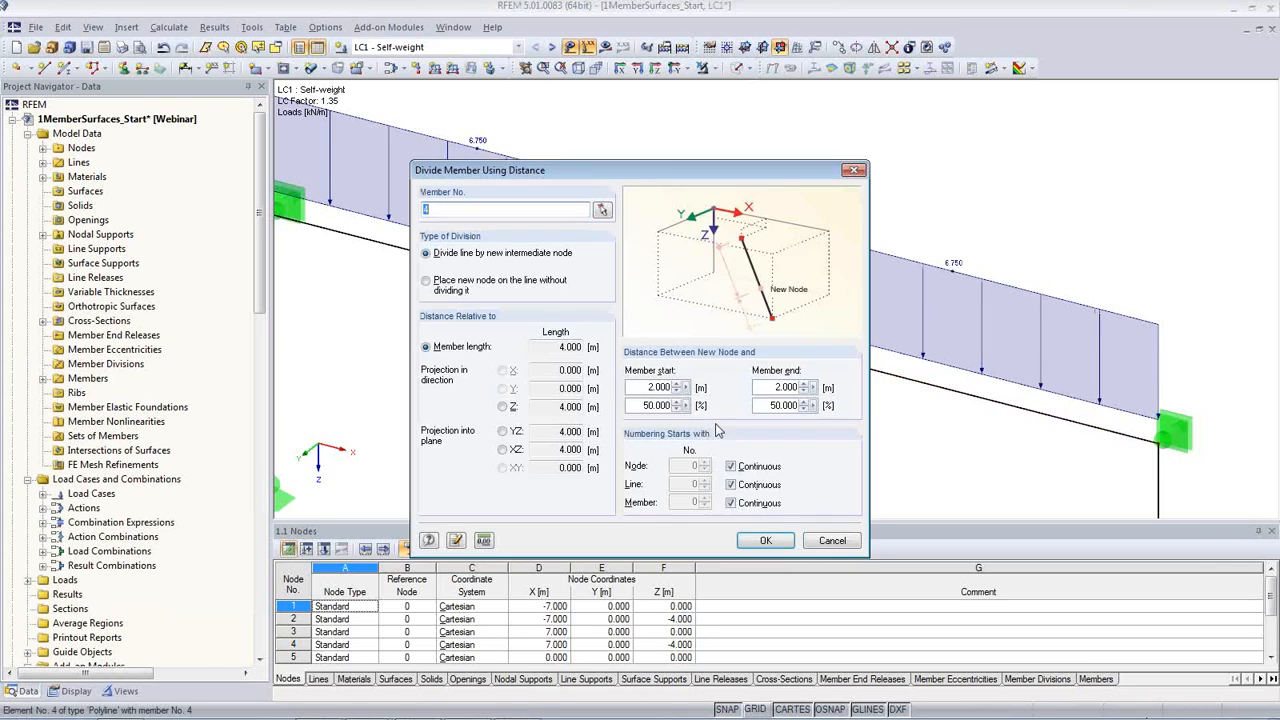
click(759, 387)
text(0.5)
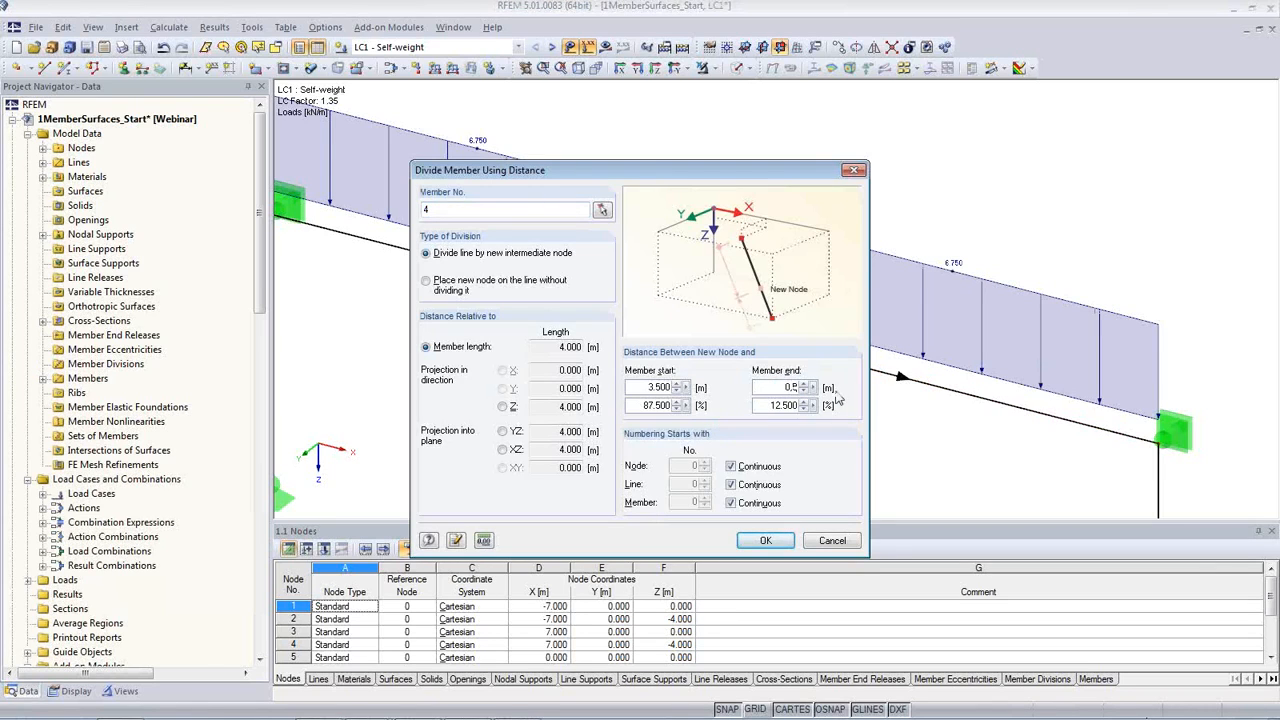
click(763, 540)
Step: Hide the load display around the middle column connection
scroll(777, 343, up, 2)
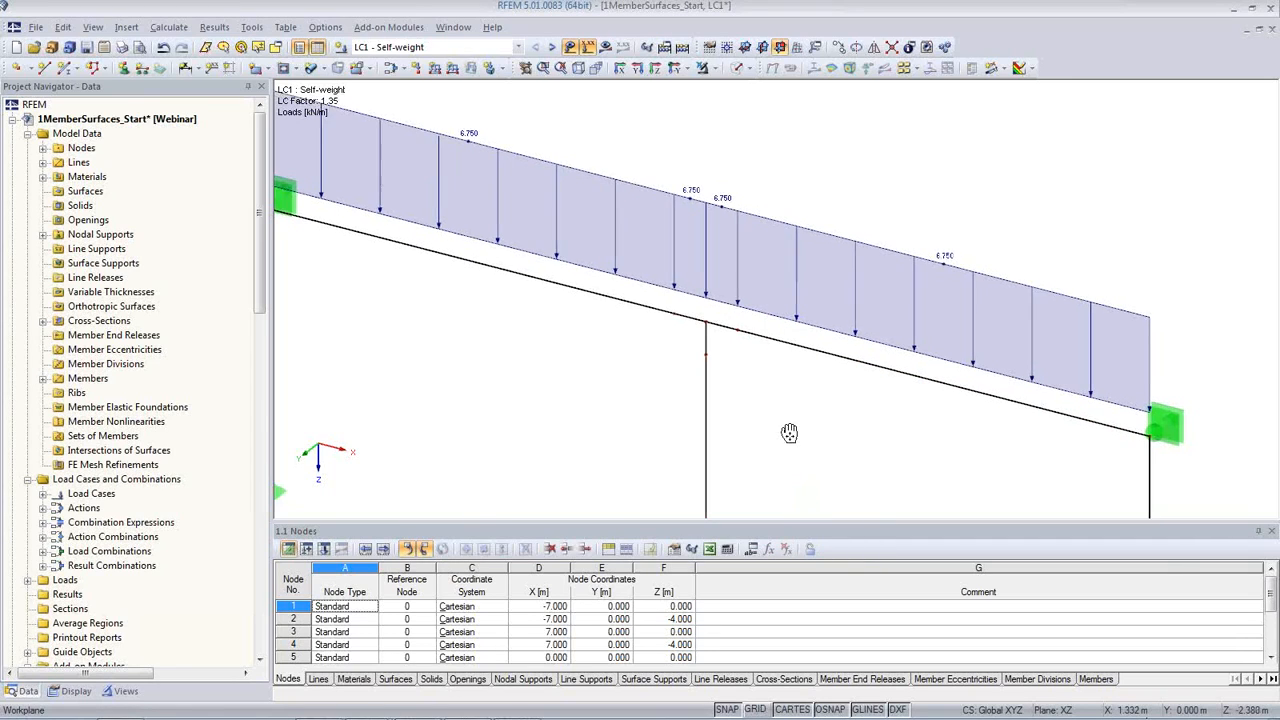
click(569, 47)
scroll(668, 292, up, 2)
scroll(672, 280, up, 1)
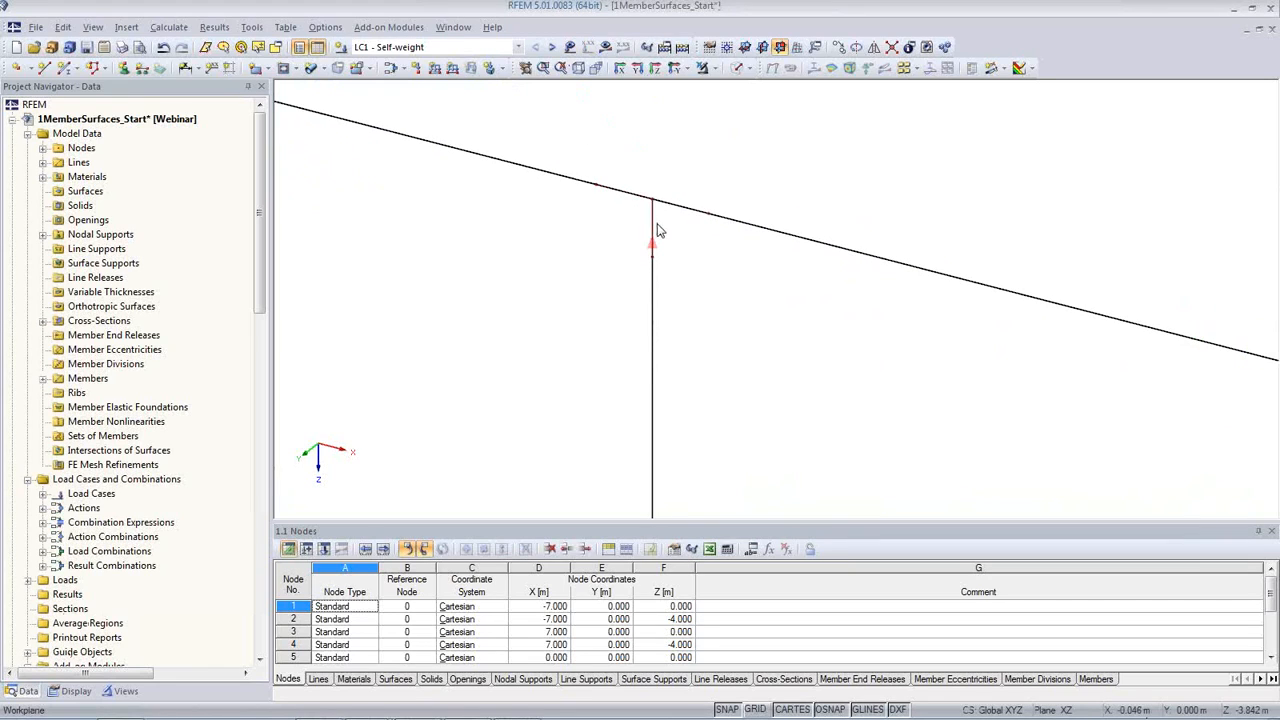
scroll(606, 358, down, 1)
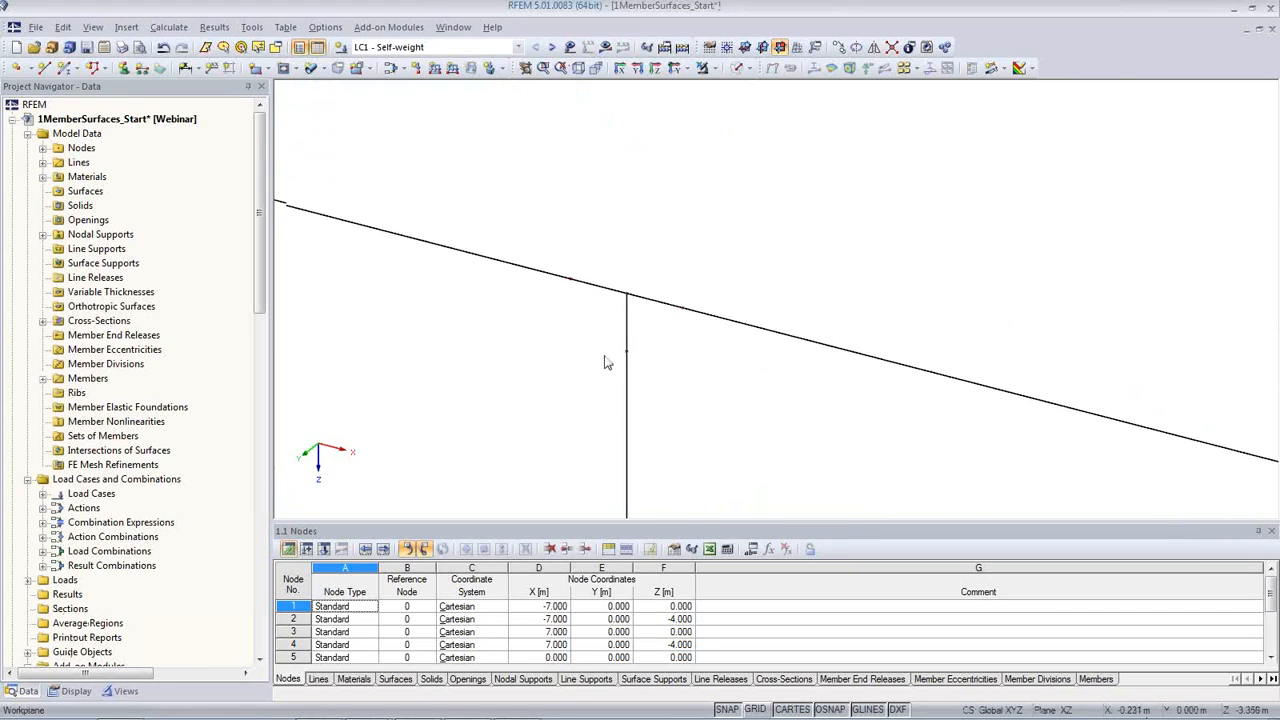
Step: Select the three short member segments at the column-beam connection and restrict visibility to the selected objects
drag(529, 193, 770, 411)
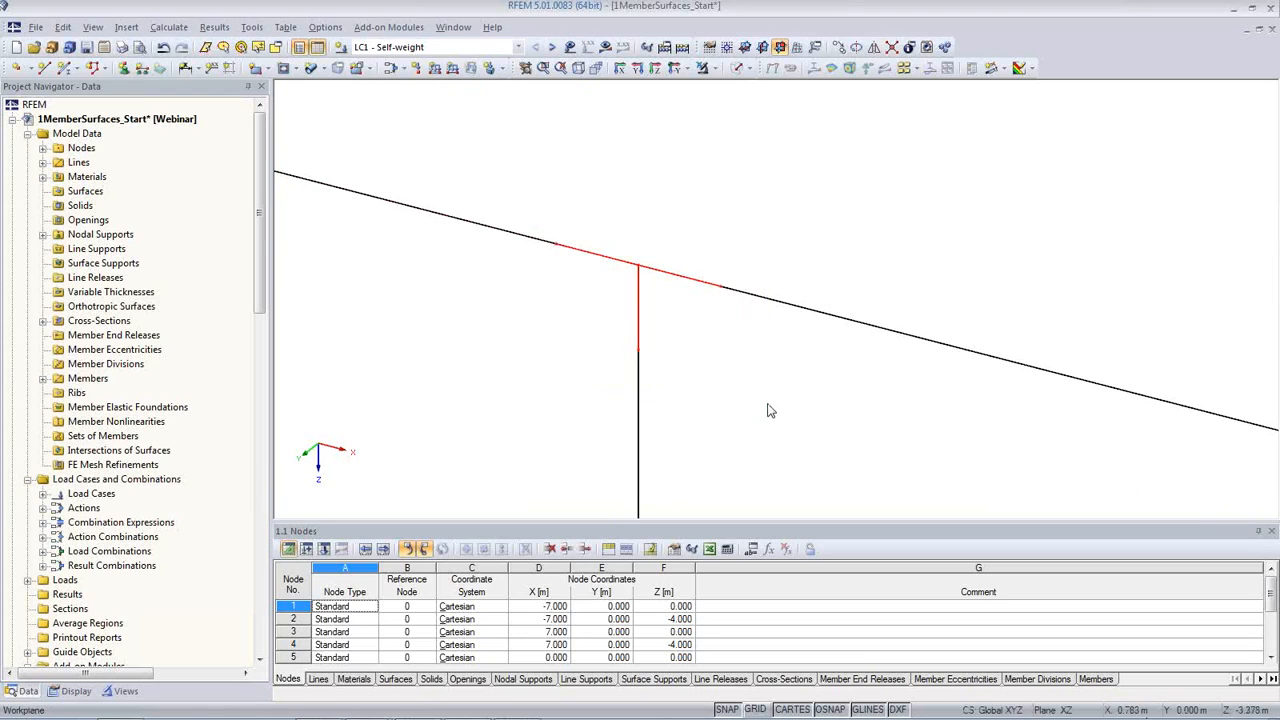
click(715, 70)
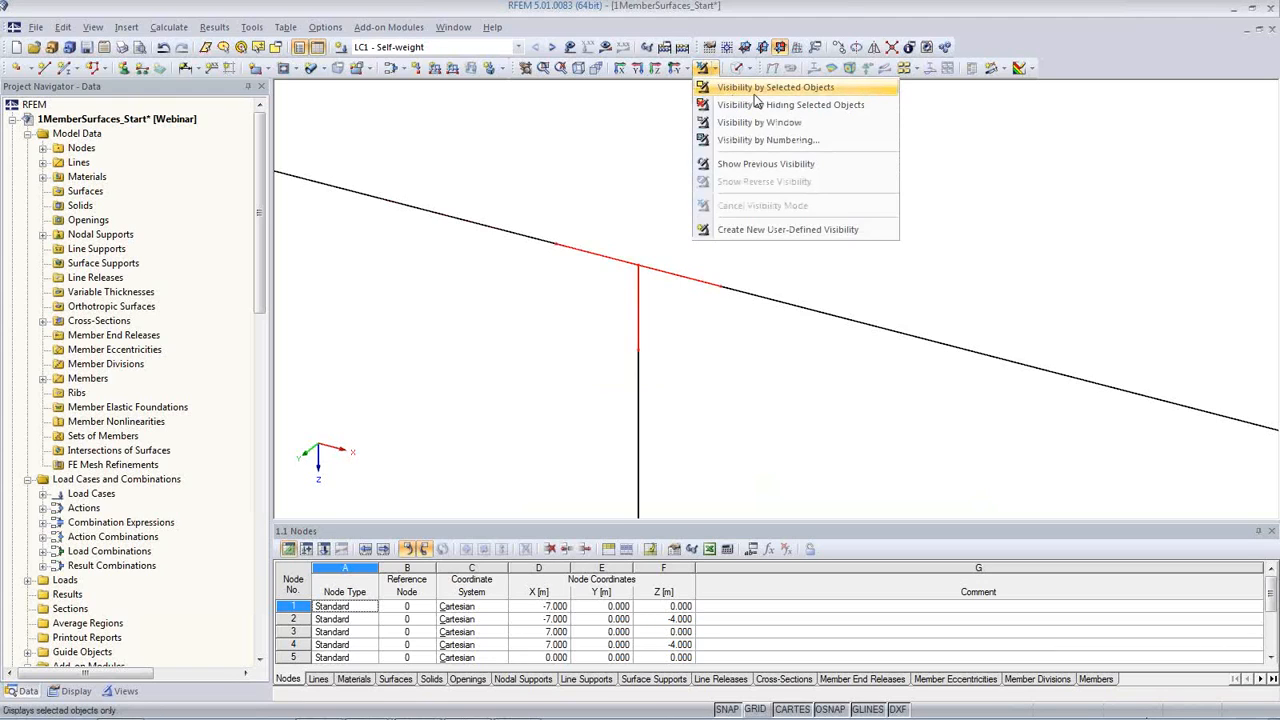
click(756, 88)
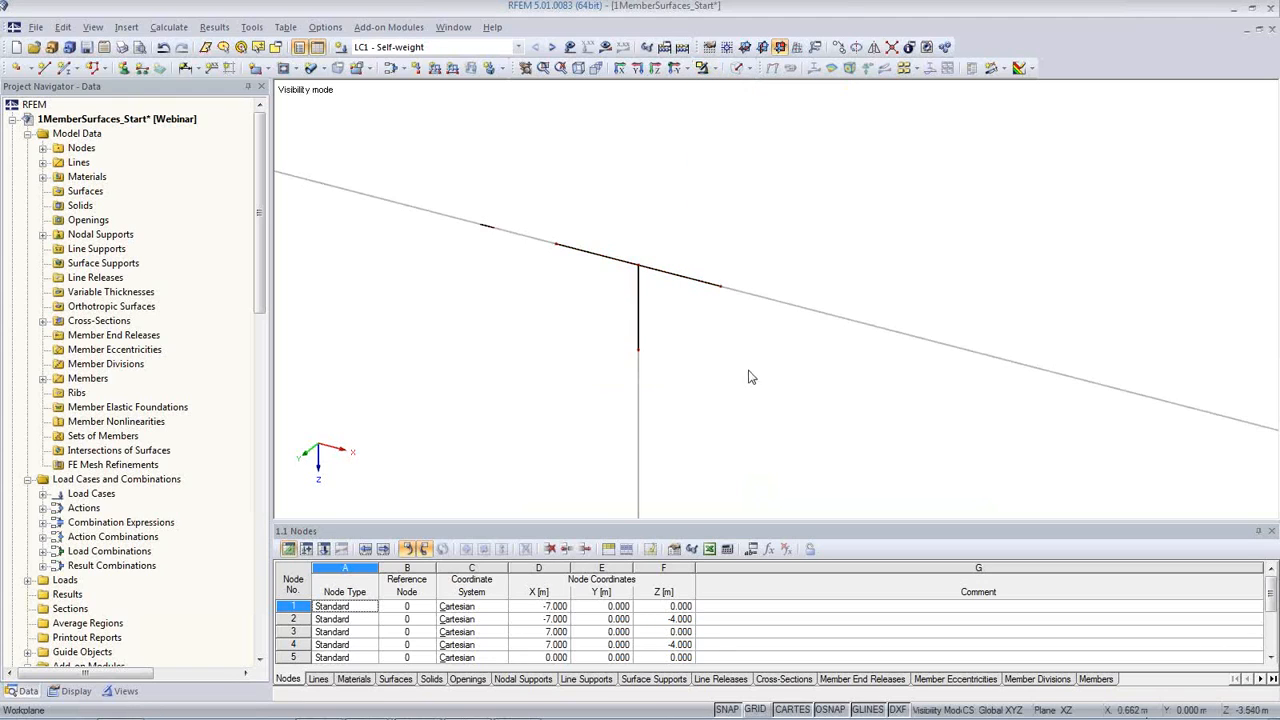
Step: Switch the model from wireframe to the solid transparent display
middle_drag(749, 377, 824, 345)
scroll(797, 332, up, 2)
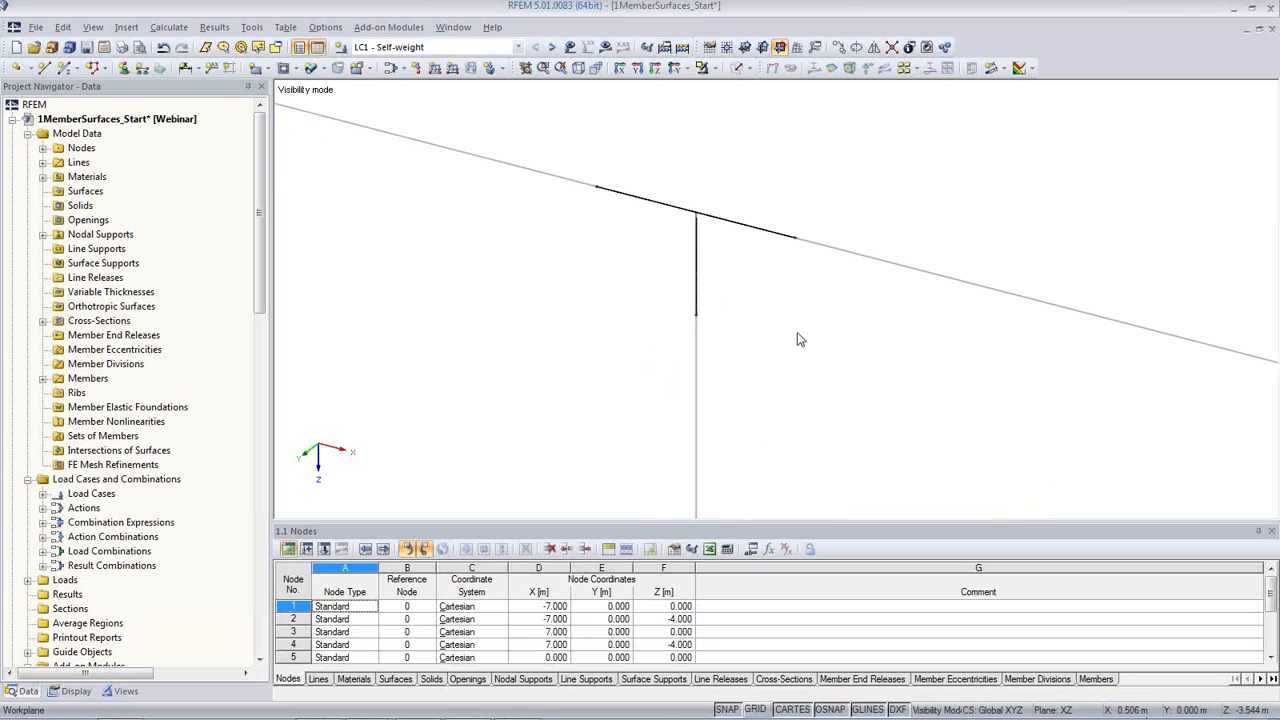
middle_drag(799, 335, 700, 317)
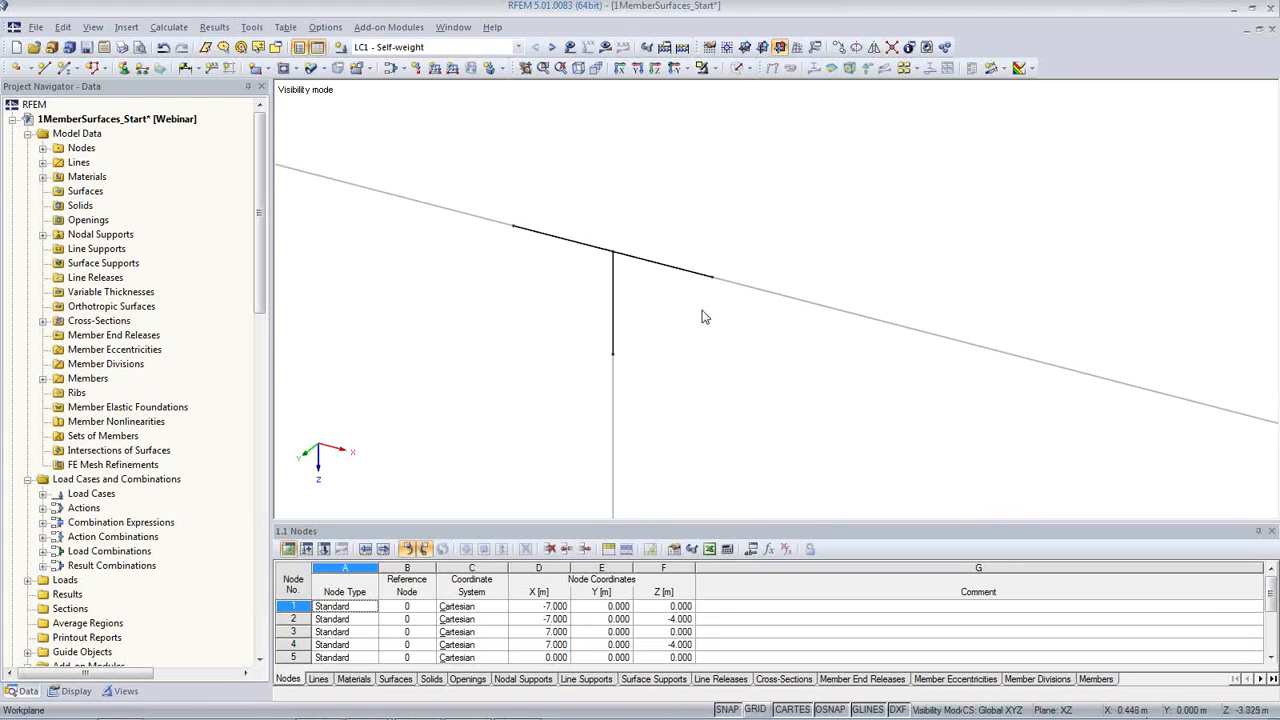
click(738, 74)
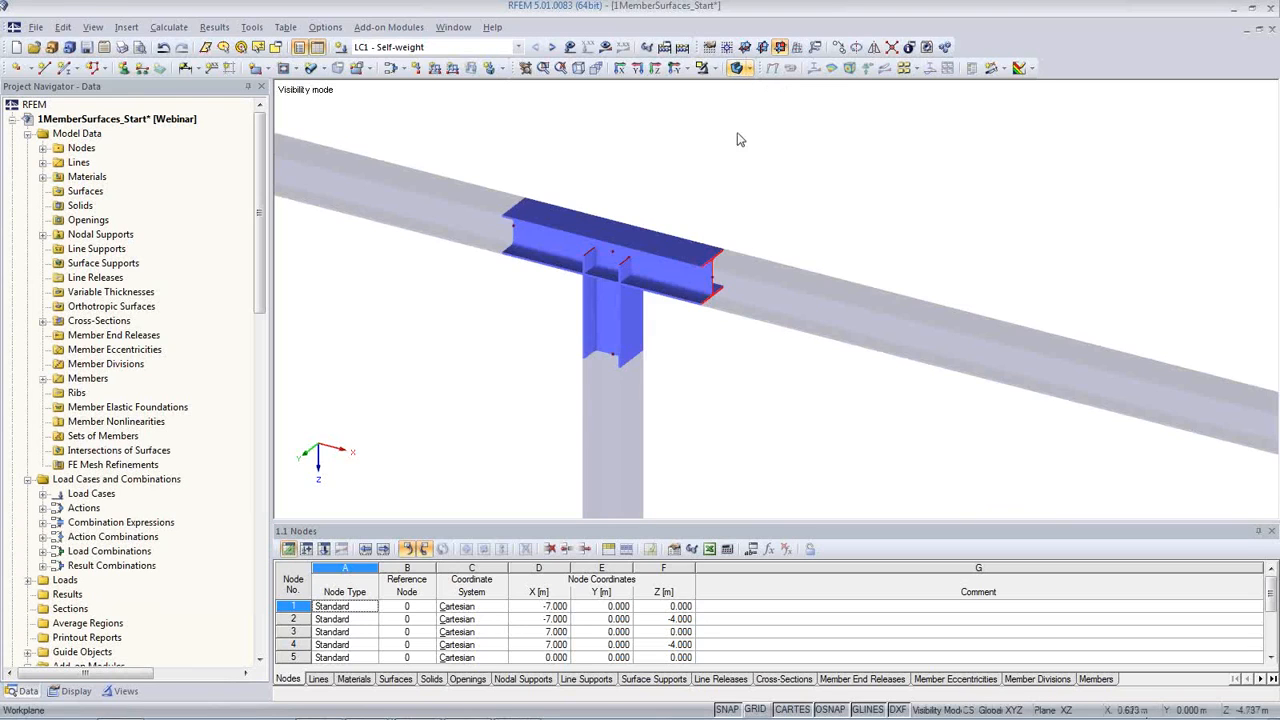
click(740, 68)
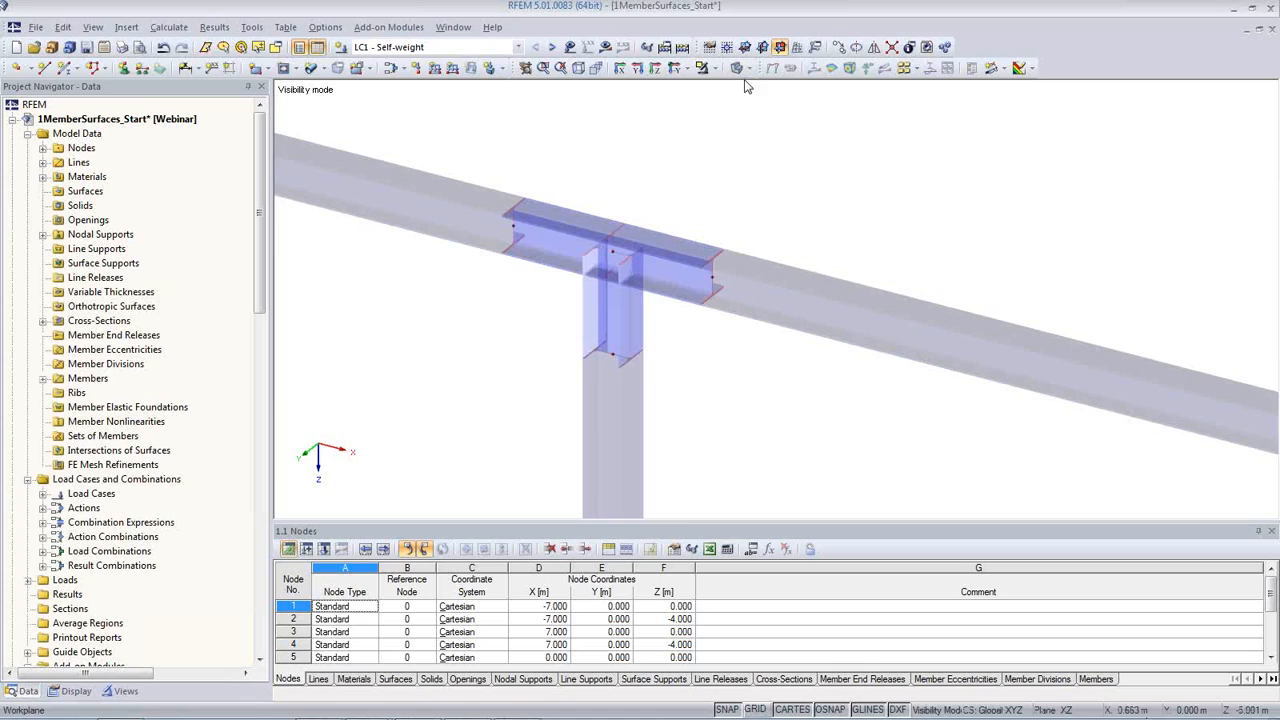
Step: Generate surfaces from the three short member segments at the column-beam connection
drag(666, 325, 579, 211)
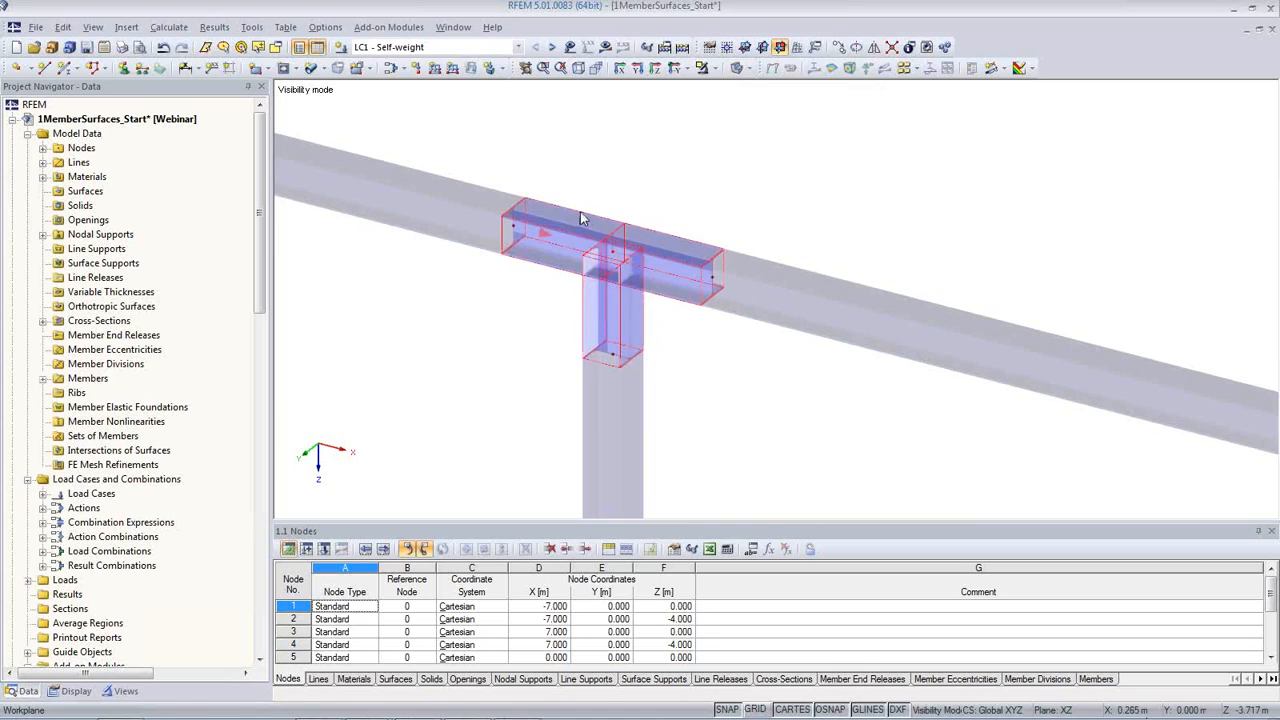
right_click(666, 255)
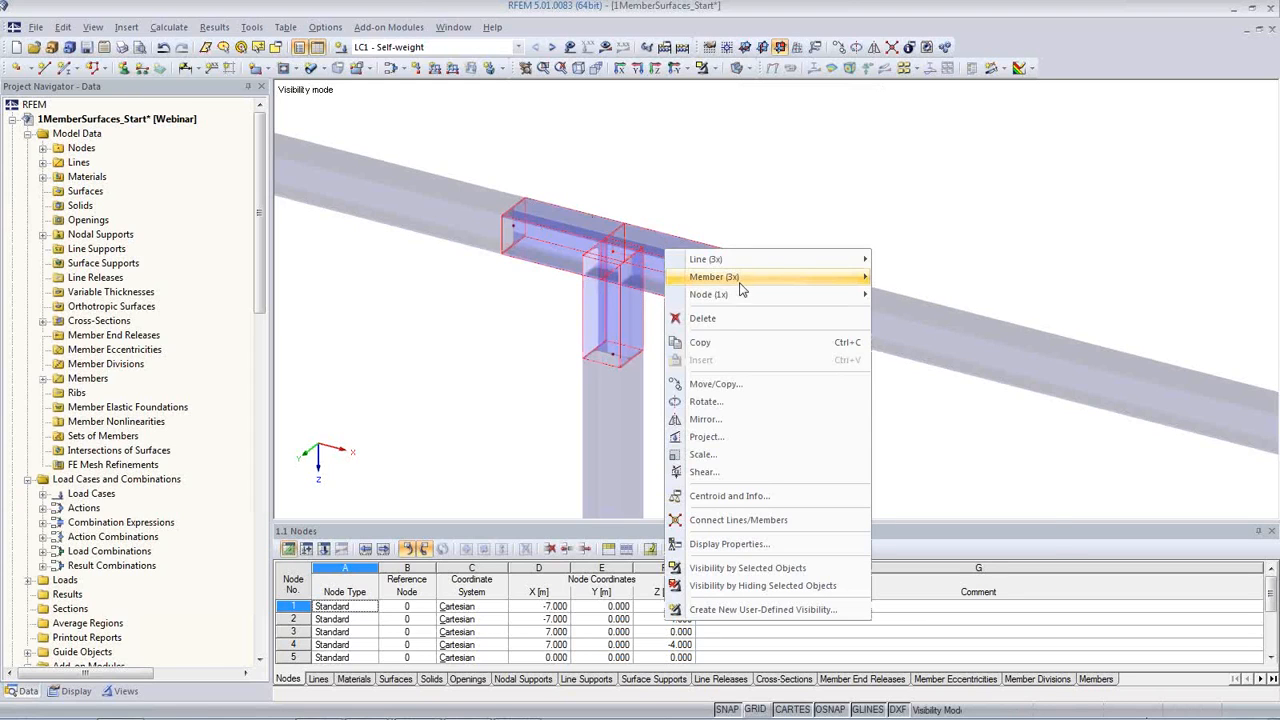
mouse_move(740, 280)
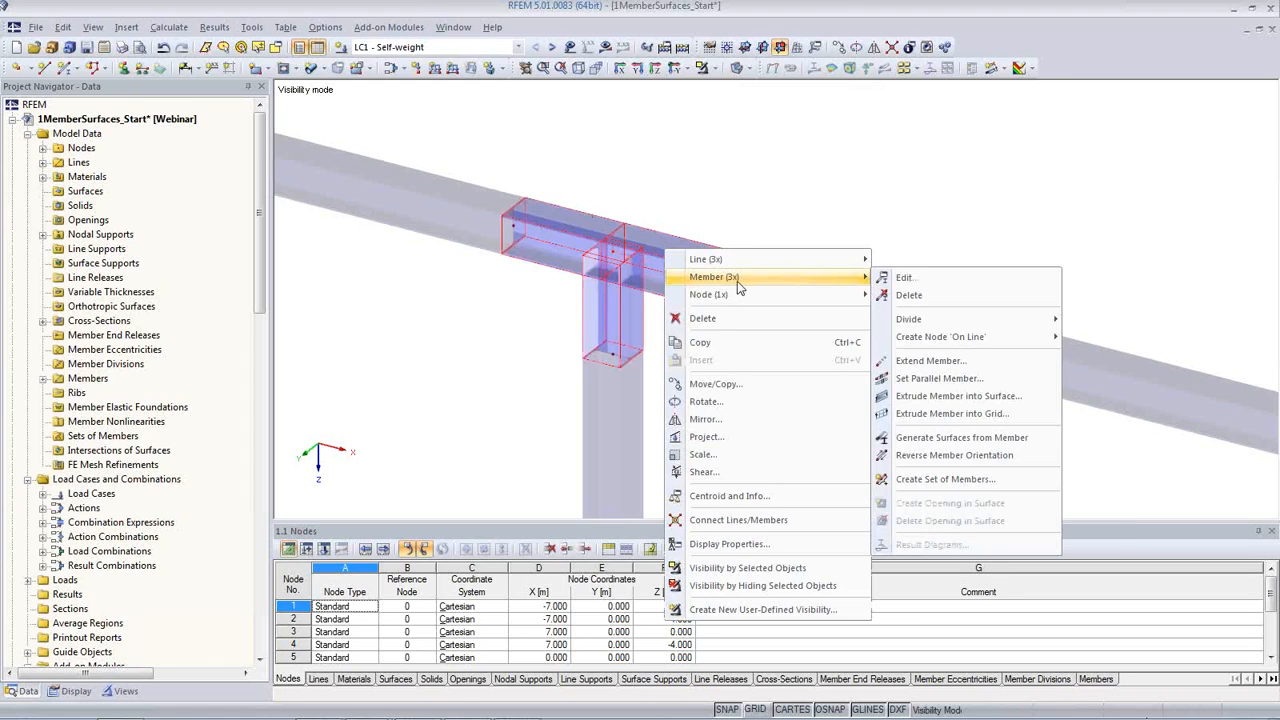
click(960, 440)
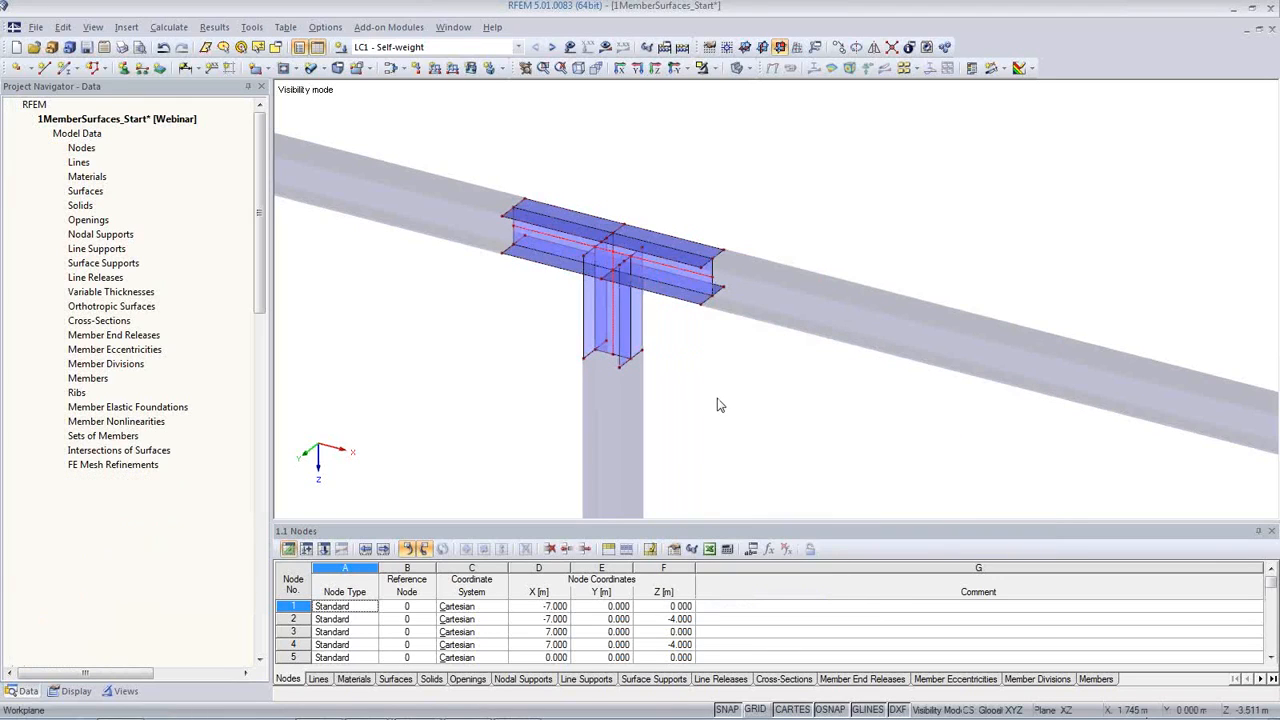
Step: Check the material and thickness of the generated lower flange surface of the beam, leaving its properties unchanged
scroll(707, 345, up, 1)
scroll(712, 298, up, 2)
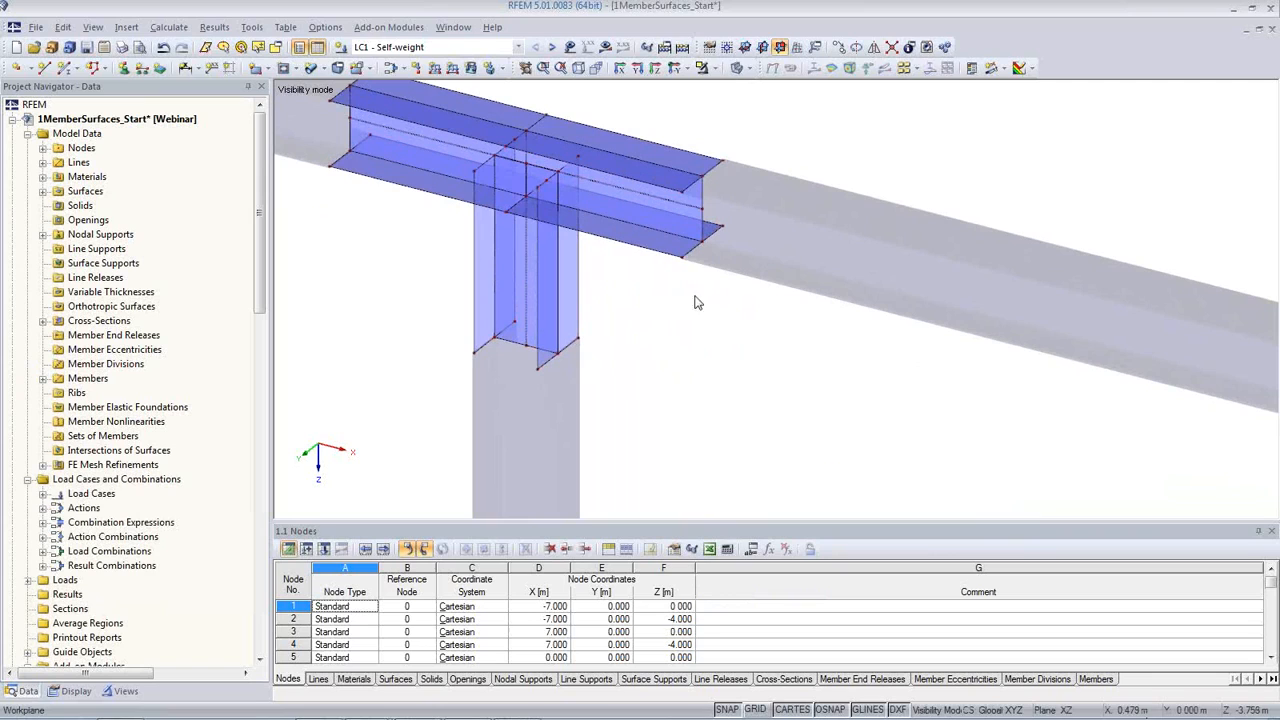
double_click(615, 235)
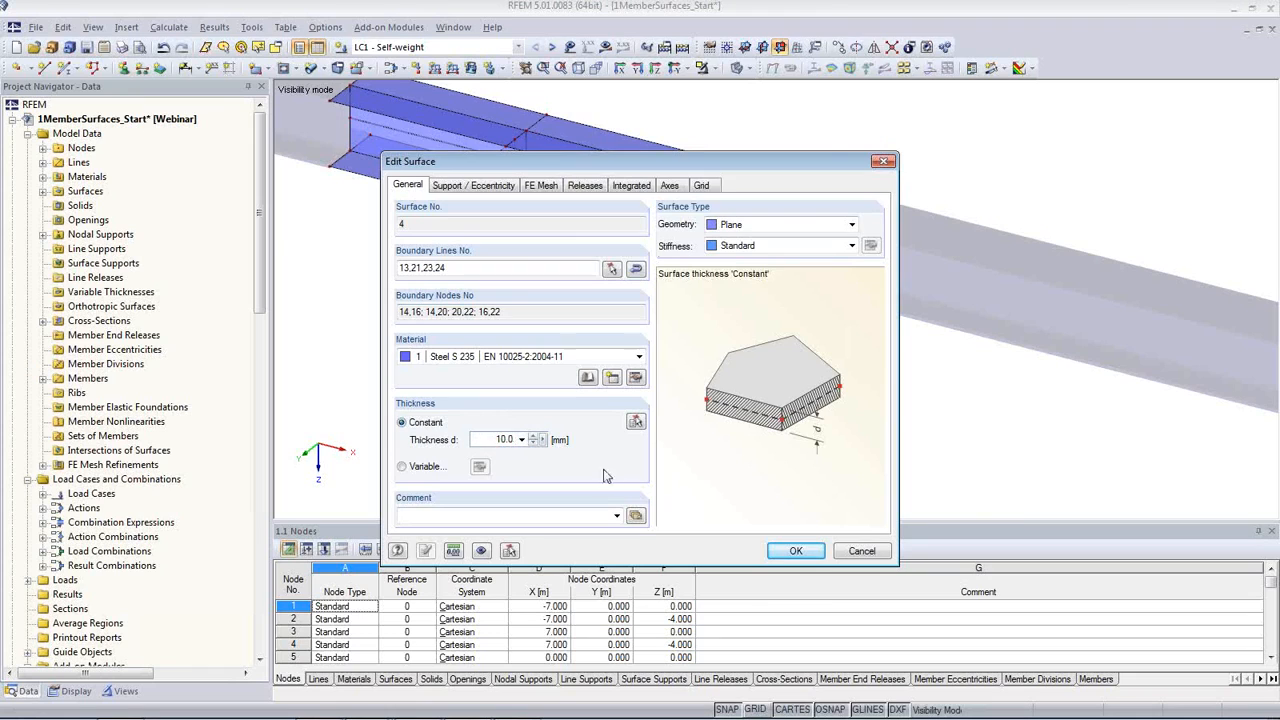
click(861, 551)
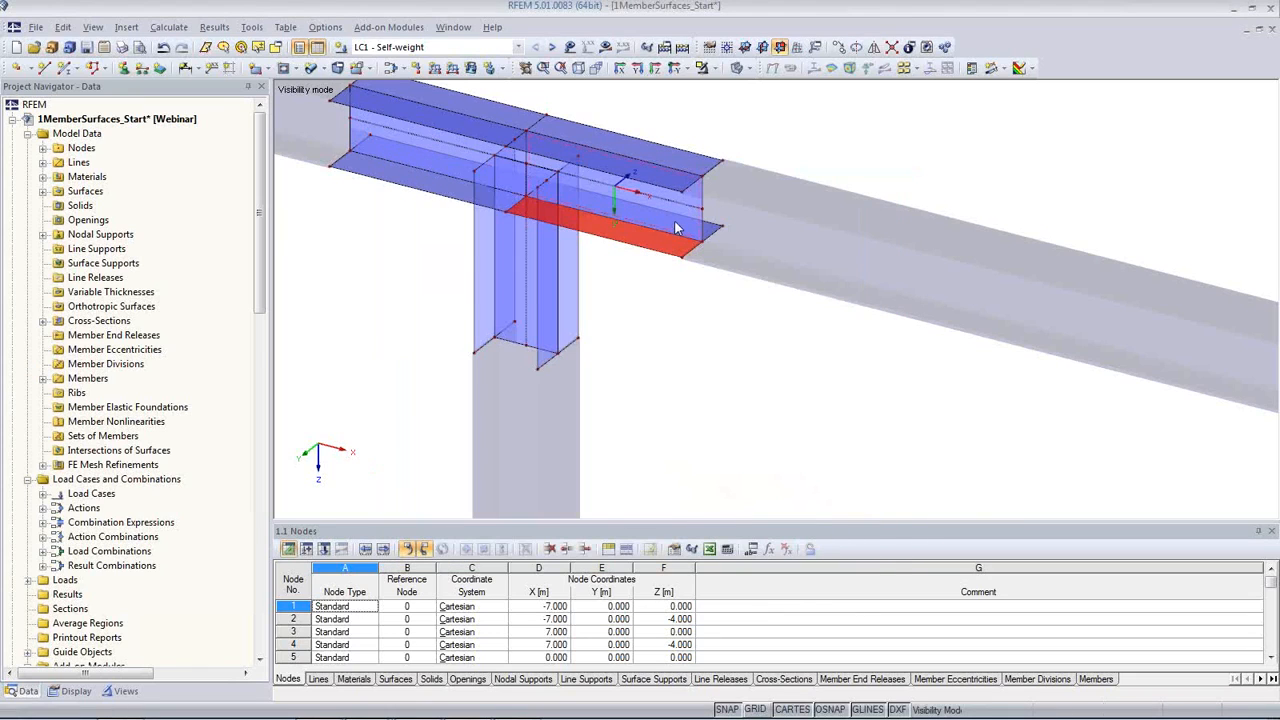
Step: Check the material and thickness of the generated web surface of the beam on the +X side of the column
double_click(614, 215)
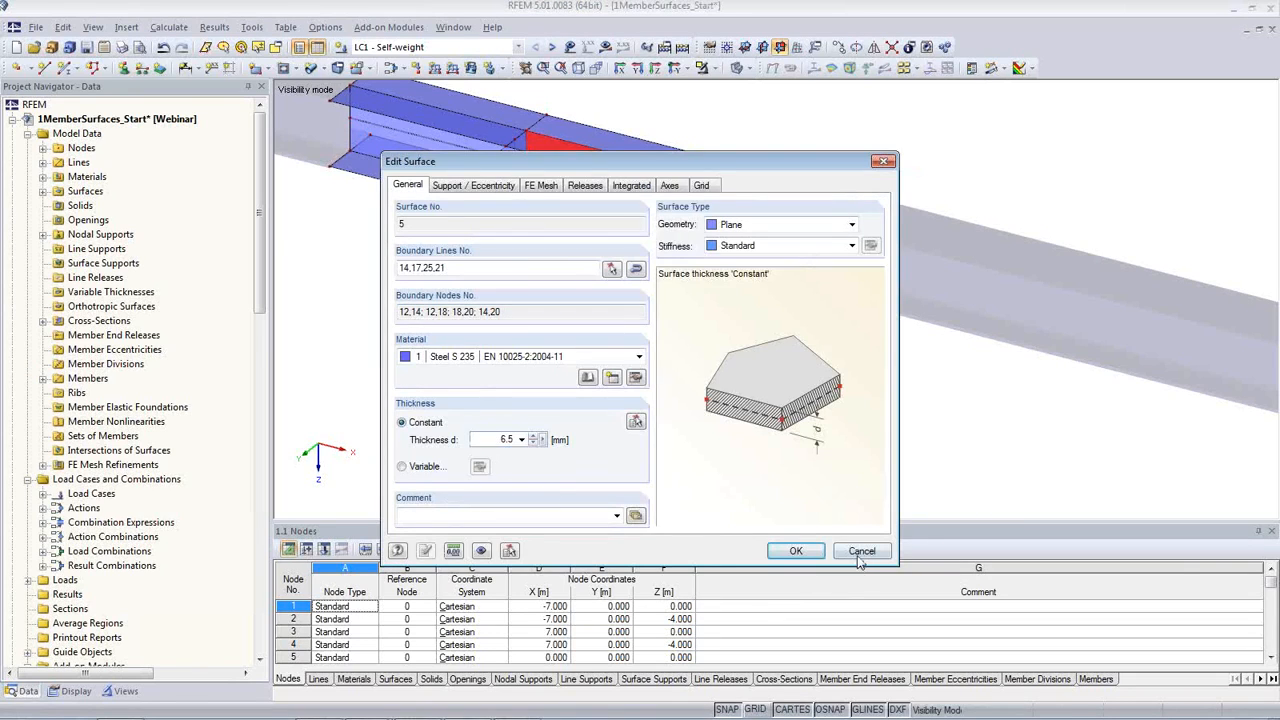
click(861, 551)
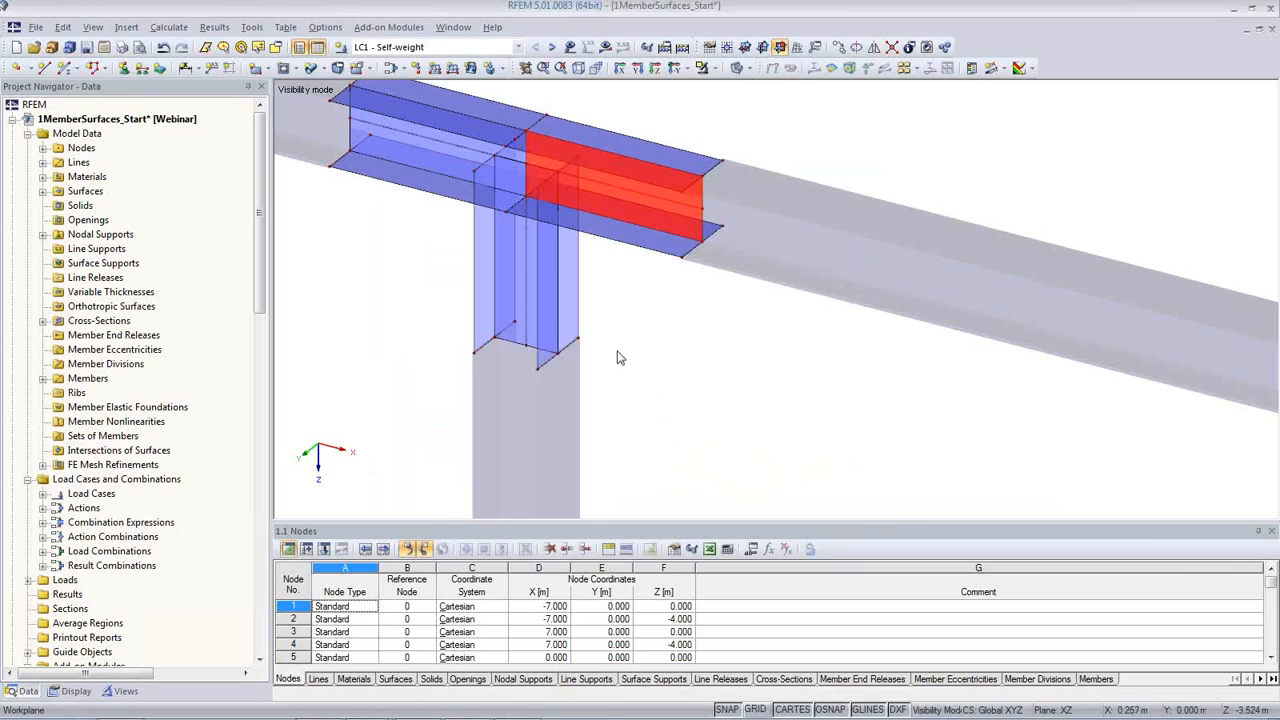
click(372, 326)
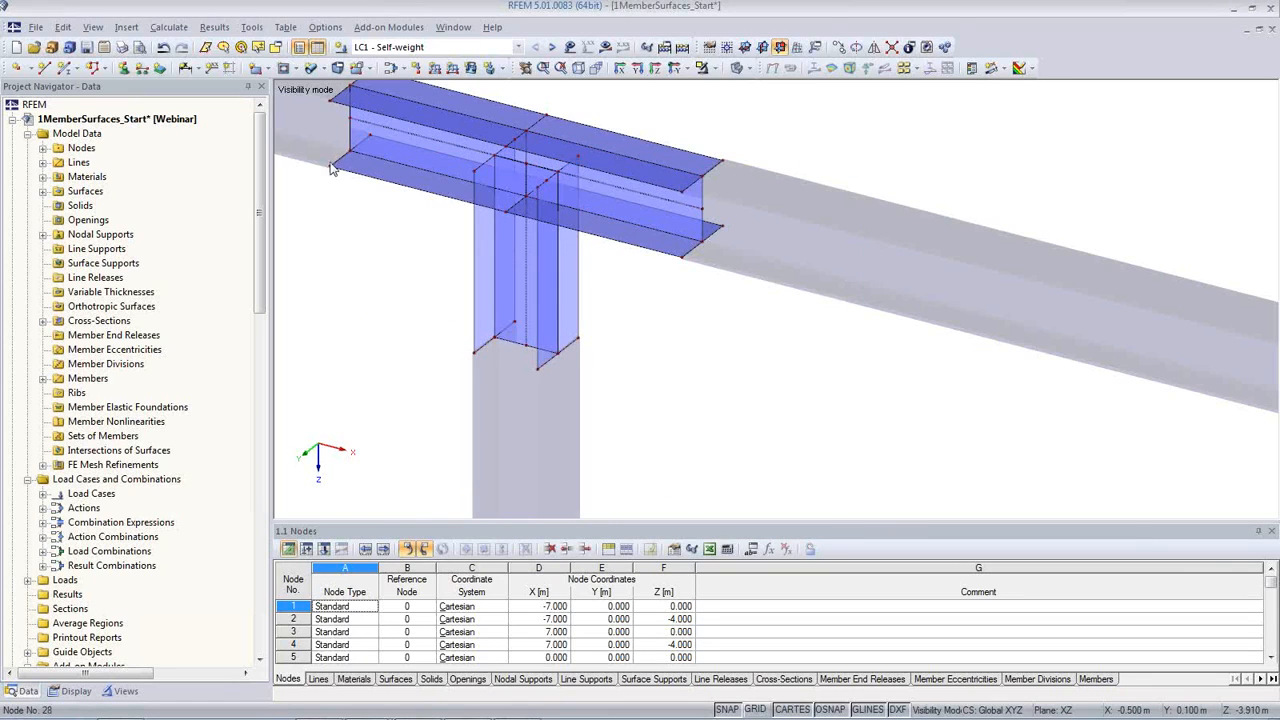
Step: Switch the model display from solid transparent to wireframe
scroll(363, 282, down, 2)
middle_drag(381, 306, 542, 382)
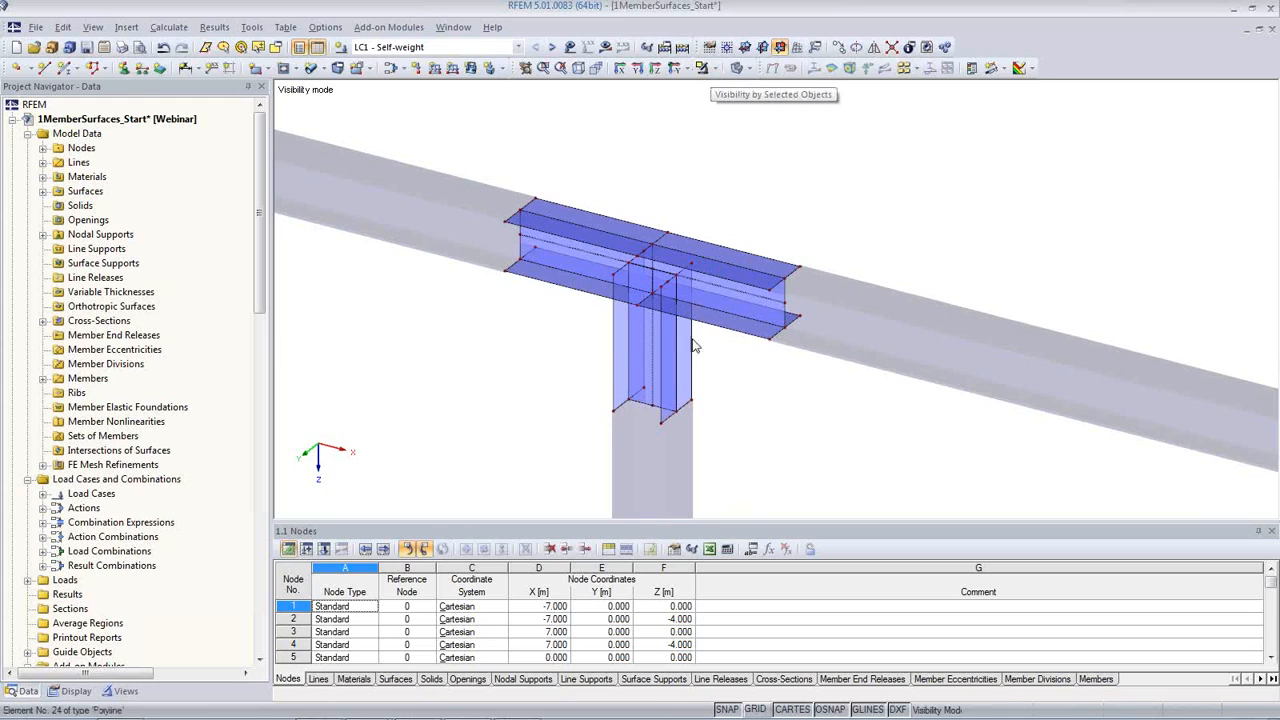
ctrl+middle_drag(687, 354, 711, 334)
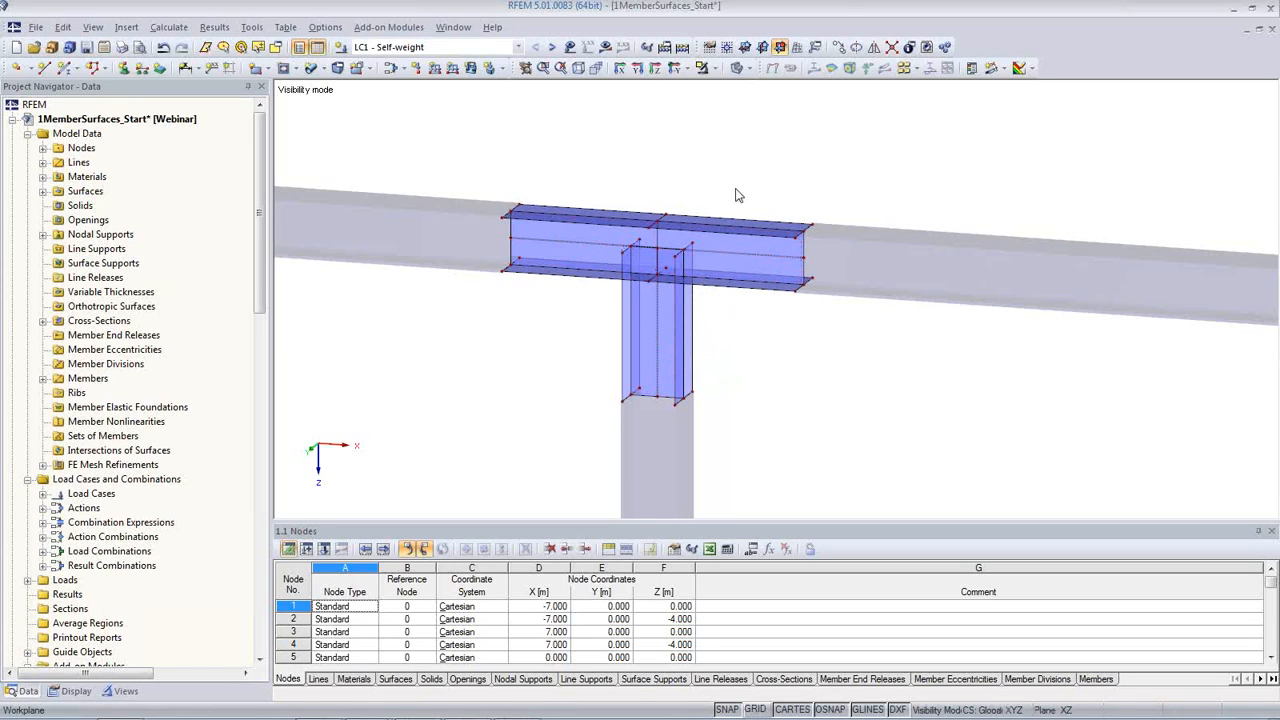
click(713, 68)
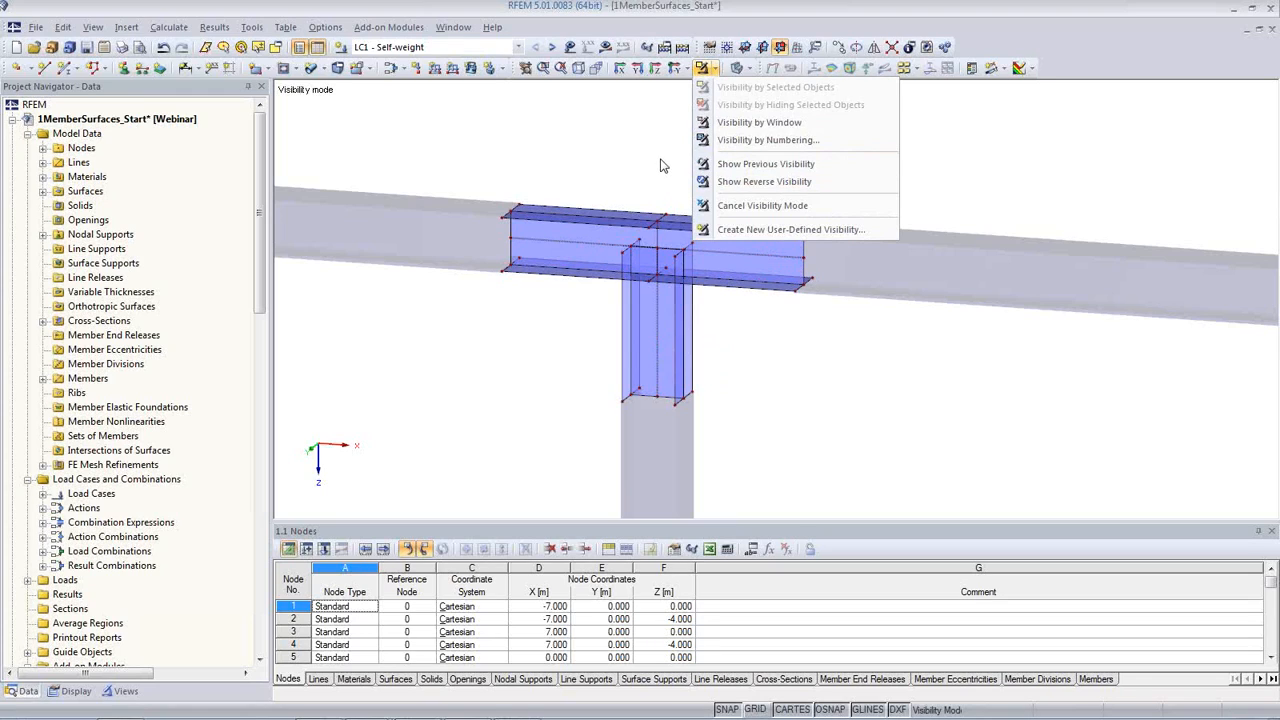
click(648, 153)
click(737, 69)
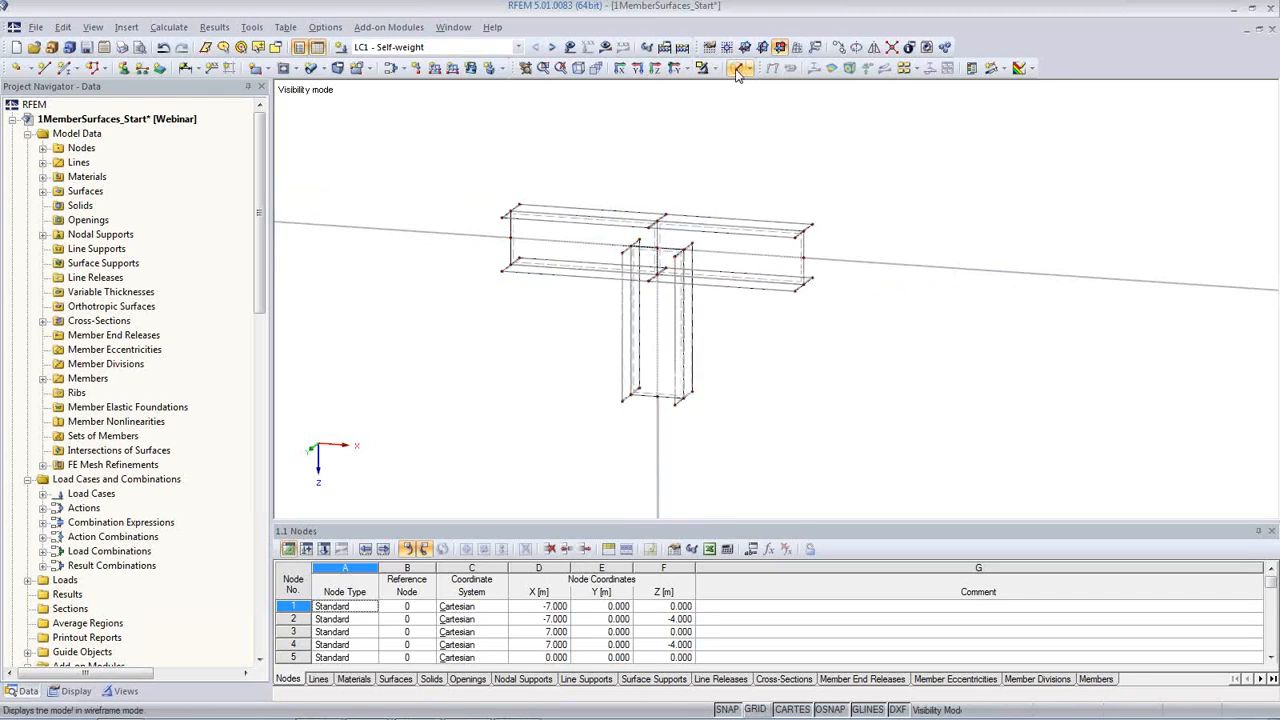
Step: Move the upper end lines of both column flanges by dX 0.000 and dZ 0.090 m onto the beam's lower flange
middle_drag(702, 275, 703, 299)
scroll(703, 299, up, 4)
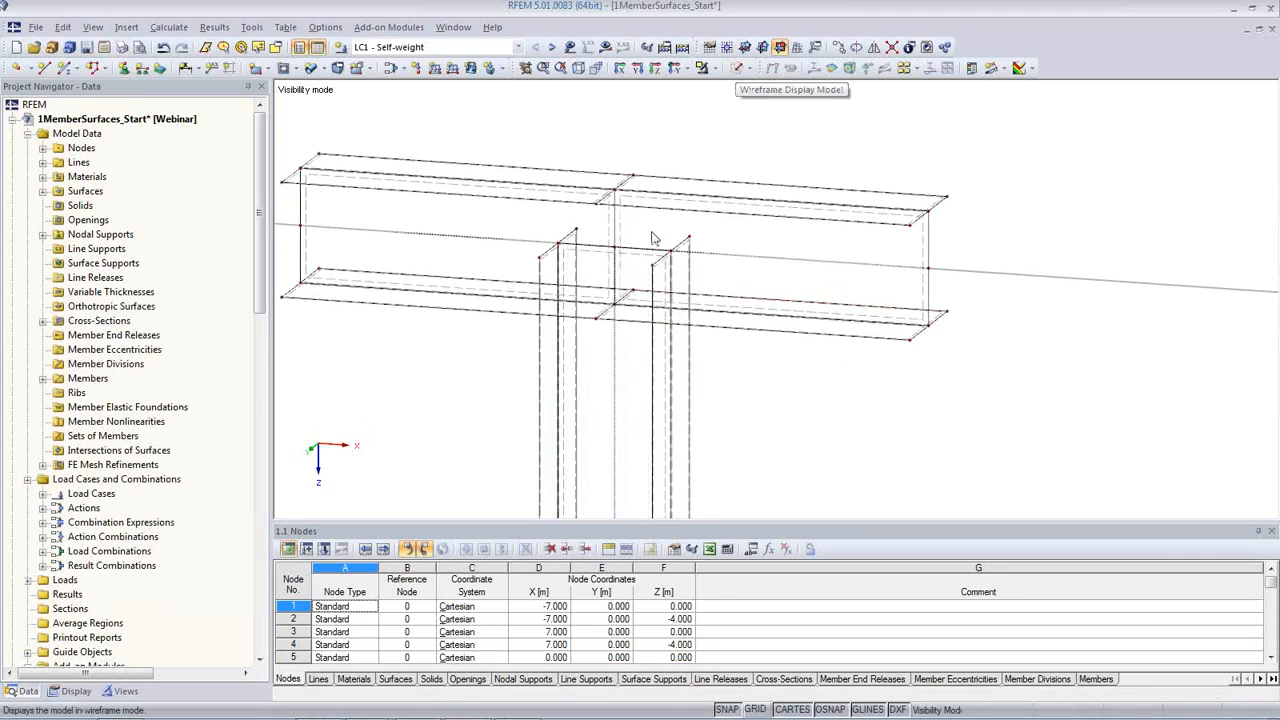
drag(522, 213, 600, 288)
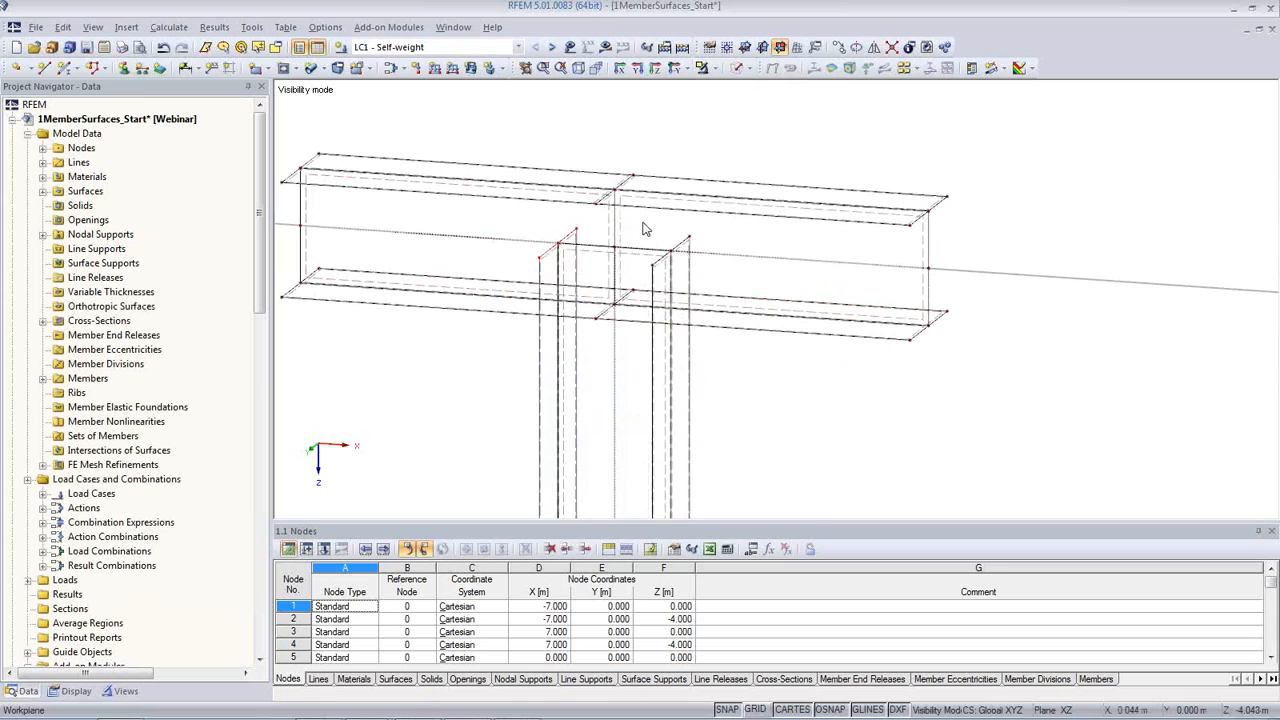
drag(643, 228, 720, 295)
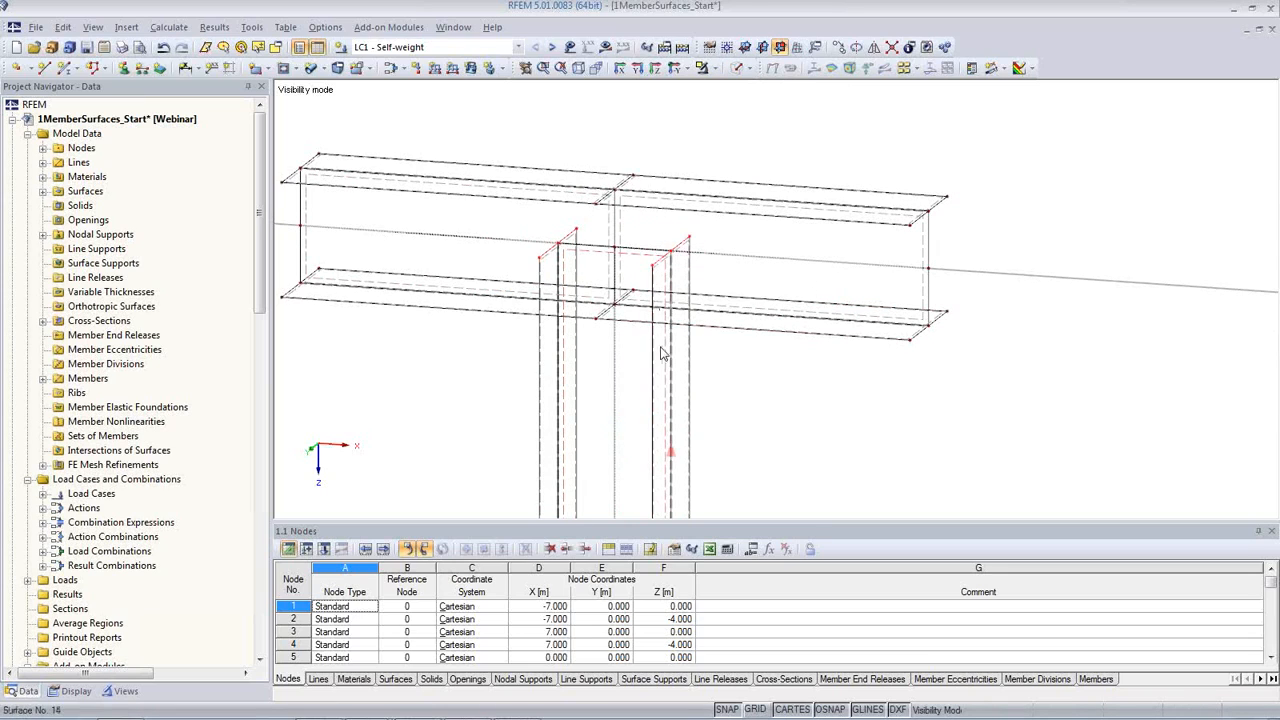
key(Escape)
click(652, 291)
click(562, 268)
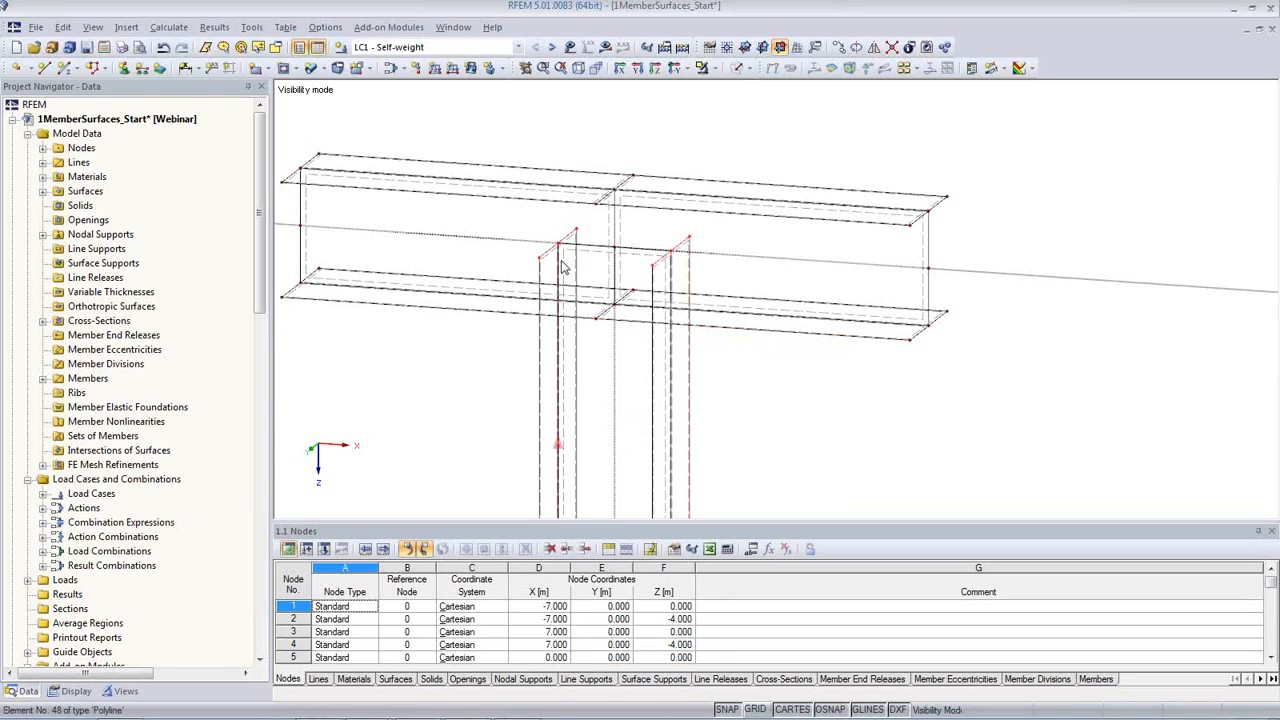
key(Escape)
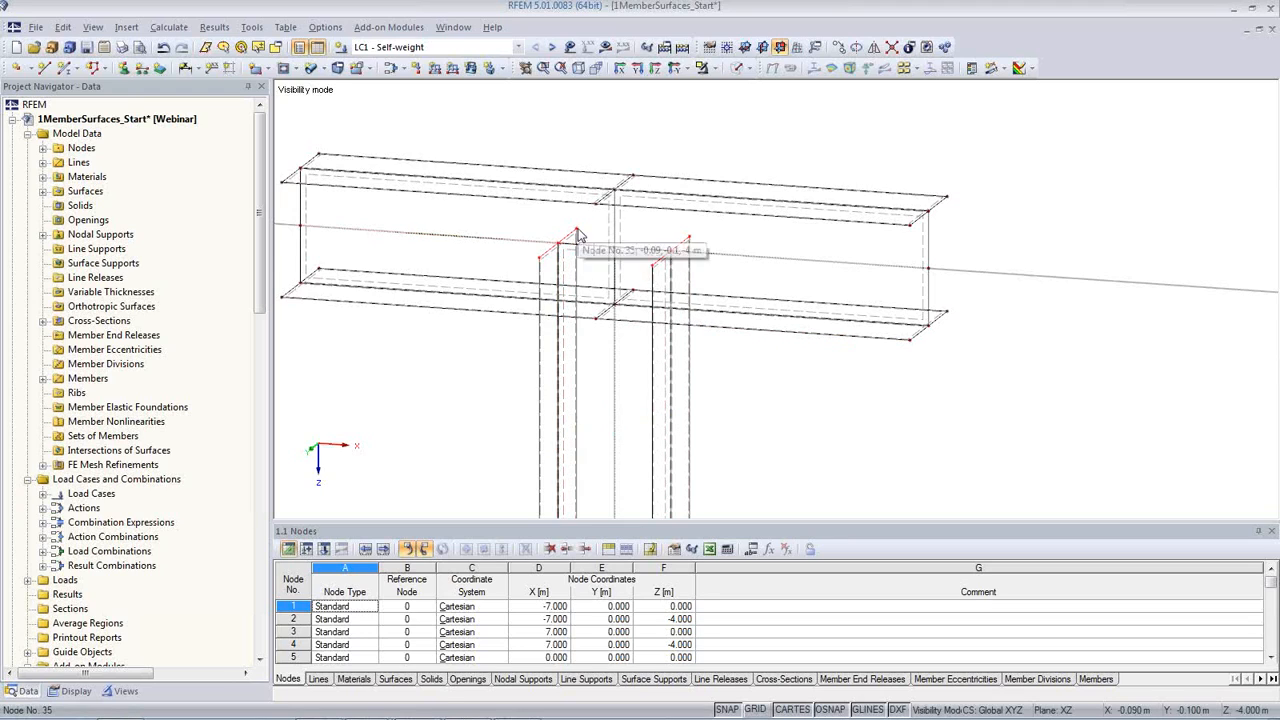
click(838, 47)
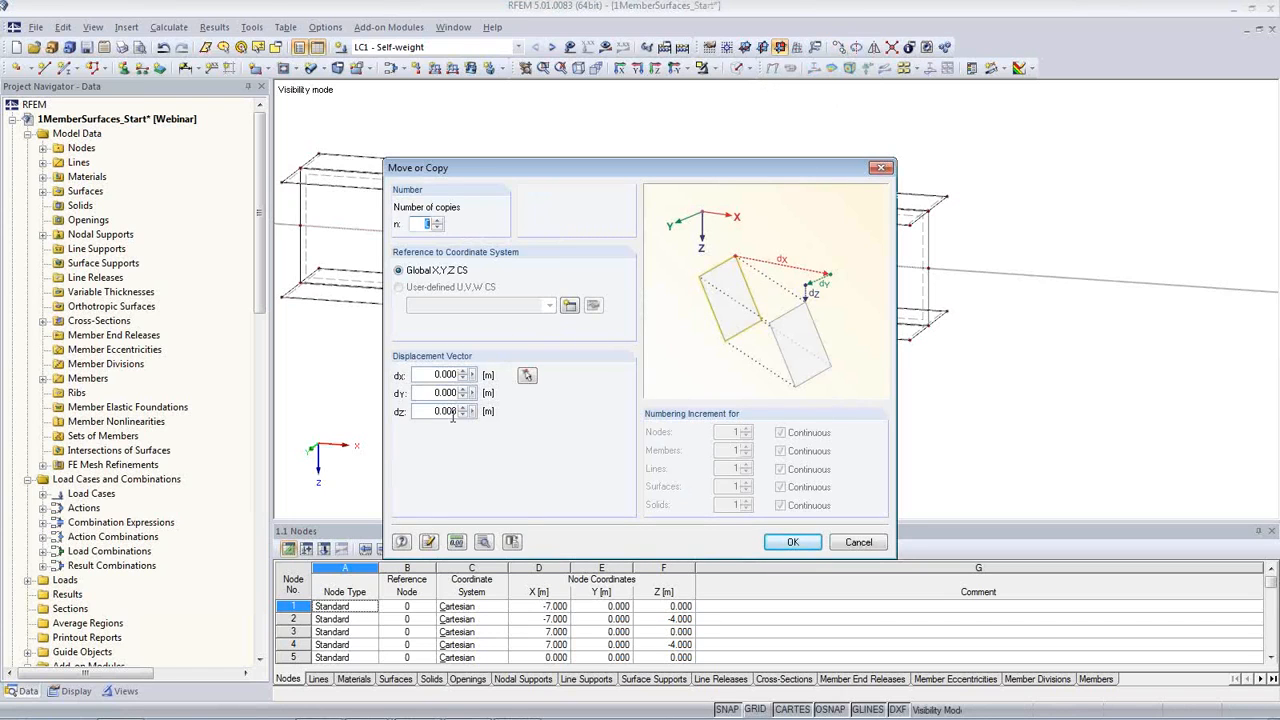
drag(505, 168, 836, 169)
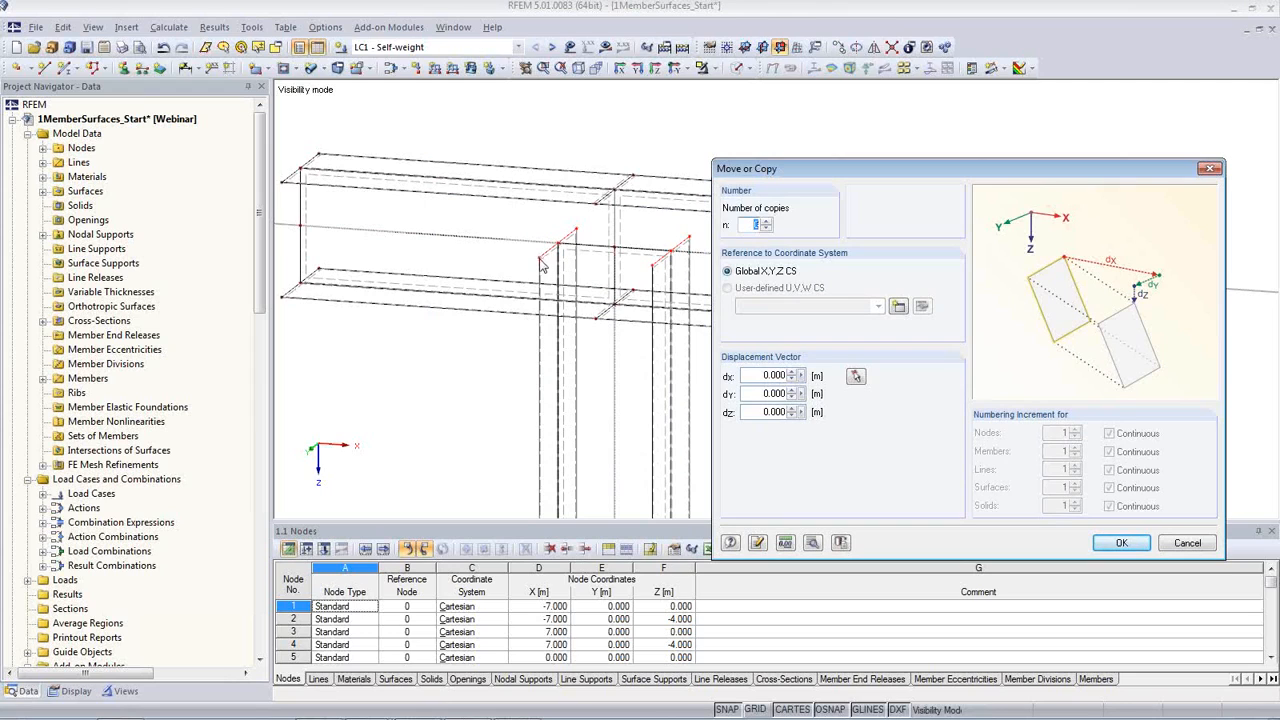
click(856, 376)
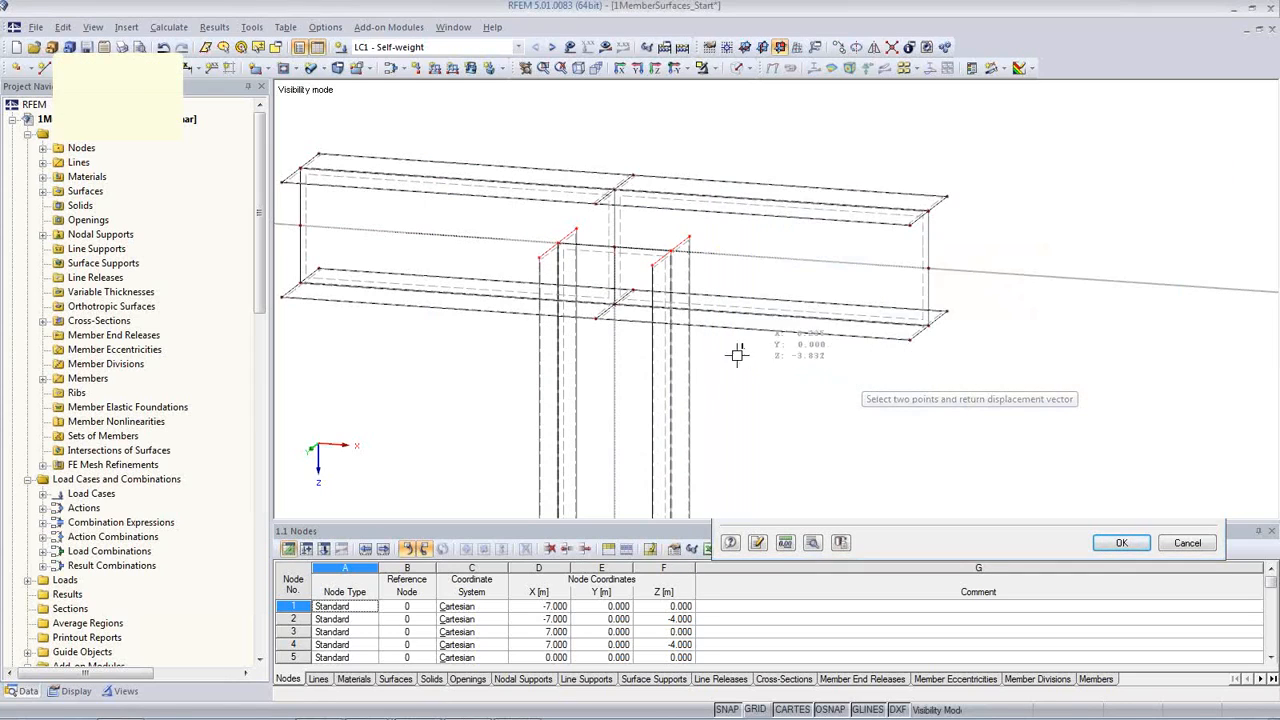
click(538, 260)
click(597, 318)
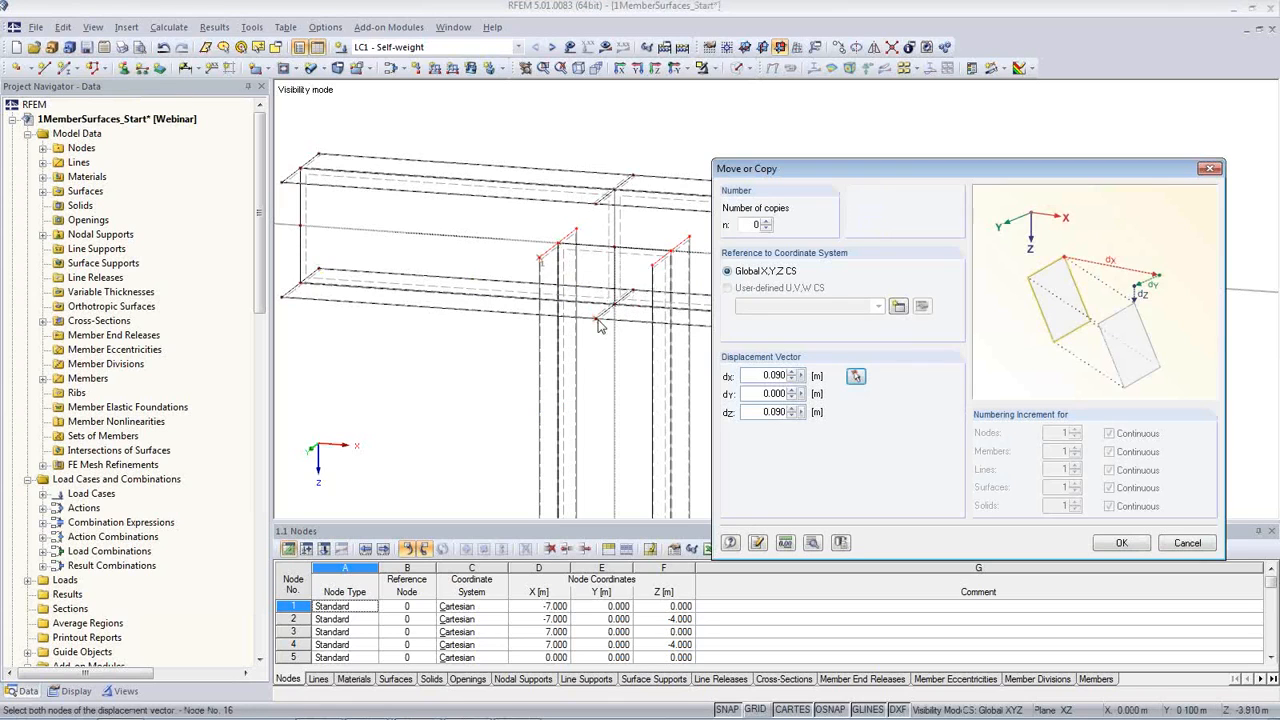
drag(753, 376, 812, 388)
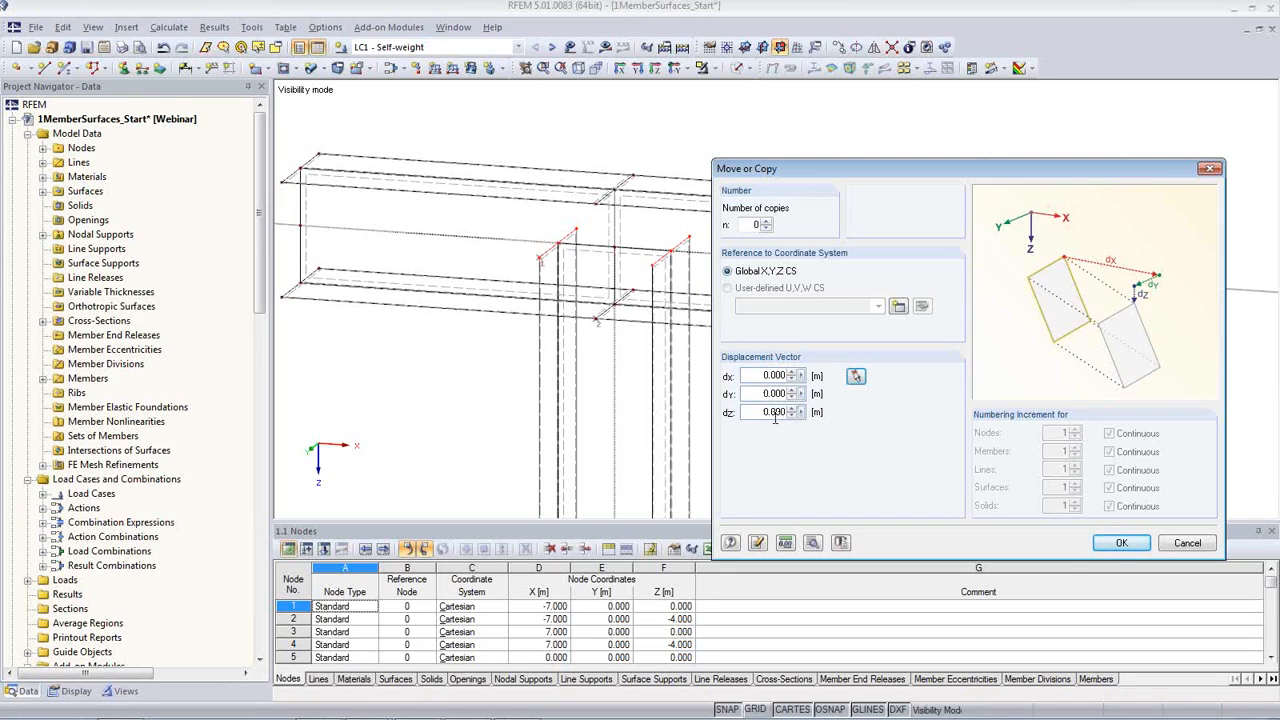
click(1120, 545)
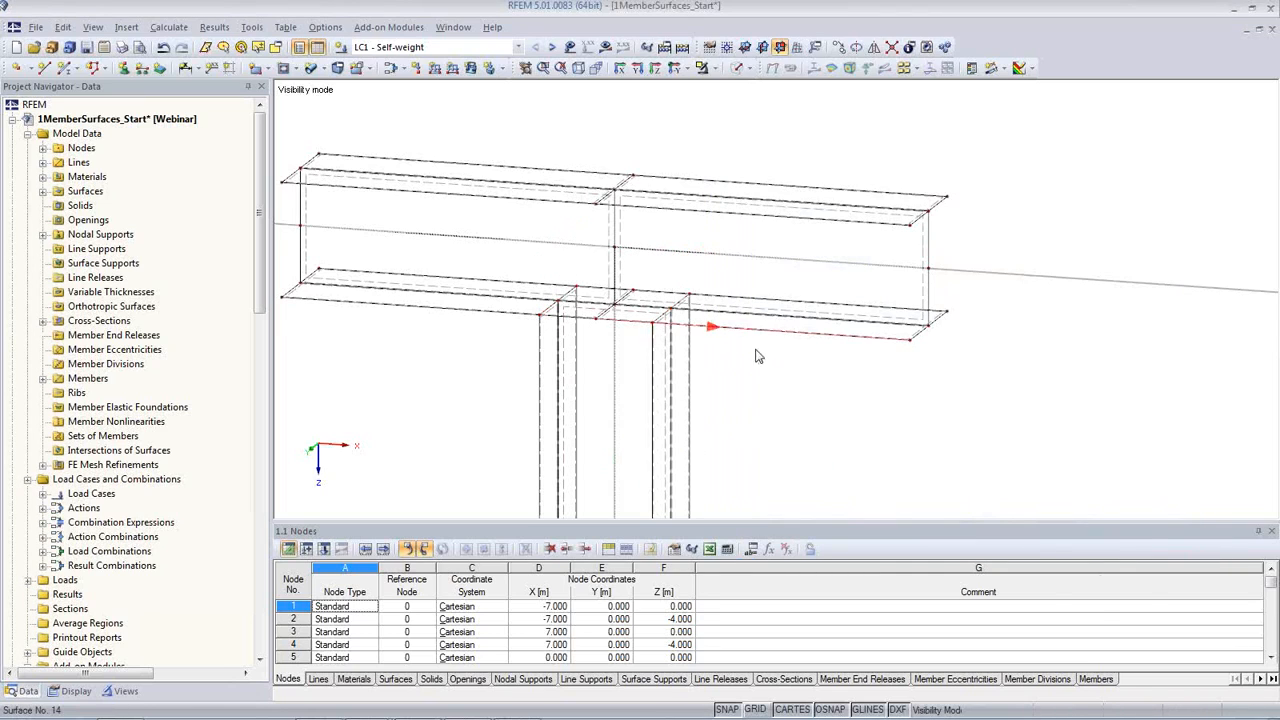
Step: Check the coordinates of the beam's lower flange corner node at the +X end and of the adjacent column flange's upper corner node
scroll(760, 357, up, 1)
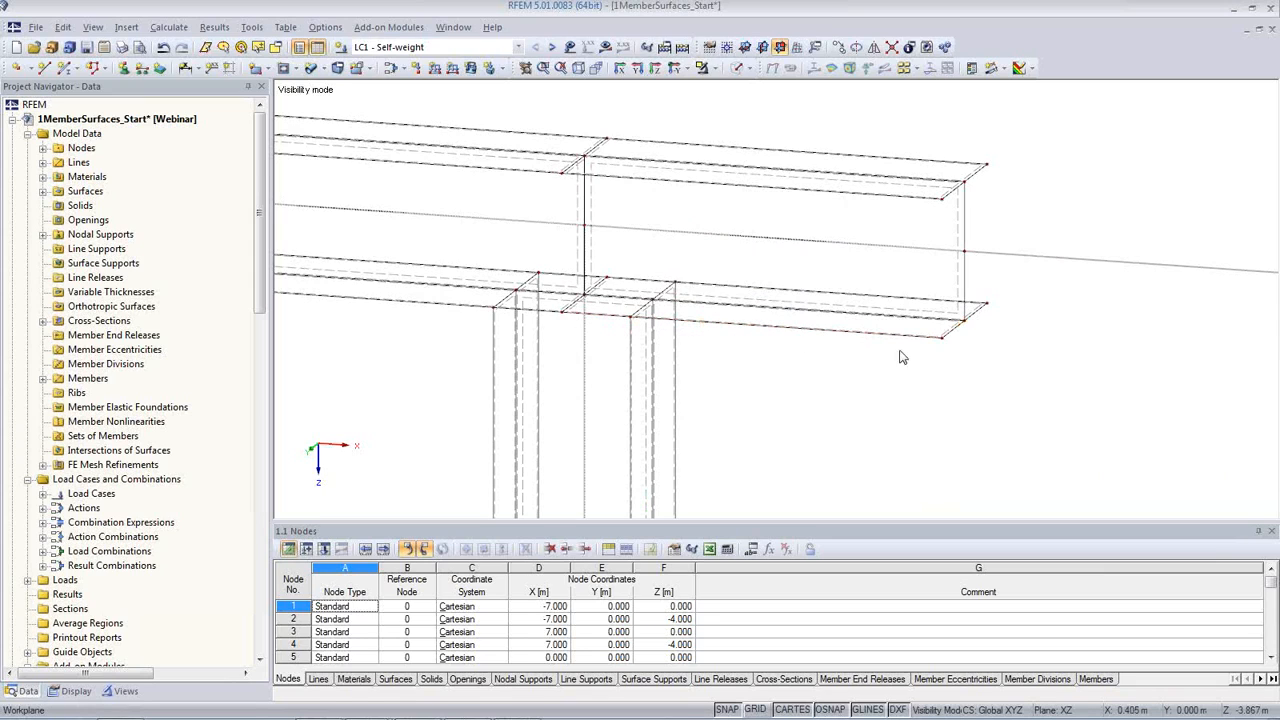
double_click(941, 338)
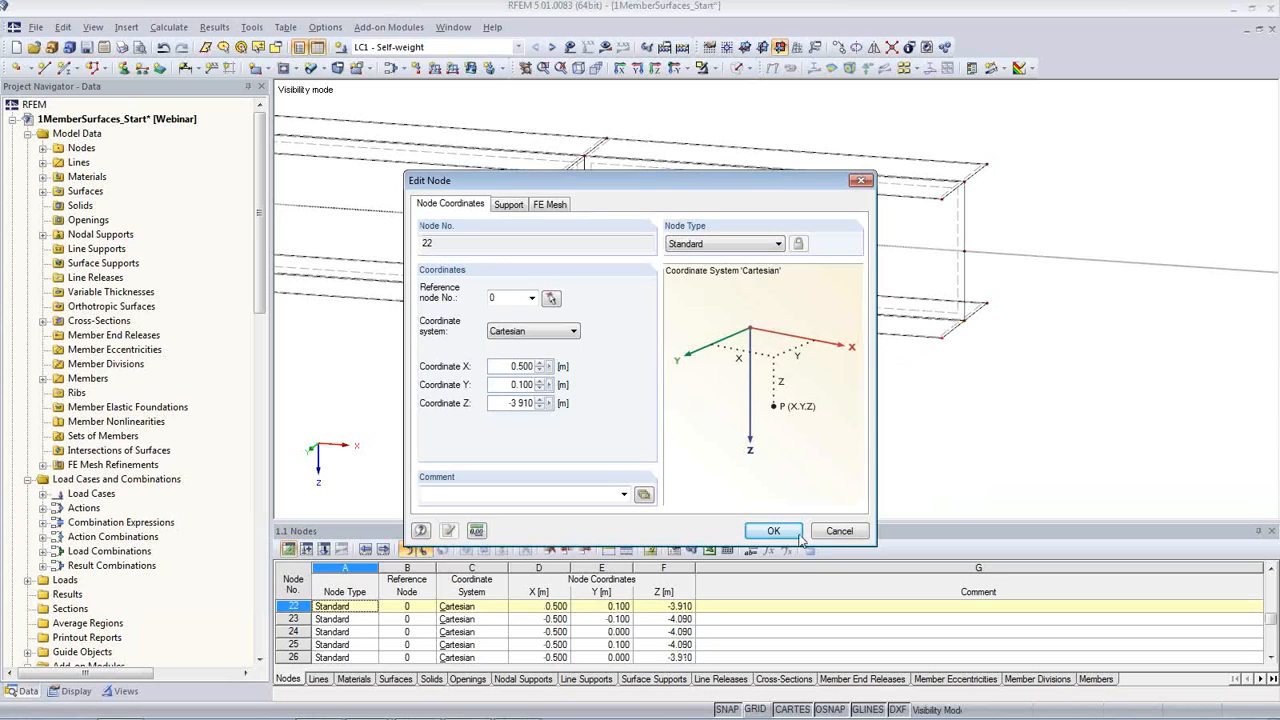
click(836, 531)
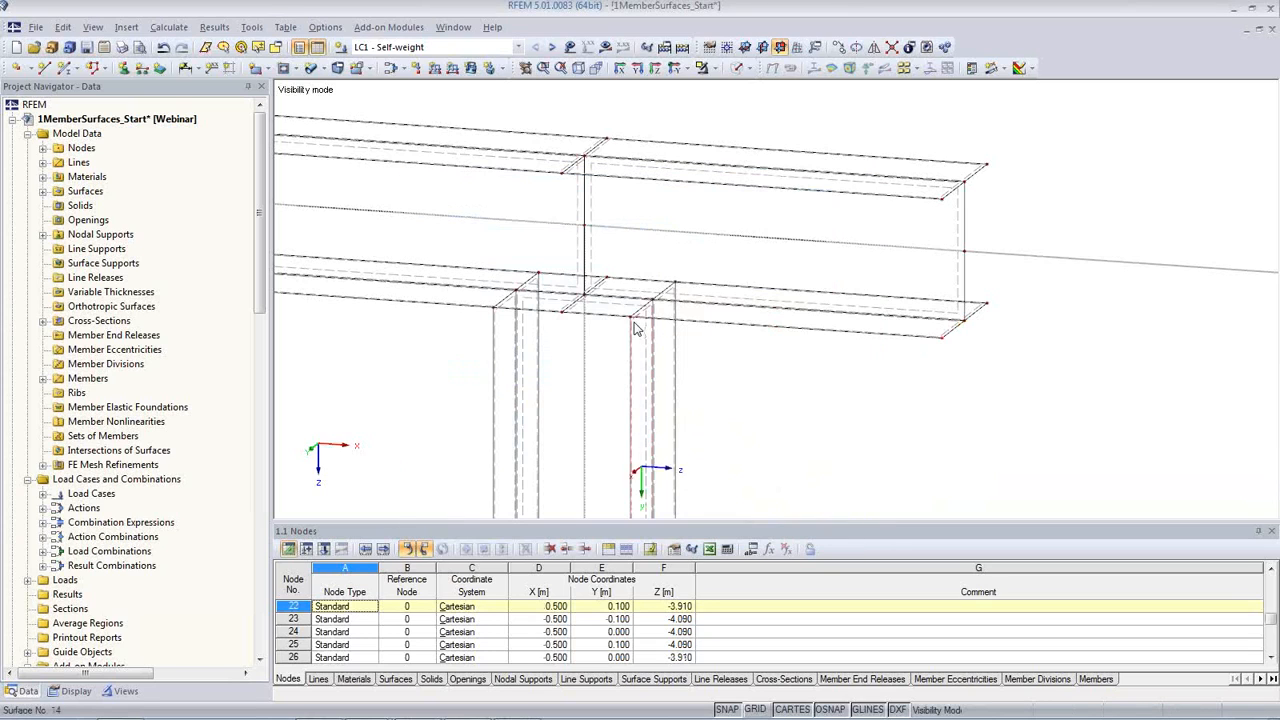
double_click(633, 325)
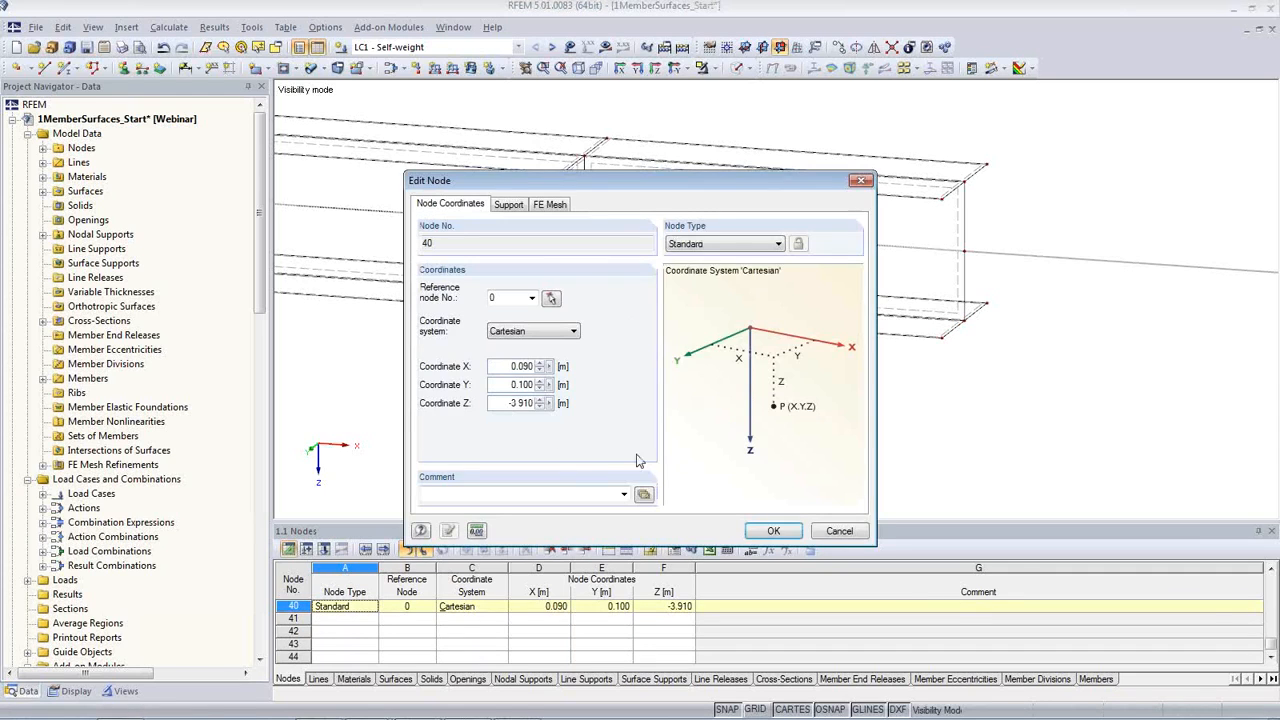
click(824, 533)
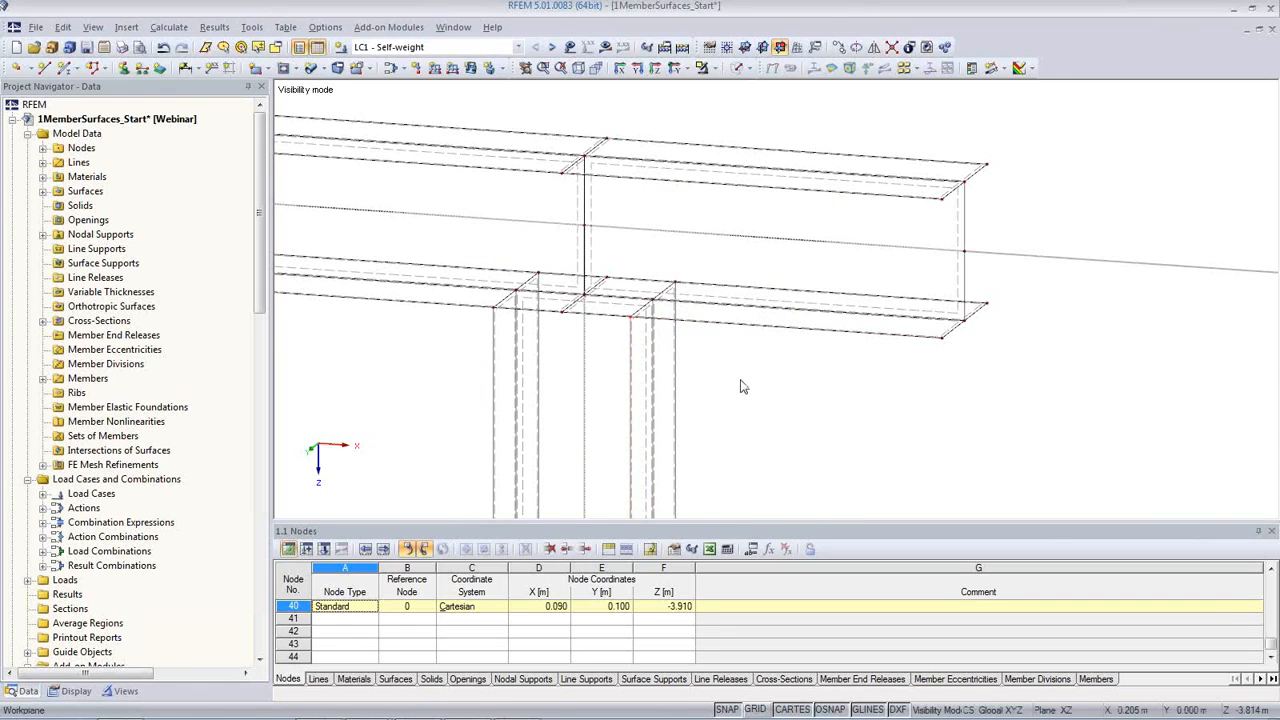
Step: Create a polygonal surface with Rigid stiffness through the four flange corner nodes at the beam's +X end, at X 0.500 m
middle_drag(763, 380, 838, 372)
scroll(838, 372, down, 3)
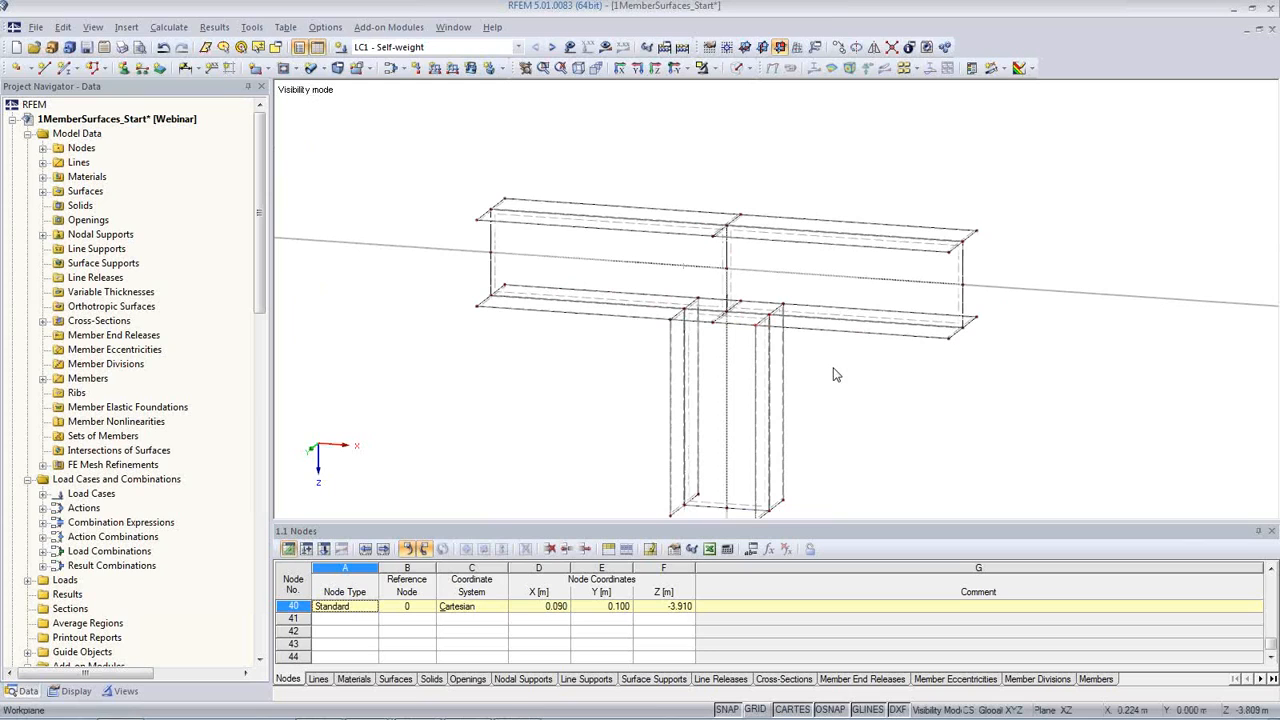
middle_drag(836, 385, 798, 337)
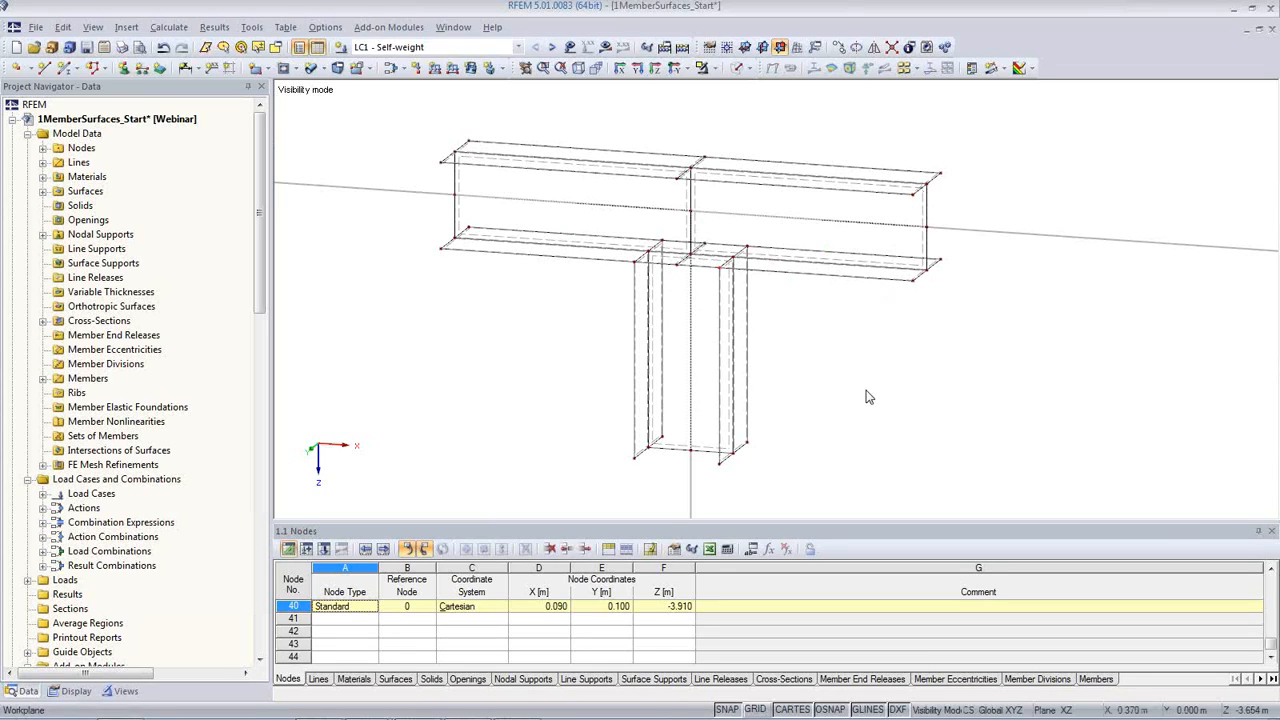
click(928, 237)
click(267, 69)
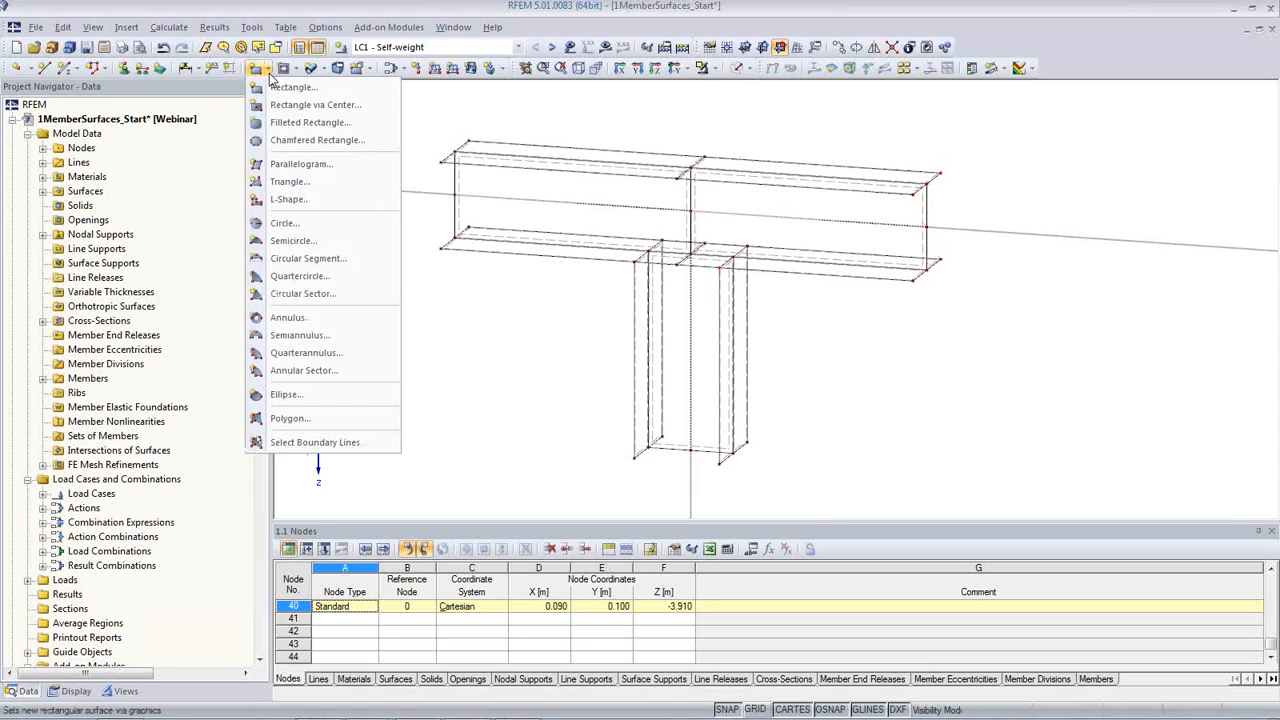
click(291, 420)
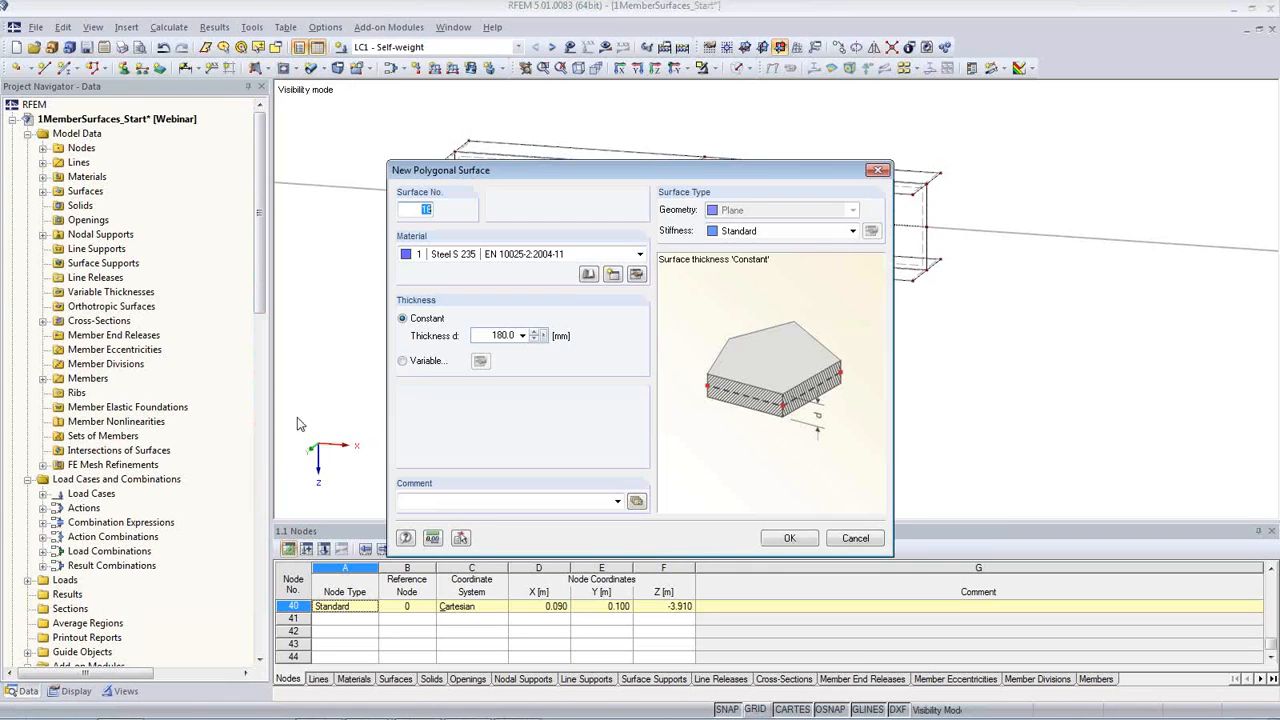
click(853, 231)
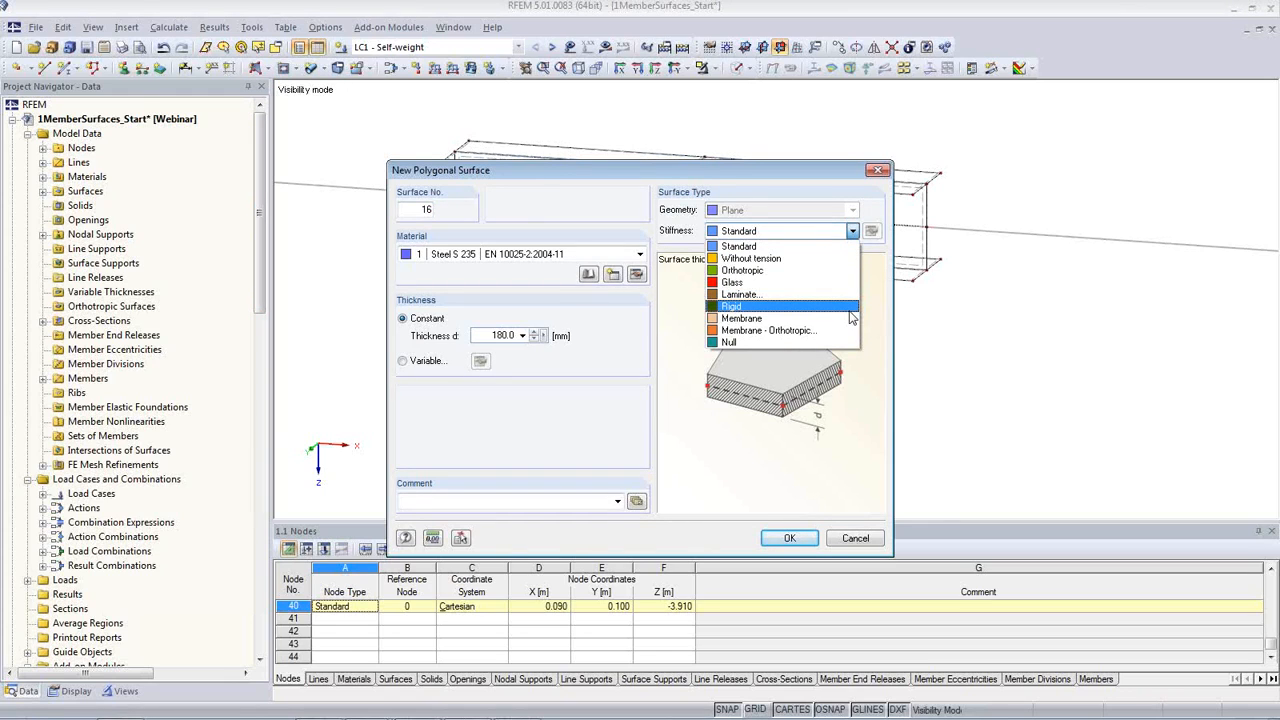
click(760, 306)
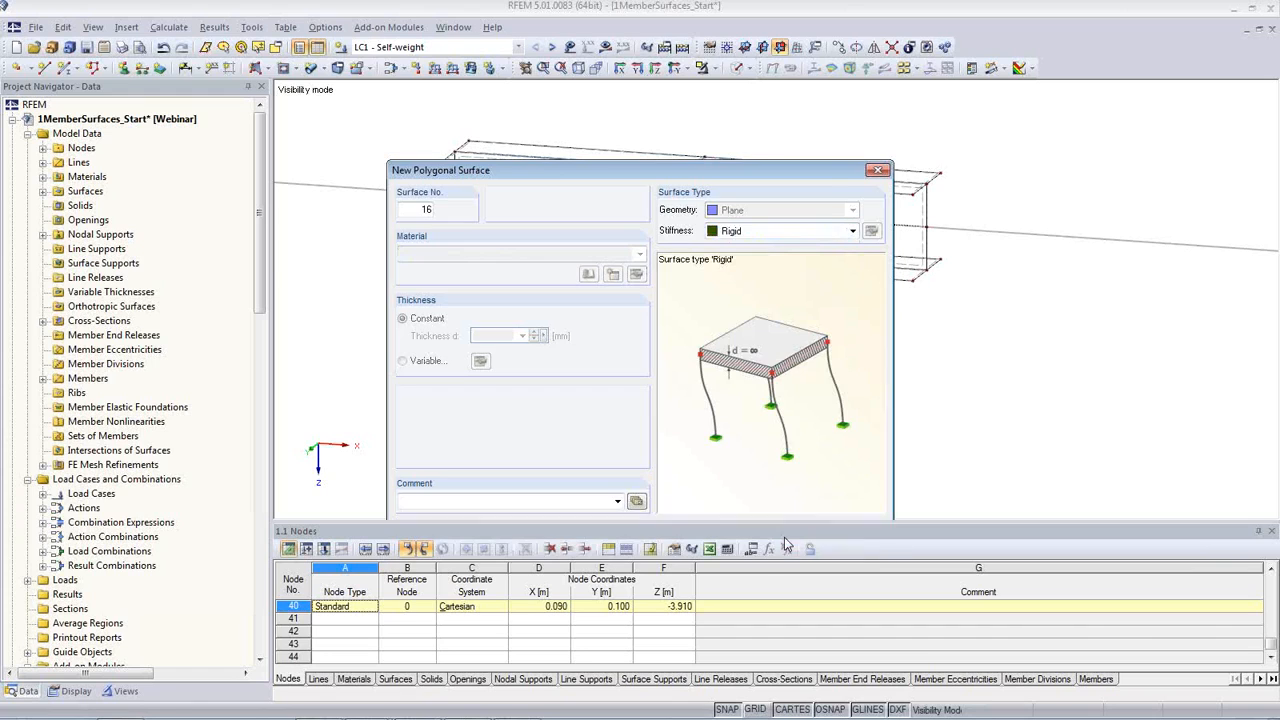
click(789, 538)
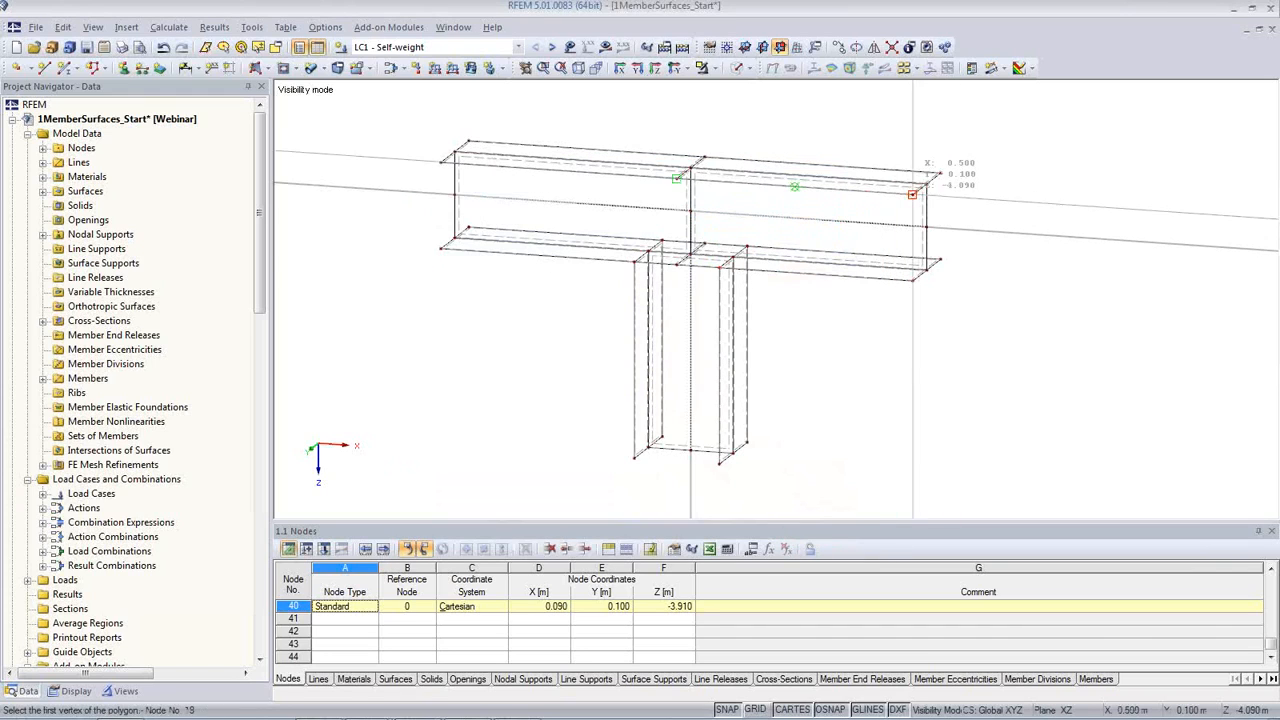
click(912, 194)
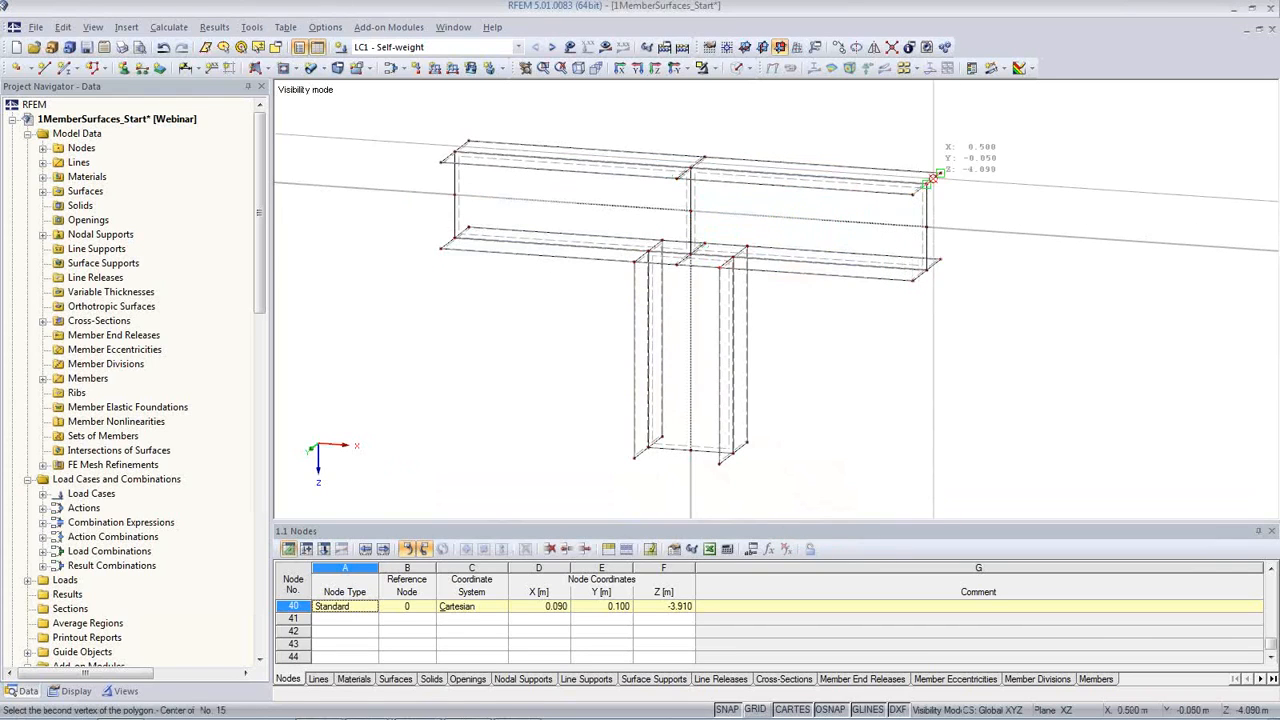
click(940, 173)
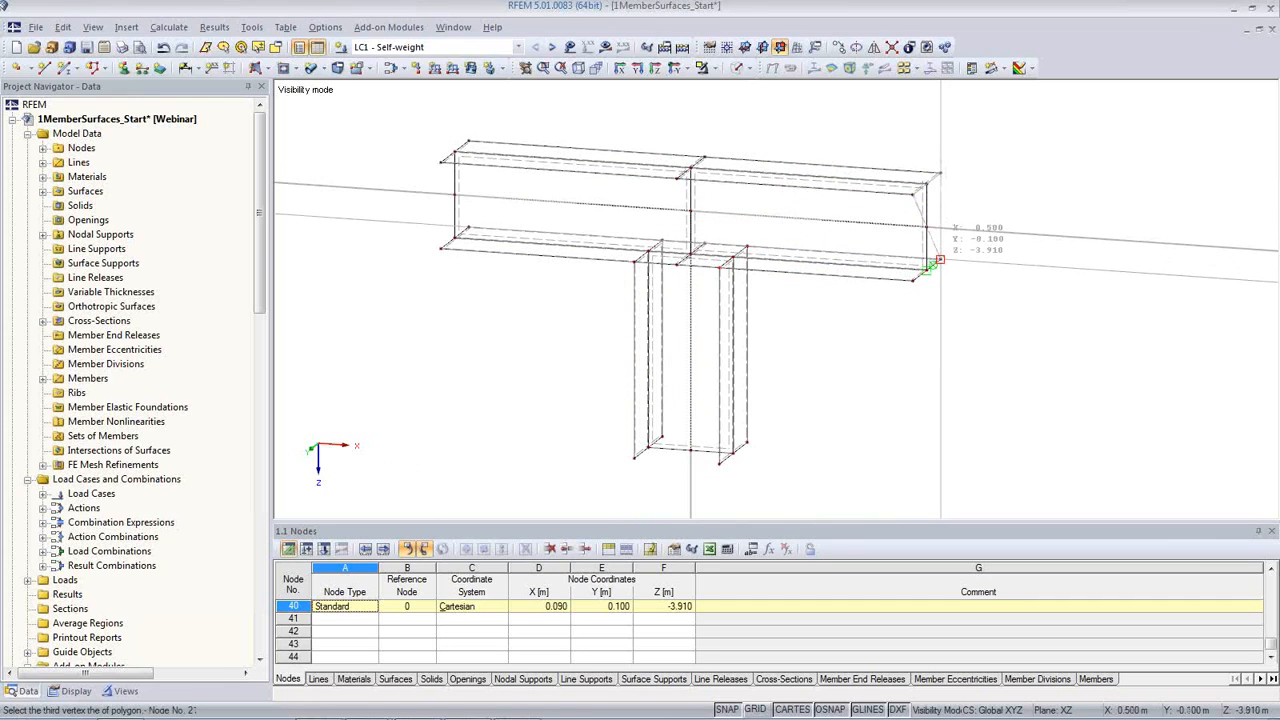
click(940, 260)
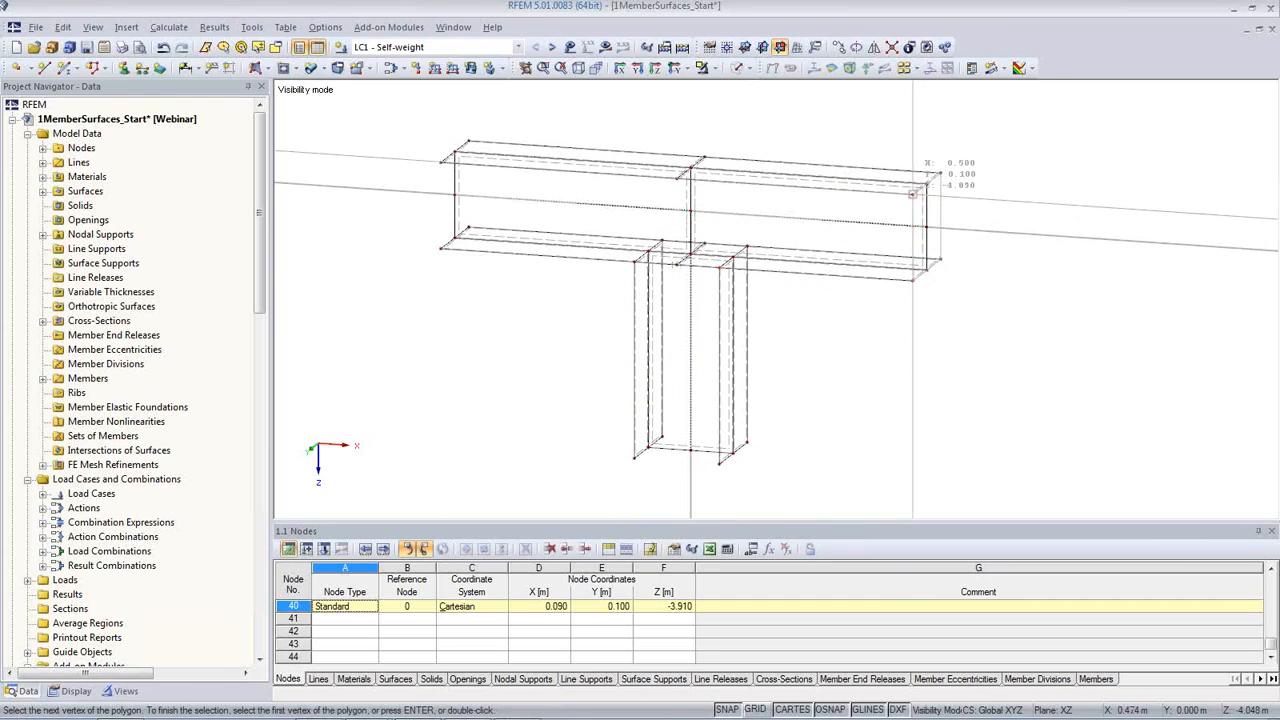
click(912, 194)
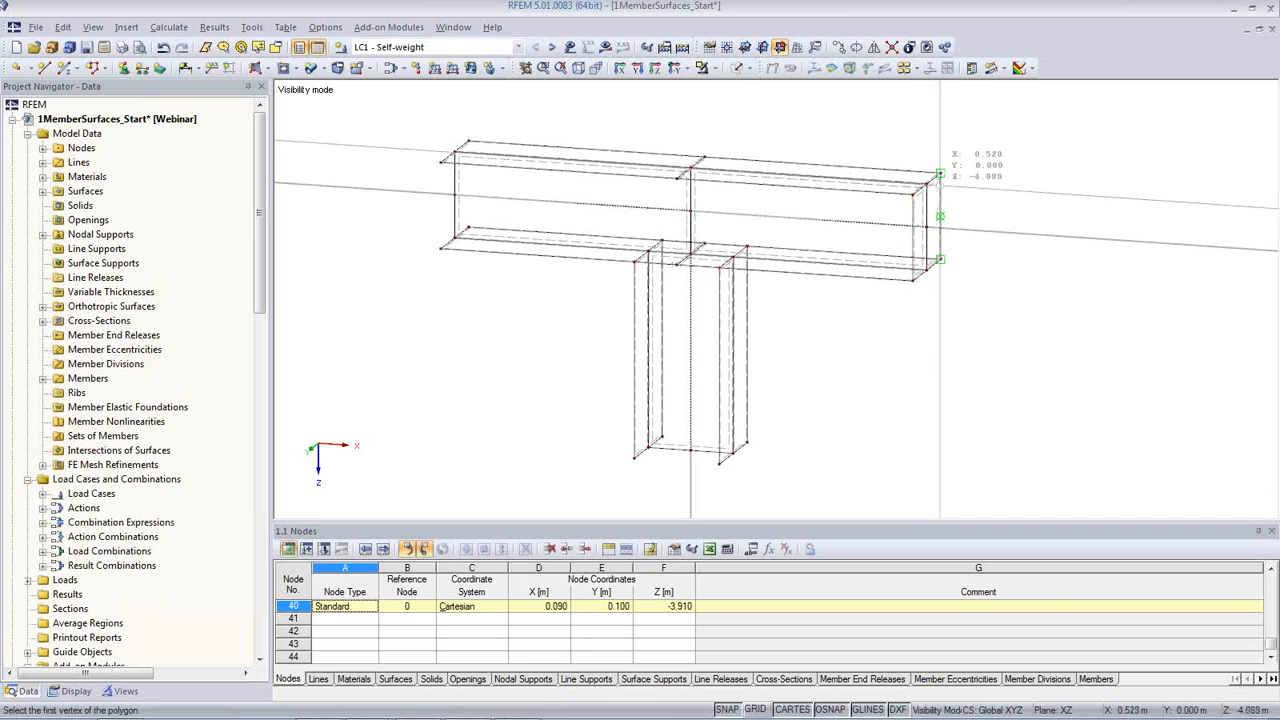
Step: Create a polygonal surface with Rigid stiffness through the four flange corner nodes at the beam's -X end
click(440, 162)
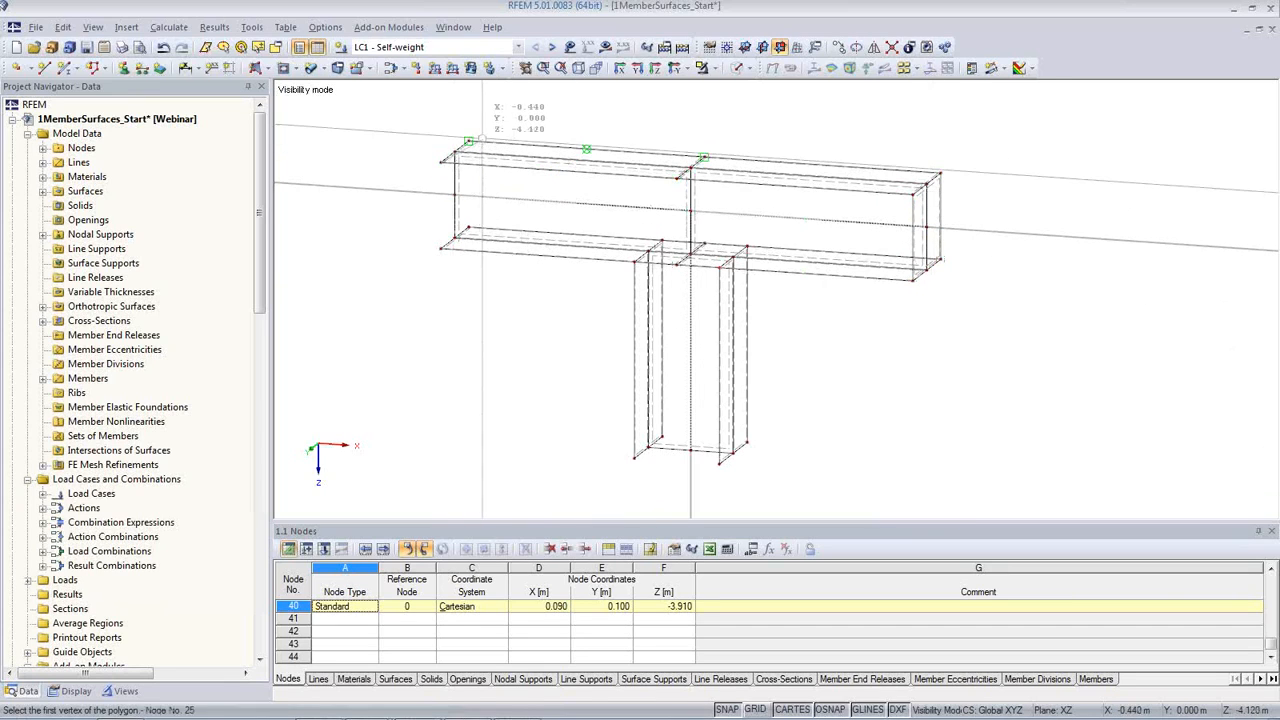
click(468, 141)
click(468, 227)
click(440, 163)
Step: Create a polygonal surface with Rigid stiffness through the four flange corner nodes at the column's lower end
click(634, 458)
click(719, 463)
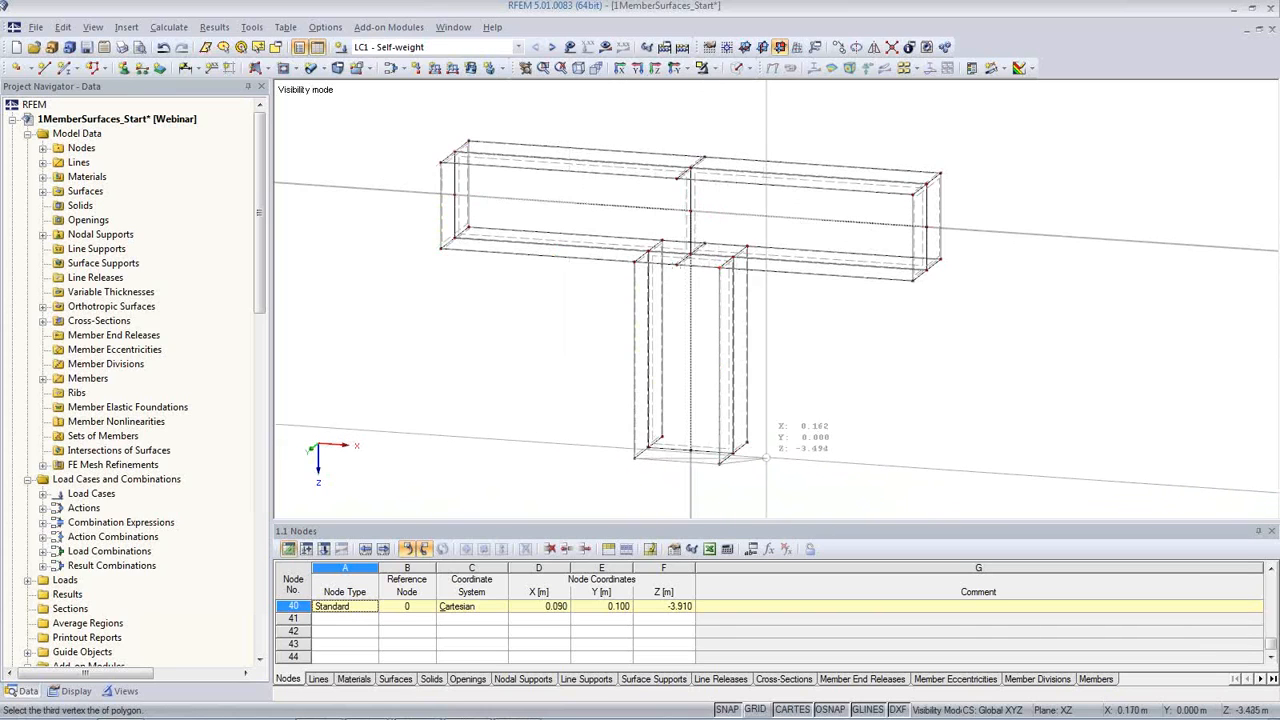
click(747, 442)
click(662, 437)
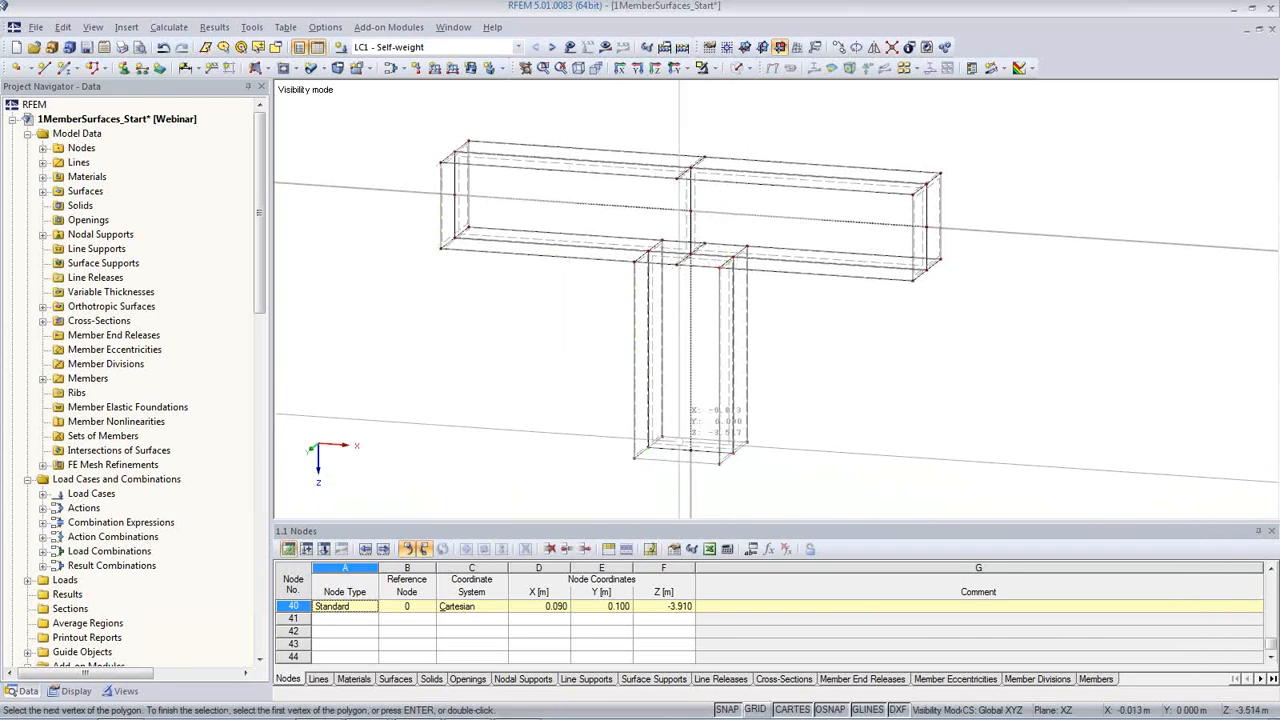
click(634, 458)
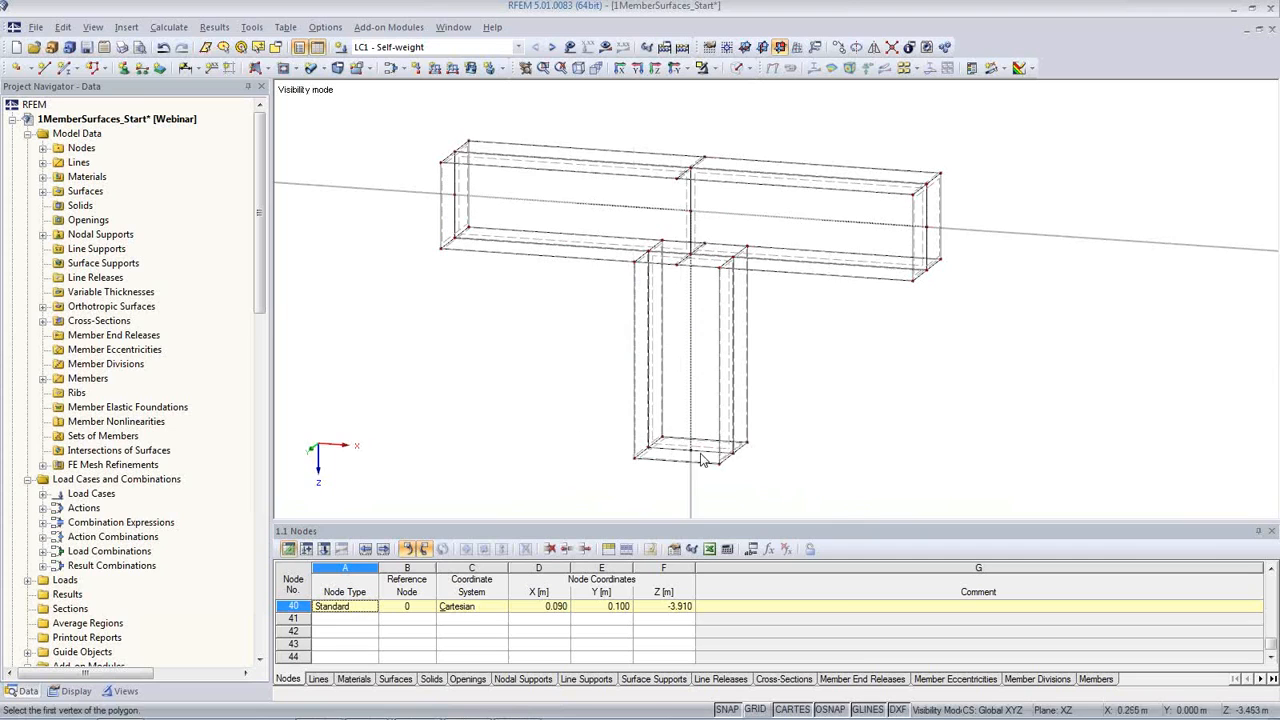
Step: Examine the rigid end surface at the beam's -X end in solid and solid transparent display, and return to wireframe
scroll(440, 235, up, 5)
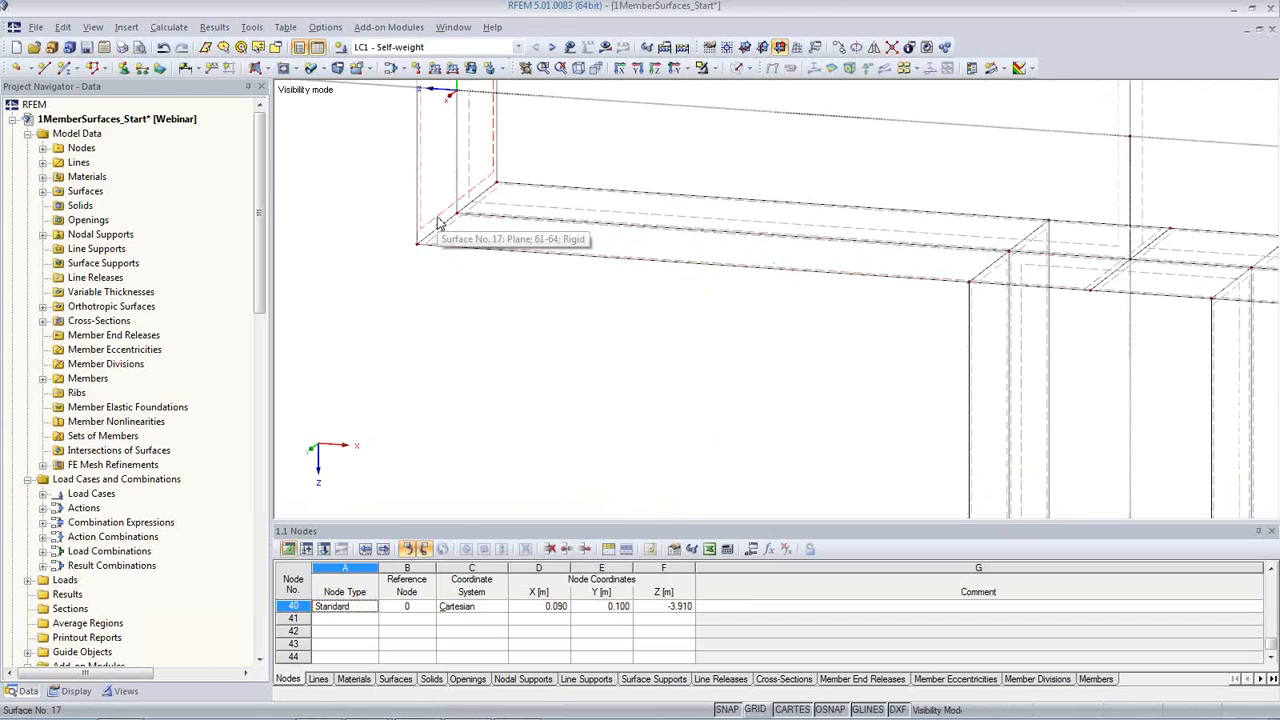
click(737, 68)
middle_drag(666, 334, 633, 454)
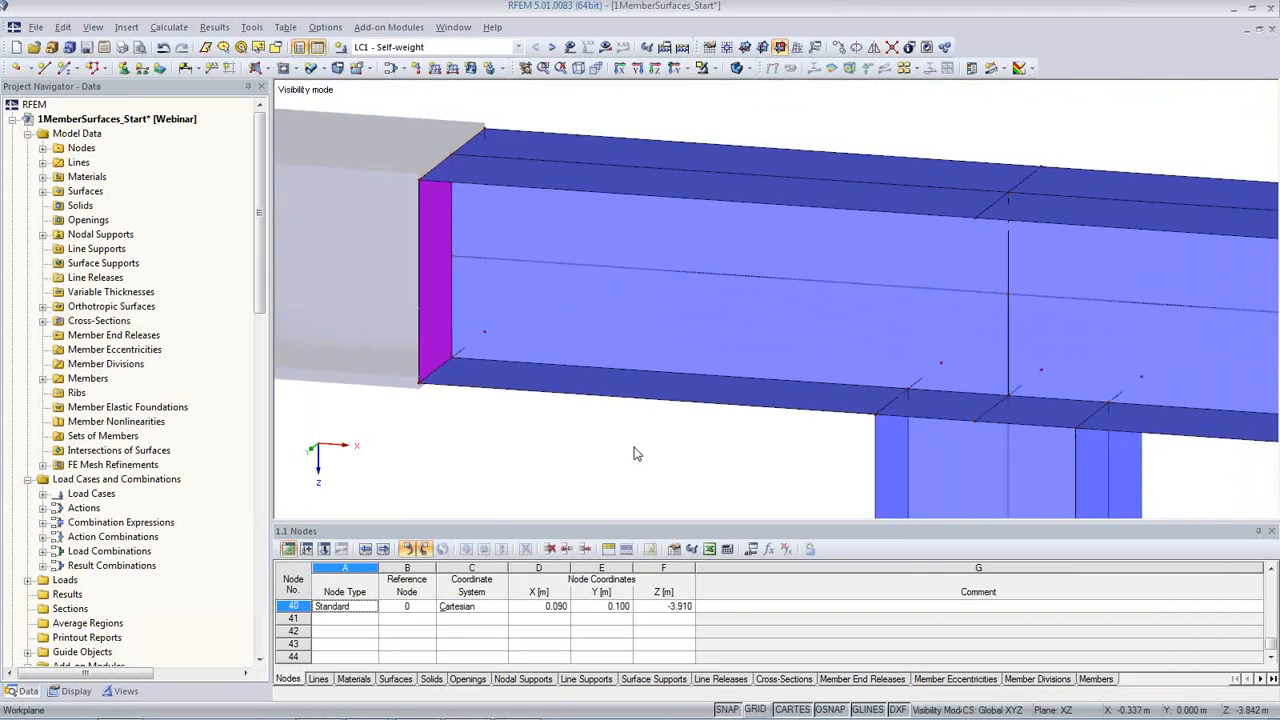
click(741, 68)
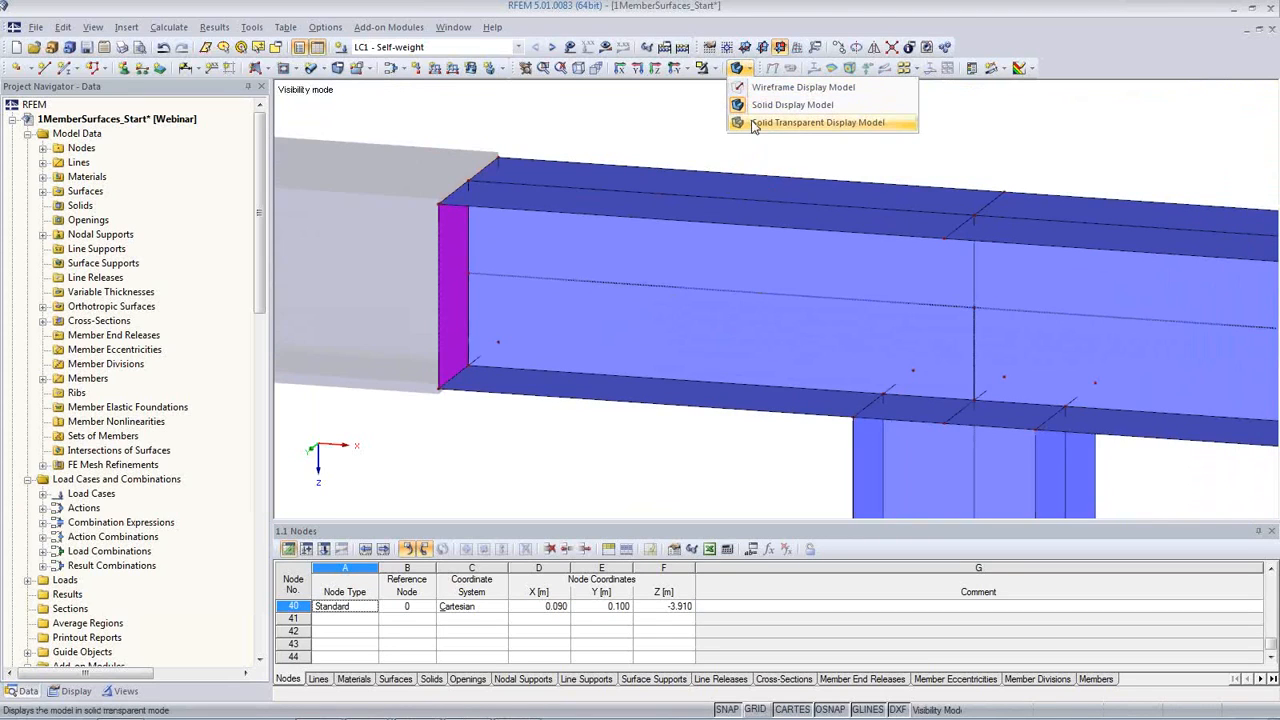
click(755, 123)
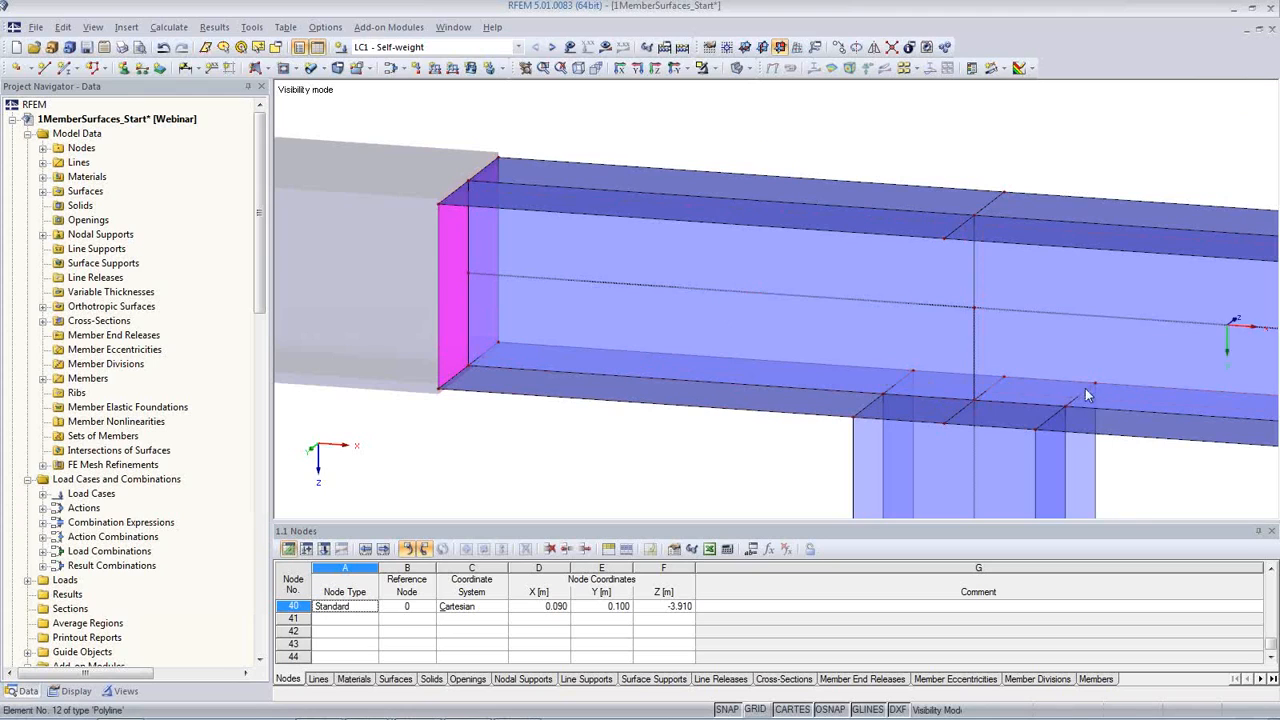
click(745, 47)
click(760, 105)
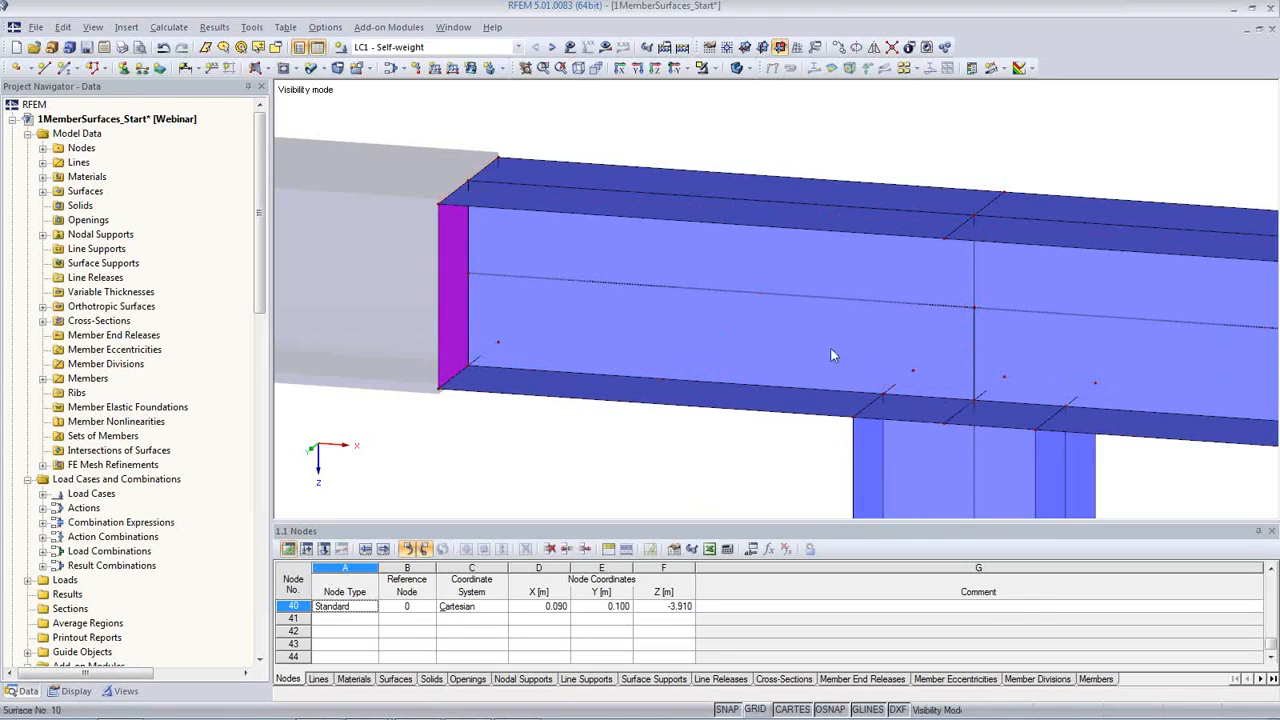
click(745, 68)
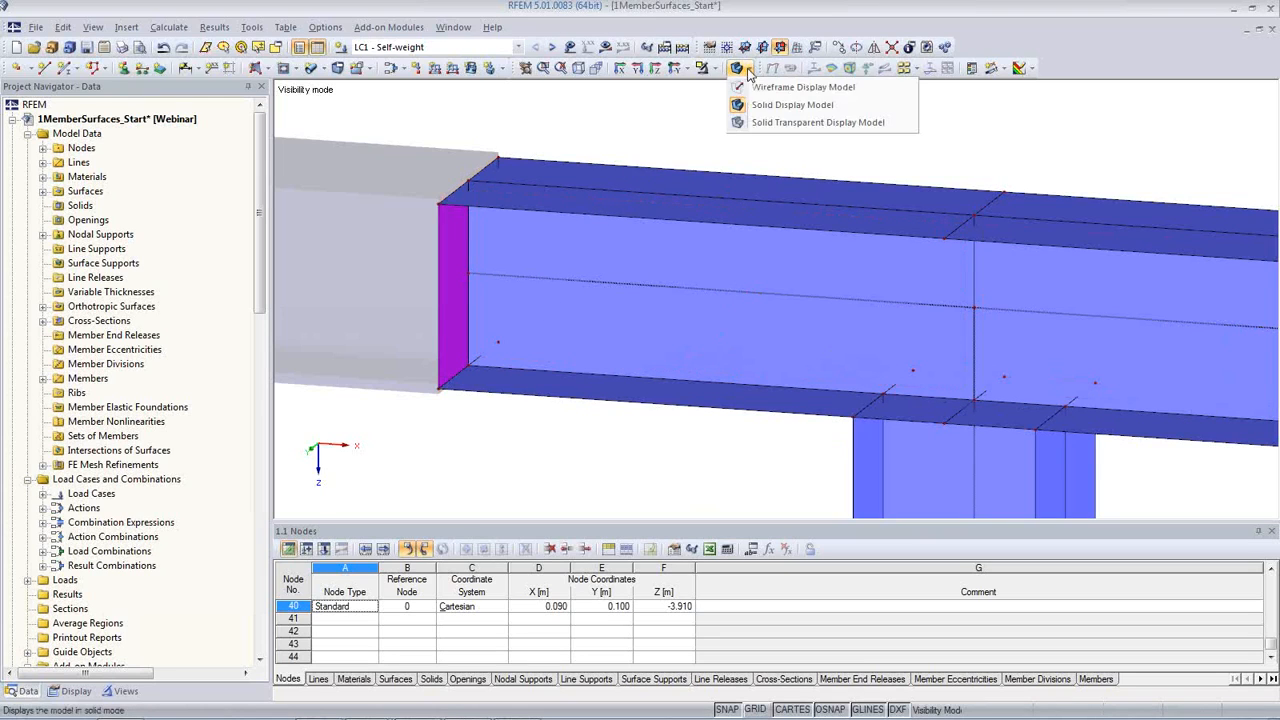
click(756, 122)
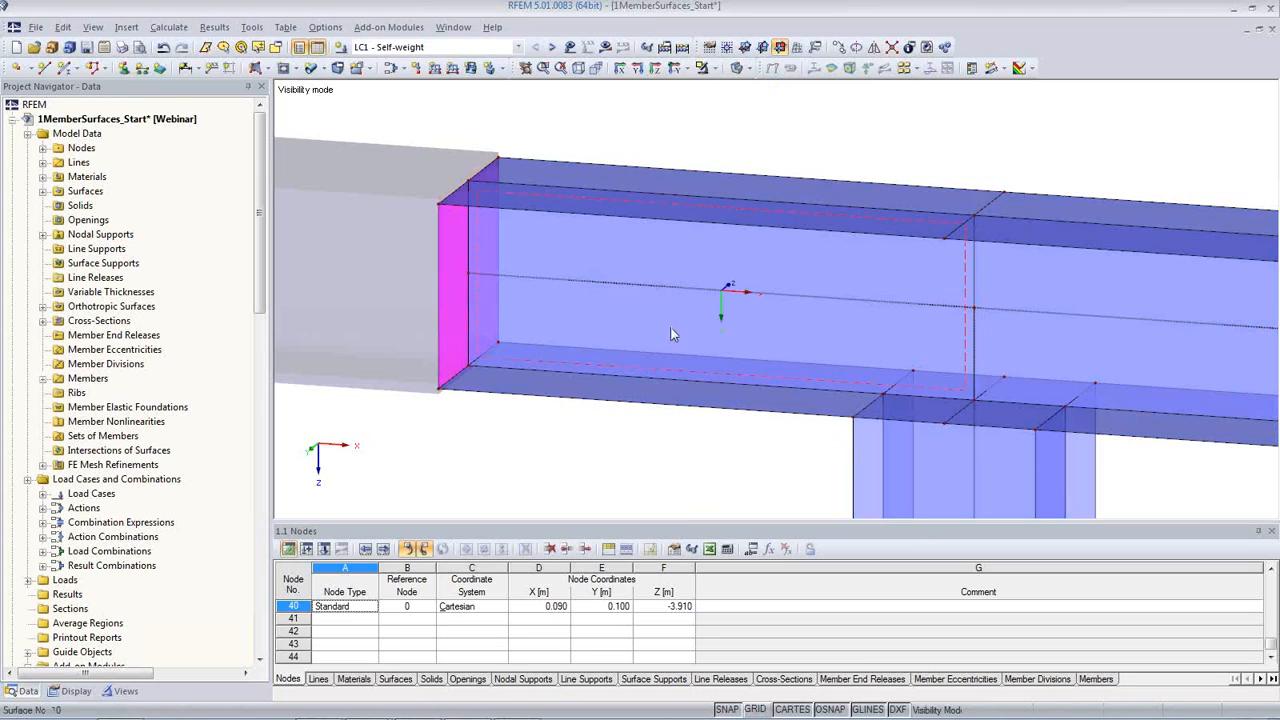
click(745, 68)
click(790, 88)
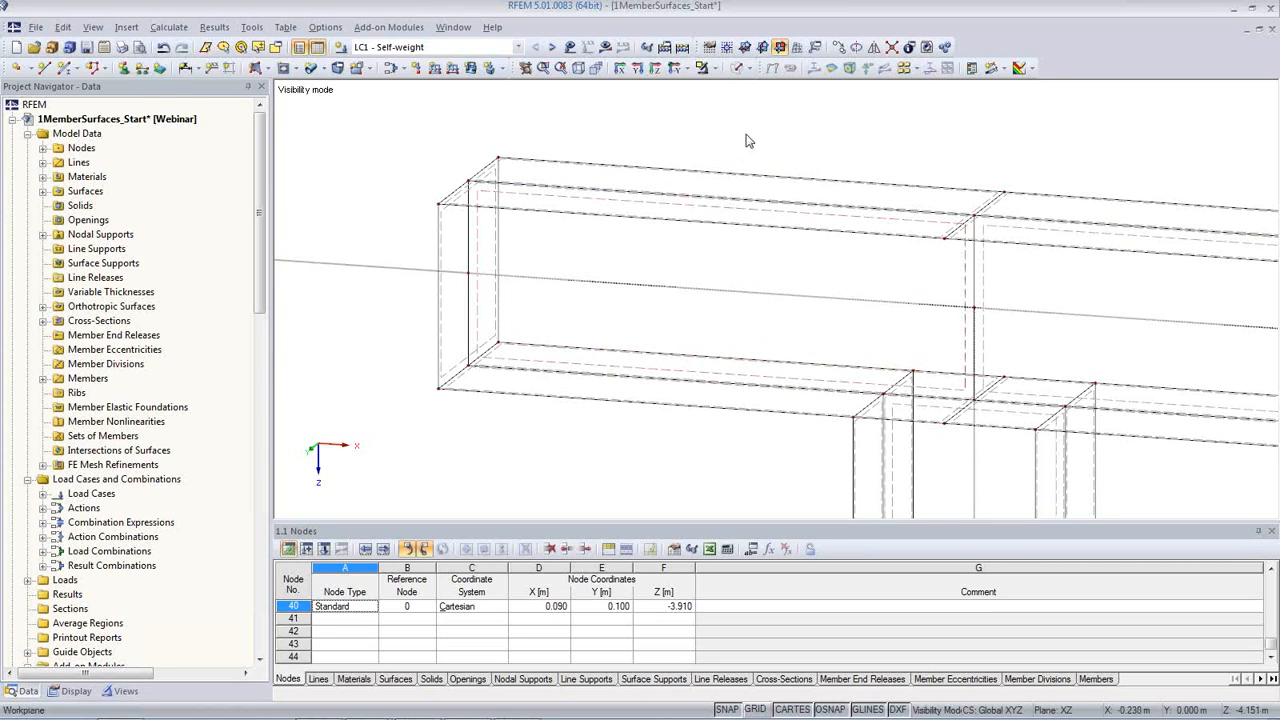
Step: Cancel the visibility mode to show the connected members again, and switch the model display to solid
scroll(731, 163, down, 5)
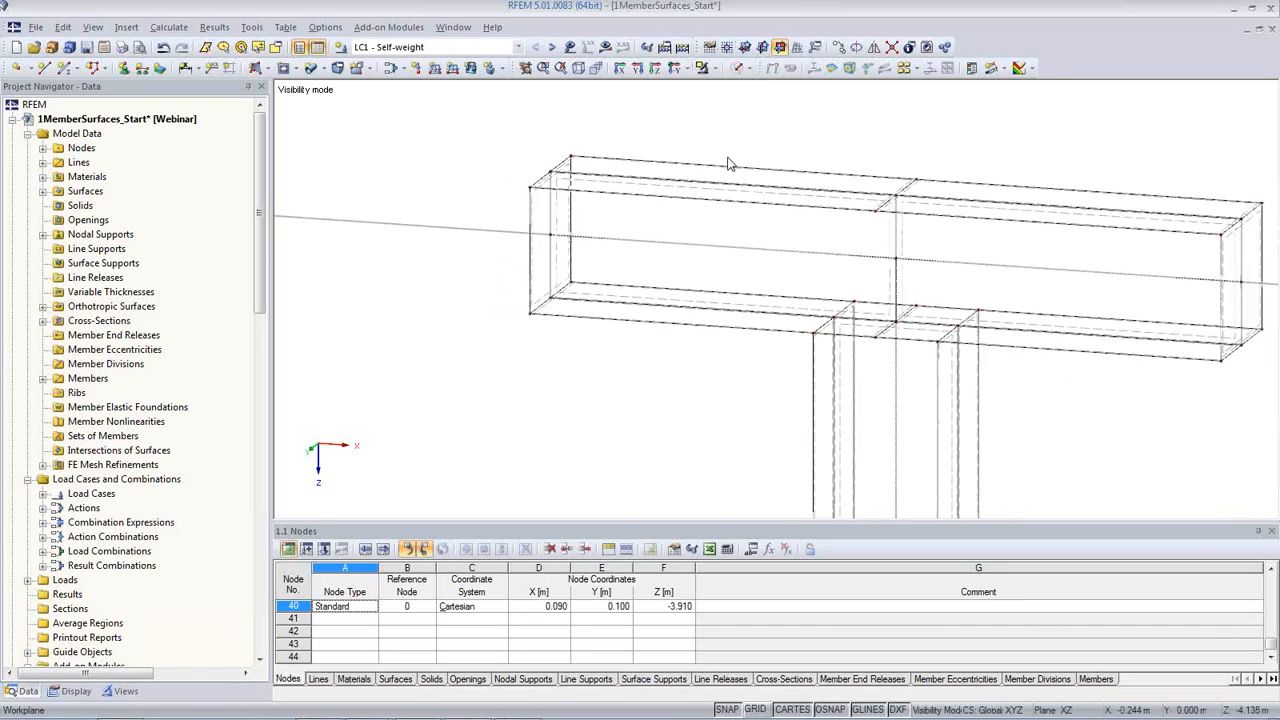
scroll(622, 308, down, 3)
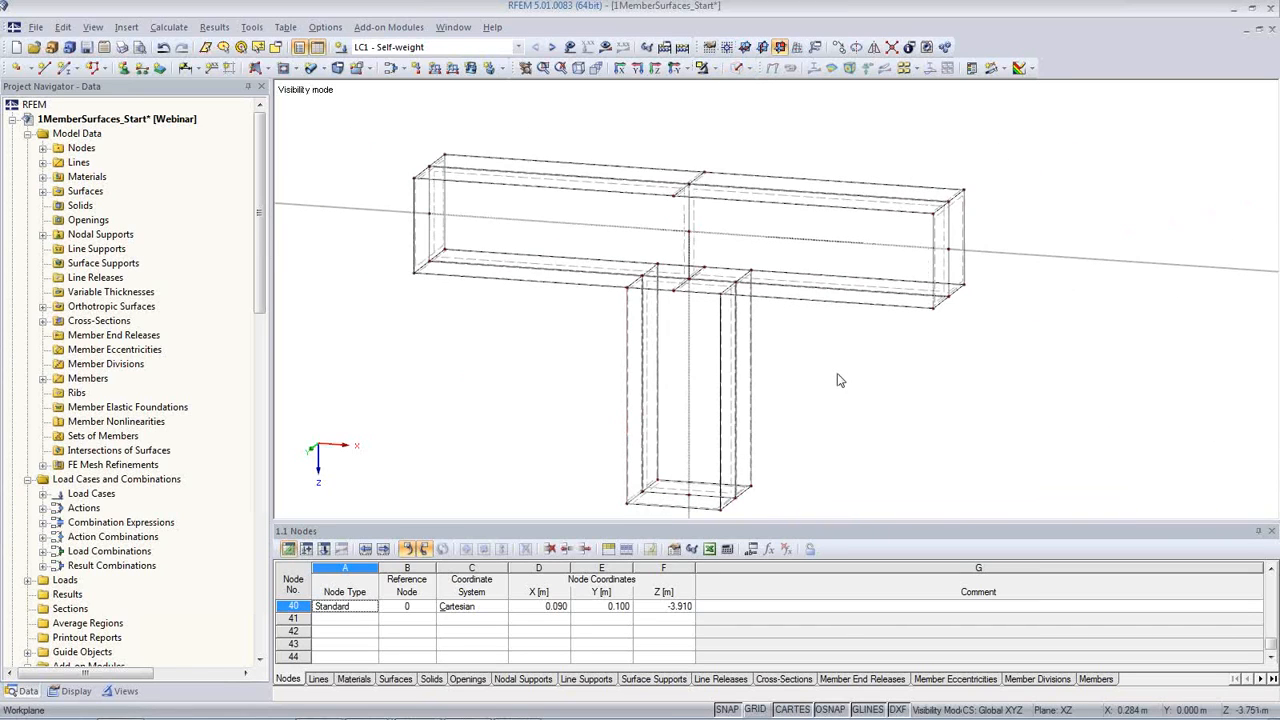
scroll(834, 378, down, 3)
middle_drag(784, 372, 768, 365)
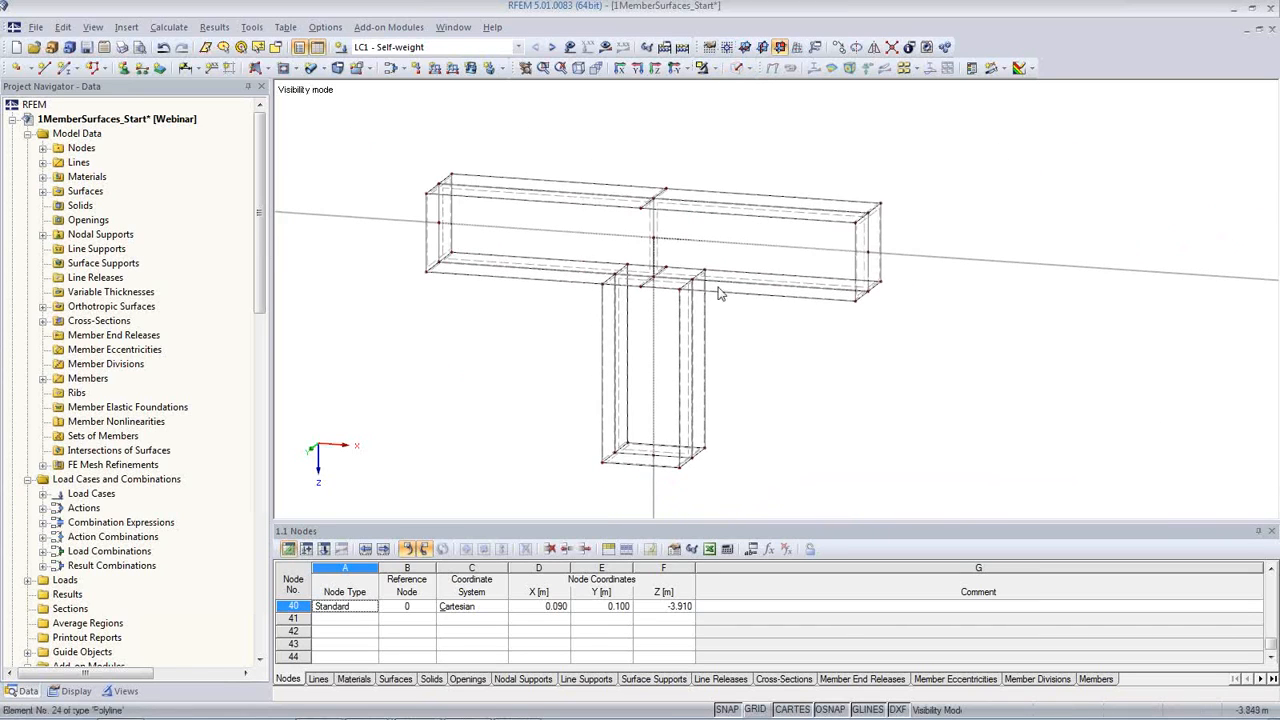
click(714, 70)
click(746, 212)
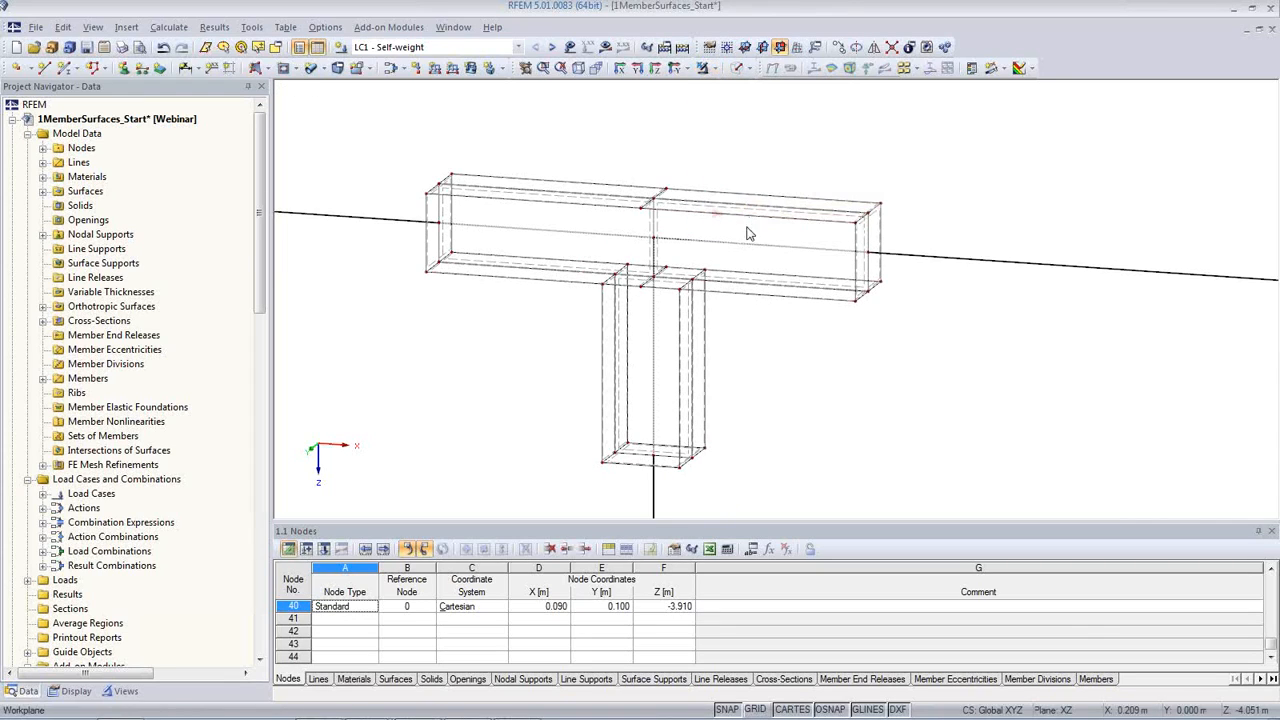
click(736, 70)
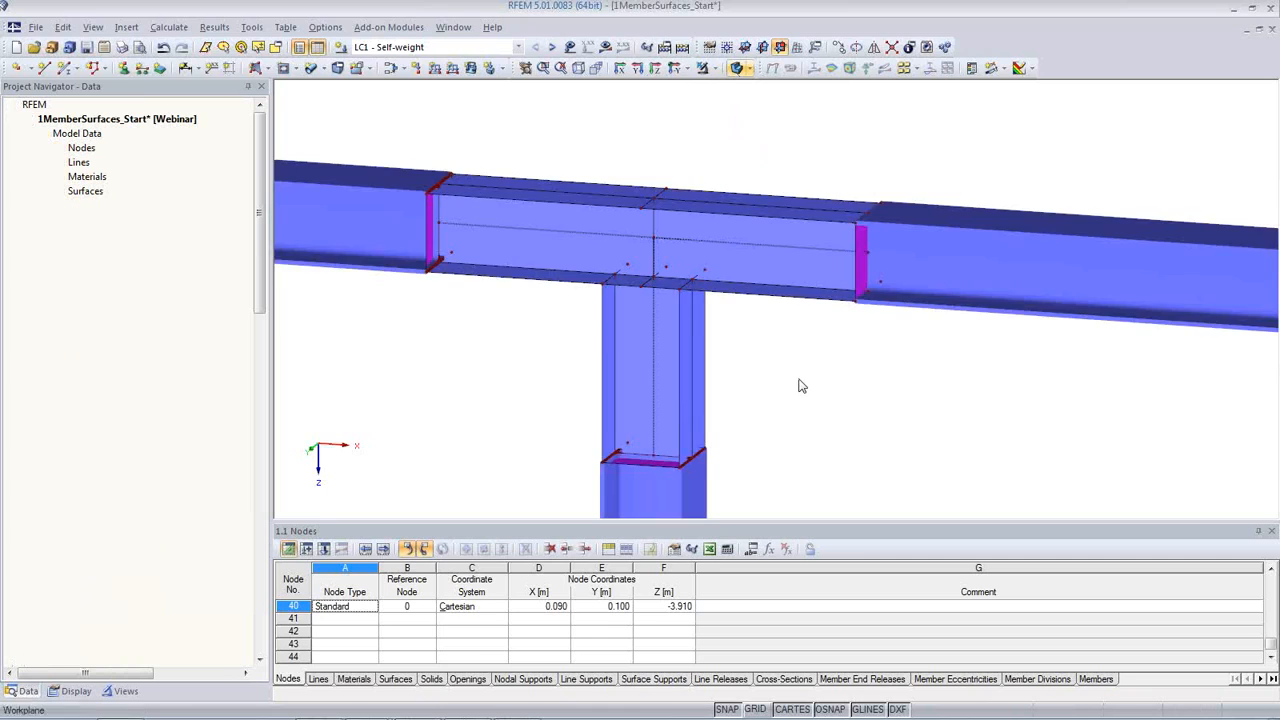
Step: Examine the junctions between the beam members and the surface model, in particular at the beam's -X end
scroll(797, 388, down, 1)
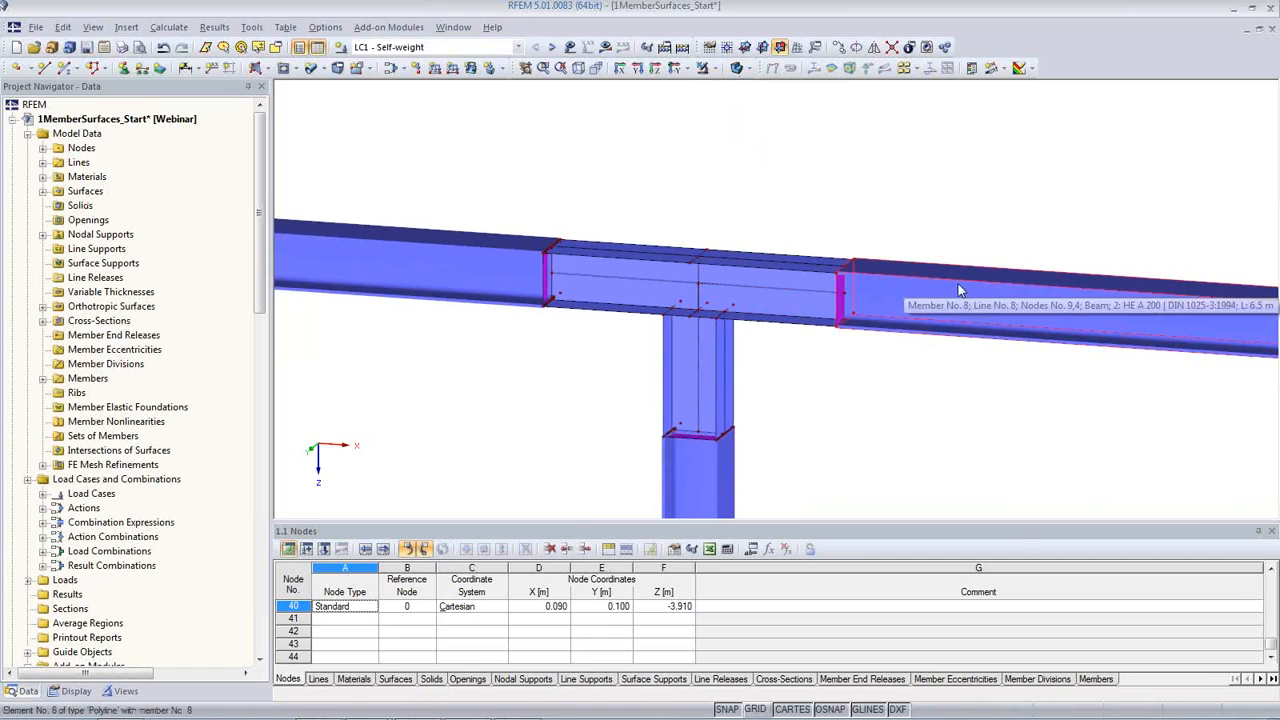
scroll(820, 301, up, 1)
scroll(820, 294, up, 2)
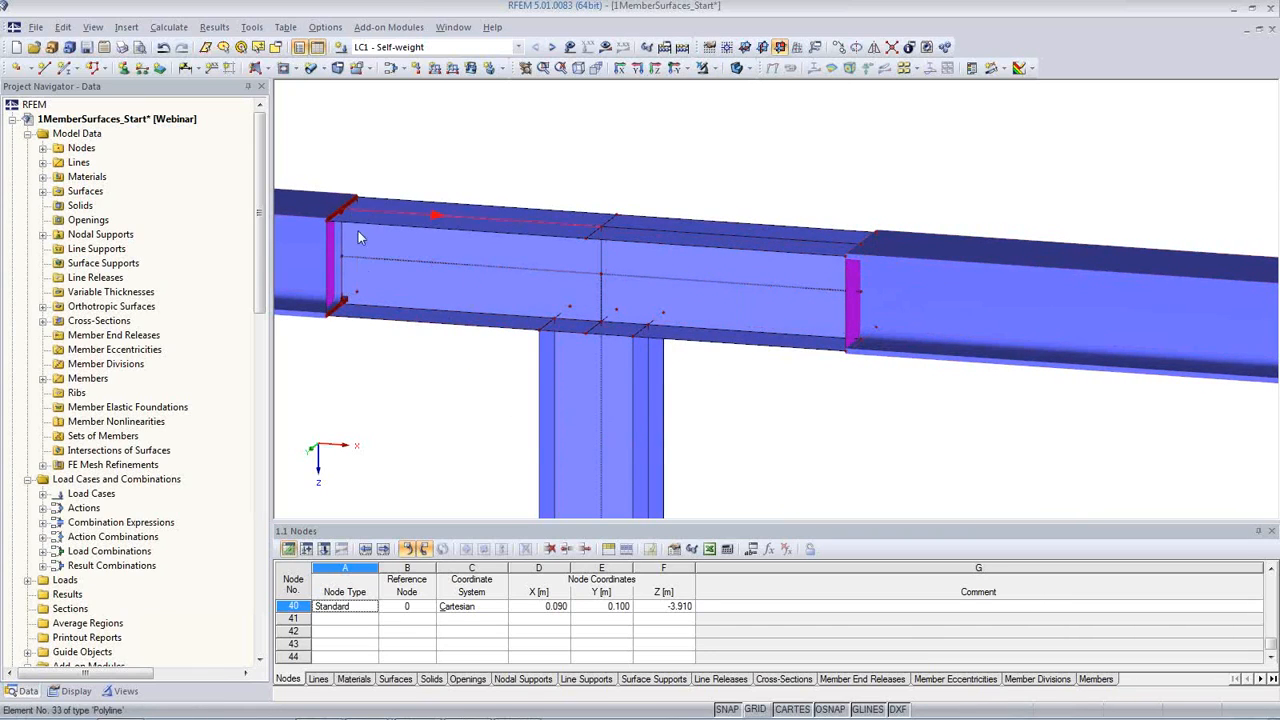
scroll(375, 308, down, 1)
scroll(376, 308, up, 5)
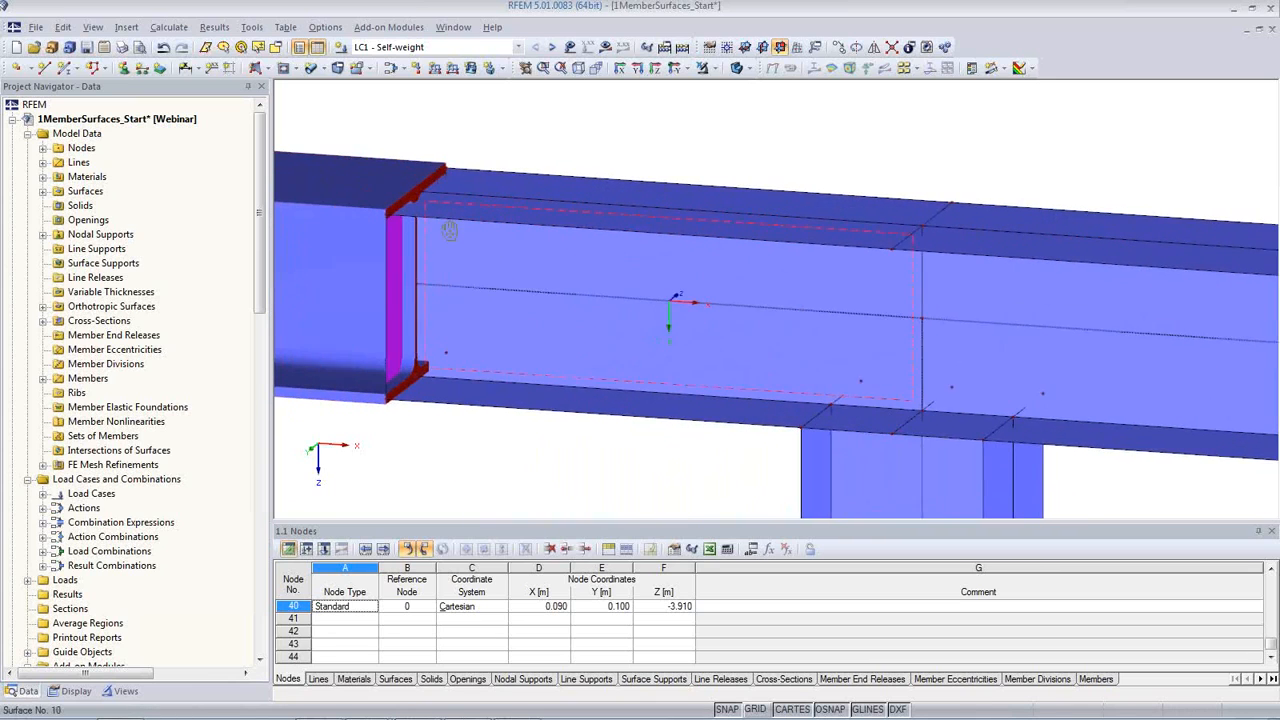
scroll(477, 222, up, 2)
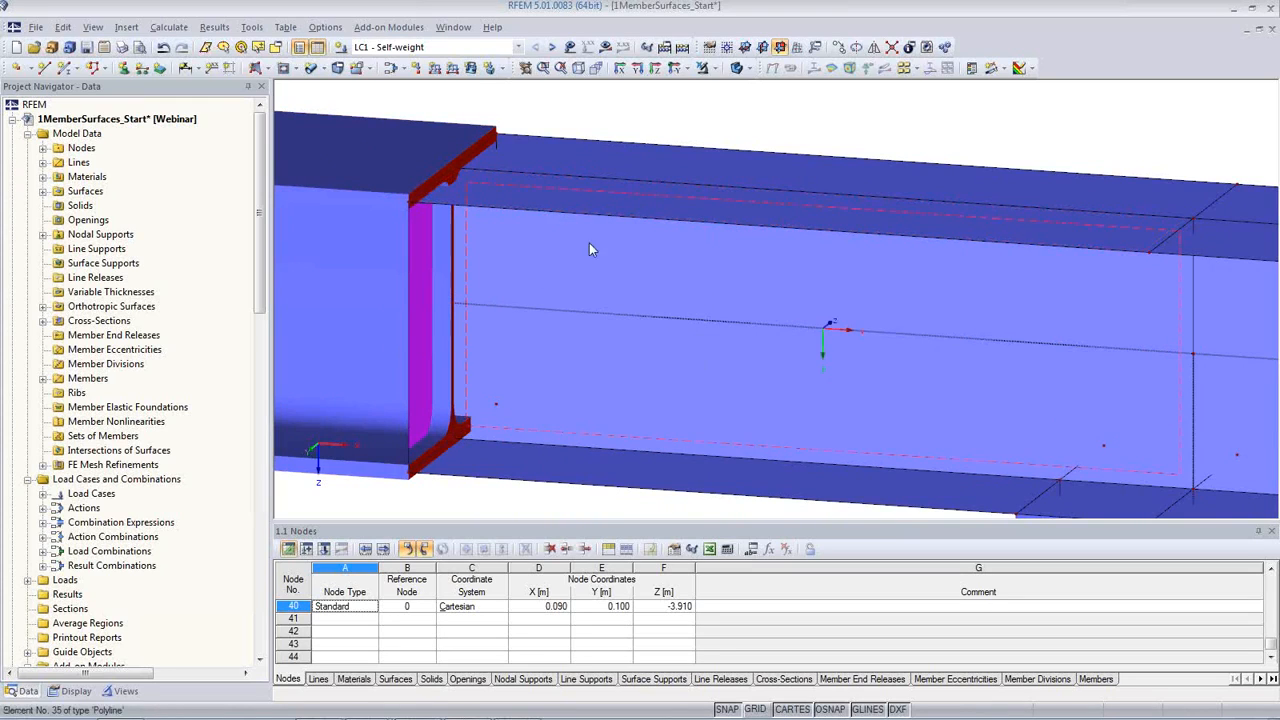
Step: Render the surfaces as Filled incl. thickness with edges and compare their flange thickness with the member's cross-section at the -X end
click(76, 692)
scroll(120, 537, down, 15)
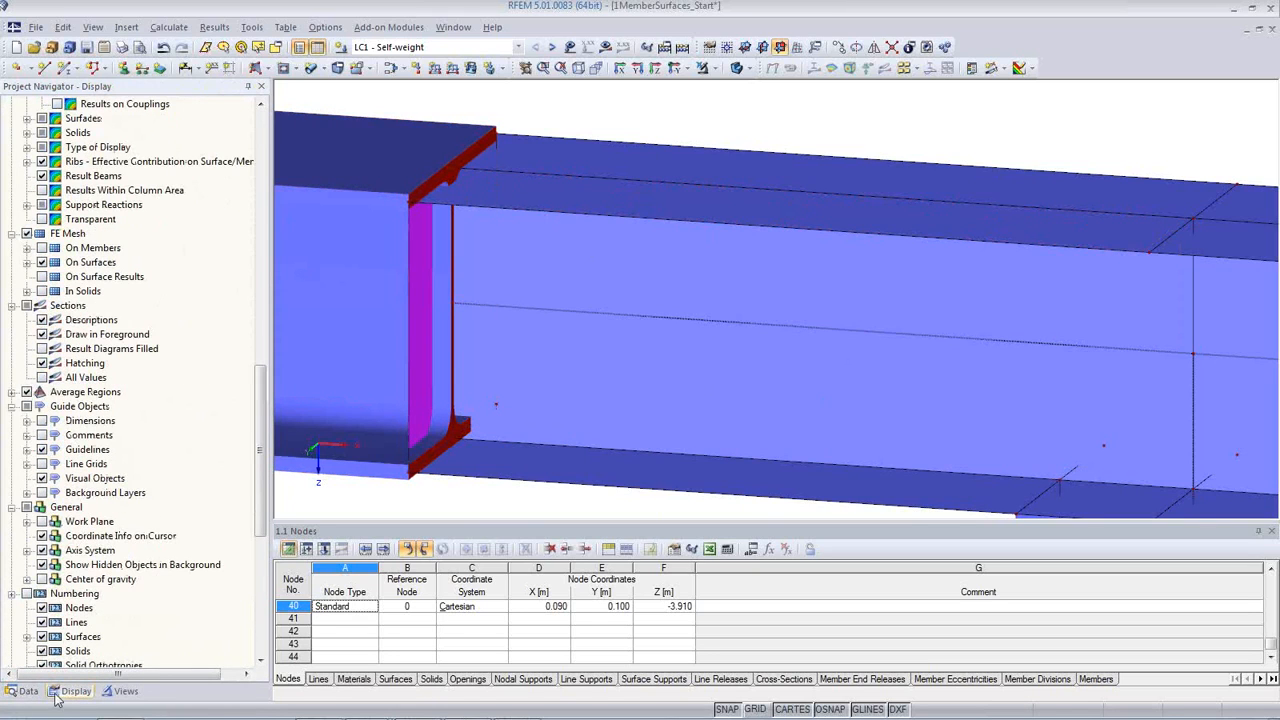
scroll(190, 480, down, 9)
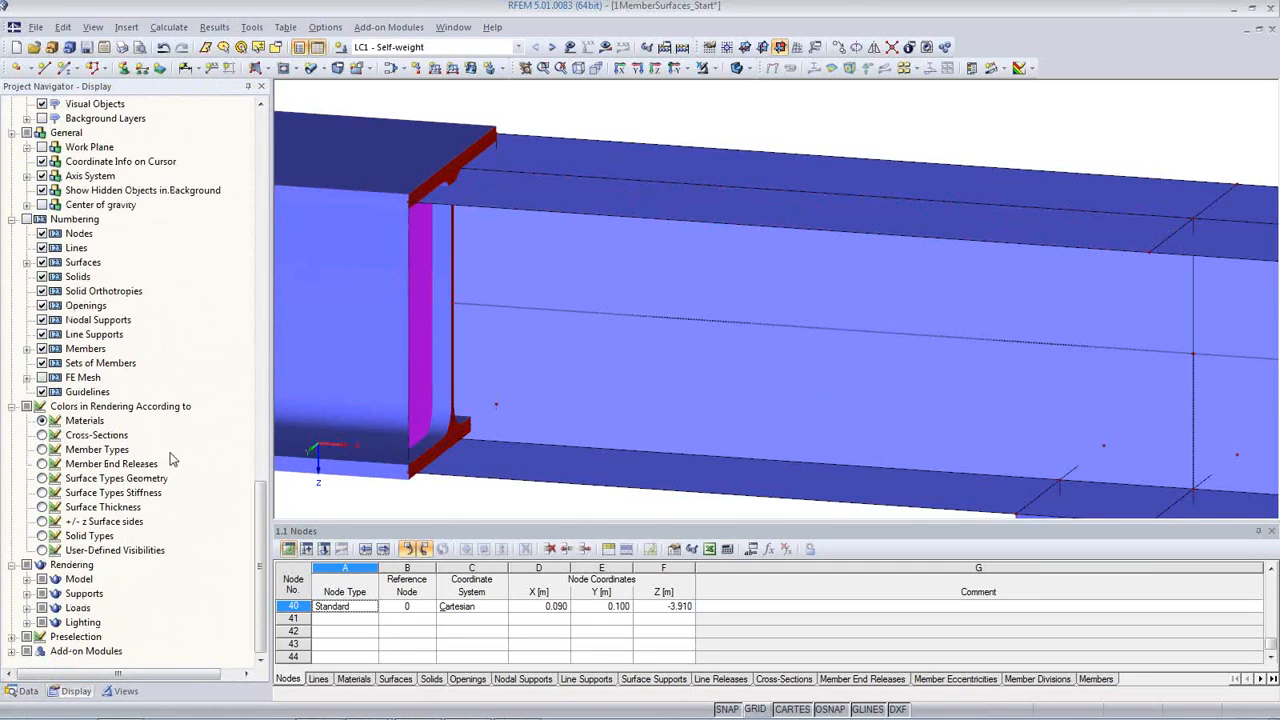
click(28, 582)
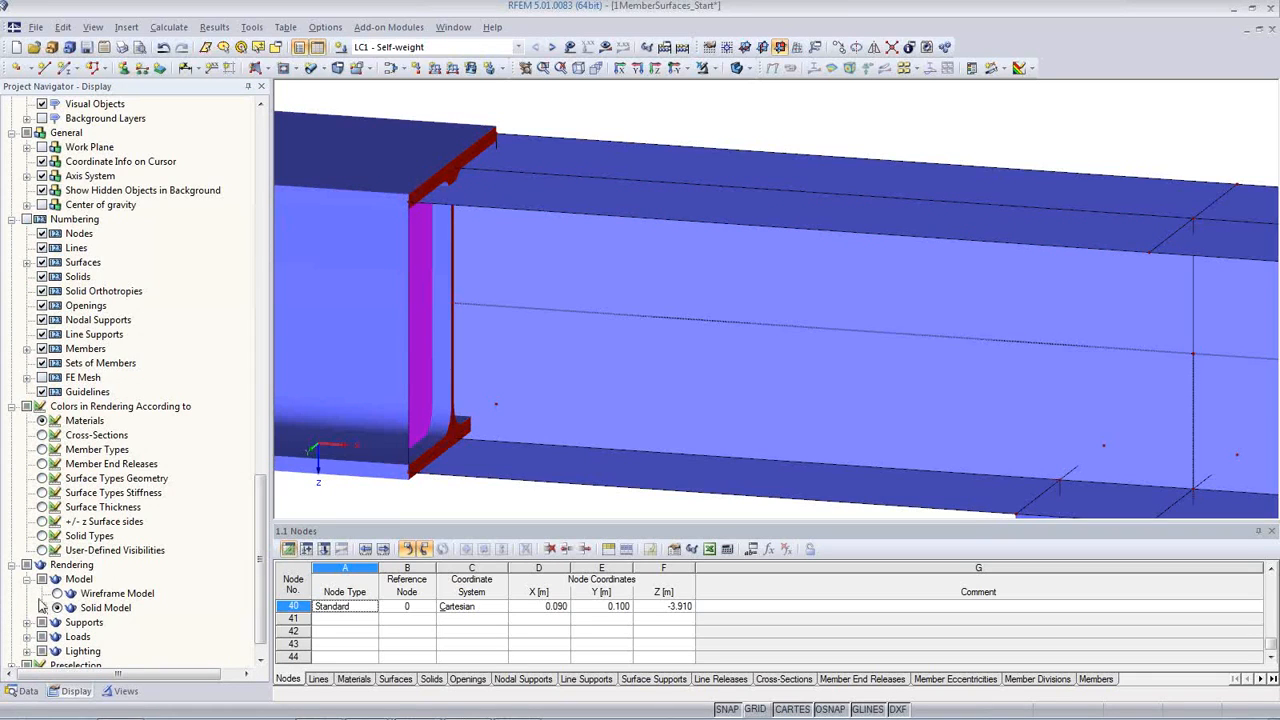
click(42, 609)
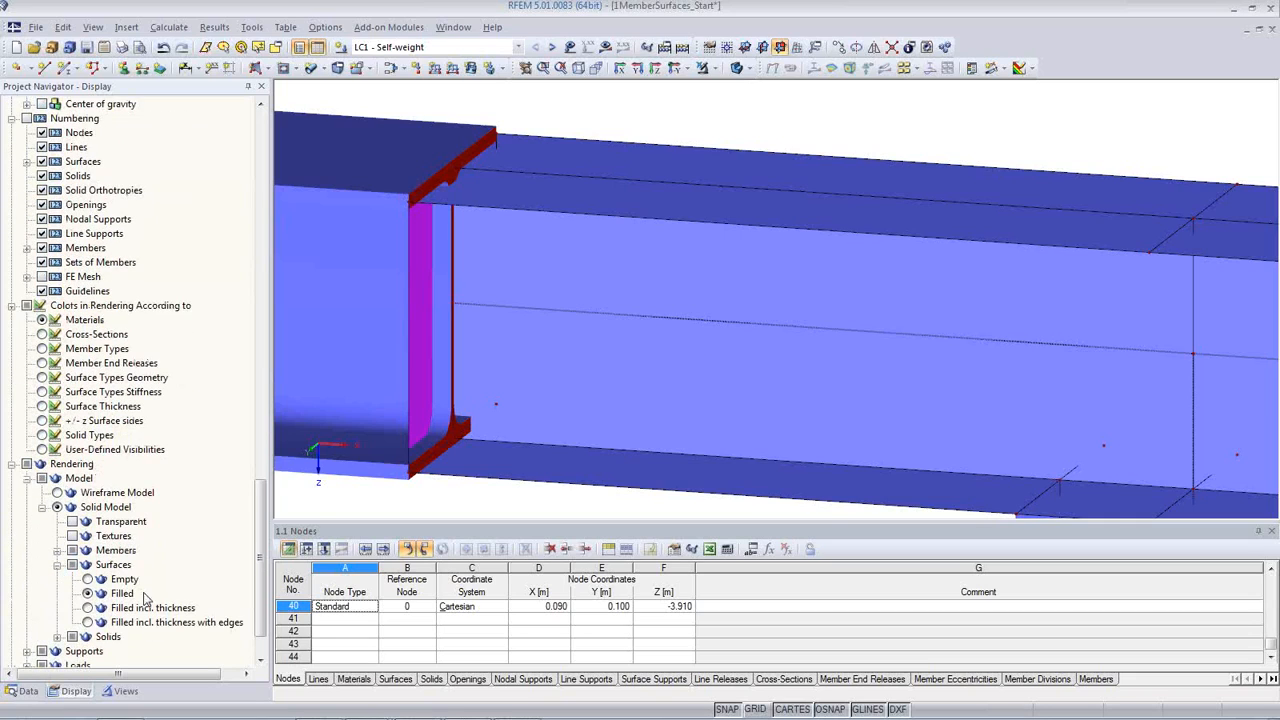
click(87, 608)
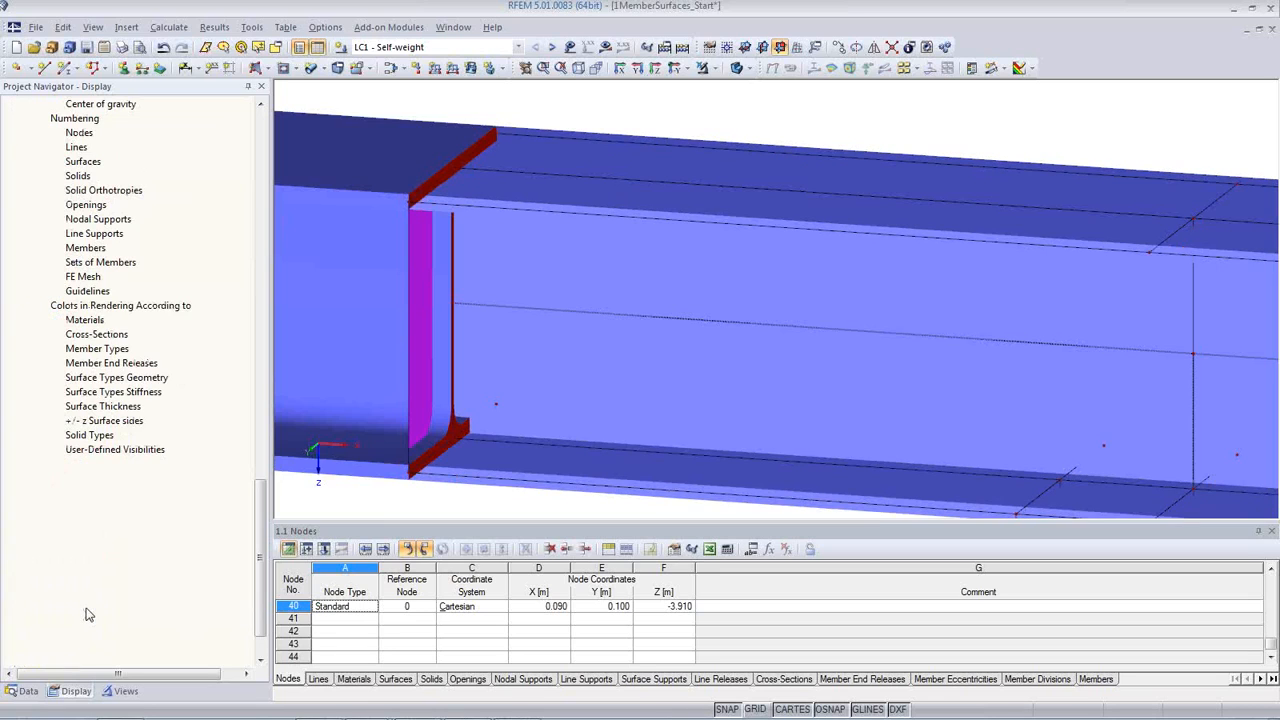
click(87, 622)
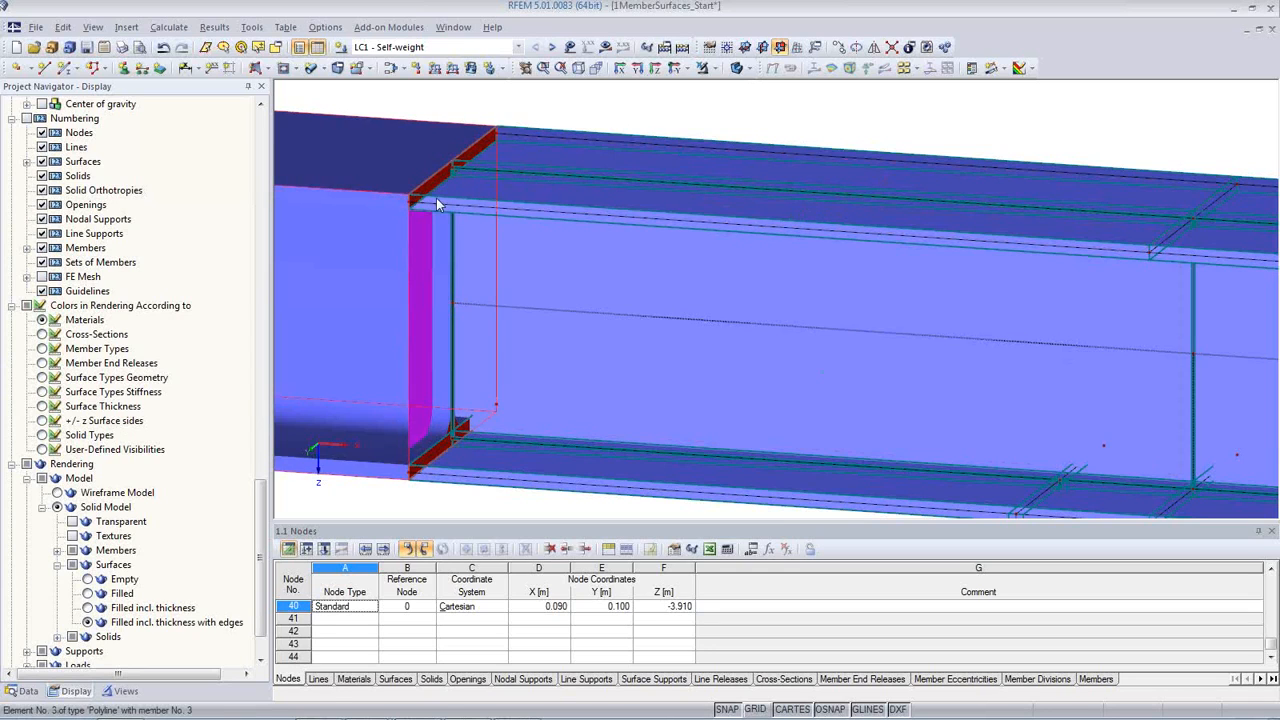
scroll(431, 197, up, 4)
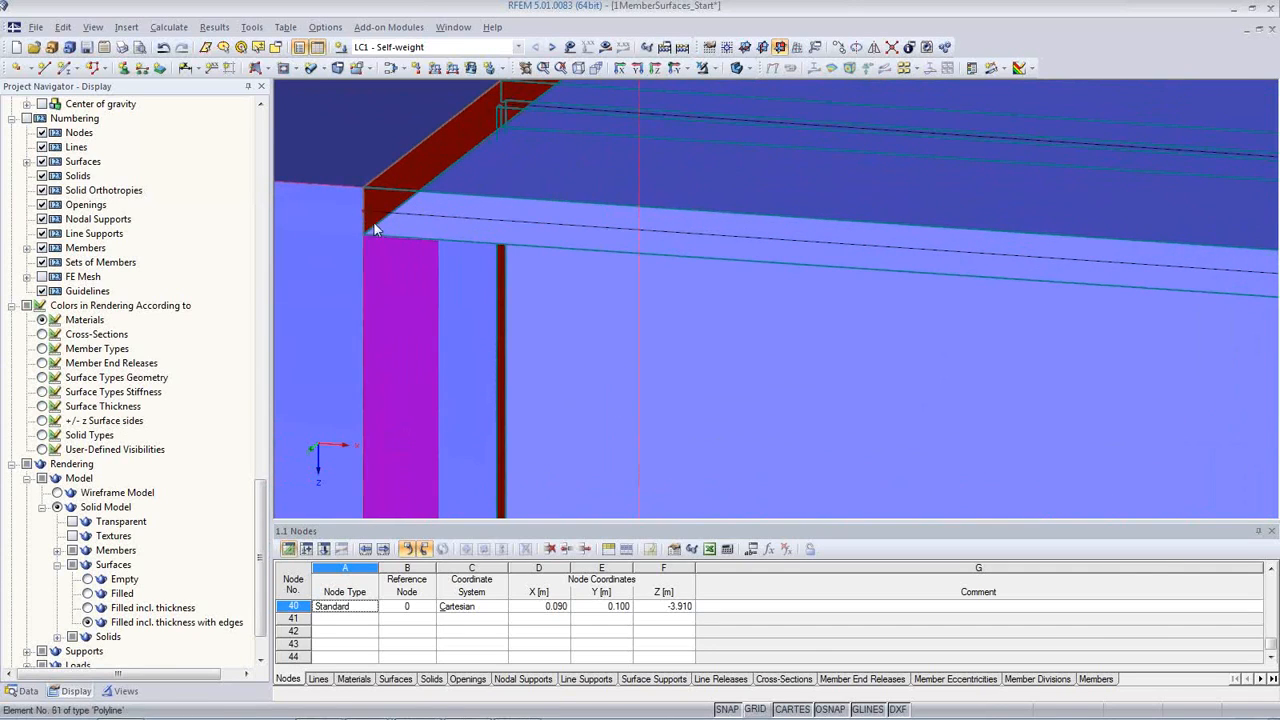
scroll(374, 208, down, 6)
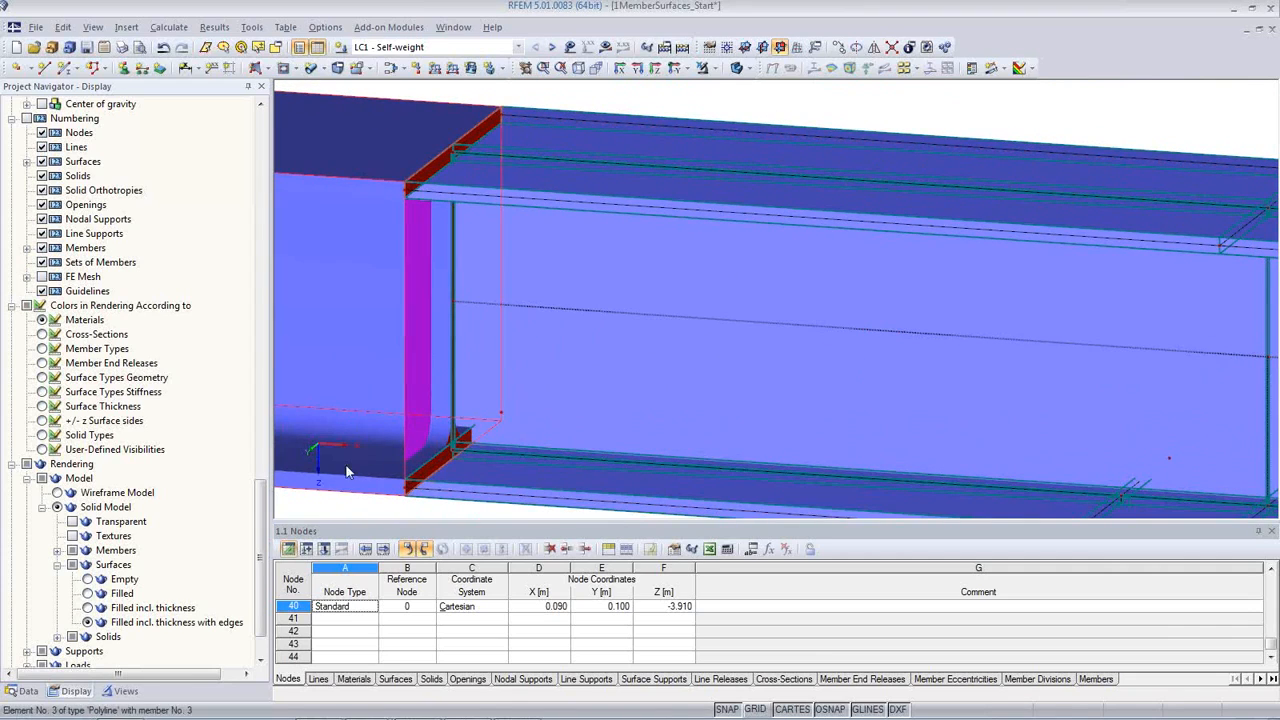
Step: Set the surface rendering back to Filled and switch the model display to wireframe
click(88, 593)
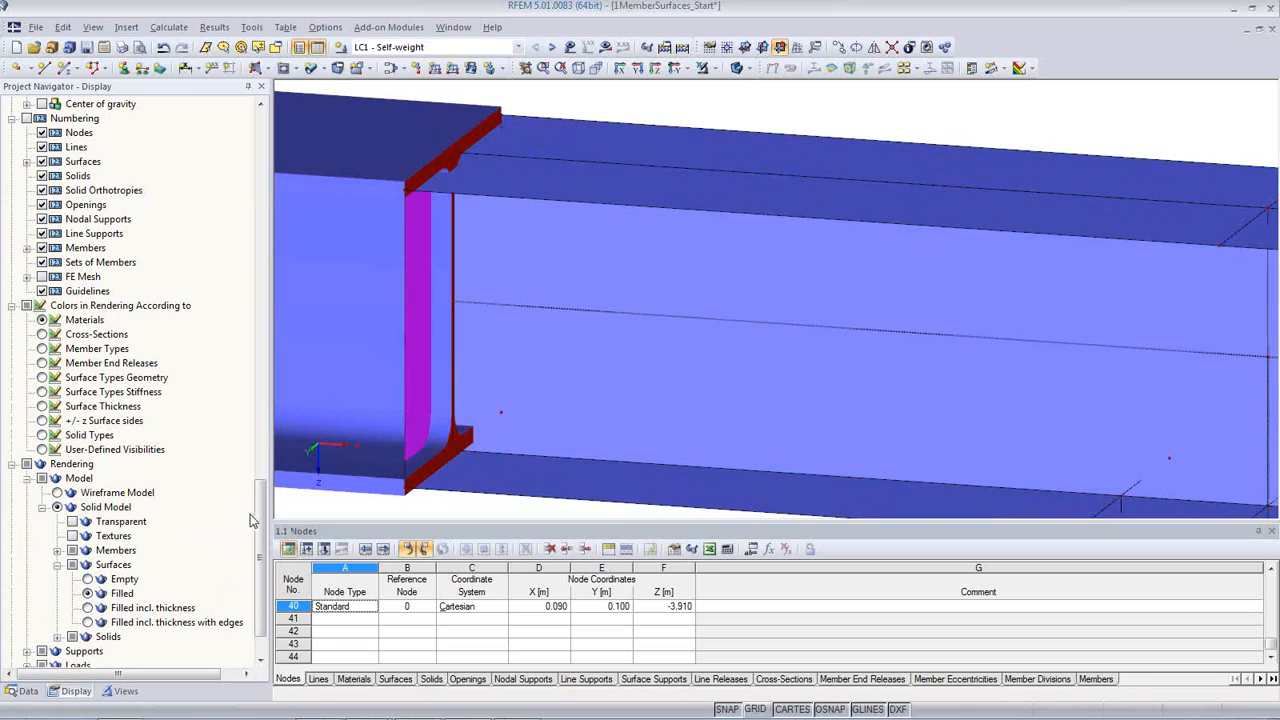
scroll(197, 502, up, 3)
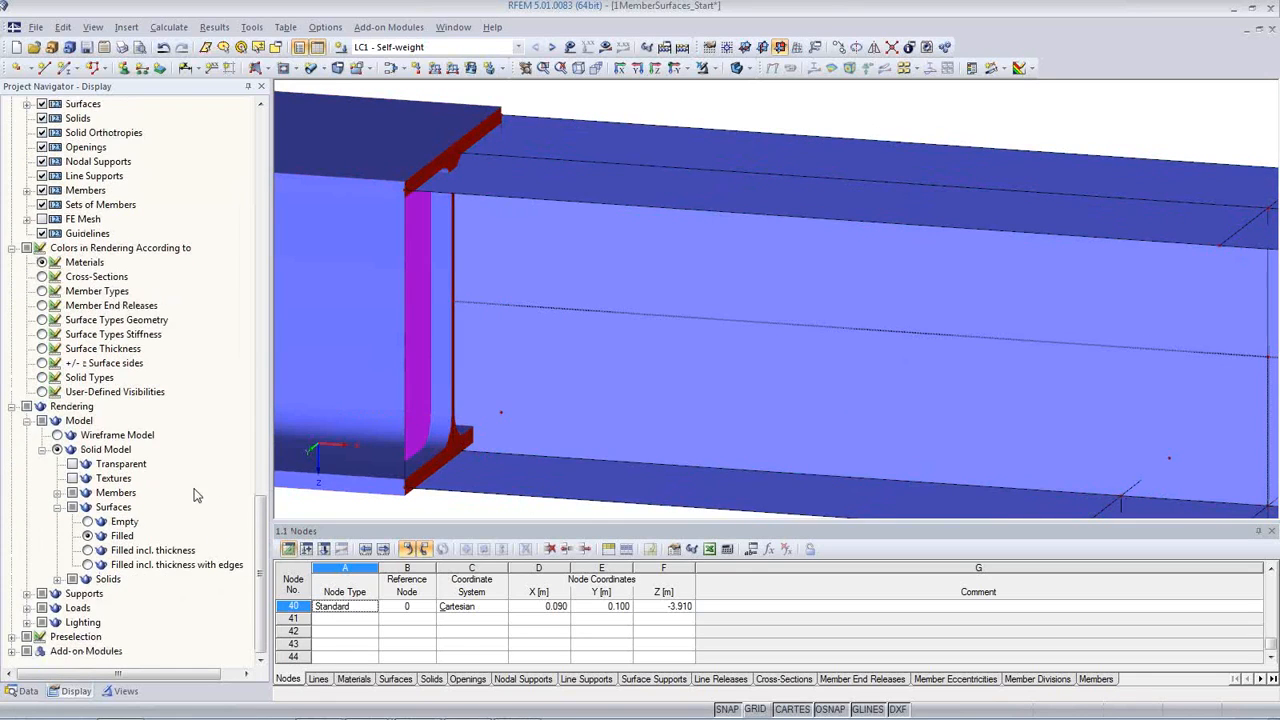
click(735, 69)
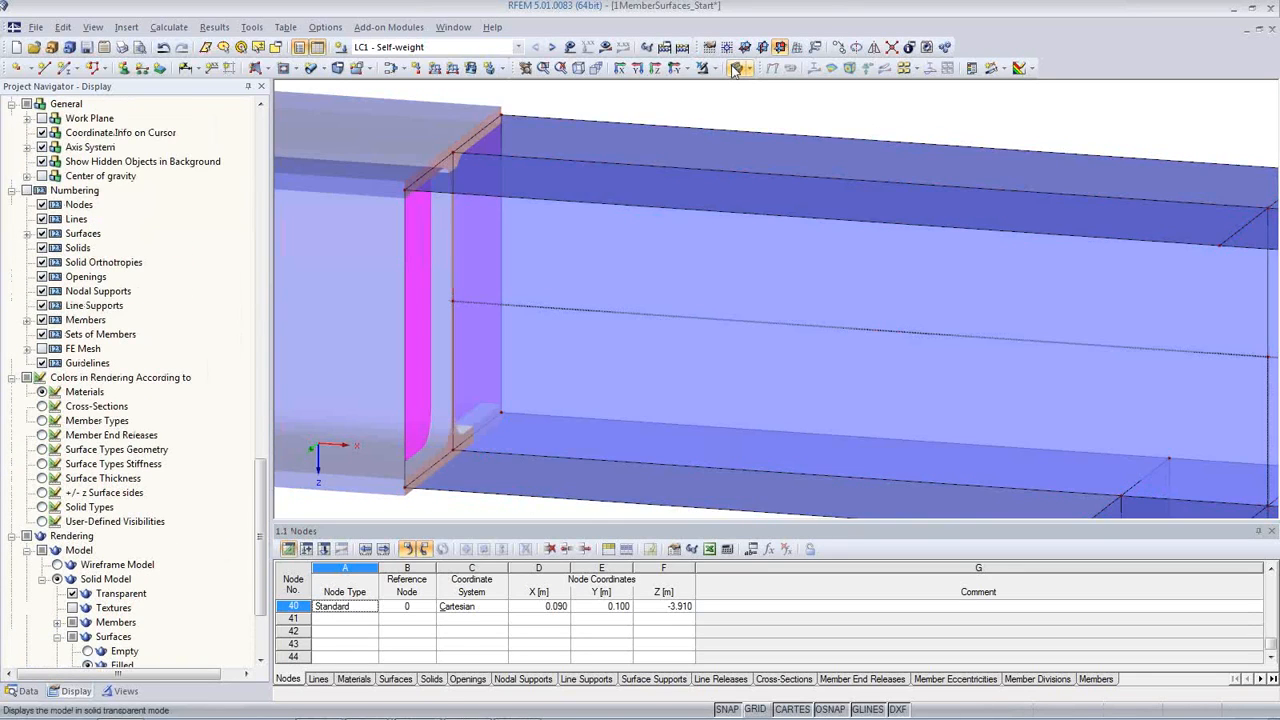
click(733, 72)
scroll(720, 292, down, 5)
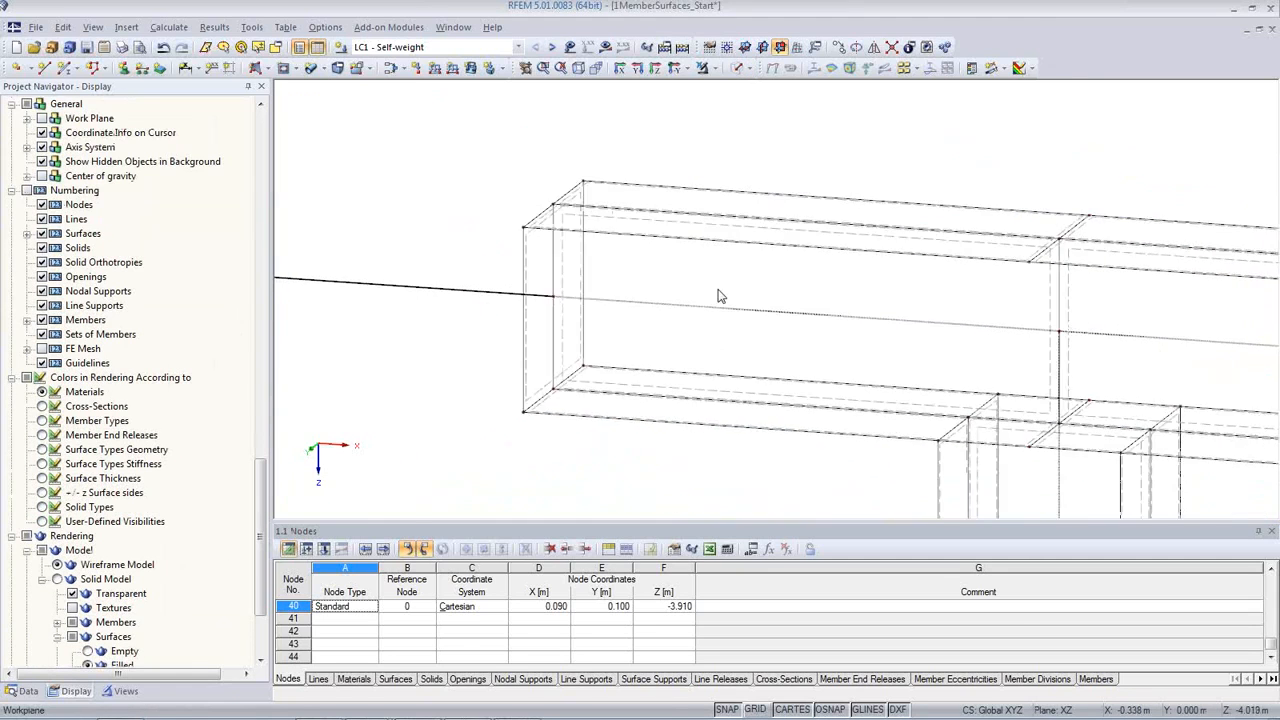
Step: Generate the FE mesh with a target element length of 0.025 m, enabling Regenerate FE mesh on [OK] in the FE mesh settings
scroll(1006, 423, down, 4)
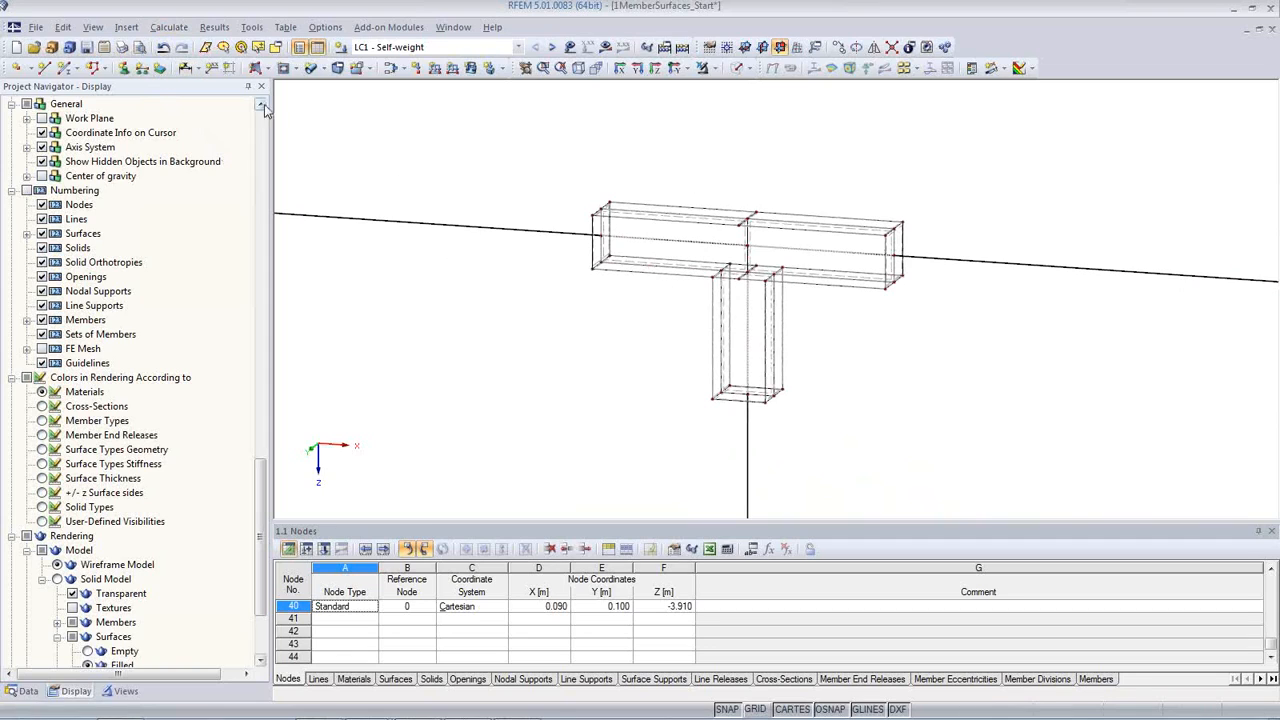
click(166, 28)
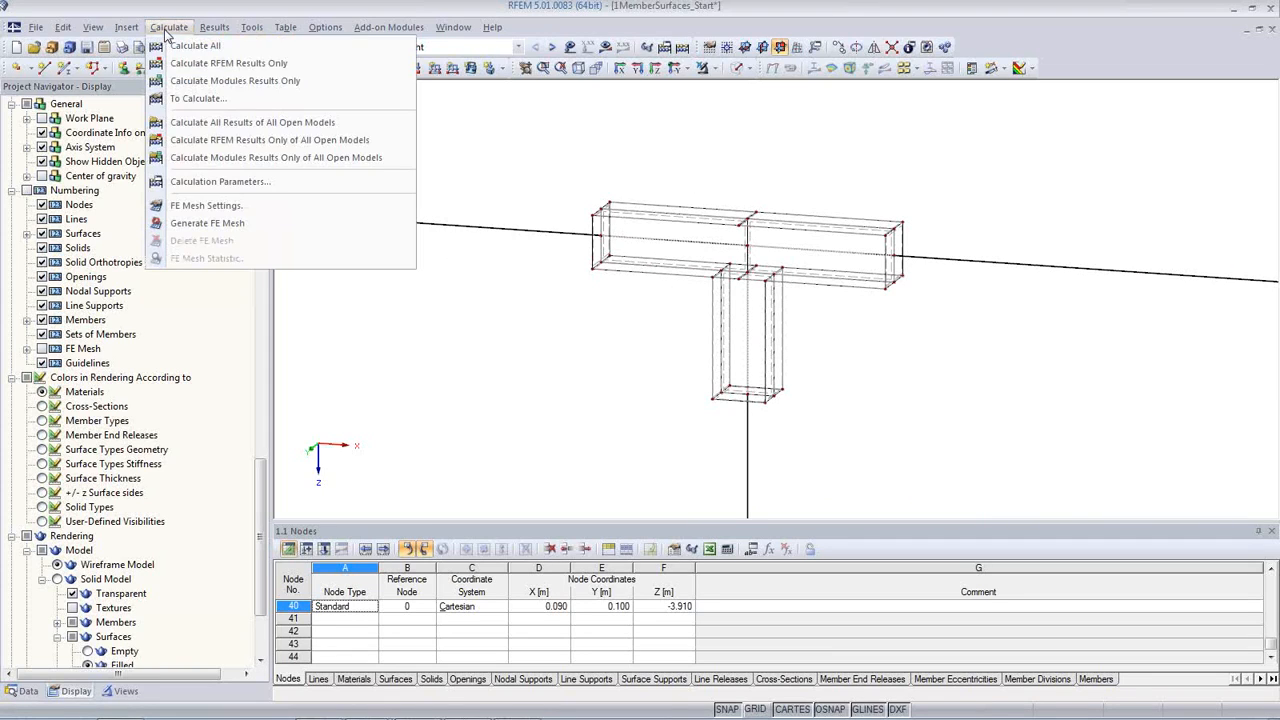
click(205, 206)
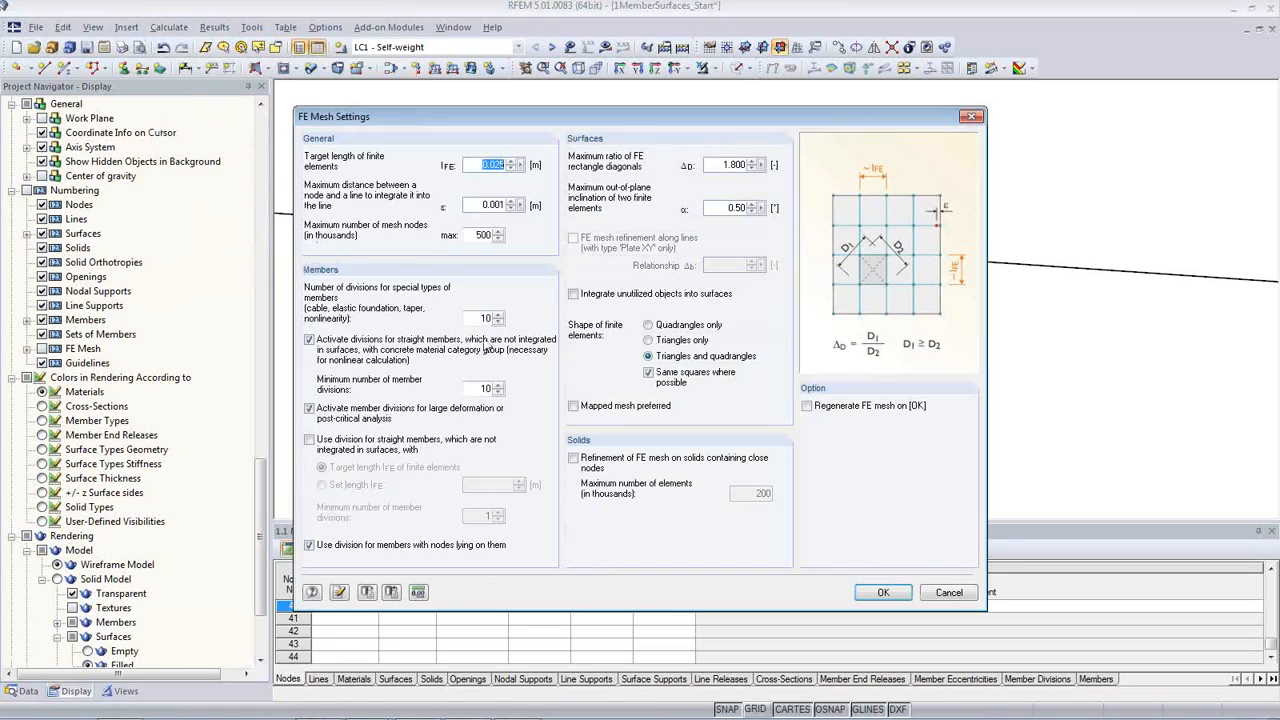
click(503, 165)
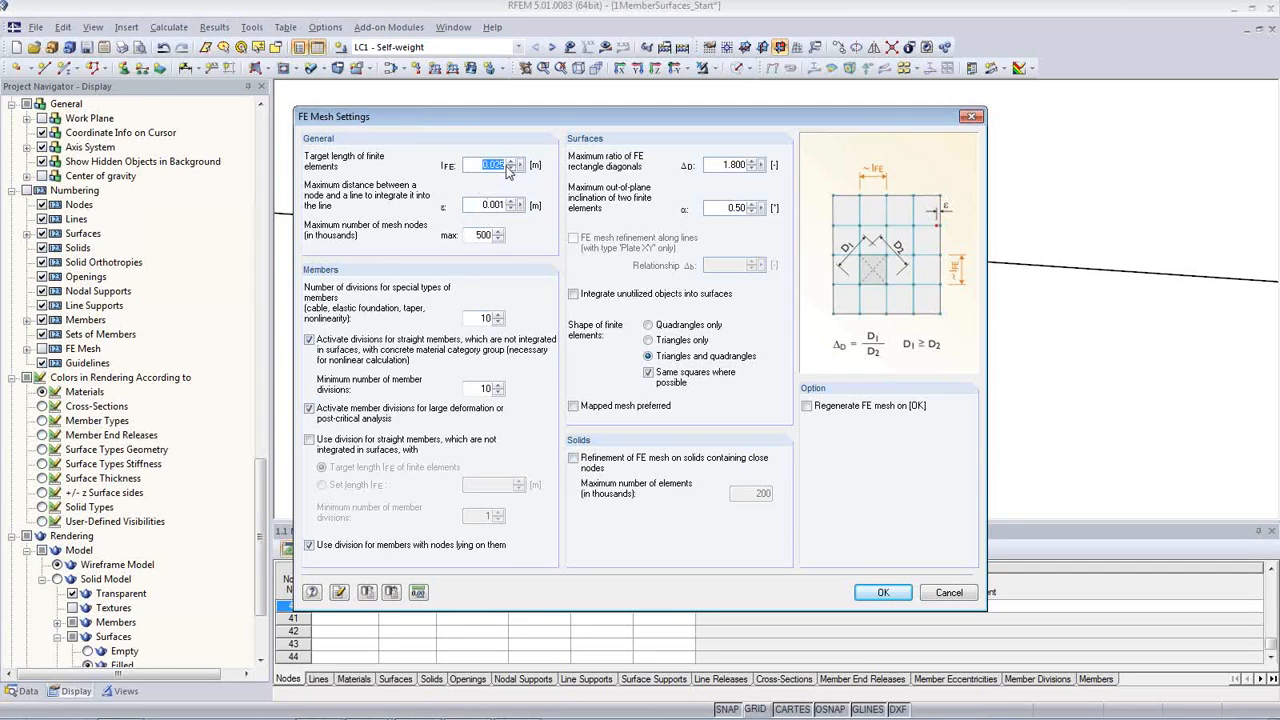
click(807, 406)
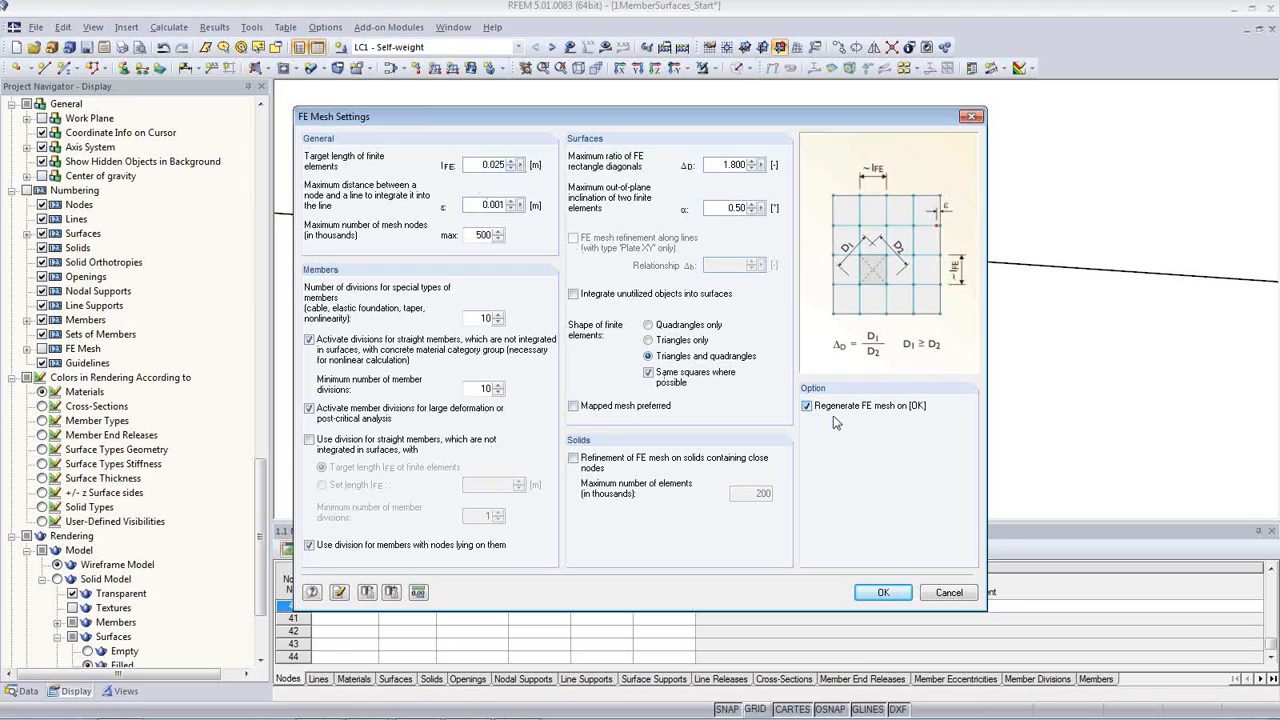
click(882, 592)
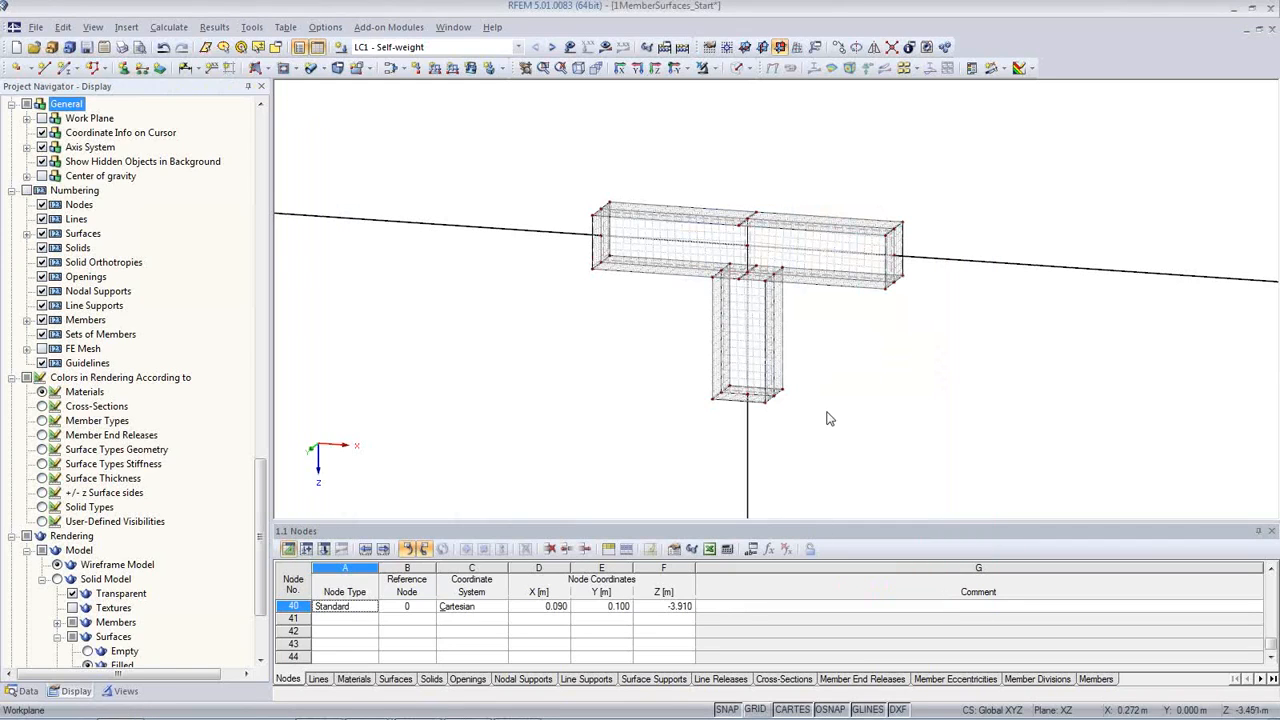
Step: Examine the generated FE mesh on the connection surfaces, around the column-to-beam junction and towards both beam ends
middle_drag(866, 373, 760, 357)
scroll(663, 292, up, 5)
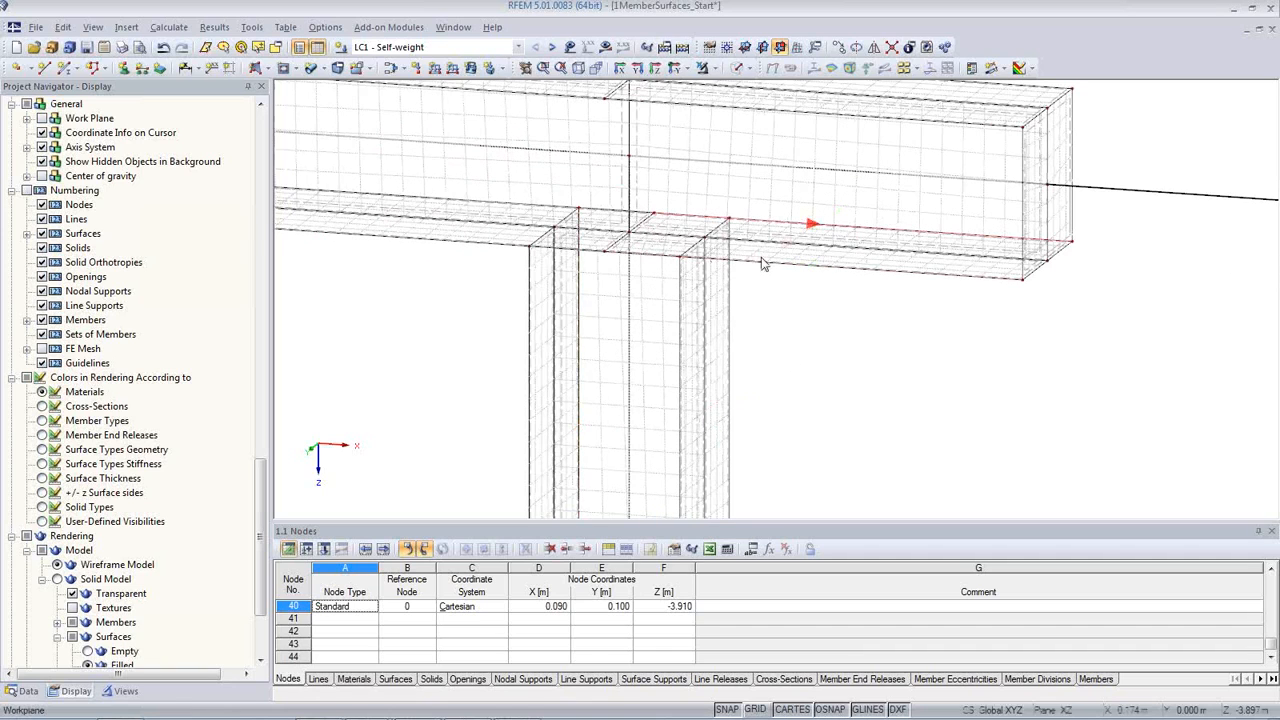
scroll(953, 297, down, 2)
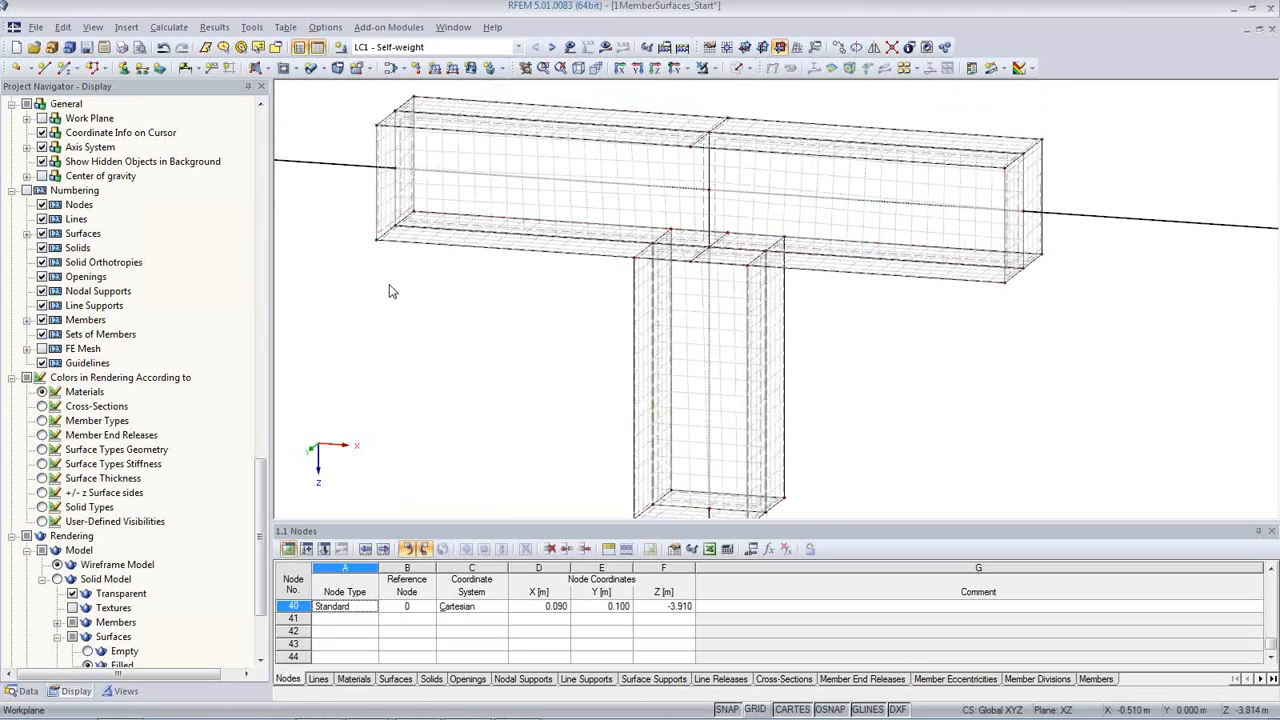
scroll(497, 278, up, 2)
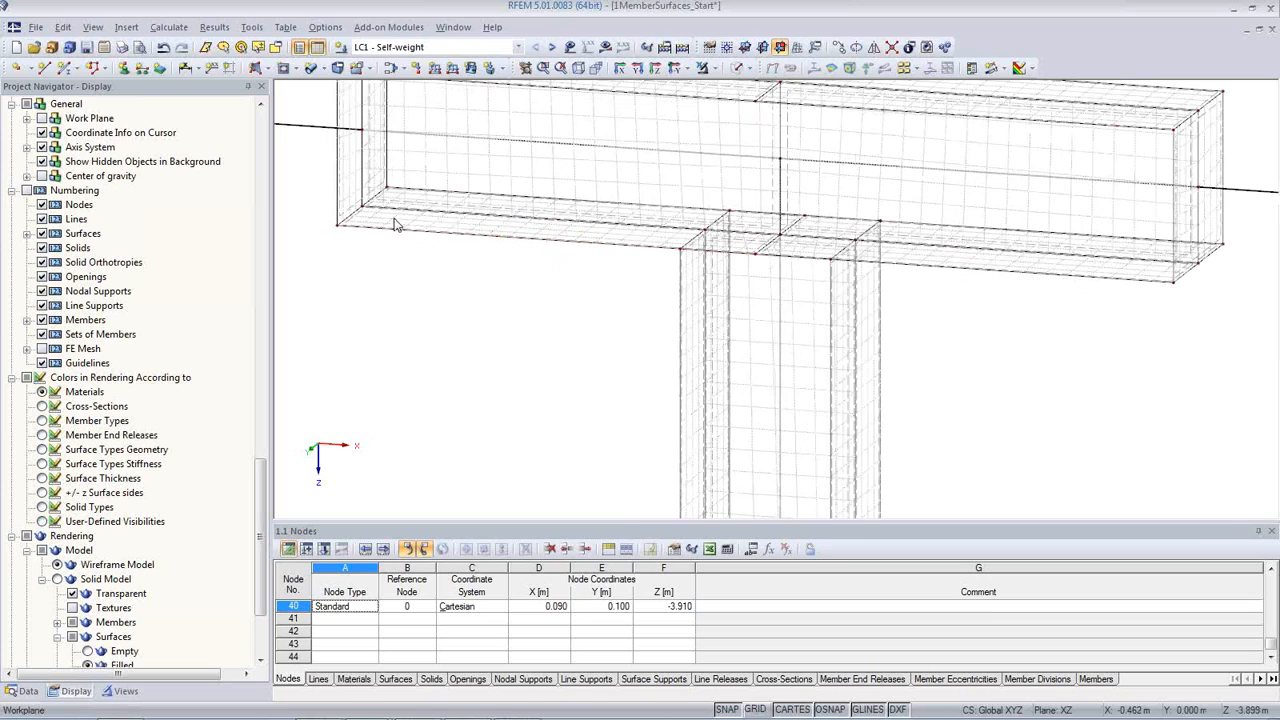
scroll(466, 289, down, 2)
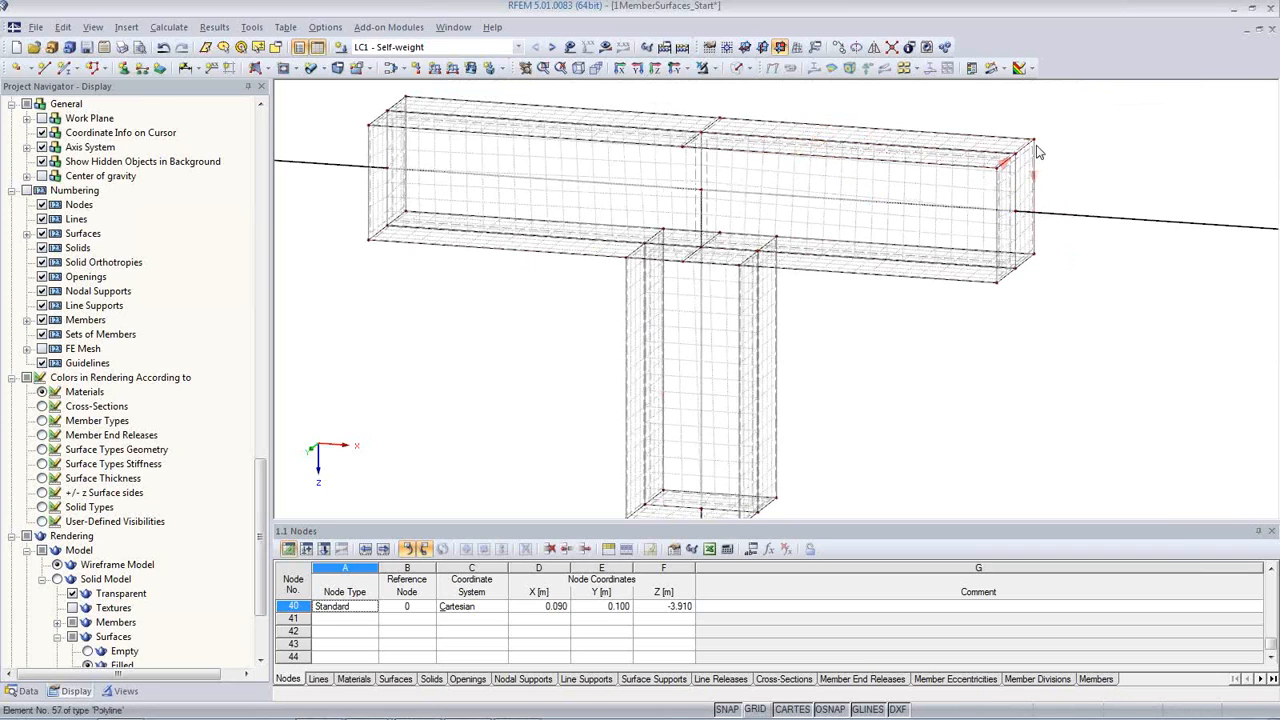
scroll(971, 358, down, 5)
middle_drag(915, 382, 808, 365)
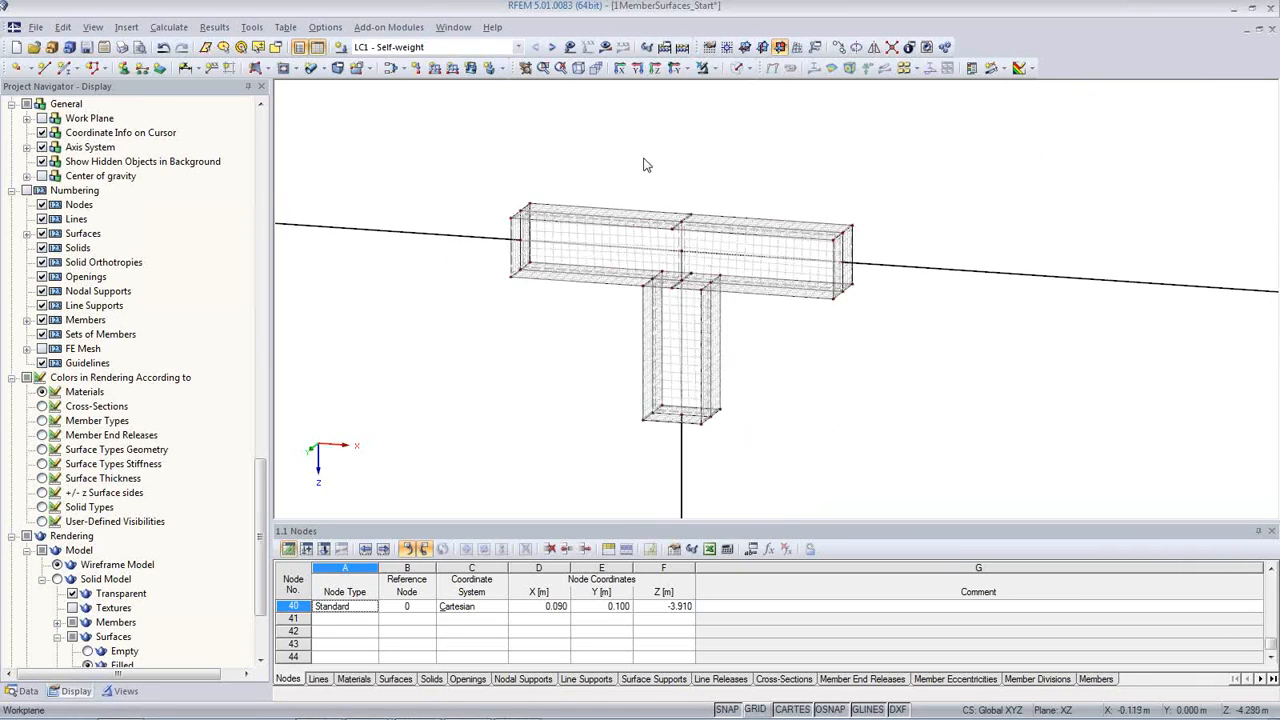
scroll(646, 163, down, 3)
Step: Calculate load case LC1 - Self-weight and display its results
click(620, 68)
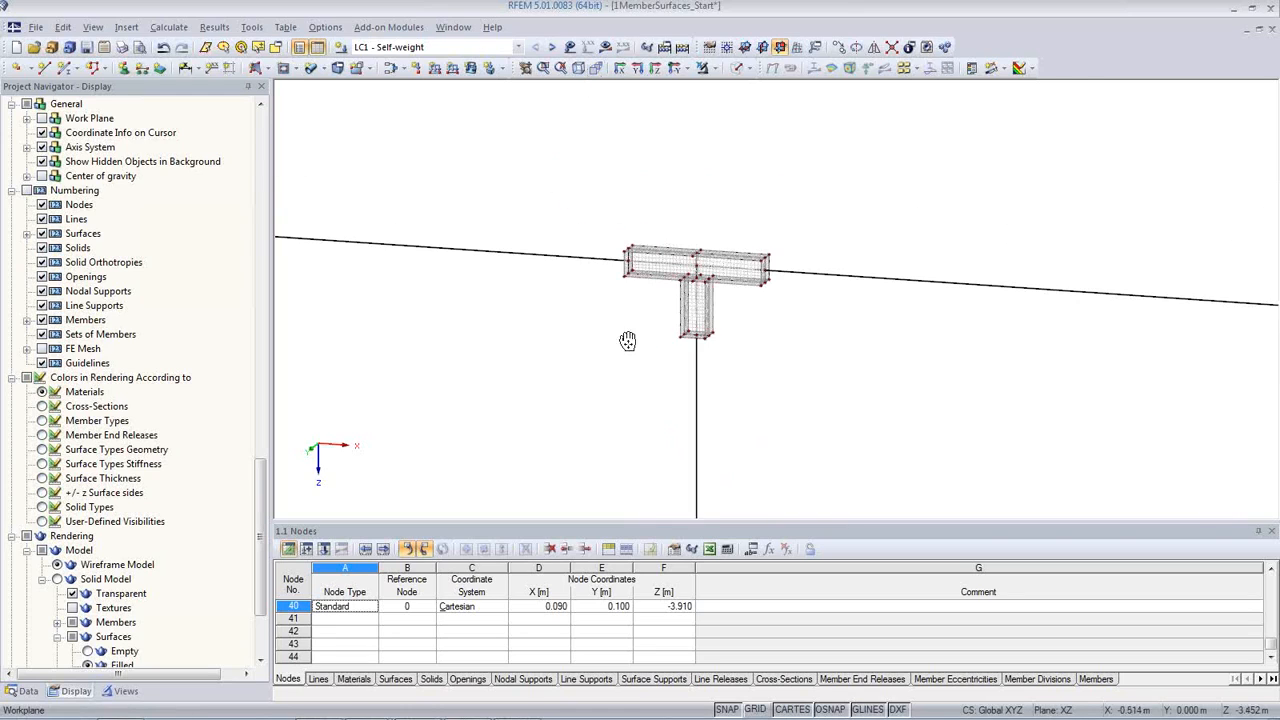
click(606, 48)
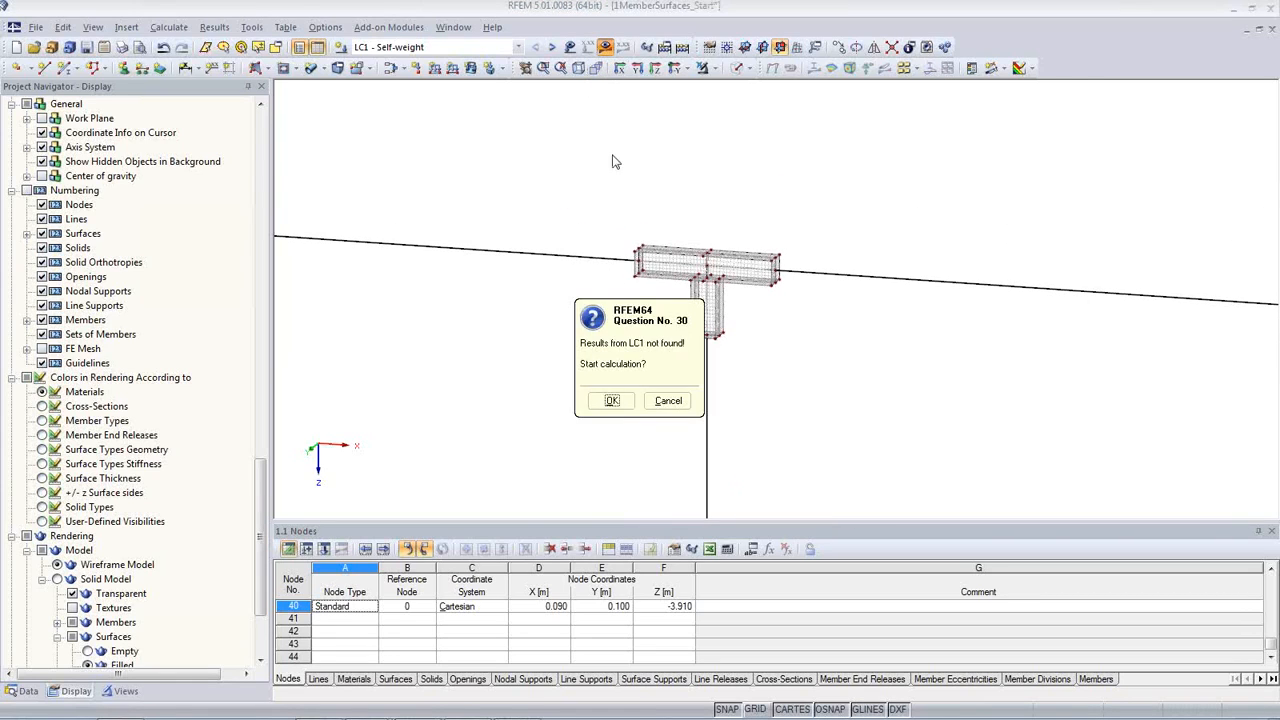
click(615, 401)
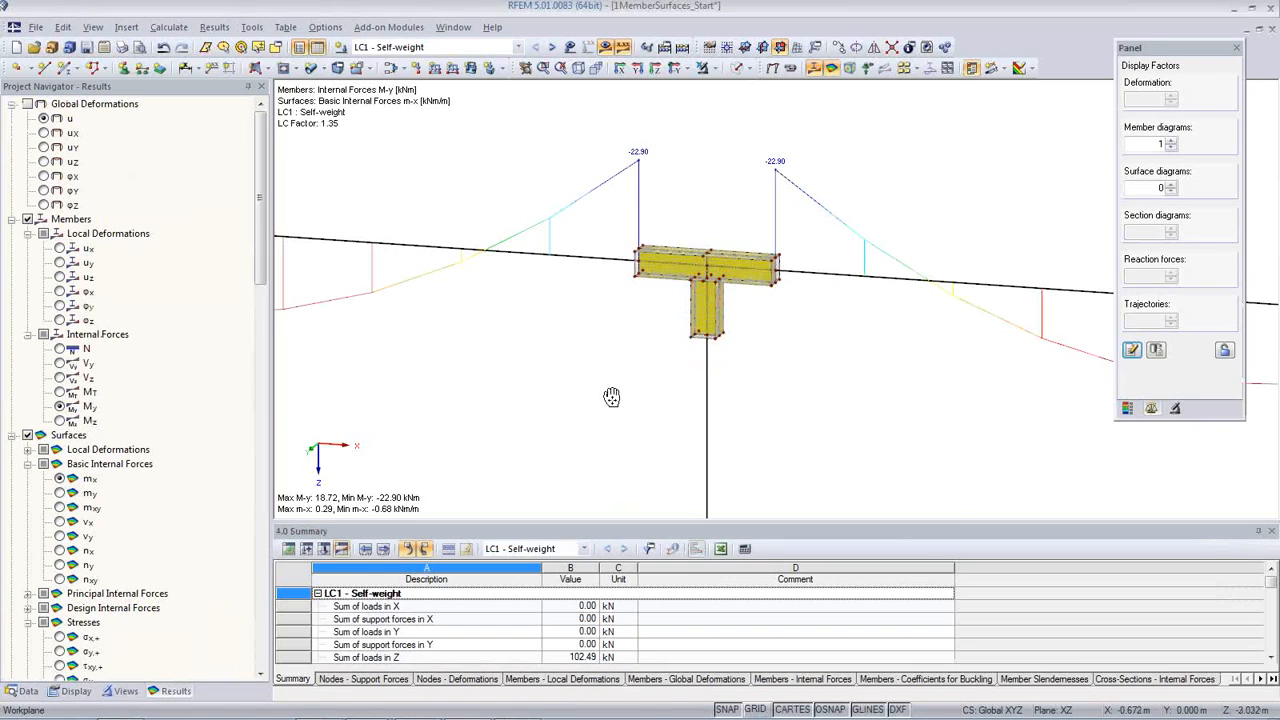
Step: Compare the member internal forces N, Vz and My across the connection, ending on the bending moment My
scroll(611, 397, down, 5)
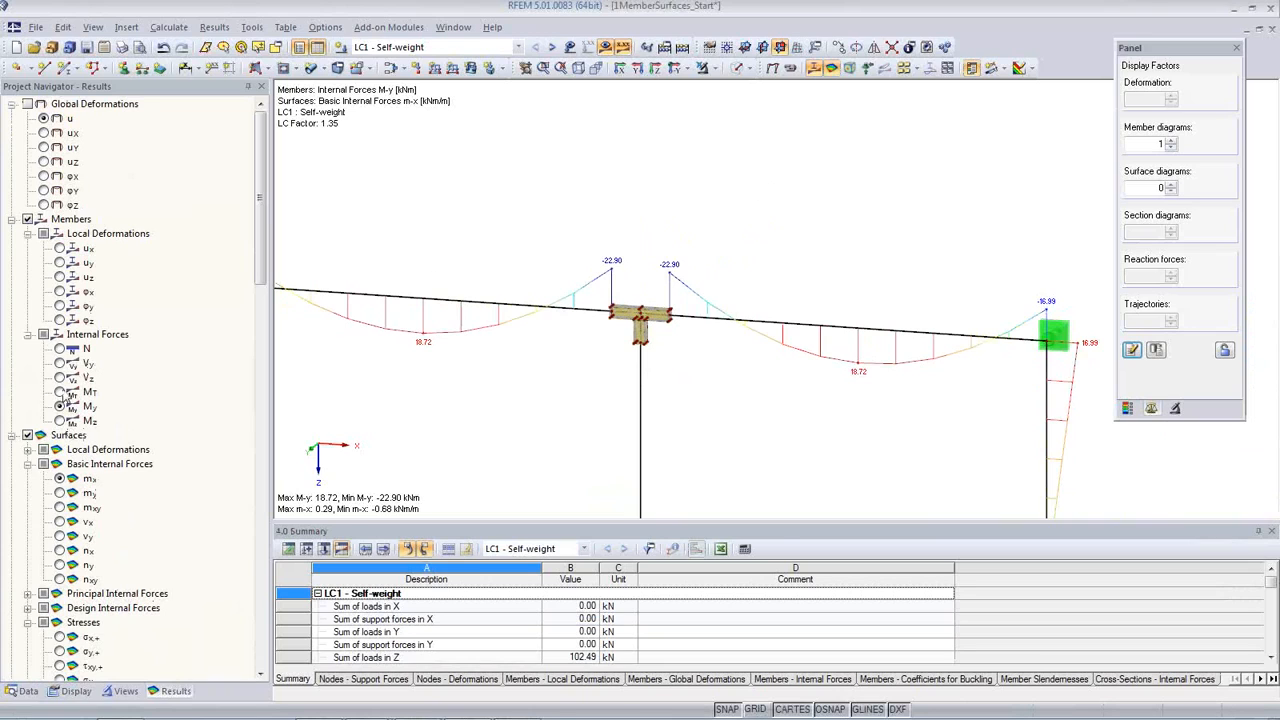
click(60, 349)
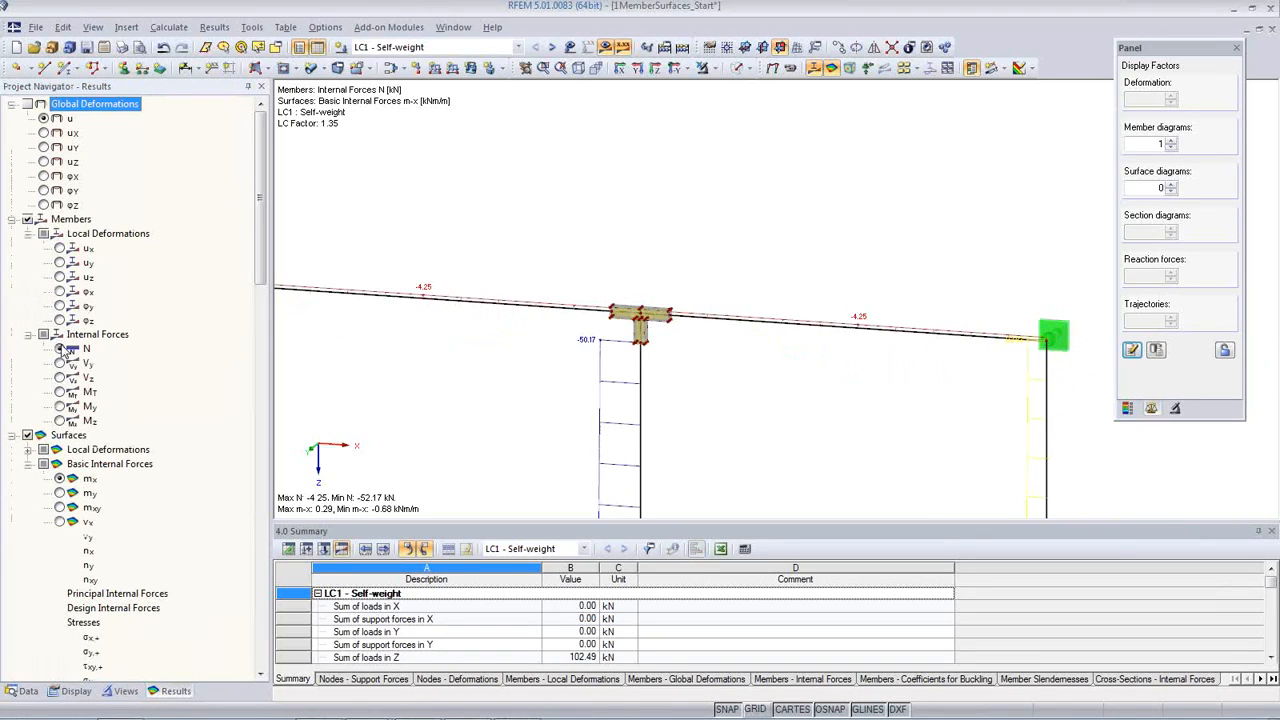
click(60, 378)
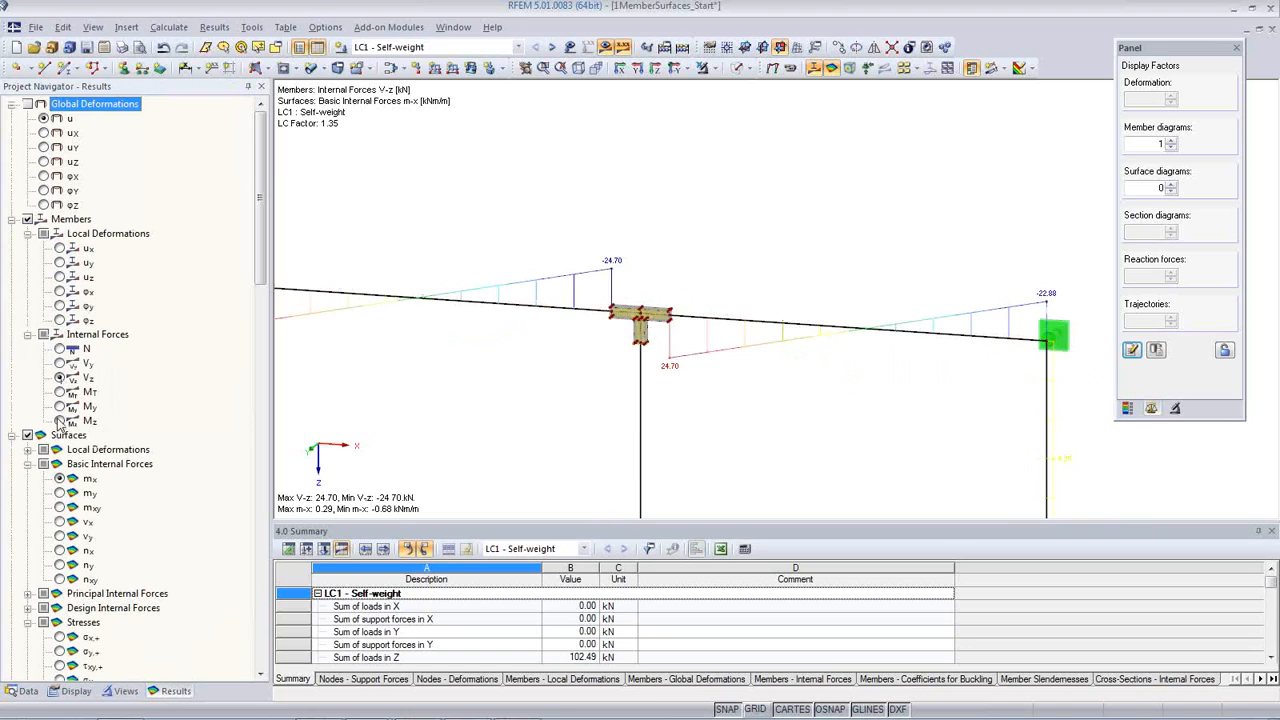
click(60, 407)
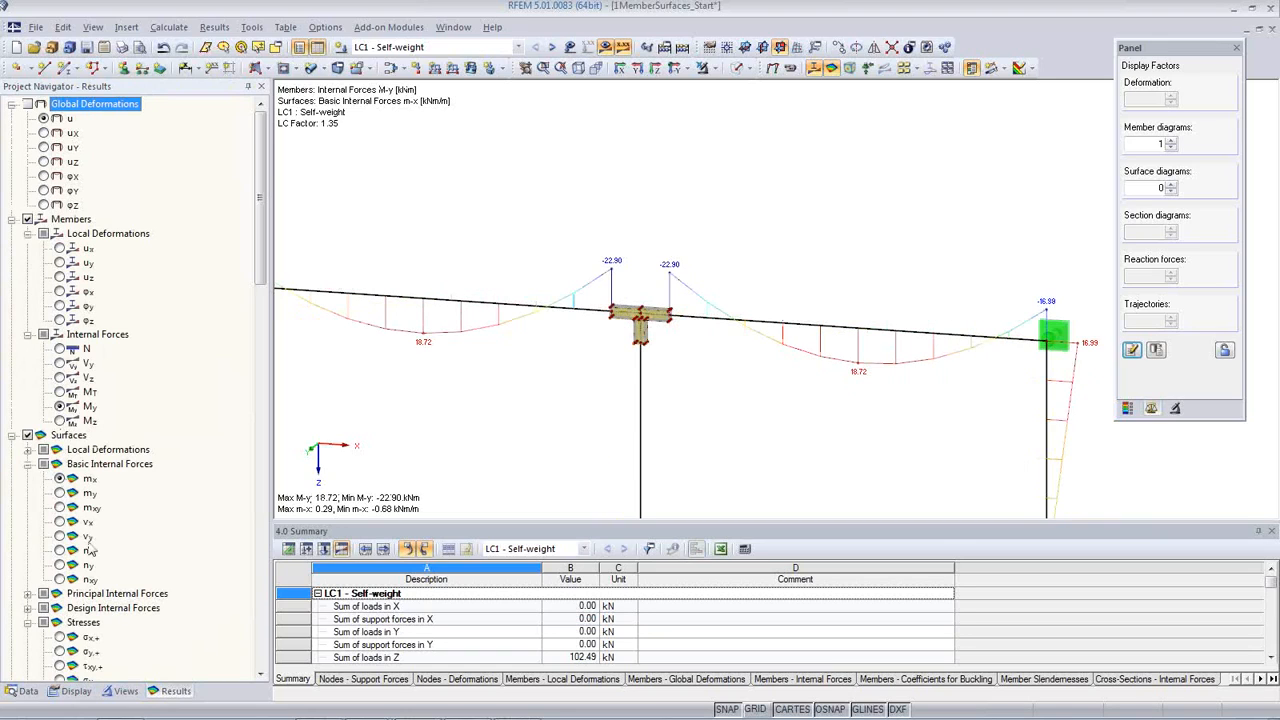
Step: Set the display of the member result diagrams to Two-Colored
click(77, 691)
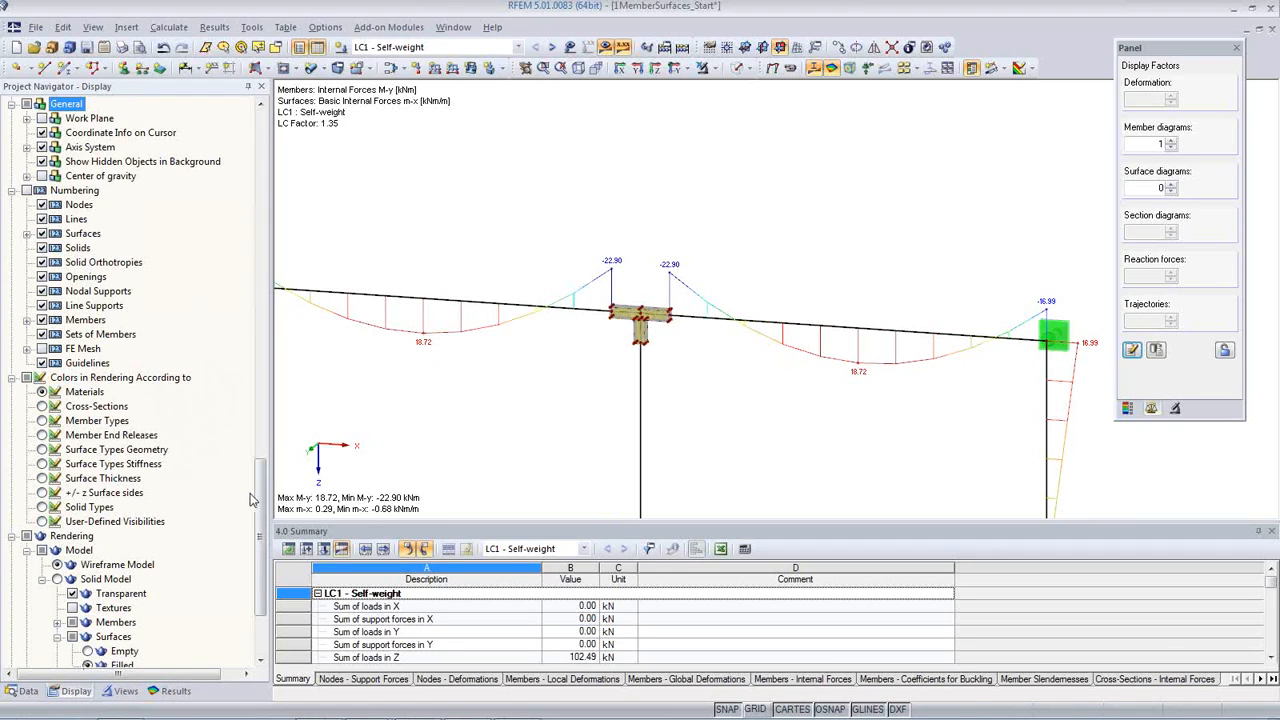
drag(262, 505, 250, 303)
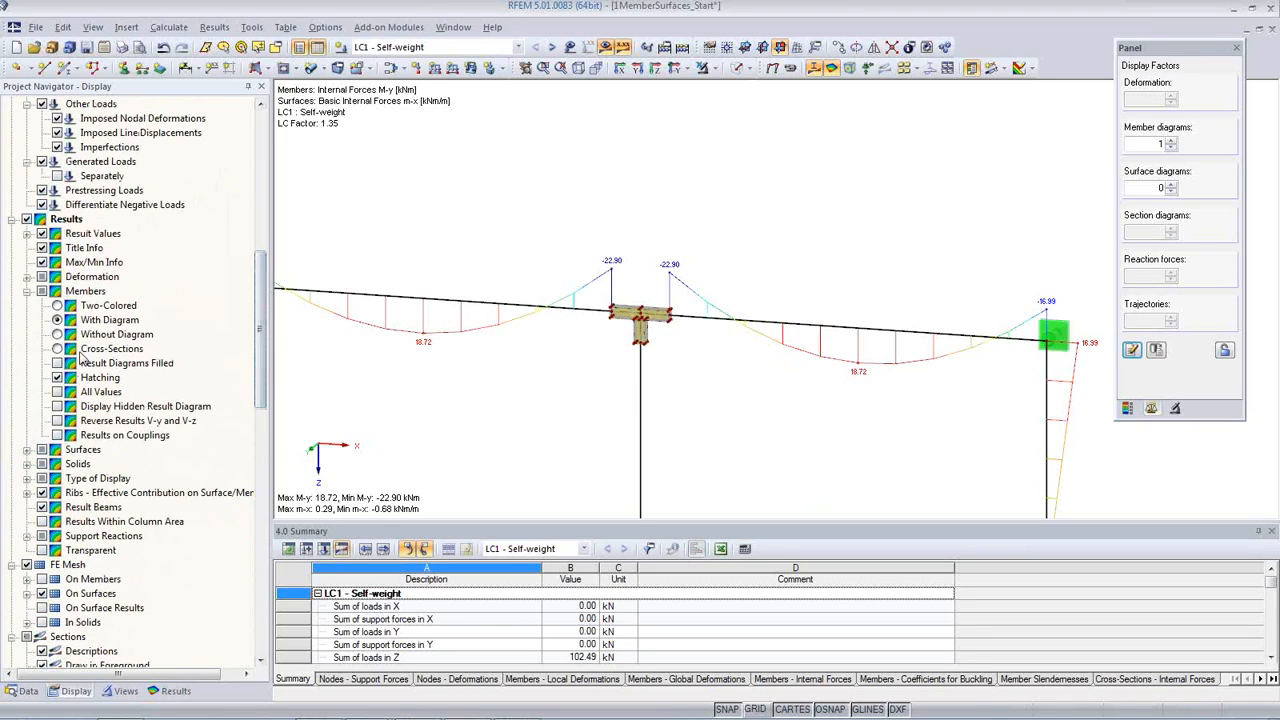
click(58, 306)
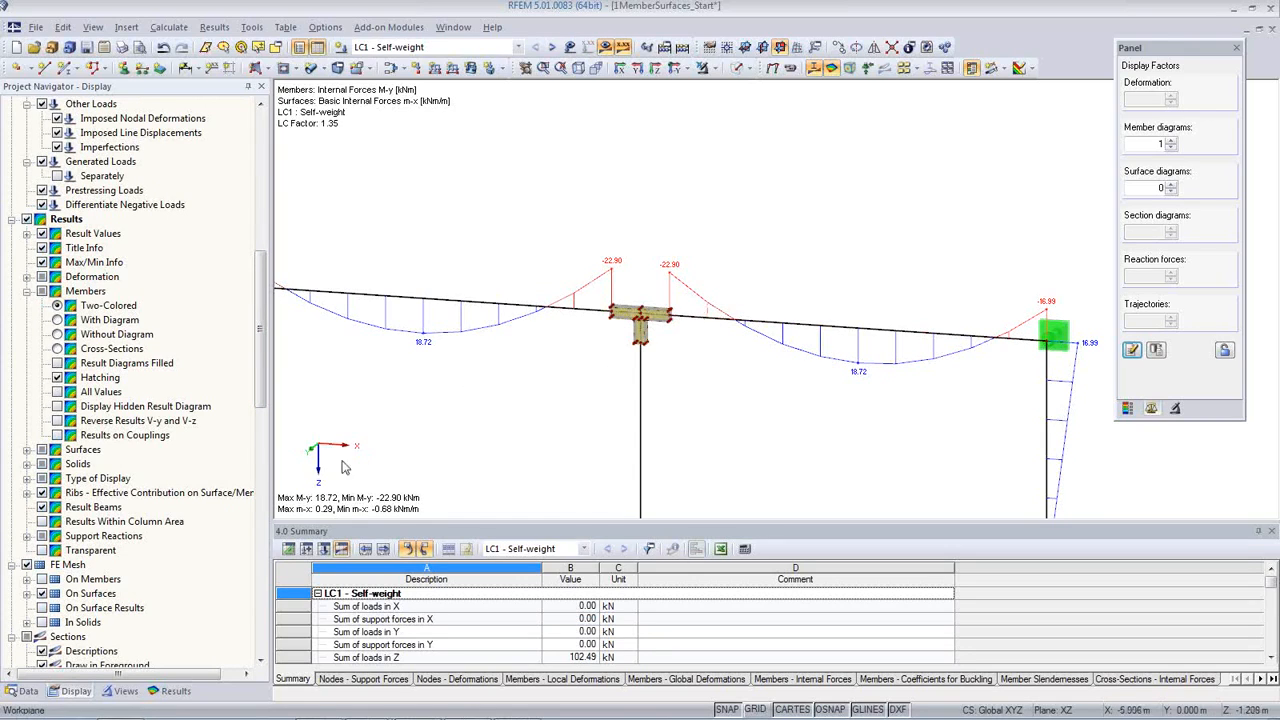
Step: Reveal the distribution options for surface internal forces/stresses and inspect the element-wise mx results where the column meets the beam
click(27, 450)
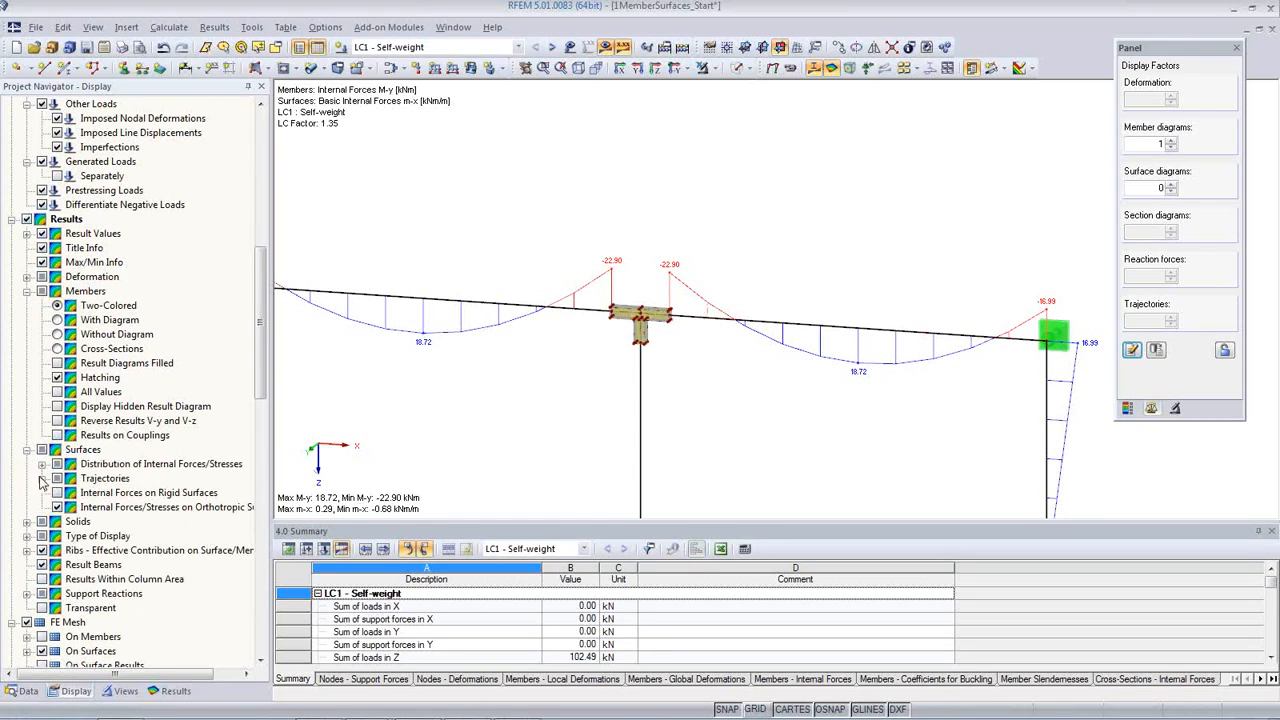
click(42, 464)
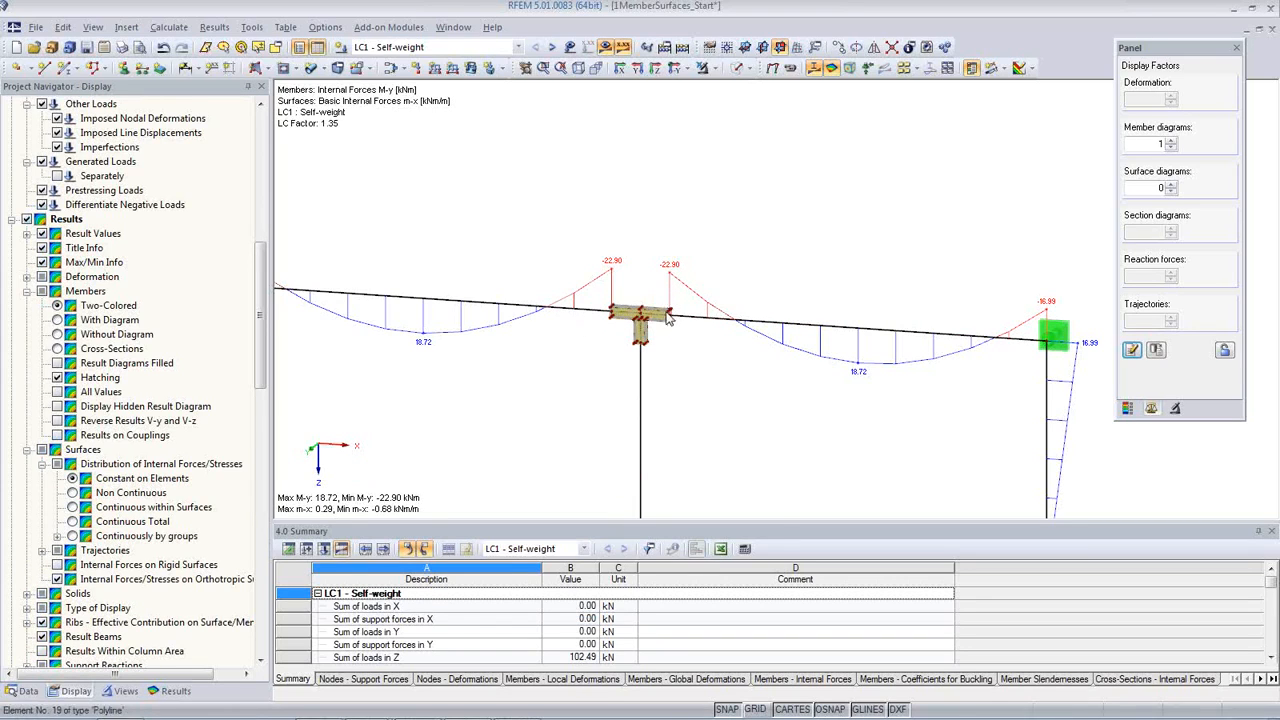
scroll(655, 343, up, 8)
scroll(609, 305, up, 3)
scroll(490, 305, up, 4)
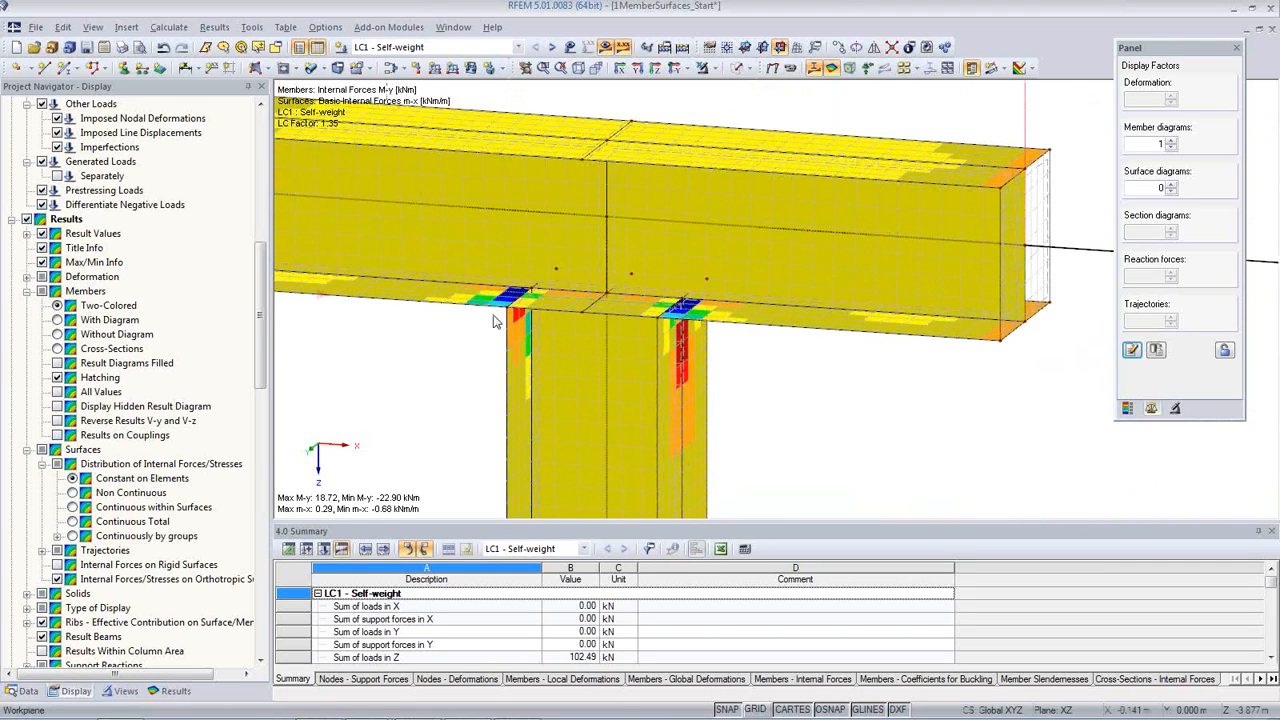
scroll(510, 310, down, 3)
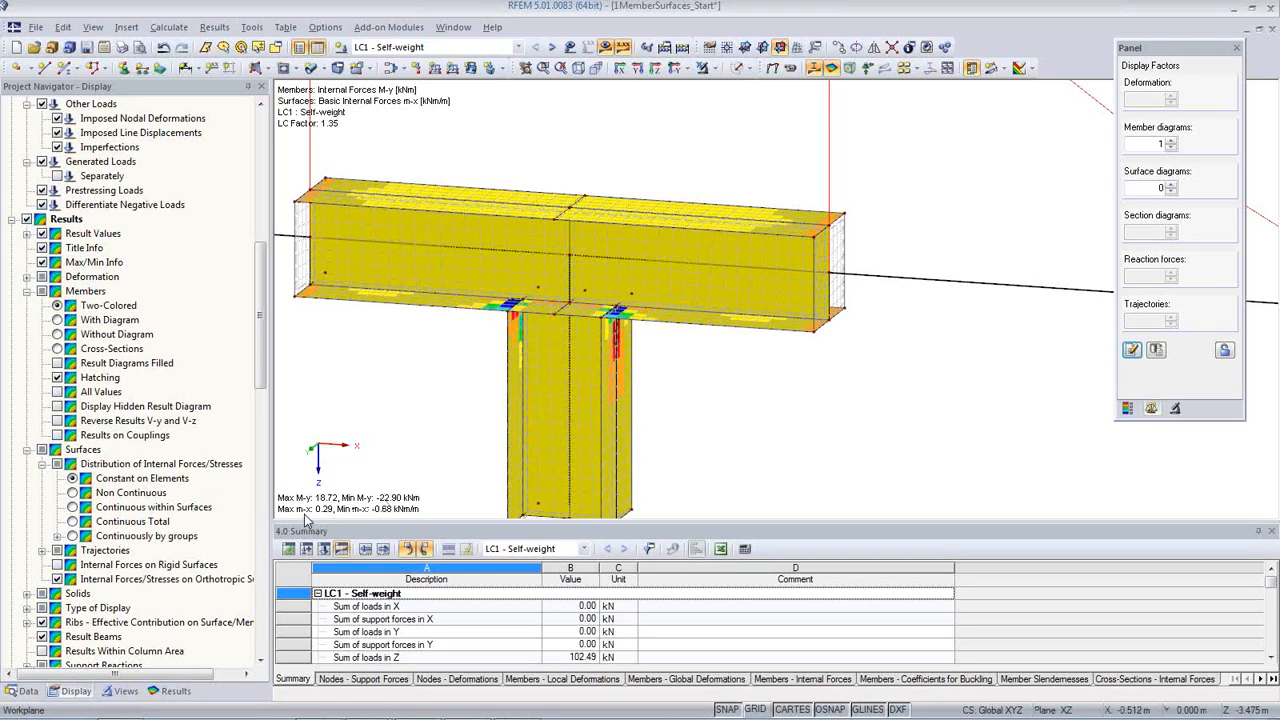
Step: View the surface internal force my briefly, and switch the surface results to the equivalent stress σeqv,Max,Mises
click(176, 691)
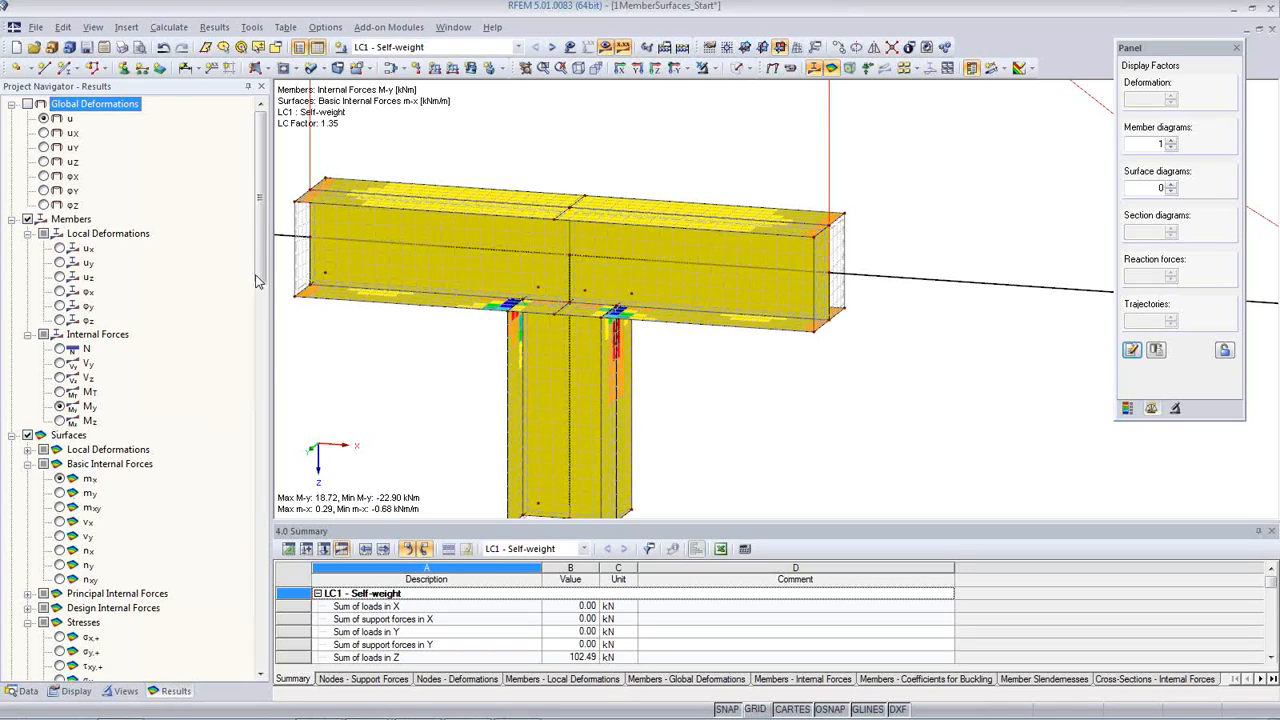
scroll(256, 281, down, 5)
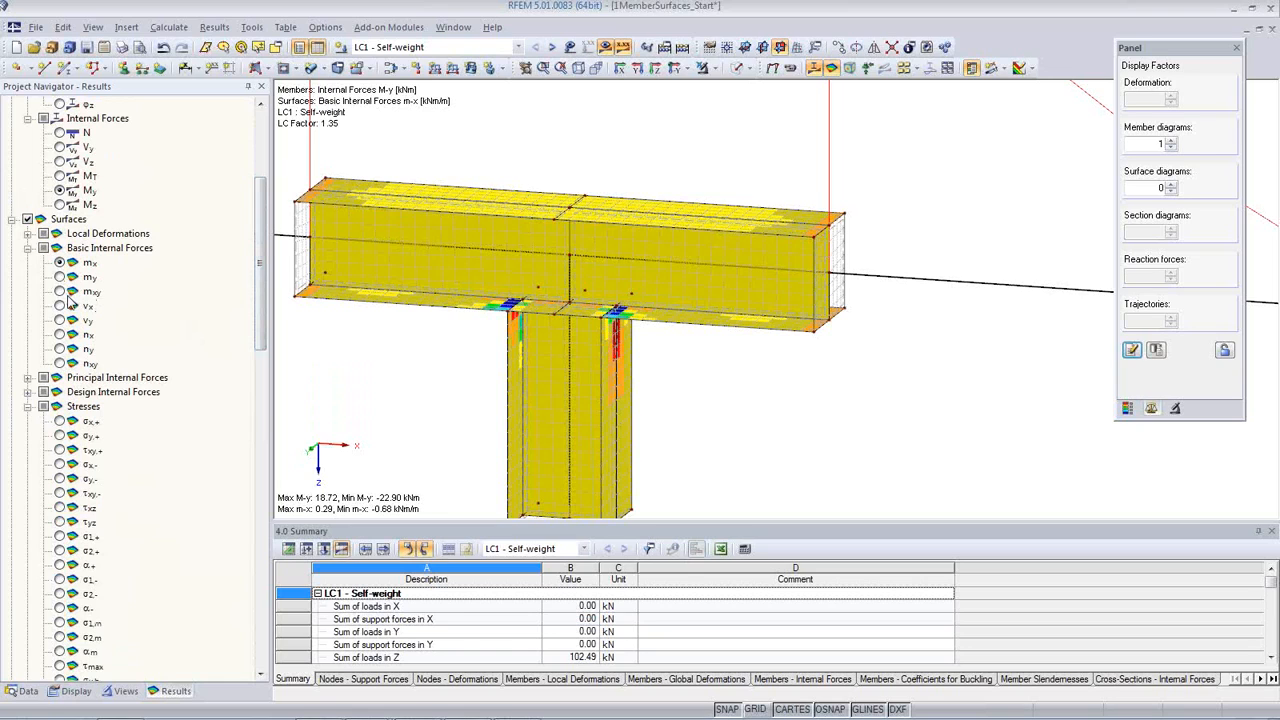
click(62, 279)
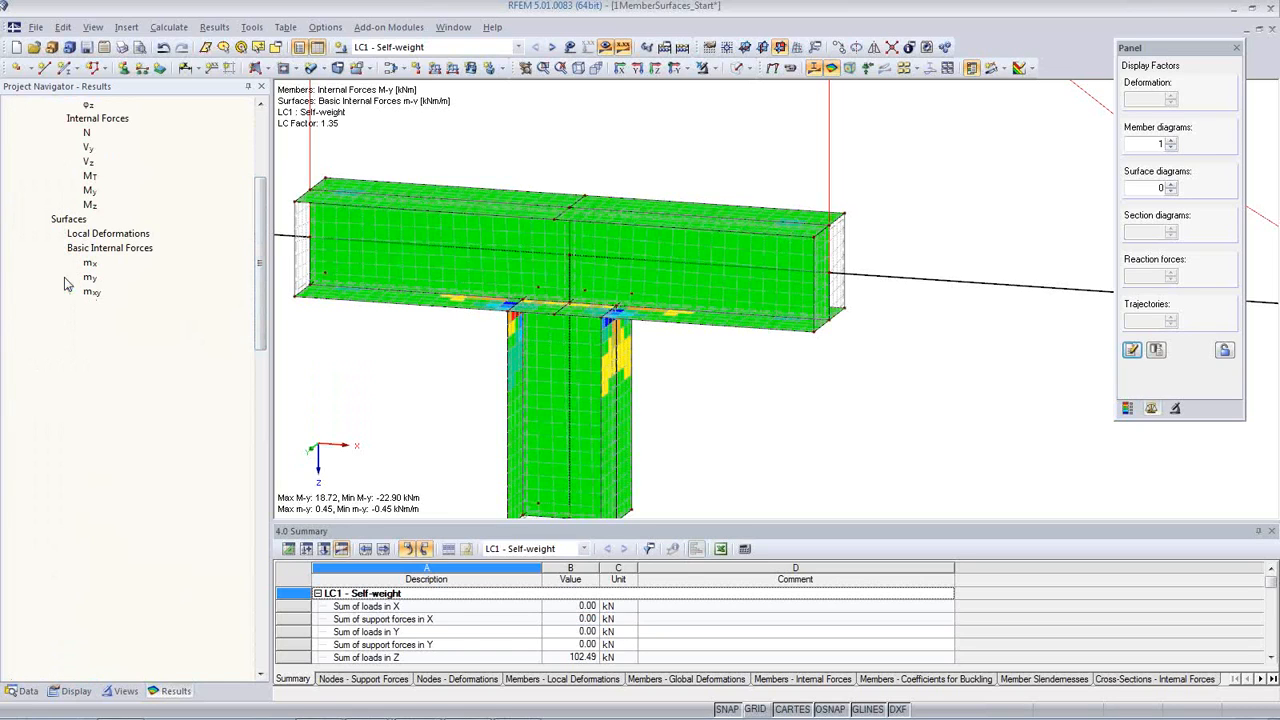
drag(260, 330, 258, 414)
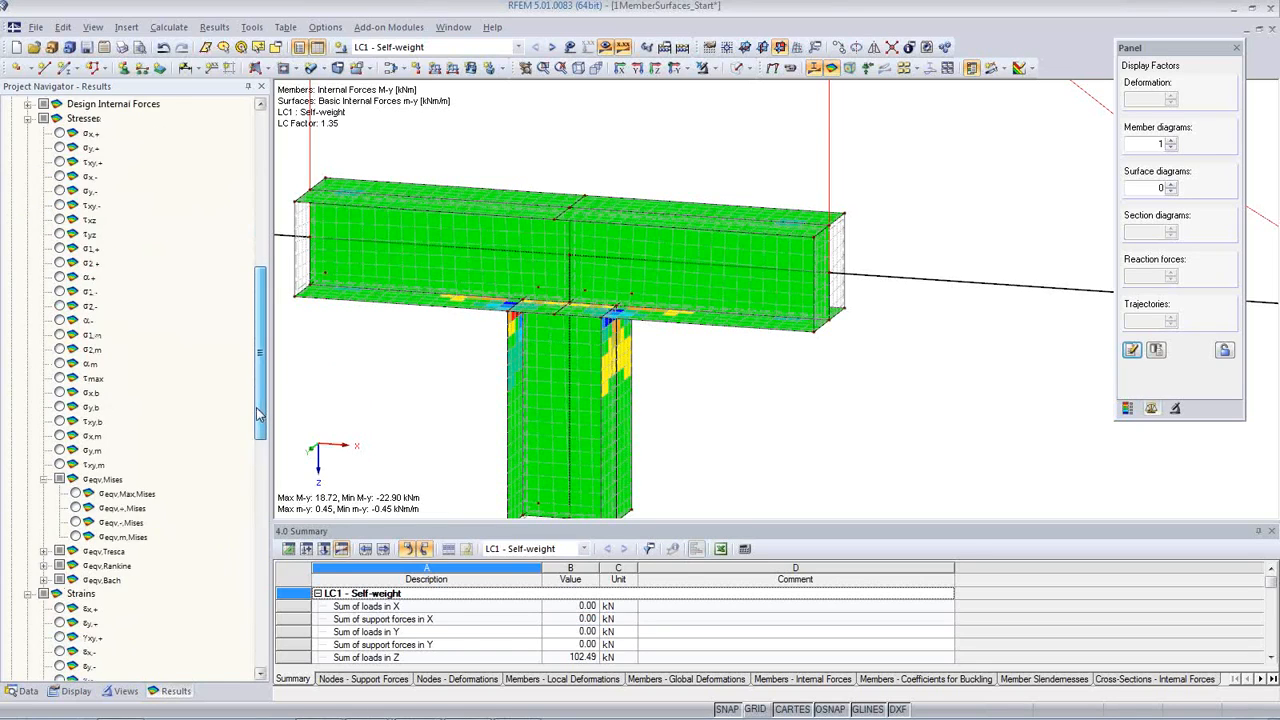
click(75, 494)
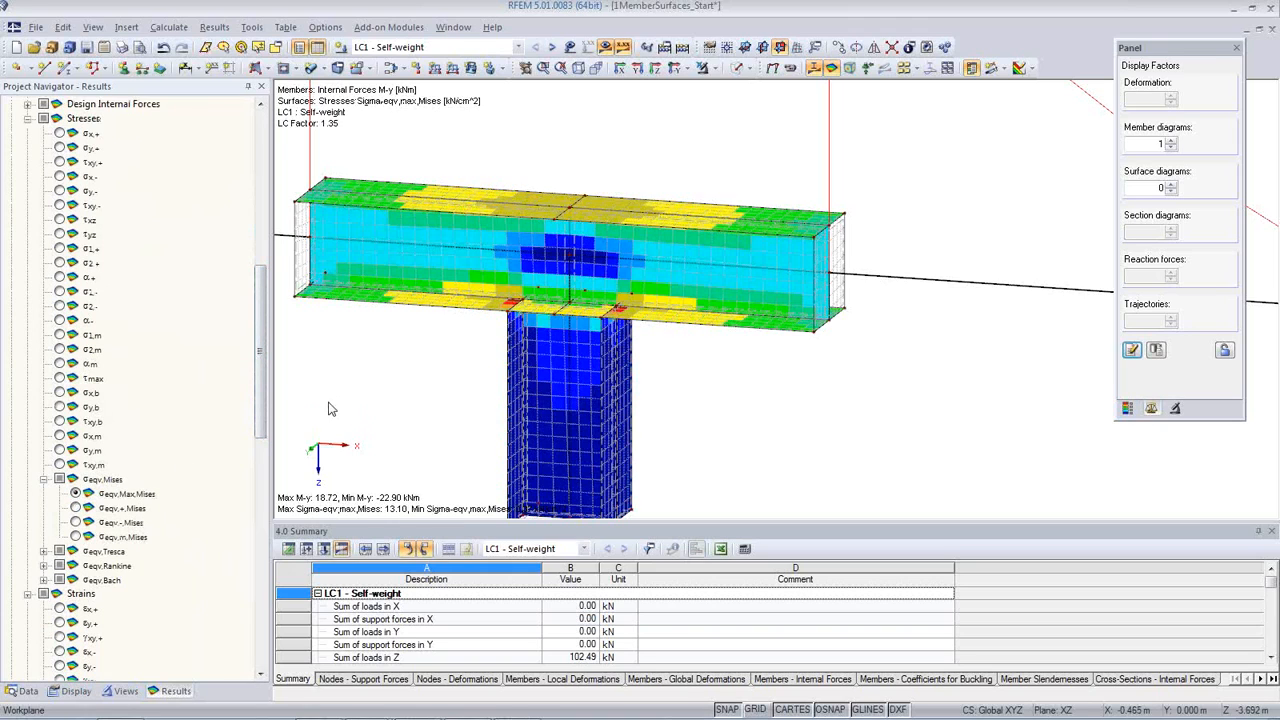
Step: Inspect the von Mises stresses at the column-to-beam junction and set the surface result distribution to Continuous within Surfaces
scroll(498, 313, up, 1)
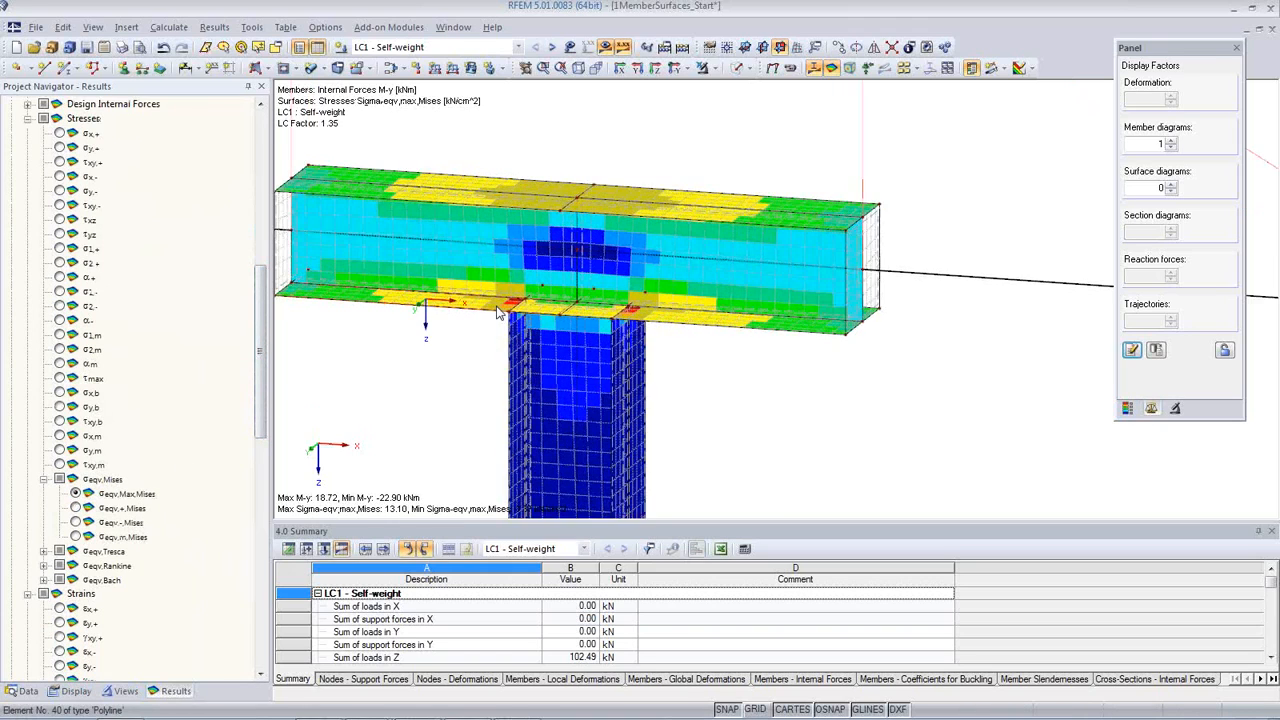
scroll(498, 313, up, 2)
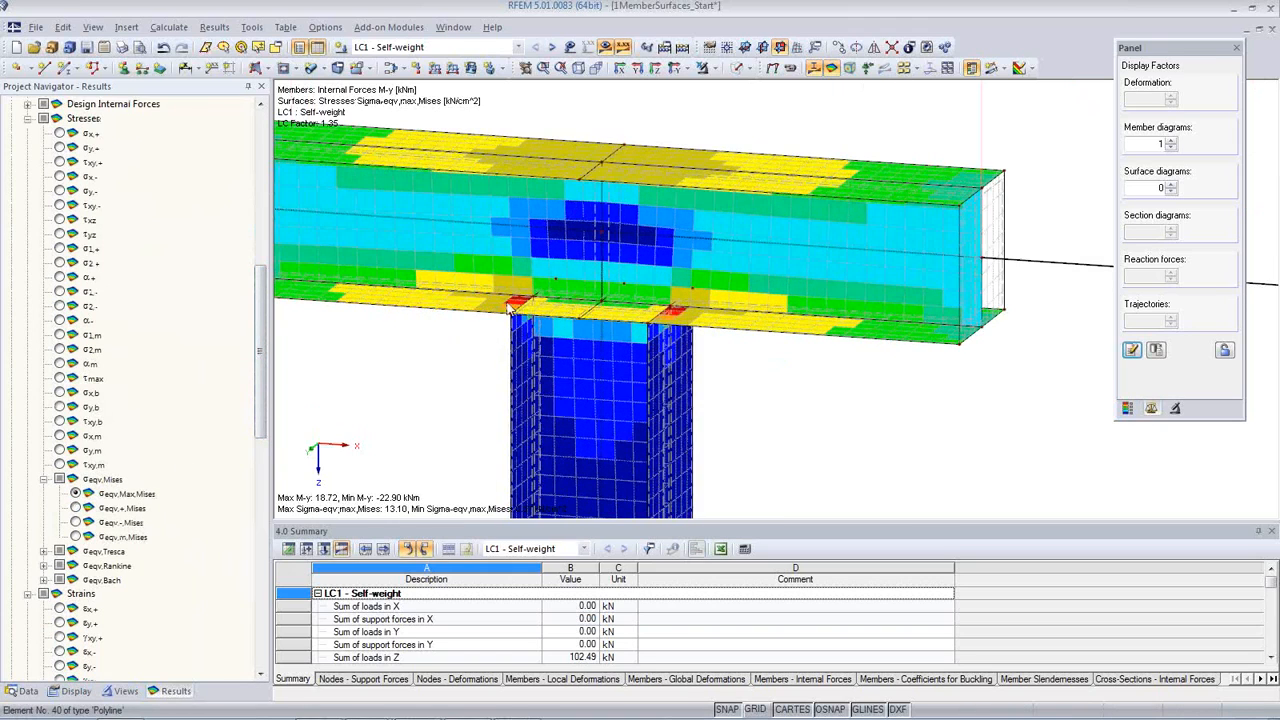
click(76, 691)
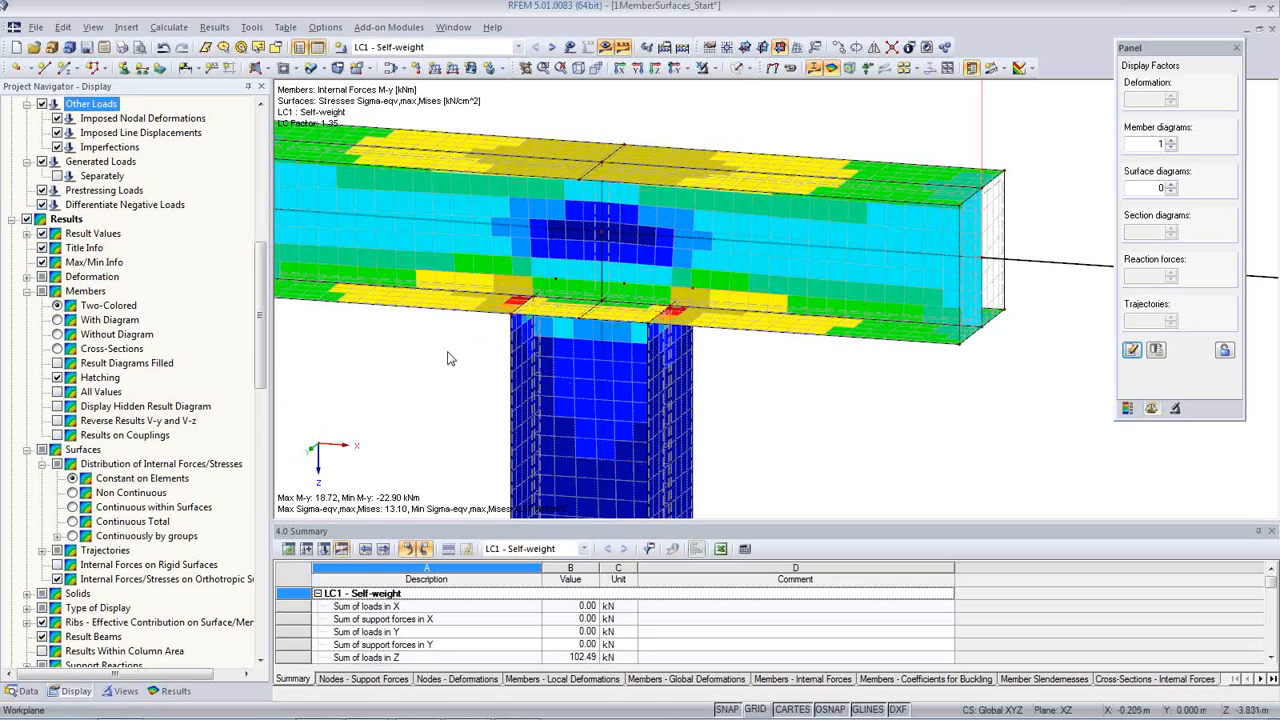
click(72, 508)
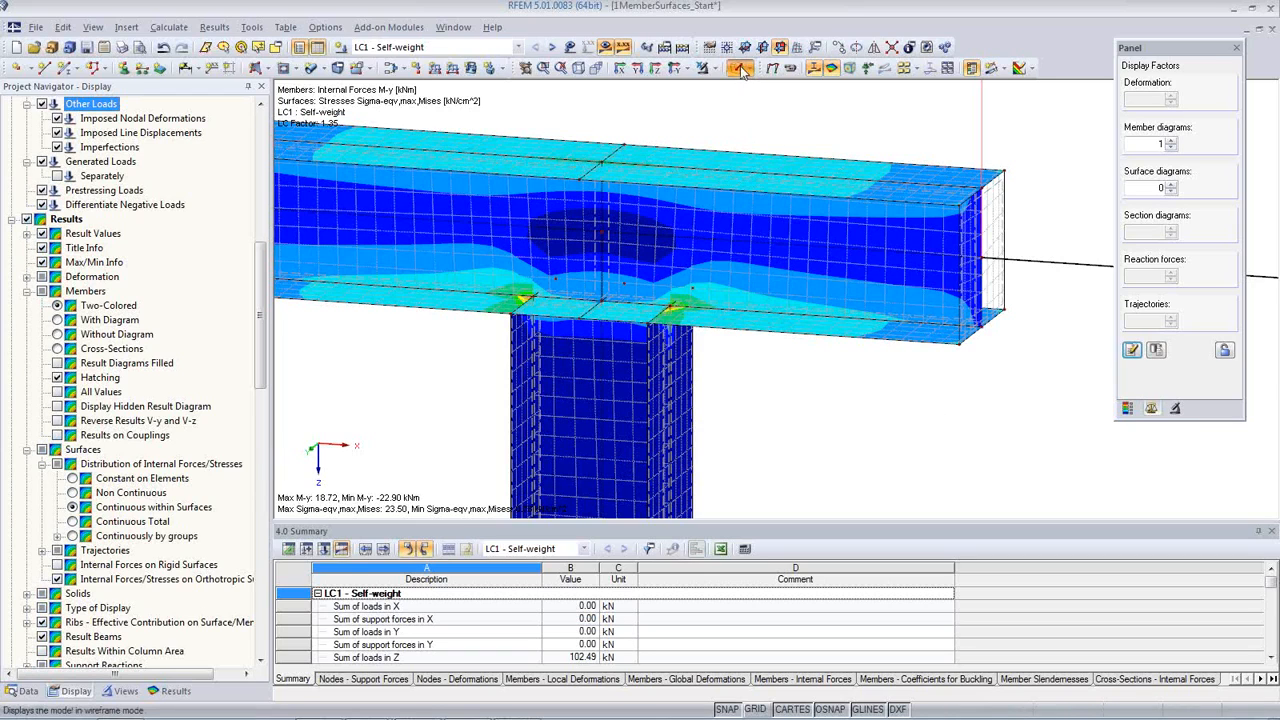
Step: Display the model in solid transparent mode and select the beam's upper flange surface on the +X side
click(736, 67)
click(736, 67)
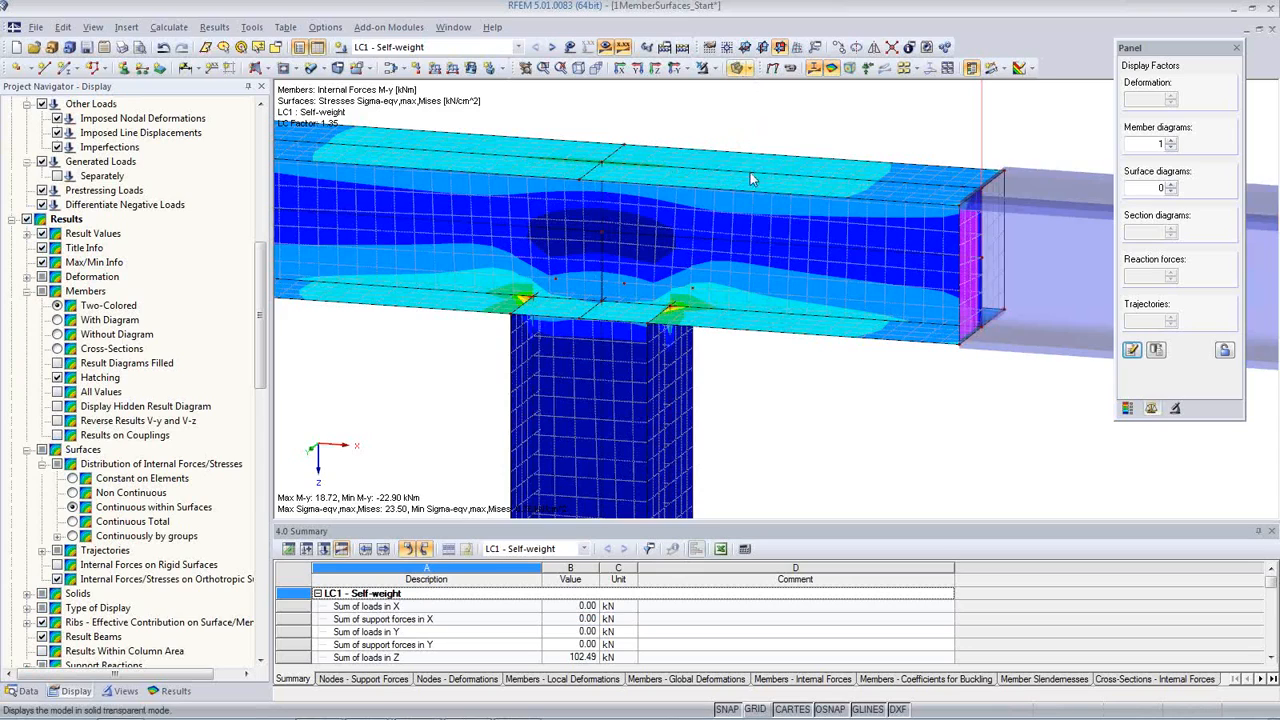
click(753, 168)
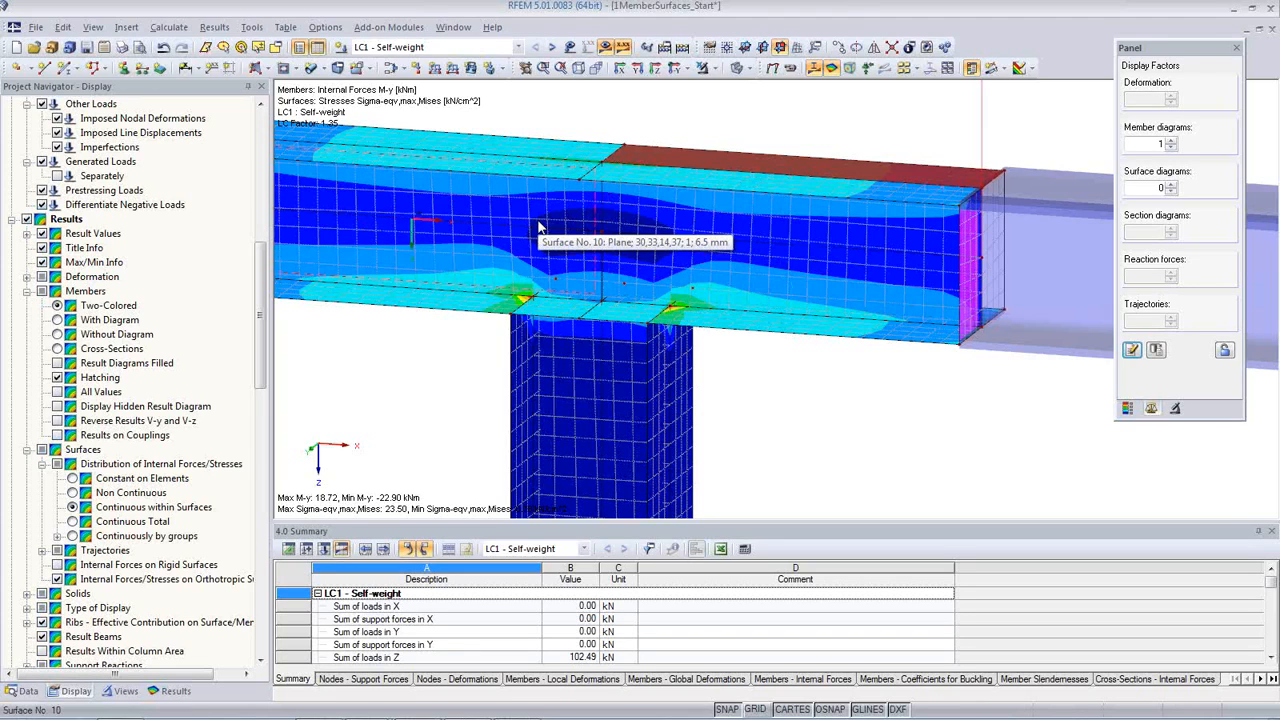
Step: Show the colour scale of the surface stresses σeqv,Max,Mises in the control panel and reposition the panel beside the model
scroll(510, 240, up, 2)
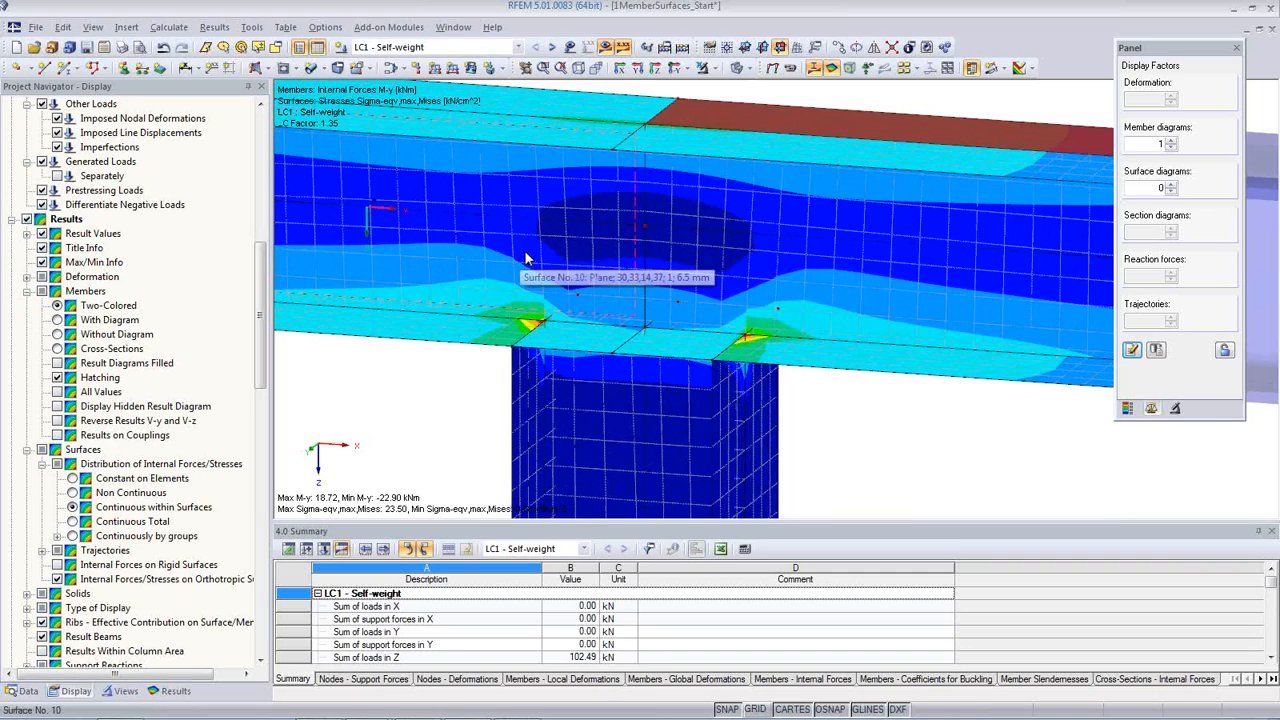
scroll(527, 257, down, 3)
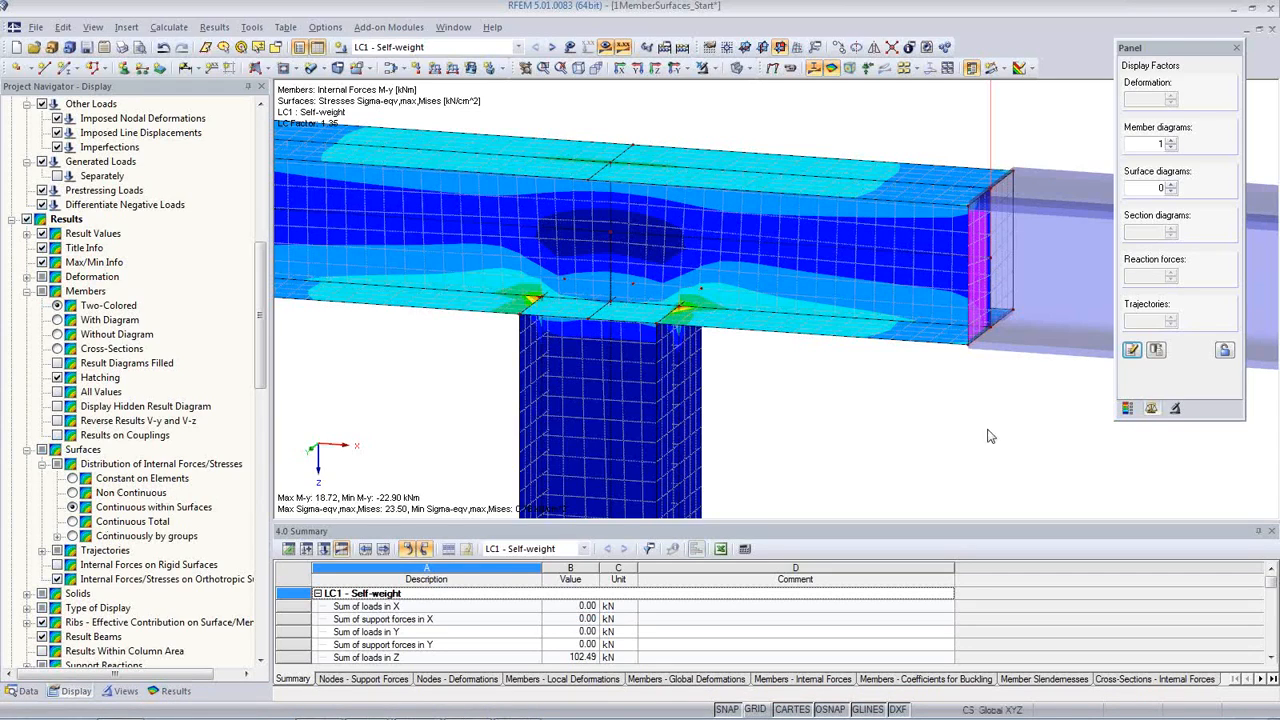
click(1127, 408)
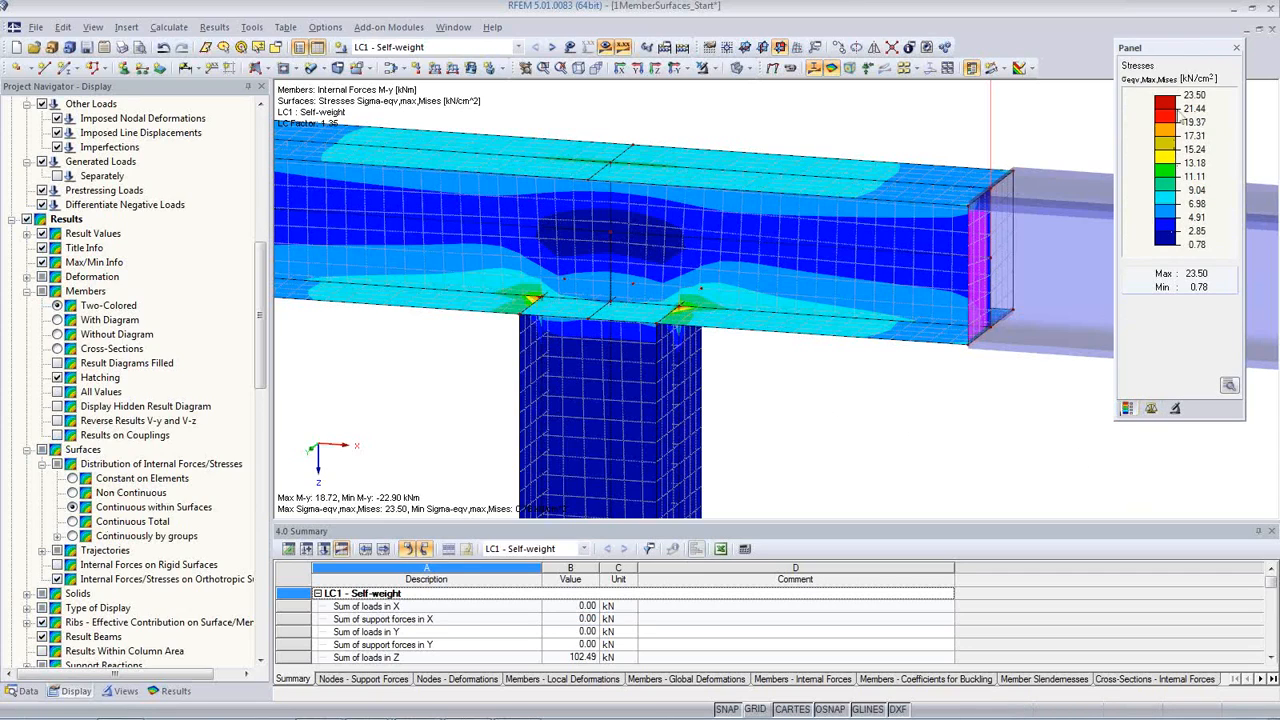
drag(1181, 51, 1157, 48)
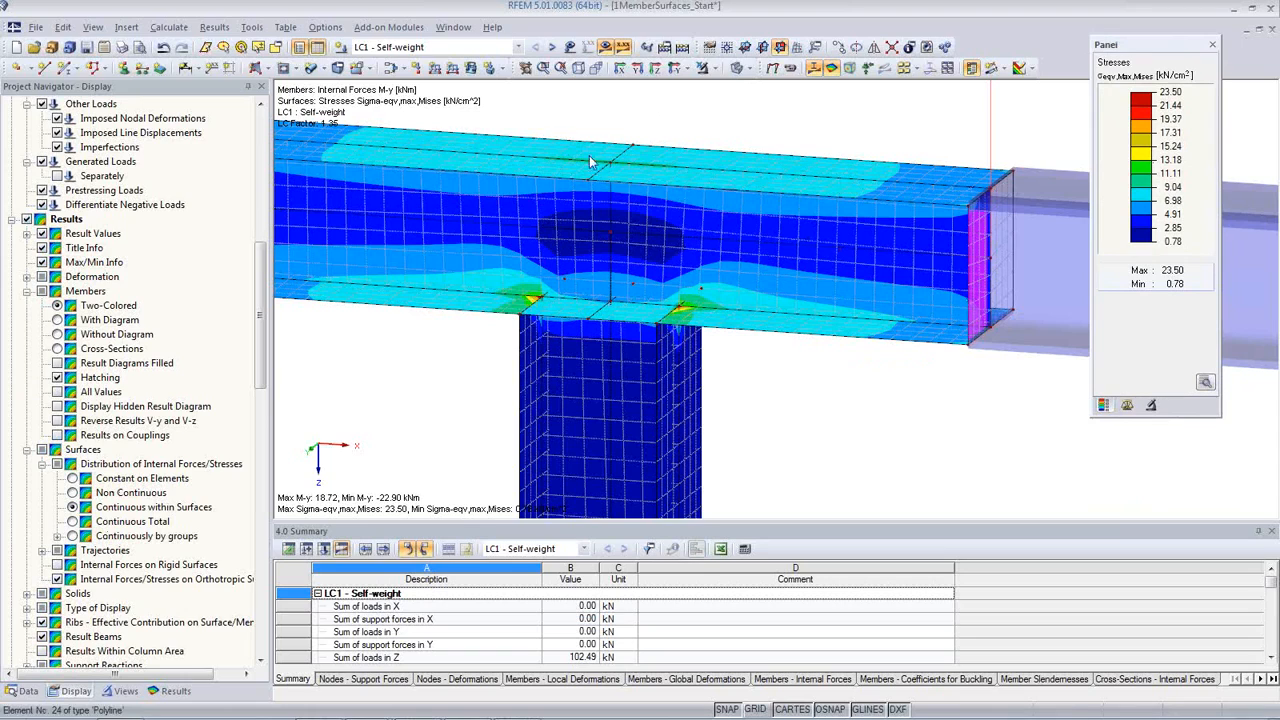
Step: Switch the displayed results to RC1 - ULS (STR/GEO) and inspect the von Mises stress peaks where the column meets the beam's lower flange
click(518, 47)
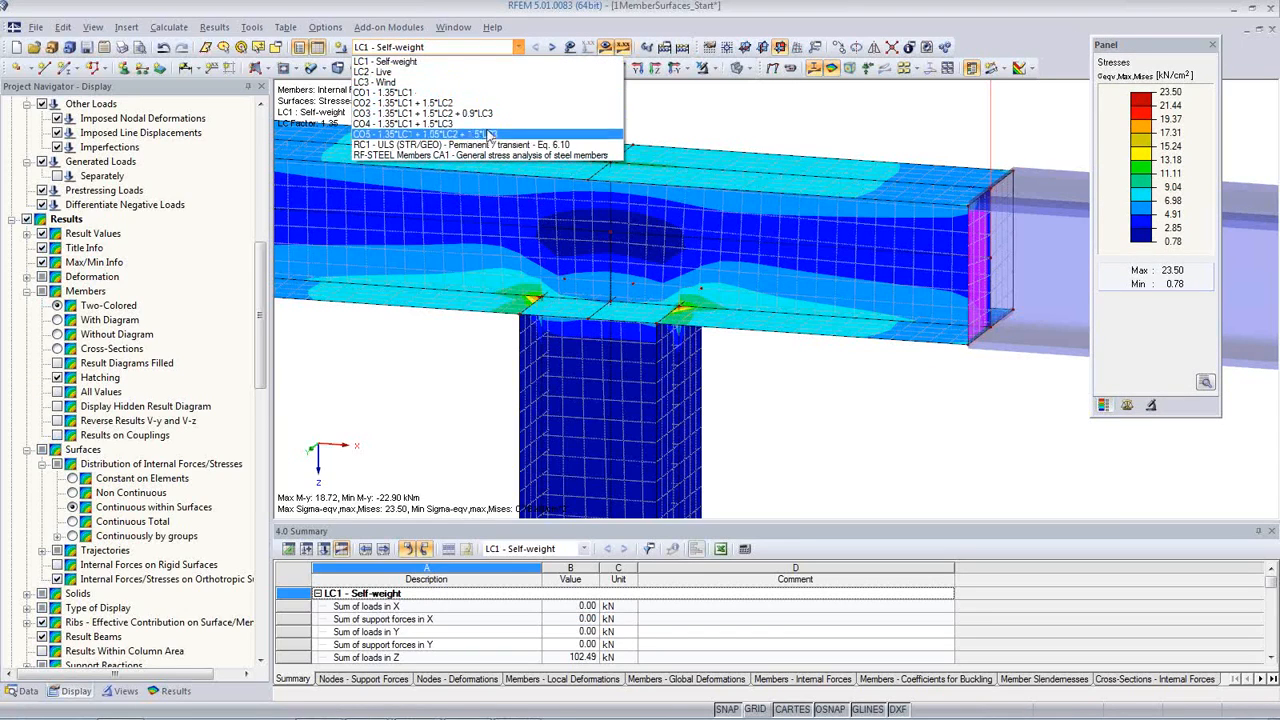
click(443, 147)
click(612, 402)
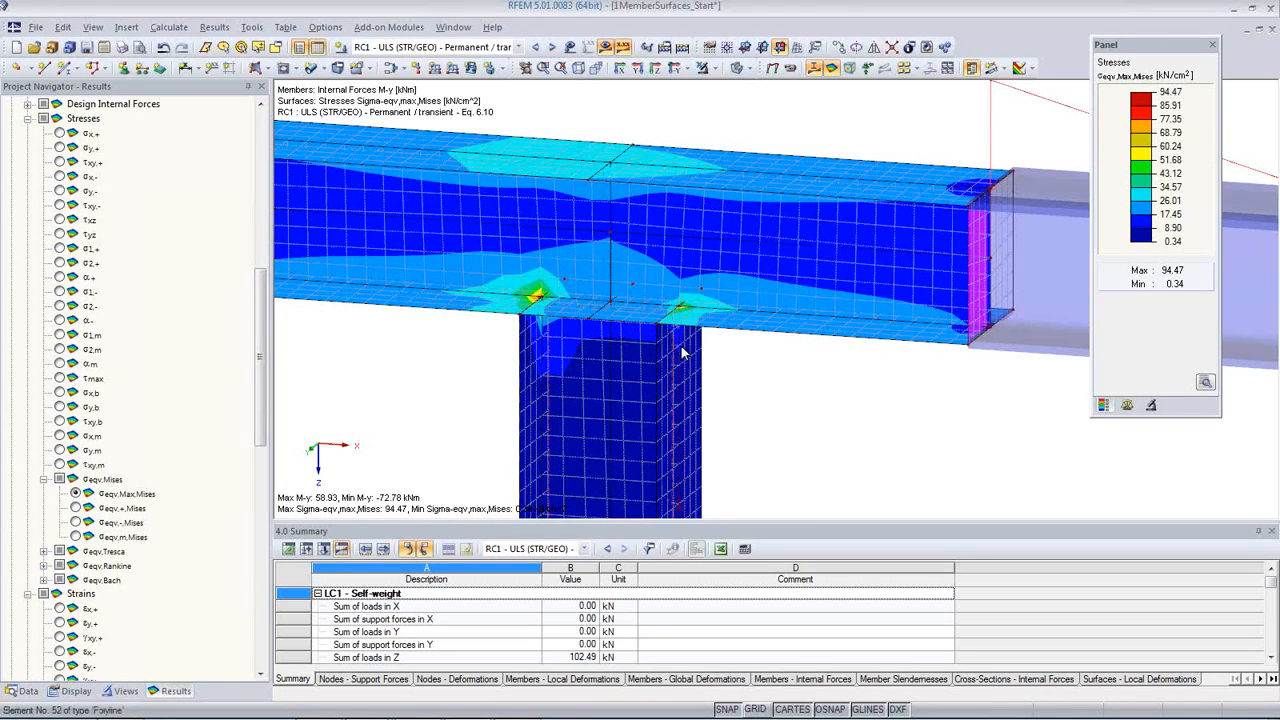
scroll(538, 295, up, 1)
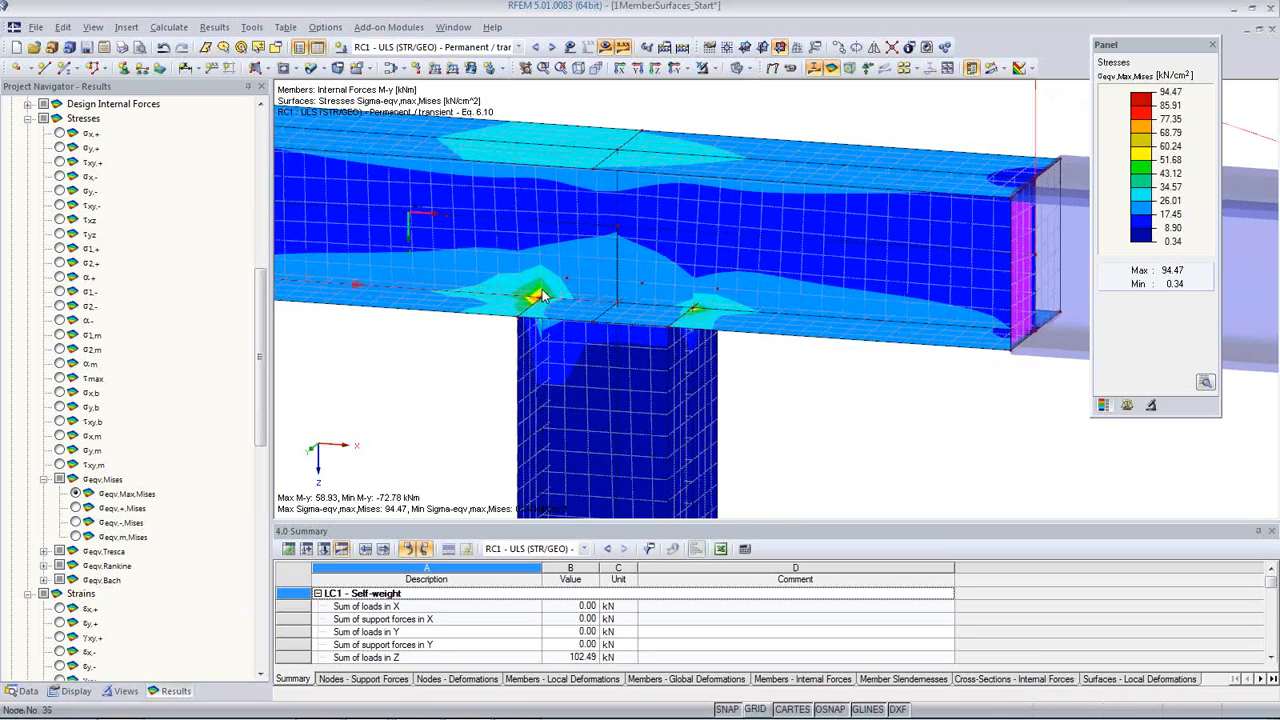
scroll(538, 295, up, 2)
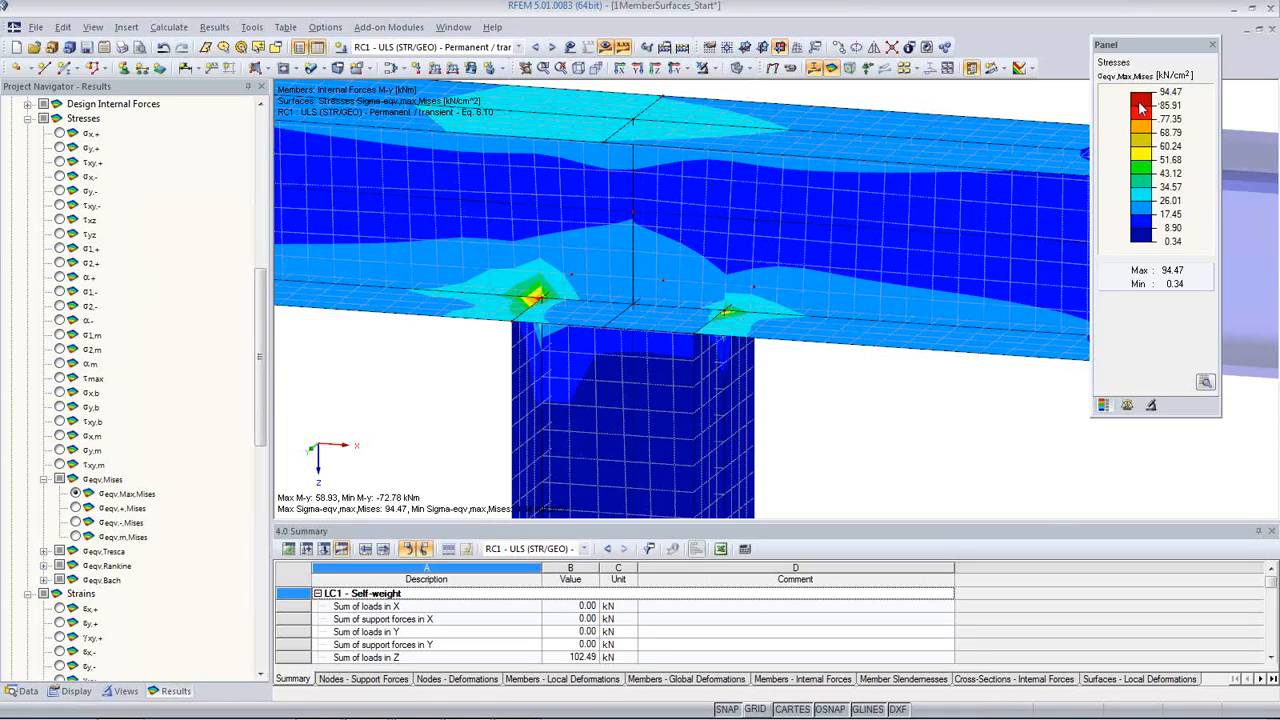
Step: View the surface stresses σx,+, σy,+ and the membrane principal stress σ1,m on the connection
scroll(38, 333, up, 5)
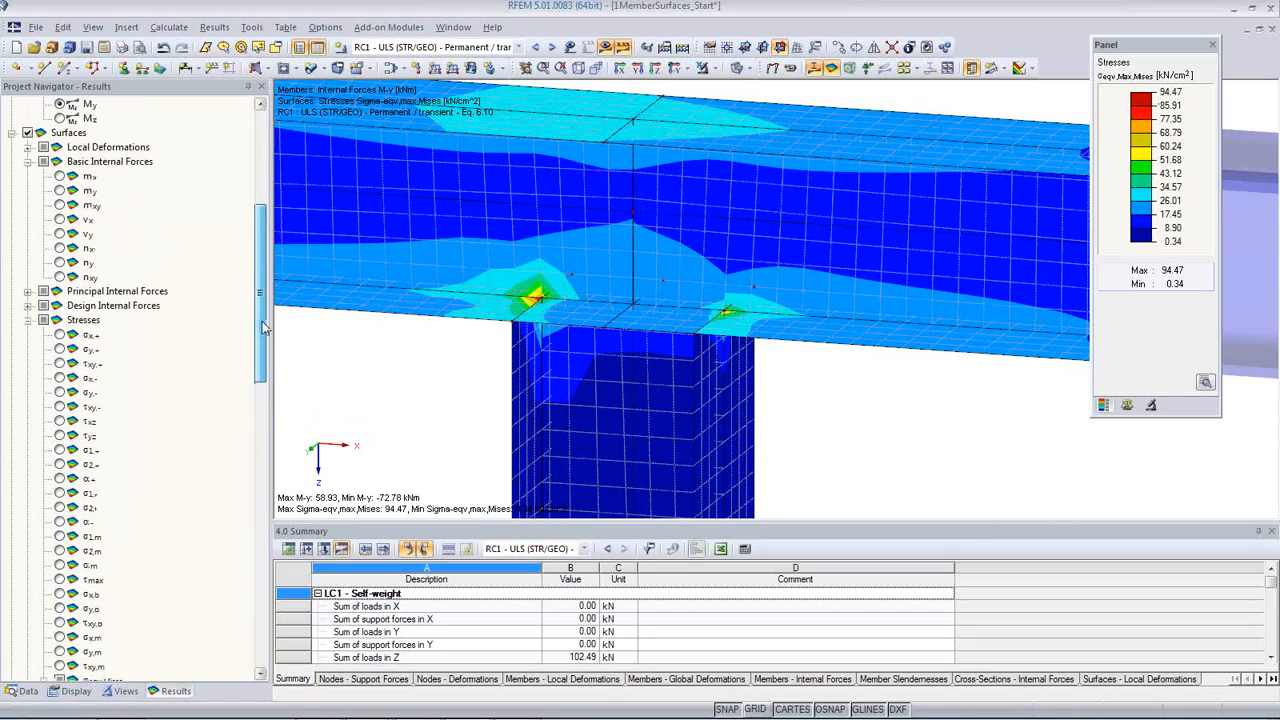
click(59, 335)
click(60, 349)
scroll(80, 363, down, 3)
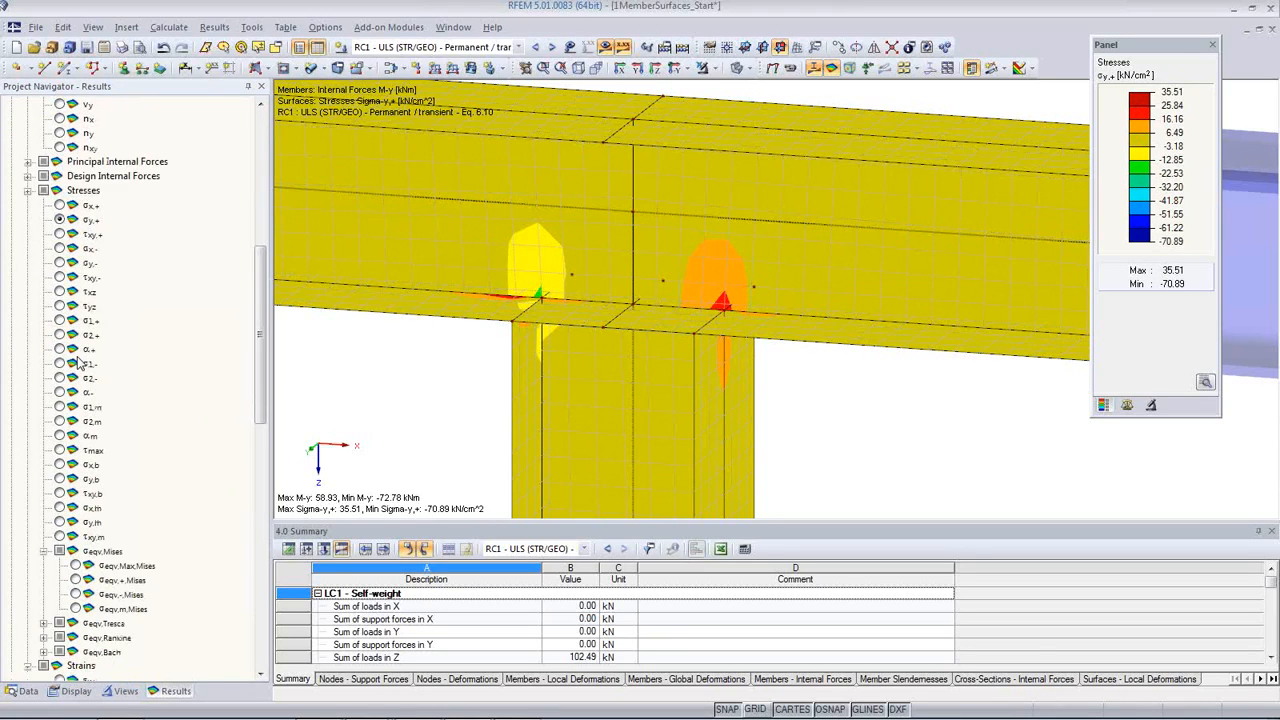
click(59, 407)
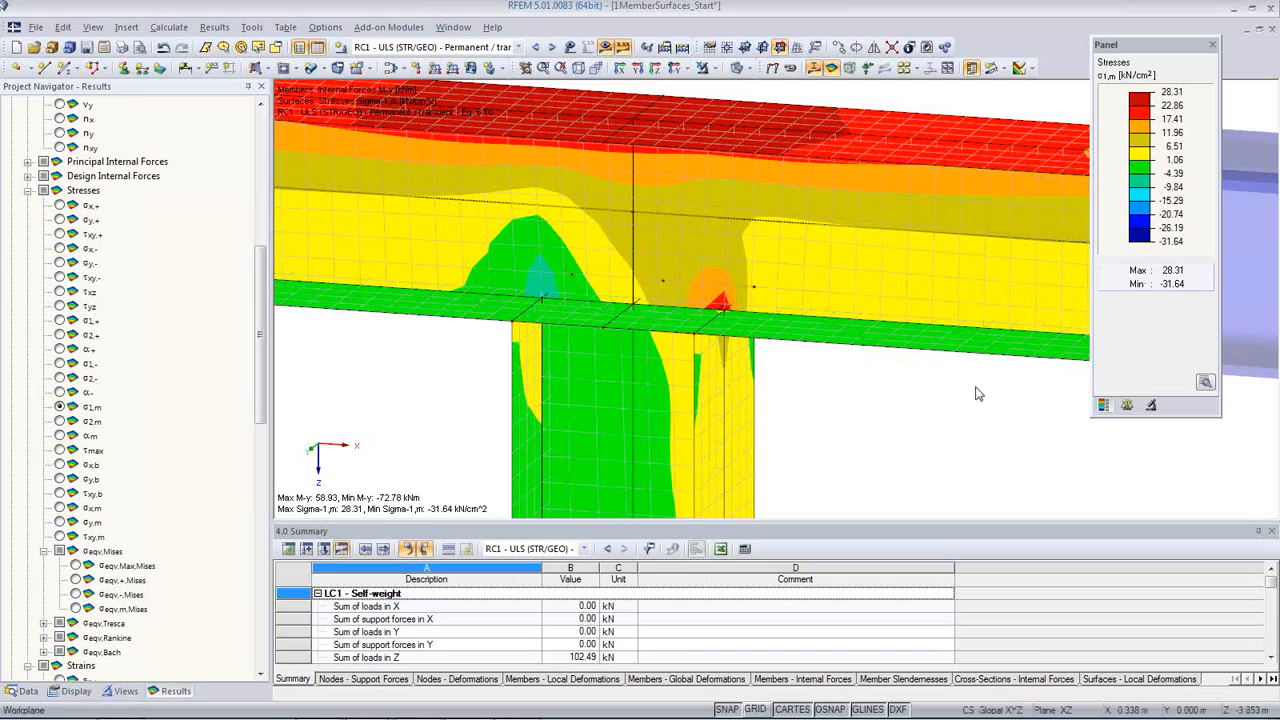
scroll(814, 391, down, 1)
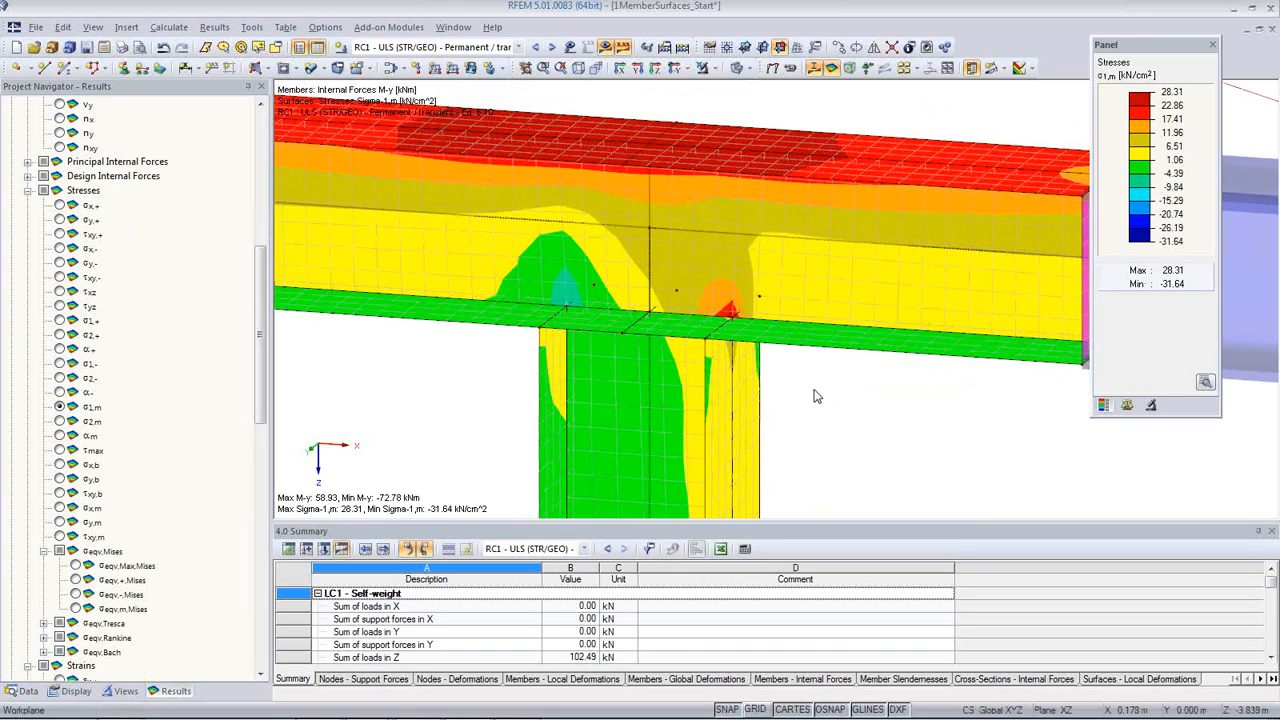
scroll(627, 380, down, 3)
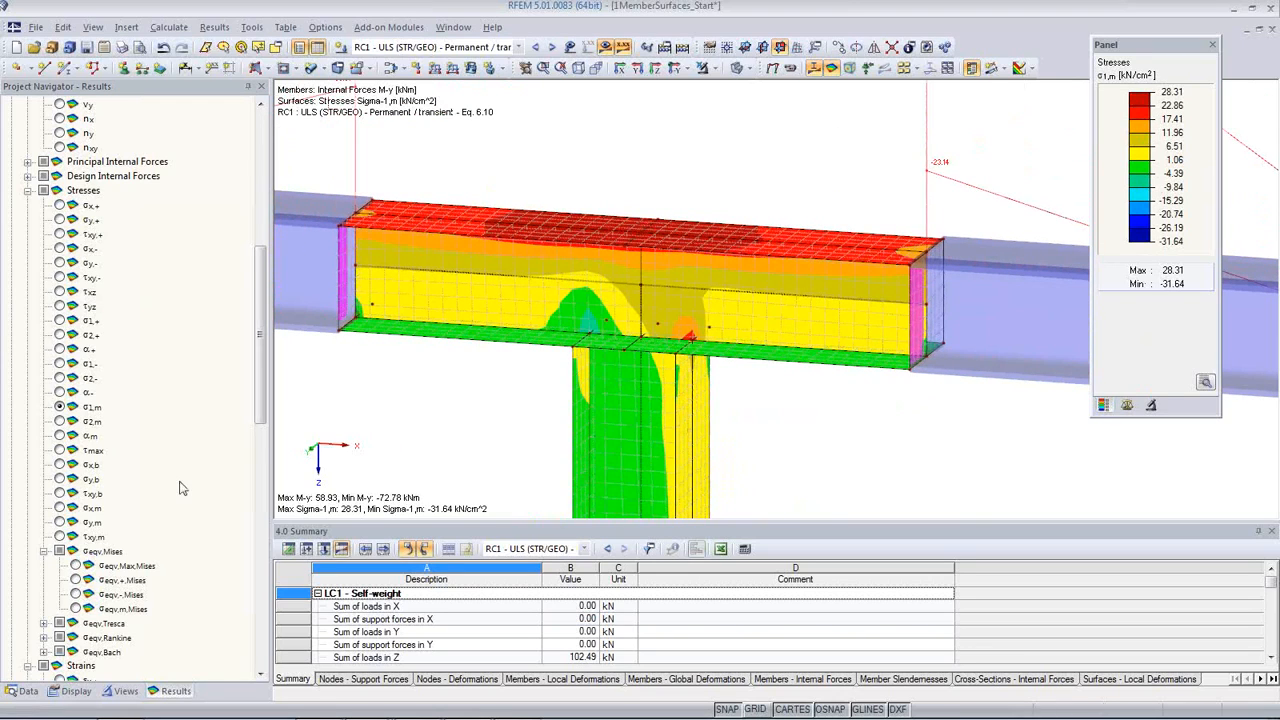
Step: Return the surface results to σeqv,Max,Mises and examine the local stress concentrations at the column corners
scroll(160, 497, down, 2)
click(75, 480)
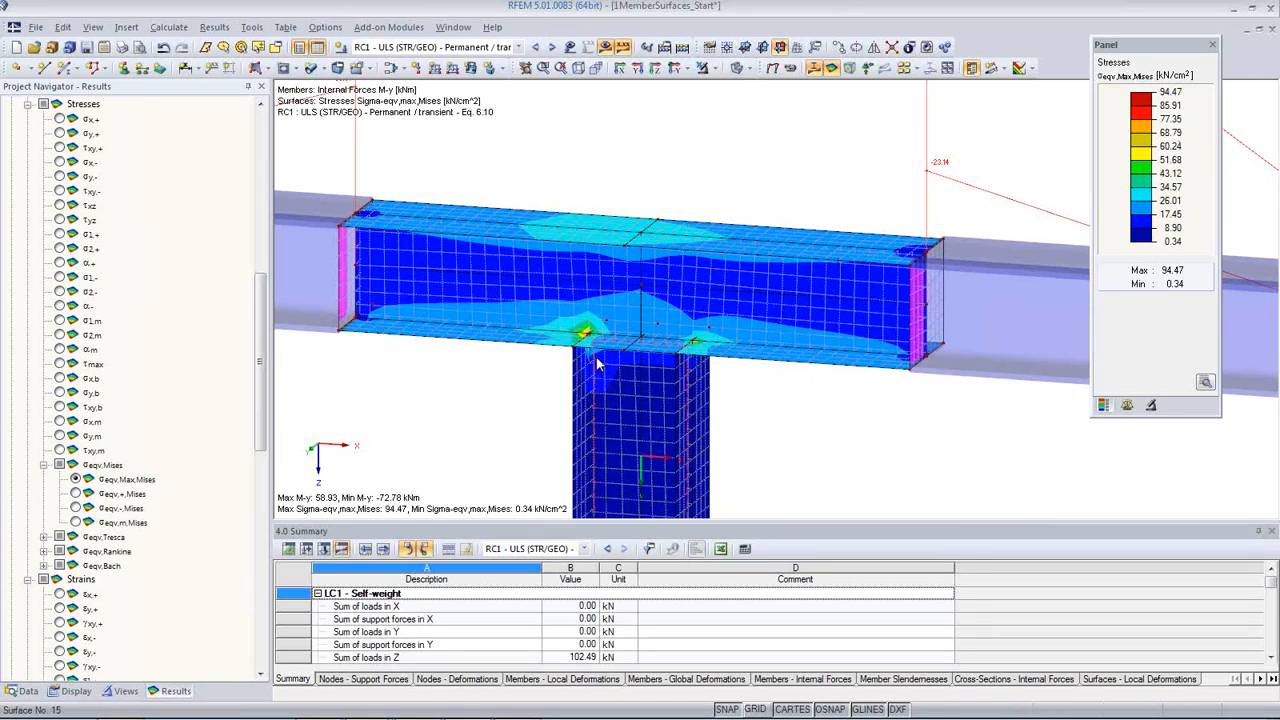
scroll(586, 334, up, 4)
scroll(586, 334, up, 2)
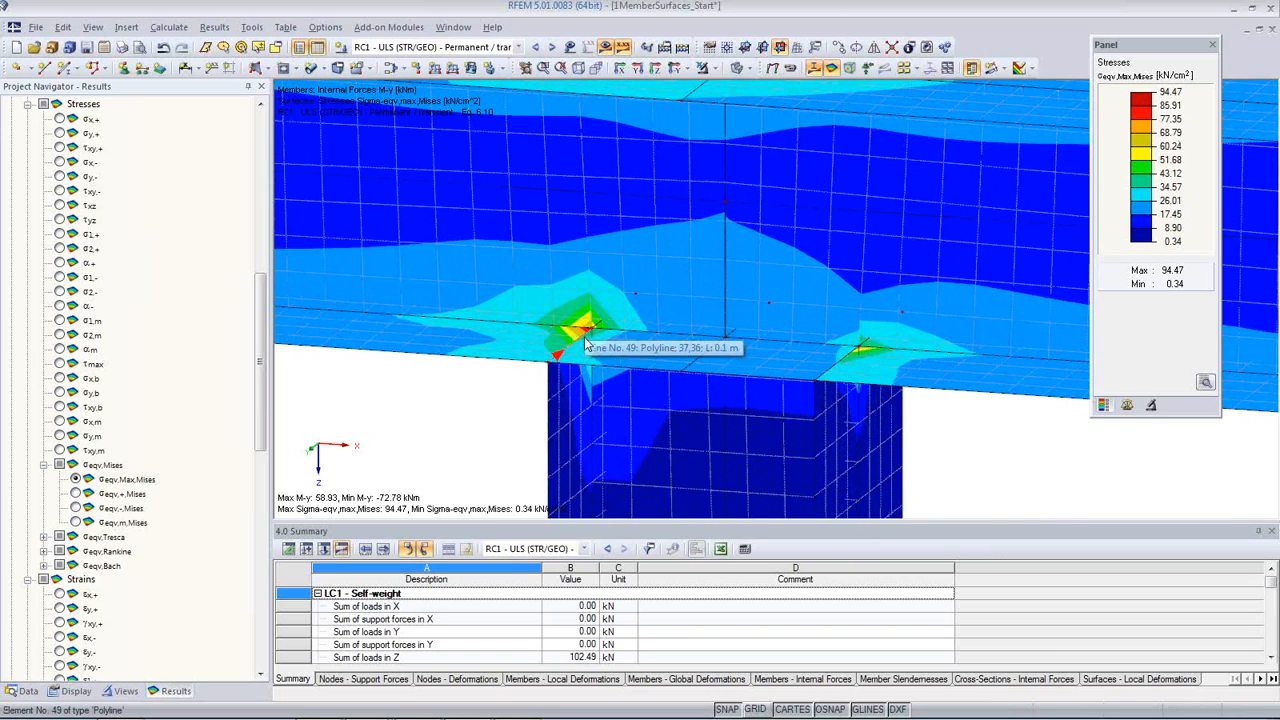
scroll(588, 340, up, 4)
scroll(636, 344, down, 3)
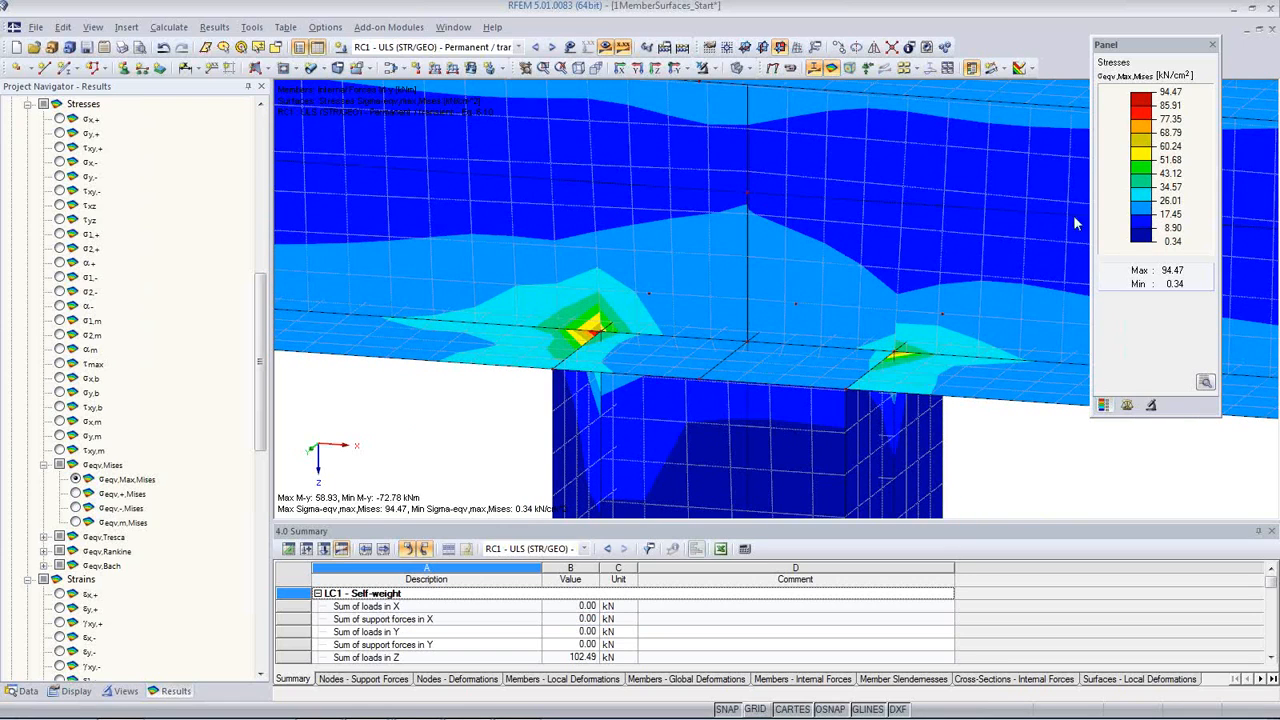
scroll(763, 313, down, 3)
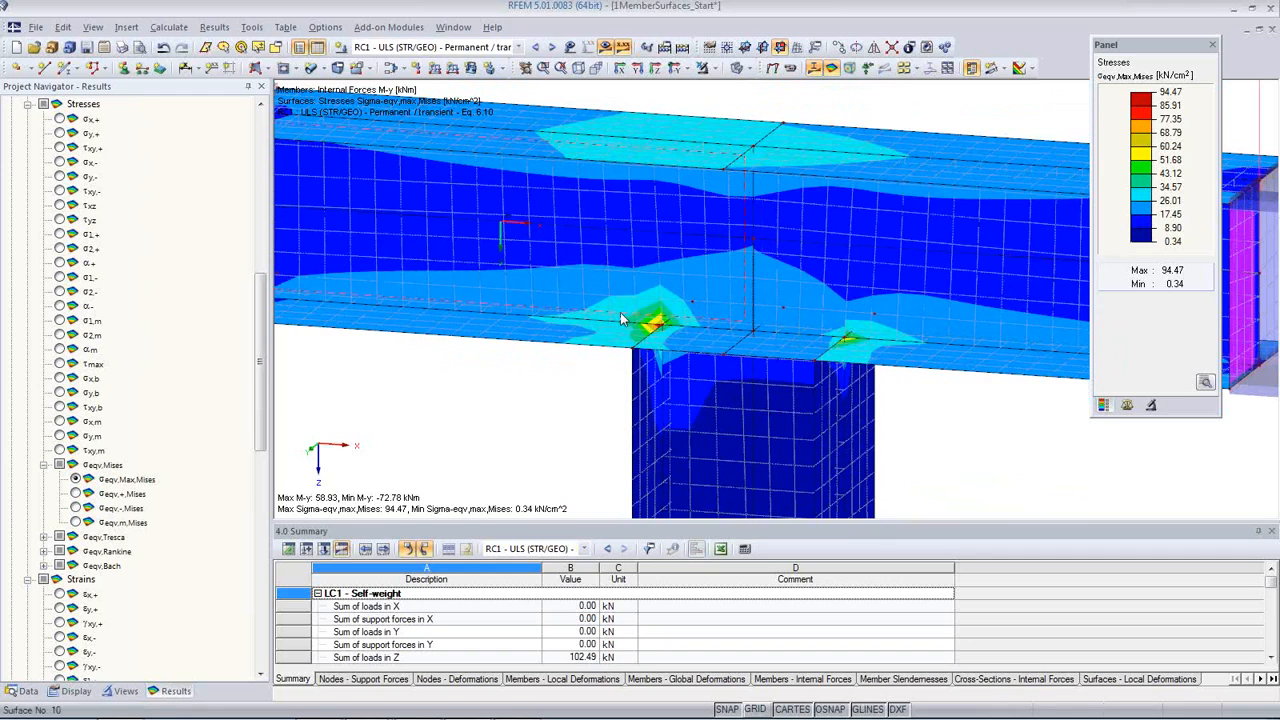
Step: Display the result values on the surfaces and turn off the extreme values setting, using the grid and user-defined points
click(909, 68)
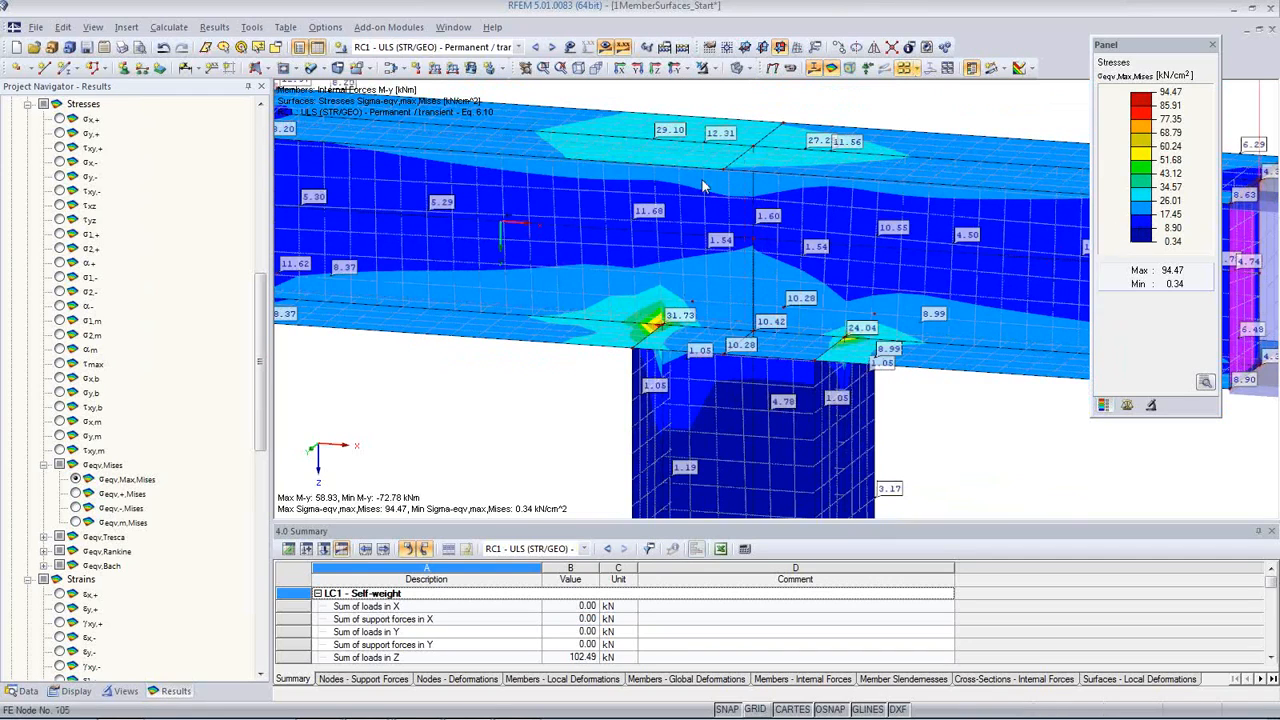
scroll(850, 257, down, 2)
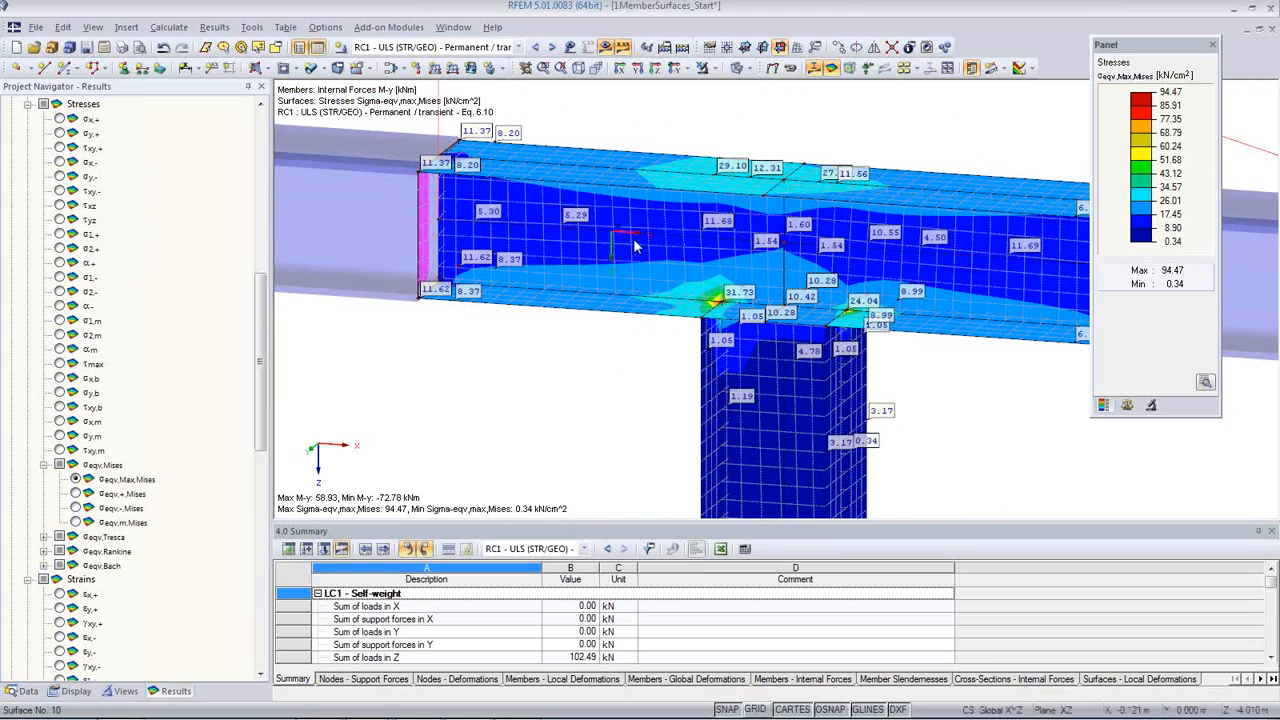
scroll(634, 243, up, 1)
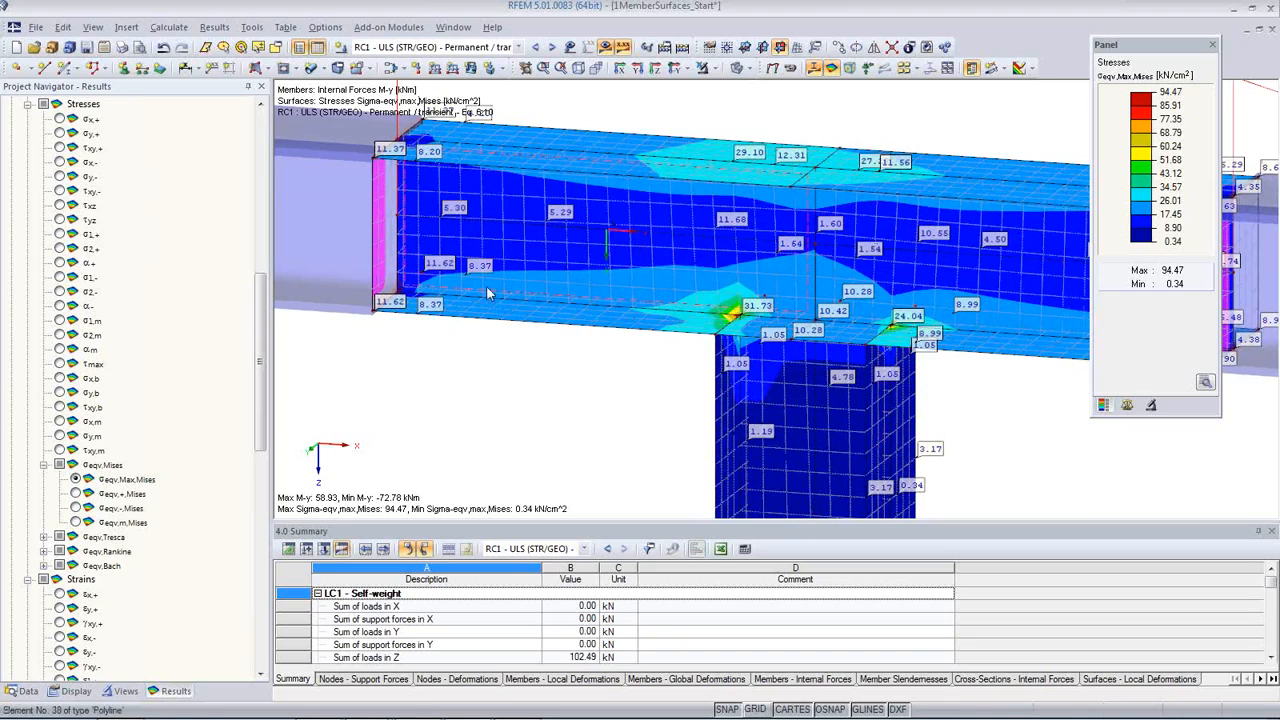
drag(265, 430, 260, 677)
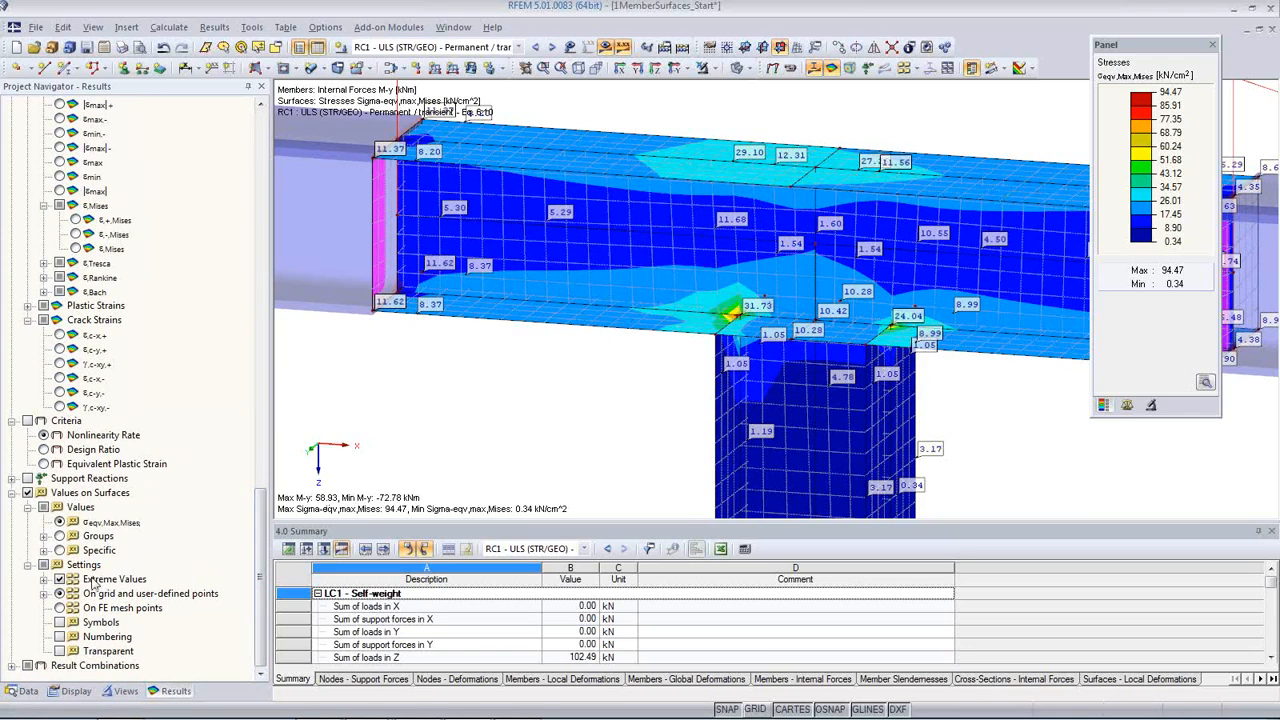
click(59, 581)
click(60, 593)
Step: Expand the extreme value options, set the surface values to appear on FE mesh points, and examine them on the beam web
click(44, 580)
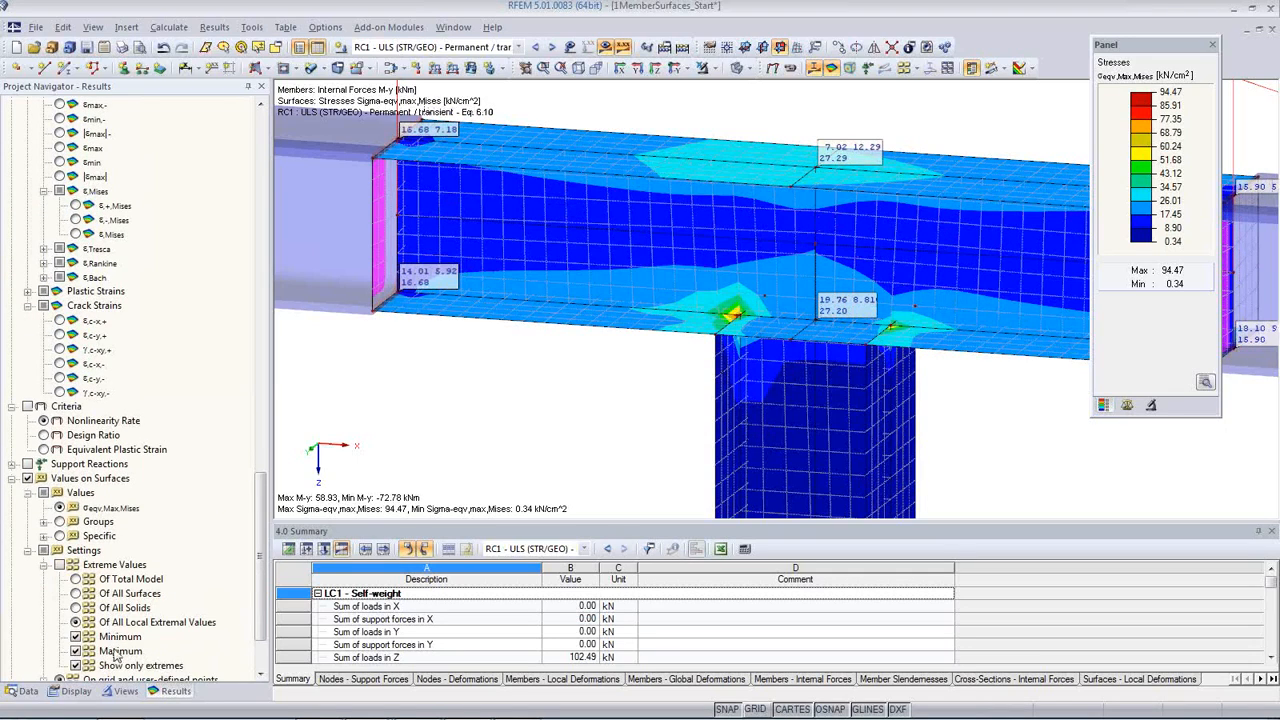
scroll(118, 645, down, 1)
scroll(128, 624, down, 1)
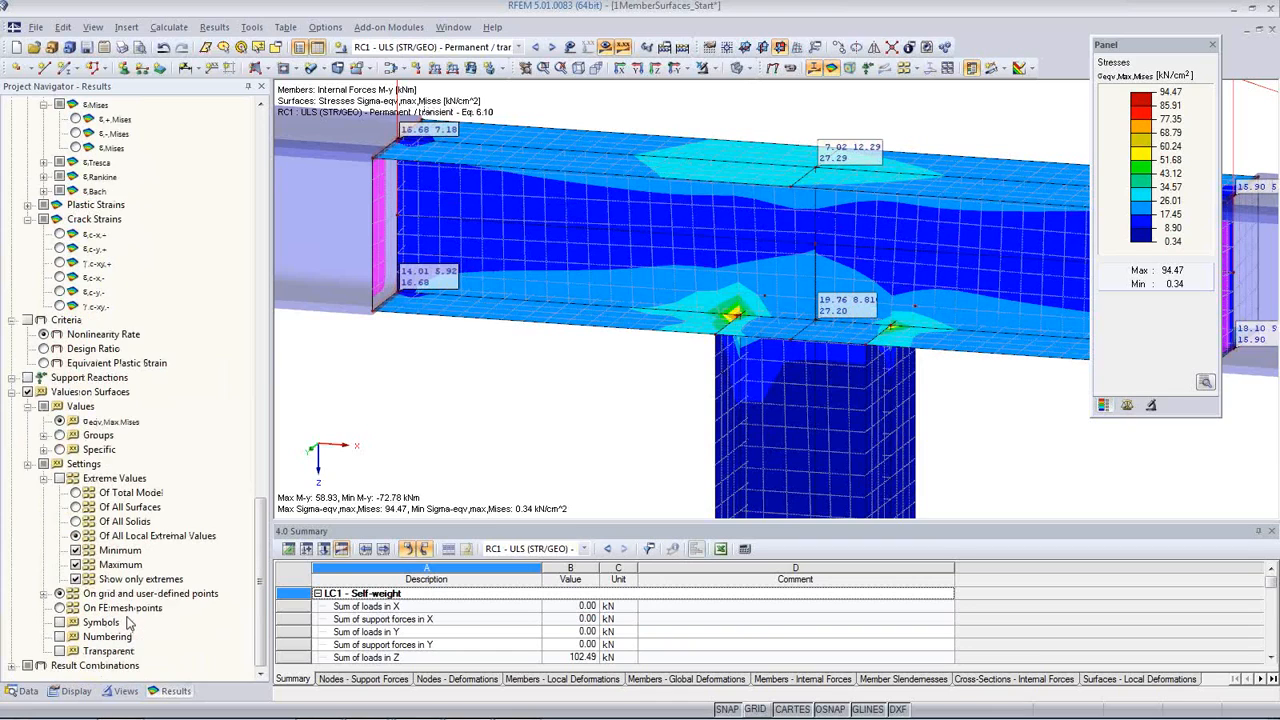
click(60, 608)
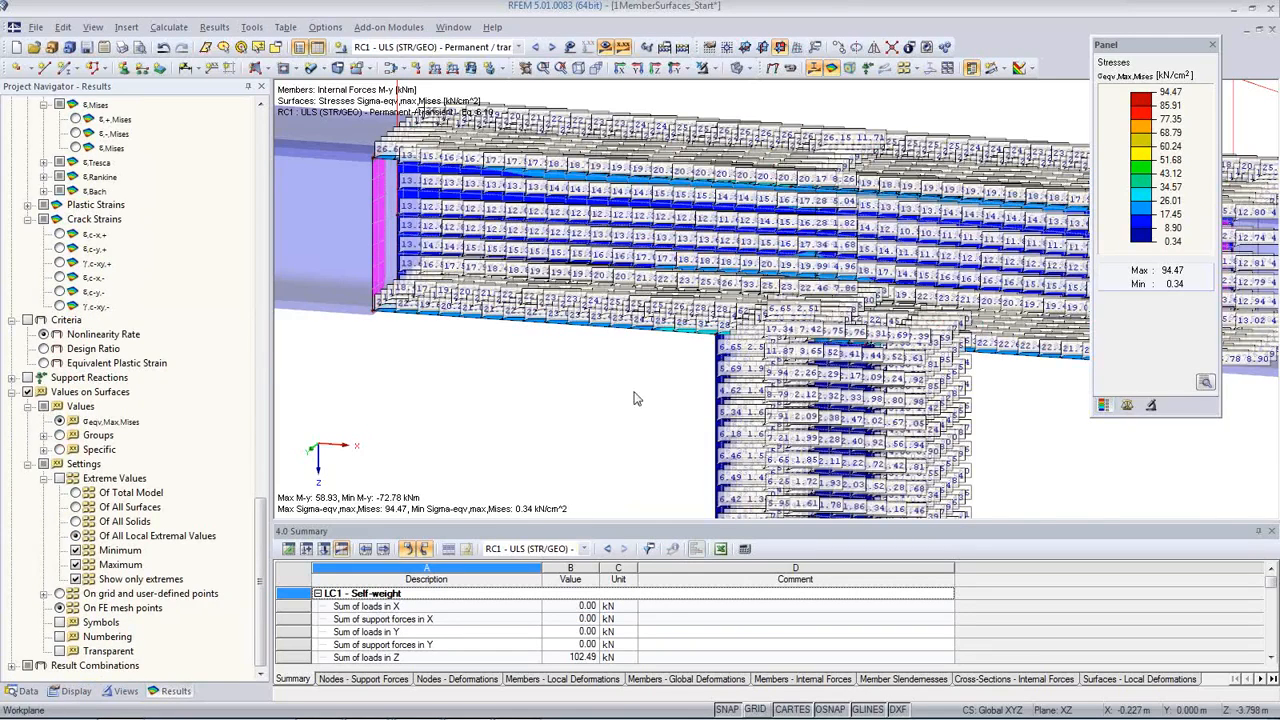
scroll(754, 288, up, 5)
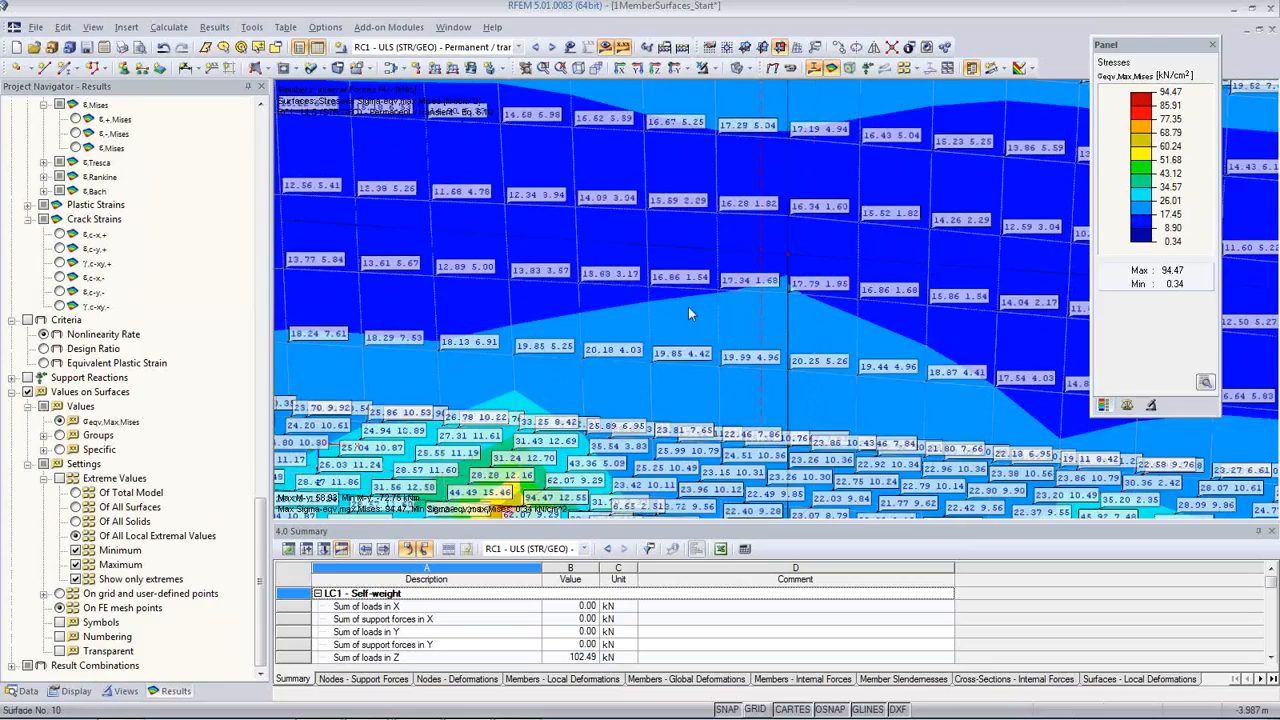
scroll(688, 303, down, 1)
scroll(691, 297, down, 4)
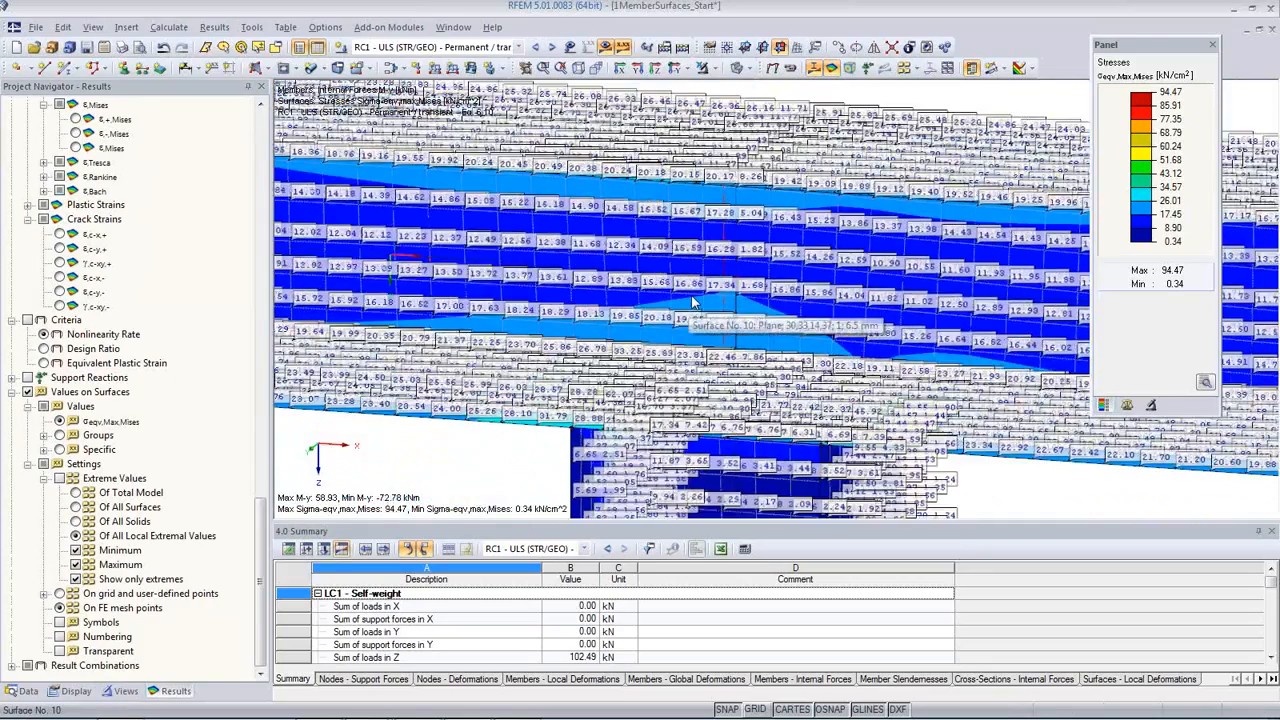
Step: Re-enable the extreme values setting, check the values across the connection, and hide the surface result values
click(59, 478)
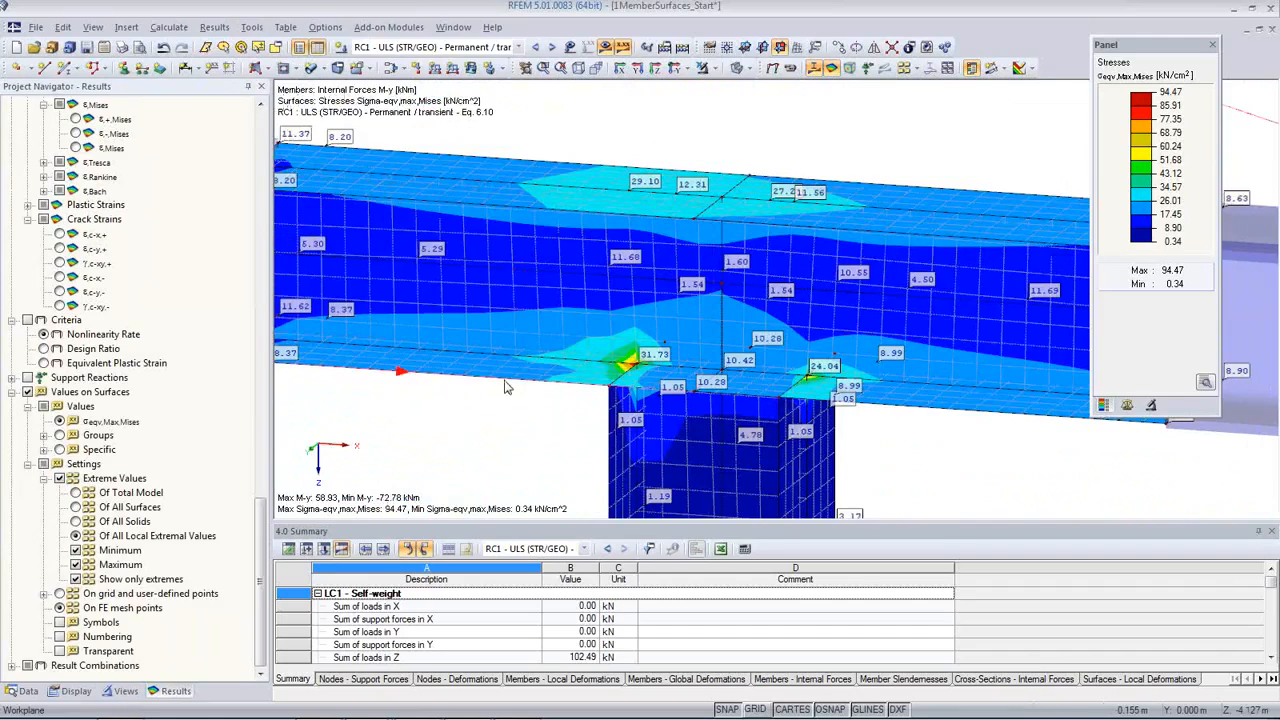
scroll(836, 211, down, 3)
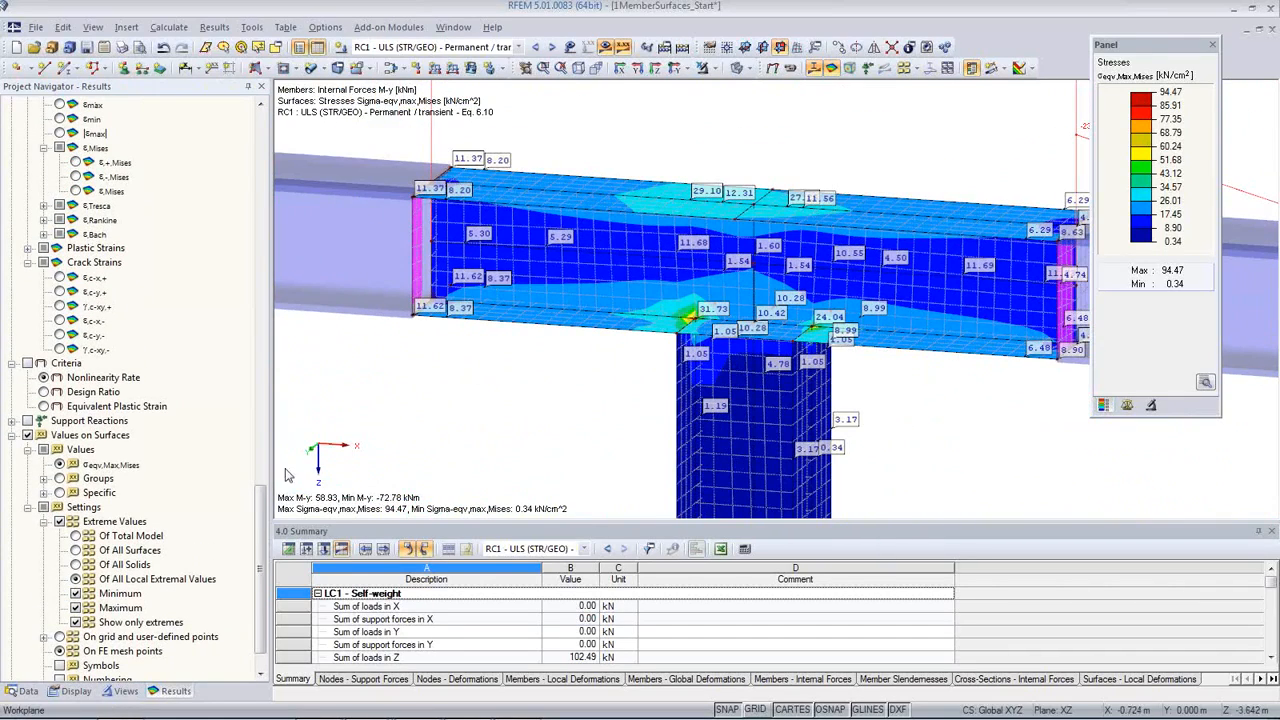
scroll(261, 563, down, 1)
mouse_move(262, 563)
mouse_down()
mouse_move(262, 593)
mouse_move(277, 392)
mouse_move(272, 572)
mouse_up()
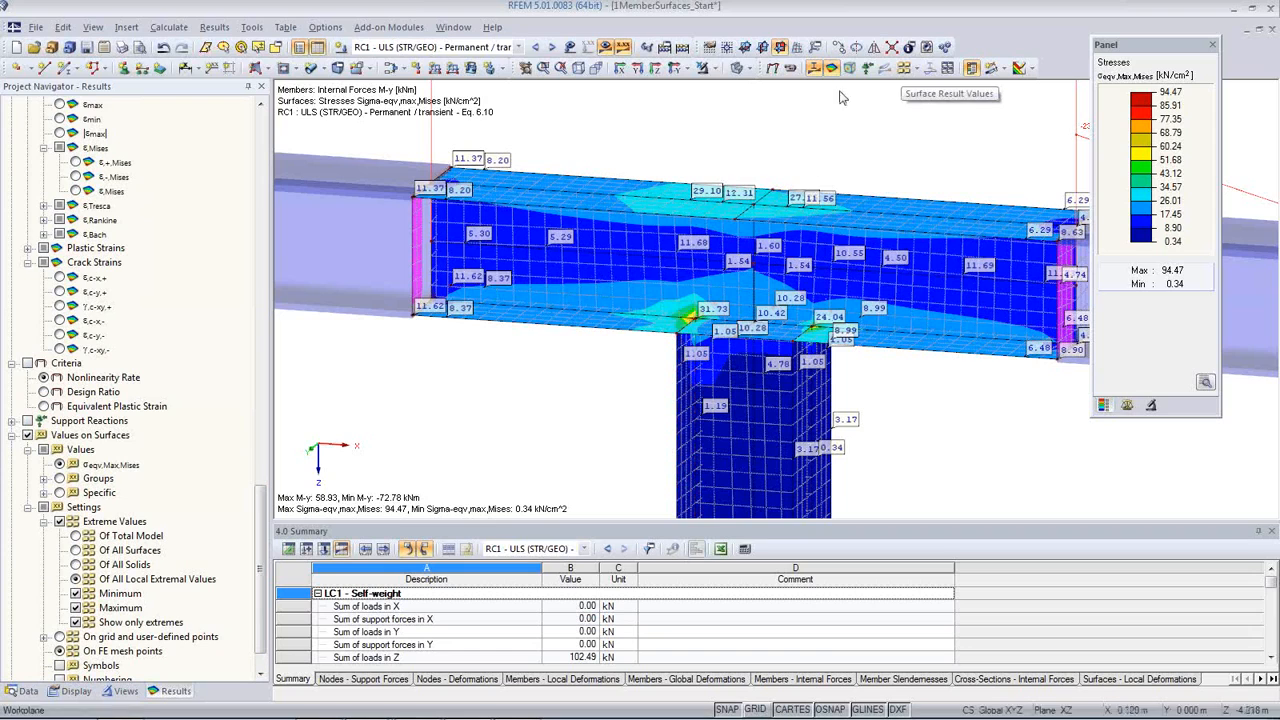
click(903, 68)
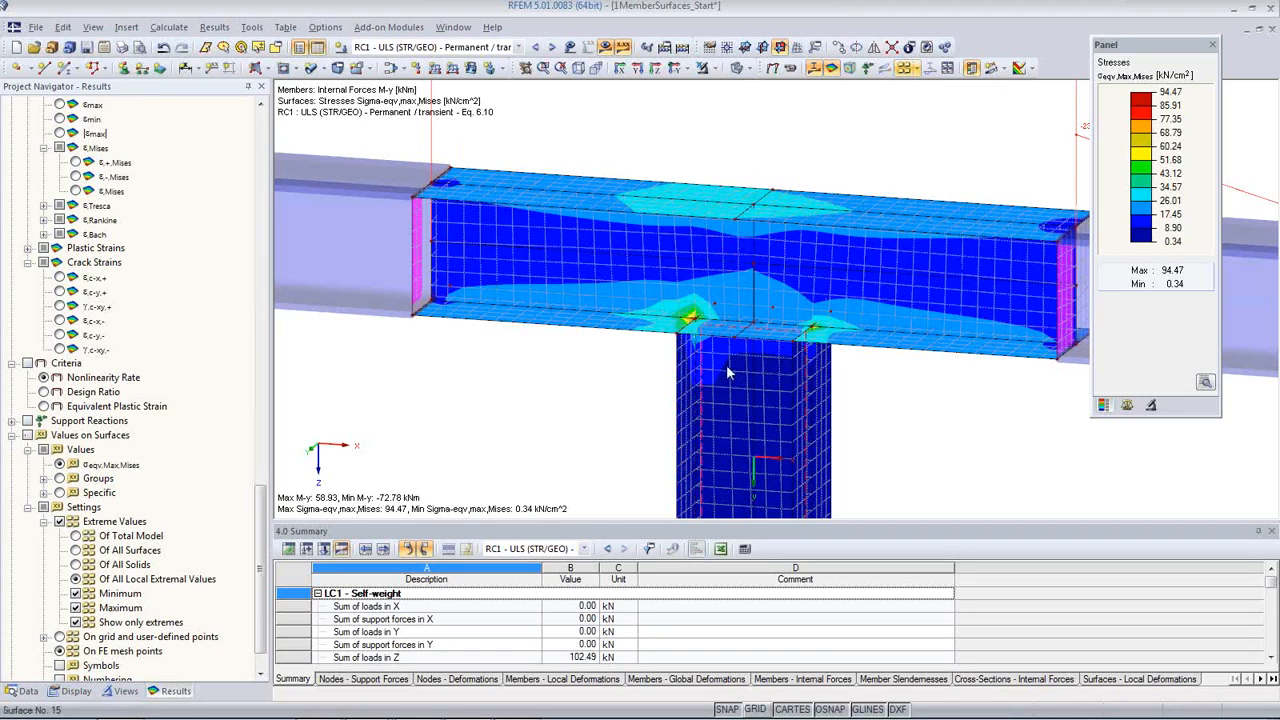
Step: Select all surfaces of the beam-column connection and open their shared properties, checking the available materials
middle_drag(770, 405, 688, 364)
scroll(688, 364, down, 3)
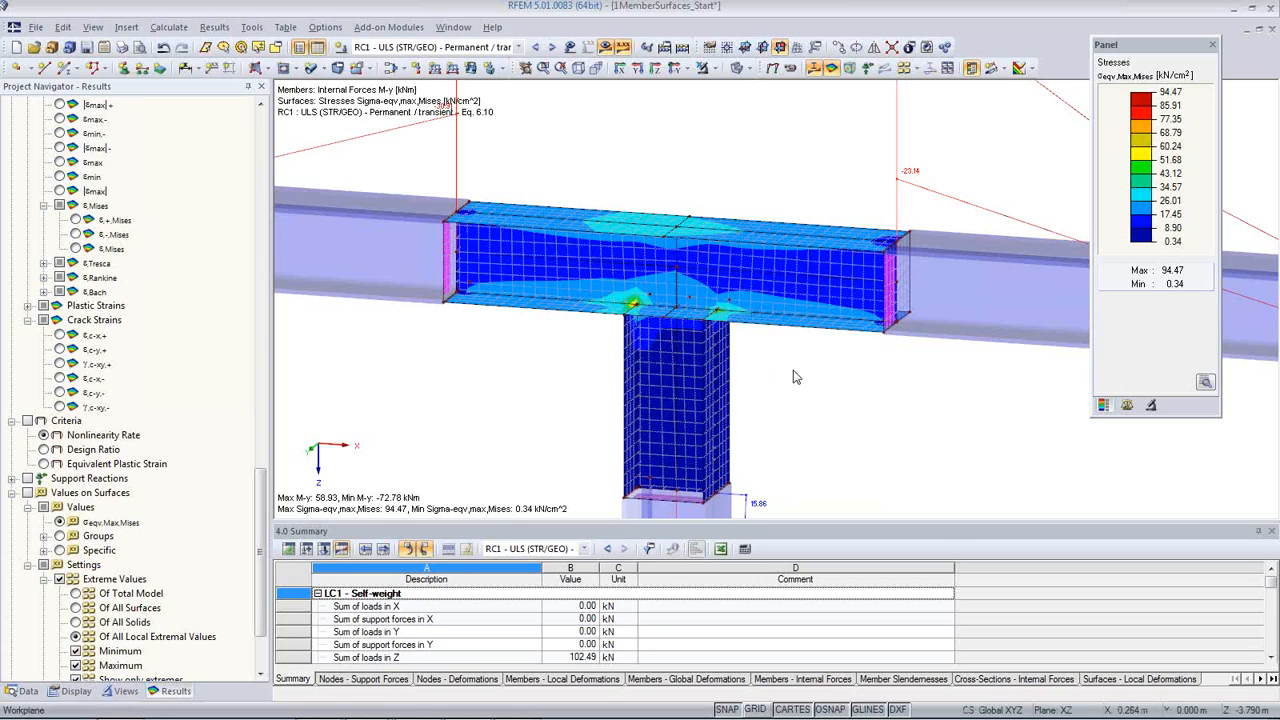
drag(794, 372, 589, 194)
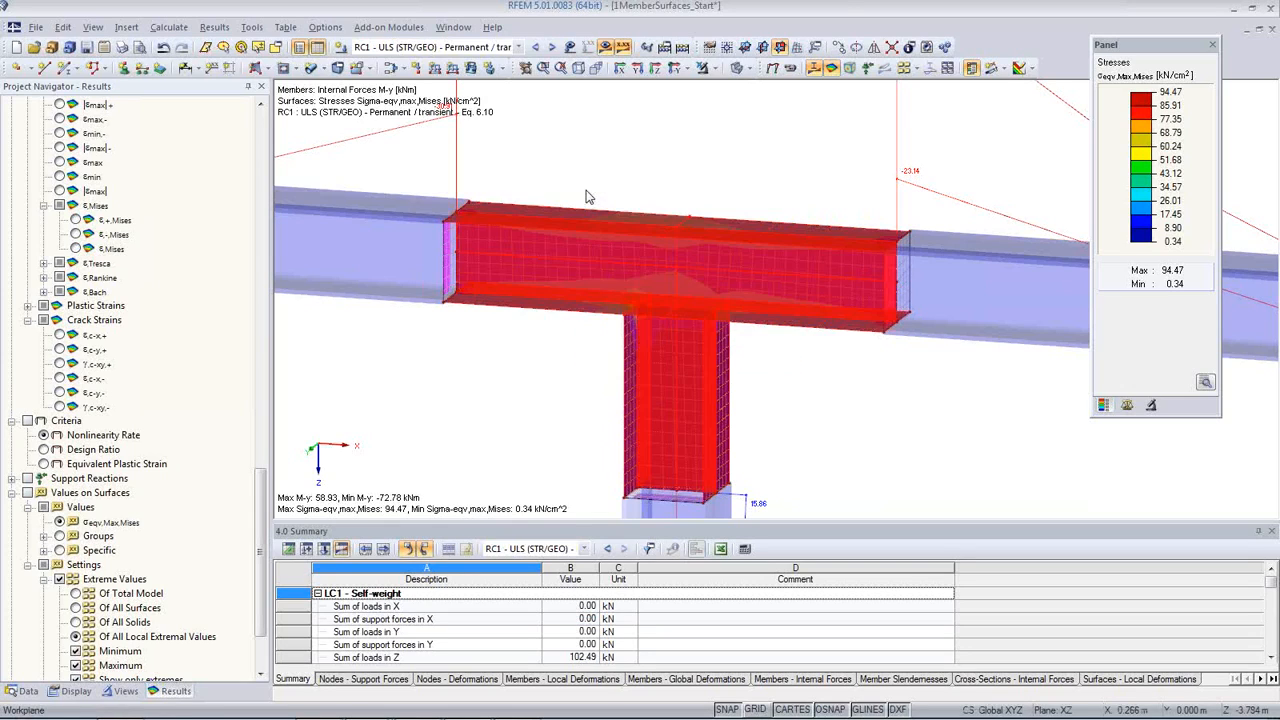
double_click(585, 257)
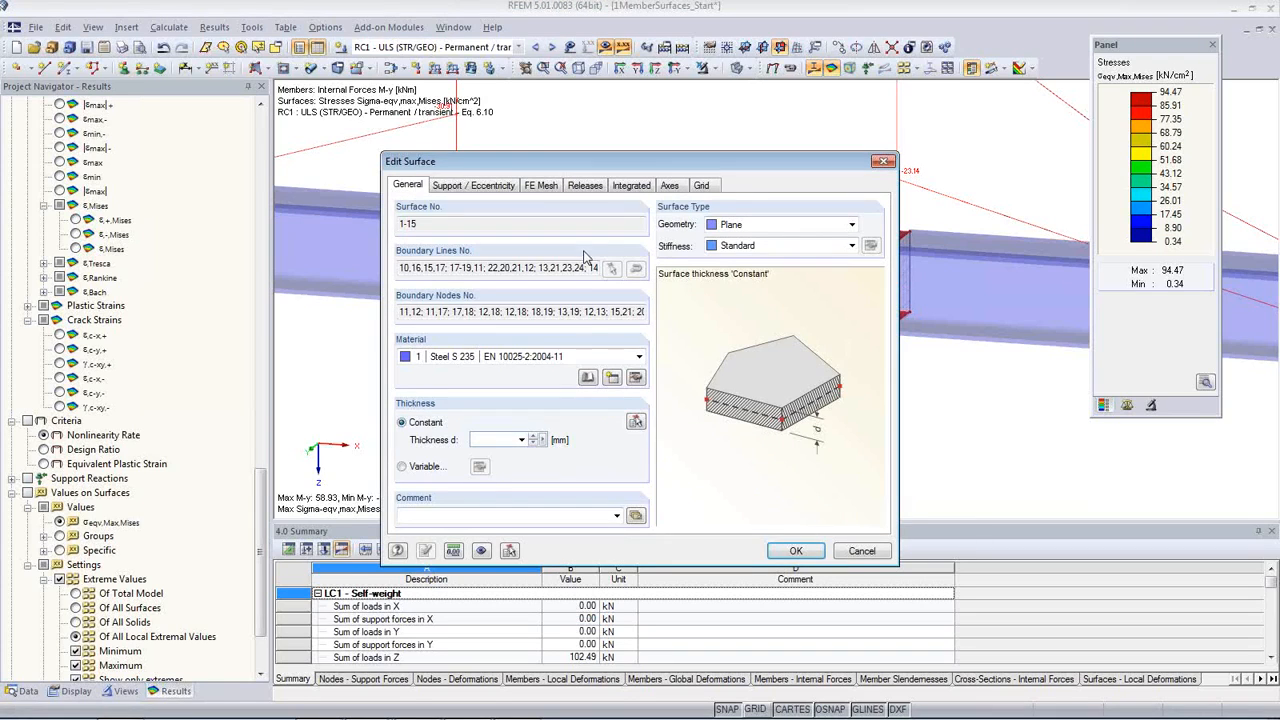
click(569, 355)
click(571, 368)
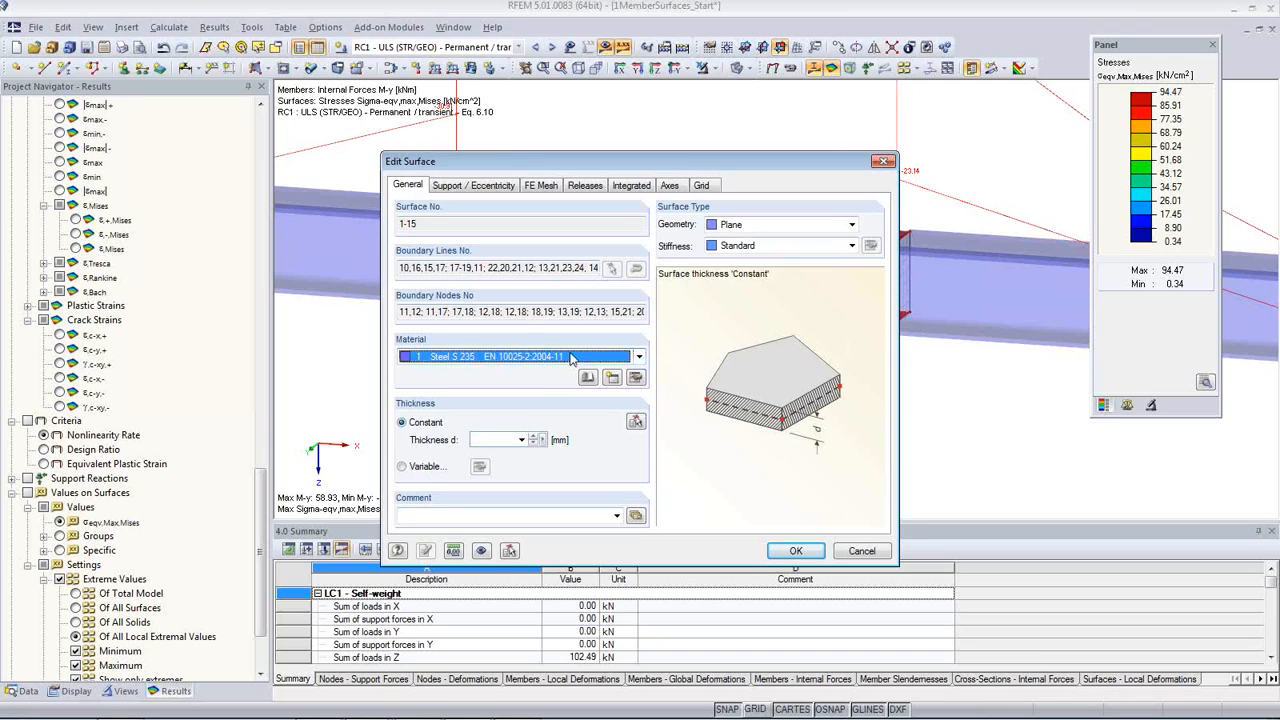
Step: Create a new material for the connection surfaces from the library favorites, using Steel S 235 to EN 10025-2:2004-11
click(612, 377)
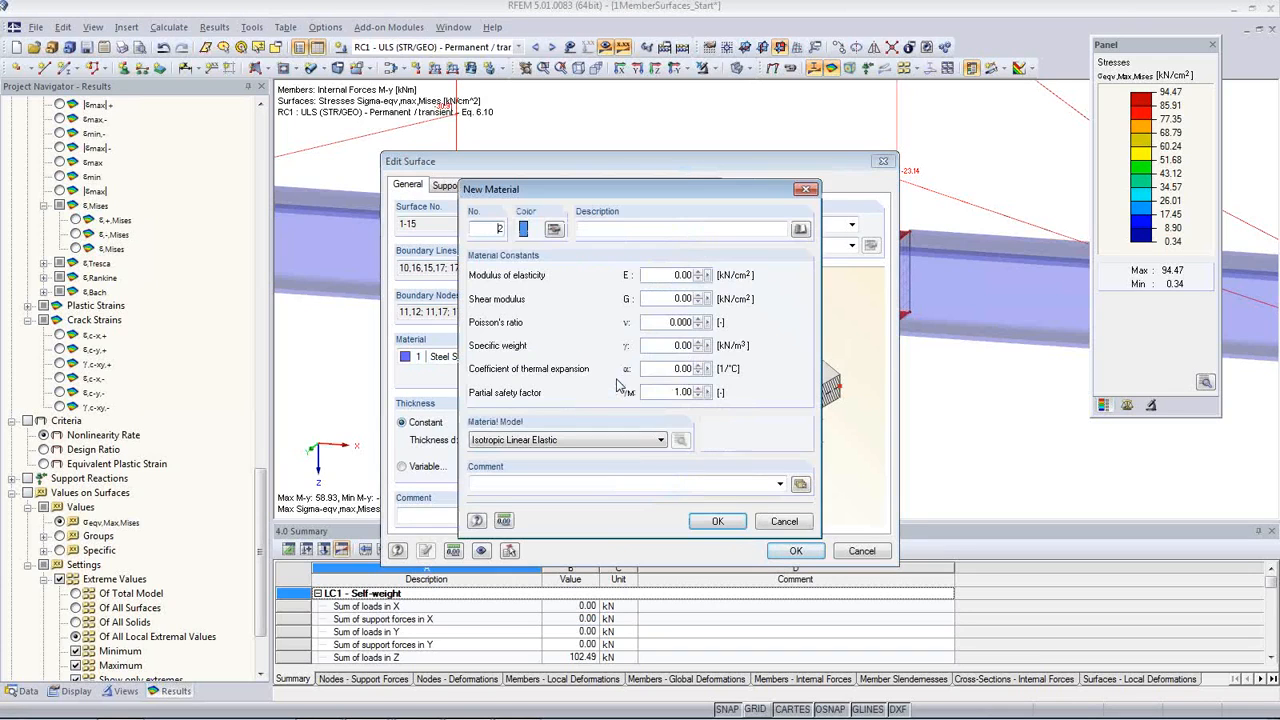
click(800, 229)
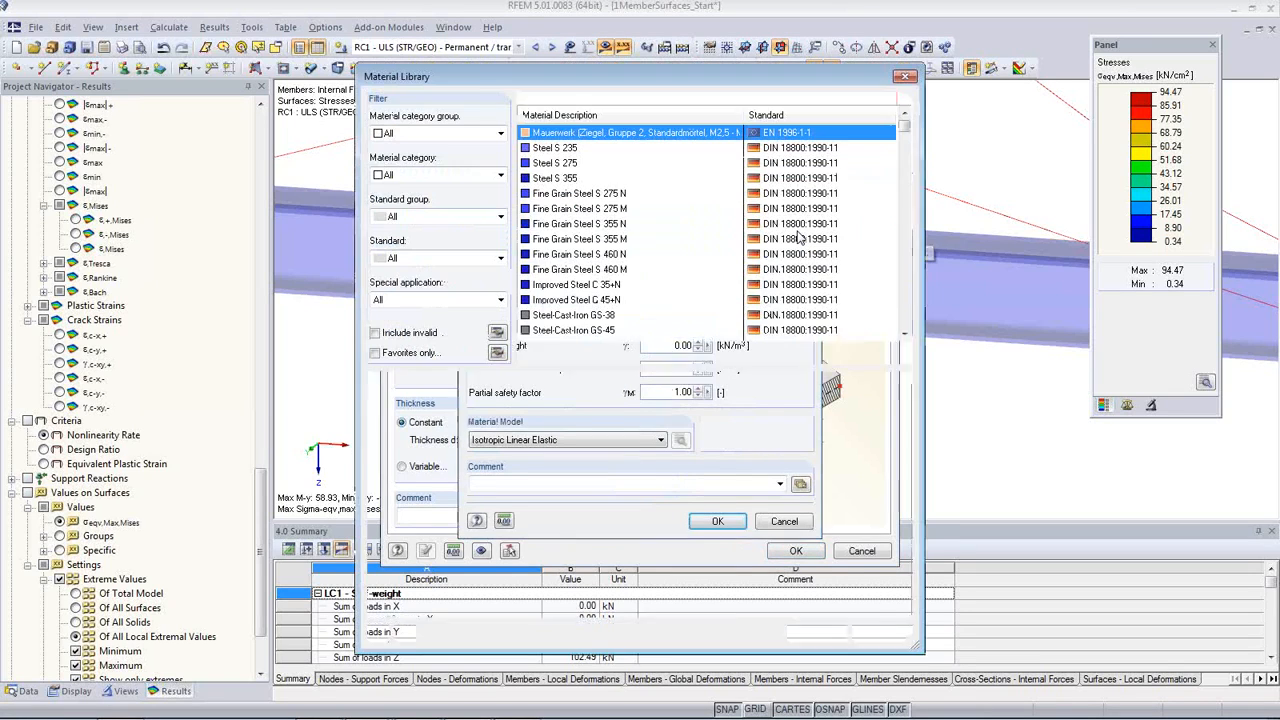
click(375, 353)
click(574, 179)
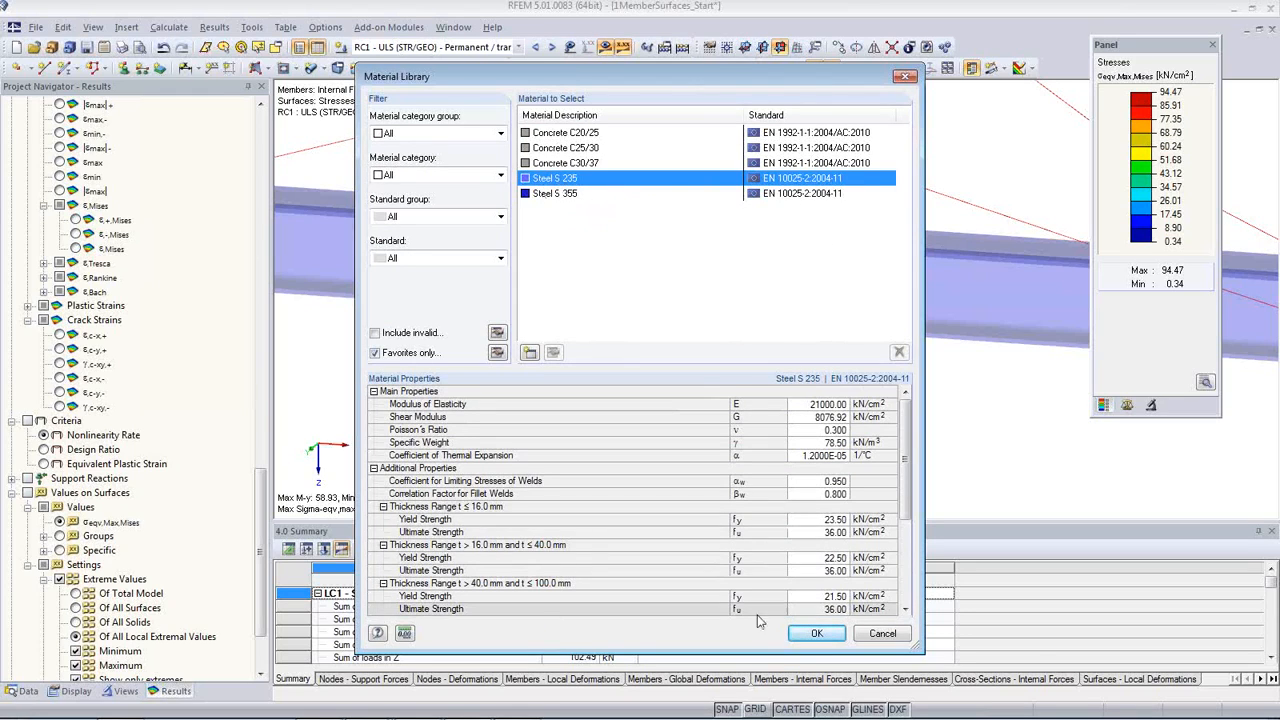
click(817, 634)
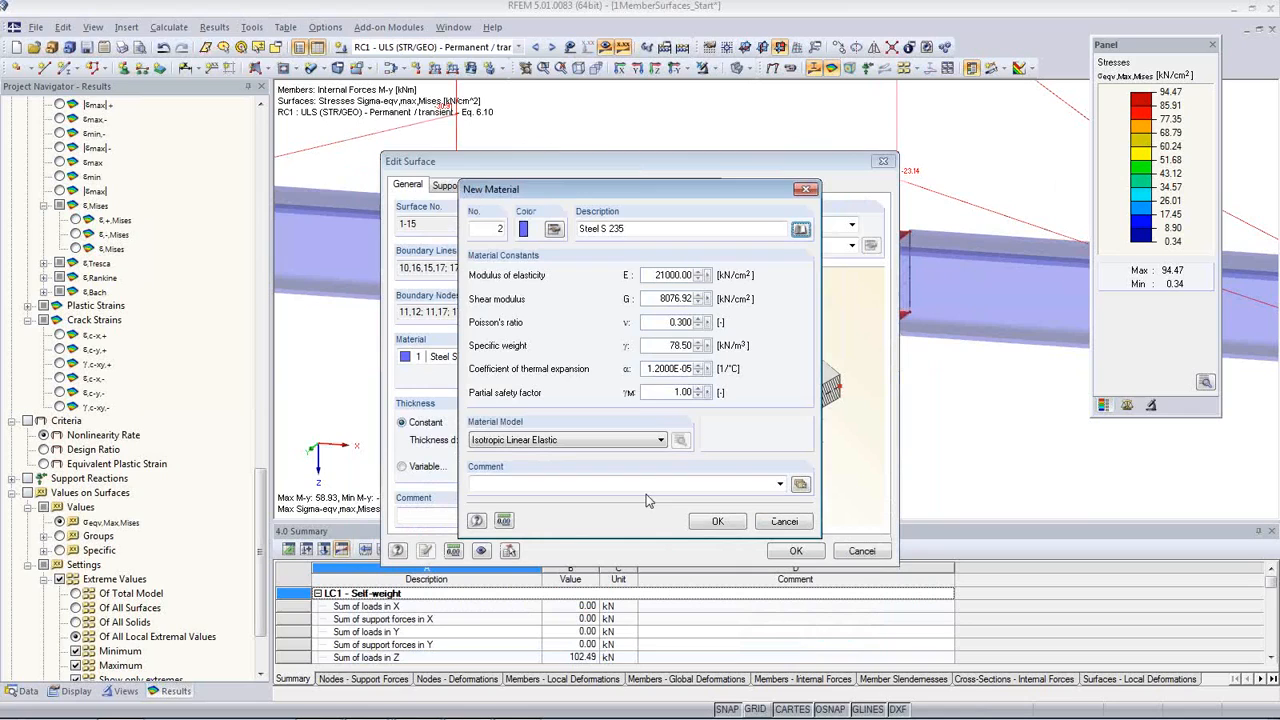
Step: Give the new steel the Isotropic Plastic 2D/3D material model with the Basic definition and assign it to the connection surfaces
click(500, 446)
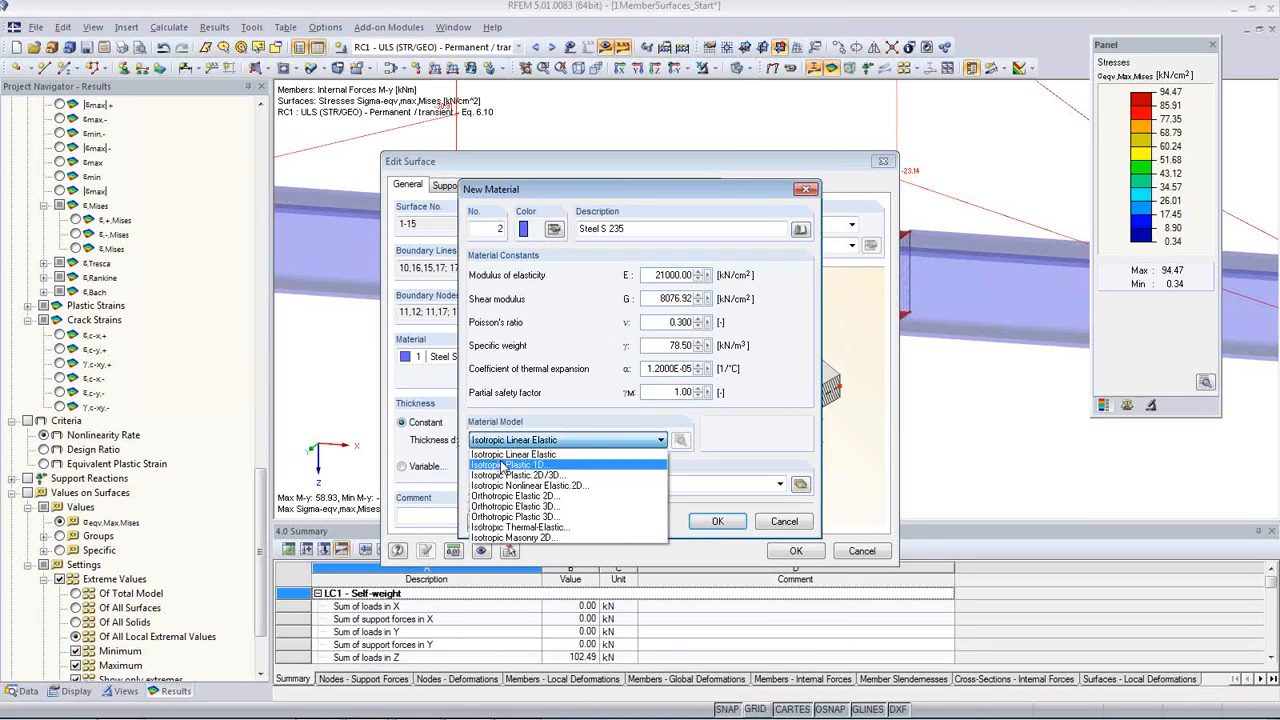
click(583, 476)
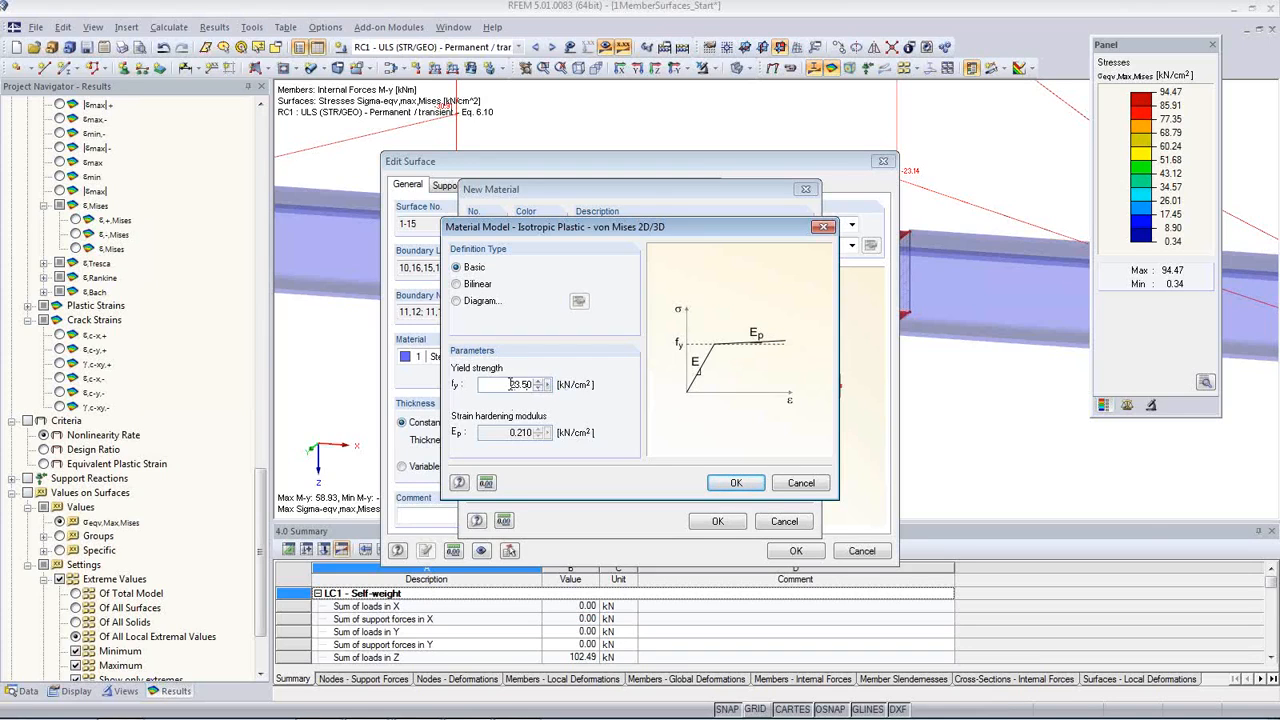
click(736, 483)
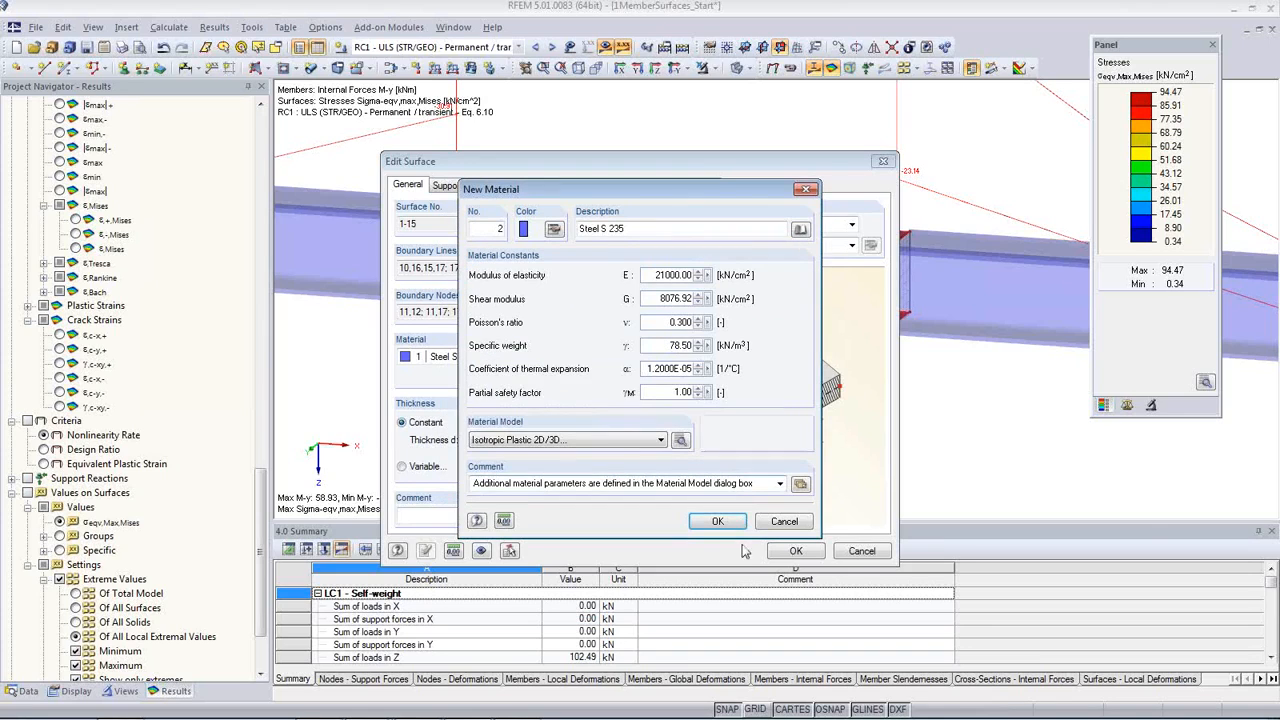
click(725, 524)
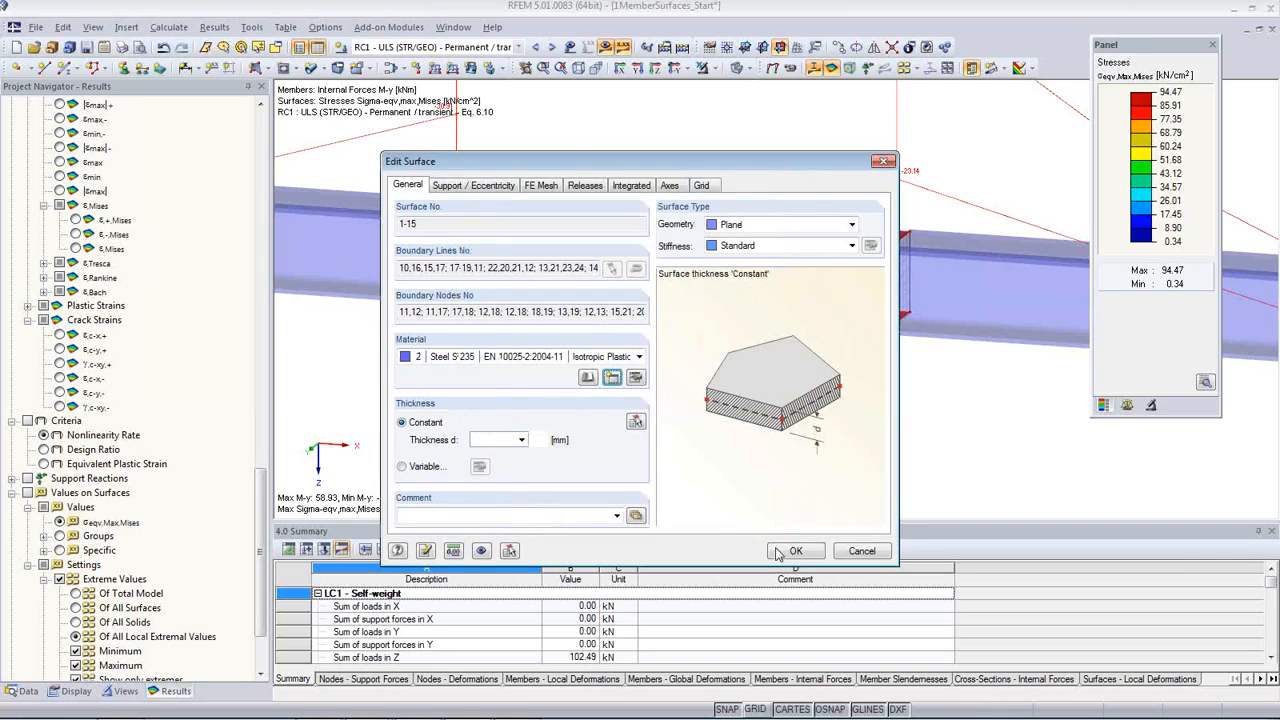
click(787, 553)
click(612, 406)
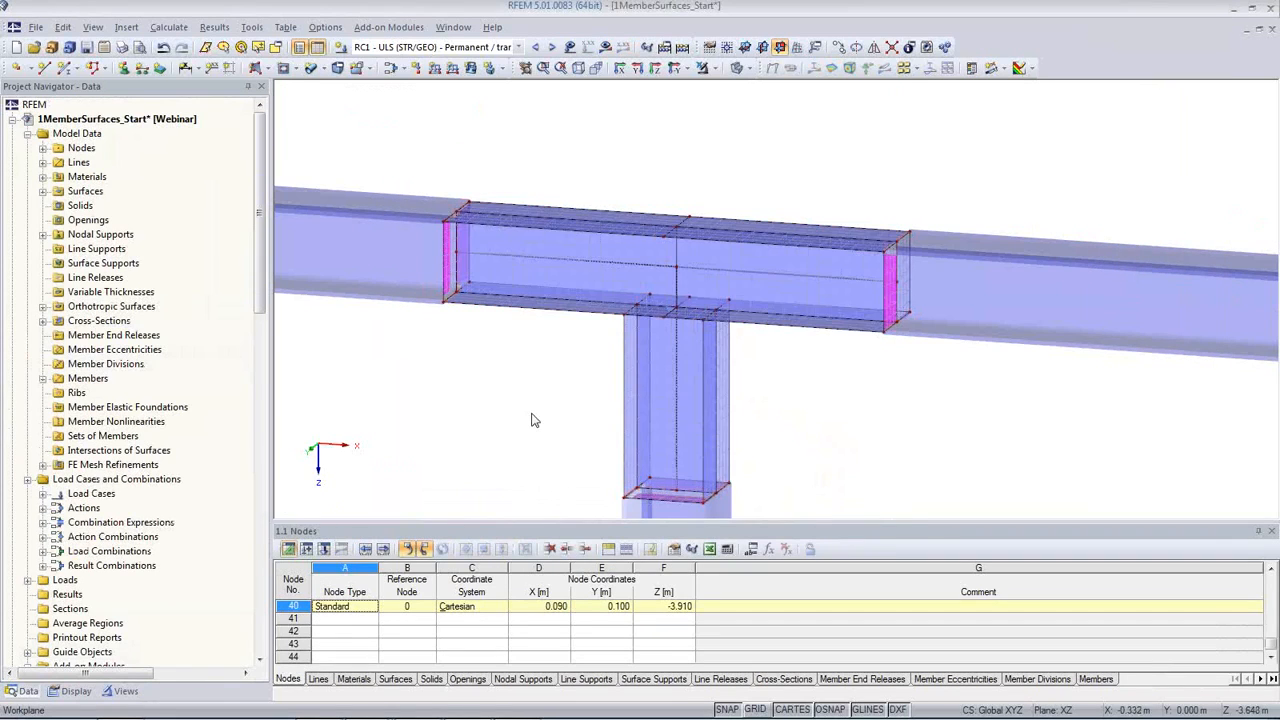
Step: Bring the whole frame into view and activate the generated visibility for surfaces by material, covering 2 - Steel S 235
scroll(835, 398, down, 1)
scroll(817, 374, down, 3)
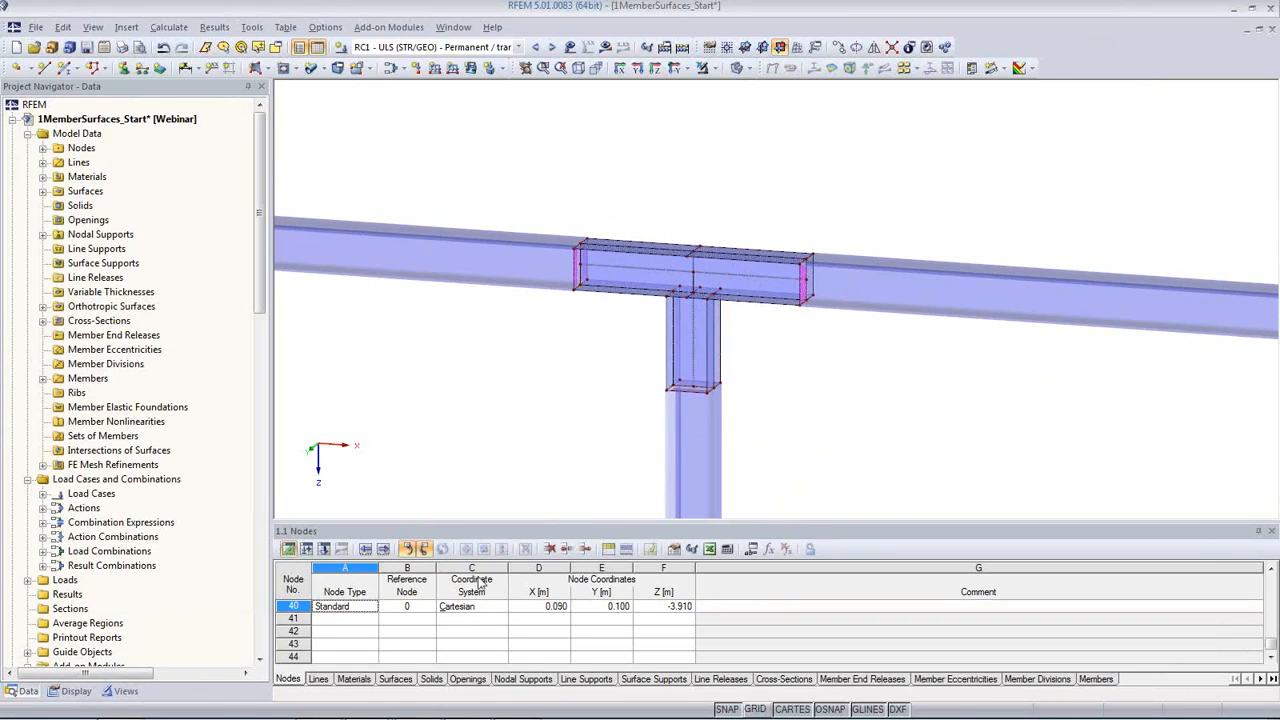
click(112, 693)
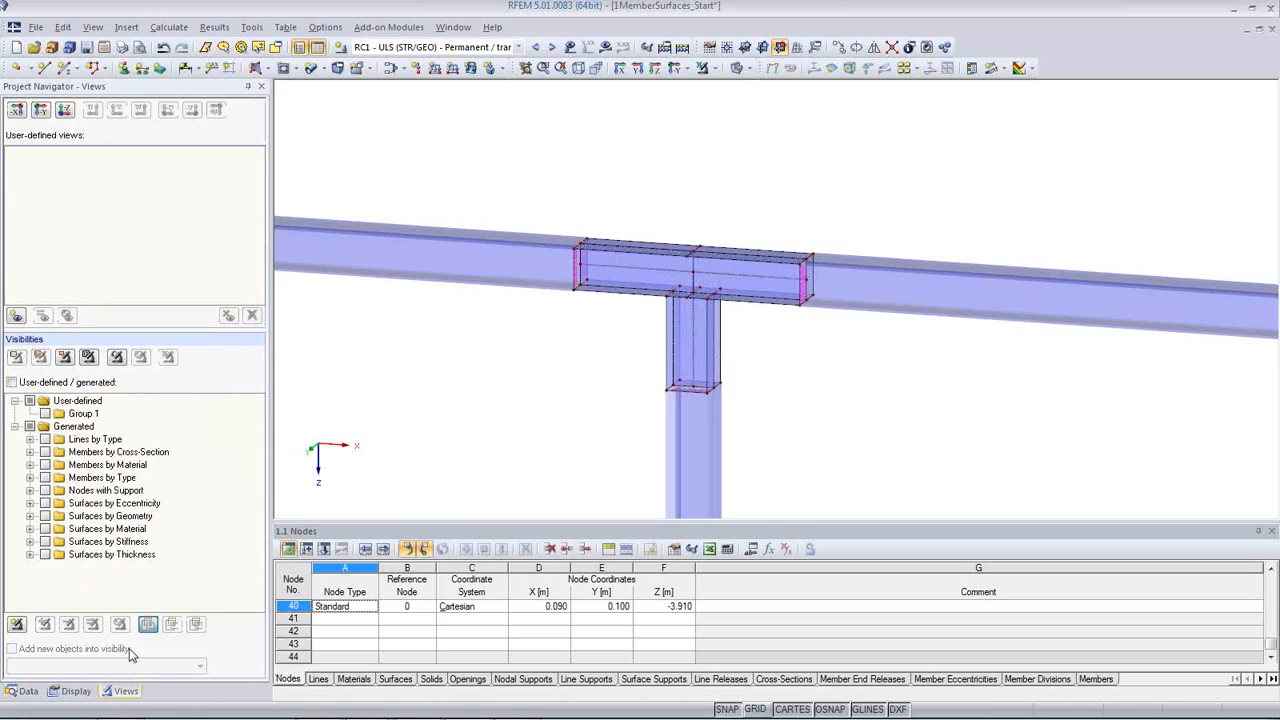
scroll(602, 405, down, 2)
scroll(608, 295, down, 5)
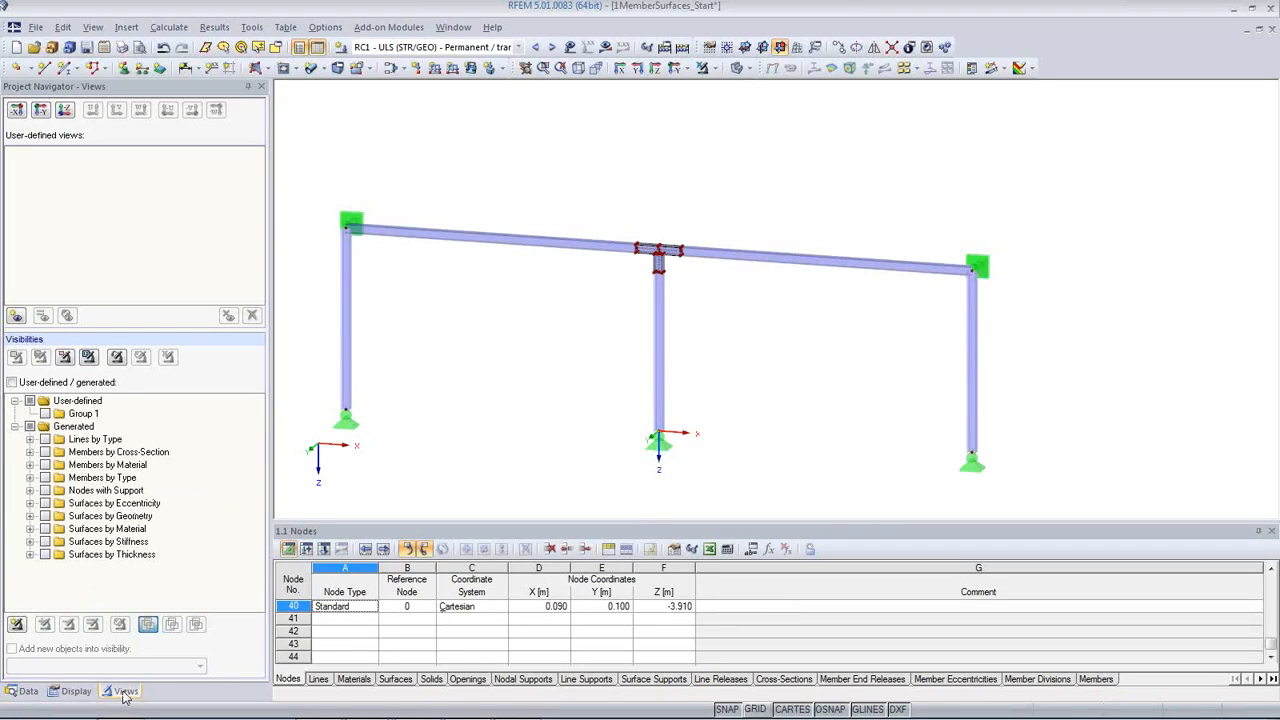
click(31, 530)
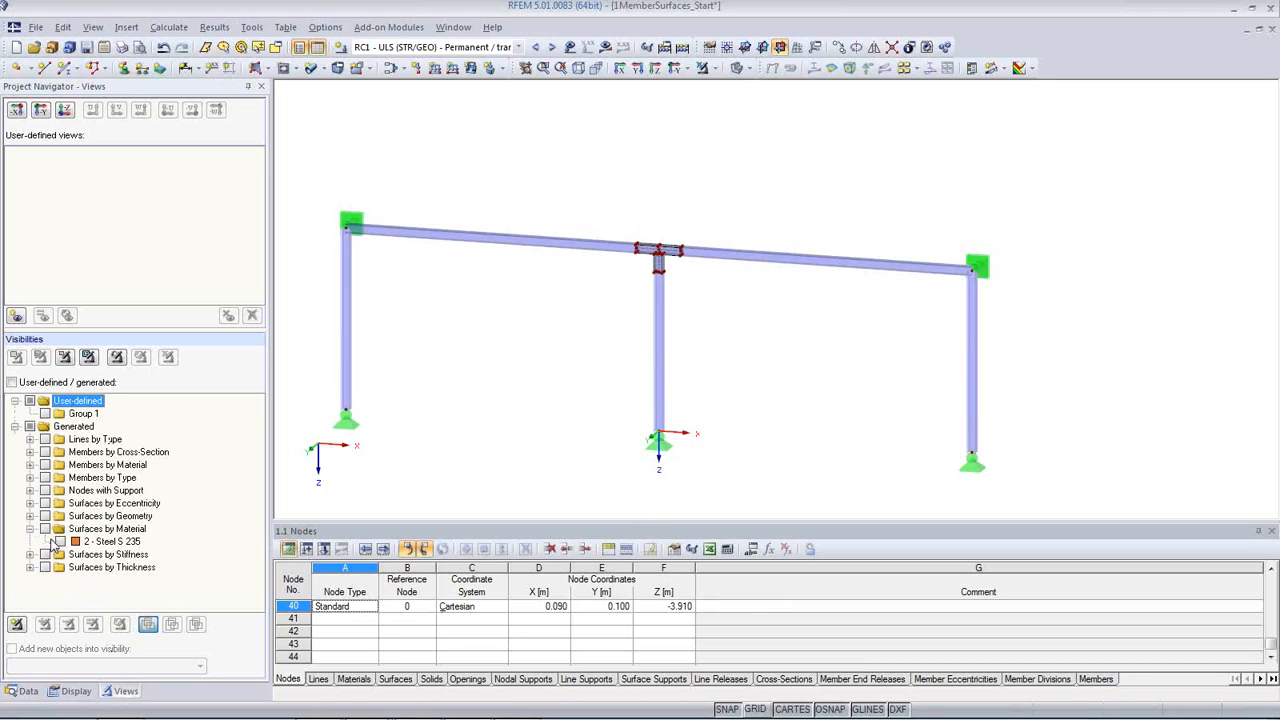
click(46, 530)
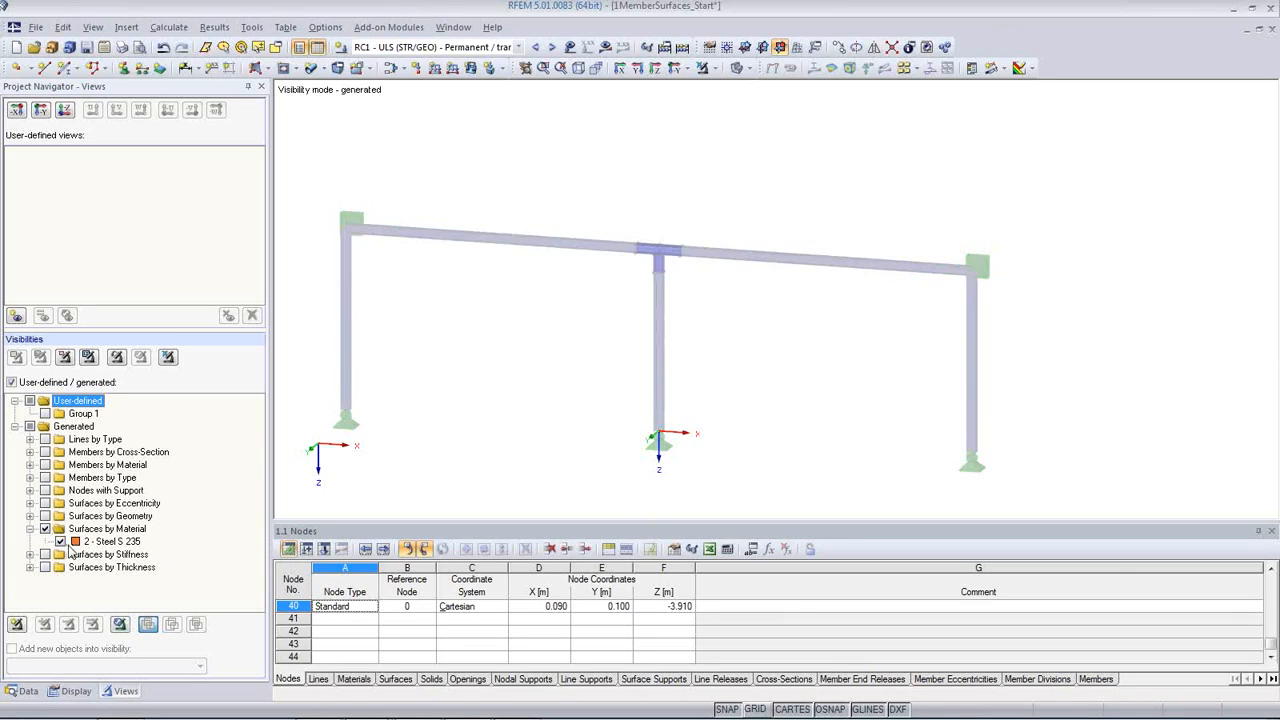
click(517, 384)
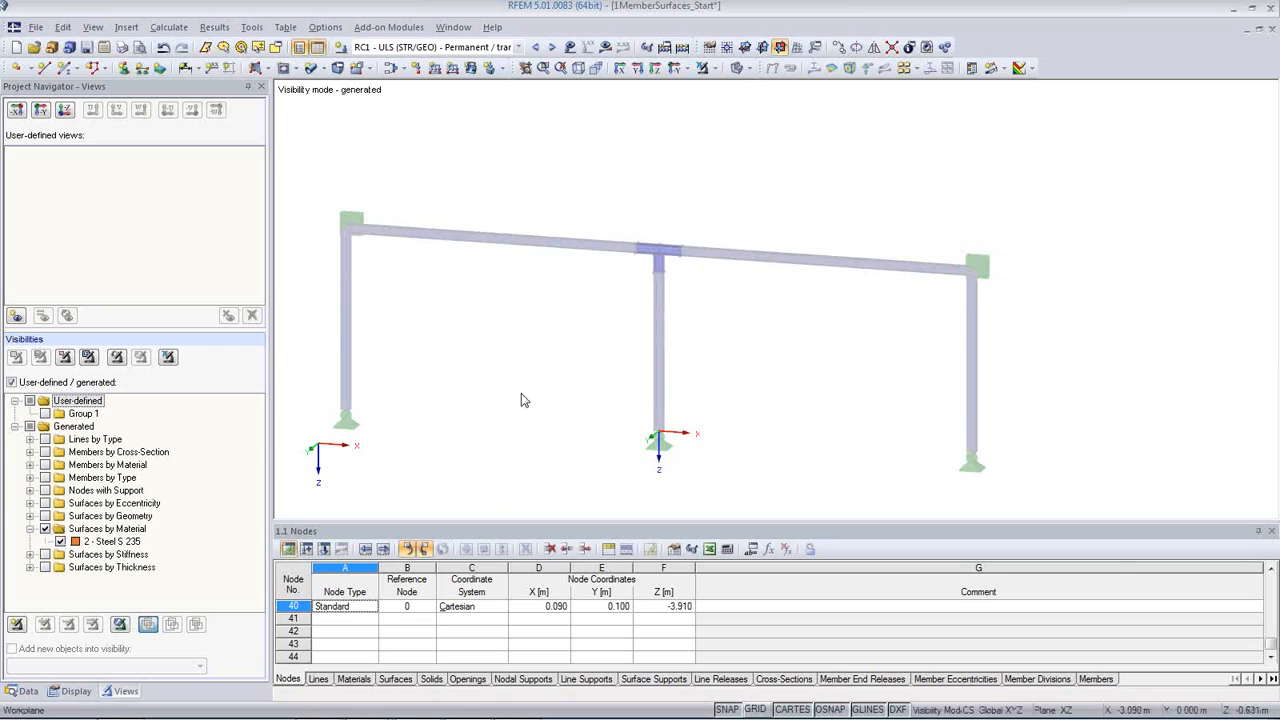
Step: Add the members by material, 1 - Steel S 235, to the visibility and show the model in solid rendering
click(45, 465)
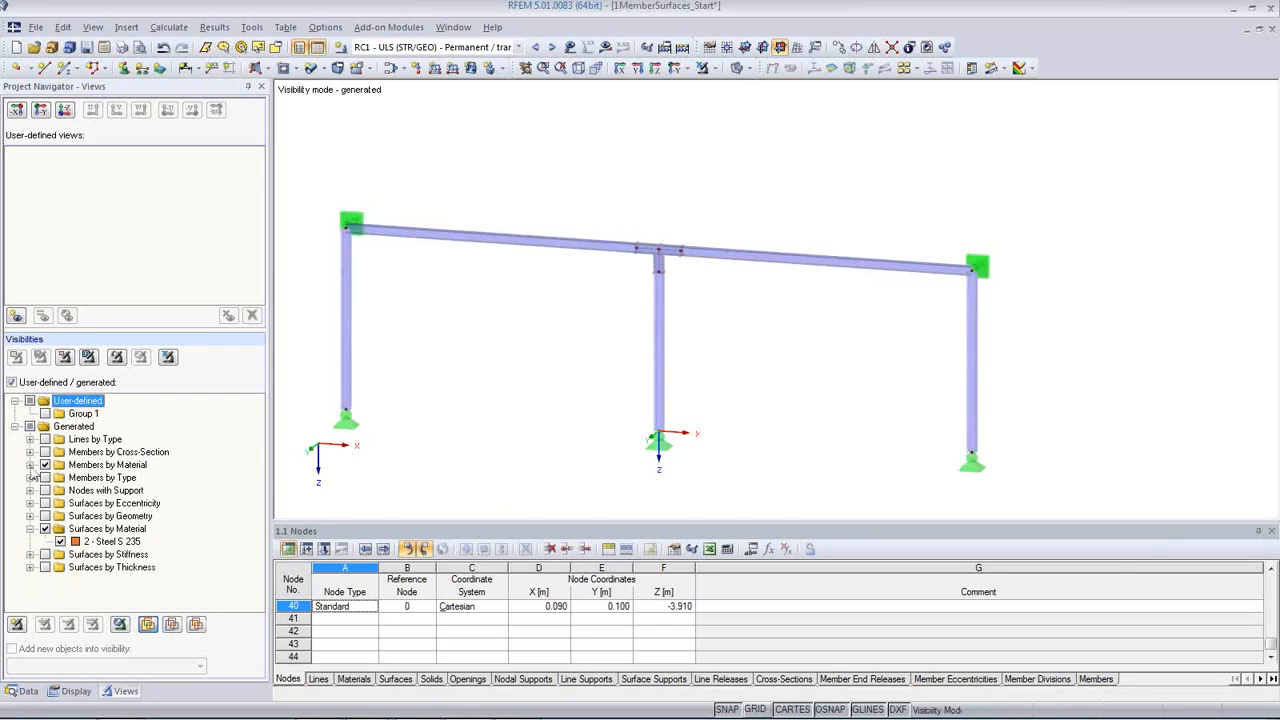
click(30, 465)
ctrl+middle_drag(543, 357, 482, 400)
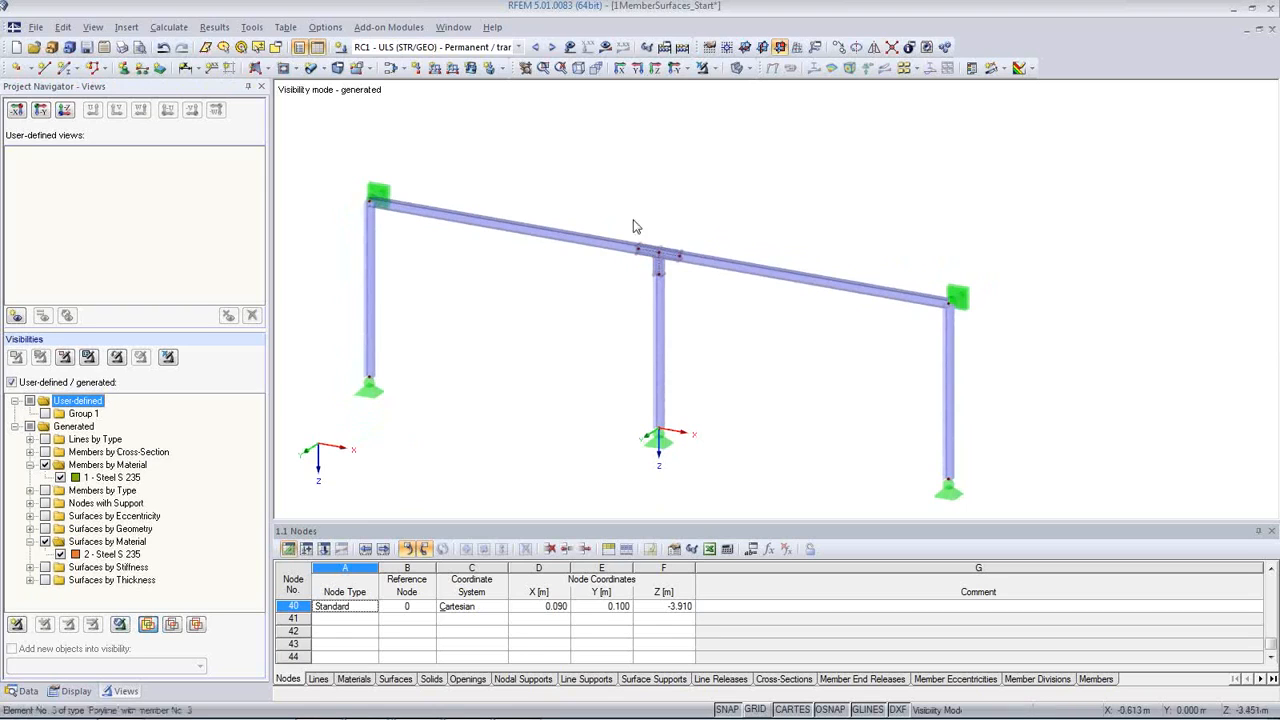
click(737, 72)
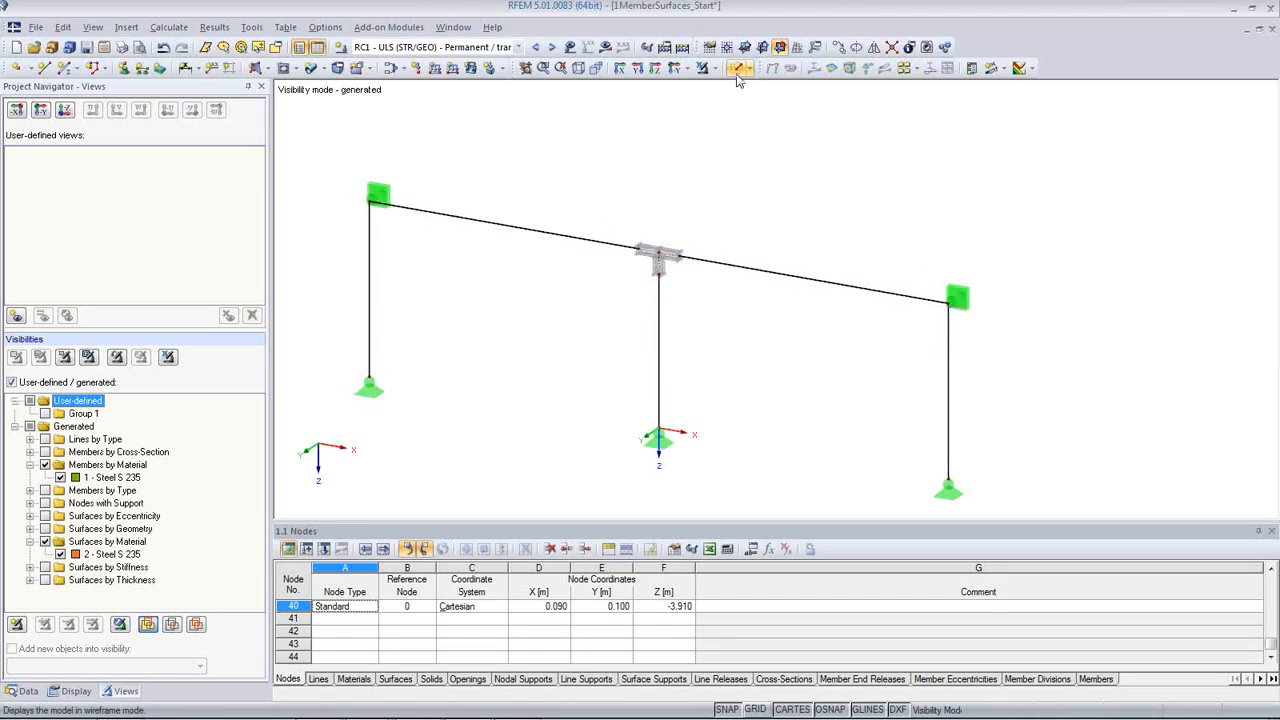
click(737, 70)
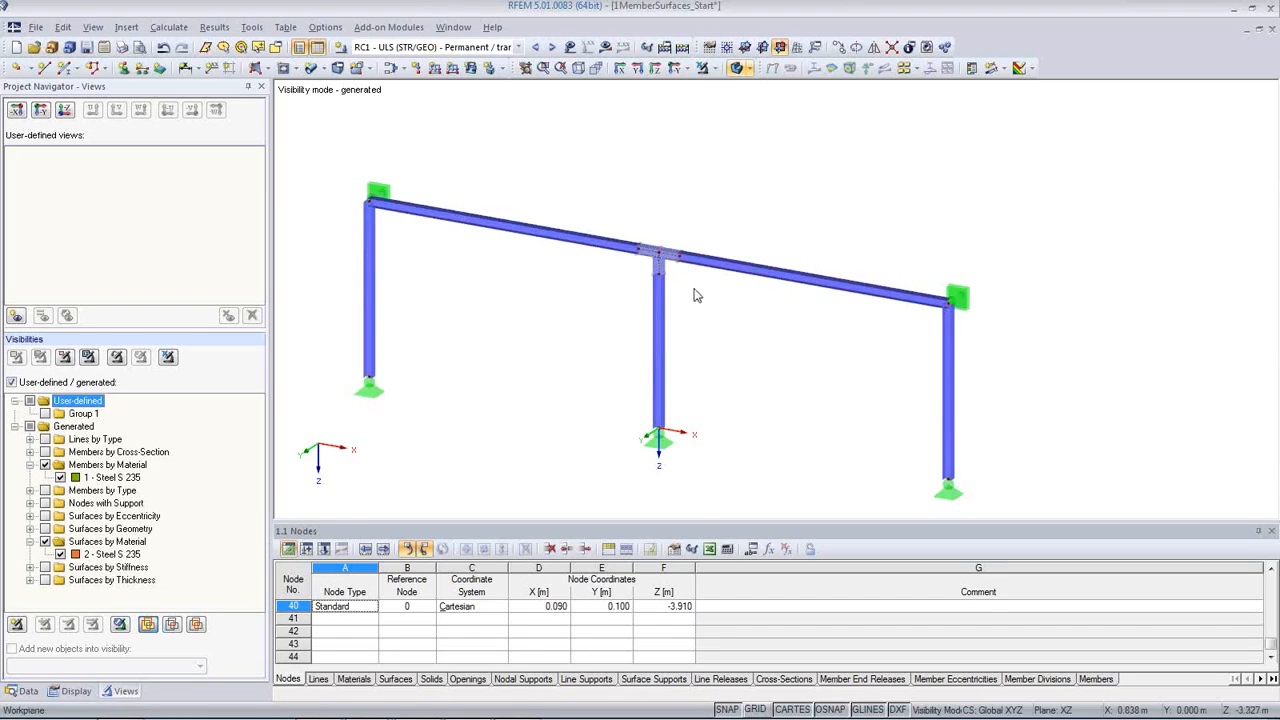
scroll(690, 290, up, 3)
scroll(530, 365, down, 3)
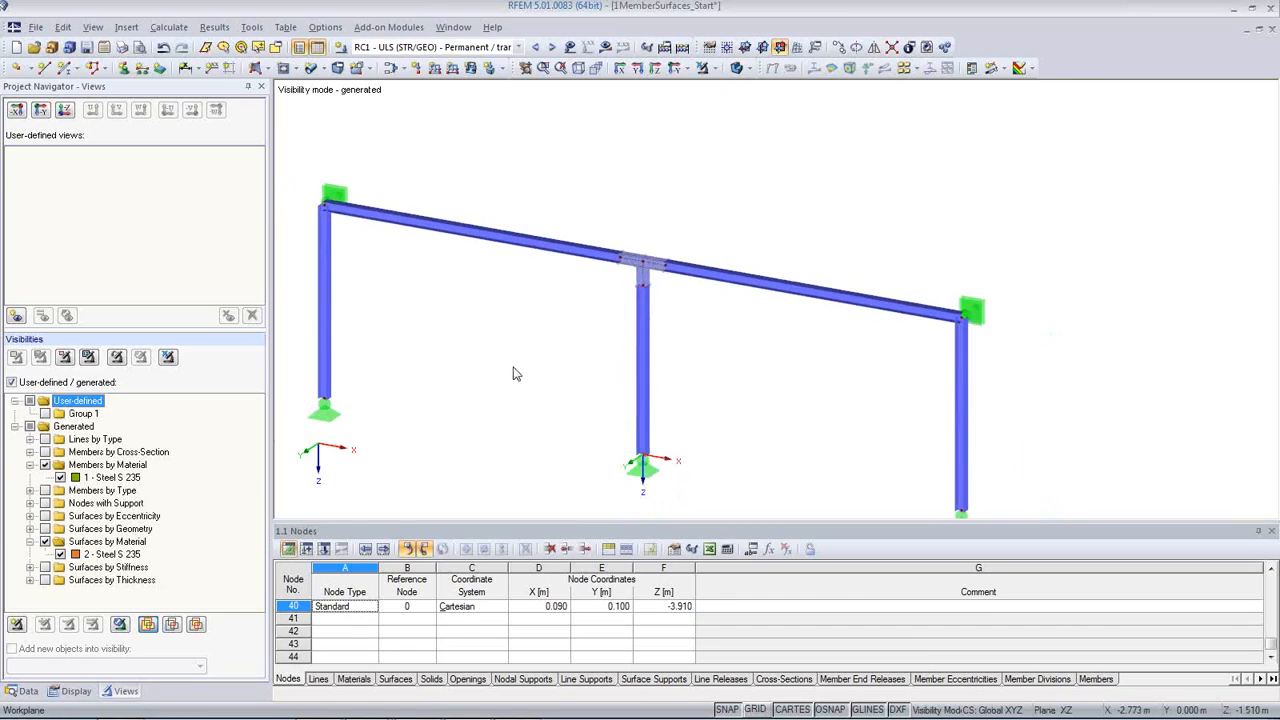
Step: Compare materials 1 and 2 in the materials table, checking which parts of the frame each one is assigned to
click(354, 679)
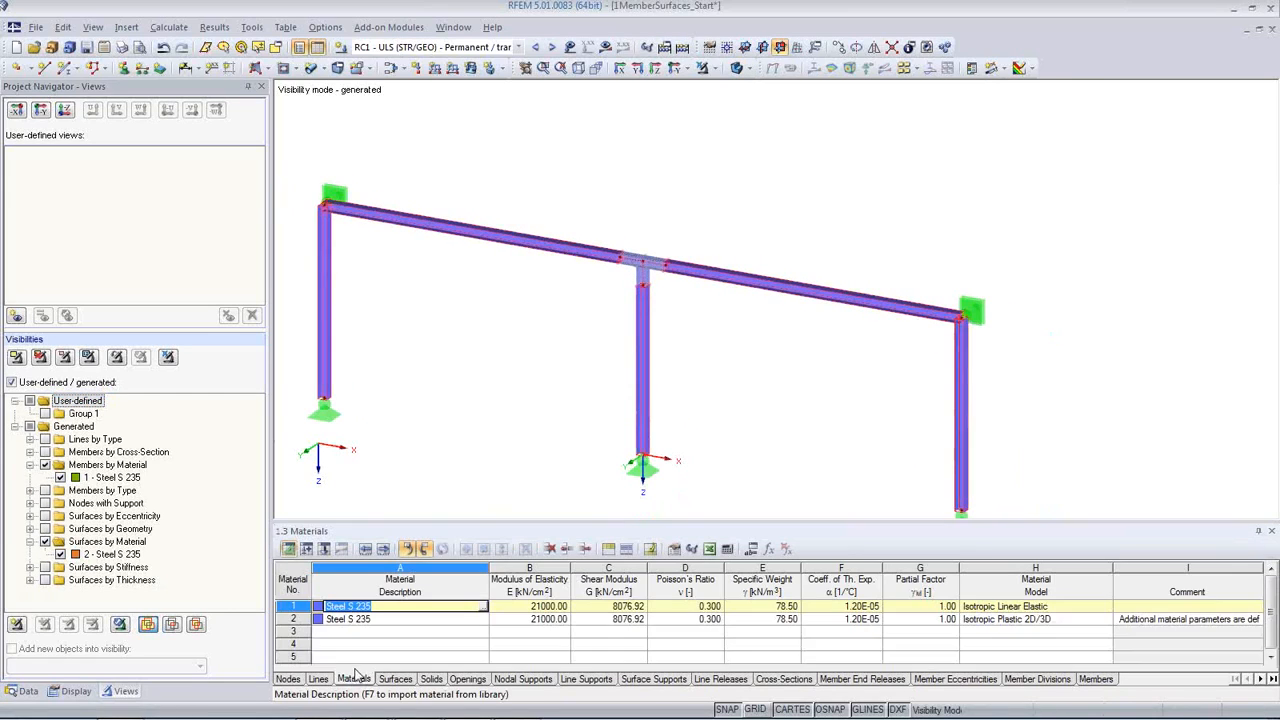
click(409, 619)
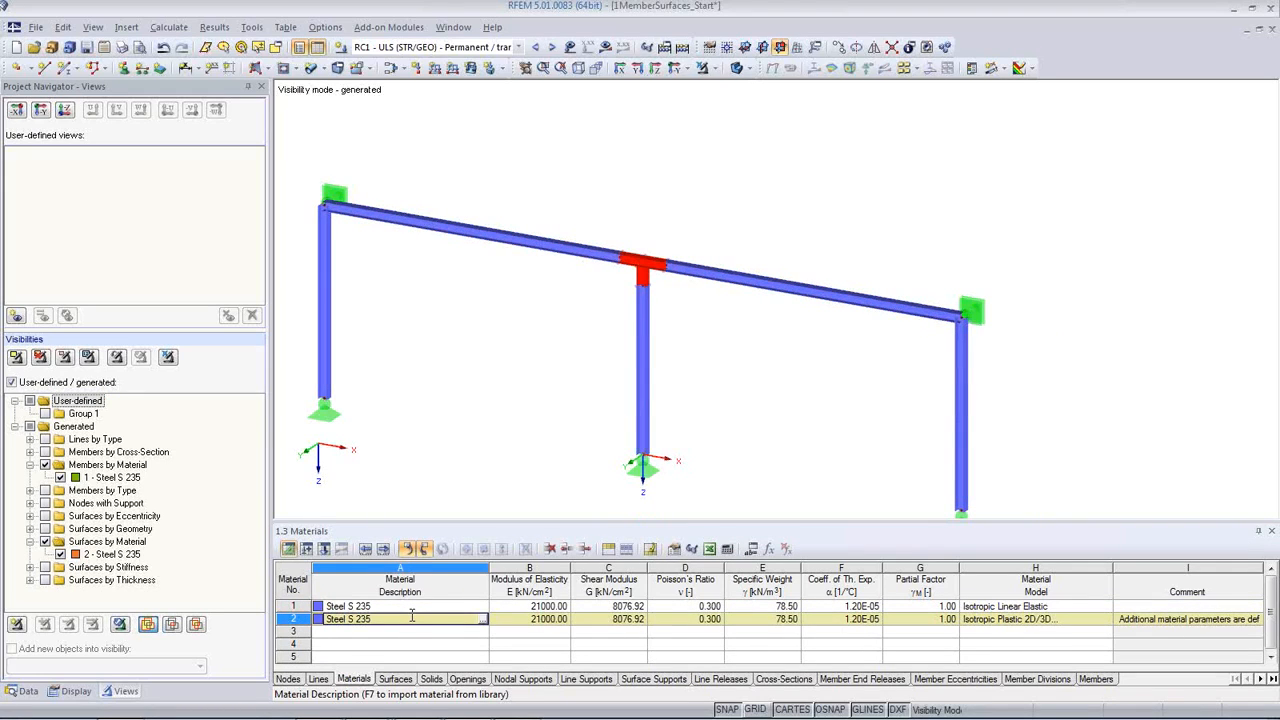
click(406, 606)
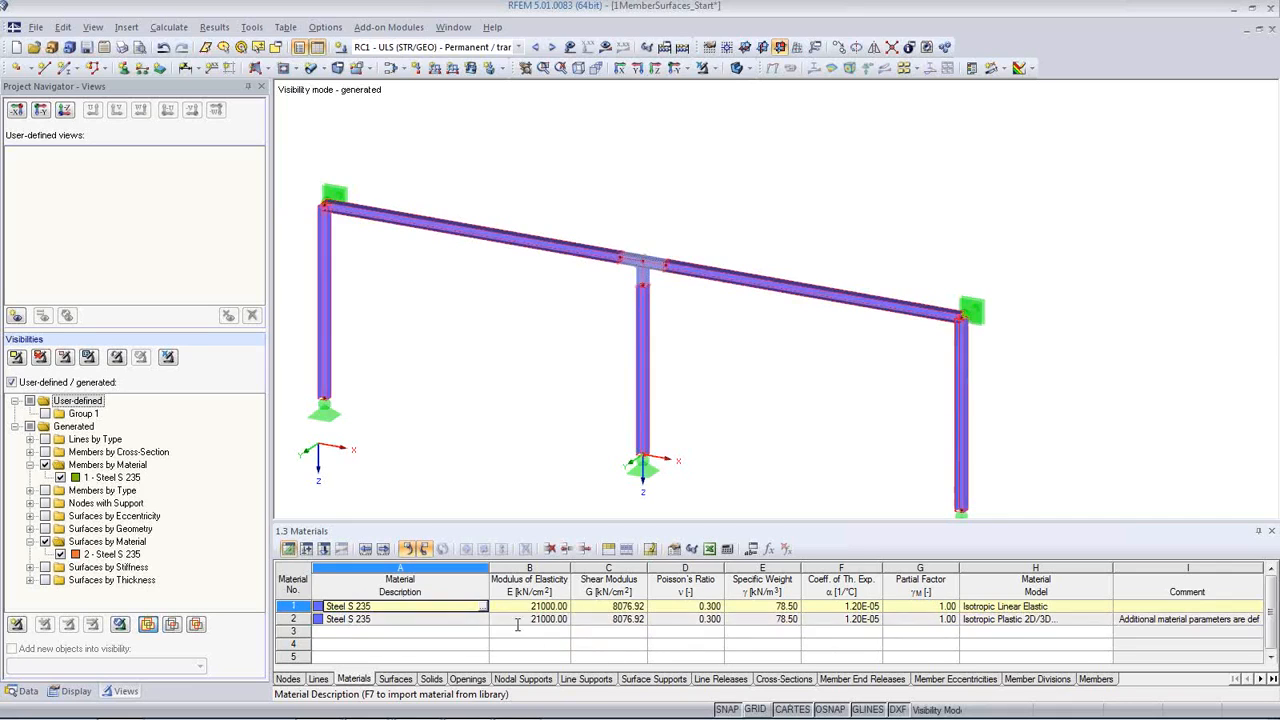
click(418, 619)
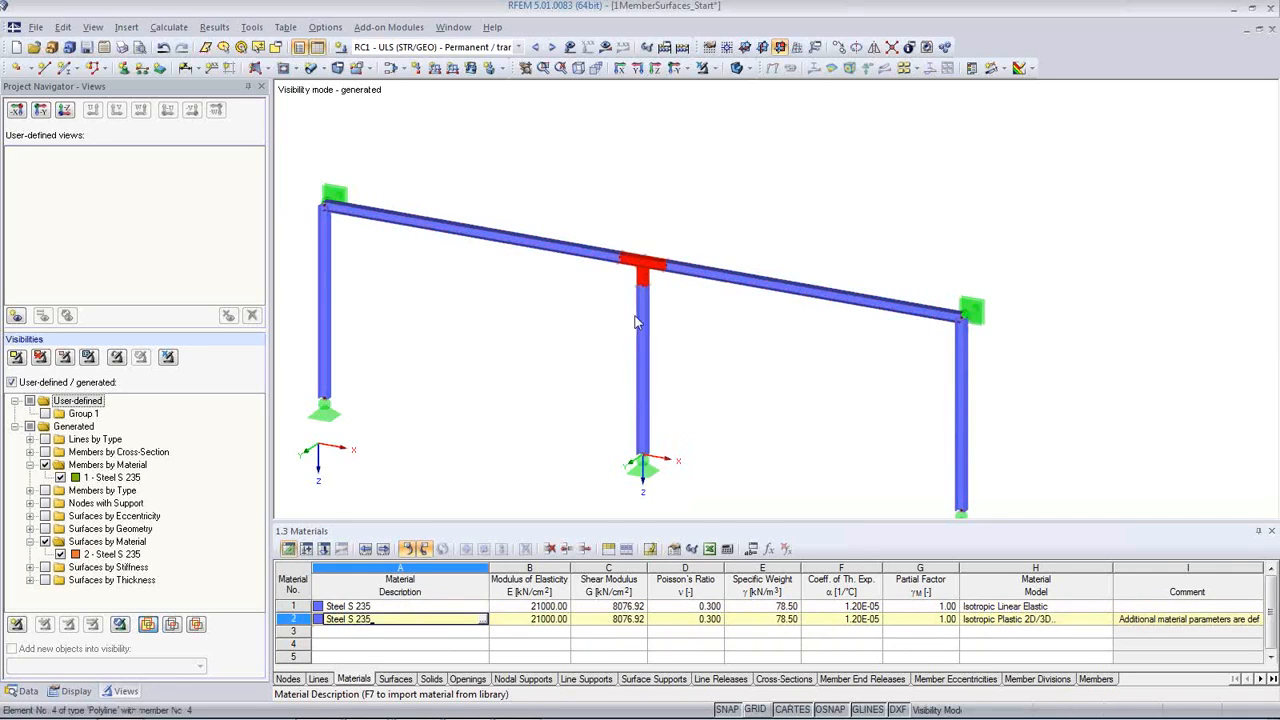
click(414, 606)
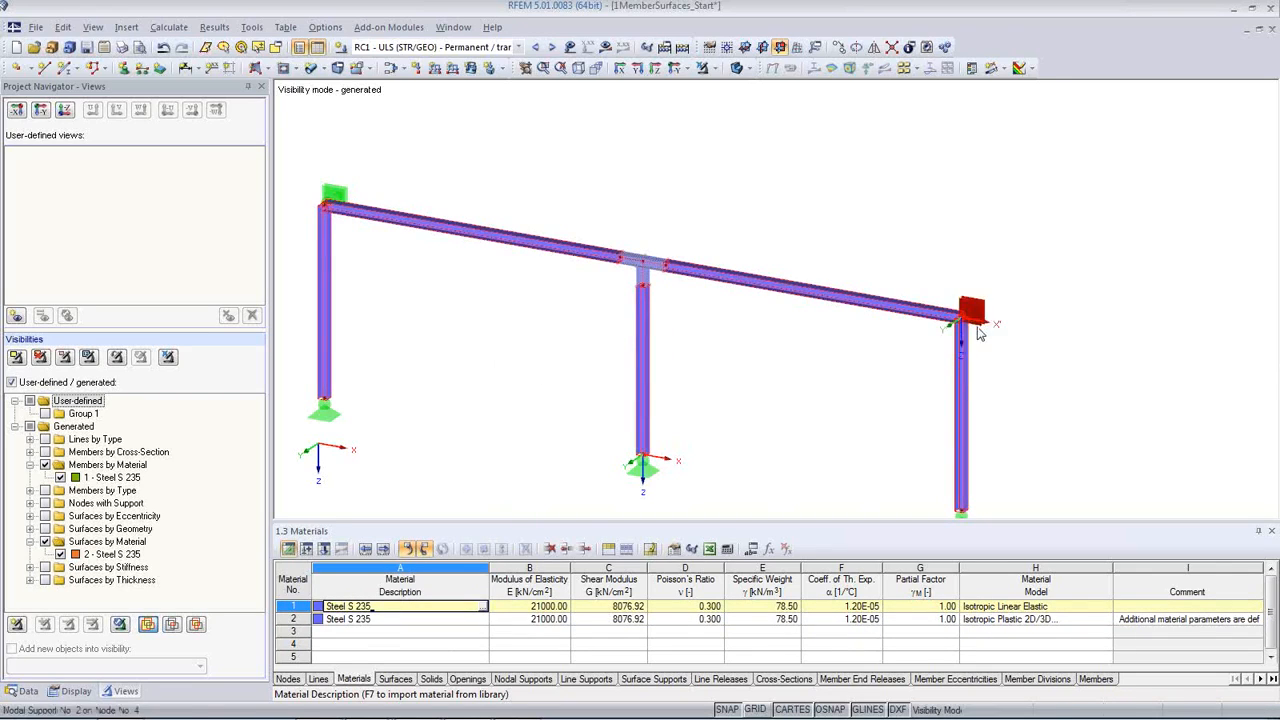
click(432, 619)
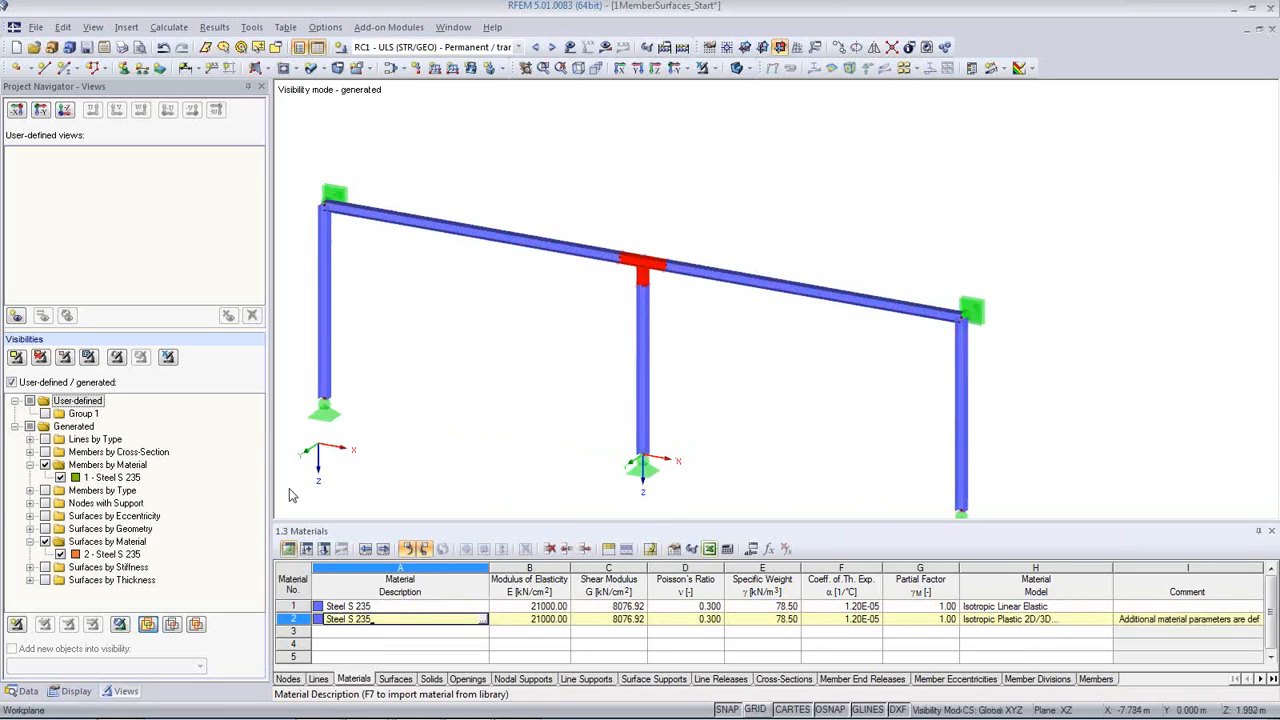
Step: Toggle the generated visibilities of members and surfaces by material to check each group separately, leaving both groups shown
click(44, 465)
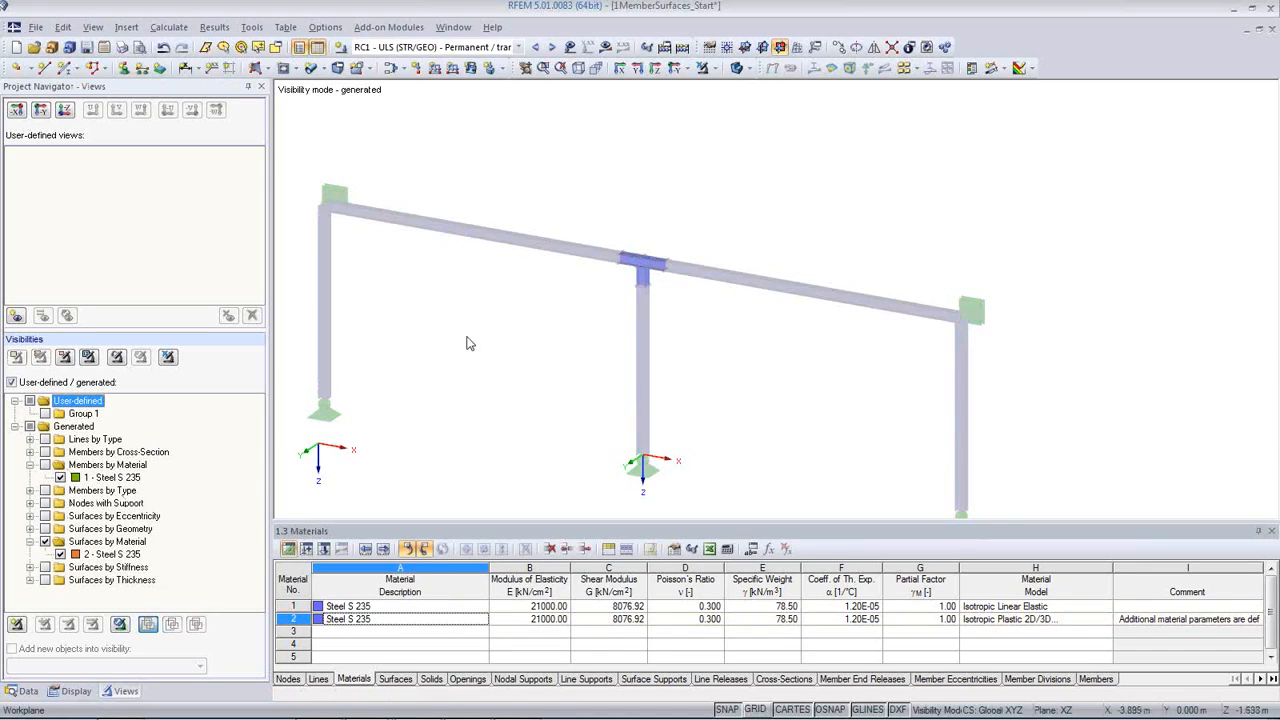
click(44, 465)
click(44, 465)
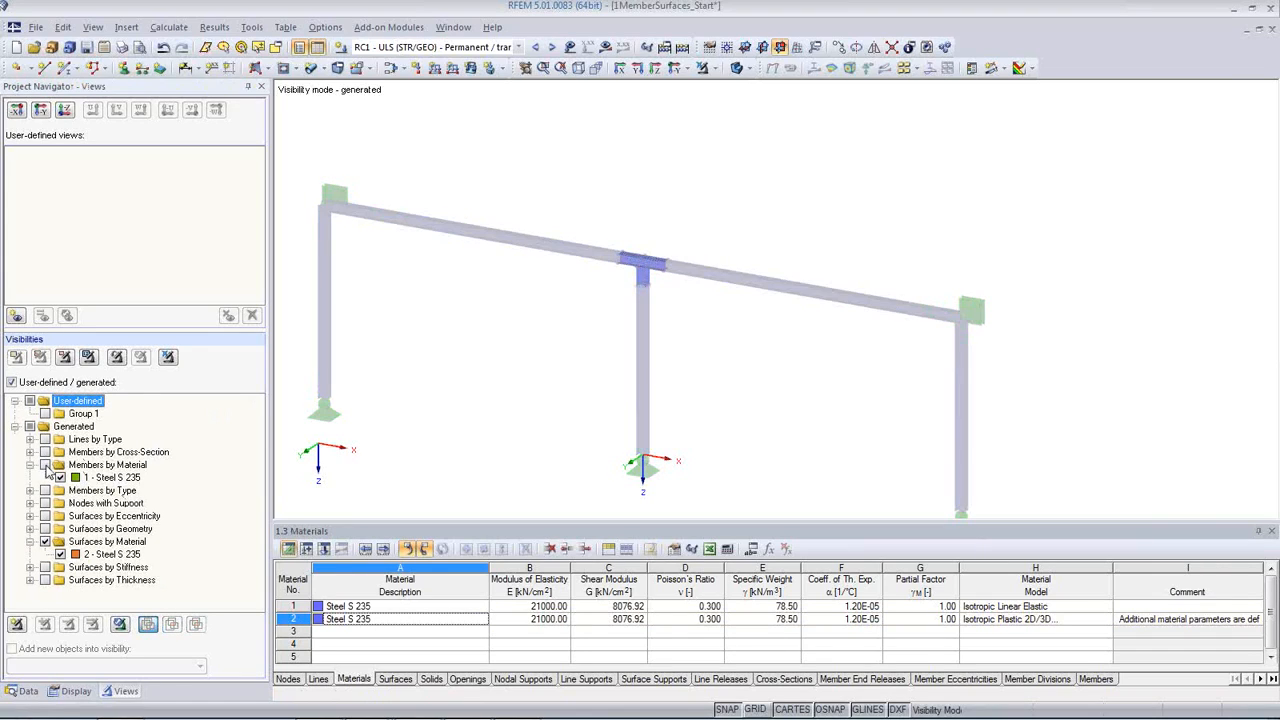
click(45, 542)
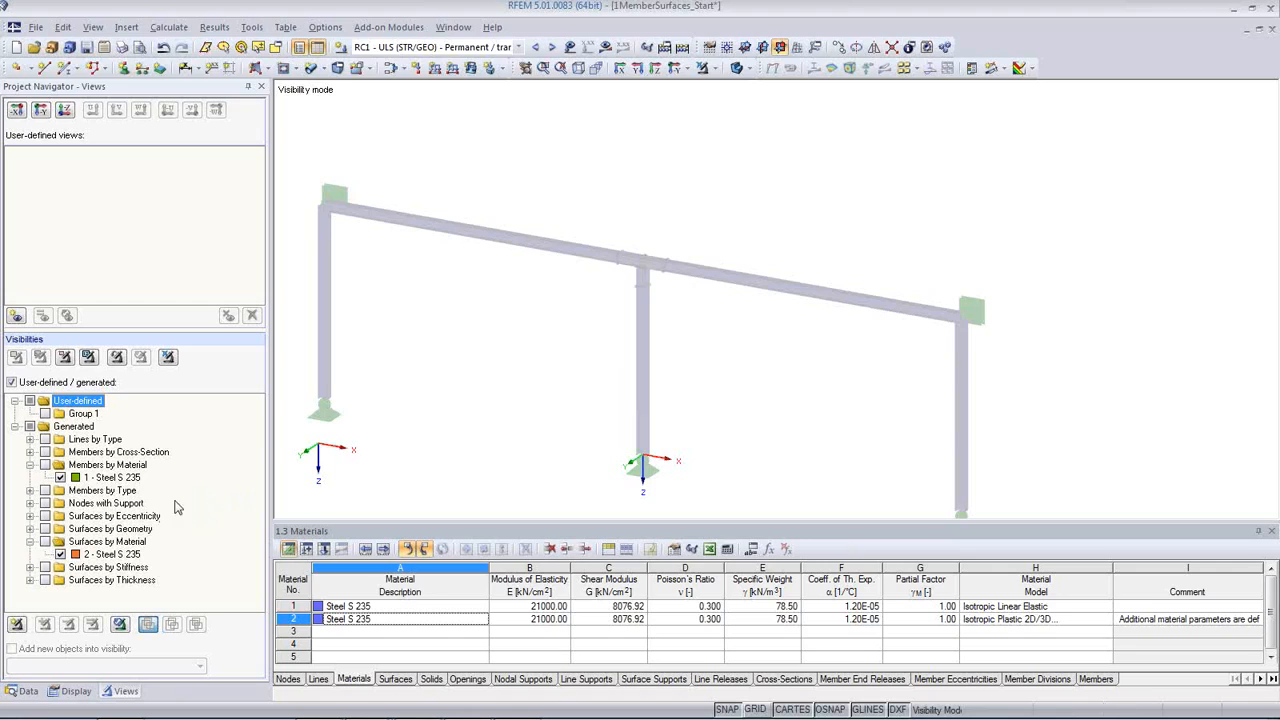
click(44, 465)
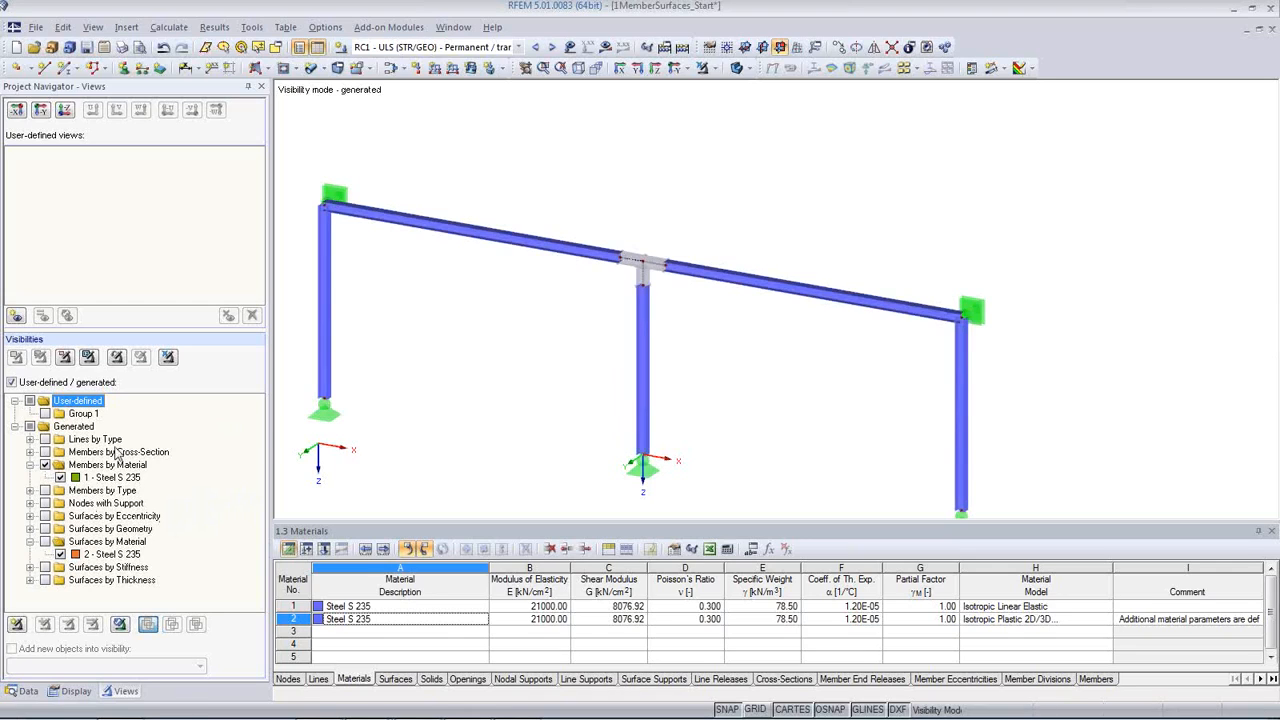
click(45, 542)
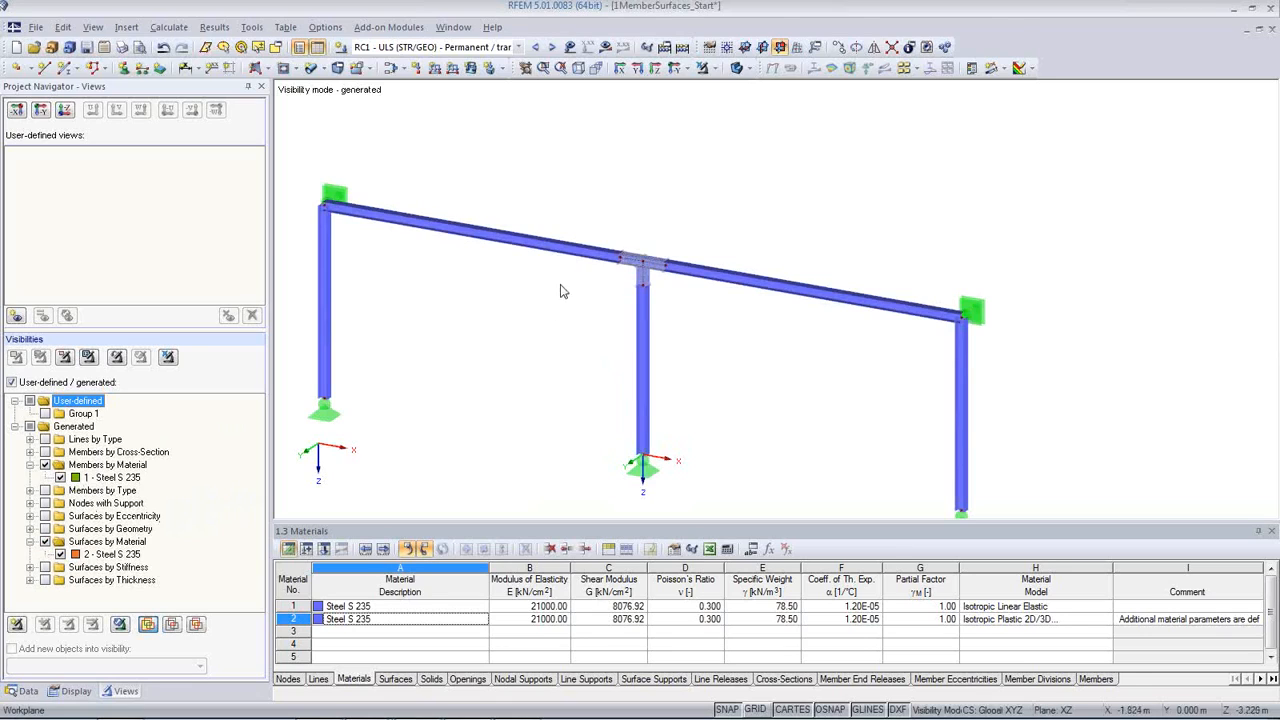
Step: Cancel the visibility mode to show the full model again and start the calculation of RC1
click(168, 358)
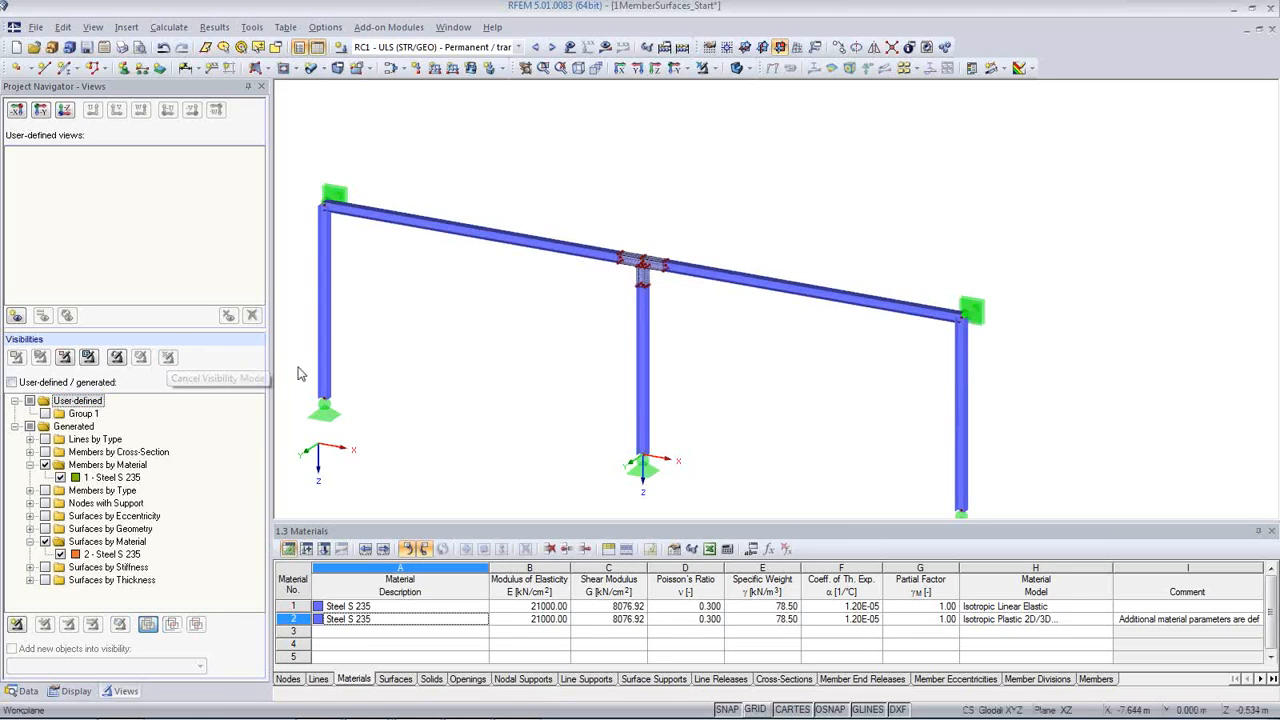
scroll(697, 287, up, 2)
scroll(697, 287, down, 3)
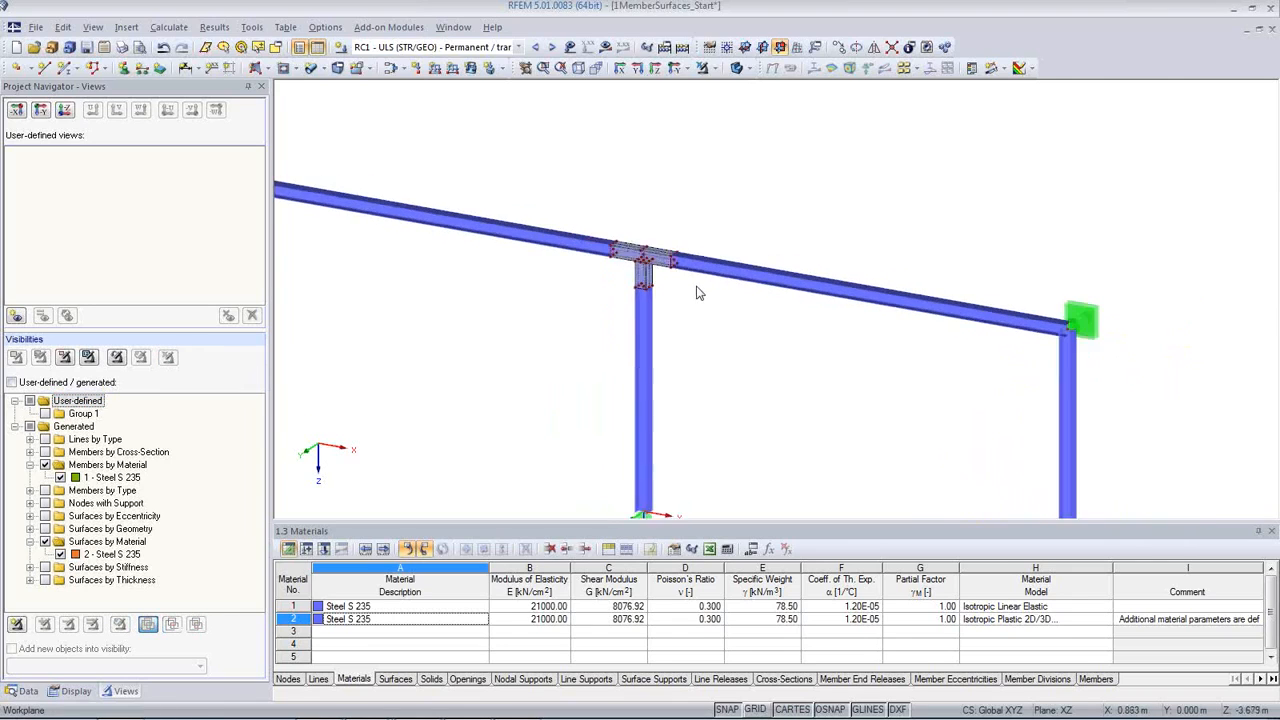
middle_drag(763, 370, 781, 343)
click(605, 47)
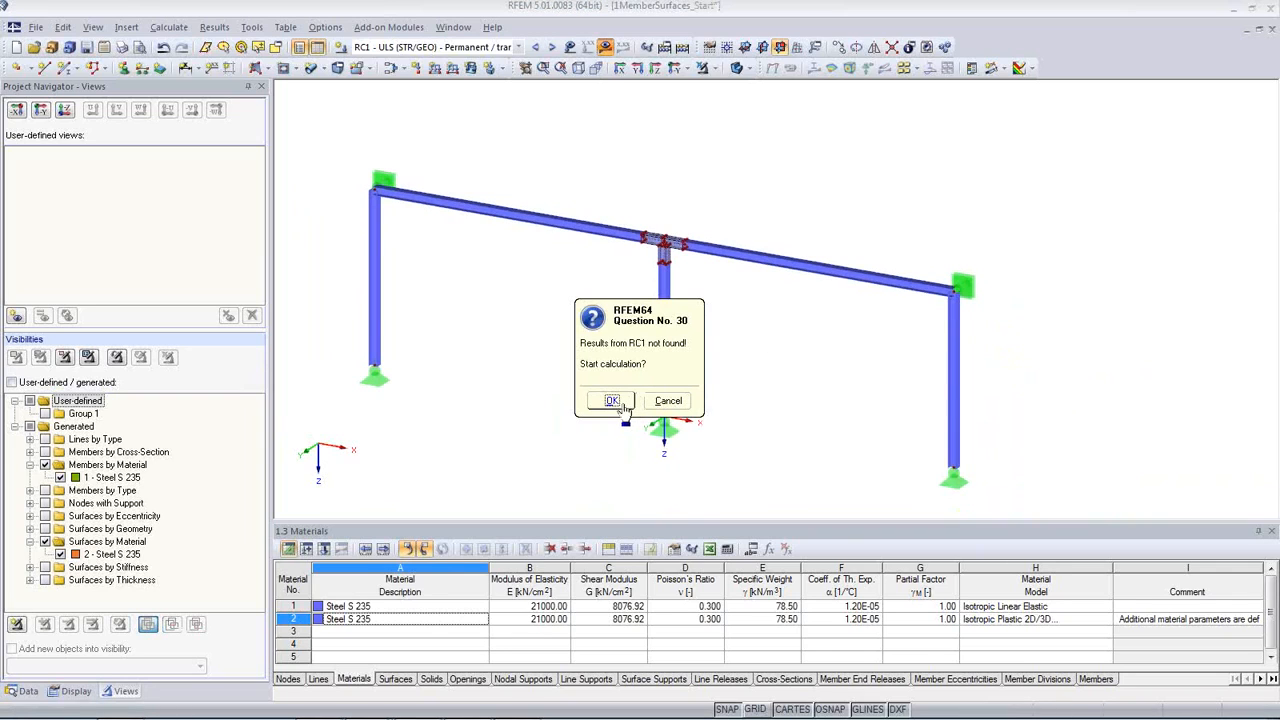
click(612, 401)
scroll(686, 303, up, 2)
scroll(686, 302, up, 5)
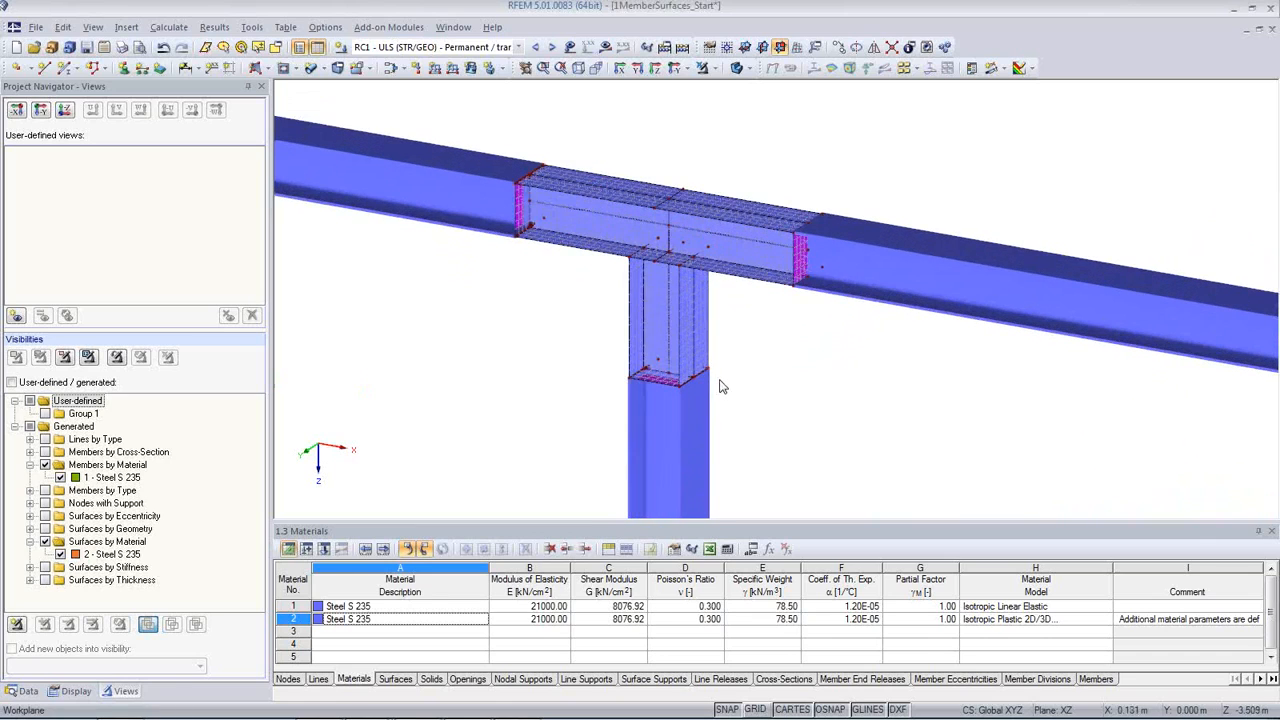
scroll(730, 390, up, 4)
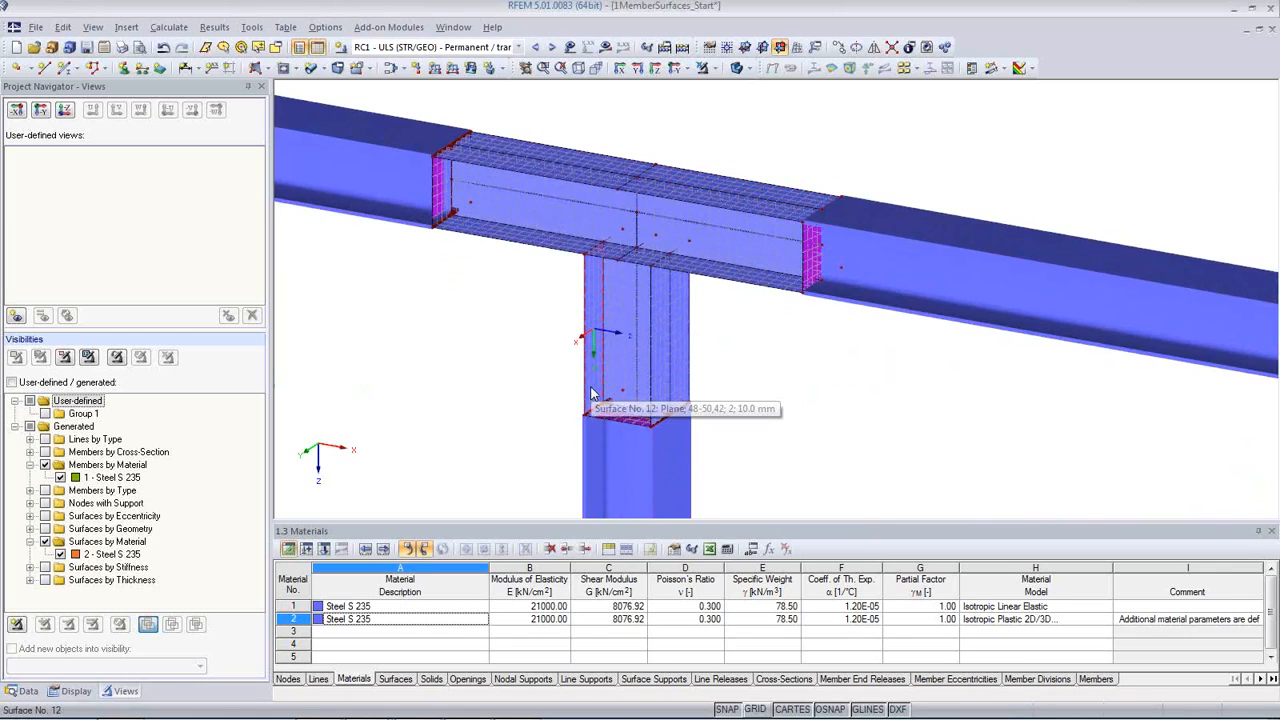
click(536, 248)
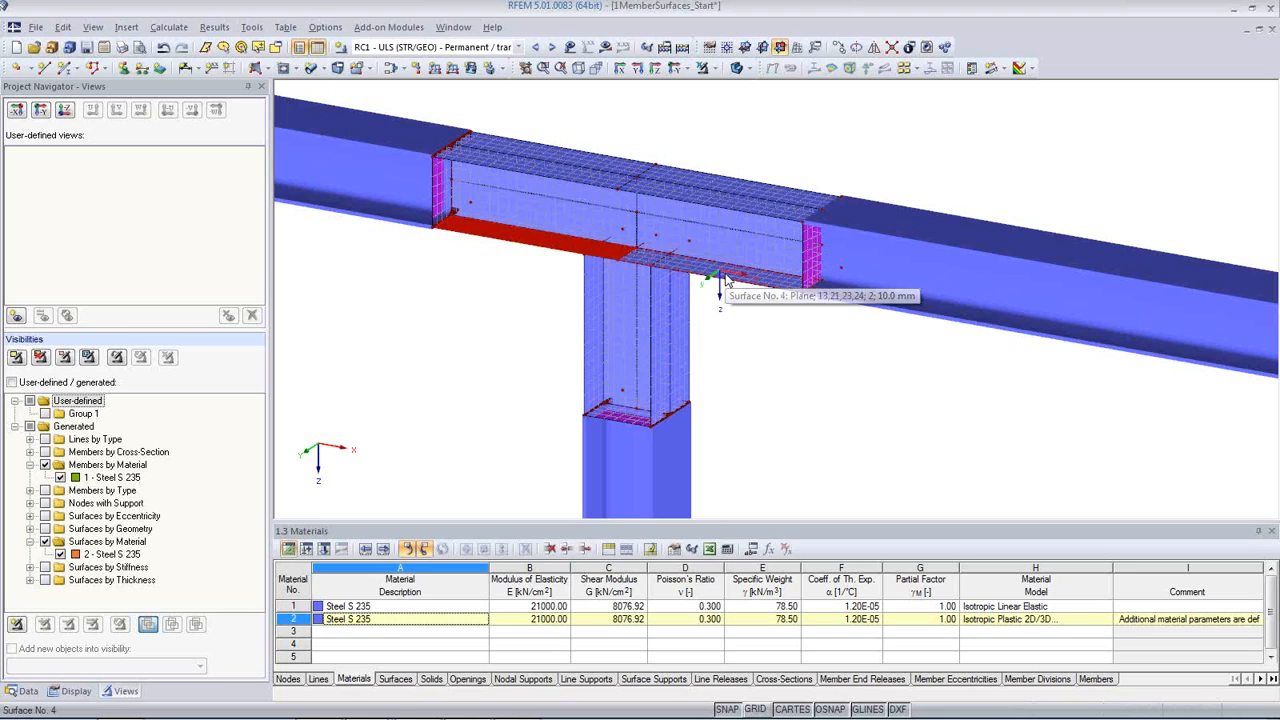
ctrl+click(764, 283)
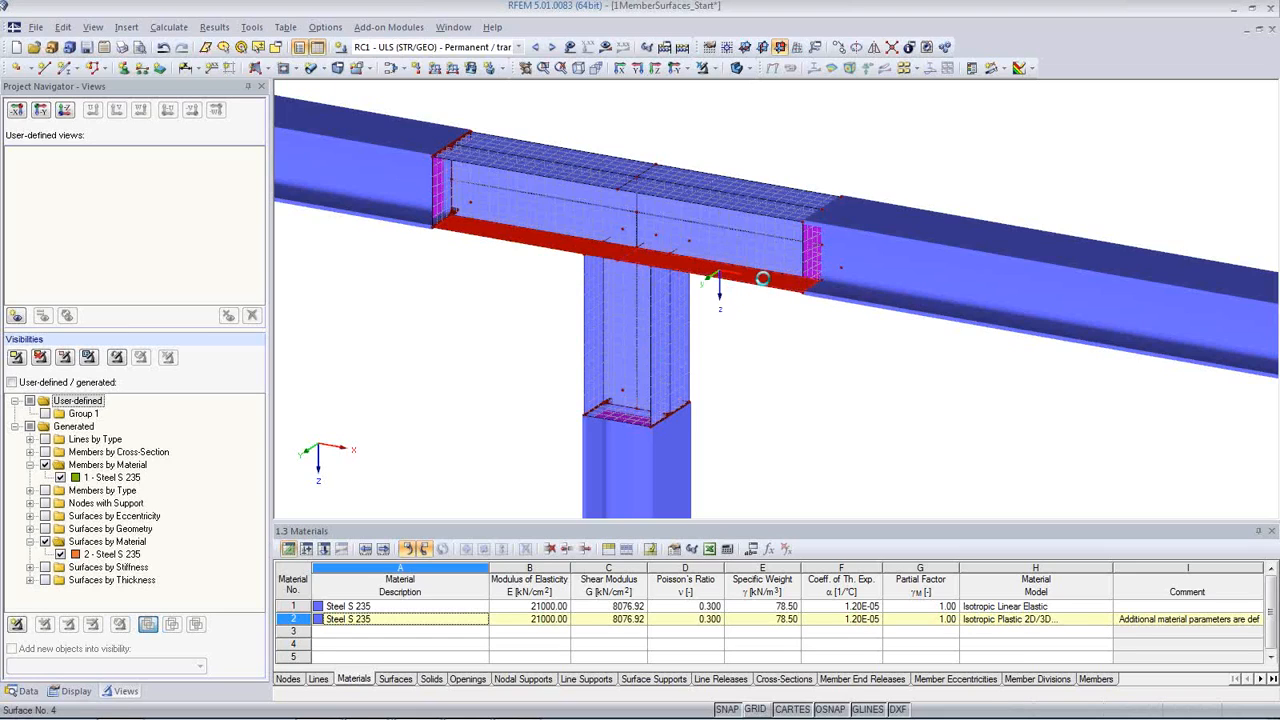
ctrl+click(749, 207)
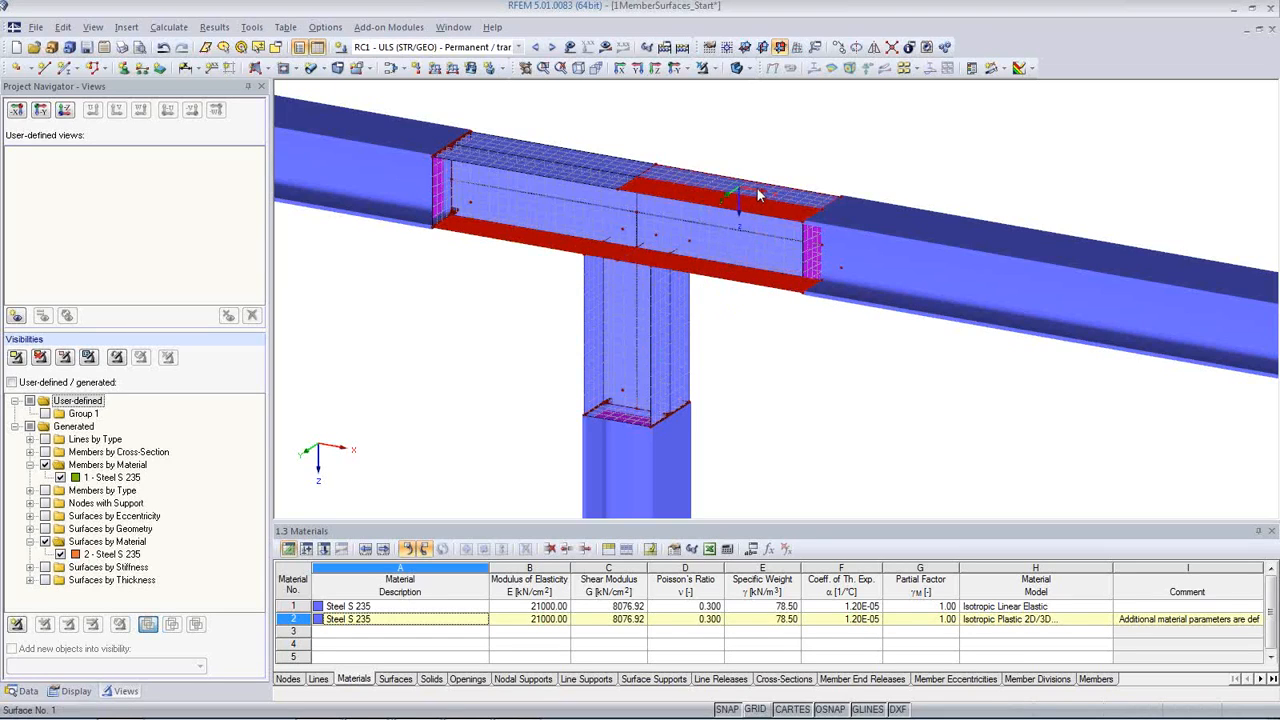
ctrl+click(514, 155)
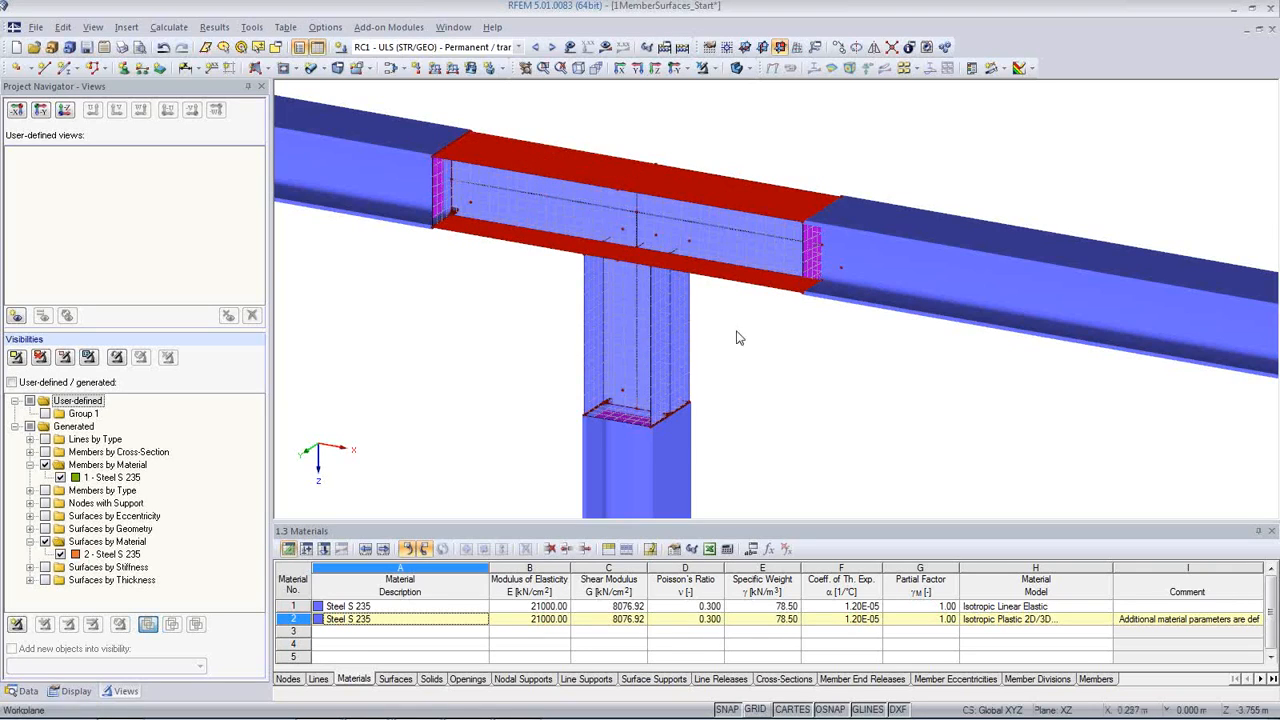
click(636, 213)
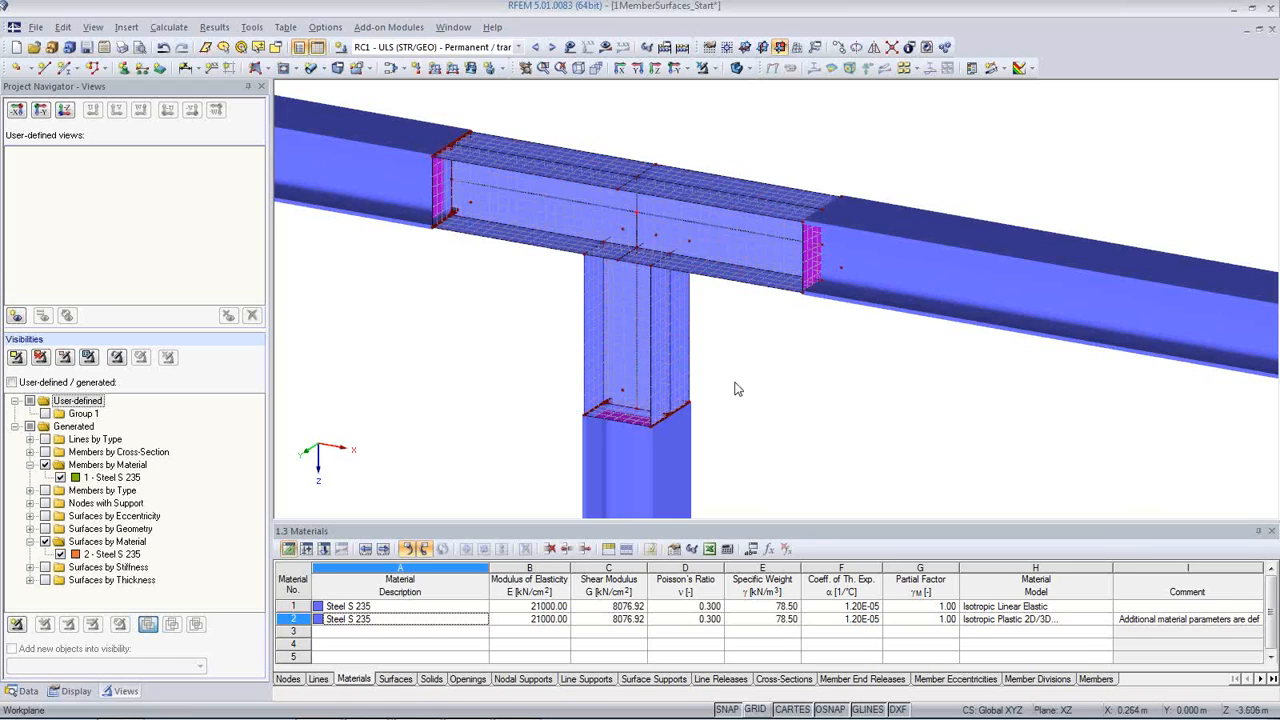
Step: Set a constant thickness of 20 mm for the upper and lower beam flange surfaces, 1-4 and 6-9, at the middle connection
middle_drag(814, 373, 914, 360)
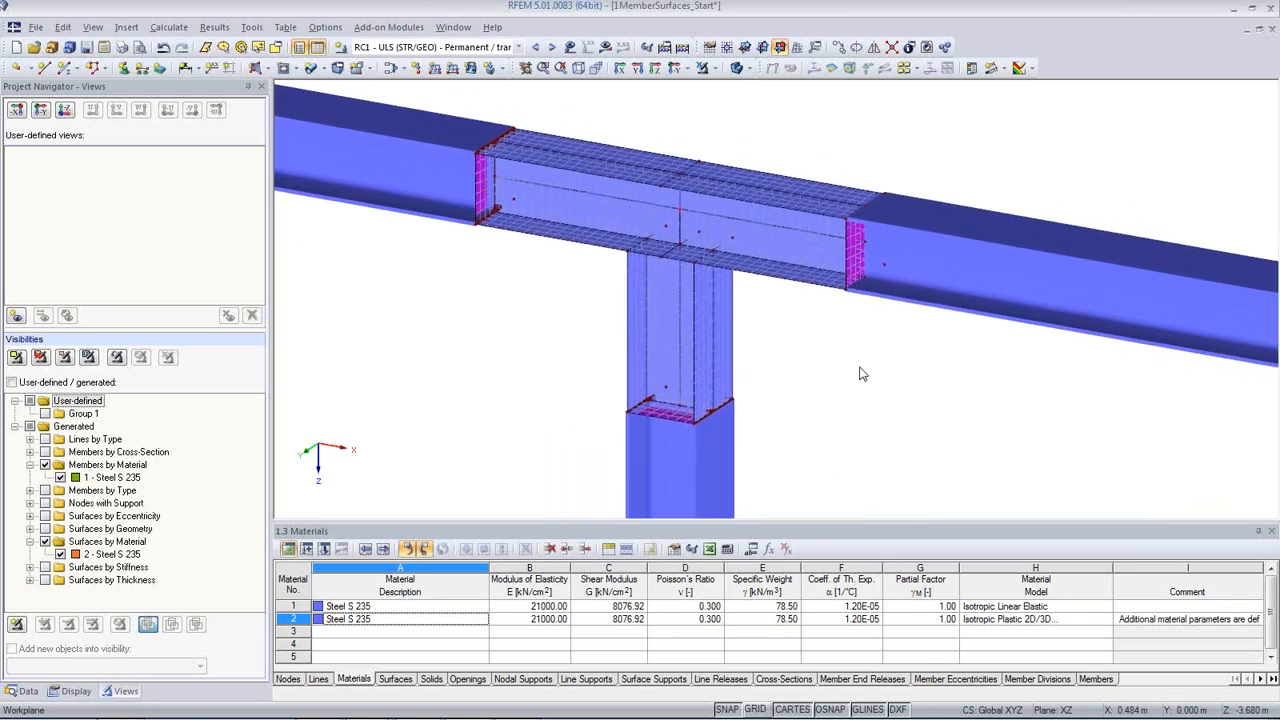
middle_drag(940, 400, 900, 300)
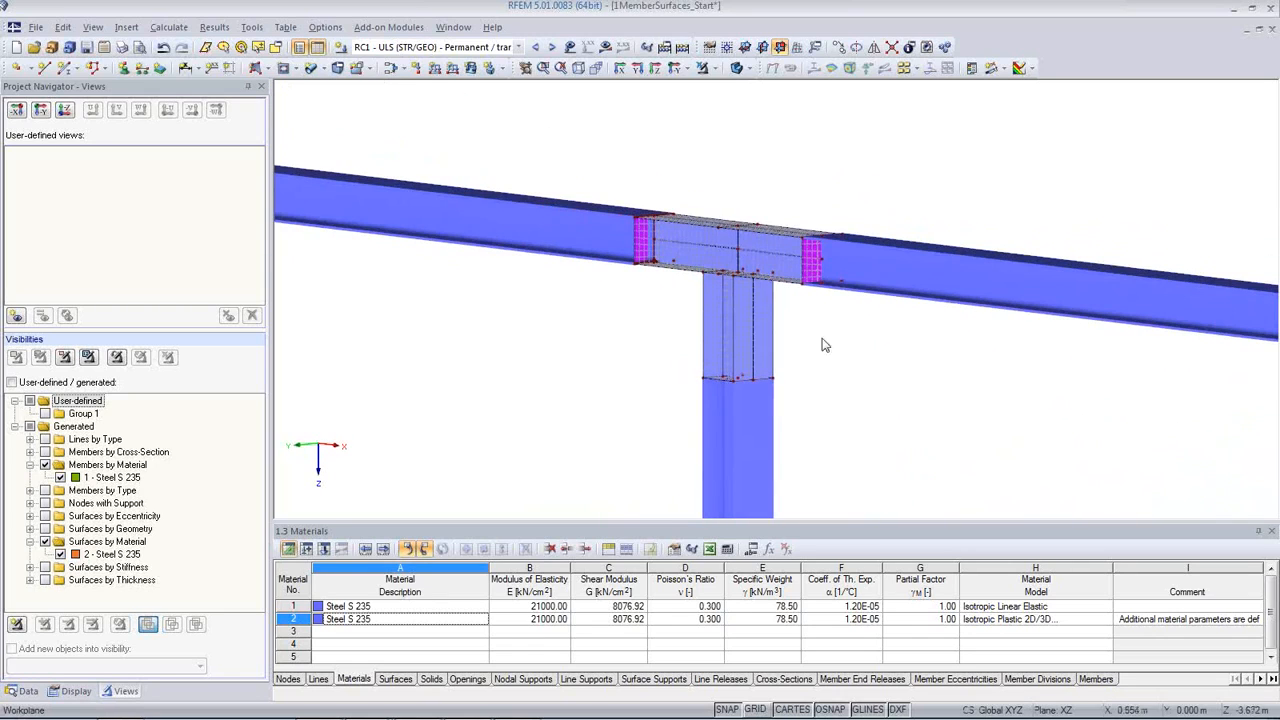
click(738, 253)
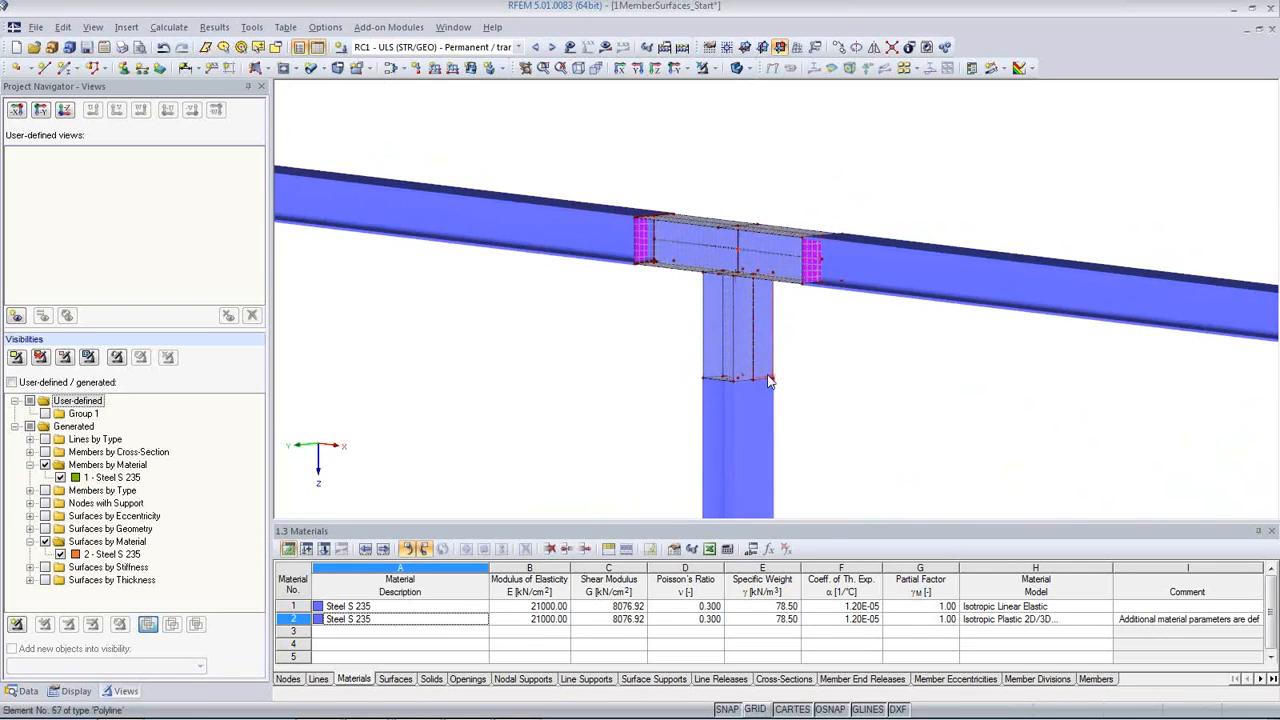
middle_drag(914, 360, 914, 240)
scroll(634, 289, up, 1)
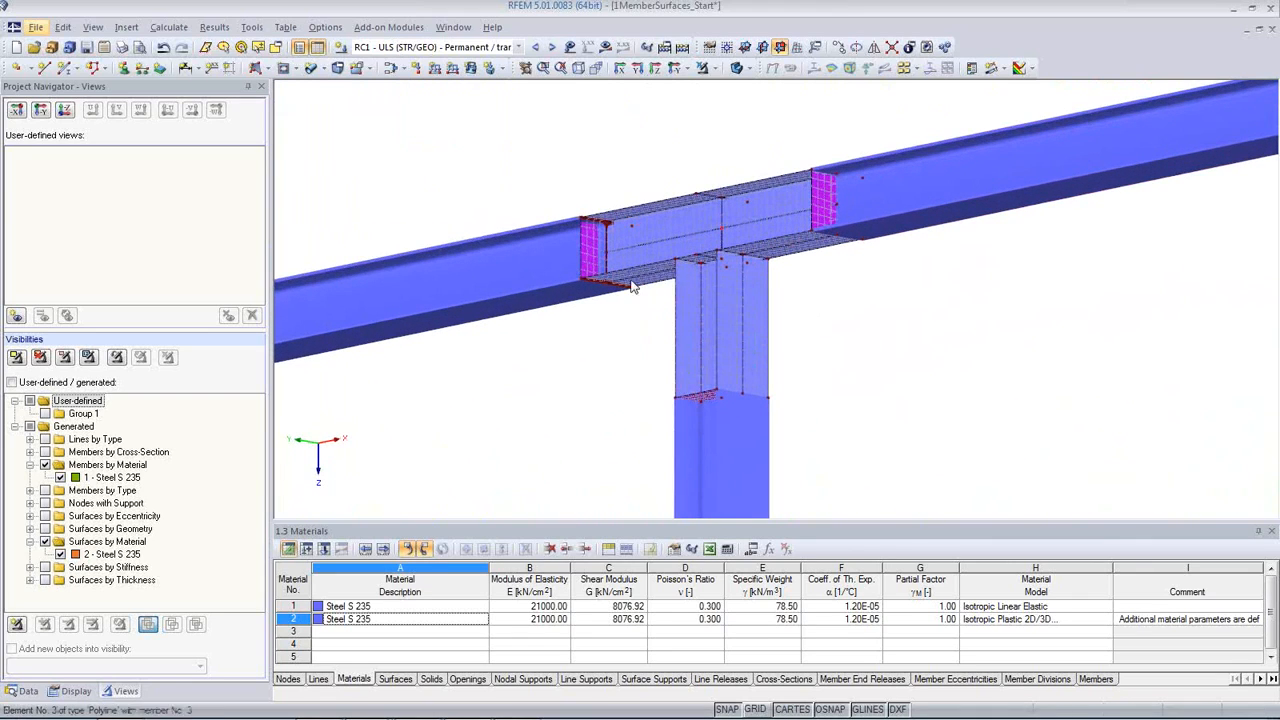
scroll(645, 280, up, 3)
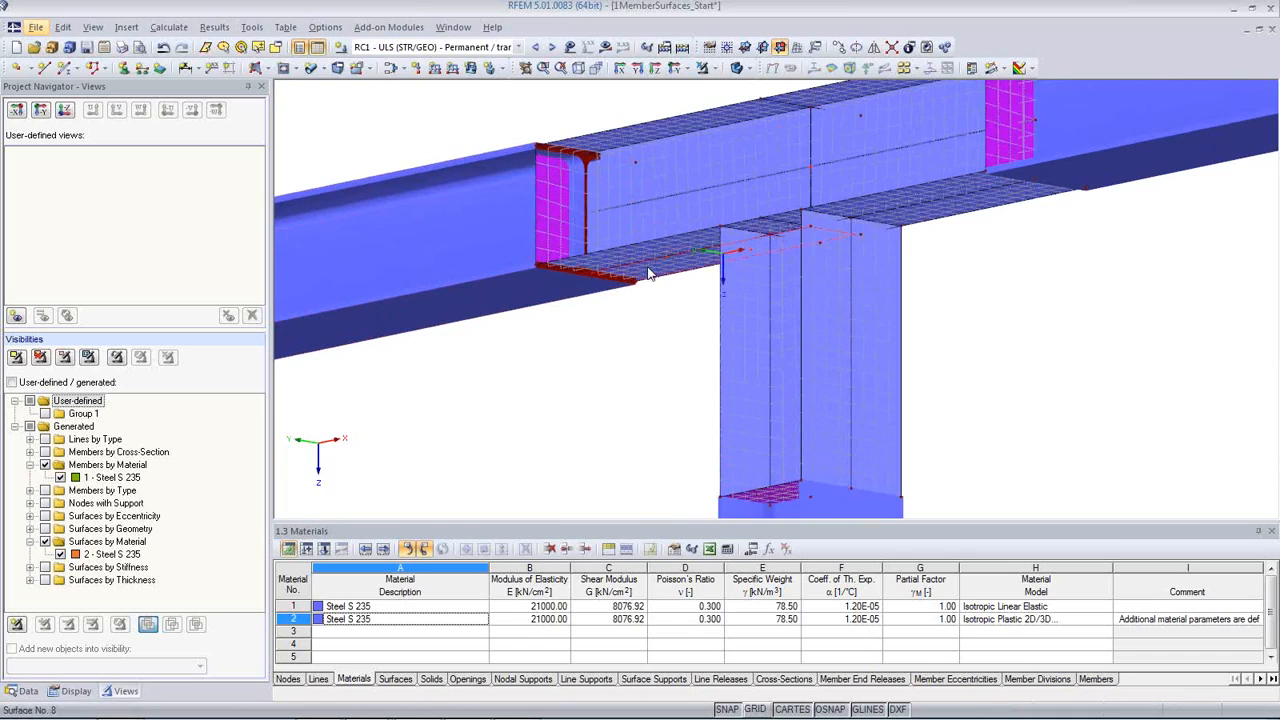
click(648, 267)
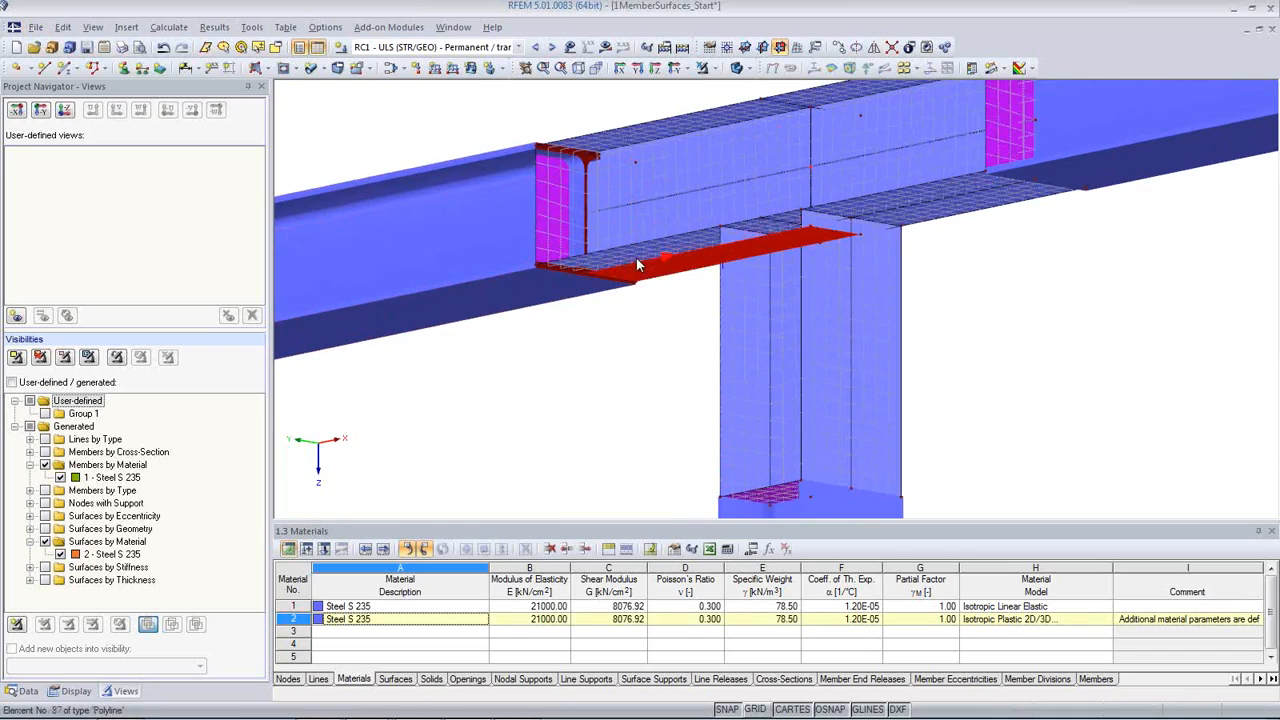
ctrl+click(889, 202)
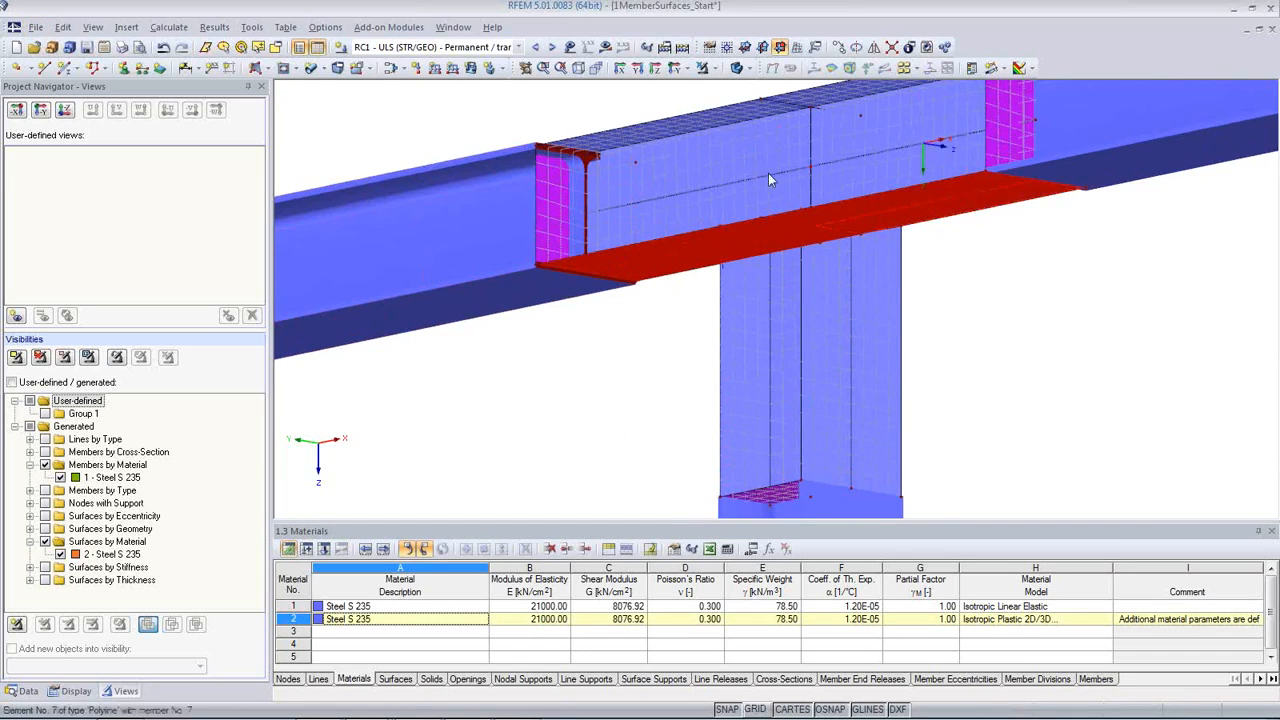
ctrl+click(699, 123)
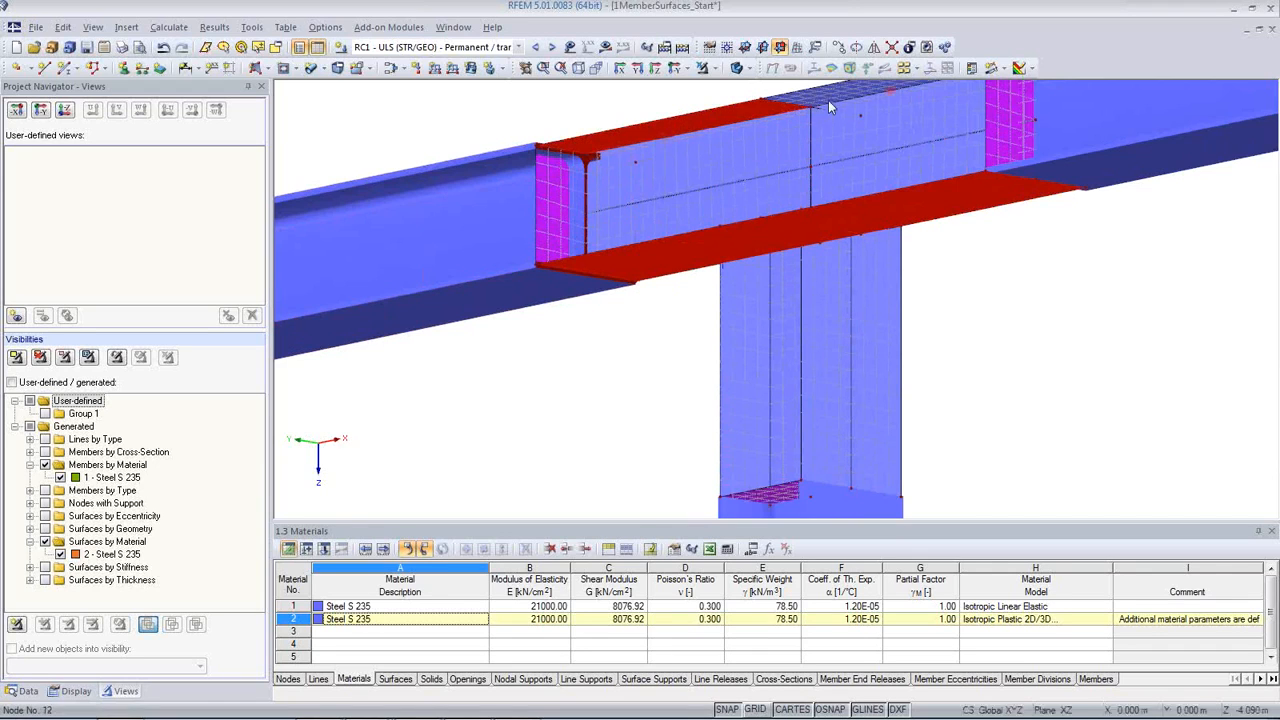
ctrl+middle_drag(892, 229, 782, 213)
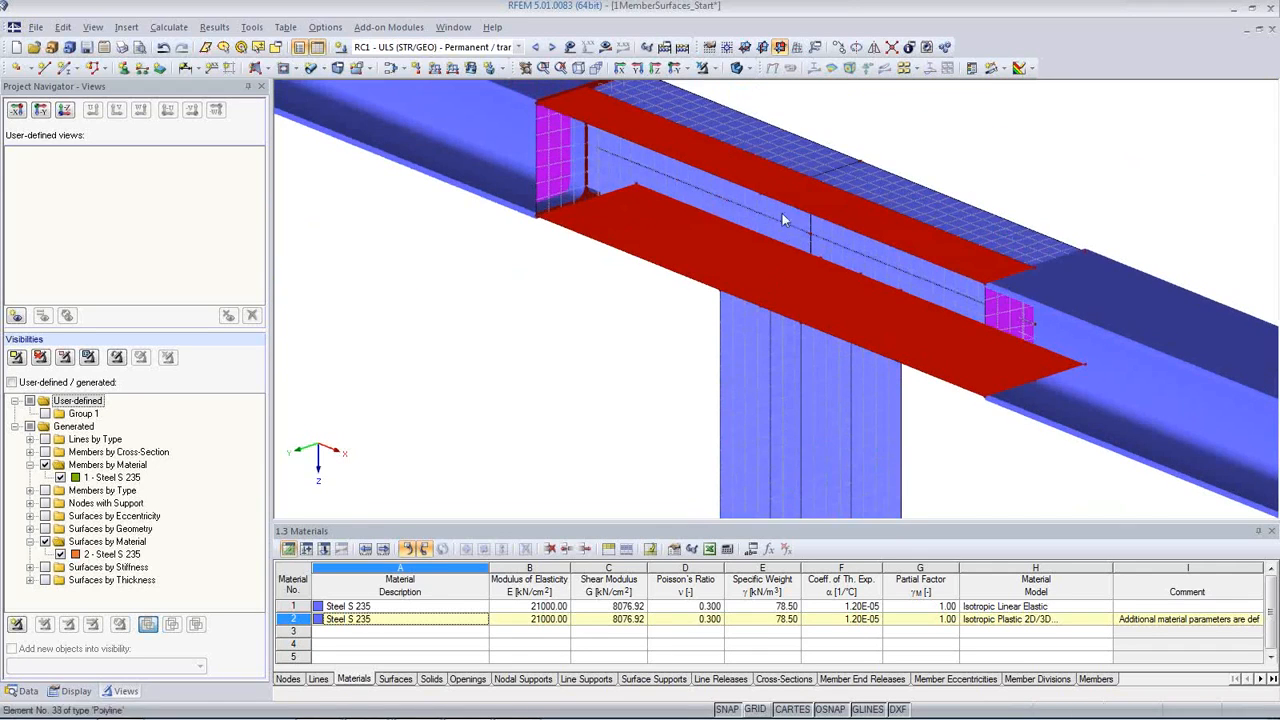
double_click(884, 183)
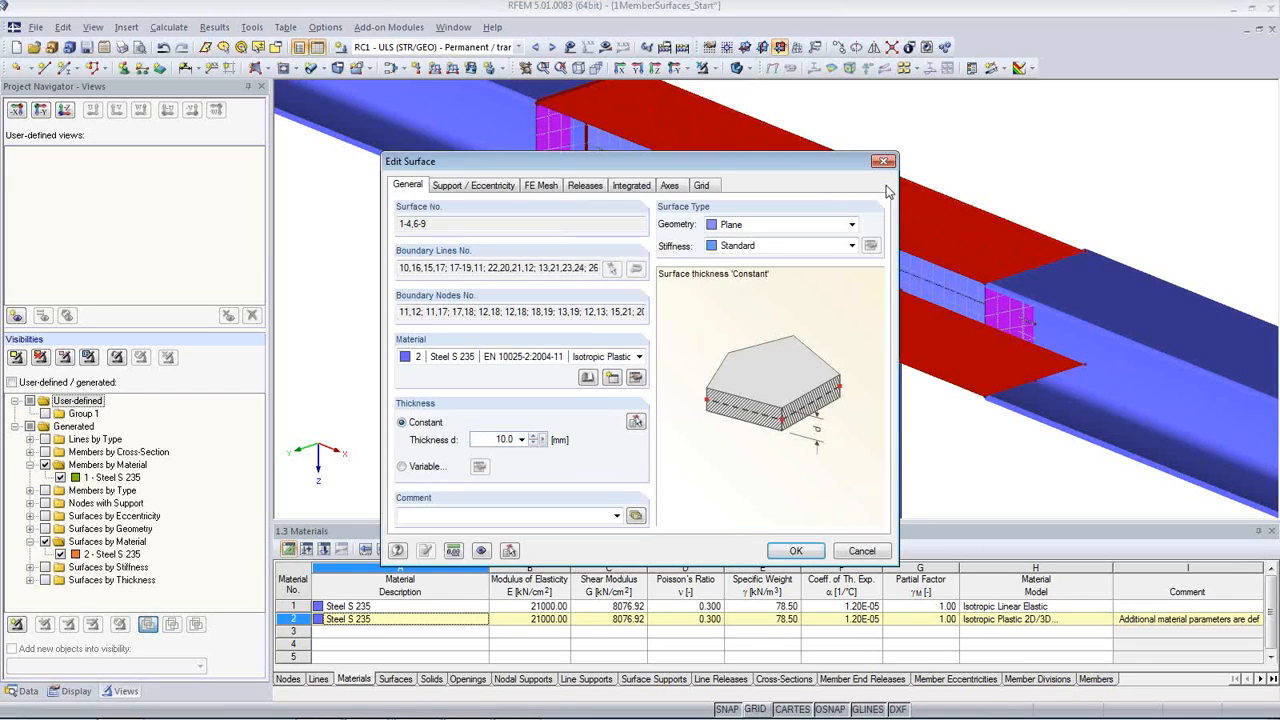
text(20)
click(803, 550)
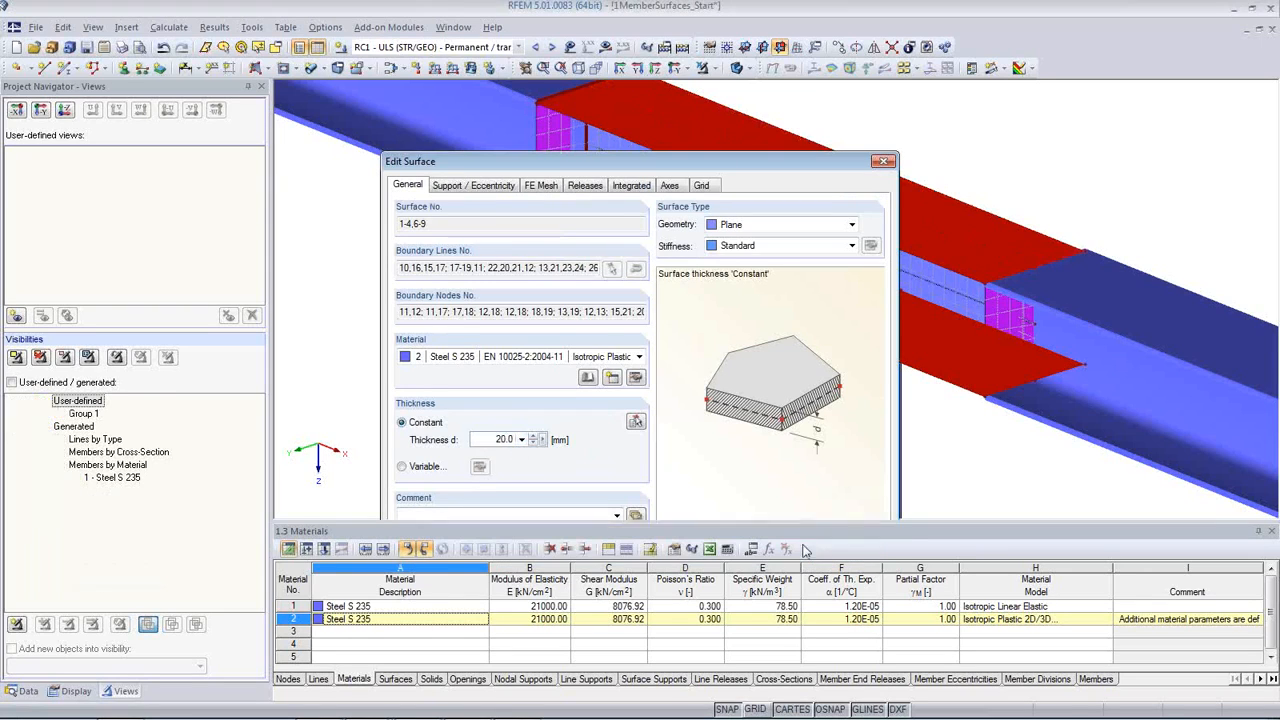
click(585, 414)
Step: Activate the generated visibilities for surfaces by geometry and by thickness, and switch the model to solid transparent display
scroll(585, 413, down, 3)
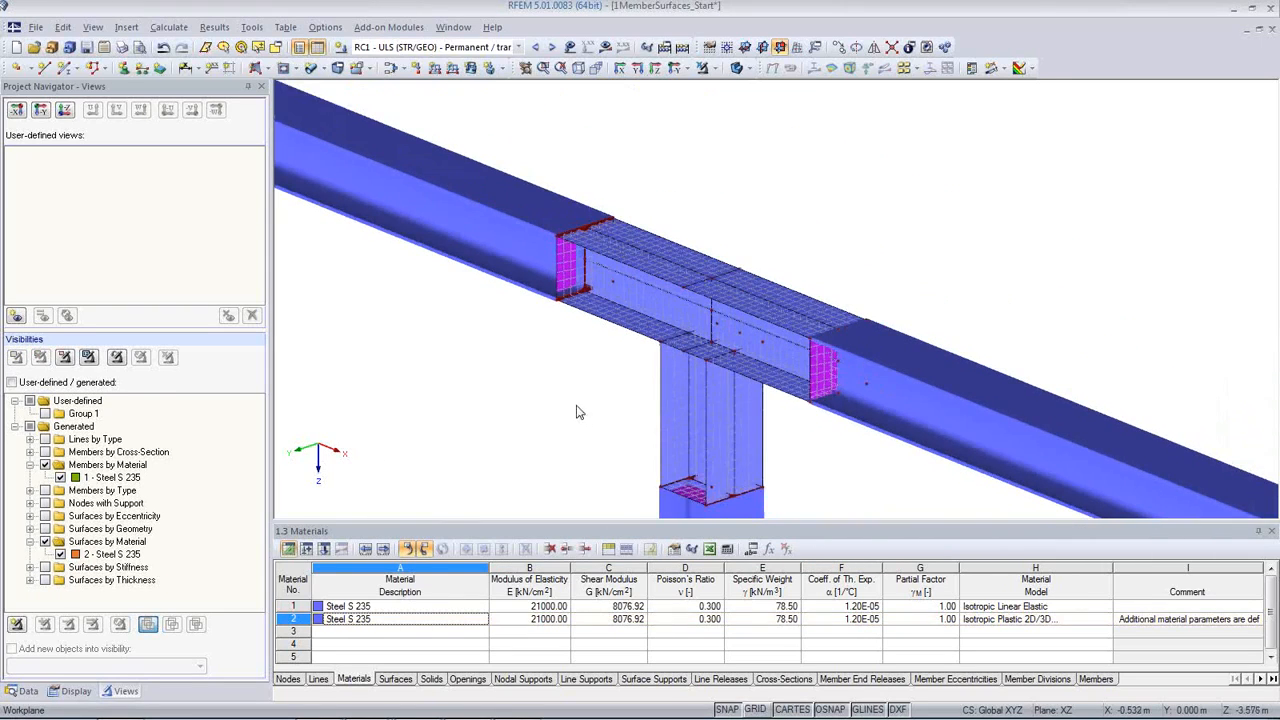
middle_drag(577, 406, 550, 352)
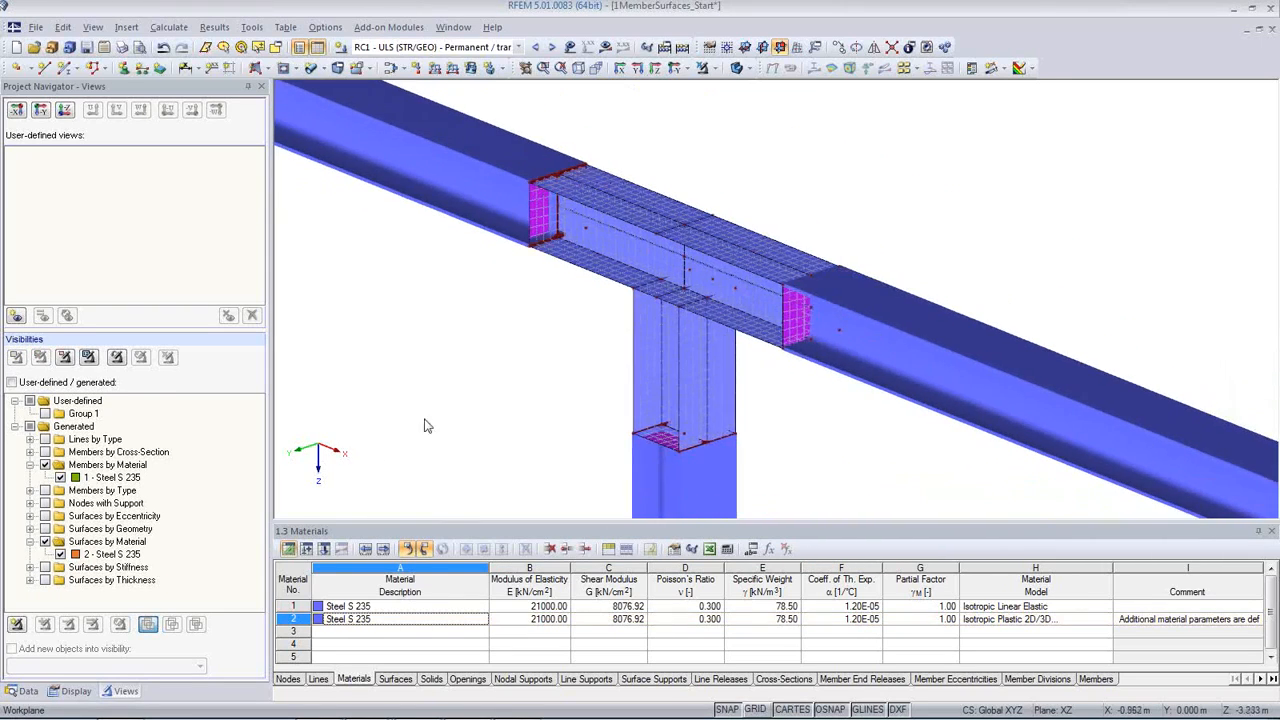
click(44, 528)
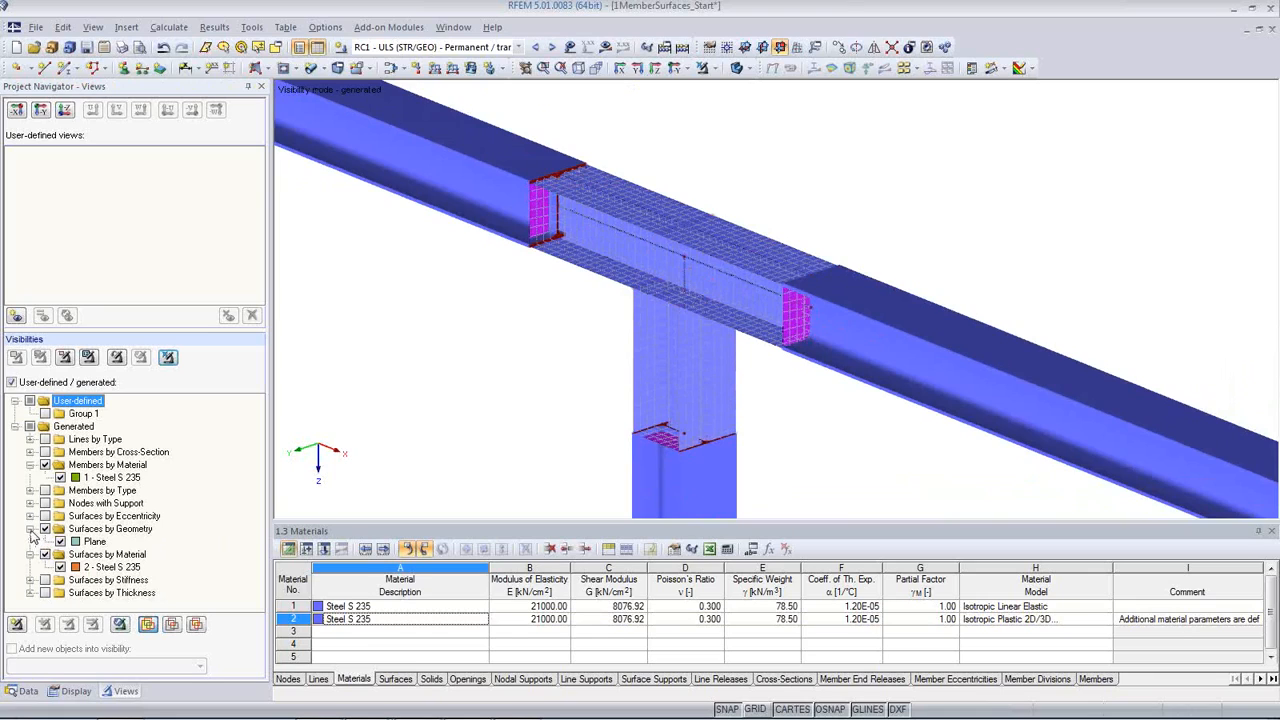
click(30, 593)
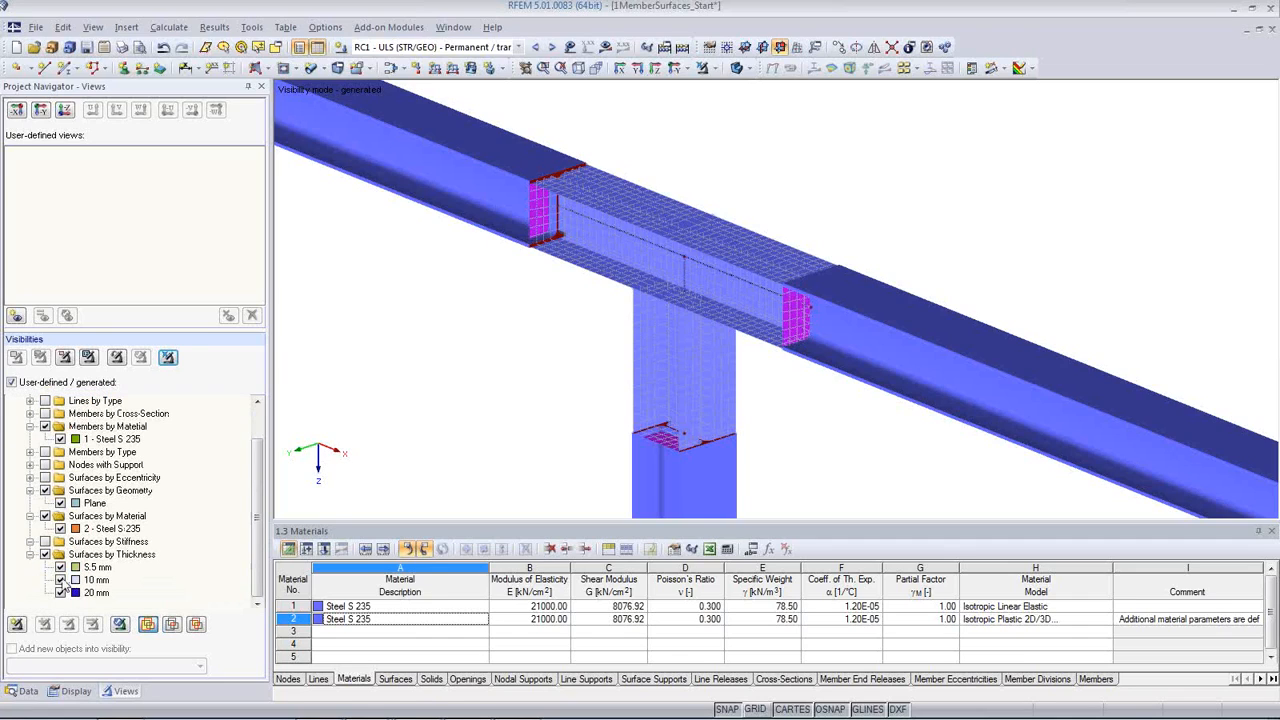
click(741, 68)
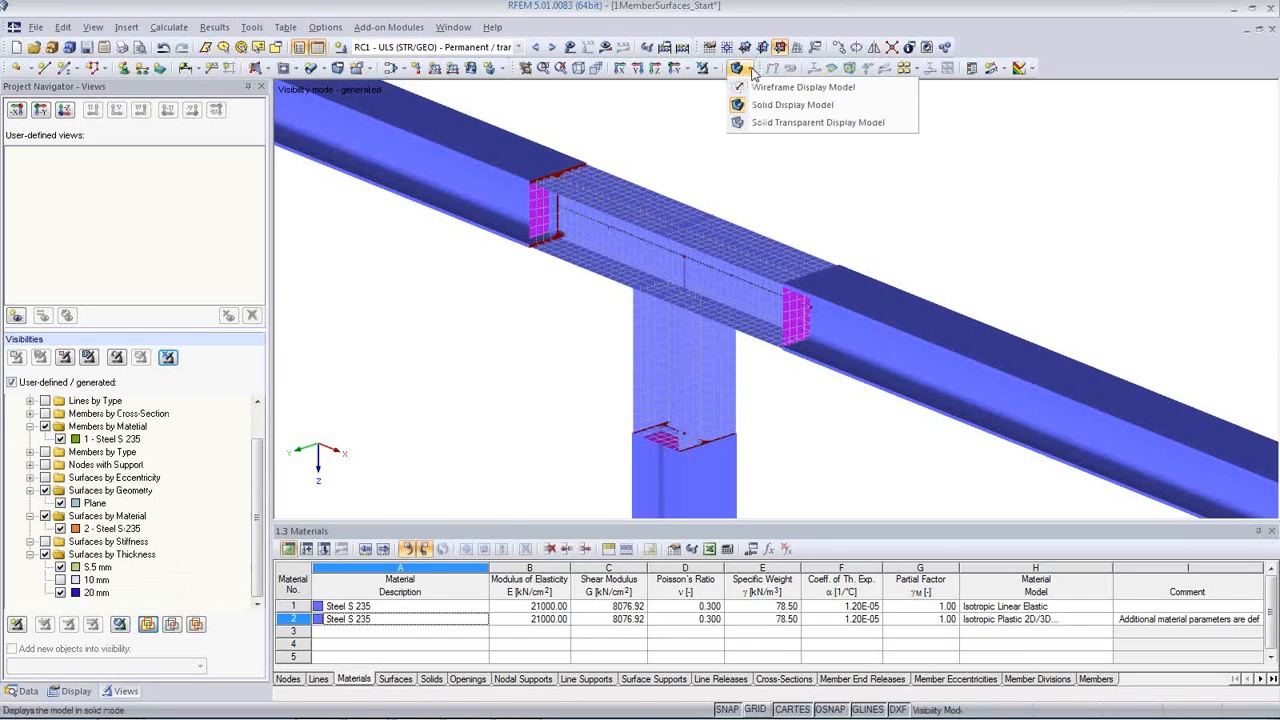
click(753, 122)
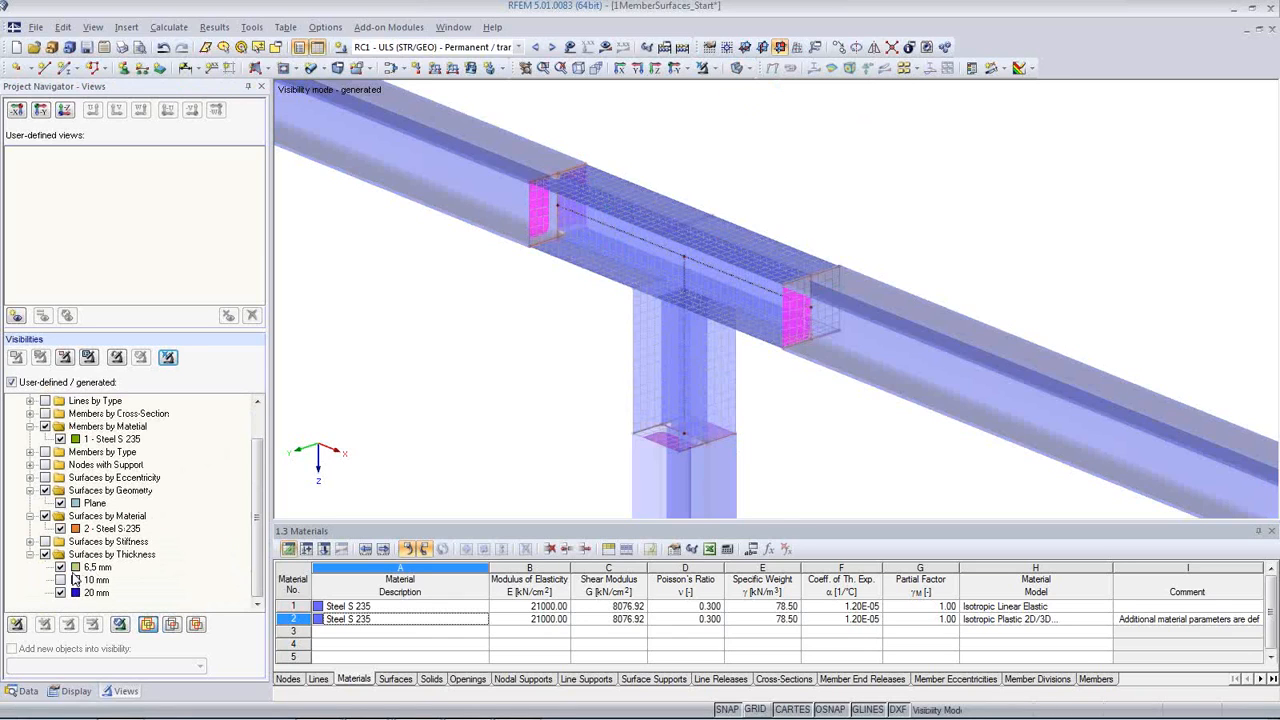
Step: Turn off the geometry and material groups, check the 6.5, 10 and 20 mm thickness groups down to 20 mm alone, and cancel visibility mode
click(45, 426)
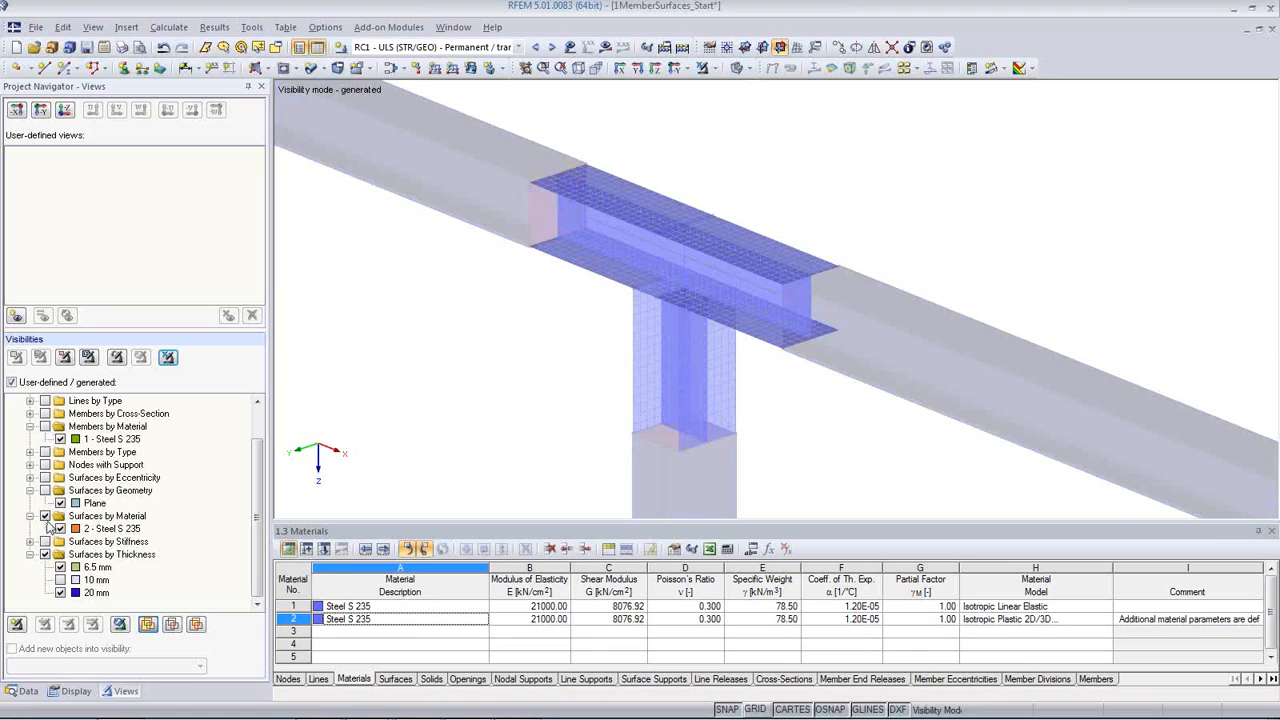
click(44, 516)
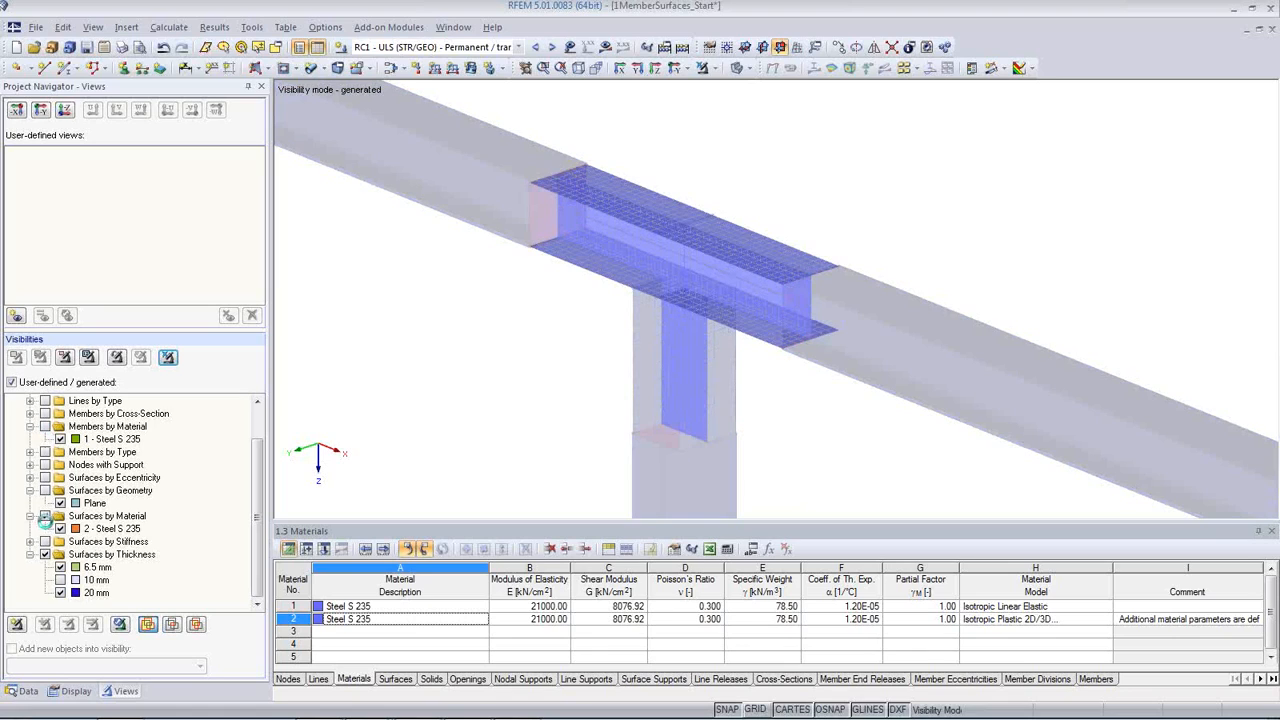
click(60, 581)
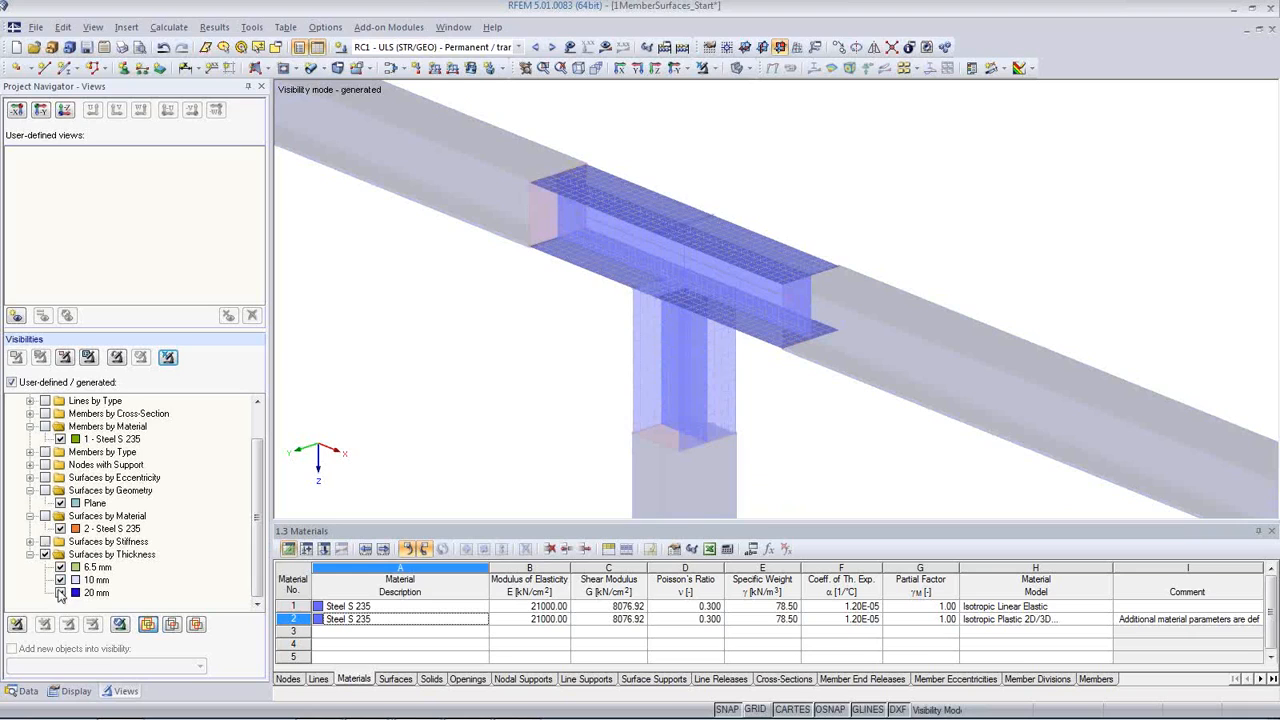
click(60, 593)
click(60, 580)
click(60, 567)
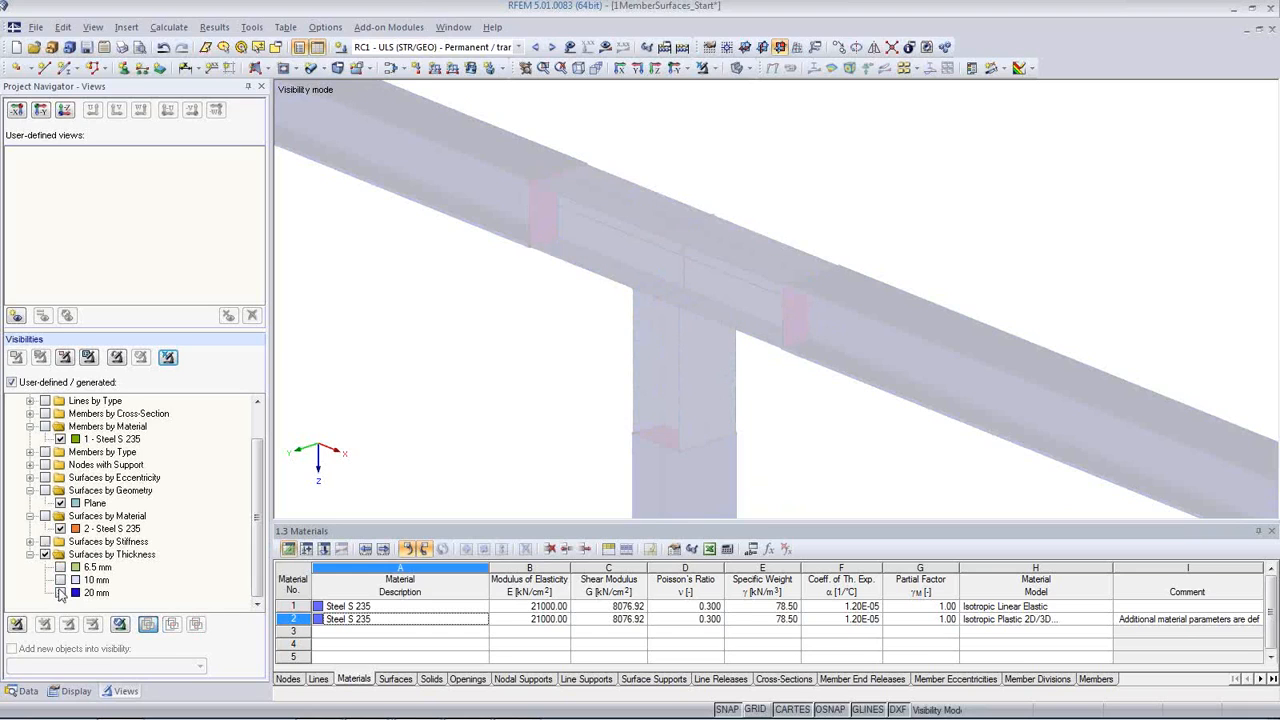
click(60, 593)
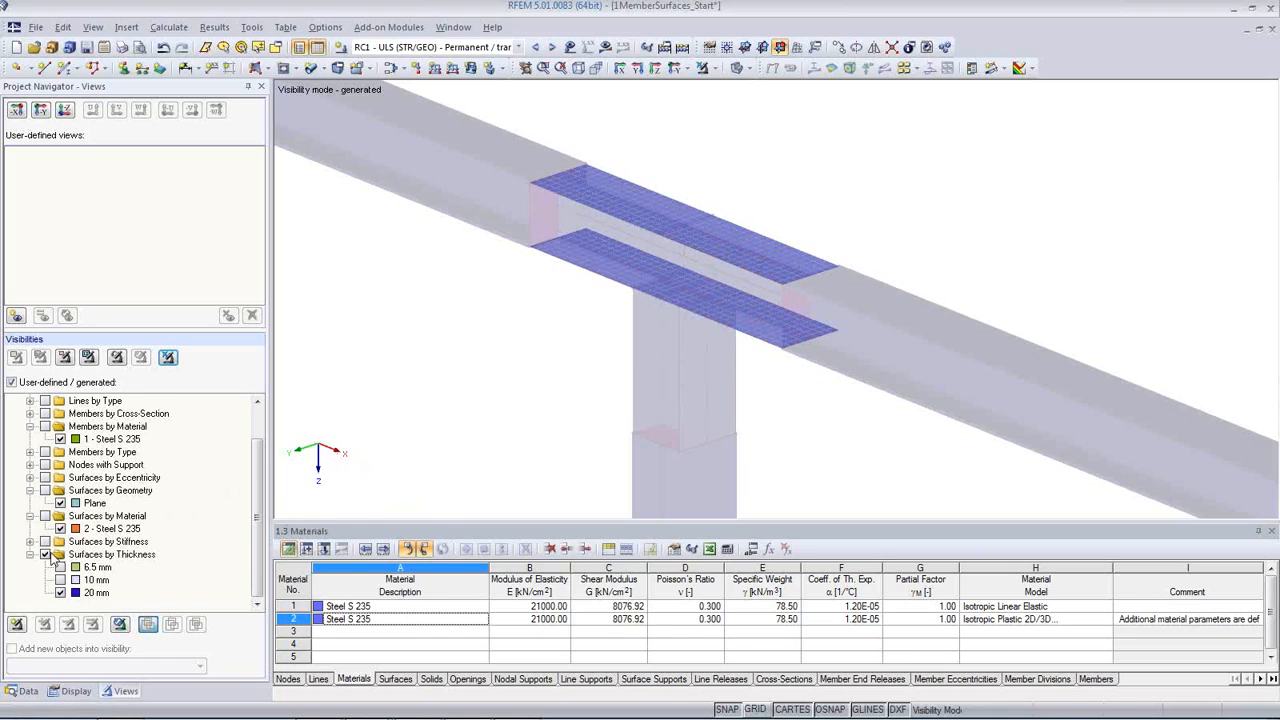
click(170, 358)
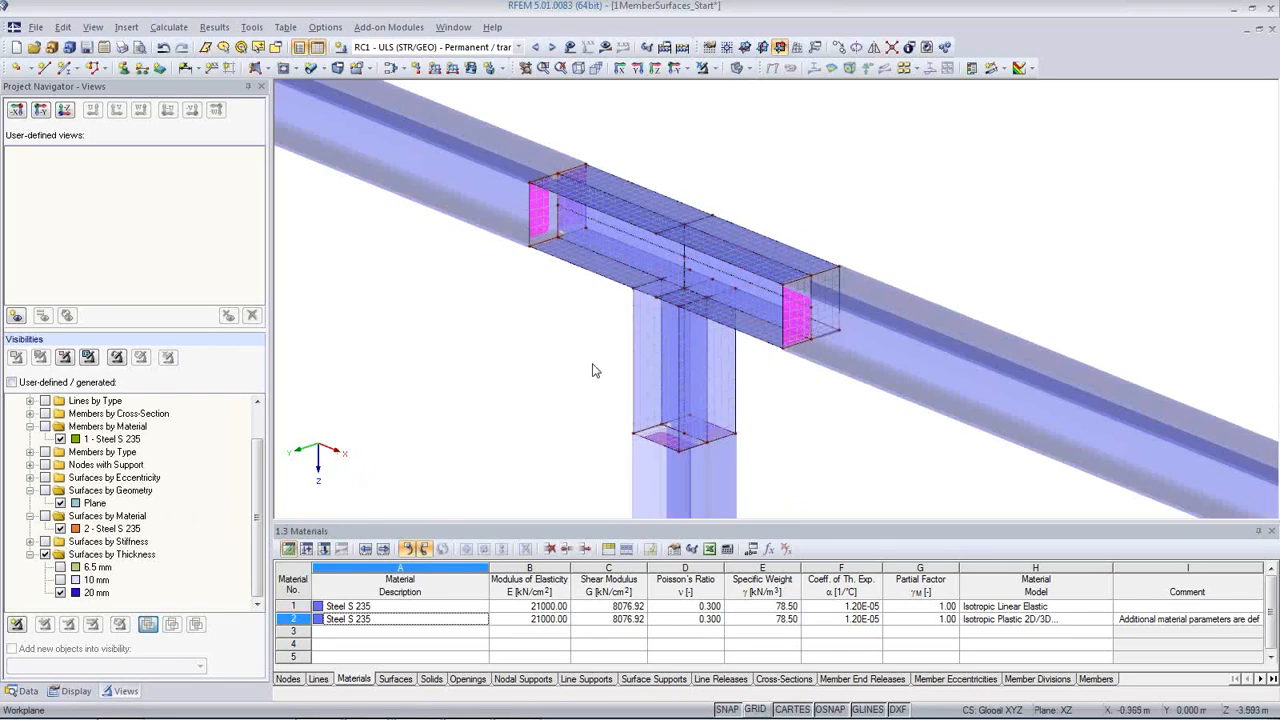
Step: Calculate RC1 and examine the maximum equivalent Mises stresses on the connection's surfaces
click(617, 403)
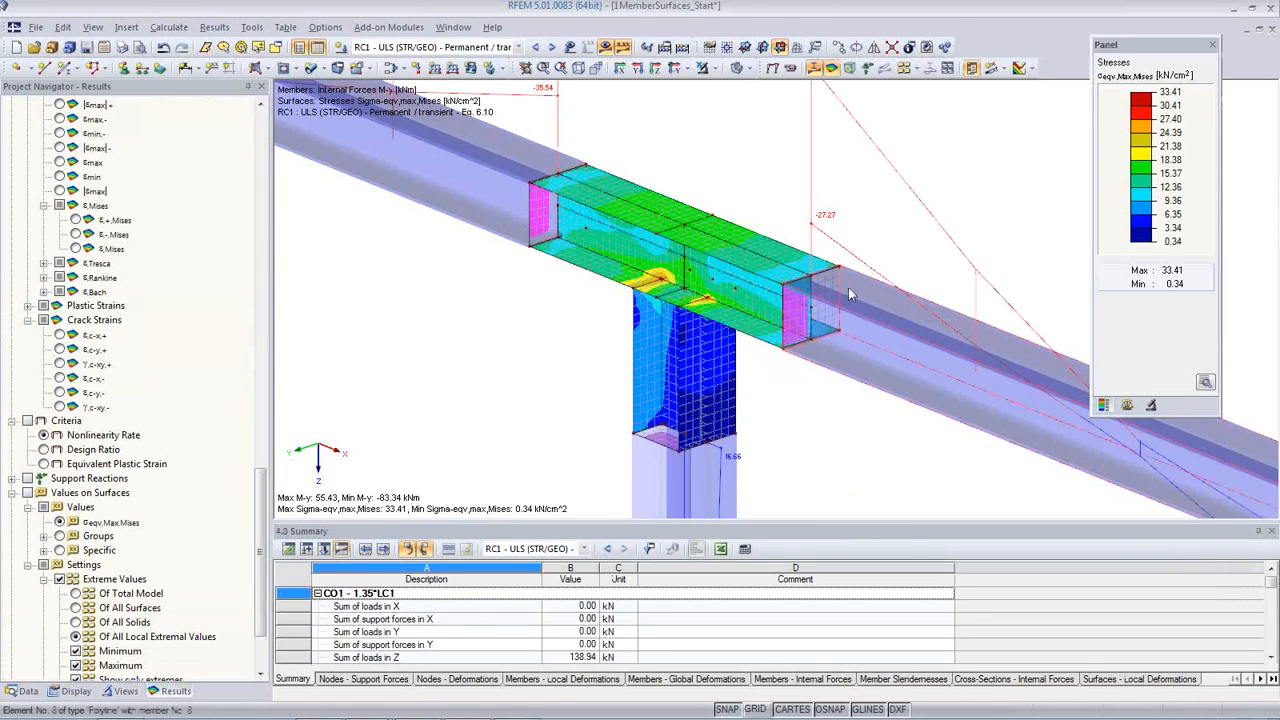
middle_drag(577, 378, 724, 356)
scroll(506, 368, down, 1)
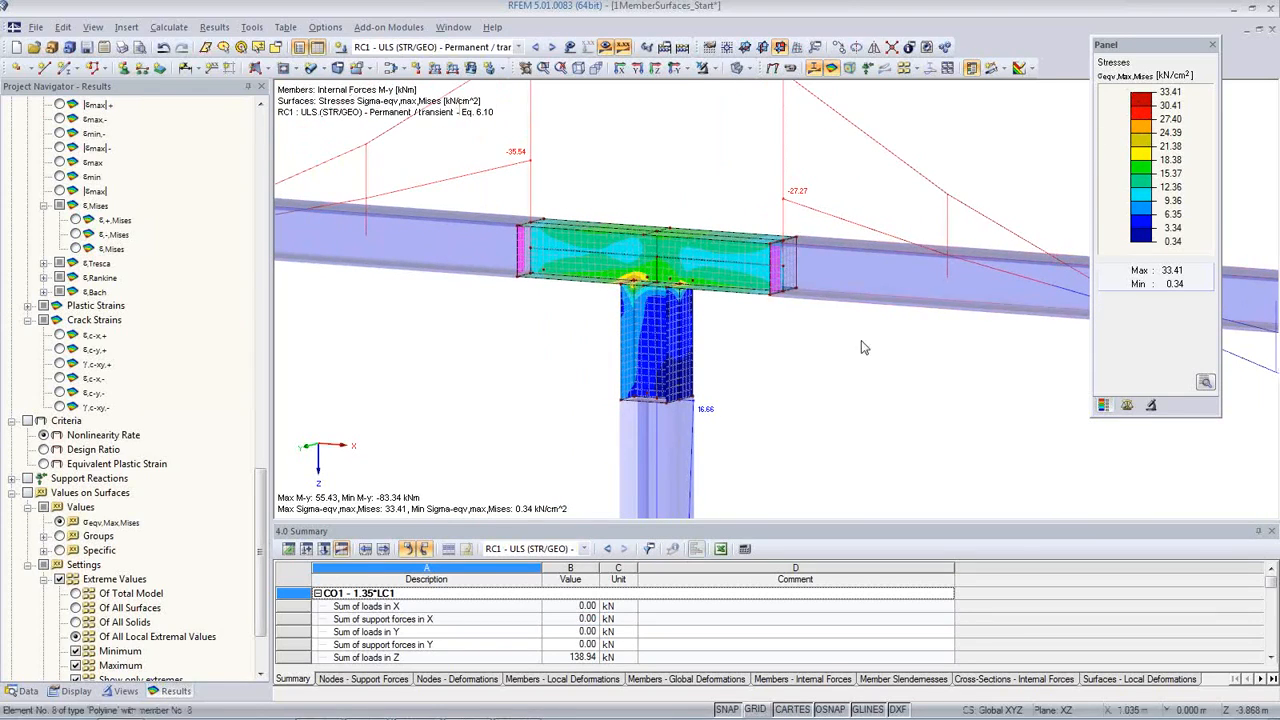
Step: Set the distribution of surface internal forces/stresses to constant on elements and examine the Mises stresses where the column meets the beam
ctrl+middle_drag(748, 349, 741, 411)
scroll(614, 326, up, 2)
scroll(630, 322, up, 4)
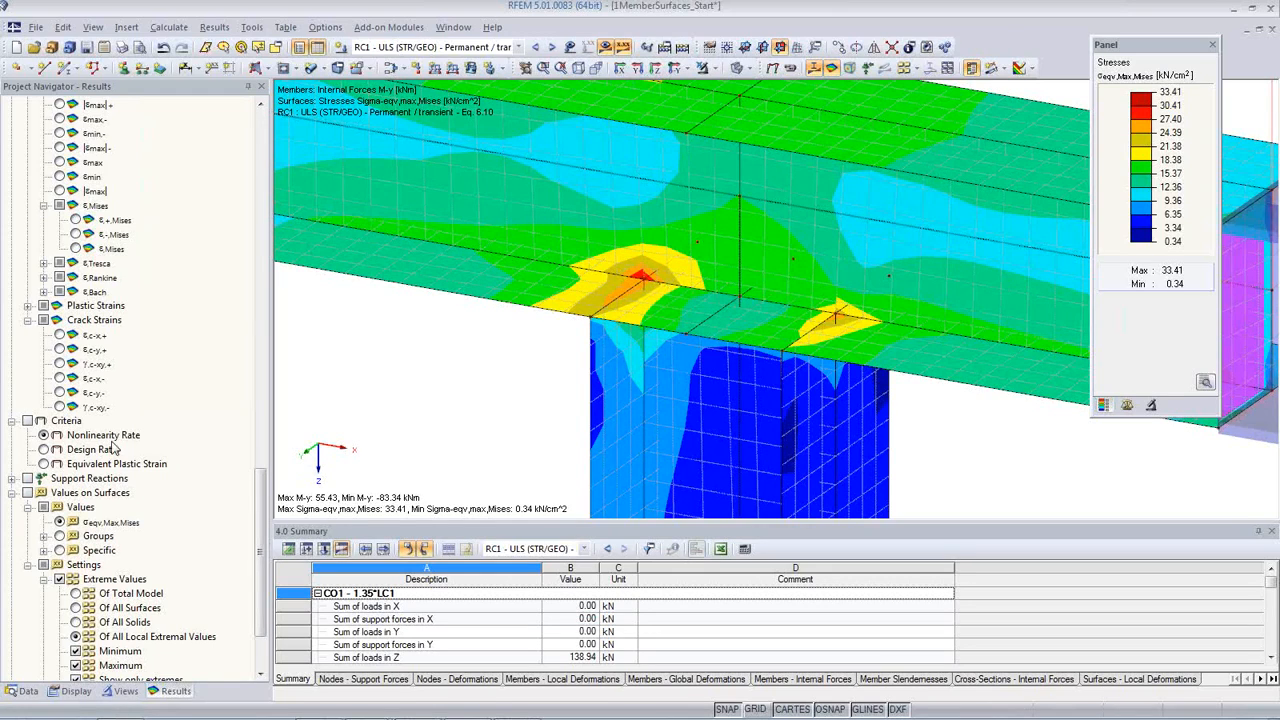
click(80, 691)
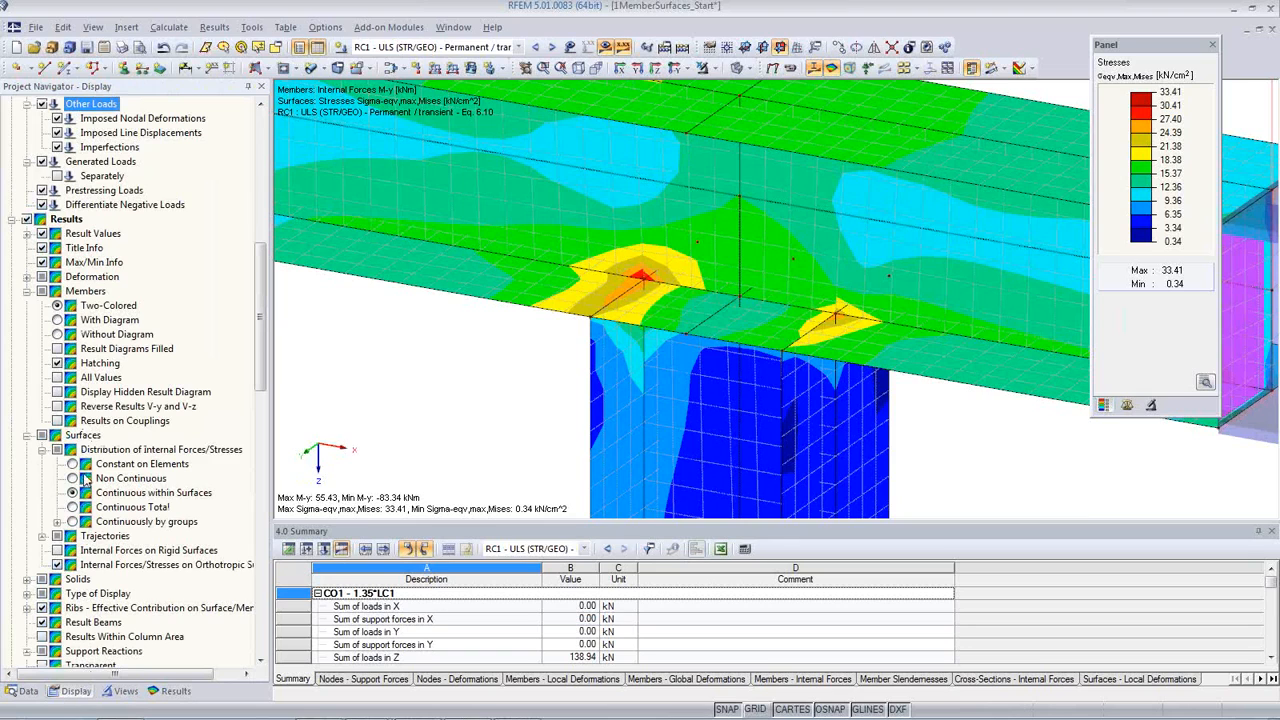
click(72, 465)
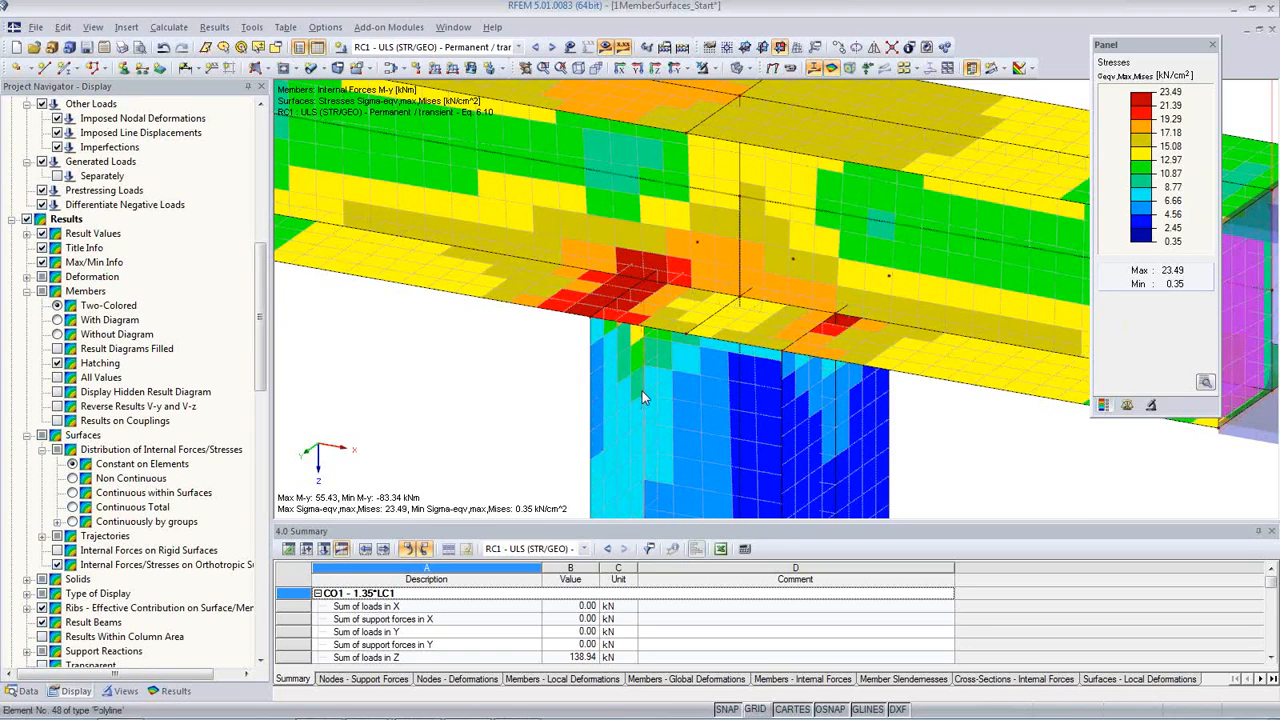
scroll(642, 391, down, 3)
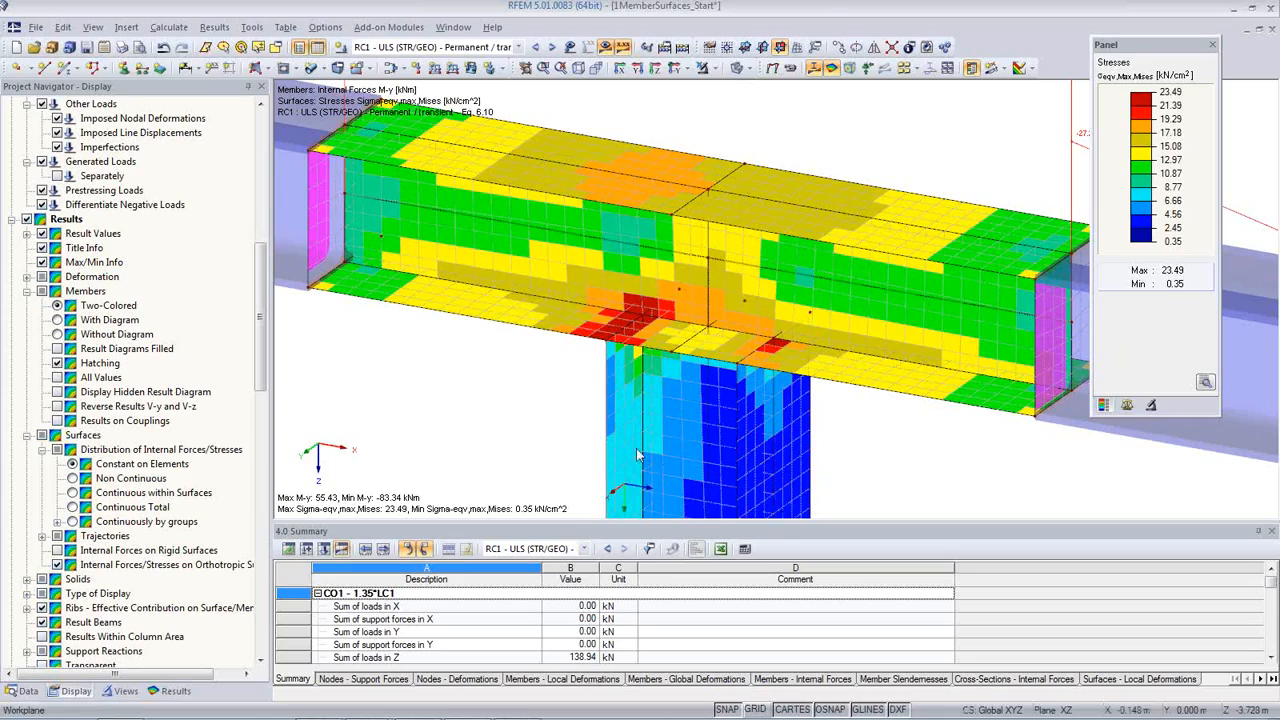
ctrl+middle_drag(799, 445, 655, 347)
scroll(650, 341, up, 1)
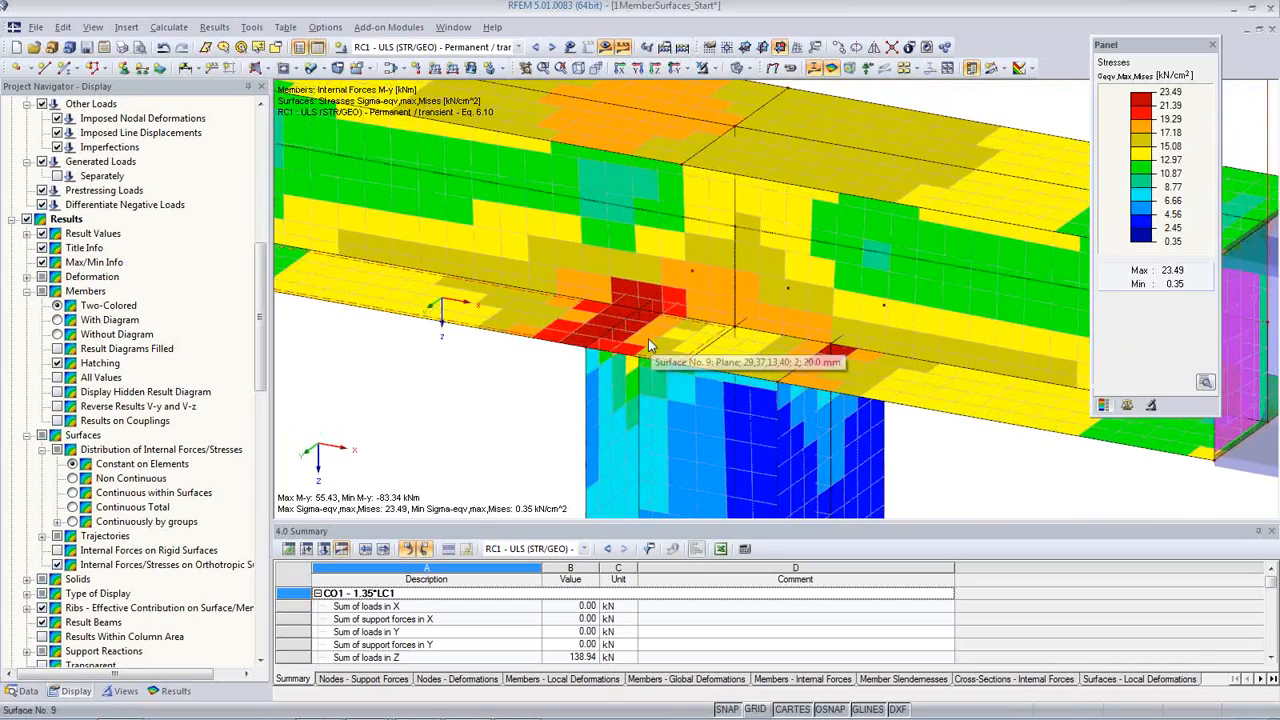
scroll(648, 367, down, 2)
scroll(648, 367, down, 1)
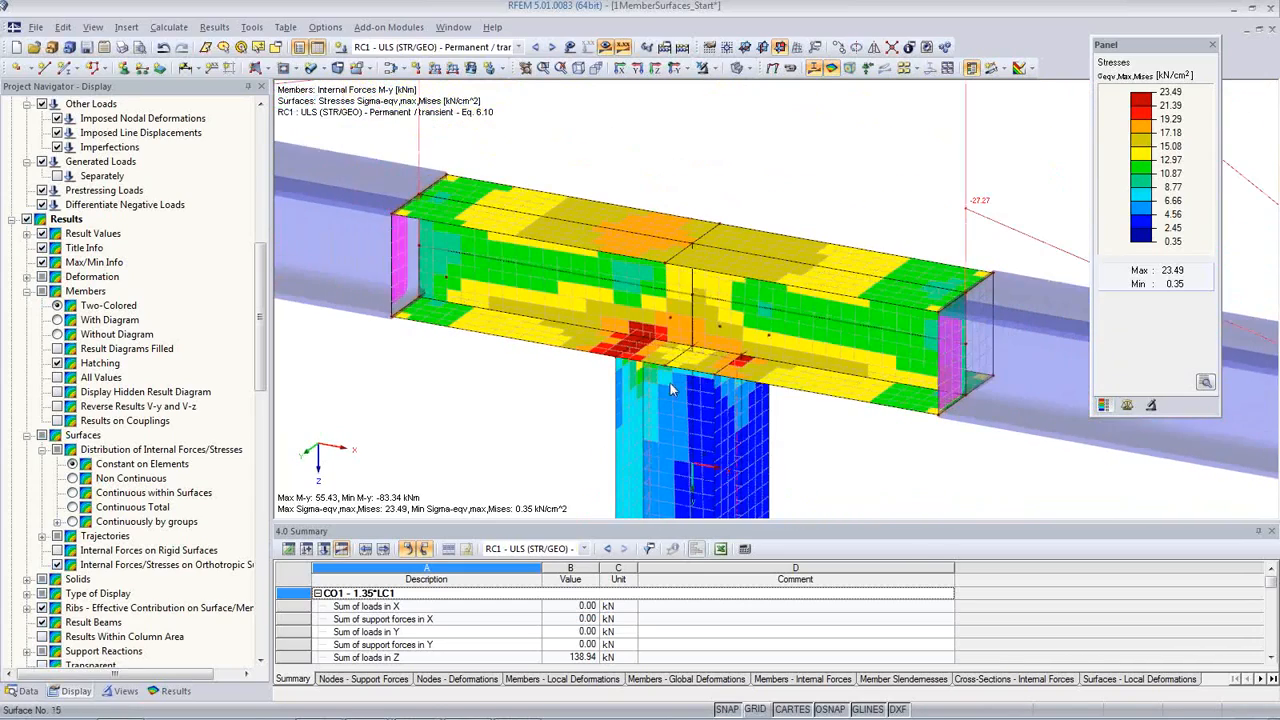
ctrl+middle_drag(648, 367, 850, 387)
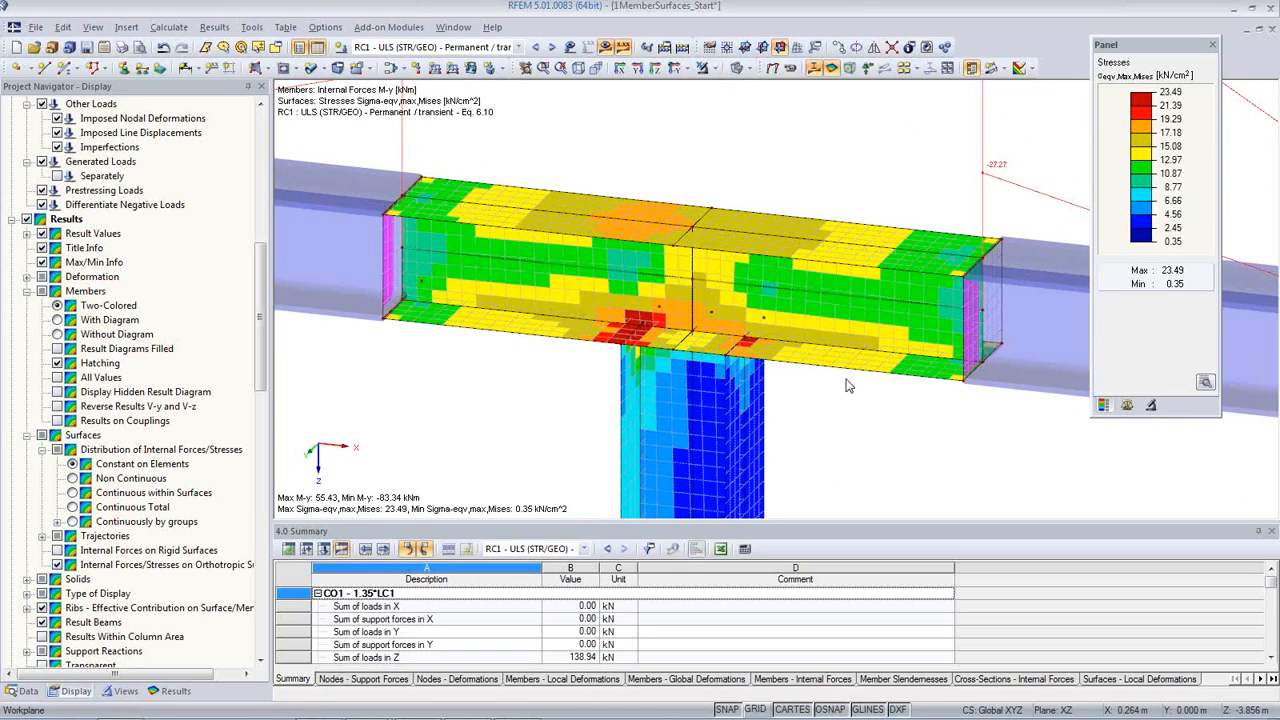
Step: Show the equivalent Mises strains on the connection's surfaces instead of the stresses
scroll(254, 372, down, 4)
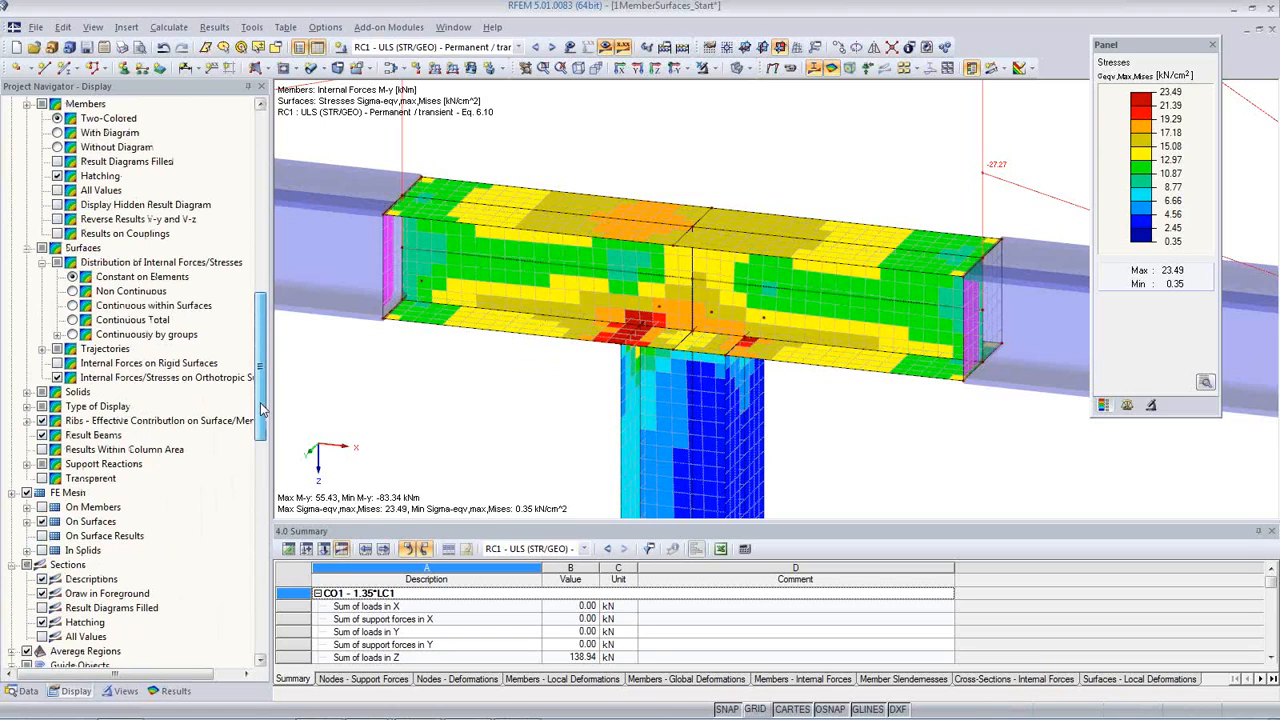
drag(260, 408, 254, 498)
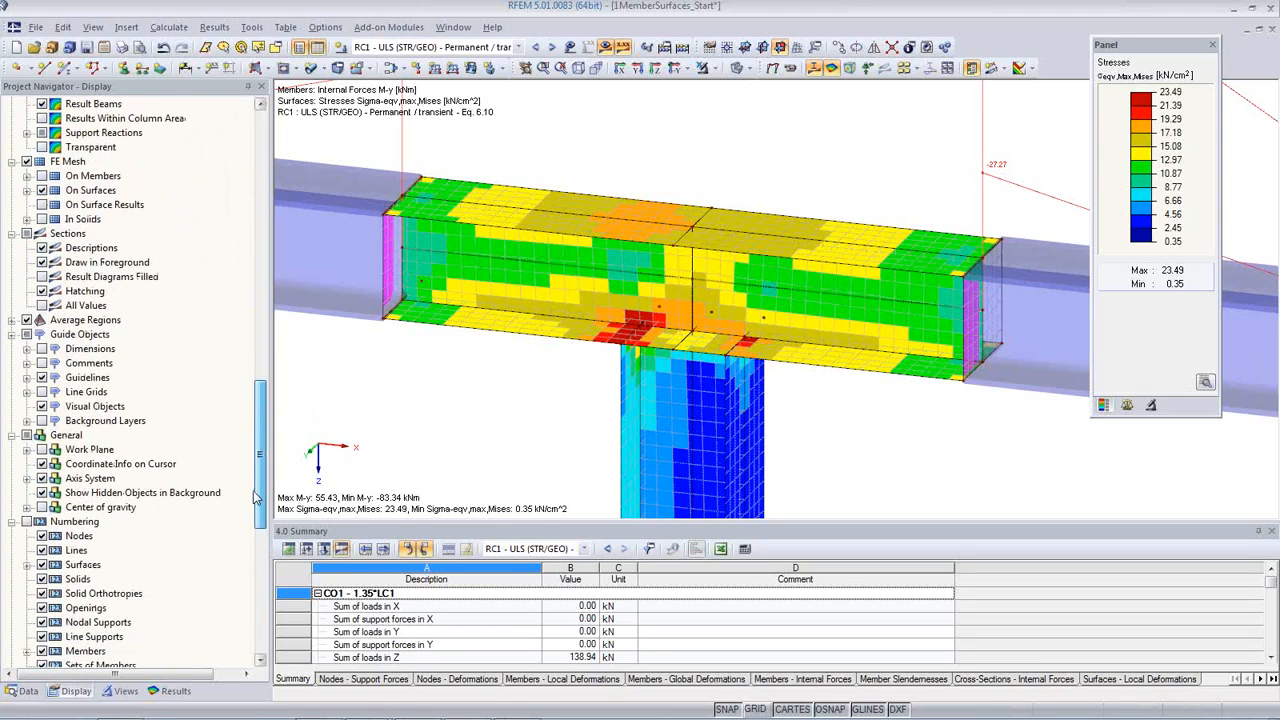
click(175, 690)
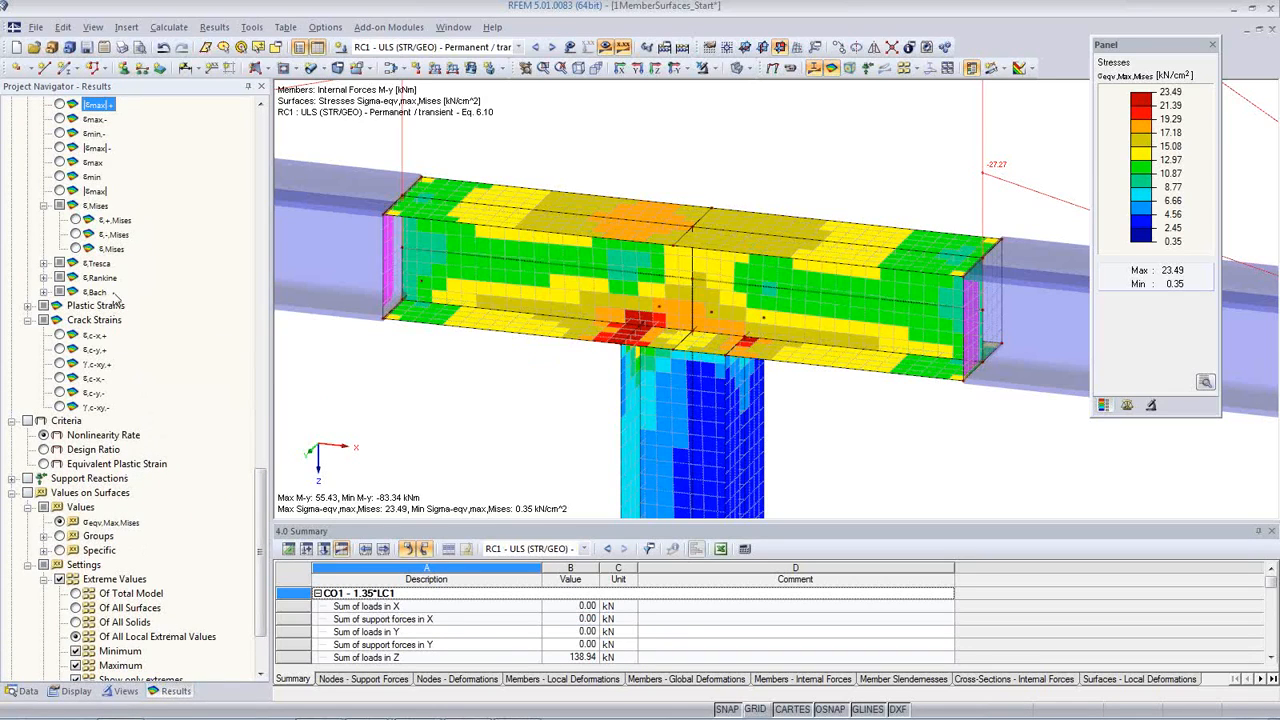
click(76, 248)
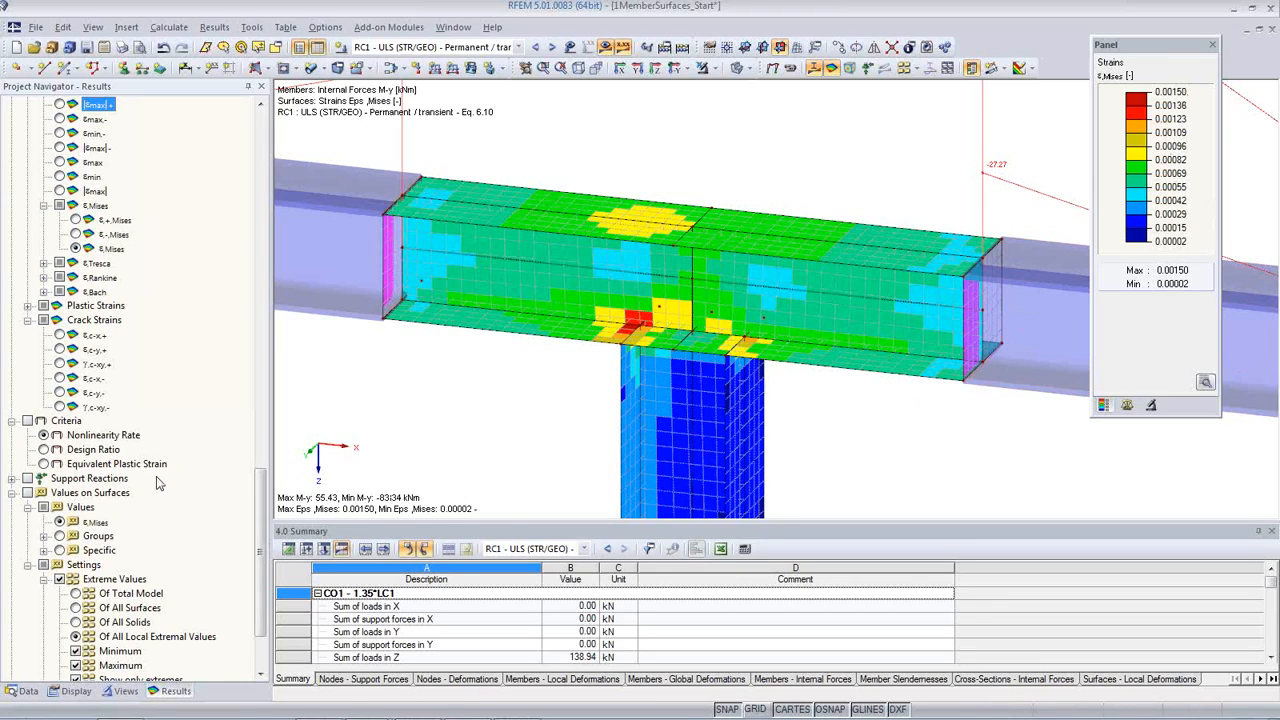
Step: Display the nonlinearity rate criterion and examine the plasticized elements at the column-to-beam joint
click(28, 421)
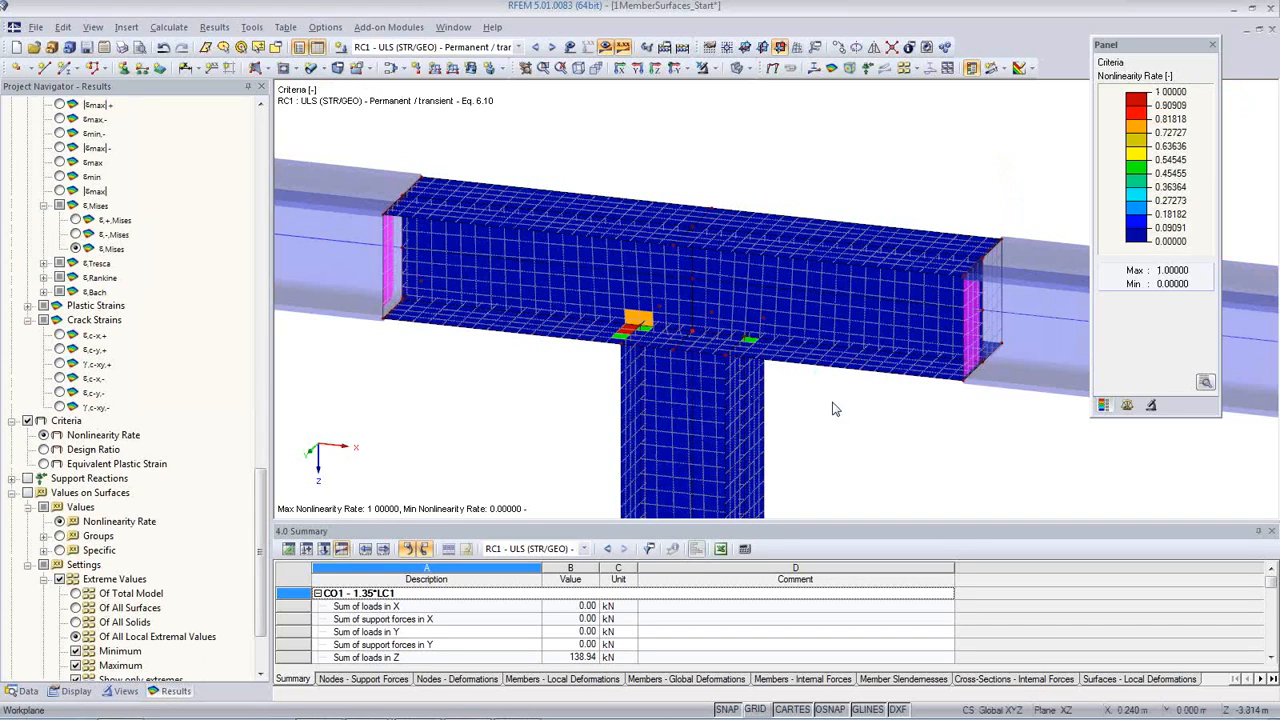
ctrl+middle_drag(855, 395, 942, 352)
scroll(640, 360, up, 5)
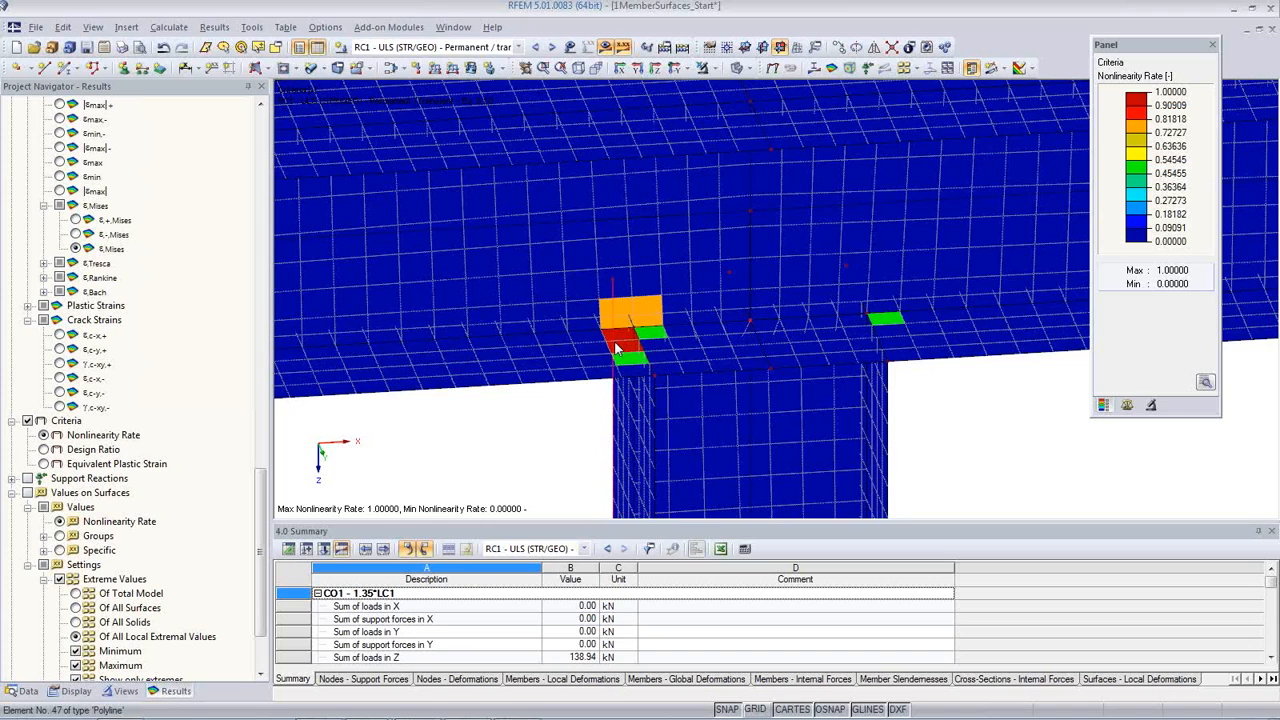
scroll(617, 349, down, 5)
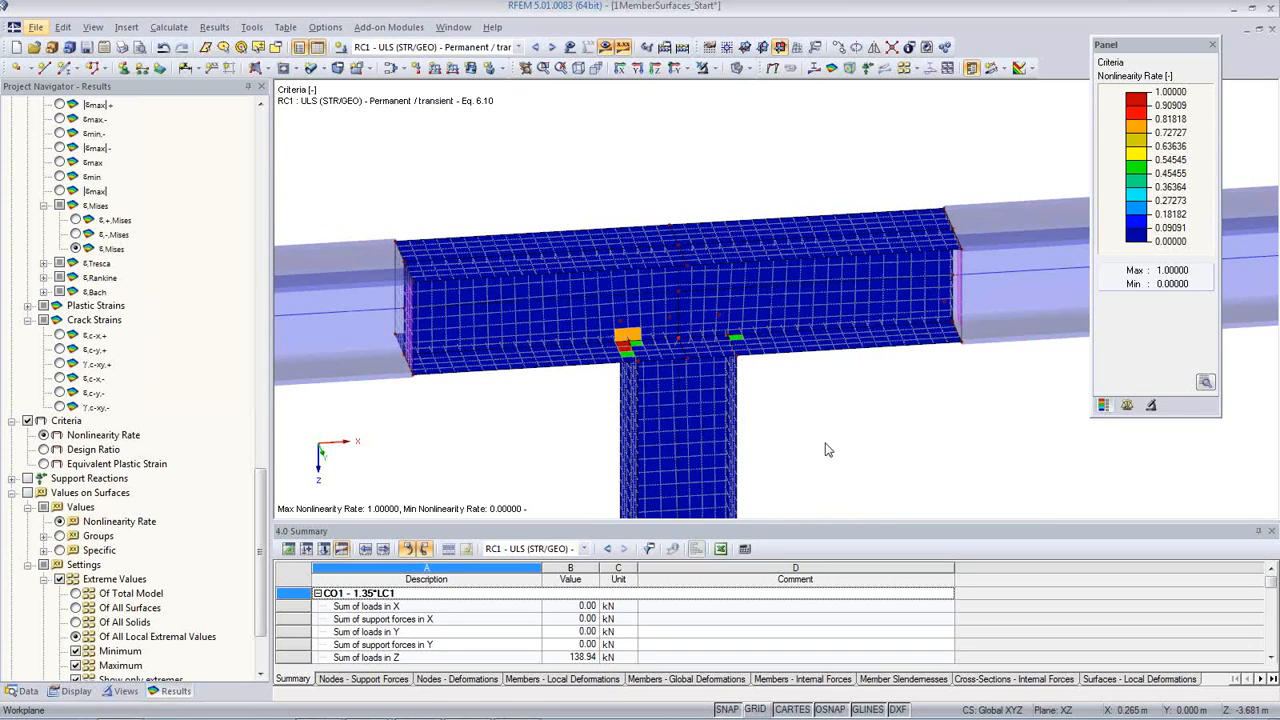
middle_drag(826, 436, 804, 363)
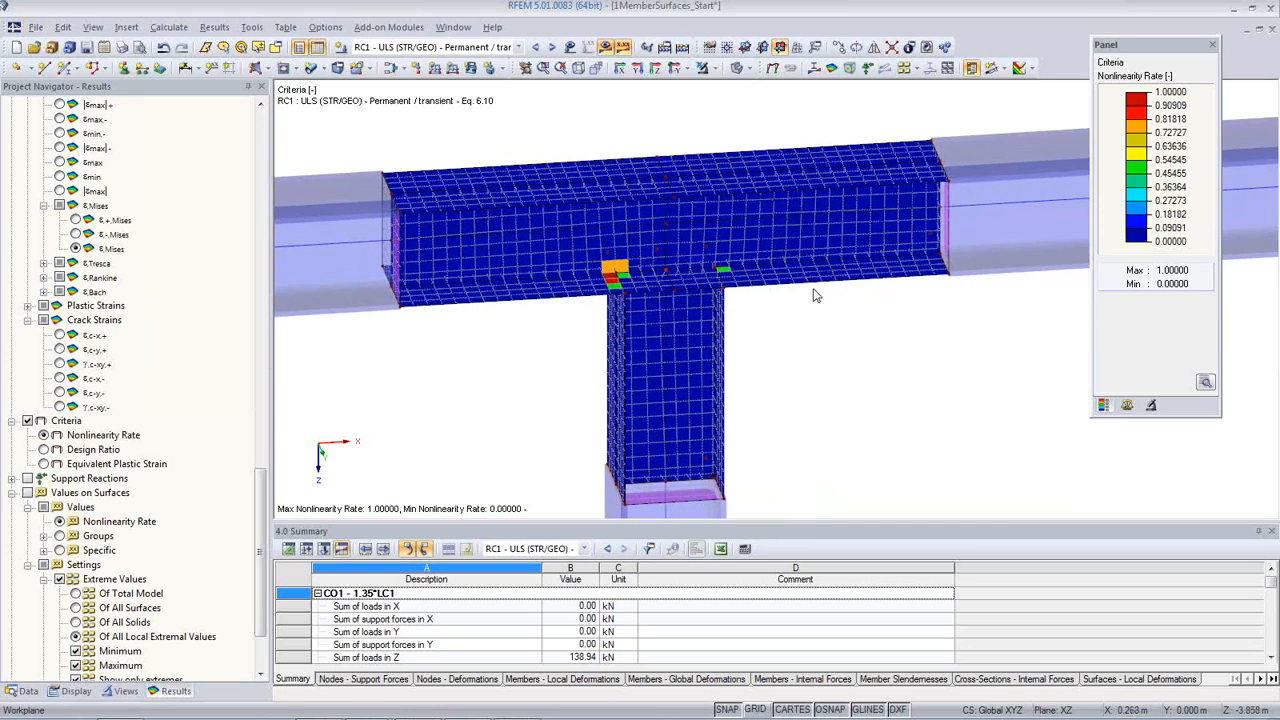
Step: Display the sigma-x,+ surface stresses and inspect the connection from another angle
drag(255, 485, 256, 176)
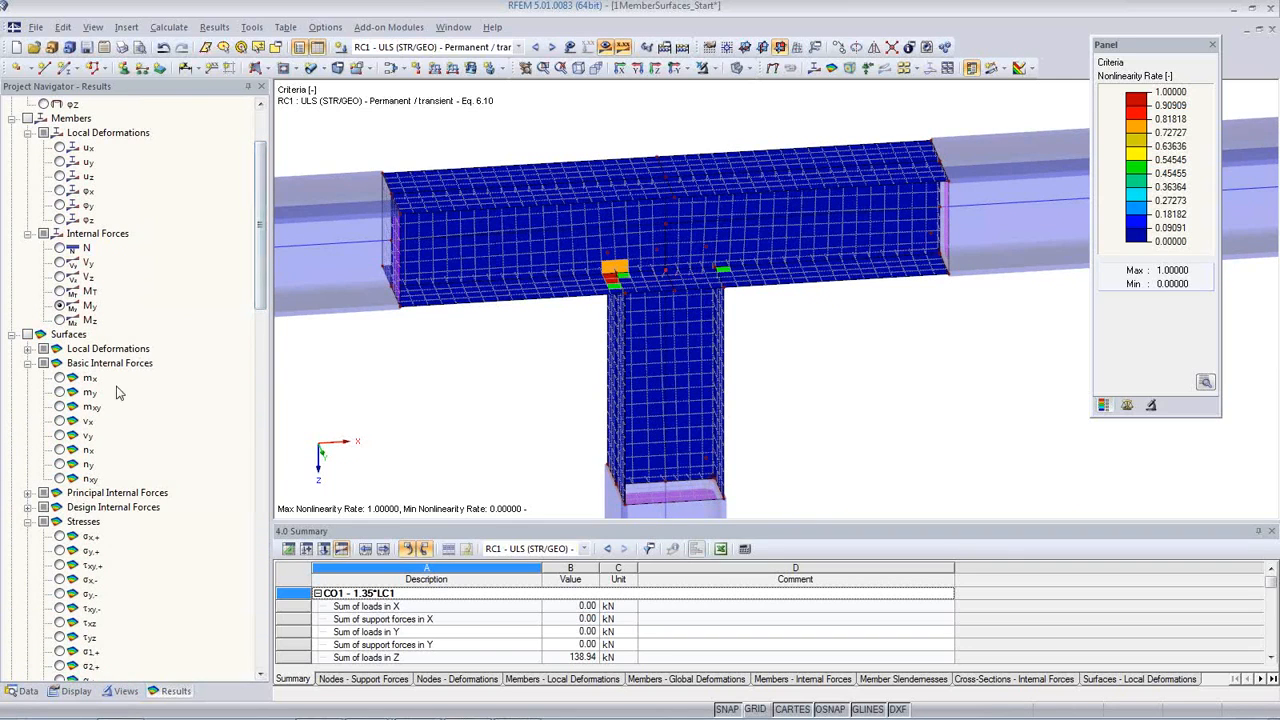
click(59, 537)
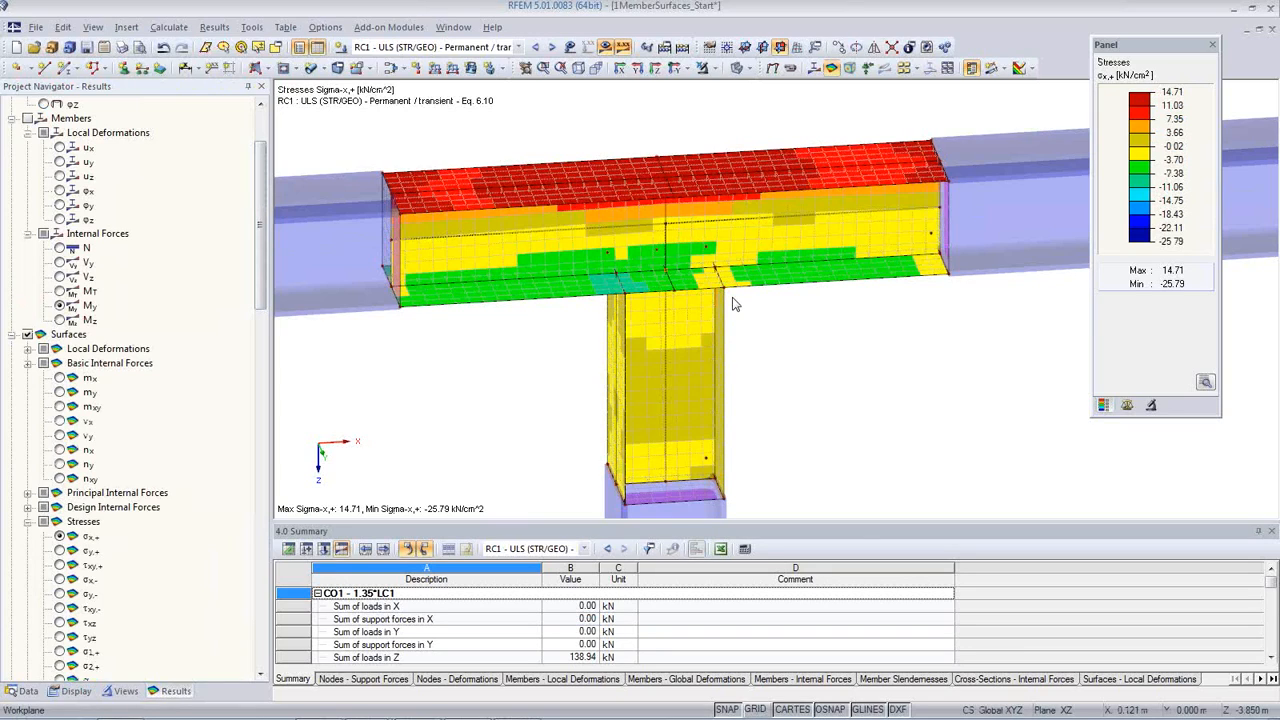
middle_drag(884, 346, 465, 328)
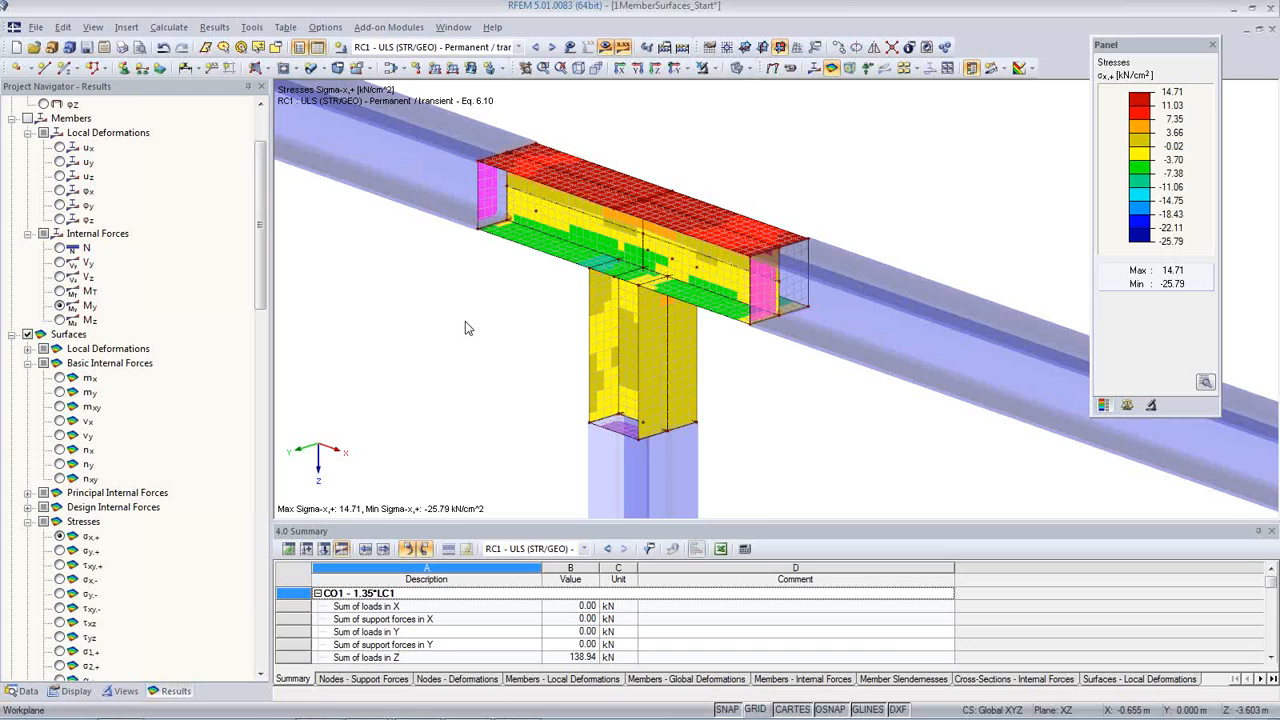
Step: Switch from the member-surfaces model to the already loaded 2Contiuous beam model
click(22, 691)
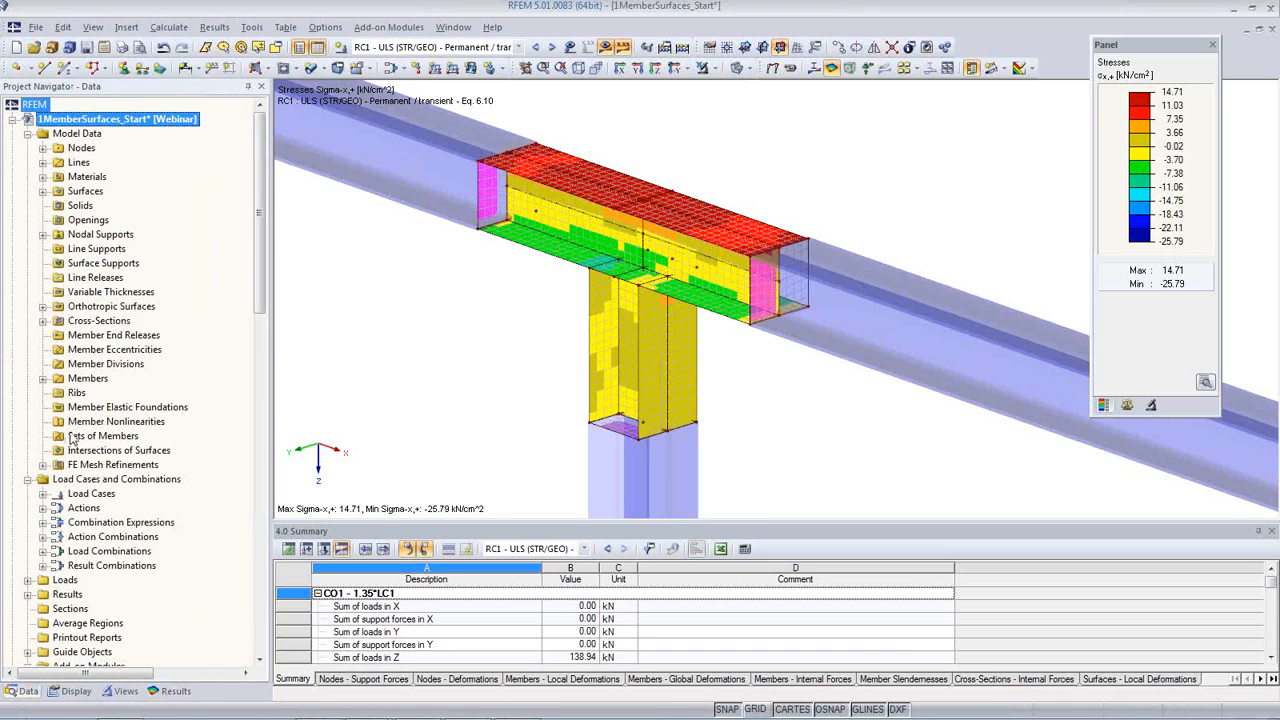
click(13, 120)
click(103, 137)
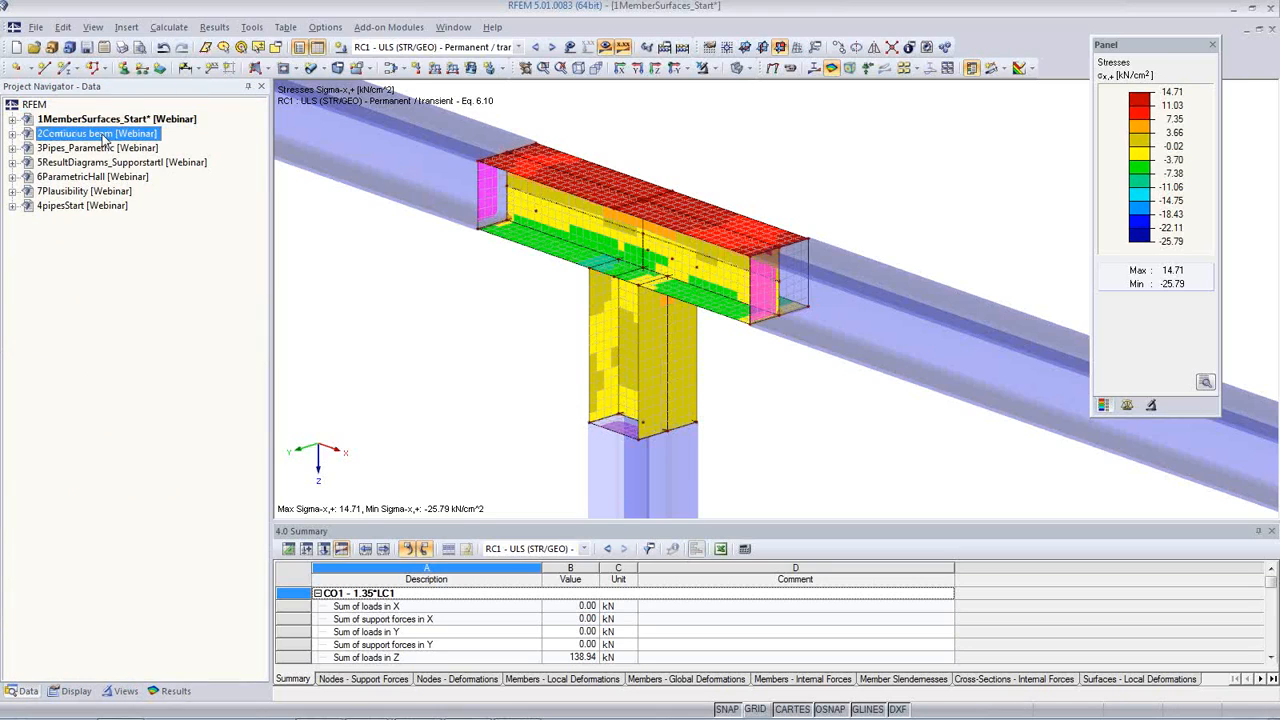
double_click(103, 137)
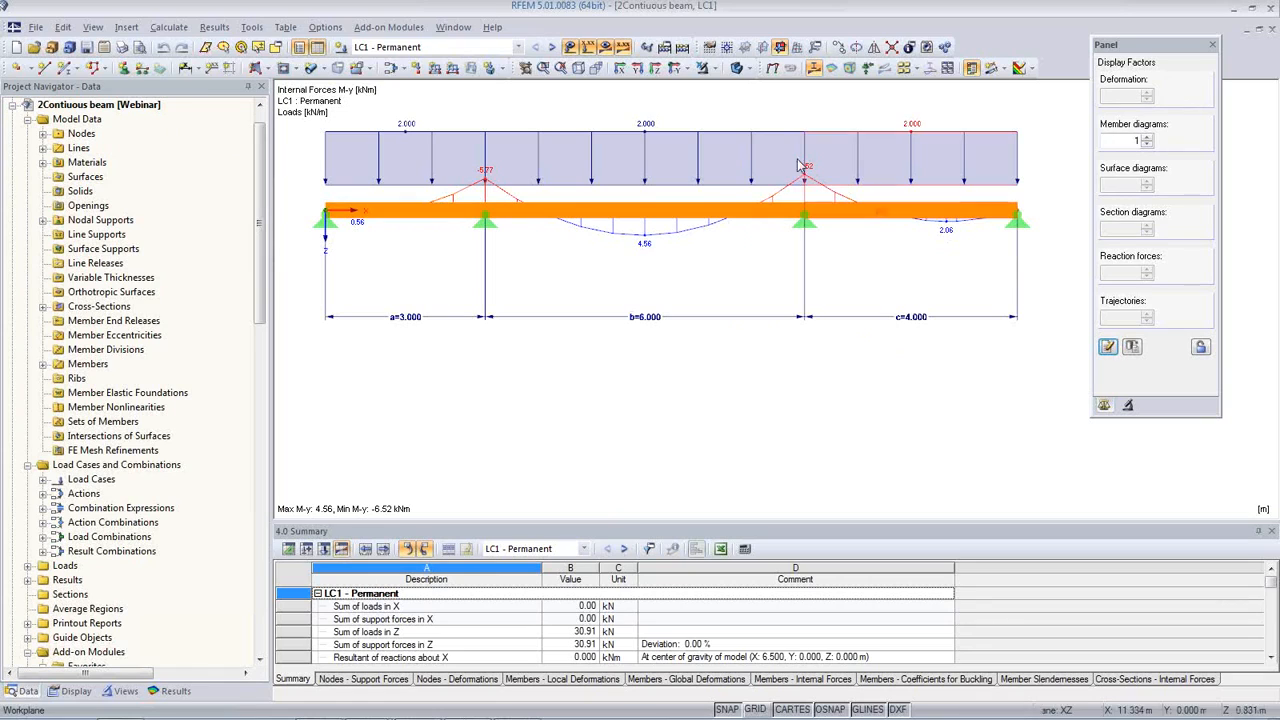
Step: Step through the beam's variable load cases from LC2 to LC4, viewing their loads and bending moments
click(553, 48)
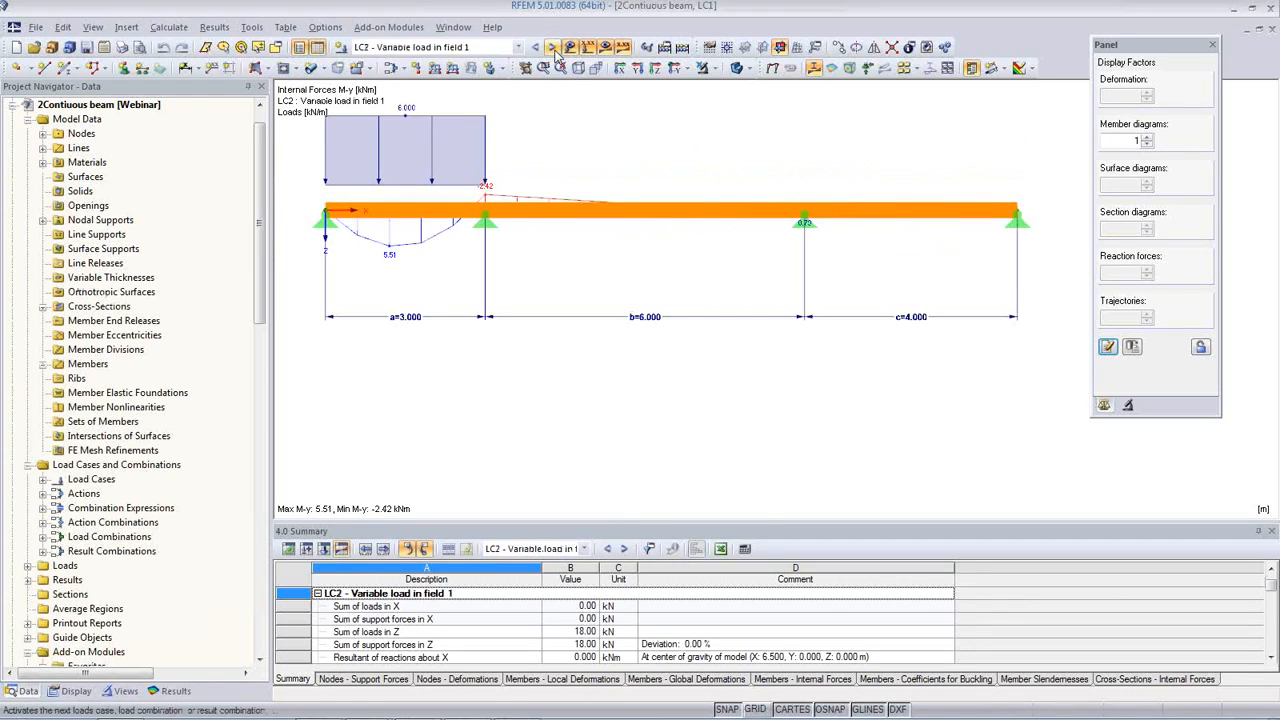
click(553, 48)
click(553, 48)
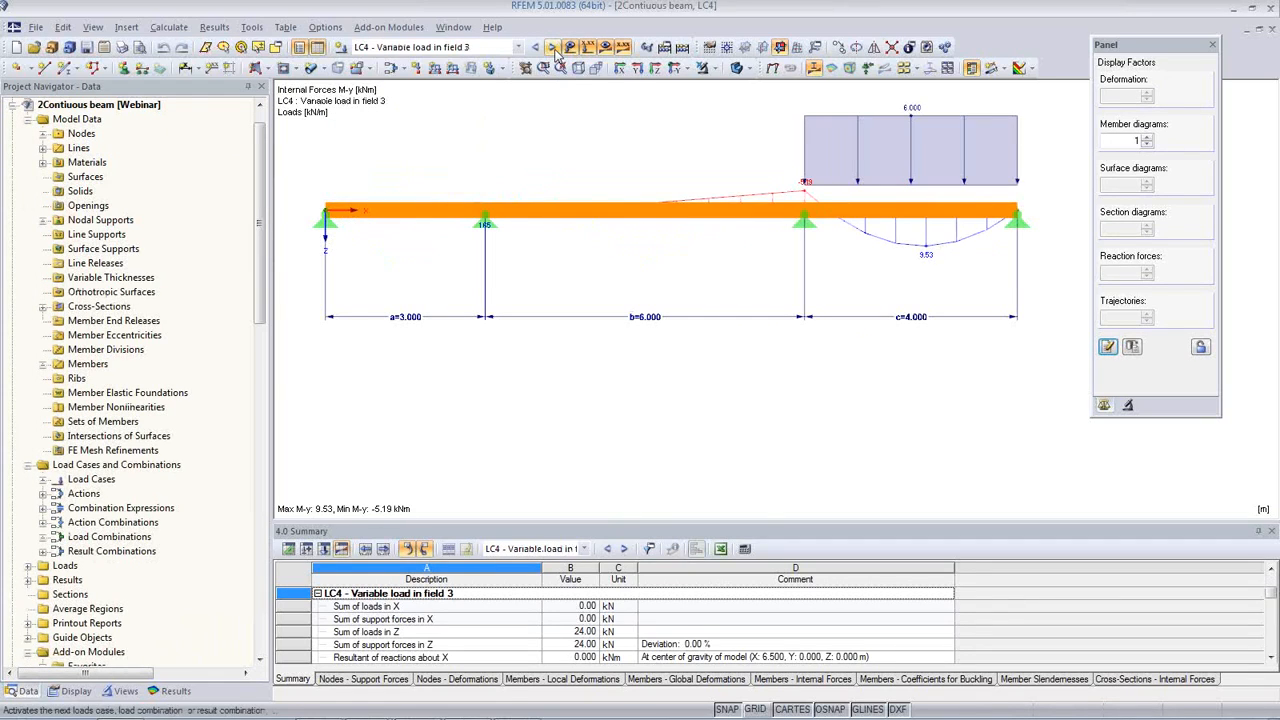
Step: Display the RF-TIMBER Pro CA1 design ratios along the continuous beam
click(518, 47)
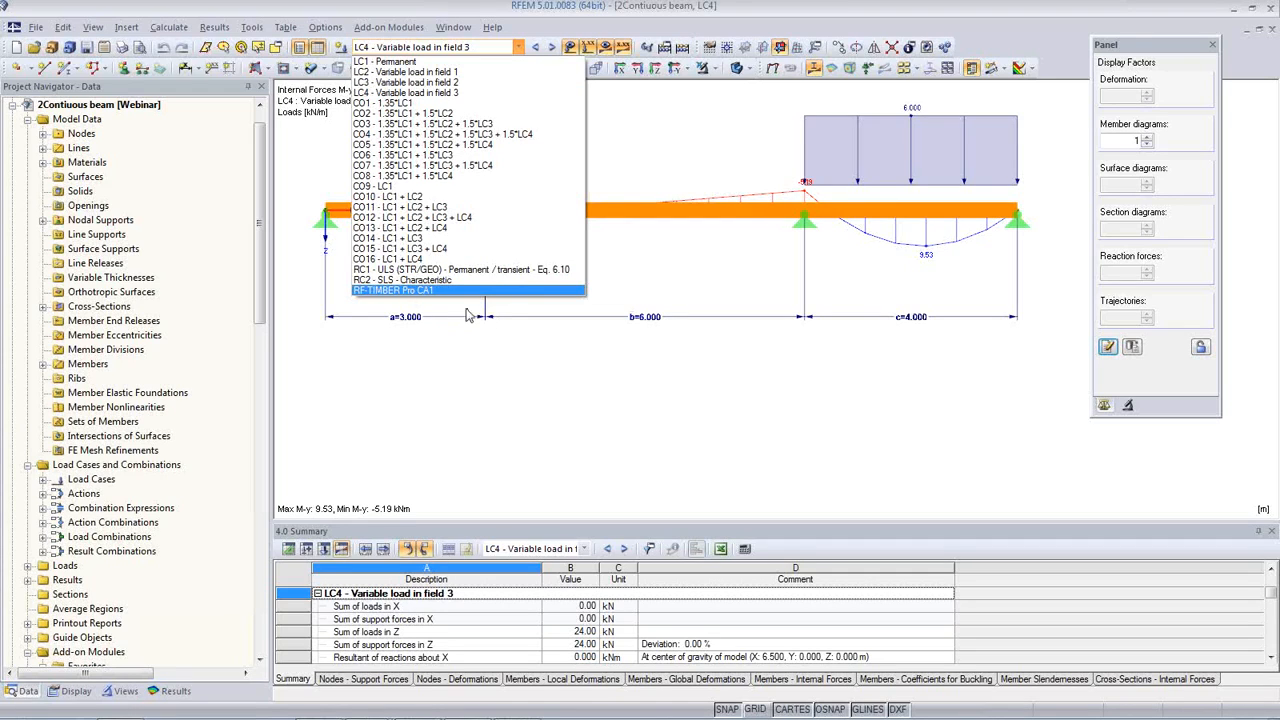
click(474, 362)
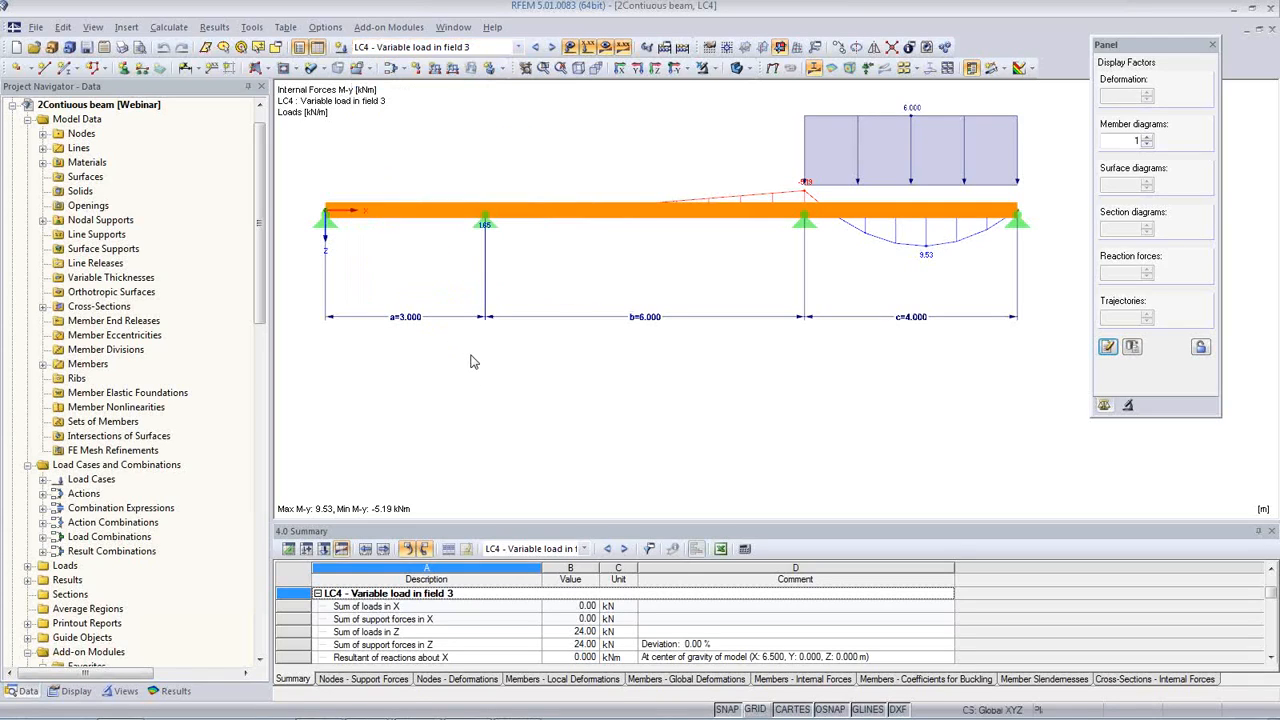
click(518, 47)
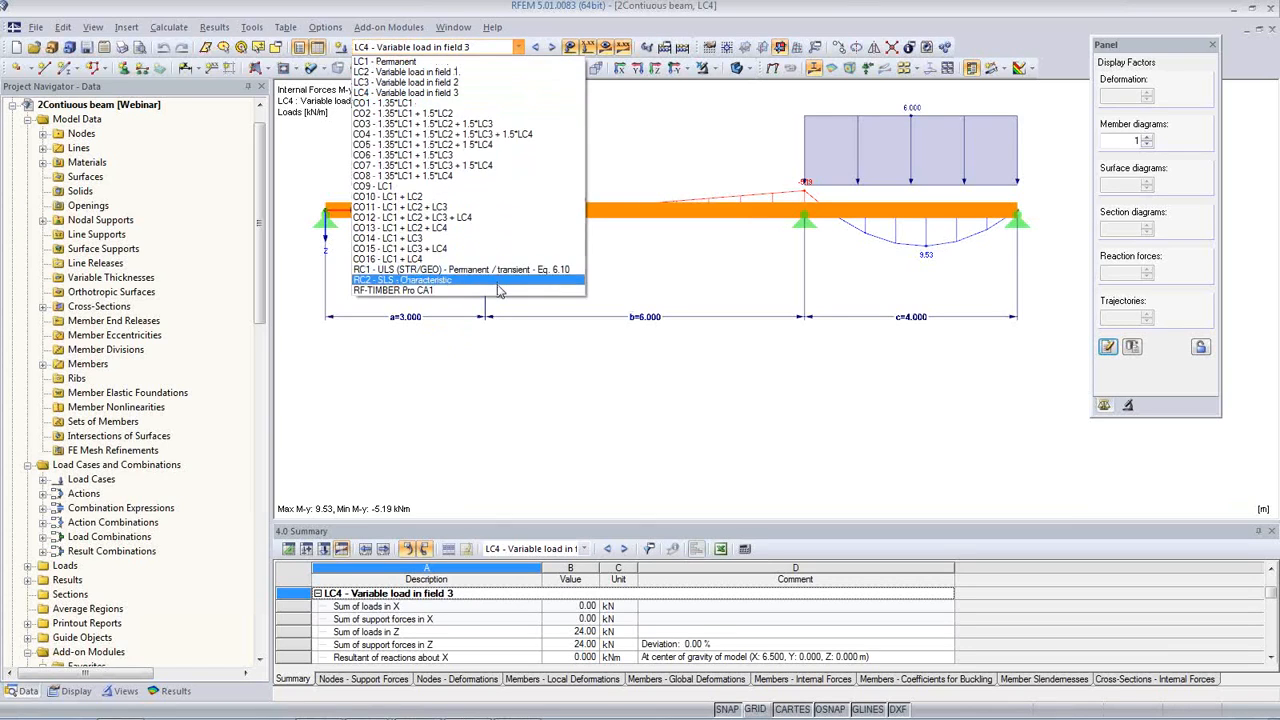
click(500, 290)
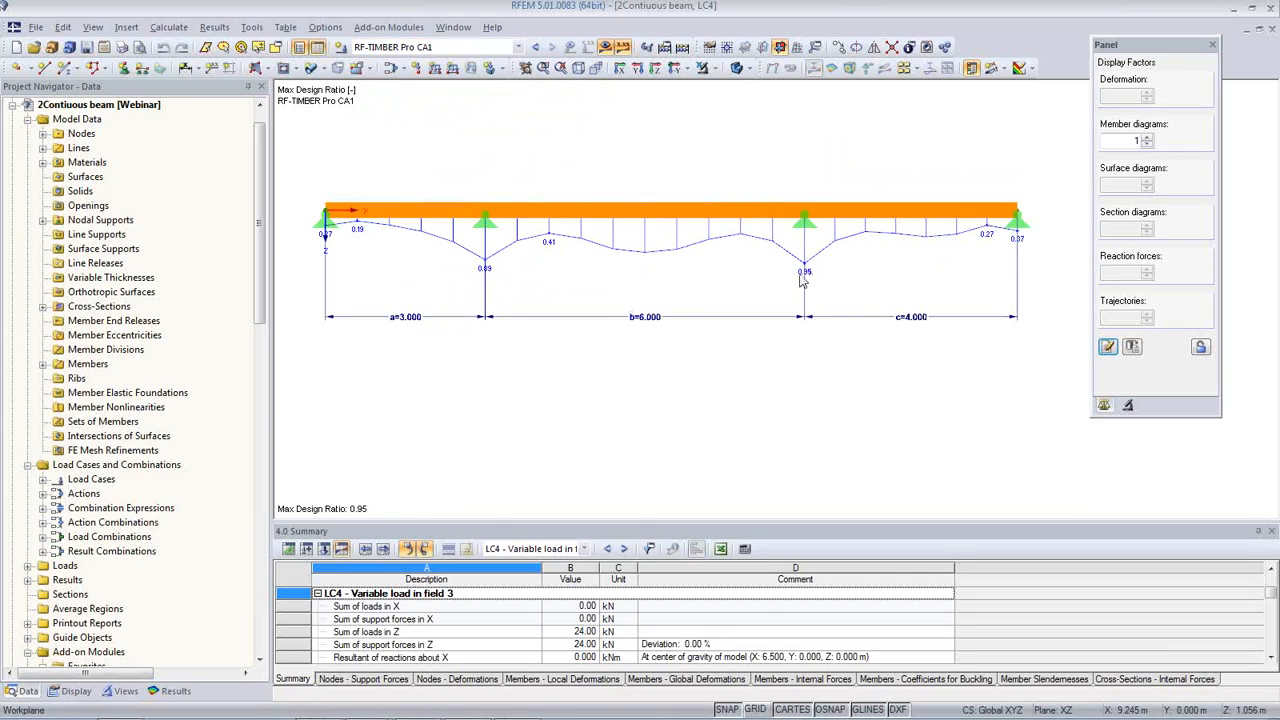
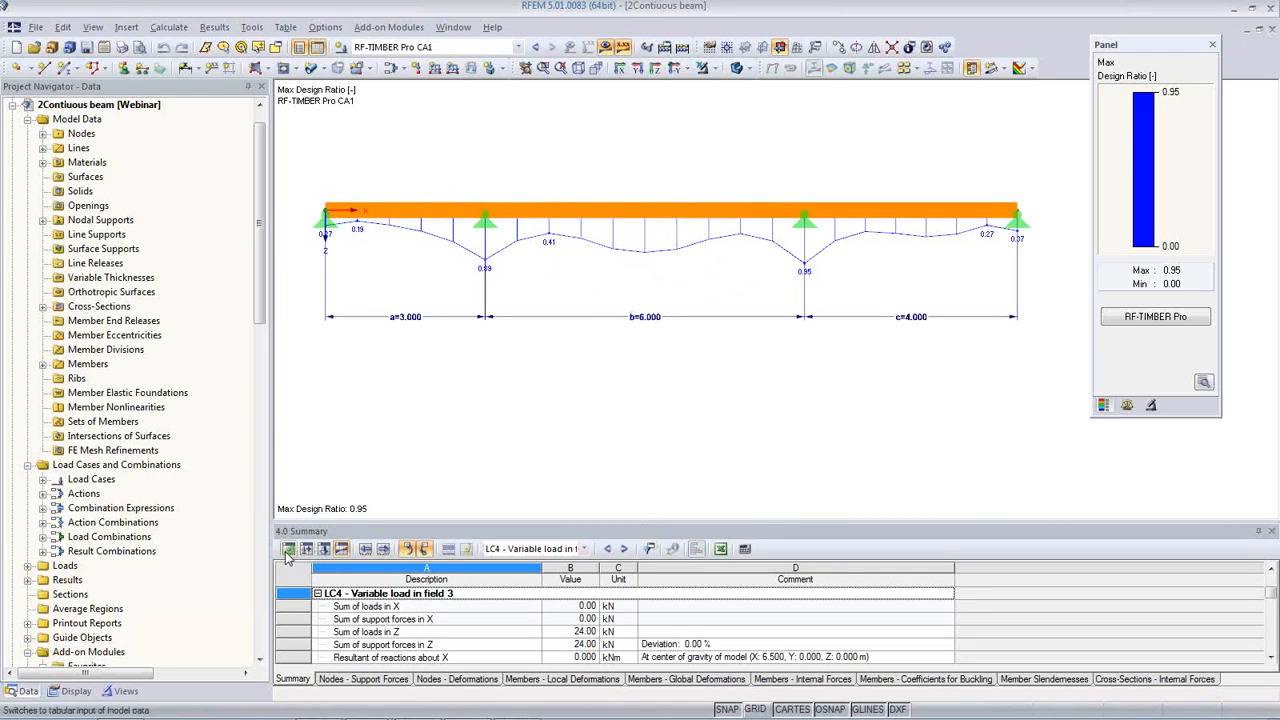
Step: Open the model's parameter list and move its dialog clear of the beam
click(92, 27)
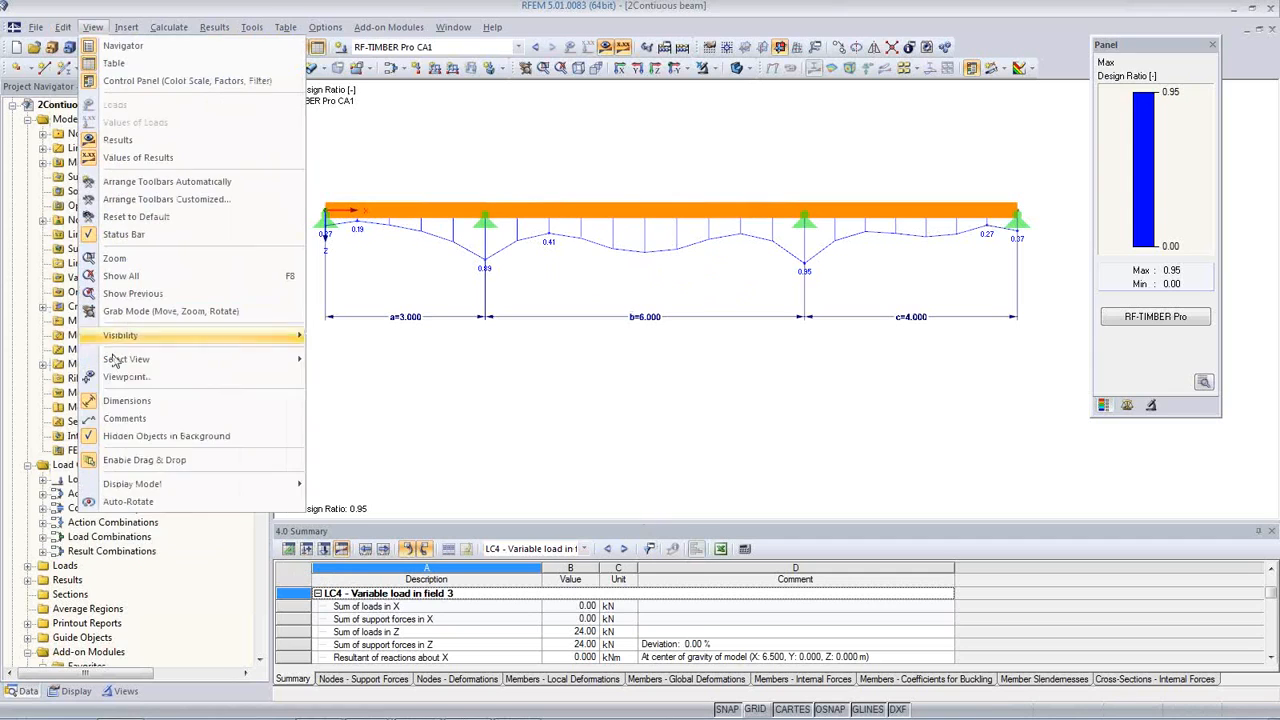
mouse_move(62, 30)
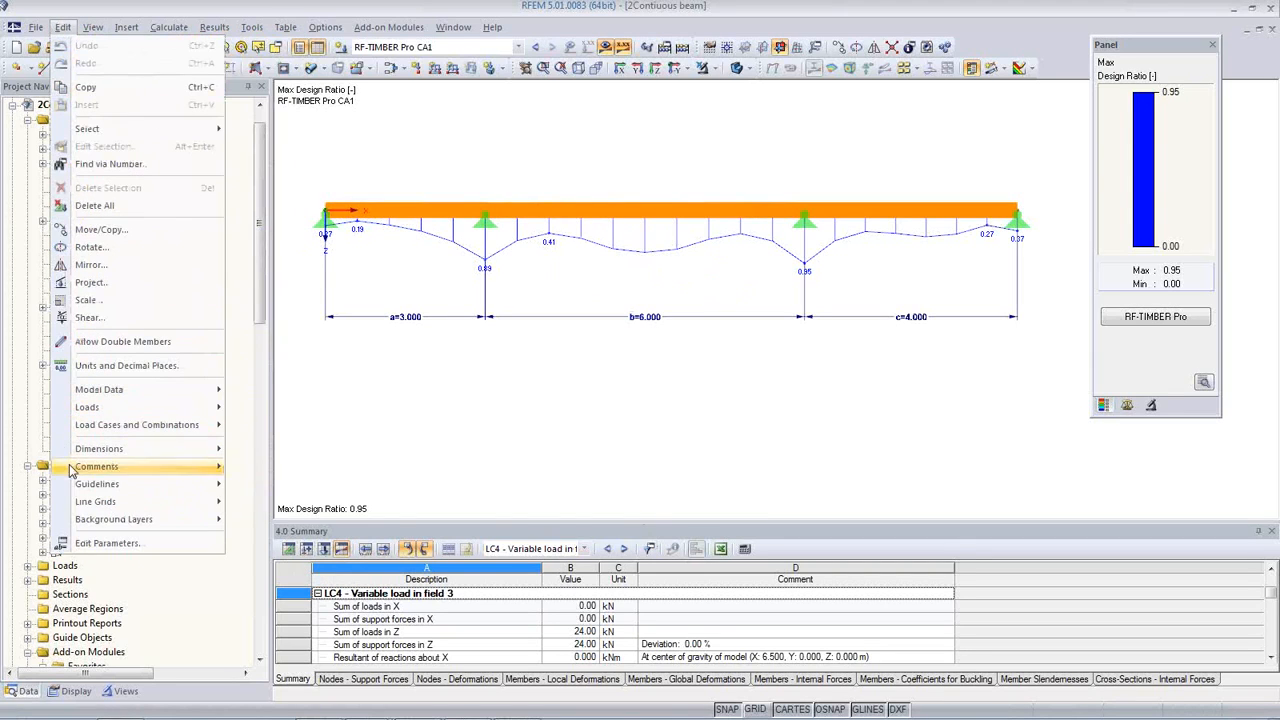
click(96, 544)
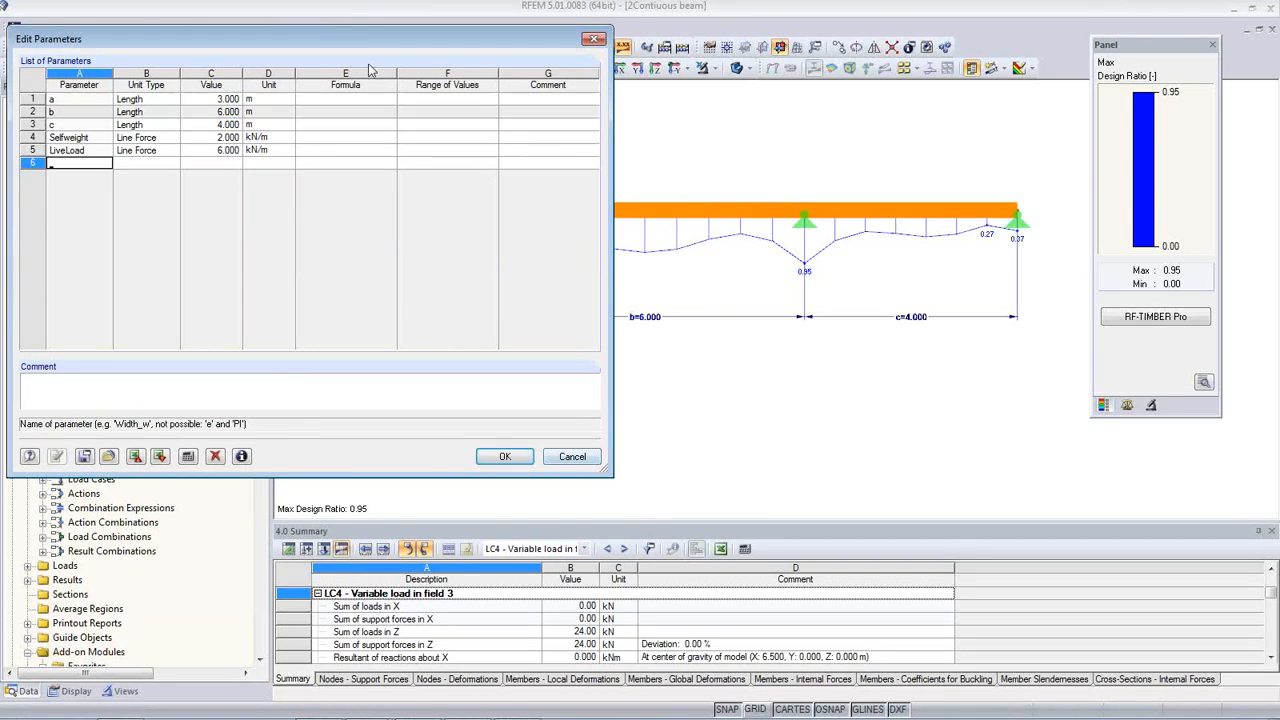
drag(352, 27, 729, 377)
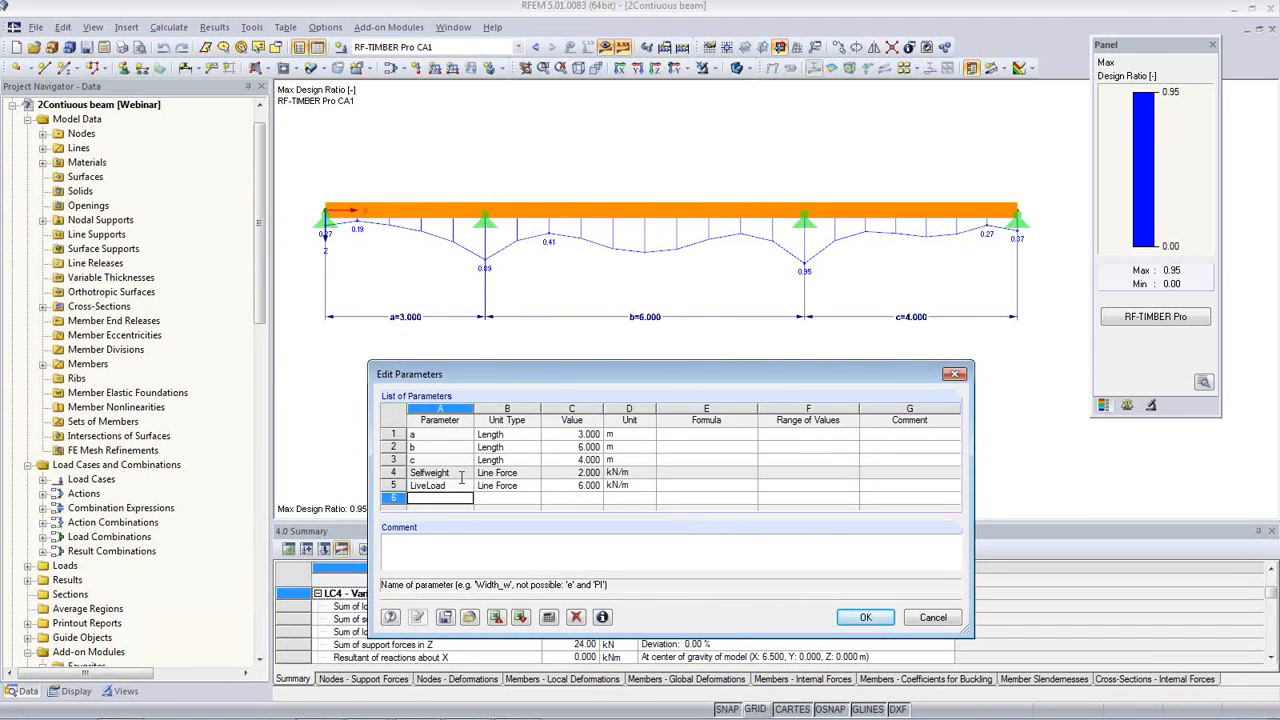
Step: Display load combination CO15 (LC1 + LC3 + LC4) with its loads and M-y bending moments on the beam
click(525, 326)
click(536, 47)
click(536, 47)
click(536, 47)
click(536, 47)
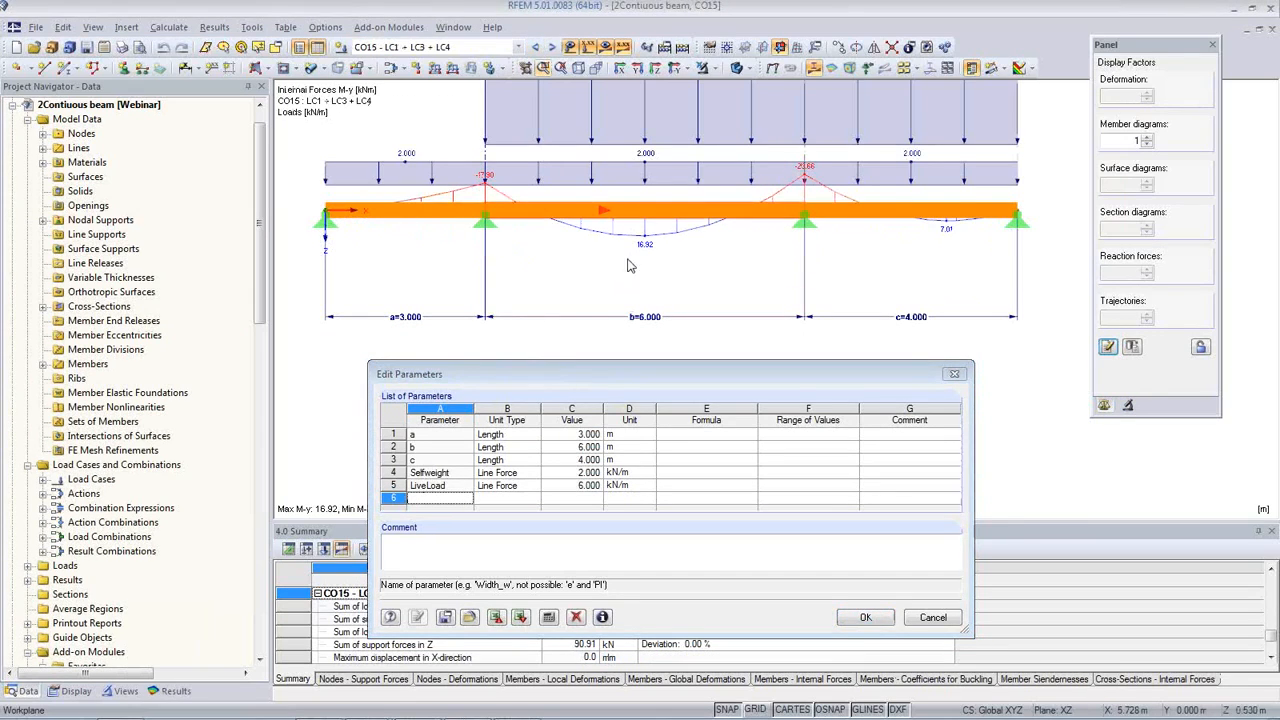
middle_drag(575, 270, 569, 296)
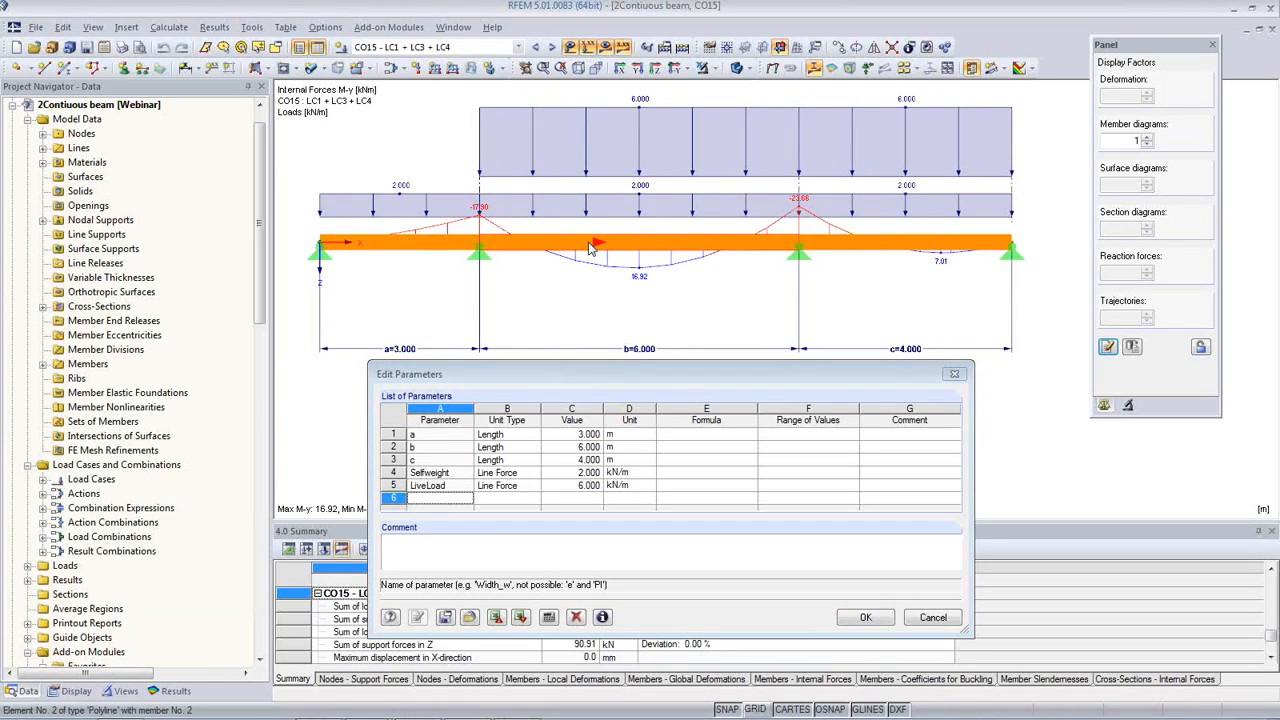
Step: Set the span length parameters to a = 4 m, b = 5 m and c = 8 m
double_click(583, 434)
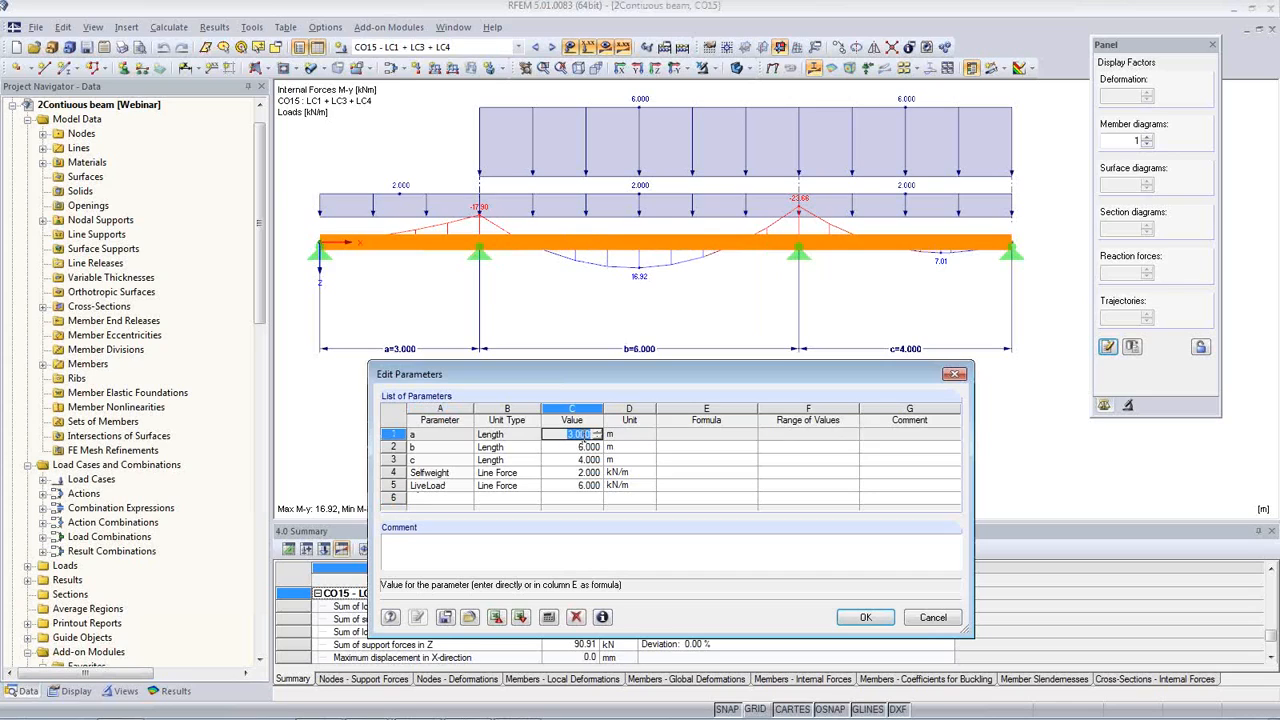
text(4)
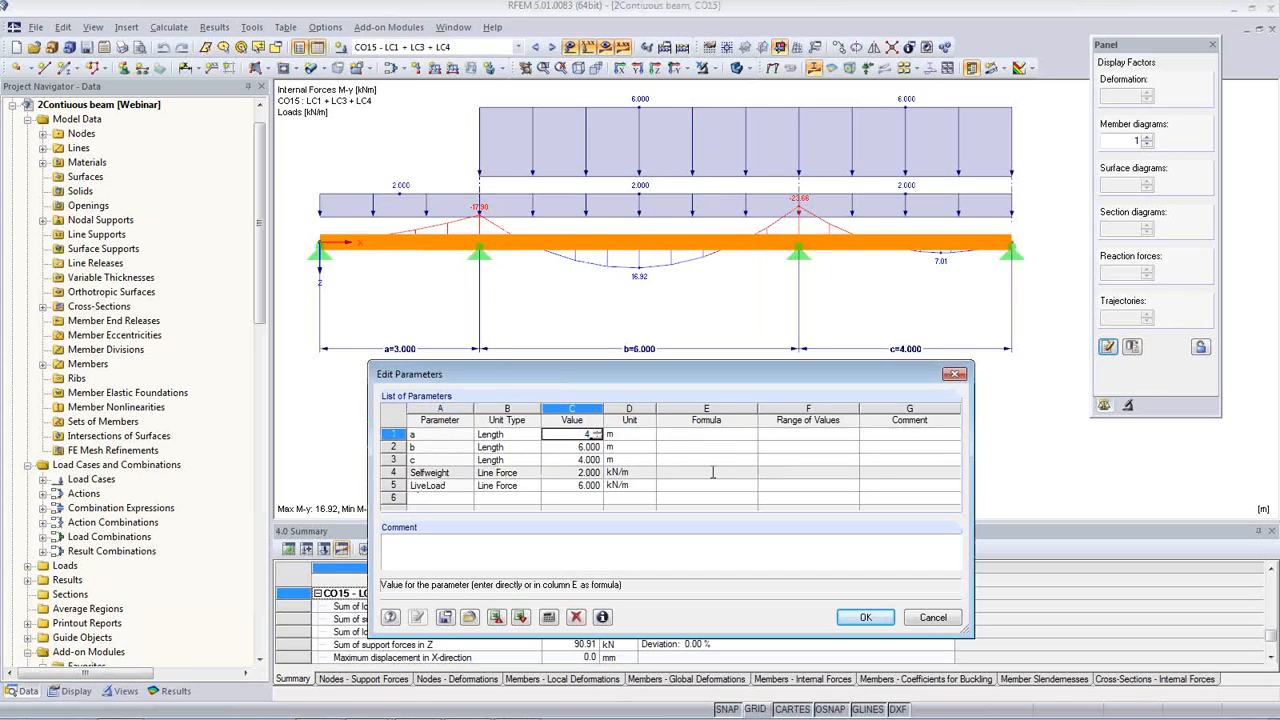
key(Tab)
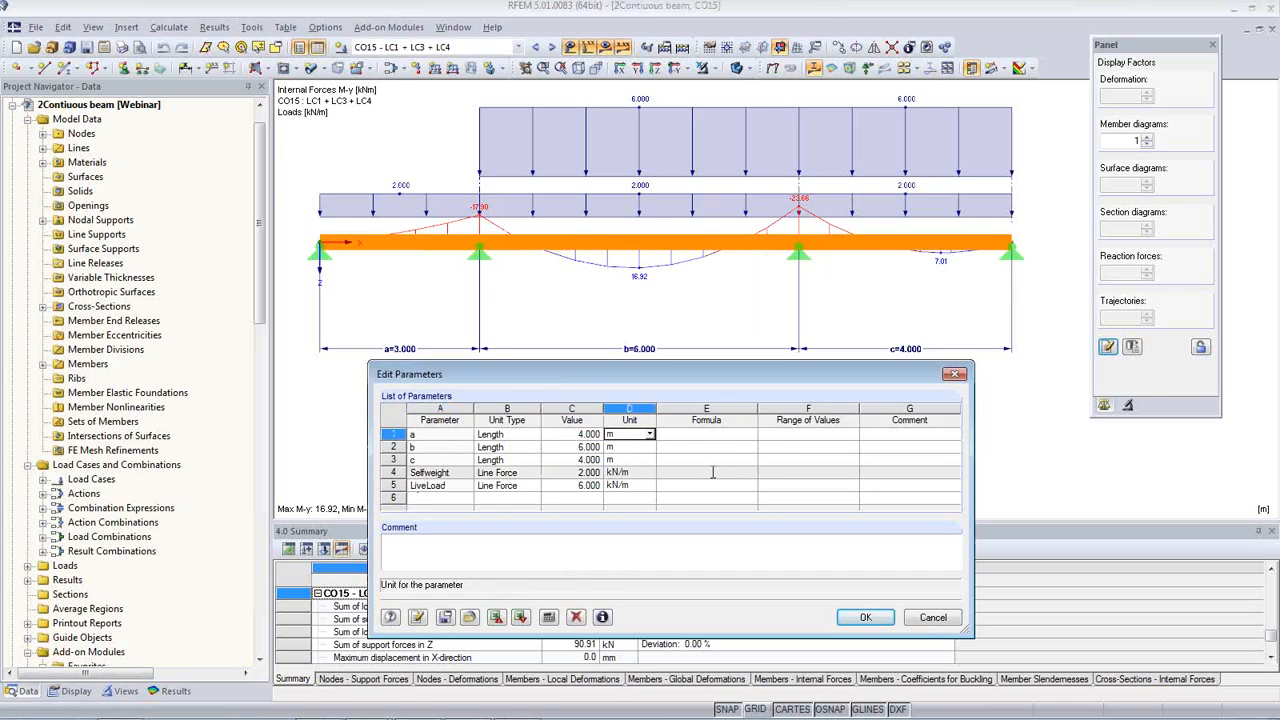
click(586, 449)
text(5)
click(583, 460)
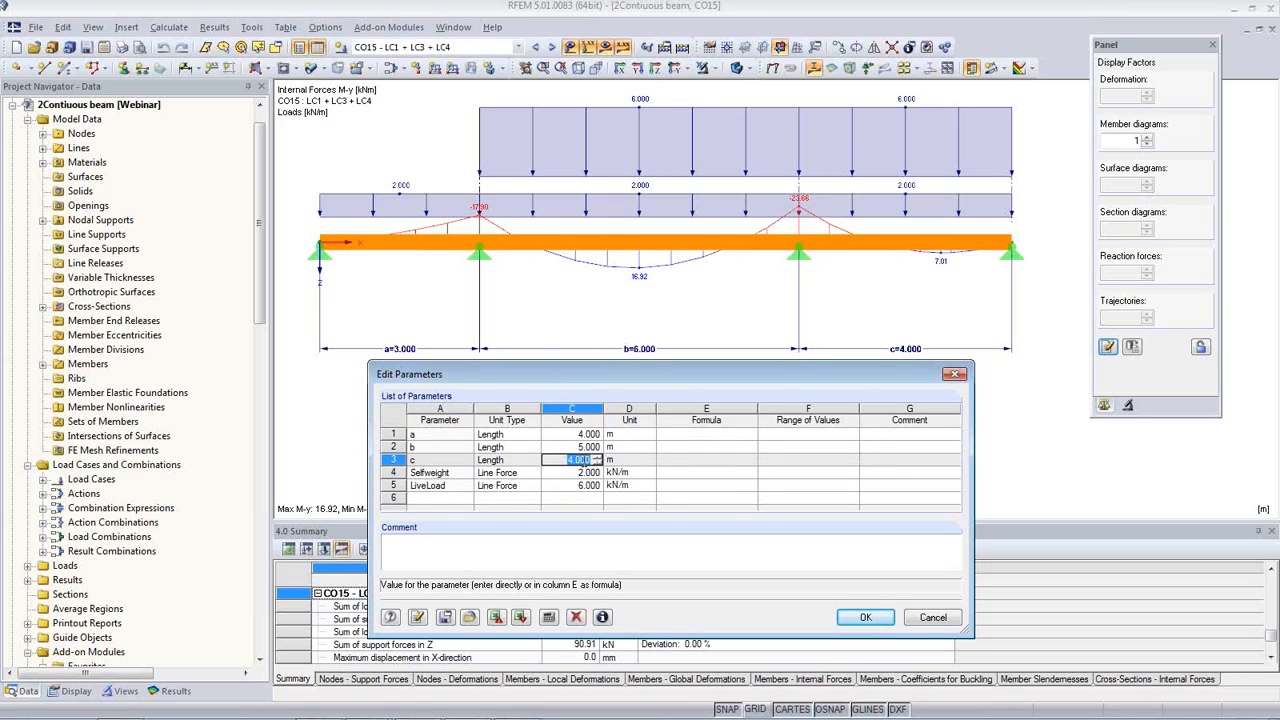
text(8)
Step: Set Selfweight to 1 kN/m and LiveLoad to 5 kN/m, applying the edited parameters to the beam model
click(583, 472)
text(1)
click(583, 485)
text(15)
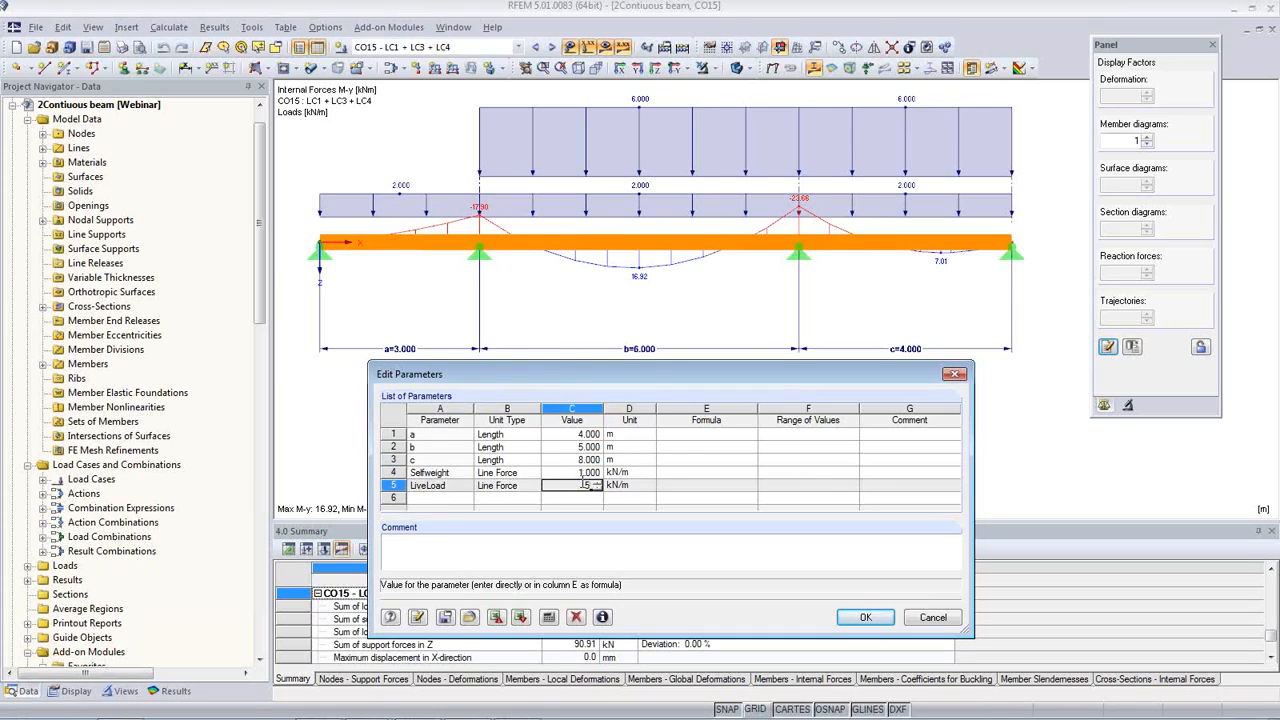
click(578, 469)
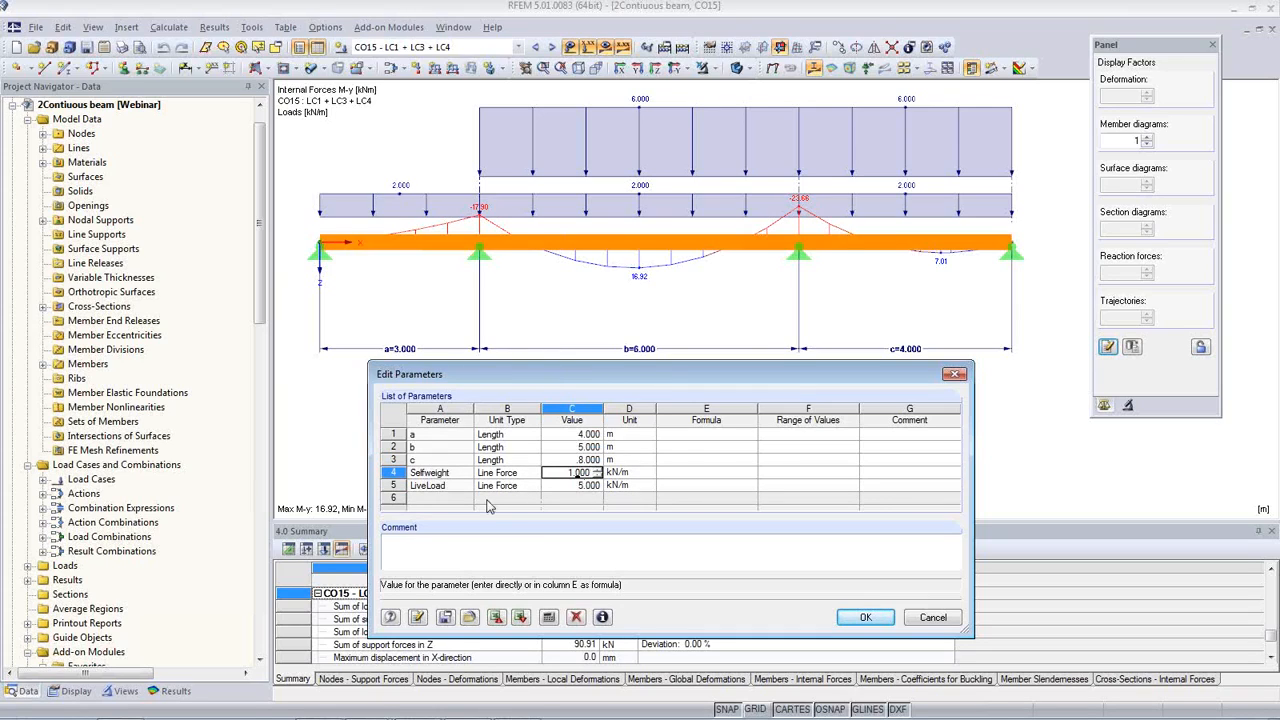
click(418, 617)
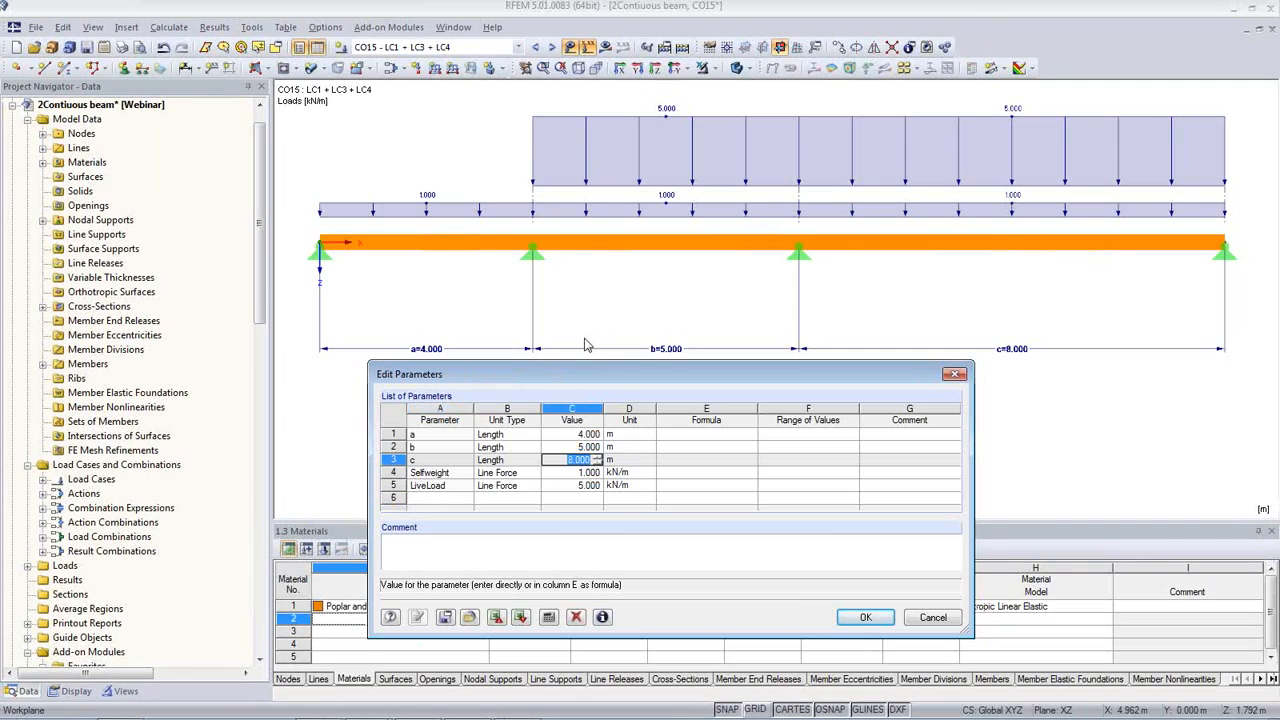
Step: Set span length parameter c to 6 m and apply it to the model
click(560, 459)
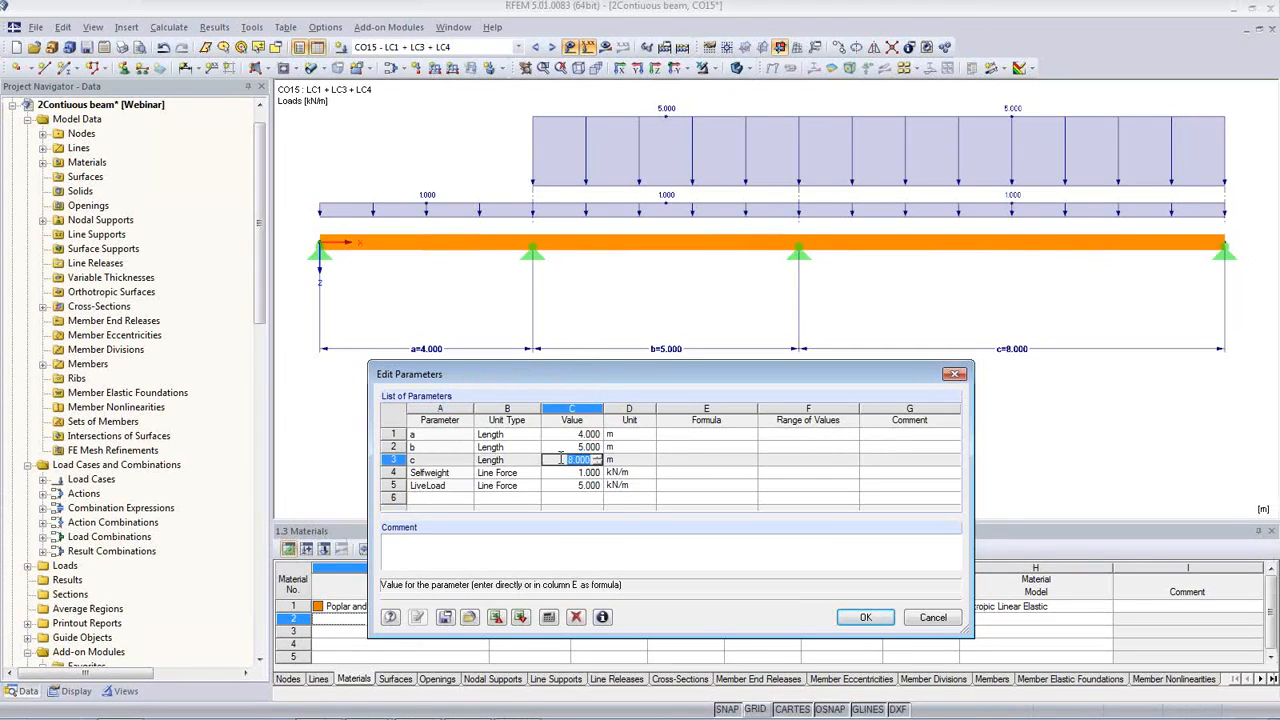
key(Tab)
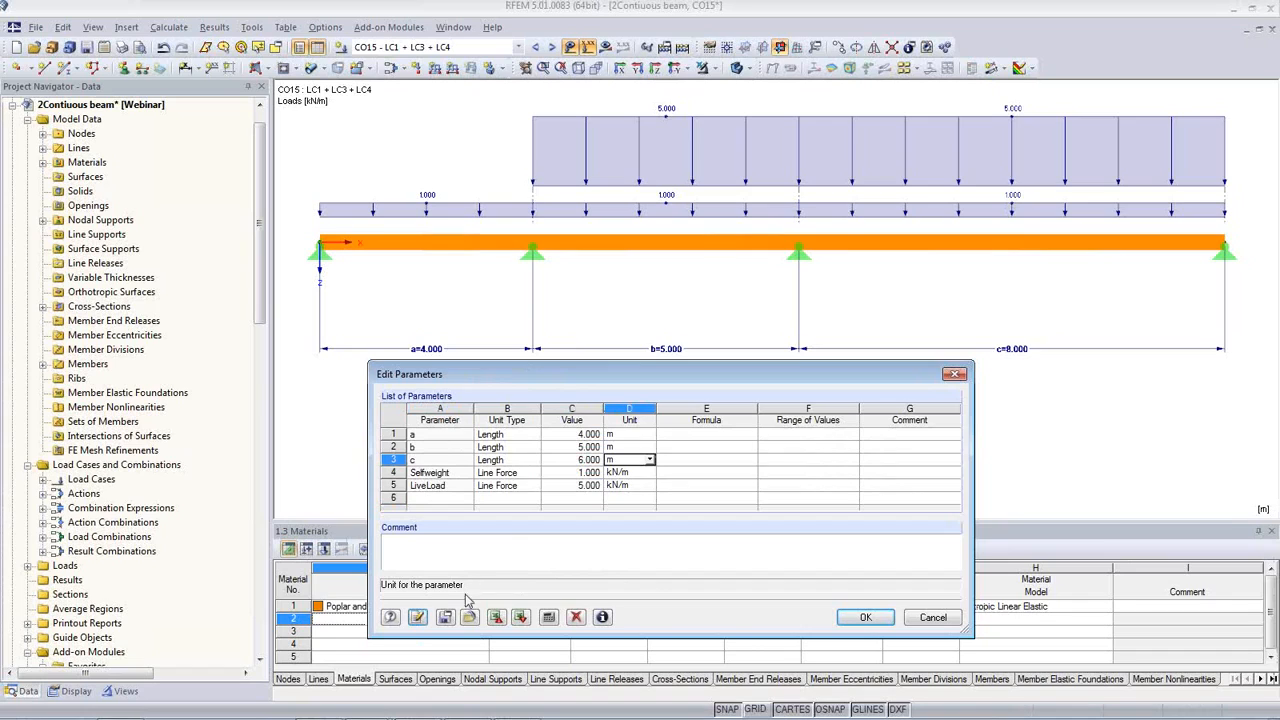
click(415, 620)
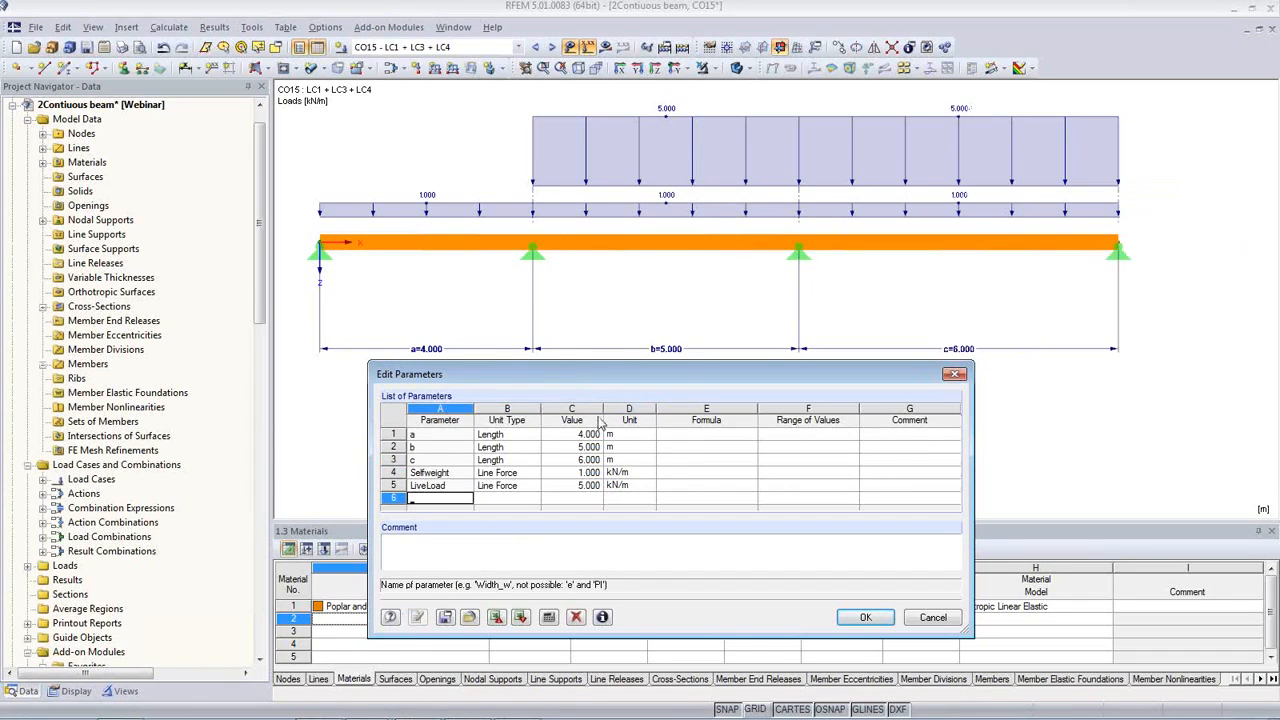
Step: Set the LiveLoad parameter to 4 kN/m and apply it to the beam
click(577, 487)
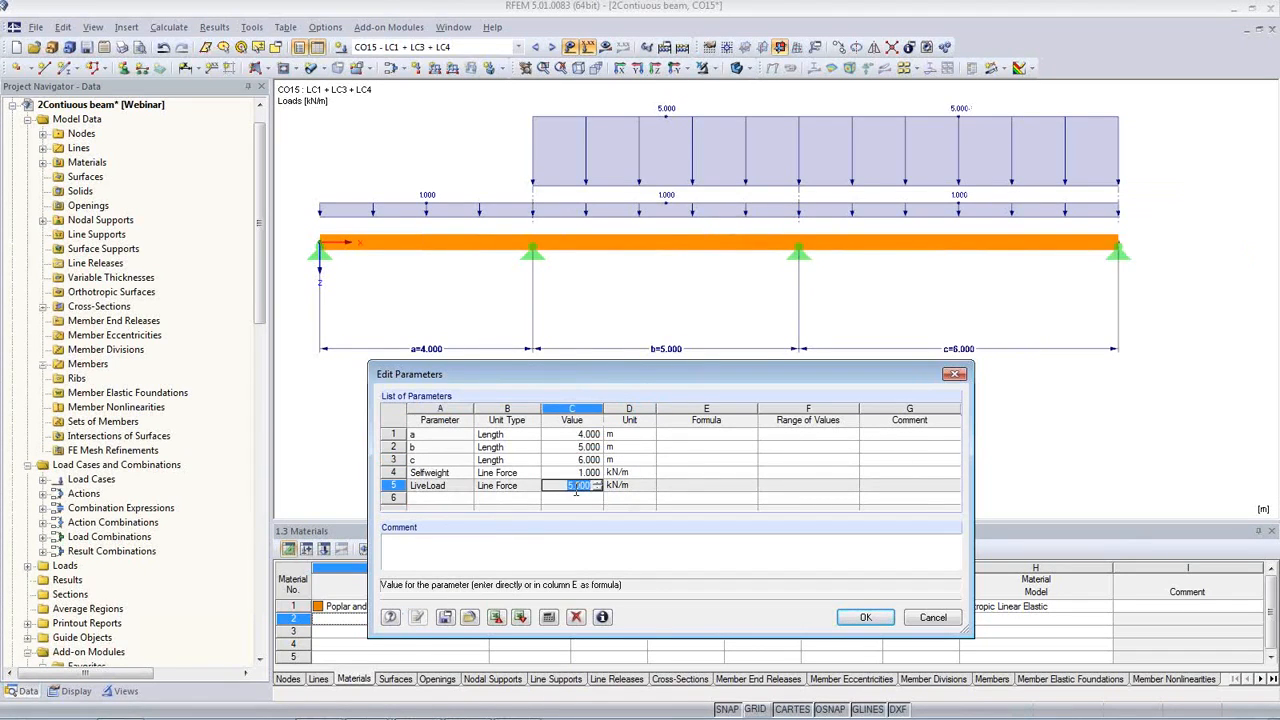
text(4)
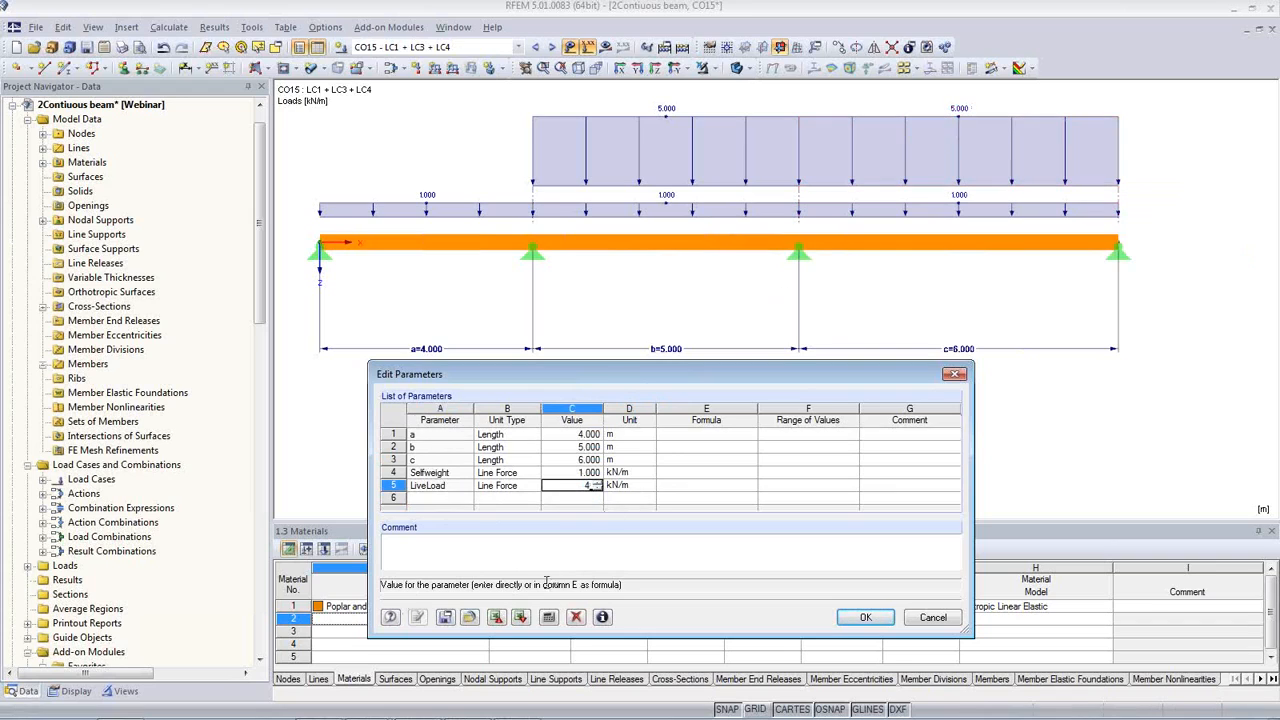
click(445, 617)
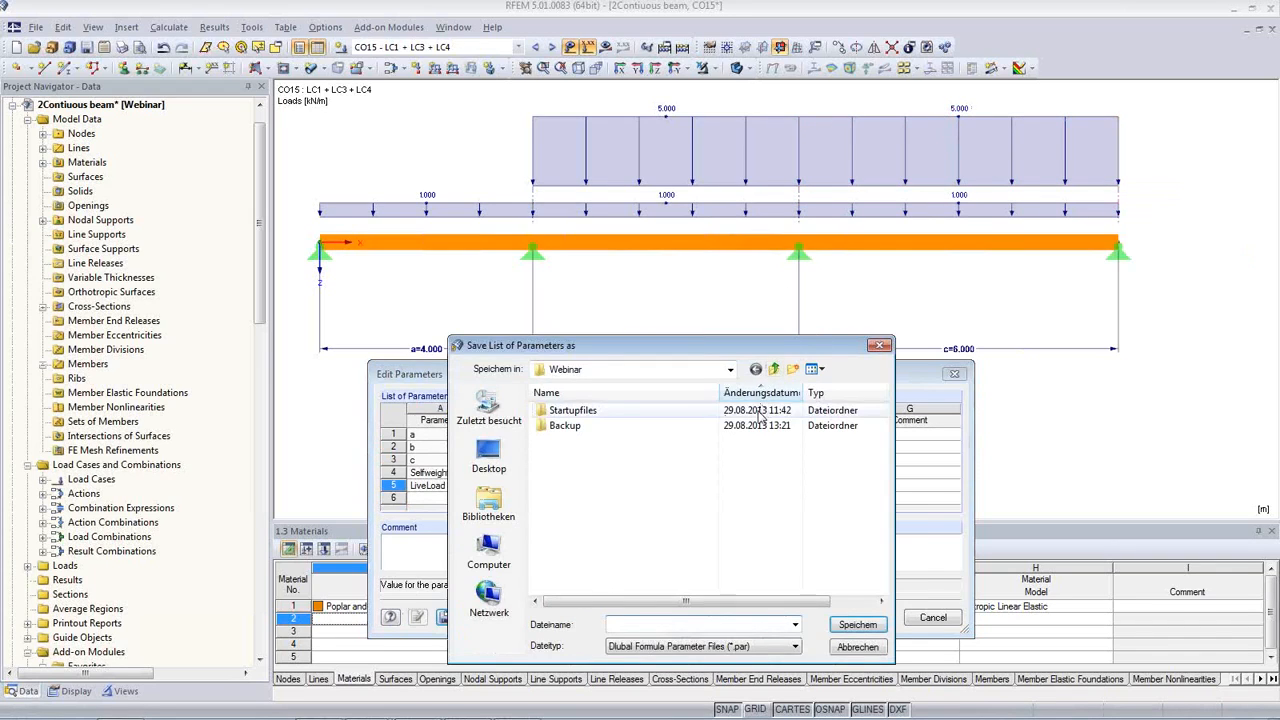
key(Escape)
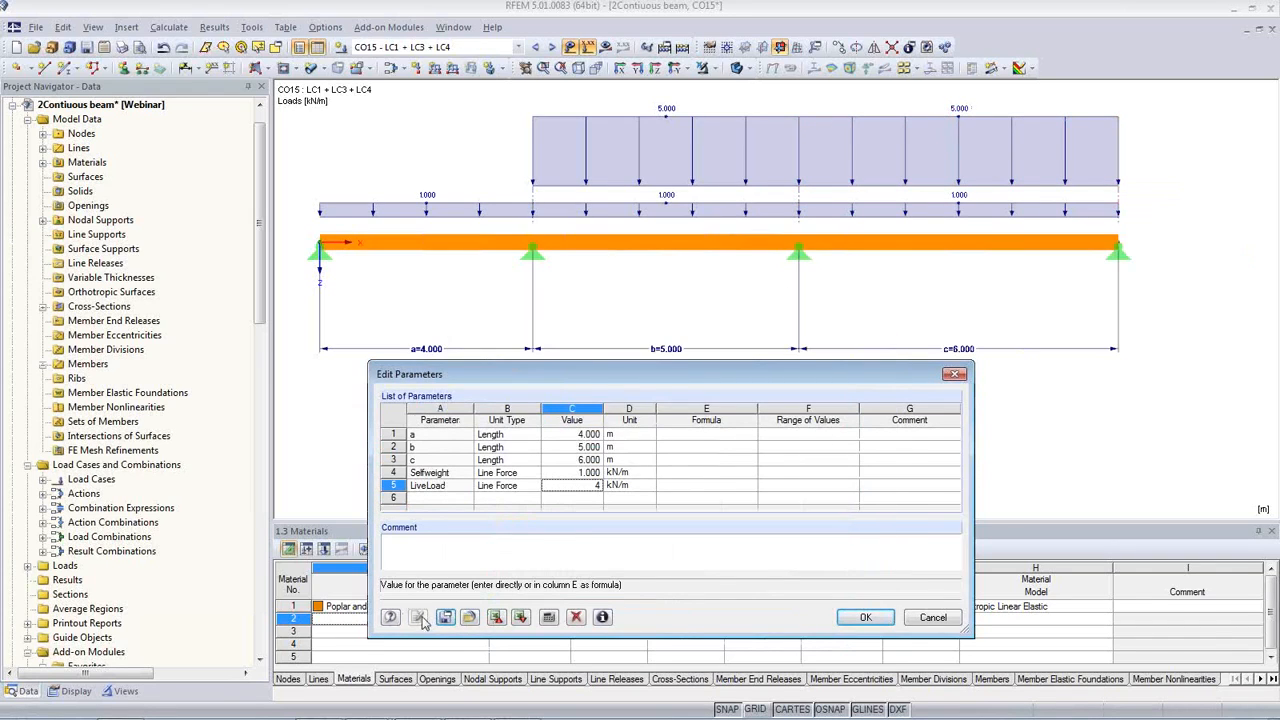
key(Up)
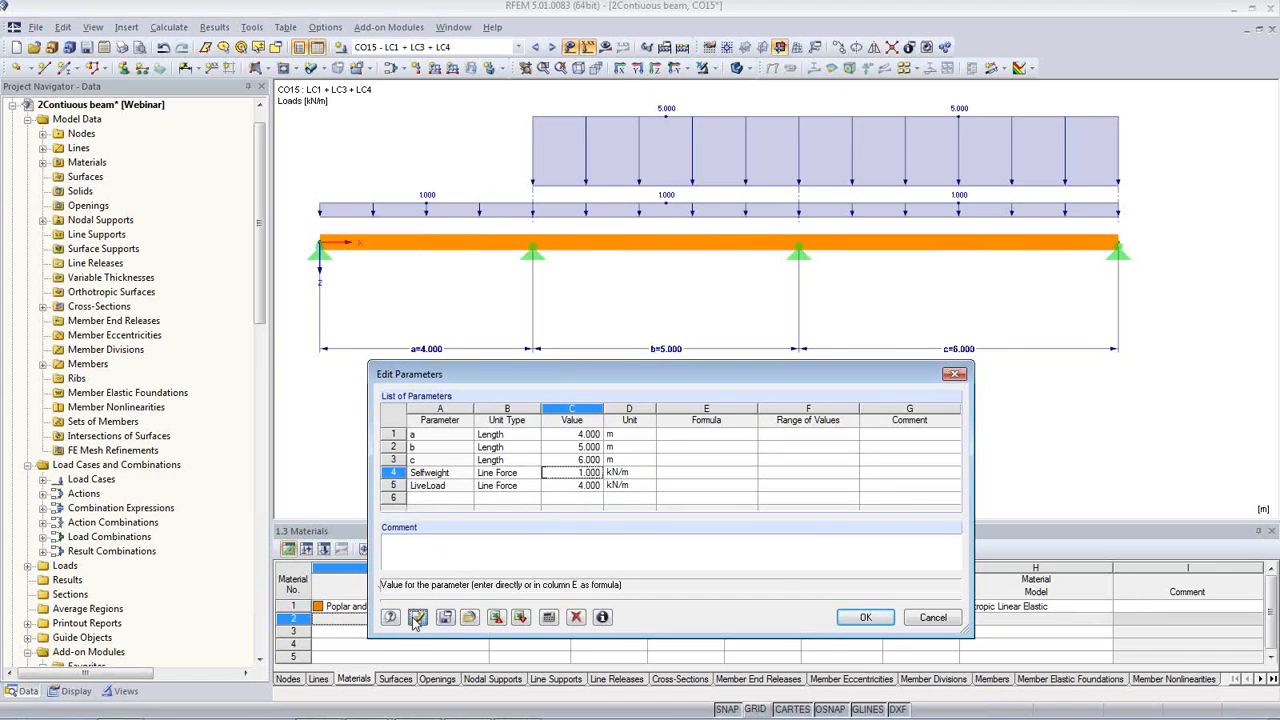
click(416, 621)
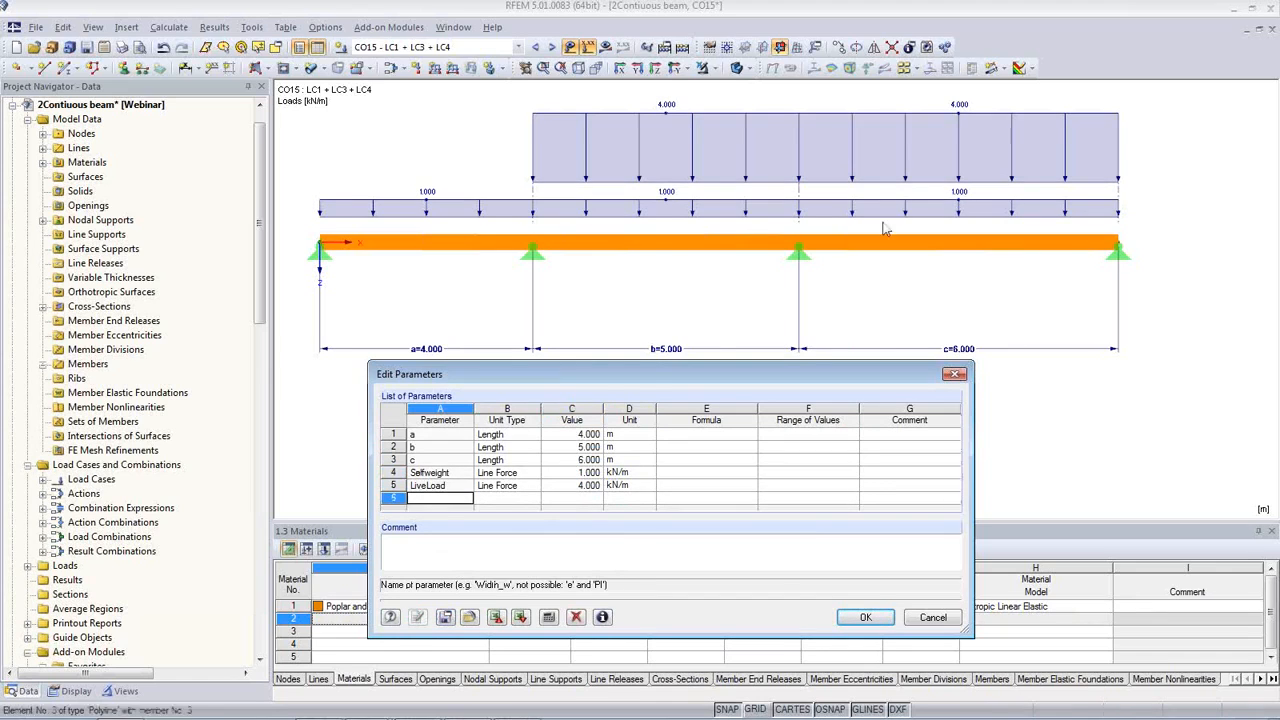
Step: Accept the parameter list and recalculate the results of the modified beam
click(866, 618)
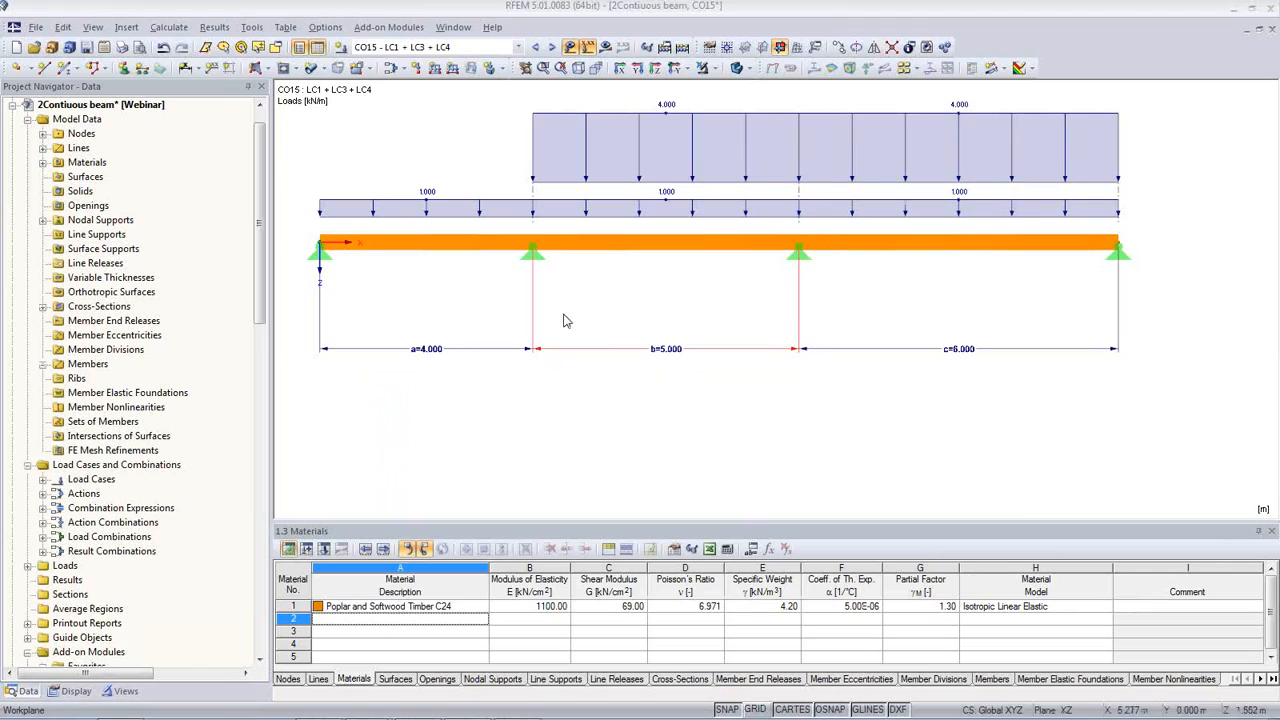
click(169, 27)
click(215, 63)
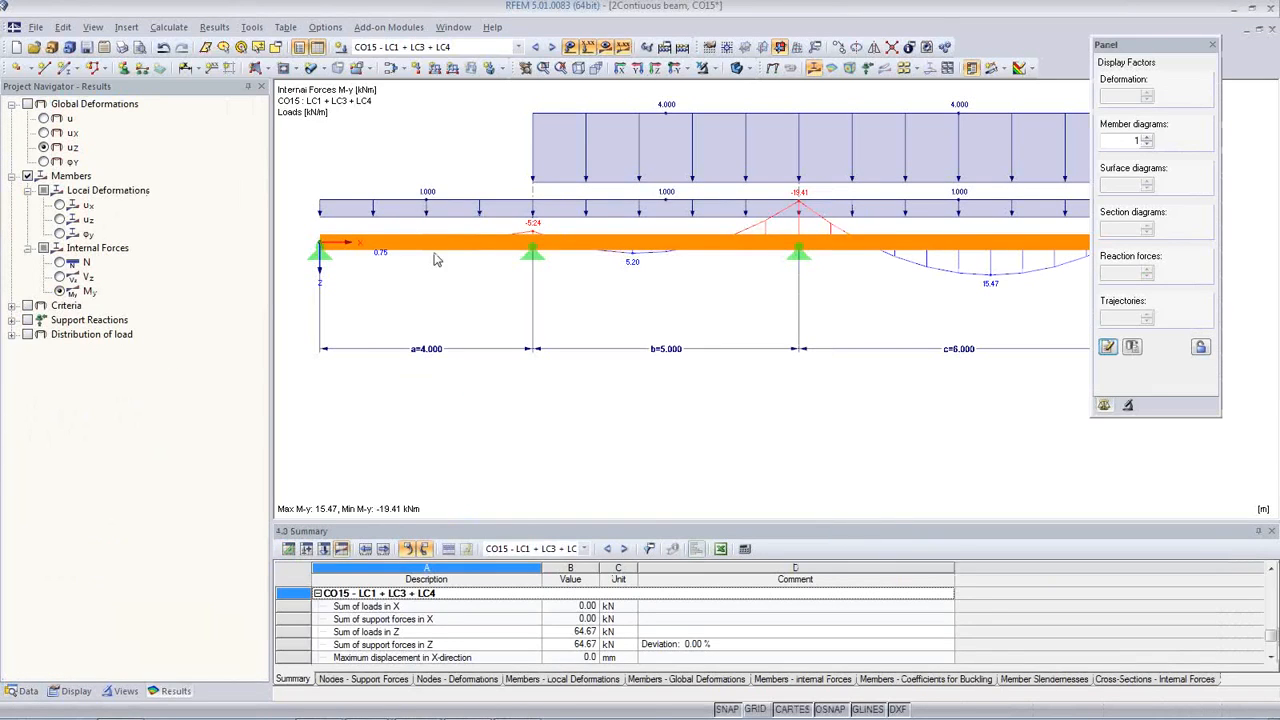
Step: Open the printout report PR1: Printout Report Main Edition from the project data
click(27, 691)
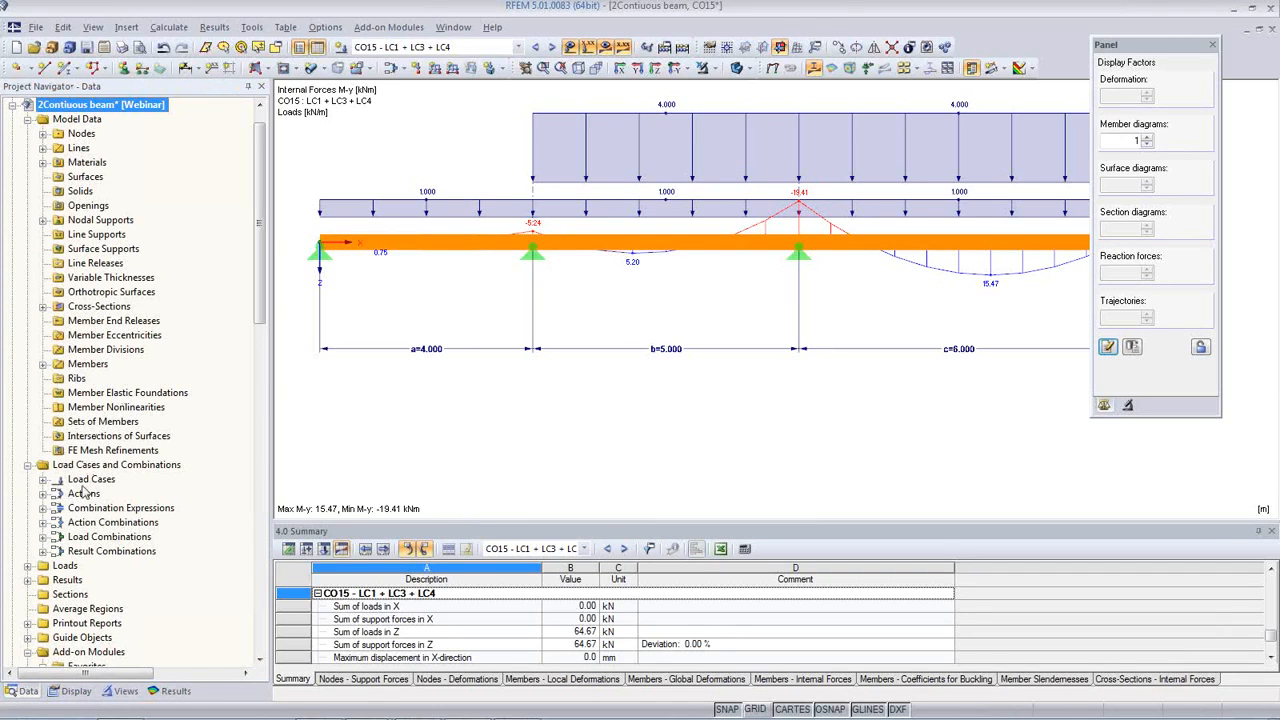
scroll(88, 484, down, 2)
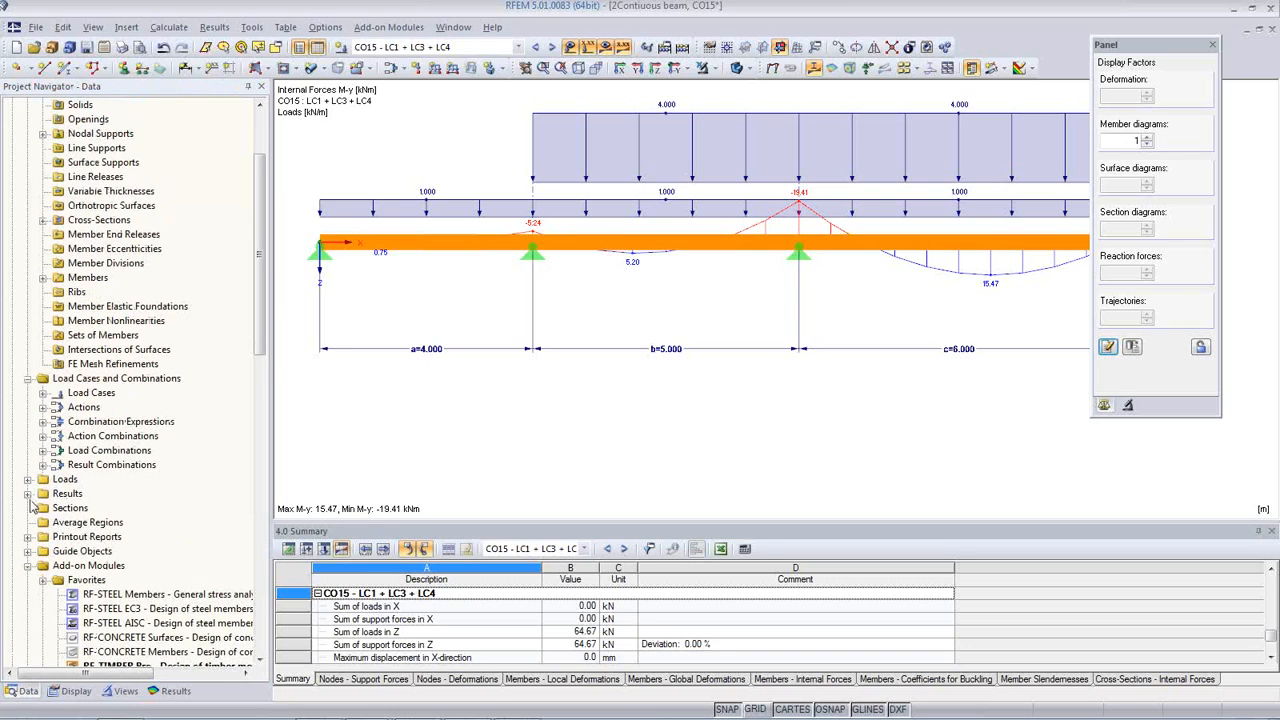
click(29, 537)
scroll(145, 500, down, 2)
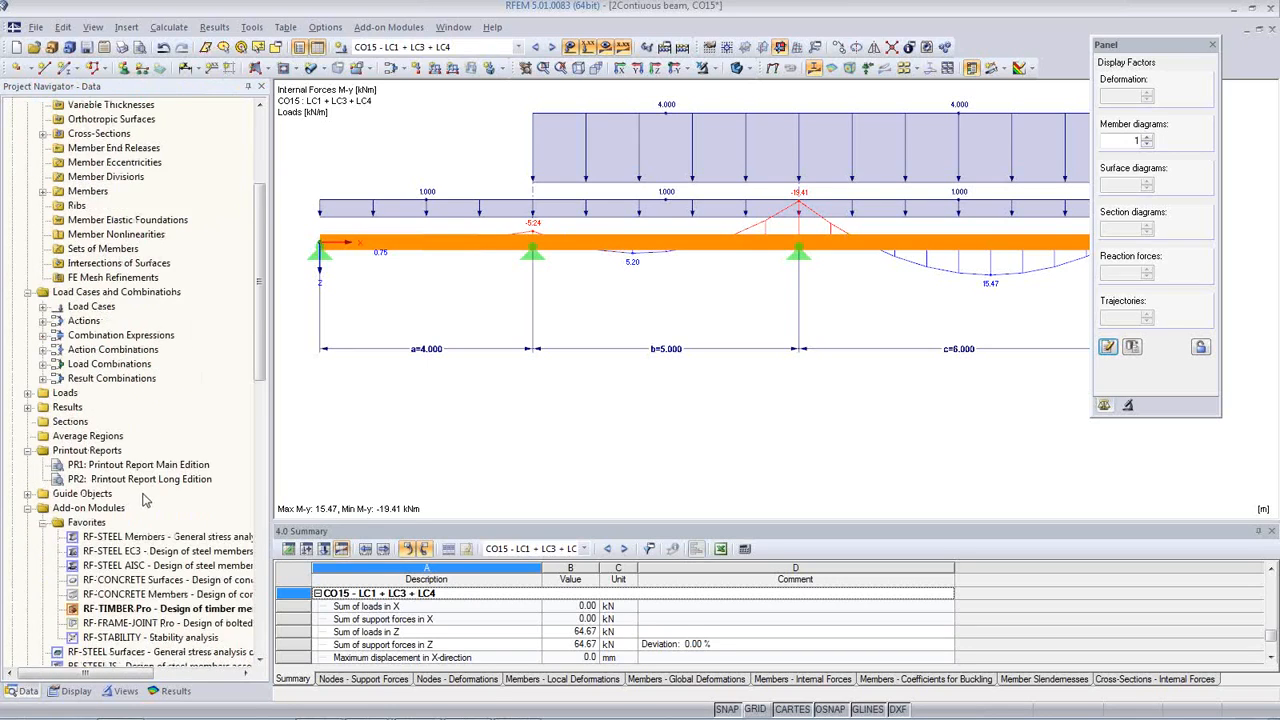
click(154, 466)
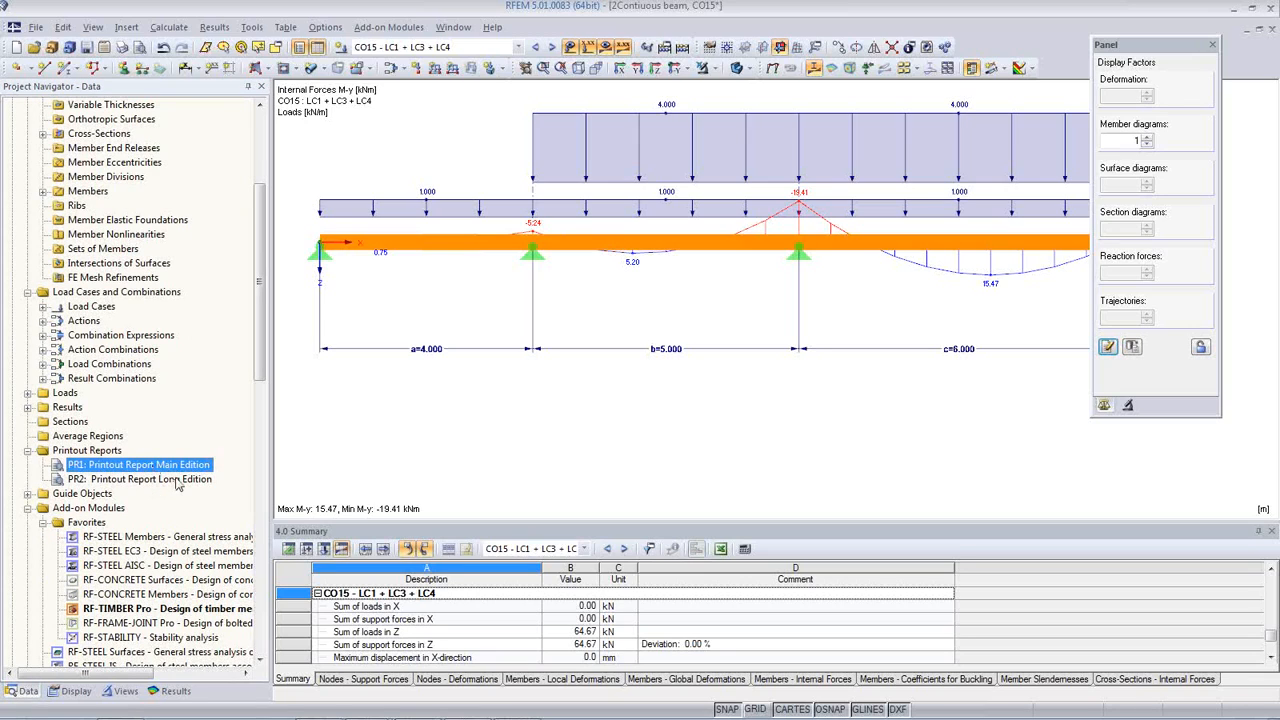
double_click(170, 470)
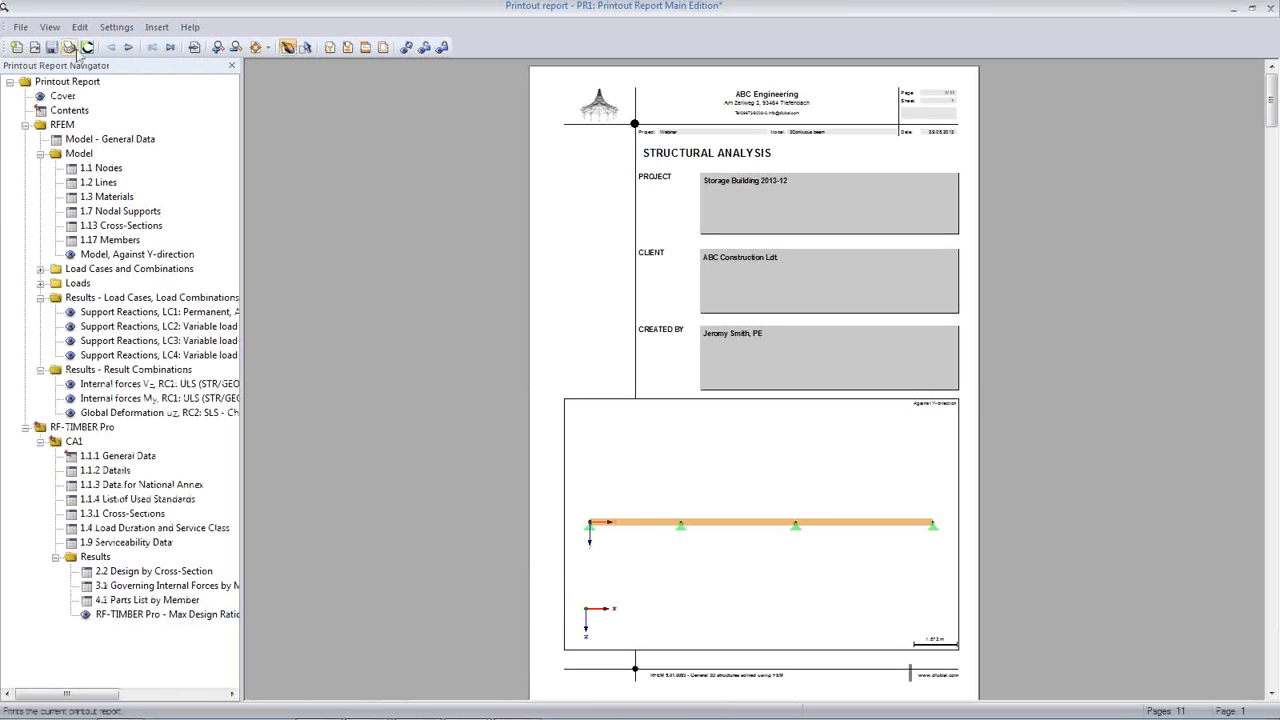
Step: Set the report preview to show two pages side by side
click(48, 28)
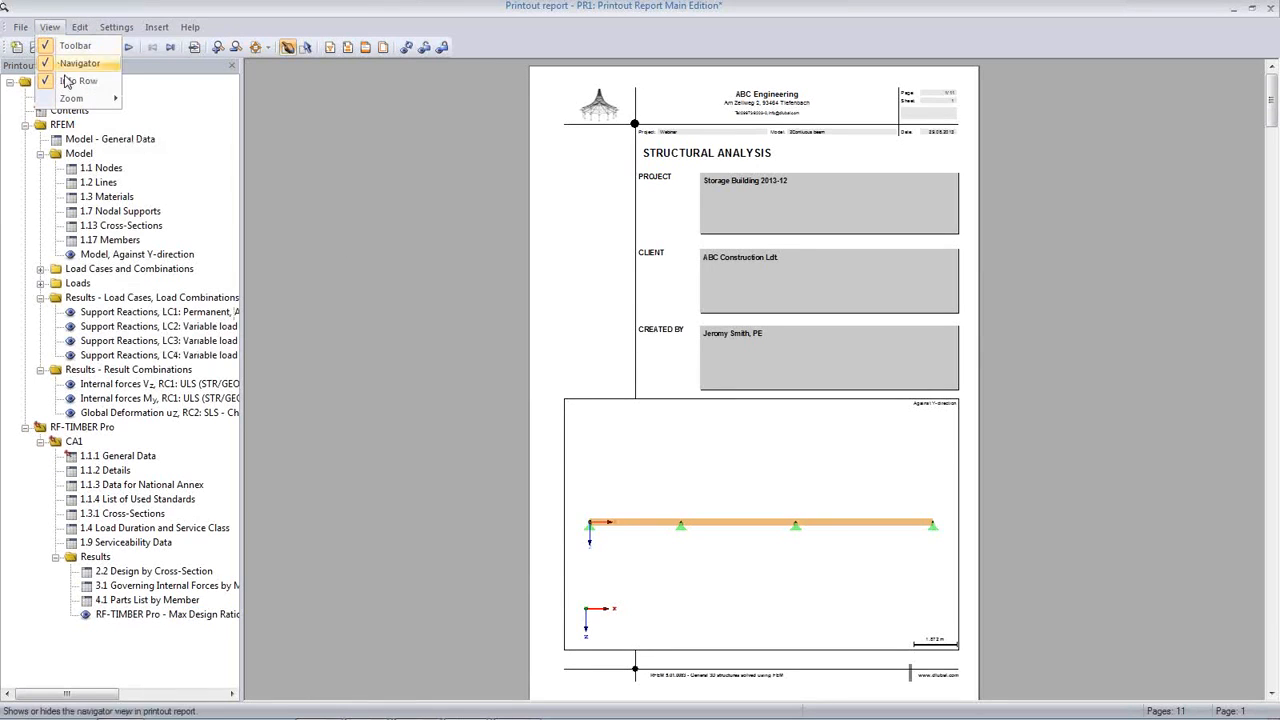
mouse_move(72, 98)
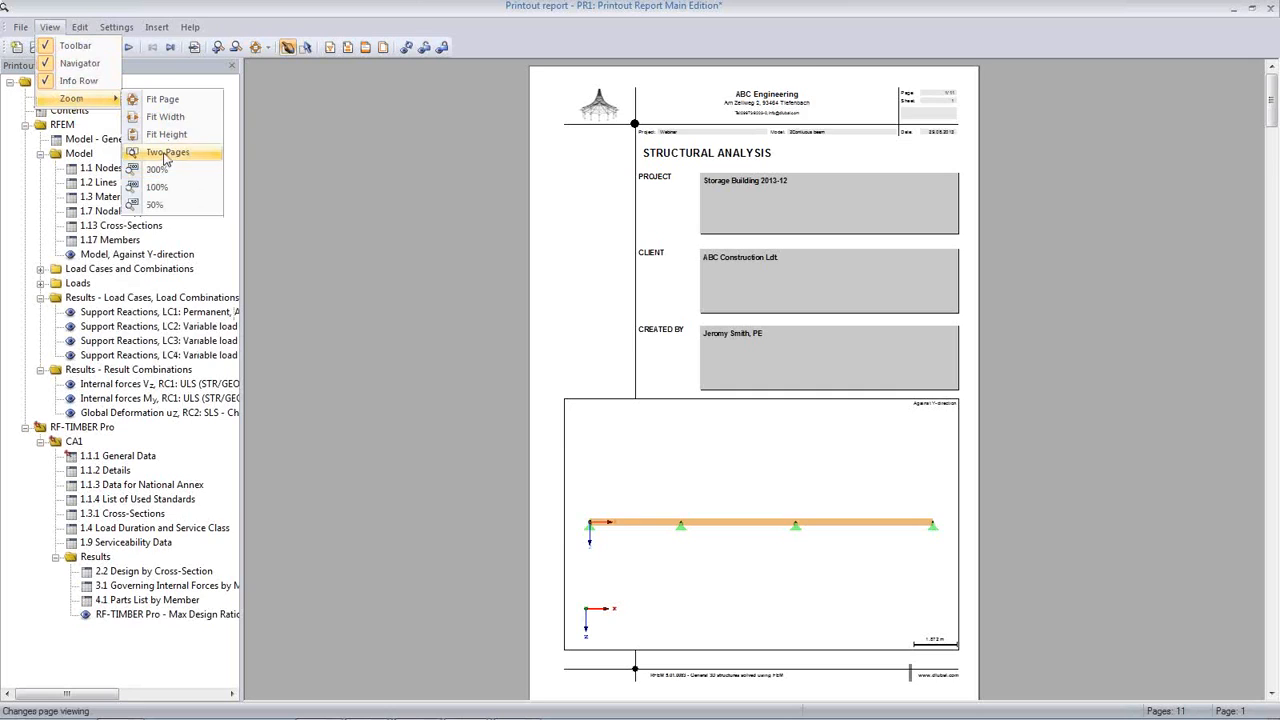
click(166, 152)
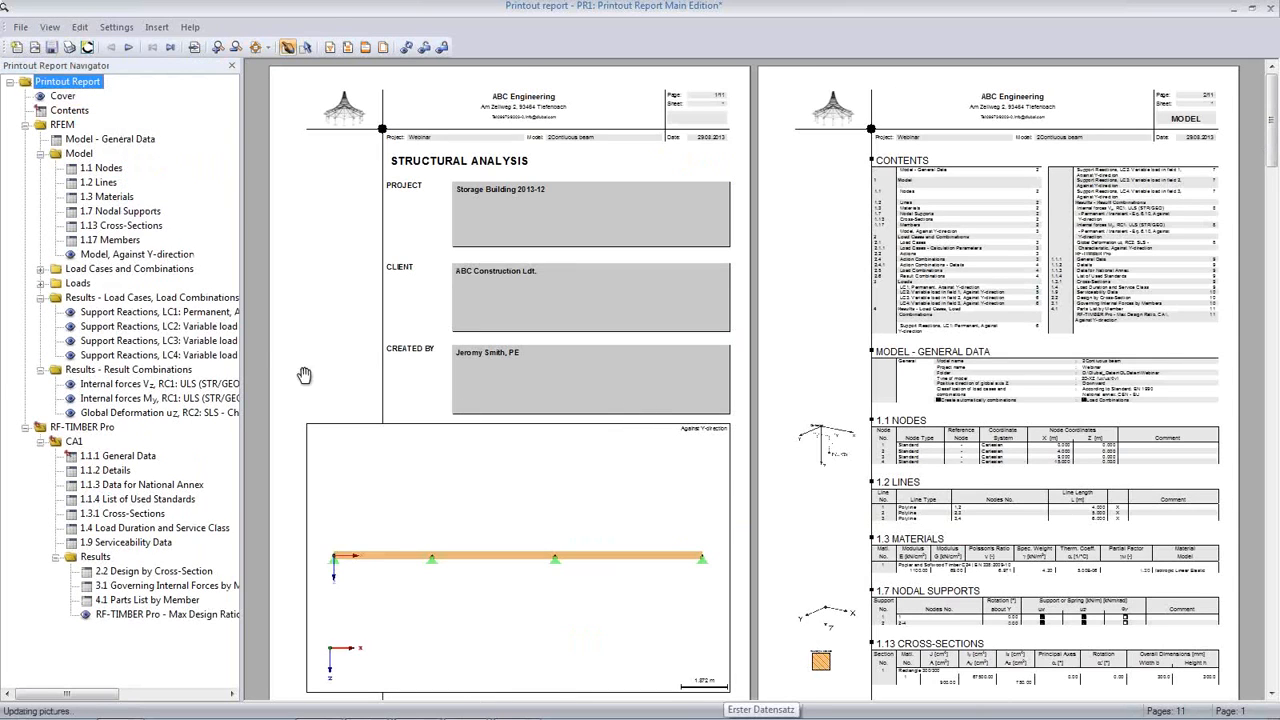
Step: Examine the report from the LC3 support reactions through the internal forces, deformations and RF-TIMBER Pro design results
click(160, 341)
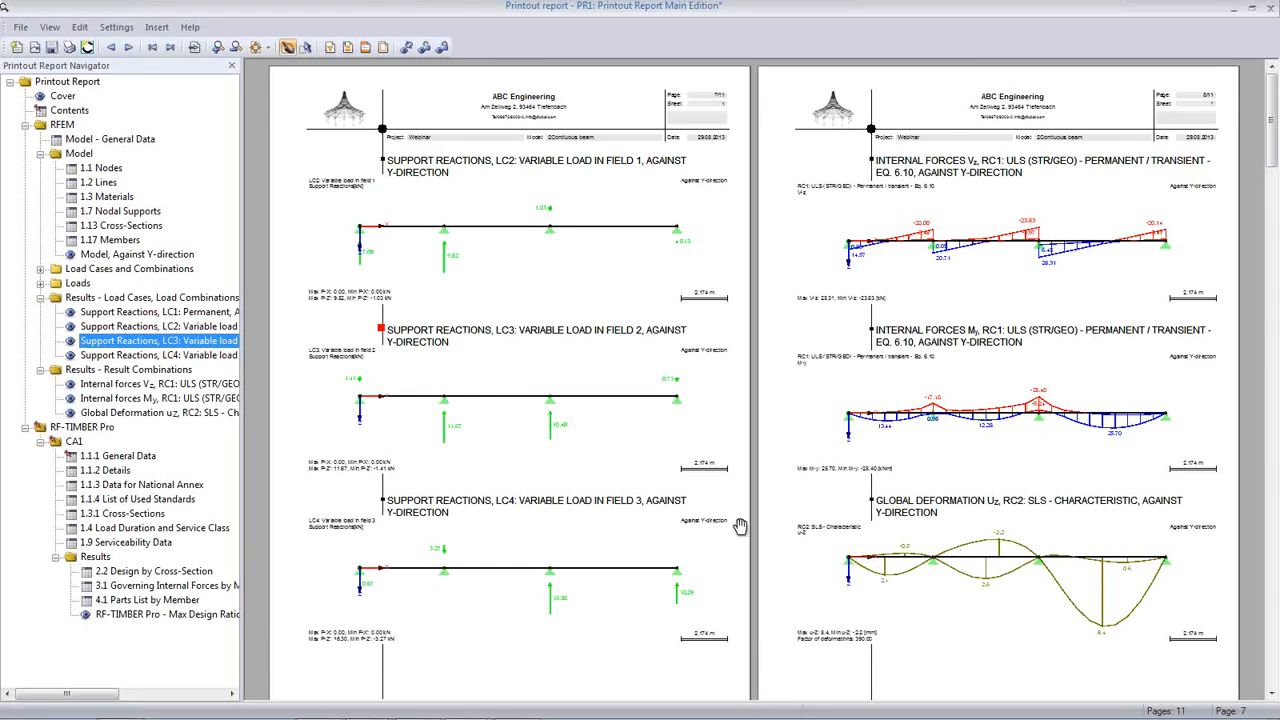
scroll(740, 526, down, 10)
scroll(740, 522, down, 8)
scroll(690, 525, down, 2)
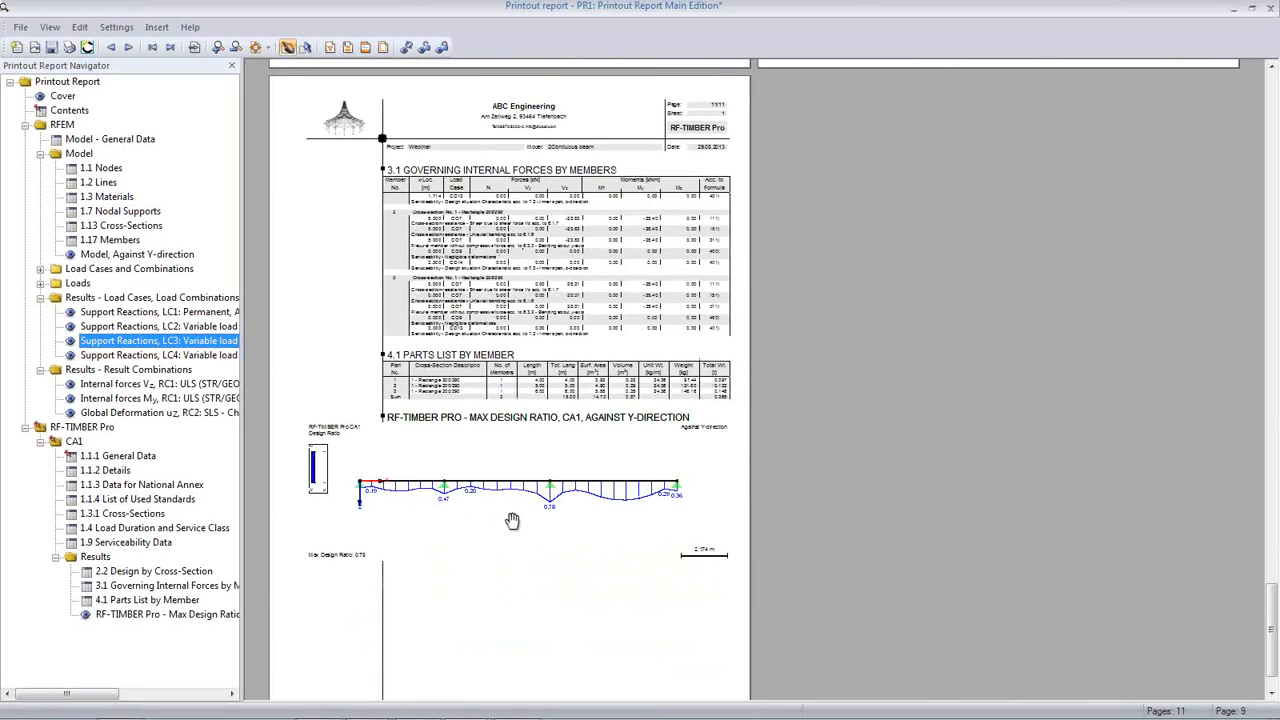
scroll(512, 520, down, 1)
scroll(402, 560, up, 8)
scroll(405, 515, up, 7)
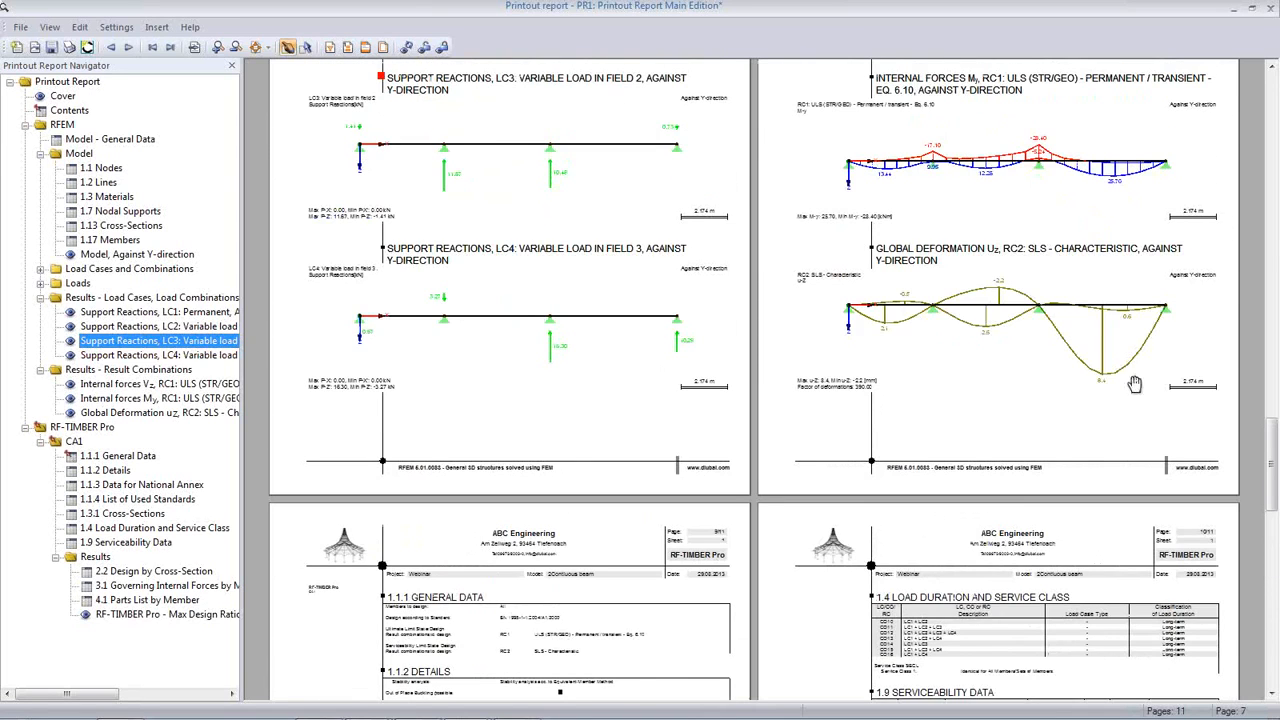
Step: Close the printout report without saving it and set the beam's span parameter c to 4 m in the parameter list
click(1270, 8)
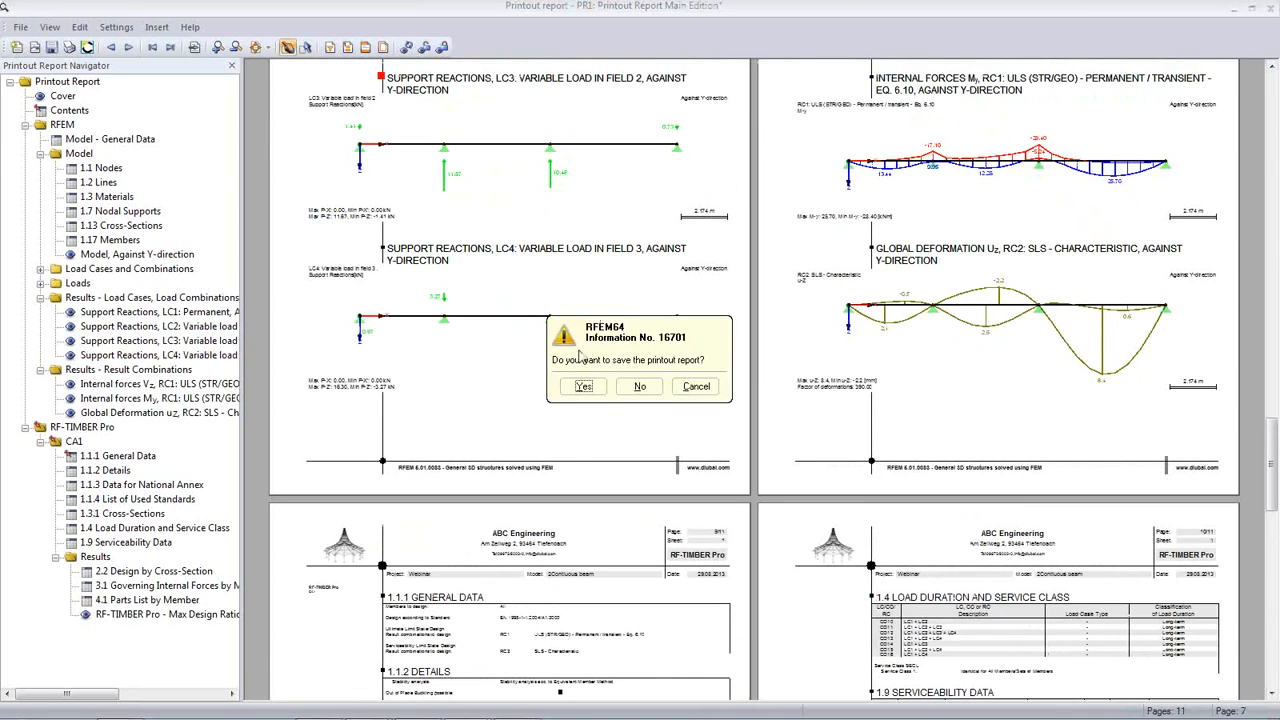
click(638, 389)
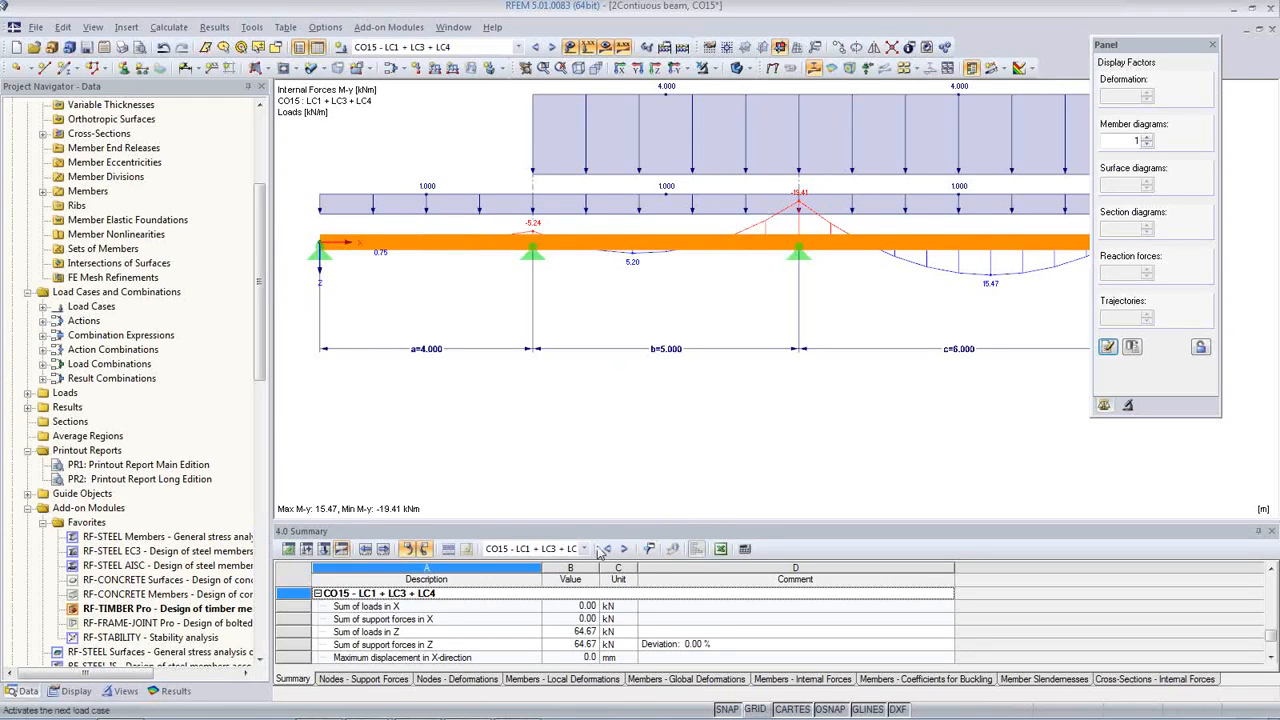
click(62, 26)
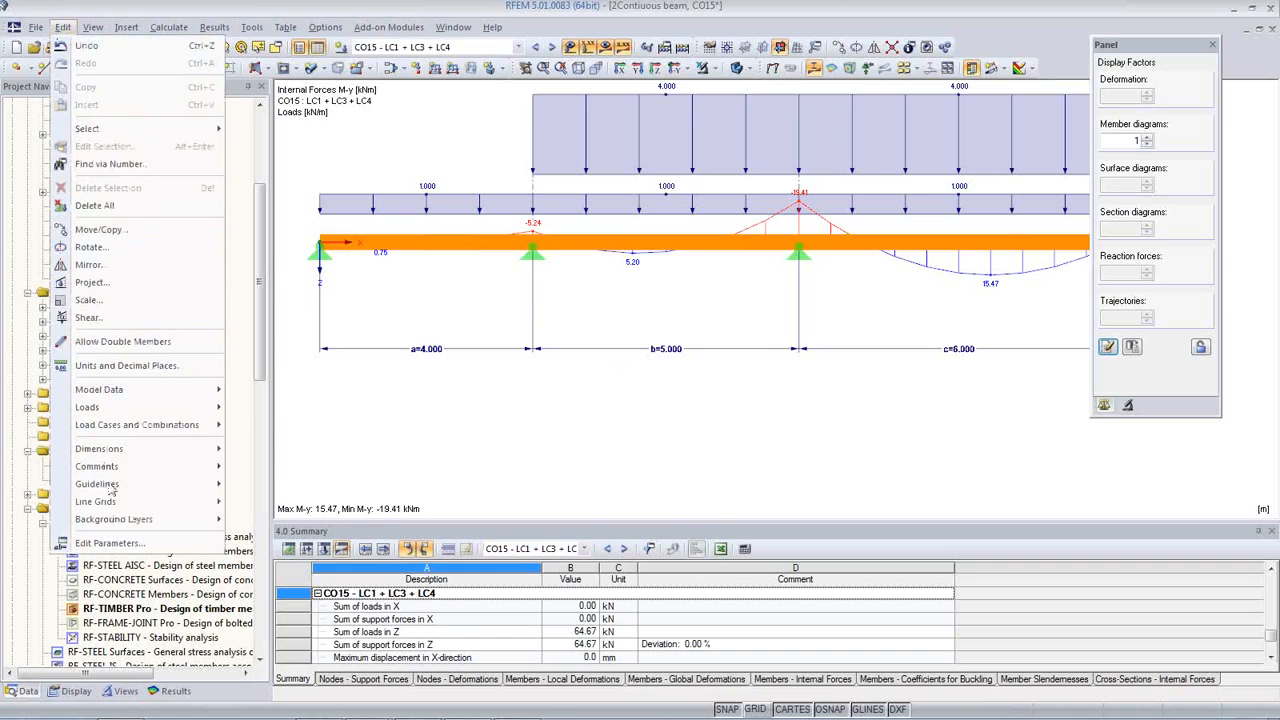
click(115, 546)
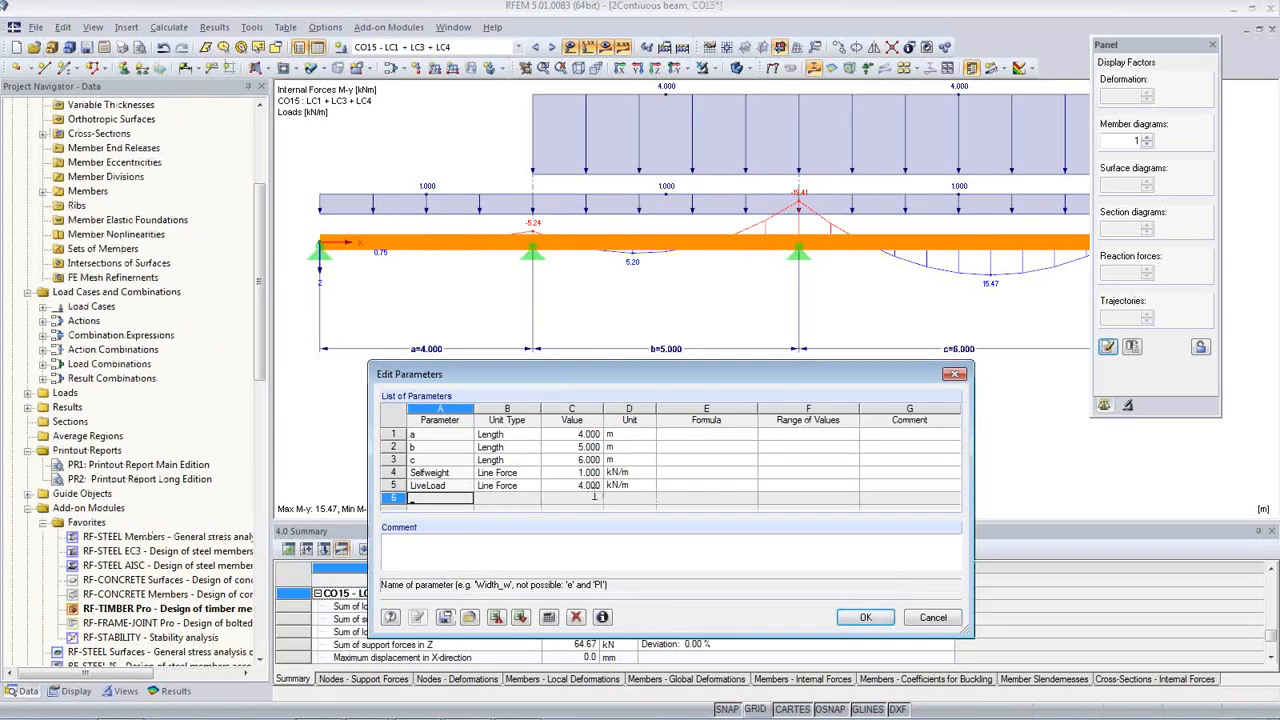
click(578, 460)
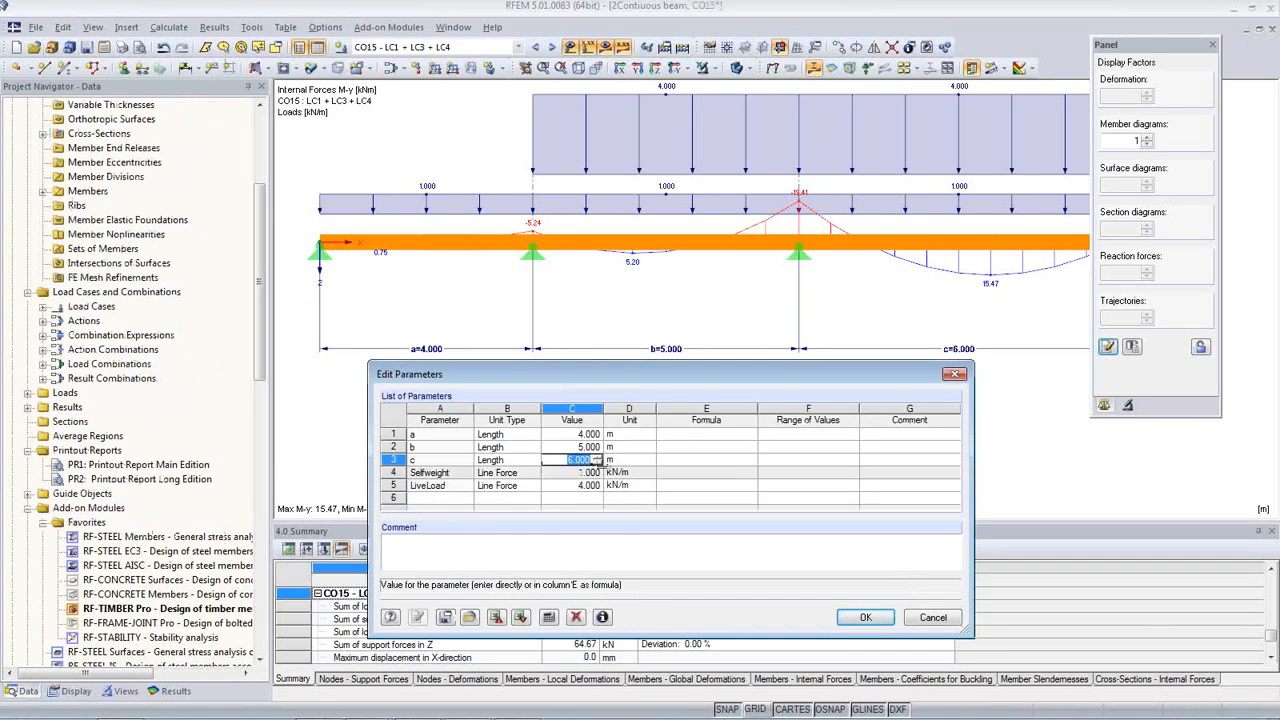
text(4)
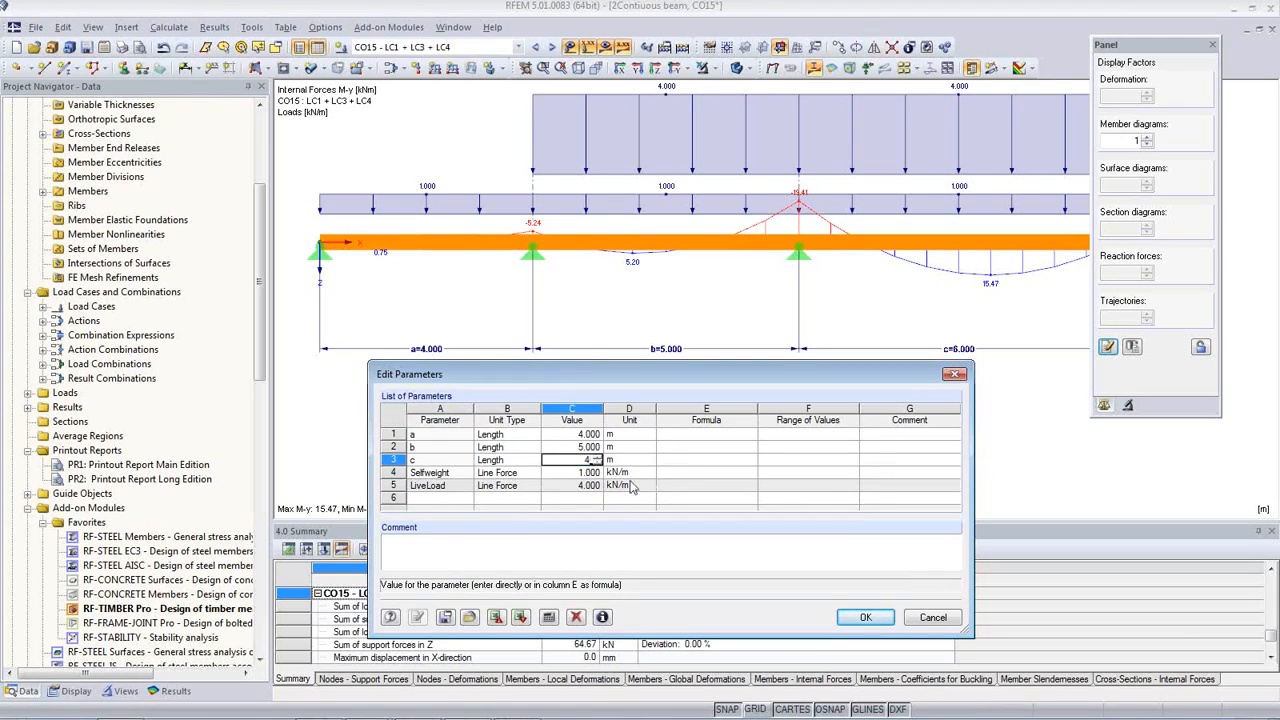
click(578, 448)
click(566, 457)
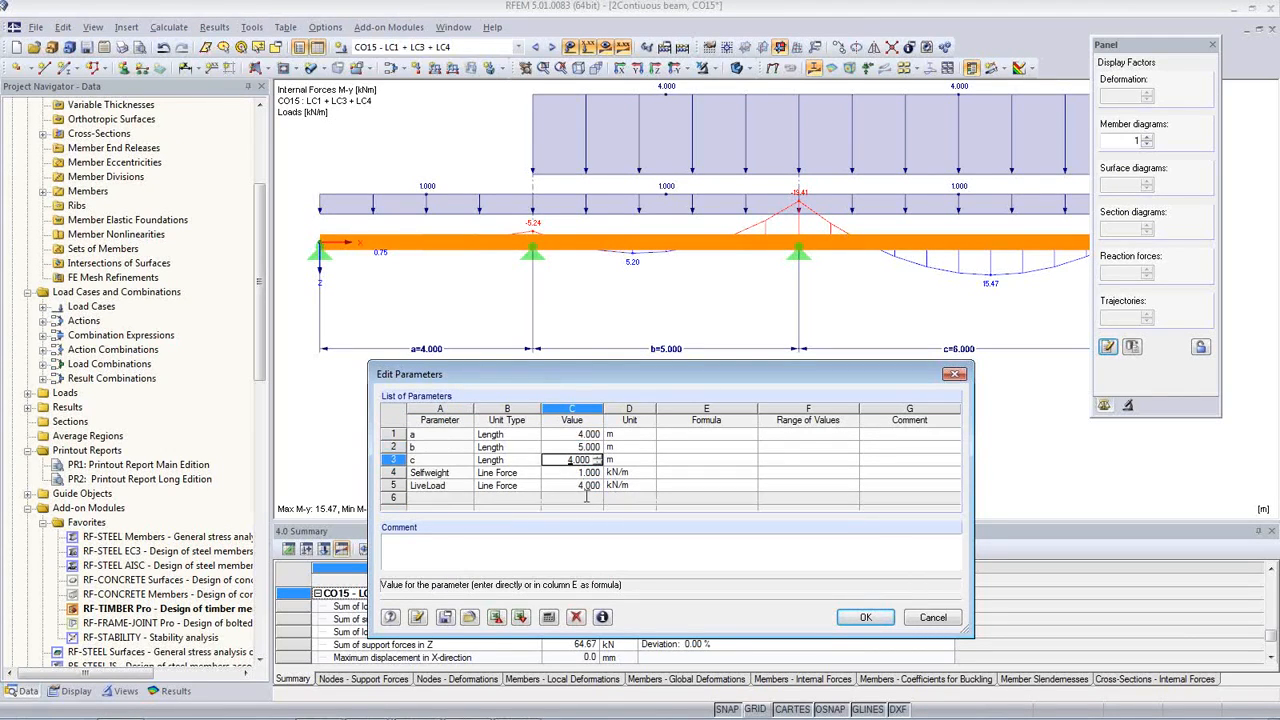
click(863, 618)
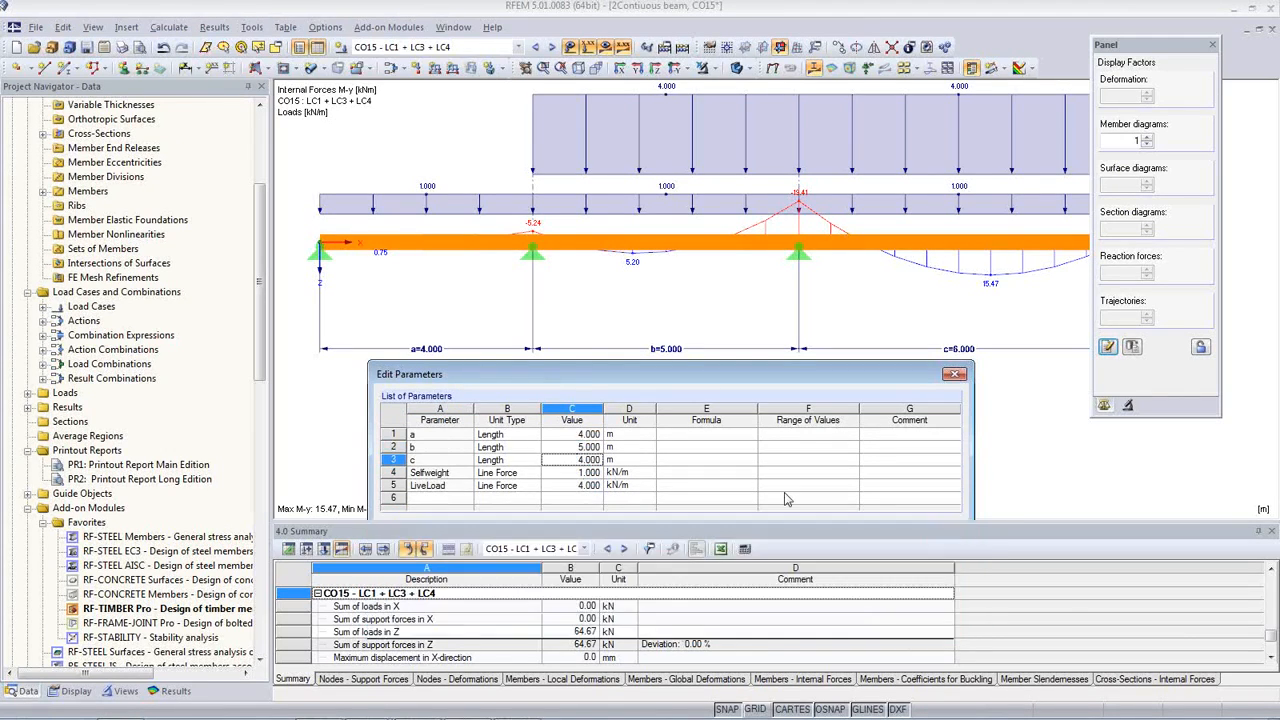
Step: Recalculate the results of the modified beam and reopen the printout report PR1: Printout Report Main Edition
click(169, 27)
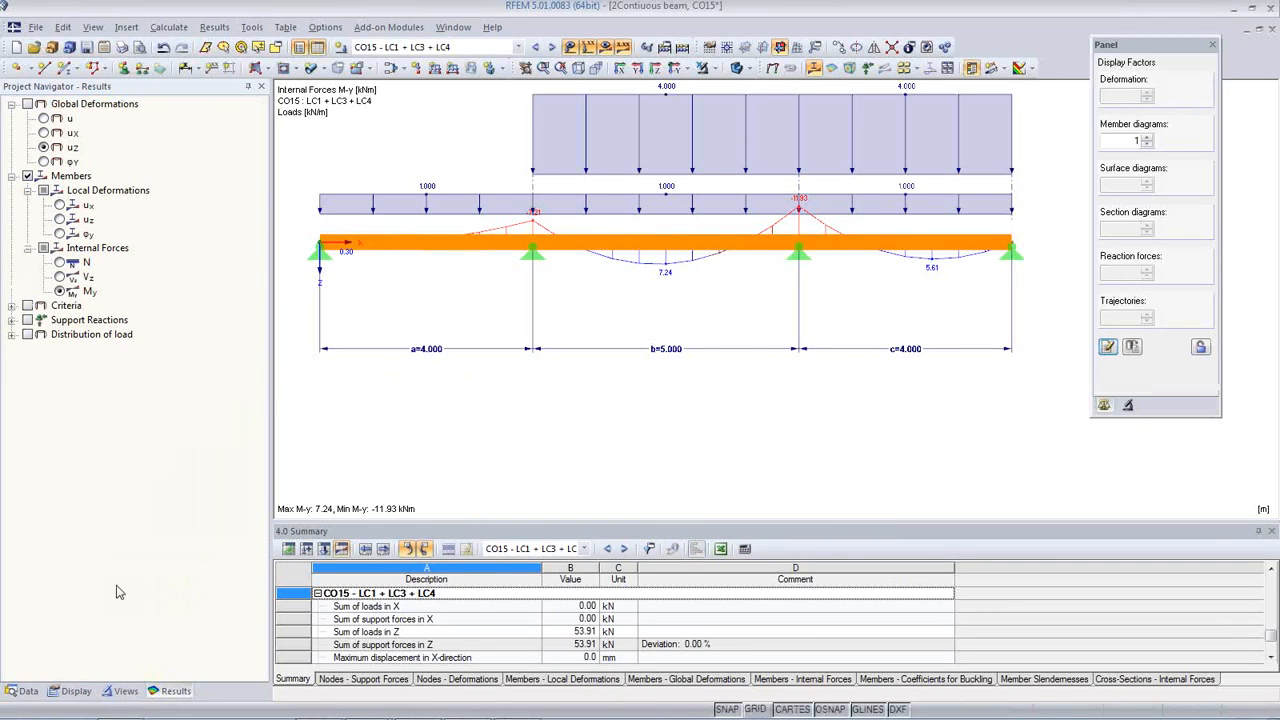
click(24, 691)
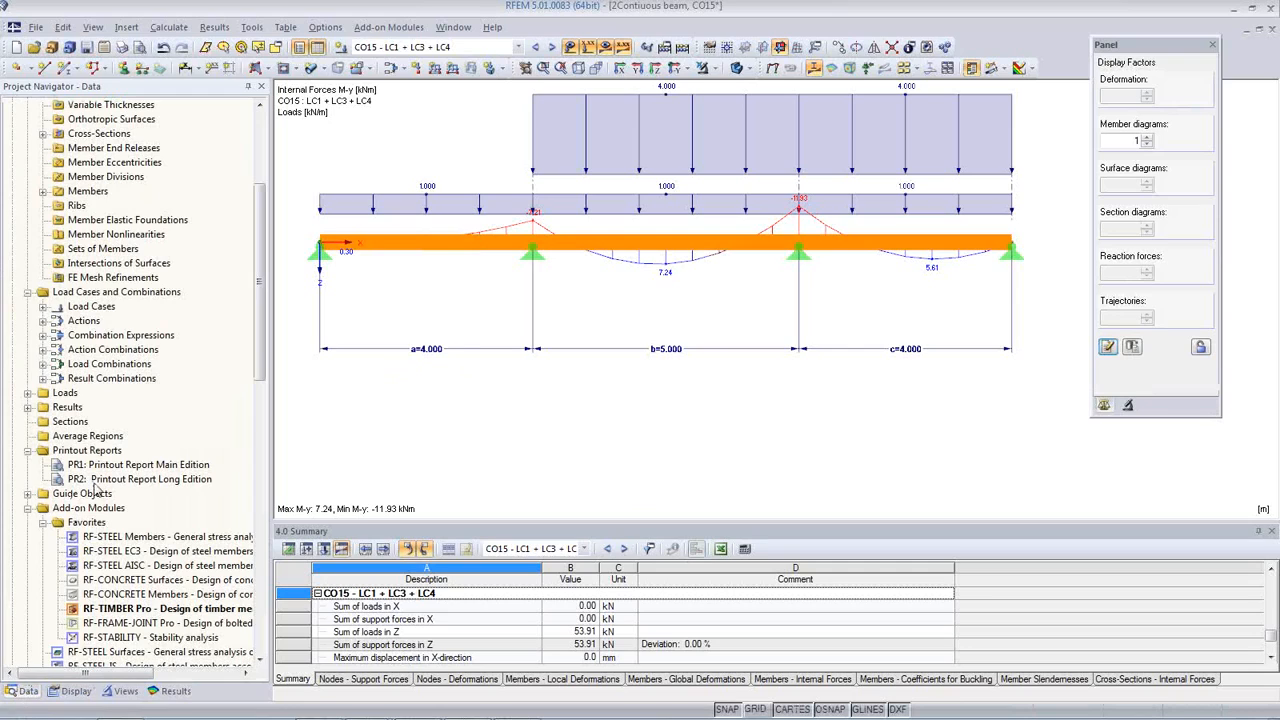
click(118, 466)
double_click(118, 466)
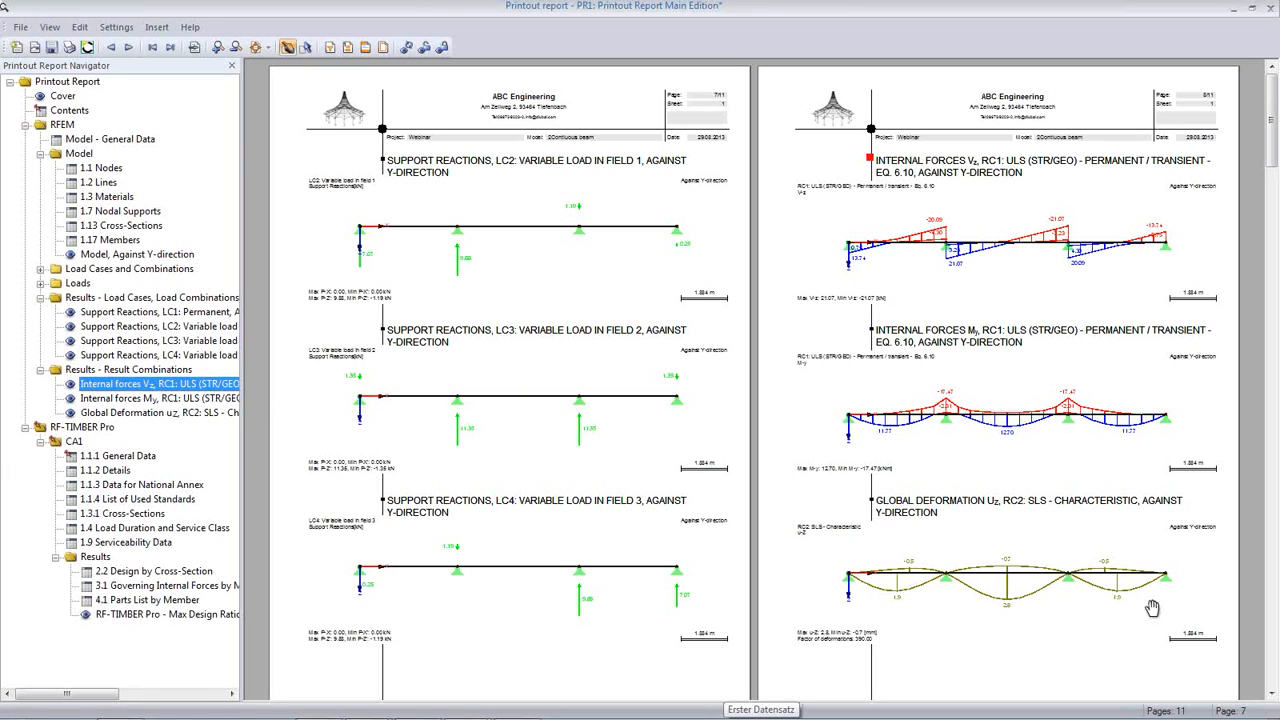
Step: Examine the report's support reactions, internal forces, deformations and model dimensions, and close the report without saving it
scroll(690, 410, up, 15)
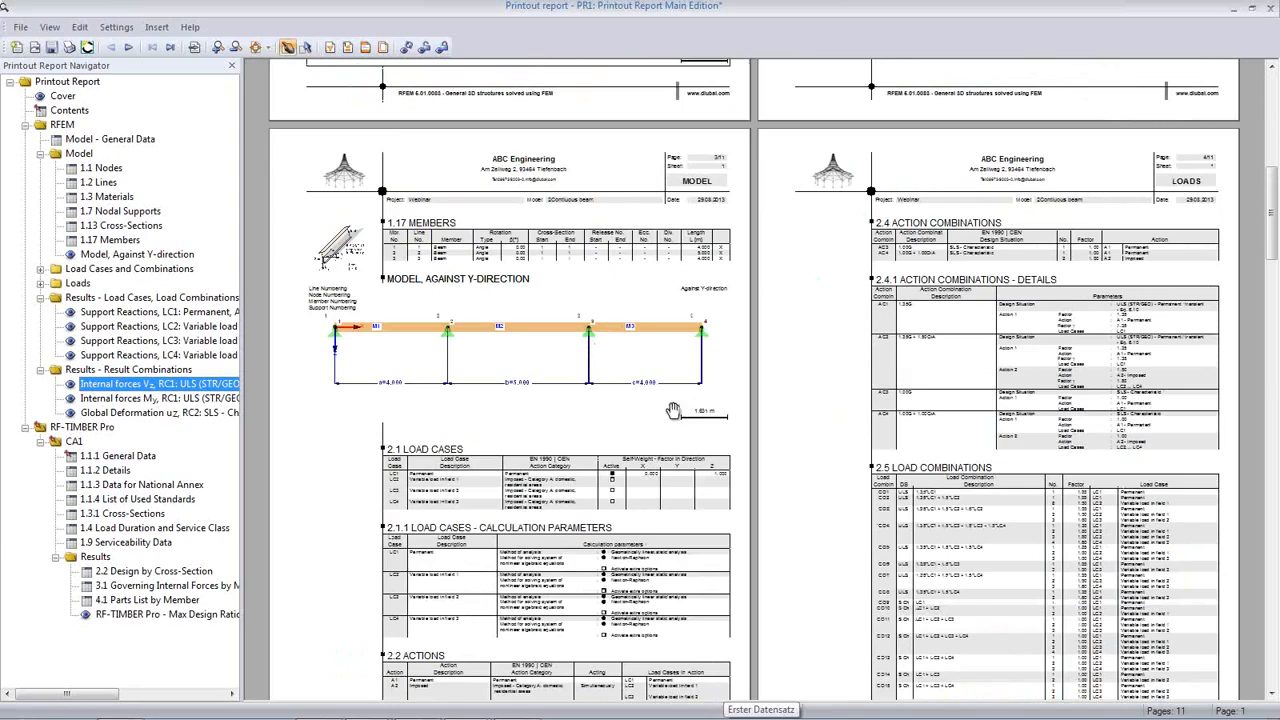
ctrl+scroll(653, 389, up, 3)
ctrl+scroll(653, 389, up, 2)
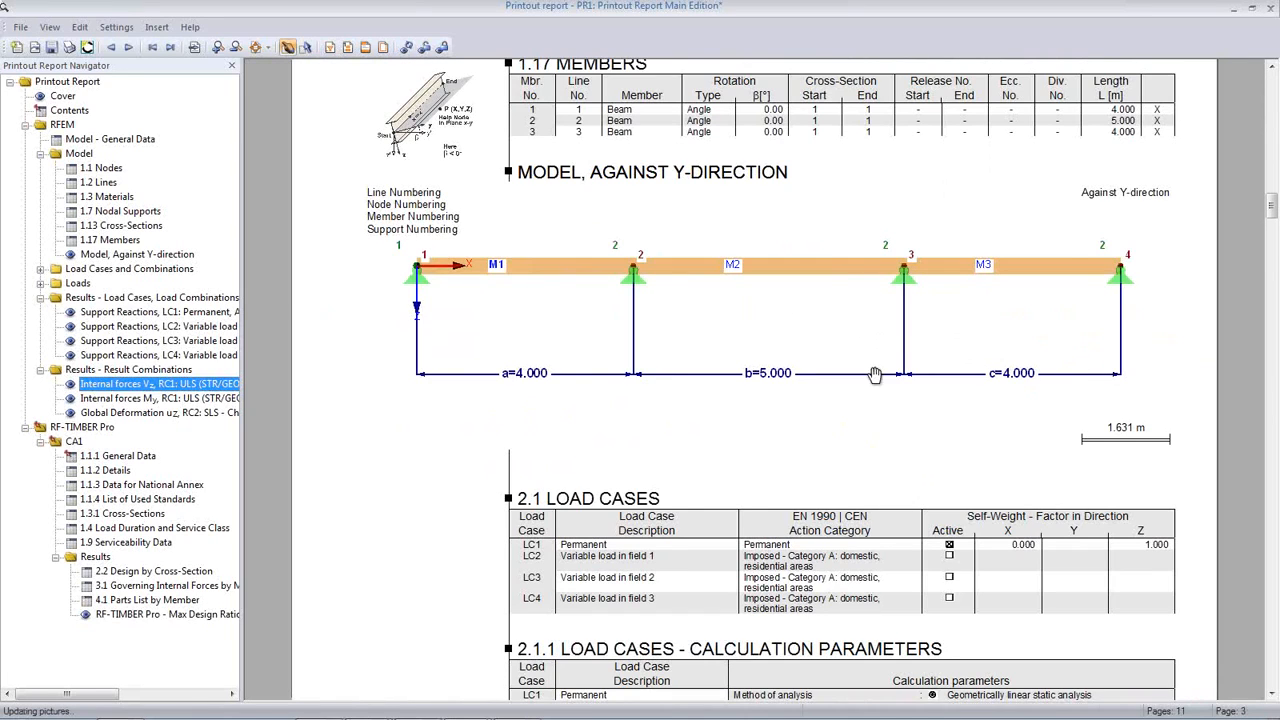
scroll(753, 398, down, 7)
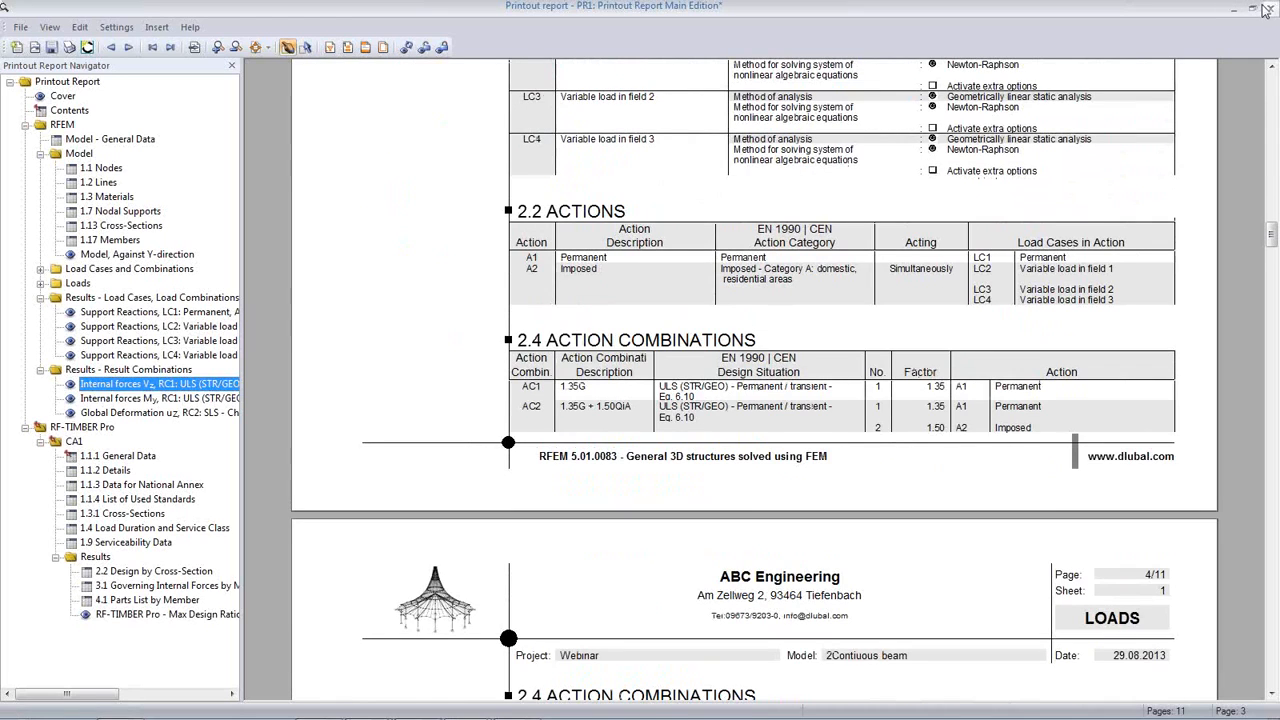
click(1266, 10)
click(634, 401)
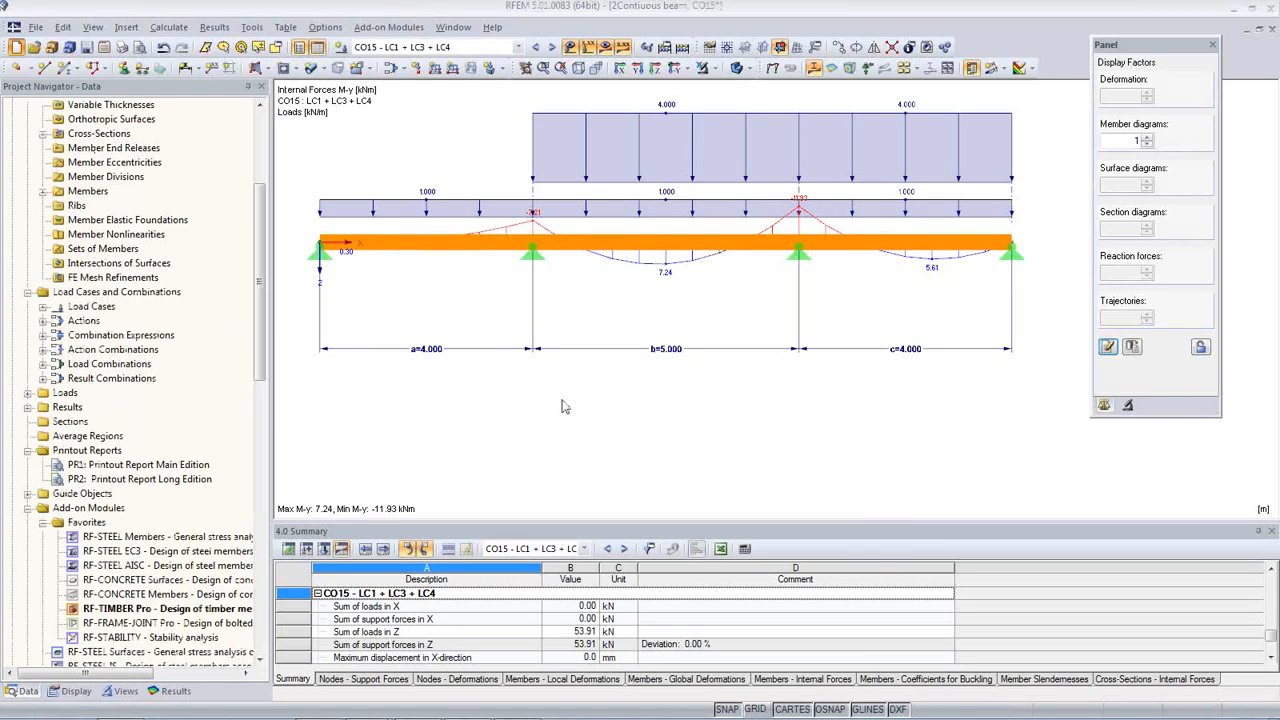
Step: Create a new 2D - XZ model named 1Continue in the Webinar project, using EN 1990 with the CEN annex
key(ctrl+n)
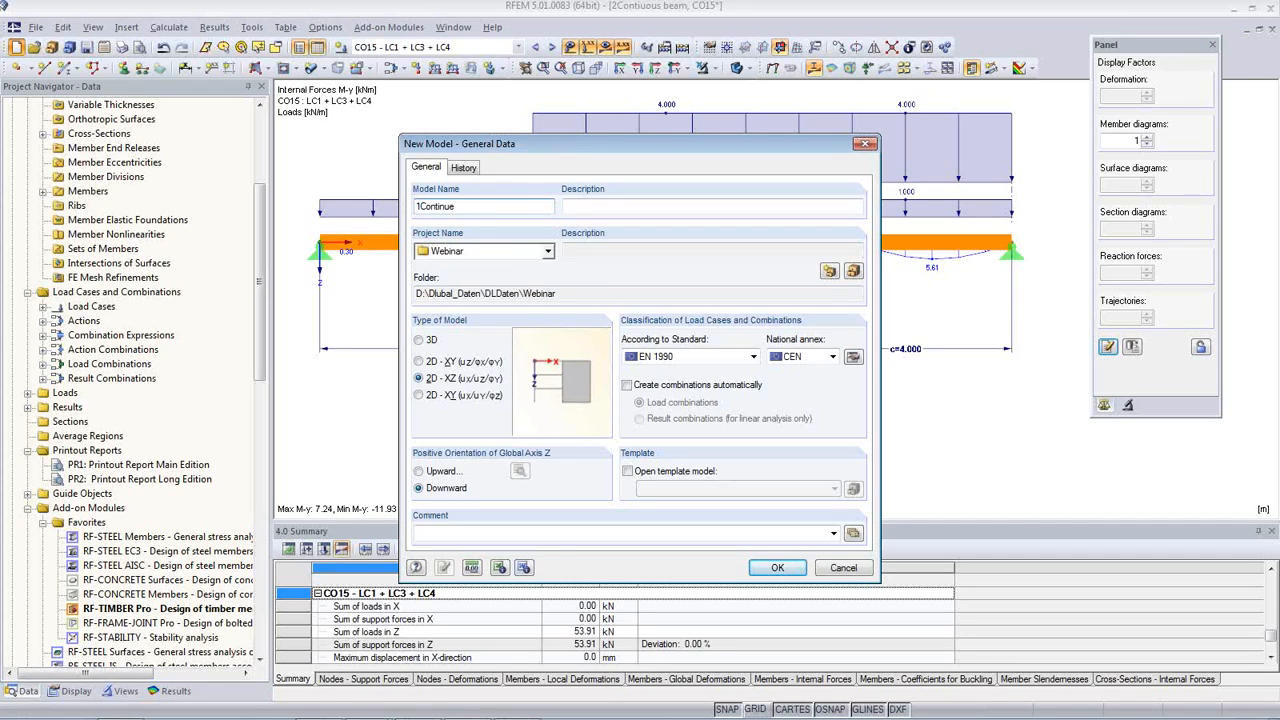
click(796, 574)
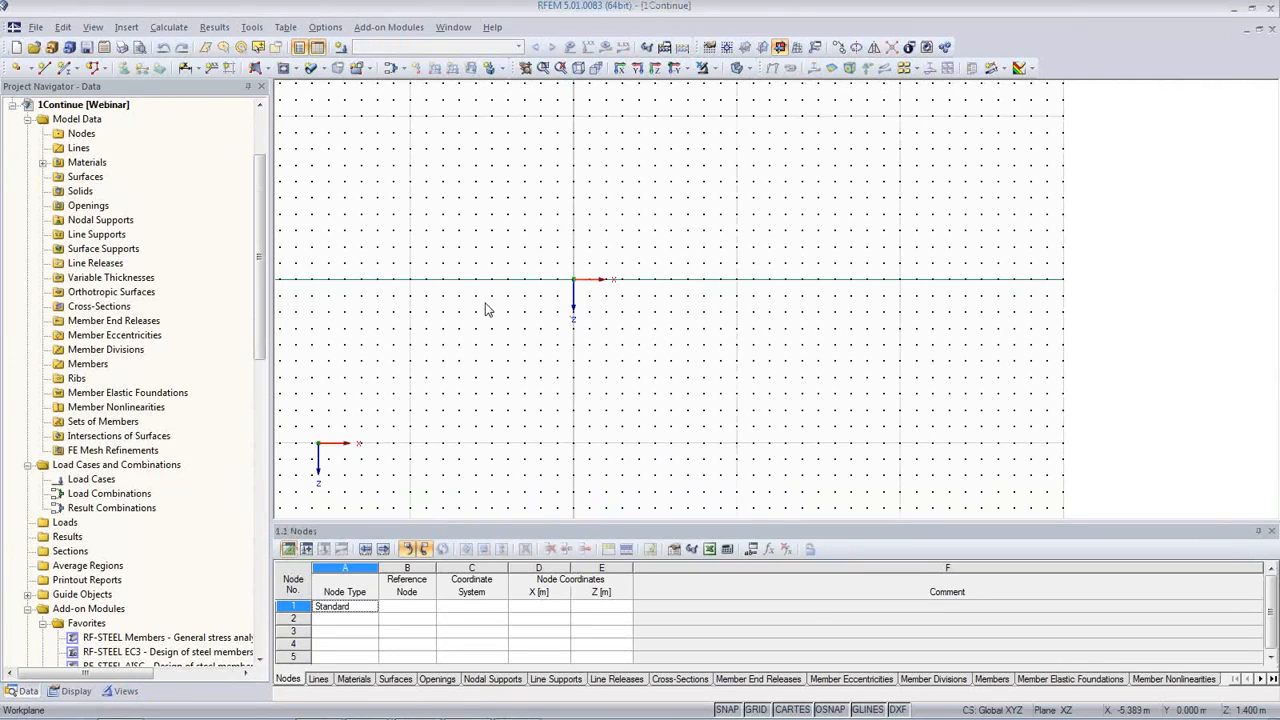
Step: Start the continuous beam generator with three 5 m spans, a 3 kN/m permanent load and a 5 kN/m variable load
click(249, 29)
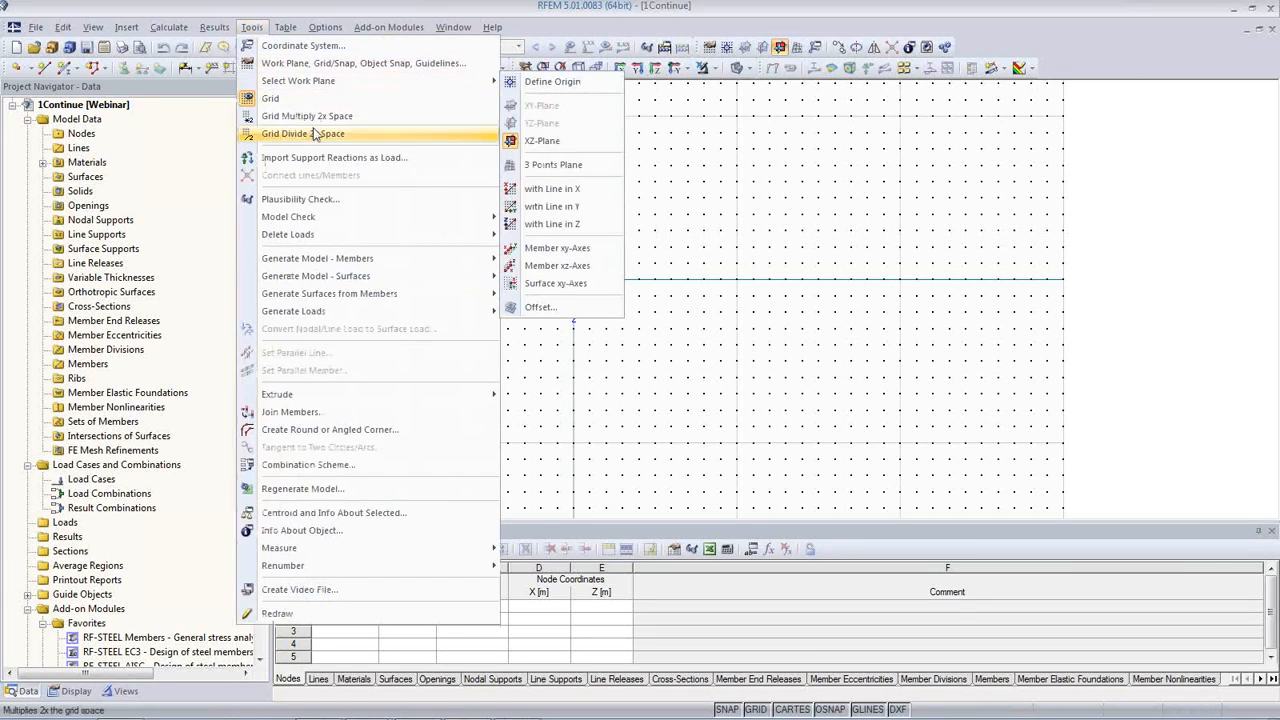
mouse_move(338, 260)
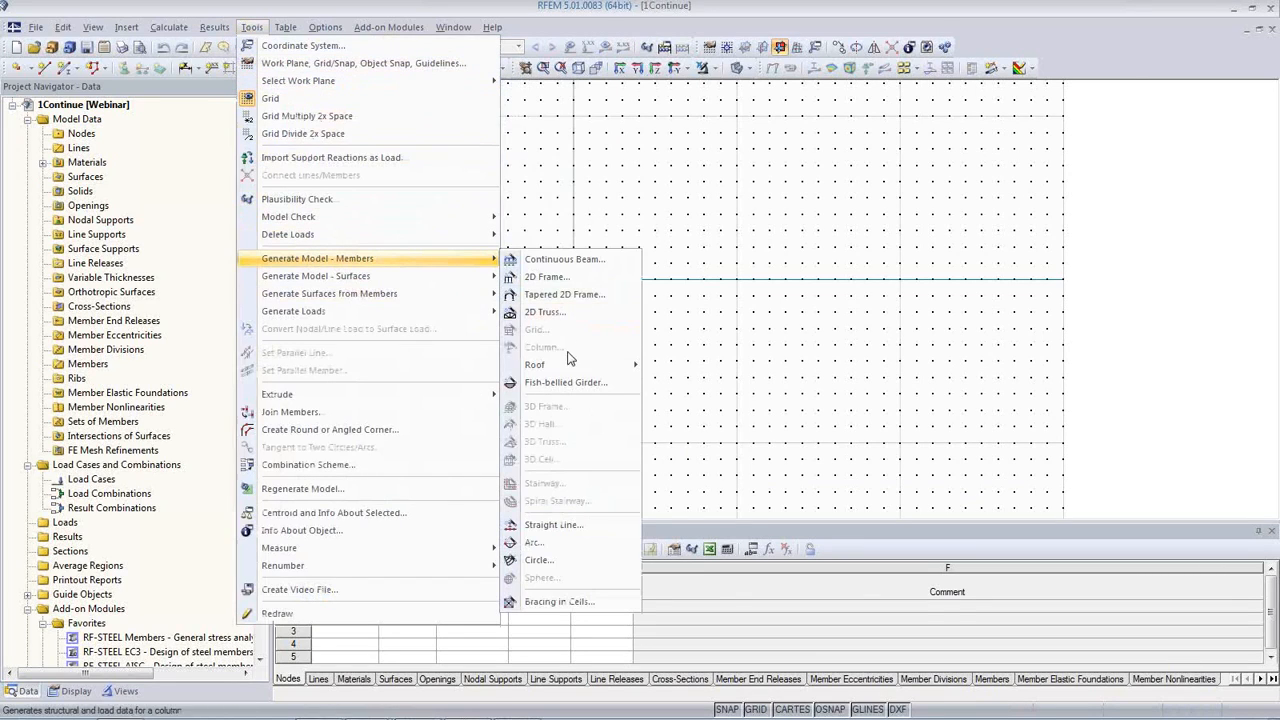
click(566, 260)
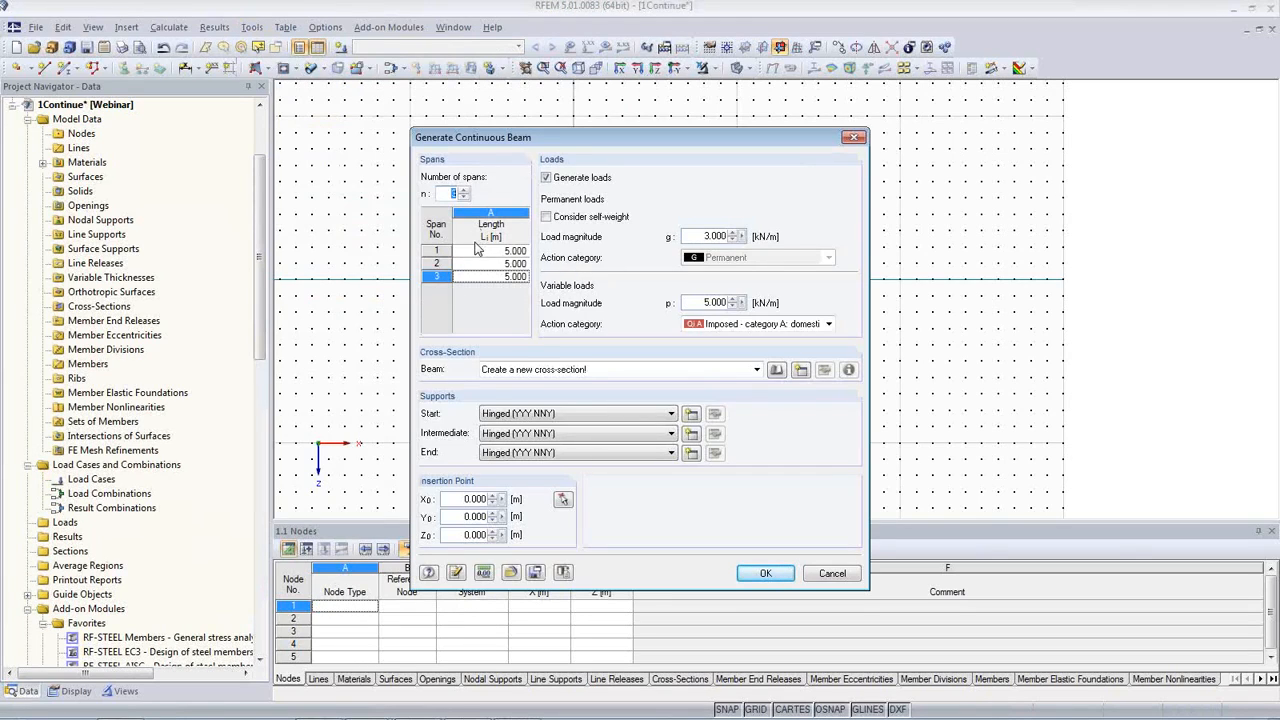
click(463, 190)
click(463, 197)
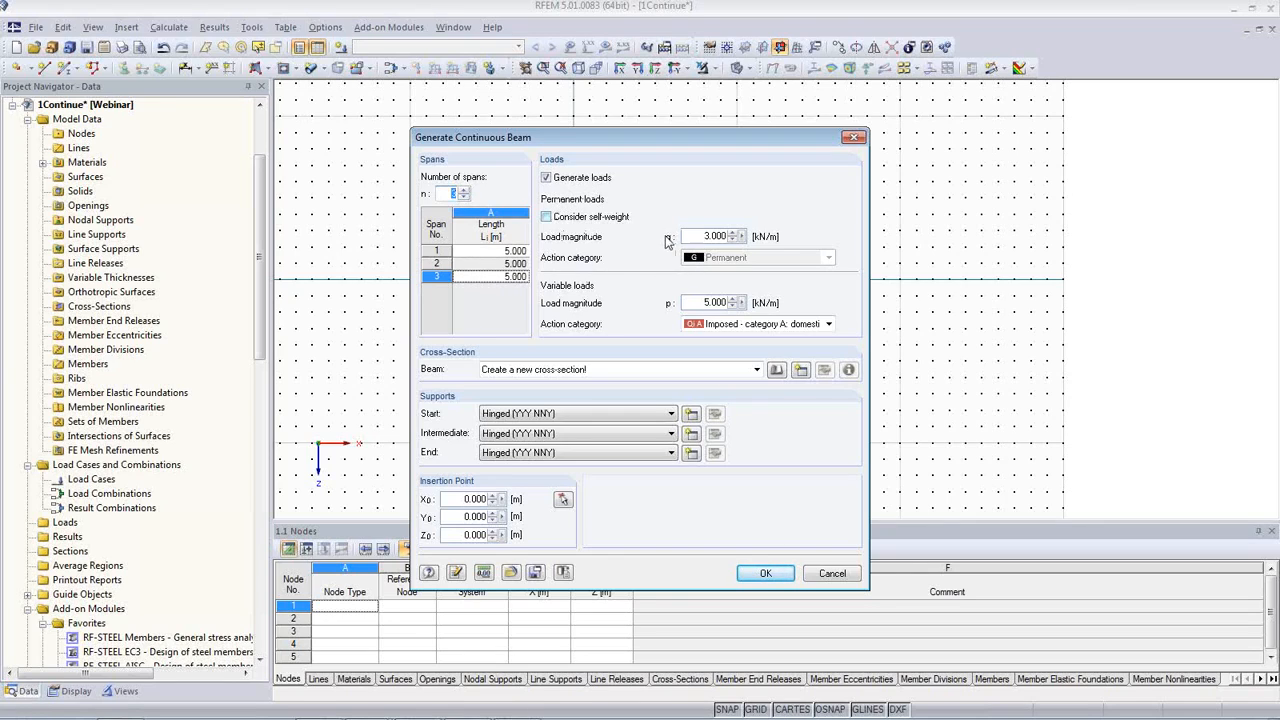
double_click(698, 237)
double_click(711, 302)
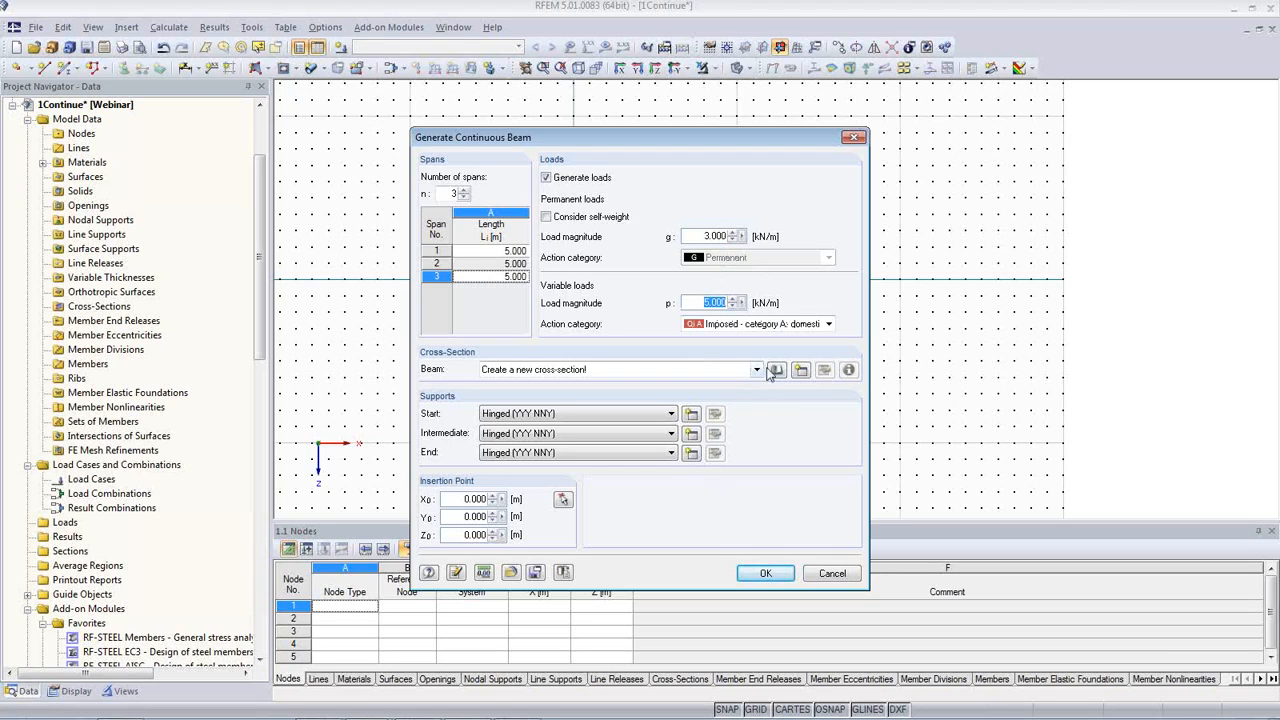
Step: Define a new rectangular timber cross-section for the beam, 300 mm wide and 500 mm deep, in Poplar and Softwood Timber C24
click(801, 370)
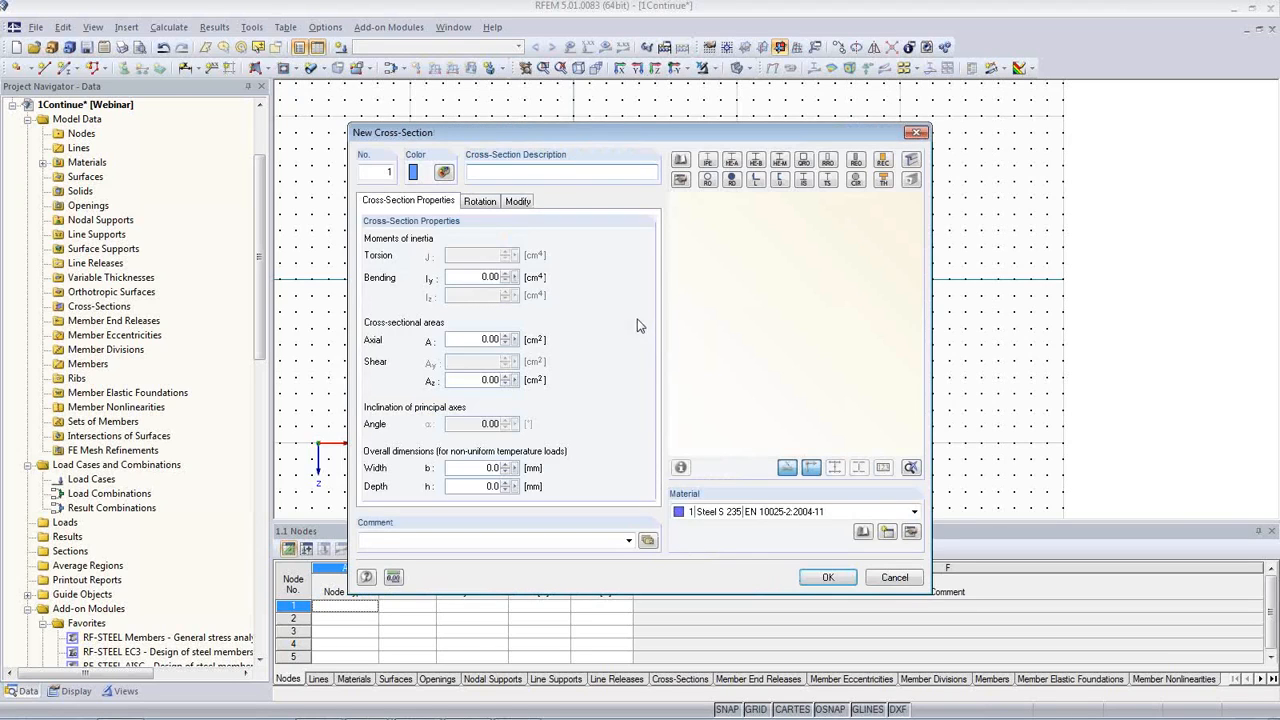
click(881, 179)
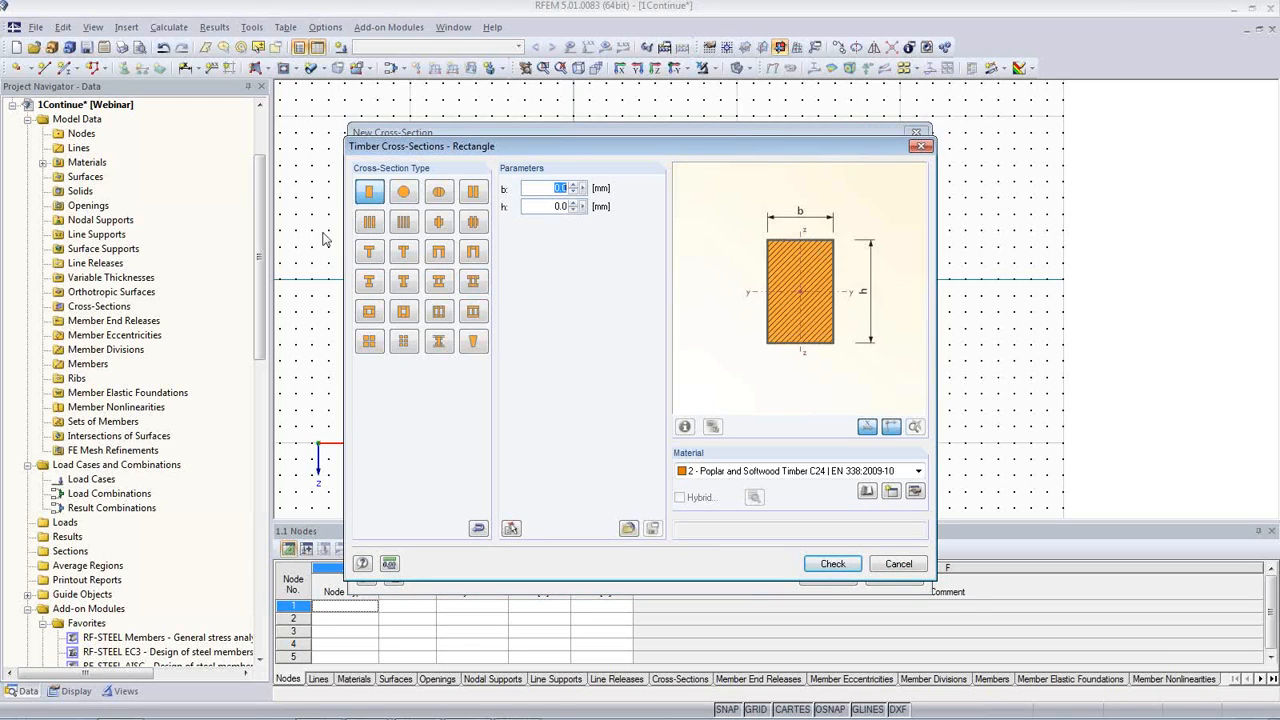
text(300)
key(Tab)
text(50)
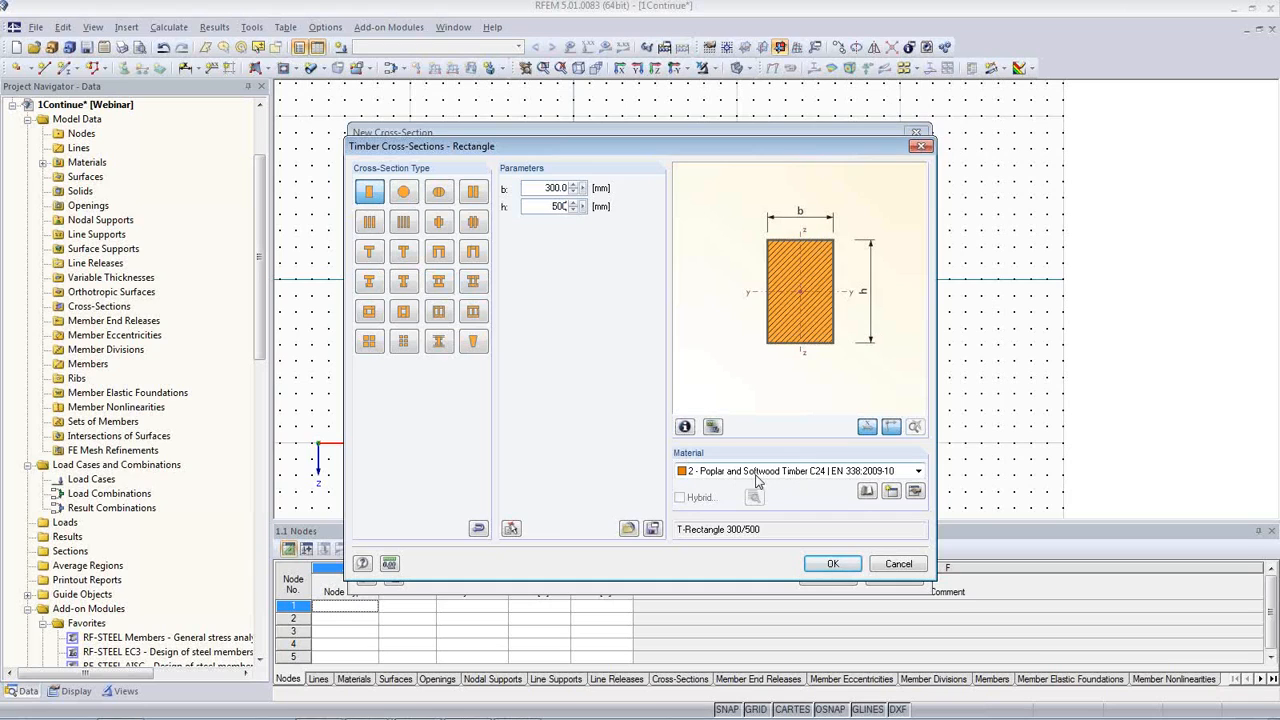
click(918, 474)
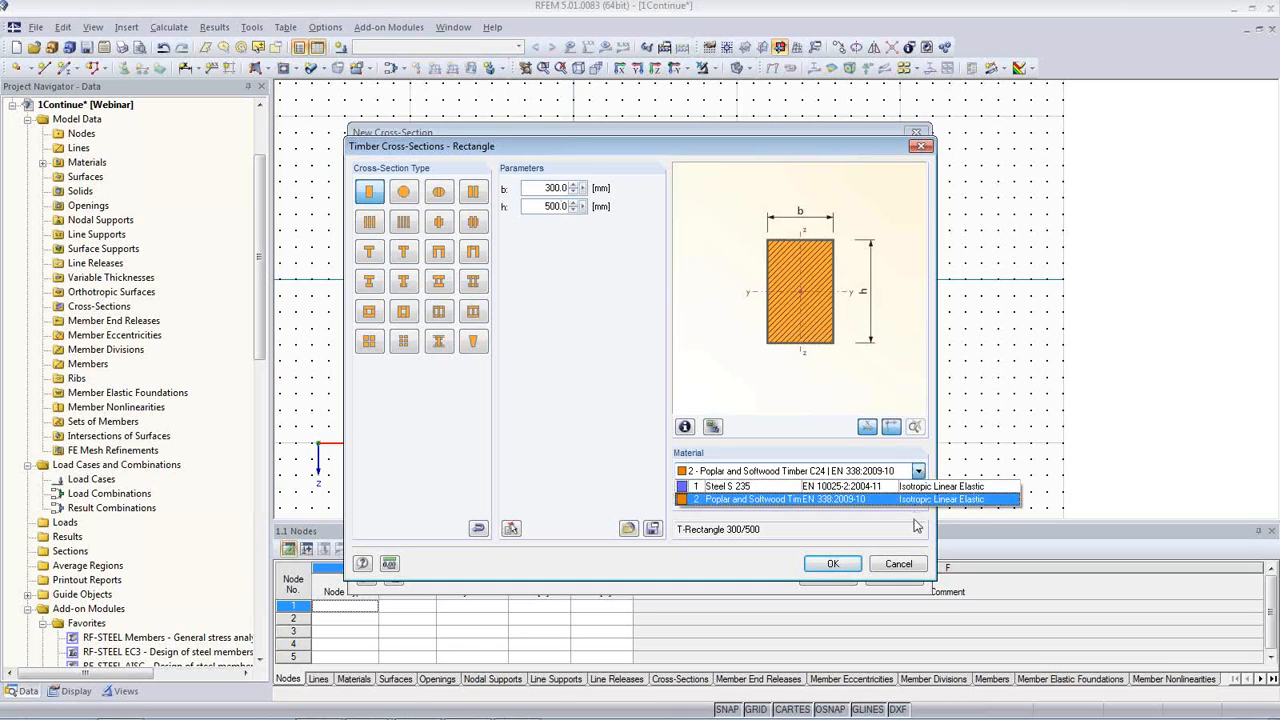
click(840, 500)
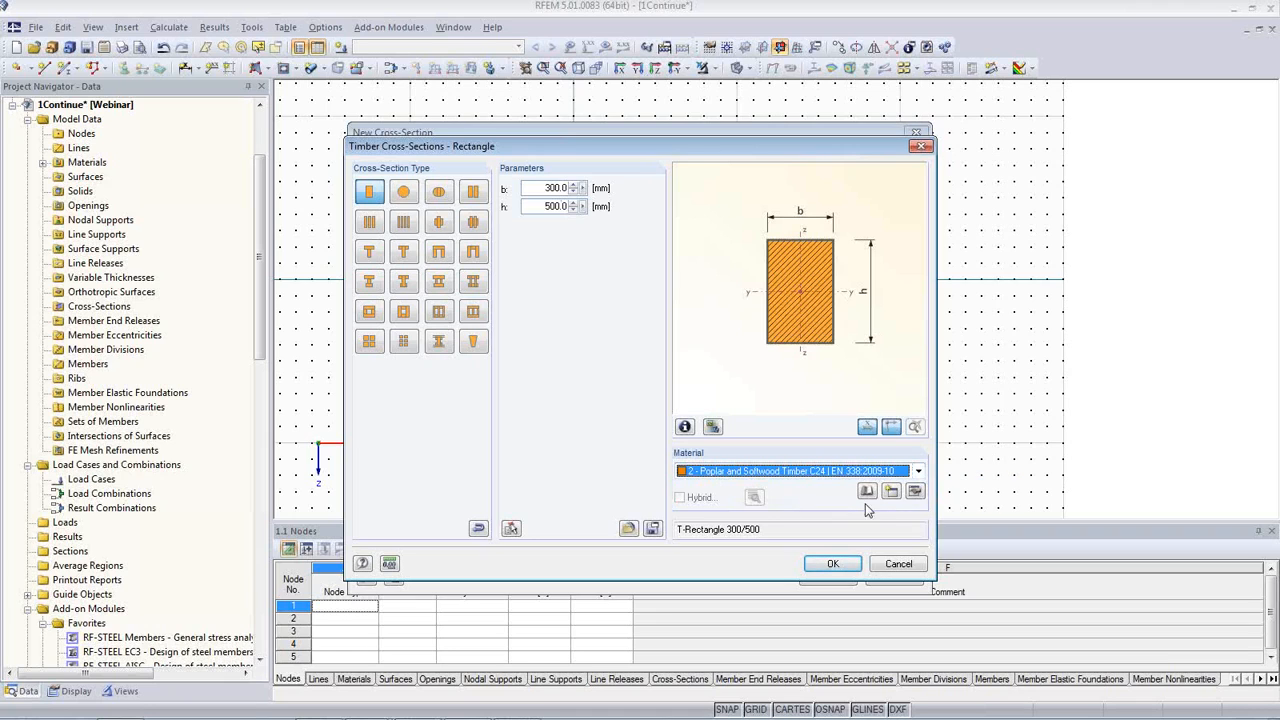
Step: Check the C24 timber's constants and its material library entry, keep the material, and accept the rectangular timber section
click(915, 493)
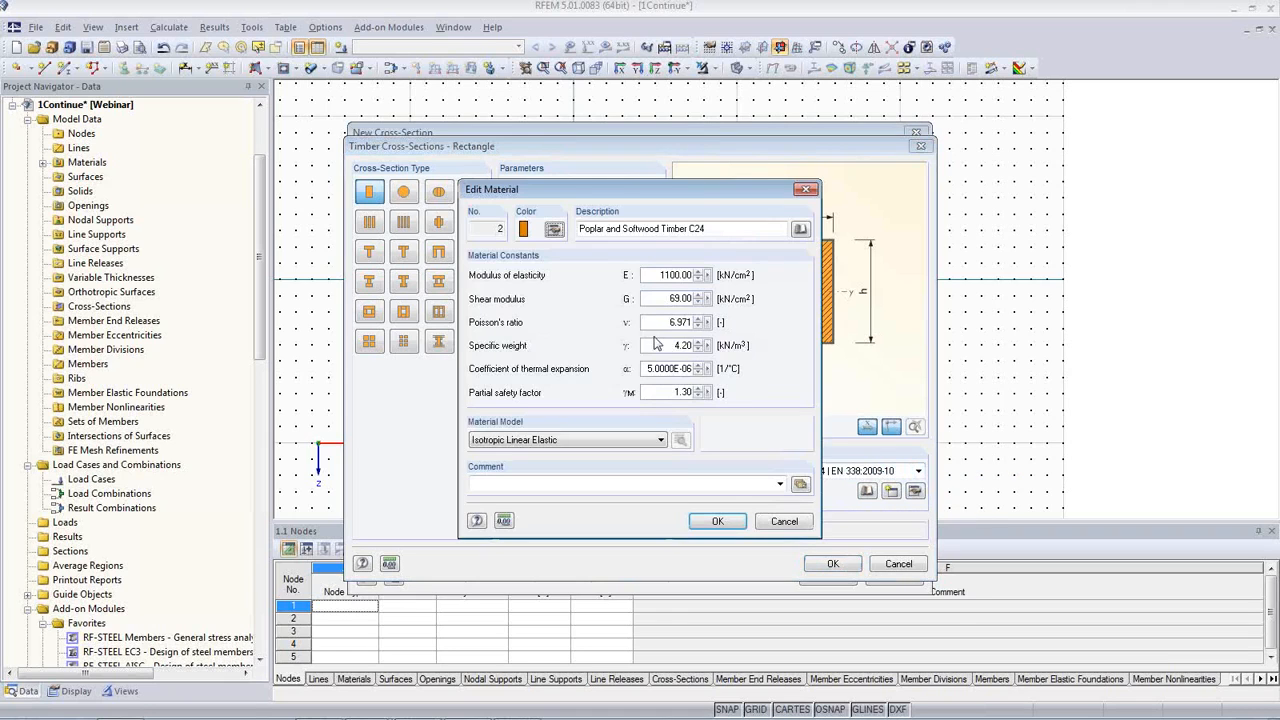
click(801, 230)
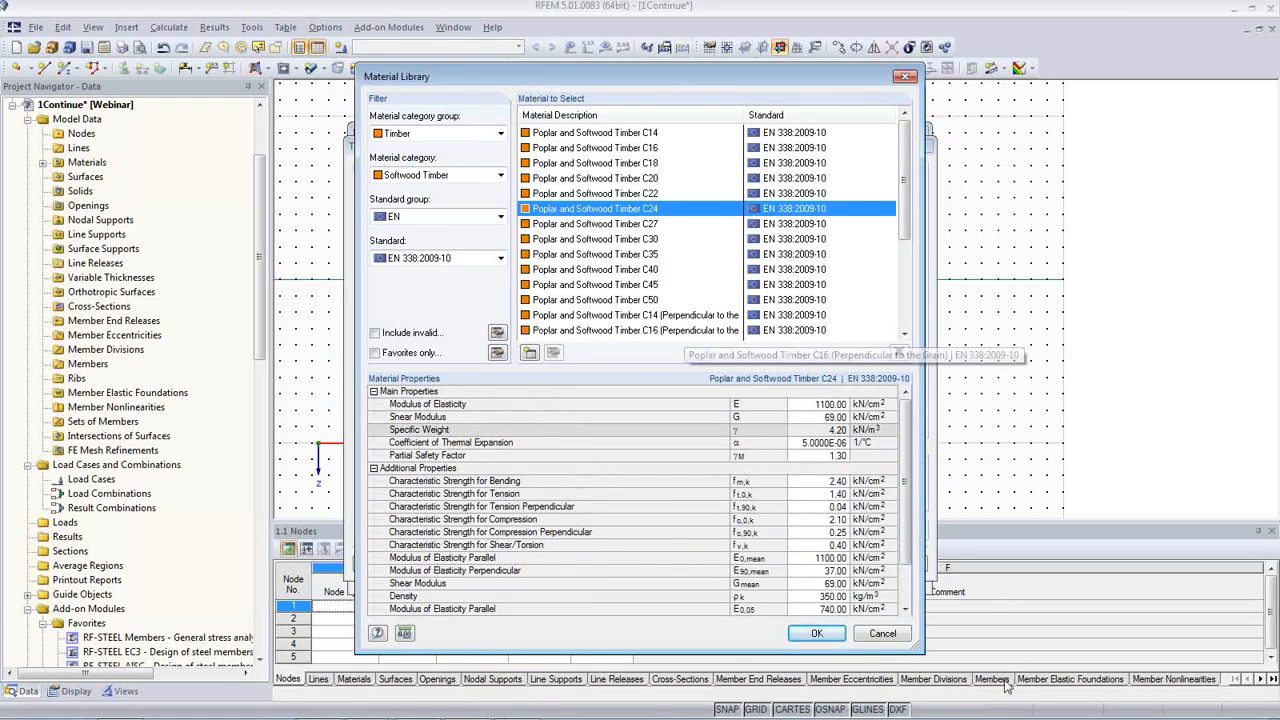
click(880, 638)
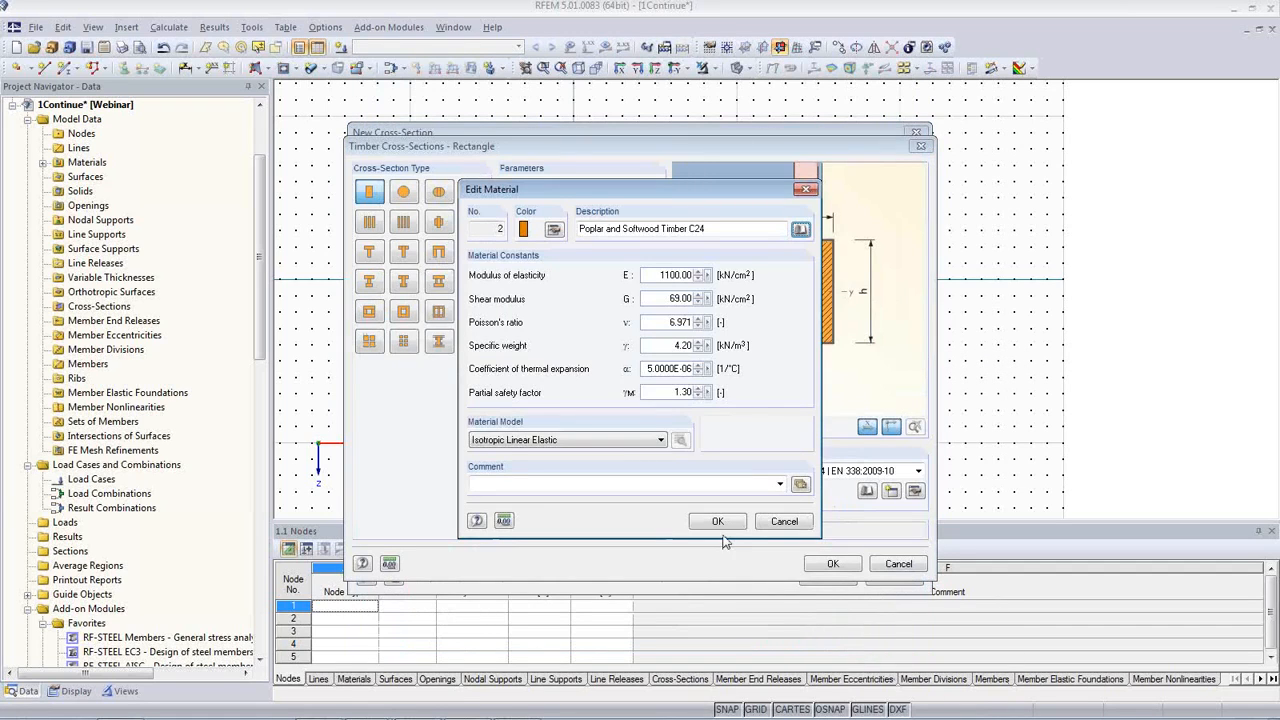
click(702, 522)
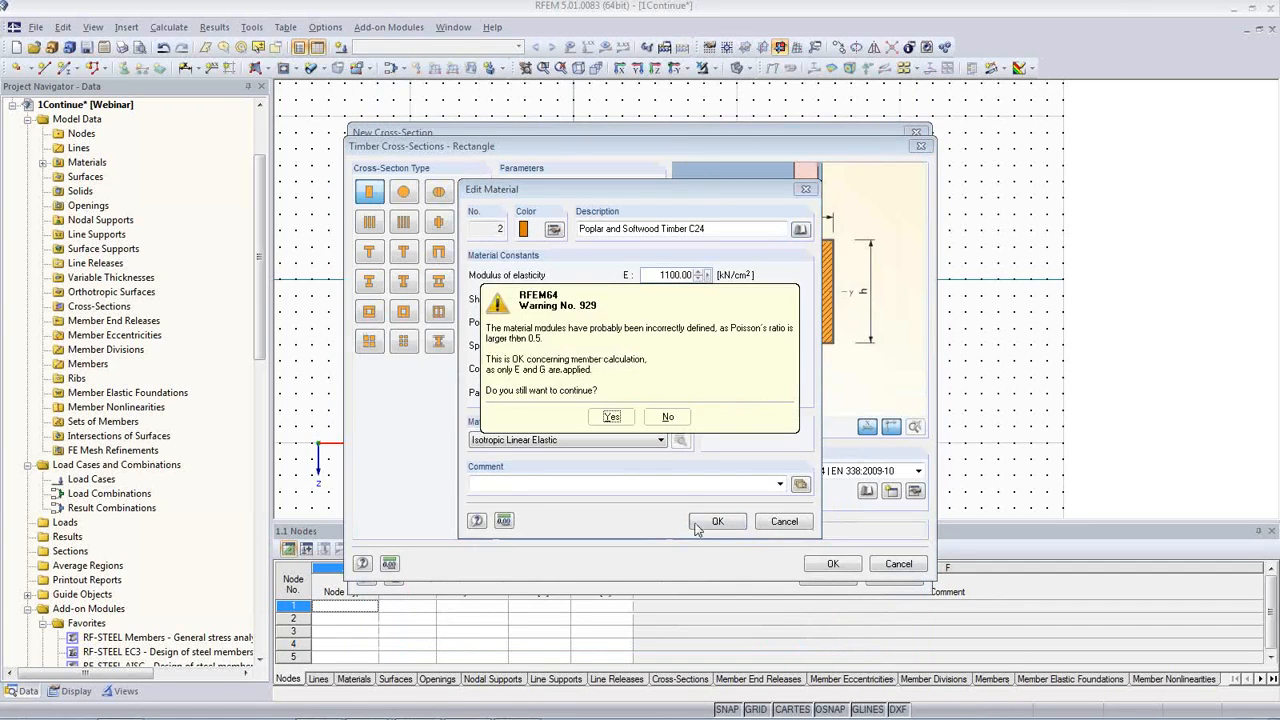
click(608, 416)
click(831, 564)
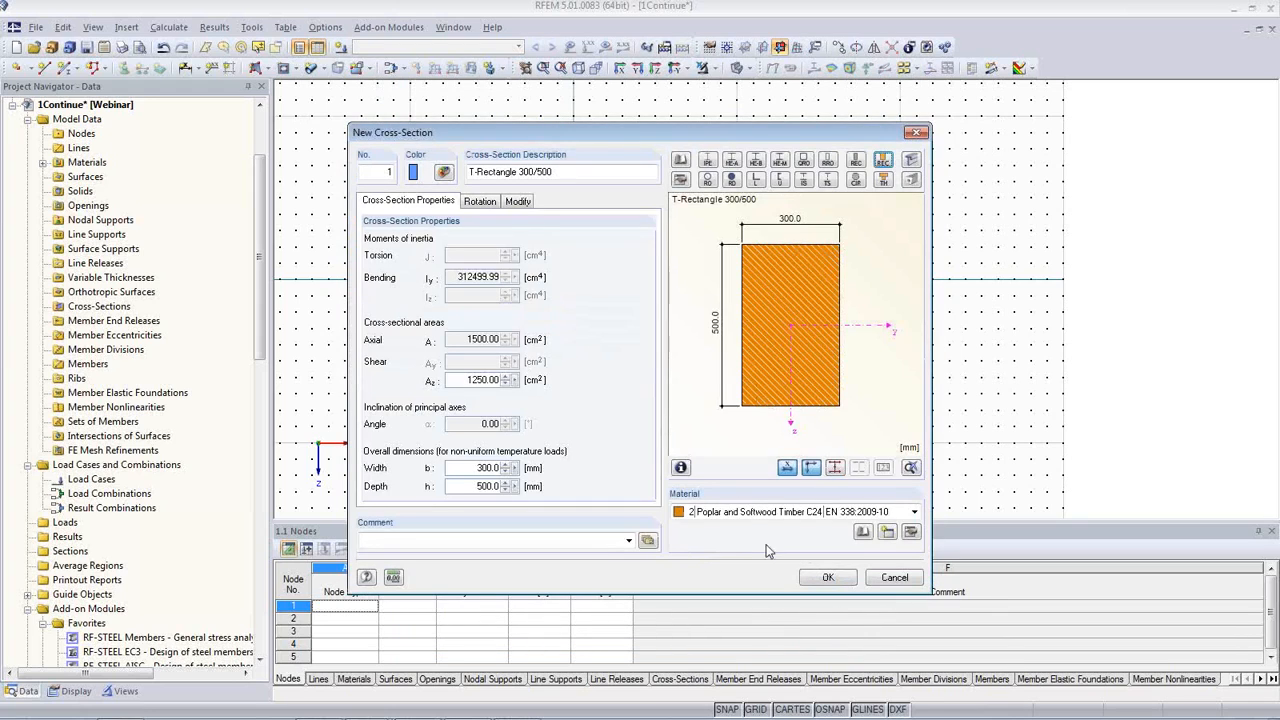
Step: Inspect the section properties and stress points of the T-Rectangle 300/500 cross-section
click(682, 468)
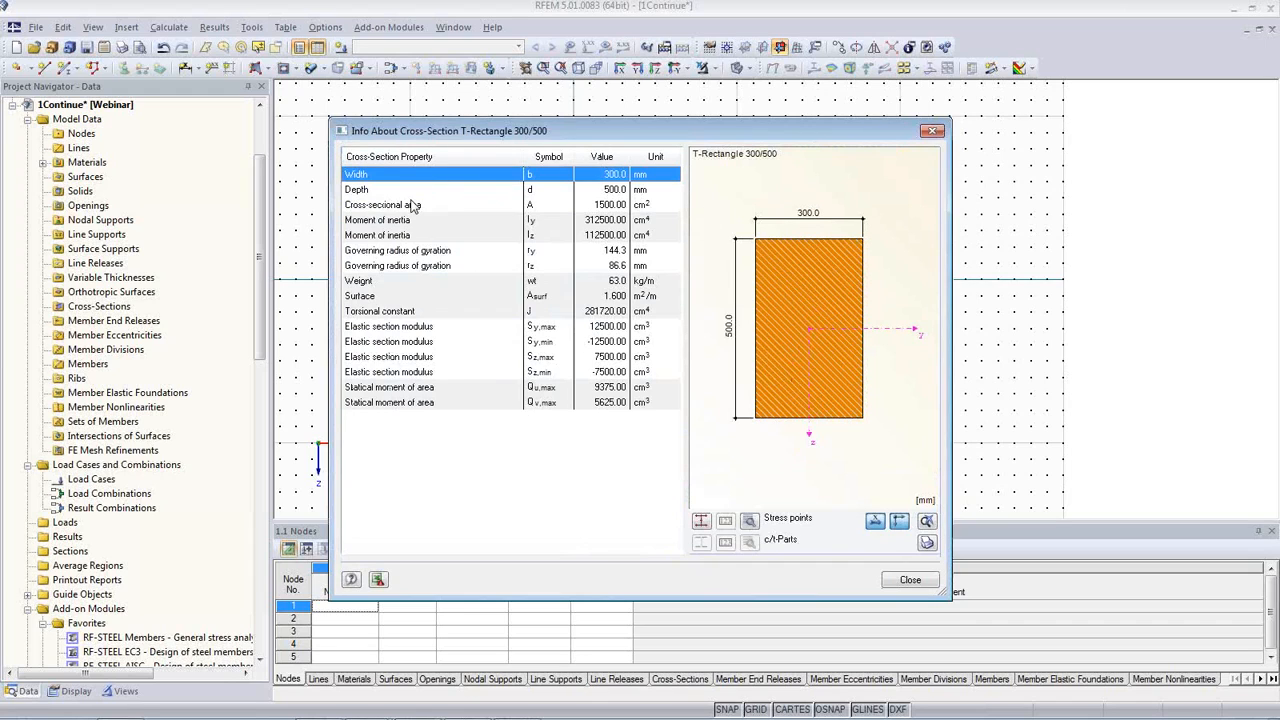
click(750, 522)
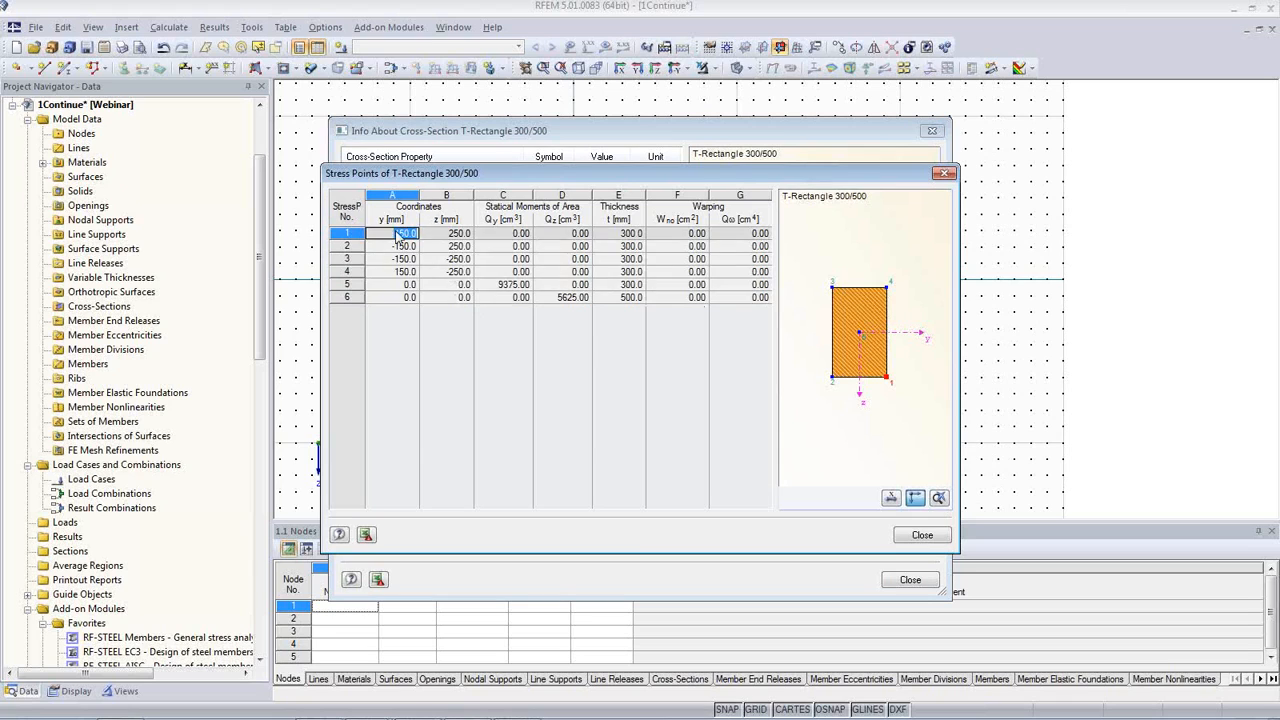
click(925, 536)
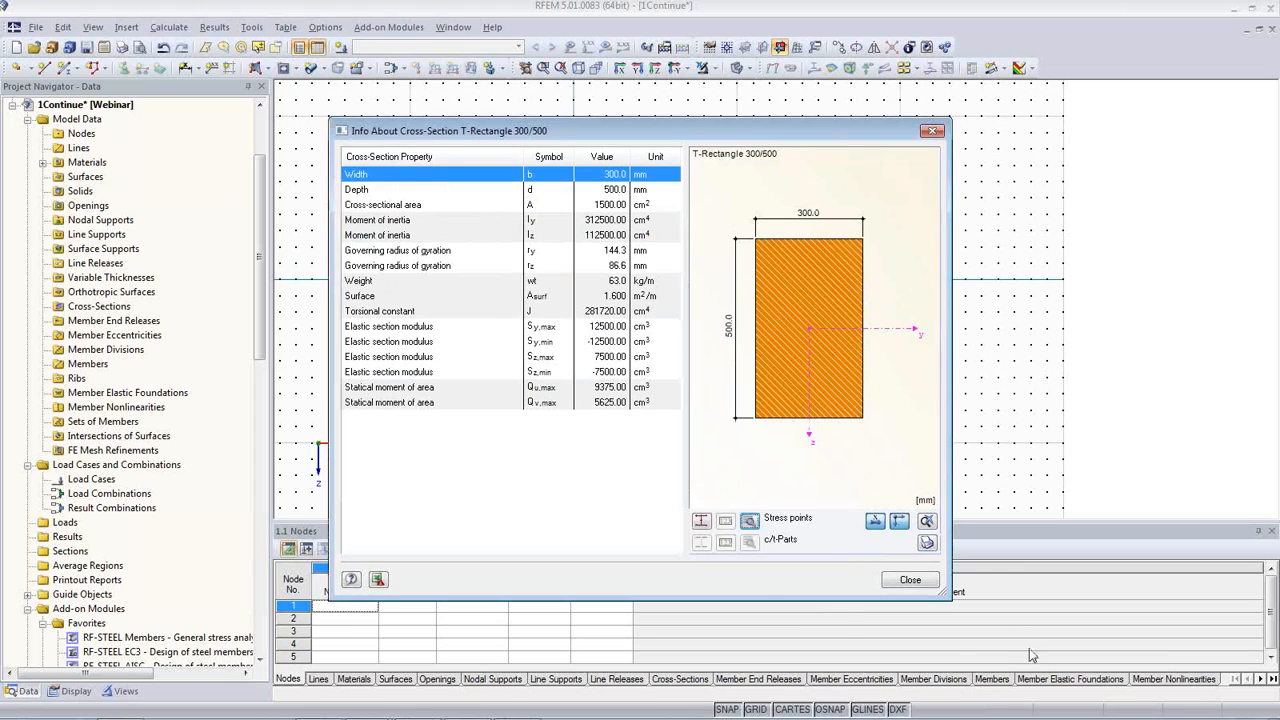
Step: Accept the T-Rectangle 300/500 cross-section, generate the three-span continuous beam, and hide the work plane grid
click(910, 581)
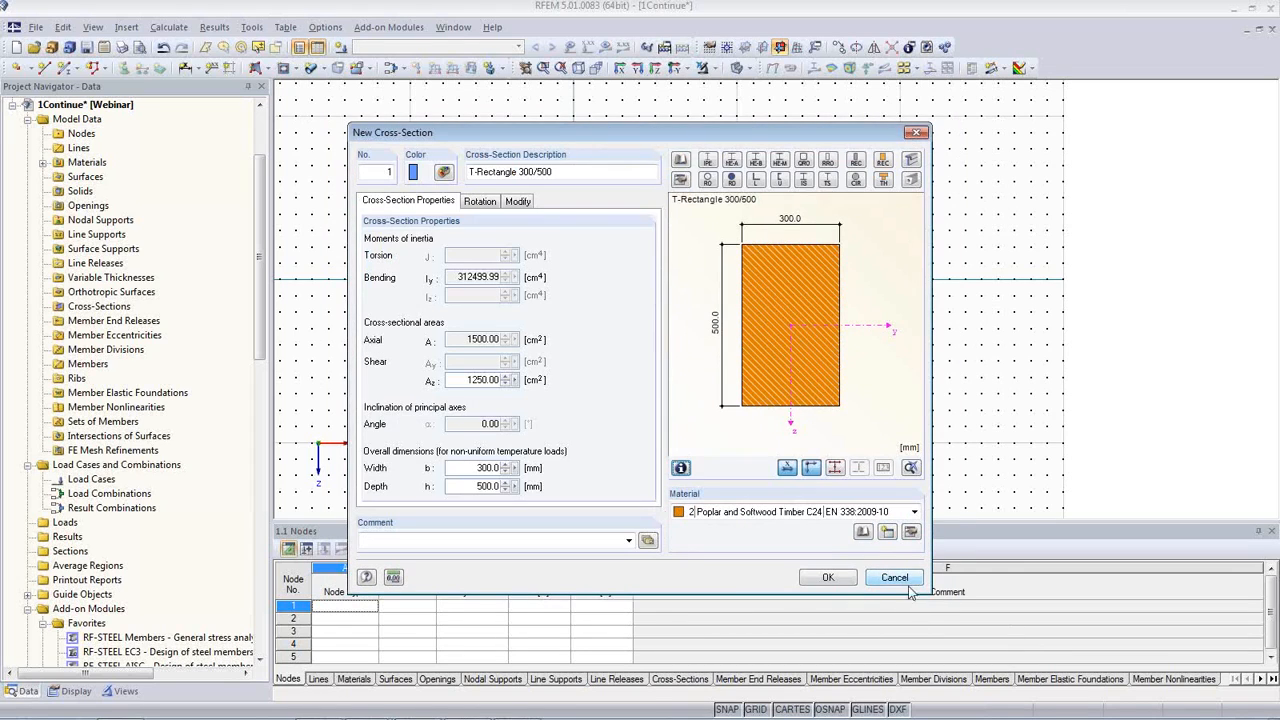
click(837, 578)
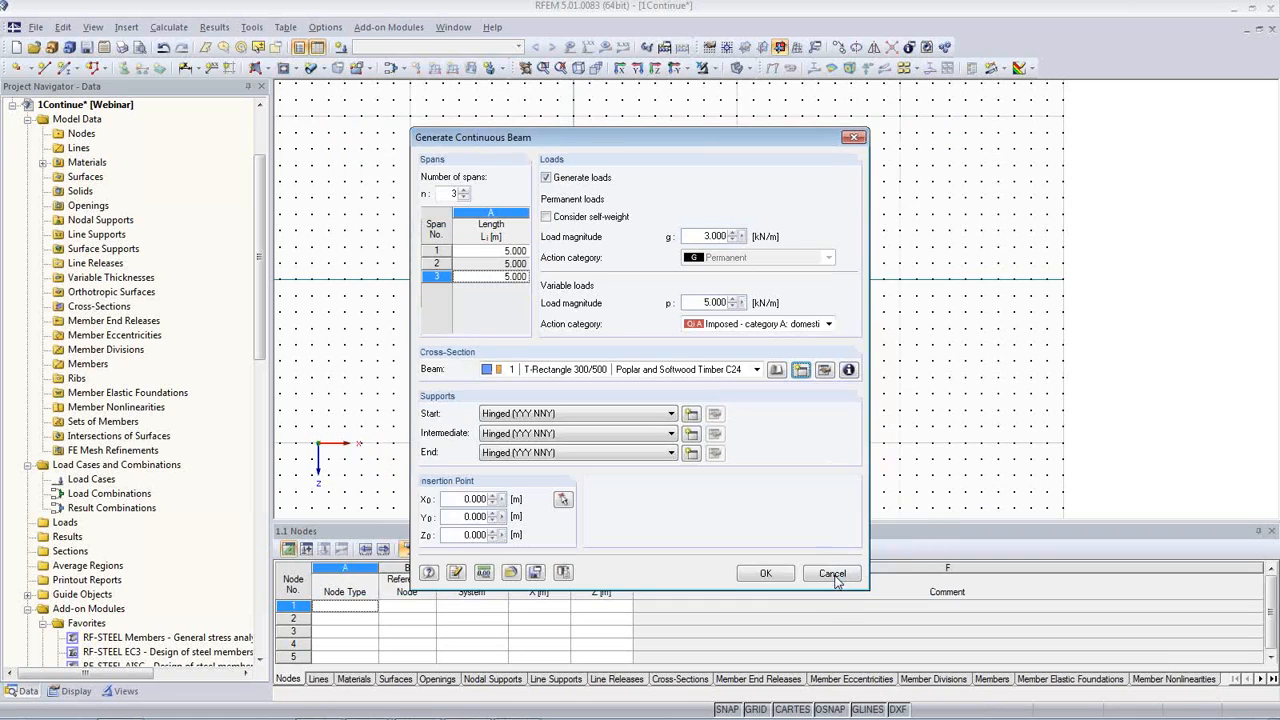
click(765, 575)
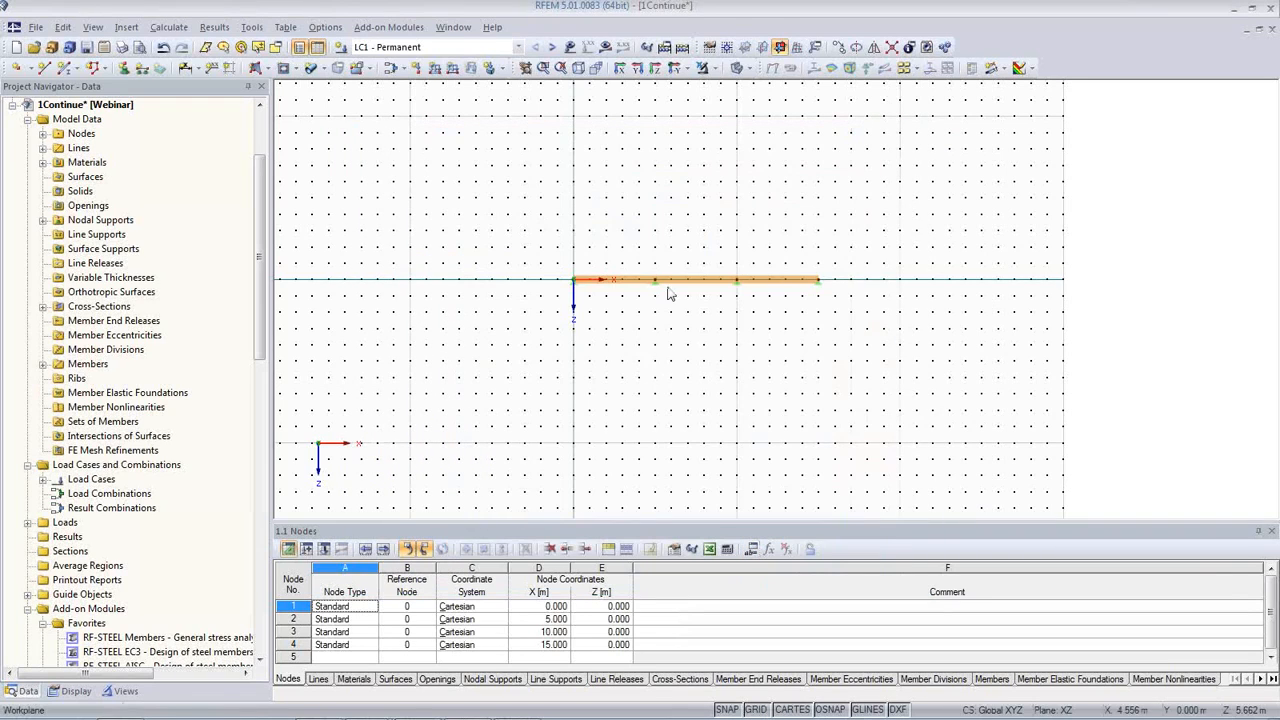
scroll(670, 293, up, 3)
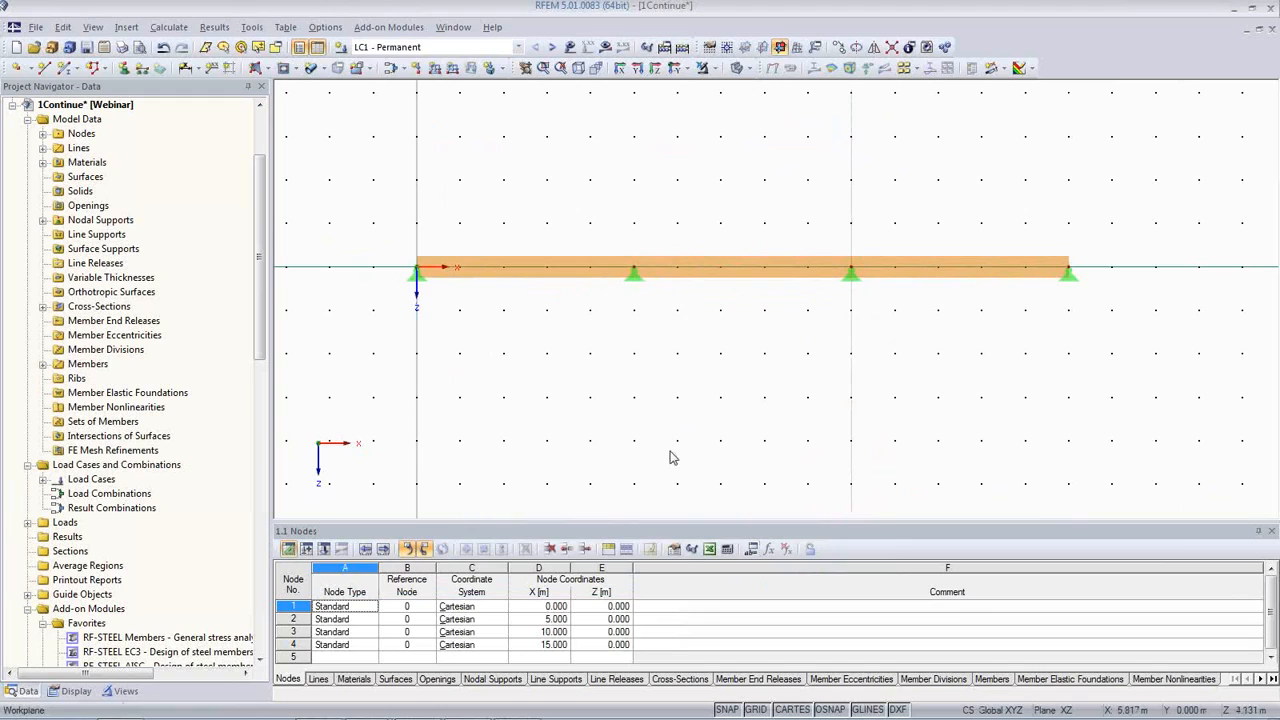
click(754, 709)
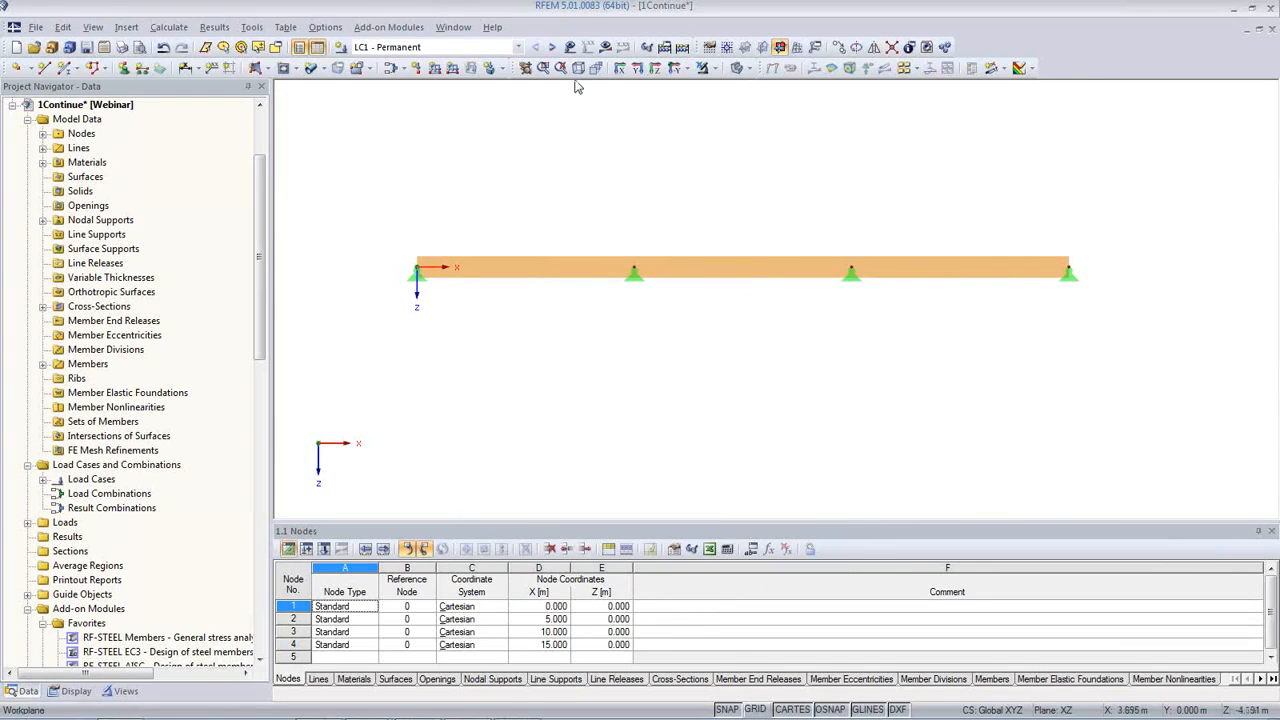
Step: Display the loads on the beam and step through the load cases up to the variable load in field 3
click(570, 47)
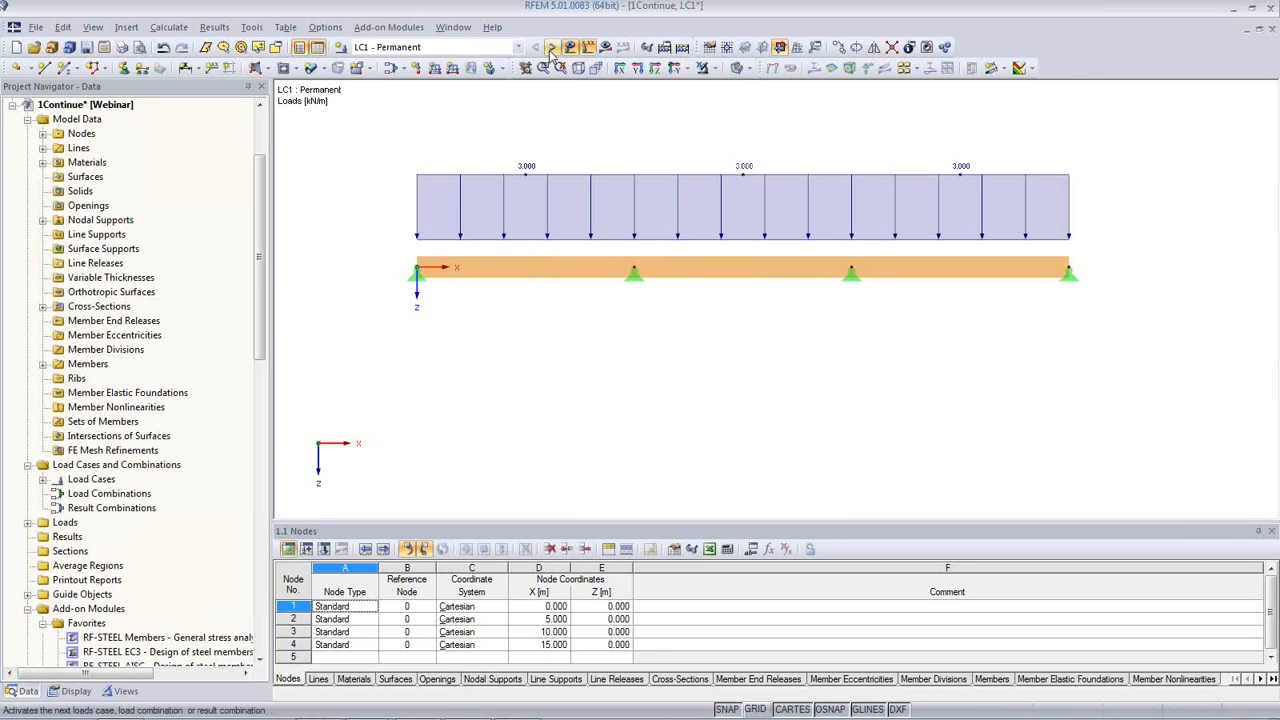
click(551, 48)
click(551, 48)
click(551, 48)
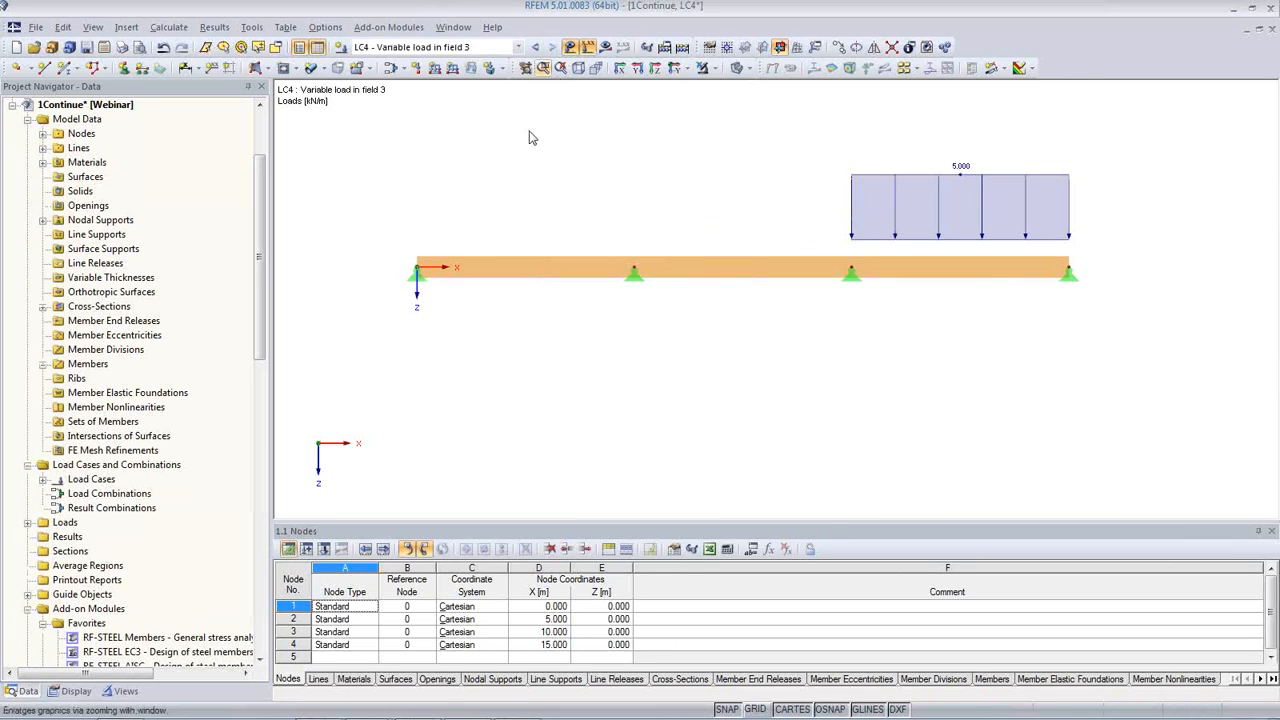
Step: Set the model's general data to EN 1990 with the CEN national annex and automatic creation of load combinations
right_click(90, 104)
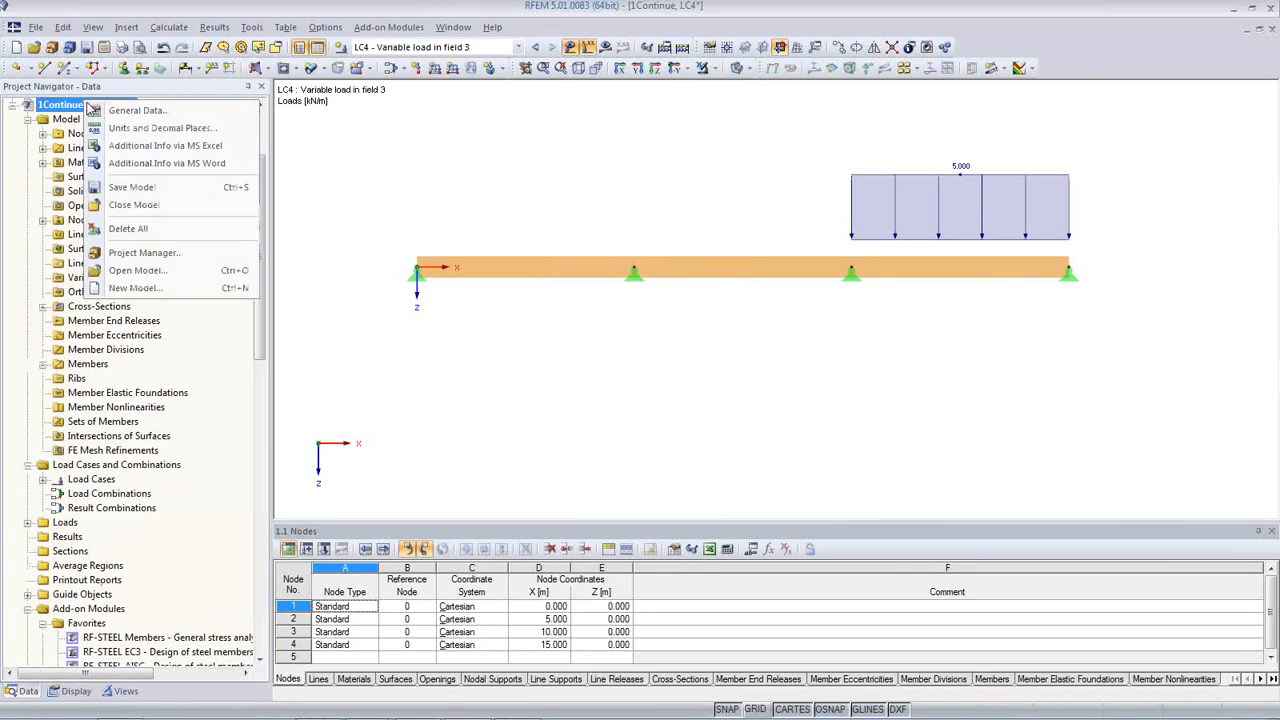
click(120, 109)
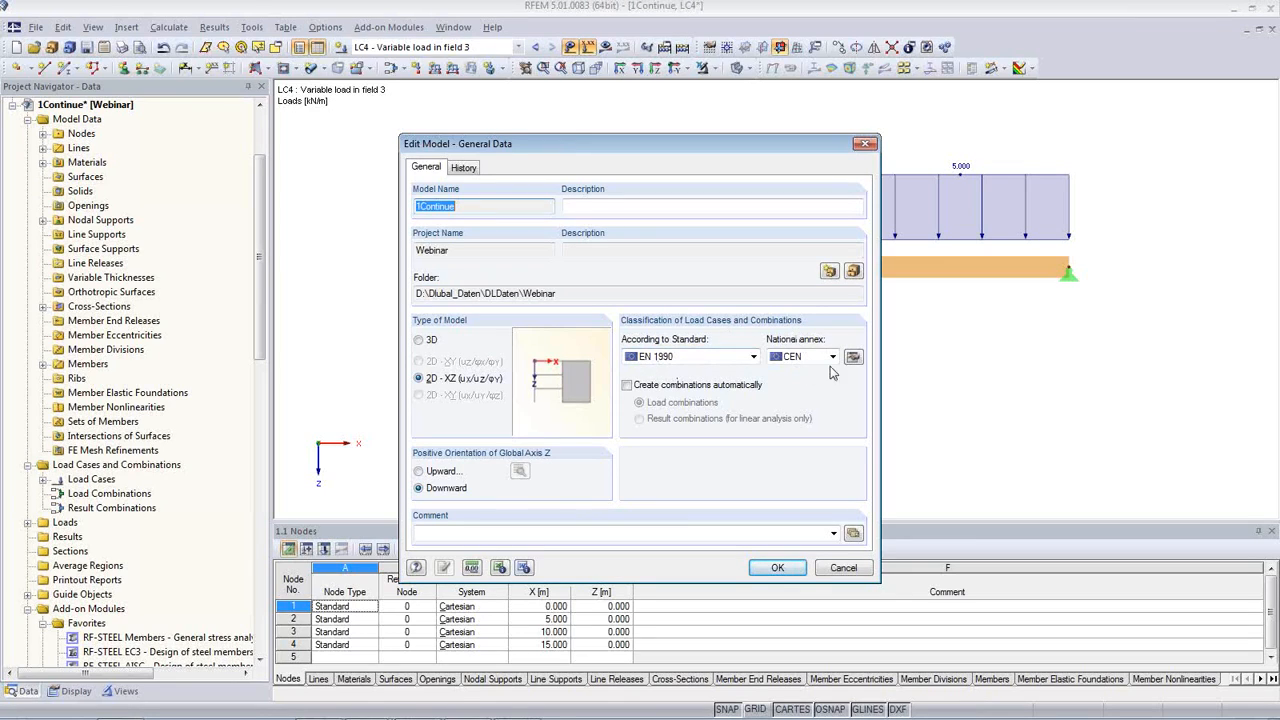
click(753, 357)
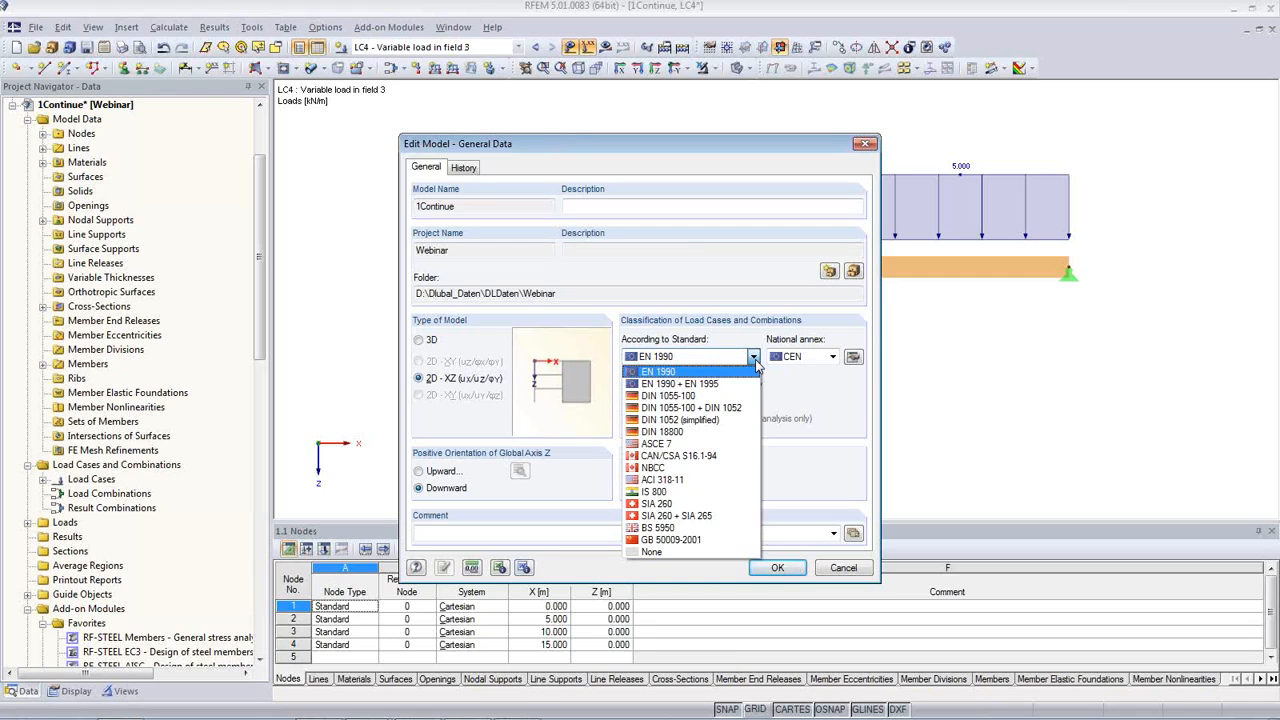
click(692, 371)
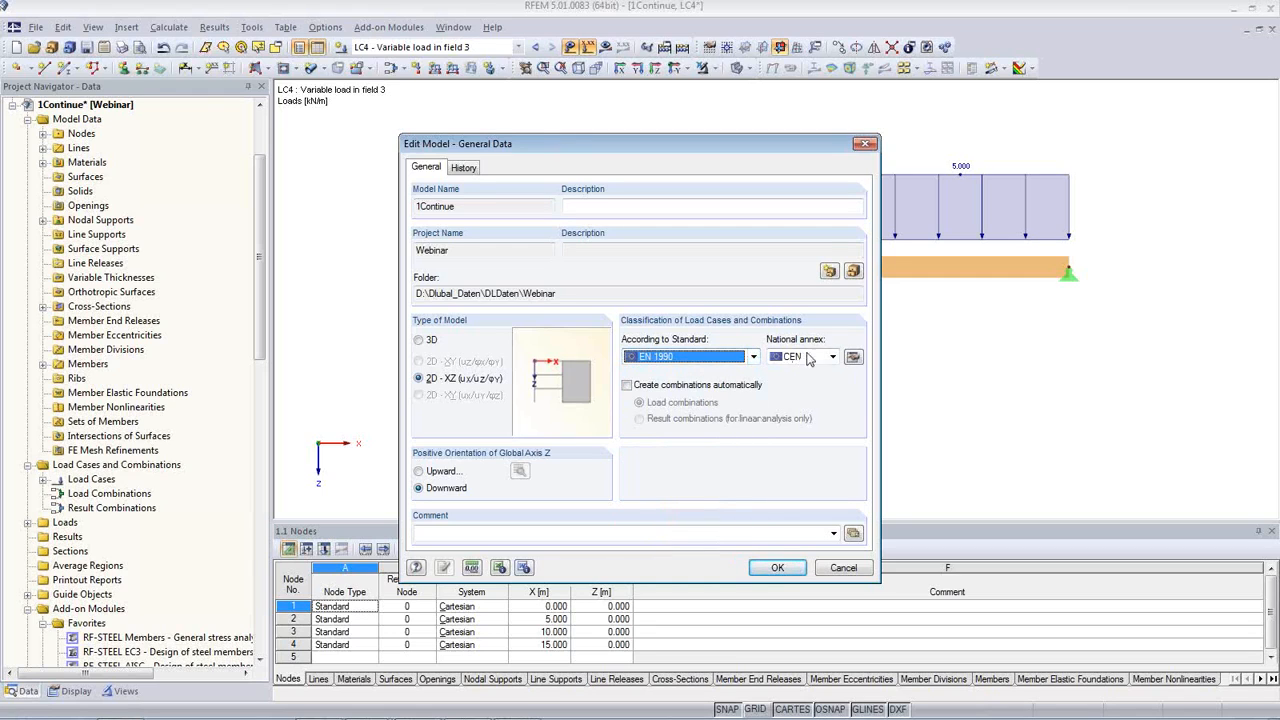
click(810, 358)
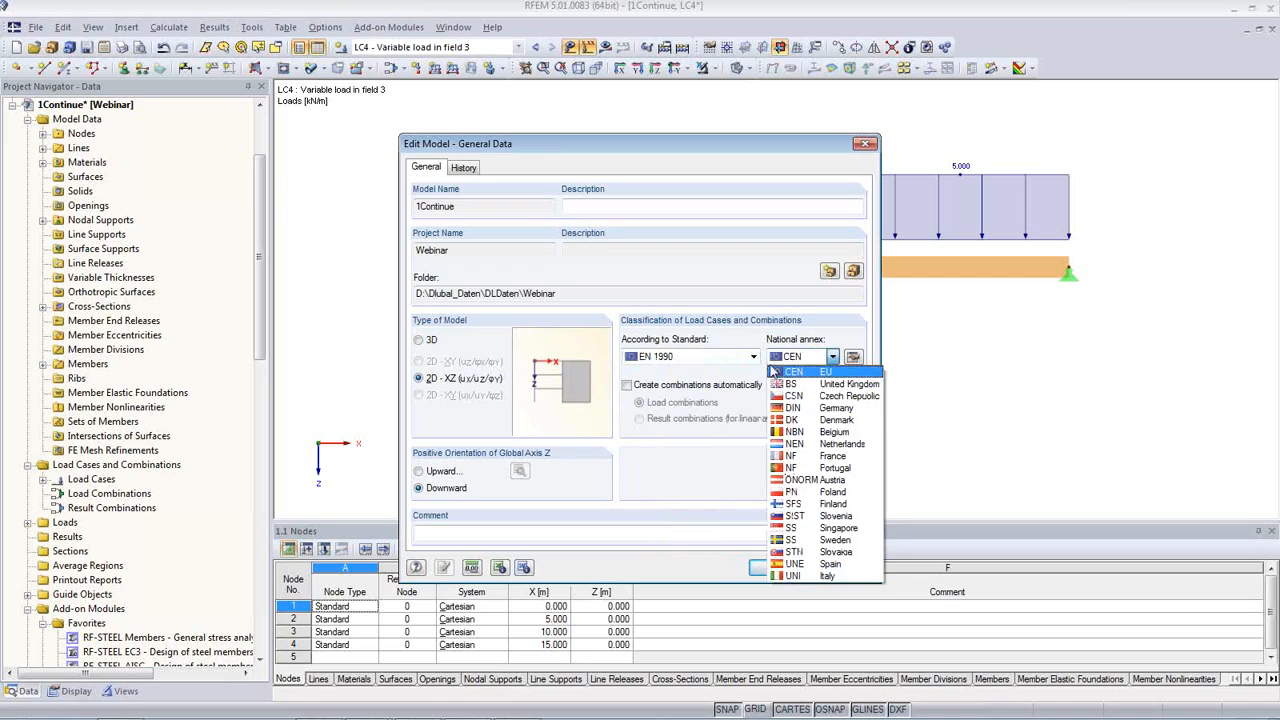
click(773, 371)
click(638, 388)
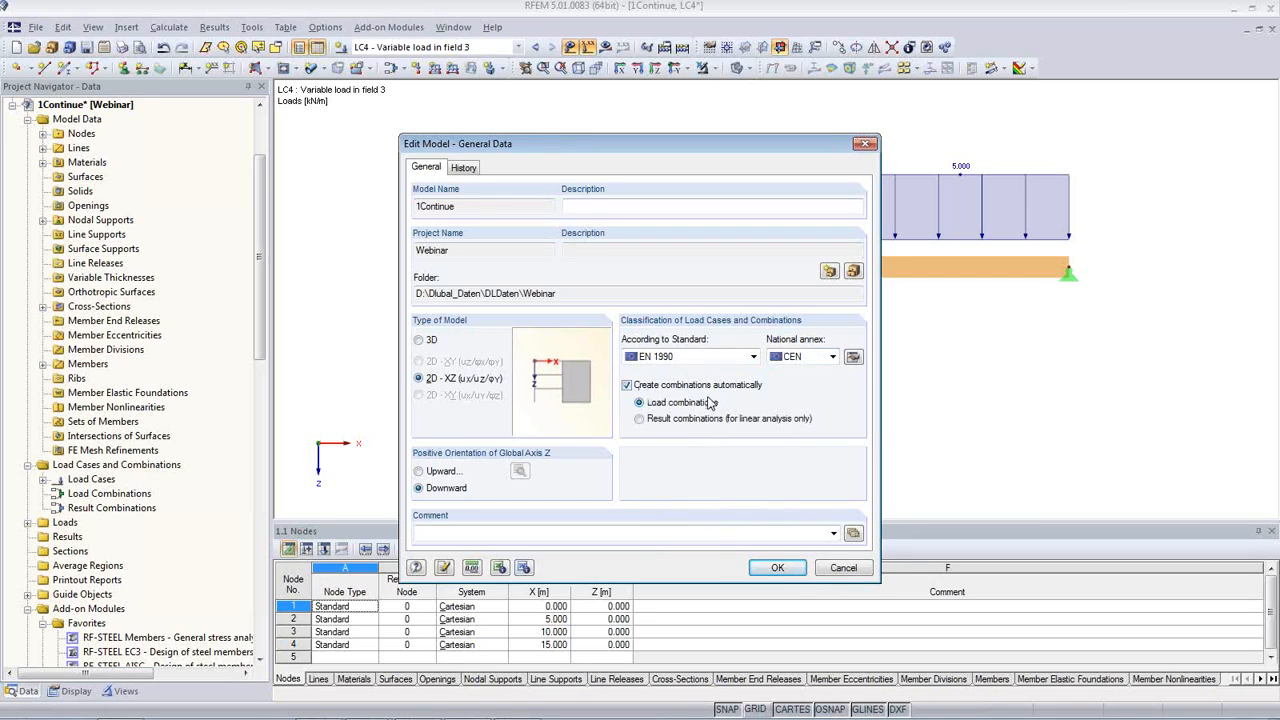
click(790, 576)
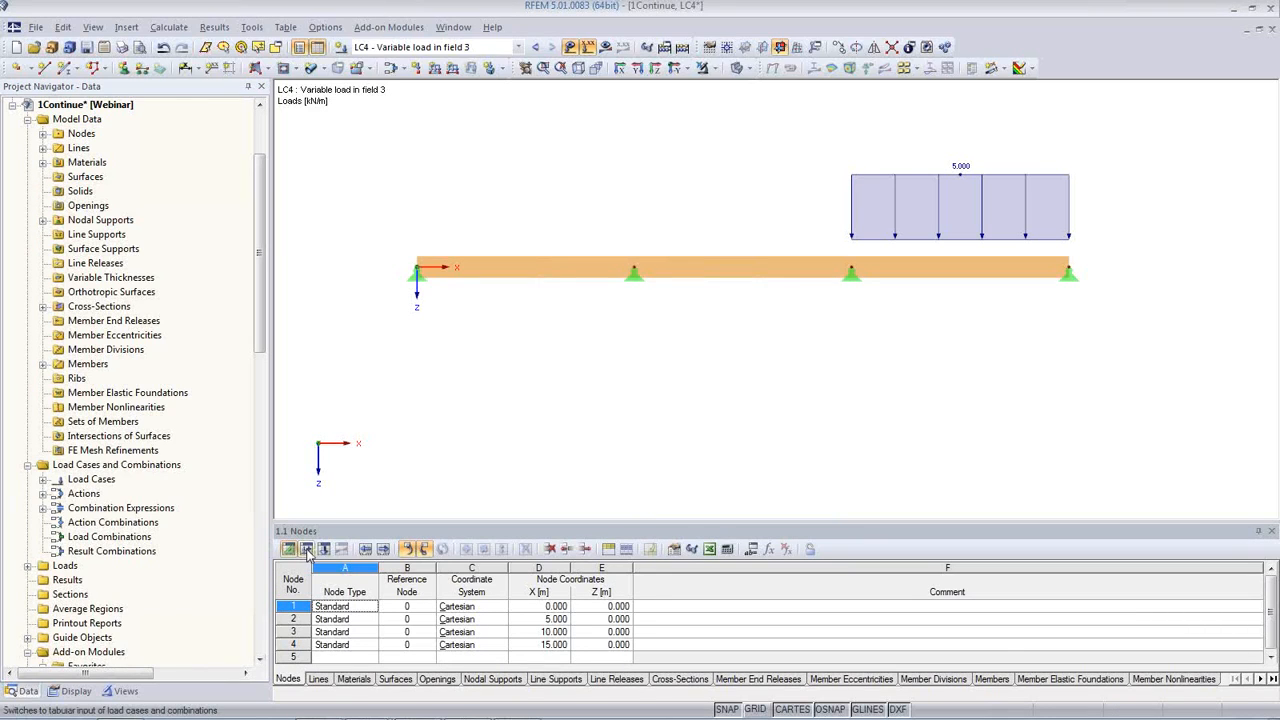
Step: List the load cases in an enlarged table and inspect the permanent load and each span's variable load
click(305, 552)
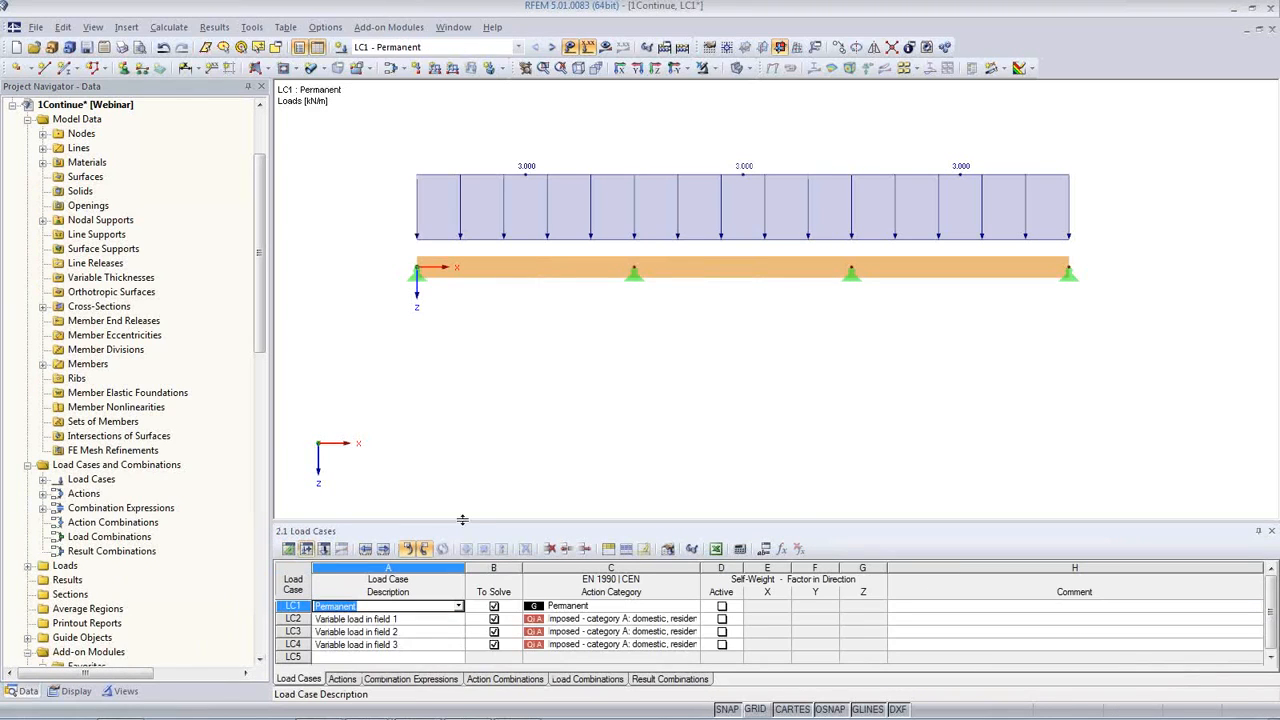
drag(462, 521, 442, 382)
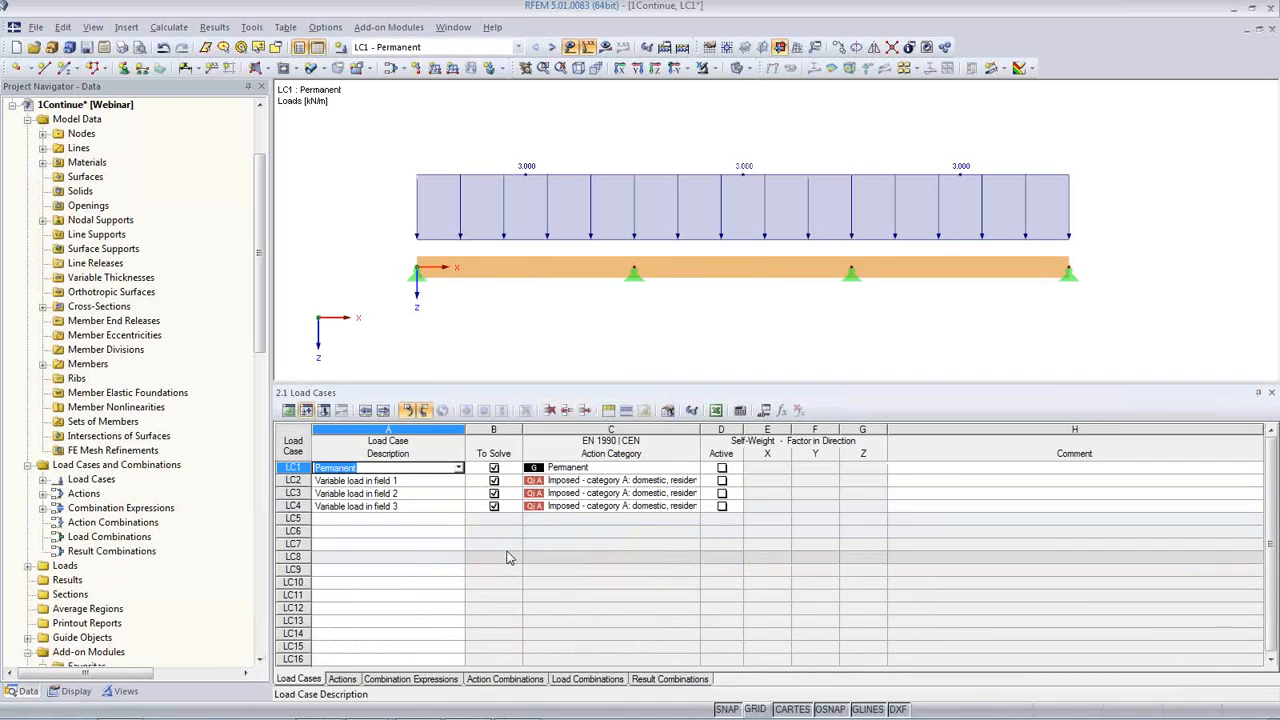
click(396, 481)
click(397, 493)
click(403, 506)
click(403, 493)
click(403, 481)
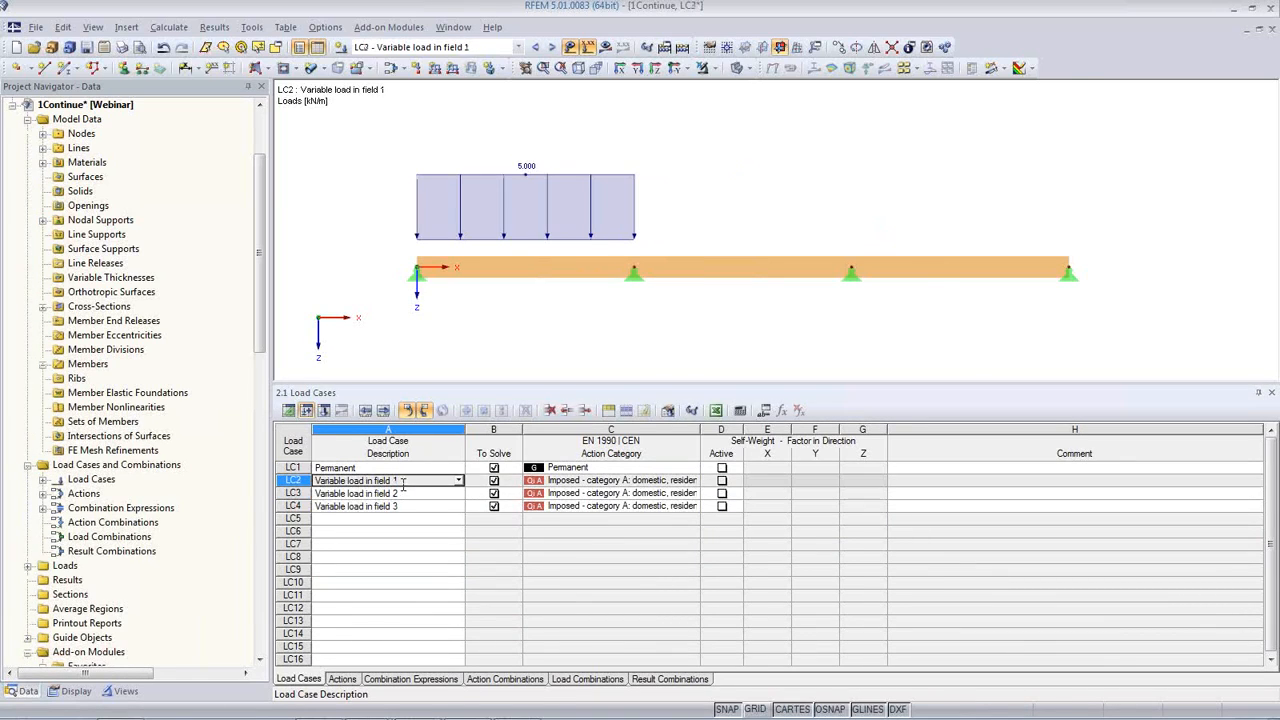
click(403, 468)
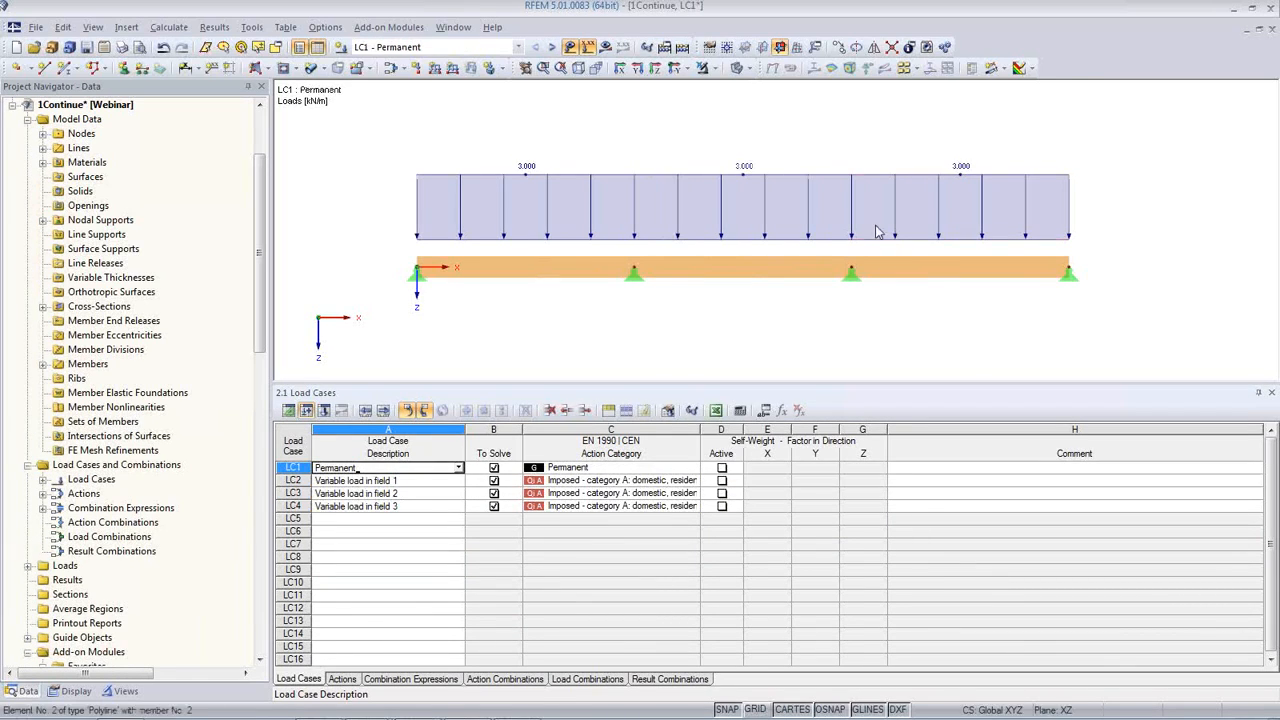
click(448, 478)
click(448, 493)
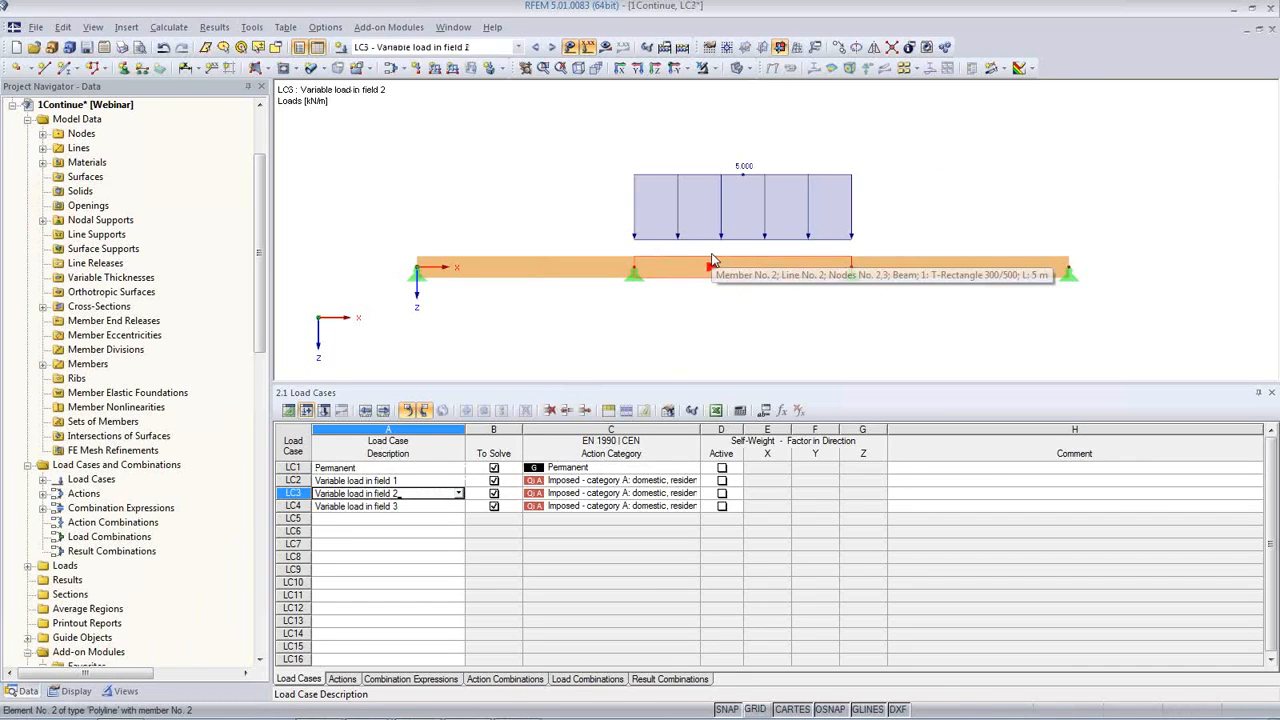
Step: Examine the automatically created load combinations CO7, CO4 and CO3 and their loads on the beam
click(580, 680)
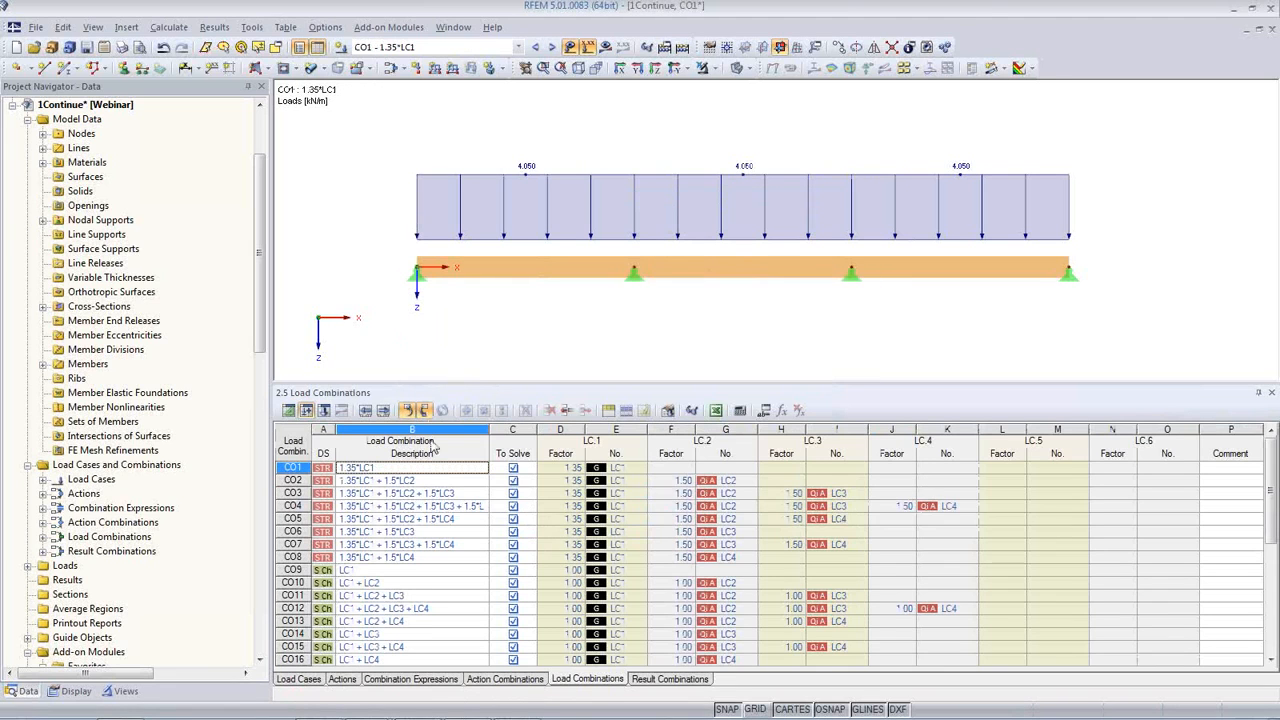
click(391, 544)
click(388, 507)
click(385, 493)
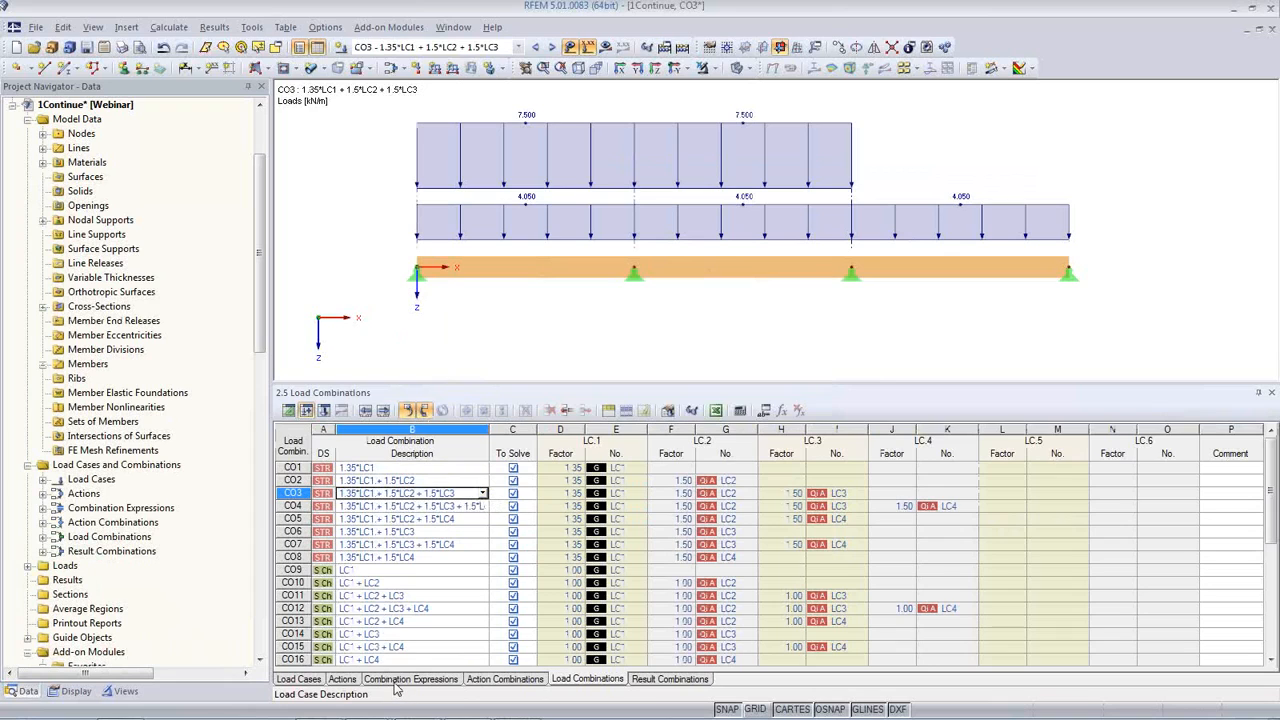
Step: Keep only the ULS combination expression in use by deactivating the SLS expressions, and update the list of load combinations
click(410, 679)
click(489, 494)
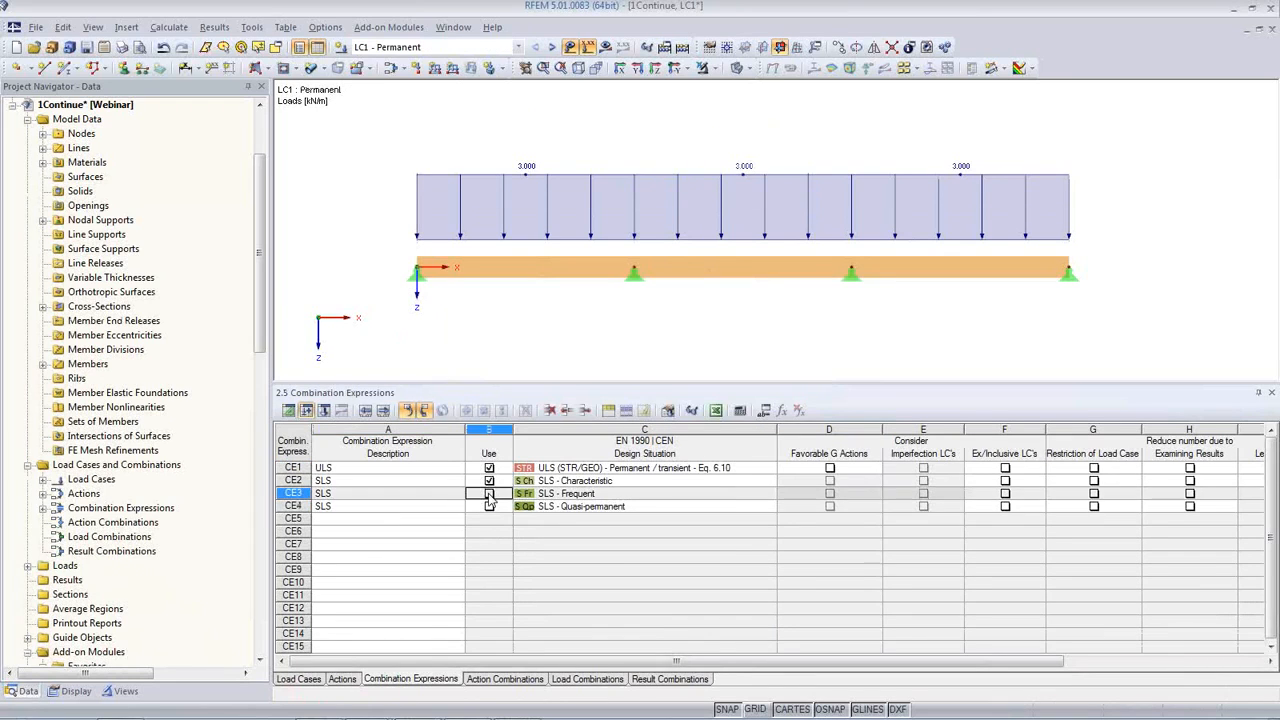
click(489, 481)
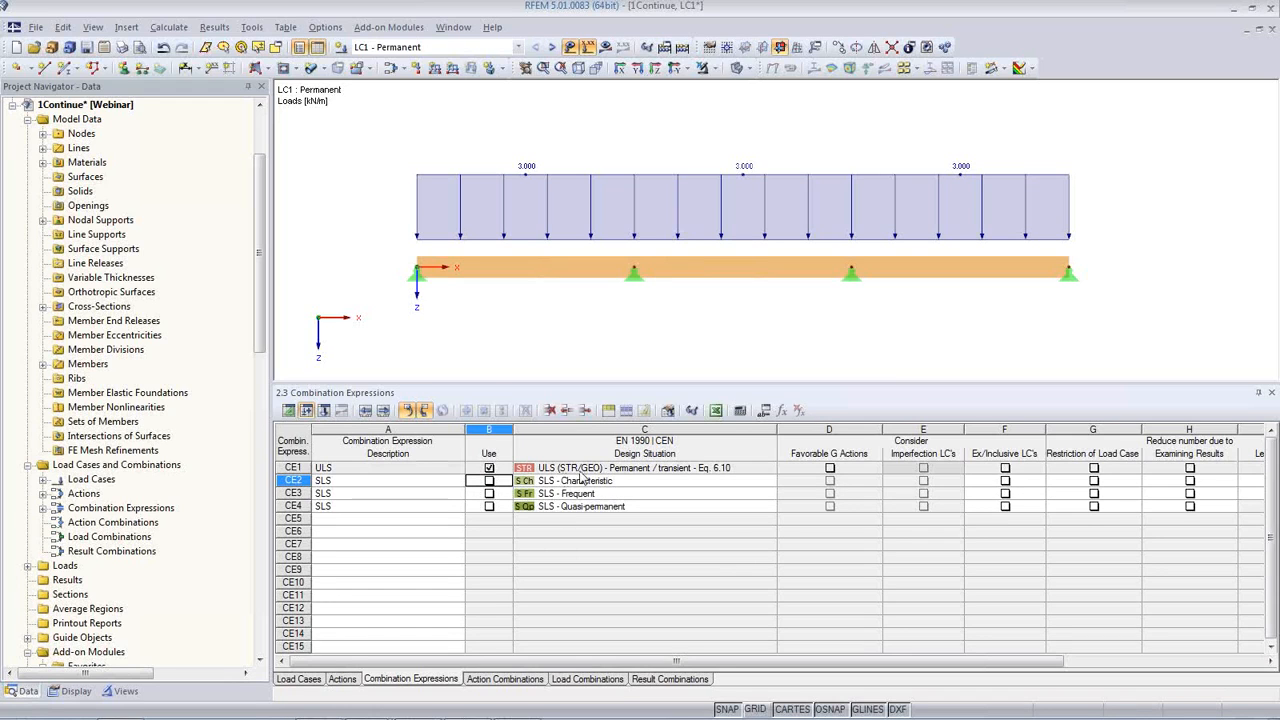
click(587, 679)
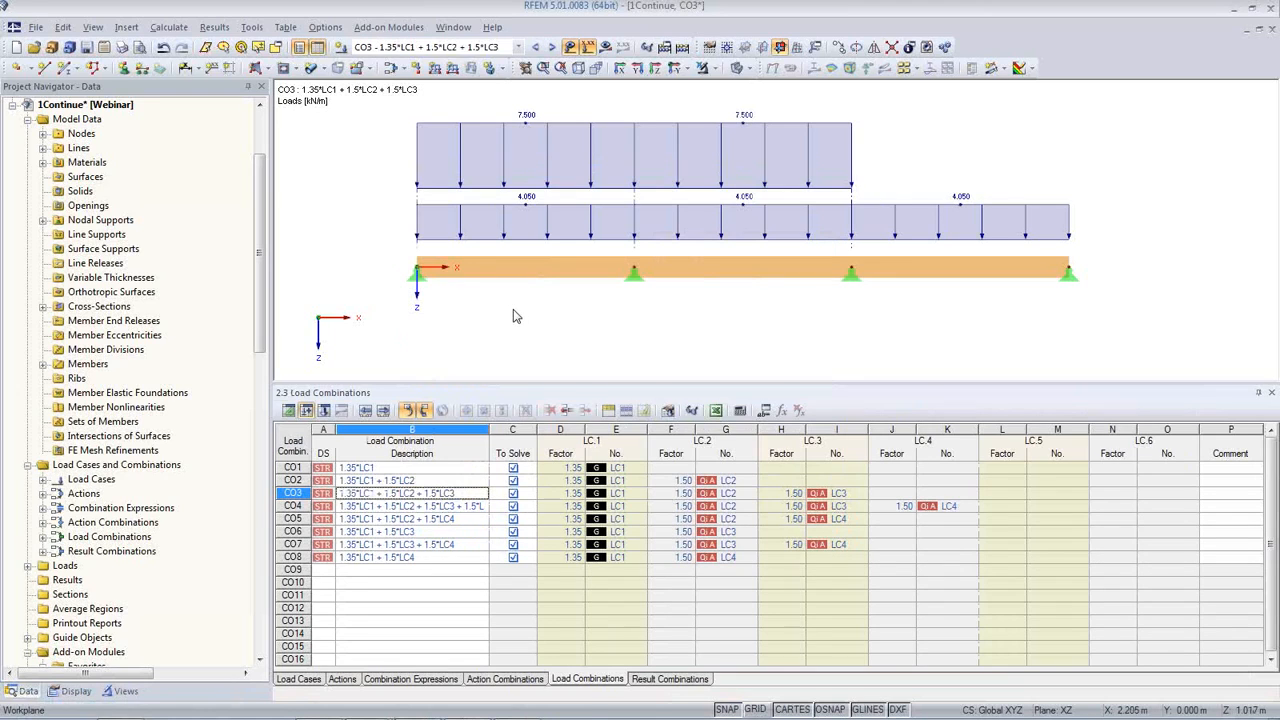
Step: Reduce the table's height and set the X coordinate of the beam's end node 4 to 16 m
drag(650, 392, 645, 531)
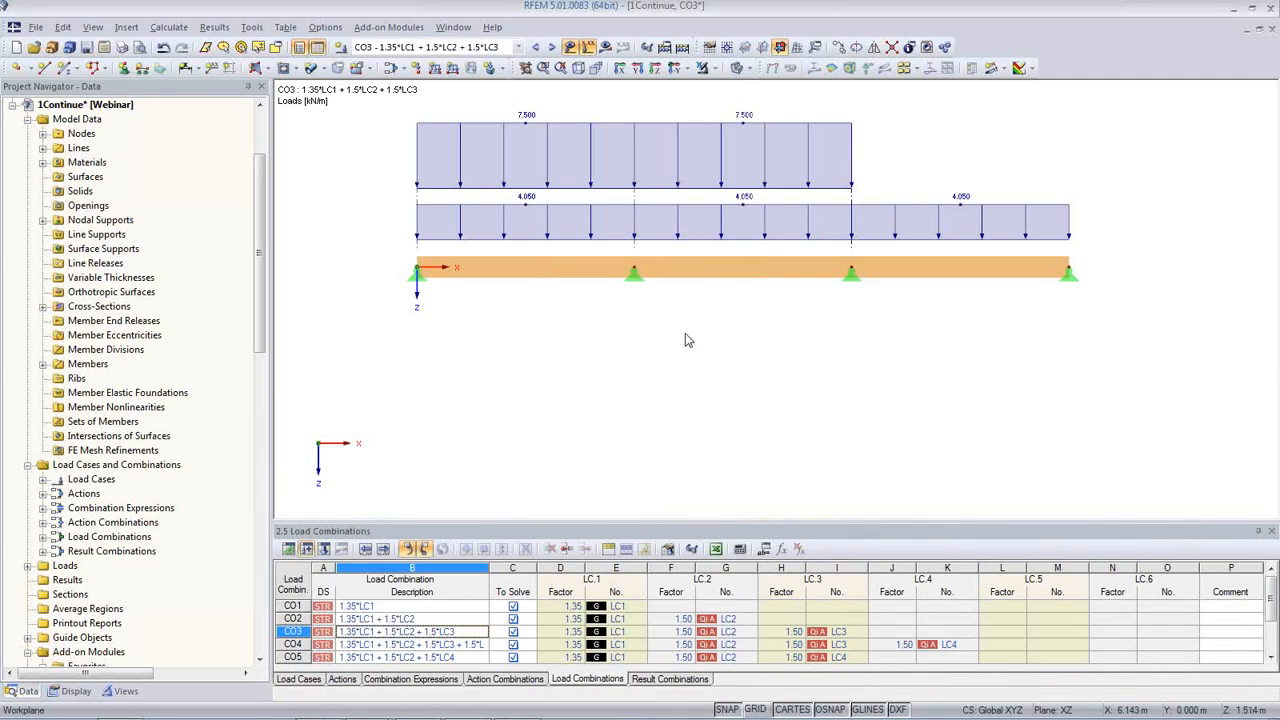
middle_drag(685, 334, 668, 372)
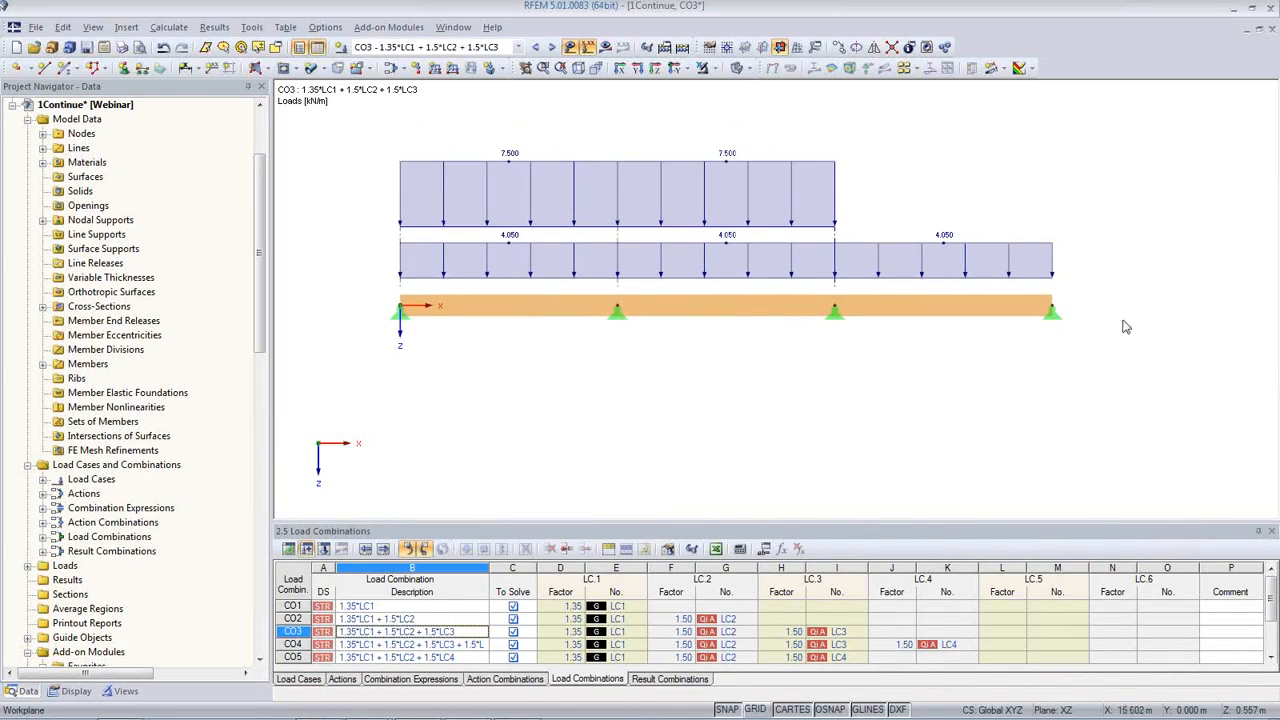
double_click(1053, 312)
drag(501, 366, 564, 368)
text(16)
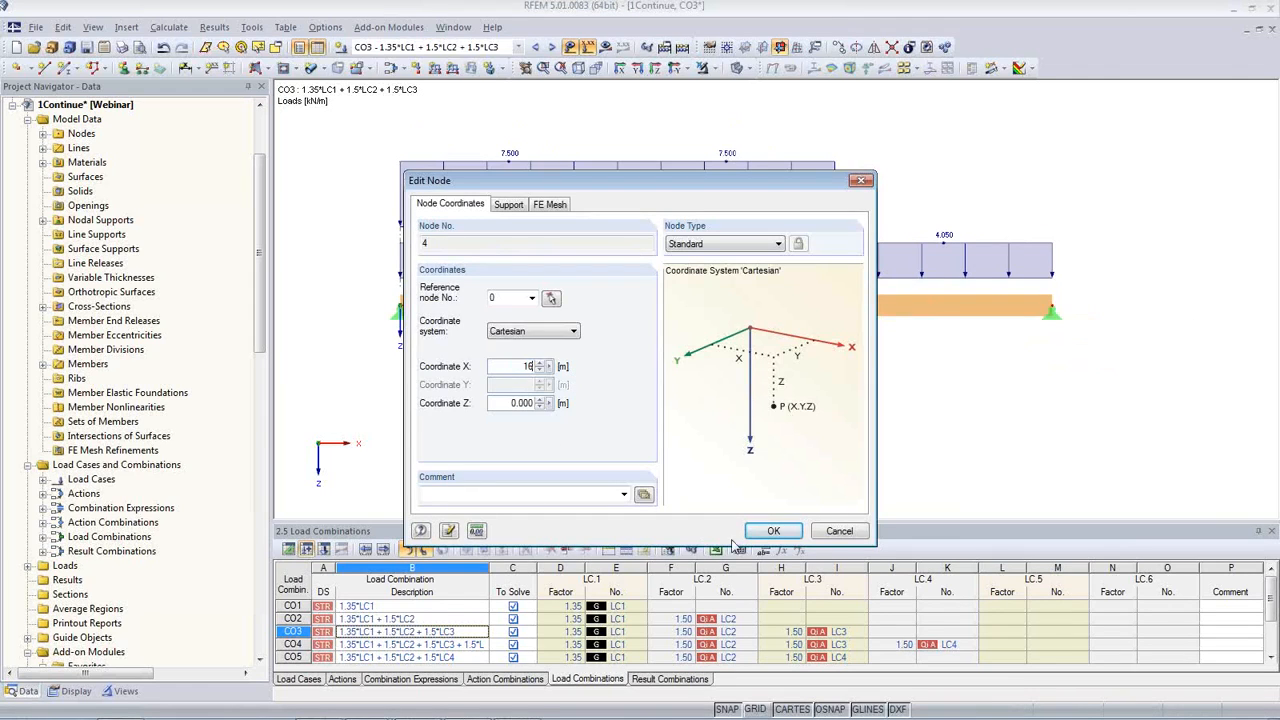
click(775, 531)
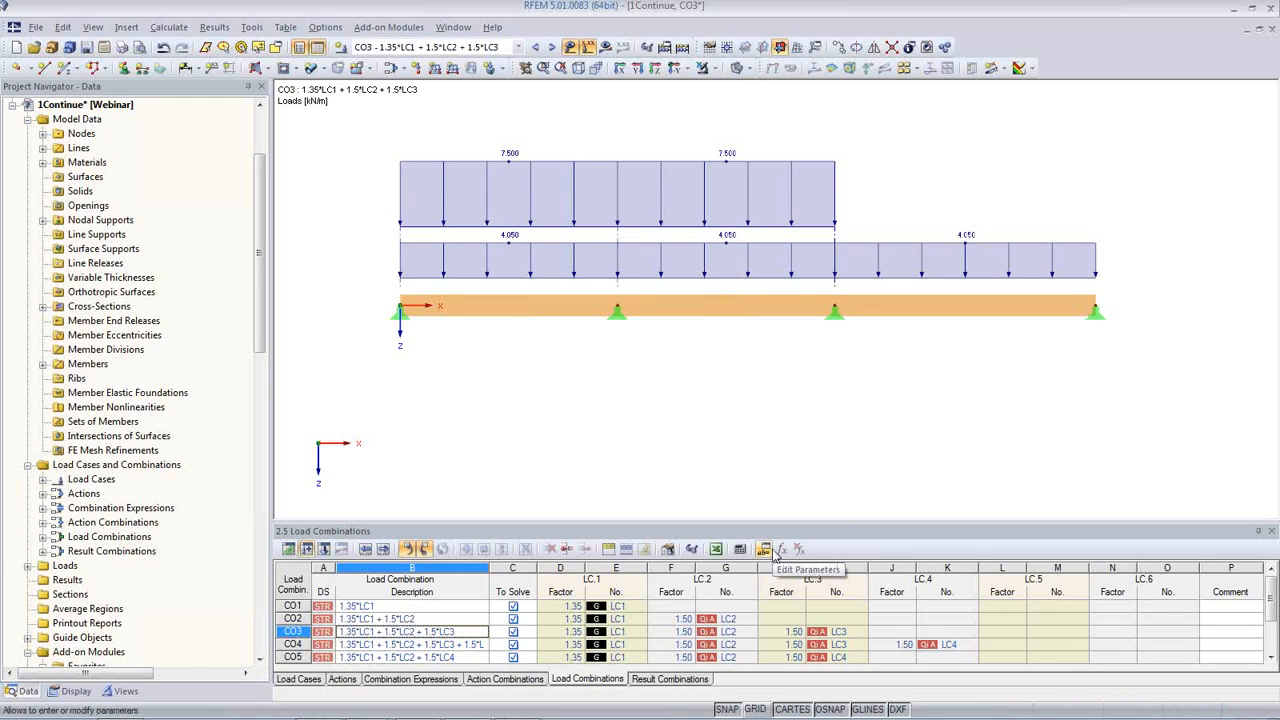
Step: Show the nodes table and define a length parameter Span1 with a value of 3 m in the parameter list
click(288, 550)
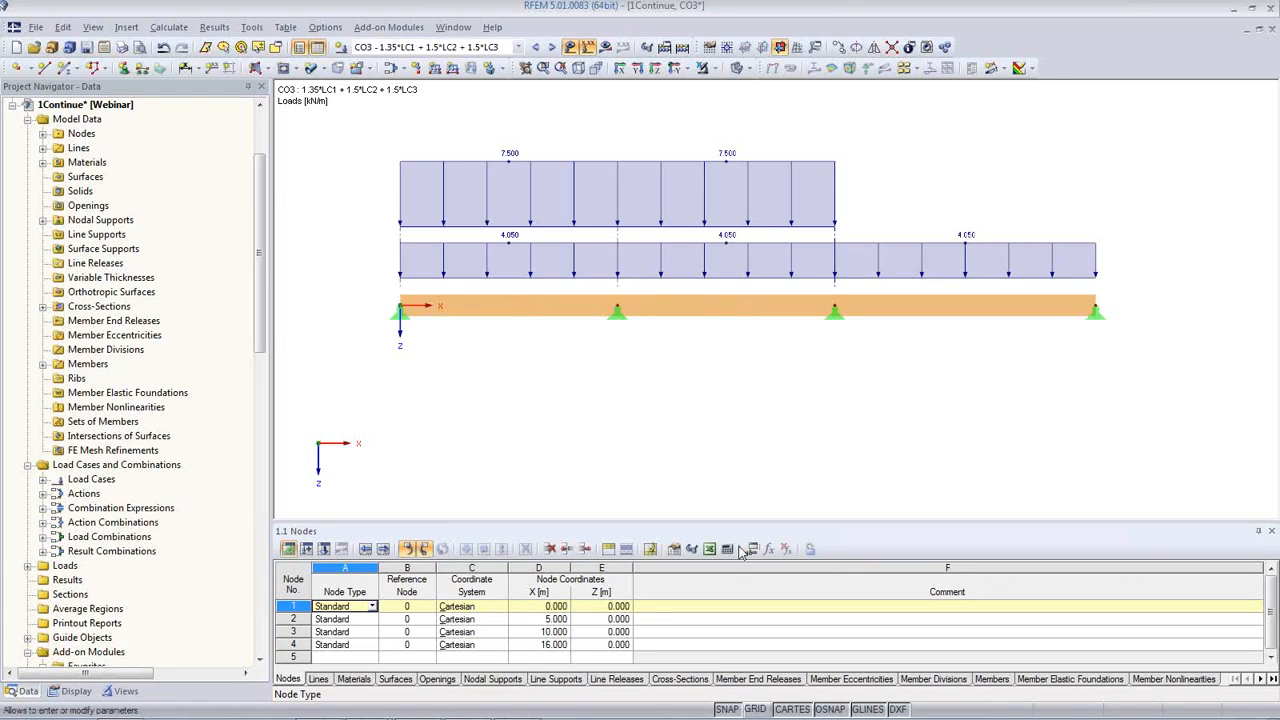
click(63, 30)
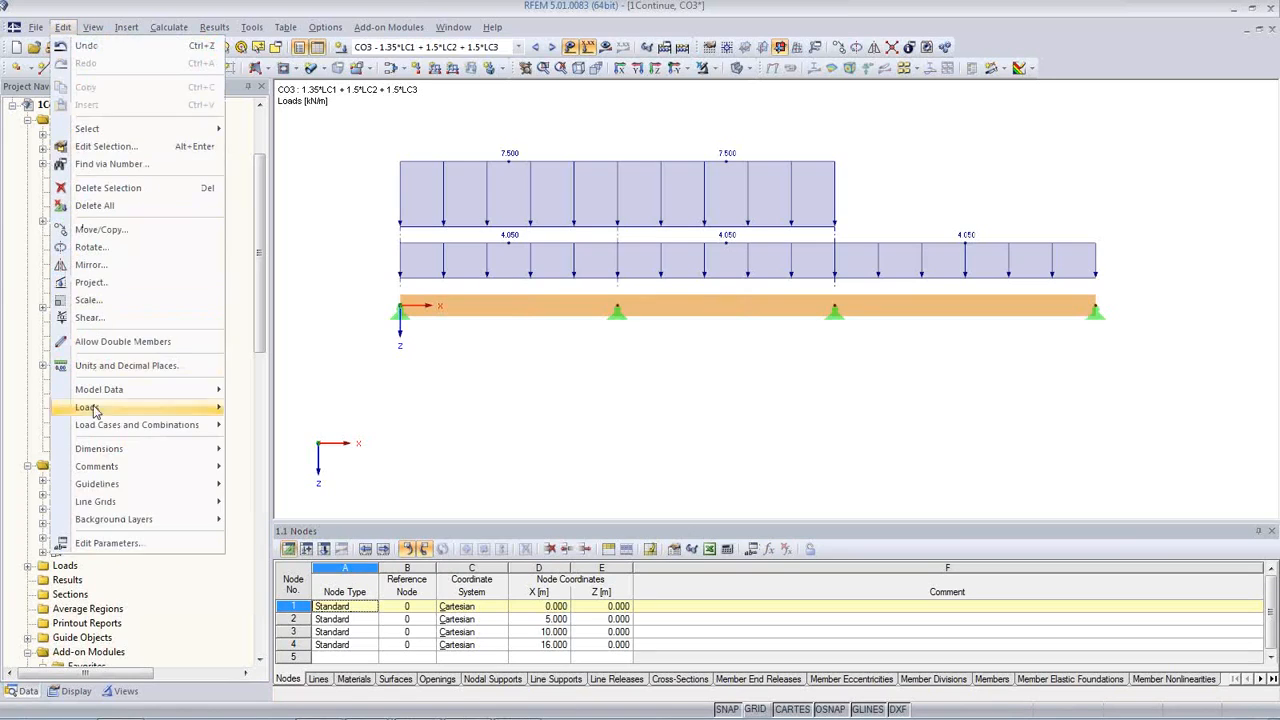
click(112, 545)
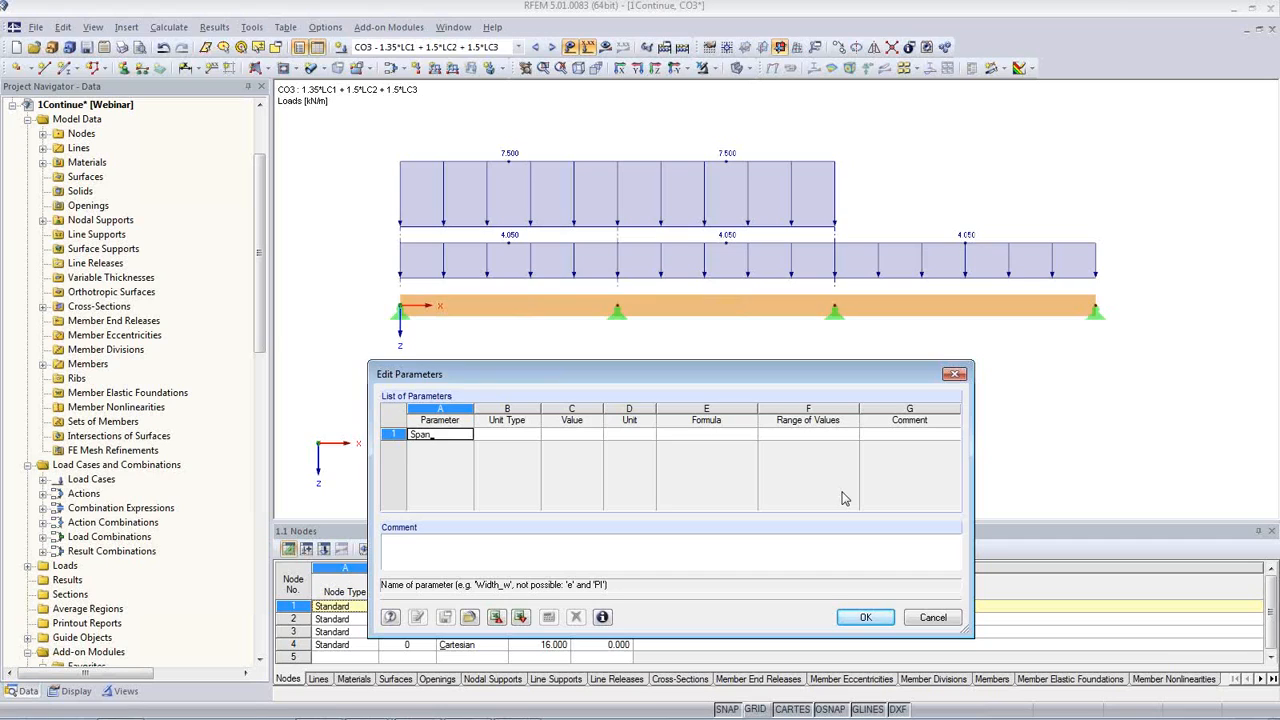
key(Tab)
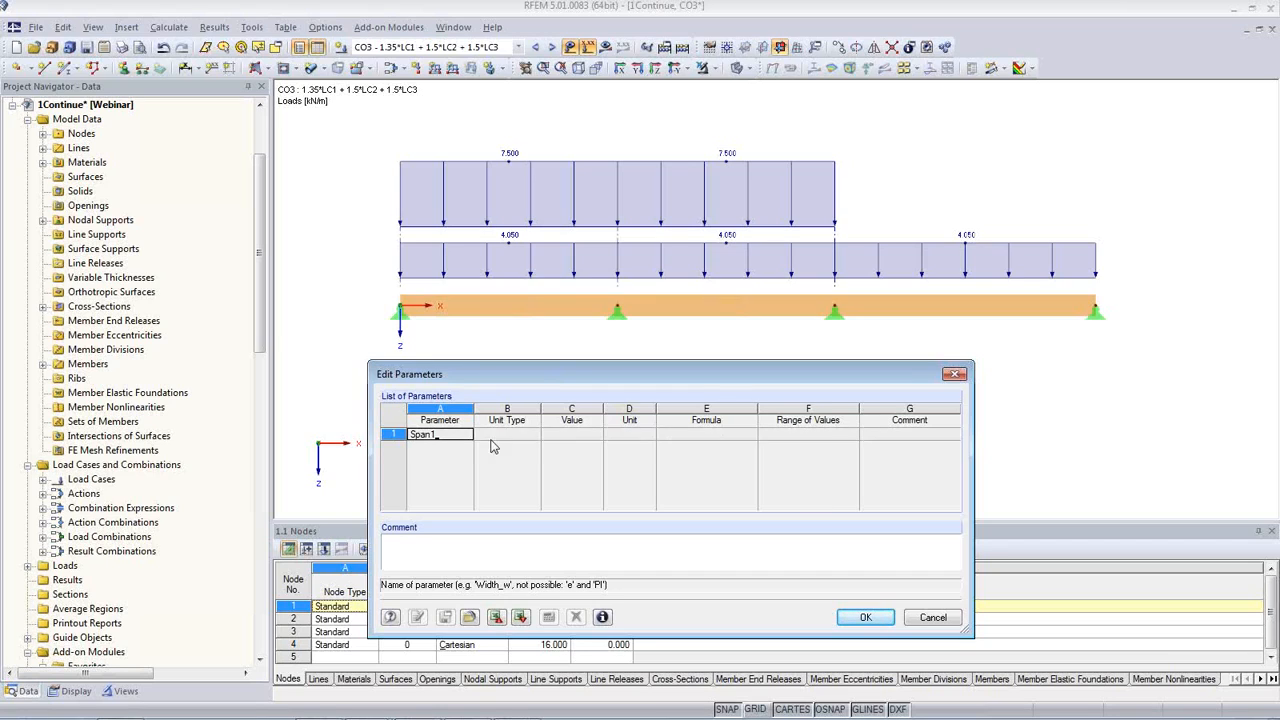
click(577, 435)
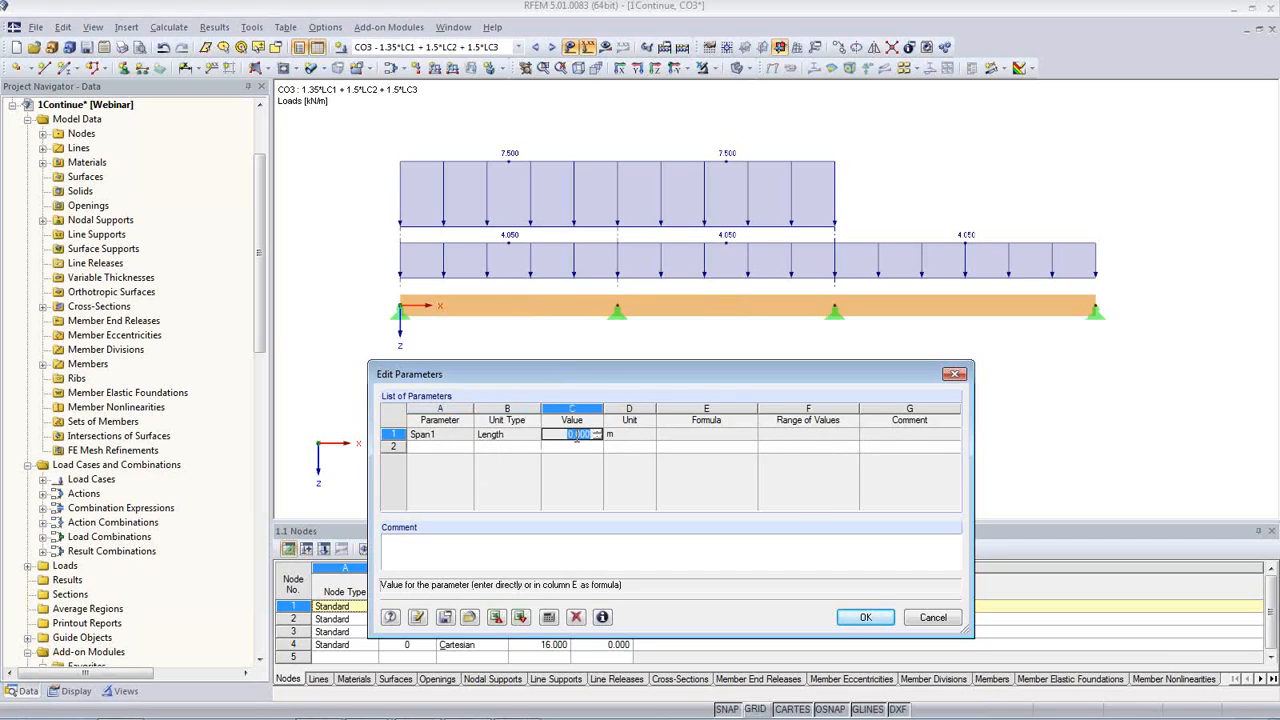
text(3)
key(Return)
Step: Add a length parameter SpanMid with a value of 4 m to the parameter list
click(438, 447)
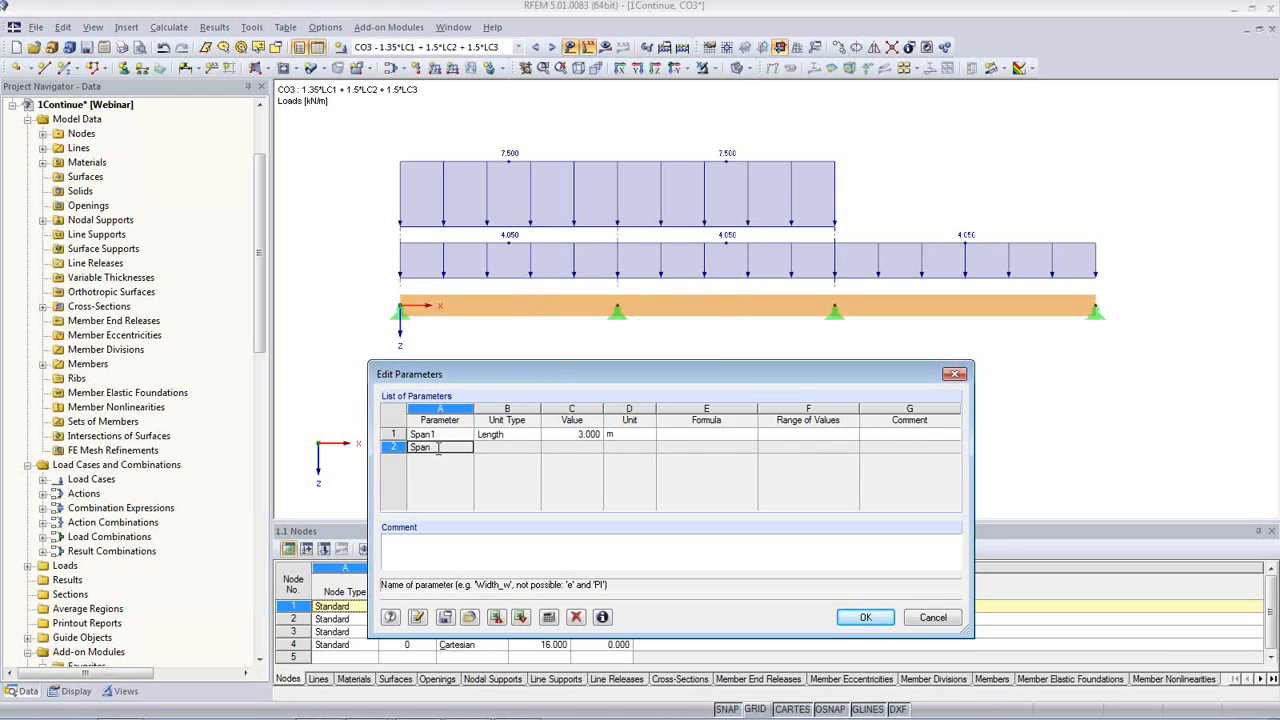
text(SpanMid)
key(Tab)
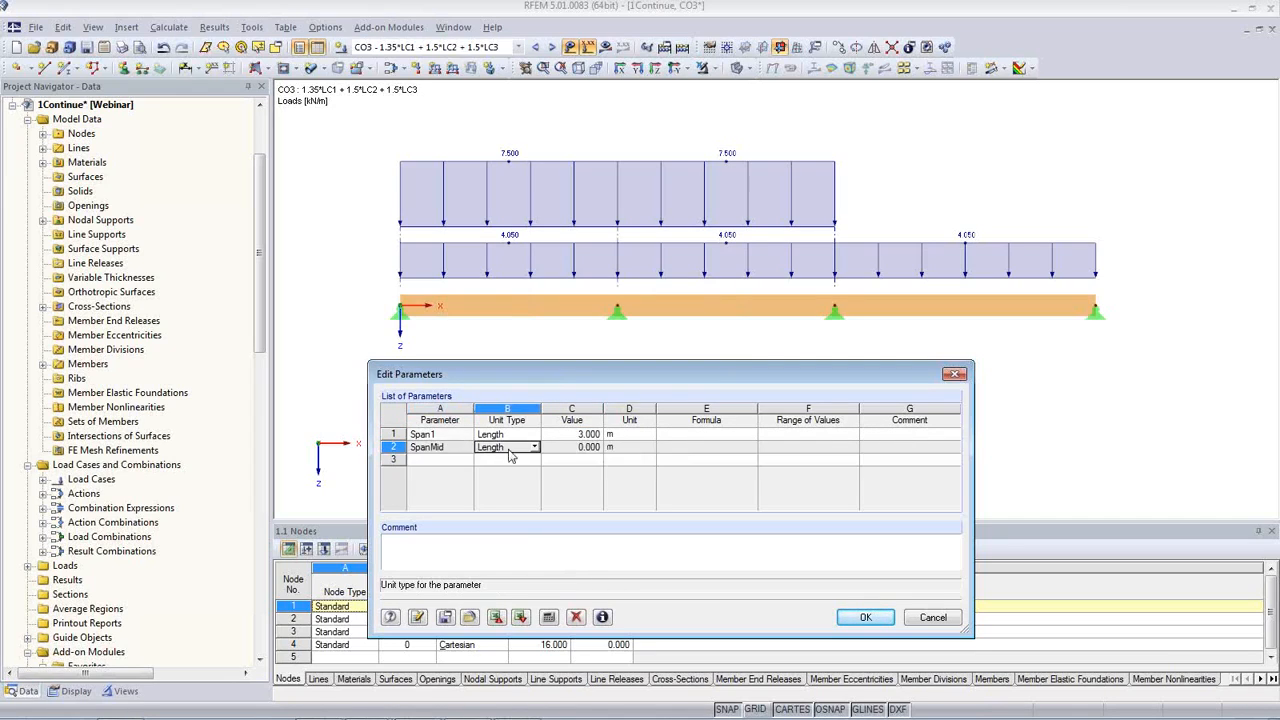
click(578, 447)
text(4)
key(Return)
Step: Add a length parameter Span2 with a value of 5 m to the parameter list
click(459, 460)
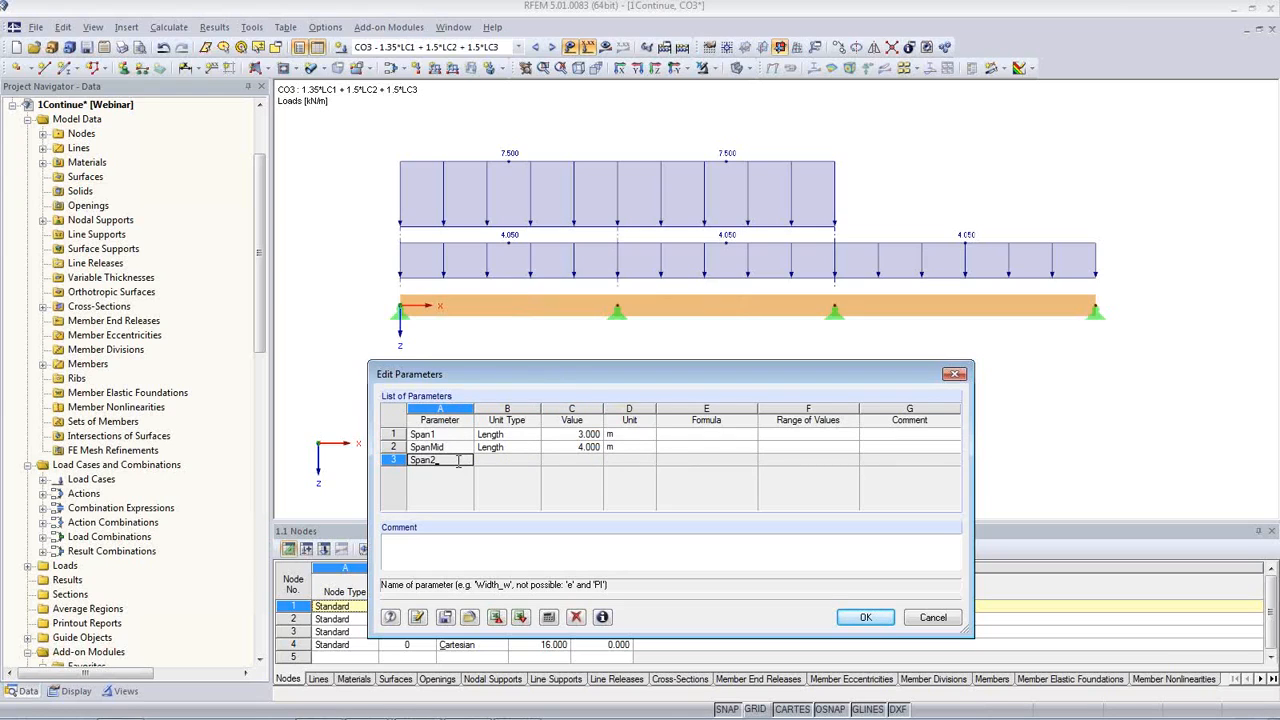
key(Tab)
key(Tab)
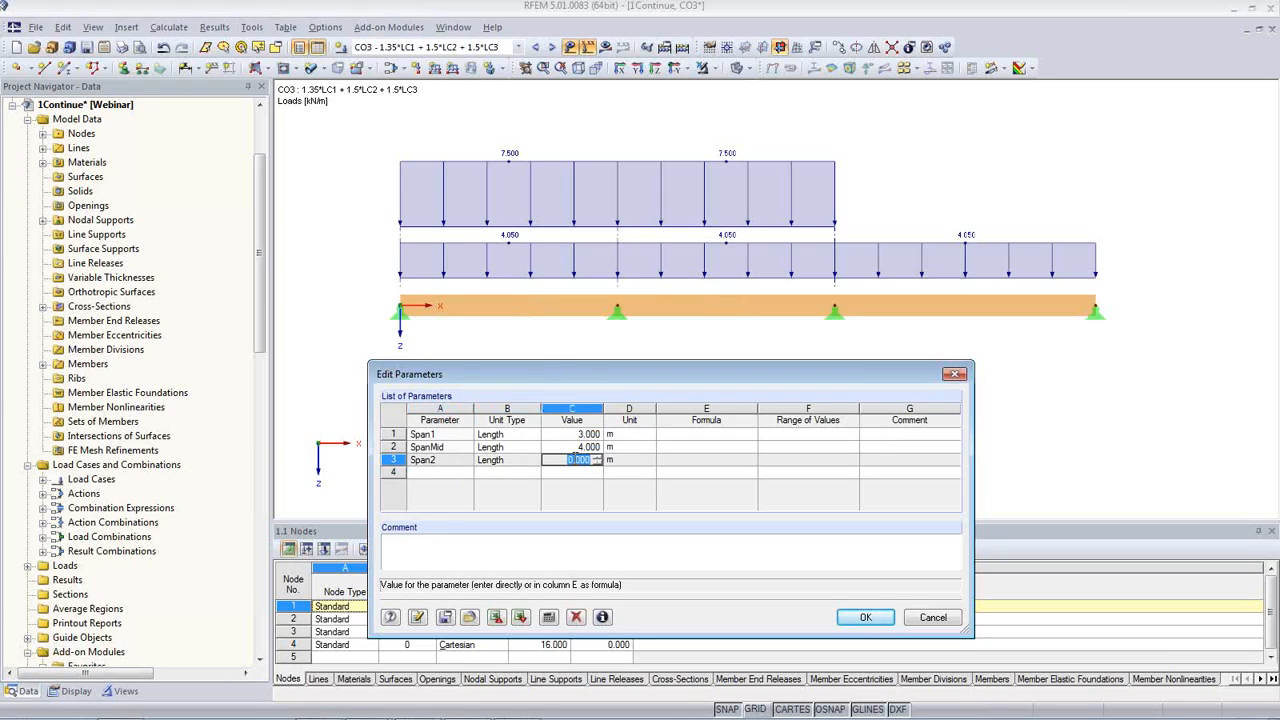
text(5)
key(Return)
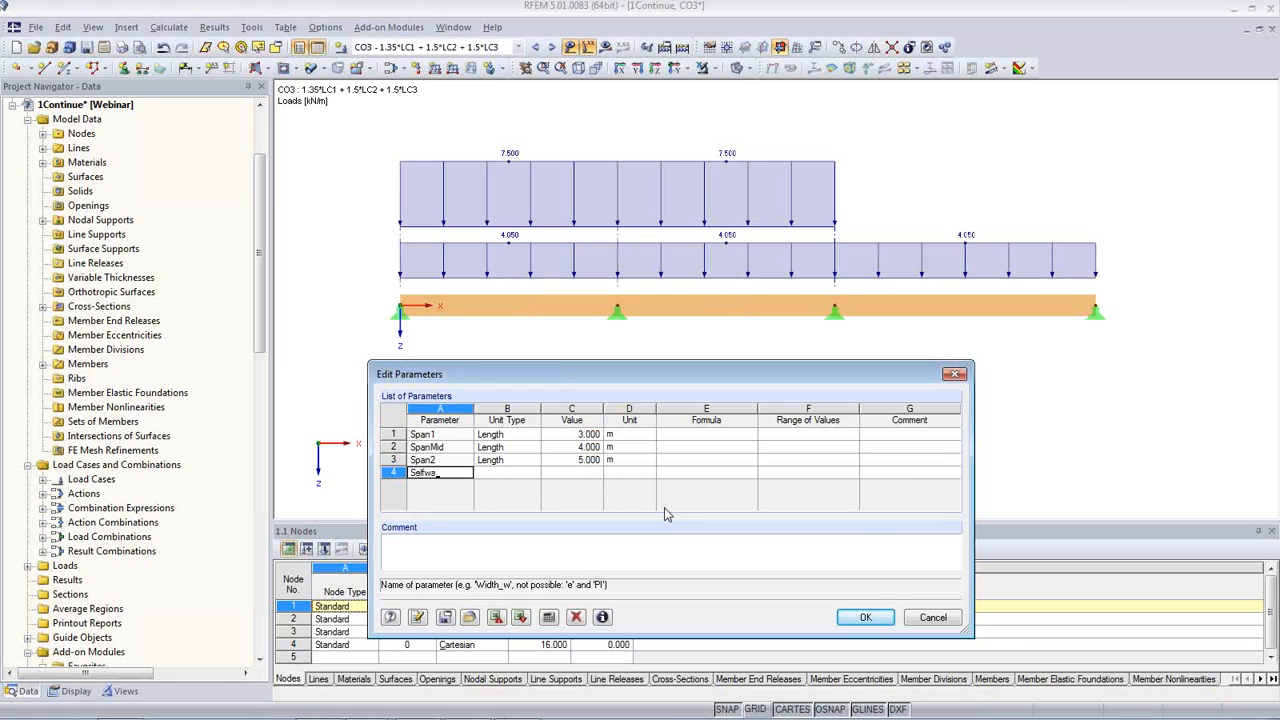
Step: Define a parameter Selfweight with the unit type Line Force and a value of 1 kN/m
click(530, 473)
click(536, 474)
scroll(527, 615, down, 5)
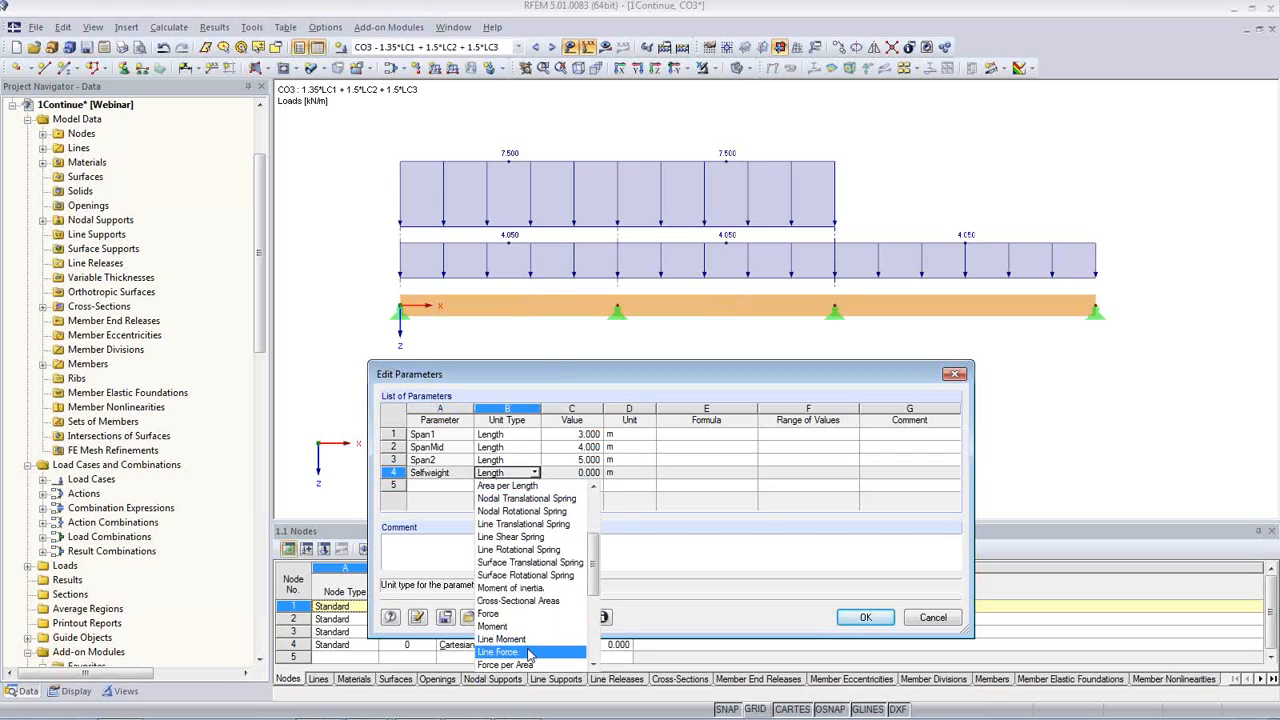
click(531, 651)
click(590, 472)
text(1)
Step: Define a line force parameter Live with a value of 3 kN/m and accept the parameter list
click(445, 486)
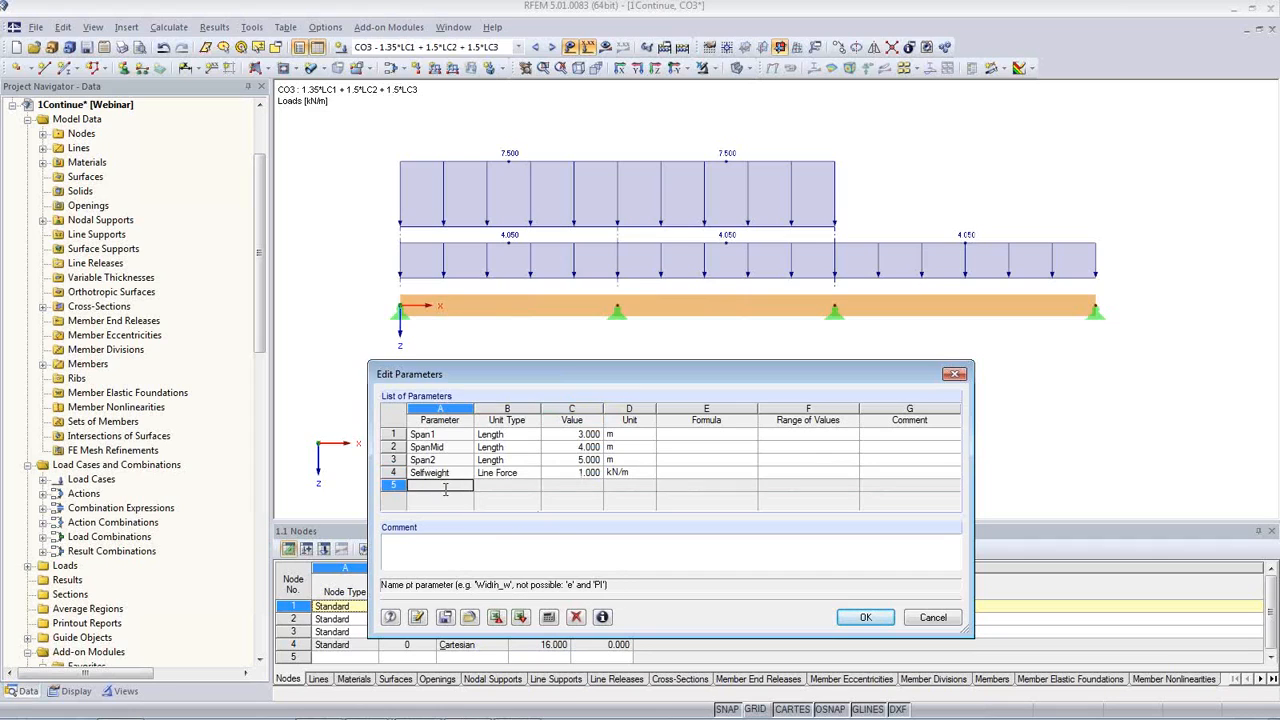
text(Live)
key(Tab)
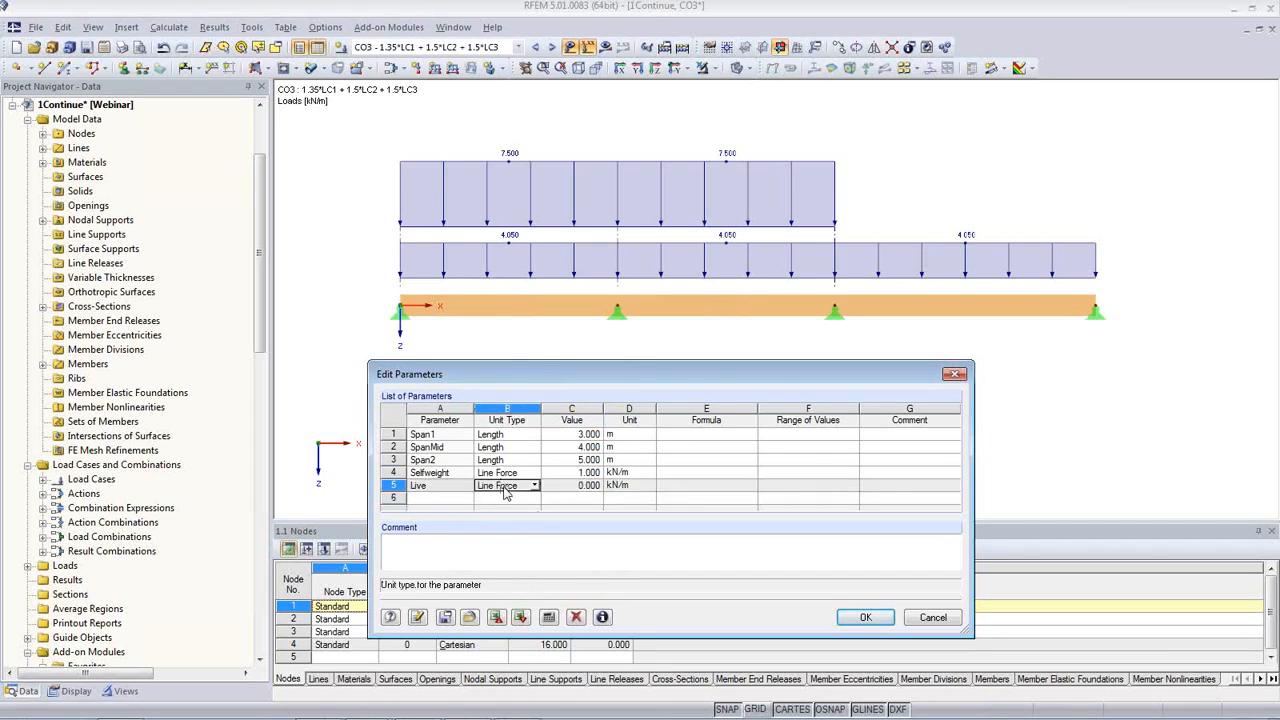
key(Tab)
text(3)
click(570, 472)
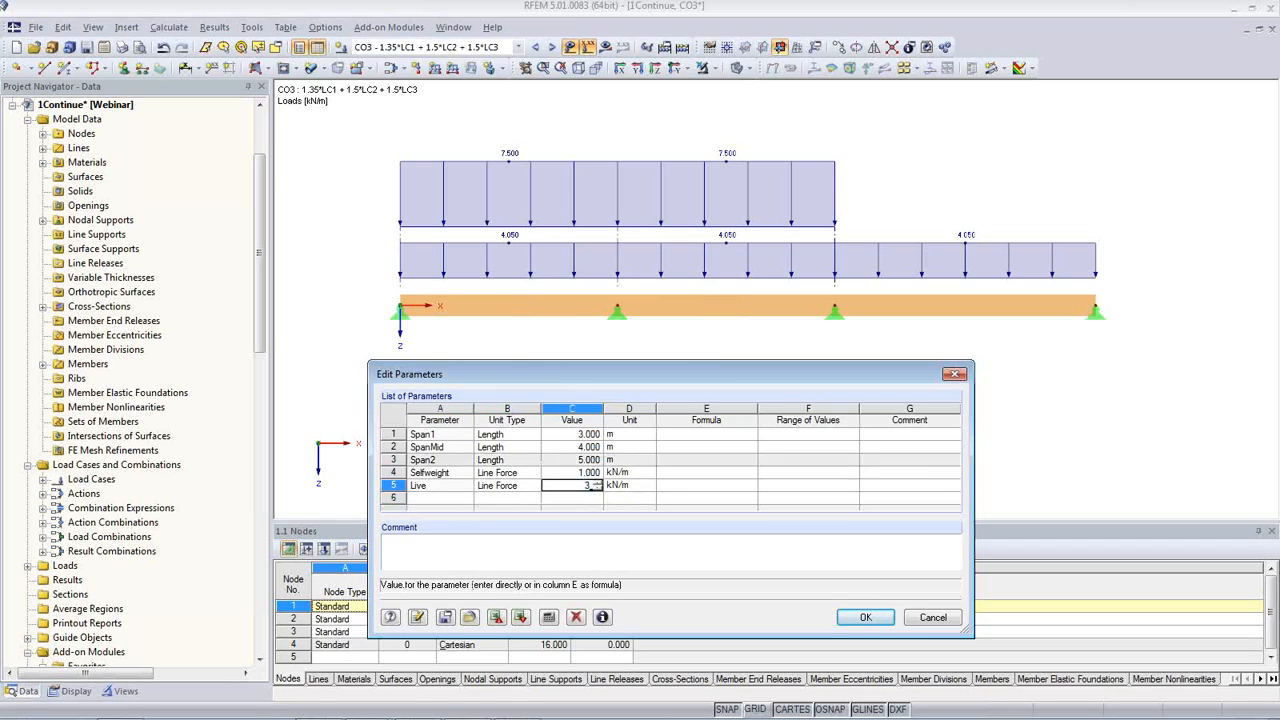
drag(648, 378, 638, 319)
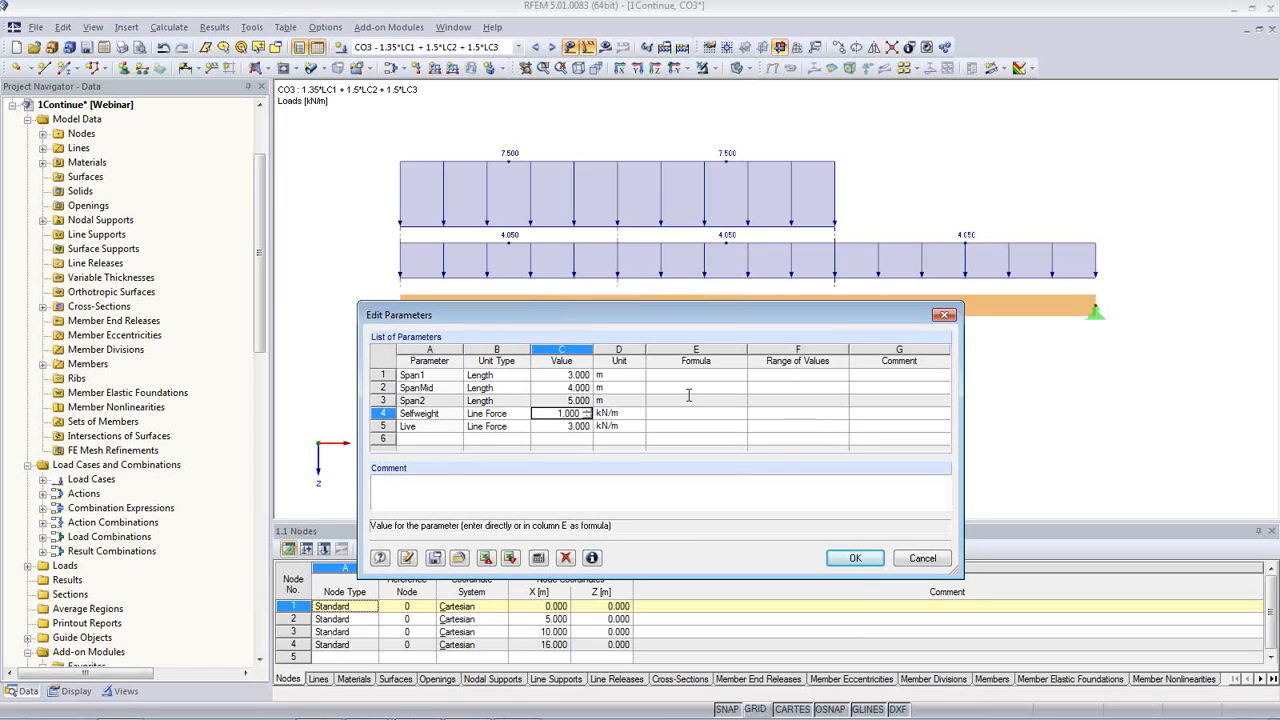
click(849, 560)
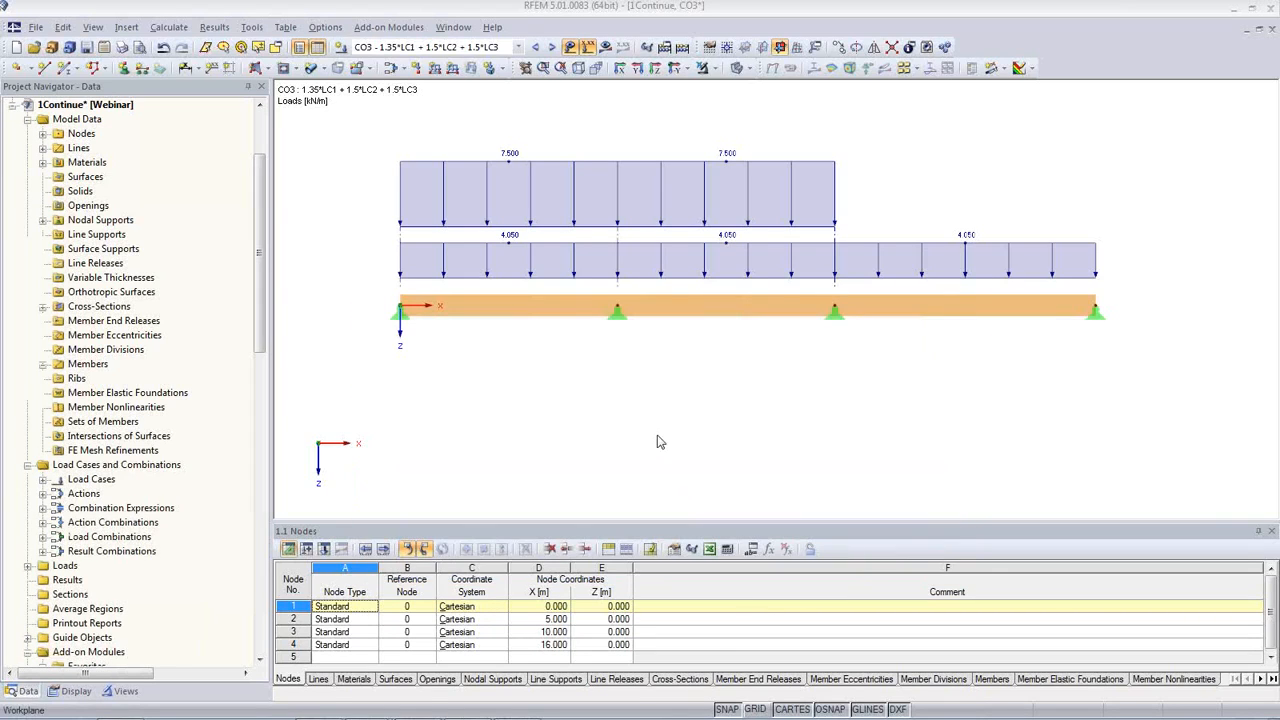
Step: Assign the formula Span1 to the X coordinate of node 2, the beam's first inner support
middle_drag(664, 428, 620, 347)
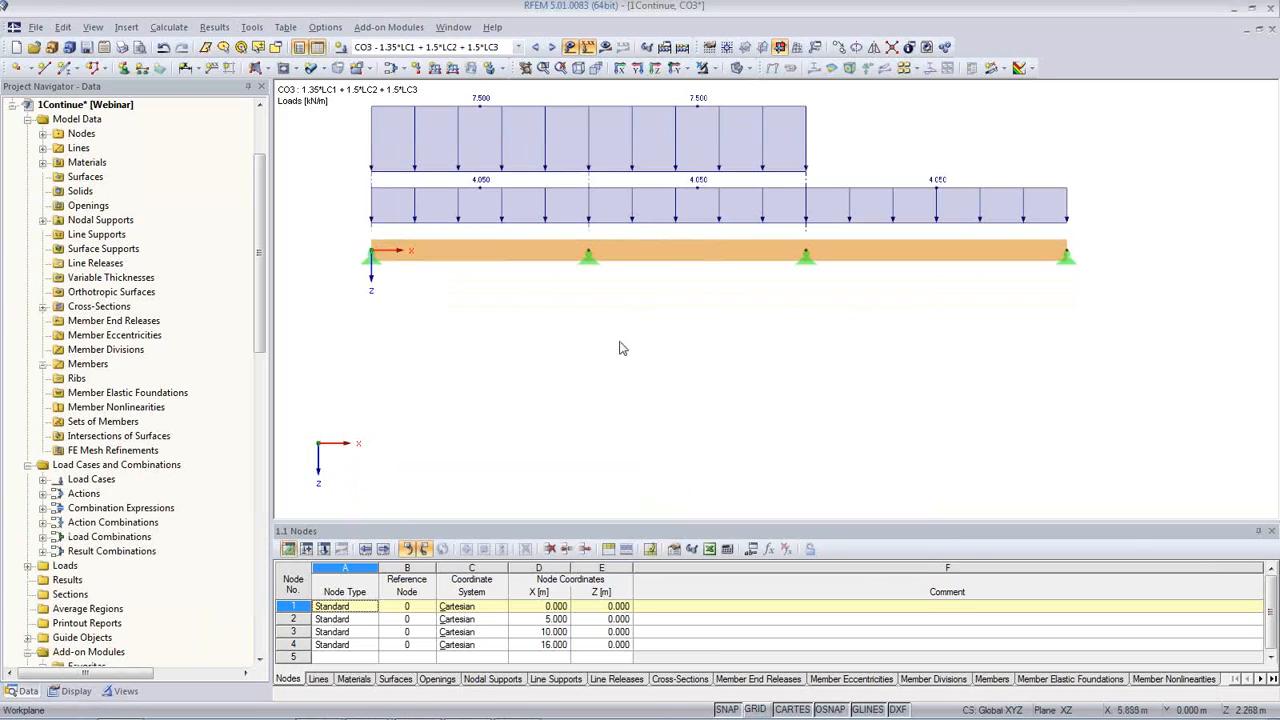
double_click(589, 251)
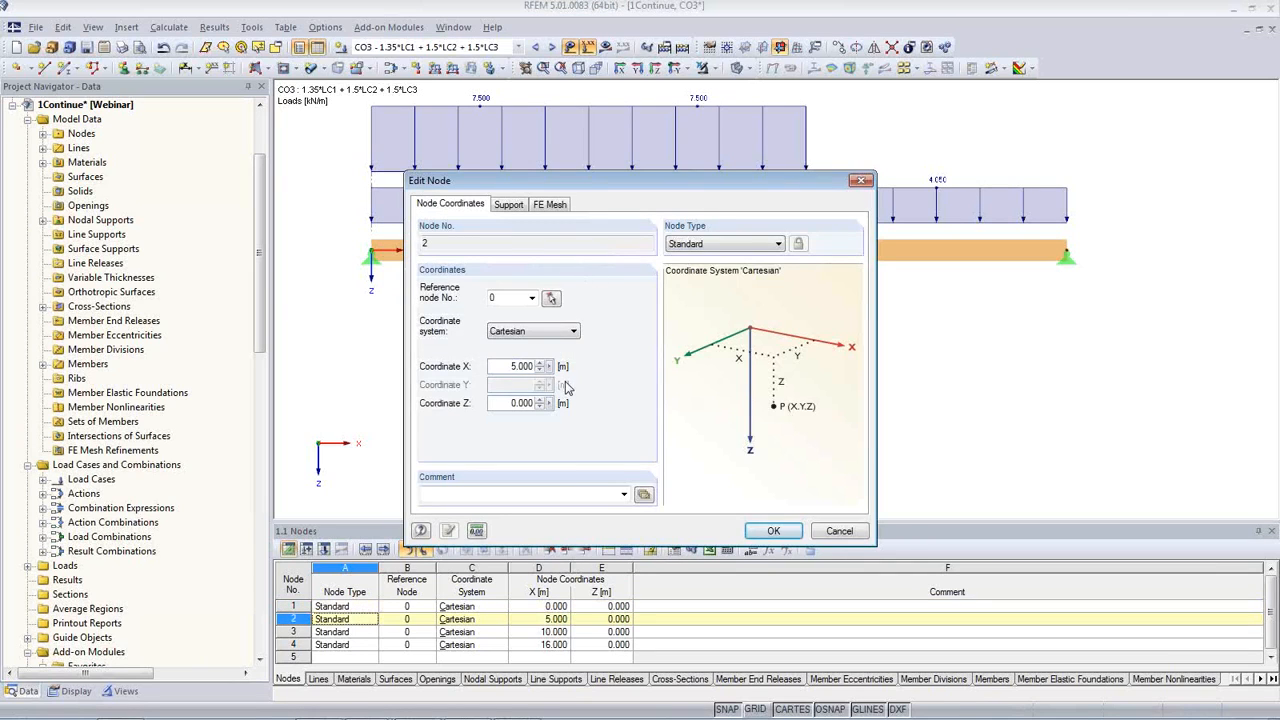
double_click(506, 366)
click(549, 369)
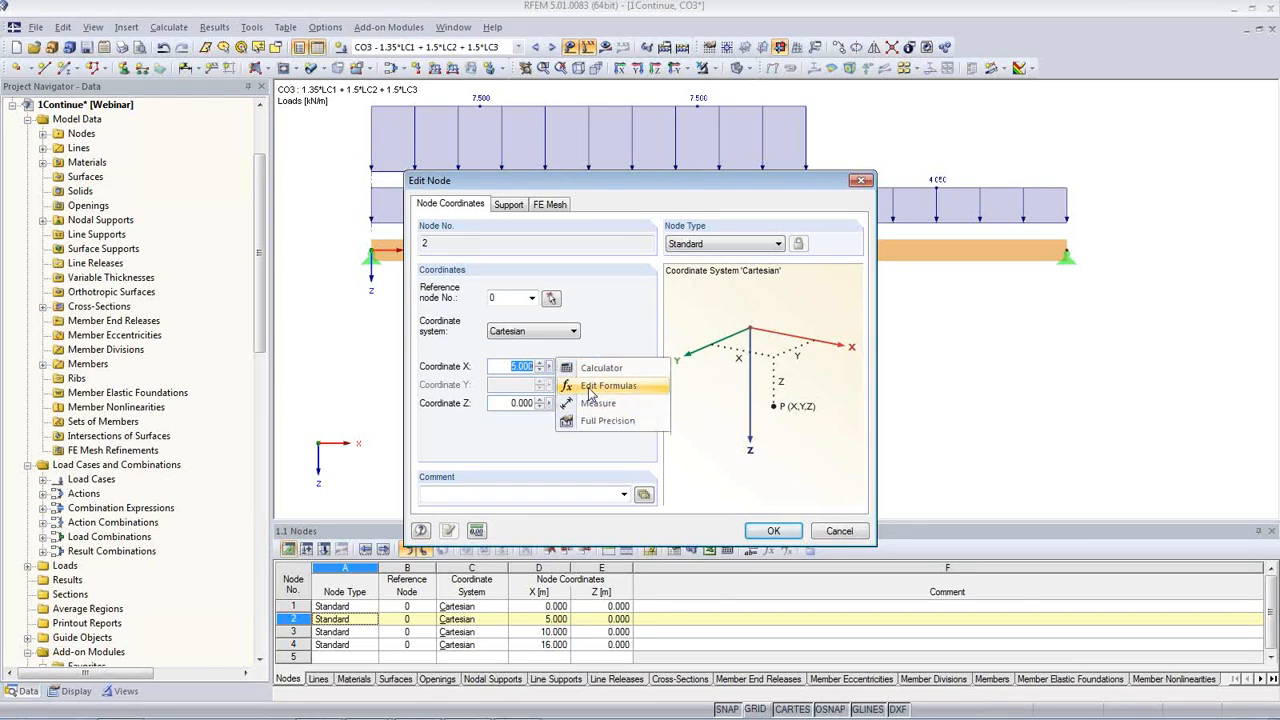
click(590, 390)
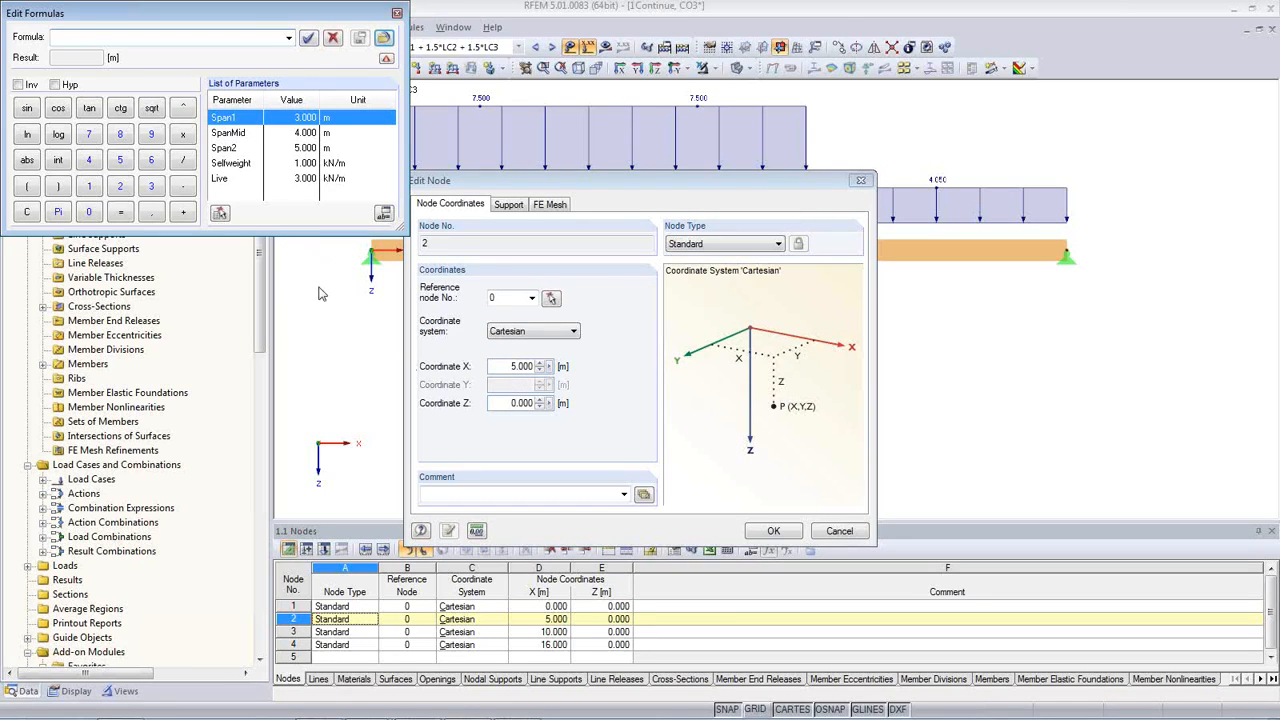
double_click(226, 118)
click(308, 38)
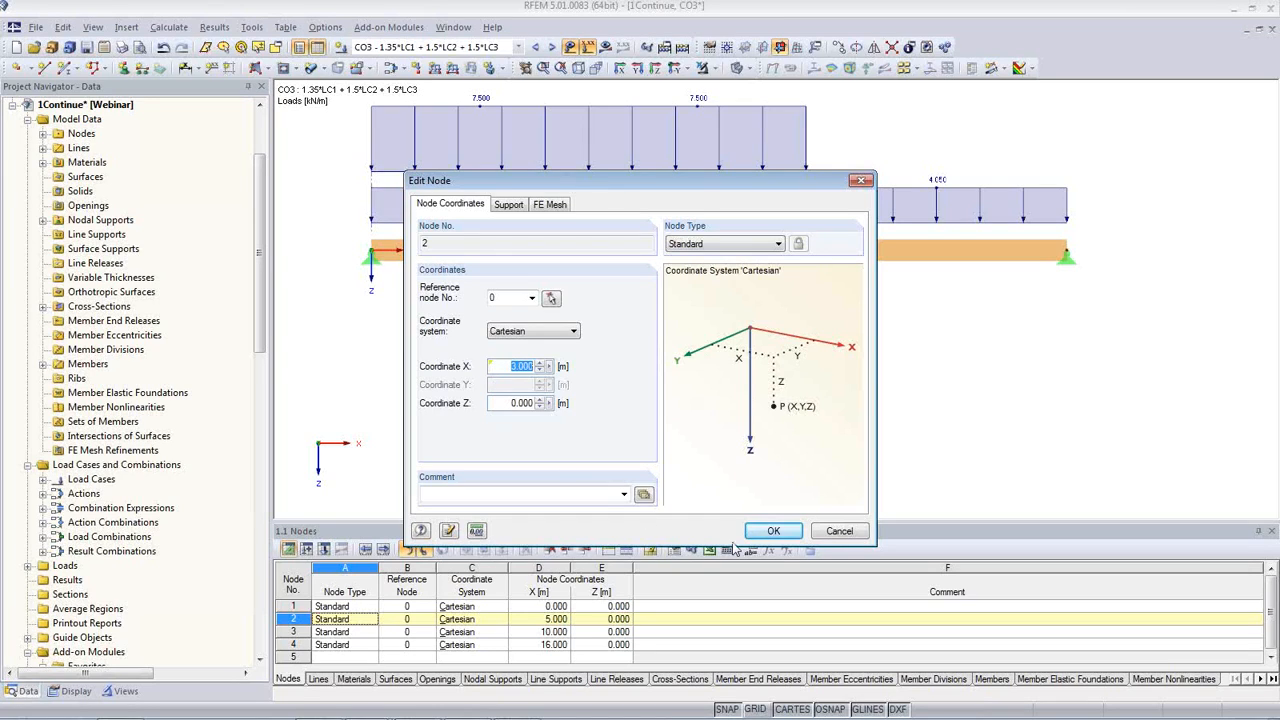
click(772, 532)
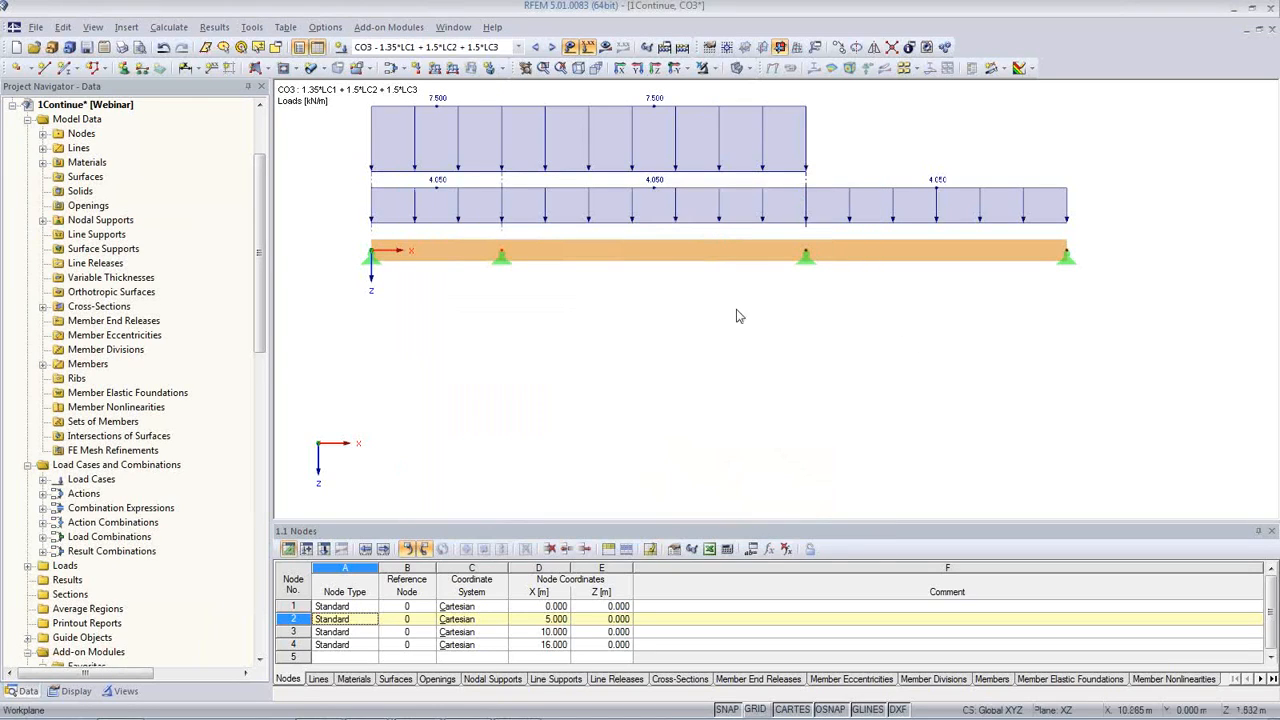
Step: Assign the formula Span1+SpanMid to the X coordinate of node 3, the beam's second inner support
double_click(804, 261)
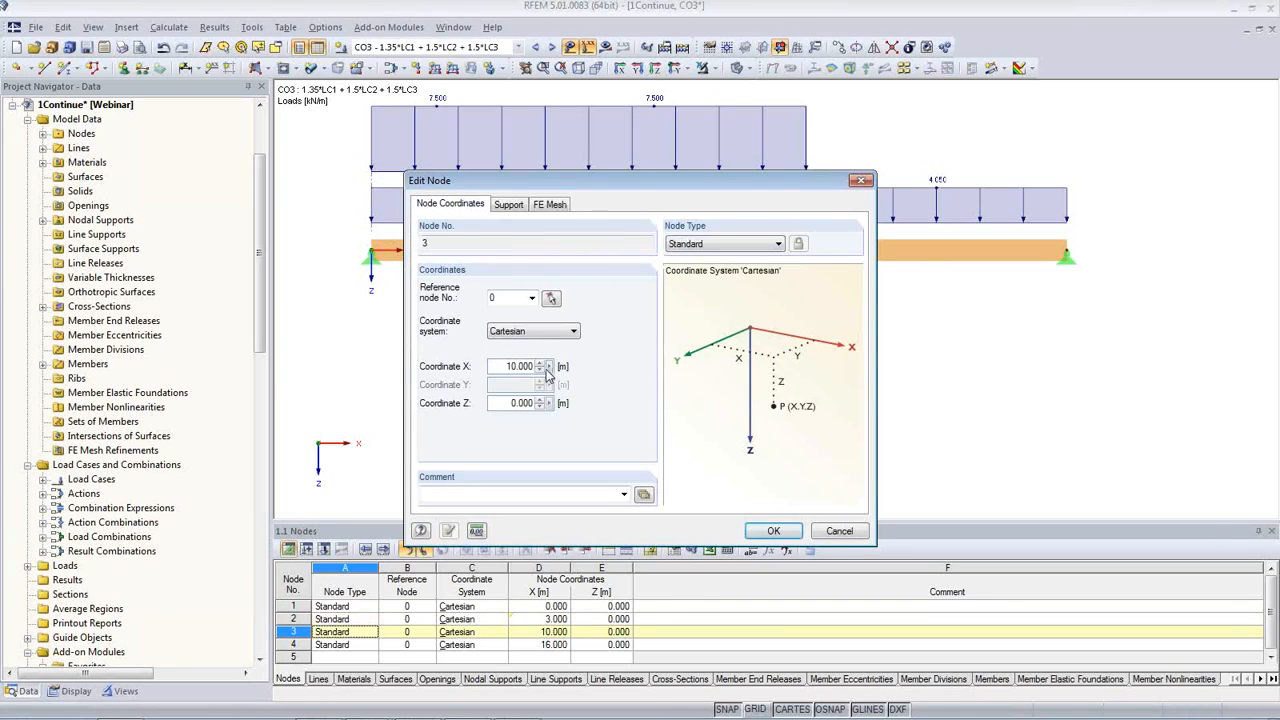
right_click(549, 372)
click(600, 387)
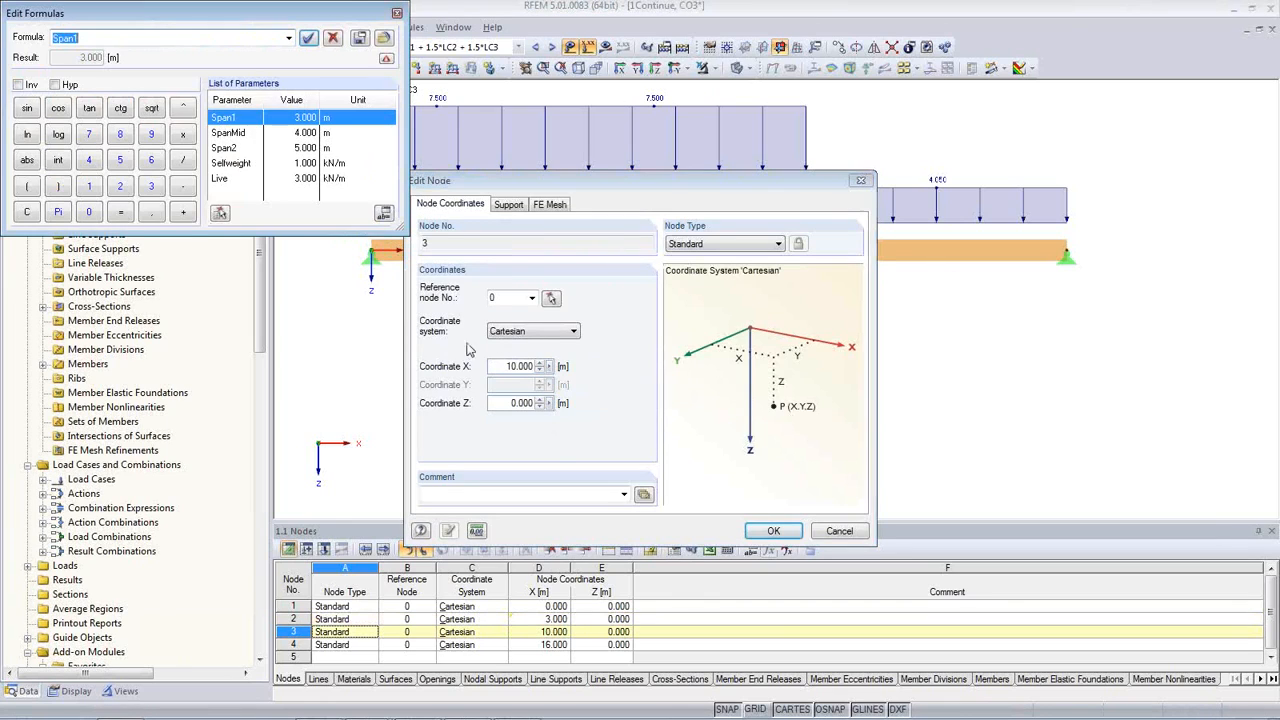
double_click(212, 117)
click(186, 211)
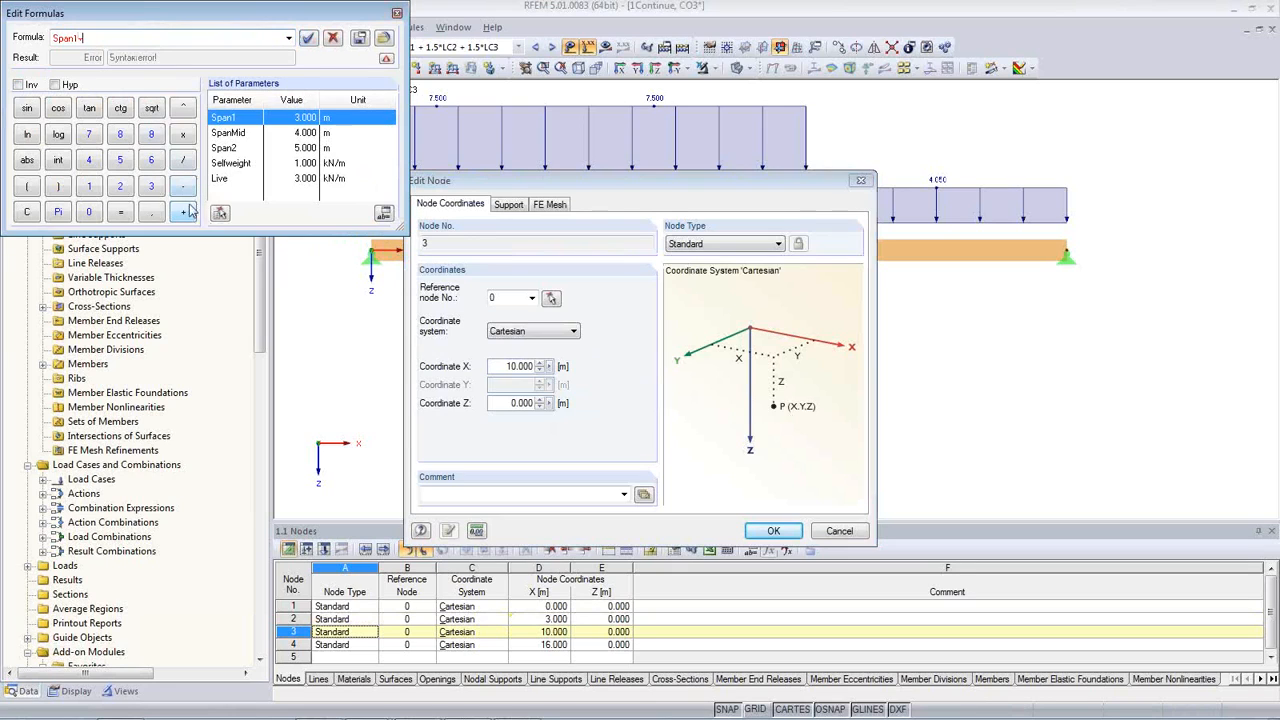
double_click(228, 132)
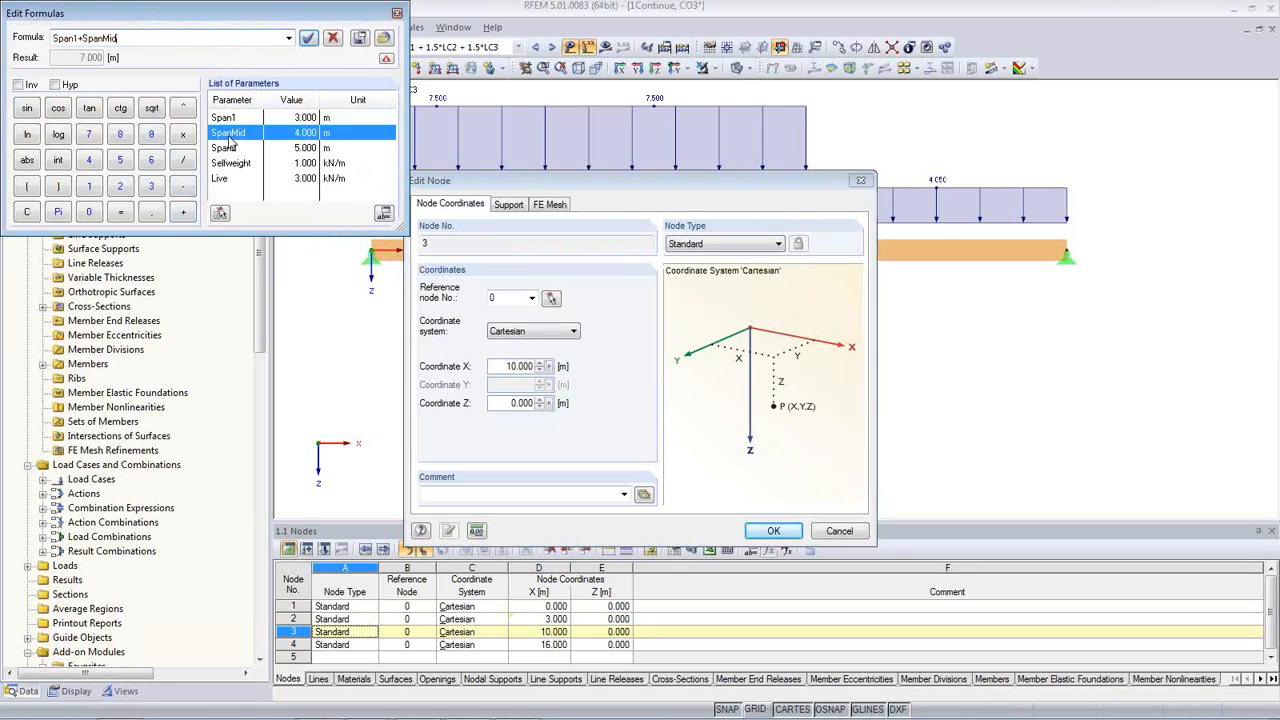
click(308, 38)
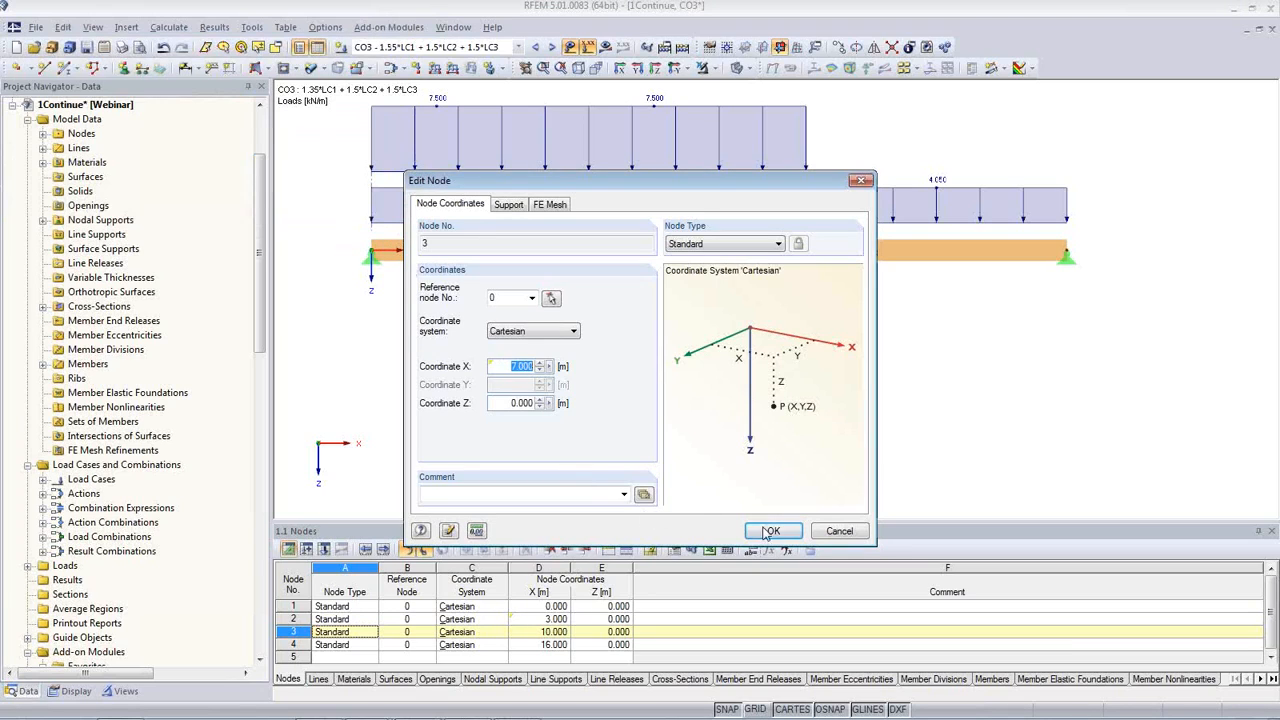
click(770, 531)
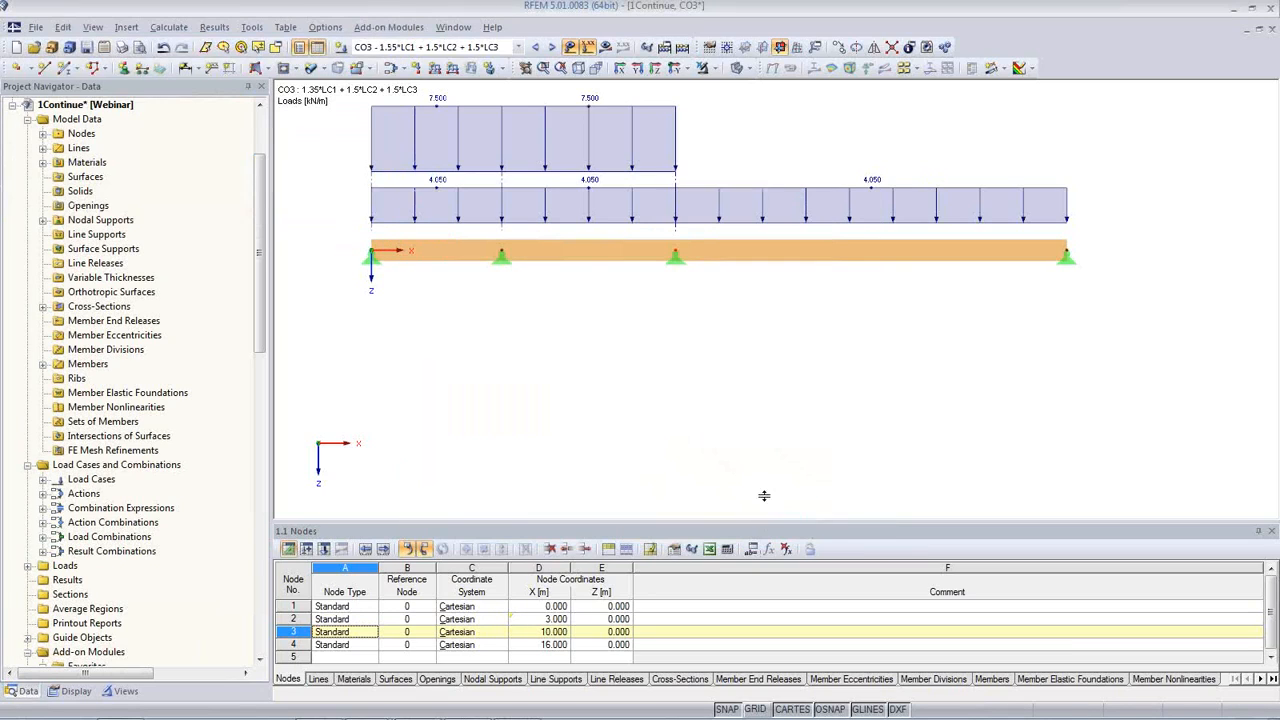
Step: Assign the formula Span1+SpanMid+Span2 to the X coordinate of the beam's end node 4
double_click(1066, 260)
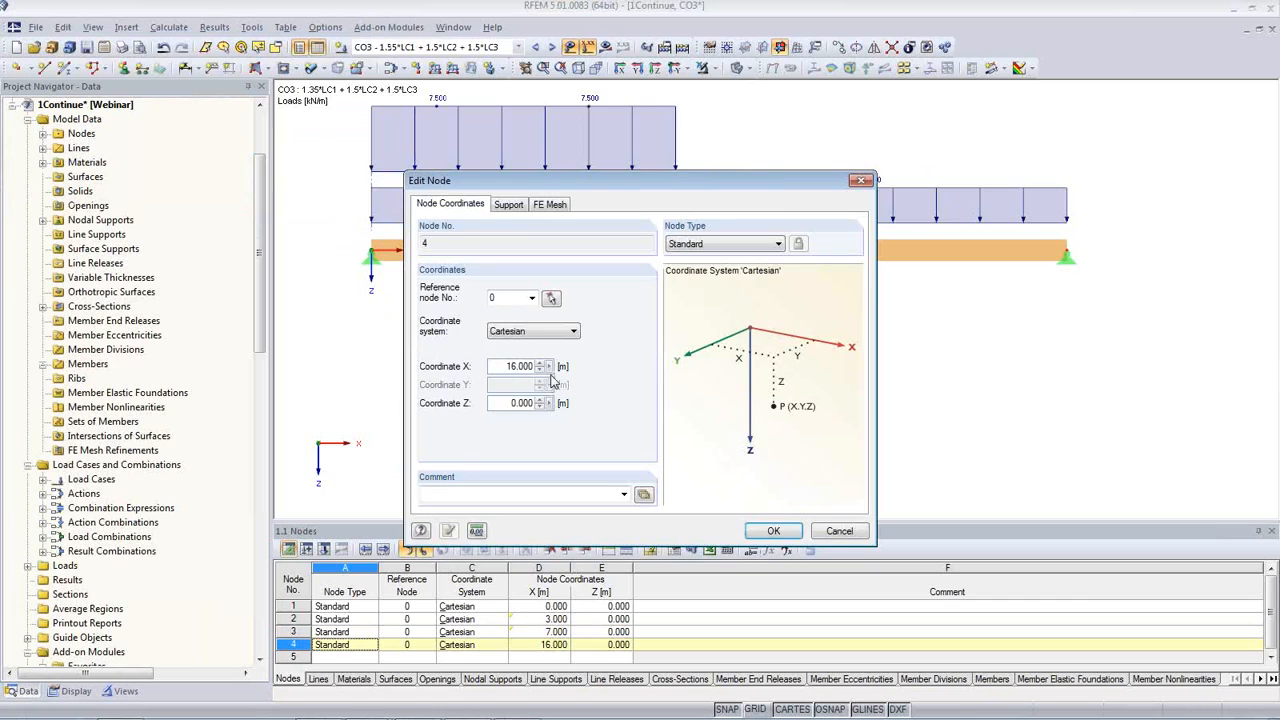
click(548, 366)
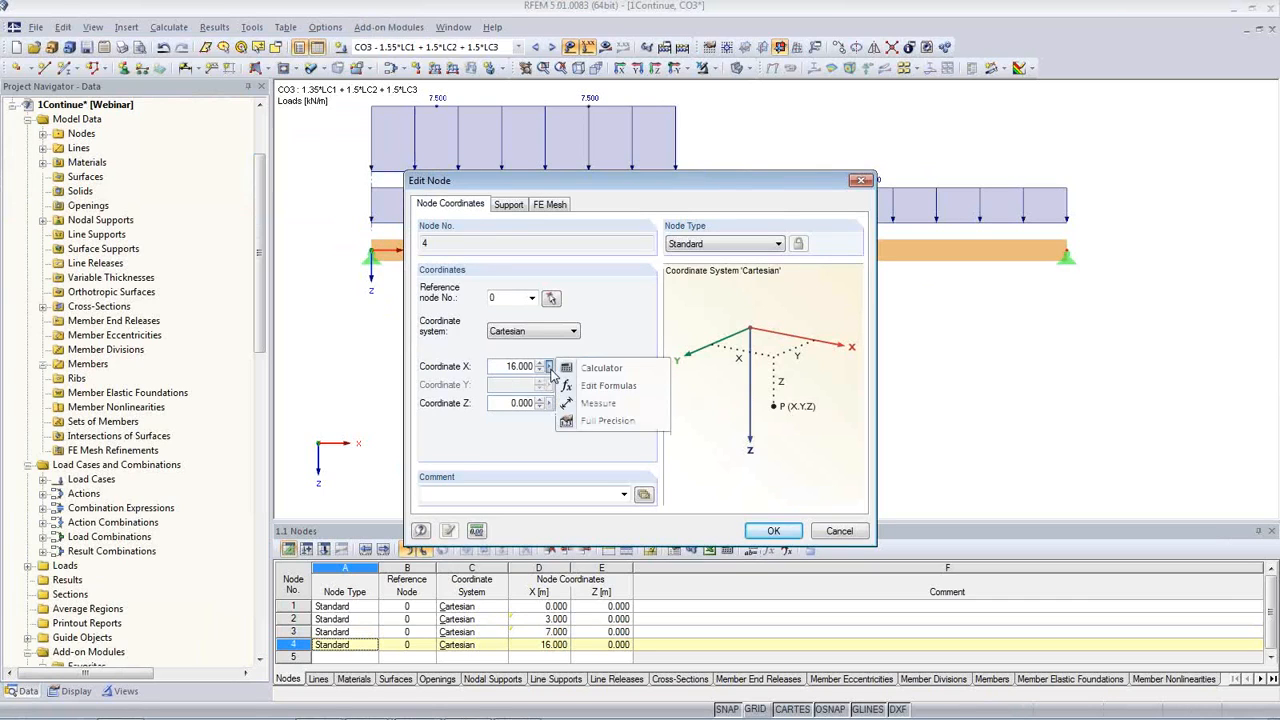
click(602, 388)
click(138, 38)
click(184, 212)
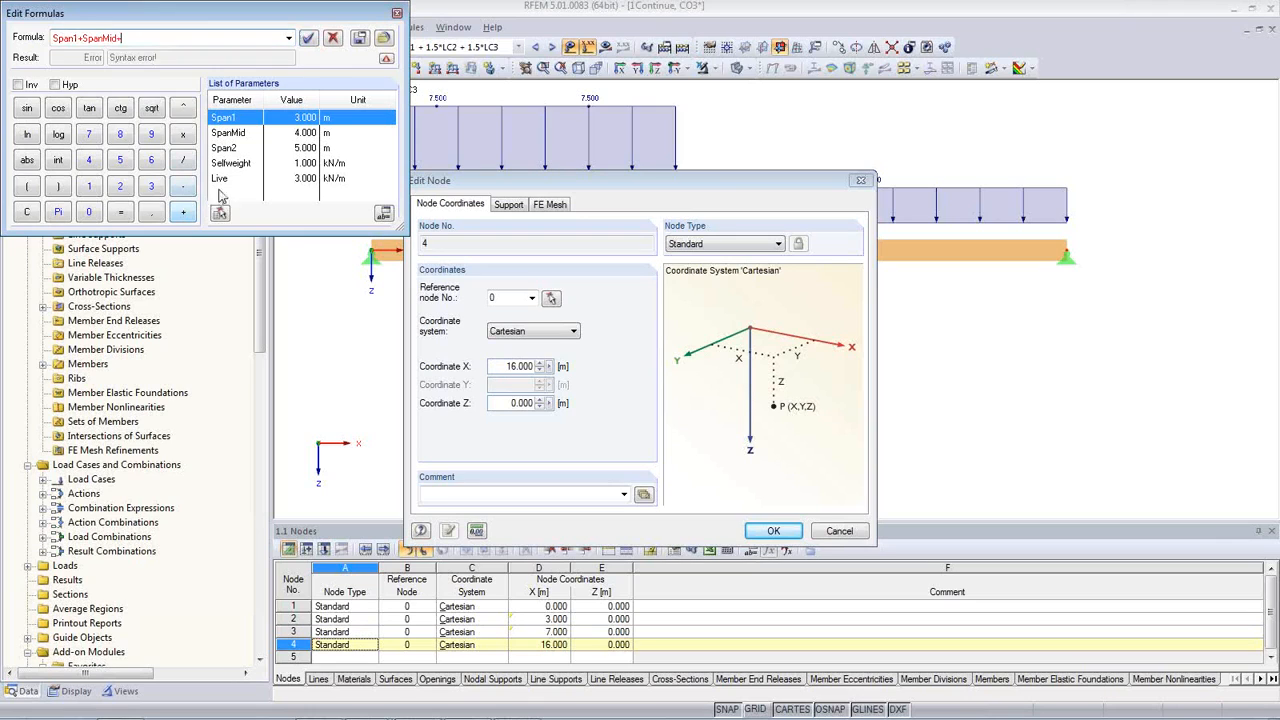
double_click(226, 147)
click(307, 38)
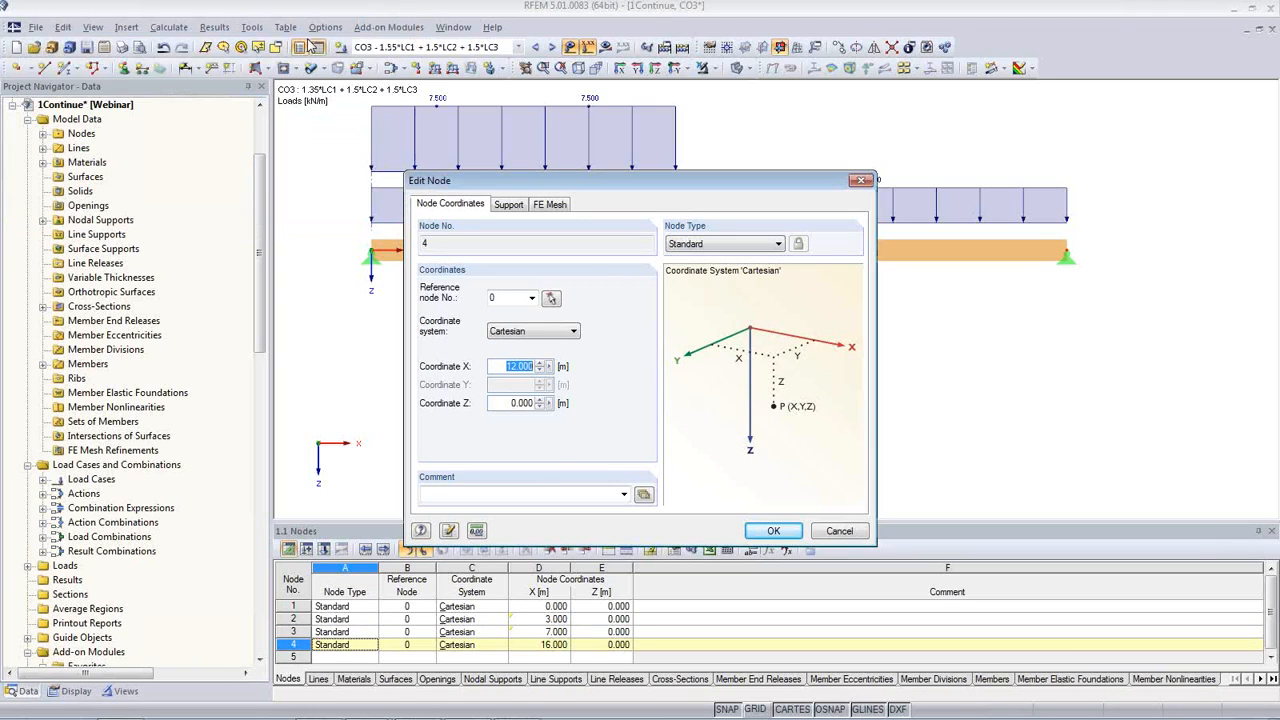
click(766, 531)
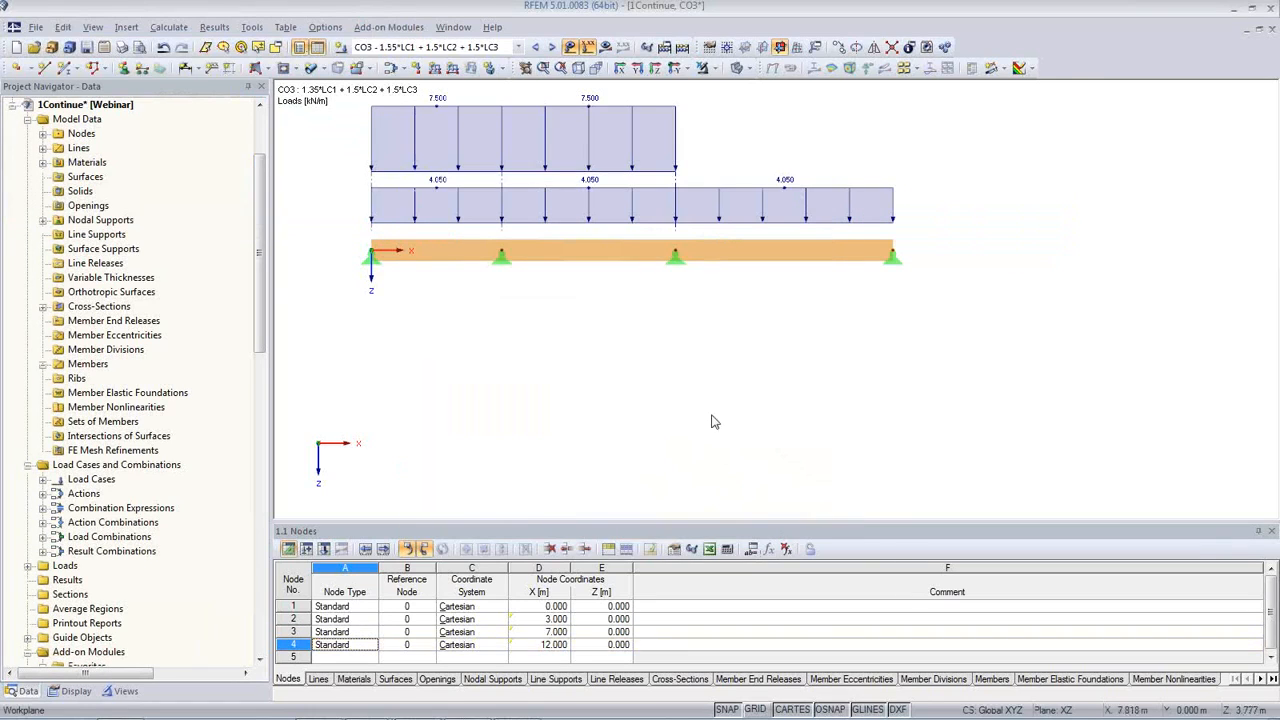
Step: Set the parameters Span1, SpanMid and Span2 to 4 m each and apply them to the model
click(751, 549)
double_click(575, 377)
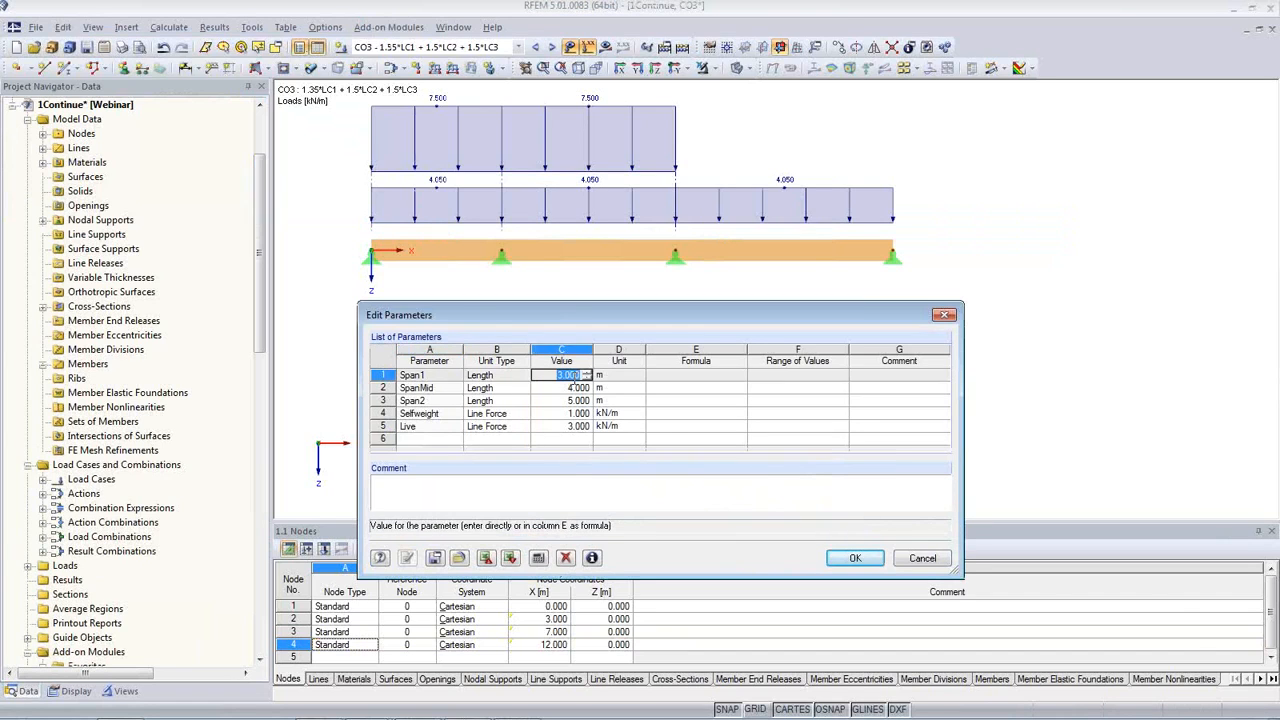
text(4)
key(Return)
text(4)
key(Return)
text(4)
key(Return)
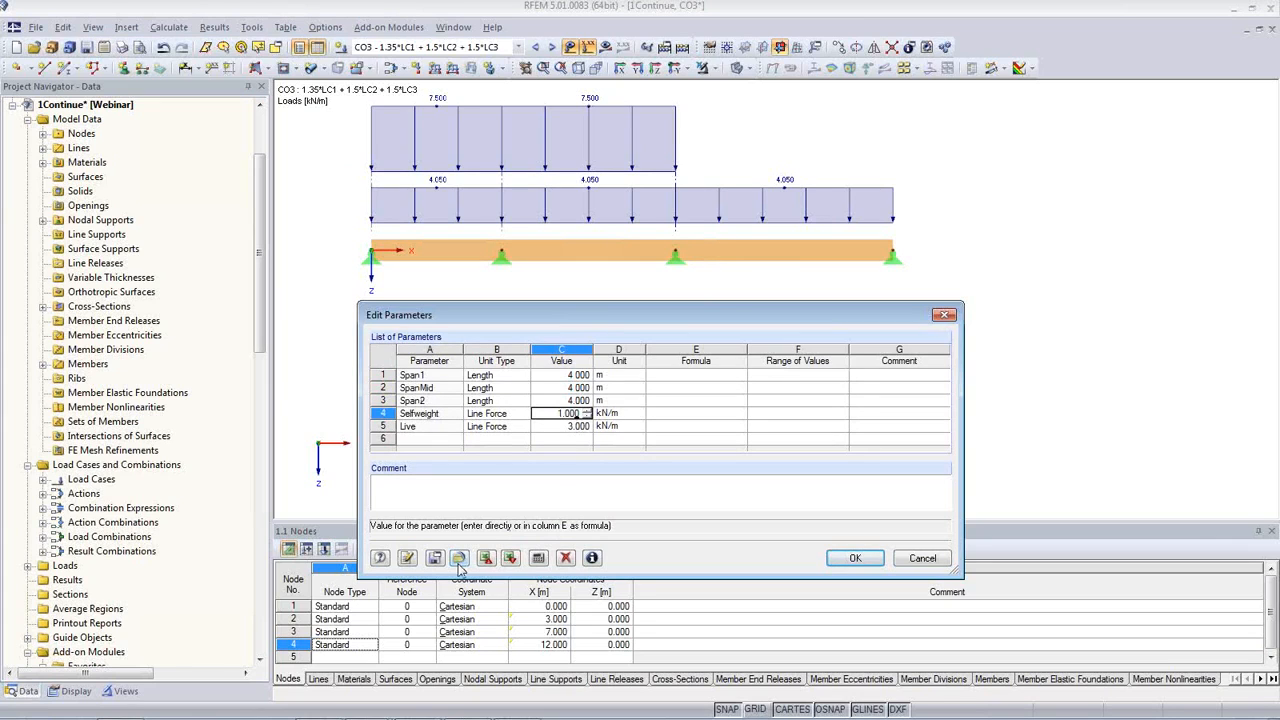
click(406, 558)
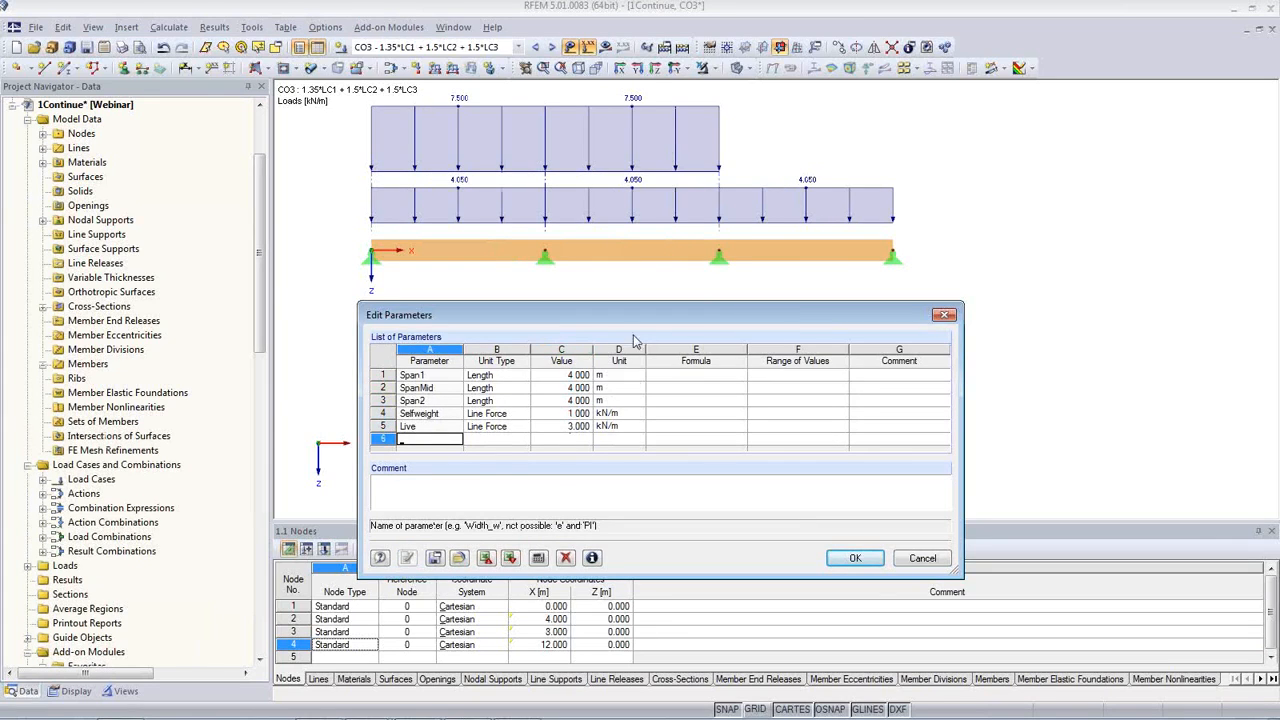
click(852, 559)
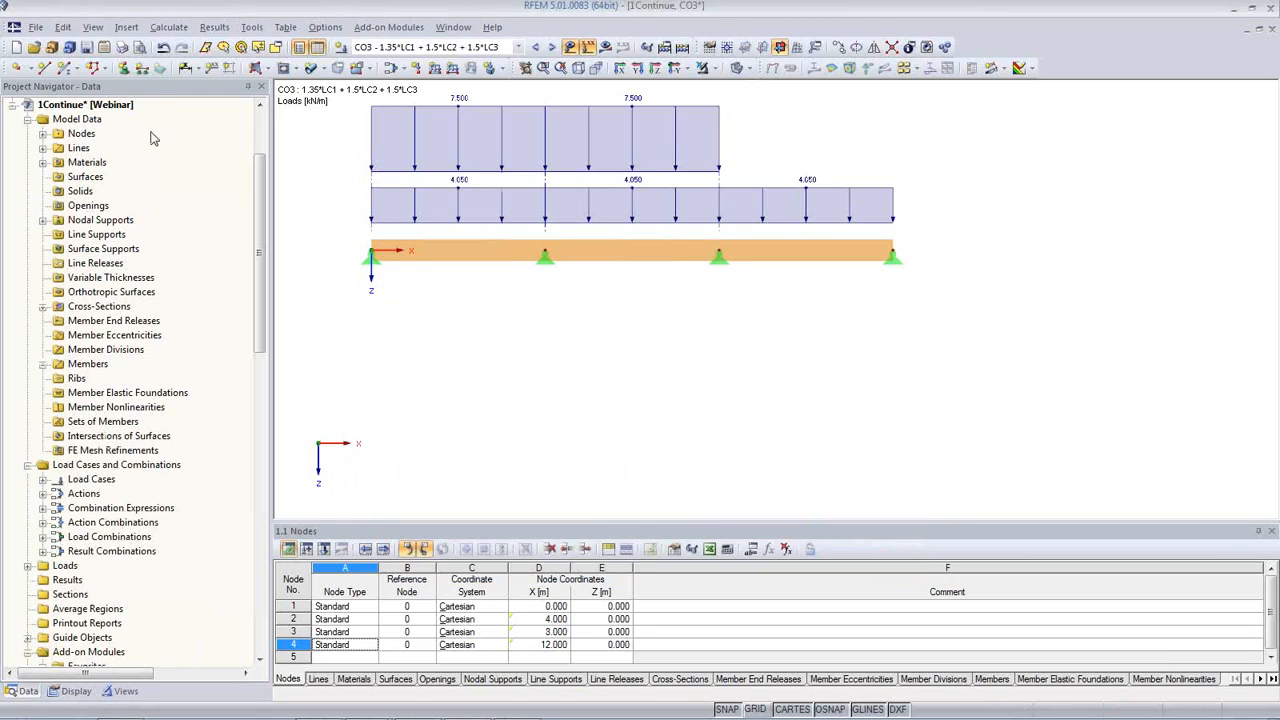
Step: Place linear dimensions for the beam's three spans about 1.26 m below the beam
click(210, 74)
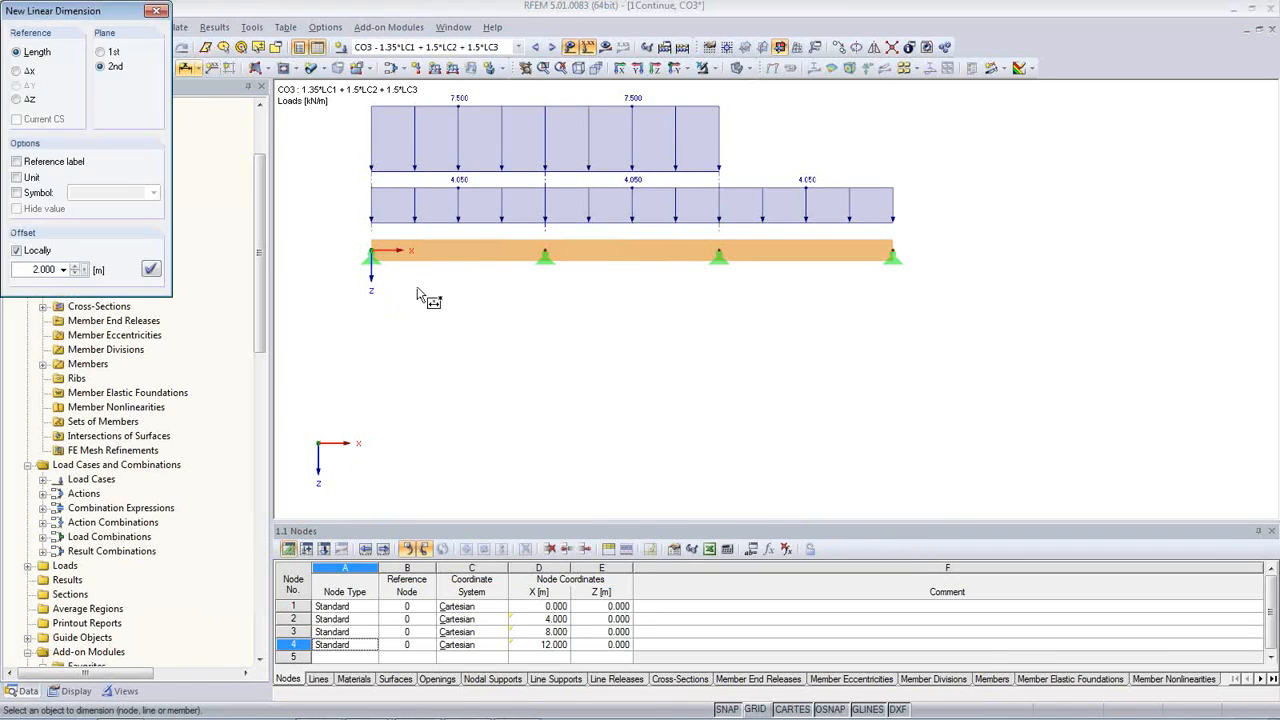
click(601, 256)
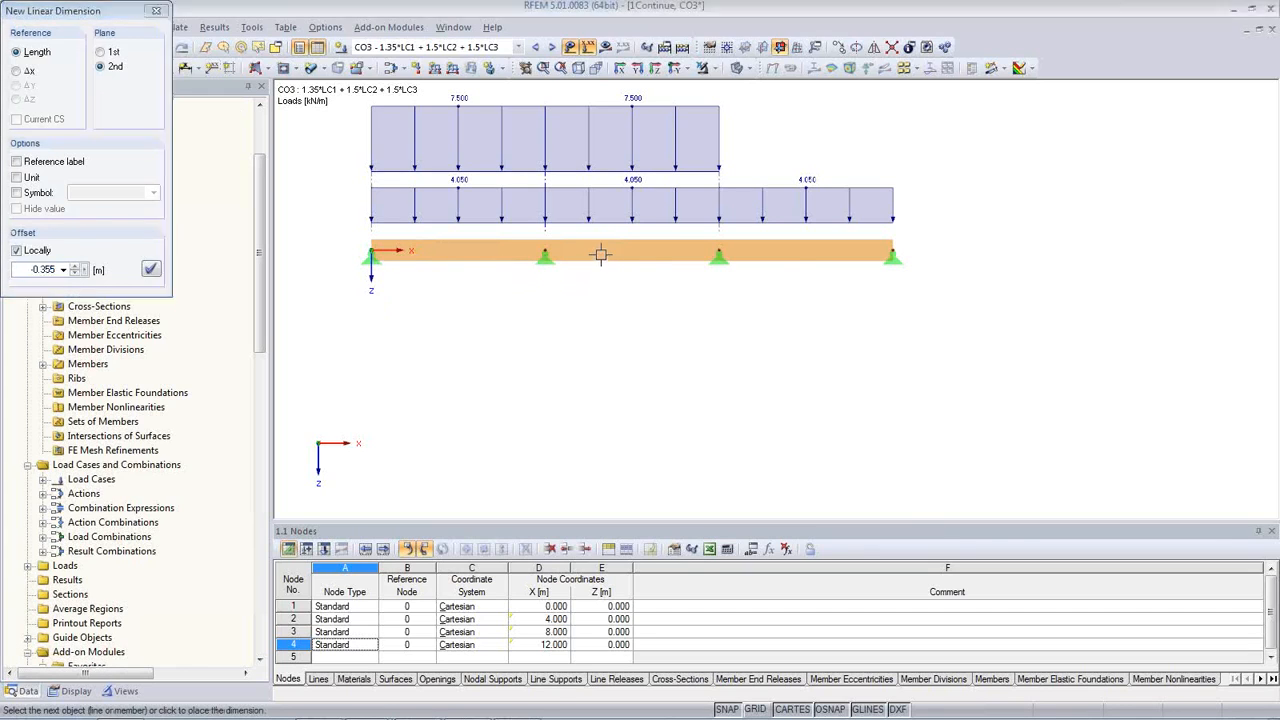
click(777, 256)
click(774, 310)
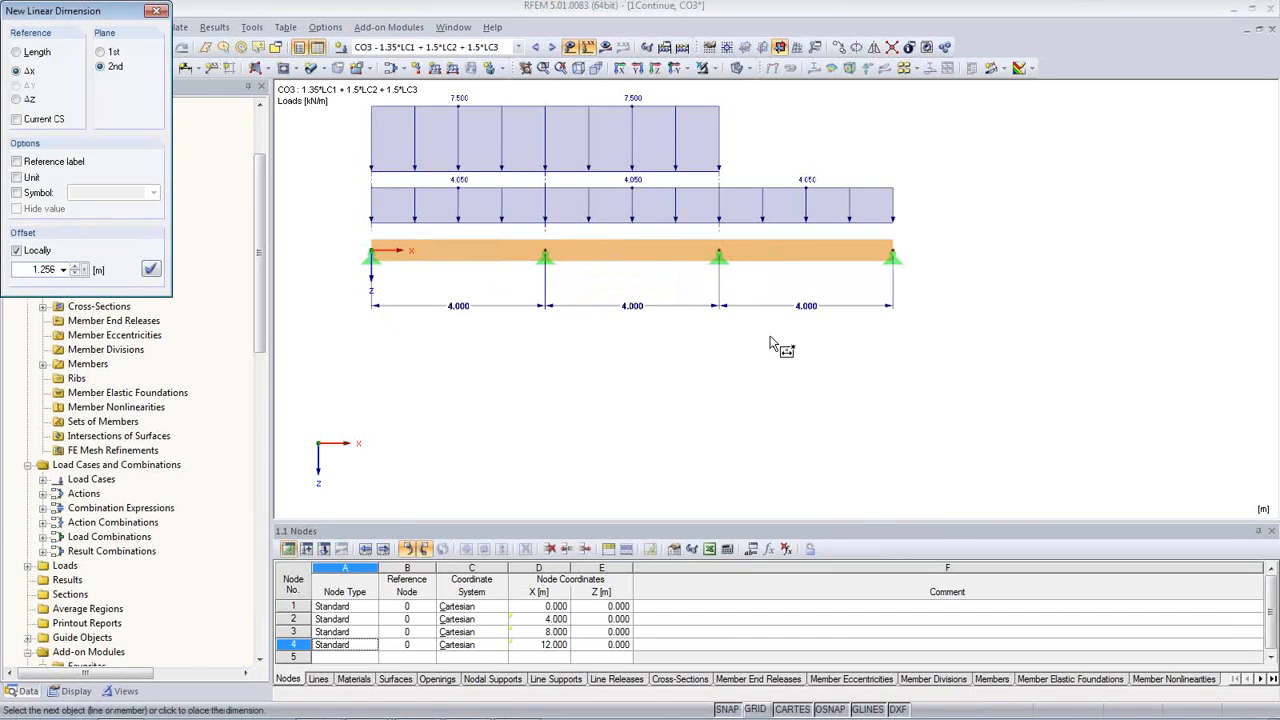
Step: Finish dimensioning and assign the parameter Selfweight as the load magnitude p of the uniform member load in LC1
key(Escape)
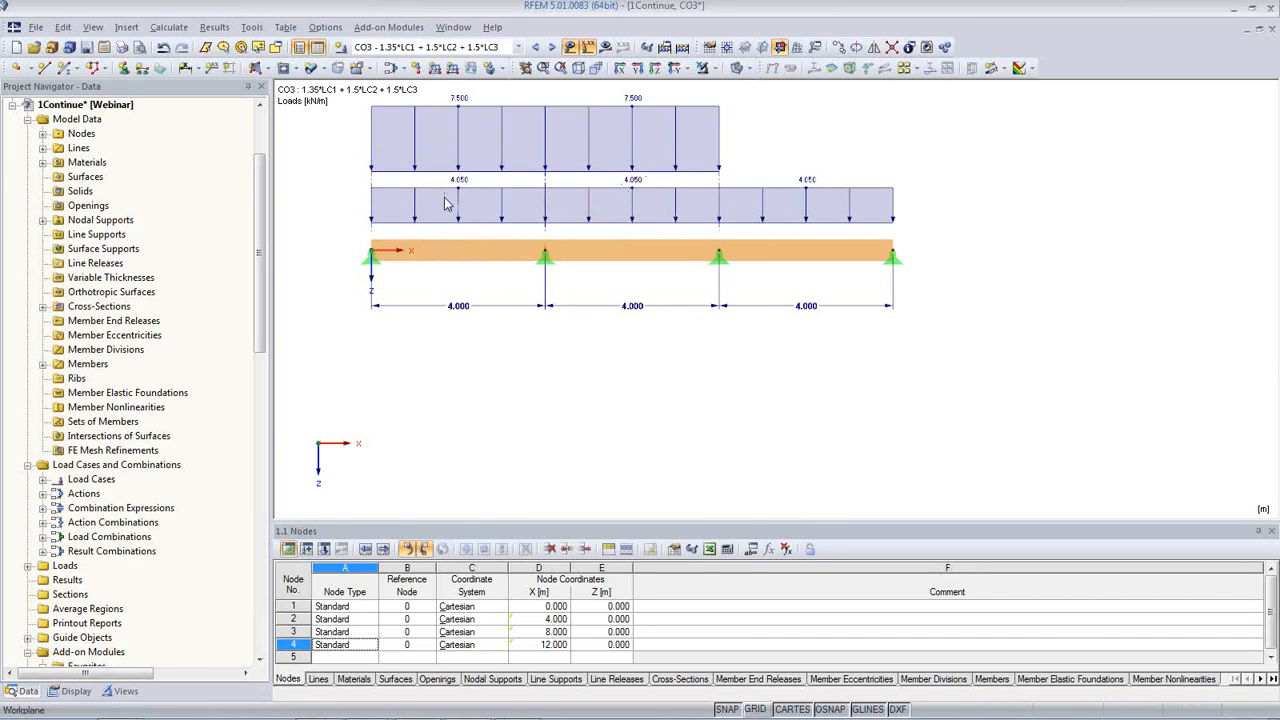
click(500, 50)
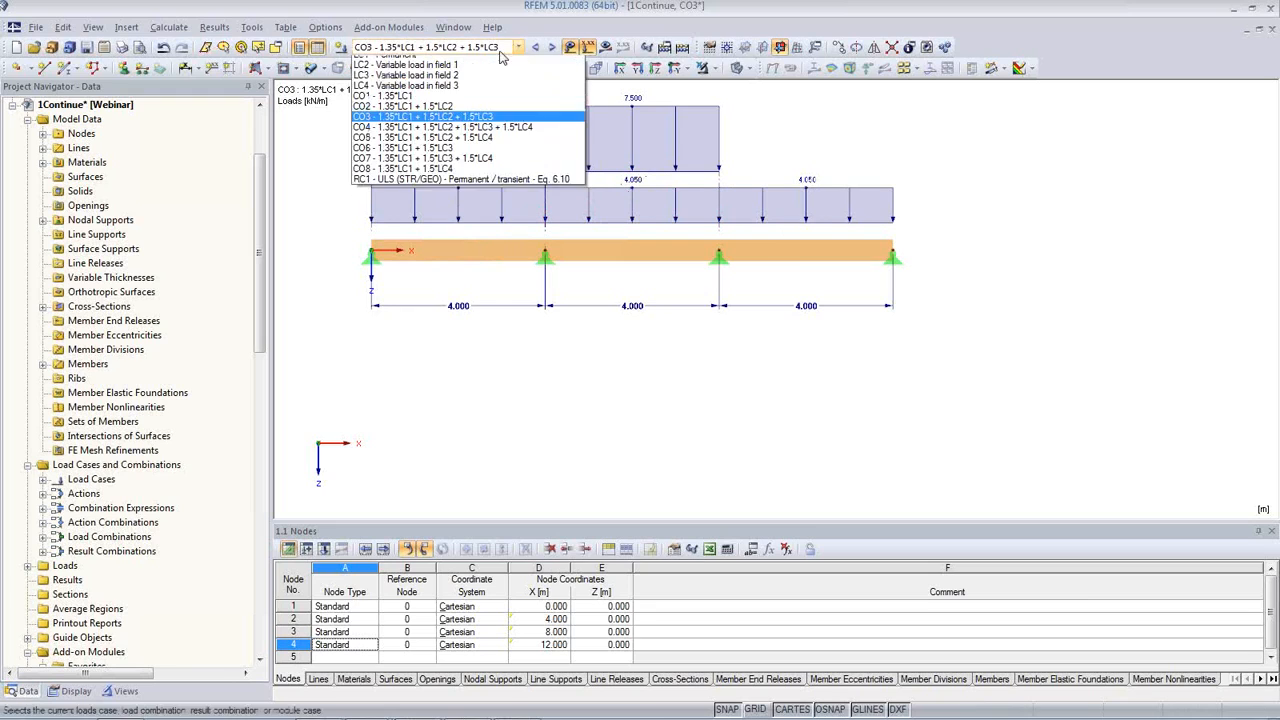
click(500, 56)
drag(1012, 202, 318, 124)
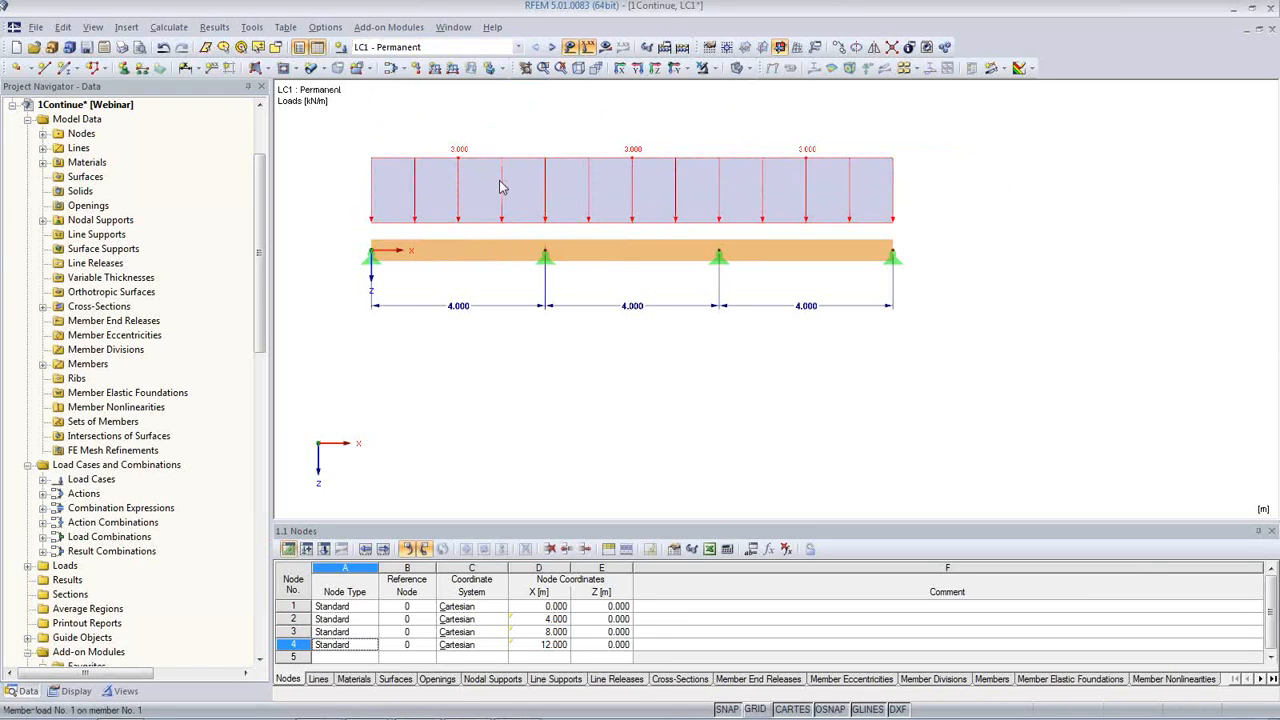
double_click(501, 189)
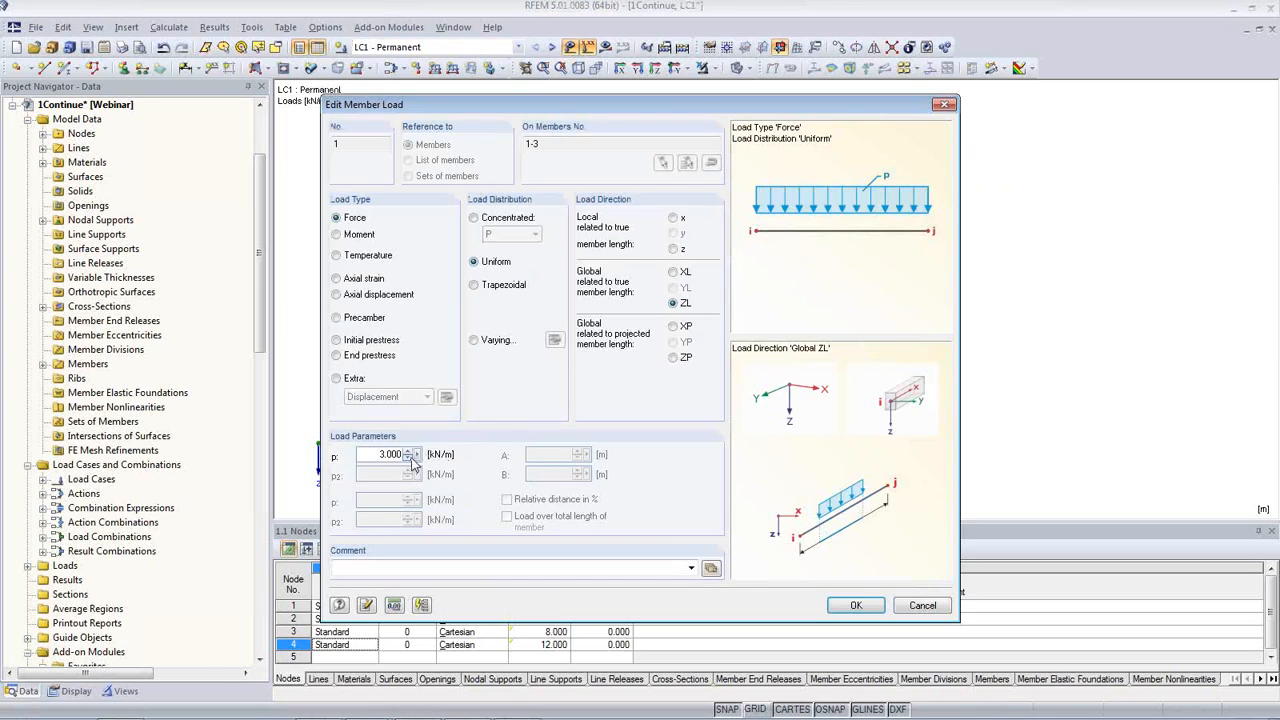
click(416, 454)
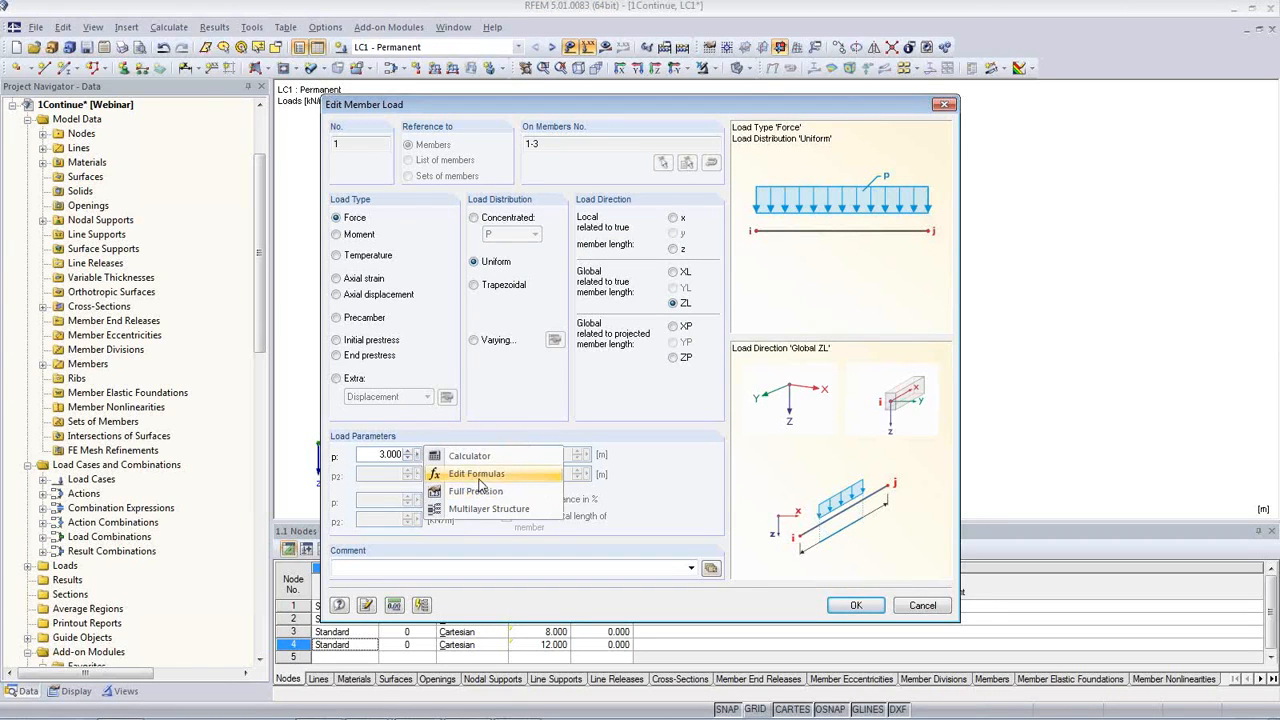
click(477, 476)
double_click(238, 163)
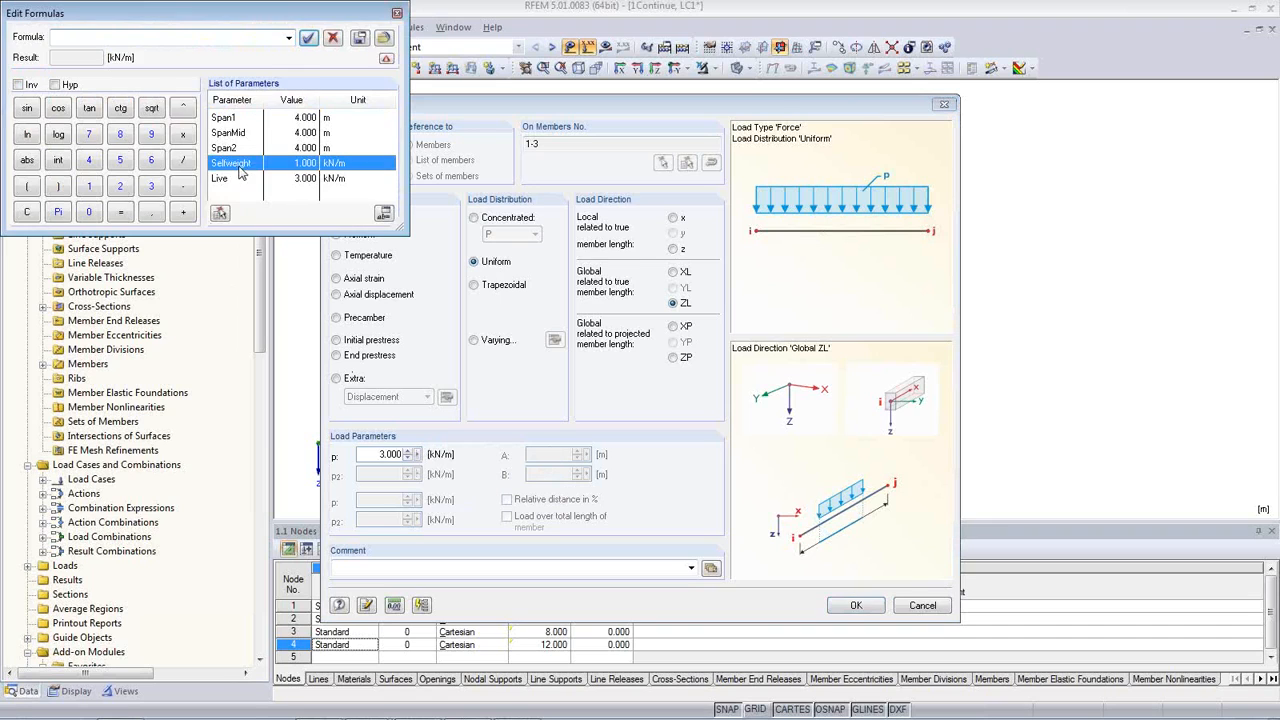
click(308, 37)
click(854, 604)
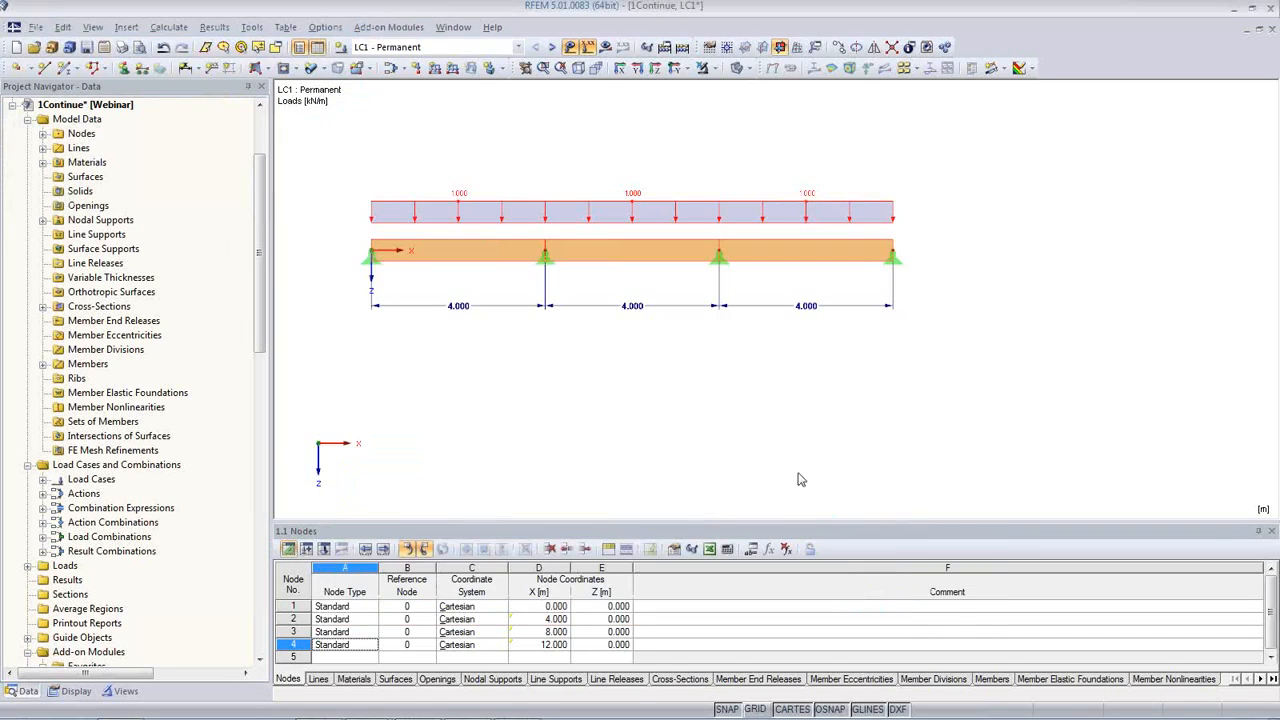
Step: Assign the parameter Live as the magnitude p of the LC2 member load on the first span
click(551, 48)
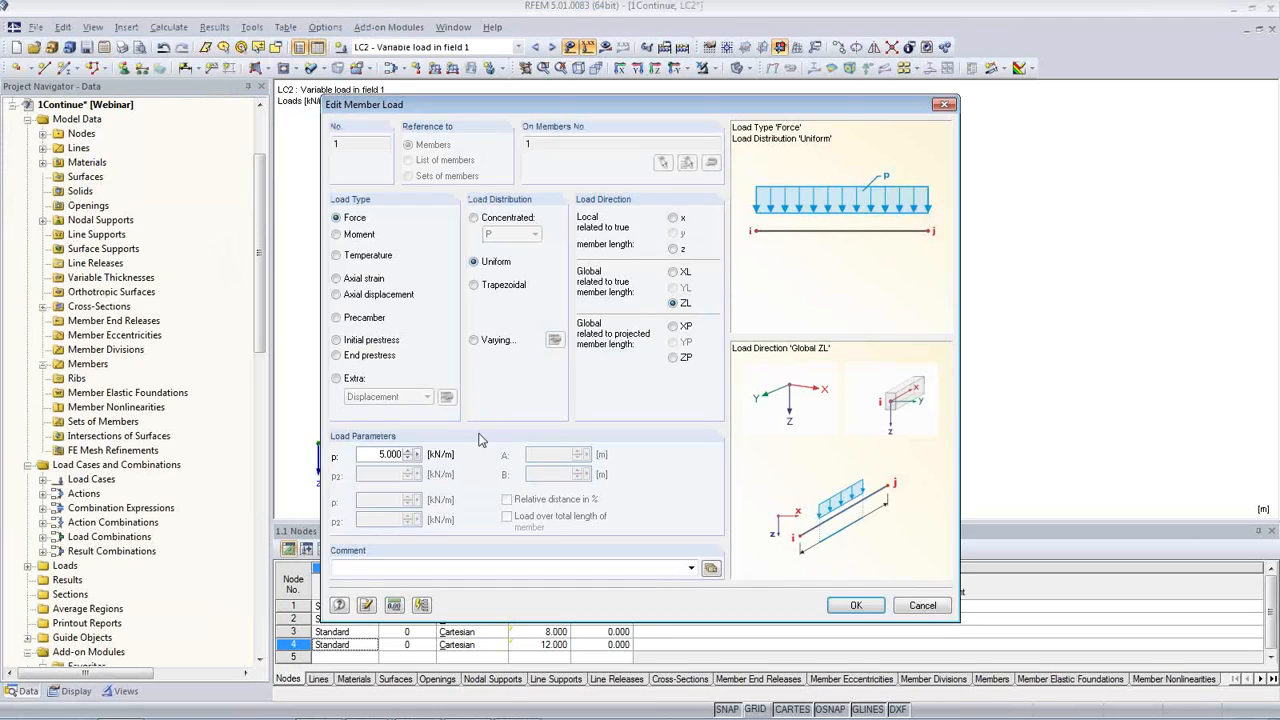
click(417, 455)
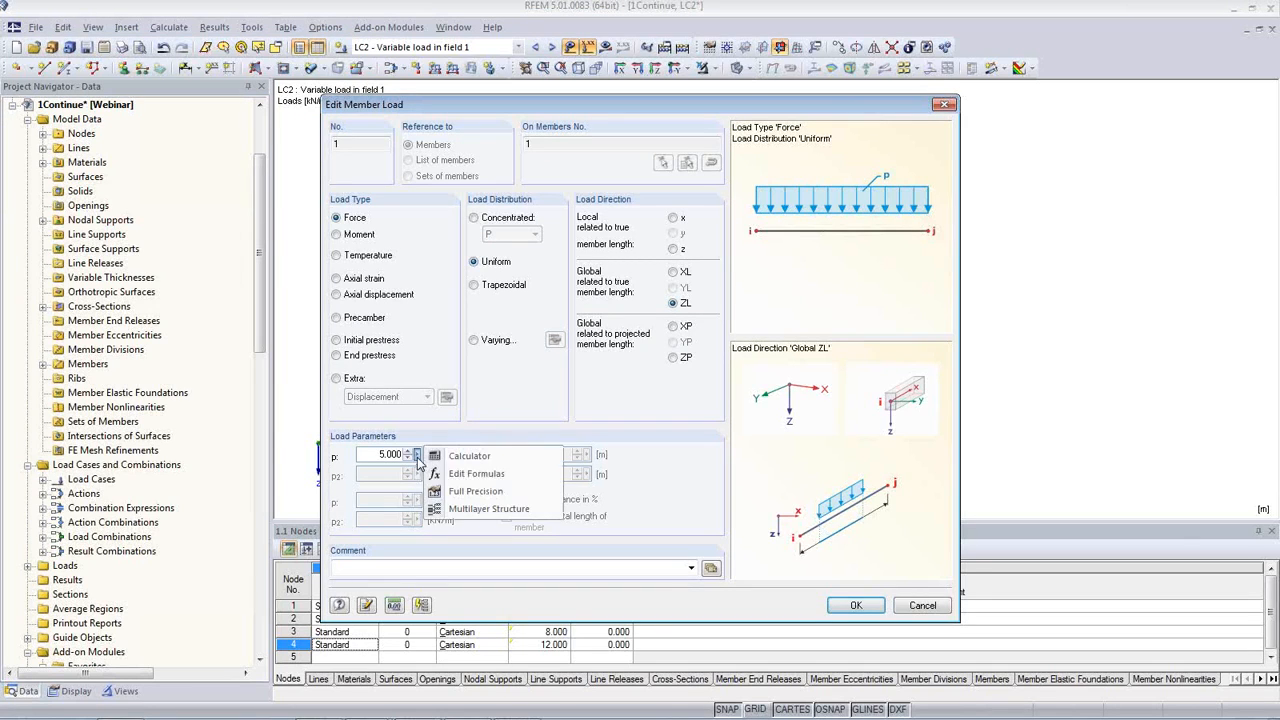
click(472, 473)
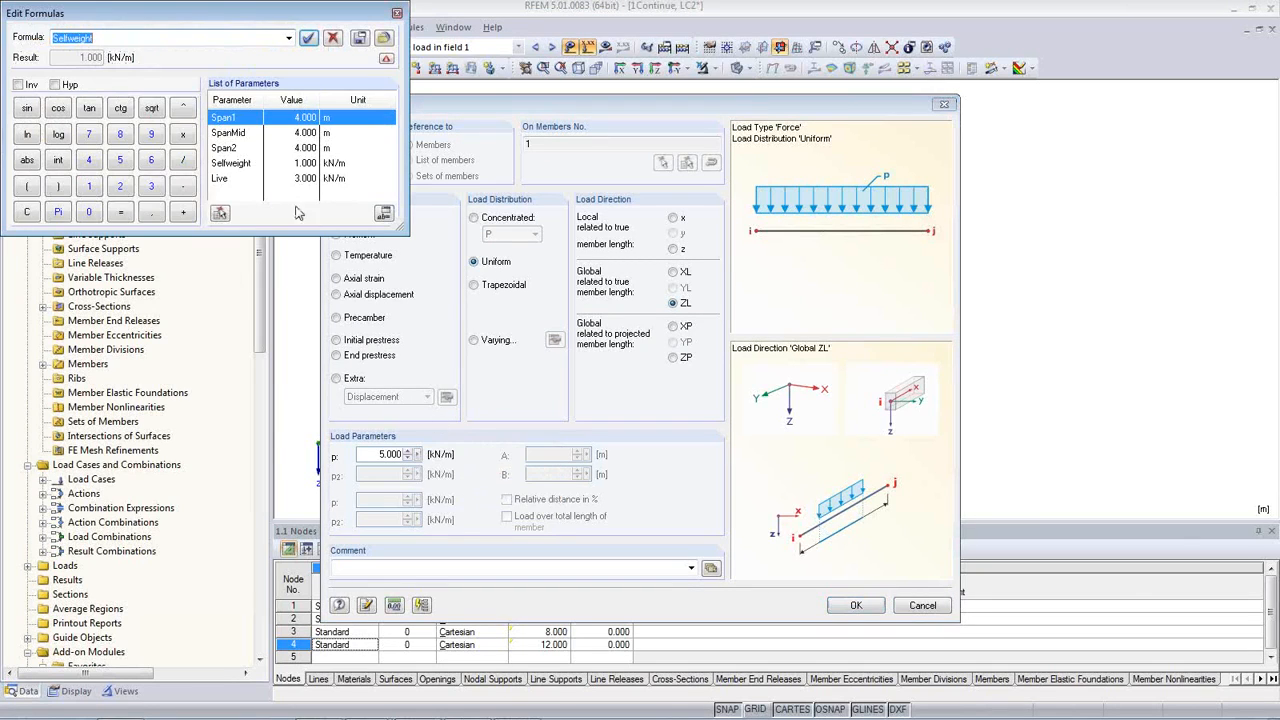
double_click(222, 179)
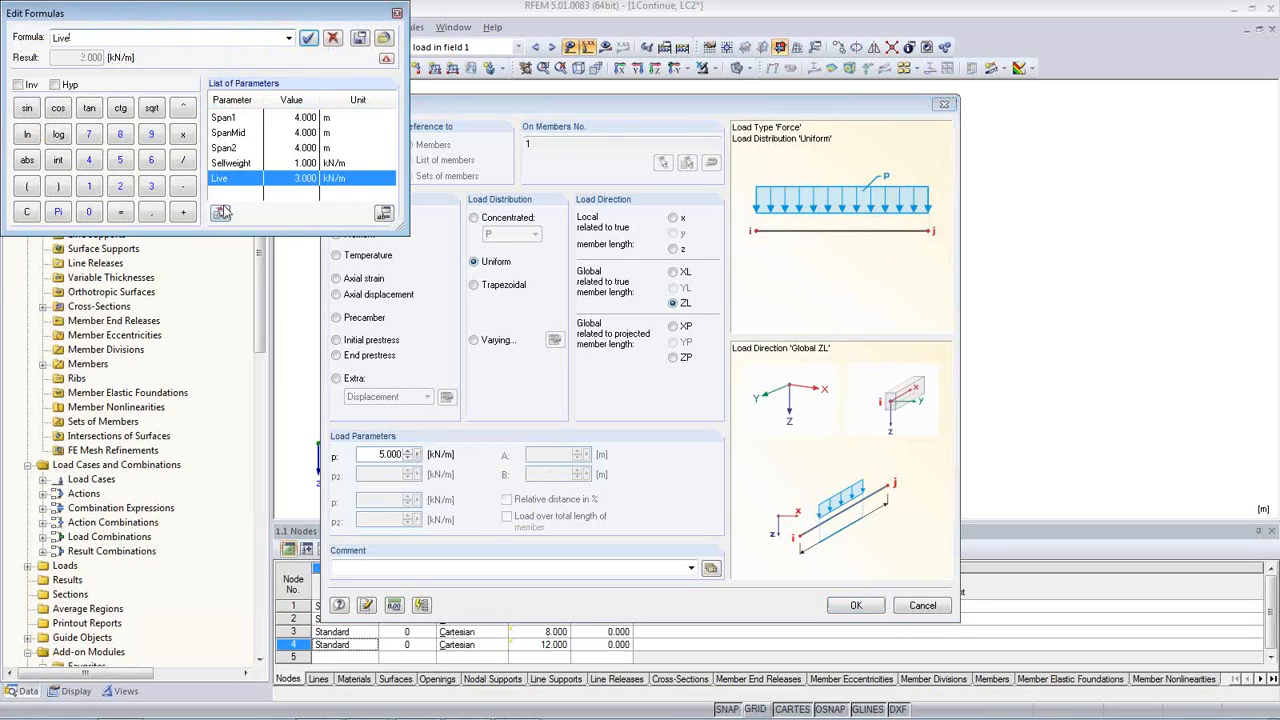
click(308, 37)
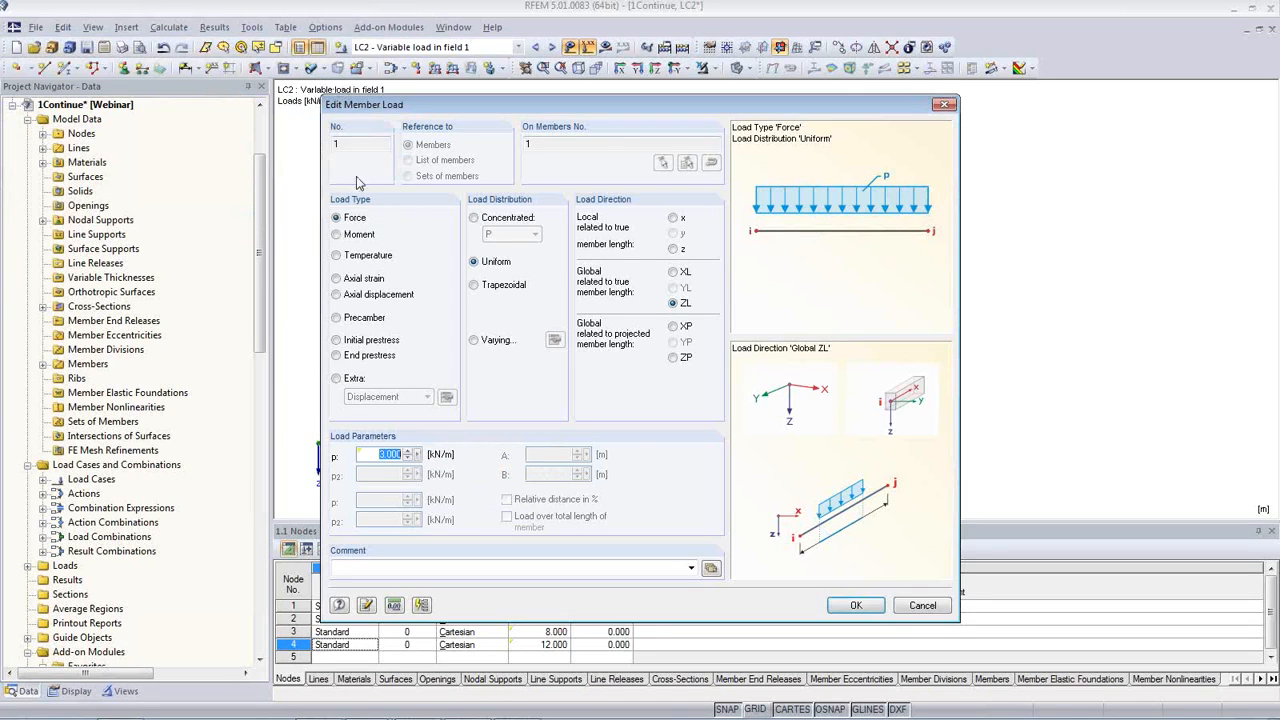
click(855, 606)
Step: Assign the parameter Live as the magnitude p of the LC3 member load on the middle span
click(551, 47)
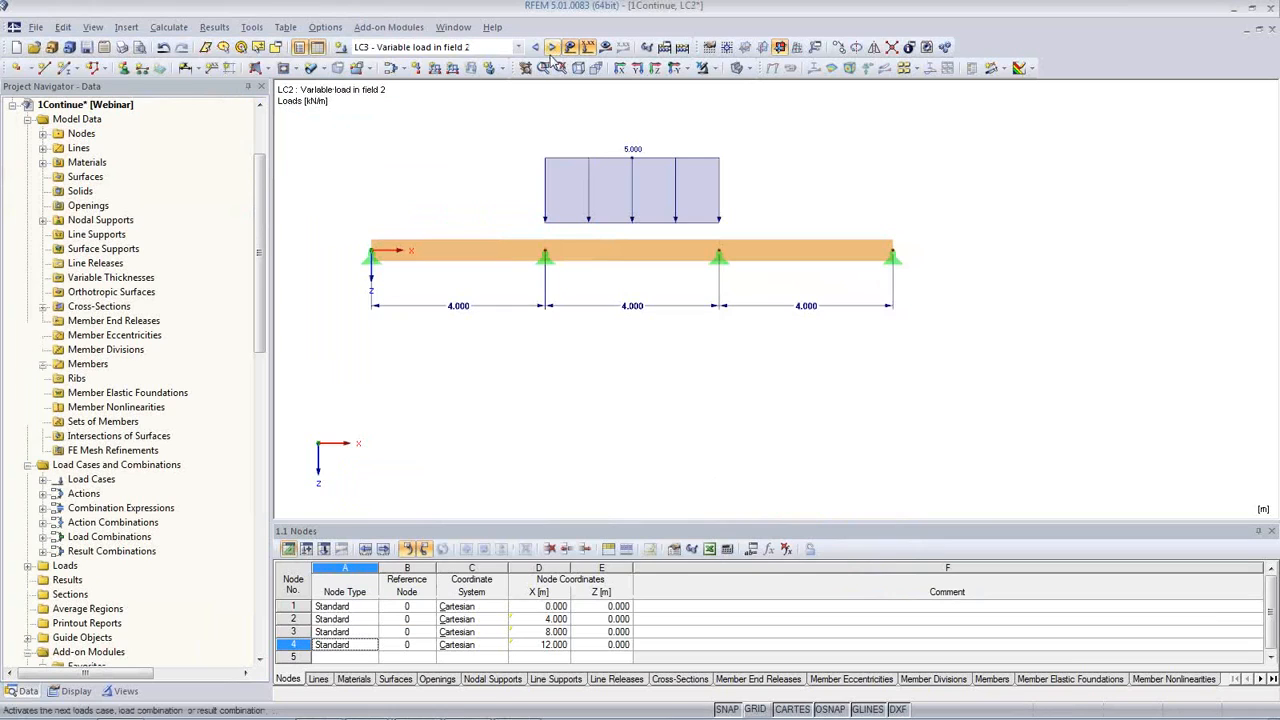
double_click(609, 159)
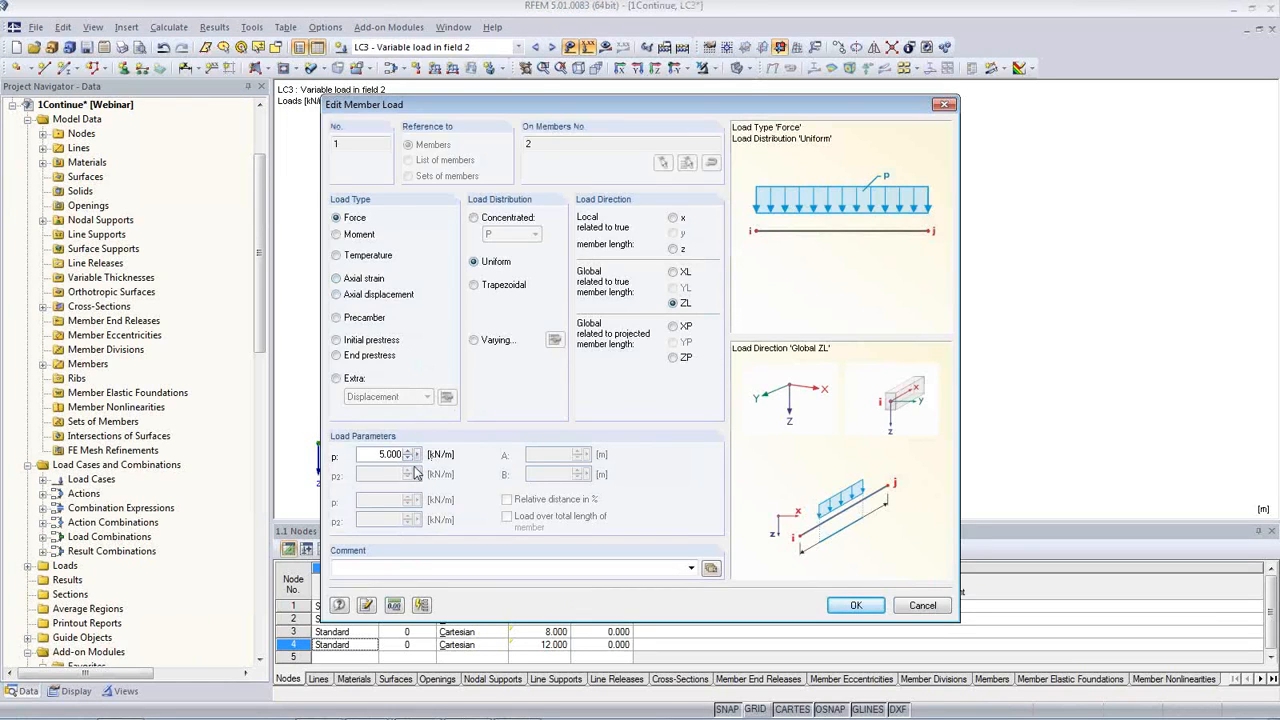
click(418, 456)
click(478, 475)
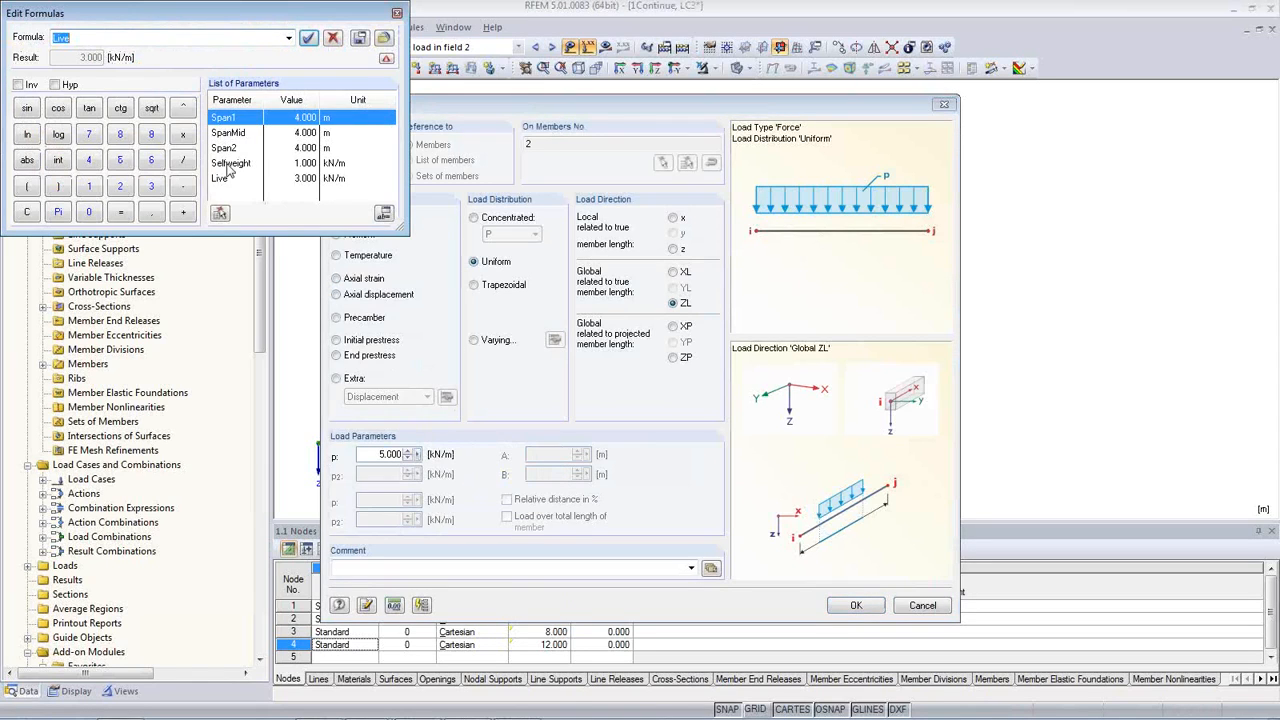
click(308, 37)
click(852, 606)
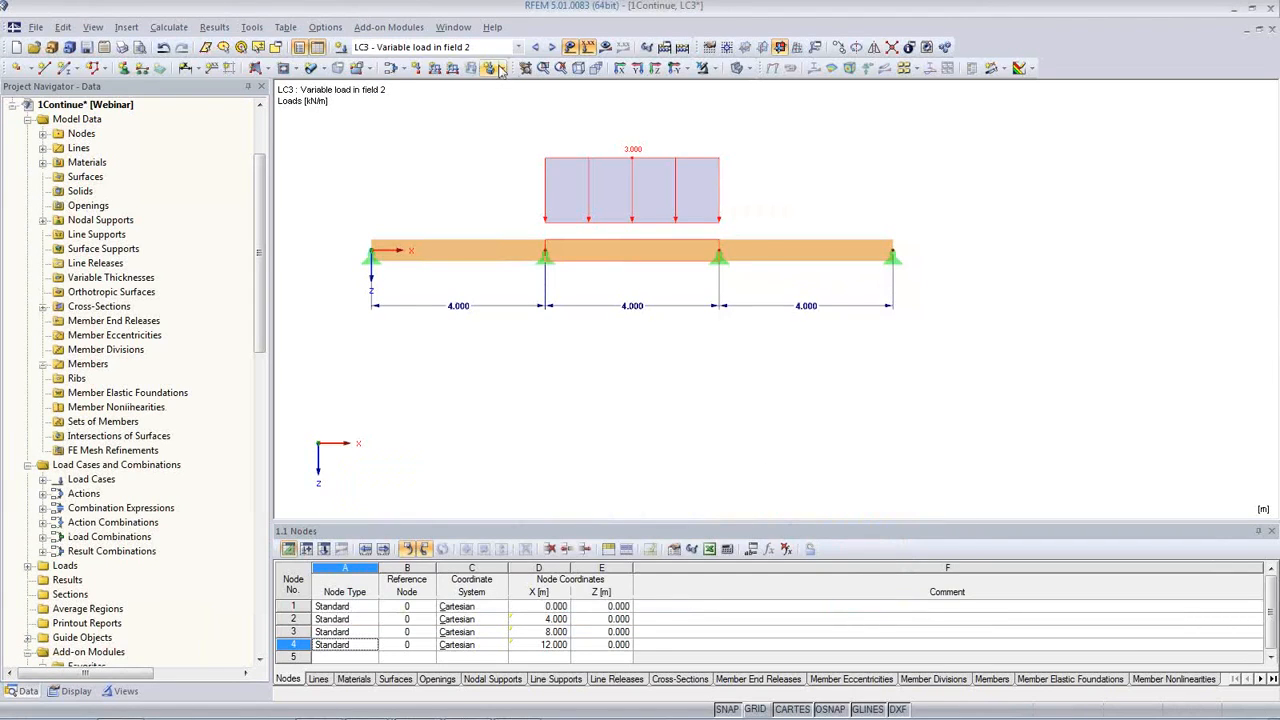
Step: Assign the parameter Live as the magnitude p of the LC4 member load on the third span
click(551, 47)
double_click(730, 174)
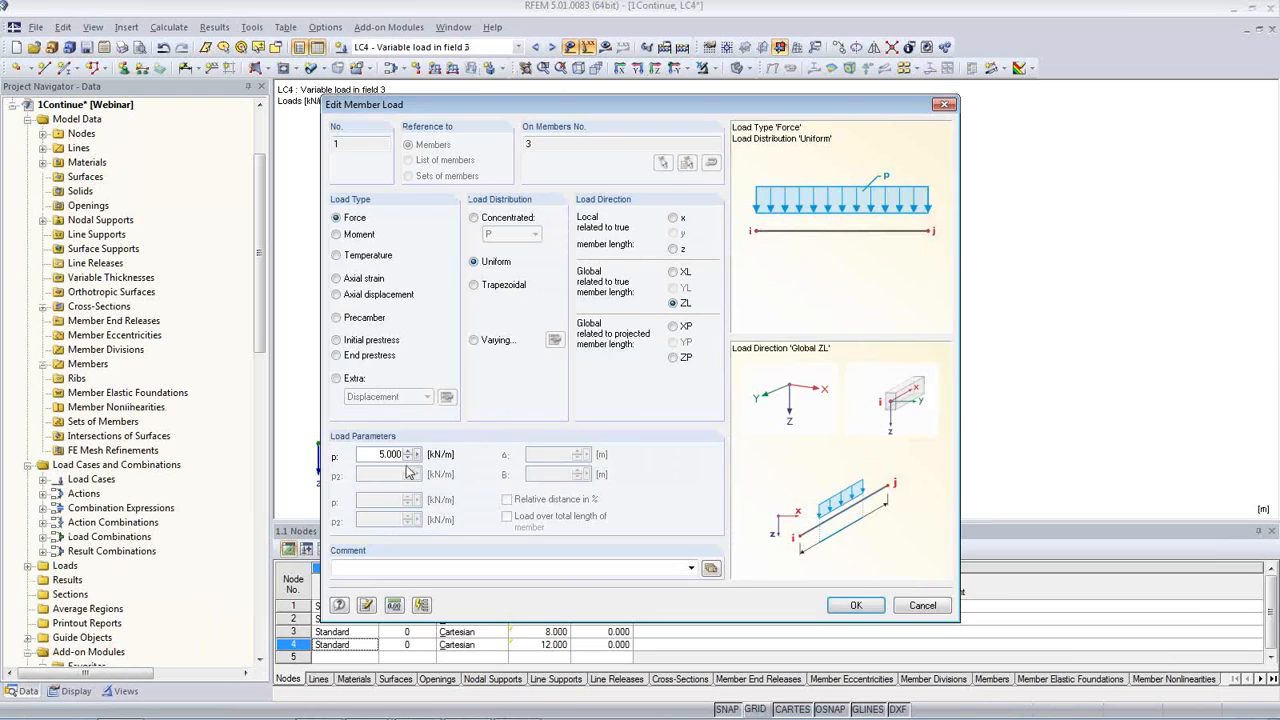
right_click(420, 462)
click(460, 474)
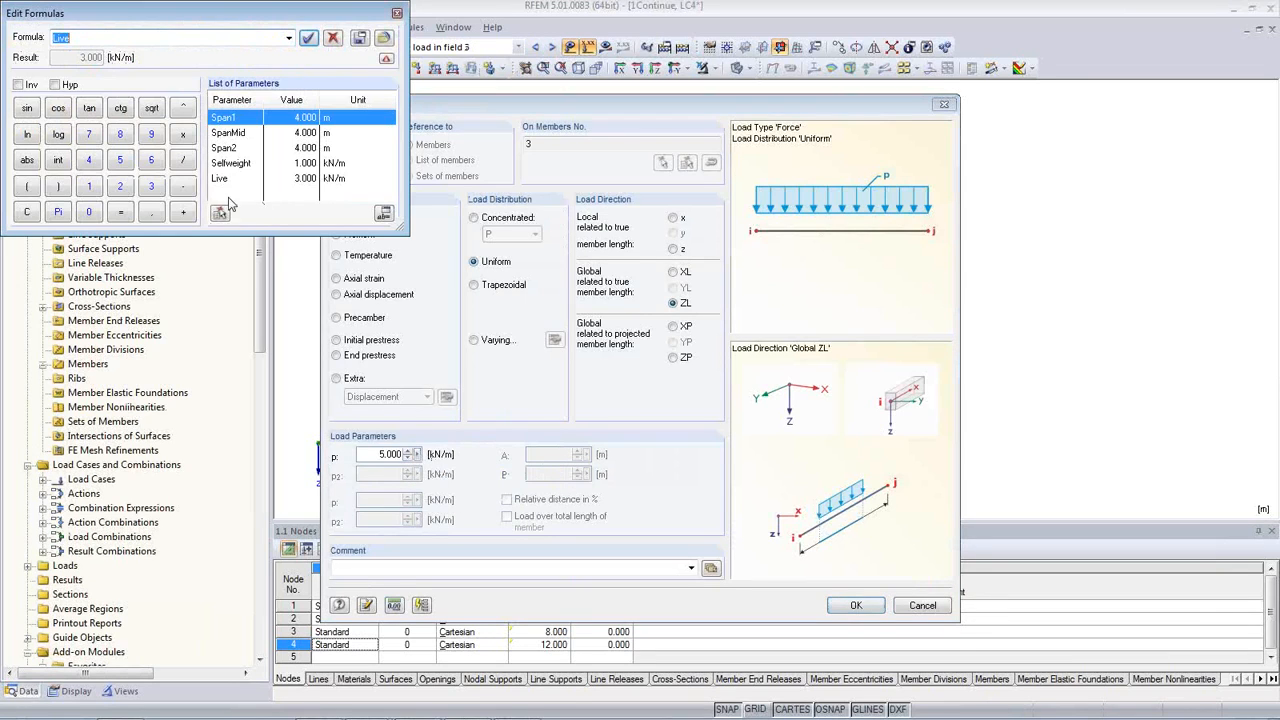
click(308, 37)
click(855, 605)
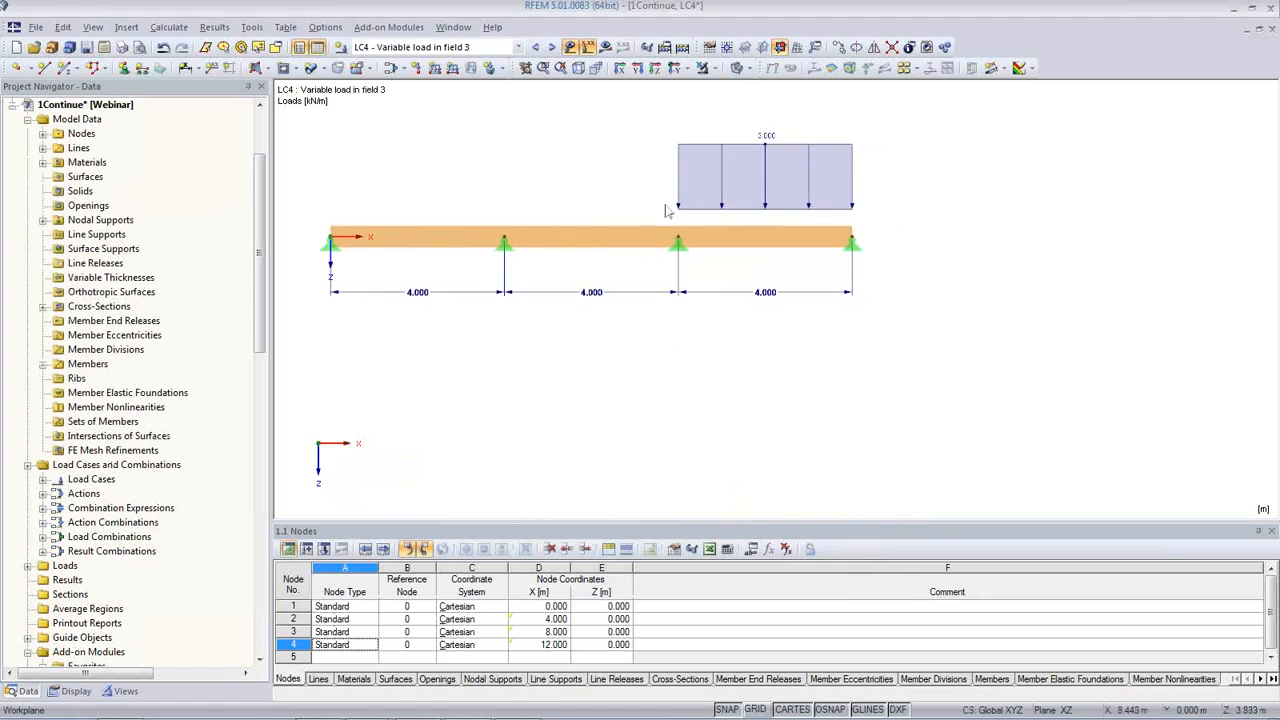
Step: With combination CO2 displayed, set the parameters Span1 to 5 m, Selfweight to 2 kN/m and Live to 5 kN/m
click(553, 48)
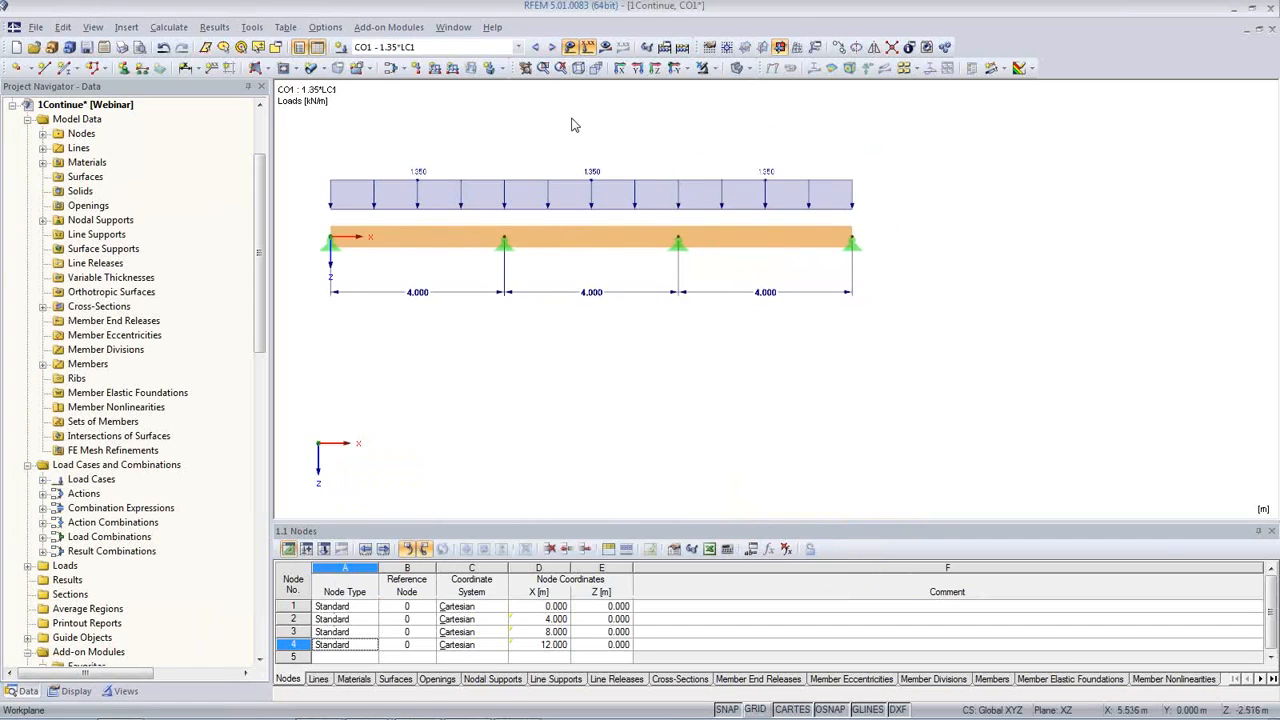
click(555, 50)
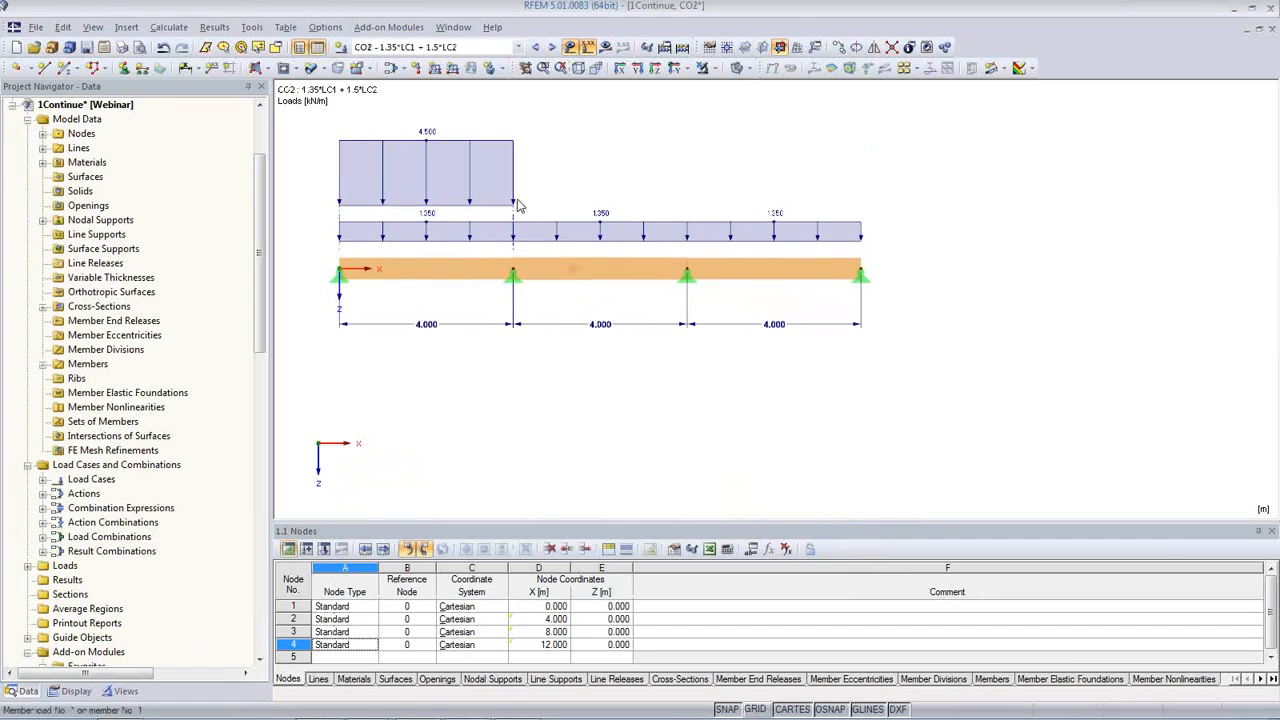
click(750, 549)
click(578, 376)
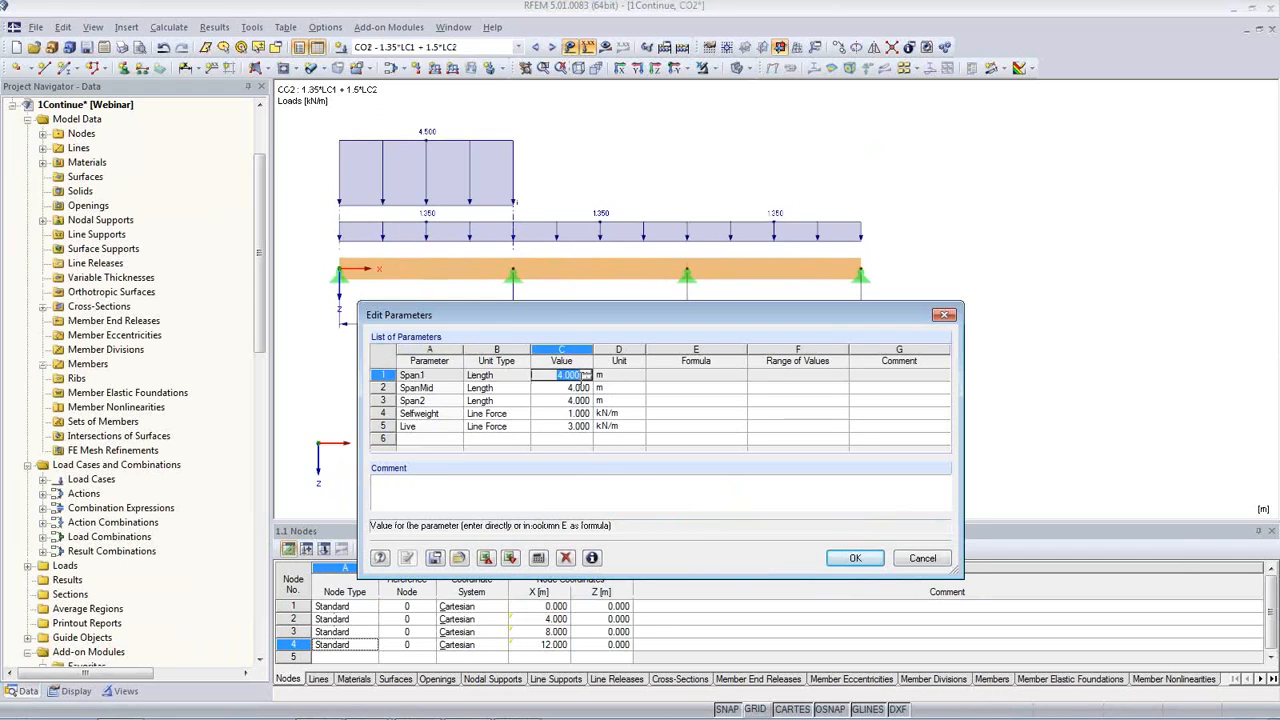
text(5)
key(Down)
key(Down)
key(Down)
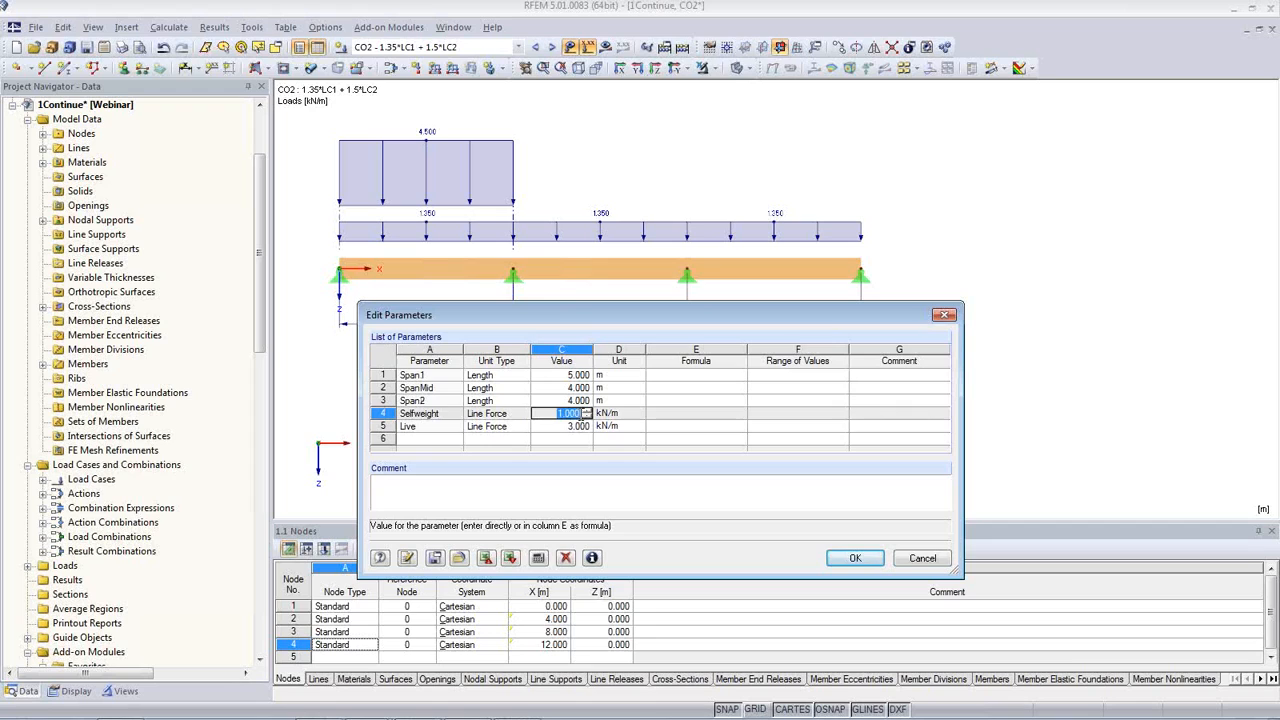
text(2)
key(Down)
text(5)
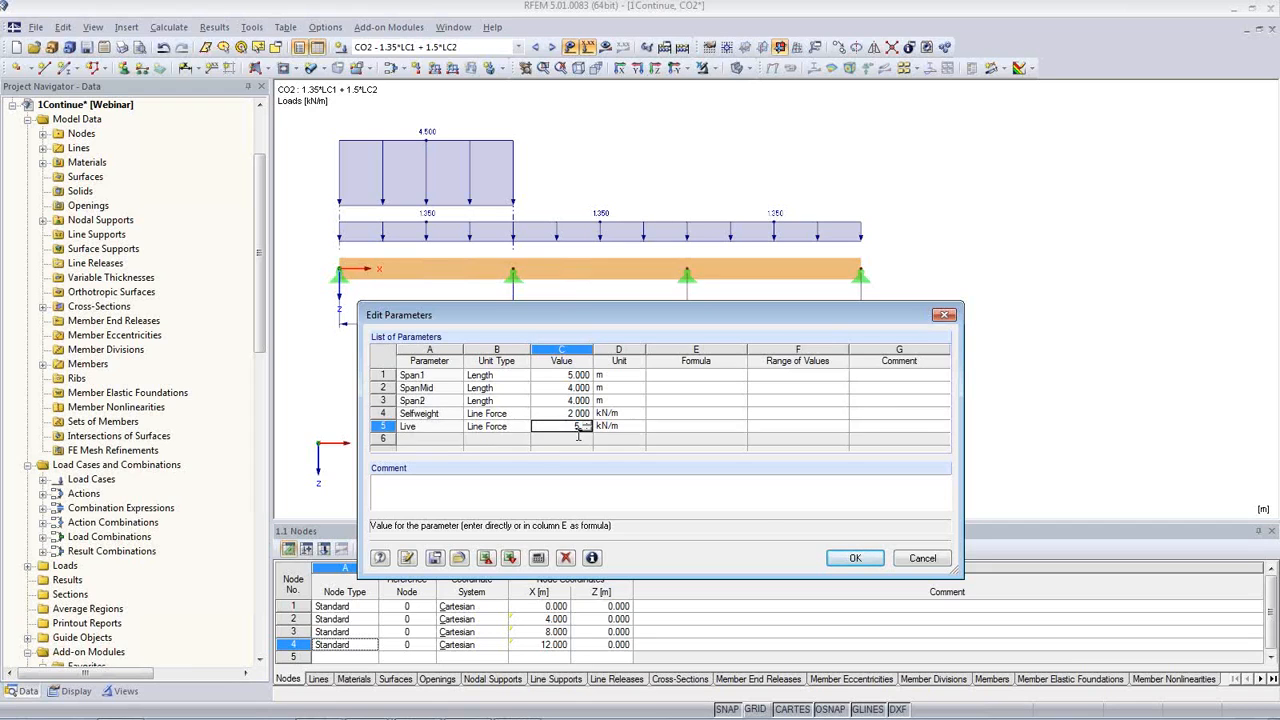
key(Up)
click(855, 558)
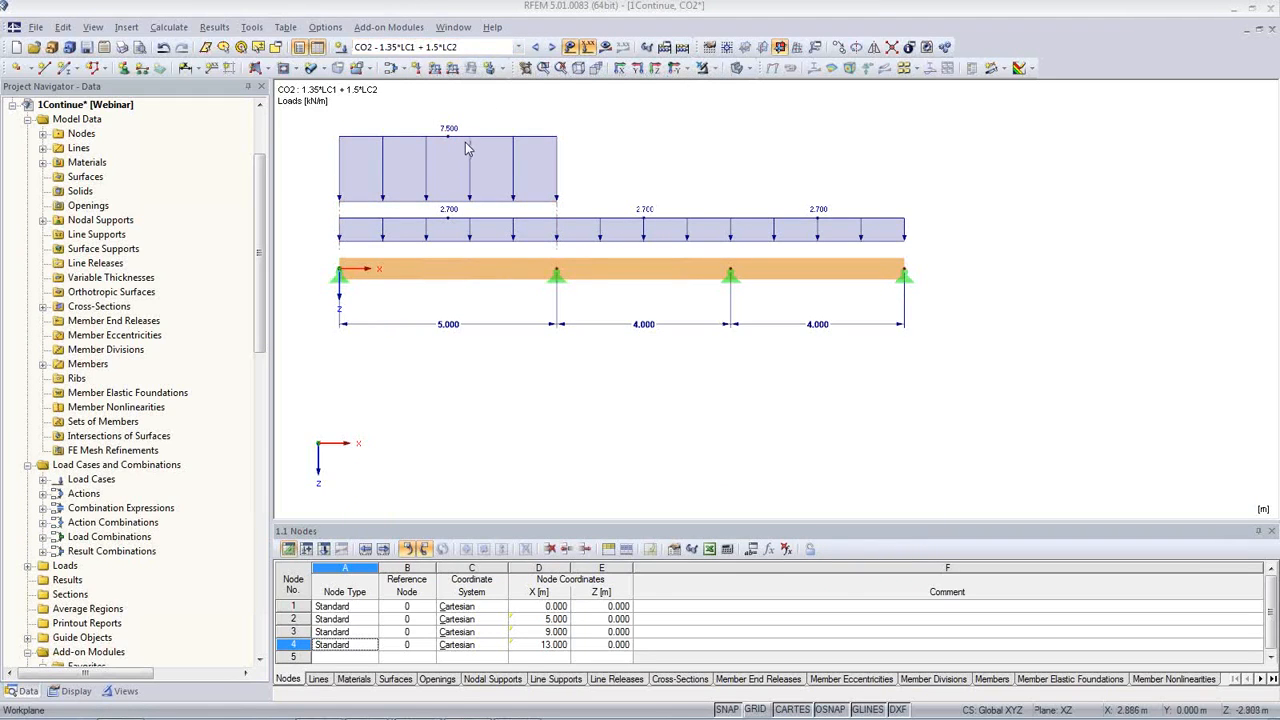
Step: Display the individual load cases, ending on LC2, the variable load in field 1
click(516, 47)
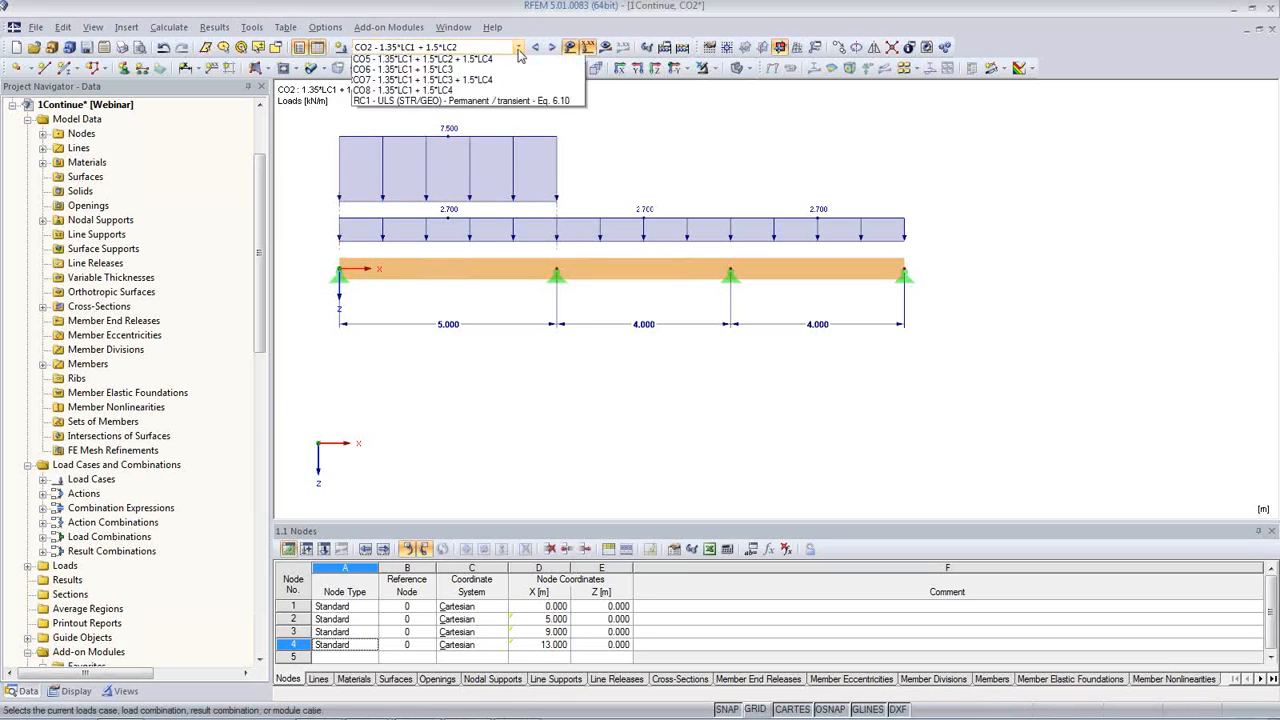
click(507, 73)
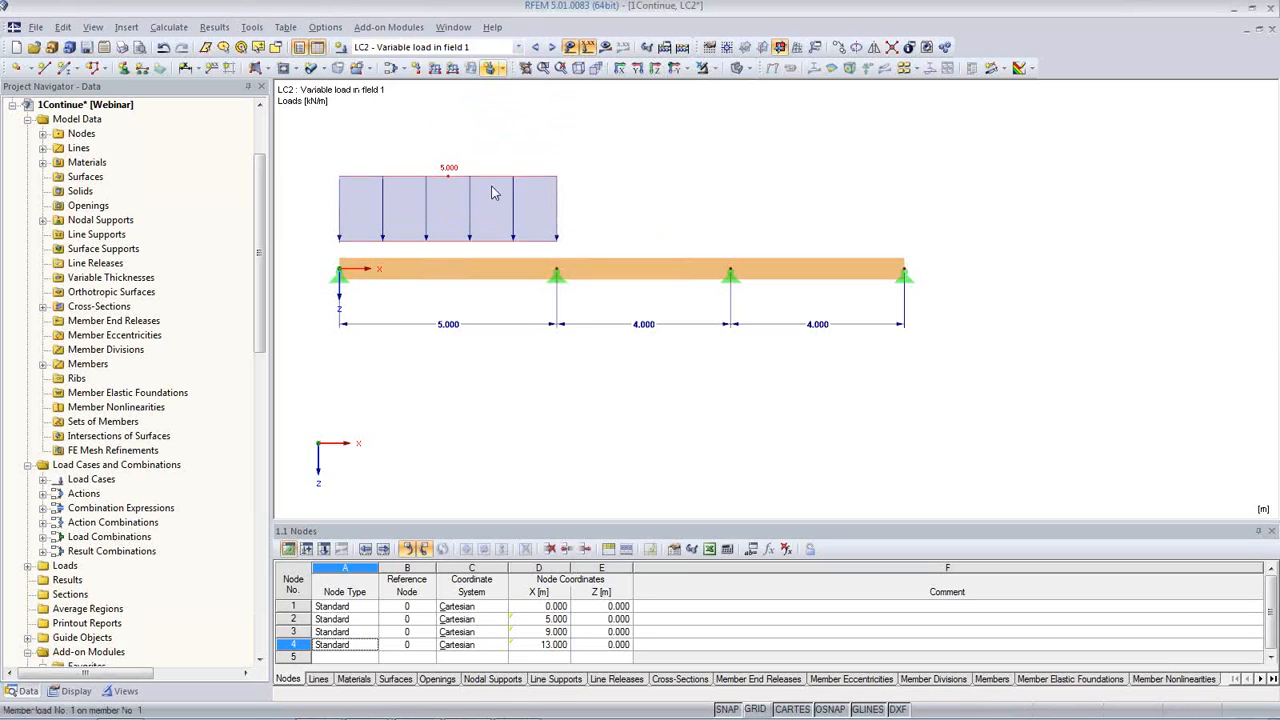
click(547, 55)
click(548, 53)
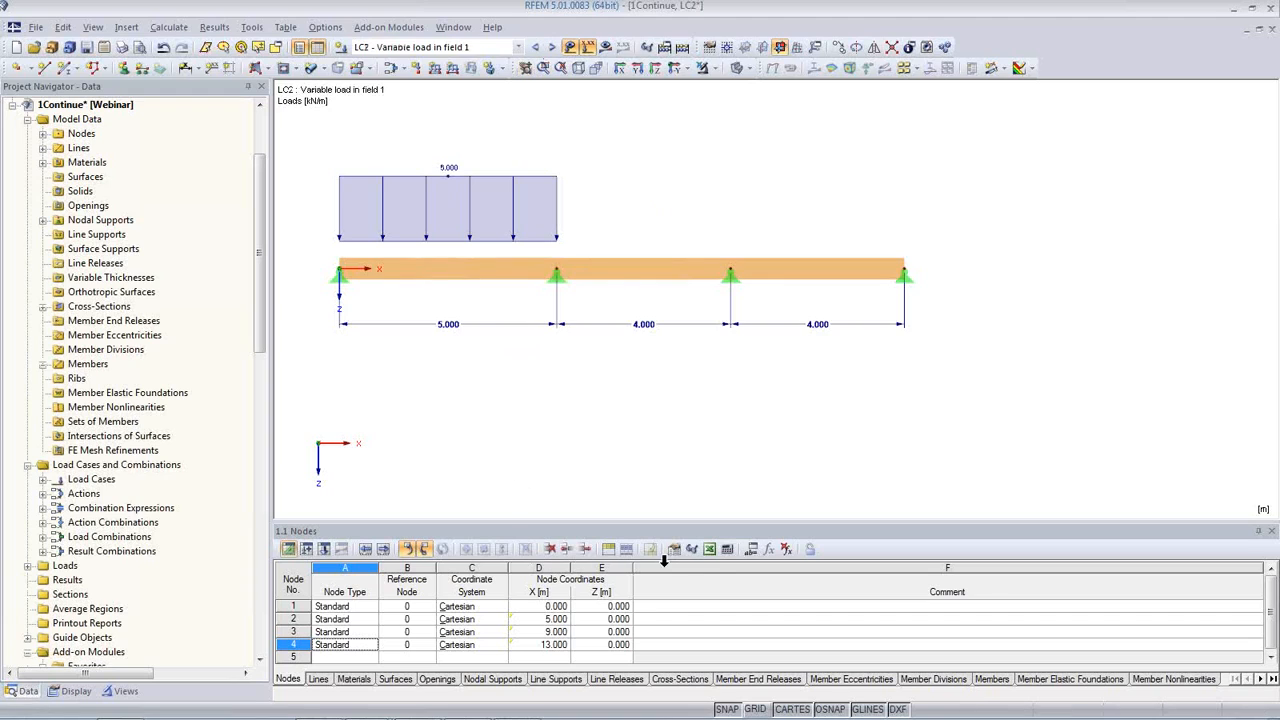
Step: Set the parameters Span1 and Span2 to 2 m each and apply them to the model
click(752, 549)
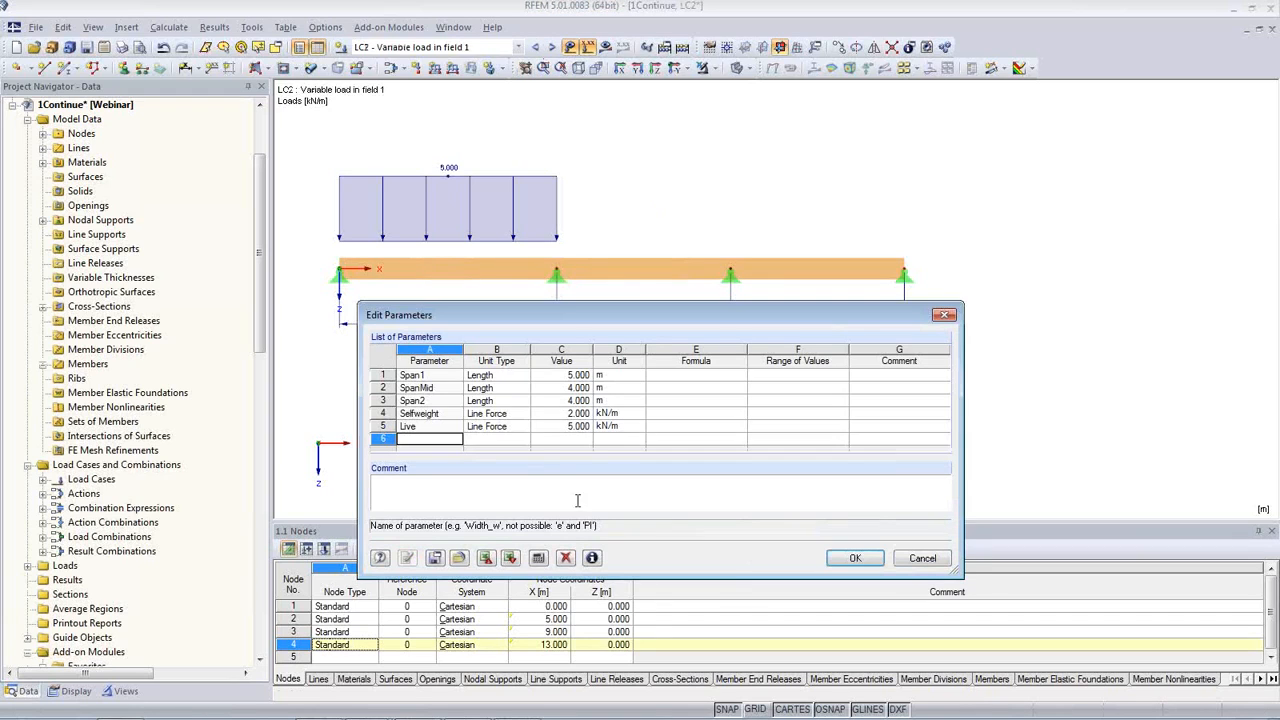
click(586, 376)
click(587, 378)
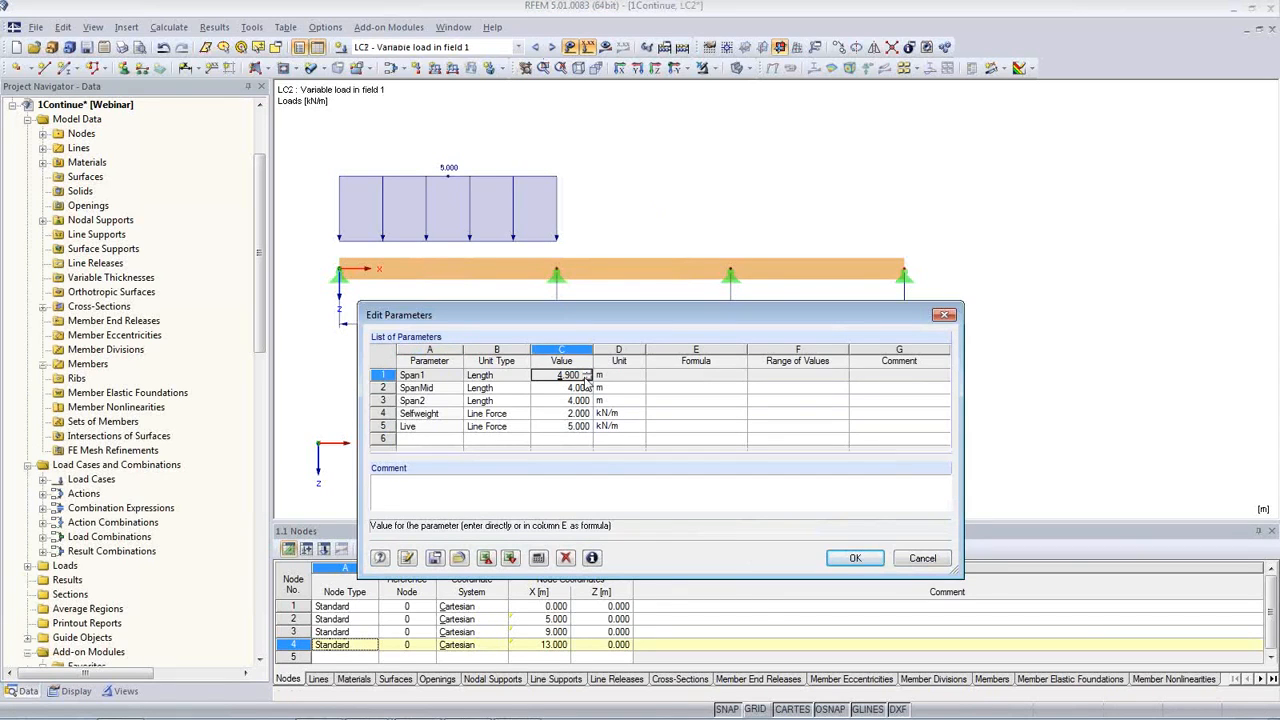
text(2)
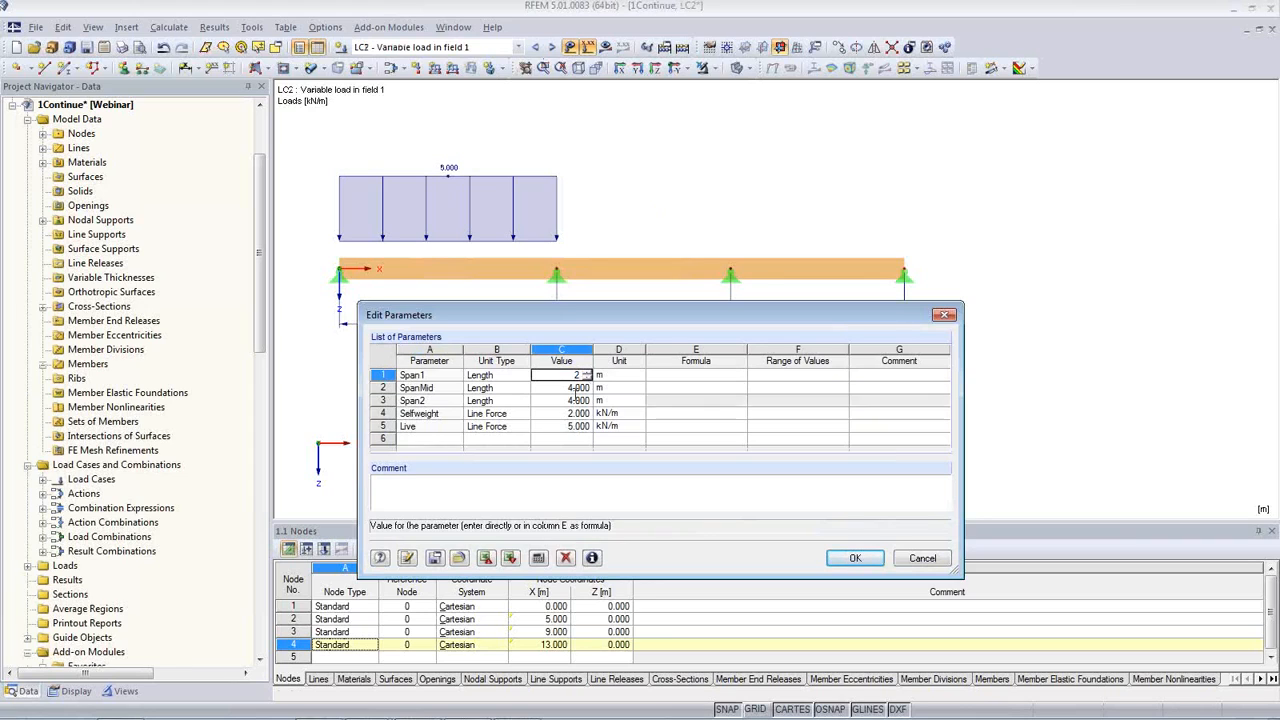
click(572, 403)
text(2)
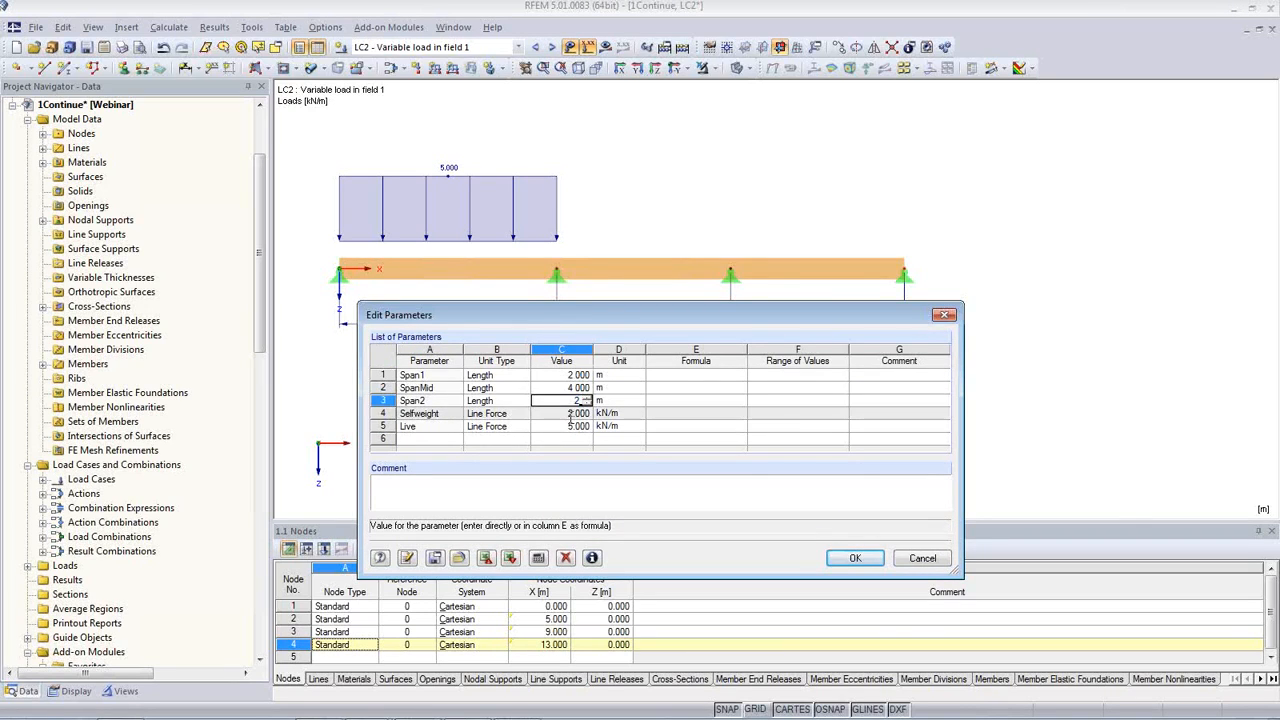
key(Return)
click(855, 558)
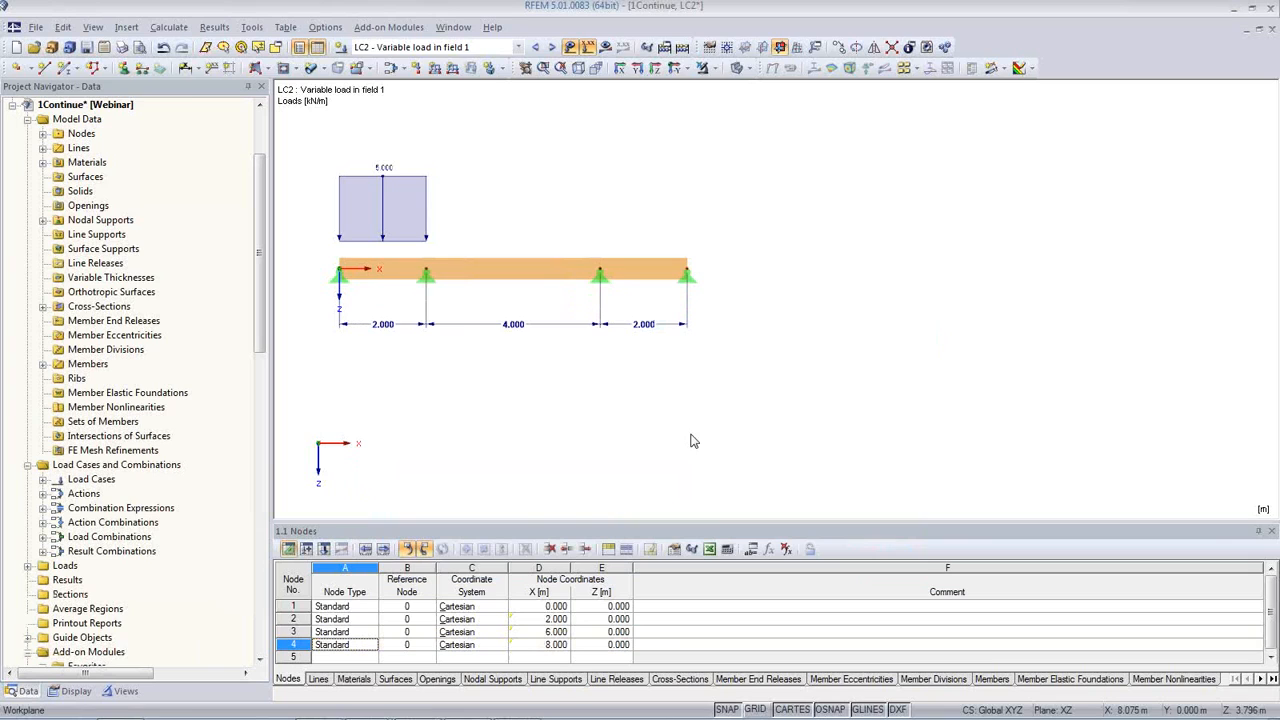
Step: Calculate all load cases and combinations and display the beam's global deformations u for LC2
click(166, 29)
click(228, 63)
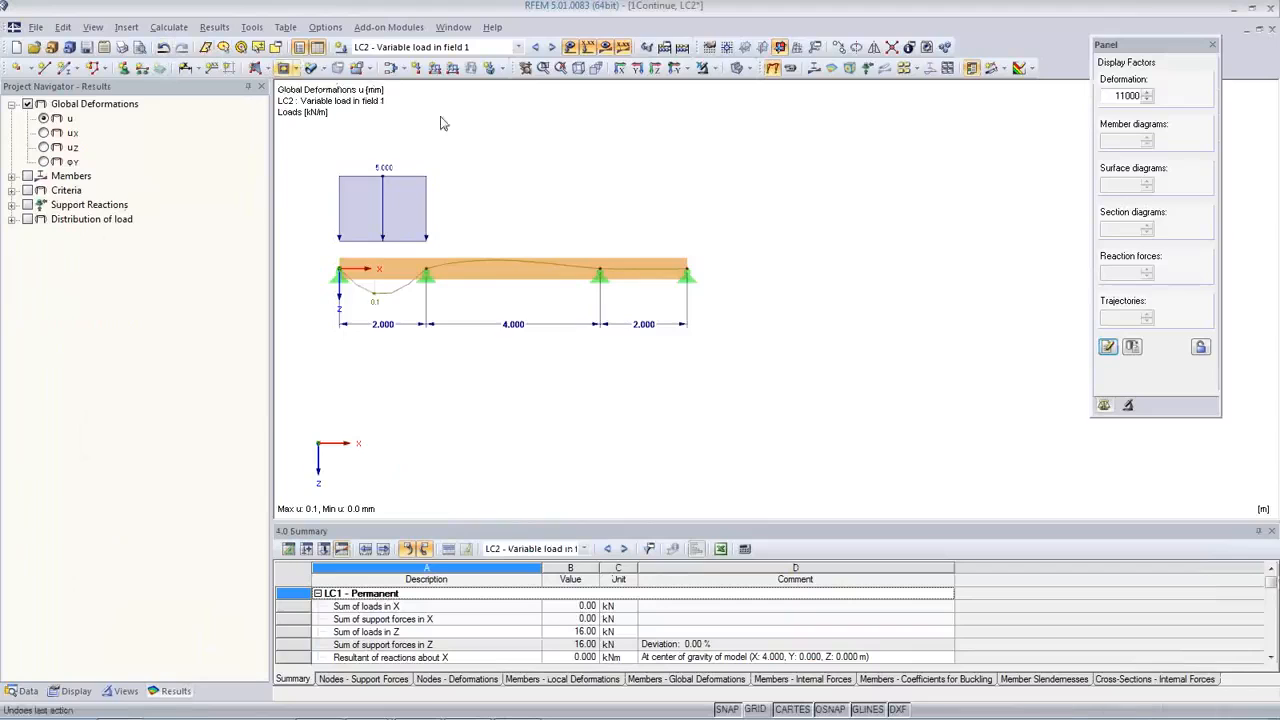
middle_drag(629, 310, 772, 336)
scroll(772, 336, up, 3)
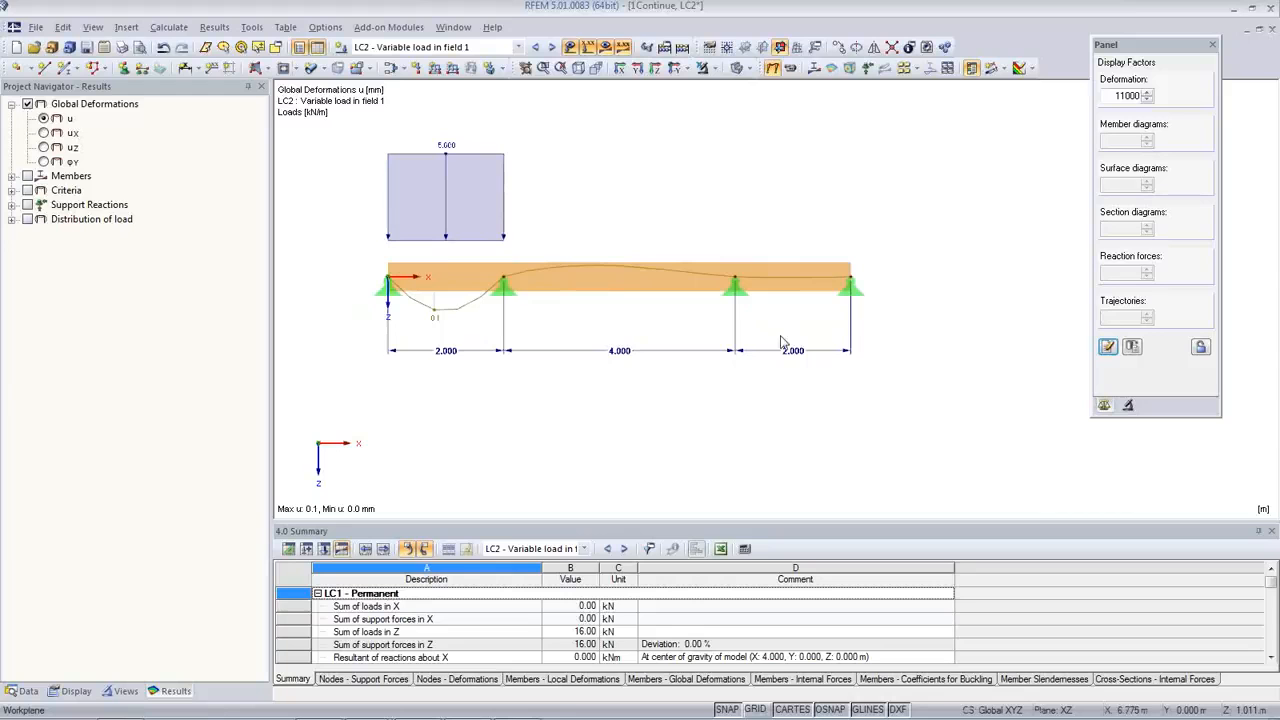
Step: Switch to the Block Manager and browse the RFEM blocks in the Flat Trusses category, including their thumbnails
mouse_move(517, 705)
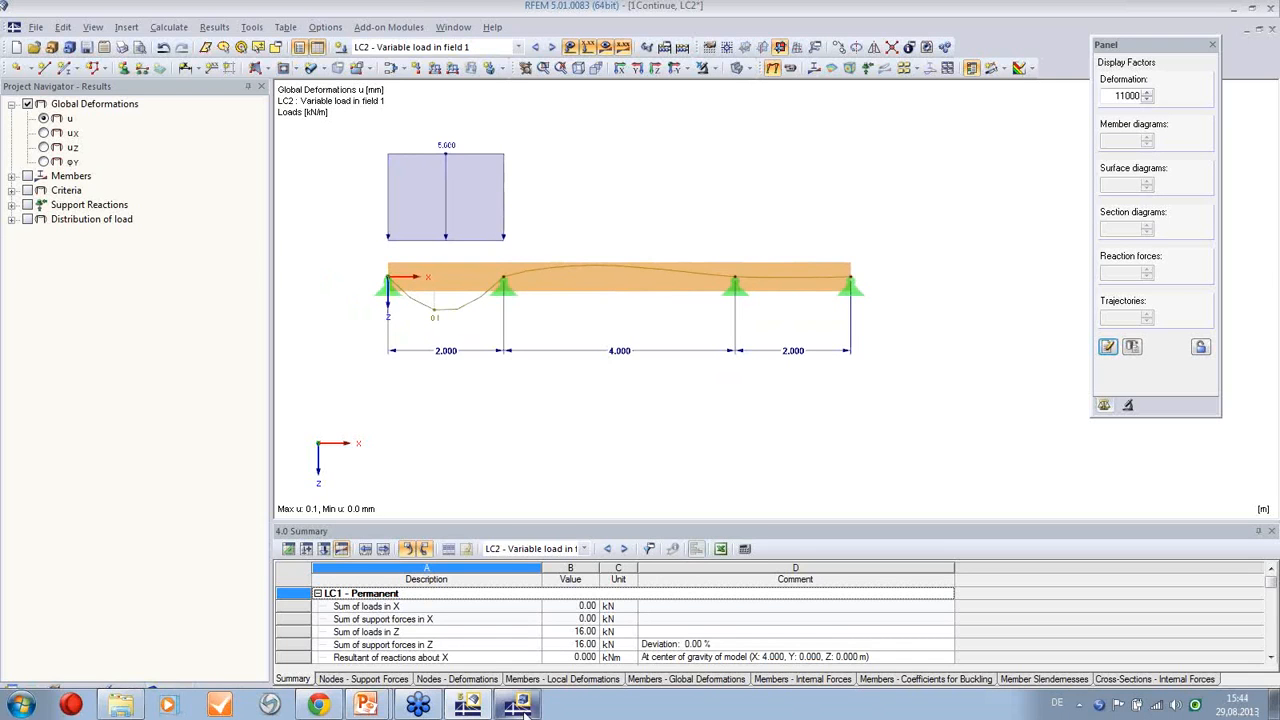
click(524, 679)
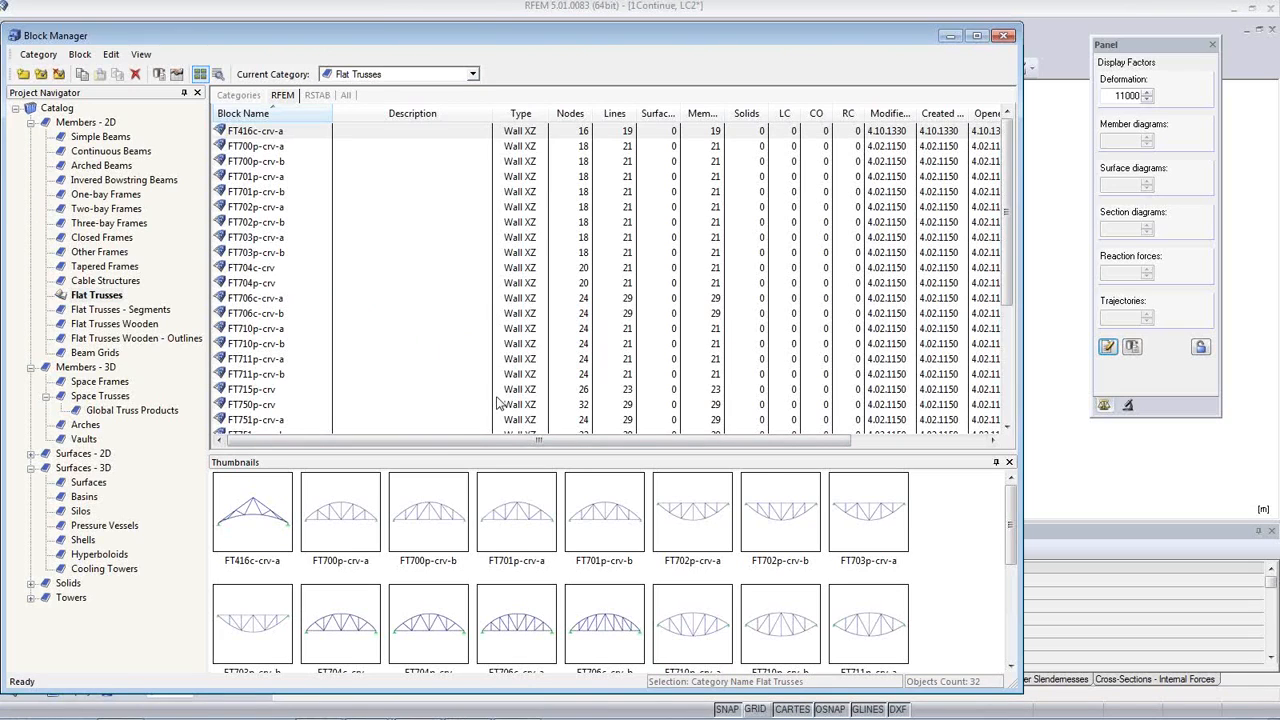
click(259, 194)
scroll(735, 562, down, 2)
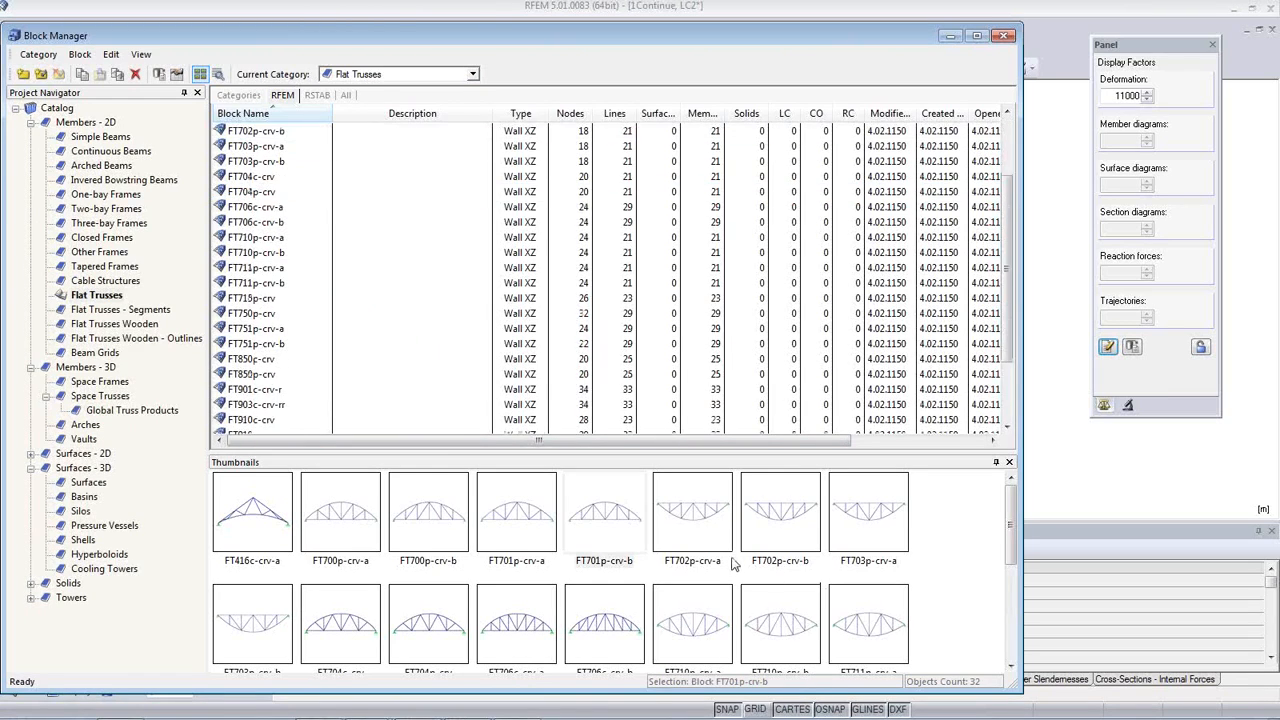
click(633, 627)
scroll(760, 607, down, 3)
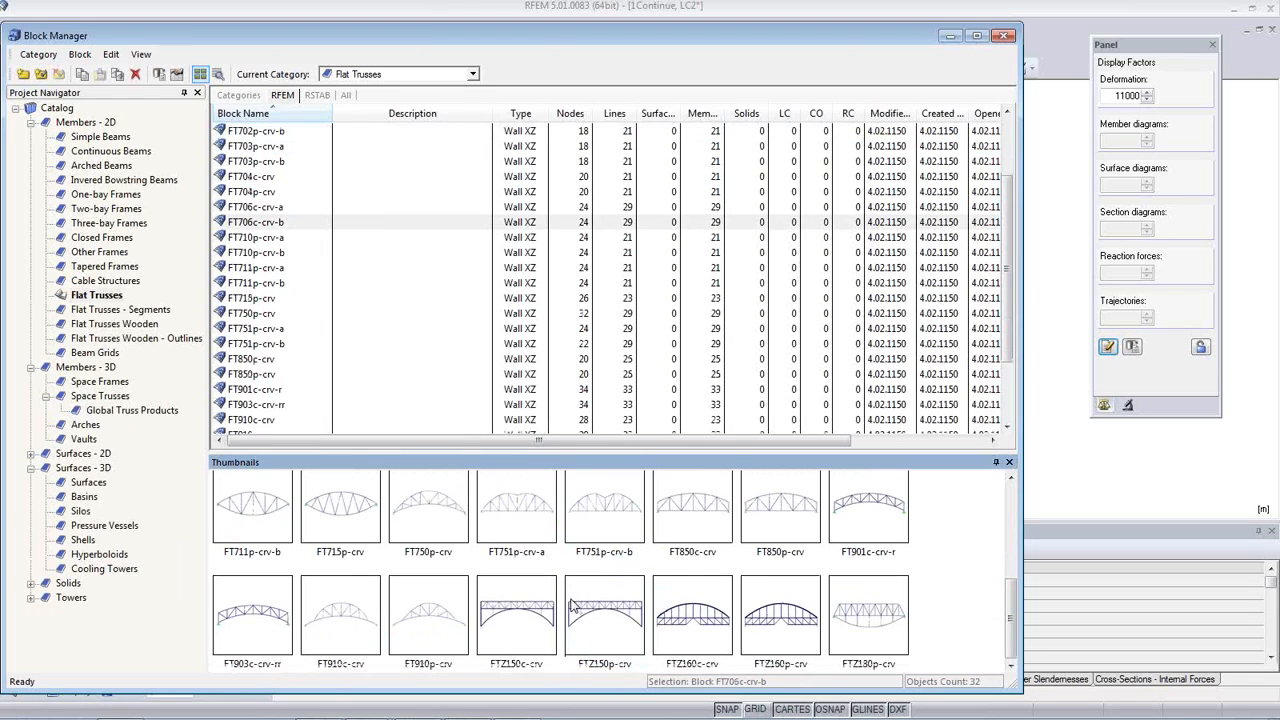
click(866, 543)
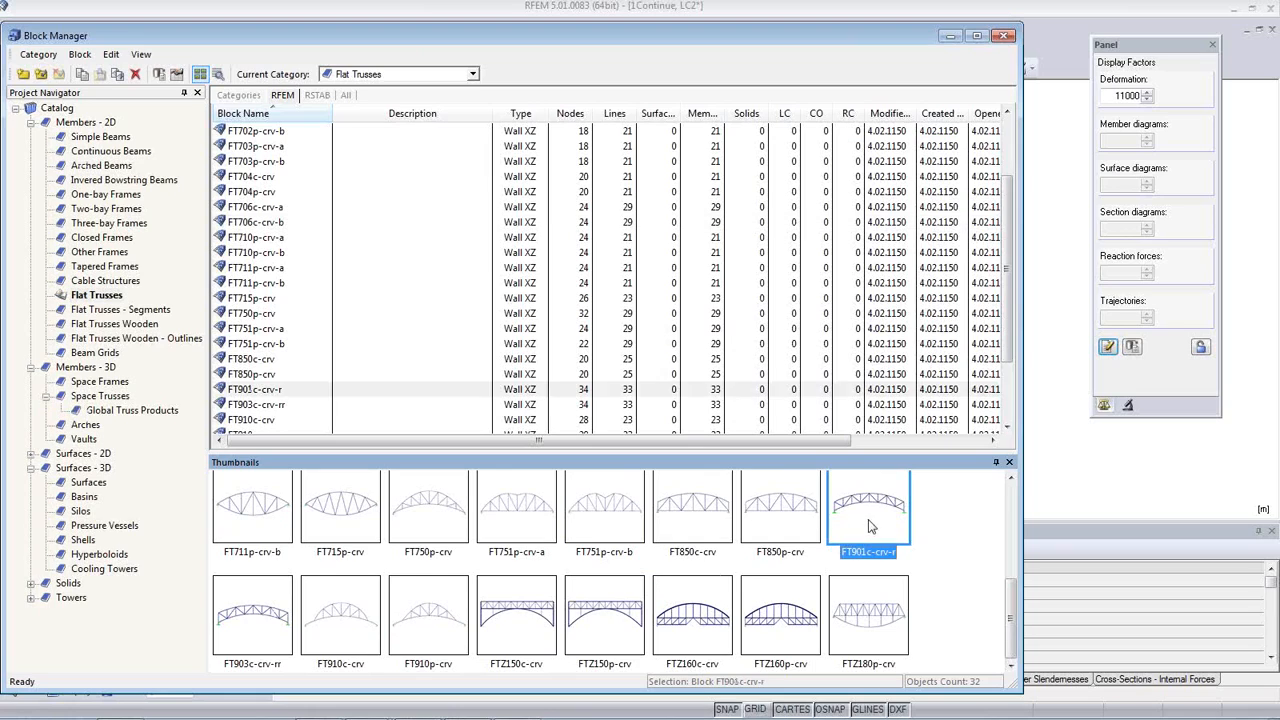
click(508, 522)
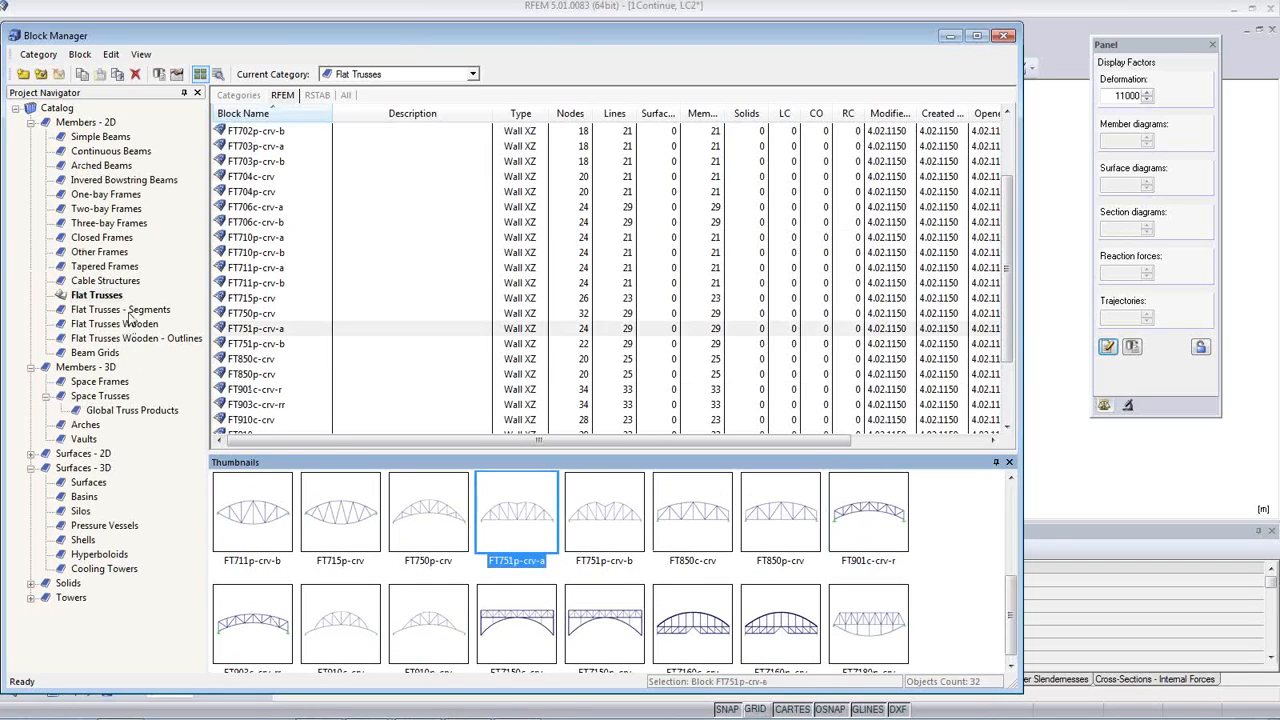
Step: Browse the Flat Trusses Wooden and Space Frames categories and the RSTAB blocks of Global Truss Products
click(128, 310)
click(120, 324)
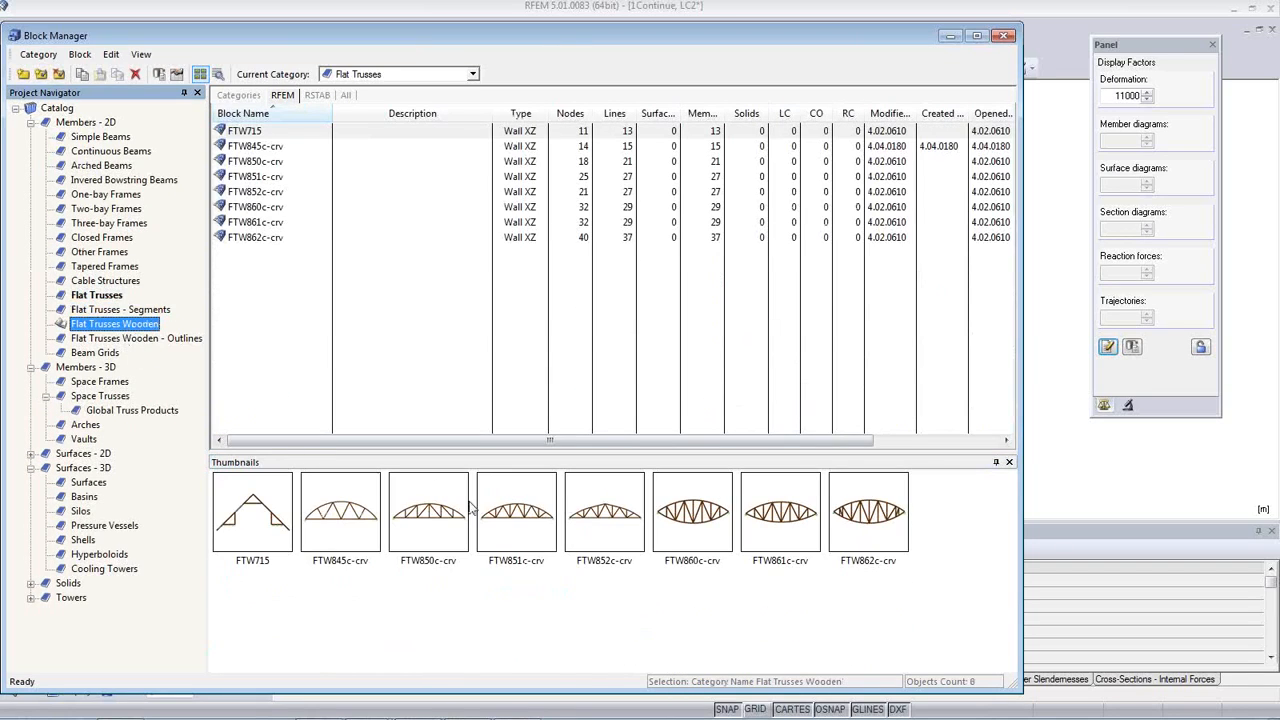
click(98, 384)
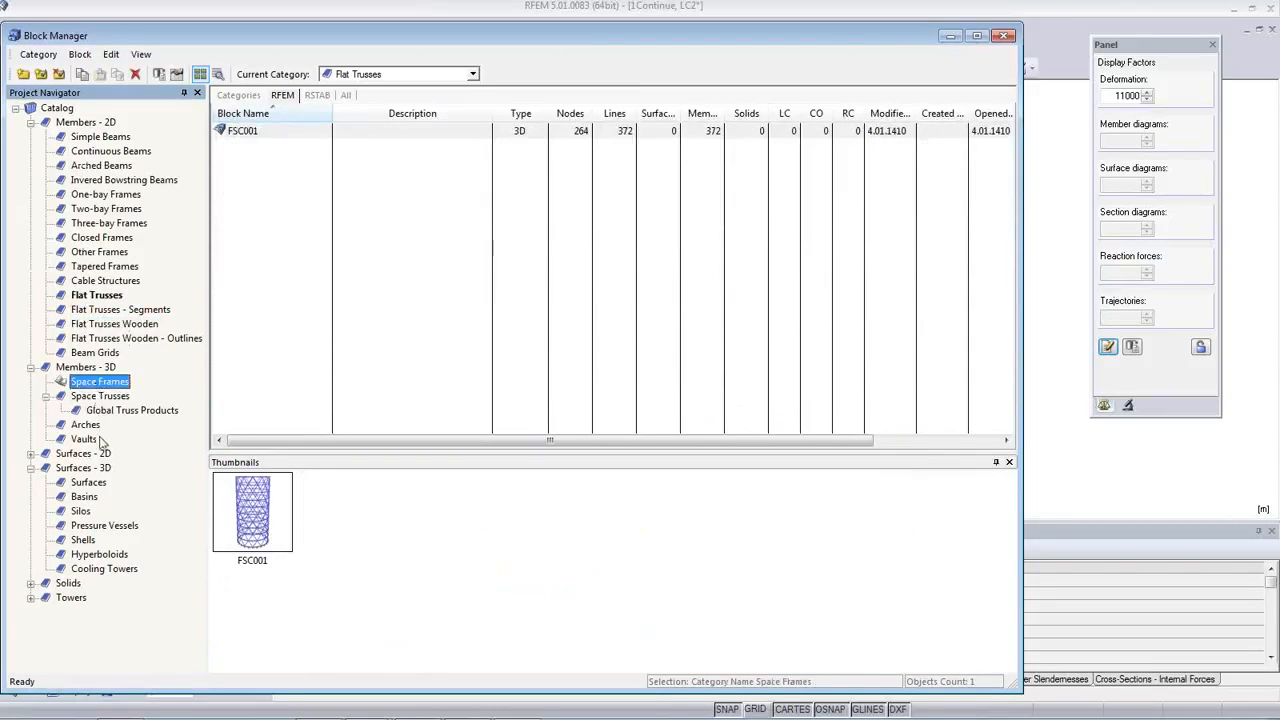
click(114, 412)
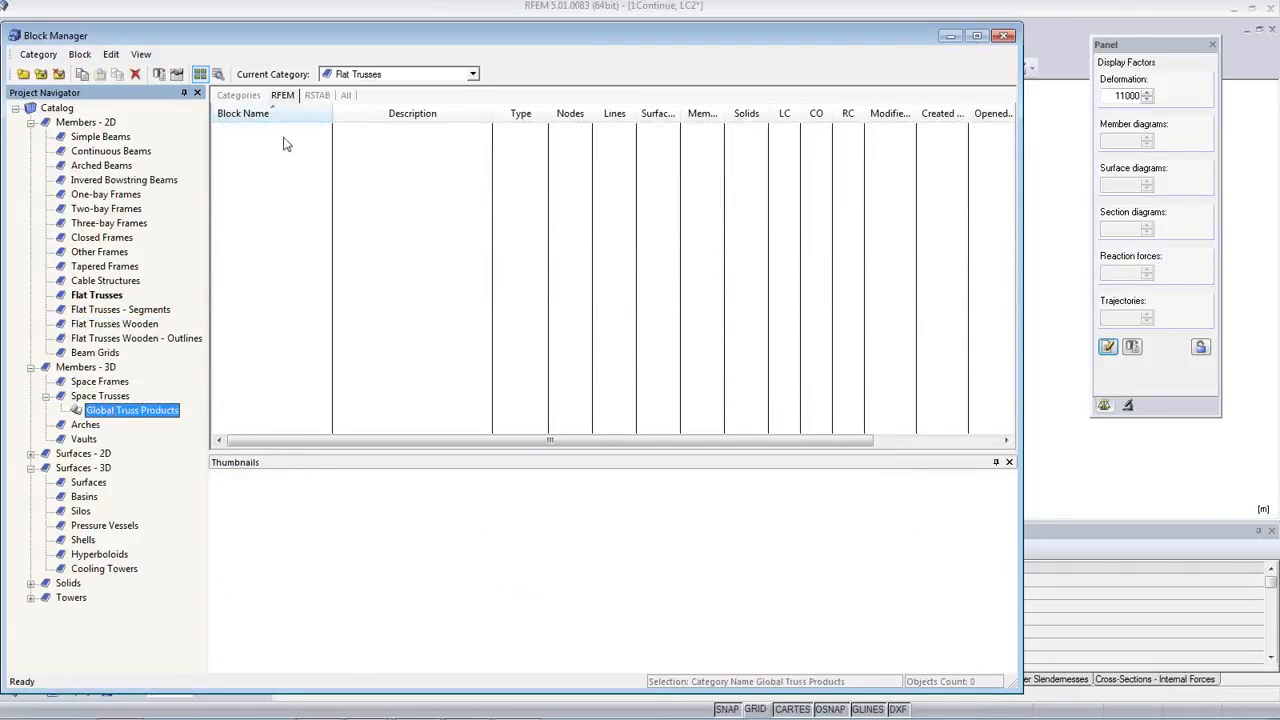
click(308, 97)
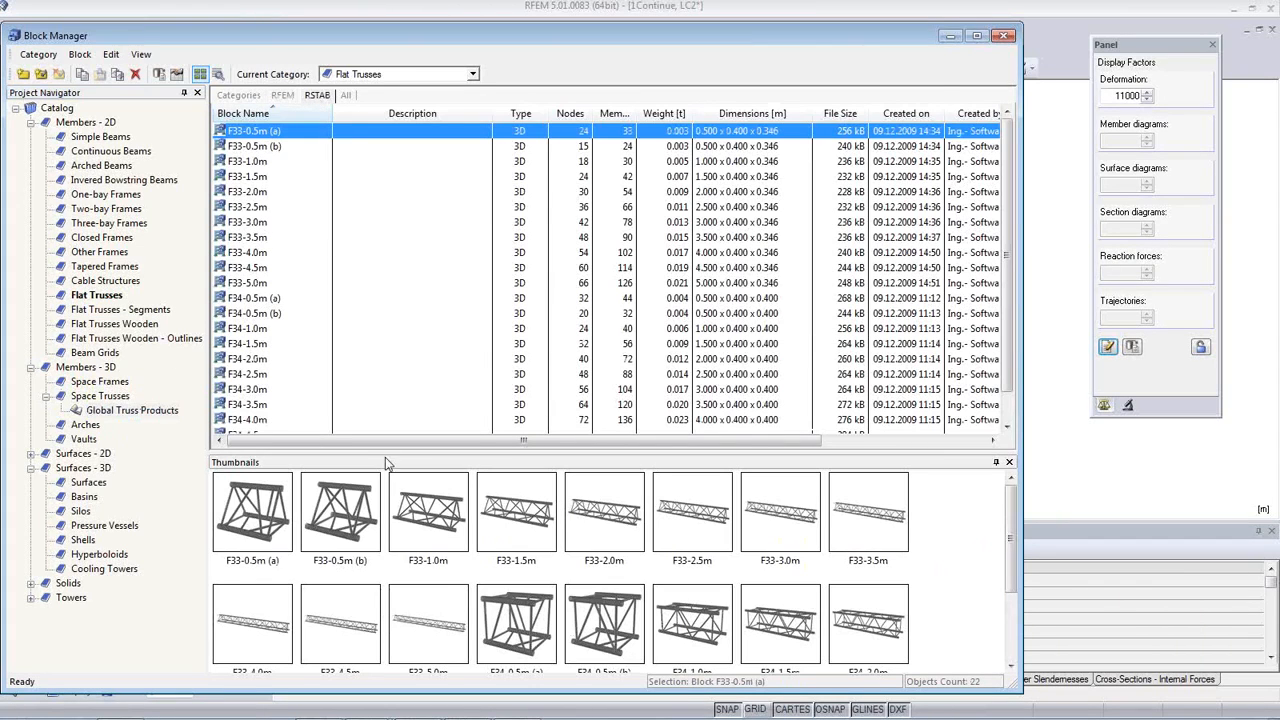
click(243, 359)
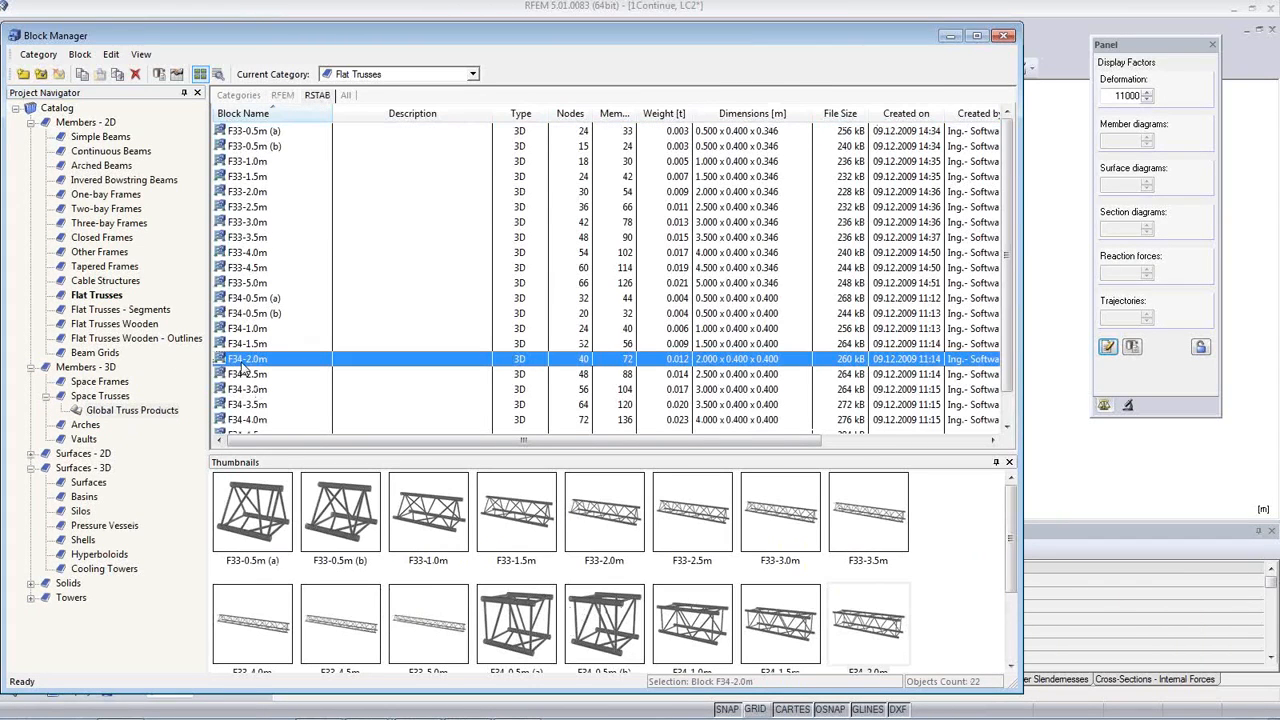
scroll(493, 399, down, 1)
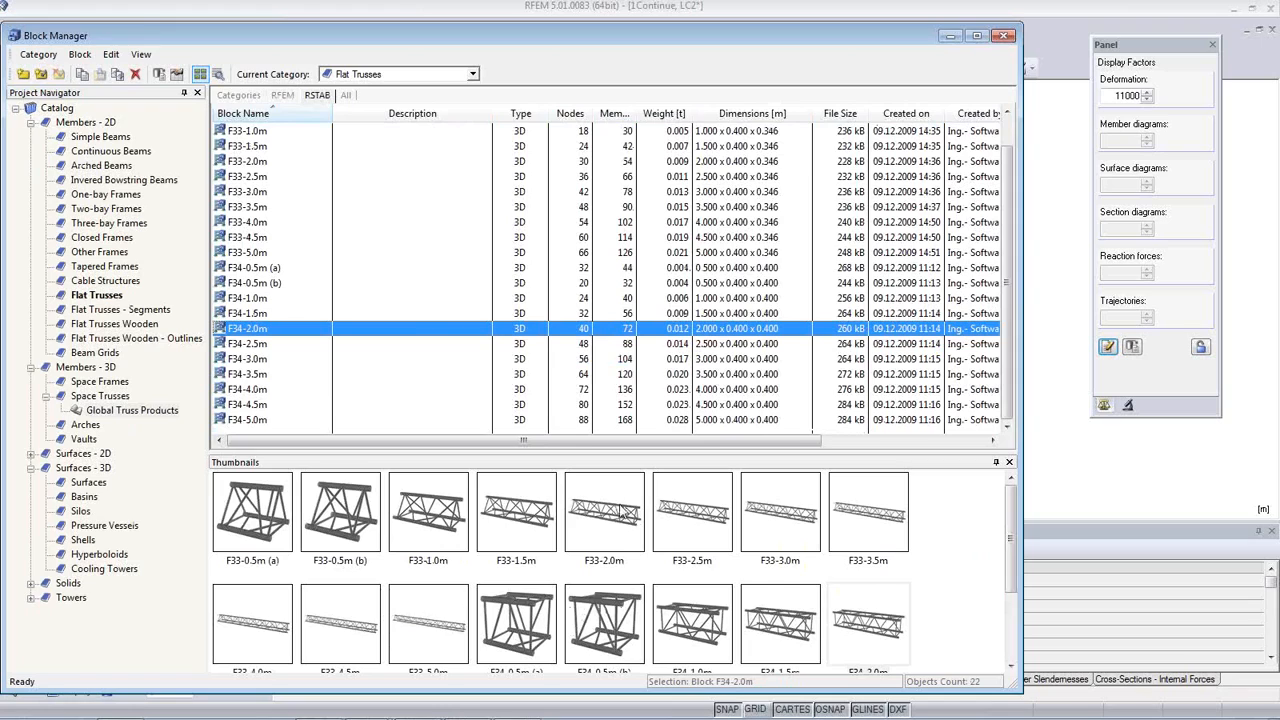
click(607, 530)
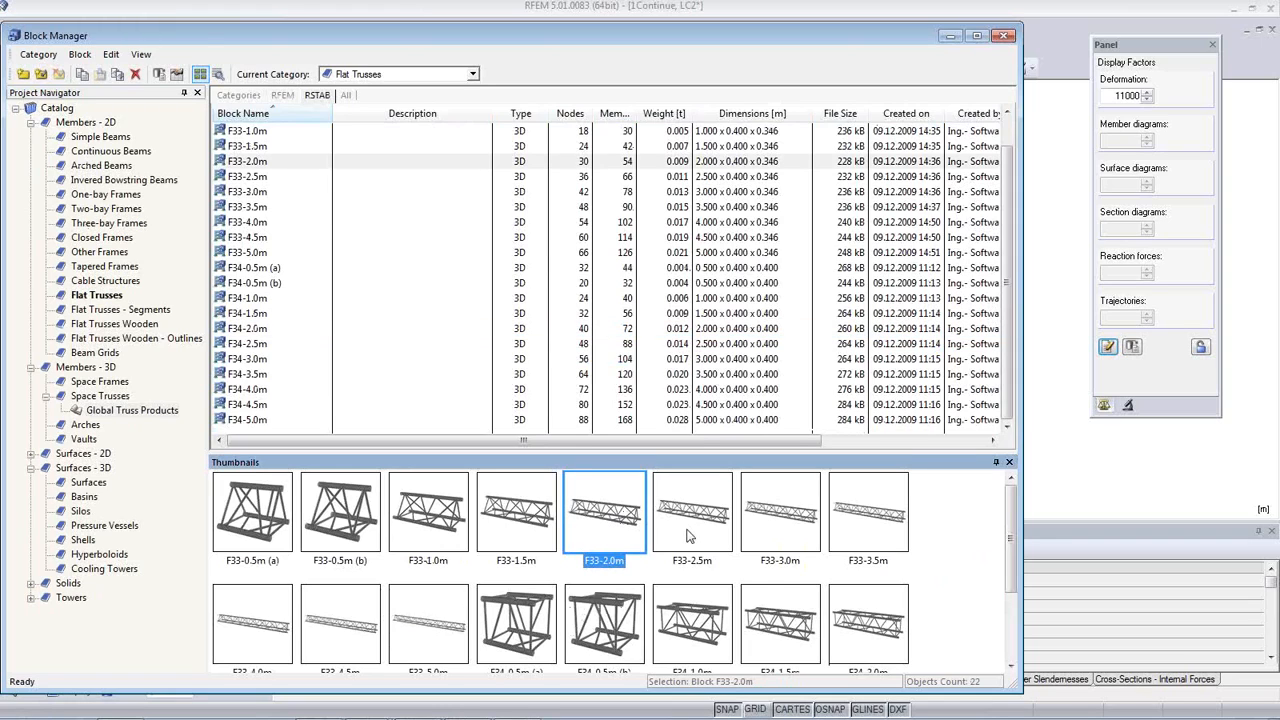
scroll(687, 552, down, 3)
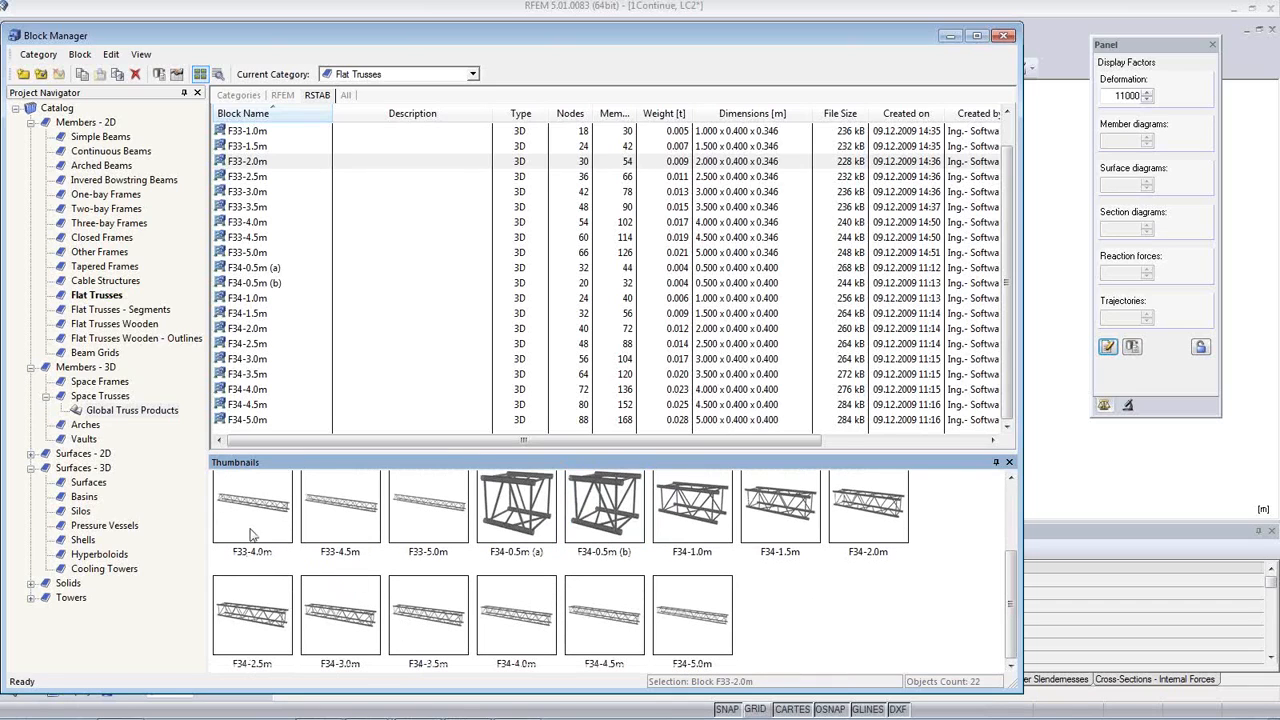
Step: Open flat truss block FT701p-crv-a for insertion and show the parameter dimensions in its preview
click(106, 297)
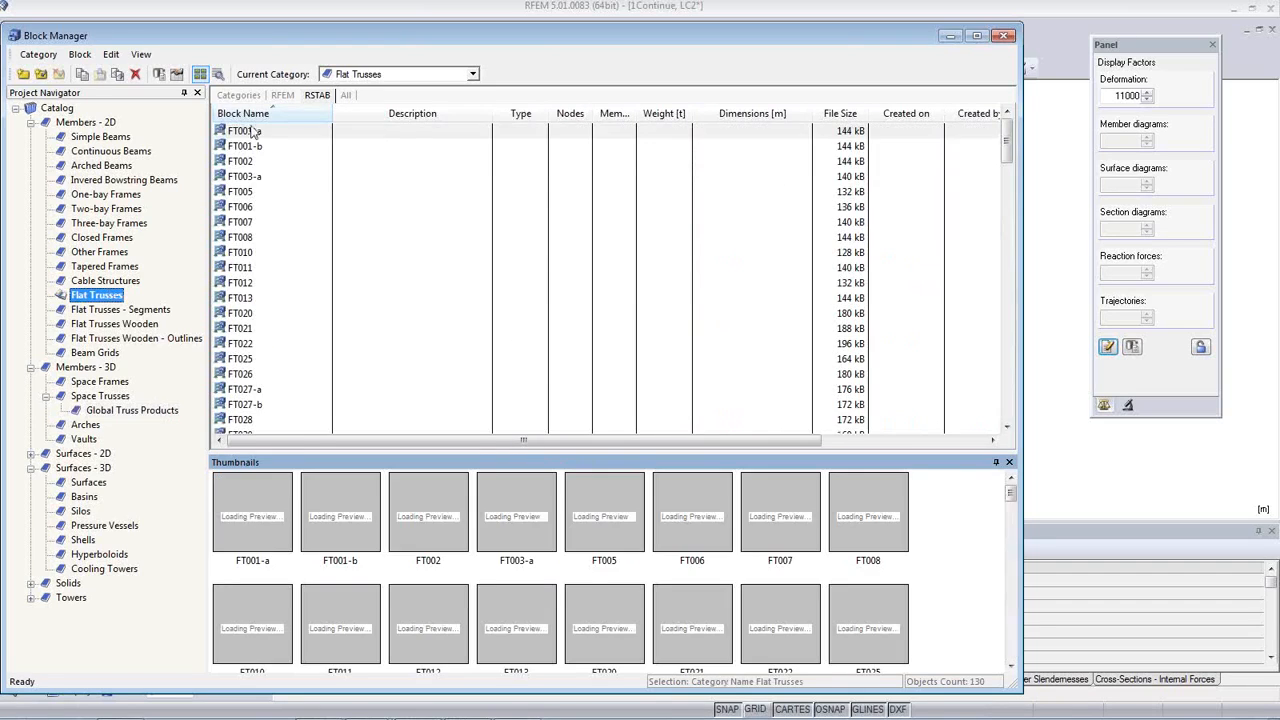
click(520, 541)
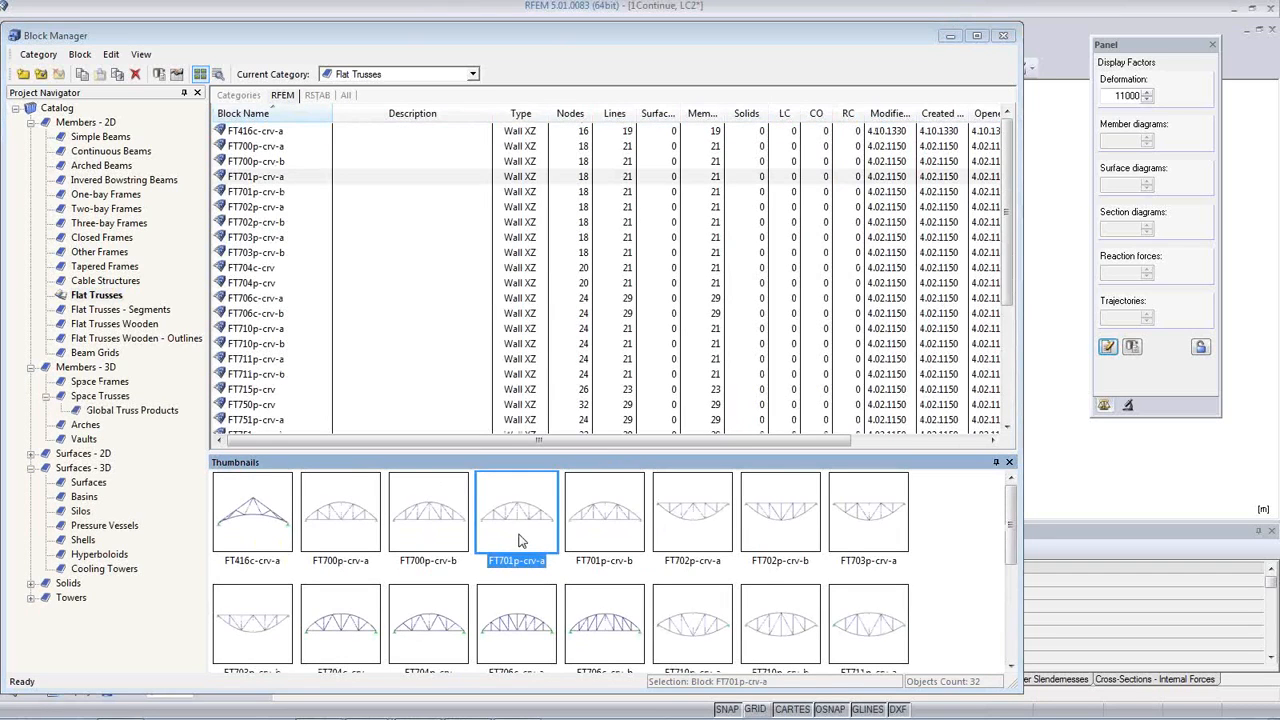
double_click(514, 524)
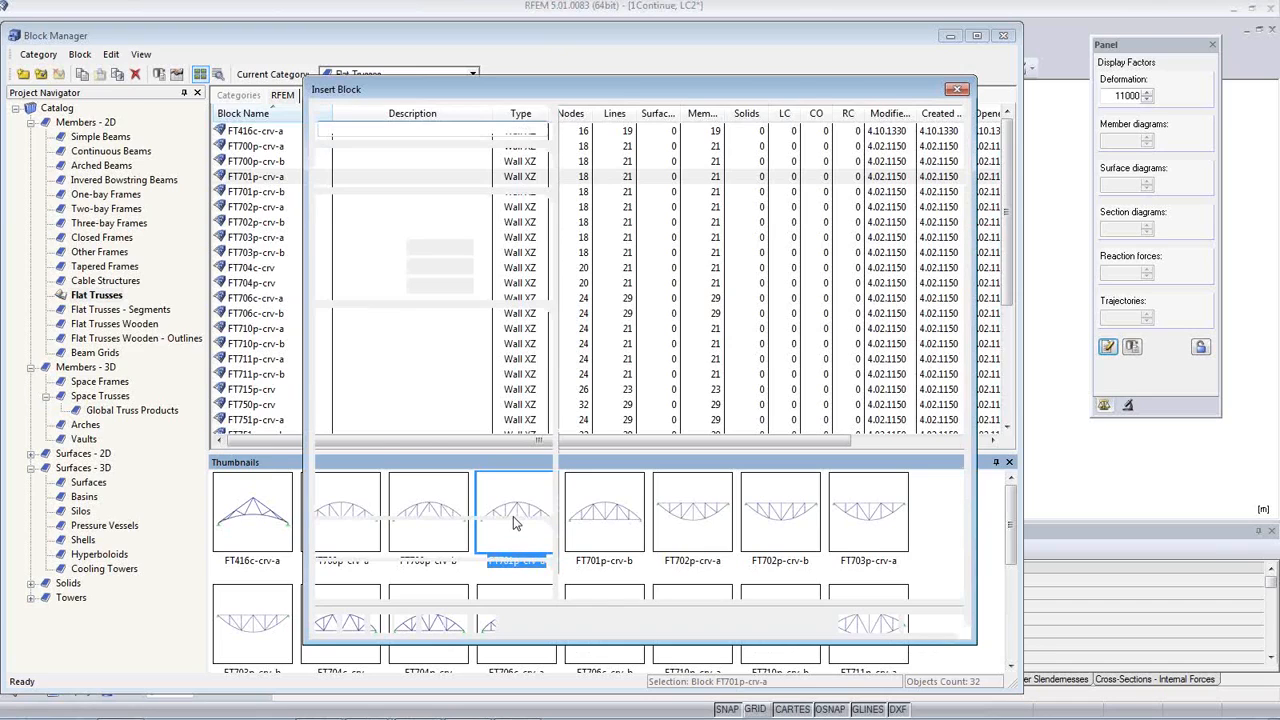
click(418, 341)
double_click(407, 340)
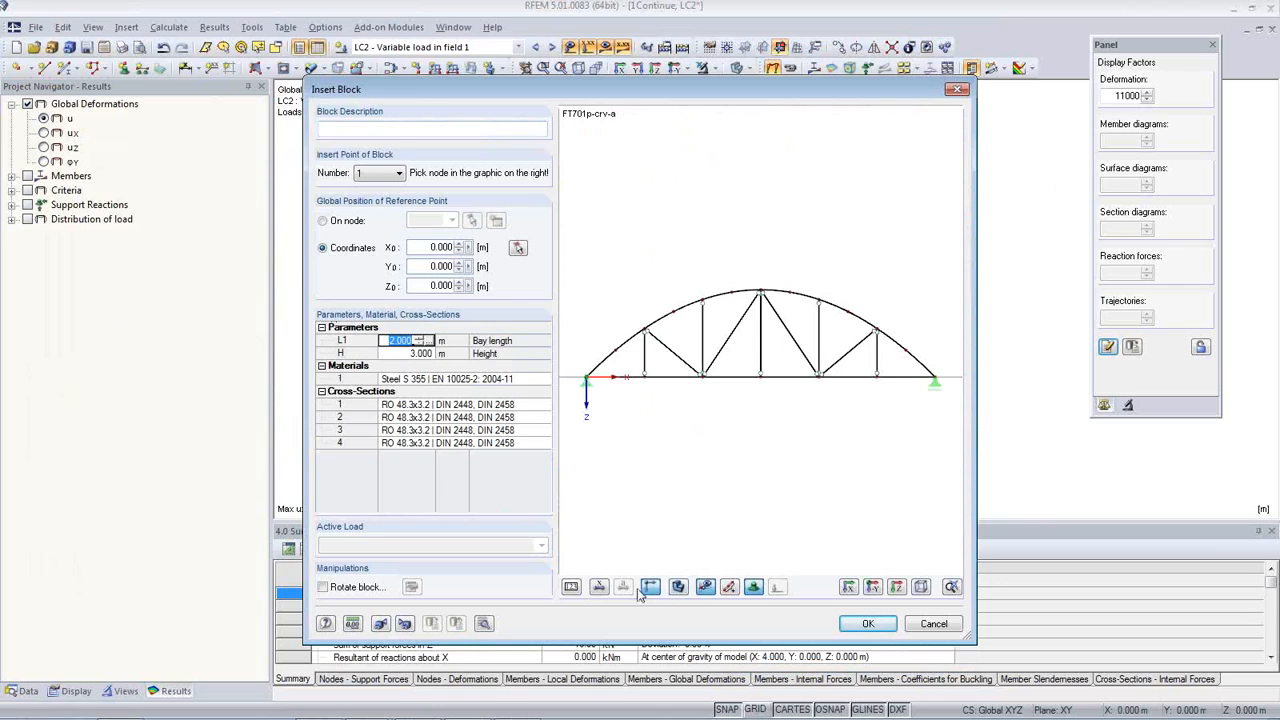
click(599, 588)
Step: Preview the truss block with its bay length L1 raised stepwise to 2.7 m, and discard the block insertion
click(420, 341)
click(422, 342)
click(425, 338)
click(425, 338)
click(425, 338)
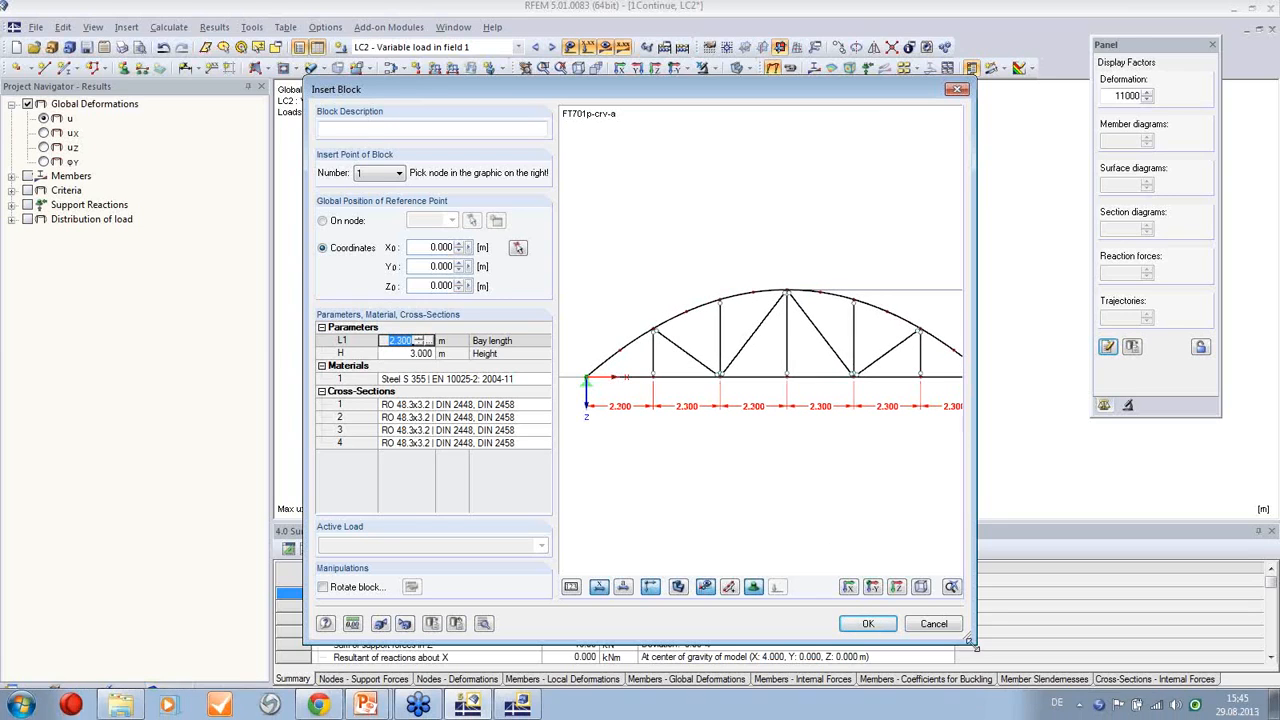
drag(976, 644, 1180, 650)
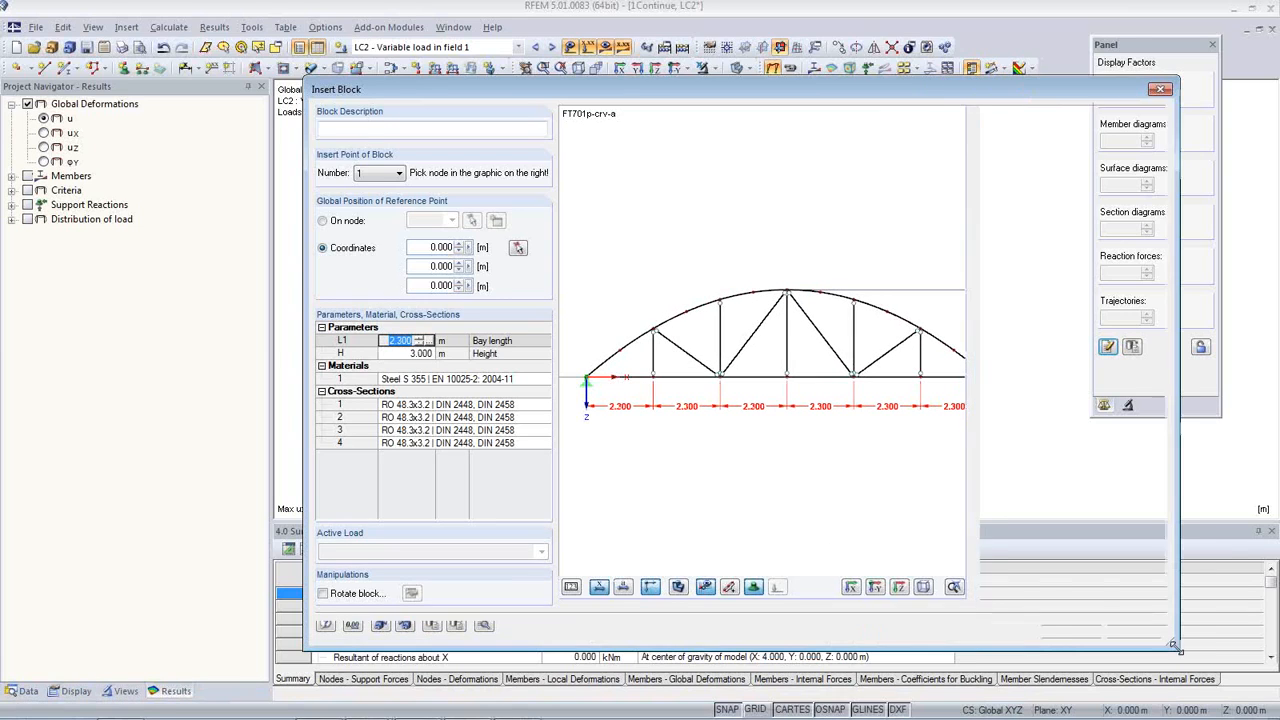
click(425, 338)
click(425, 338)
click(425, 338)
click(425, 338)
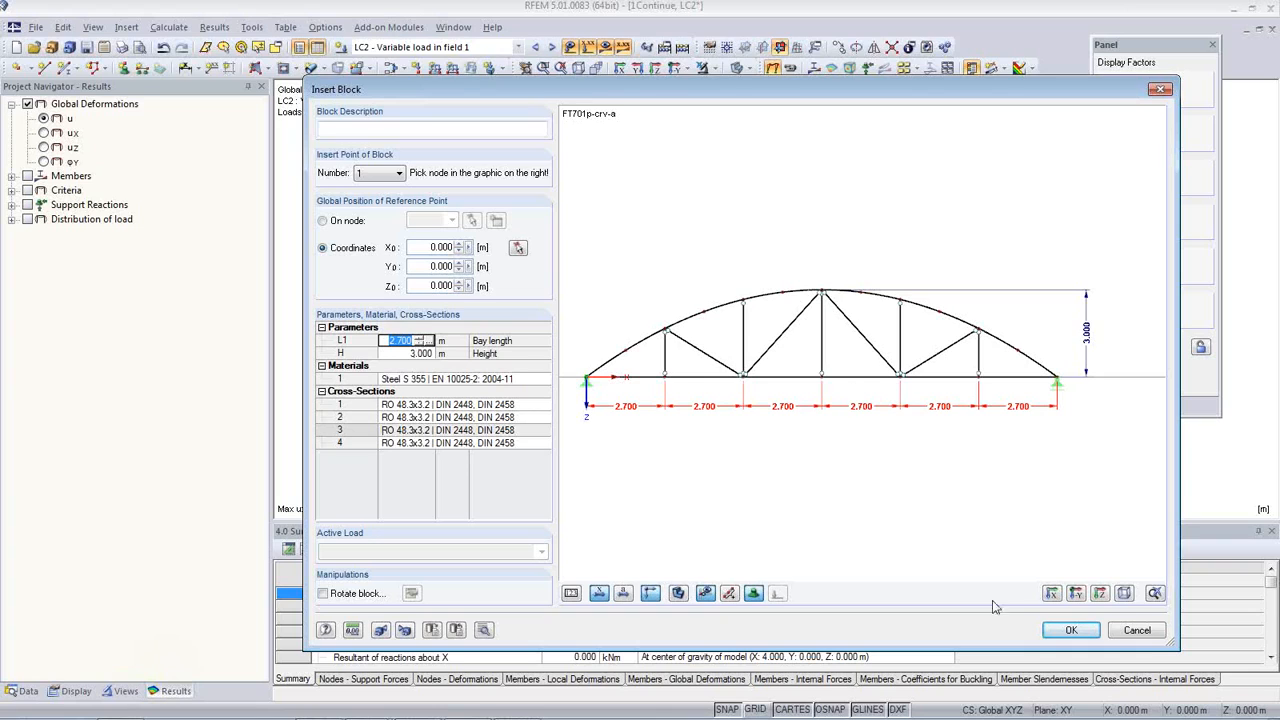
click(1137, 631)
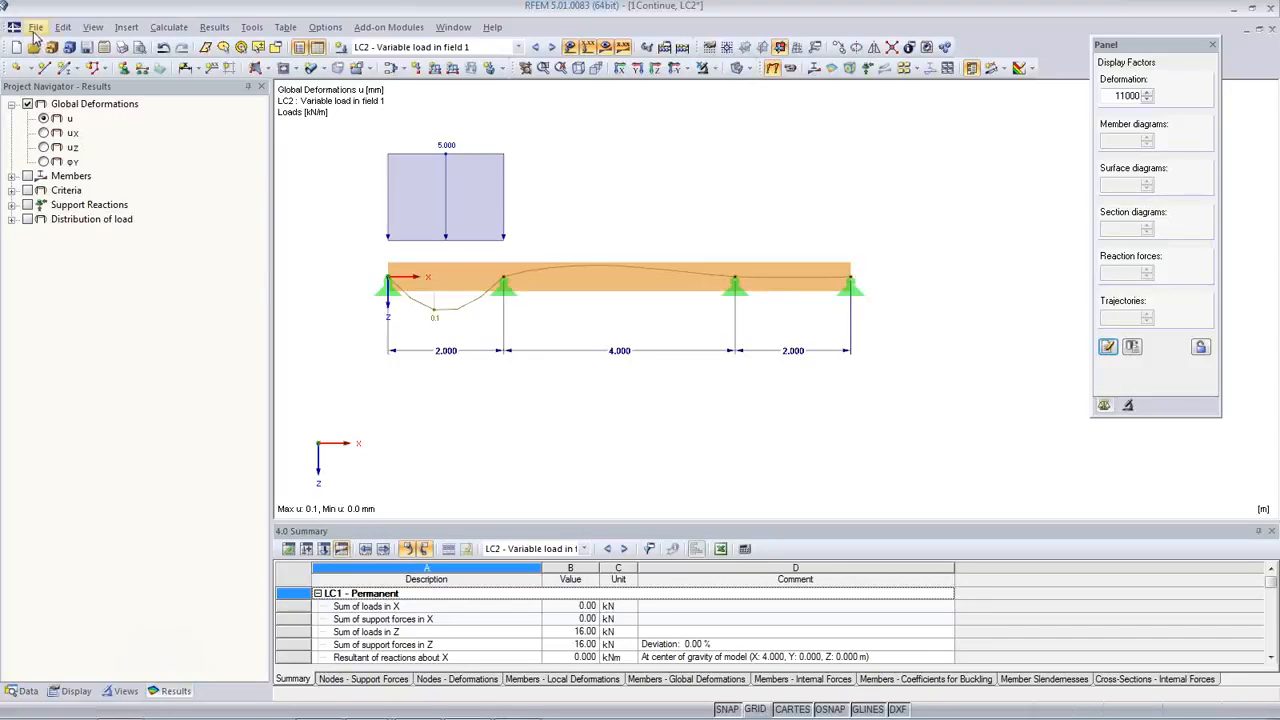
Step: Switch to the open model 3Pipes_Parametric and bring its pipe joint into view
click(24, 691)
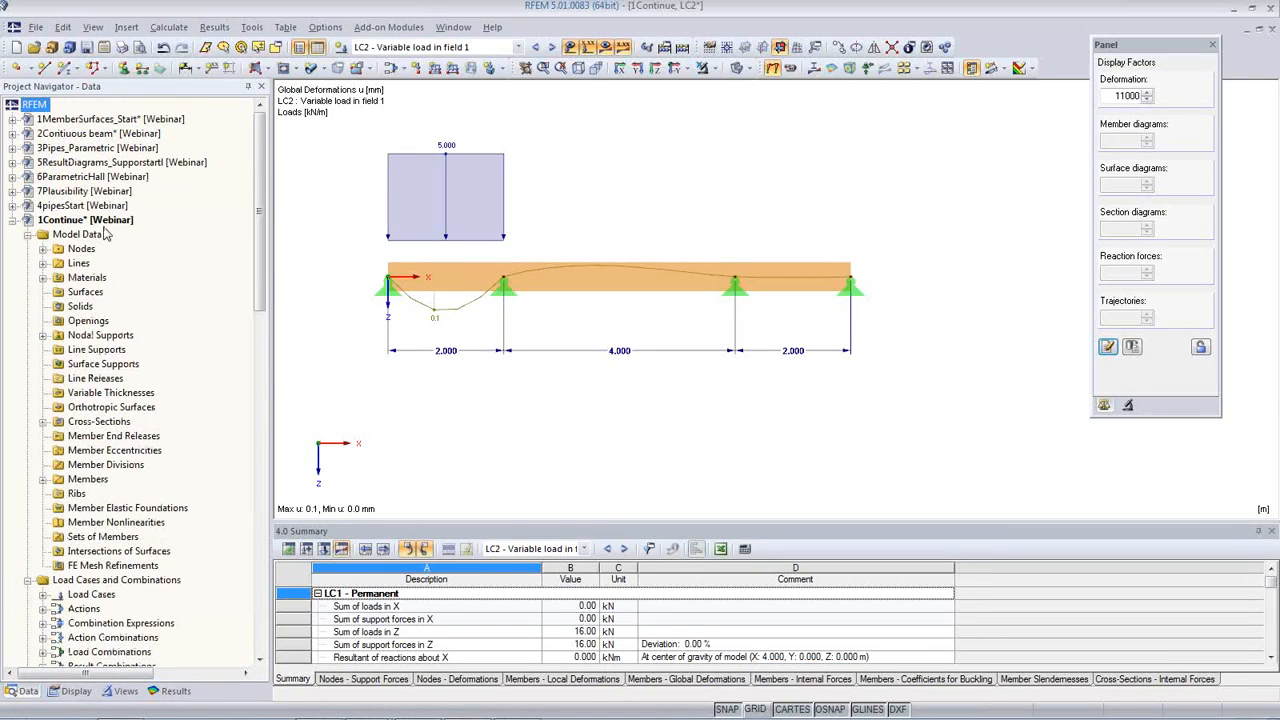
double_click(97, 148)
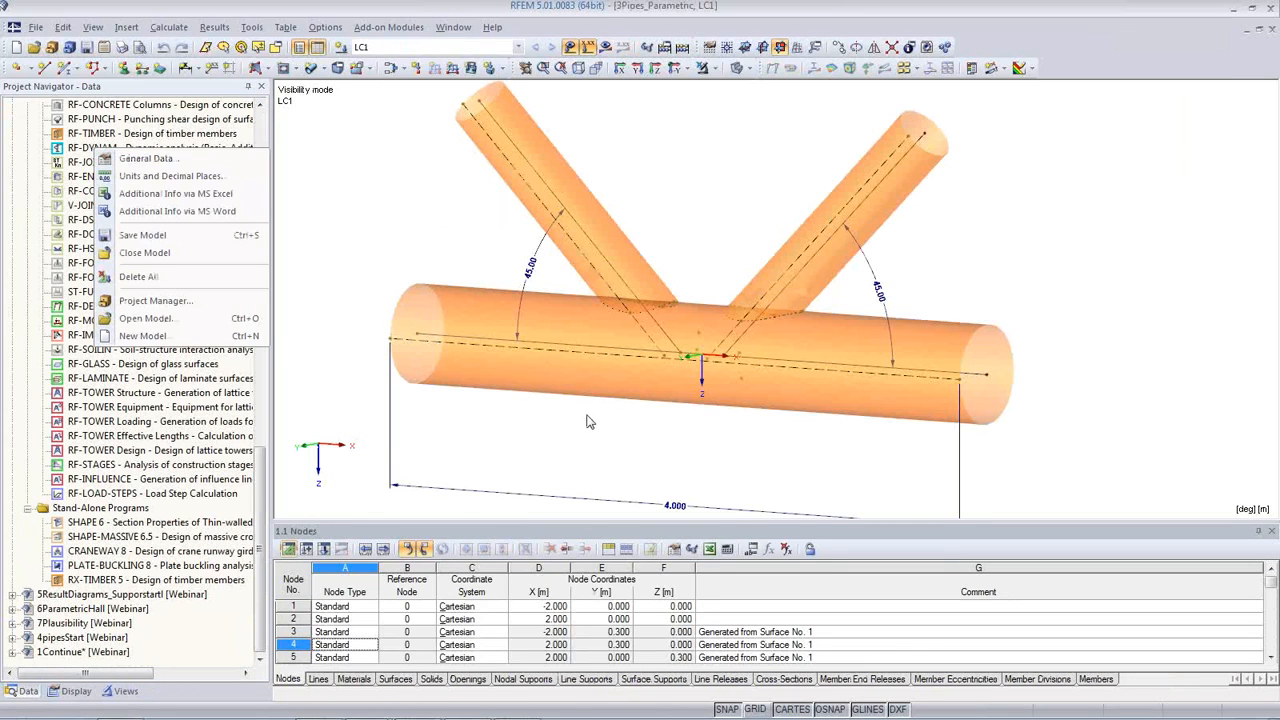
middle_drag(842, 460, 957, 416)
ctrl+middle_drag(861, 435, 813, 417)
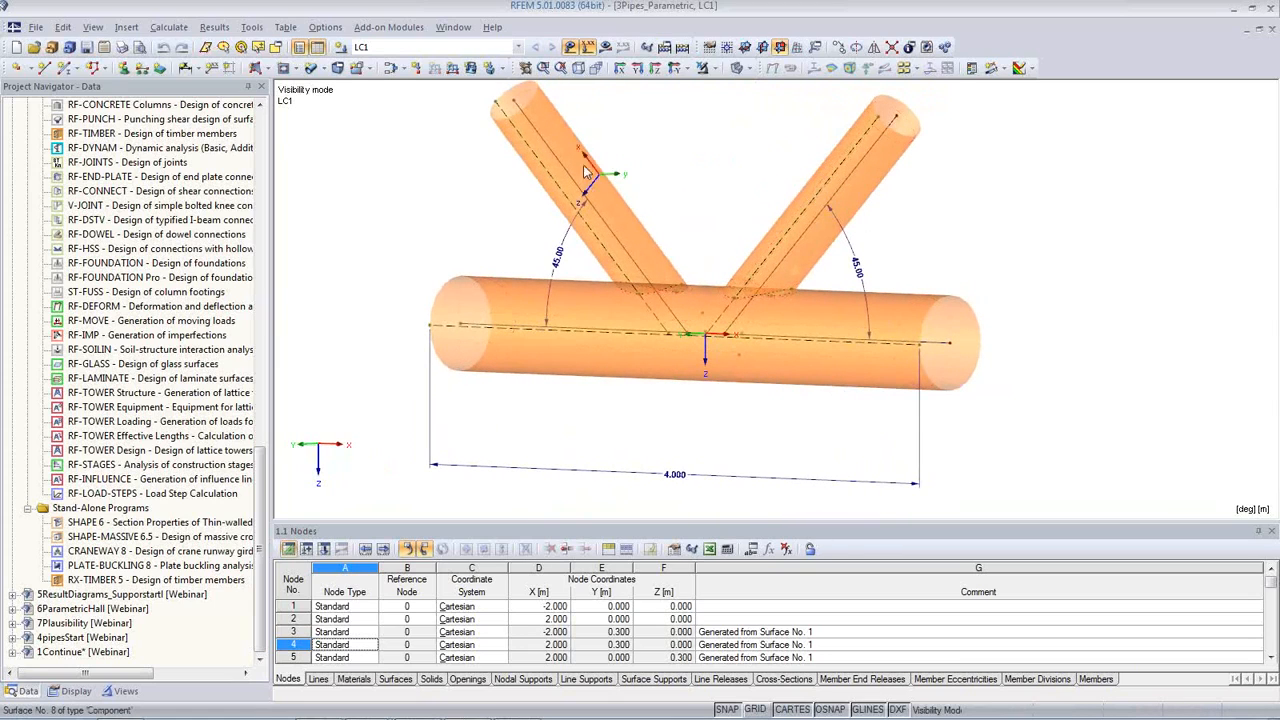
Step: Check the surface properties of the horizontal pipe and examine the pipe intersections from several angles, ending in a front view
ctrl+middle_drag(799, 427, 940, 395)
double_click(929, 379)
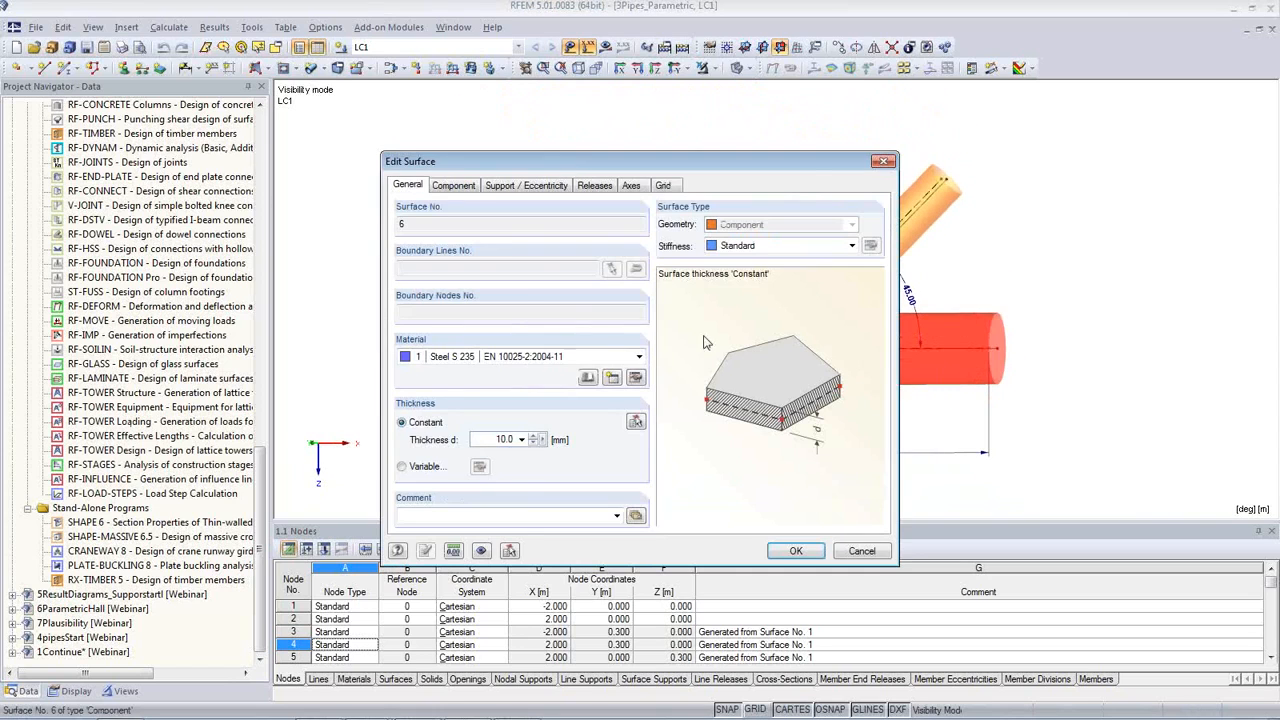
key(Escape)
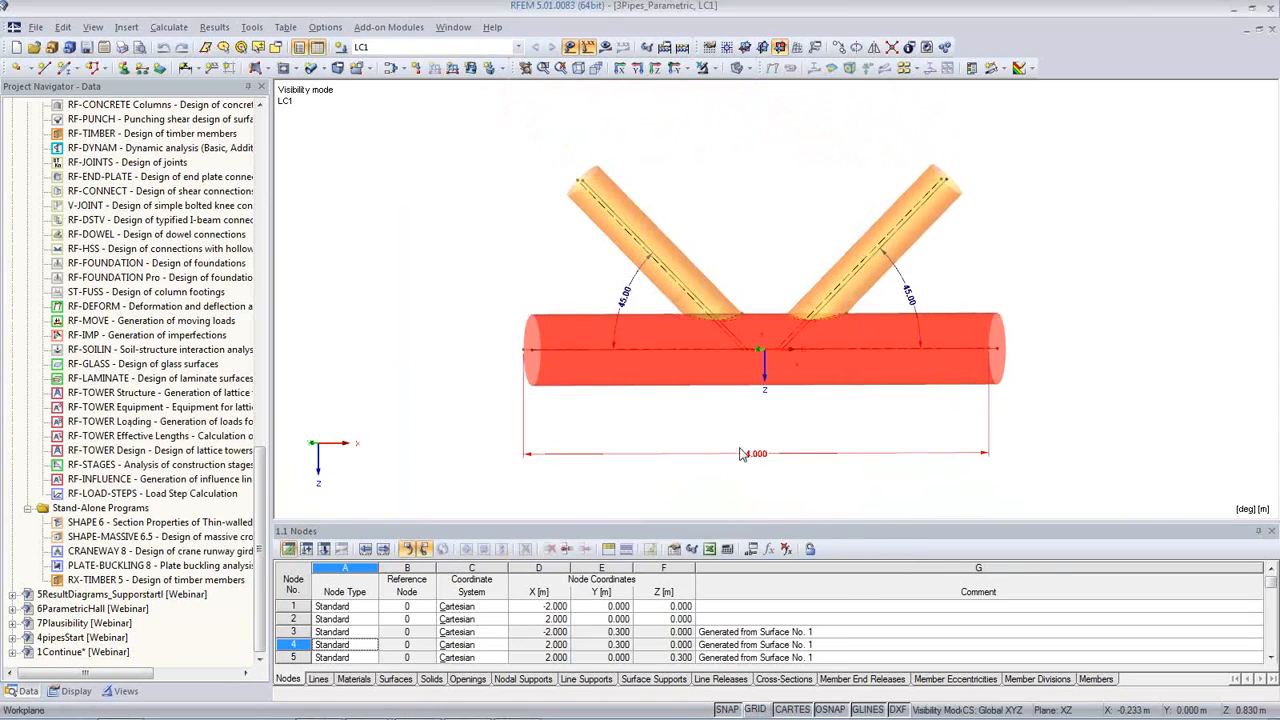
middle_drag(904, 437, 779, 427)
scroll(779, 427, up, 3)
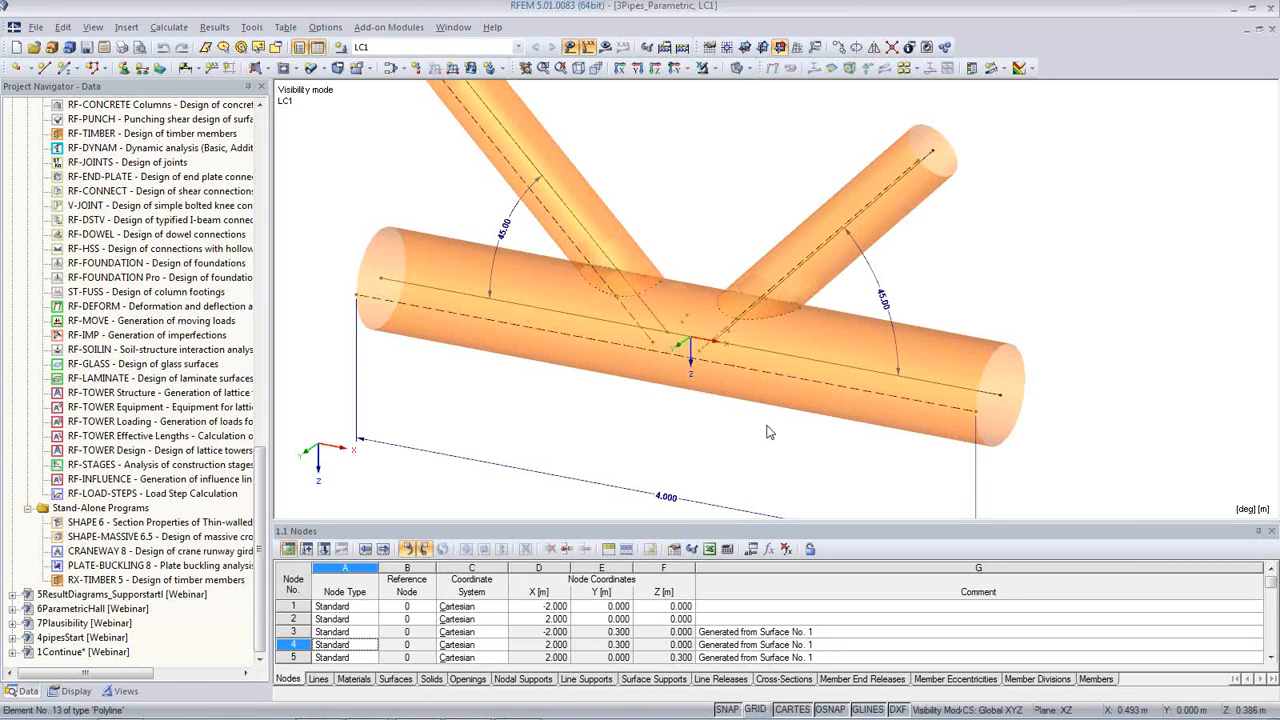
click(857, 359)
click(687, 440)
scroll(690, 440, down, 2)
ctrl+middle_drag(691, 440, 868, 297)
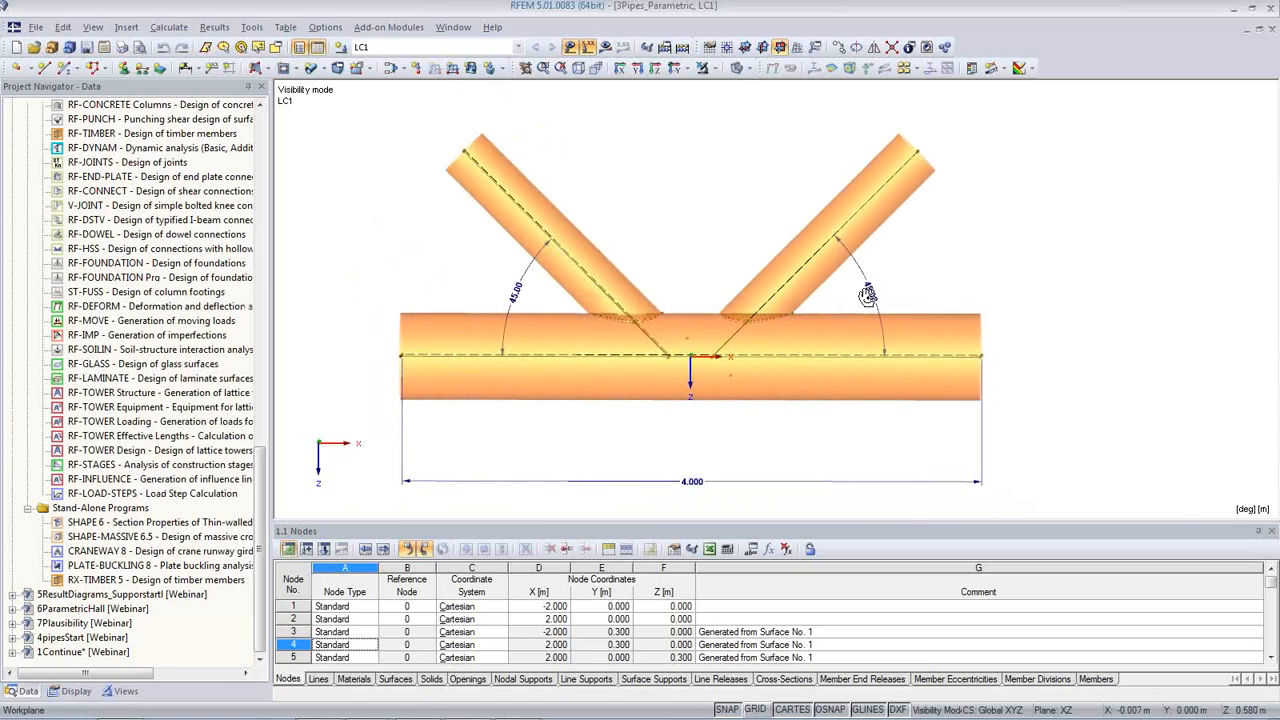
Step: Open the pipe joint's parameter list and set Angle_left to 30 deg
click(752, 549)
drag(676, 316, 693, 455)
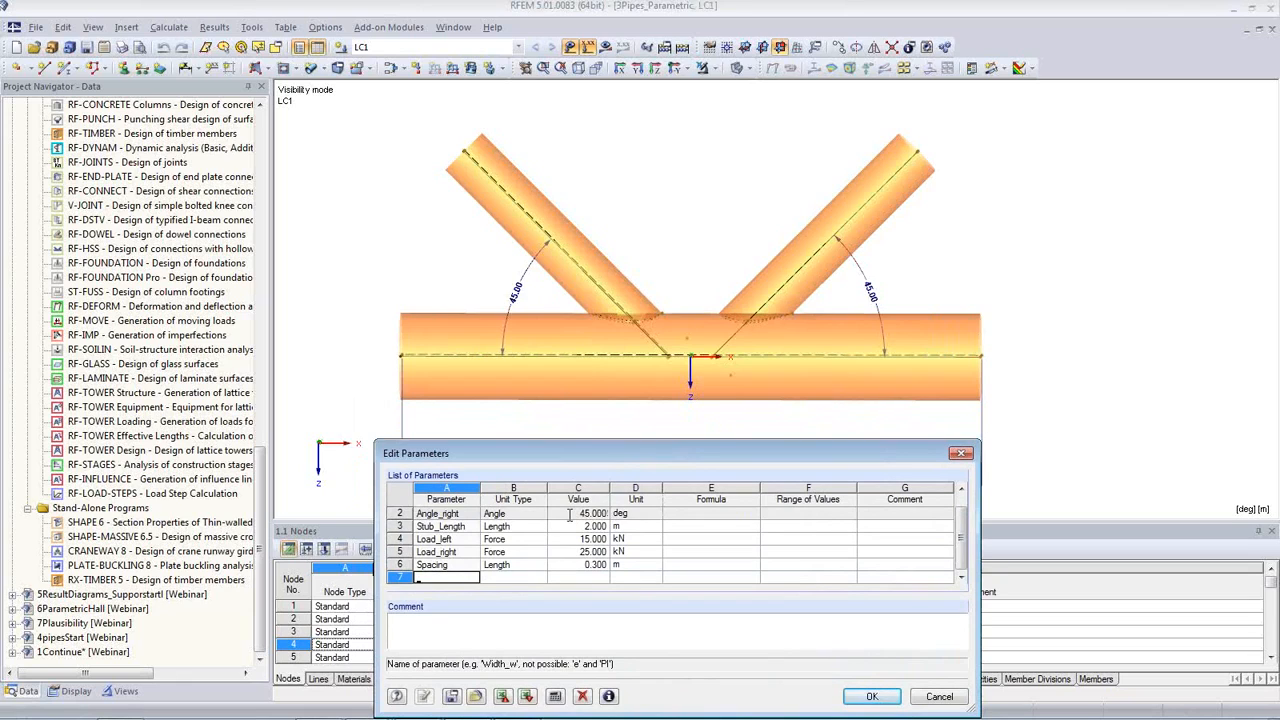
click(569, 514)
drag(958, 547, 967, 532)
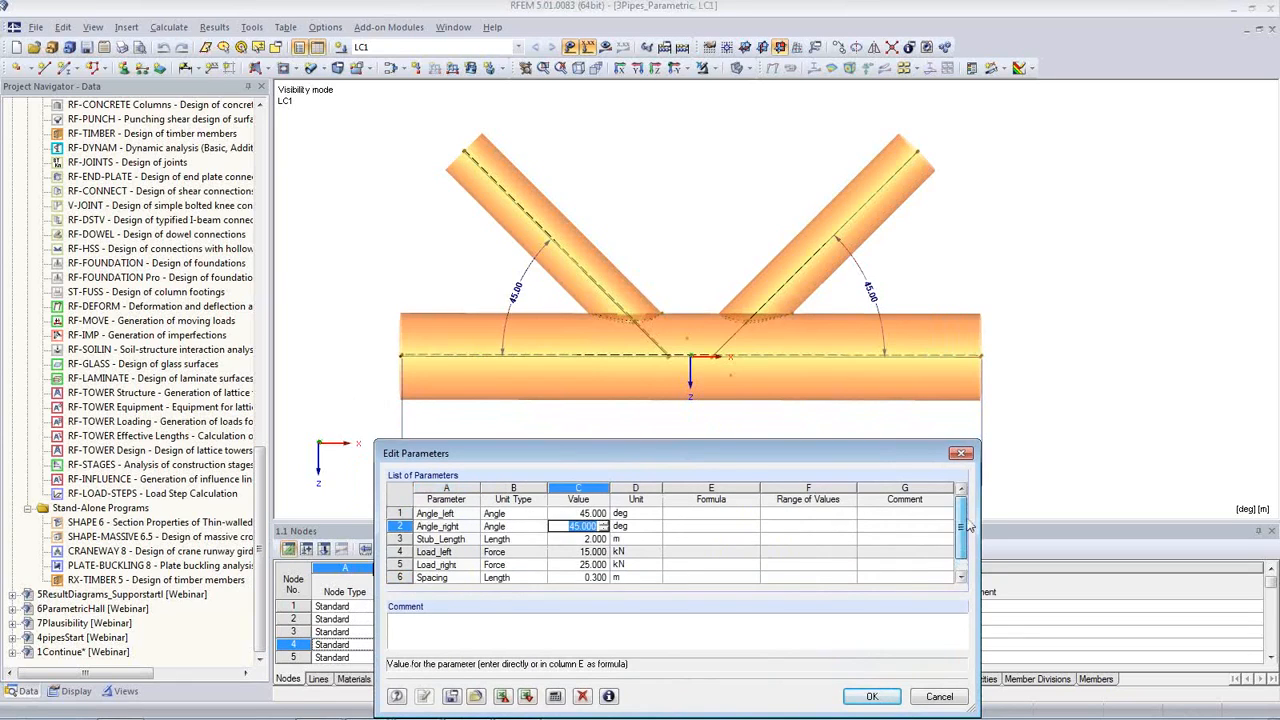
click(569, 513)
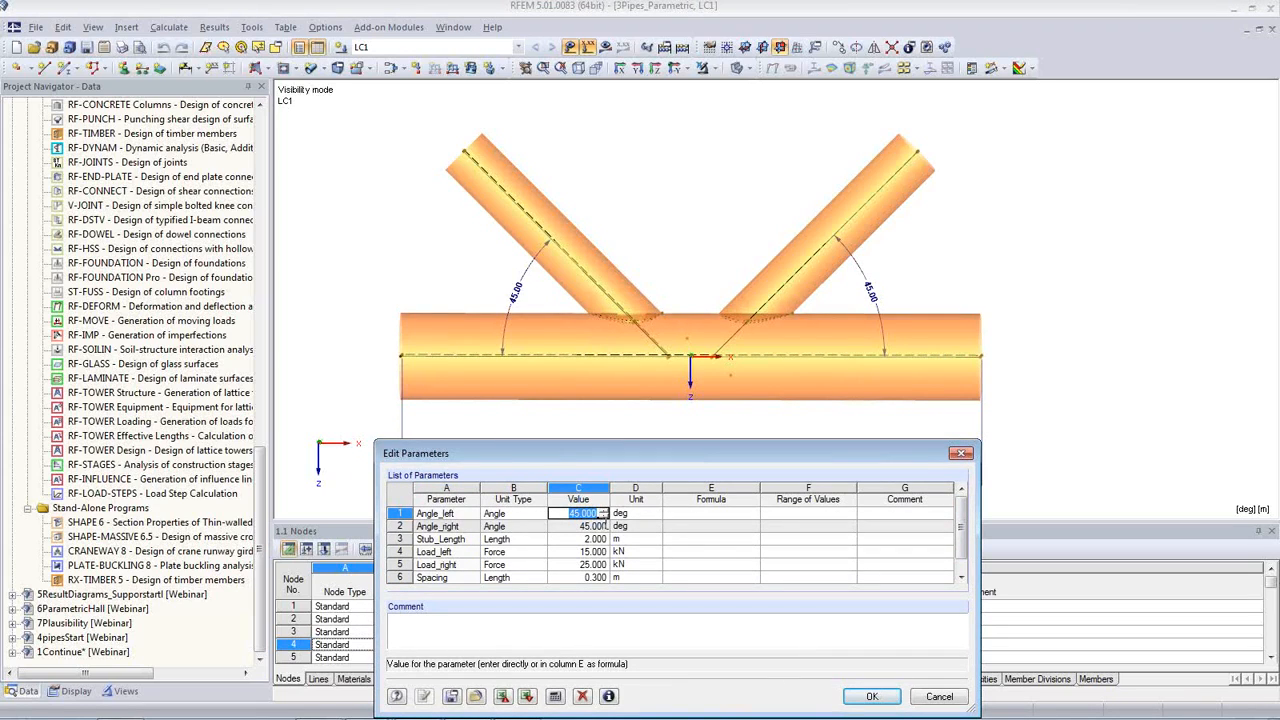
text(30)
key(Tab)
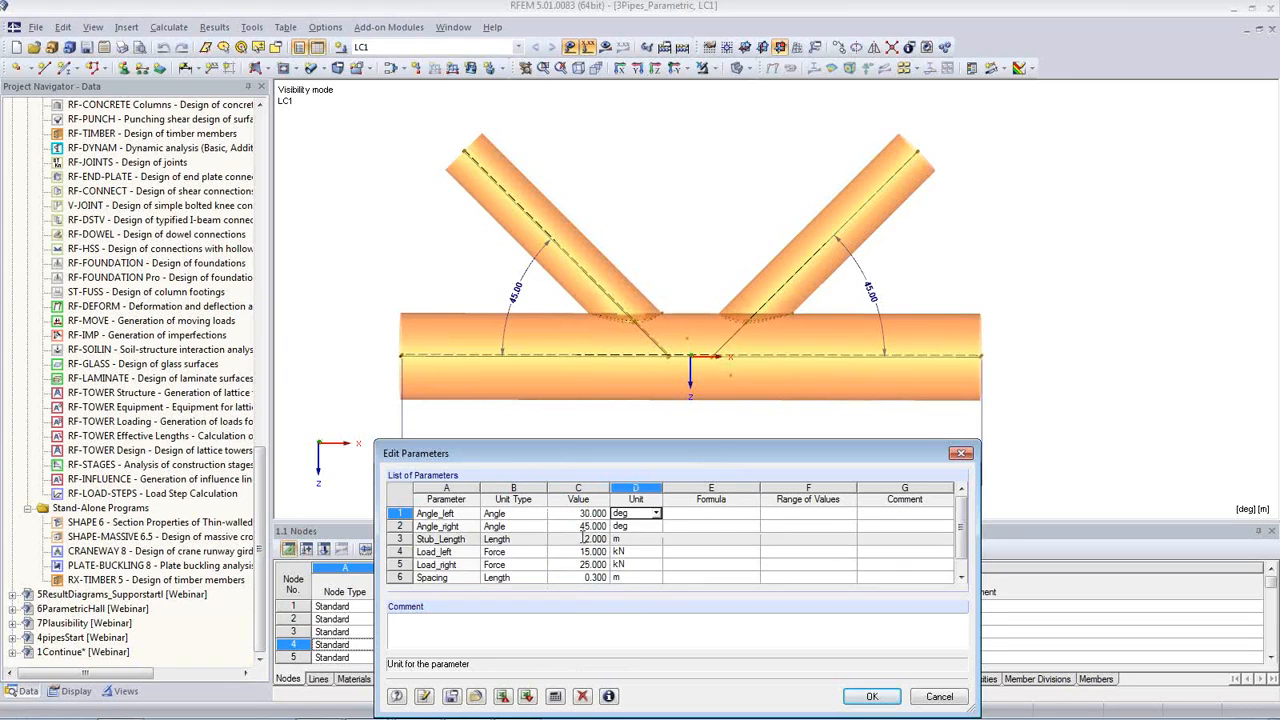
Step: Set Angle_right to 50 deg, apply the changed parameters to the model, and close the parameter list
click(590, 526)
text(50)
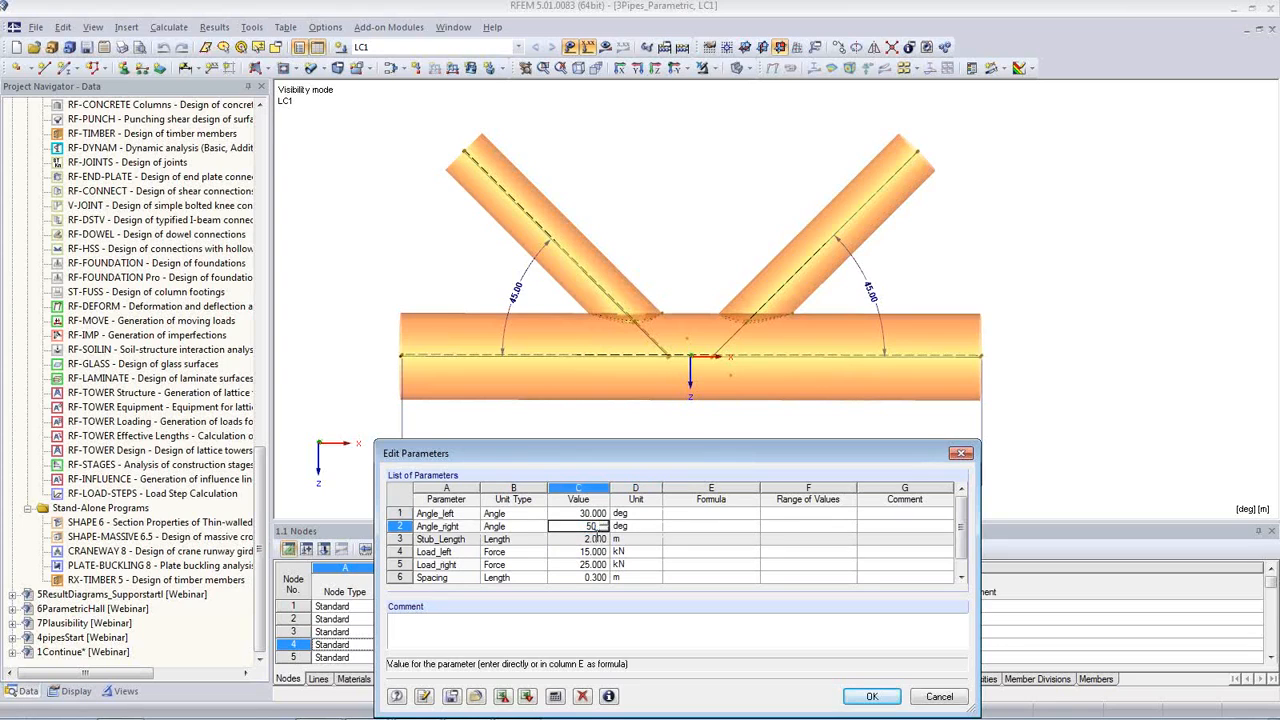
key(Tab)
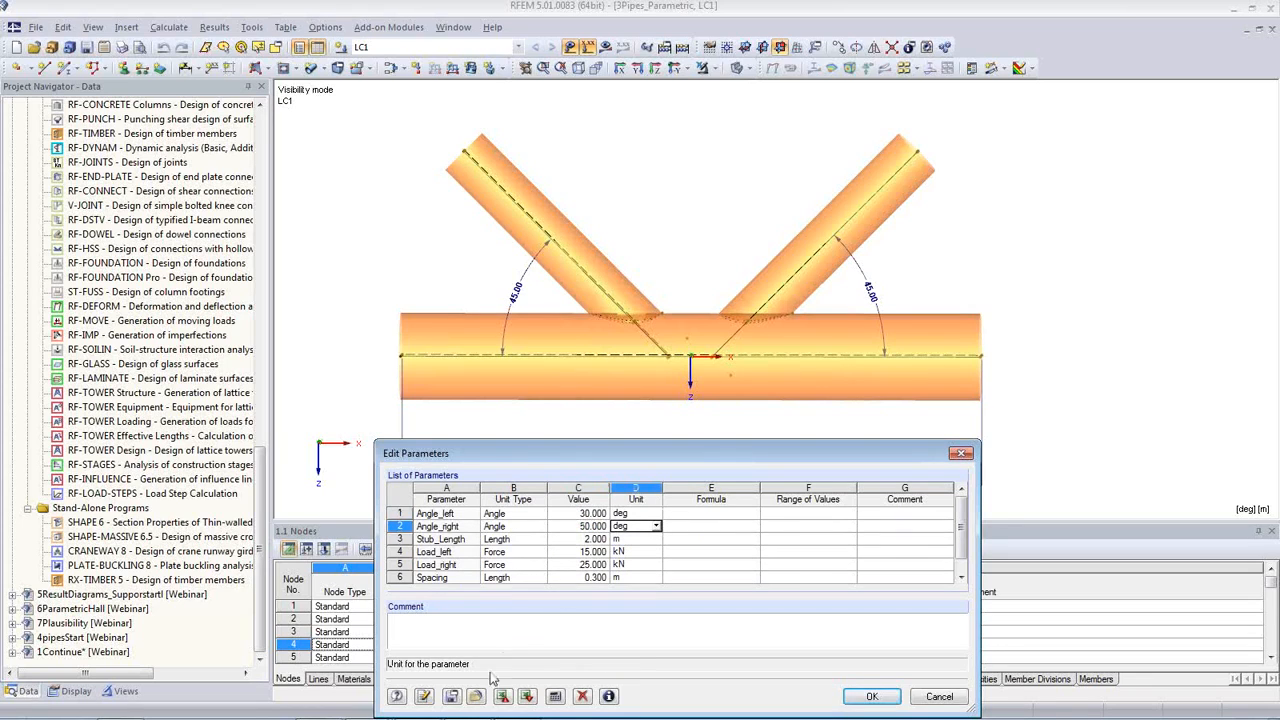
click(425, 697)
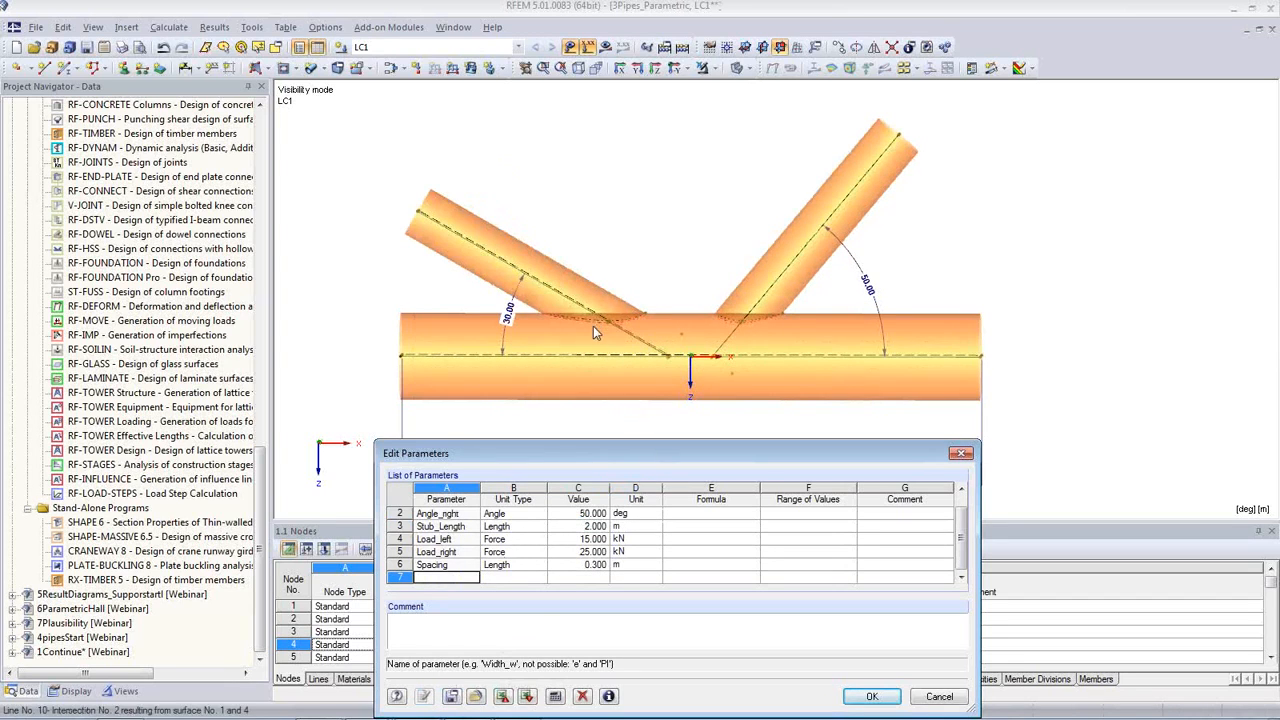
middle_drag(716, 272, 640, 276)
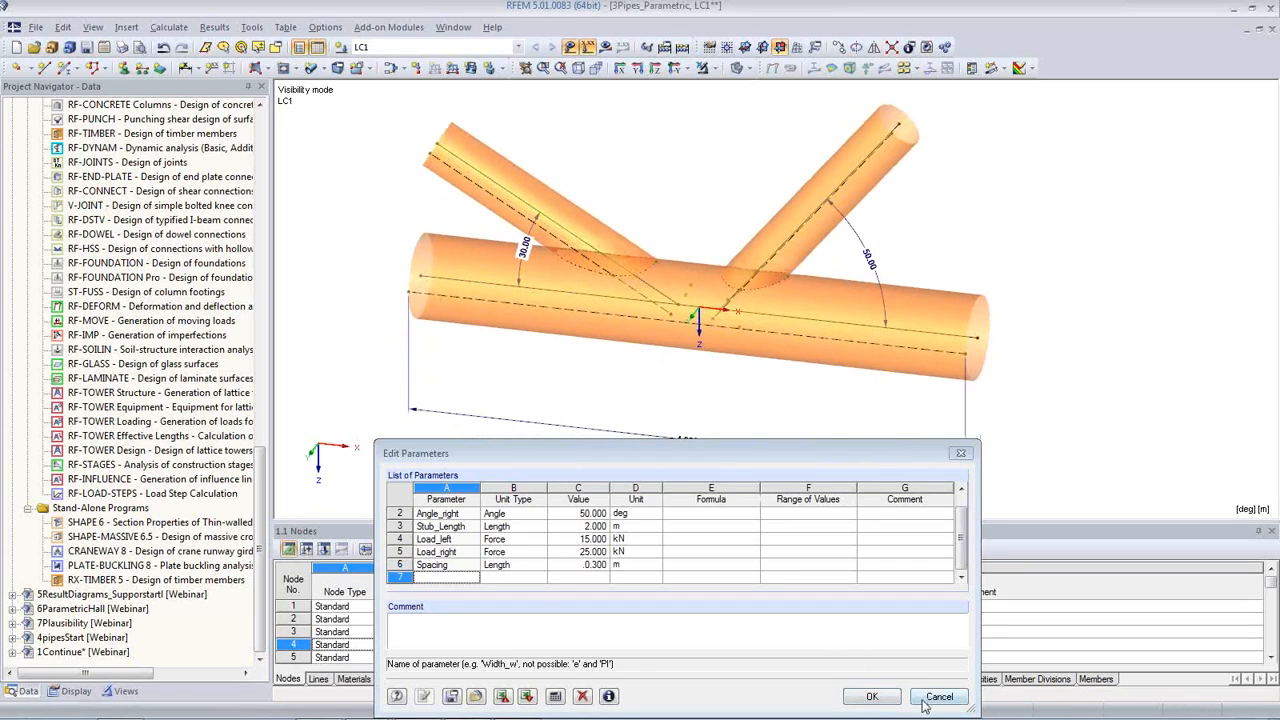
click(923, 702)
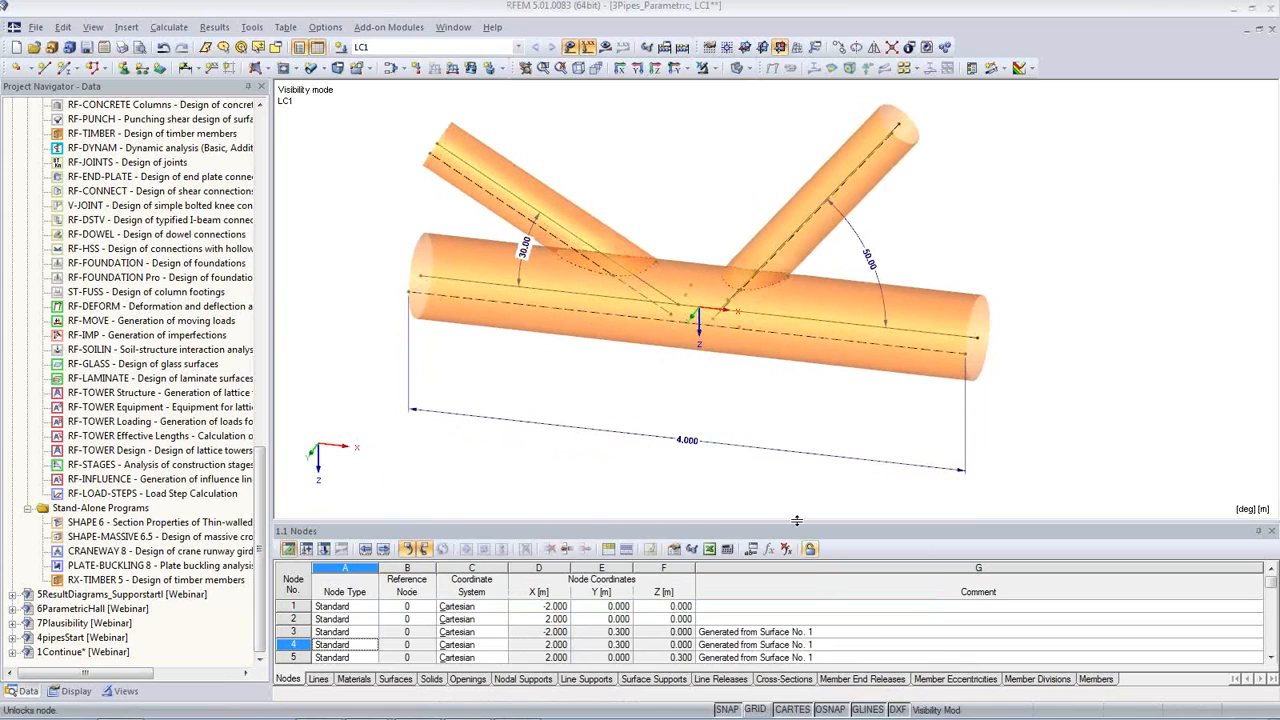
Step: Edit the parent surface of the horizontal pipe component and set the pipe radius to 0.4 m
double_click(946, 318)
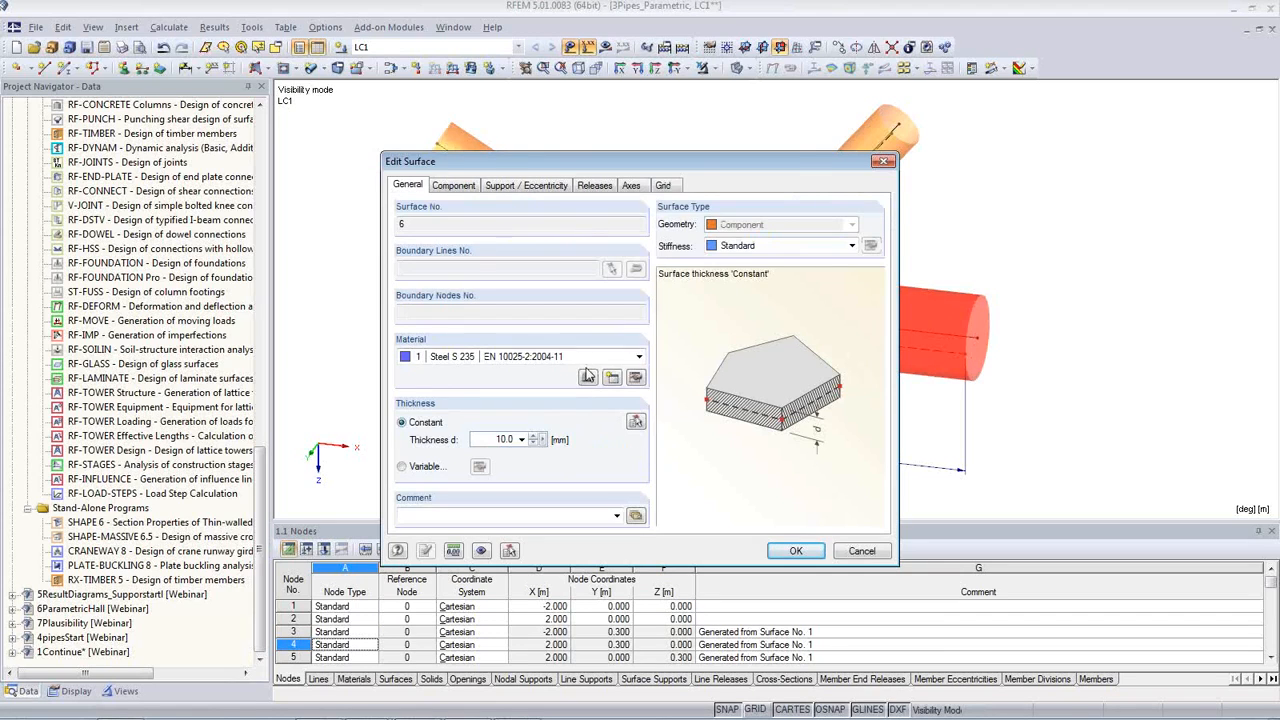
key(Escape)
right_click(930, 316)
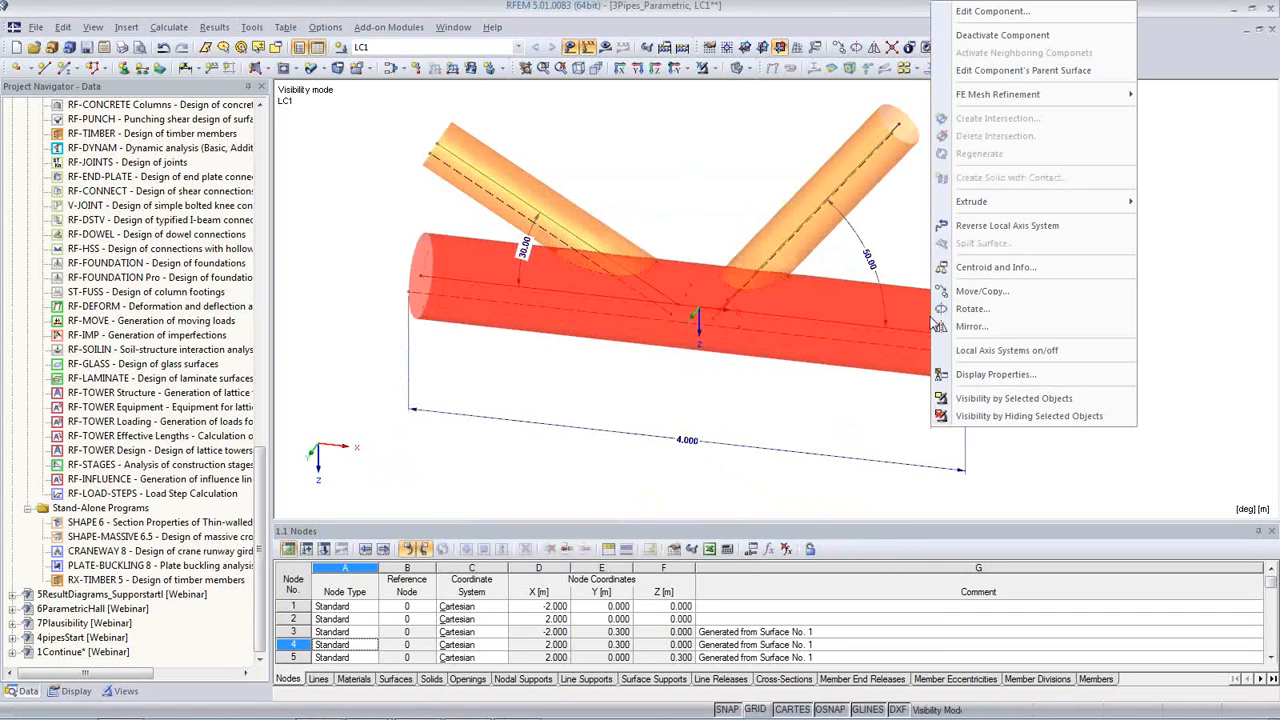
click(996, 71)
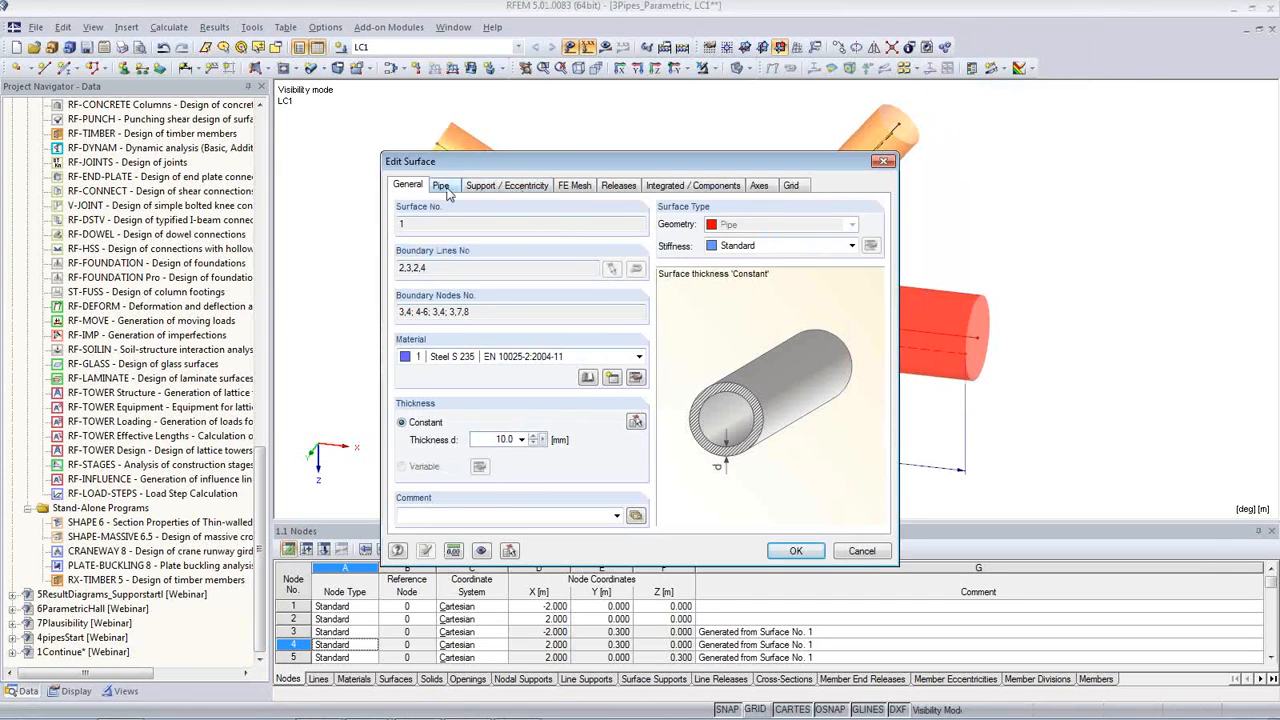
click(441, 187)
drag(503, 170, 230, 234)
double_click(224, 357)
text(0,4)
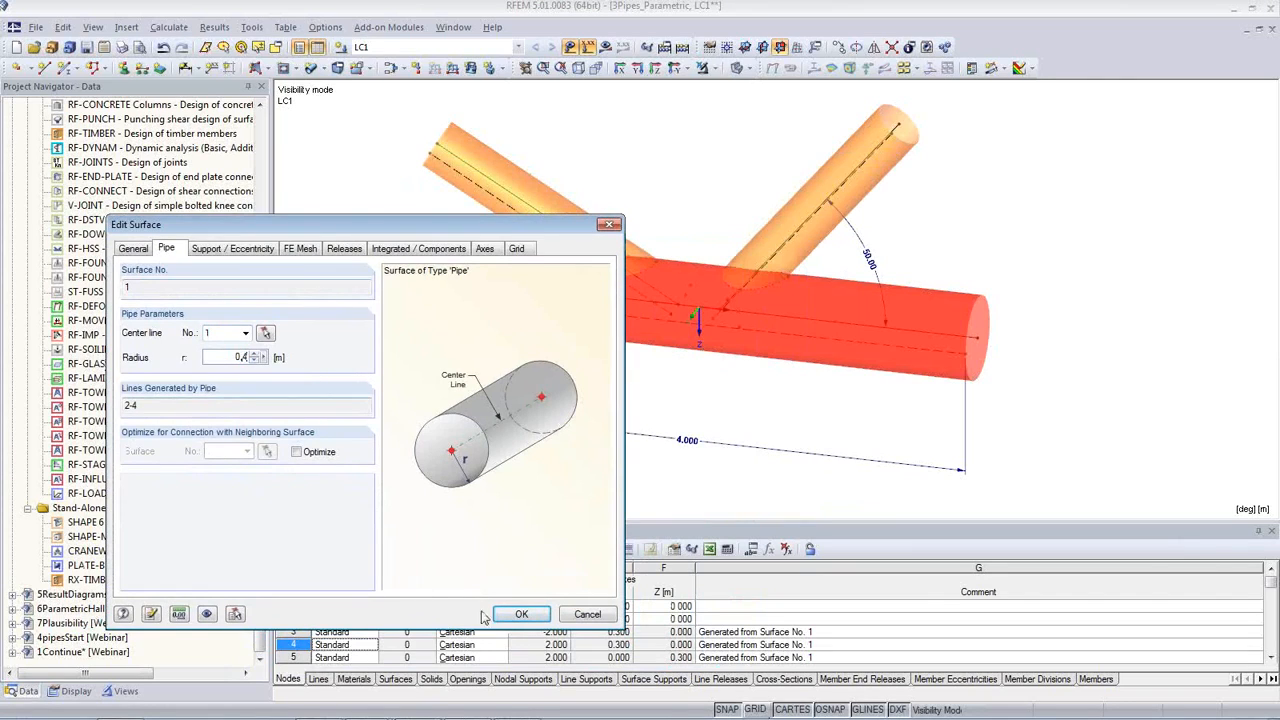
click(521, 613)
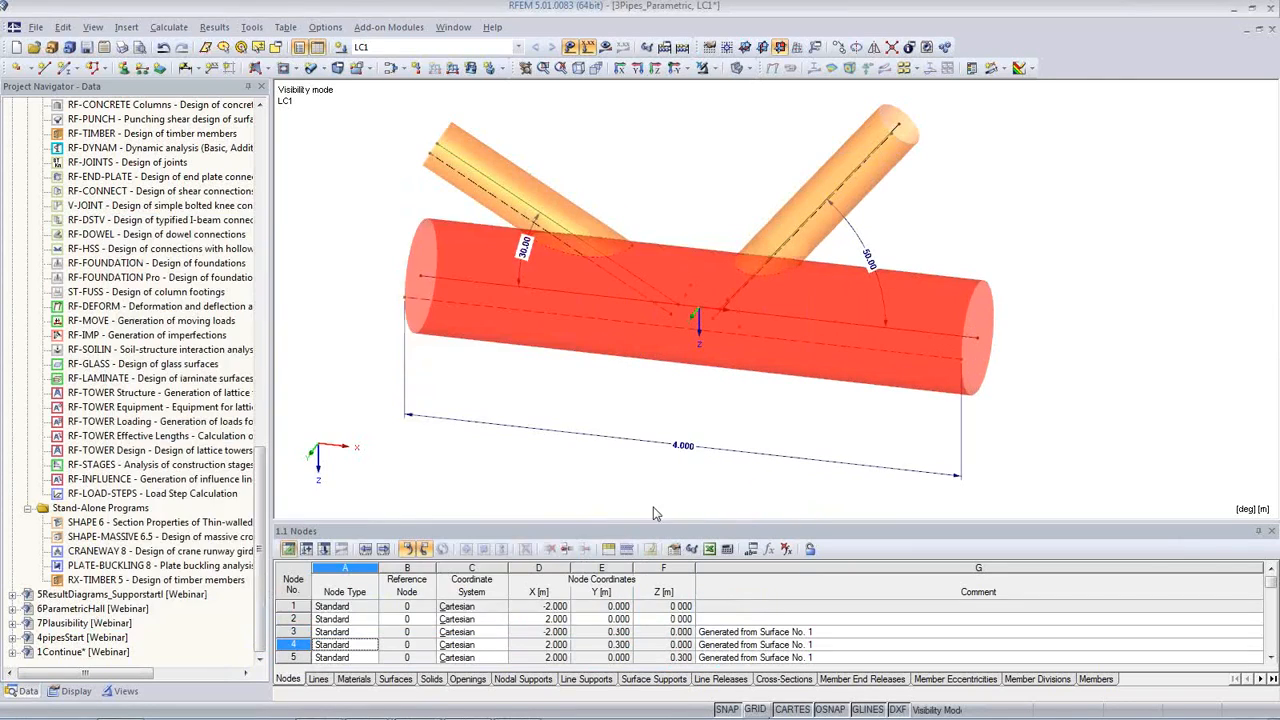
mouse_move(680, 284)
ctrl+middle_down()
mouse_move(466, 289)
mouse_move(164, 214)
mouse_move(665, 280)
ctrl+middle_up()
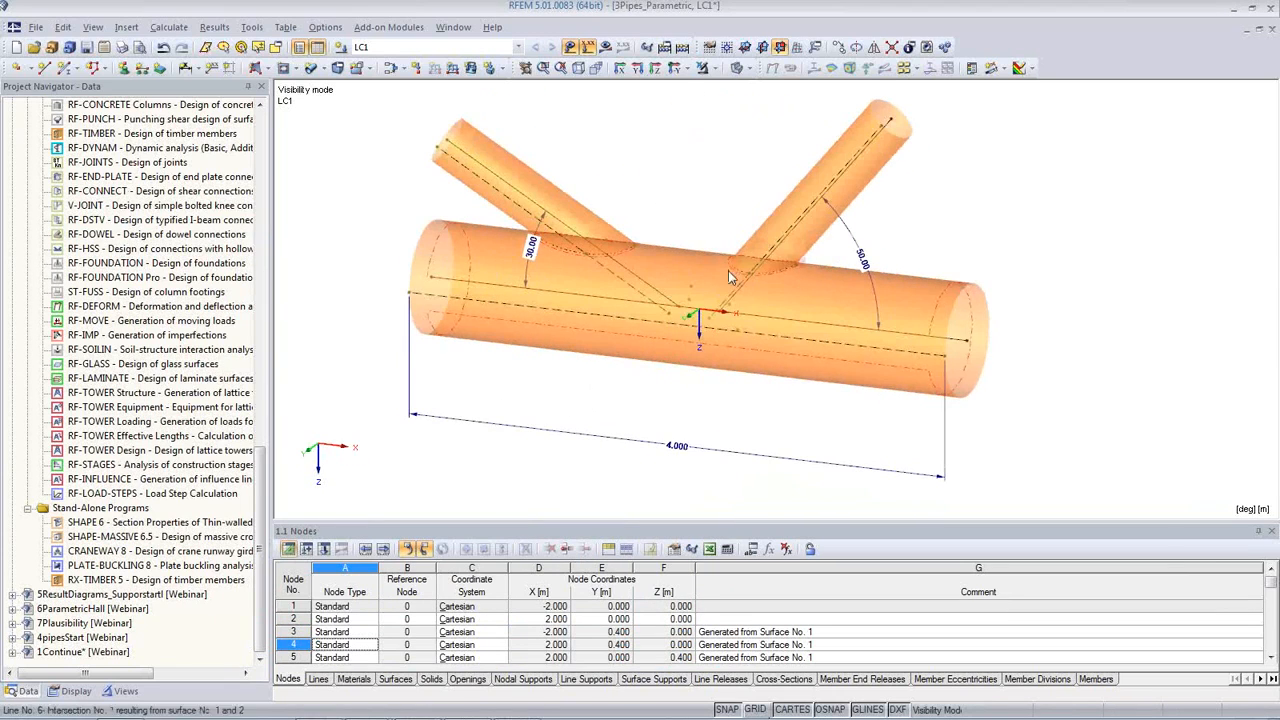
scroll(765, 427, down, 2)
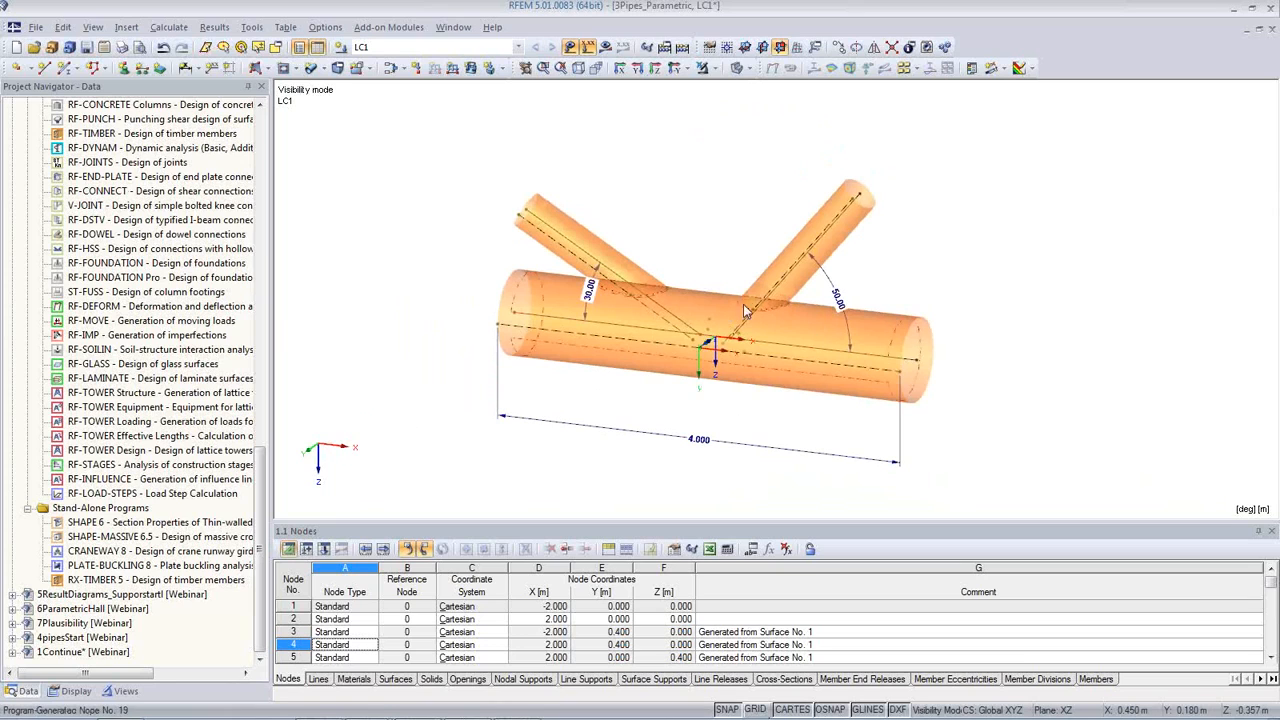
Step: Switch to the open model 4pipesStart and show its lines in a front view along the Y-axis
drag(260, 475, 269, 137)
click(12, 147)
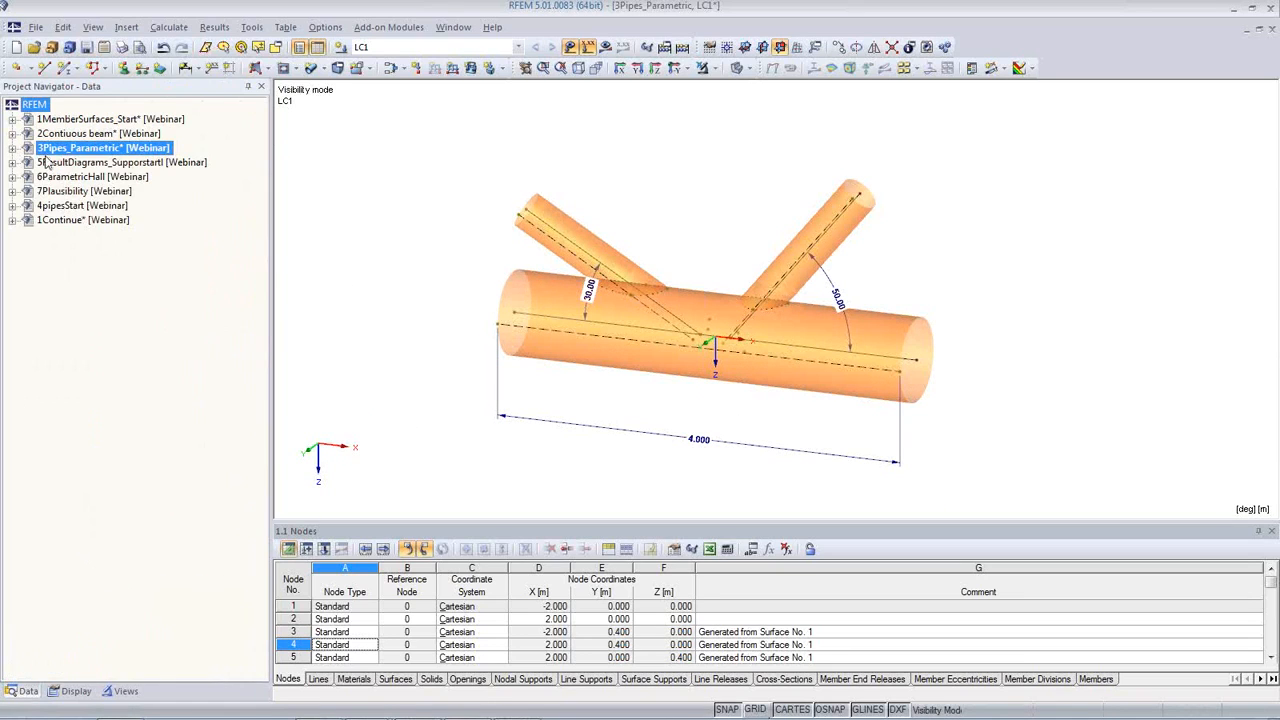
right_click(77, 209)
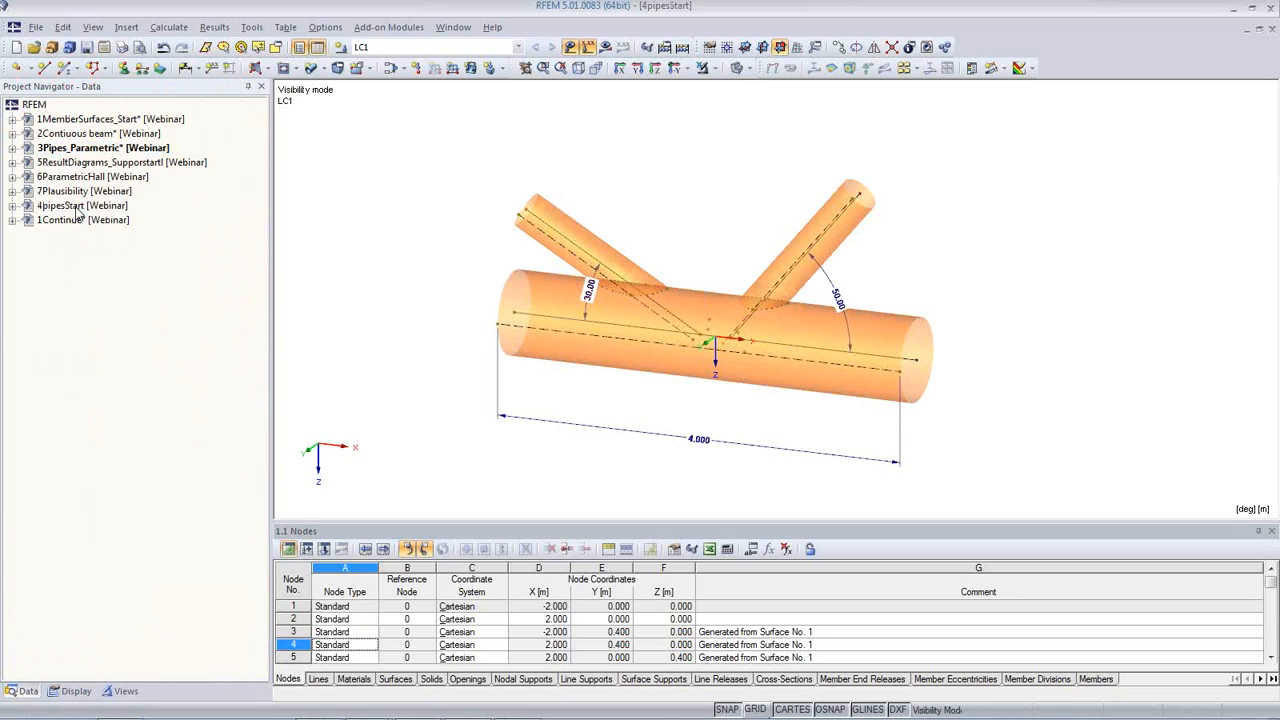
click(600, 405)
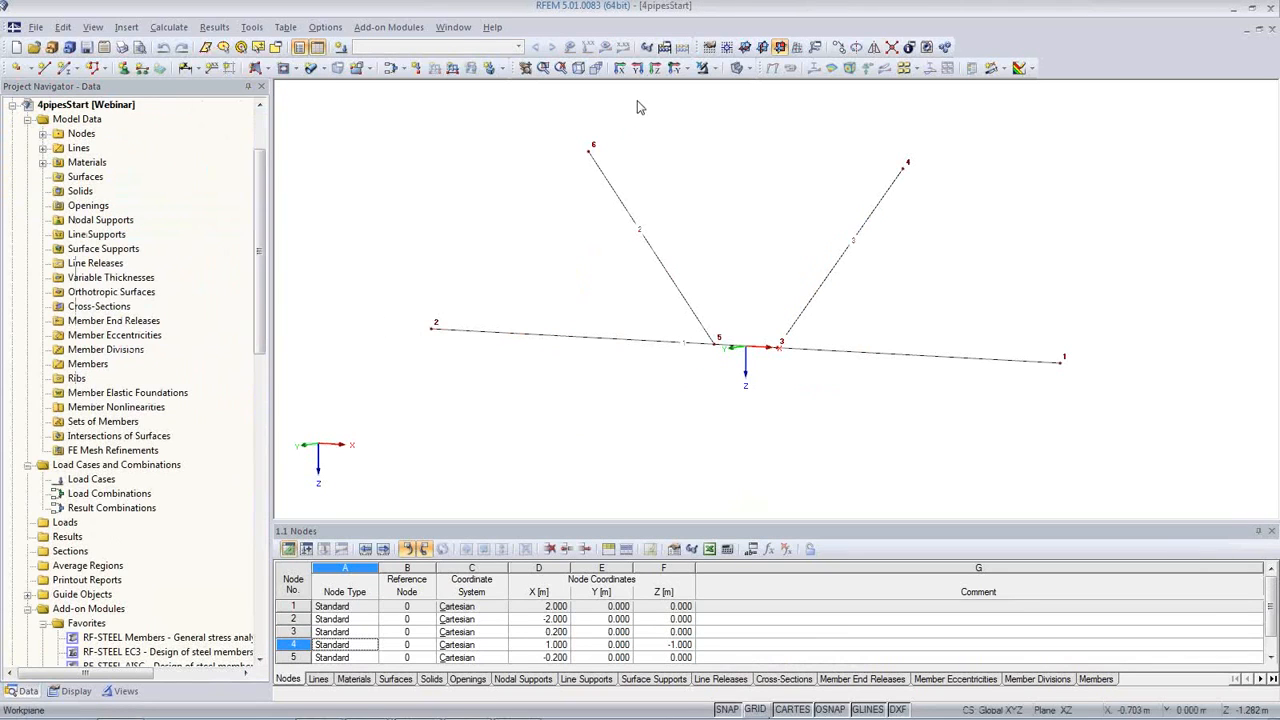
click(637, 68)
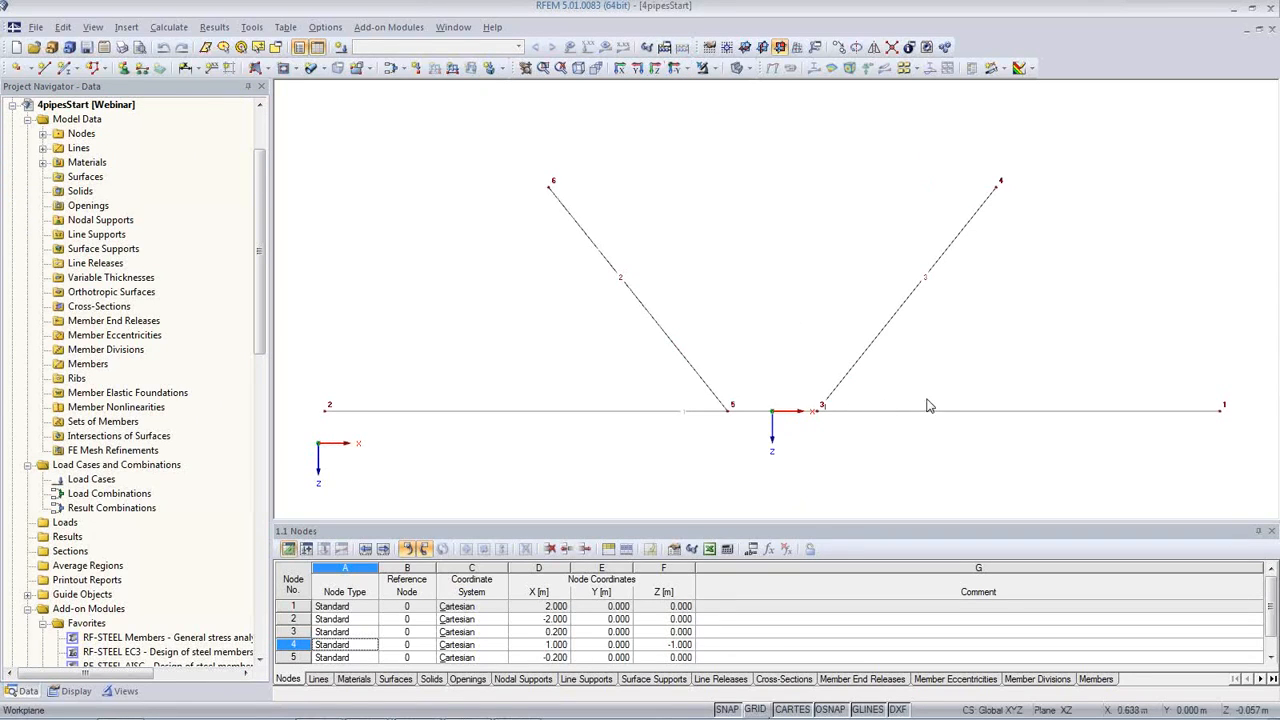
middle_drag(998, 440, 988, 388)
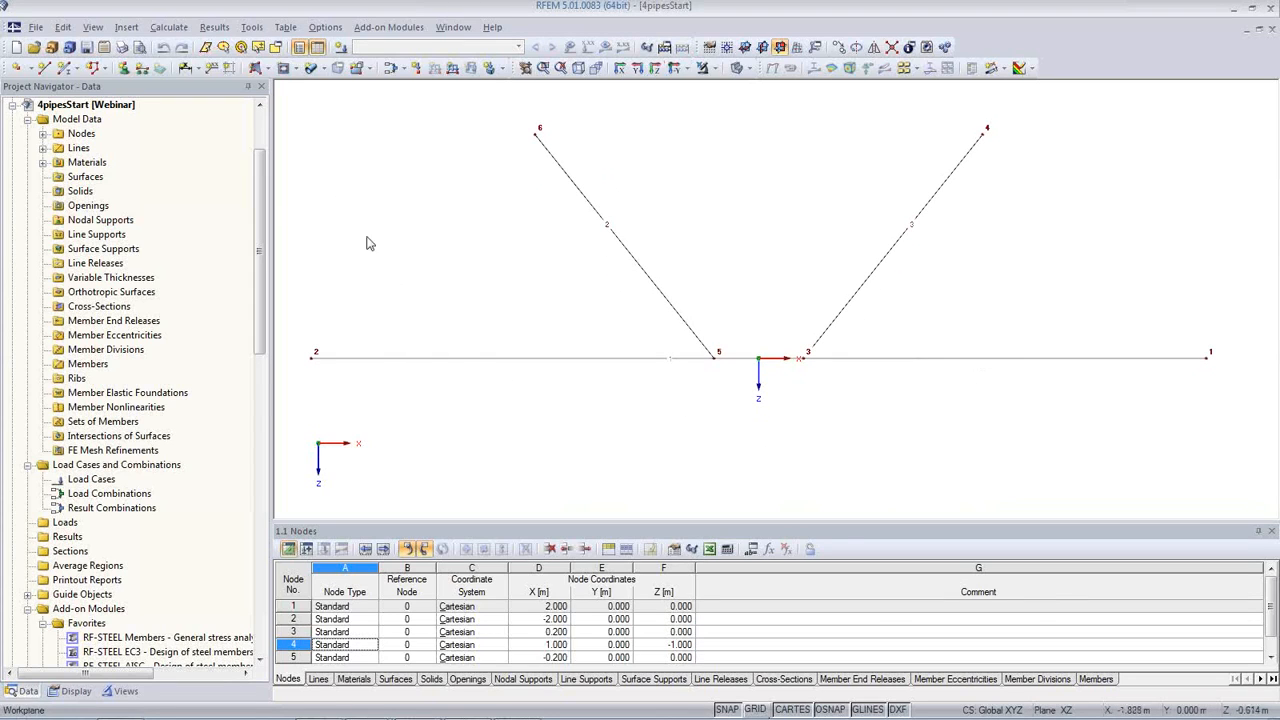
Step: Create a pipe surface of Steel S 235, 10 mm thick with a 0.3 m radius, around the horizontal line
click(557, 359)
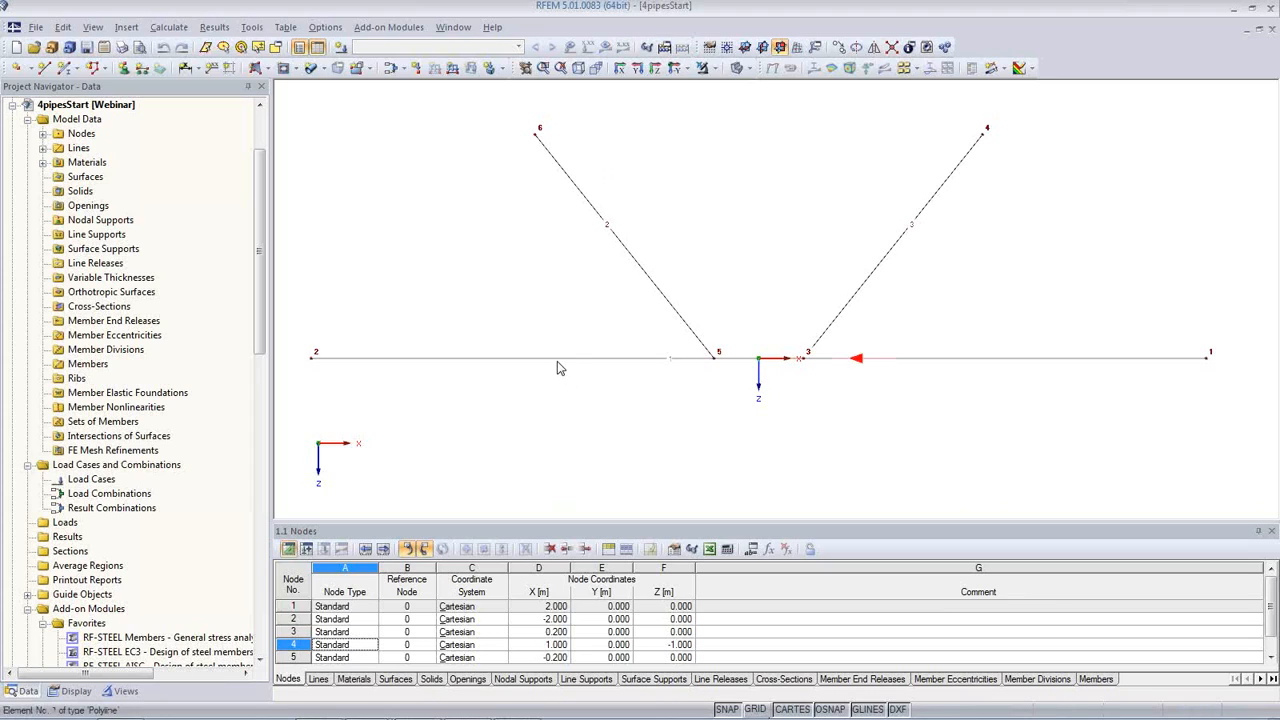
click(320, 68)
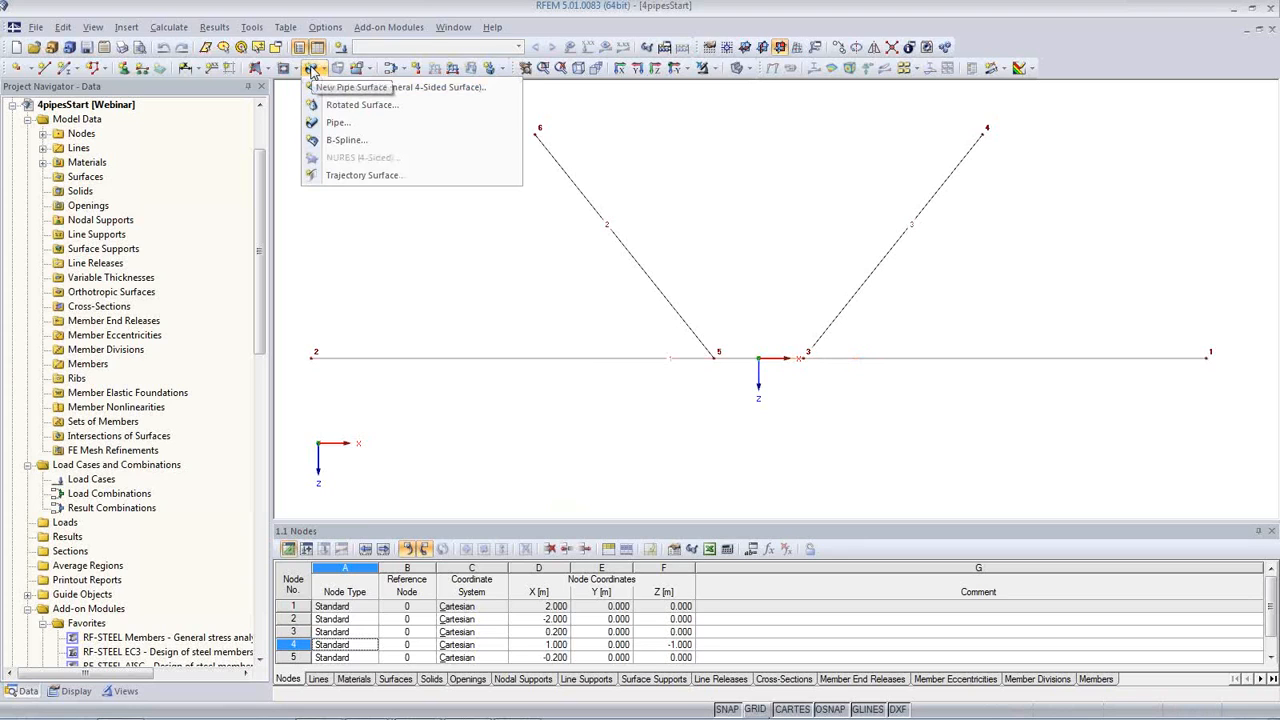
click(337, 122)
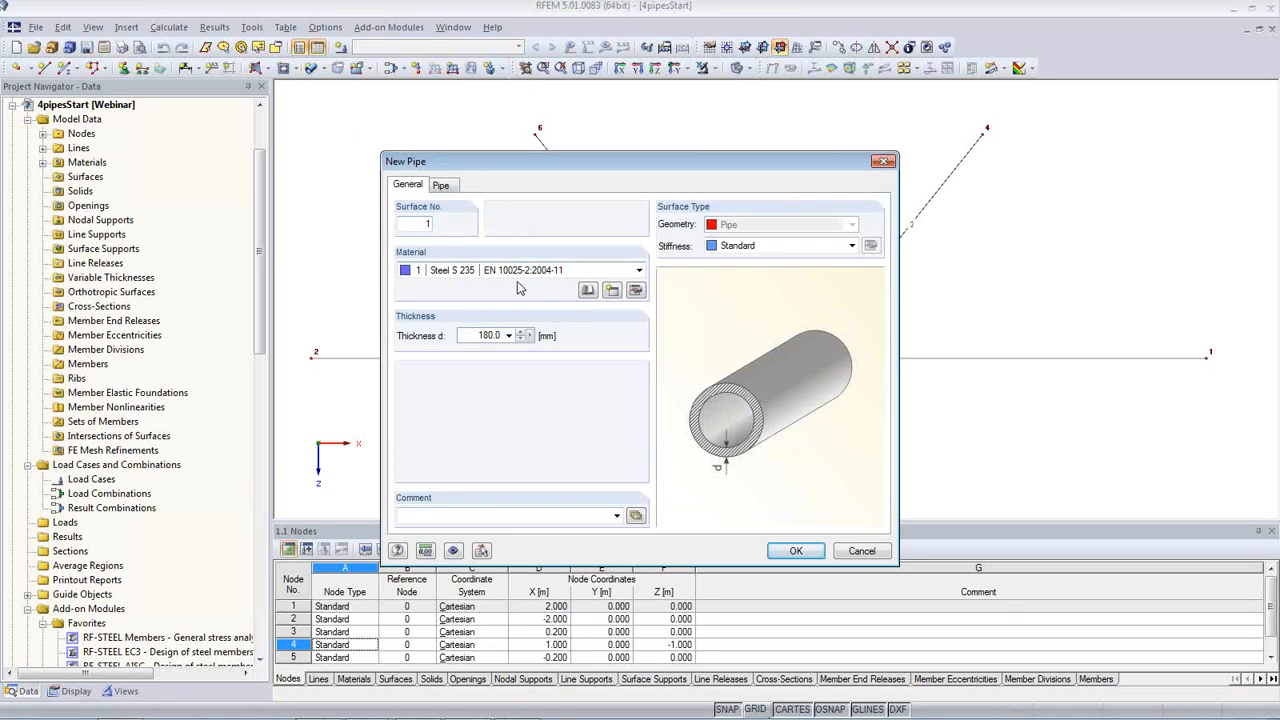
double_click(470, 336)
text(10)
click(441, 186)
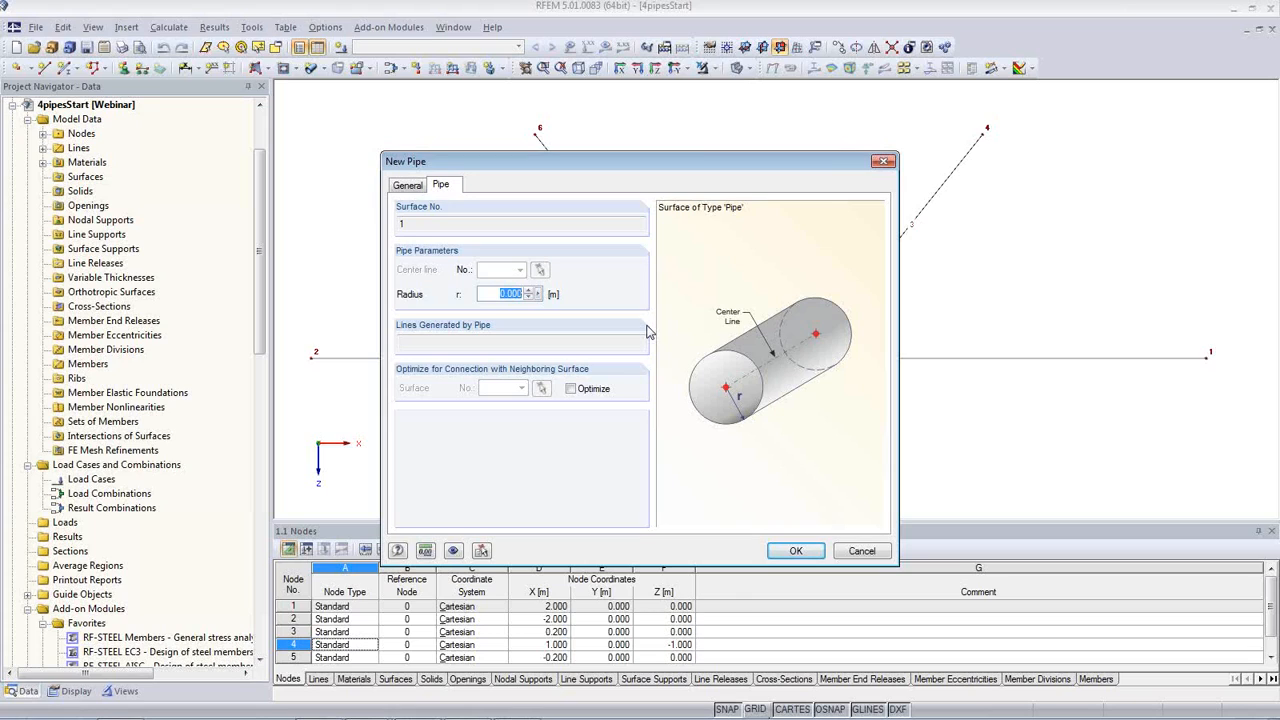
key(BackSpace)
click(798, 553)
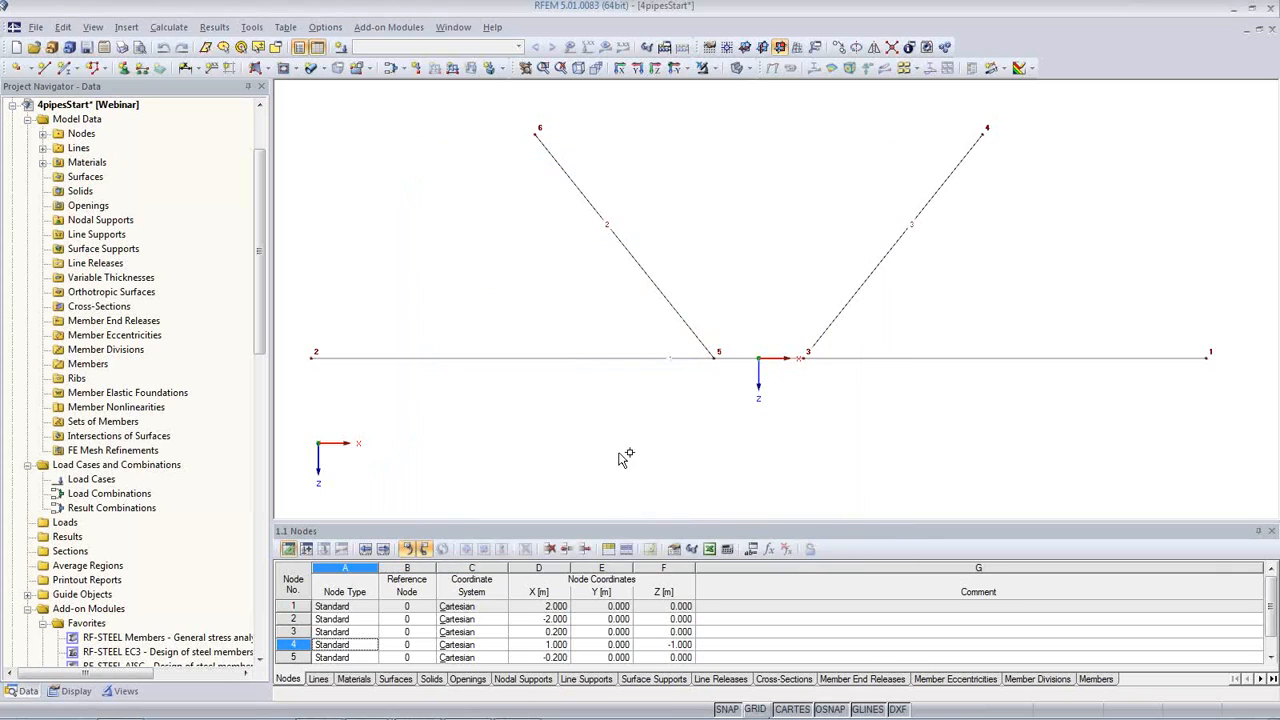
click(577, 360)
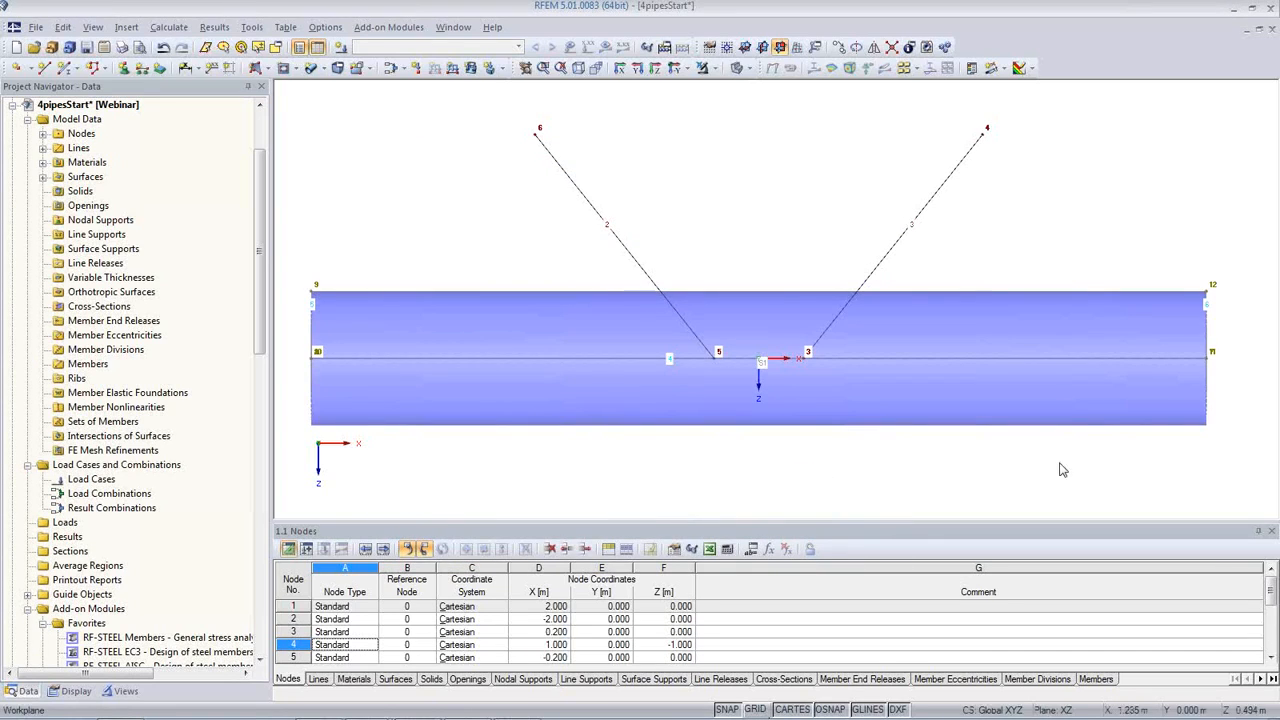
Step: Check the new pipe from an oblique angle and turn off the object numbering in the model view
ctrl+middle_drag(1088, 452, 826, 410)
click(826, 400)
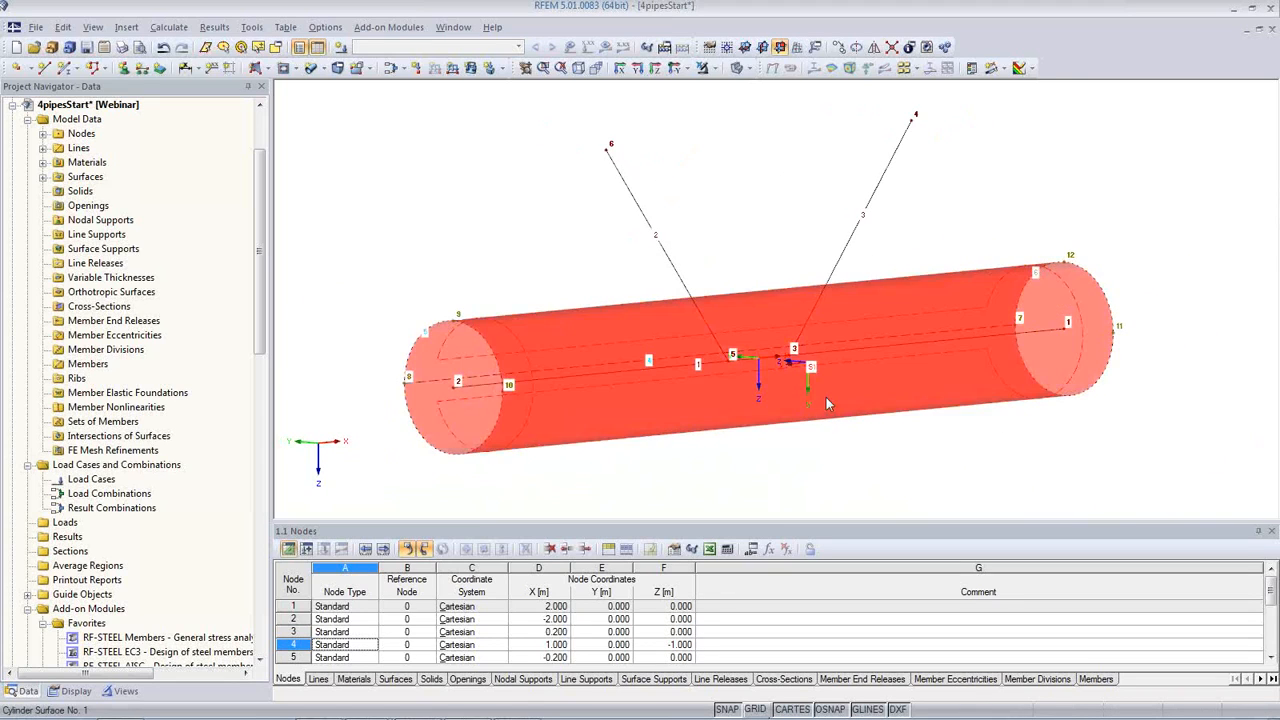
click(978, 425)
ctrl+middle_drag(991, 427, 528, 261)
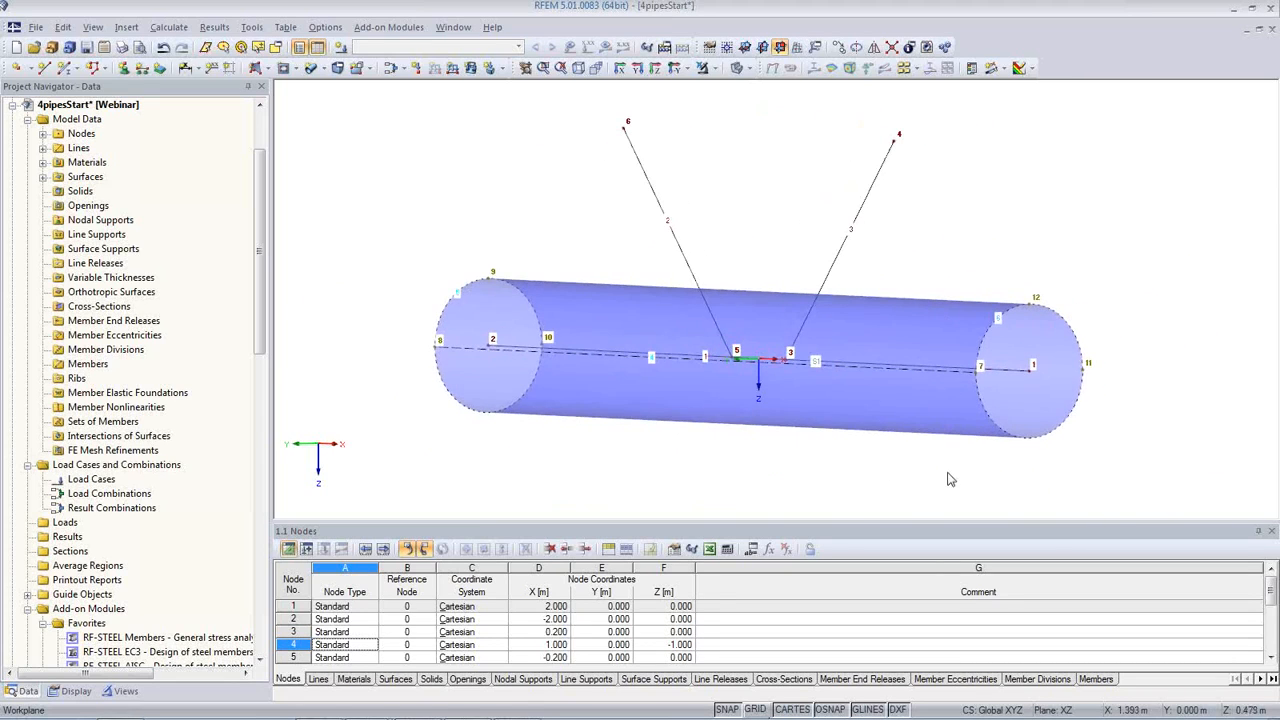
right_click(506, 213)
click(532, 288)
ctrl+middle_drag(818, 362, 1048, 377)
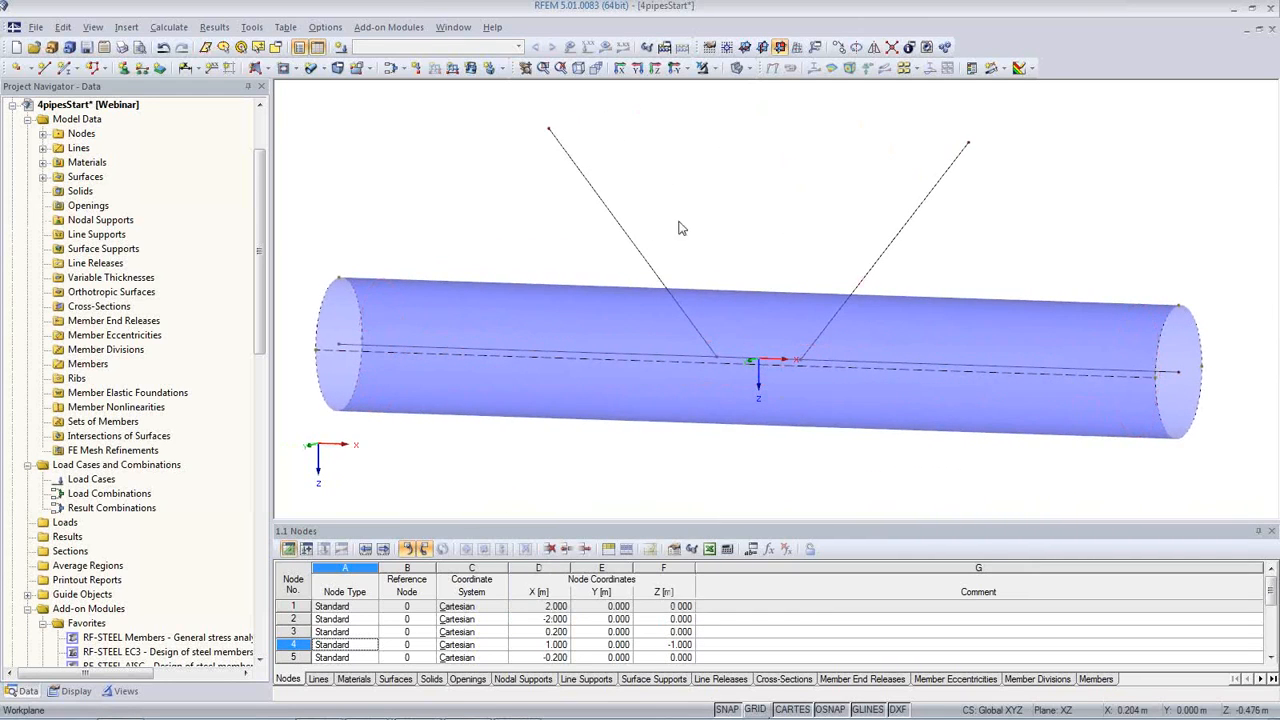
Step: Create two further pipe surfaces with a smaller radius around the two inclined lines
click(311, 67)
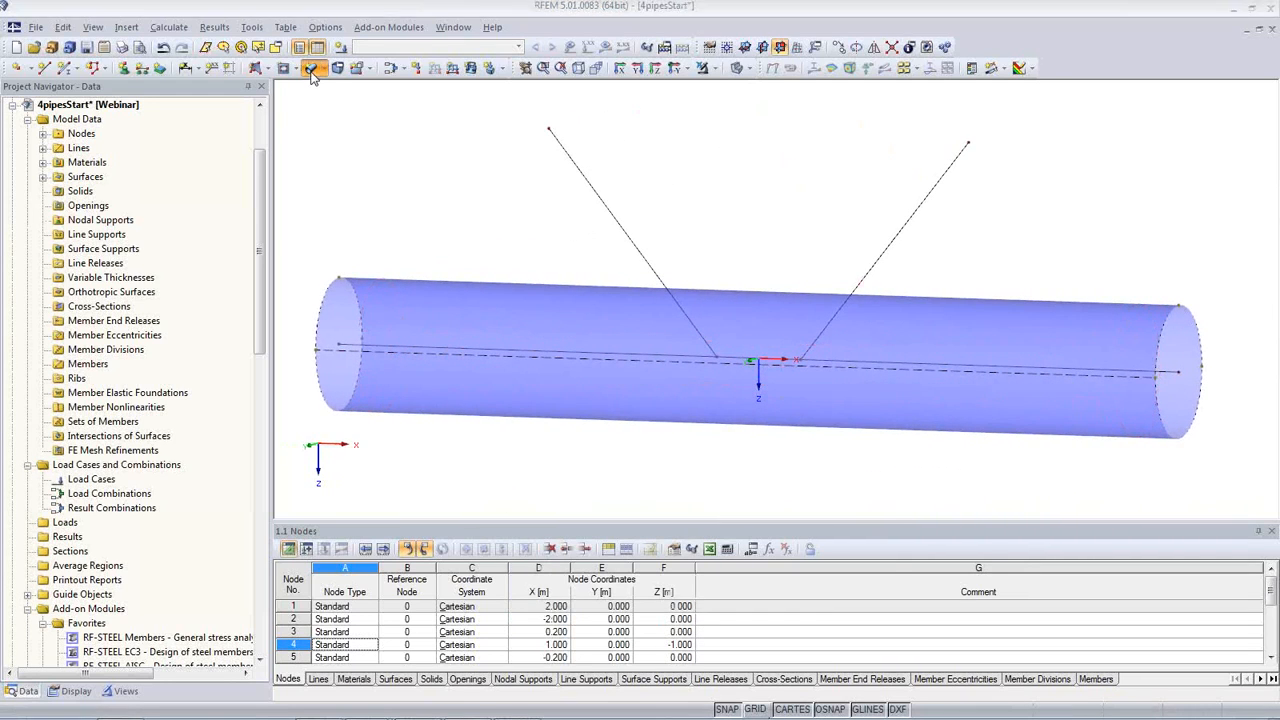
click(445, 188)
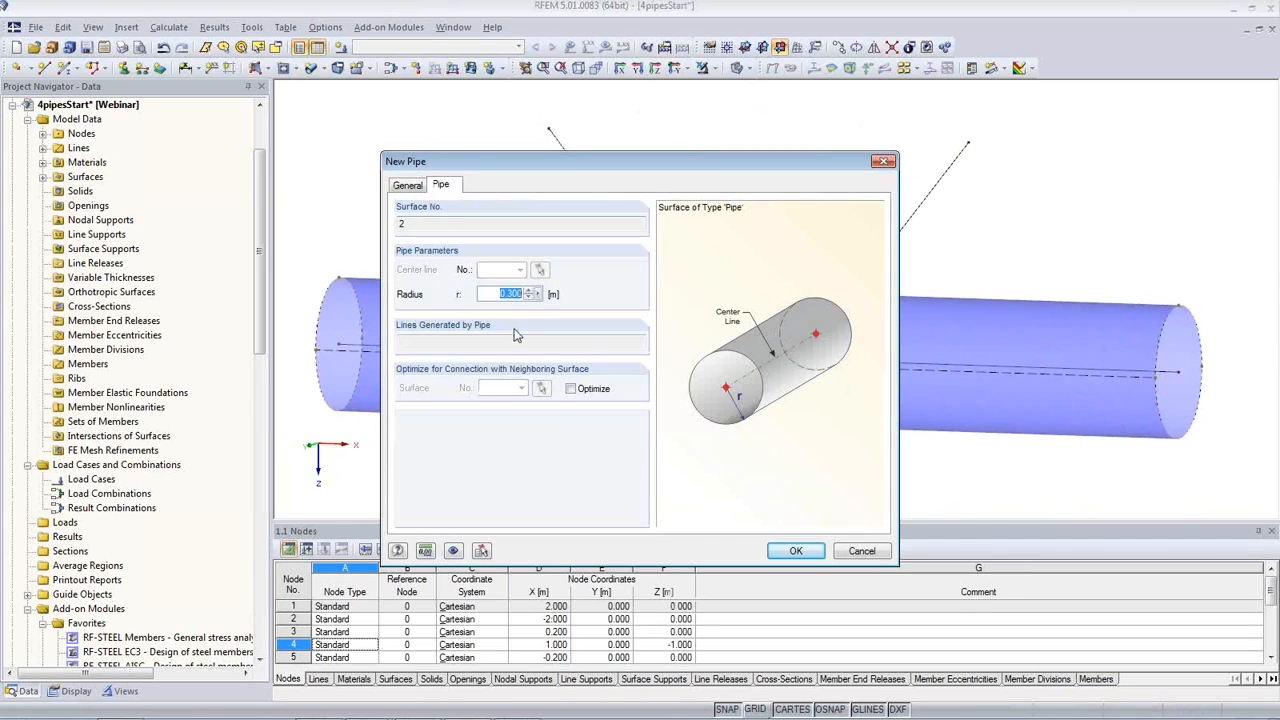
text(0.15)
click(796, 553)
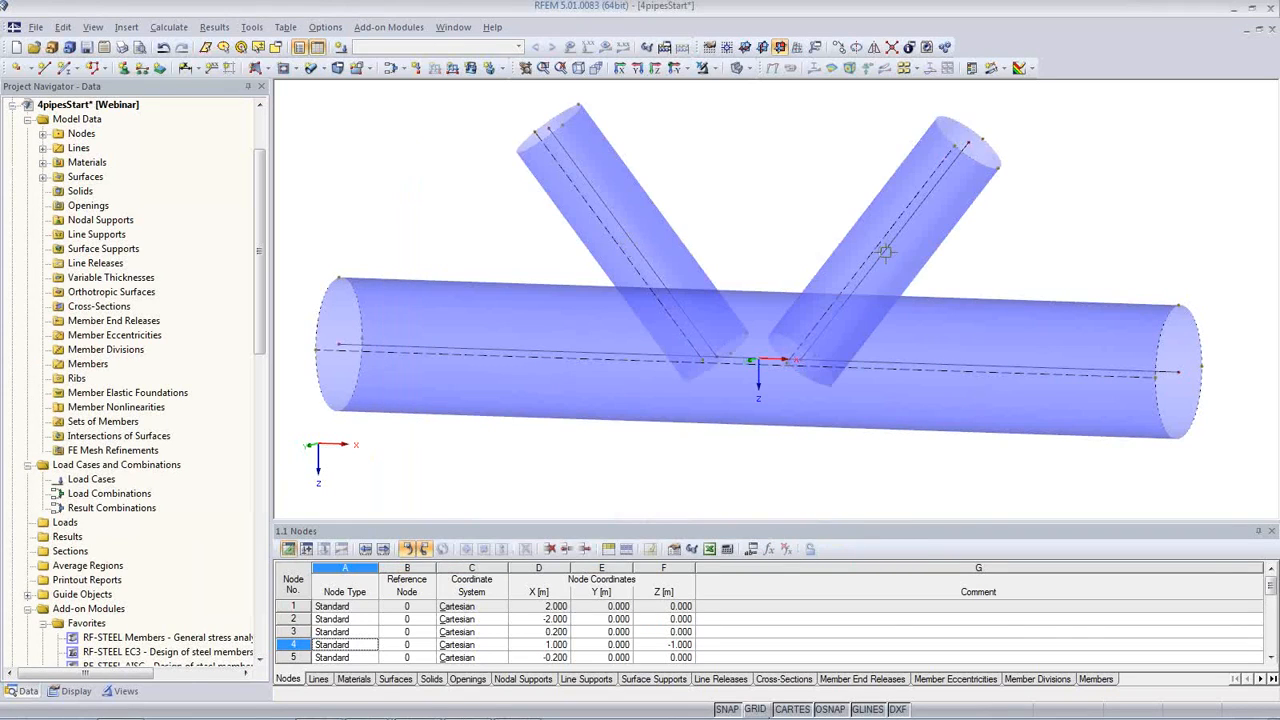
Step: Select all three pipe surfaces together and create the intersections between them
ctrl+middle_drag(777, 455, 845, 327)
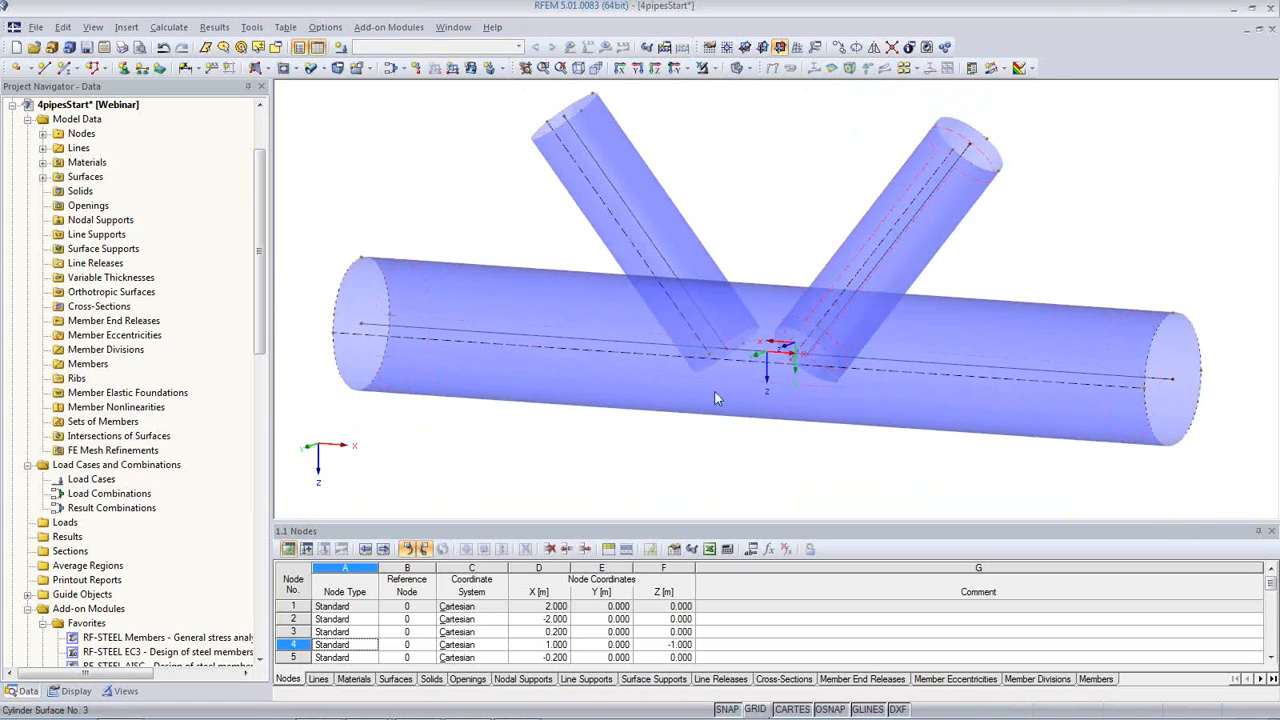
click(632, 410)
click(779, 443)
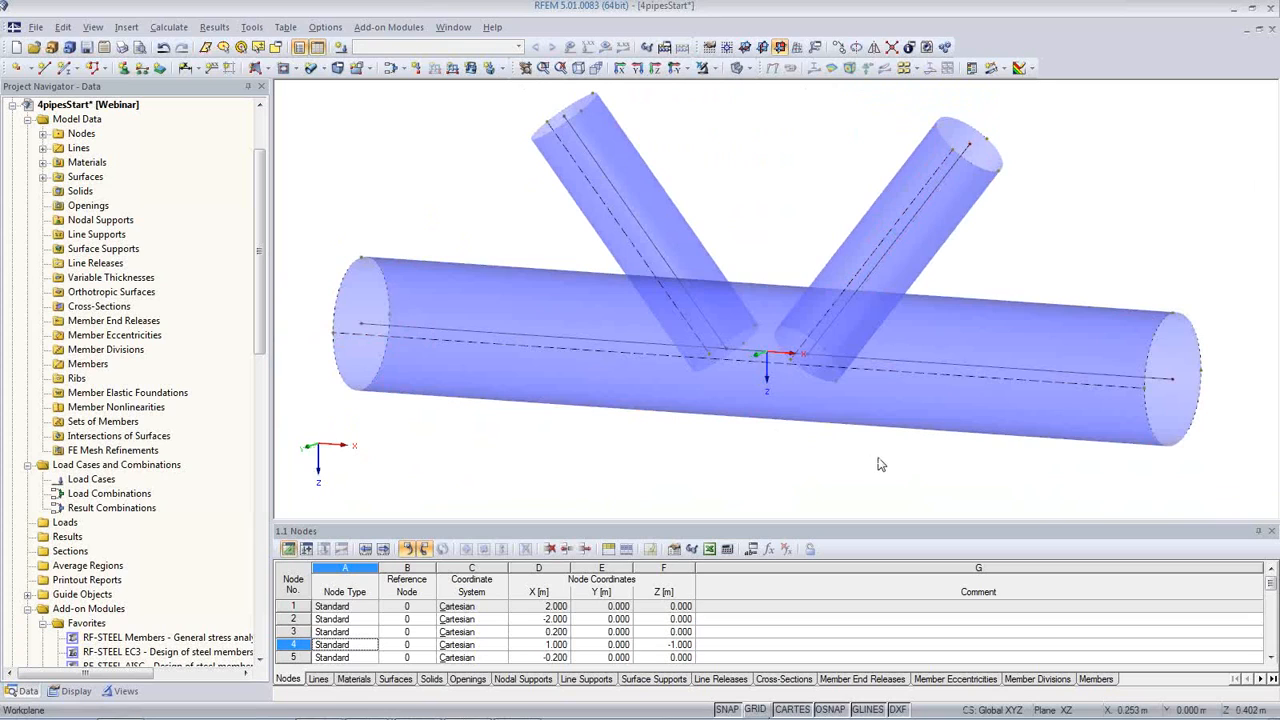
drag(913, 463, 595, 245)
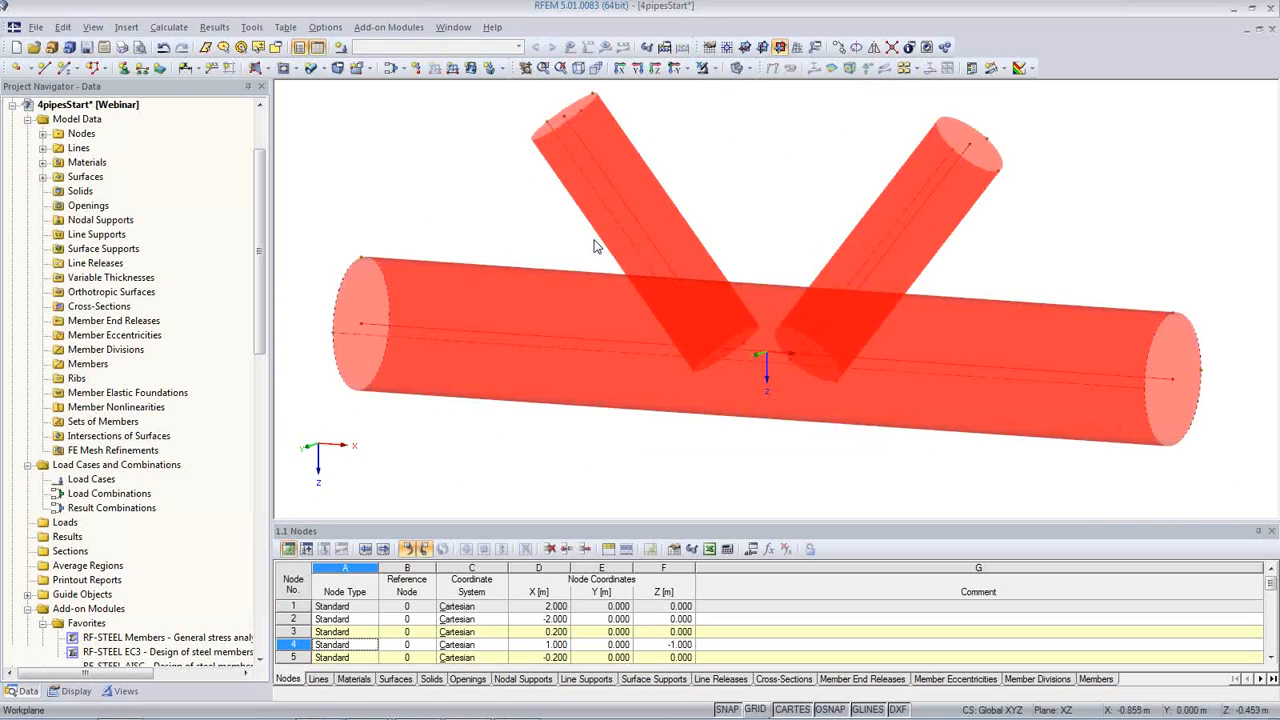
right_click(681, 243)
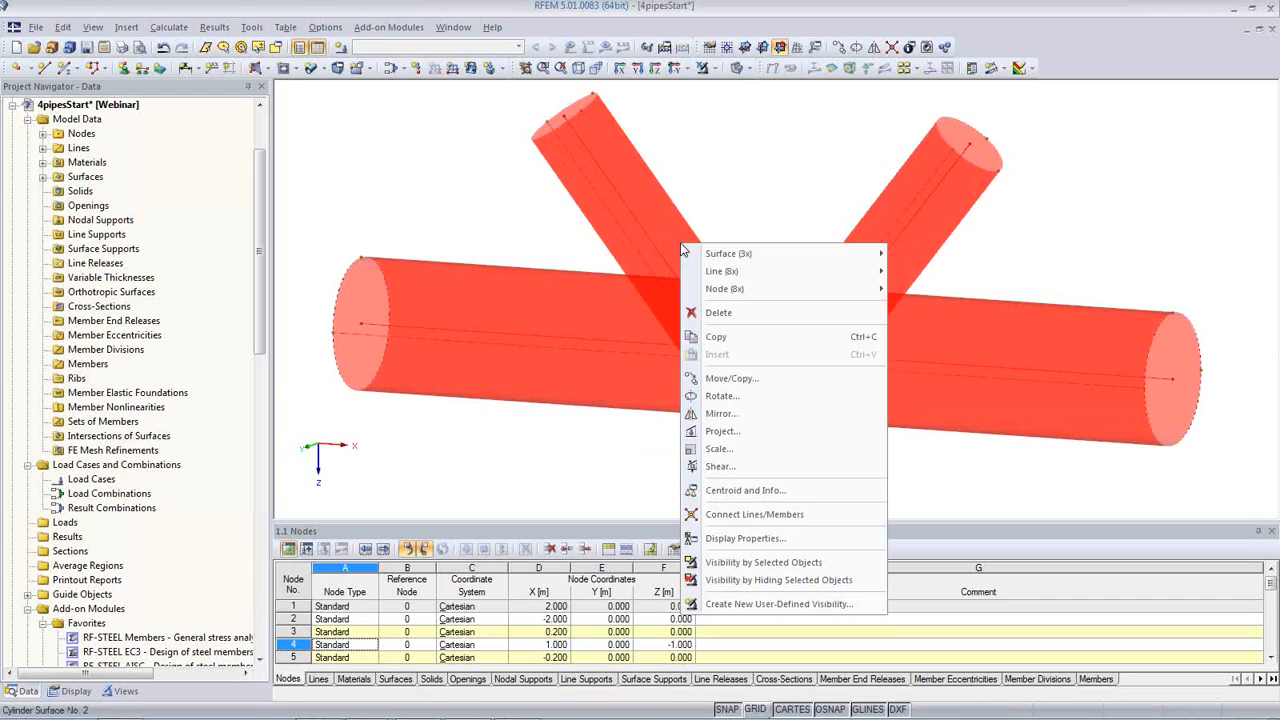
mouse_move(696, 256)
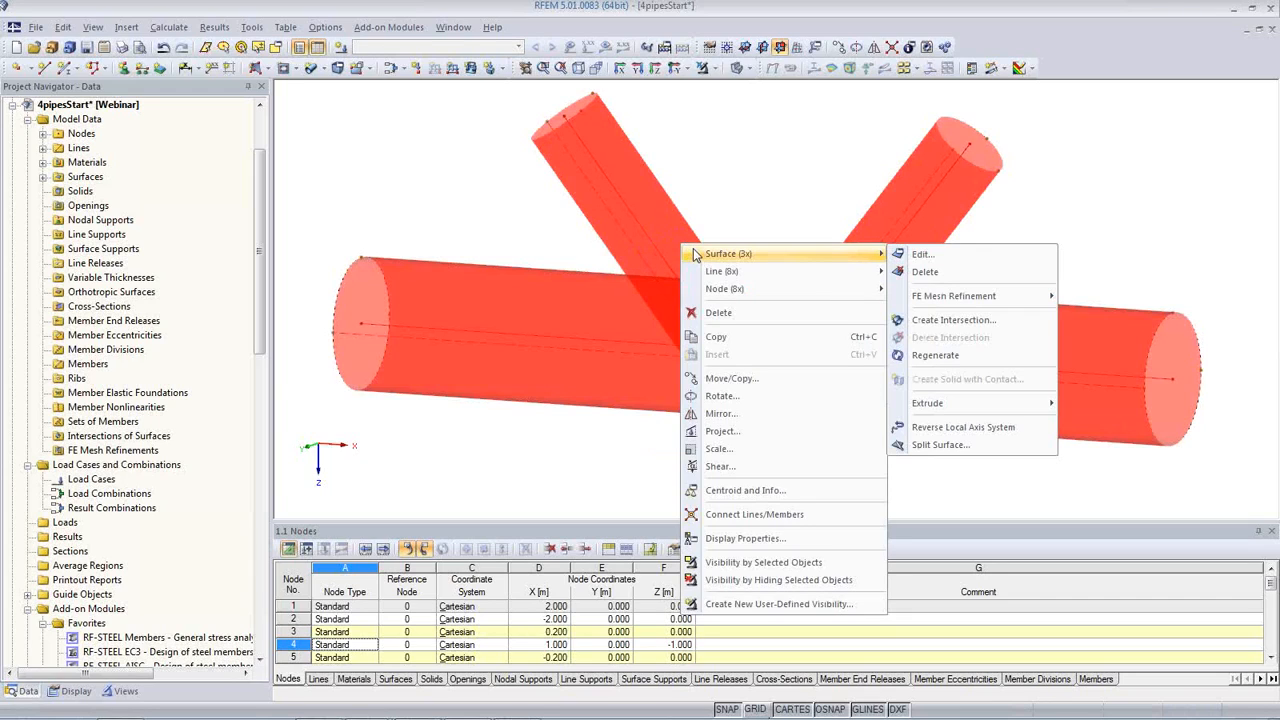
click(993, 322)
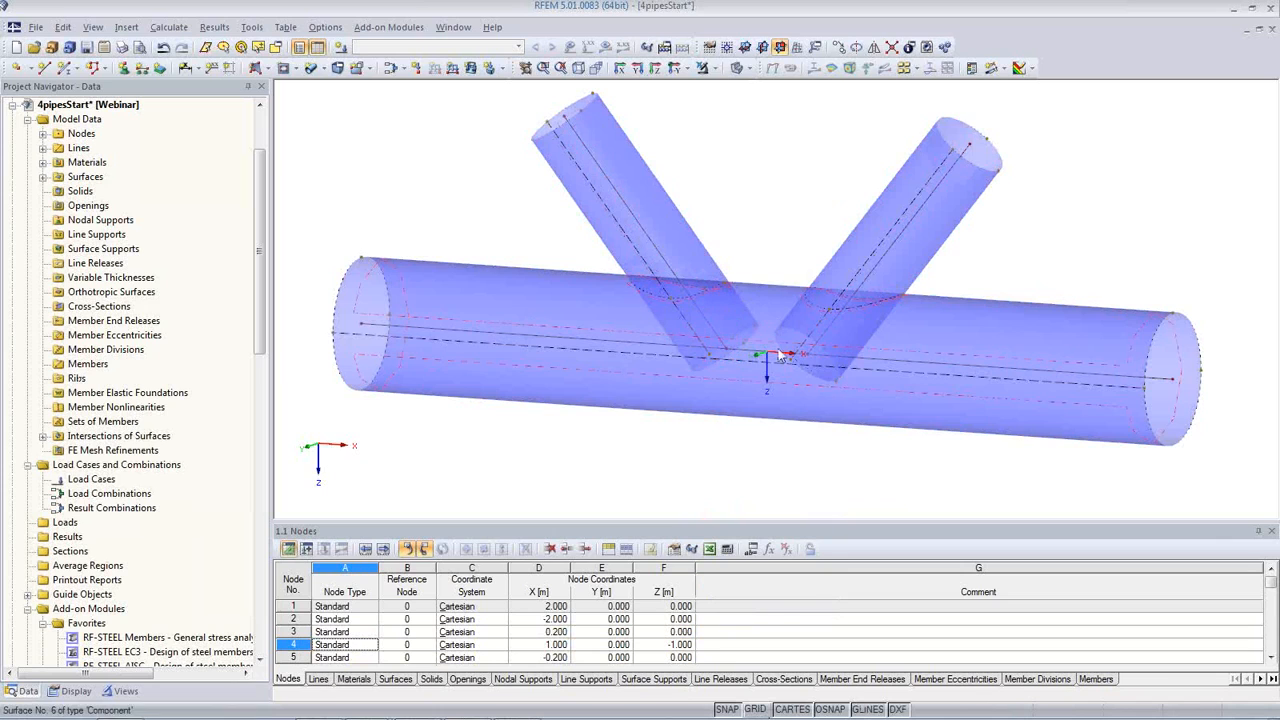
ctrl+middle_drag(829, 455, 1034, 449)
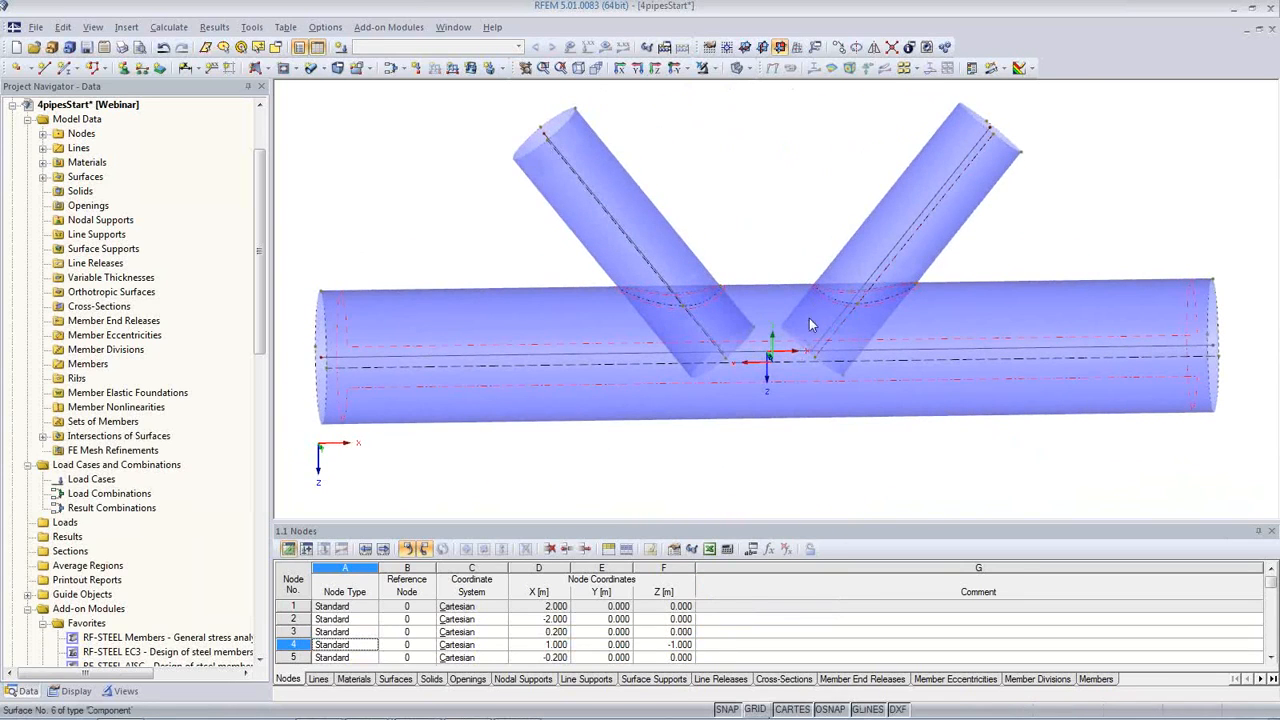
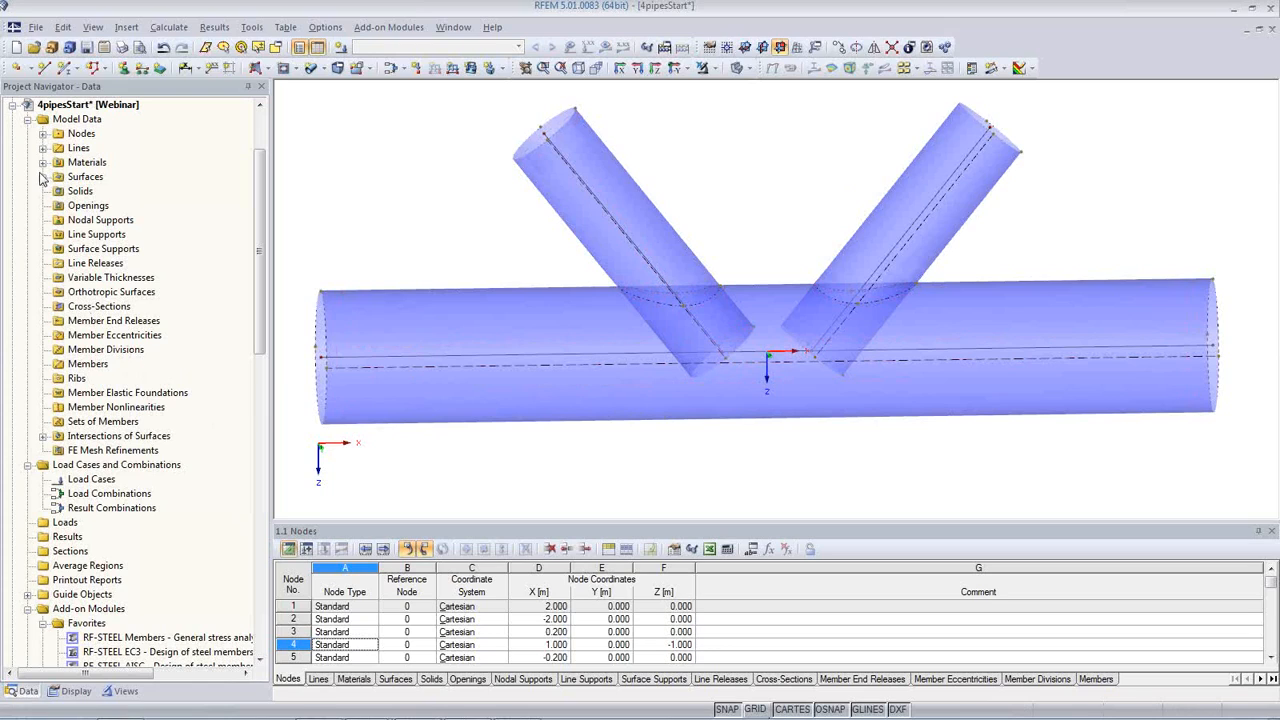
Step: Examine the surface list, highlighting each pipe and its intersection components in the model to see which part each one represents
click(27, 692)
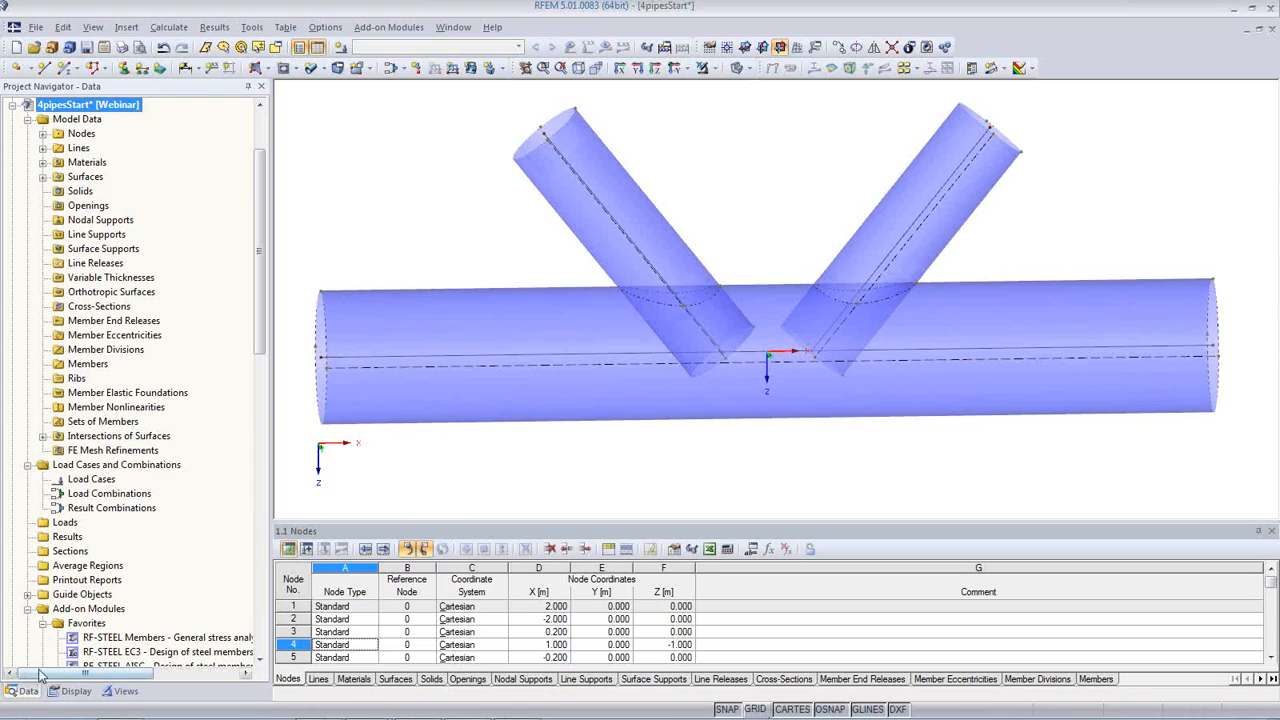
click(43, 163)
click(43, 191)
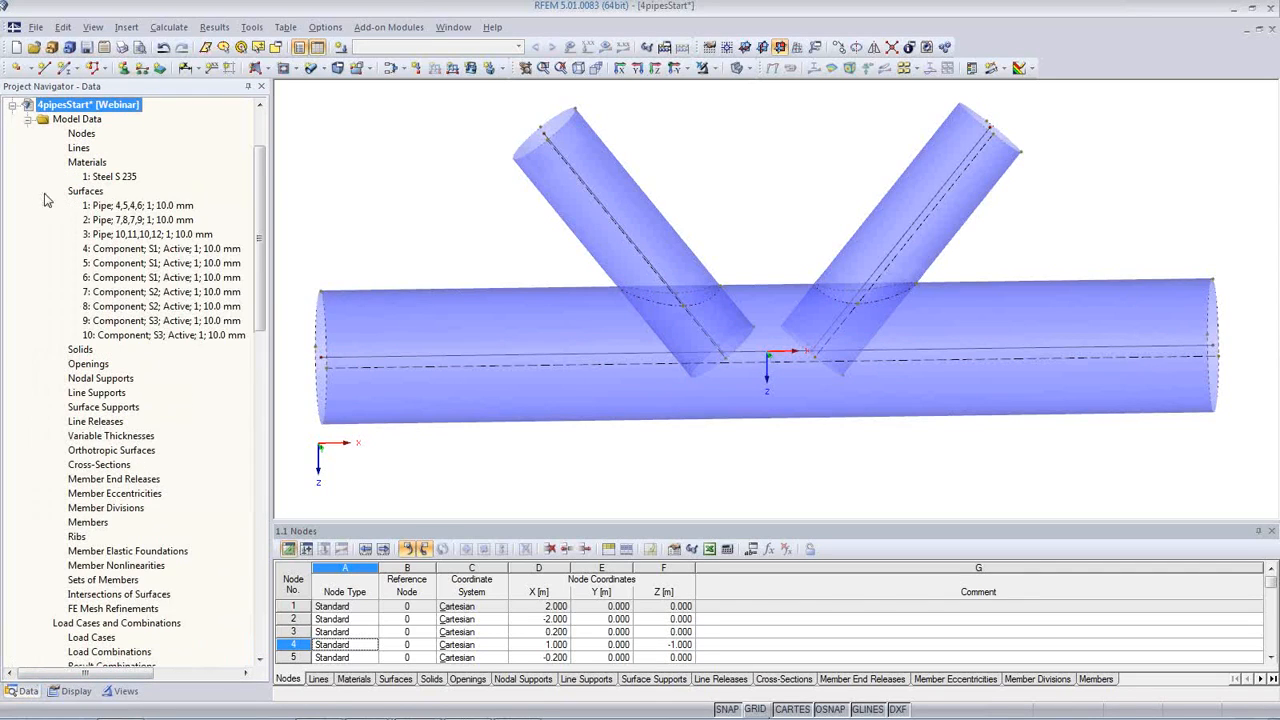
click(146, 206)
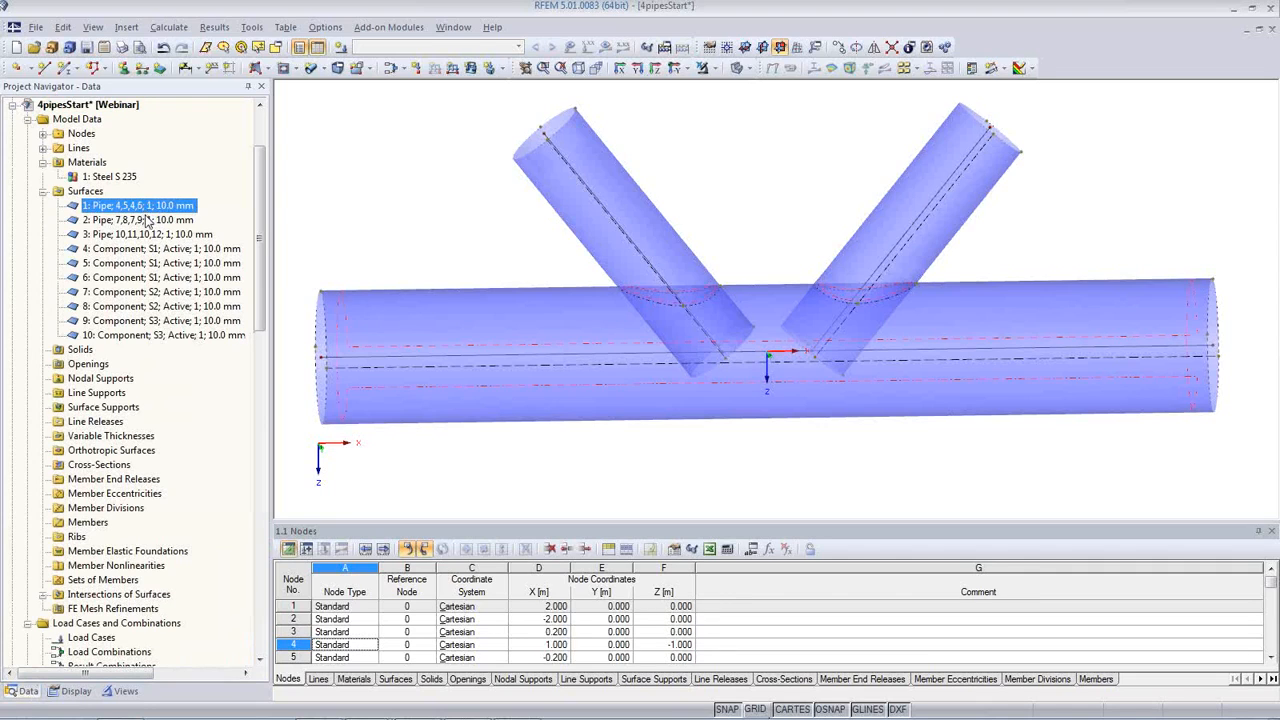
click(147, 220)
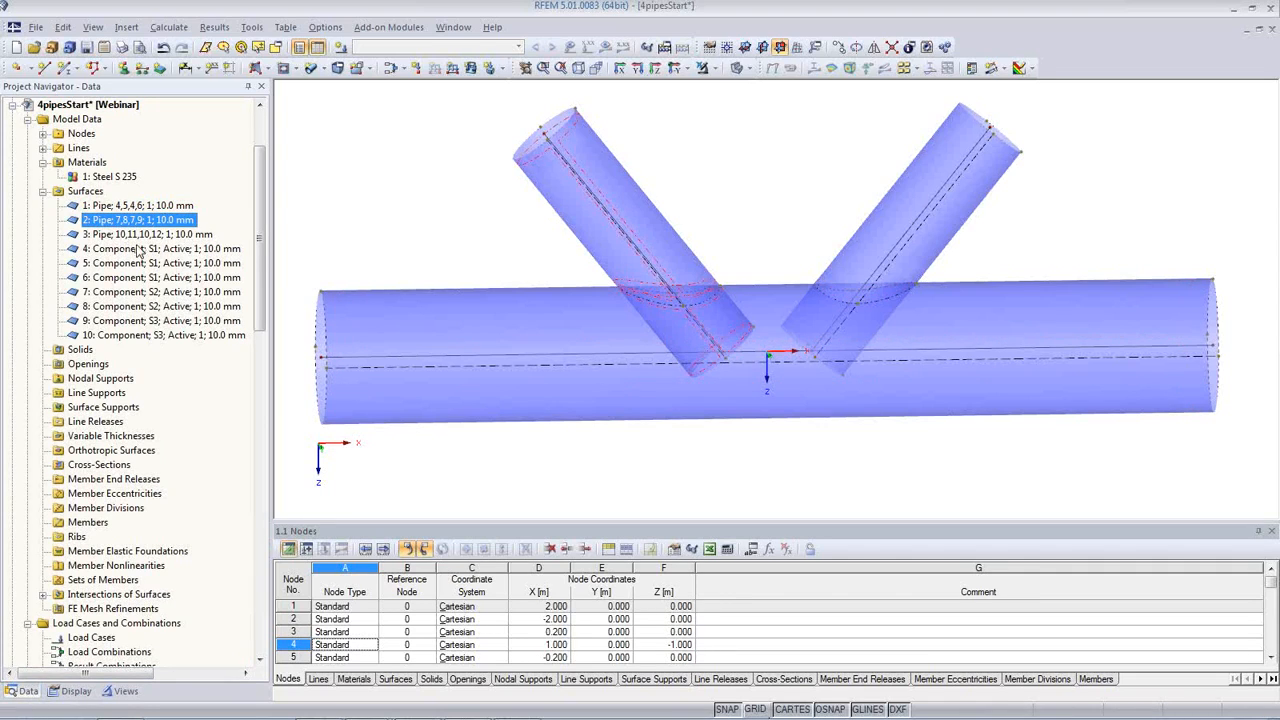
click(145, 235)
click(145, 249)
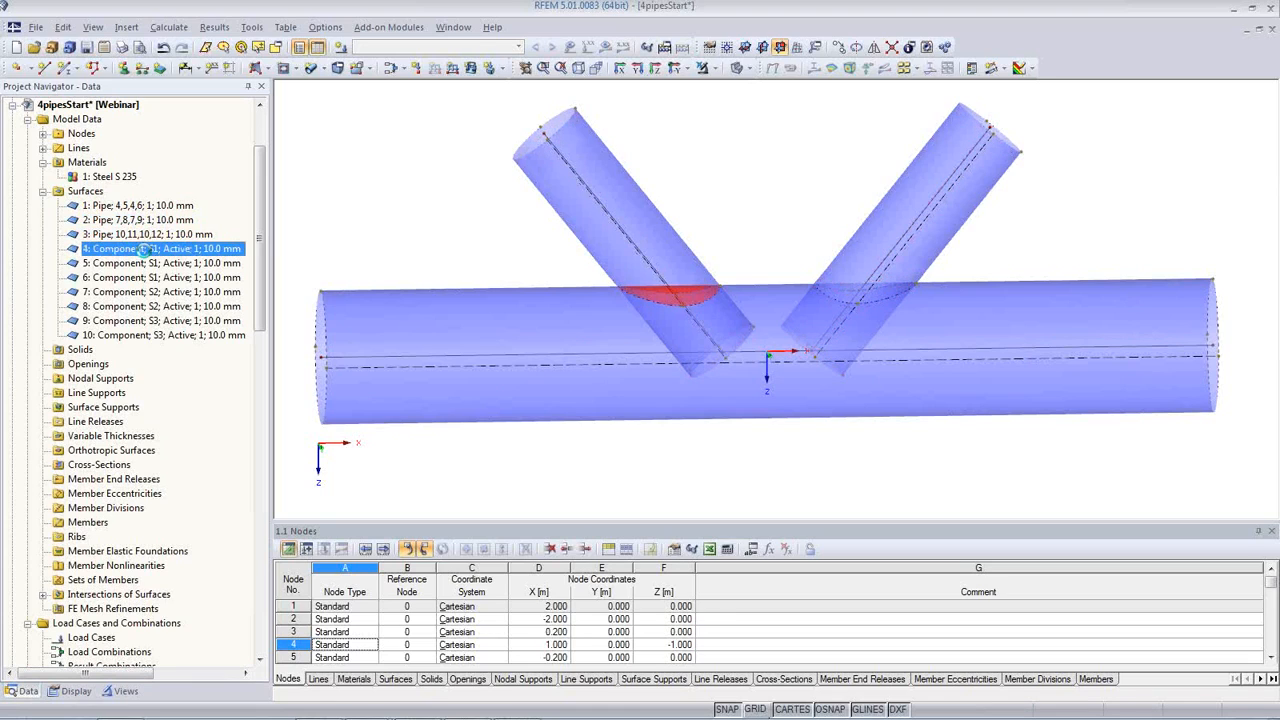
click(146, 264)
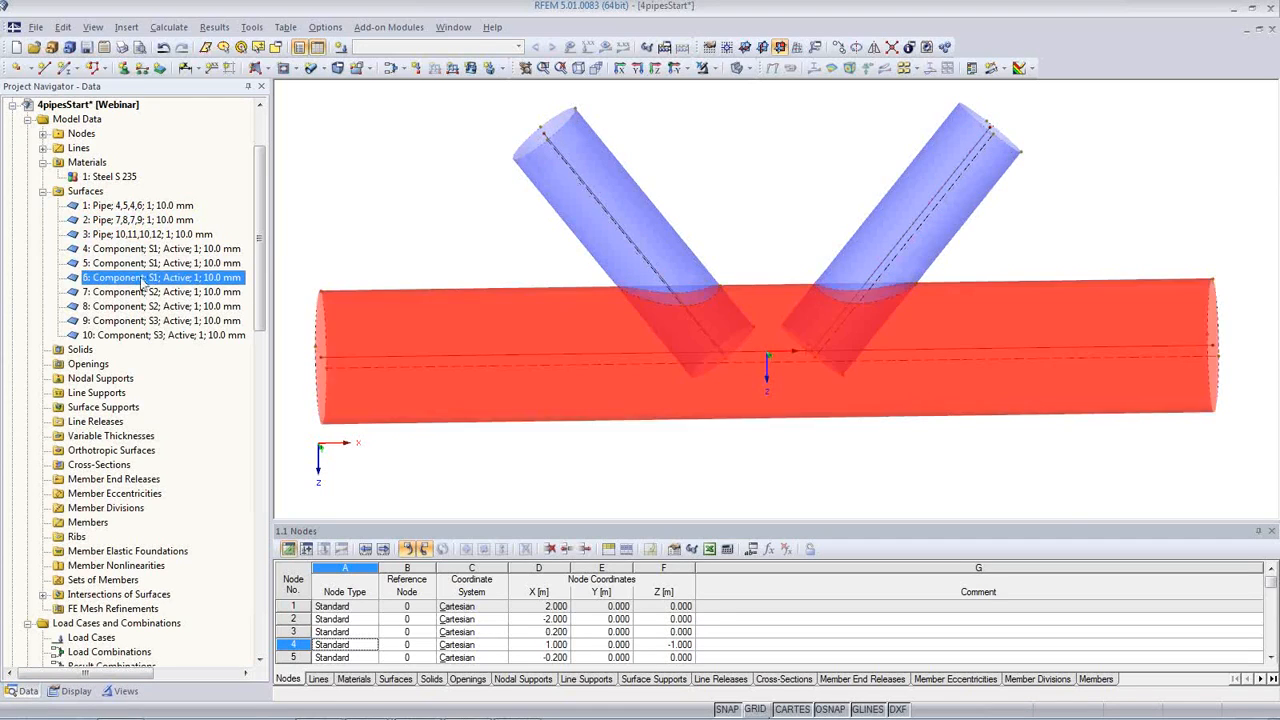
click(141, 250)
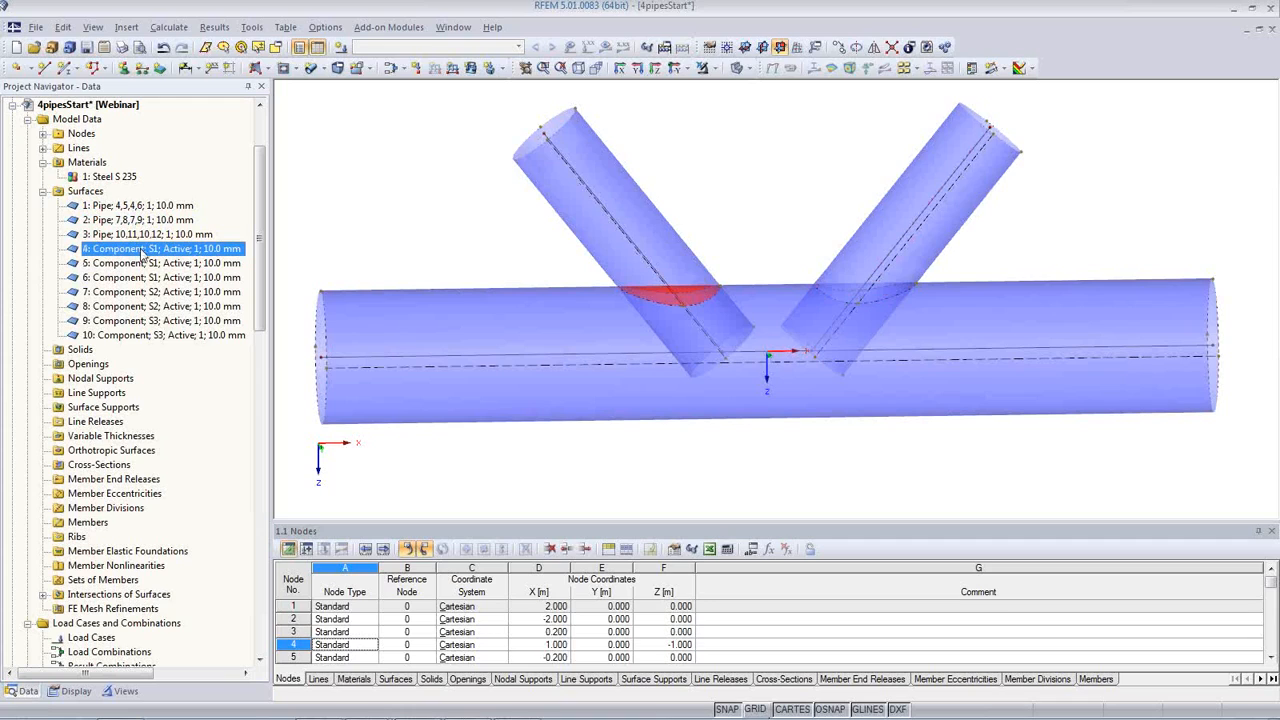
click(146, 264)
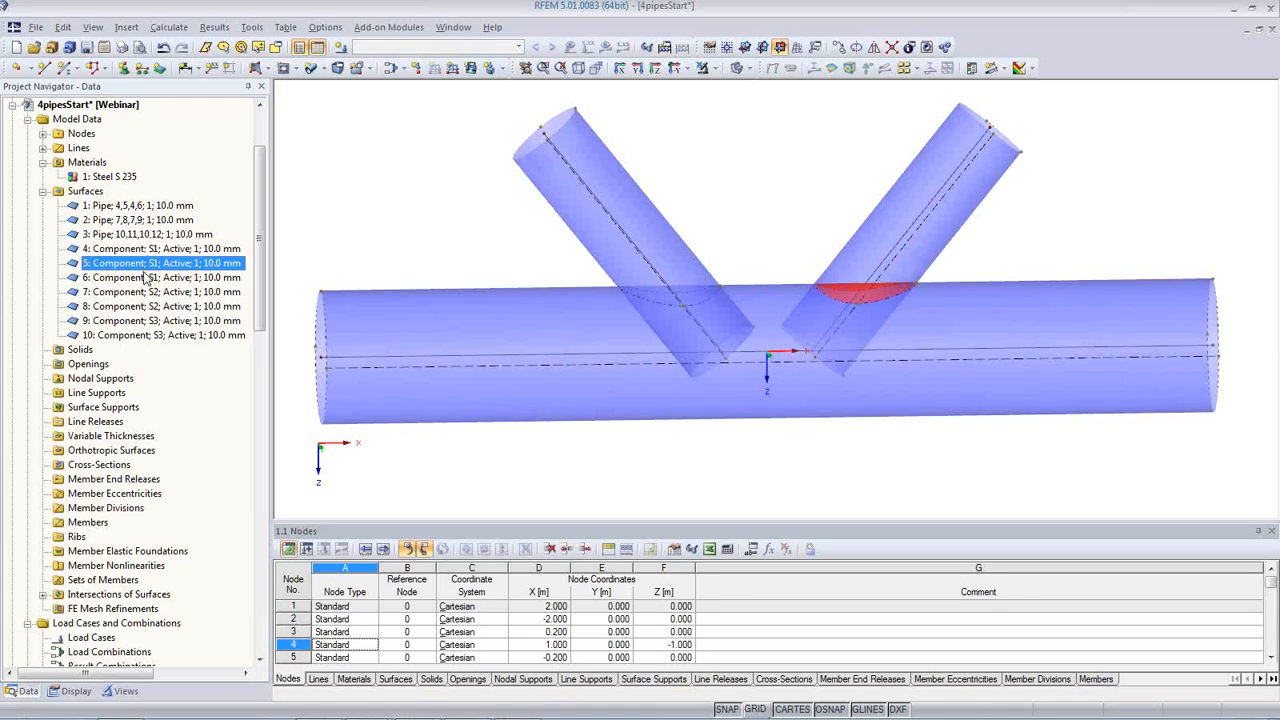
click(145, 236)
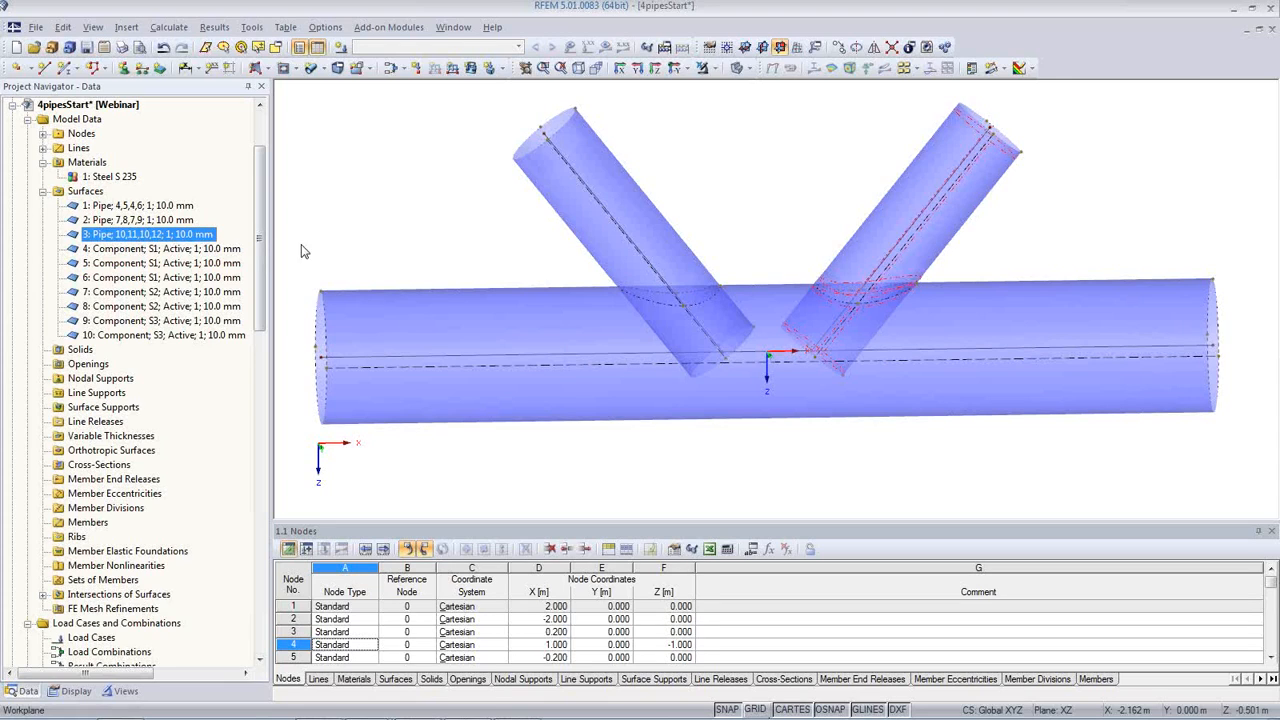
click(168, 250)
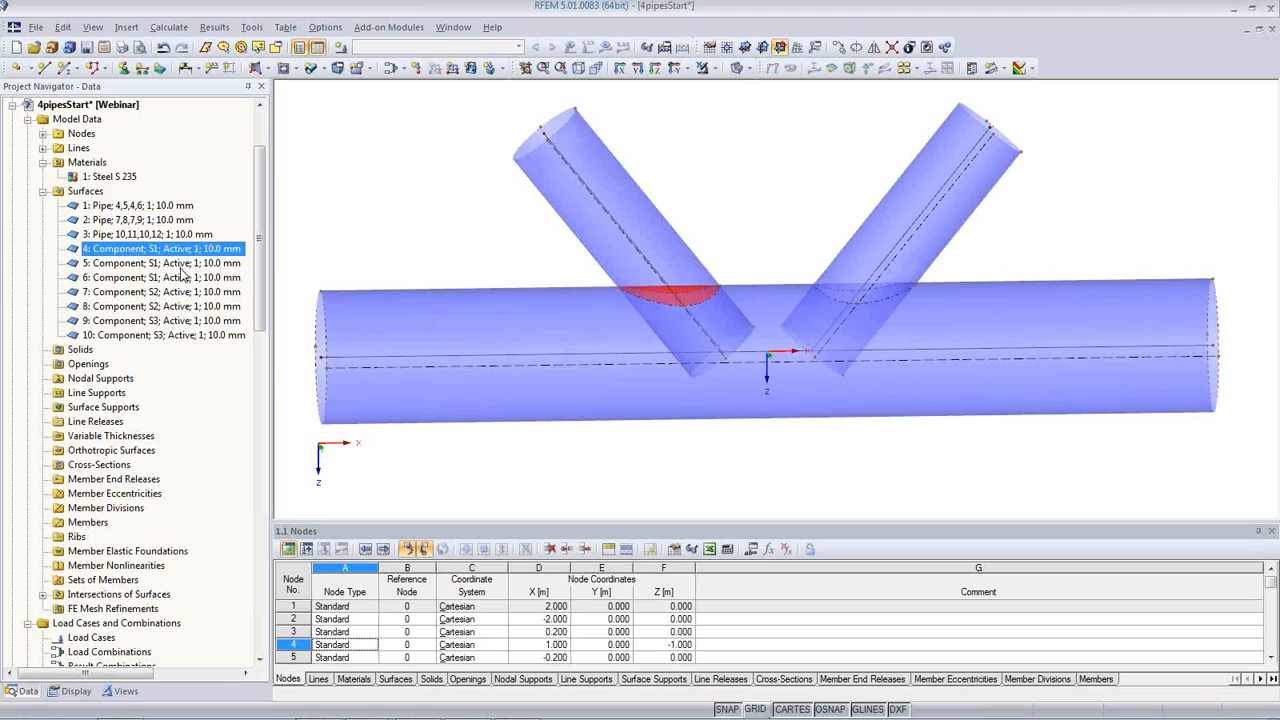
click(181, 266)
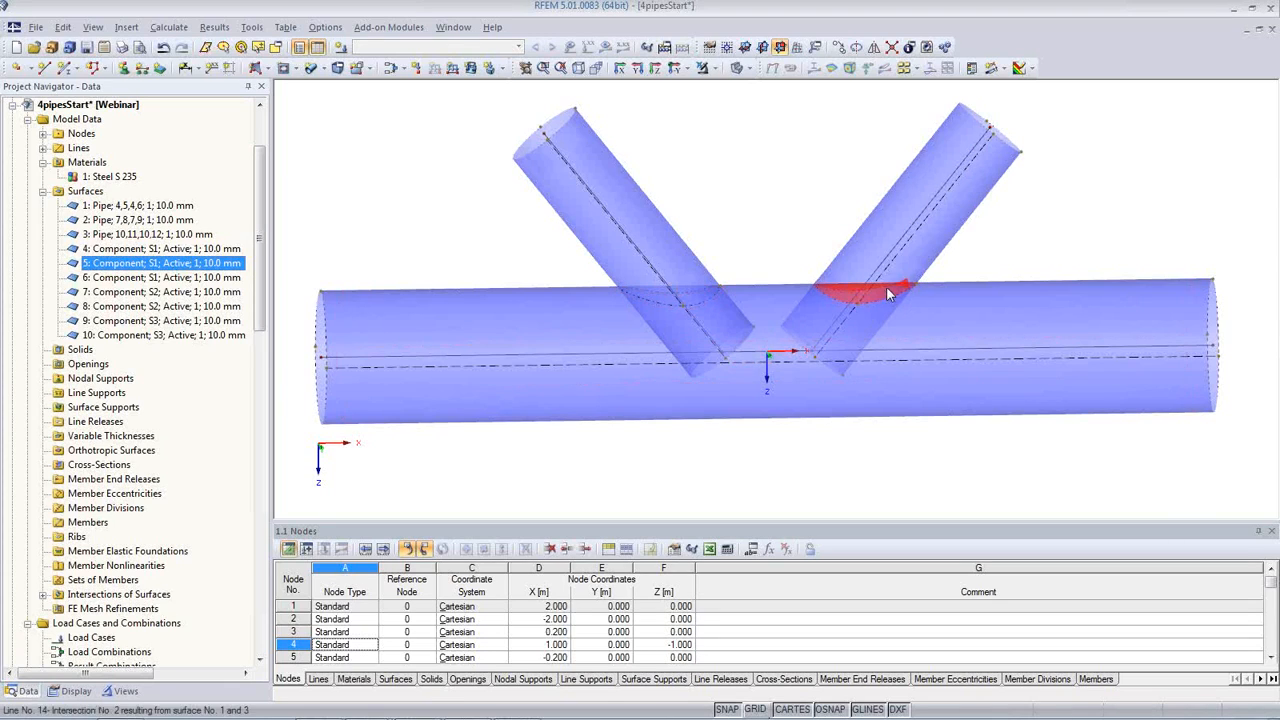
click(184, 279)
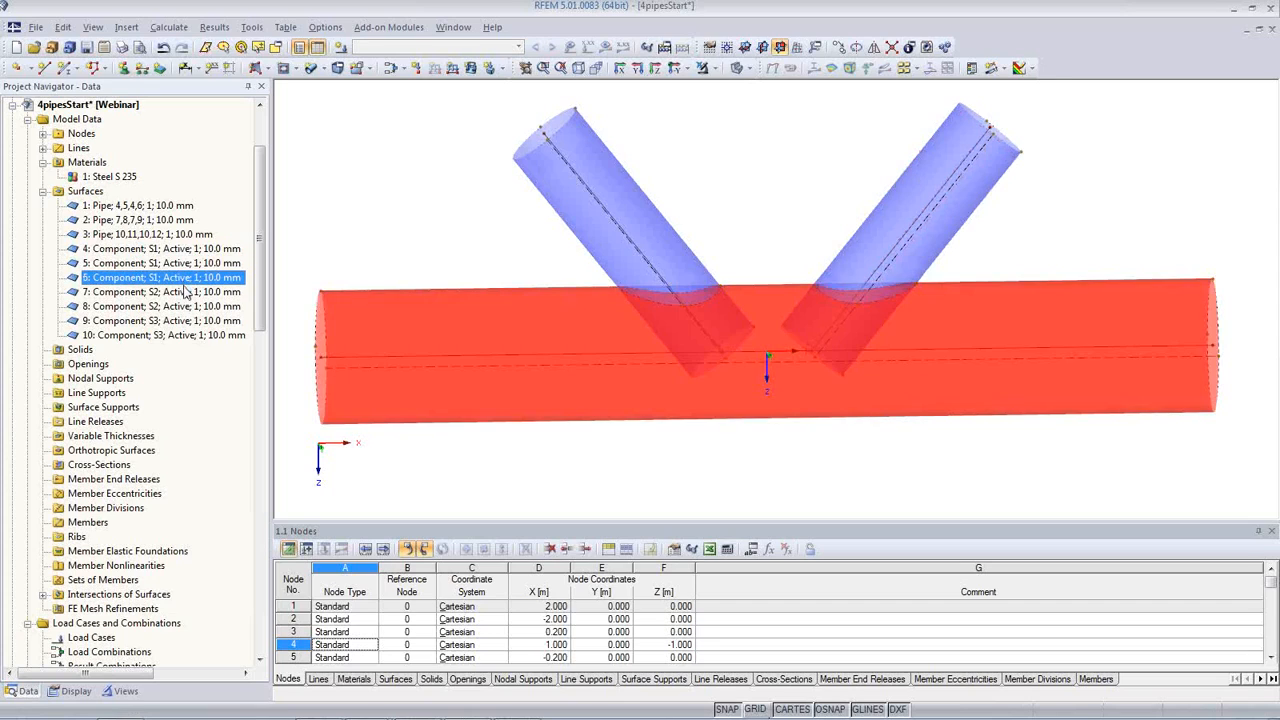
Step: Deactivate surface components 7 and 9, the lower parts of the two inclined pipes inside the horizontal pipe
click(185, 292)
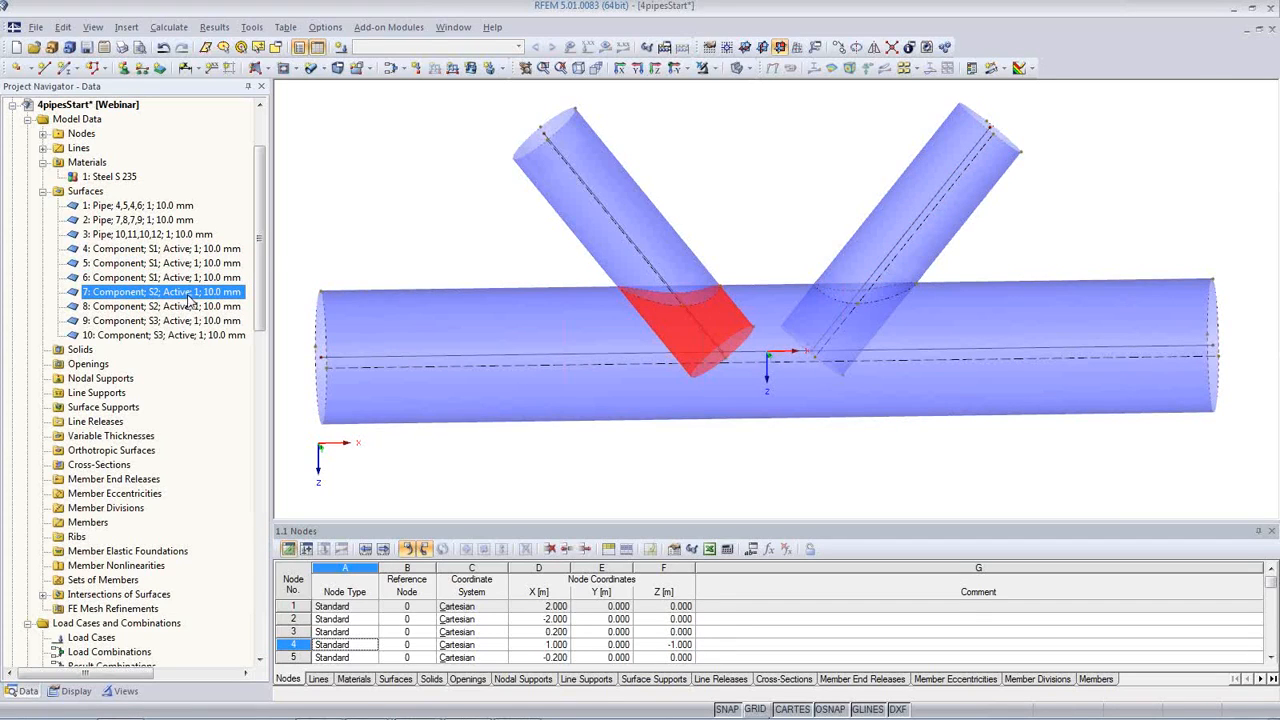
right_click(188, 300)
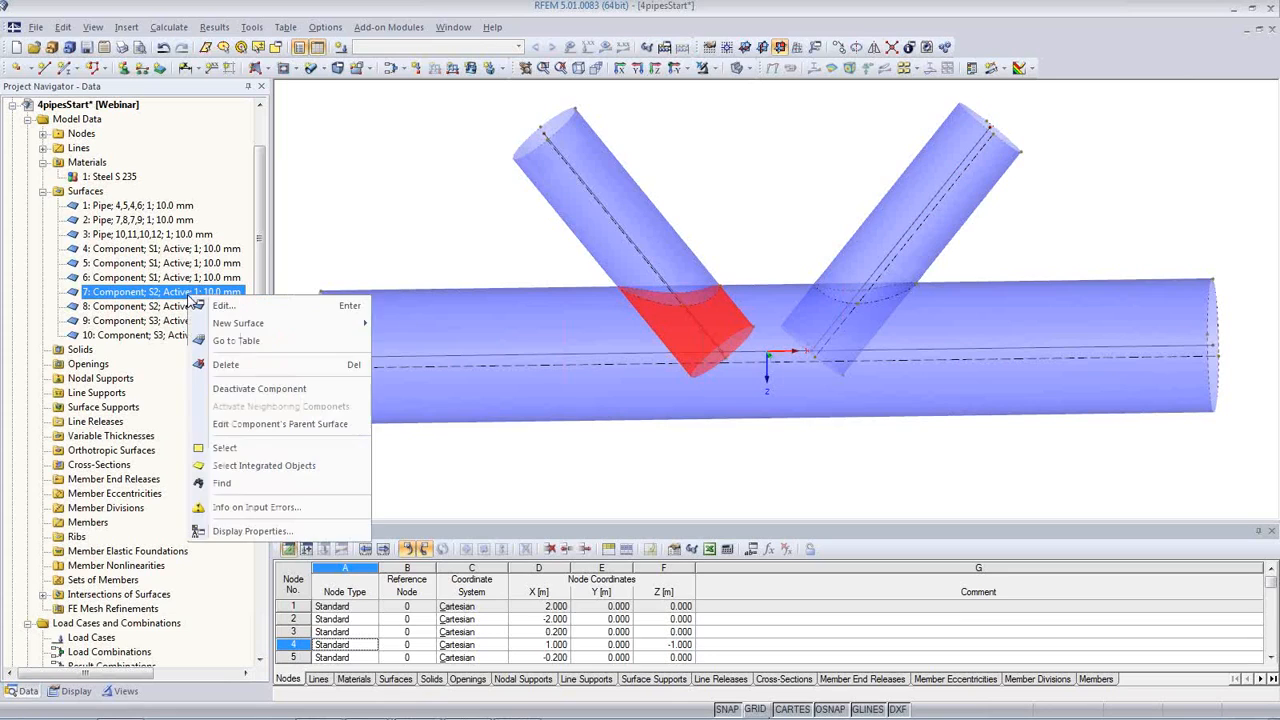
click(279, 389)
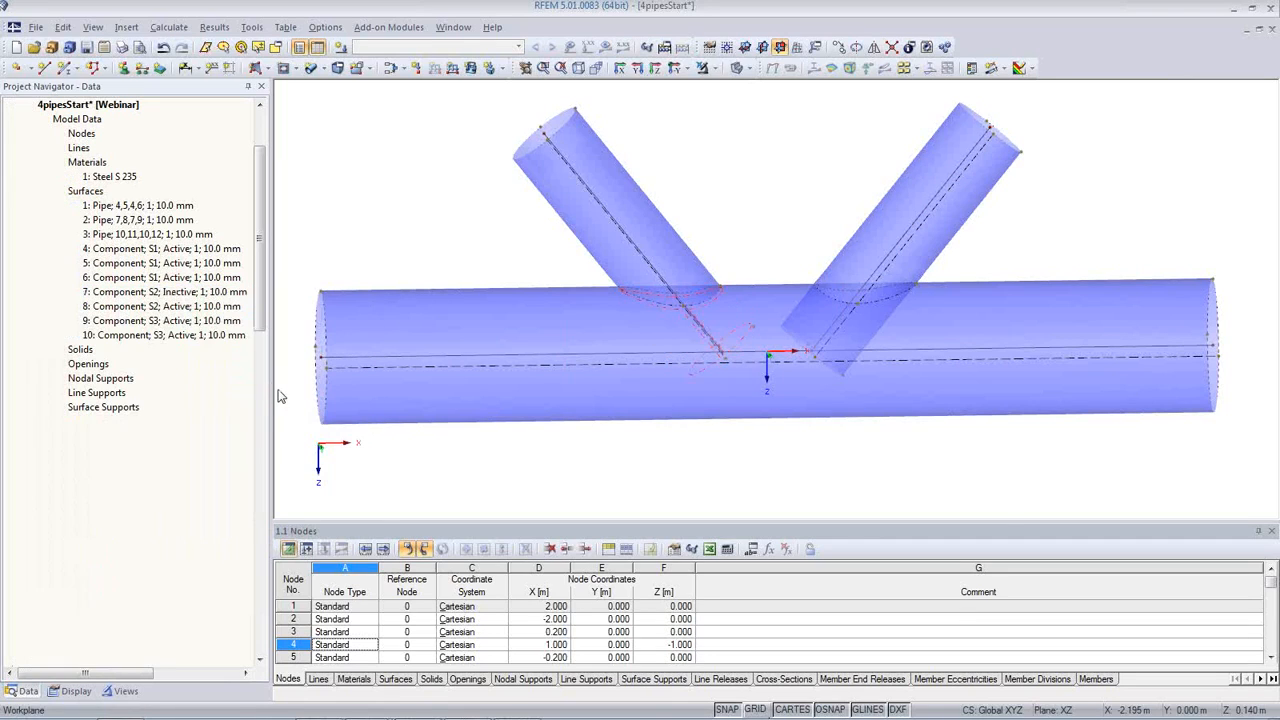
click(196, 306)
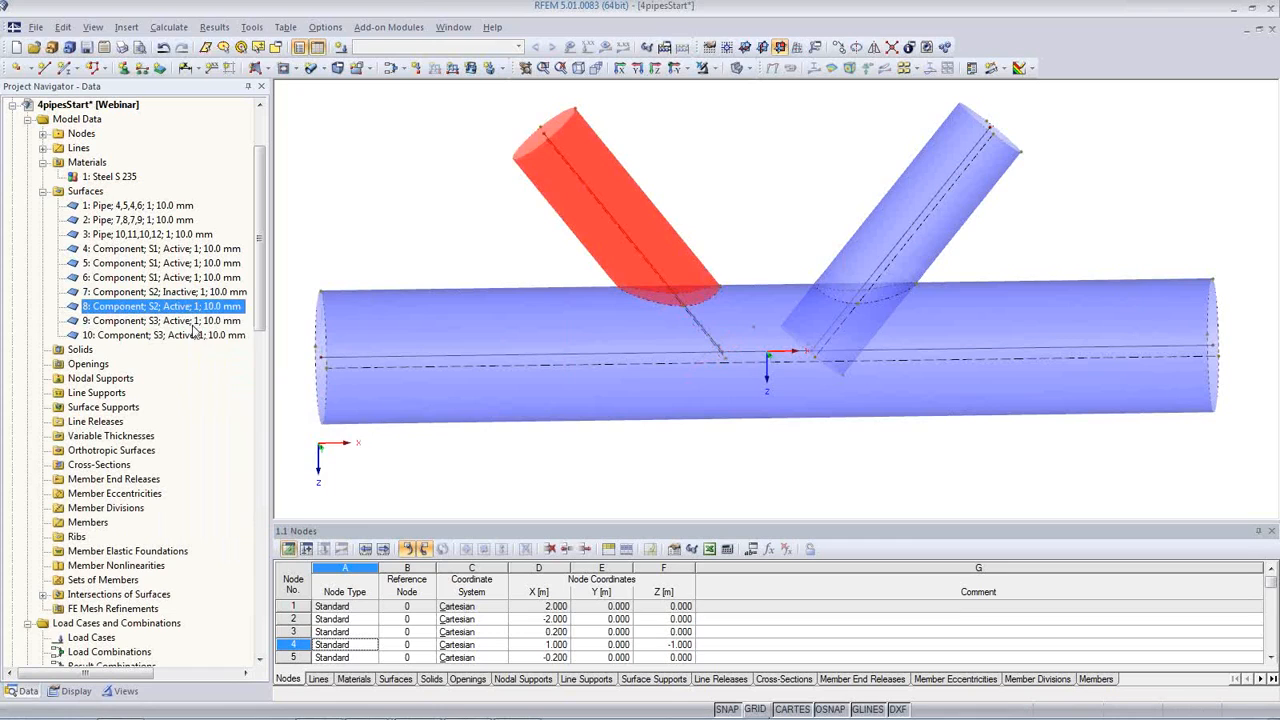
click(195, 321)
right_click(194, 330)
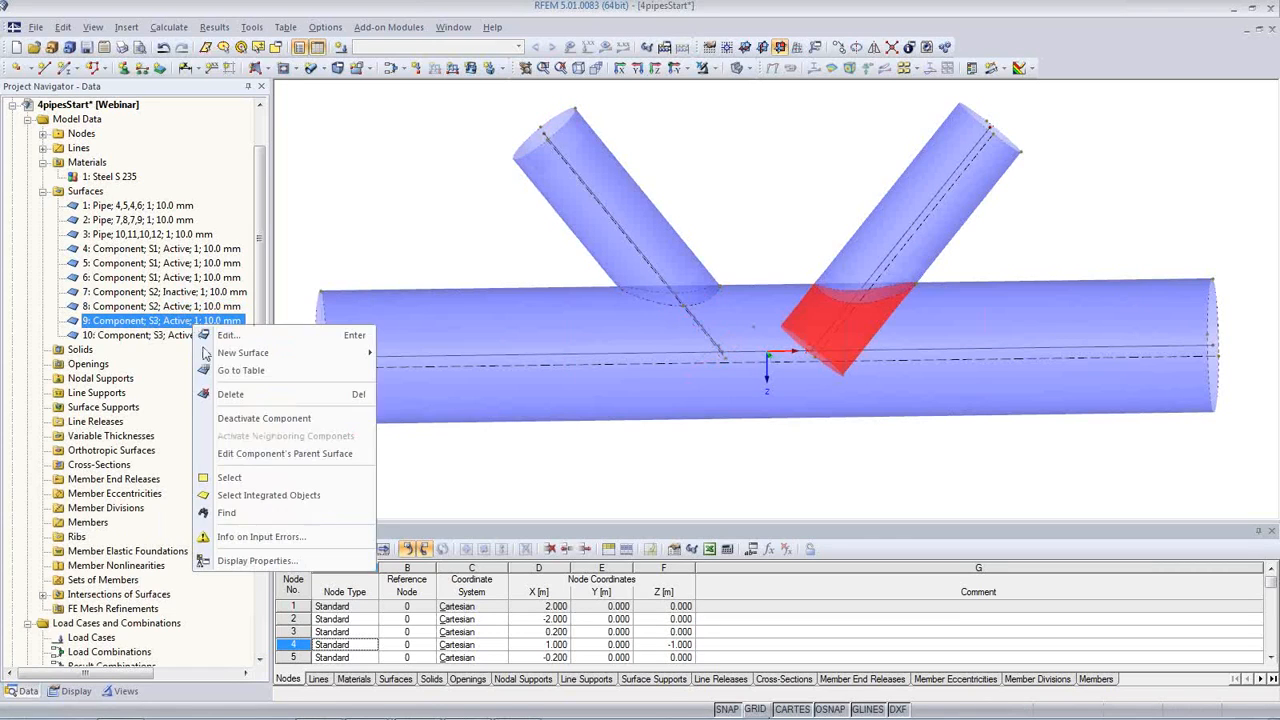
click(249, 419)
Step: Check the remaining upper component of the second inclined pipe and view the trimmed joint from the end and obliquely
click(190, 336)
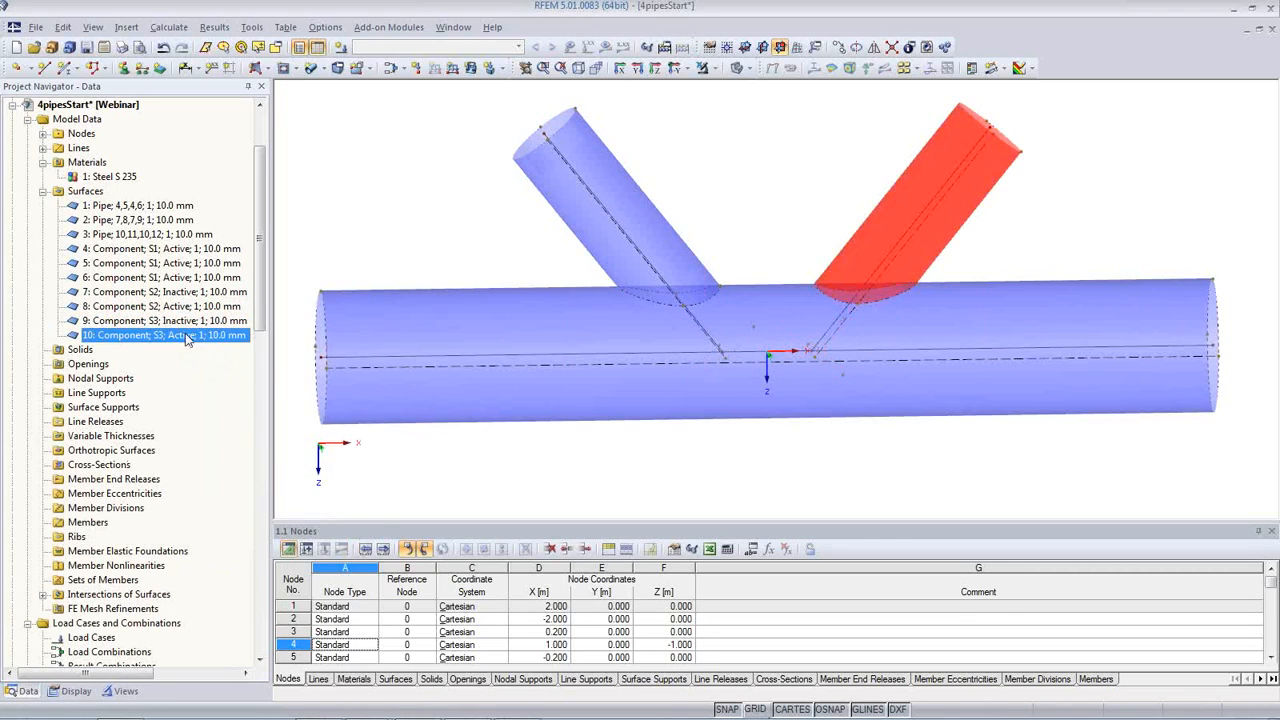
click(697, 473)
middle_drag(938, 396, 870, 364)
ctrl+middle_drag(1027, 386, 374, 331)
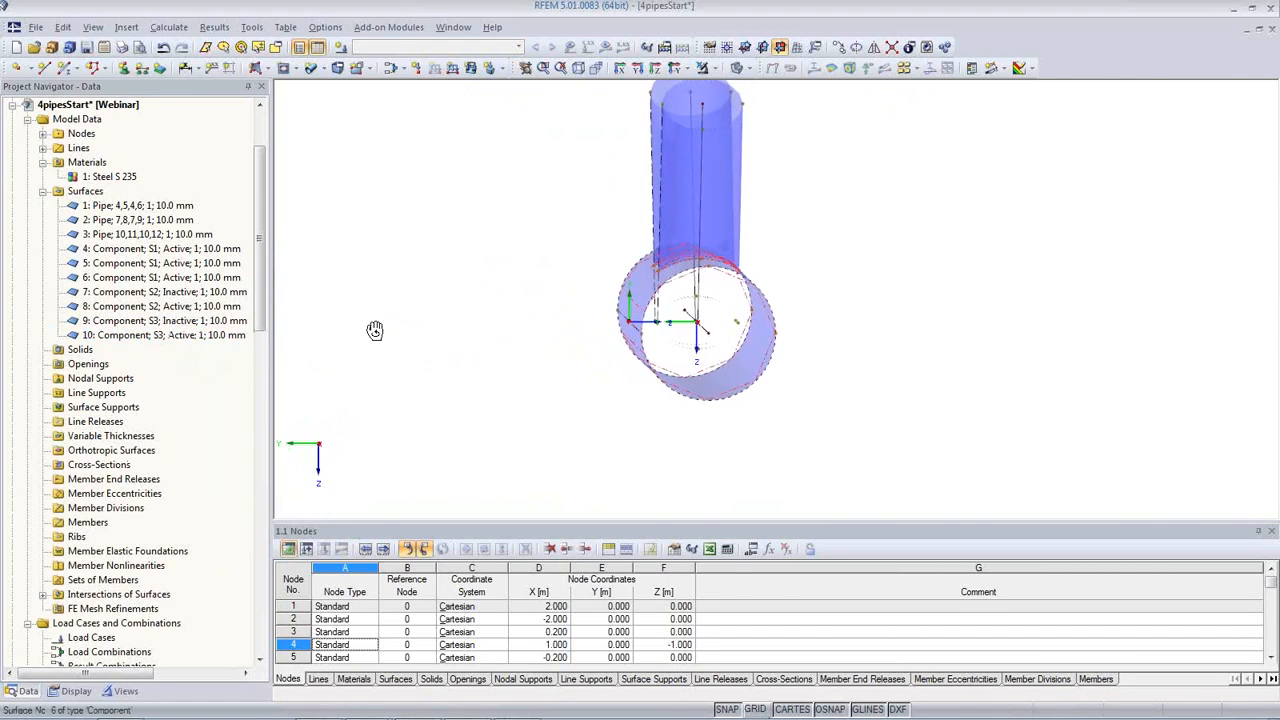
ctrl+middle_drag(500, 189, 896, 309)
ctrl+middle_drag(823, 402, 781, 456)
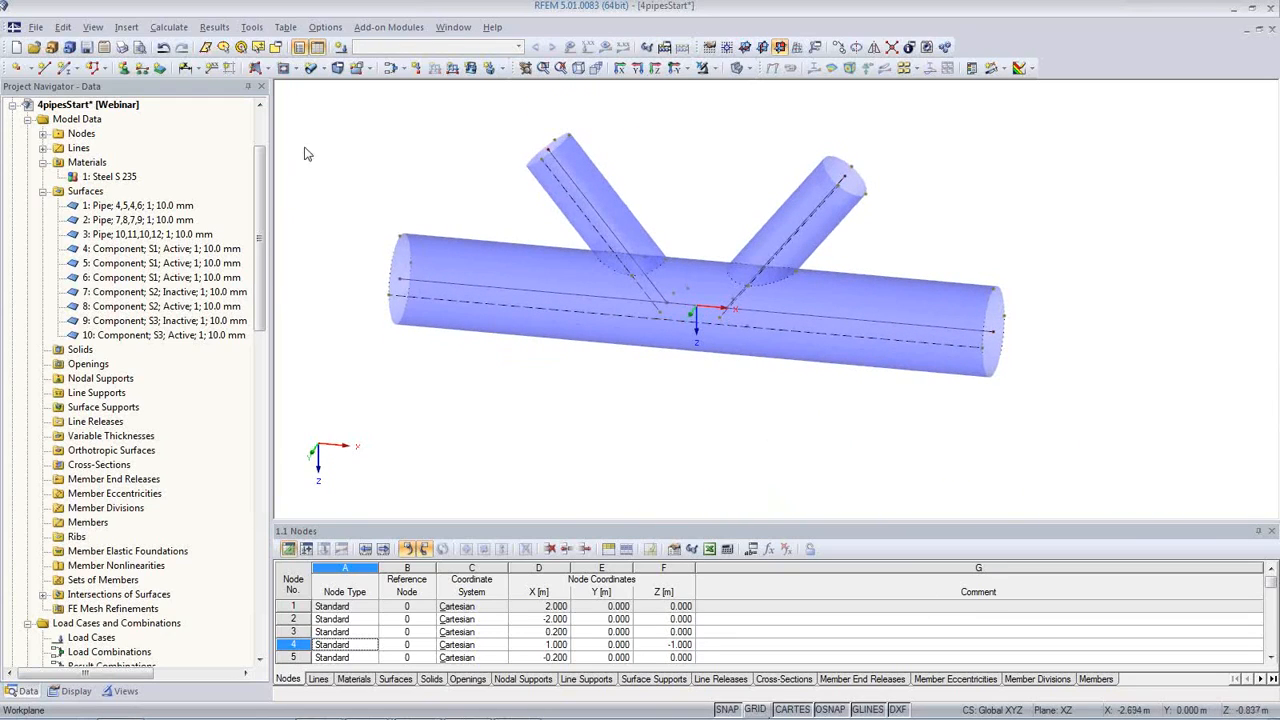
Step: Create plane surfaces with Rigid stiffness from the circular boundary lines, closing both horizontal pipe ends and the upper ends of the inclined pipes
click(265, 68)
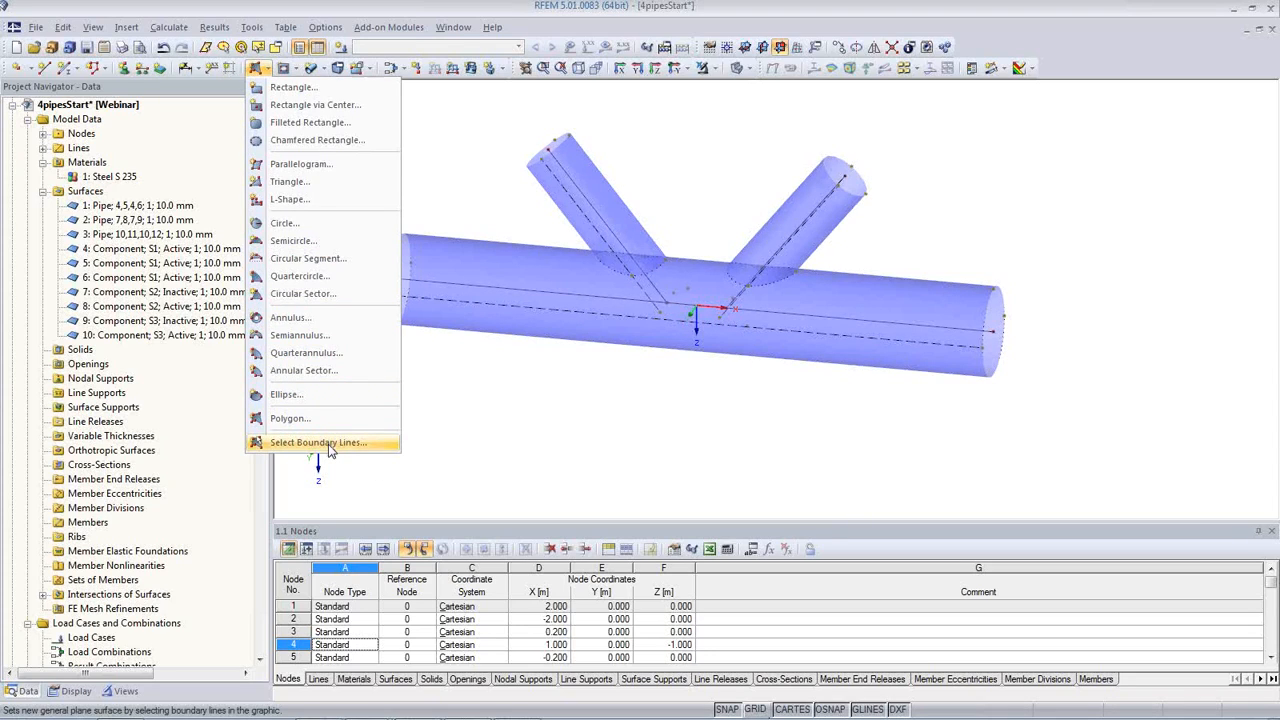
click(328, 444)
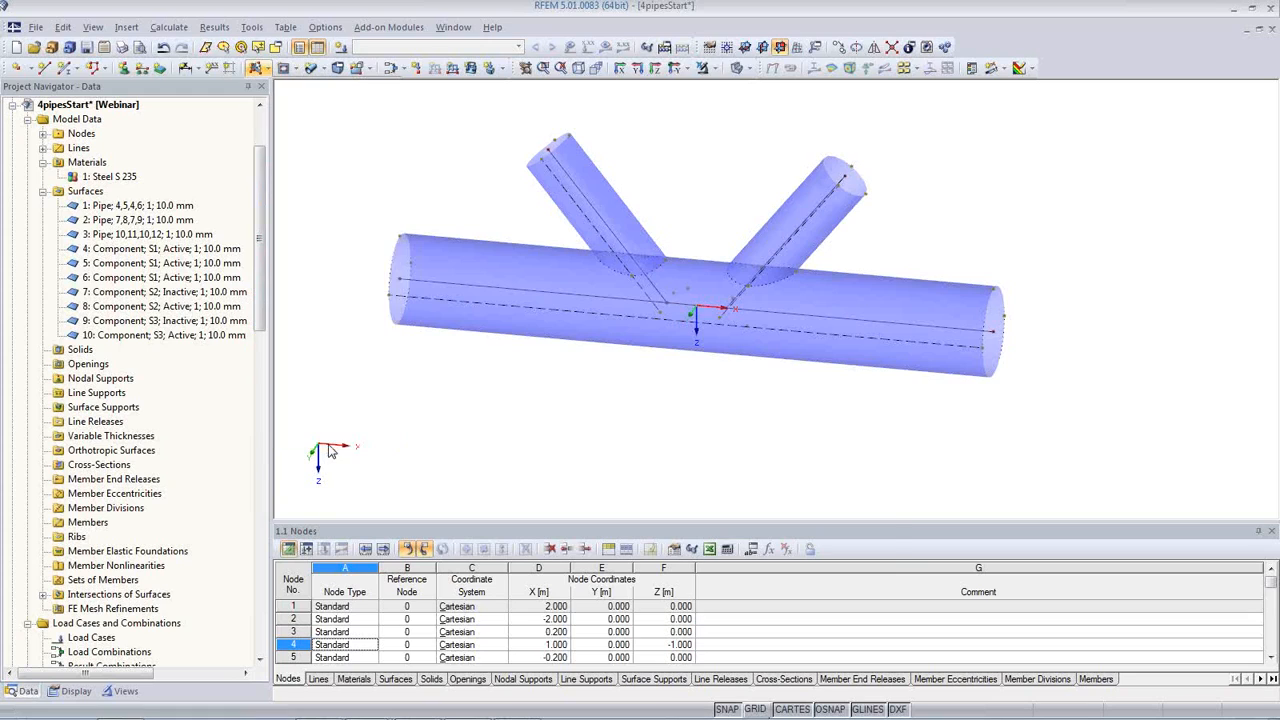
click(826, 236)
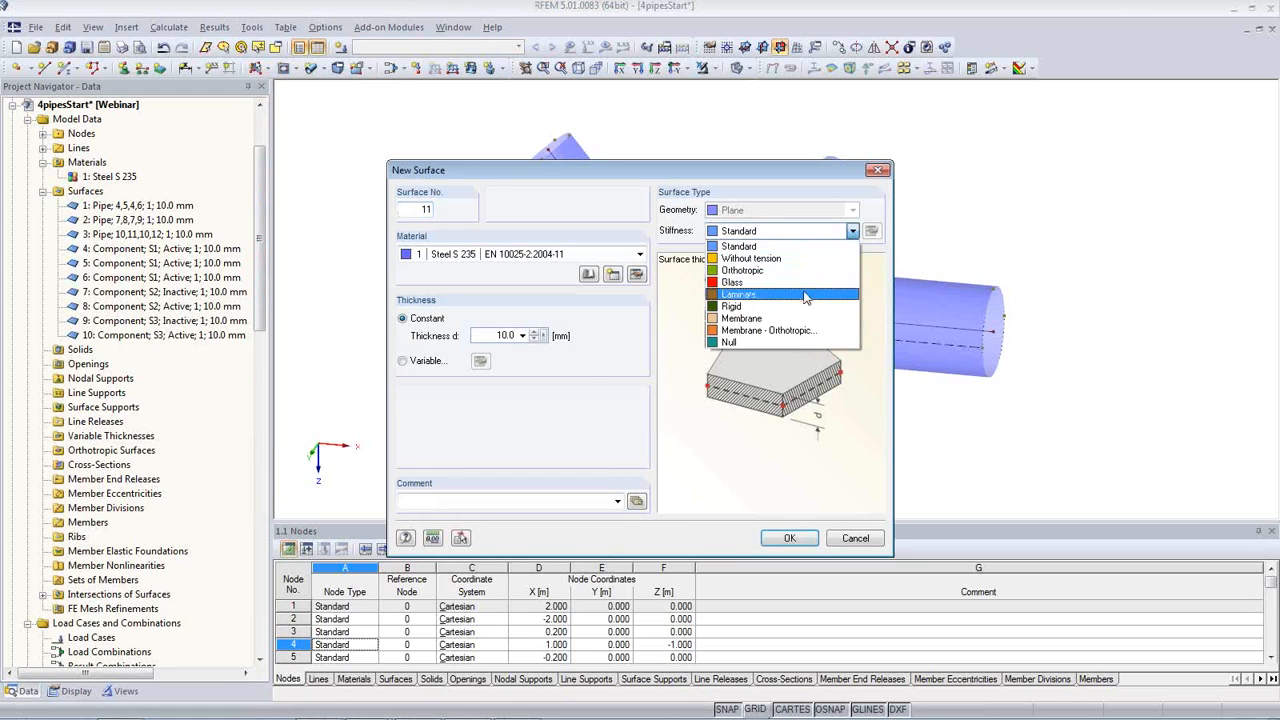
click(806, 304)
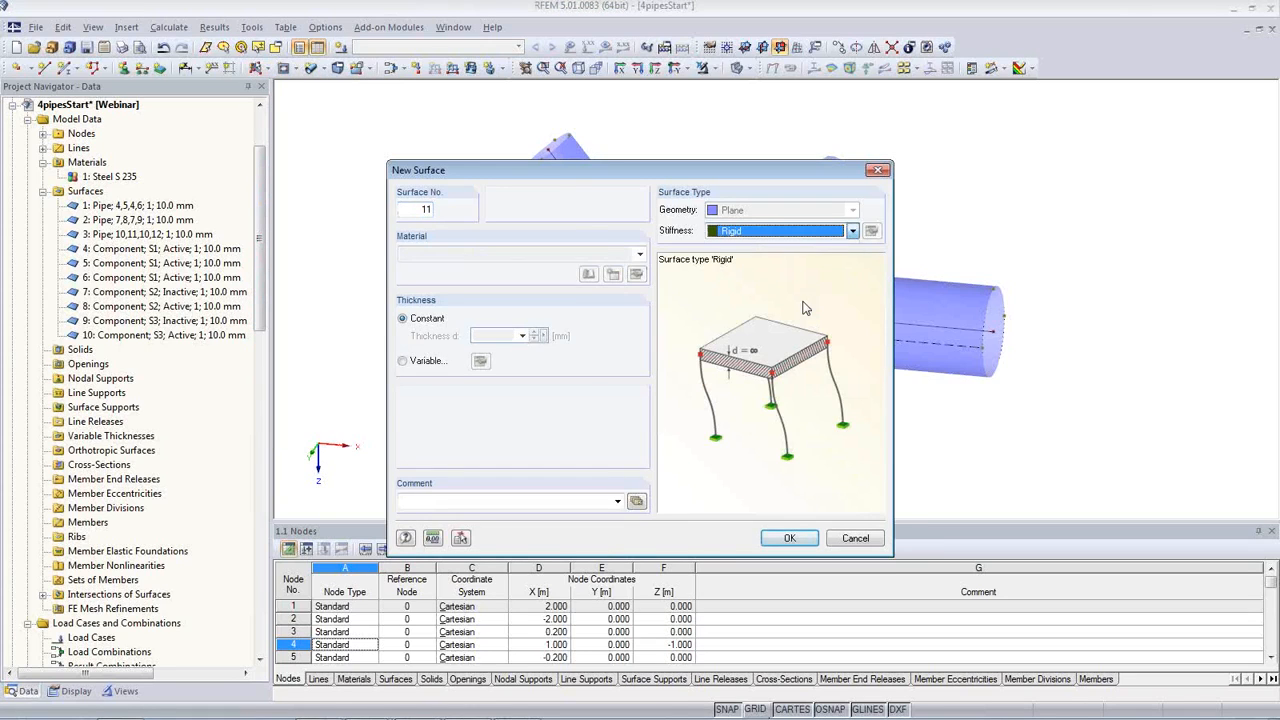
click(789, 539)
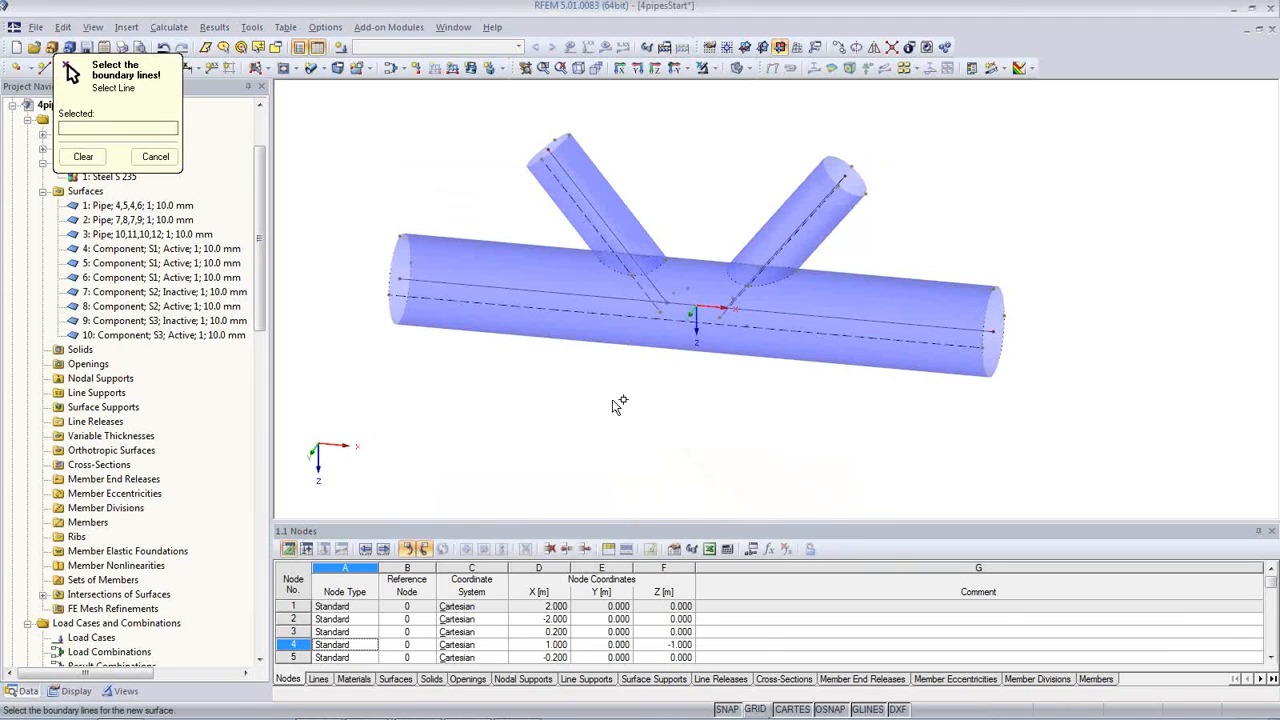
click(405, 250)
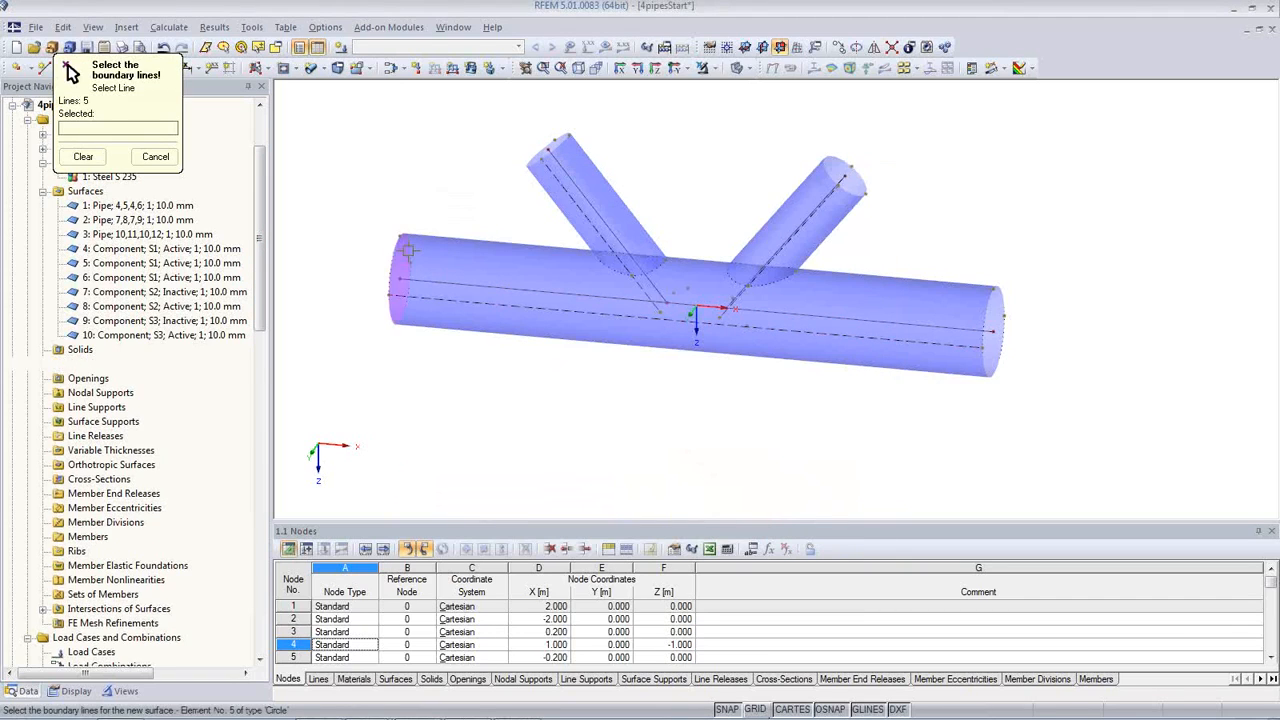
click(567, 145)
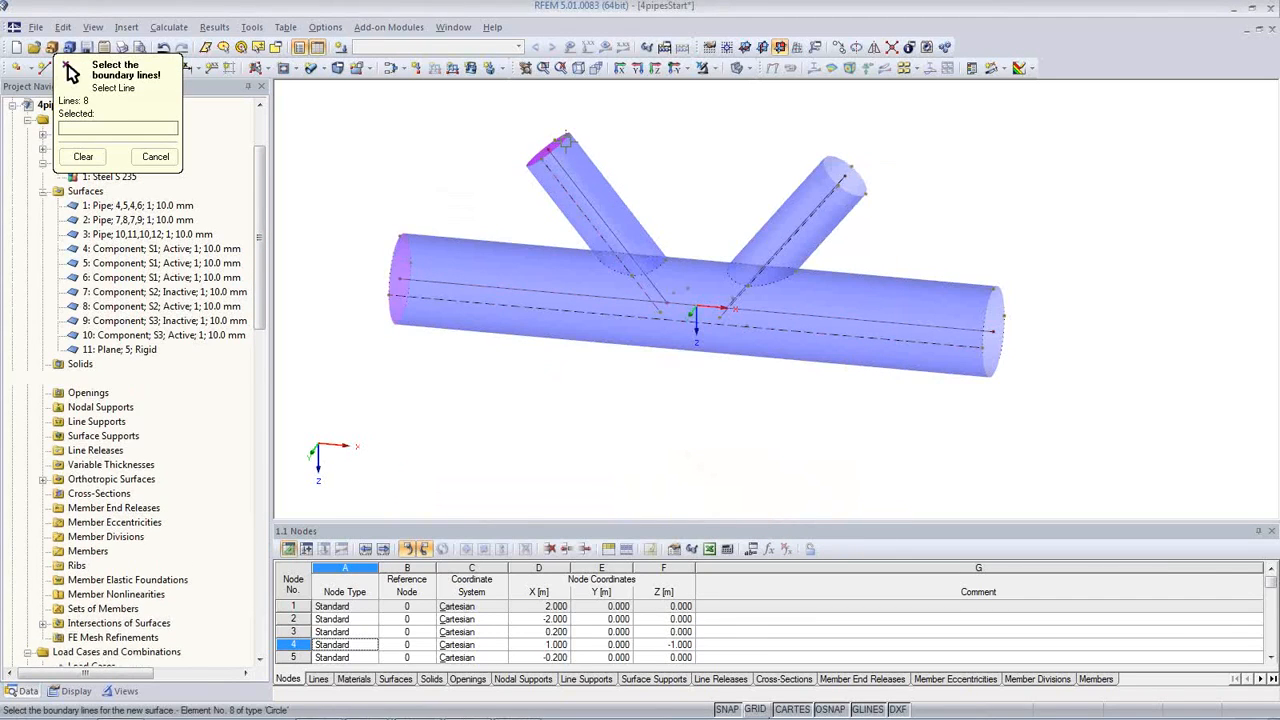
click(835, 172)
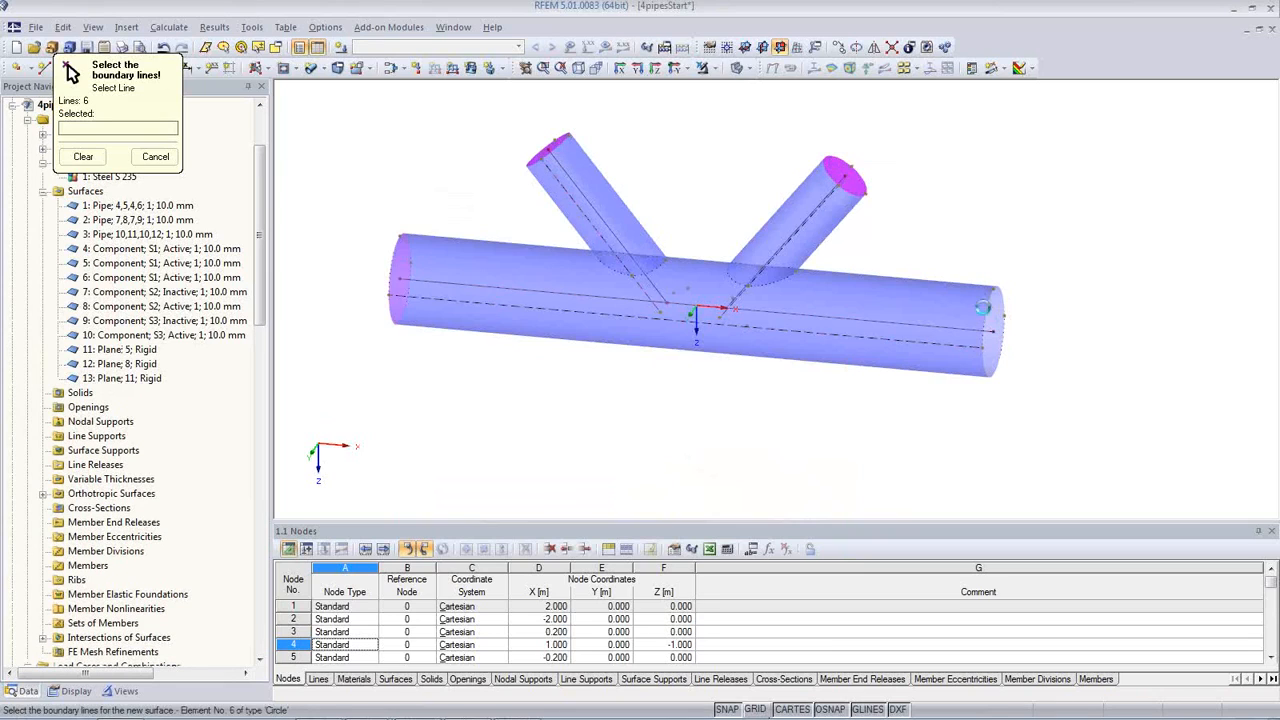
click(995, 322)
key(Escape)
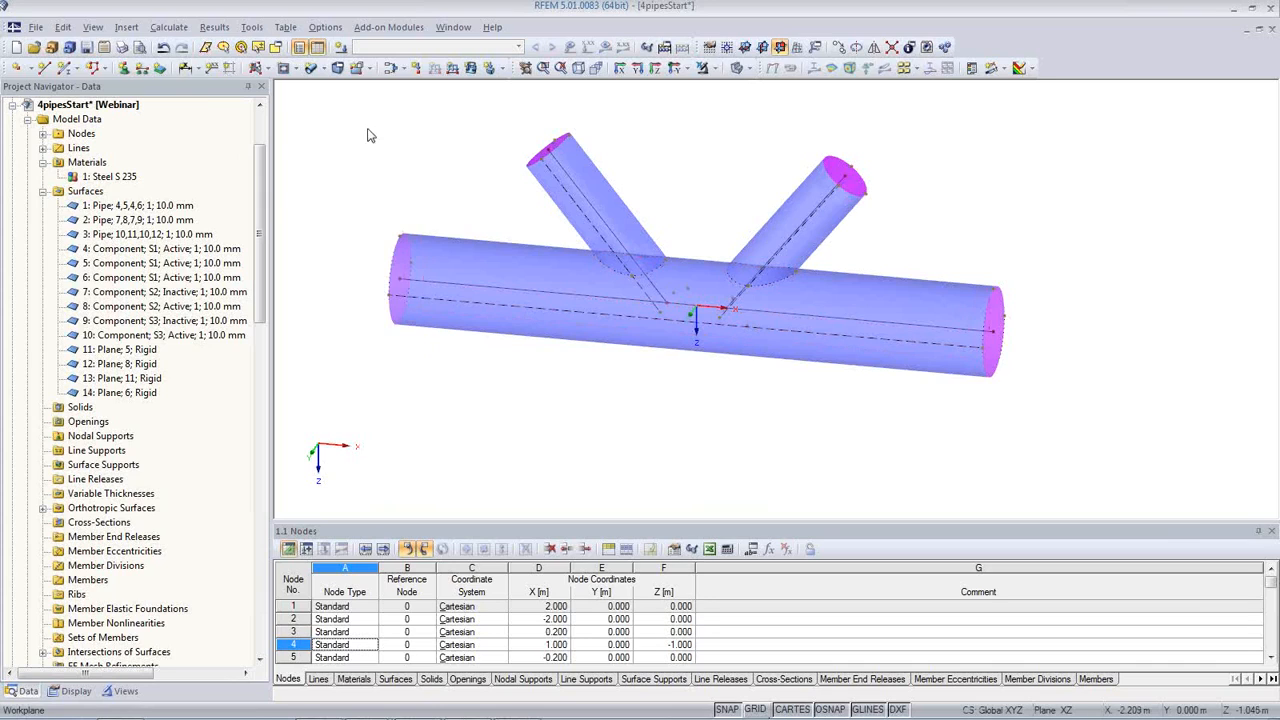
Step: Place nodal supports at both horizontal pipe end centres, fixing X, Y and Z displacements and restraining only the rotation about X
click(123, 69)
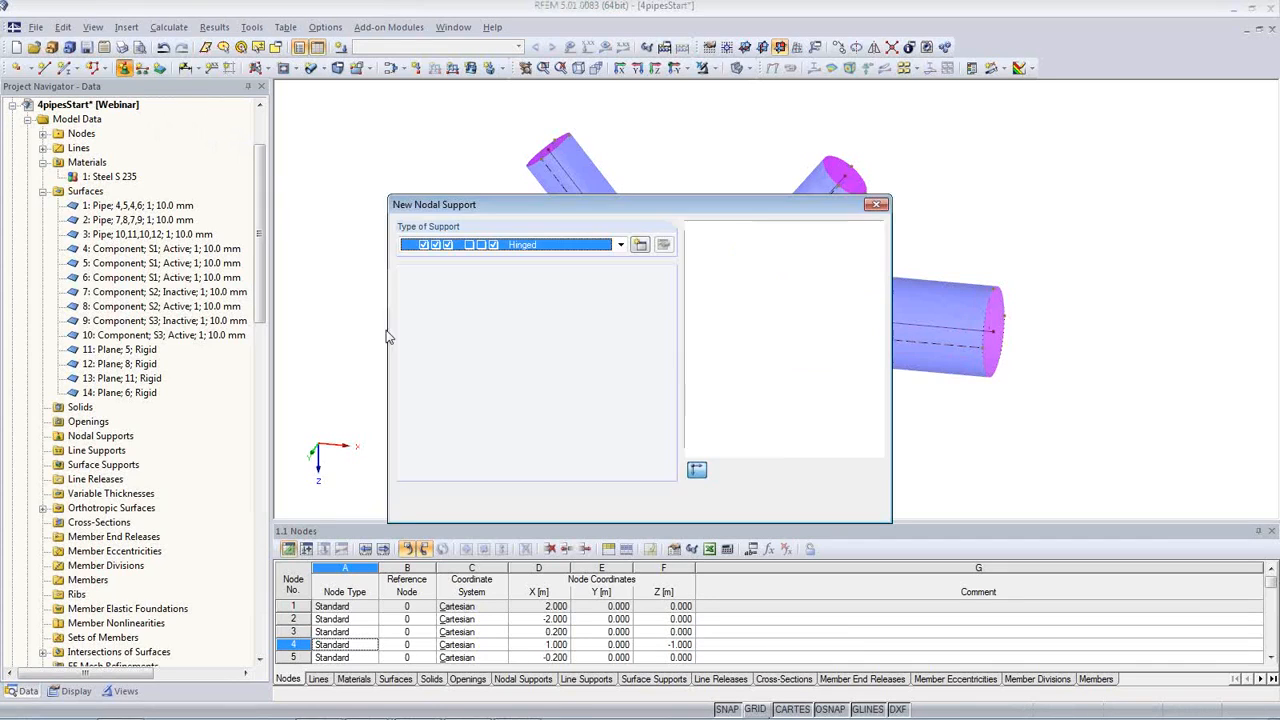
click(641, 246)
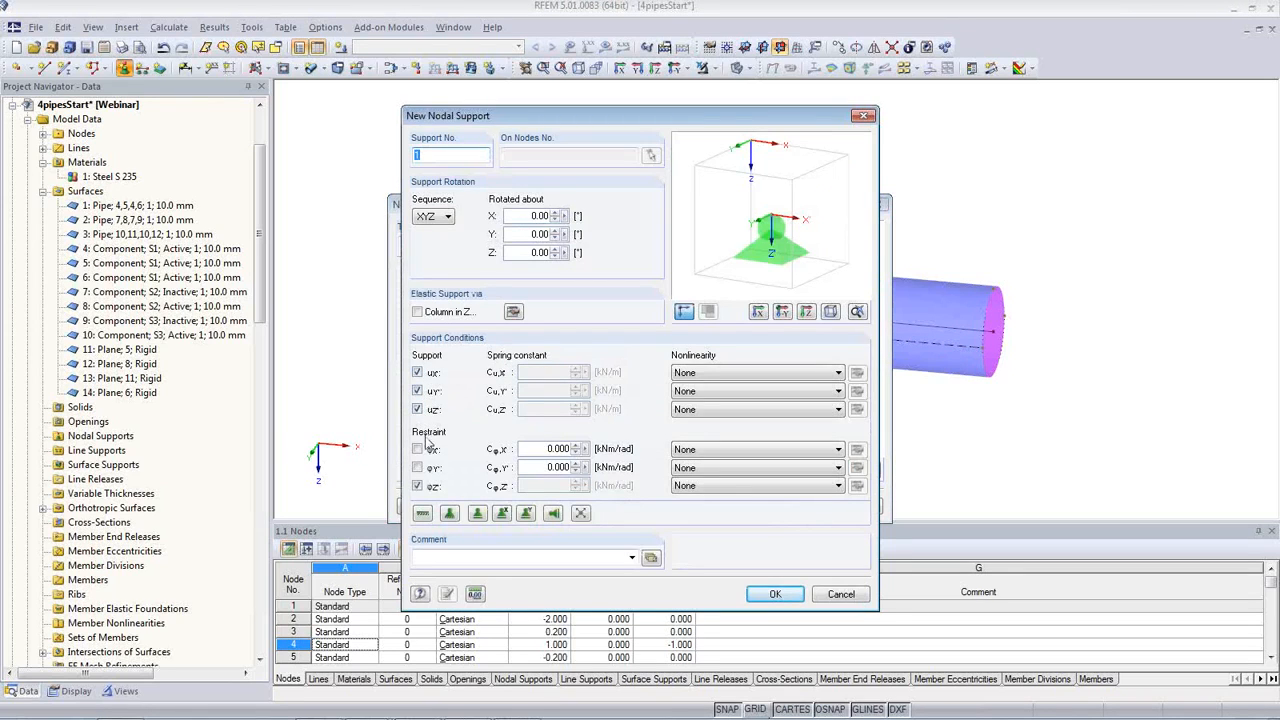
click(417, 449)
click(417, 486)
click(772, 595)
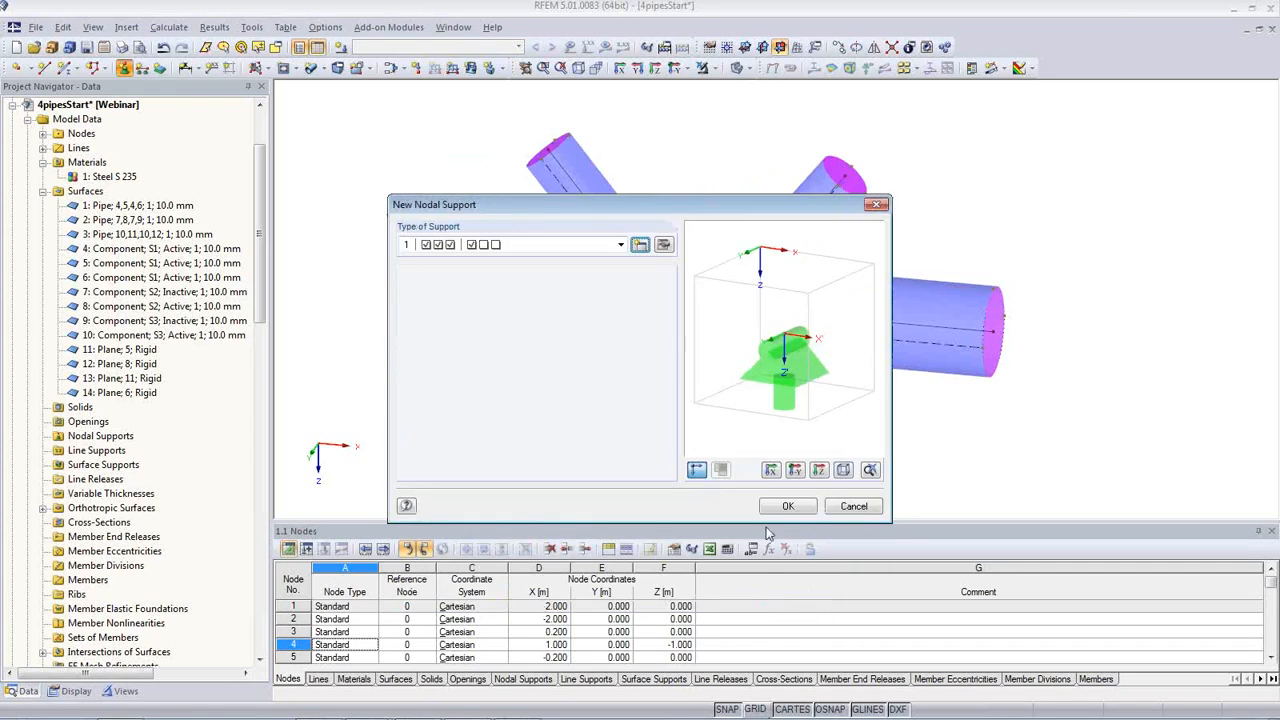
click(790, 506)
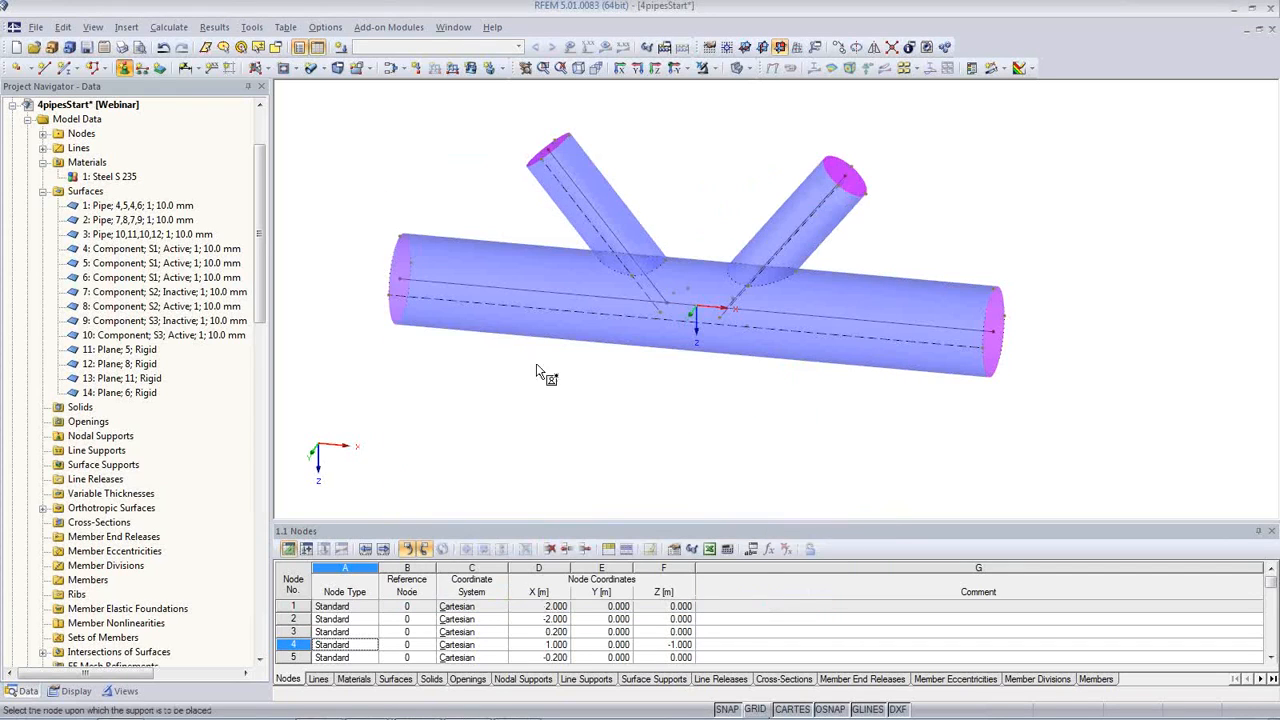
click(400, 284)
click(994, 329)
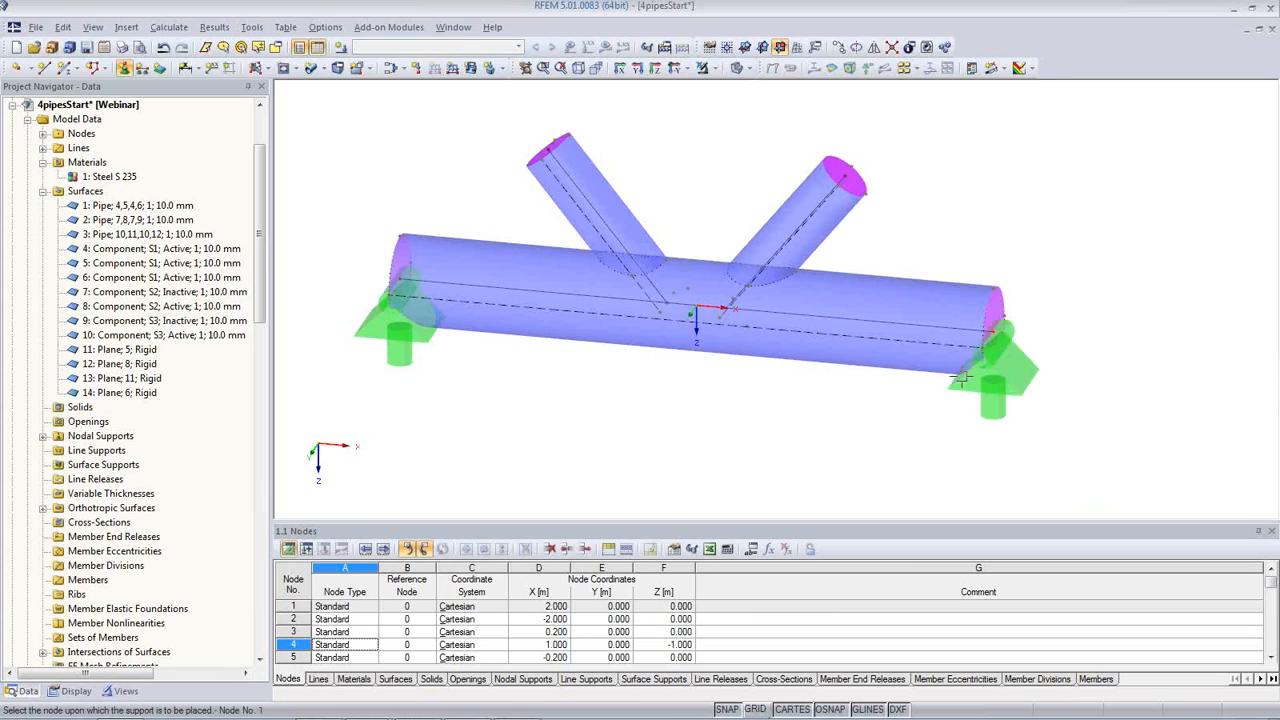
key(Escape)
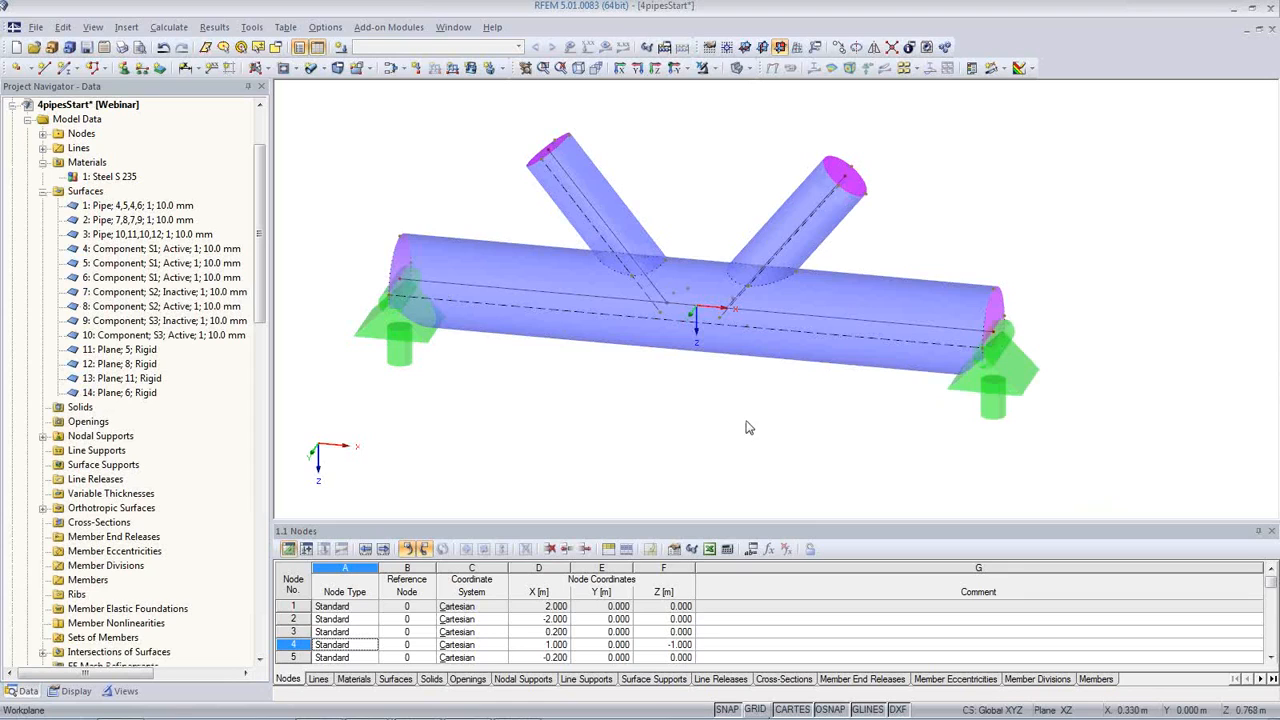
Step: Create load case LC1 described as Self-weight, with the Permanent action category and active self-weight factor 1.000 in Z
click(342, 48)
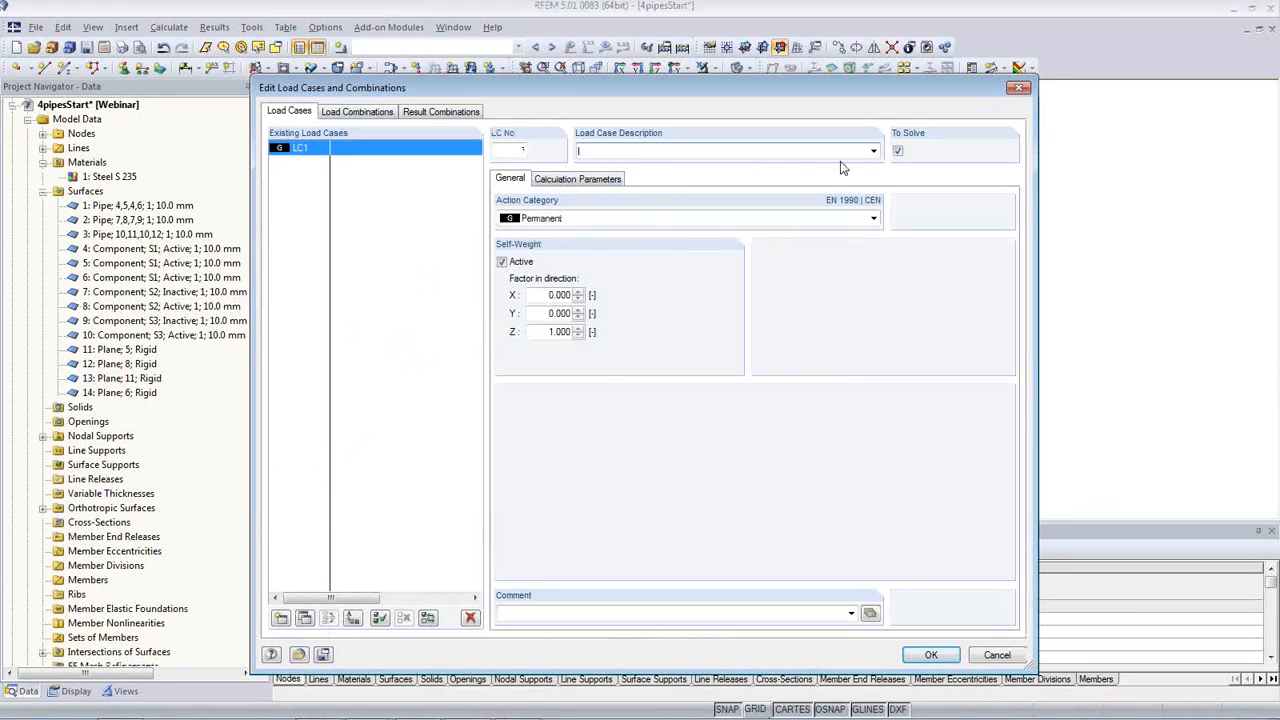
click(873, 151)
click(600, 163)
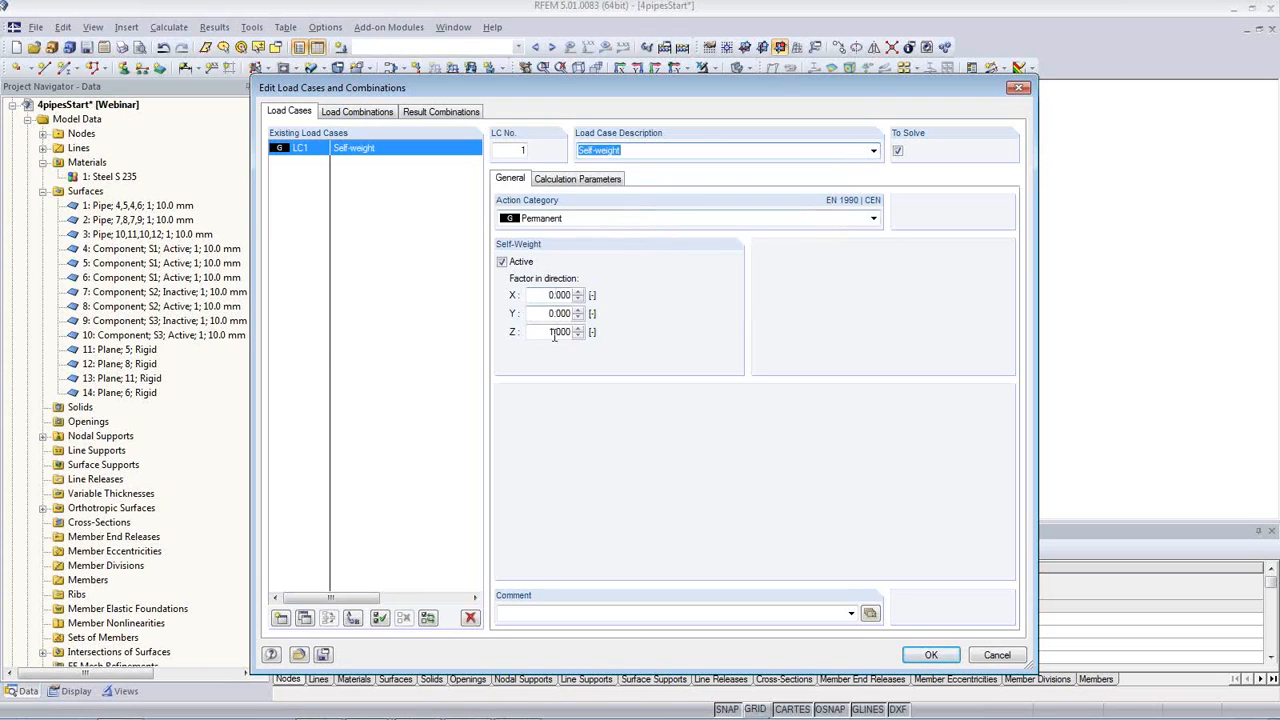
click(930, 656)
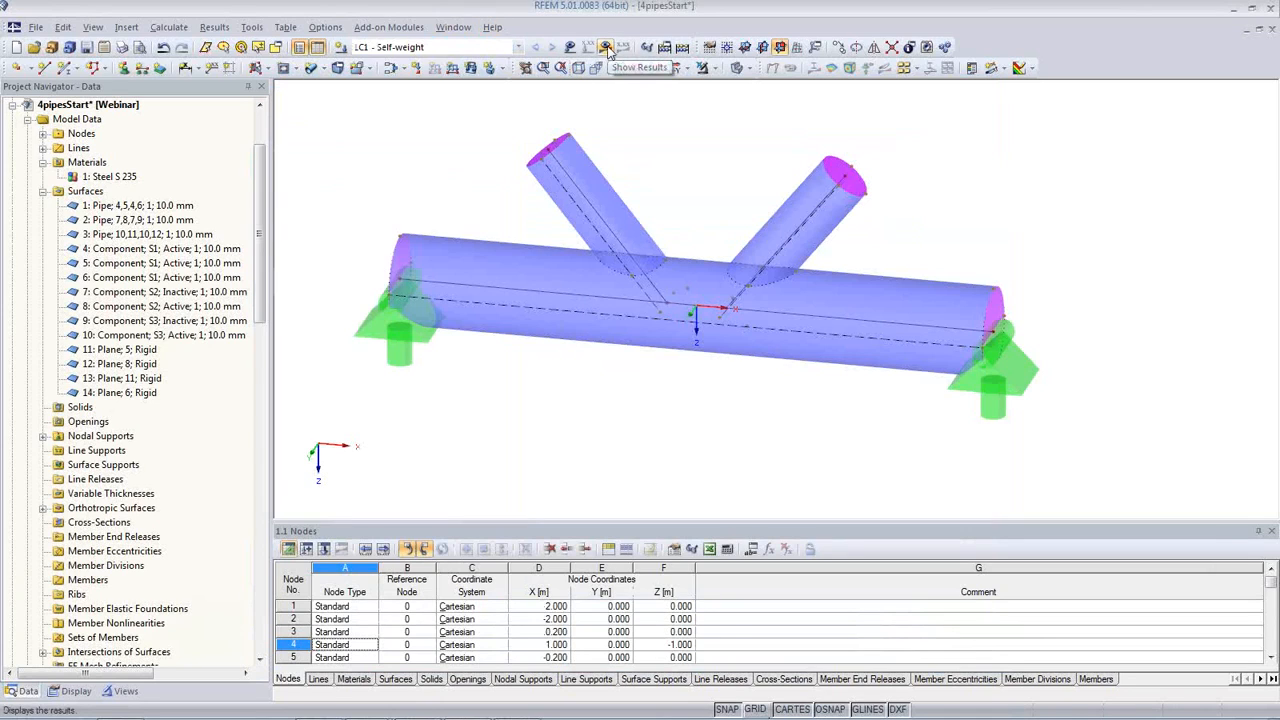
Step: Set the target length of finite elements in the FE mesh settings for the pipe joint
click(168, 27)
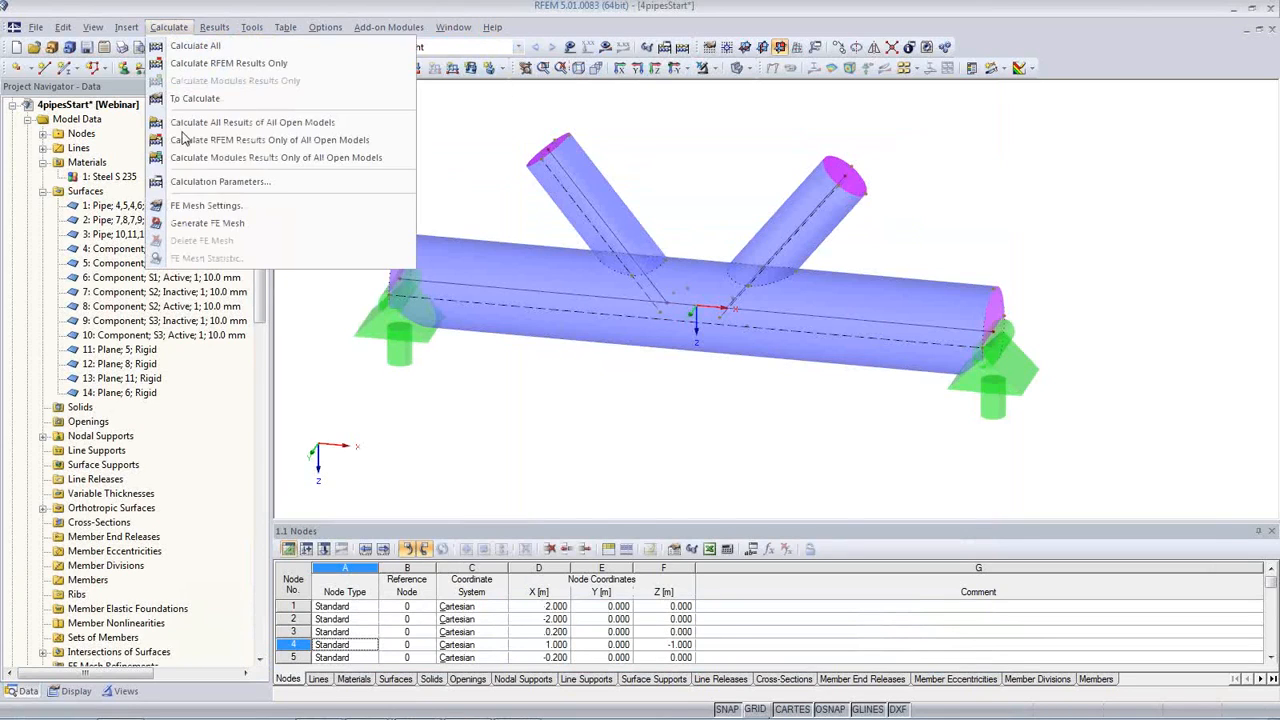
click(196, 207)
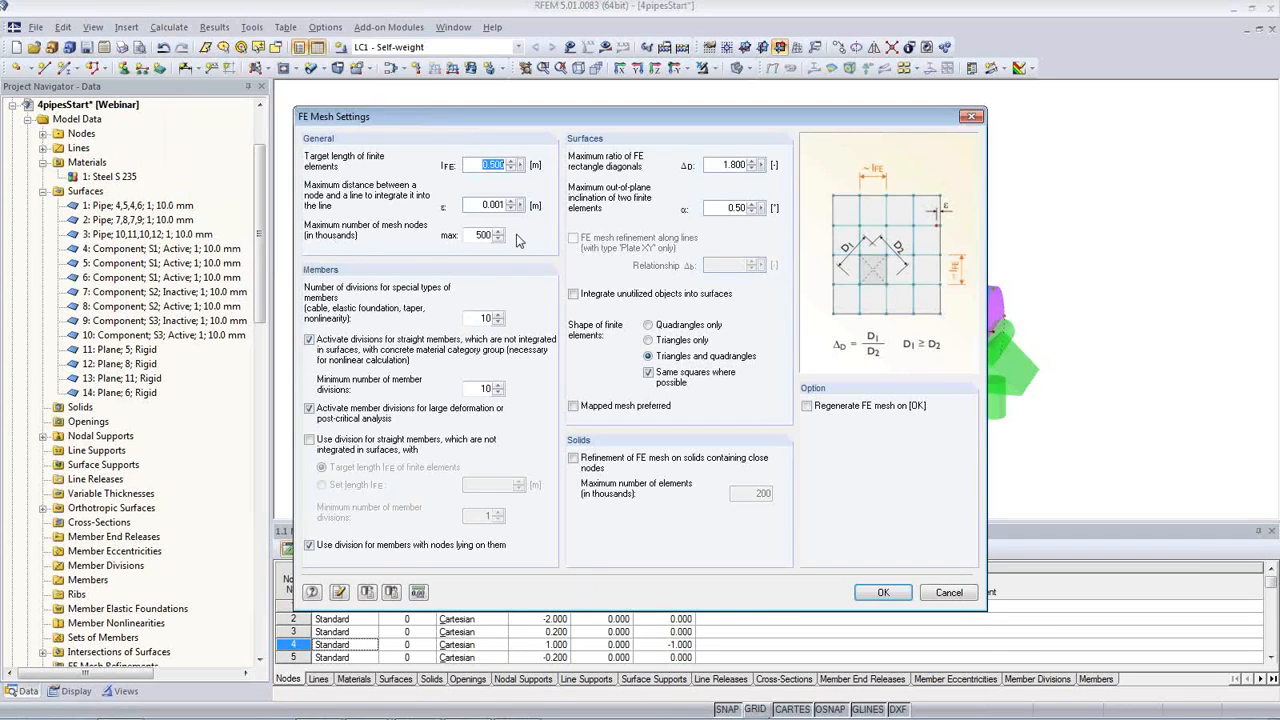
text(0.1)
click(880, 591)
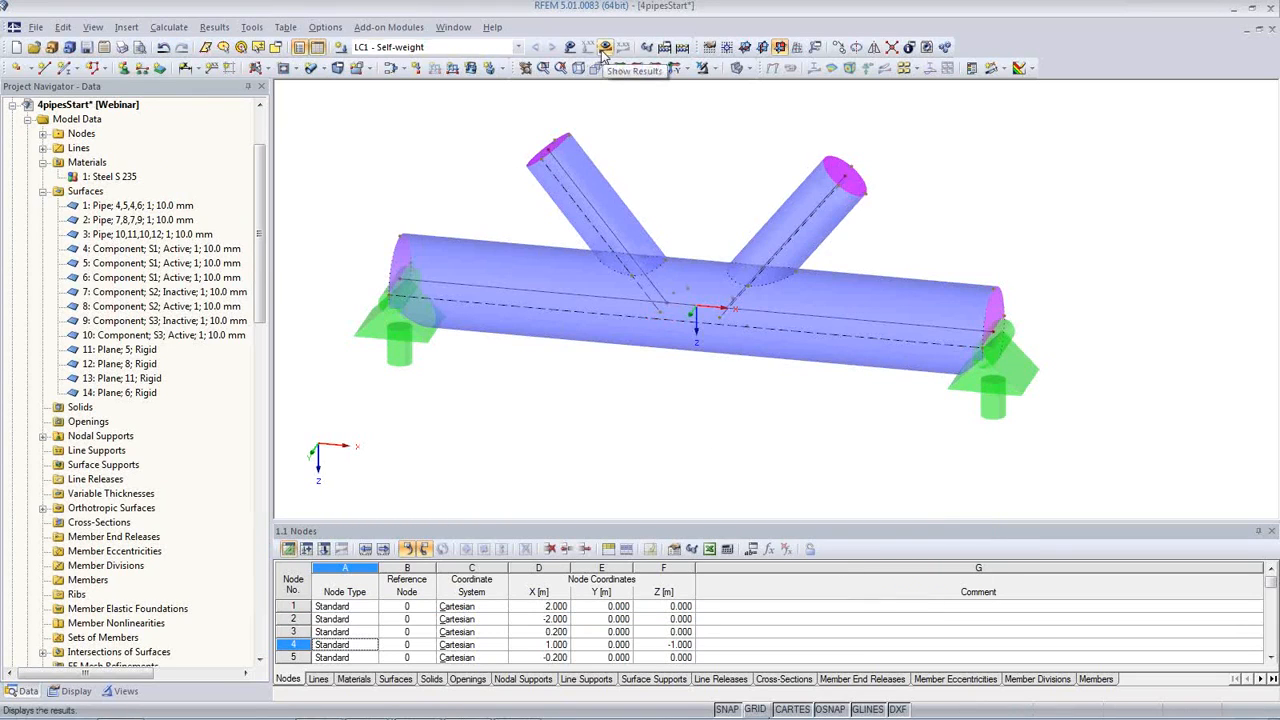
Step: Generate the FE mesh for the pipe joint and inspect it around the pipe intersections
click(178, 28)
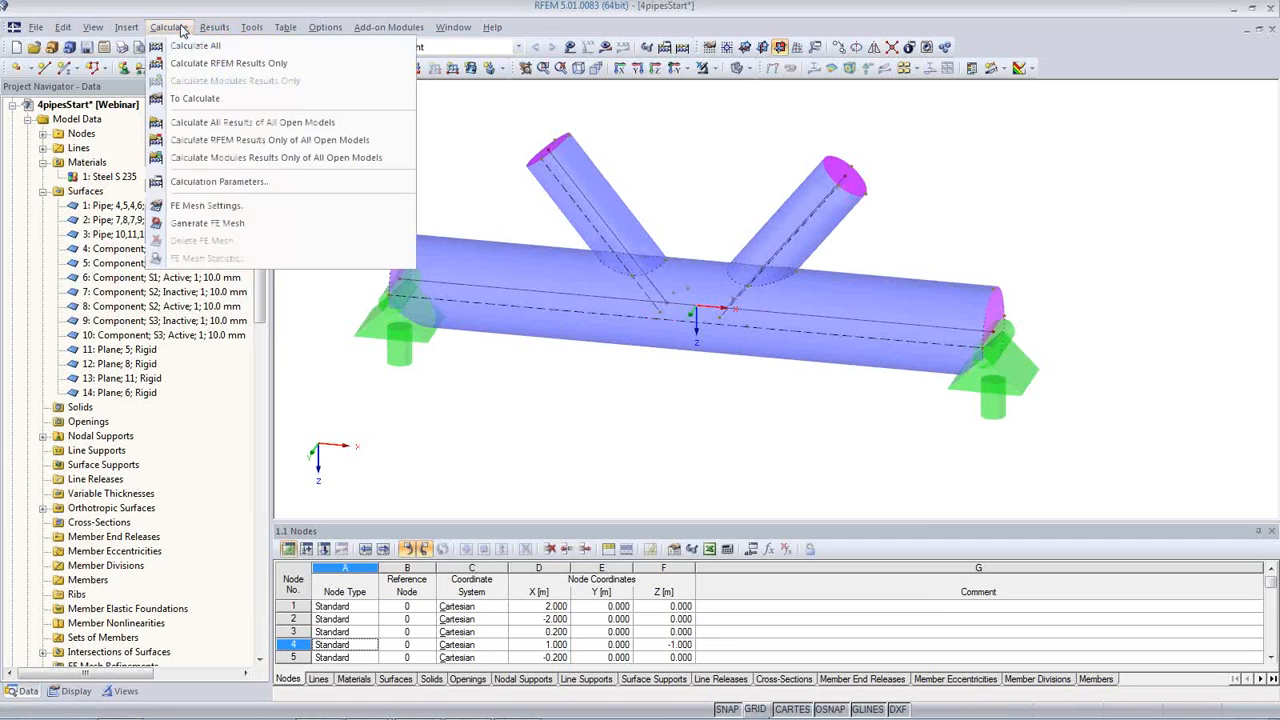
click(200, 224)
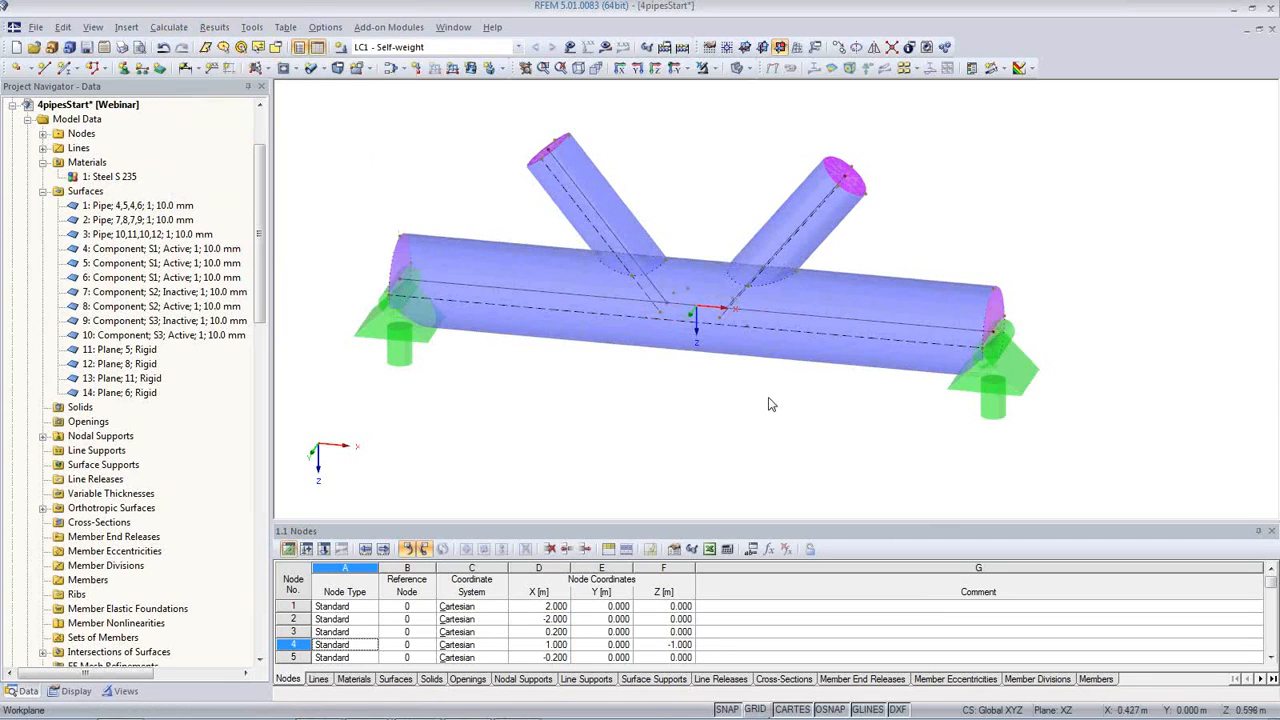
scroll(810, 325, up, 2)
scroll(812, 313, up, 3)
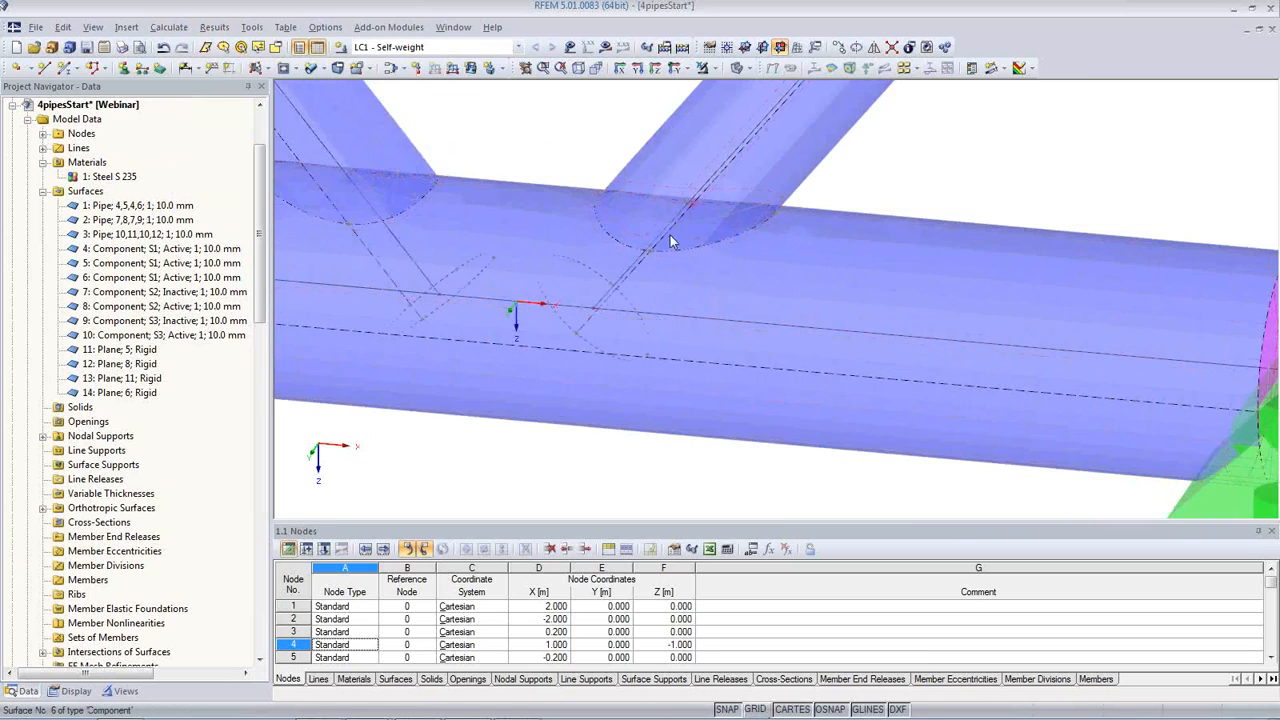
scroll(646, 270, down, 2)
scroll(646, 270, down, 3)
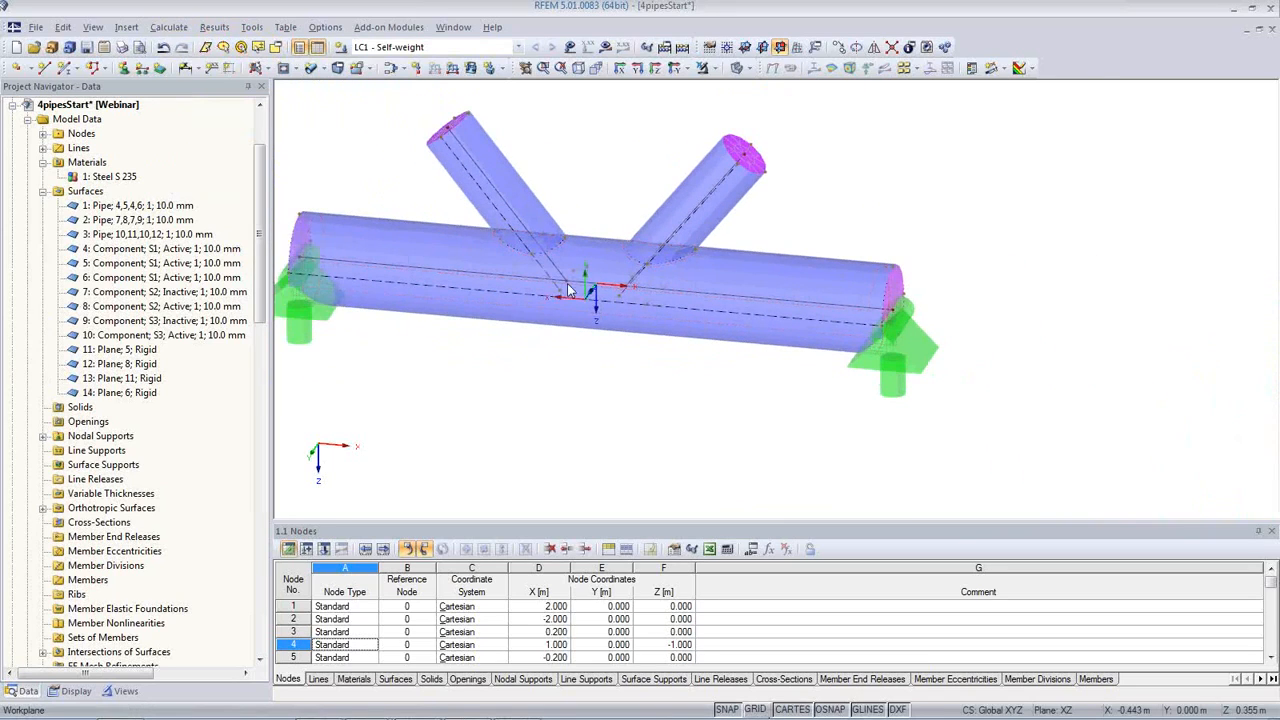
Step: Calculate the self-weight load case and display the surface internal forces m-x on the pipe joint
click(607, 50)
click(598, 402)
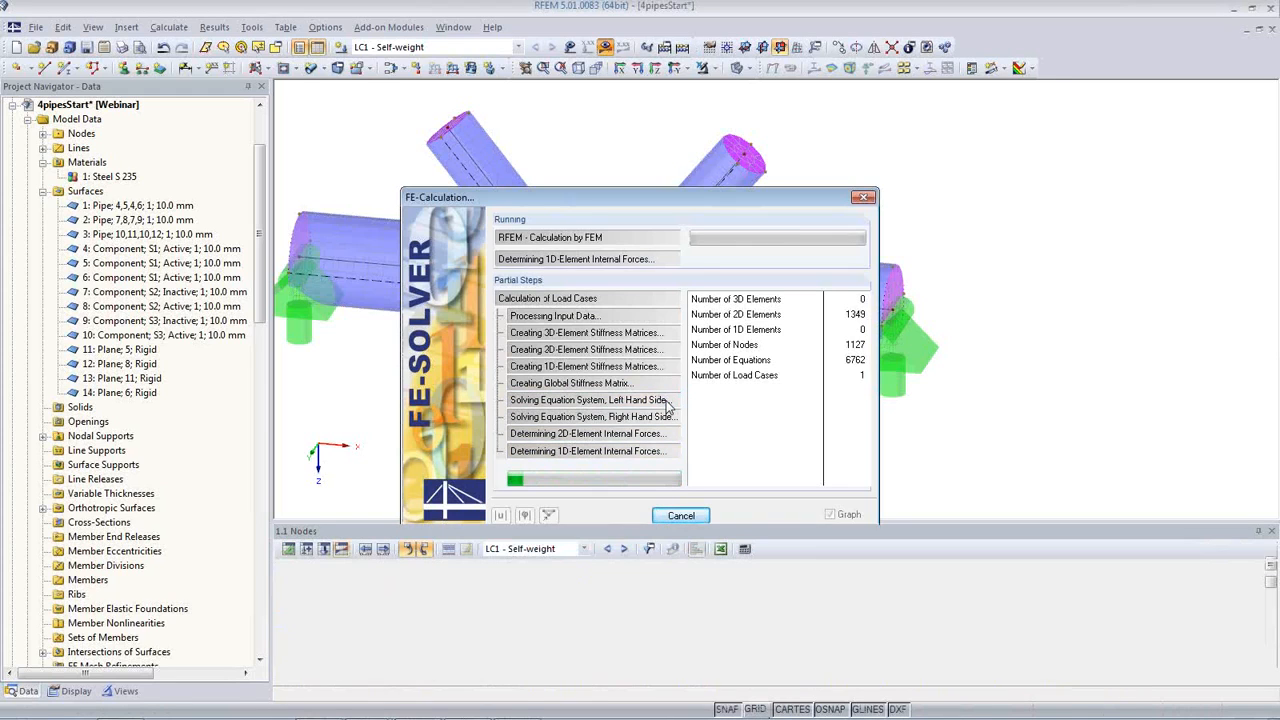
middle_drag(631, 380, 680, 330)
click(831, 70)
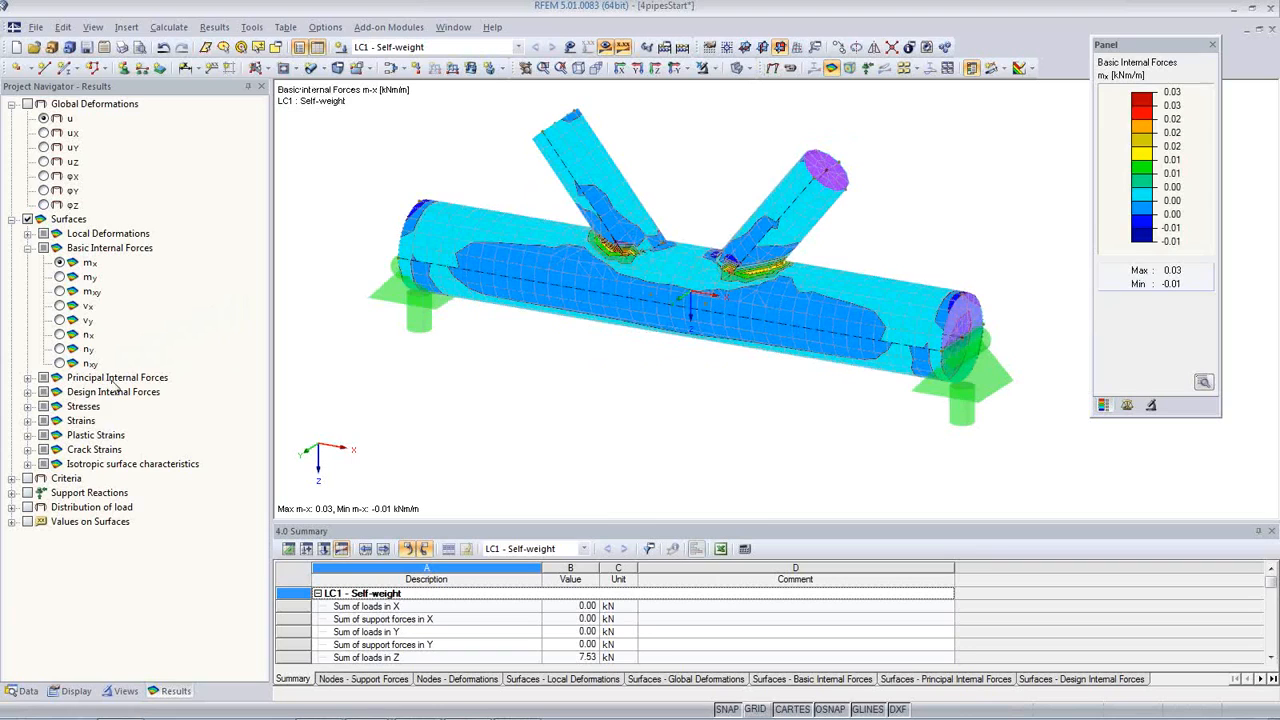
Step: Display the maximum equivalent von Mises stresses (σeqv,Max,Mises) and examine their distribution around the pipe intersections
click(28, 406)
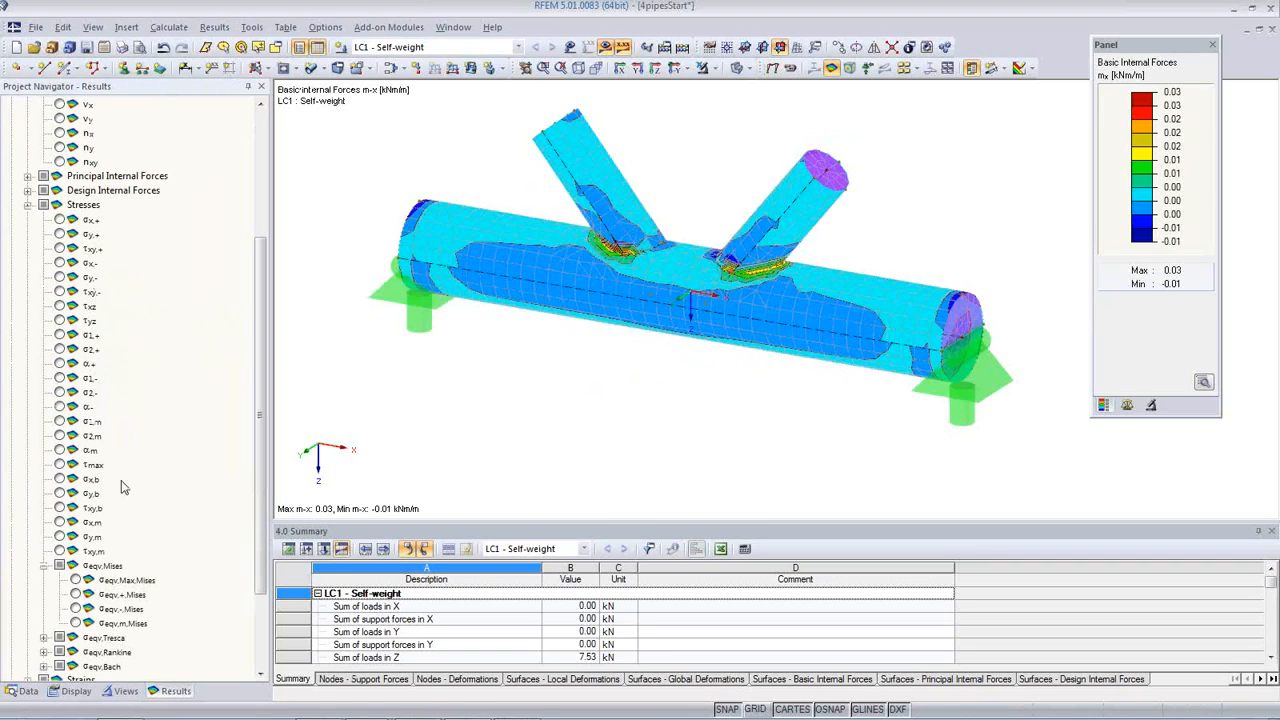
click(84, 584)
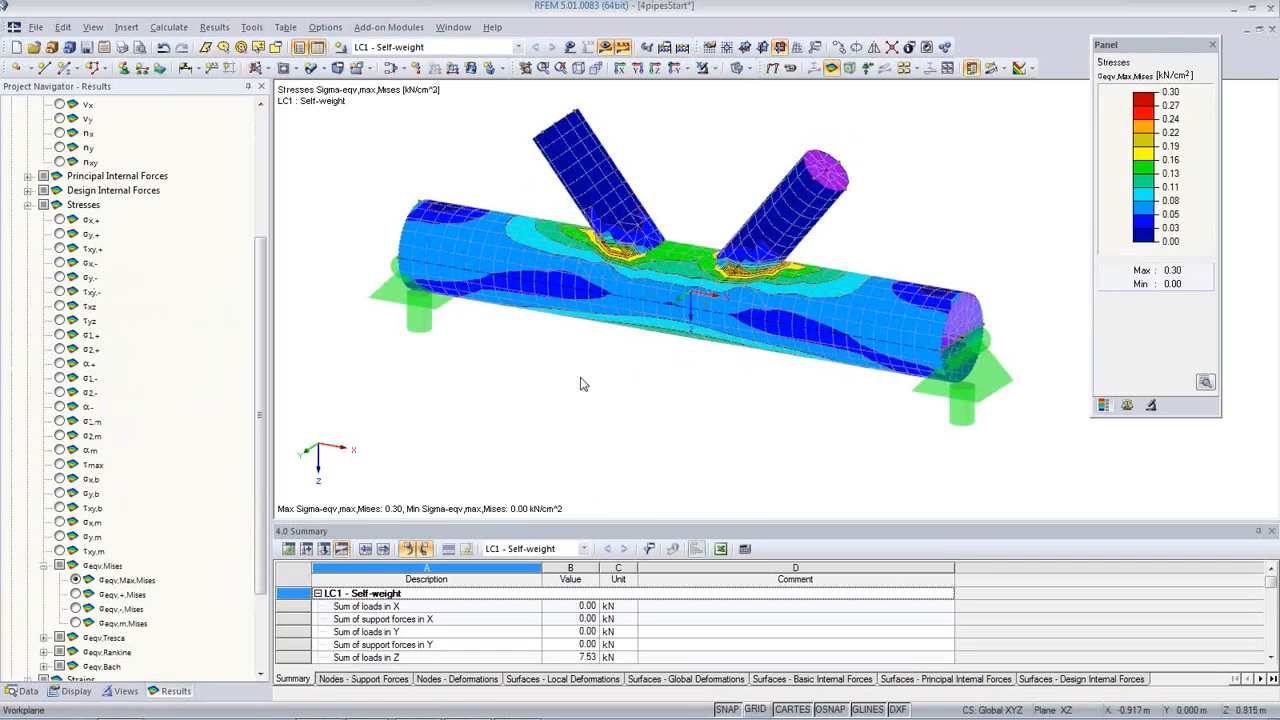
scroll(675, 346, up, 5)
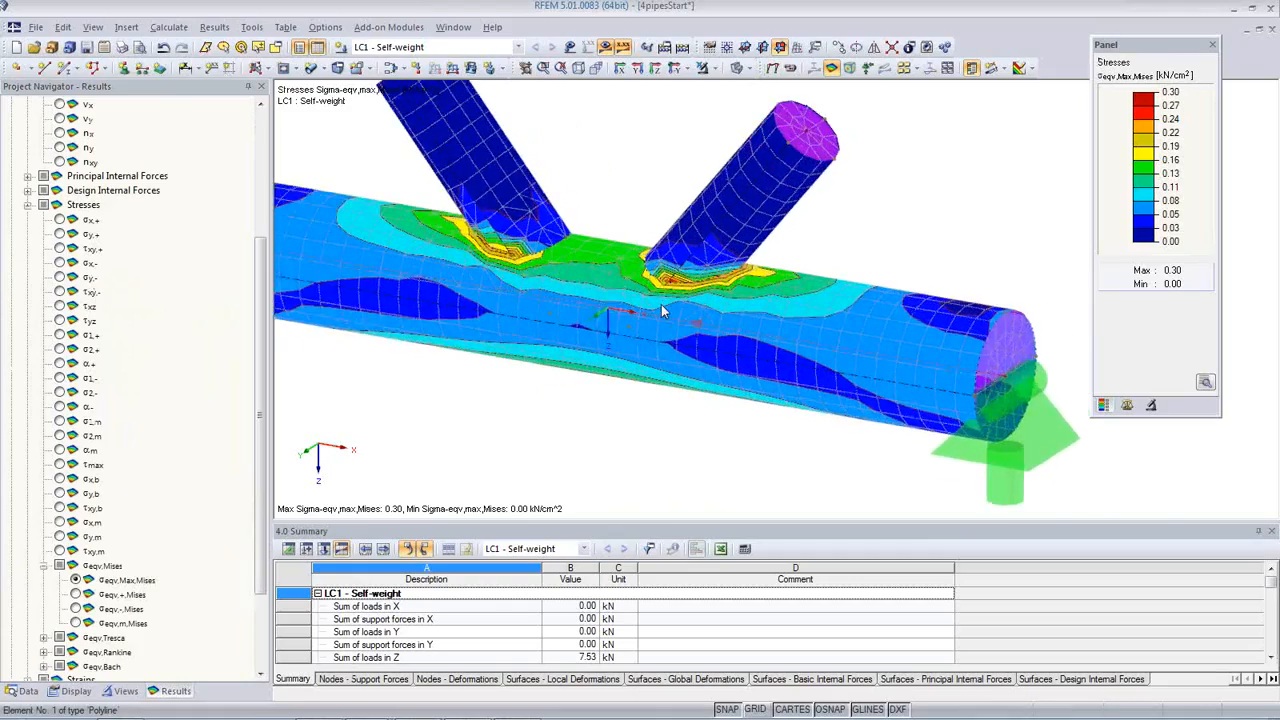
ctrl+middle_drag(698, 272, 708, 240)
scroll(708, 241, down, 6)
scroll(705, 306, up, 2)
middle_drag(705, 306, 693, 414)
scroll(693, 410, up, 3)
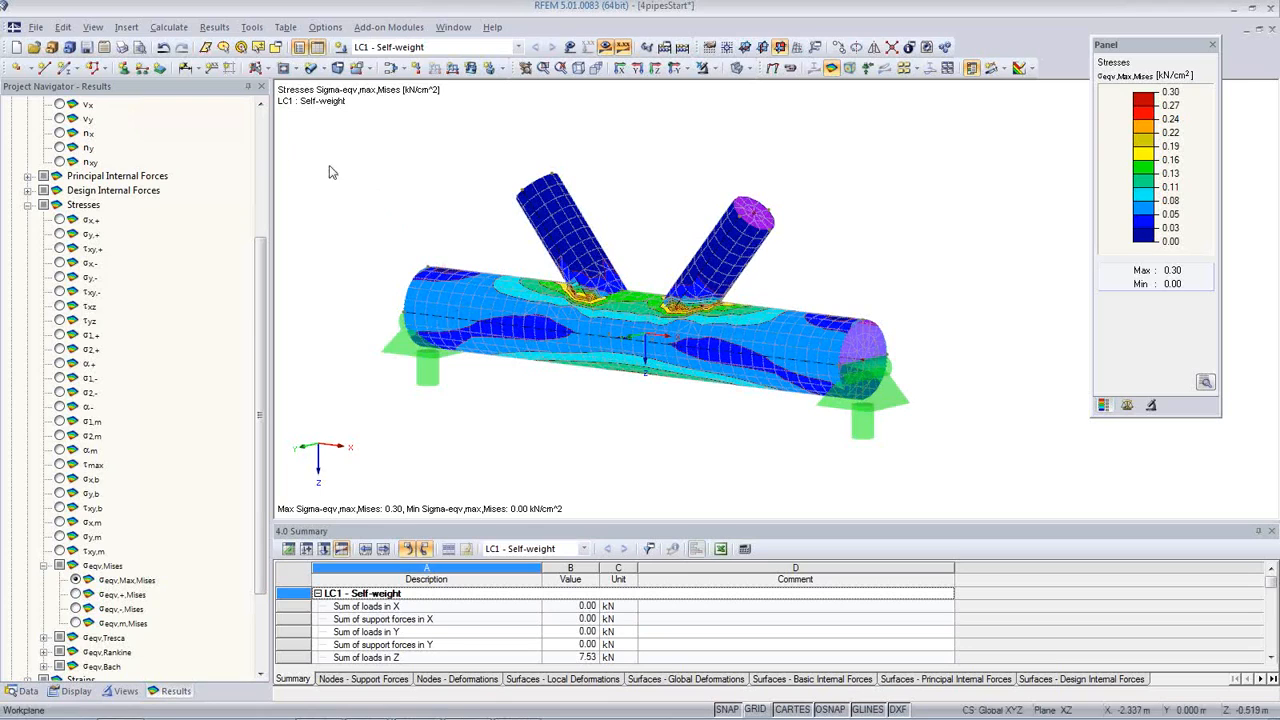
Step: Switch to the already opened slab model 5ResultDiagrams_SupporstartI and bring the whole slab into view
click(24, 691)
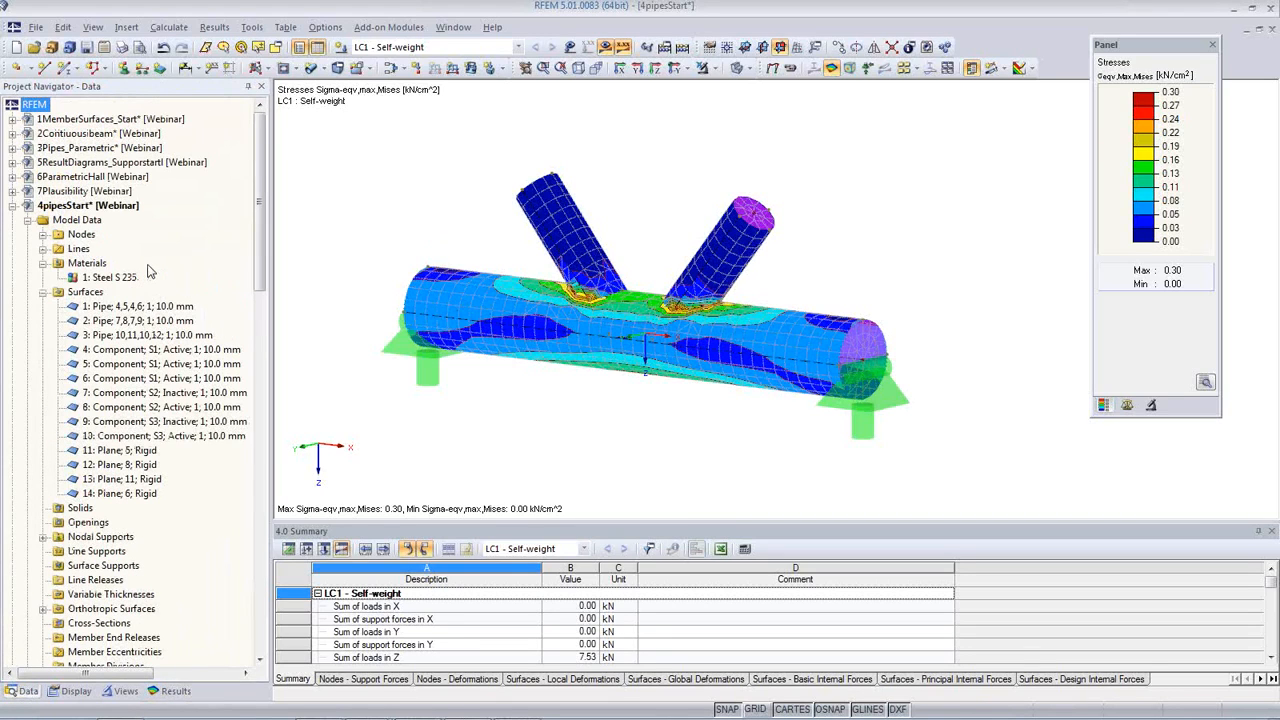
click(90, 164)
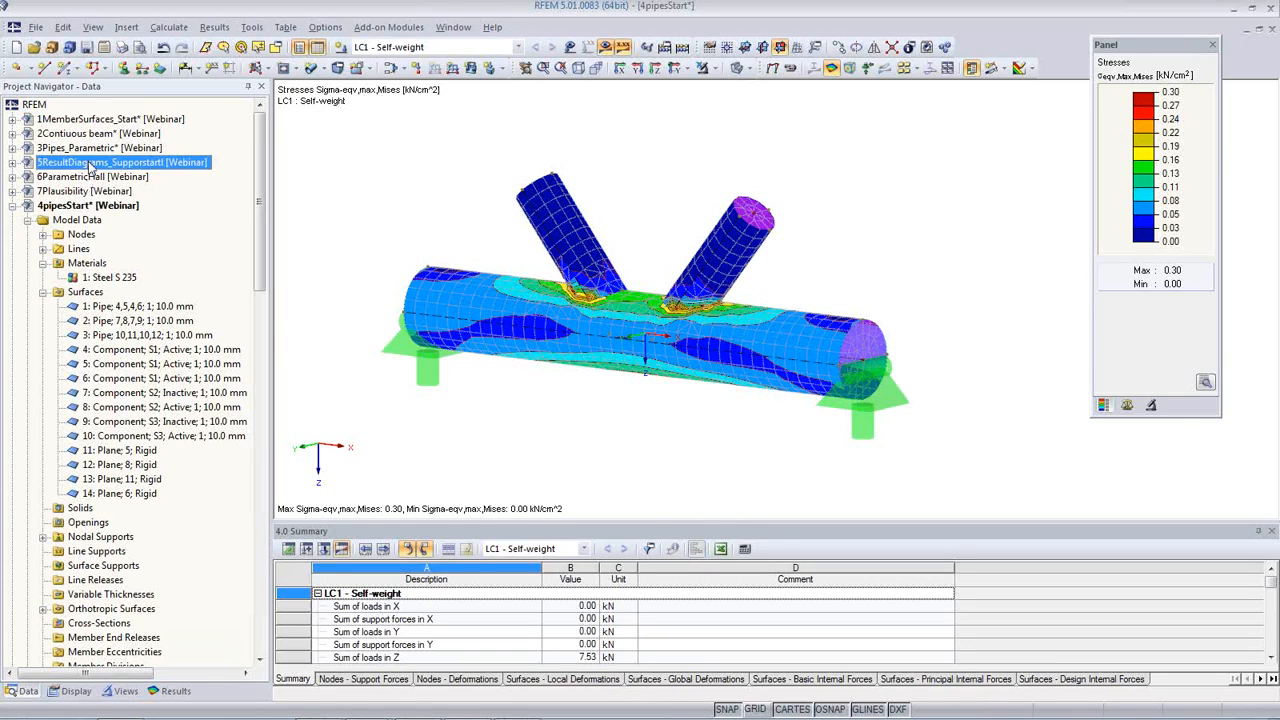
double_click(90, 167)
middle_drag(604, 437, 780, 488)
scroll(649, 369, down, 3)
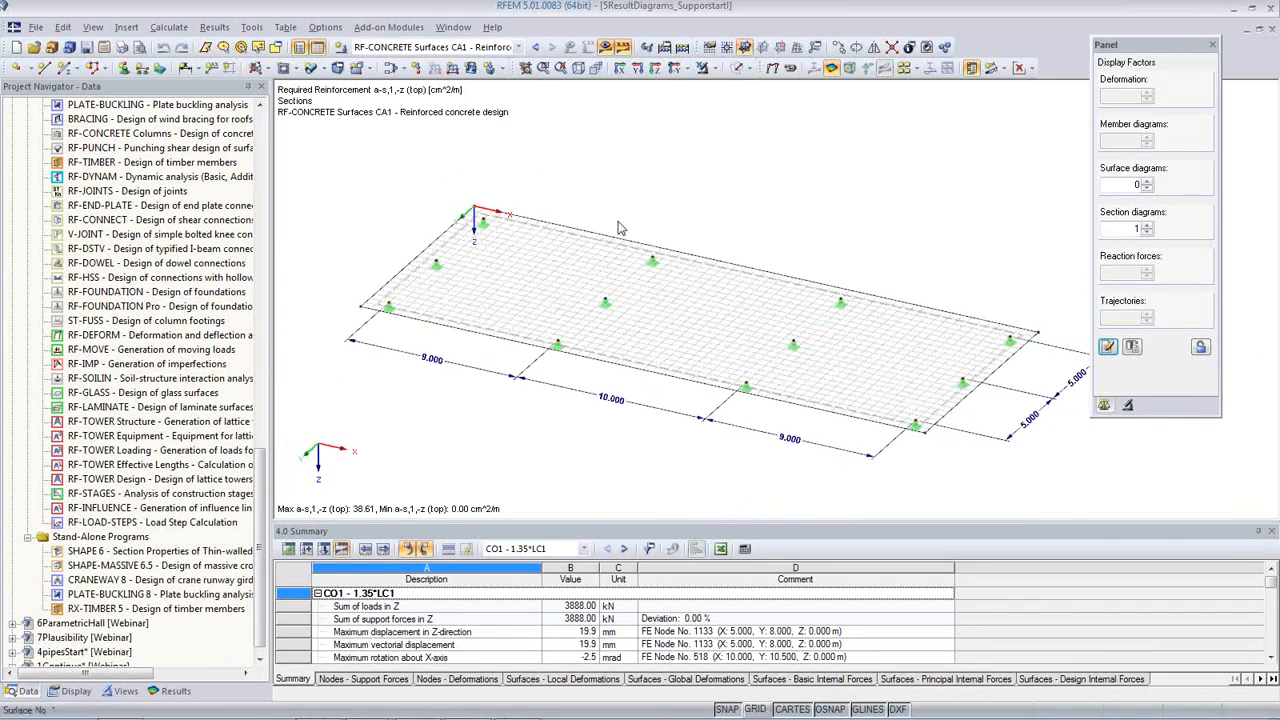
Step: Show the slab in solid rendering and check its surface material and thickness without changing them
click(738, 68)
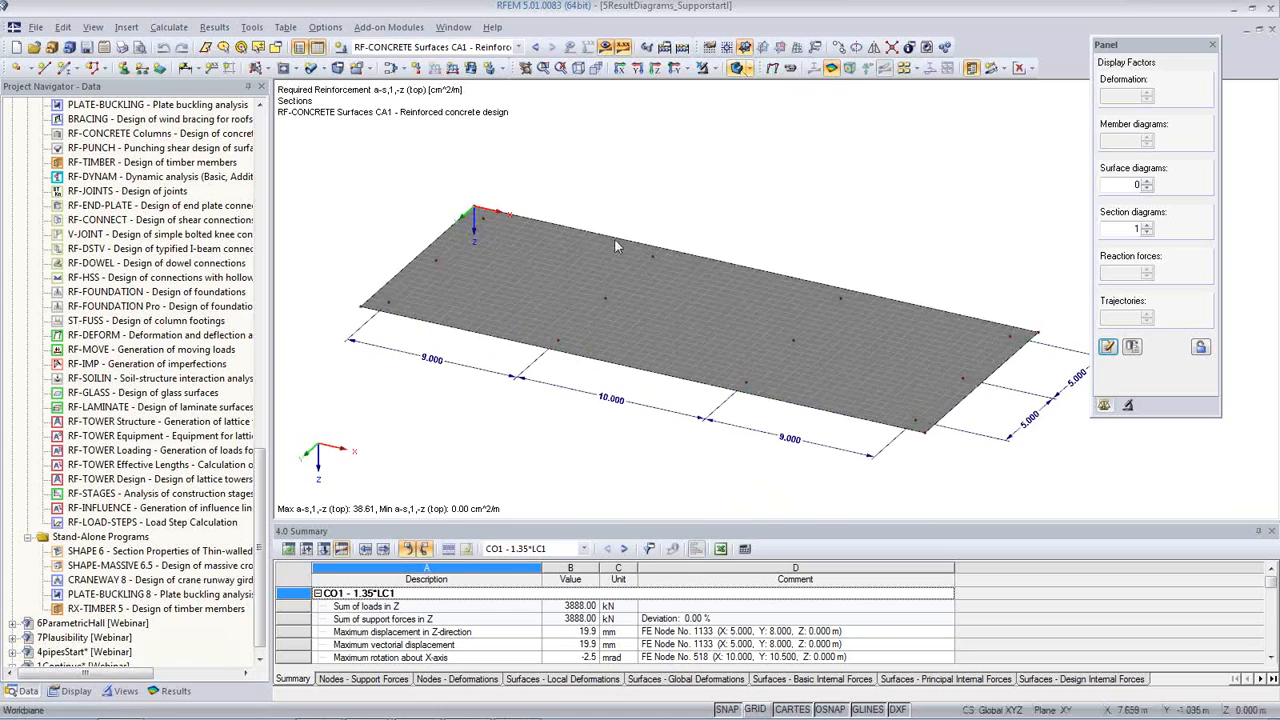
double_click(557, 262)
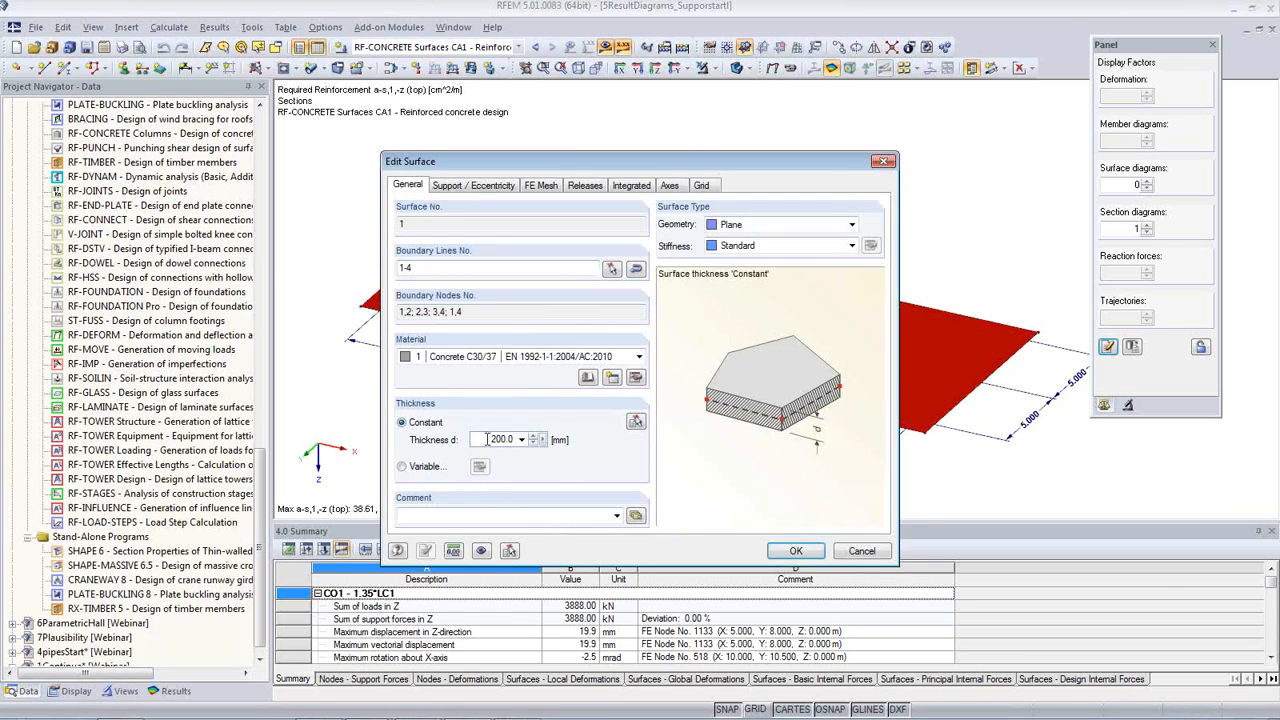
click(861, 551)
click(720, 465)
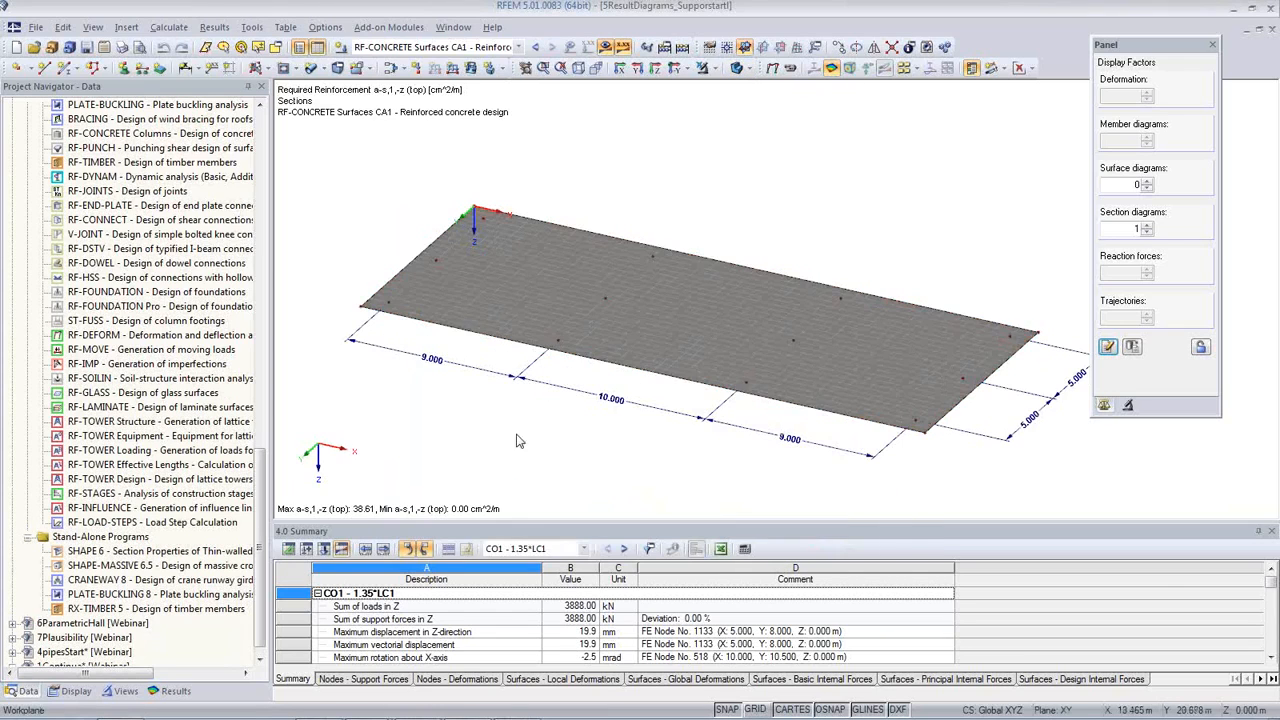
Step: Examine the nodal supports beneath the slab from a low side angle and return to an oblique overview
ctrl+middle_drag(618, 460, 555, 343)
scroll(558, 345, up, 4)
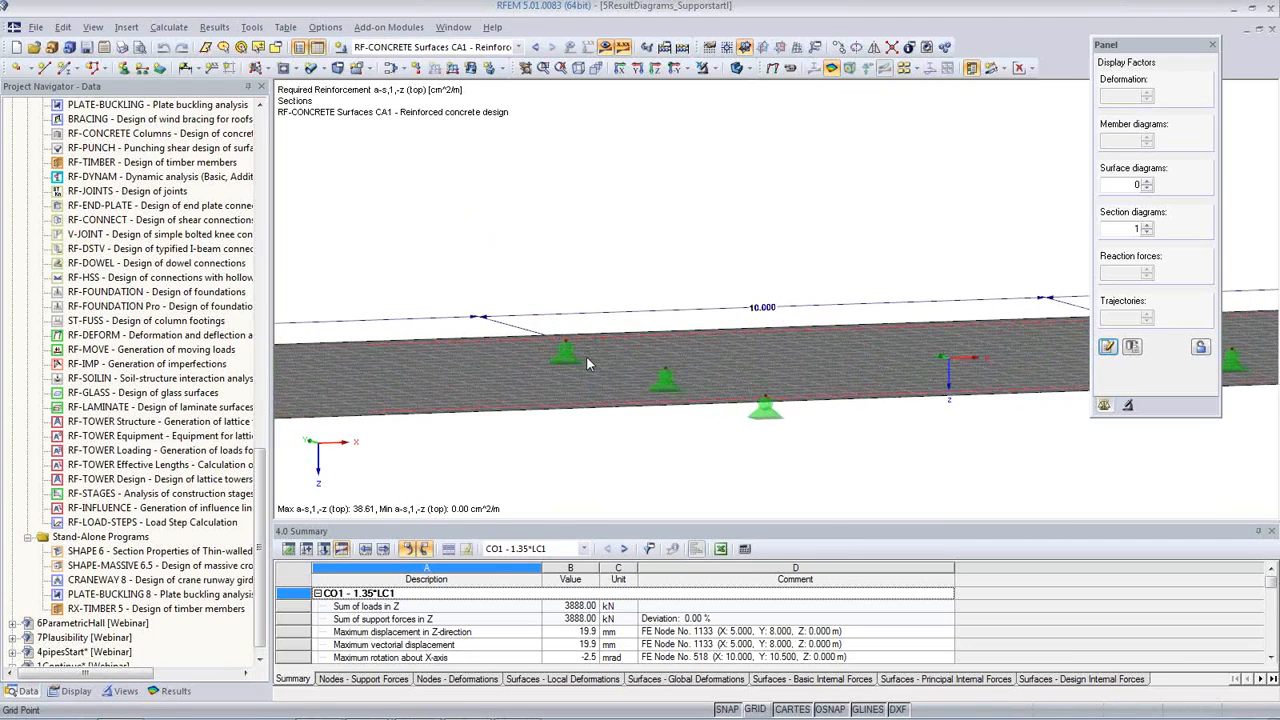
scroll(716, 381, down, 4)
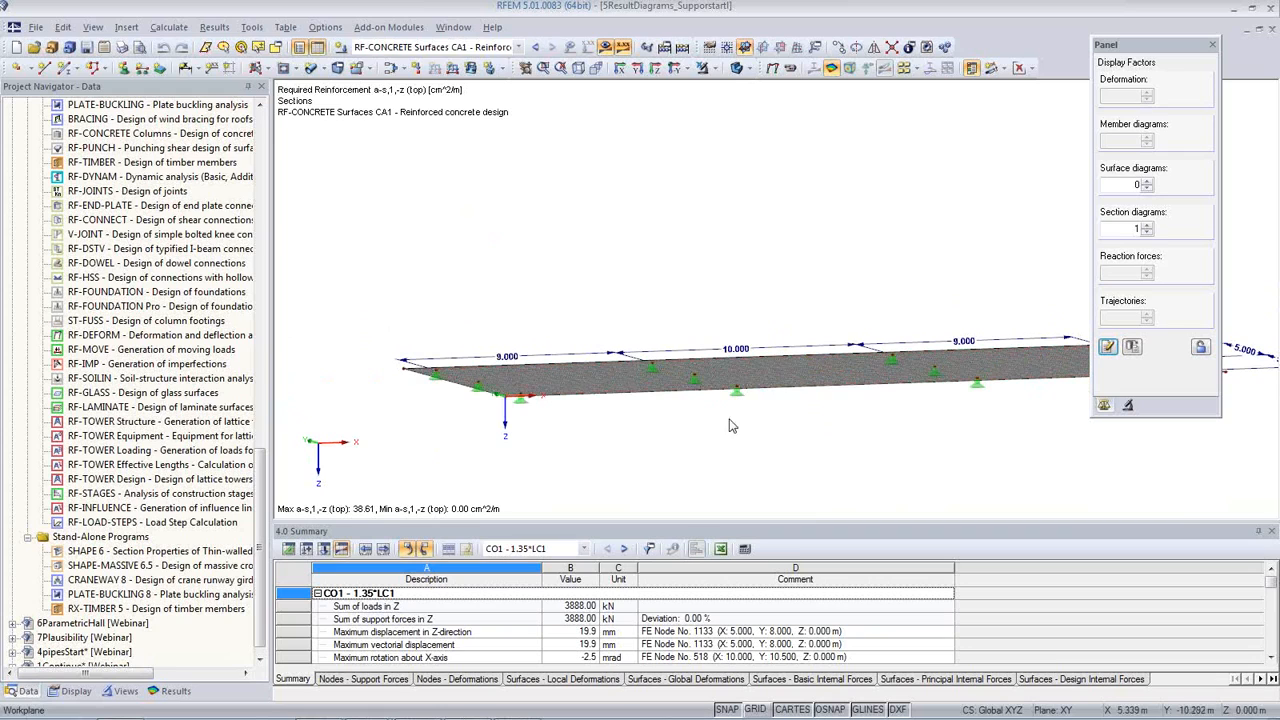
ctrl+middle_drag(512, 365, 732, 176)
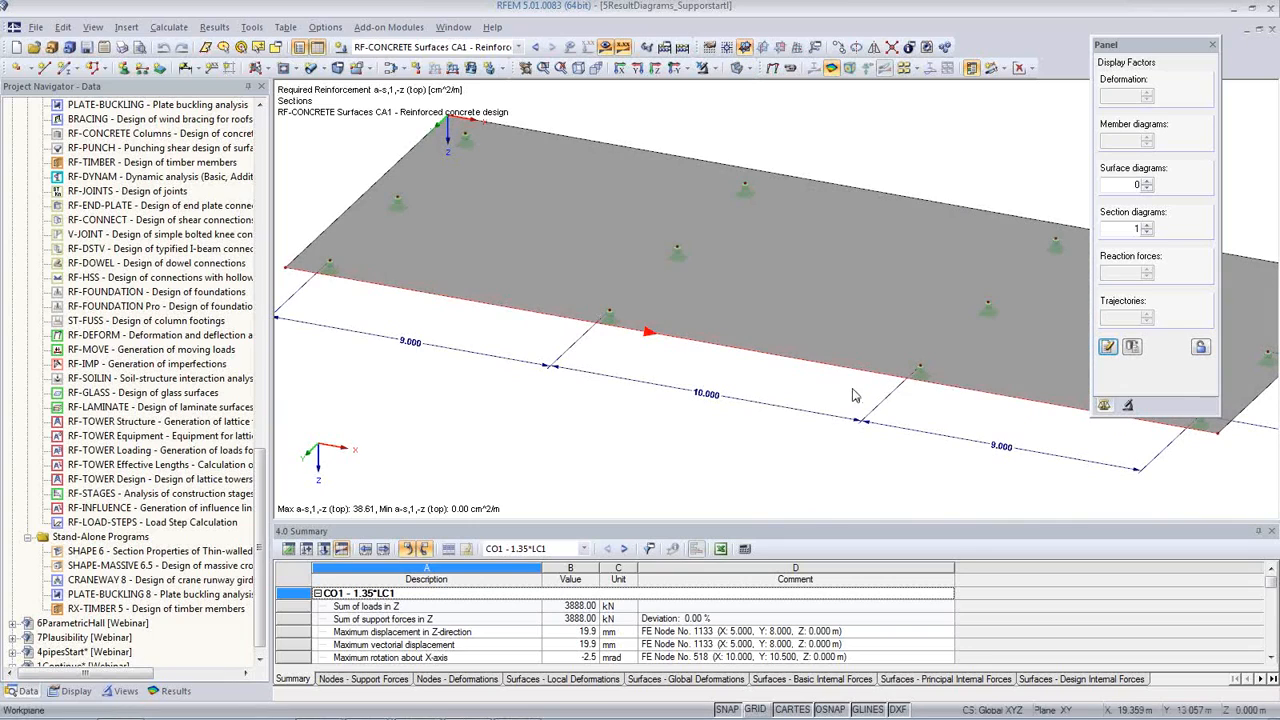
Step: Show the slab's surface loads for LC1 Self-weight and for LC2 Live
click(519, 48)
click(385, 61)
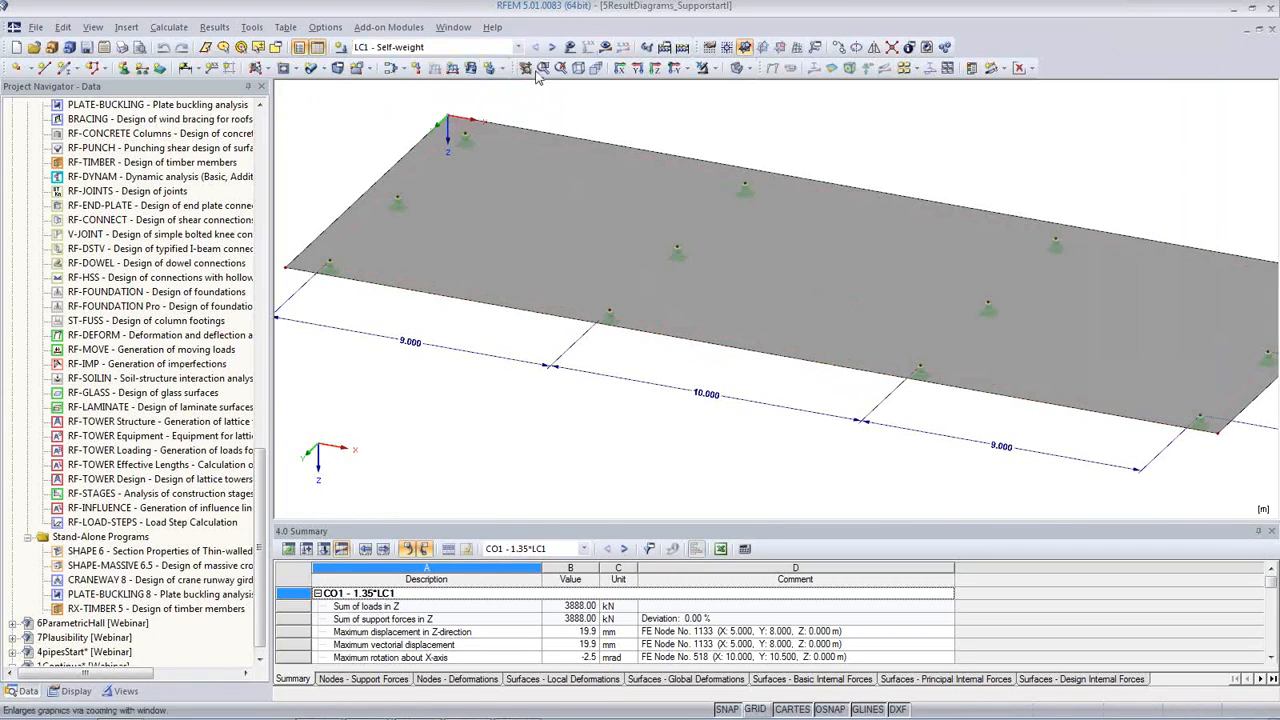
click(569, 48)
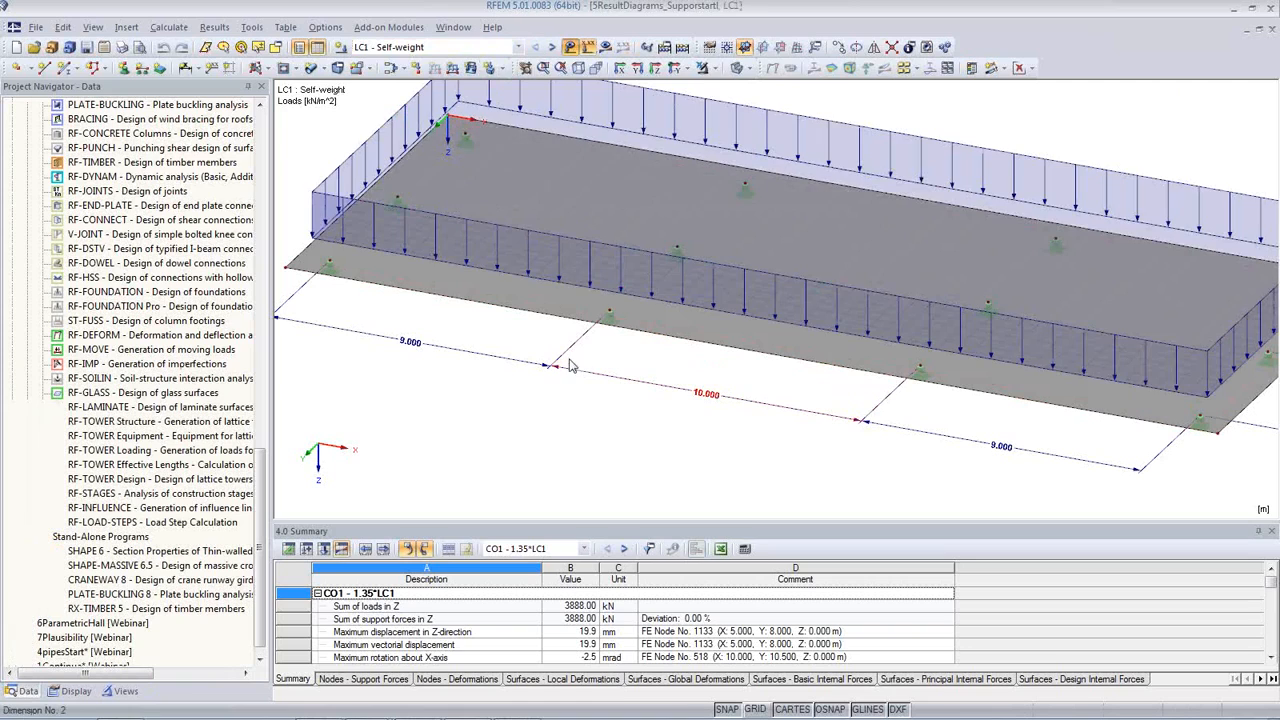
click(552, 47)
scroll(509, 402, up, 1)
middle_drag(528, 391, 517, 462)
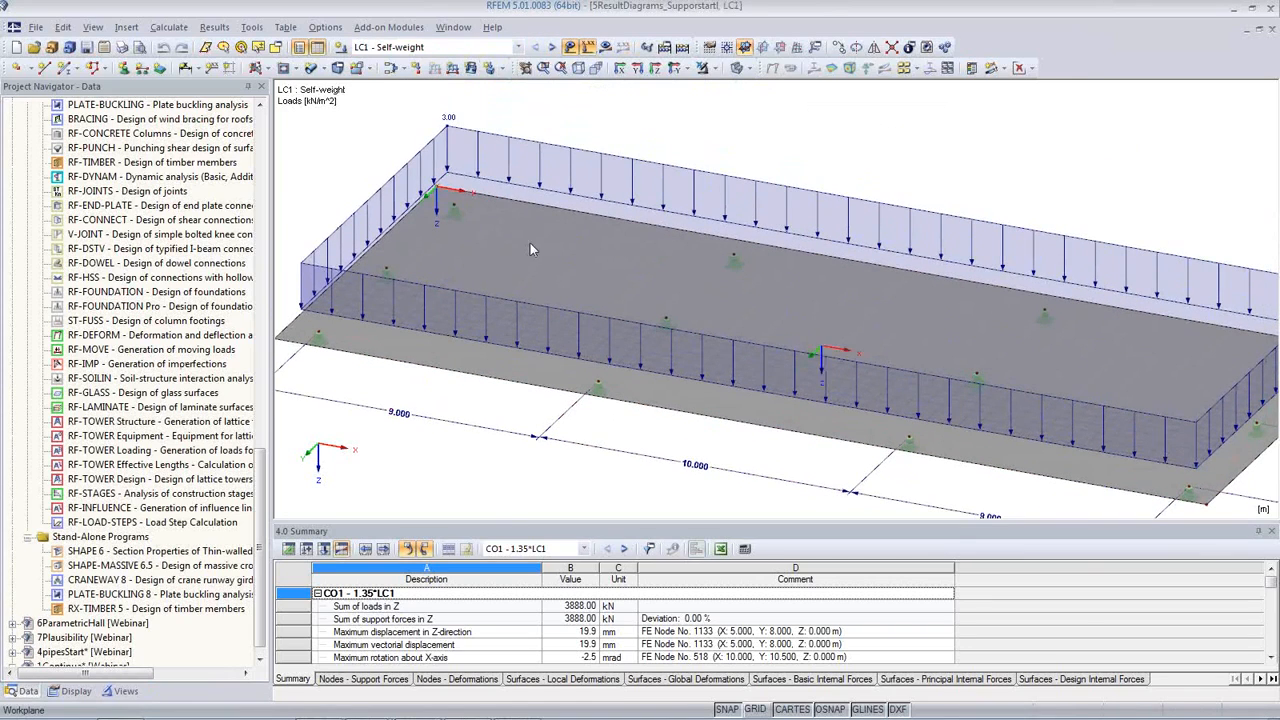
click(552, 47)
Step: Display the m-x internal forces of result combination RC1 as coloured contours on the slab
click(518, 47)
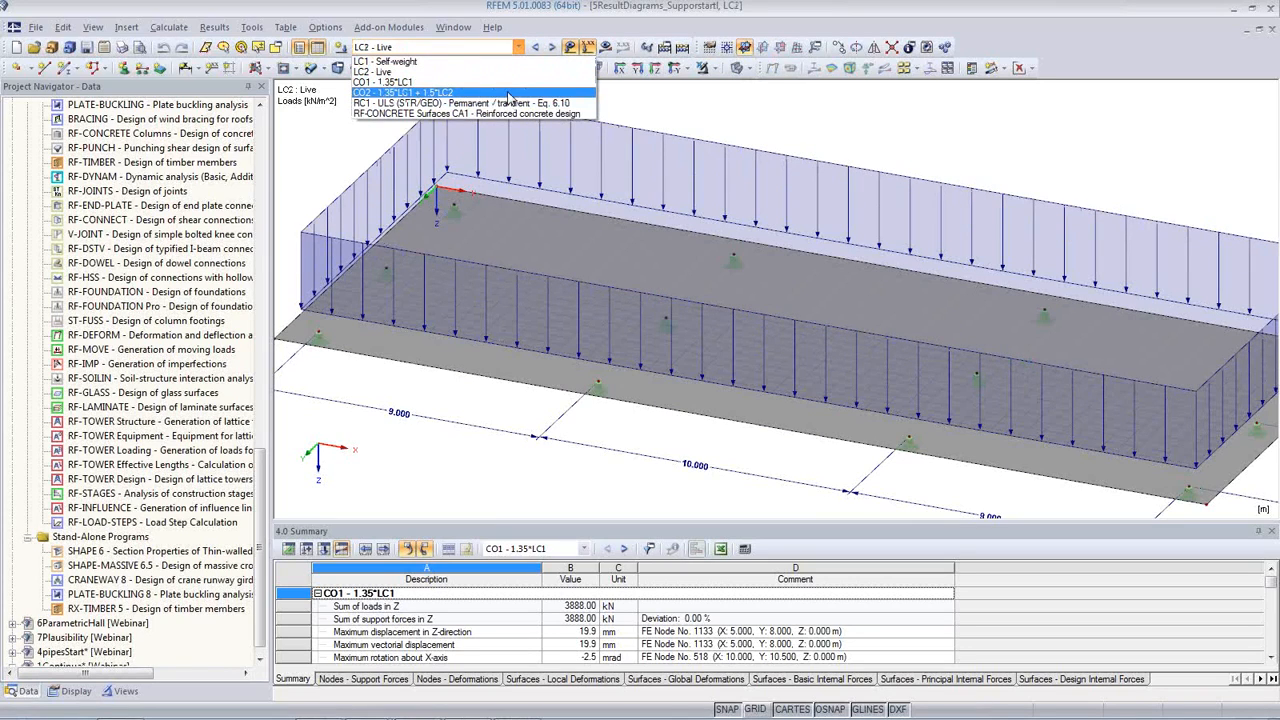
click(510, 105)
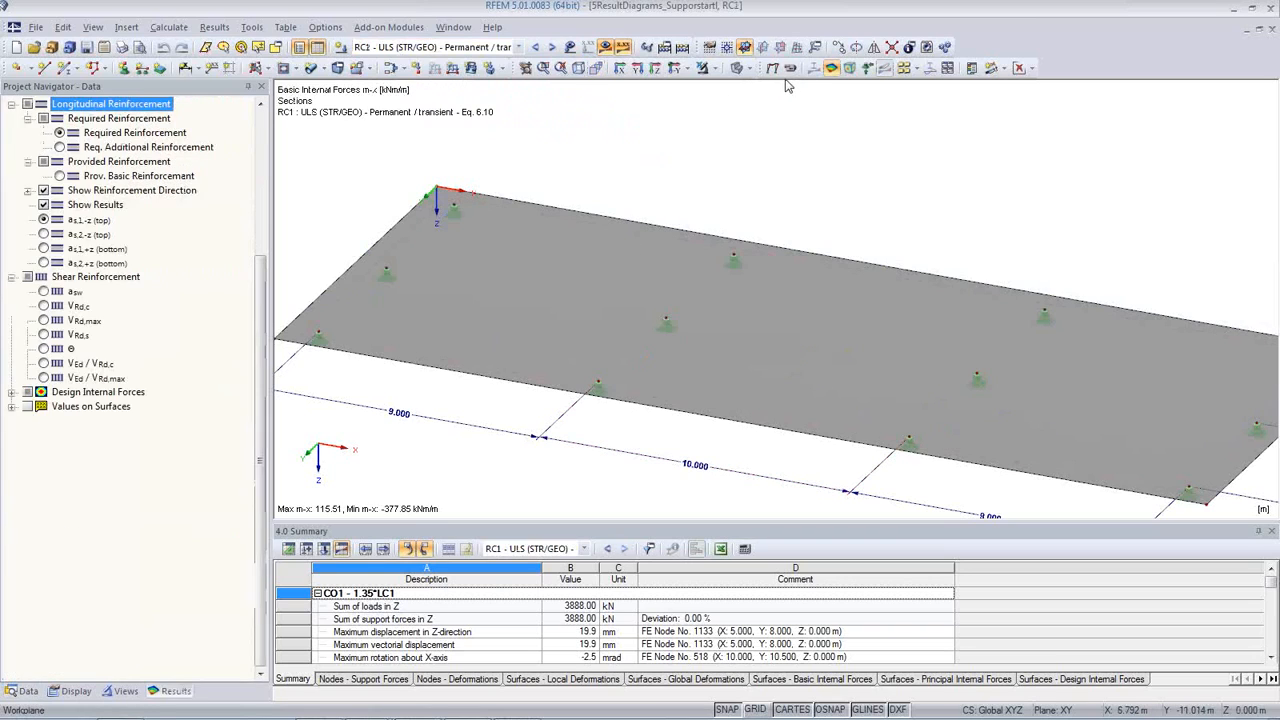
click(1033, 70)
click(1037, 90)
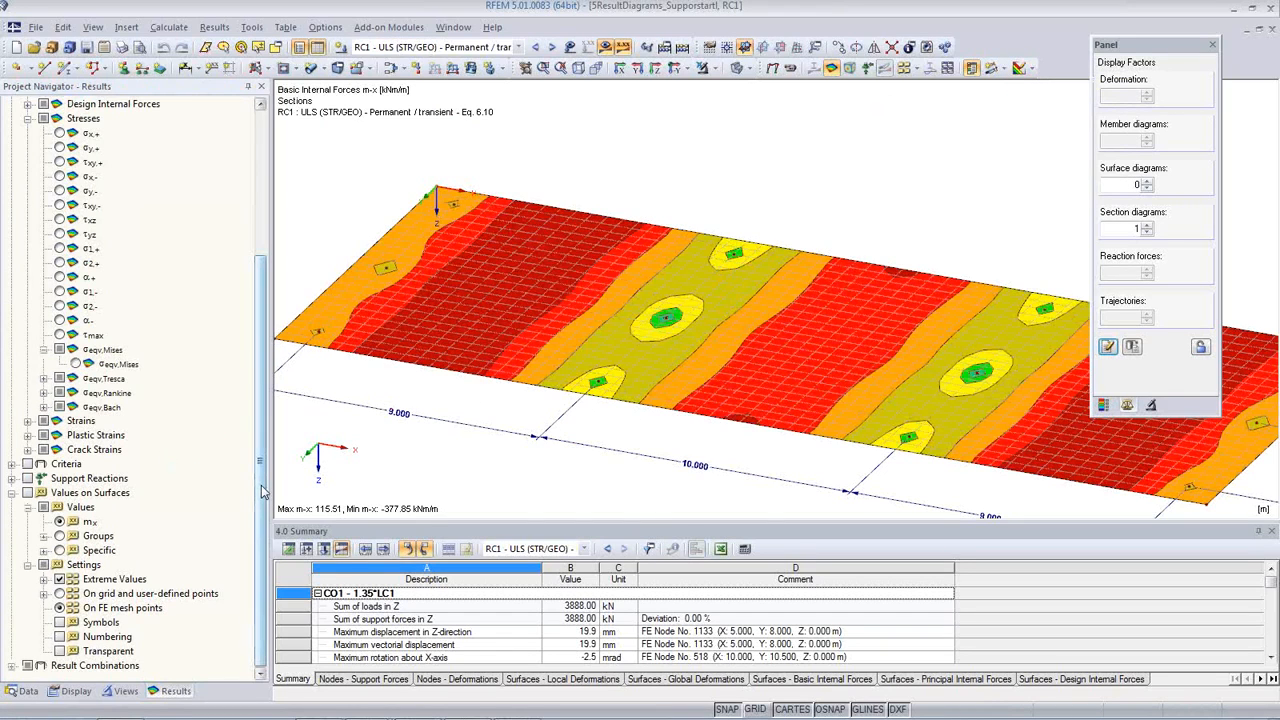
Step: View the slab's m-y internal forces for RC1, followed by the global deformations u seen in the Z direction
drag(262, 490, 266, 346)
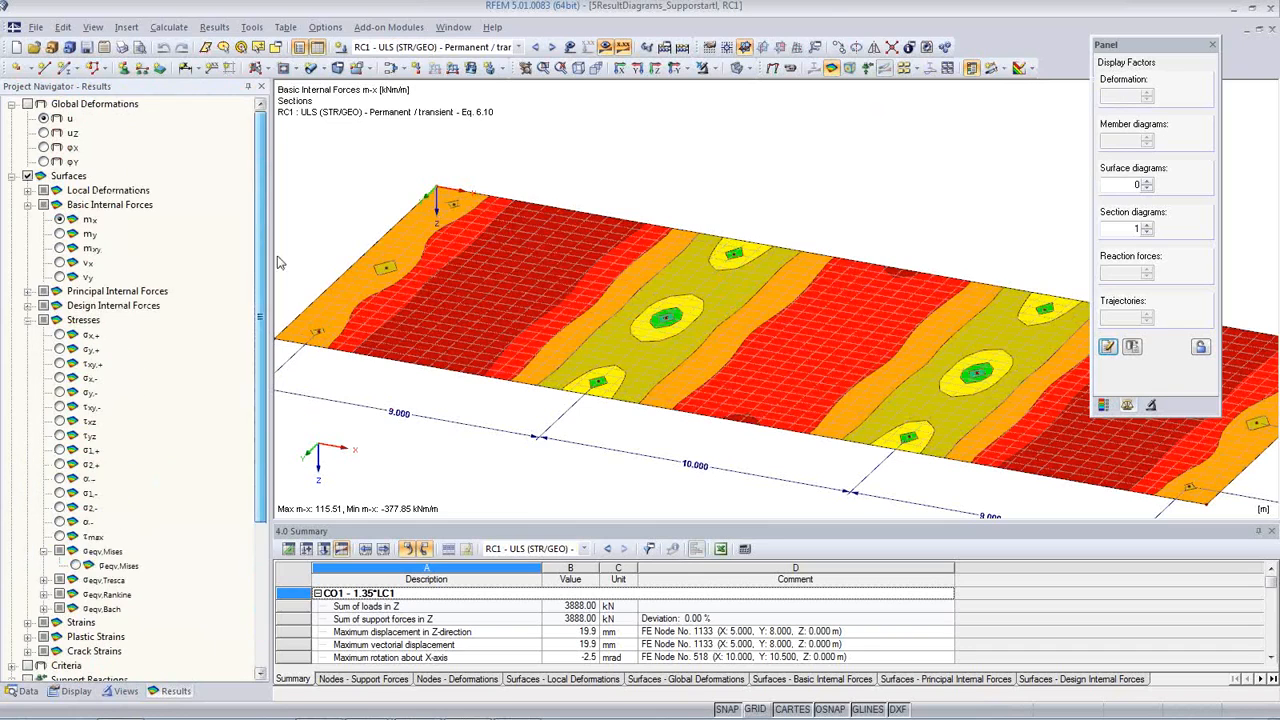
click(61, 234)
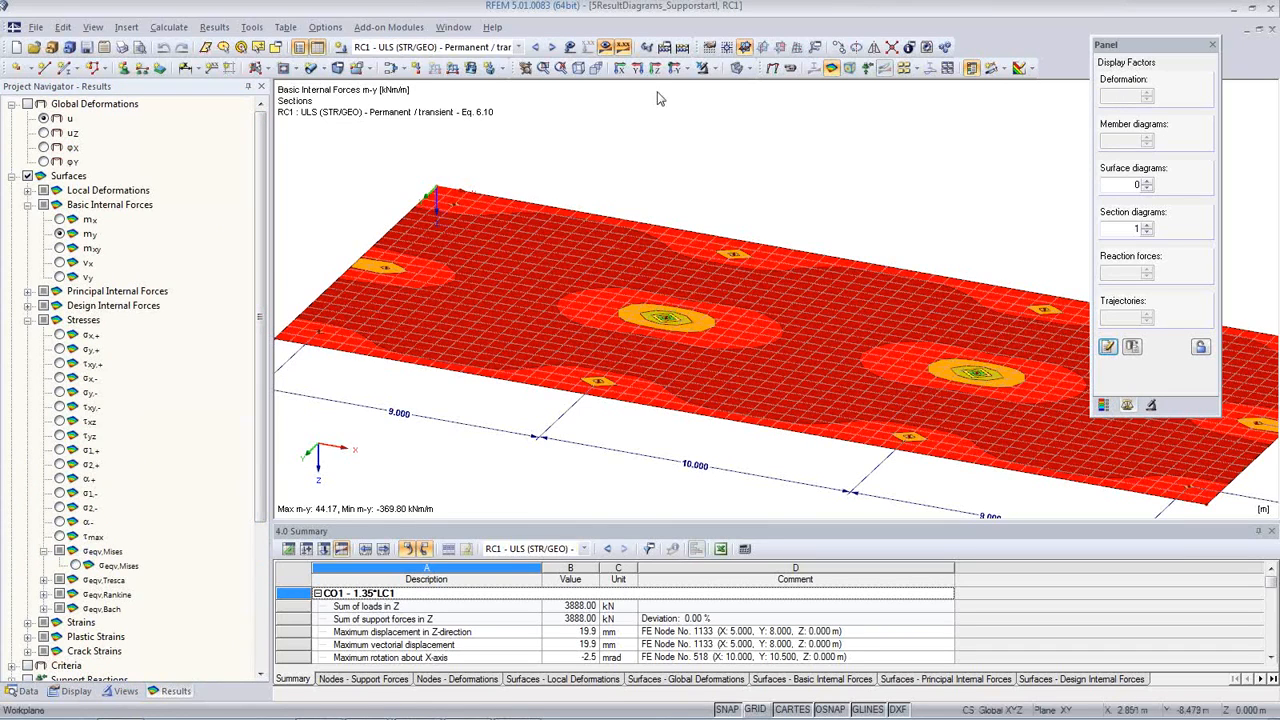
click(772, 68)
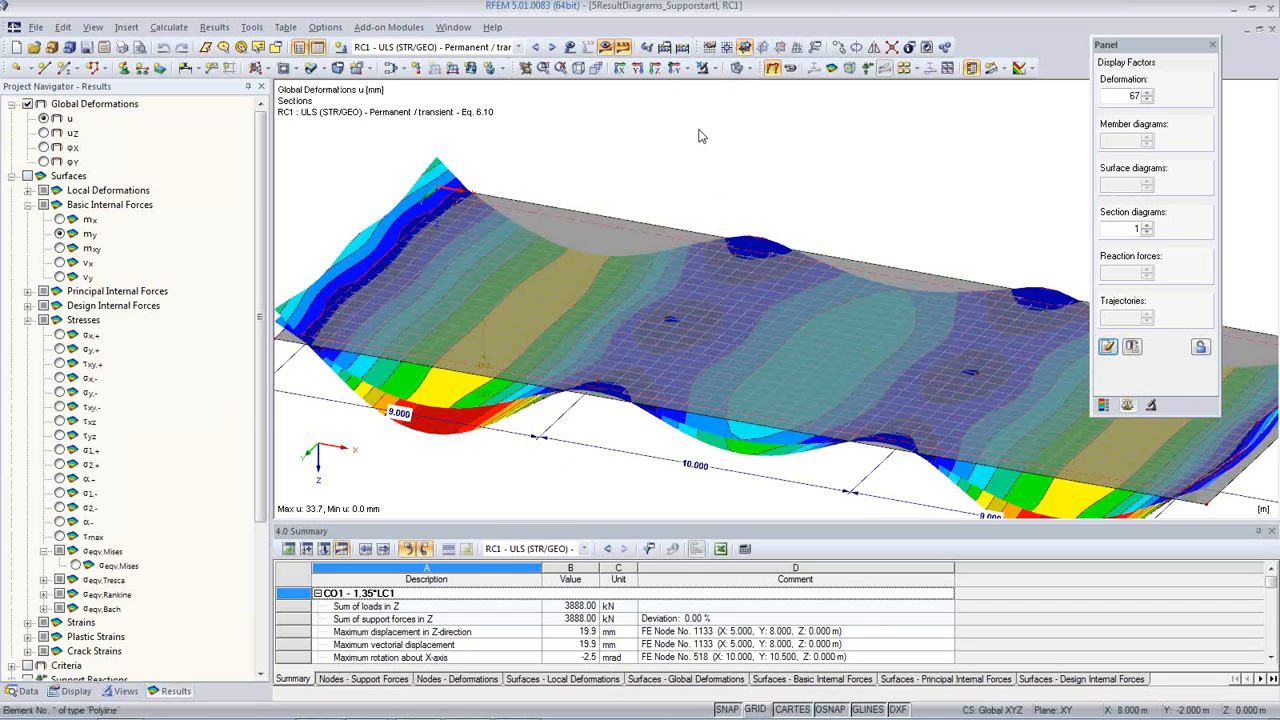
click(656, 71)
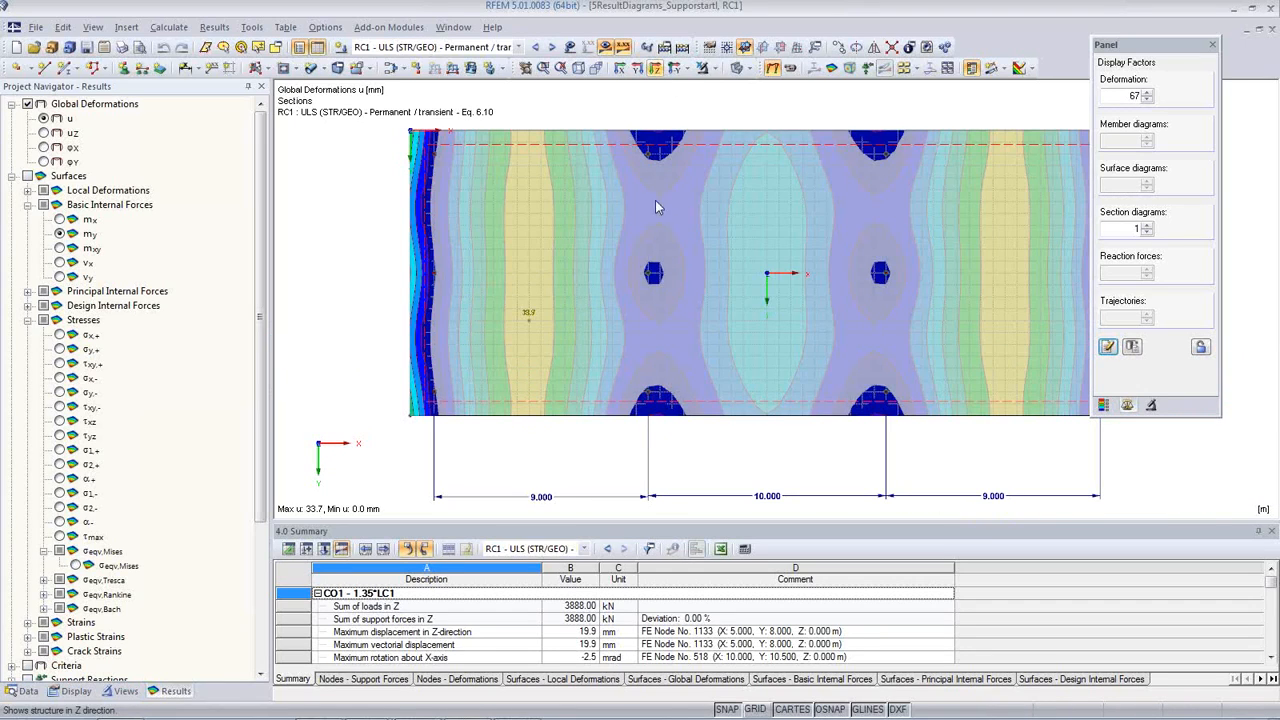
Step: Display the von Mises equivalent stresses (sigma-eqv,Mises) on the slab for result combination RC1
click(737, 71)
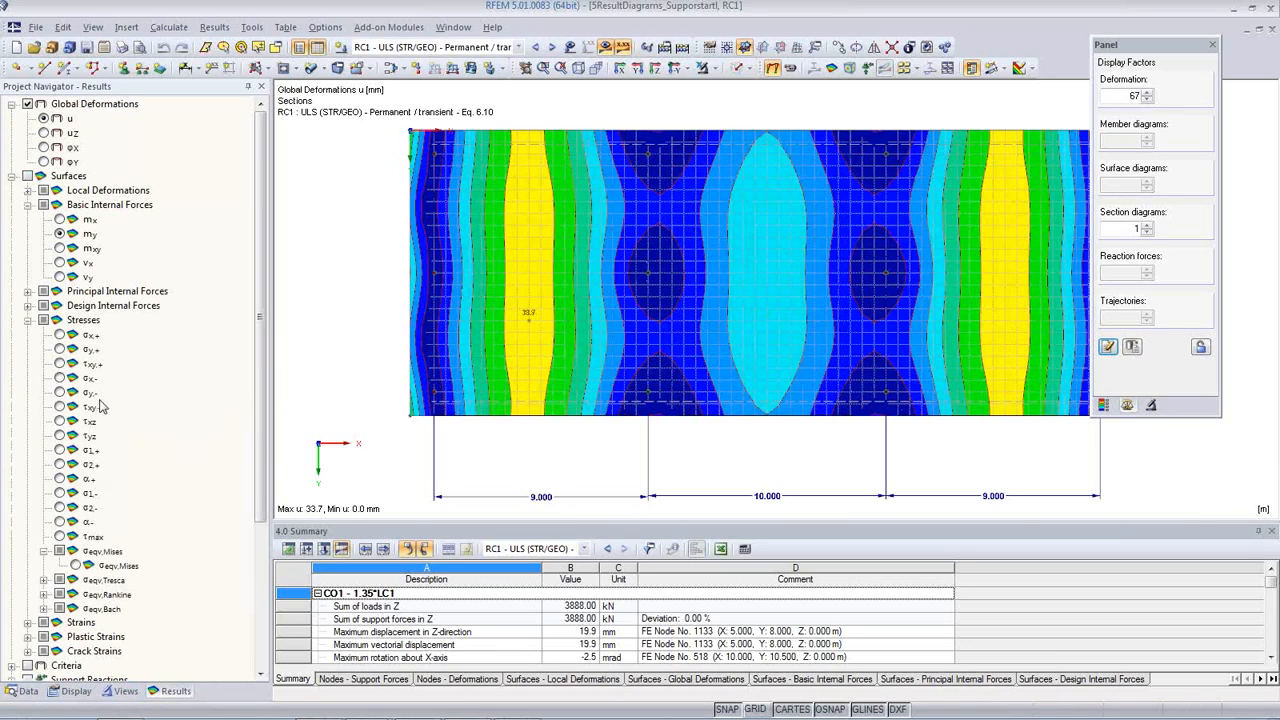
scroll(85, 452, down, 3)
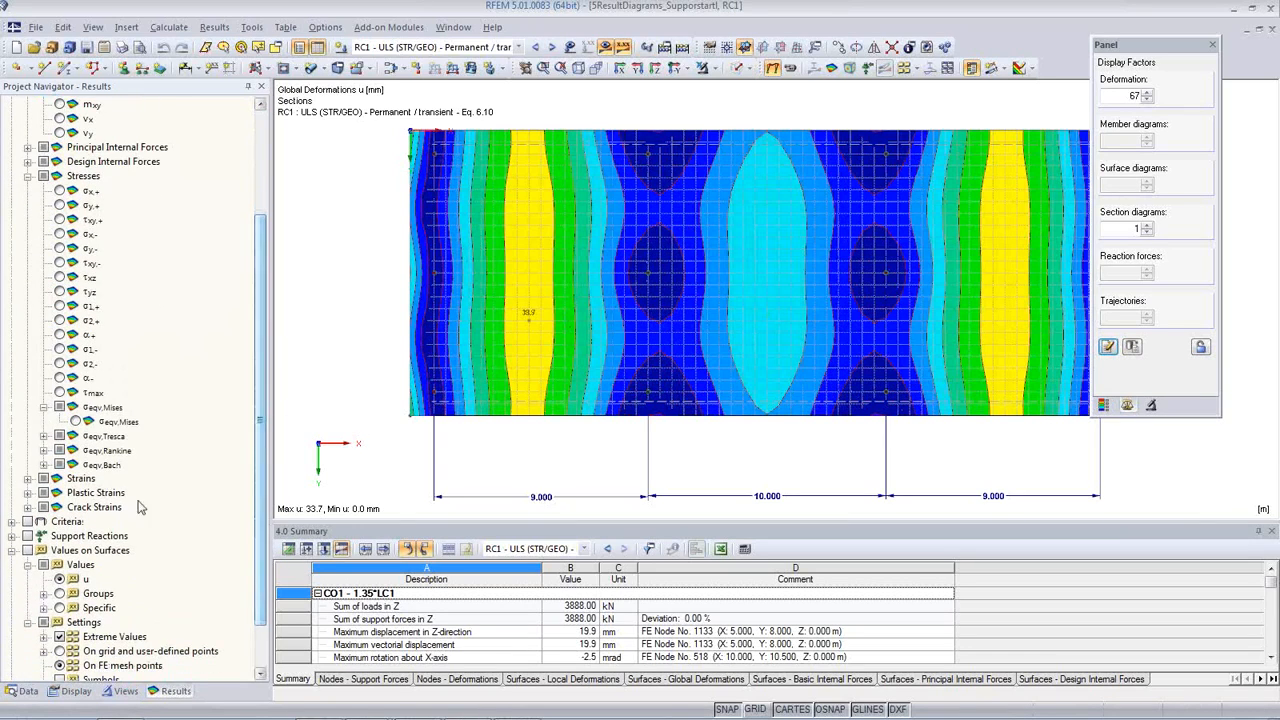
click(76, 422)
middle_drag(864, 460, 788, 459)
scroll(613, 322, up, 1)
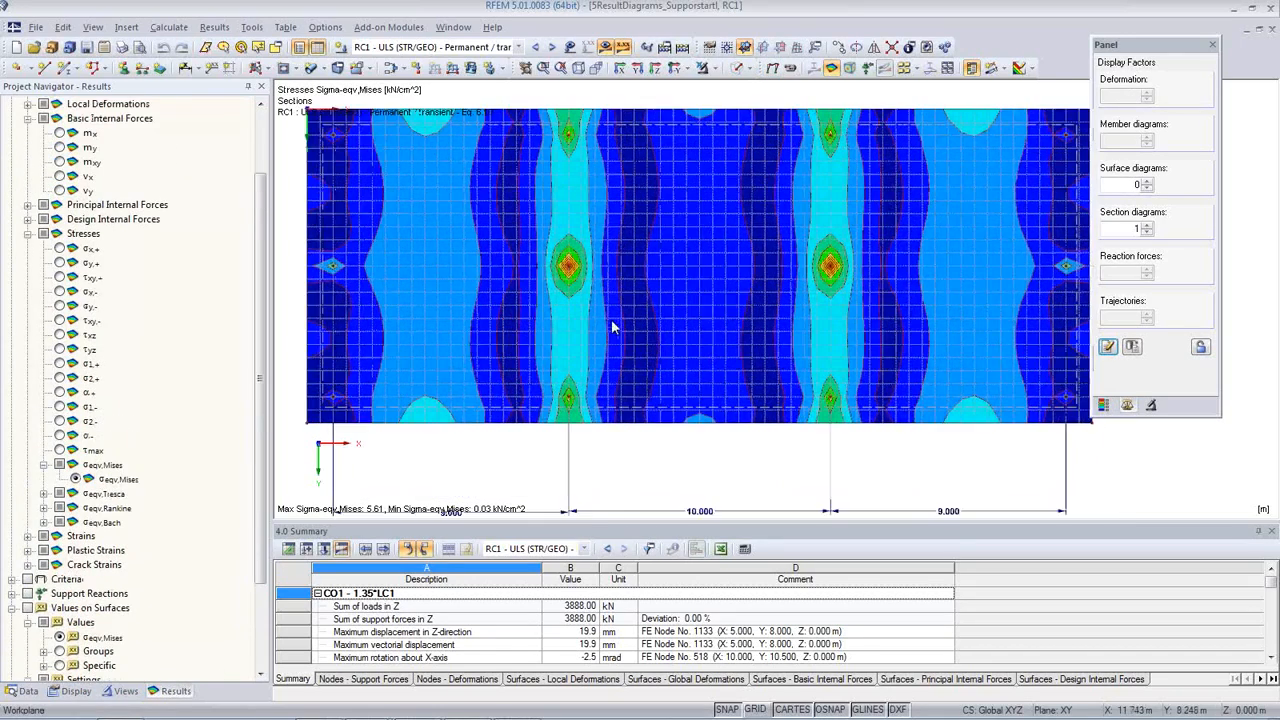
Step: Show the stress colour scale and examine the von Mises stress peaks around the slab's two central interior supports
scroll(613, 322, up, 4)
click(1104, 404)
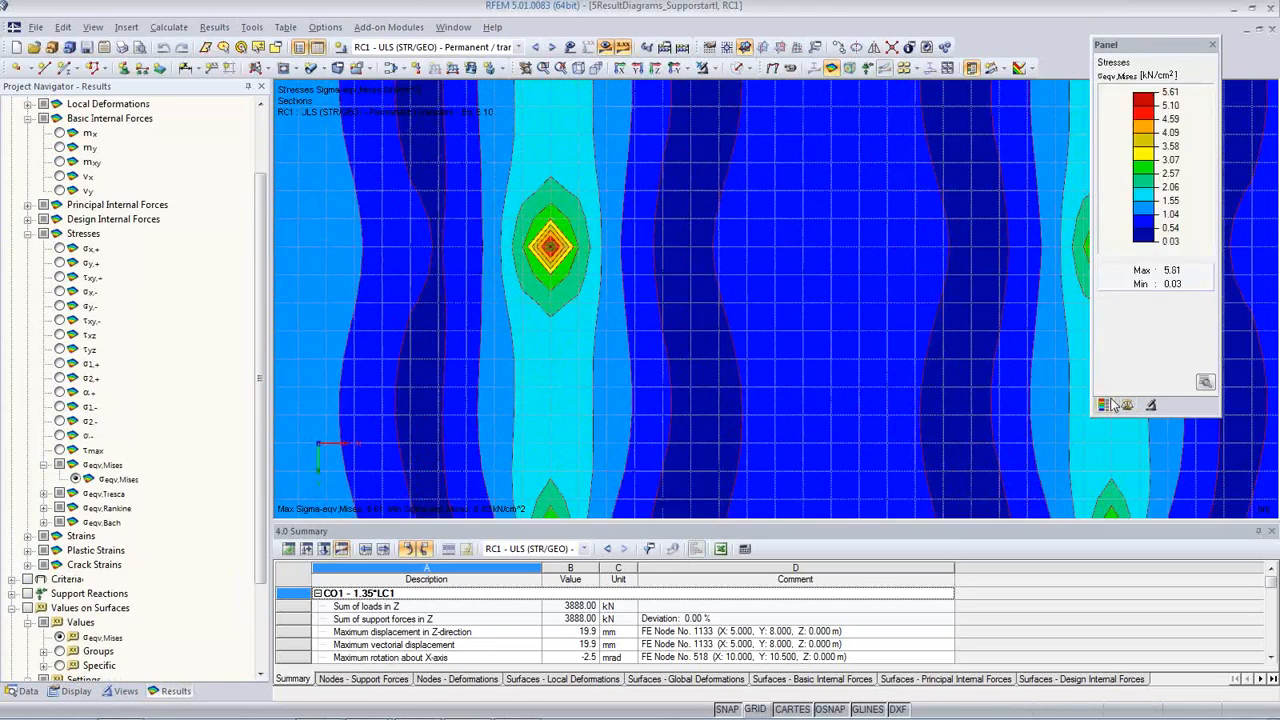
scroll(575, 245, up, 1)
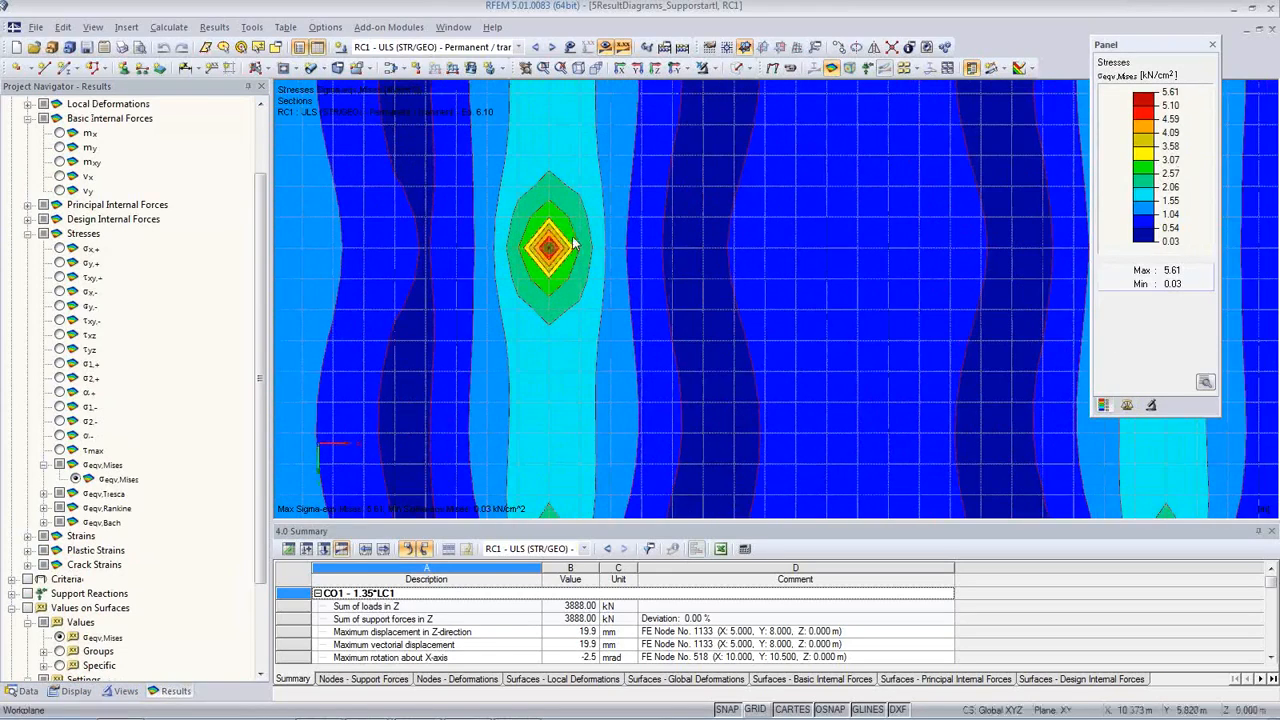
scroll(680, 277, down, 3)
middle_drag(766, 289, 613, 311)
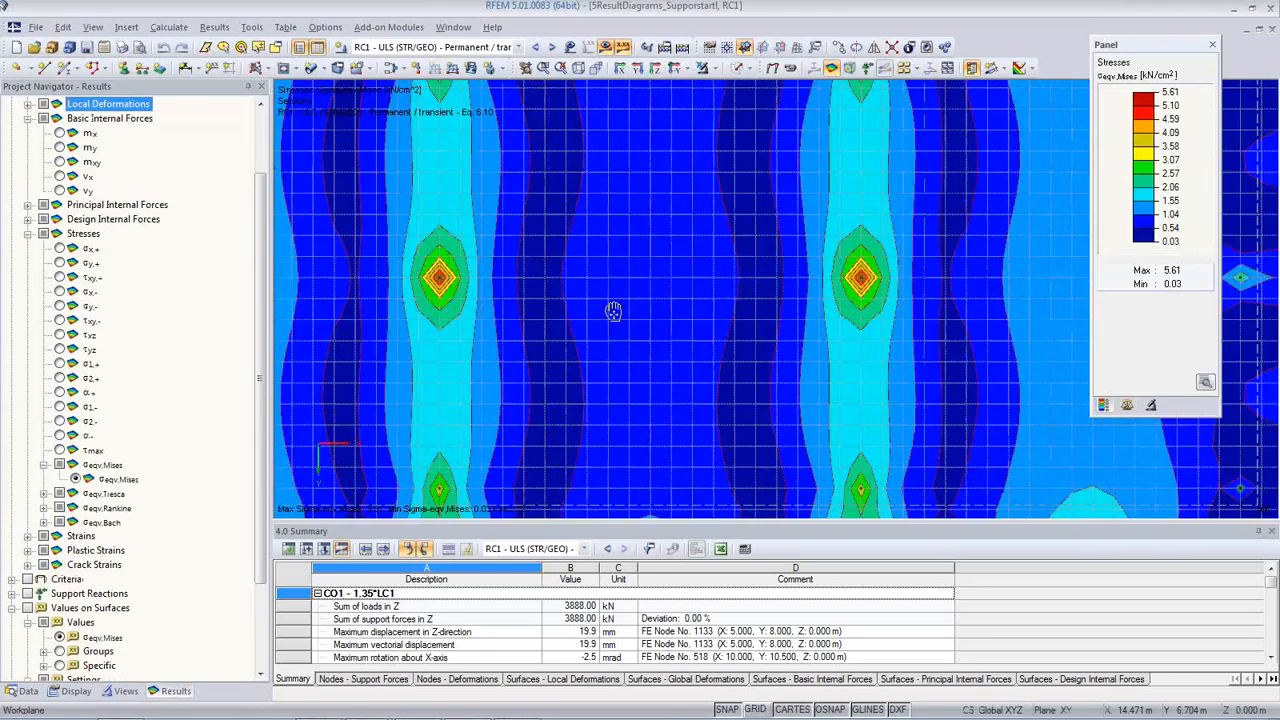
scroll(843, 310, down, 3)
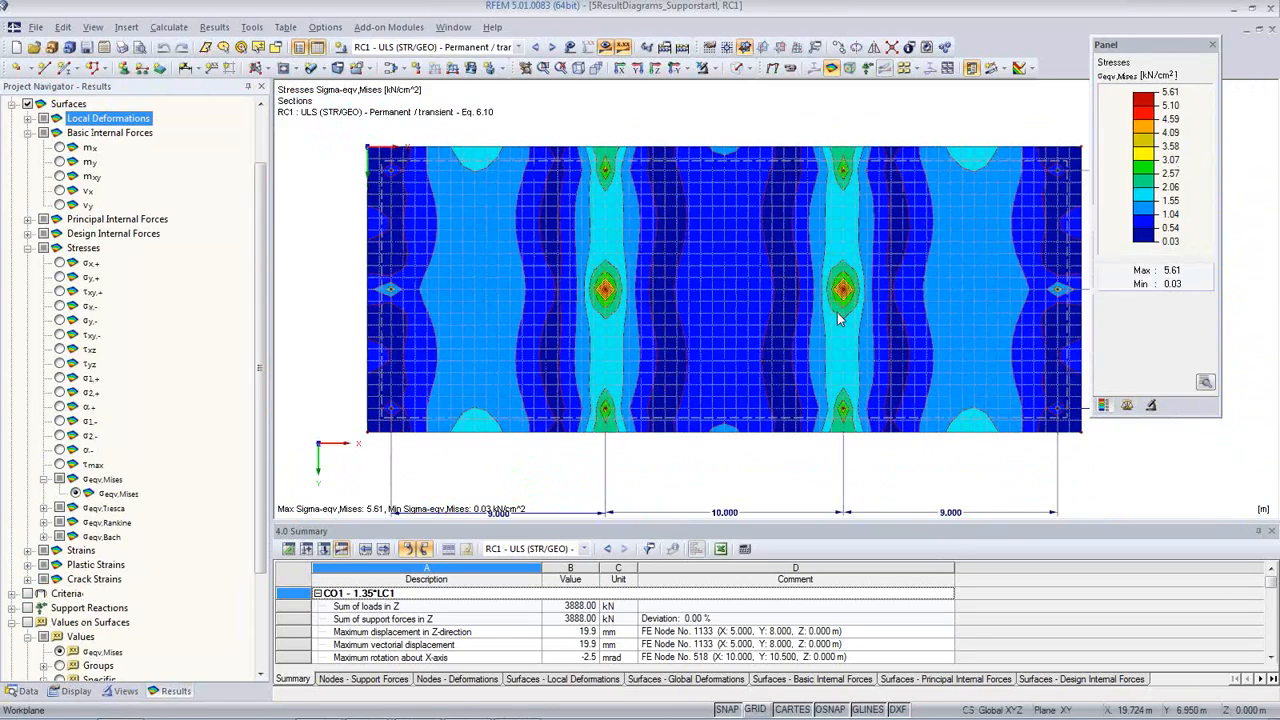
scroll(838, 318, down, 1)
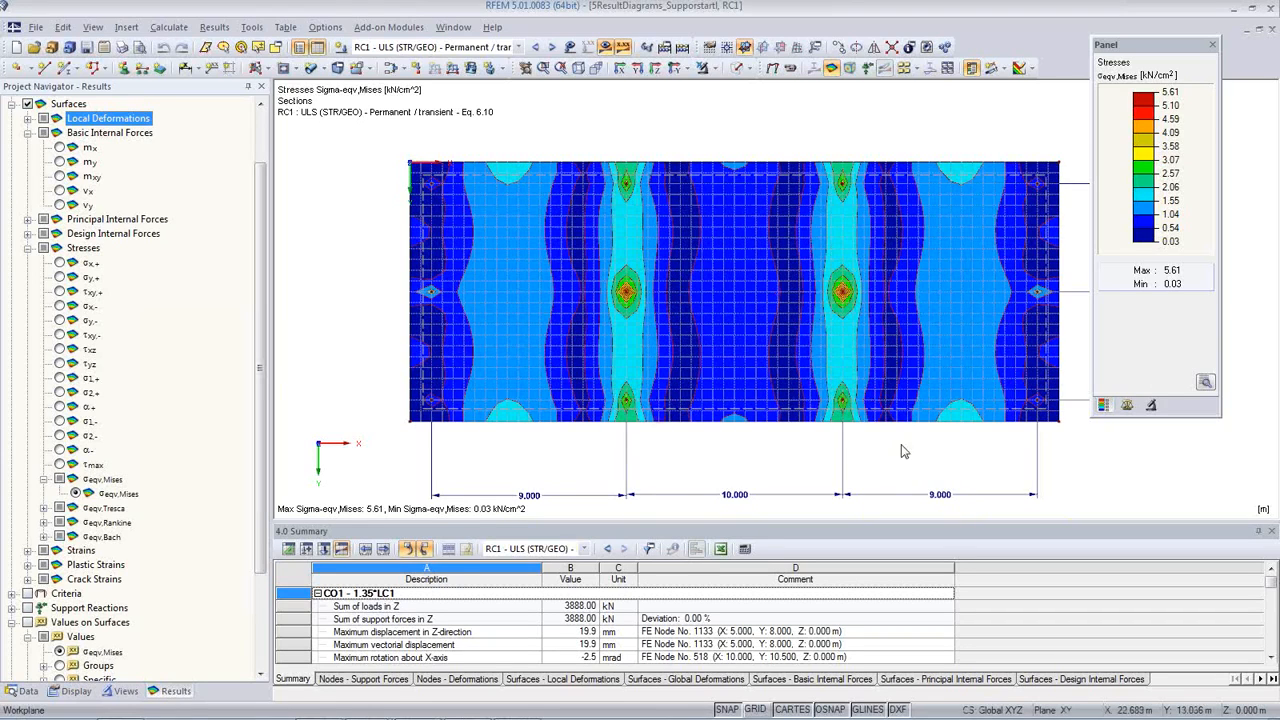
Step: With the grid shown, define a result section along the slab's centre from X -1.000, Y 6.000 to X 31.000, Y 6.000 m
ctrl+middle_drag(870, 463, 808, 114)
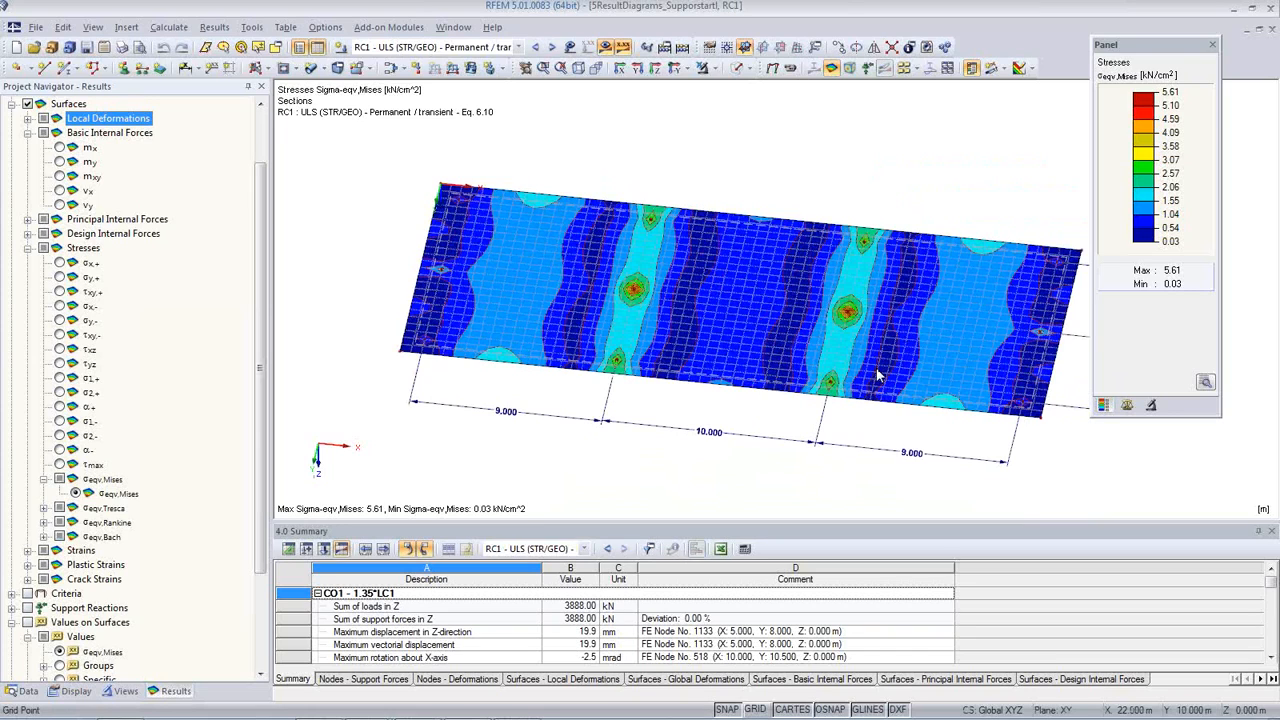
click(757, 709)
scroll(710, 423, down, 2)
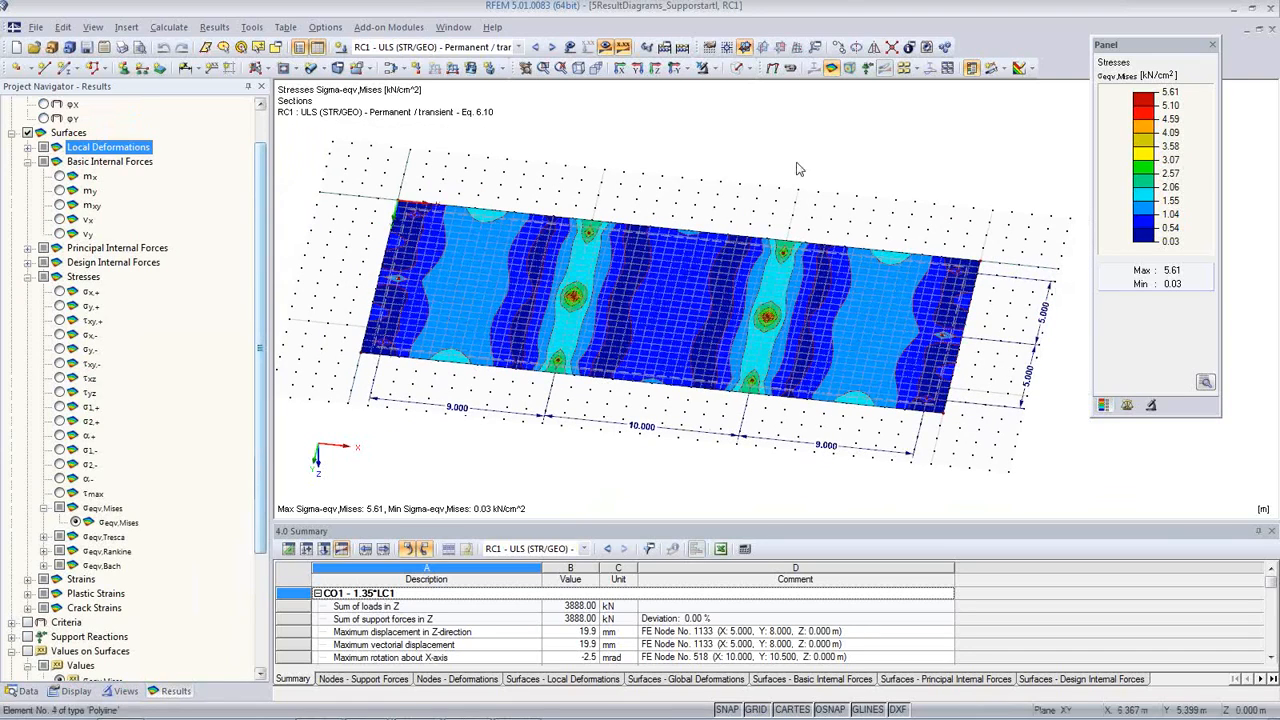
click(994, 70)
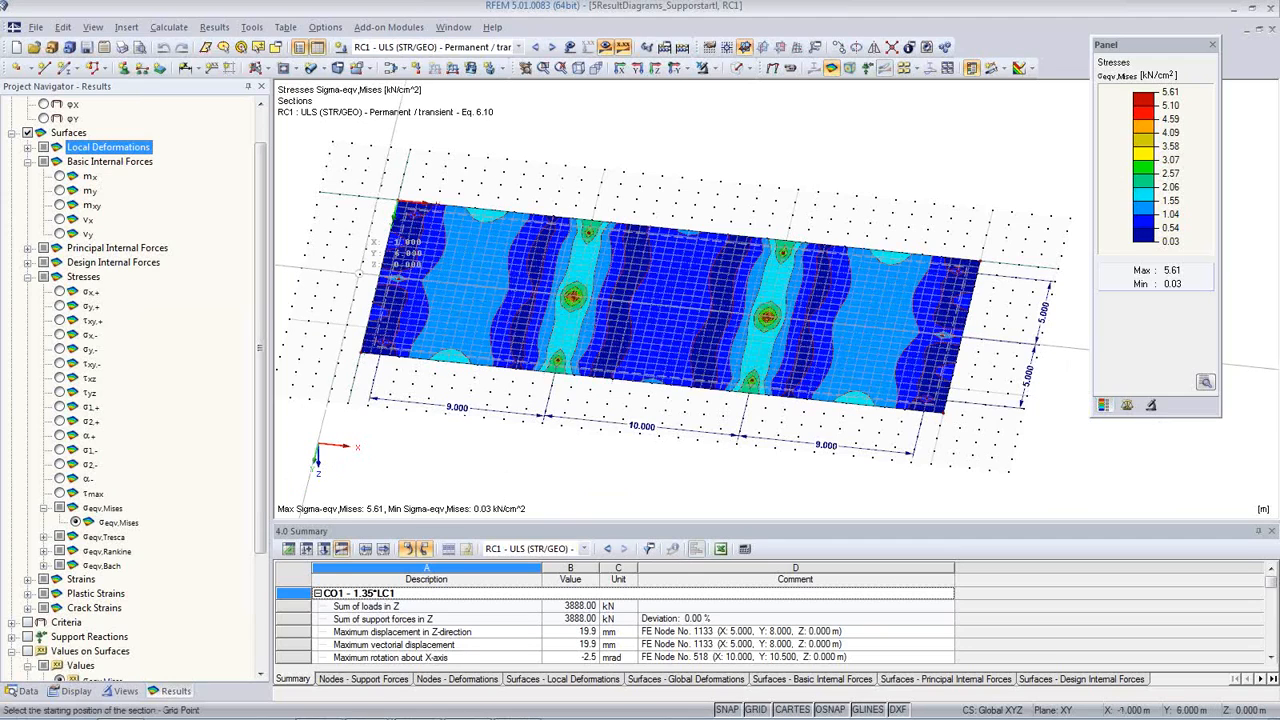
click(362, 272)
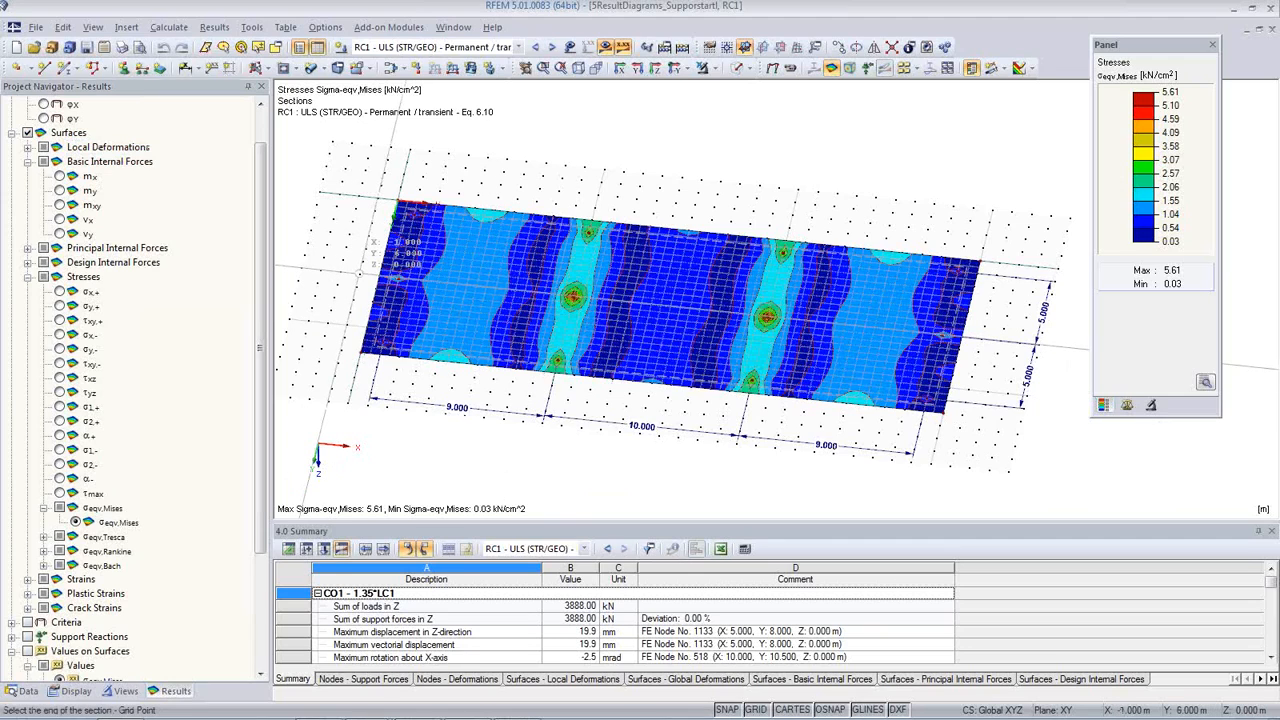
click(988, 352)
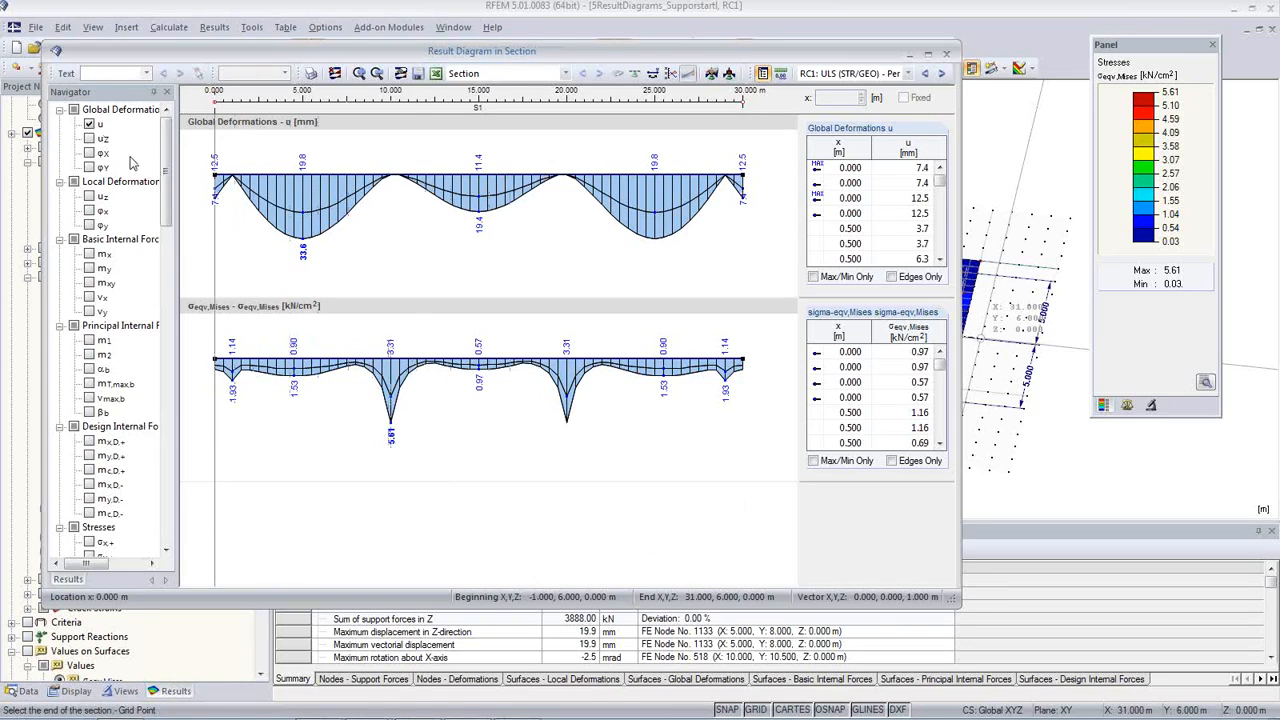
Step: Replace the section's global deformation diagram with m-x and m-y diagrams, and switch the section results to CO2: 1.35*LC1 + 1.5*LC2
click(89, 125)
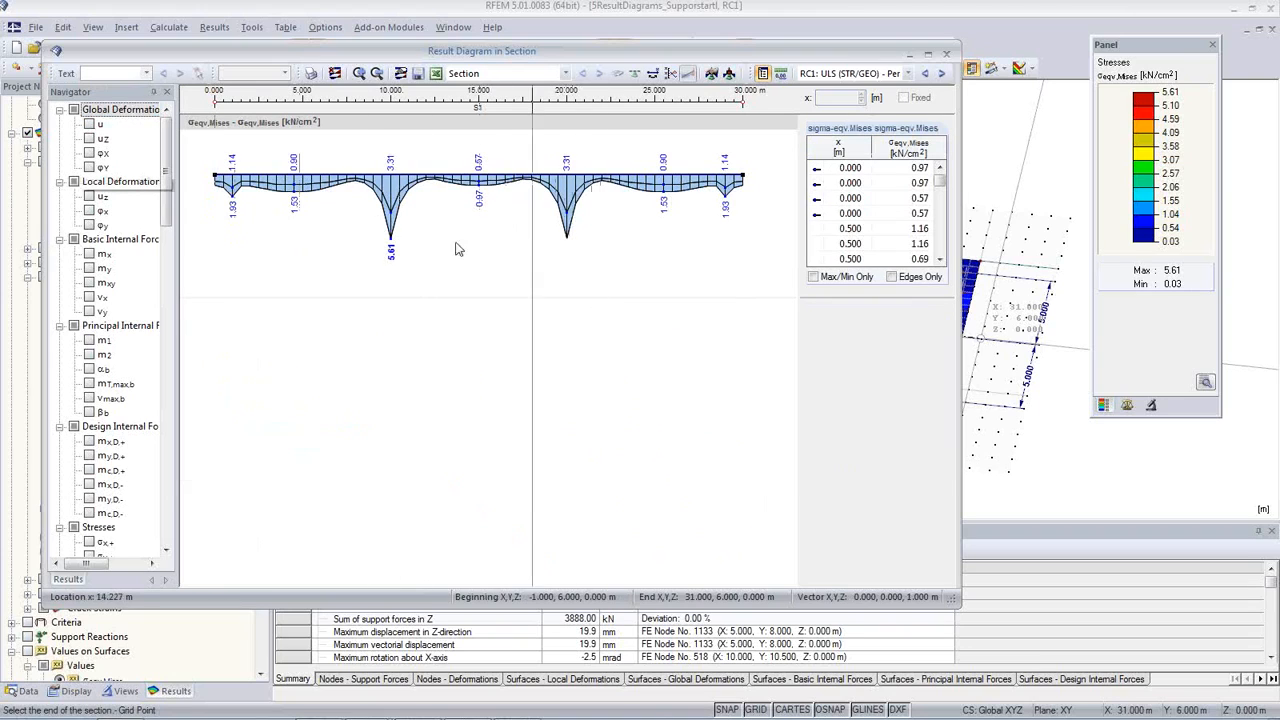
click(89, 254)
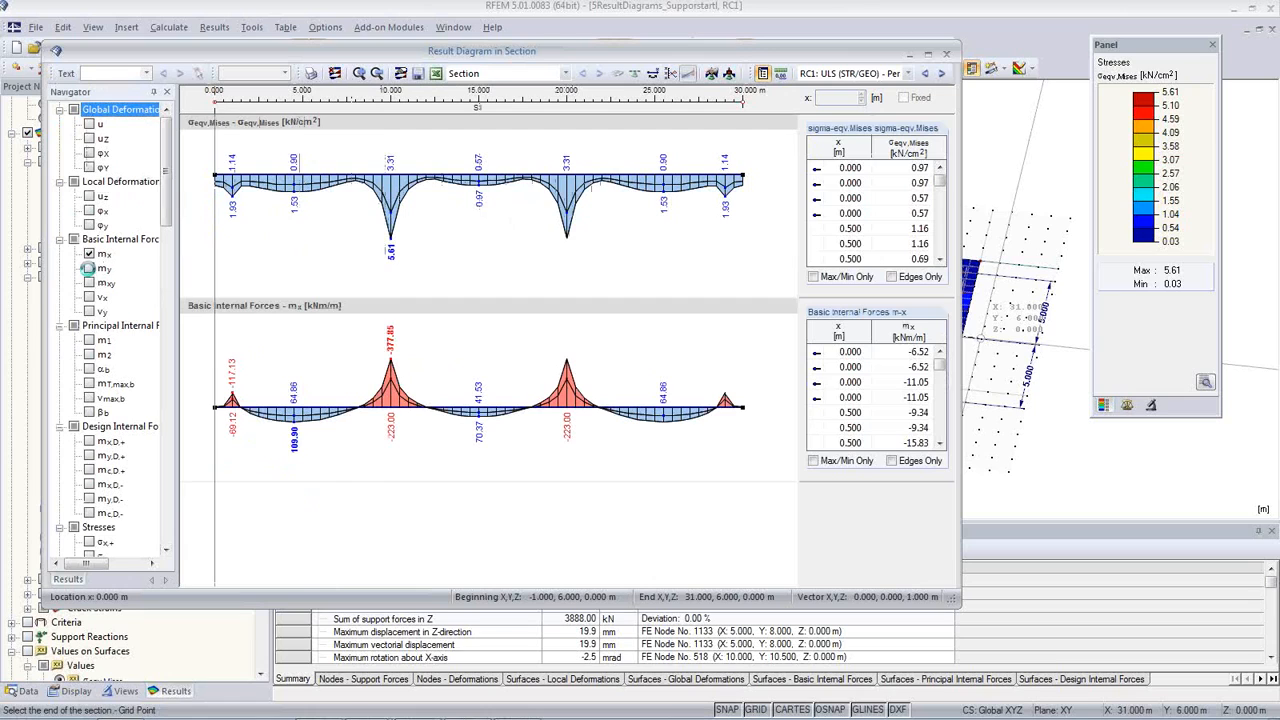
click(89, 268)
scroll(457, 337, down, 2)
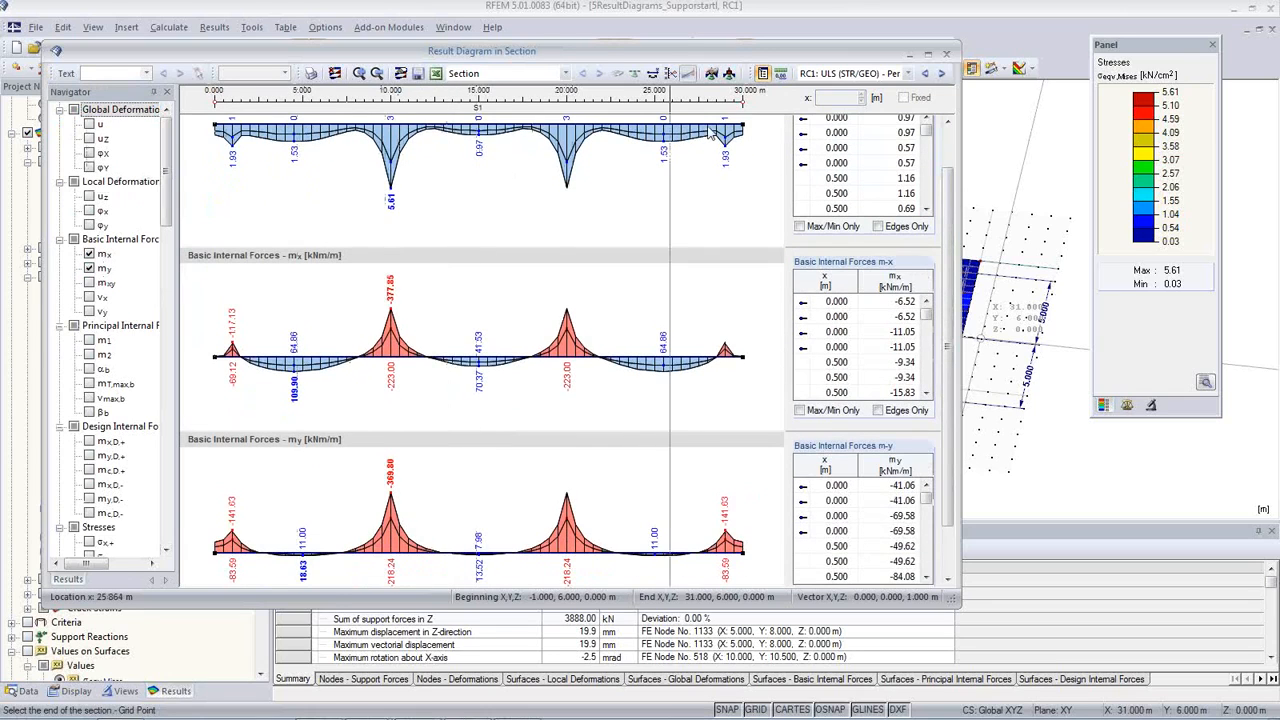
click(906, 73)
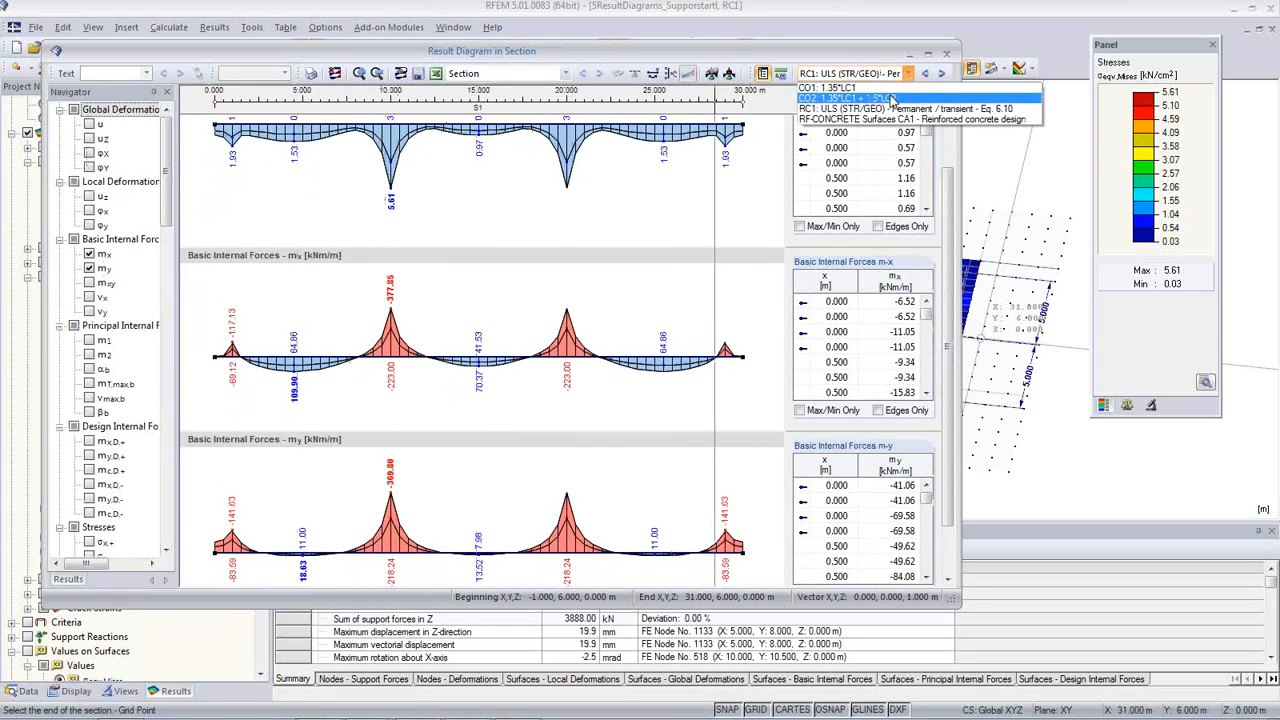
click(890, 98)
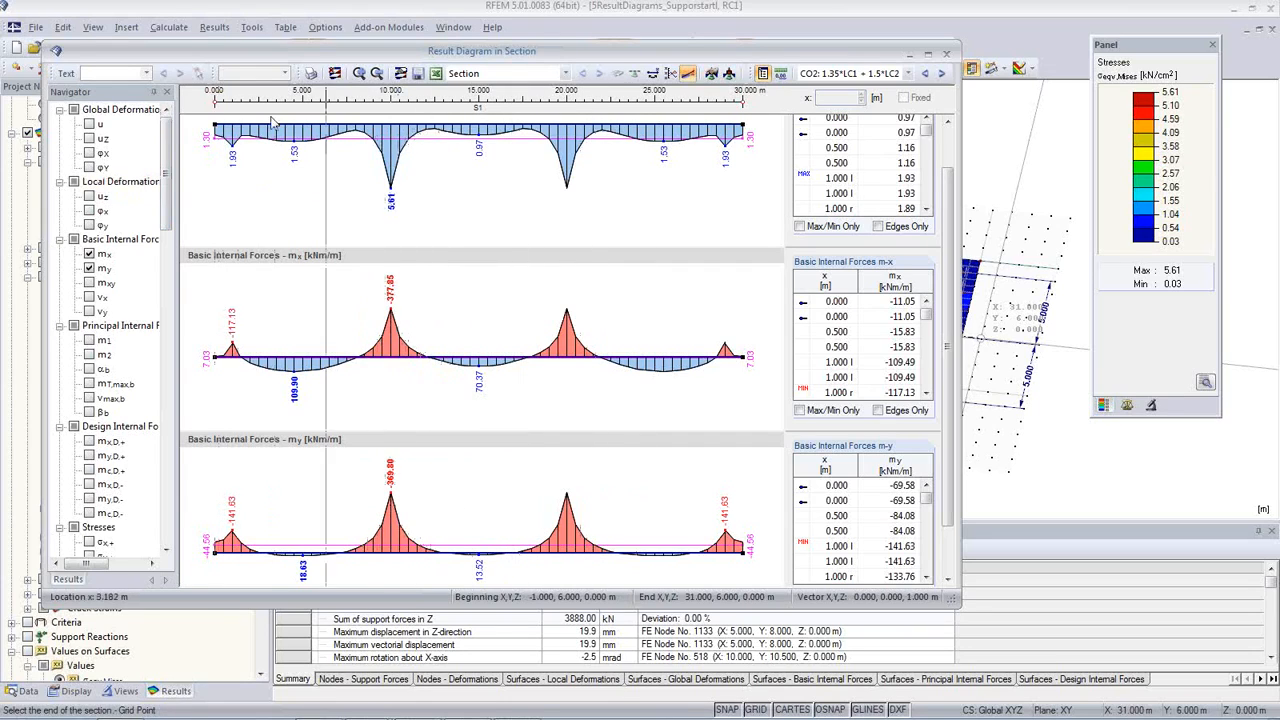
Step: Save the section under the name "Mid" and close the result diagram window
click(417, 80)
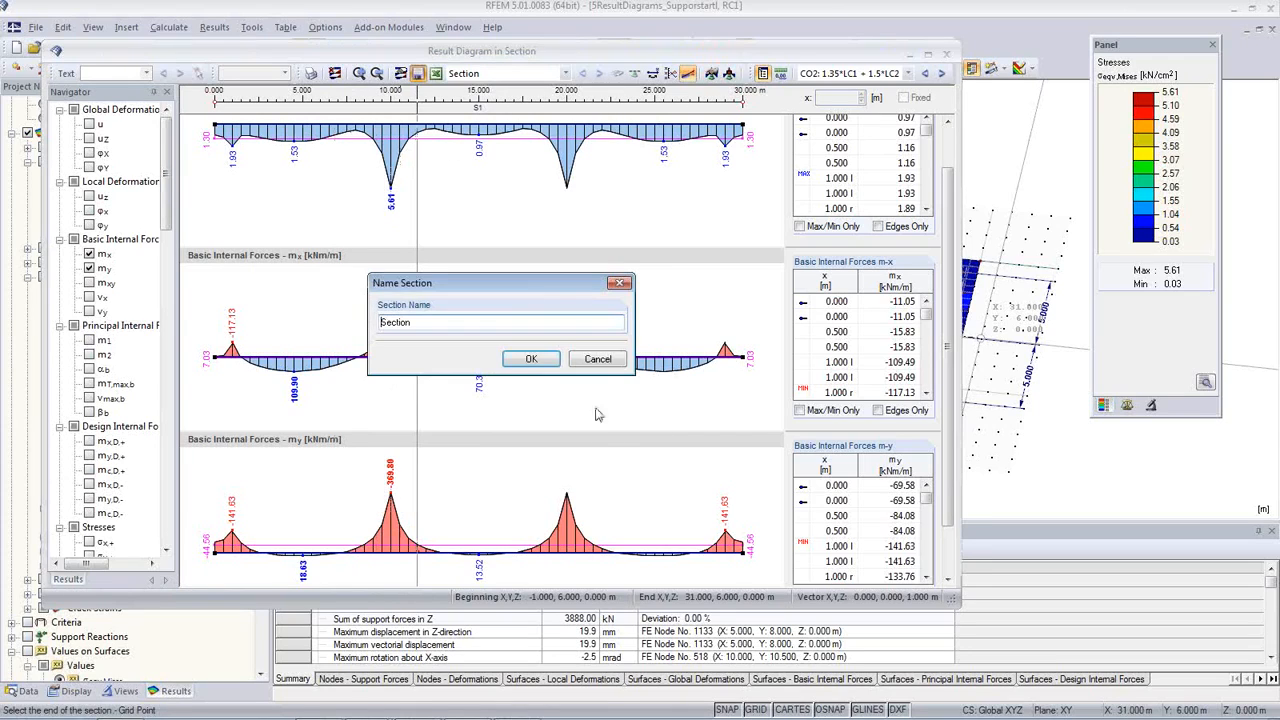
drag(423, 322, 140, 295)
text(M)
text(ia)
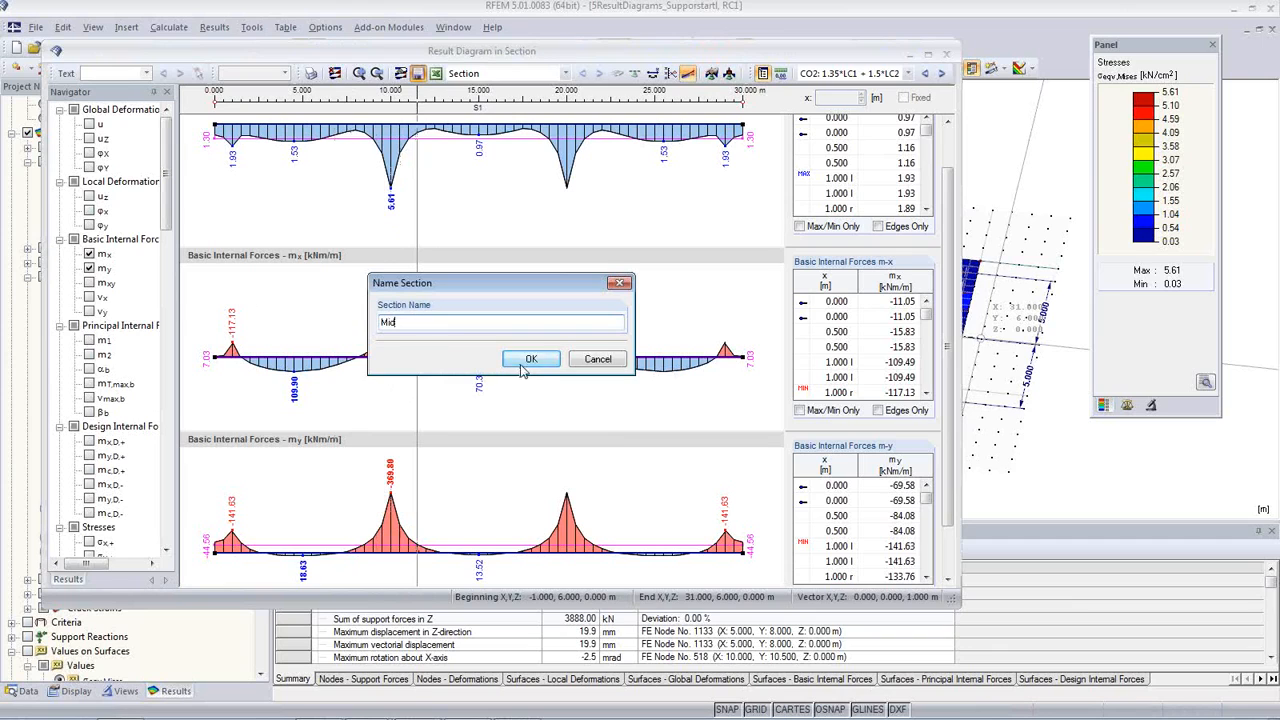
click(531, 358)
click(946, 54)
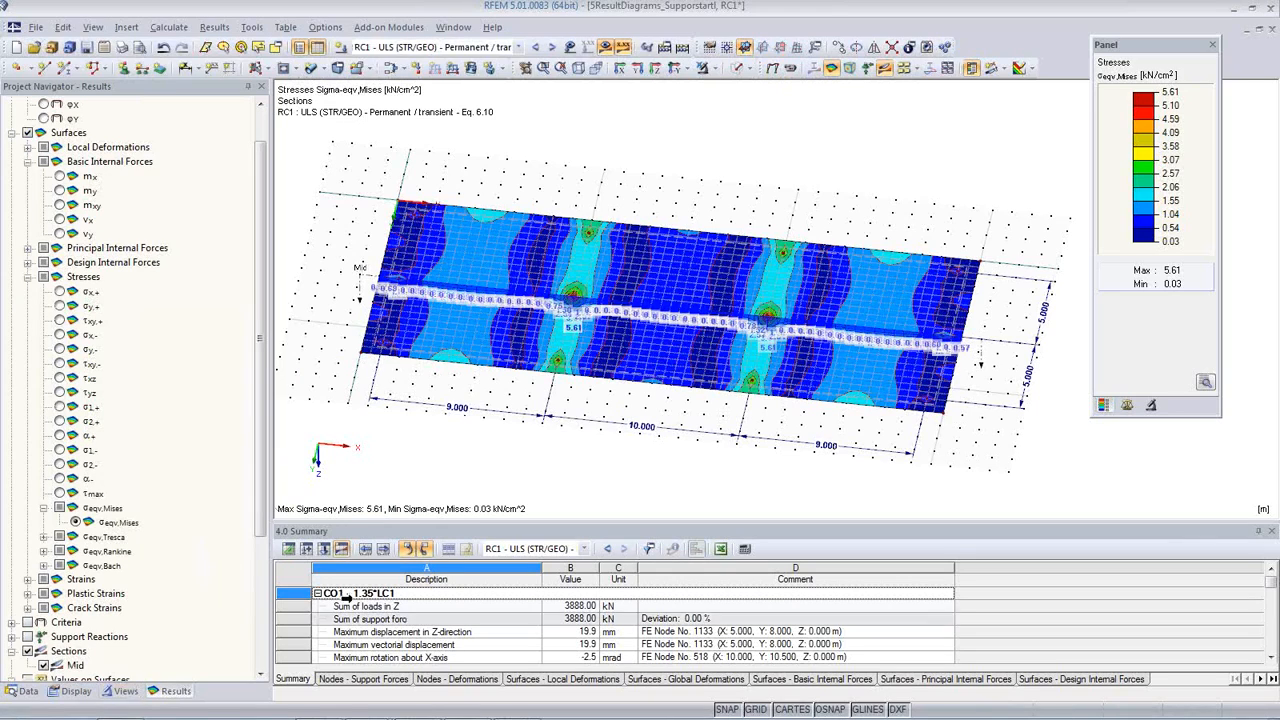
Step: Try the Differences display for the slab's stresses and switch the surface contours off
click(1031, 68)
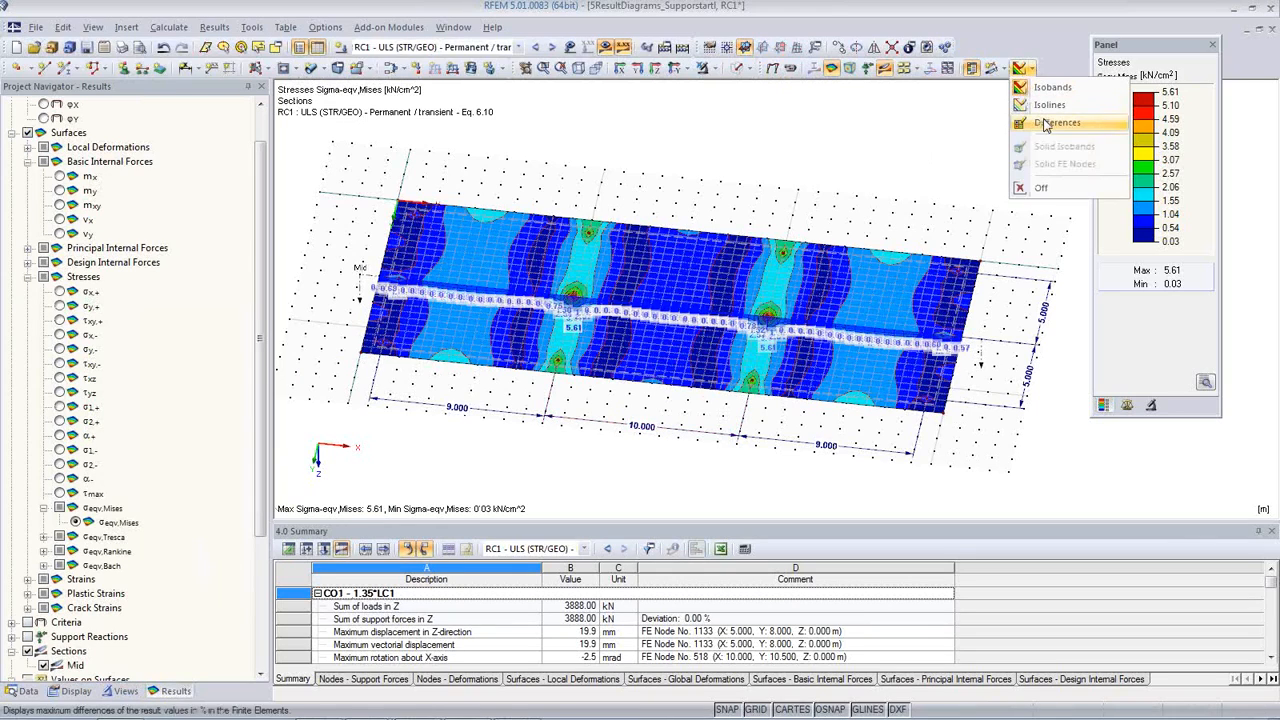
click(1045, 123)
click(1033, 71)
click(1049, 190)
ctrl+middle_drag(773, 307, 740, 300)
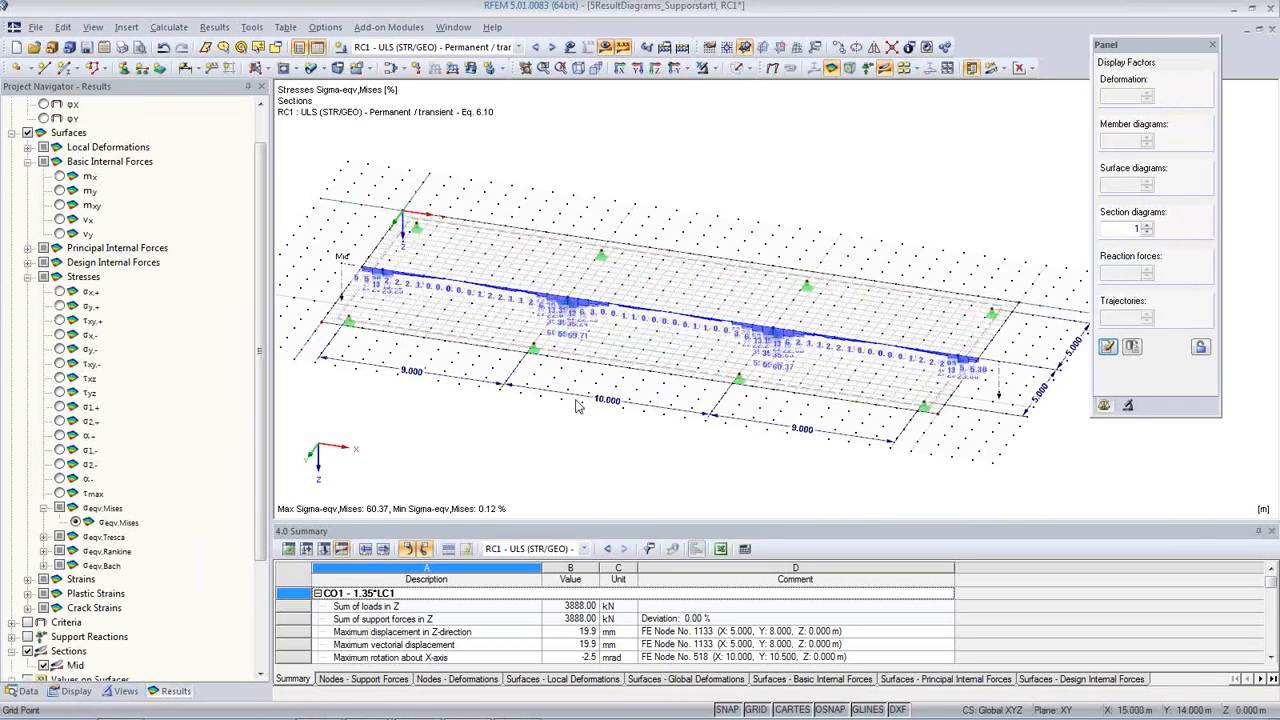
Step: Turn off the display of all values for sections
click(76, 691)
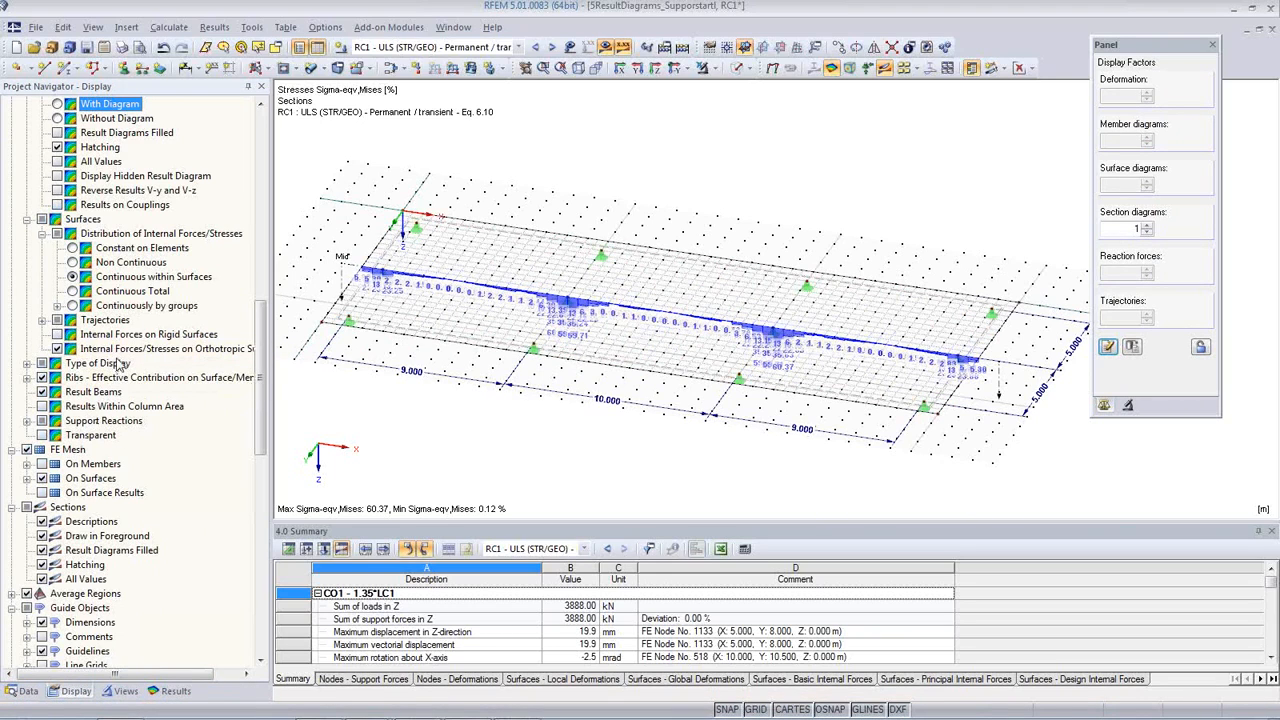
scroll(120, 380, down, 2)
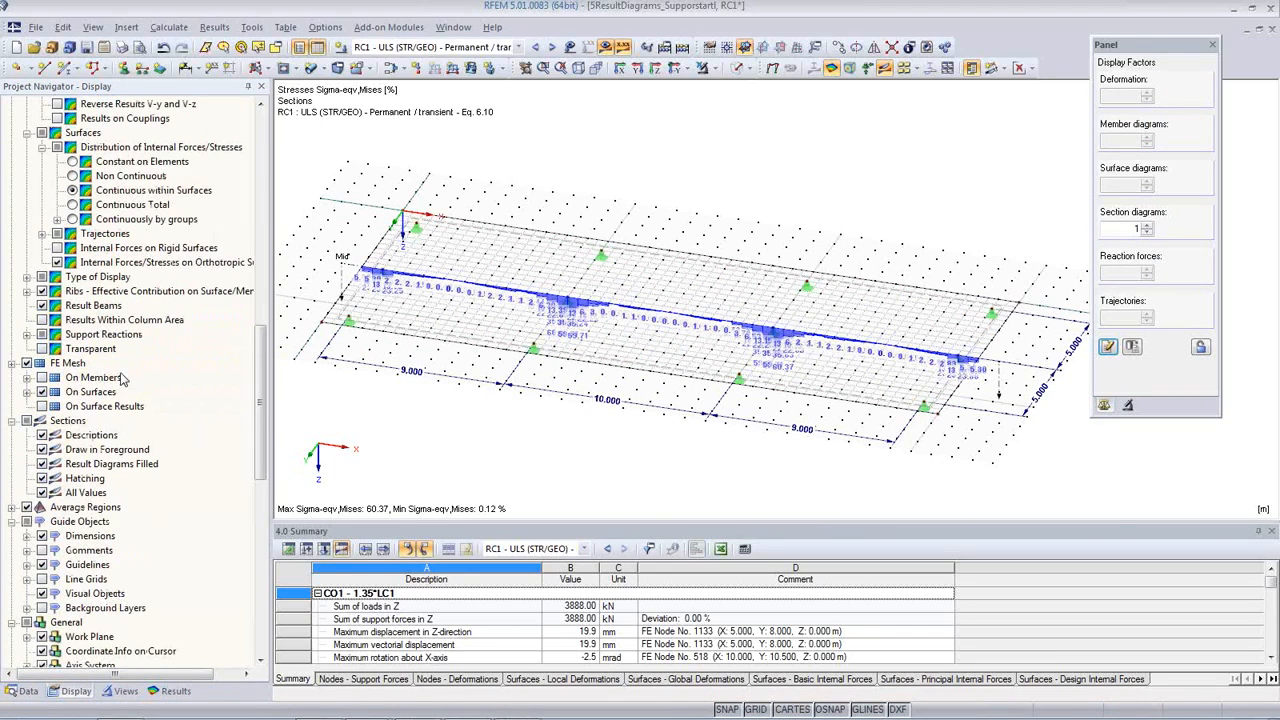
scroll(124, 378, down, 1)
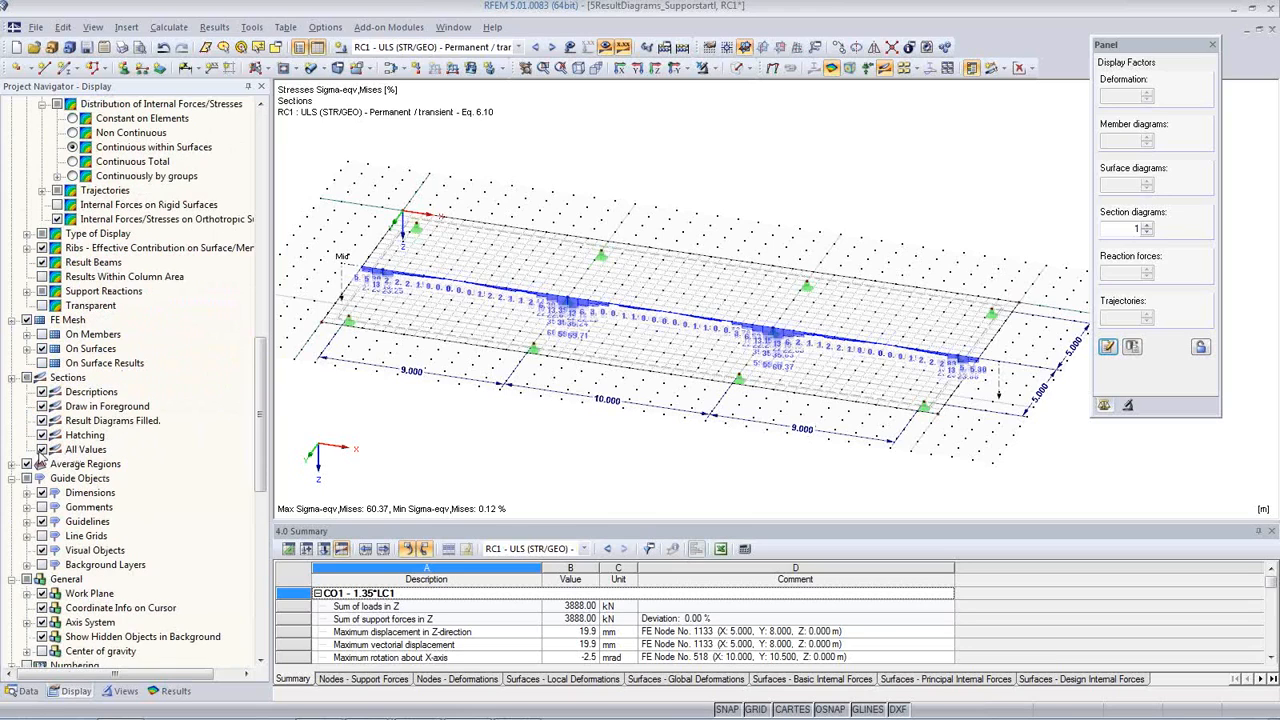
click(41, 450)
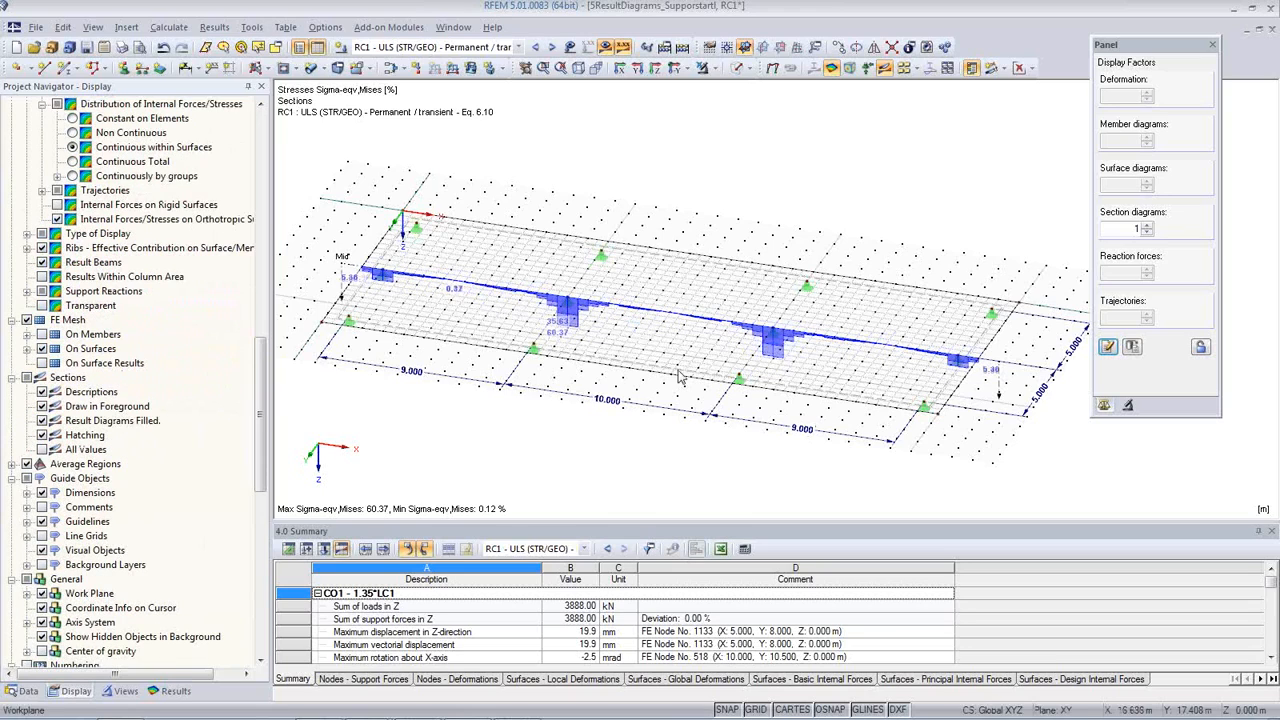
Step: Set the surface display back to Isobands and hide the surface results, leaving the Mid section's stress diagram shown
click(1027, 70)
click(1040, 87)
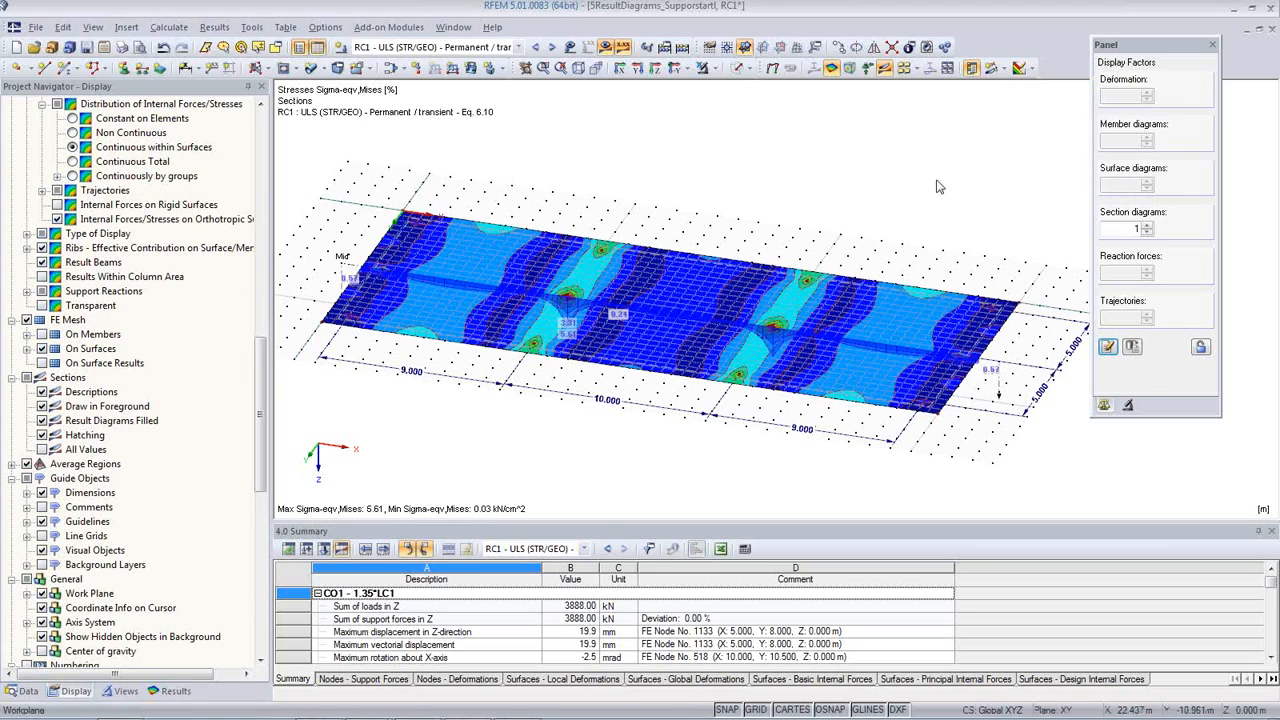
click(832, 70)
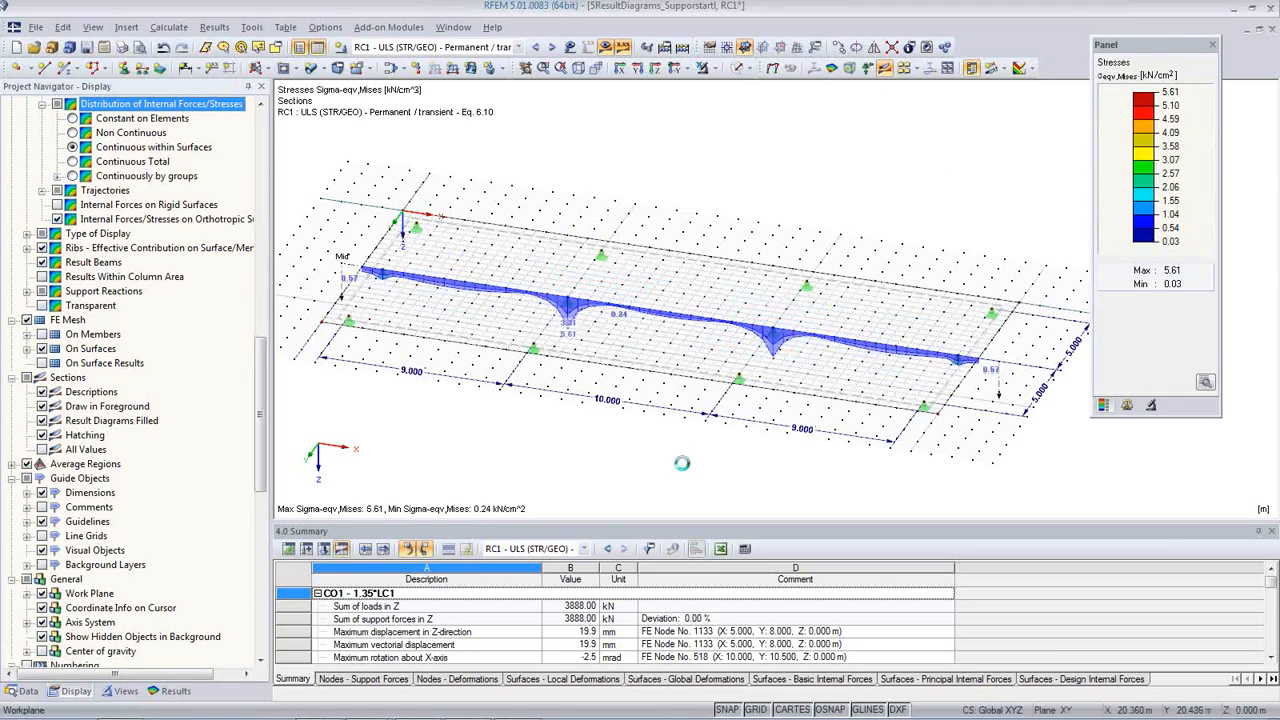
scroll(563, 323, up, 3)
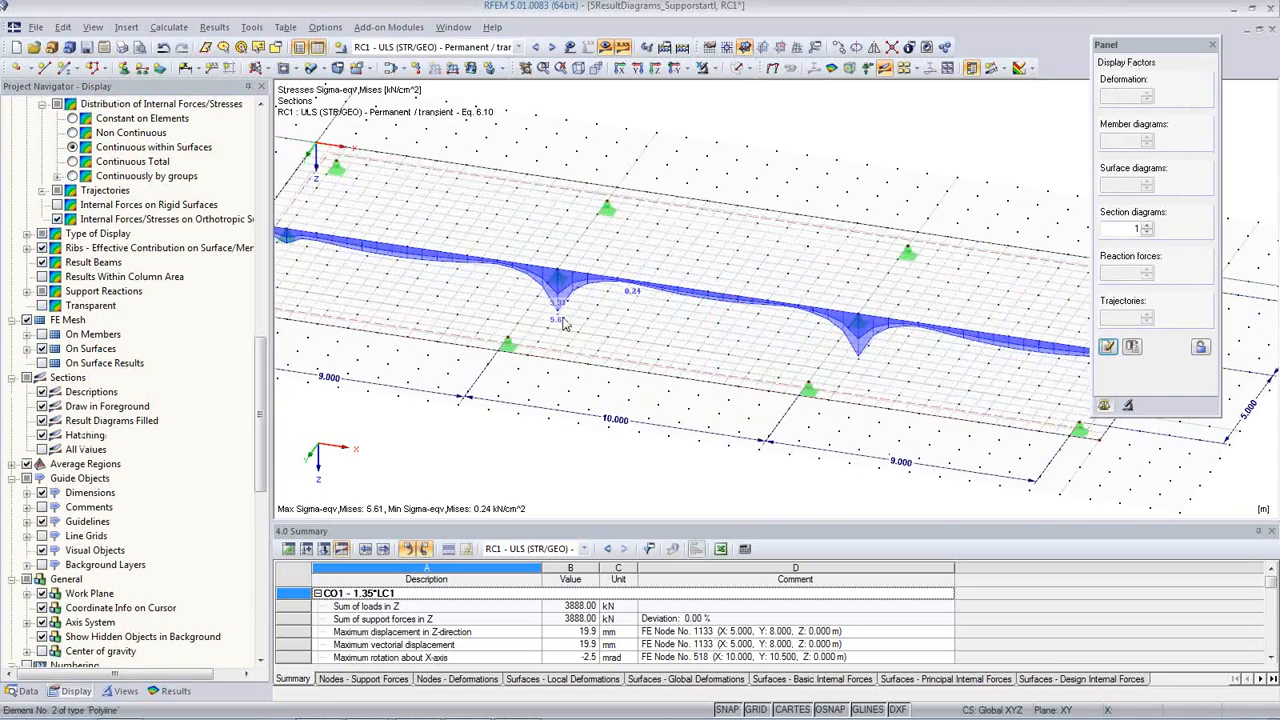
Step: Display the sigma-x,+ stresses on the slab and section for CO2 - 1.35*LC1 + 1.5*LC2, with the loads hidden
click(537, 47)
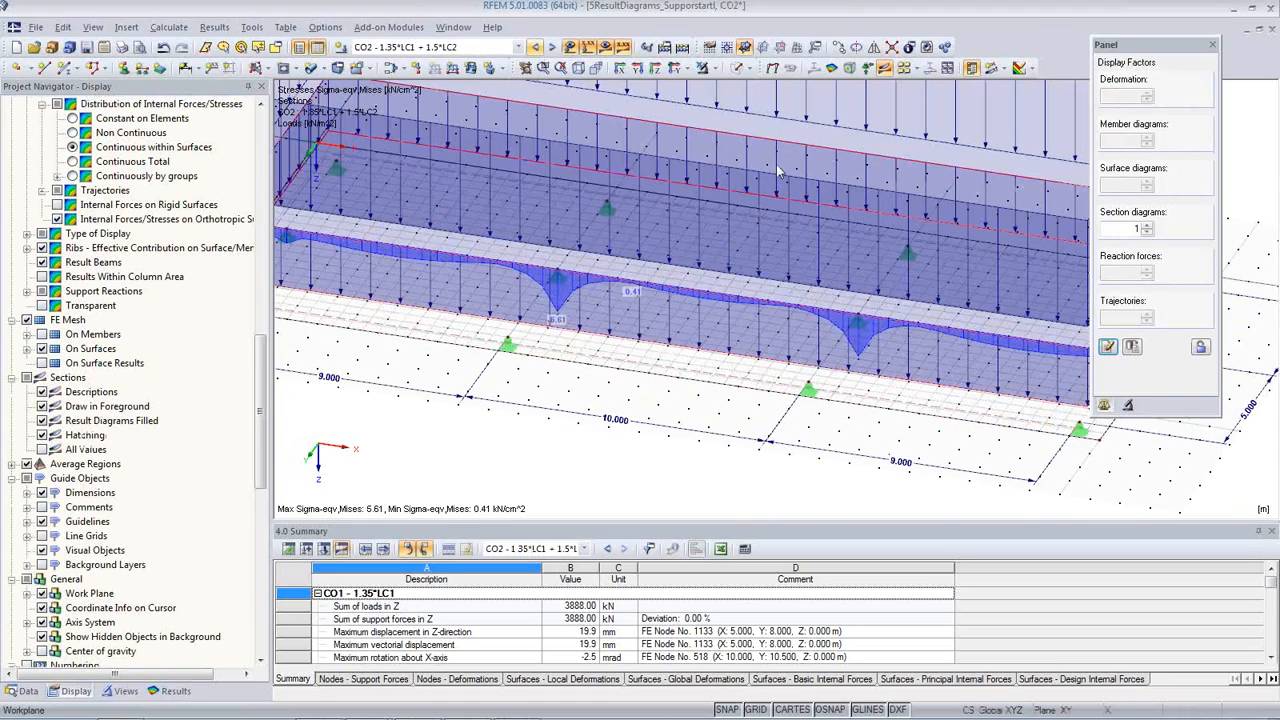
click(570, 47)
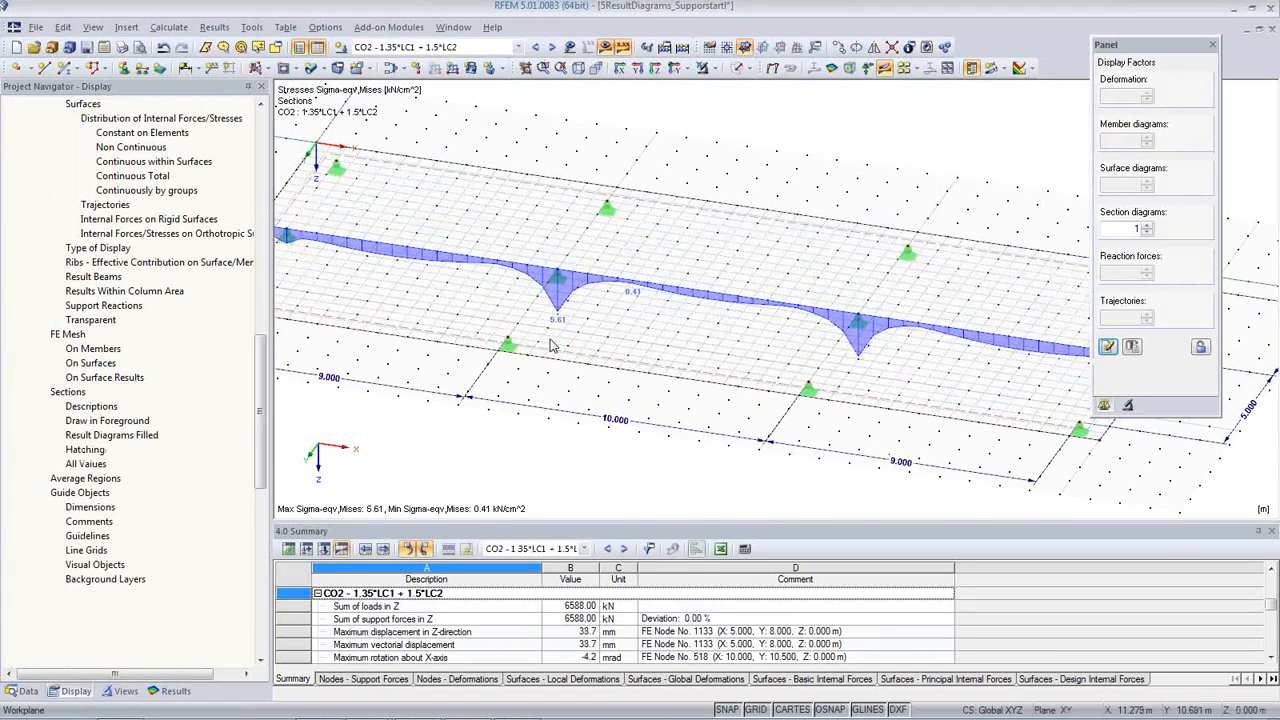
click(172, 690)
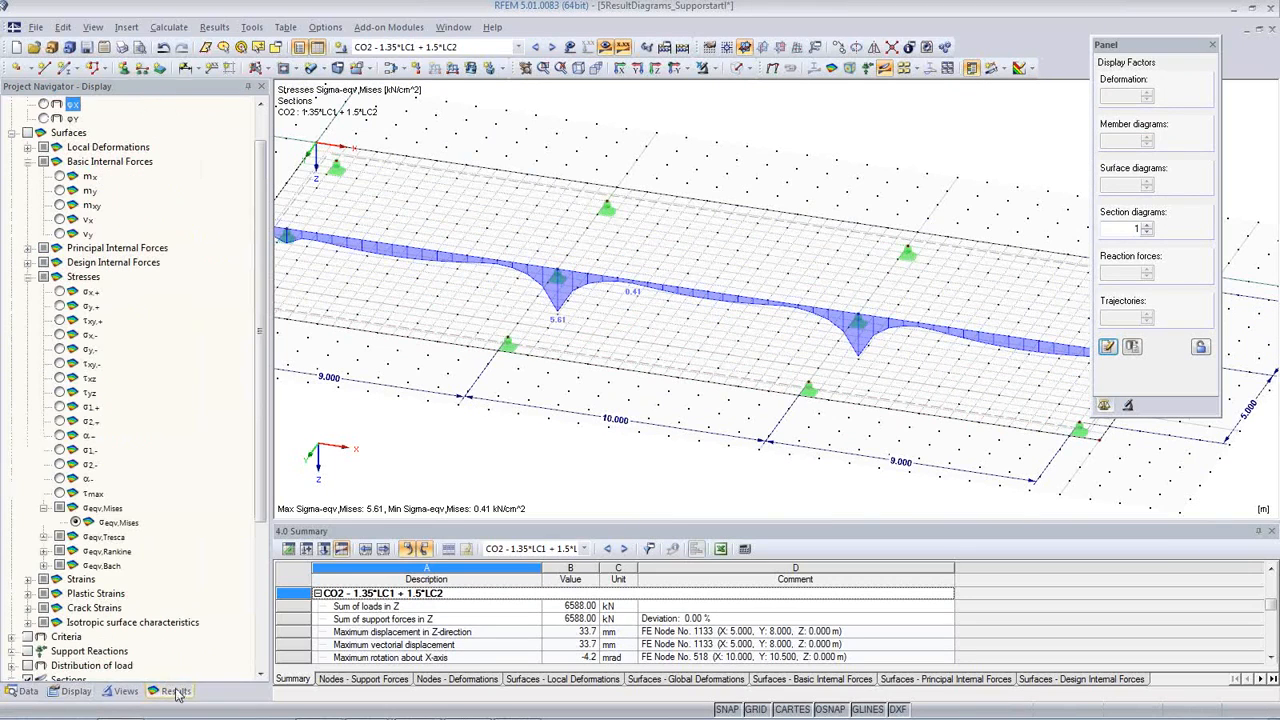
click(60, 291)
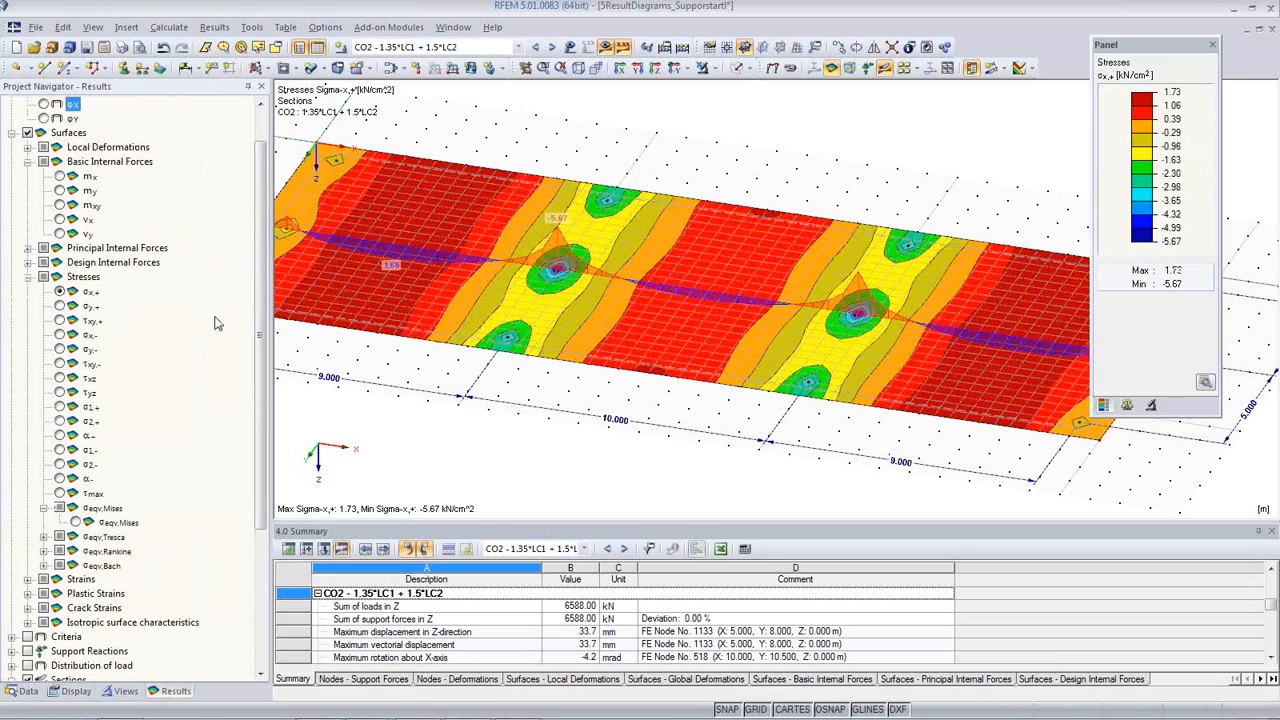
scroll(260, 340, up, 1)
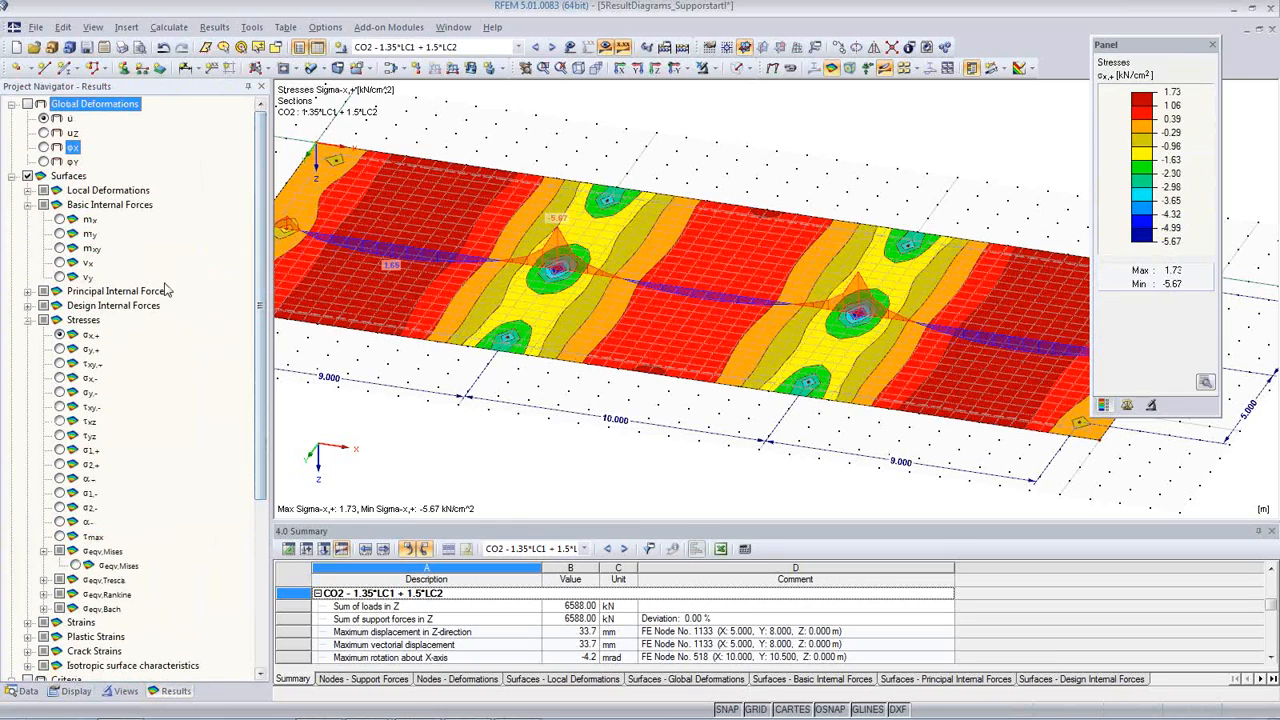
Step: Display the basic internal force m-x and turn off the surface contours to isolate the Mid section's moment diagram
click(60, 220)
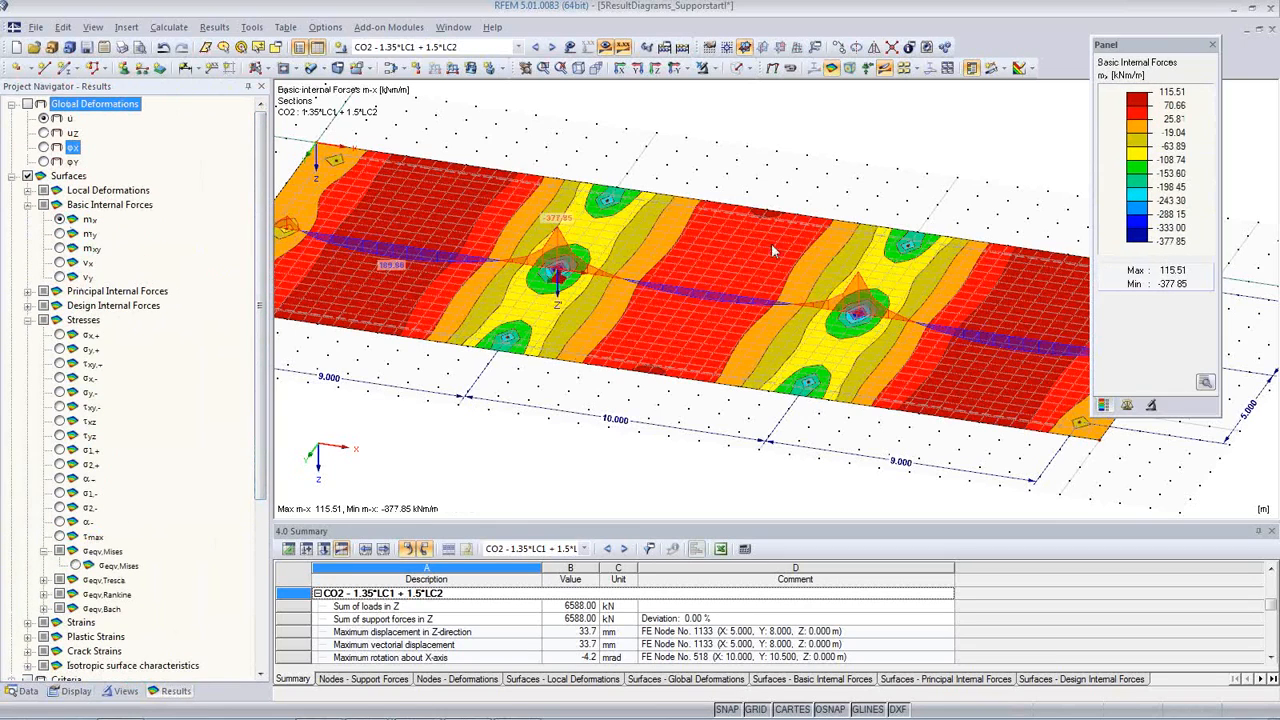
click(1033, 68)
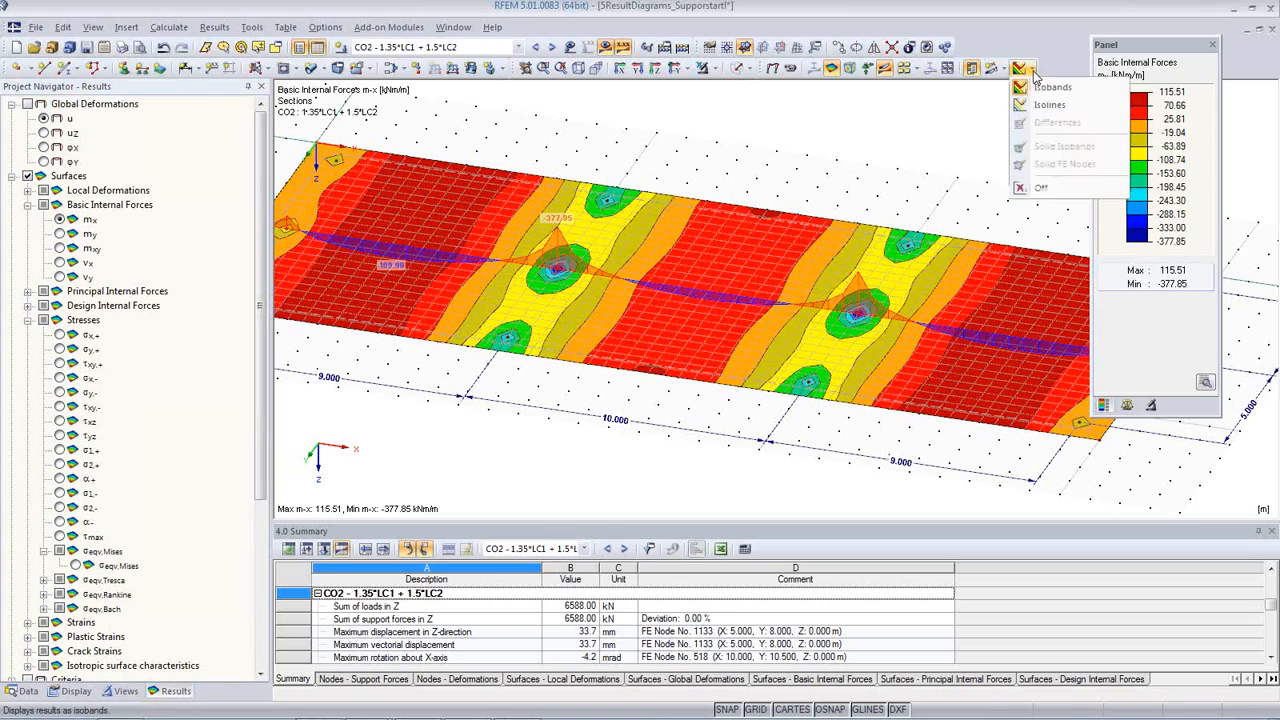
click(1047, 188)
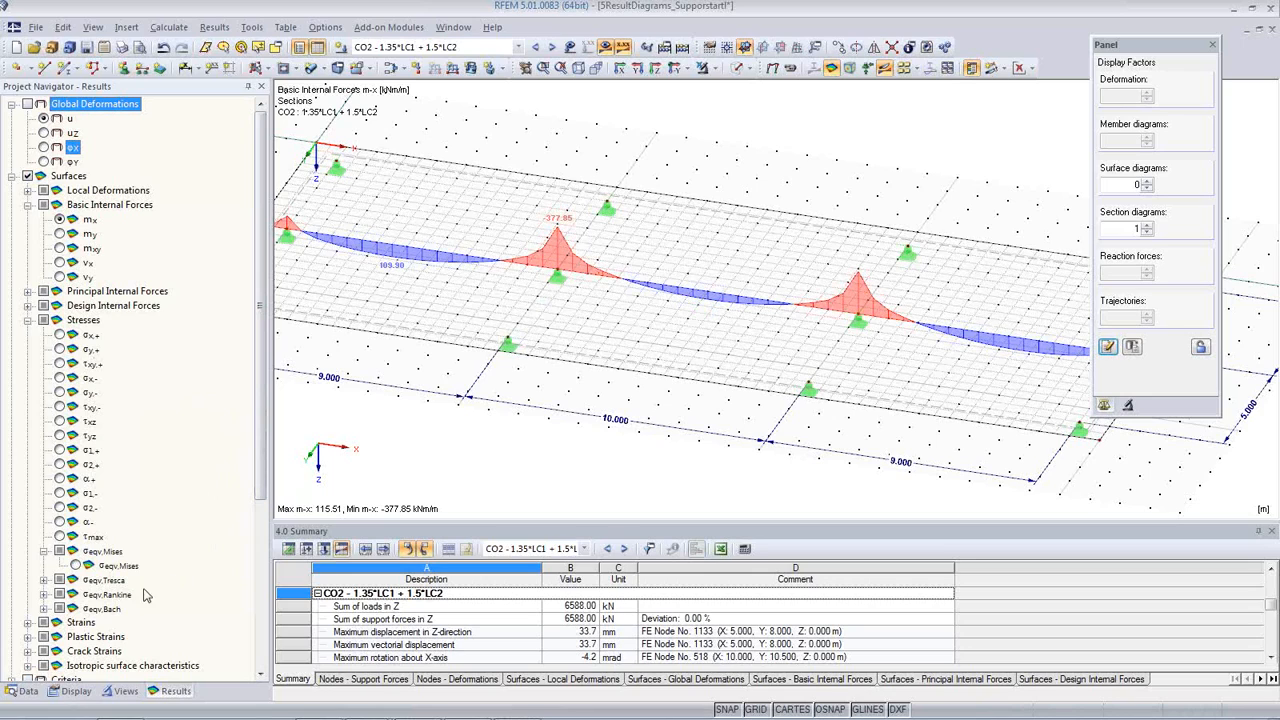
Step: Display the von Mises equivalent stresses as Differences and view the whole slab in plan
click(75, 566)
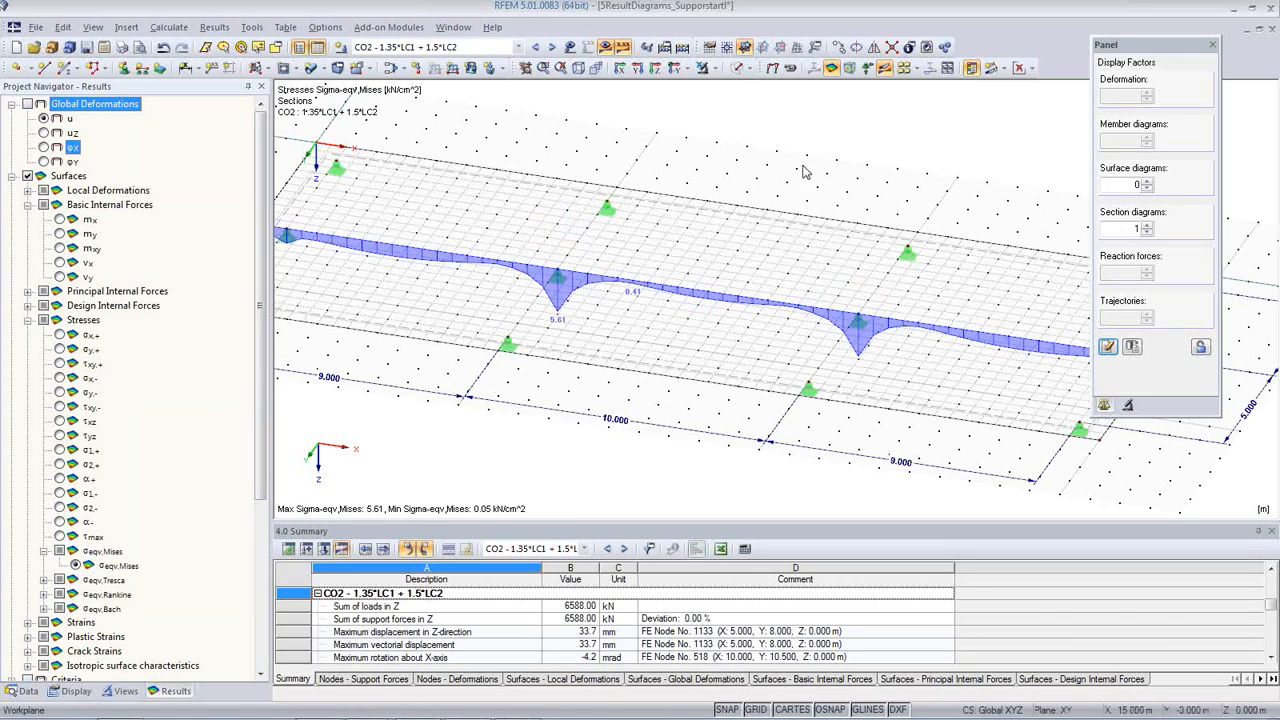
click(1033, 68)
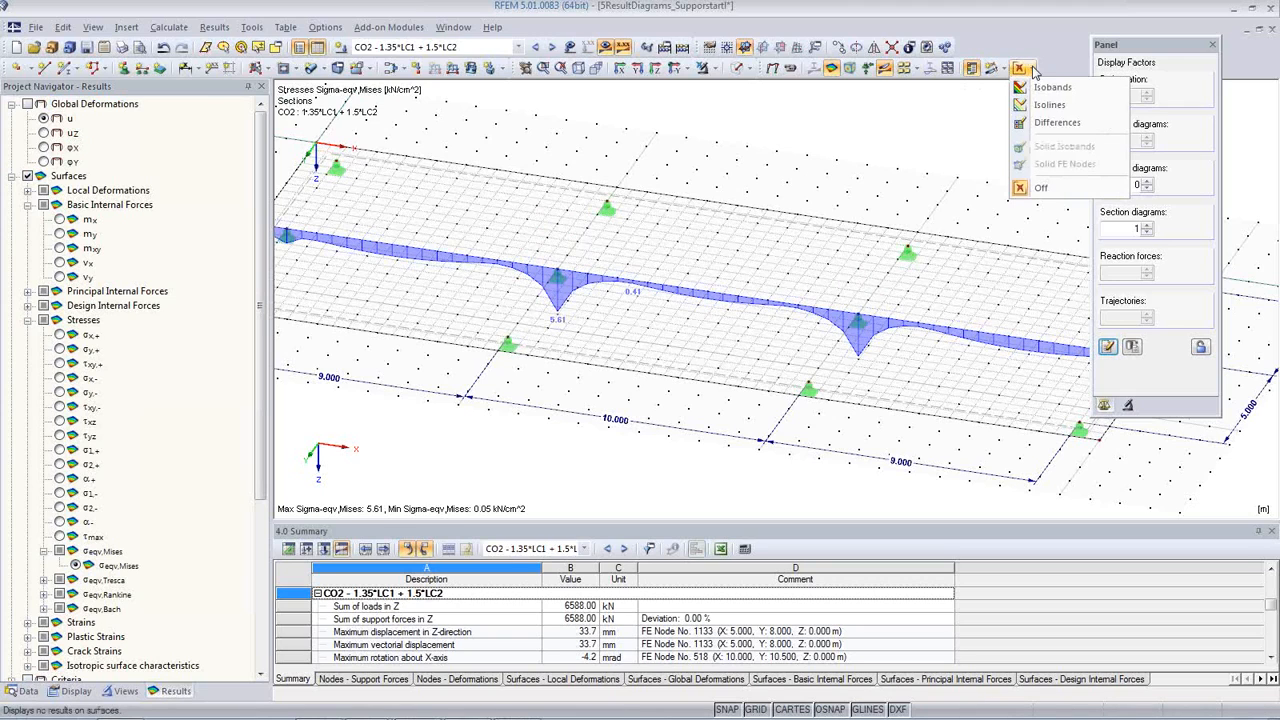
click(1057, 123)
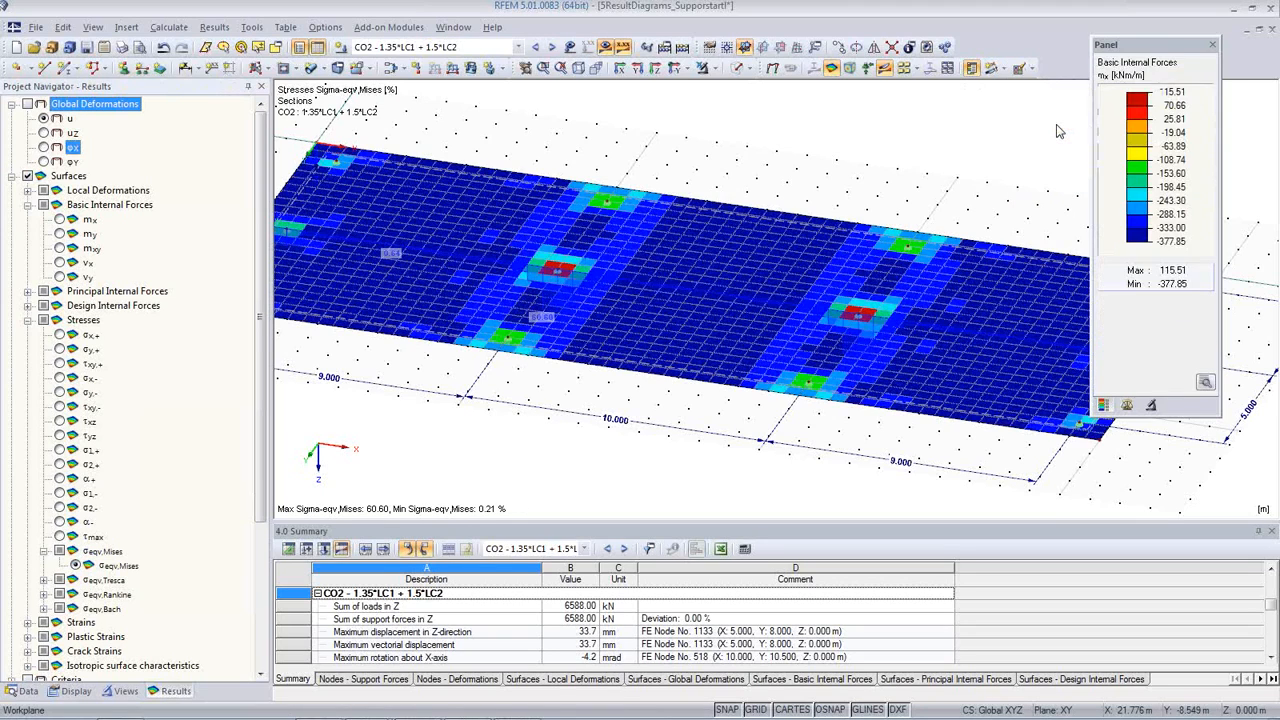
click(677, 394)
click(655, 69)
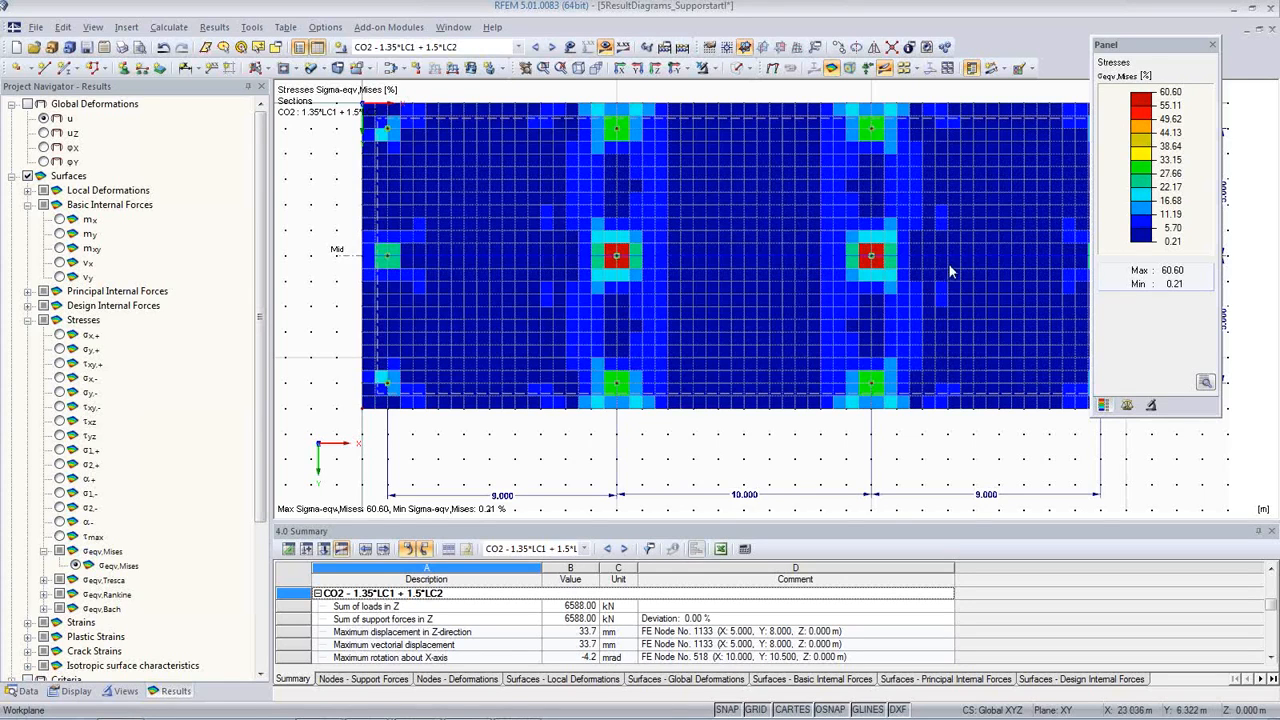
middle_drag(901, 321, 837, 372)
scroll(837, 367, down, 1)
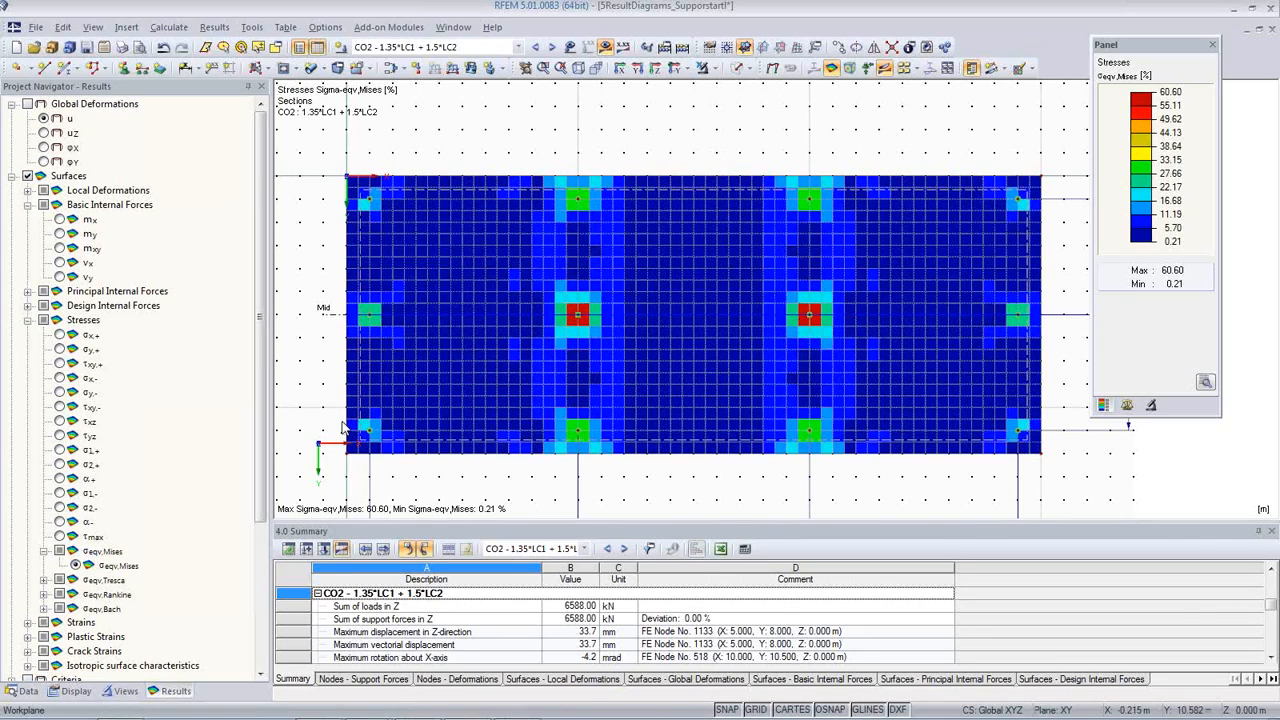
Step: Set the surface display back to Isobands and show the basic internal force m-x on the slab
click(1030, 68)
click(1032, 89)
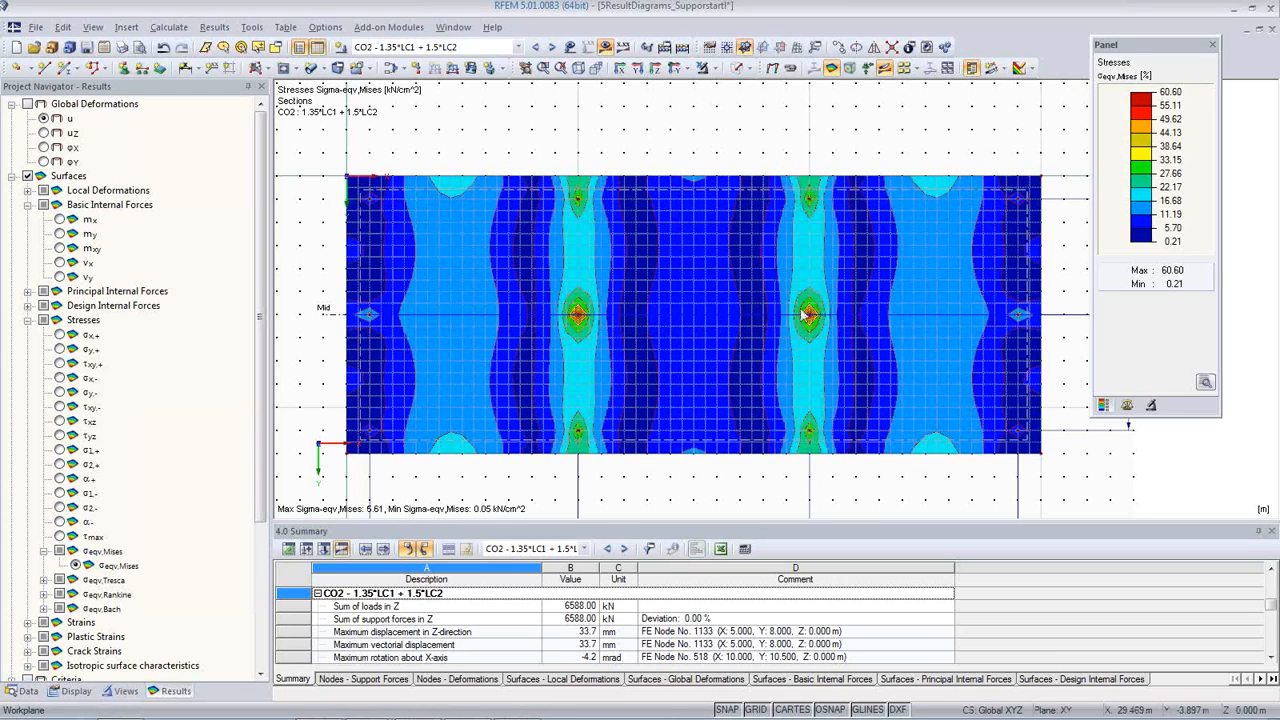
click(60, 219)
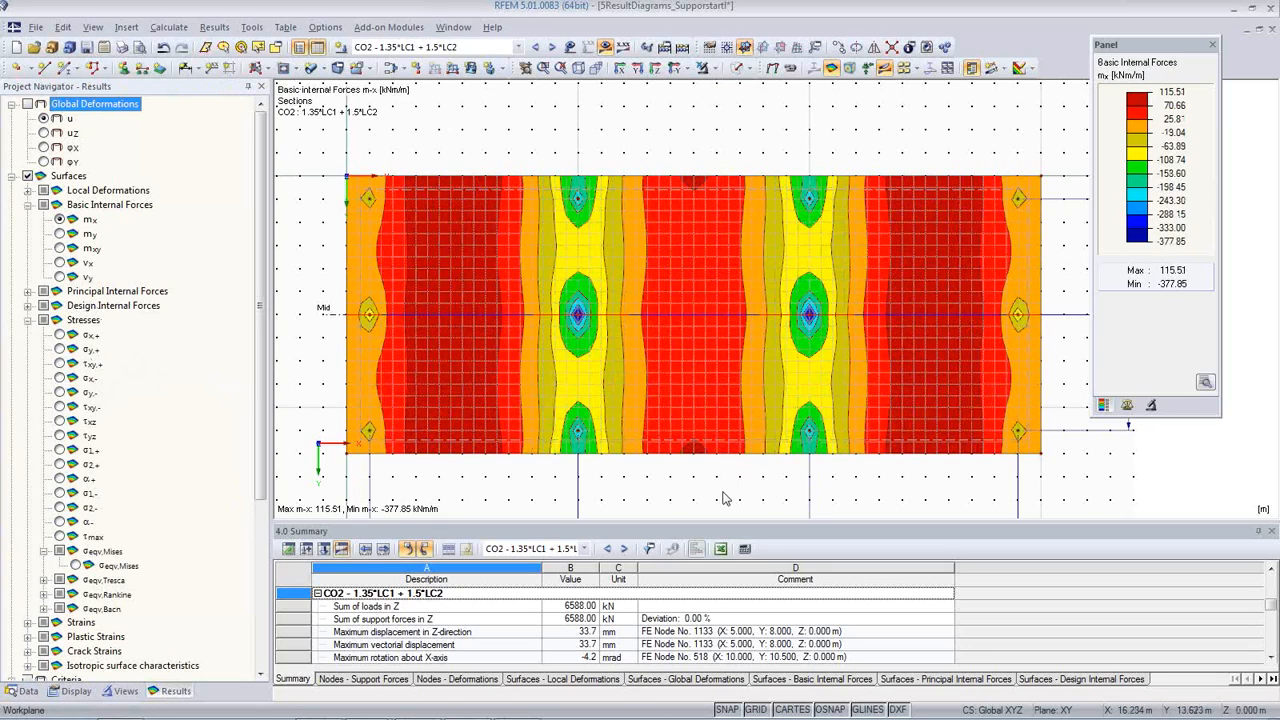
Step: Edit the nodal support at node 12 and start a new support type with elastic support via Column in Z
ctrl+middle_drag(692, 486, 663, 352)
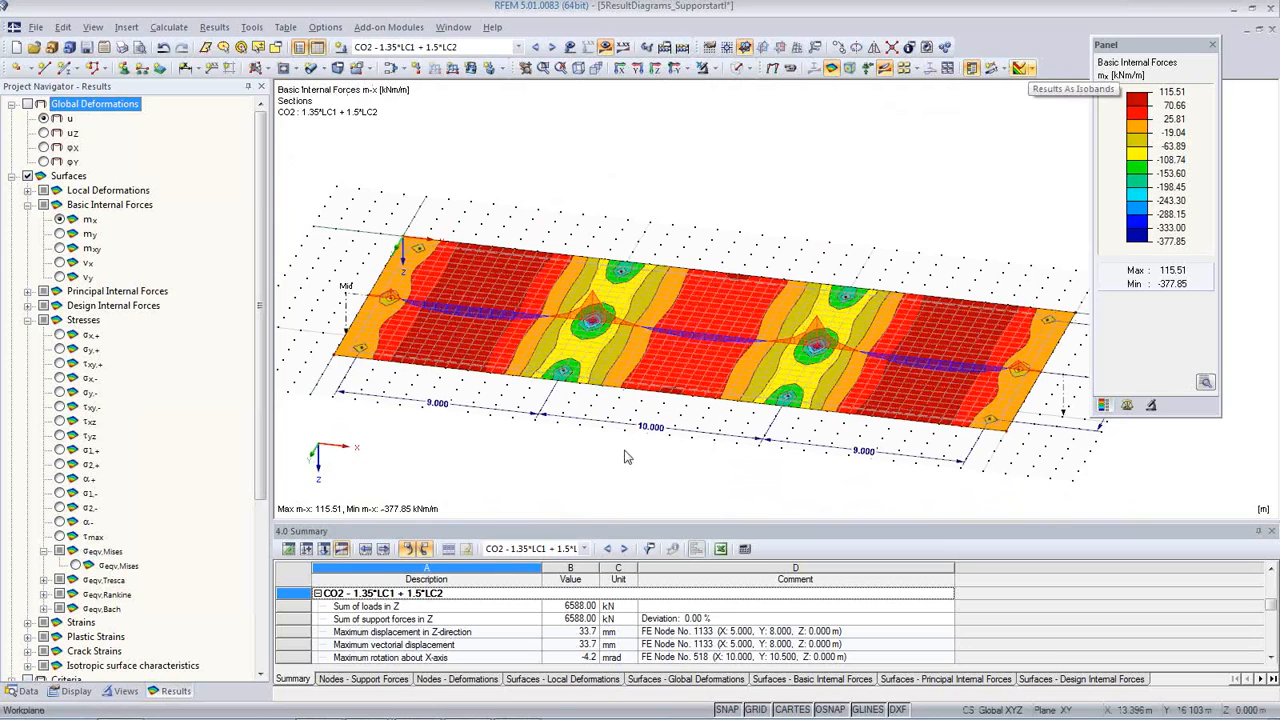
middle_drag(738, 466, 733, 430)
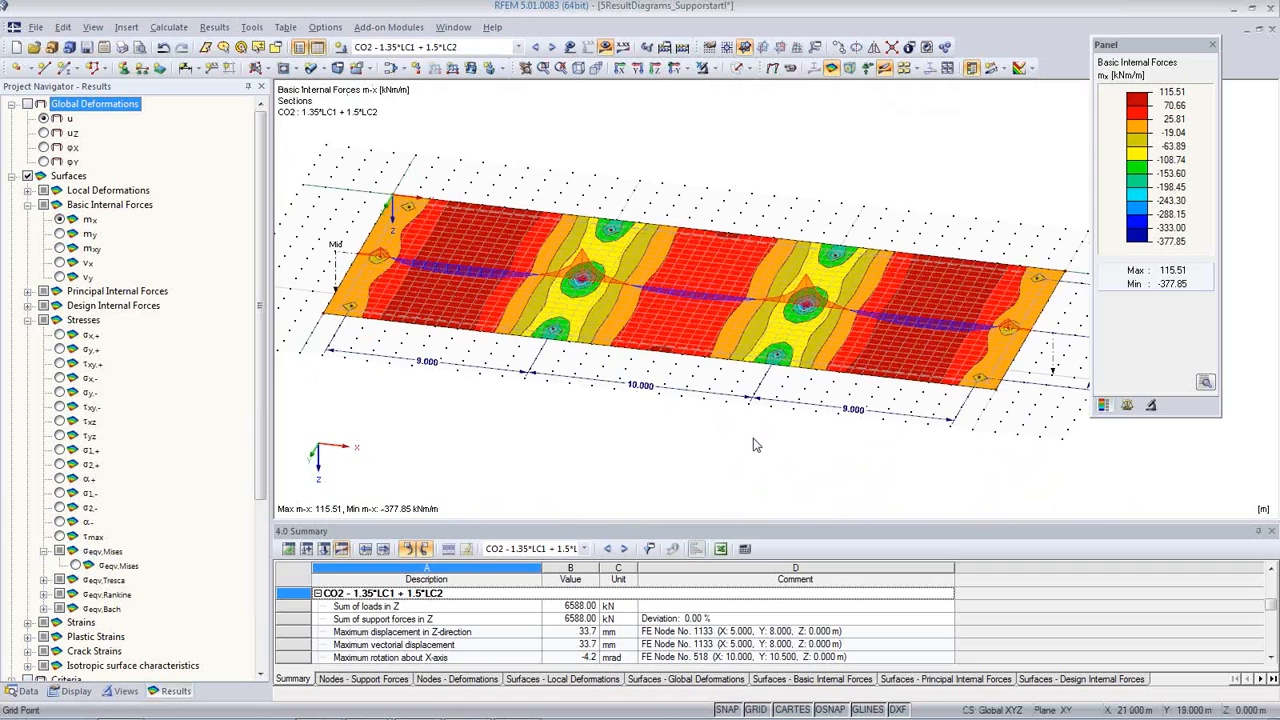
ctrl+middle_drag(747, 448, 772, 271)
scroll(830, 355, up, 5)
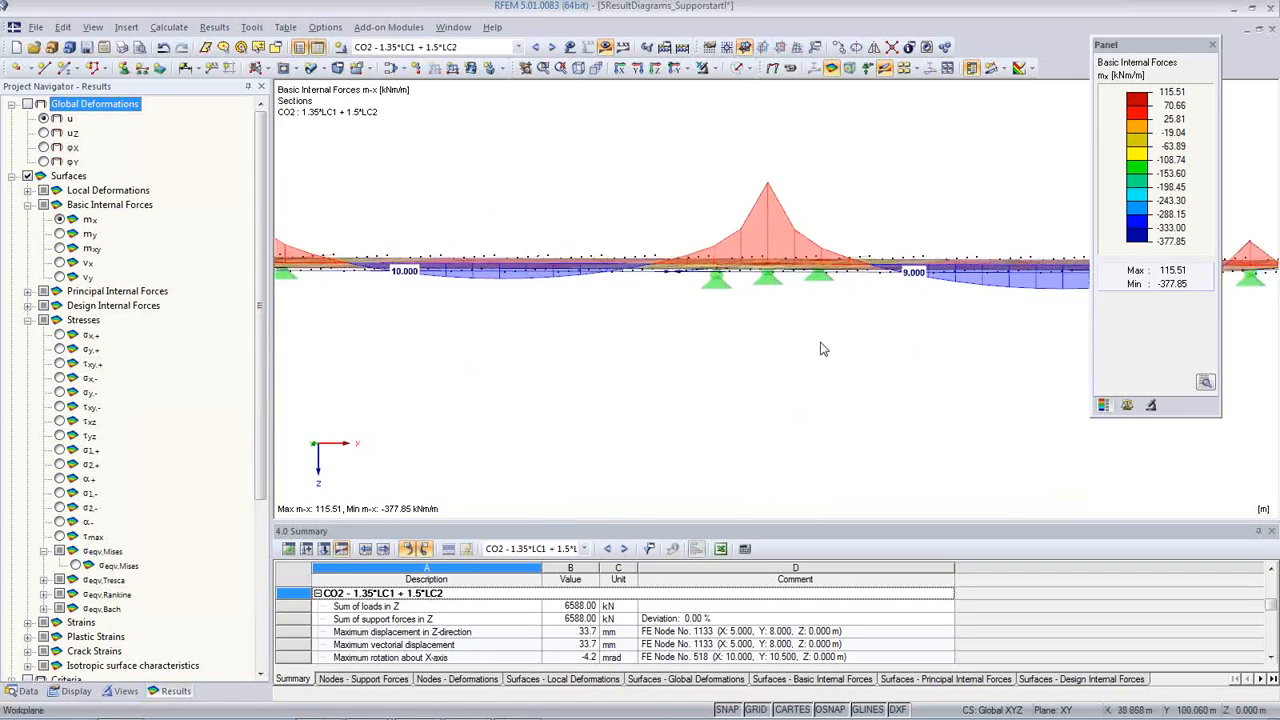
double_click(766, 278)
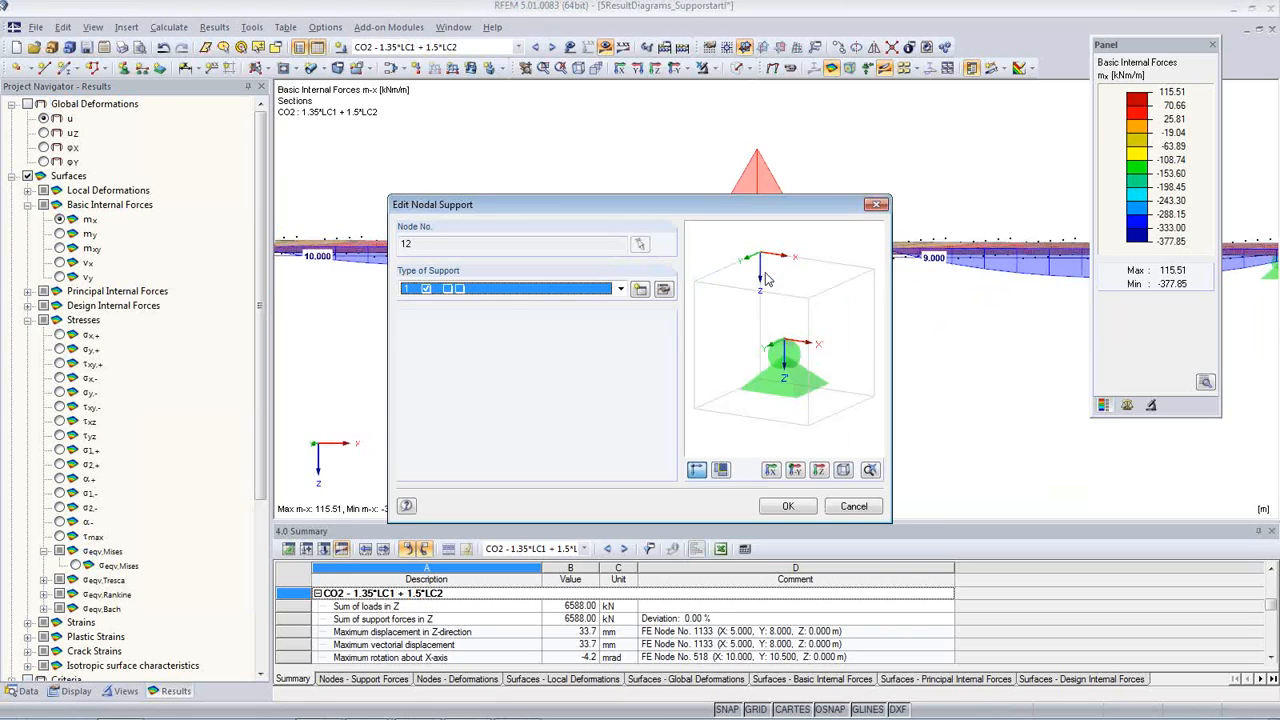
click(640, 290)
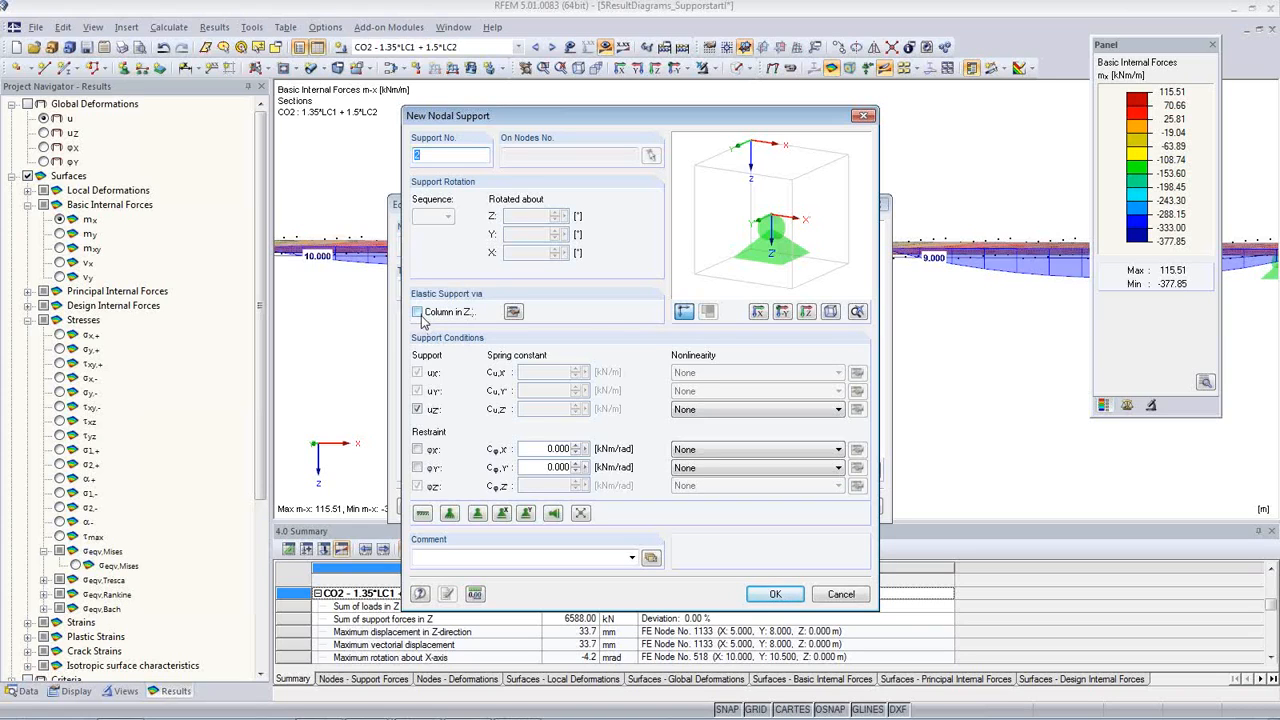
click(418, 313)
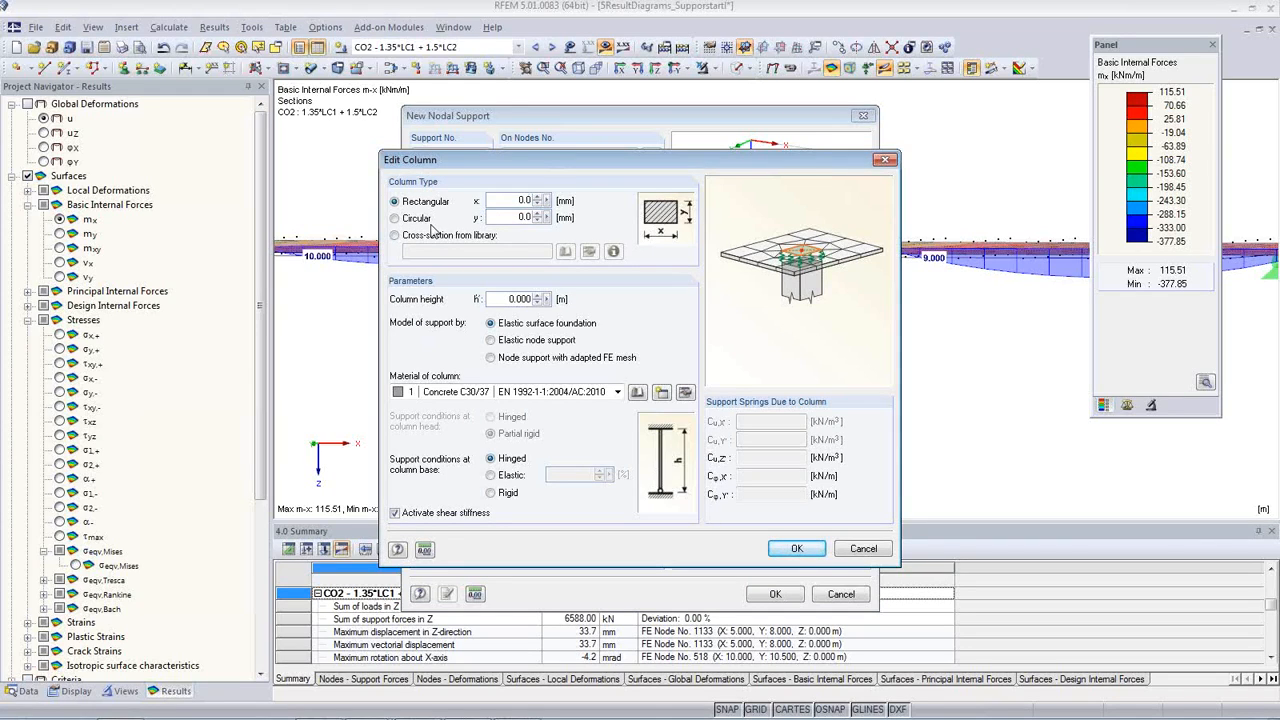
Step: Define the column as circular with a diameter of 500 mm, a height of 5 m and Concrete C30/37 material
click(416, 219)
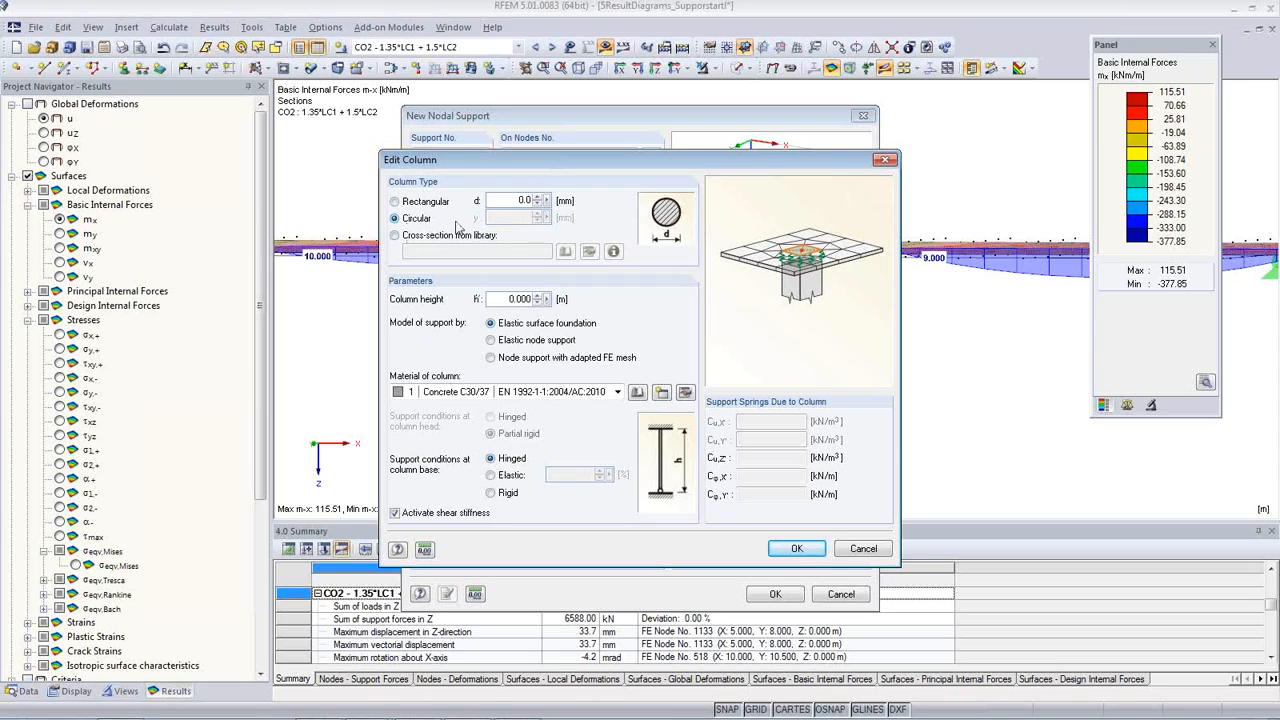
click(497, 201)
text(50)
click(515, 299)
text(5)
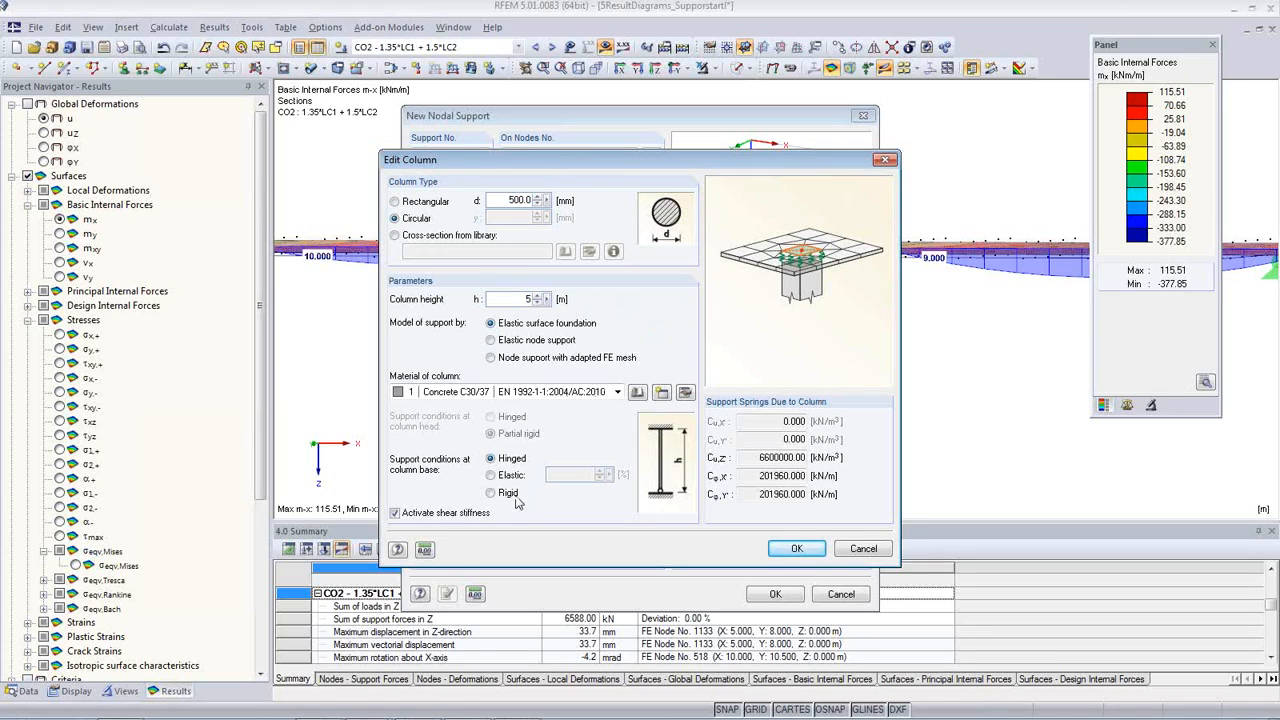
click(531, 393)
click(531, 393)
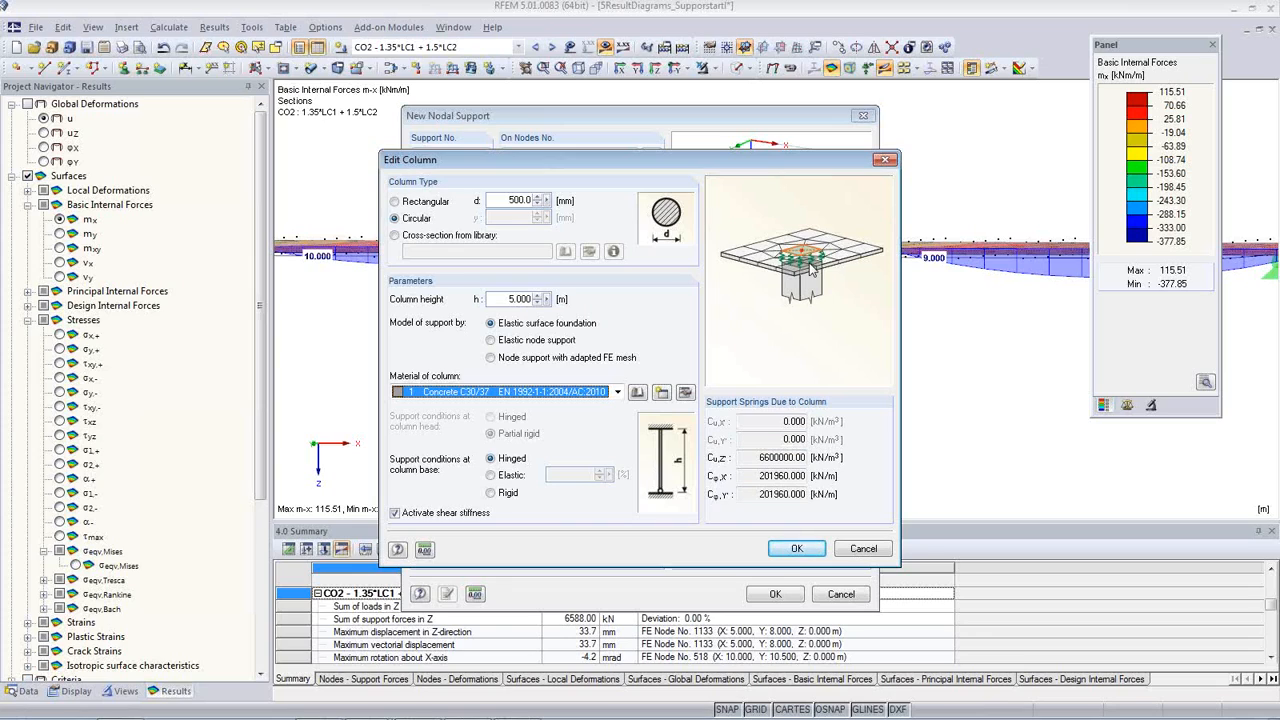
Step: Try the Elastic node support and Node support with adapted FE mesh models, and return to Elastic surface foundation
click(501, 342)
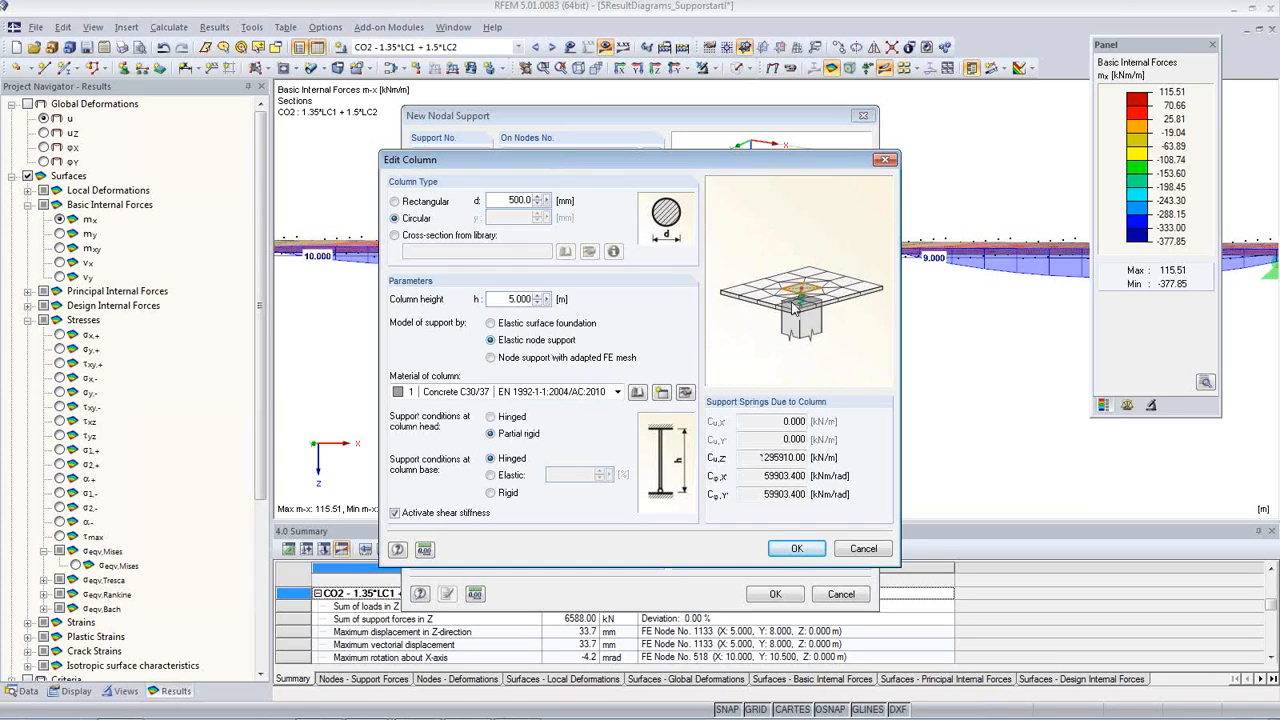
click(490, 358)
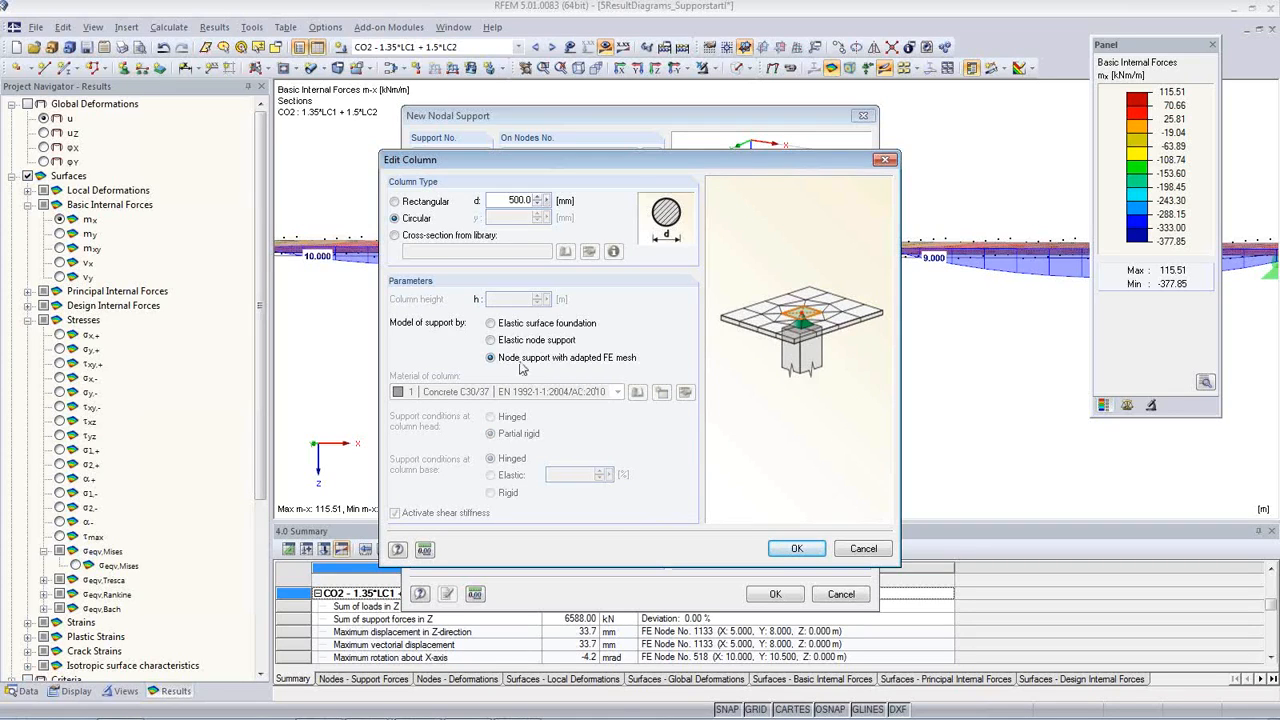
click(491, 323)
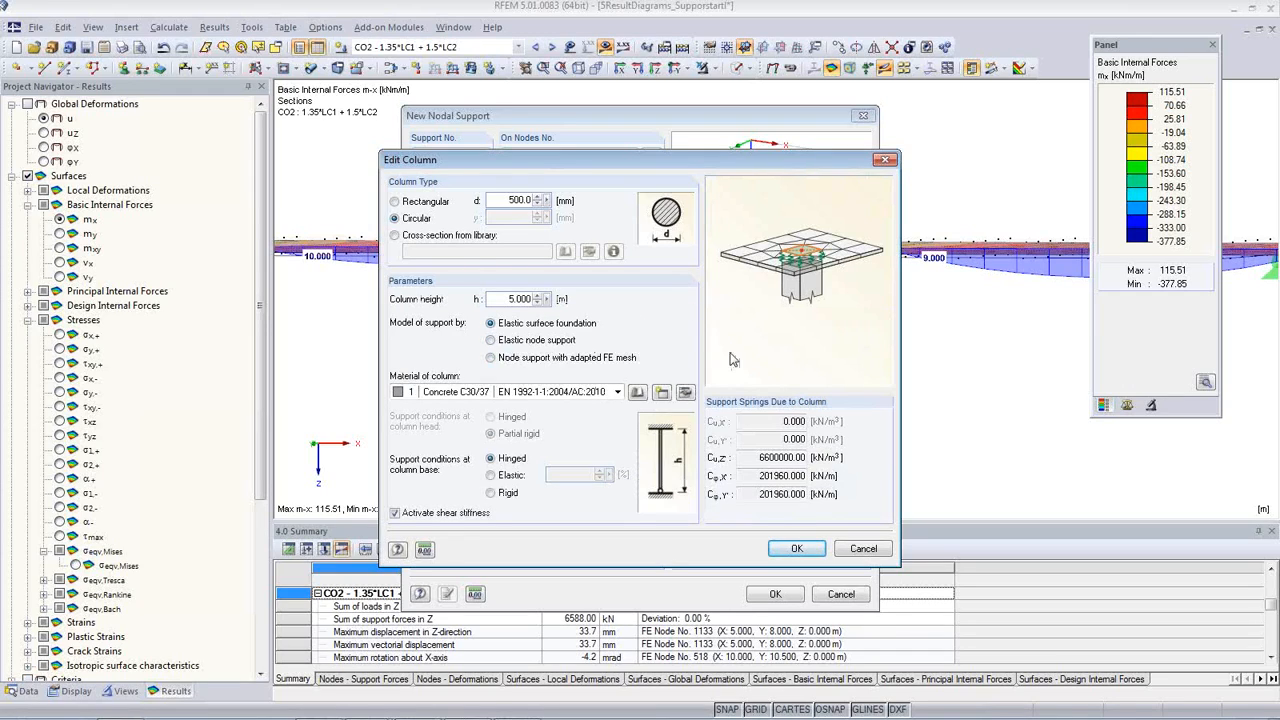
Step: Accept the column definition and assign the new support type to node 12, agreeing to delete the existing results and FE mesh
click(797, 550)
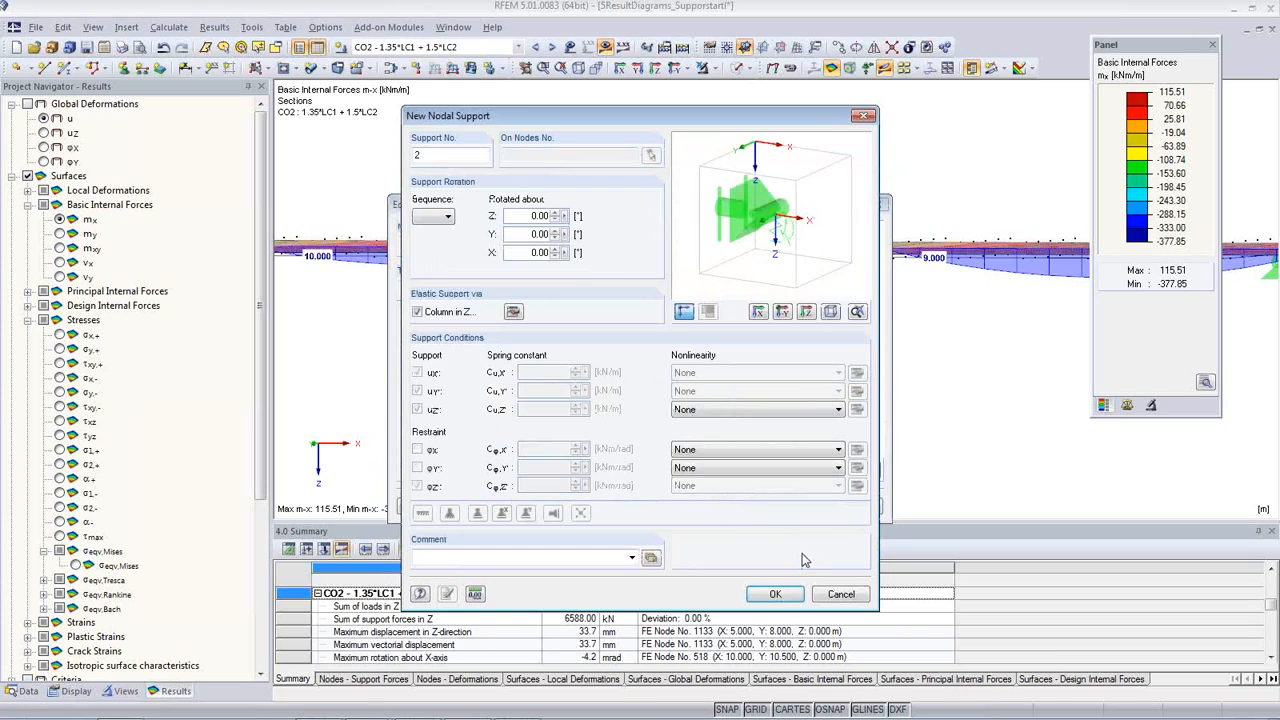
click(790, 600)
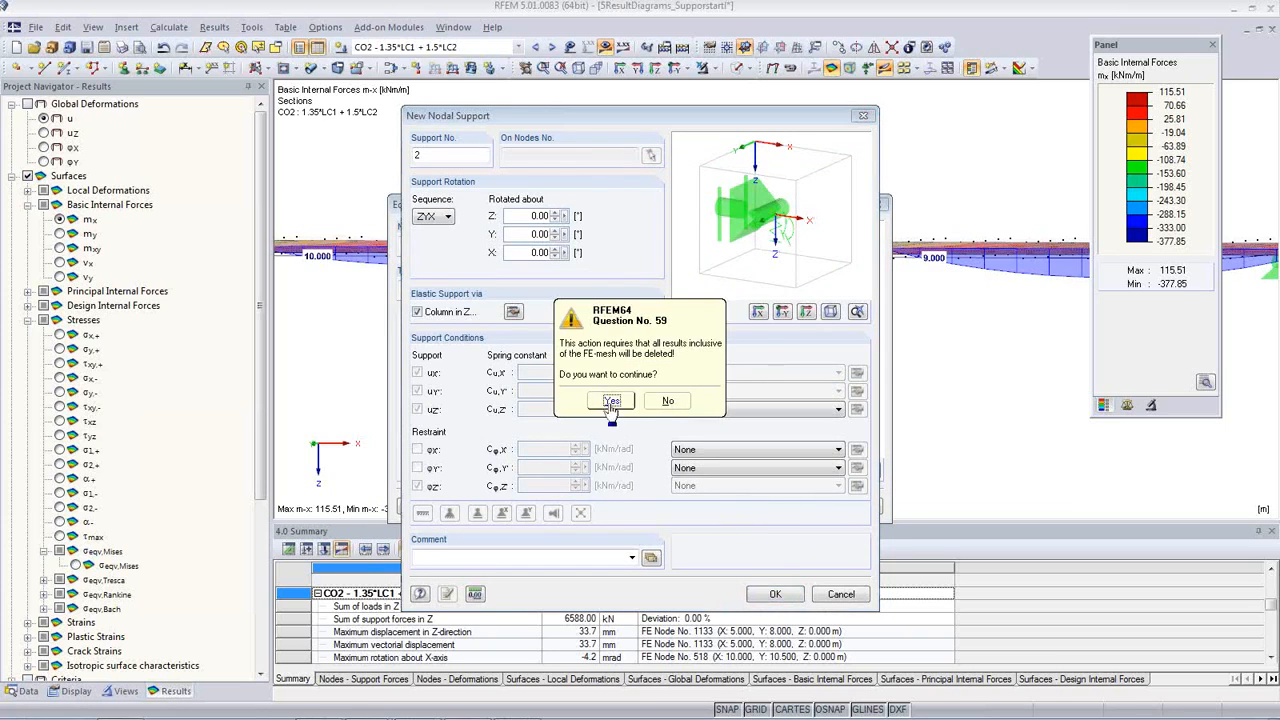
click(609, 405)
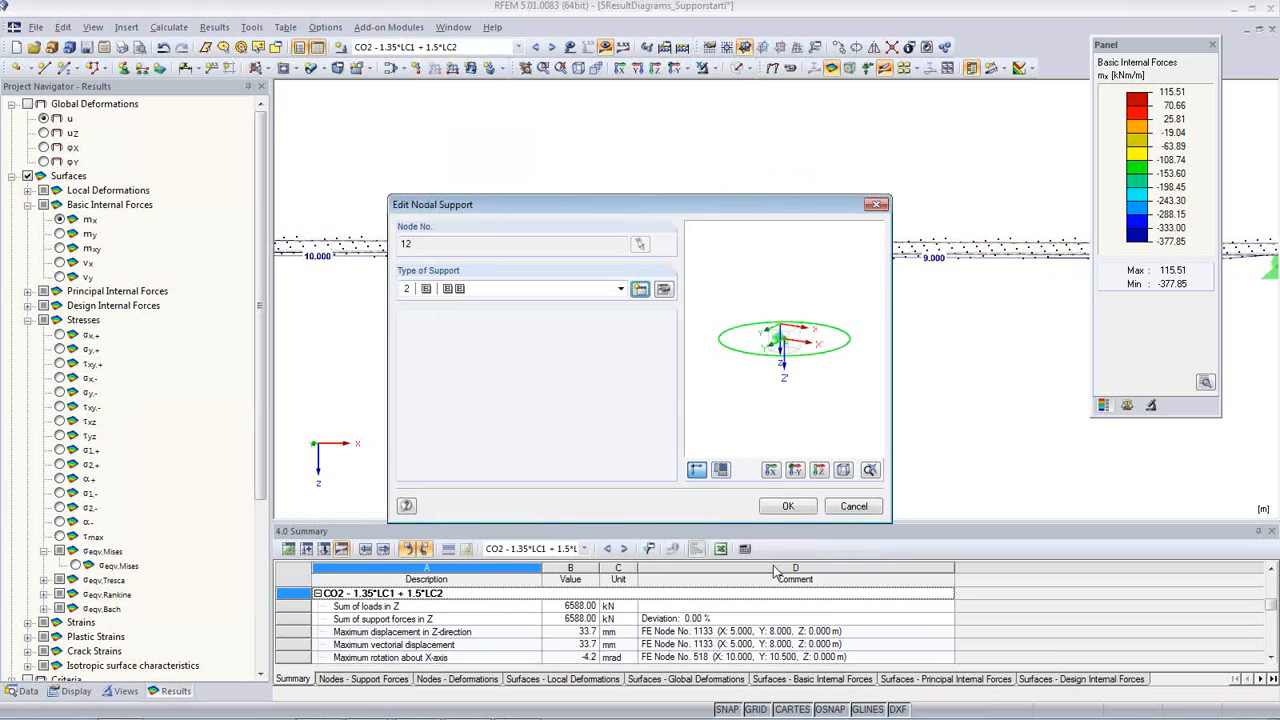
click(788, 506)
Step: Recalculate CO2 - 1.35*LC1 + 1.5*LC2 and examine the m-x distribution and section diagram around the new column support
ctrl+middle_drag(658, 338, 641, 426)
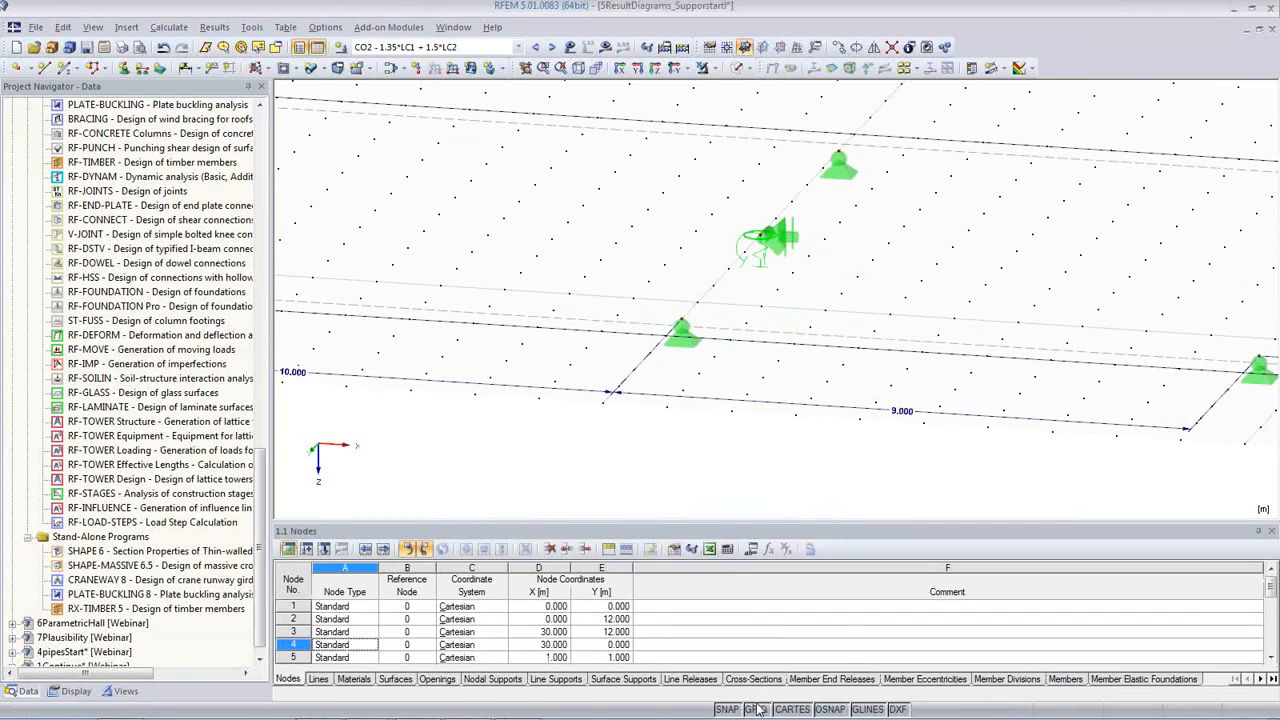
scroll(766, 285, down, 5)
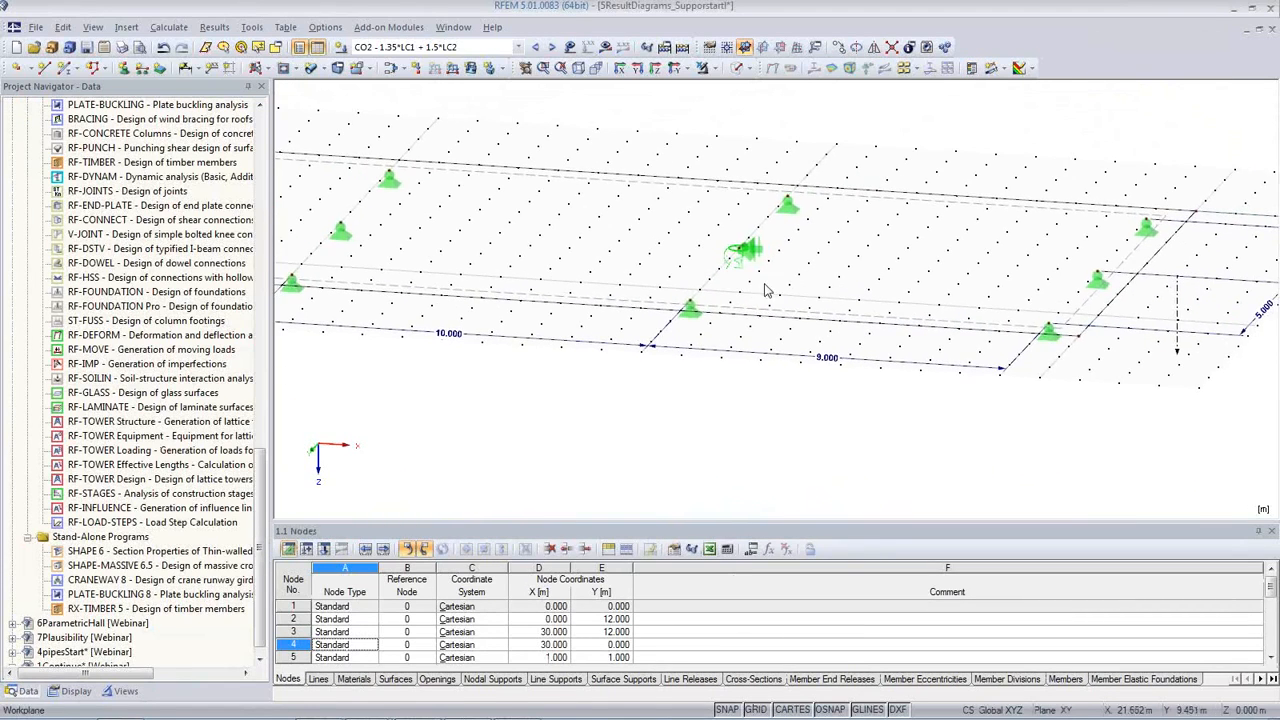
ctrl+middle_drag(766, 290, 769, 375)
click(605, 47)
click(613, 401)
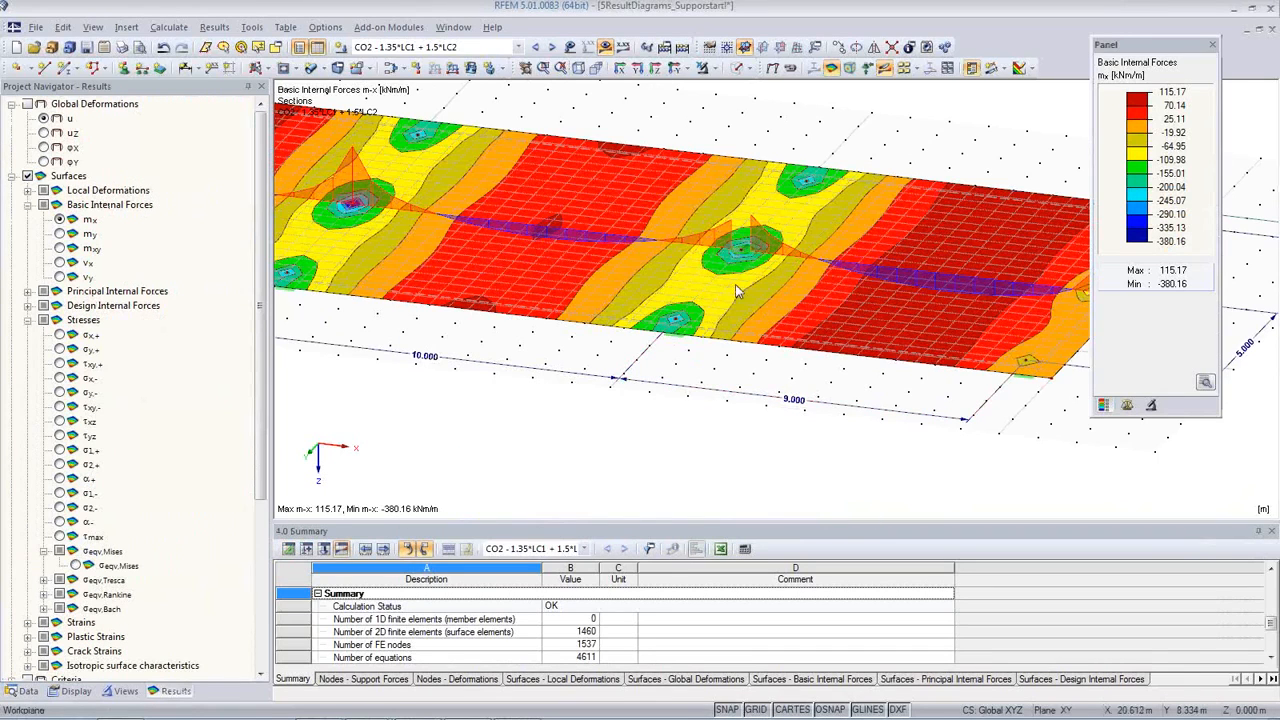
scroll(762, 276, up, 5)
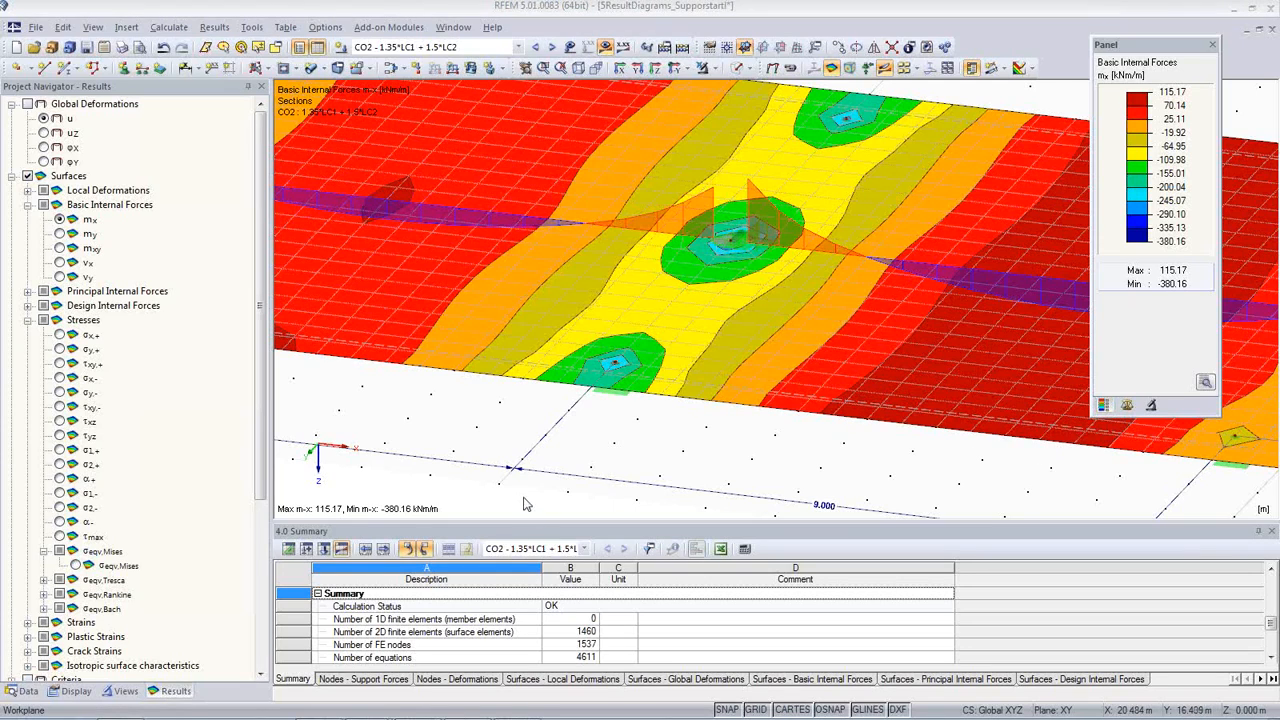
Step: Open the RF-CONCRETE Surfaces add-on module and calculate the required reinforcement for RC1 to EN 1992-1-1:2004/AC:2010
click(518, 47)
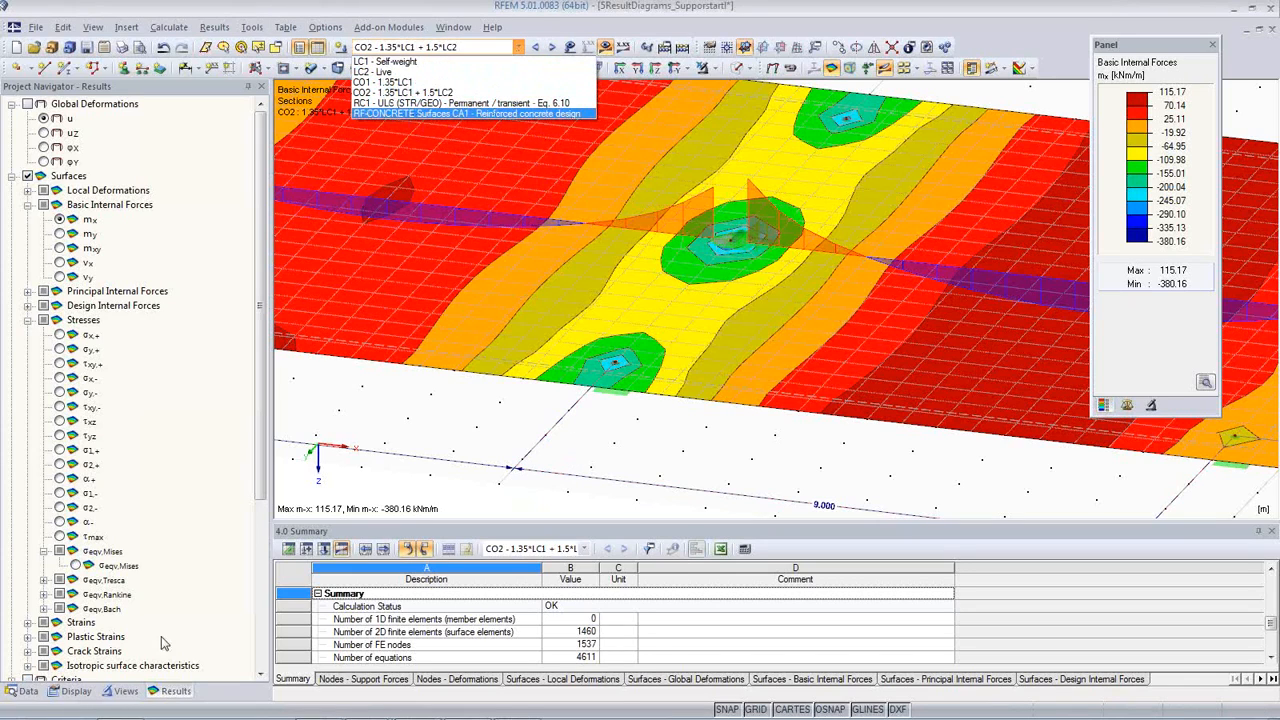
click(30, 692)
click(28, 692)
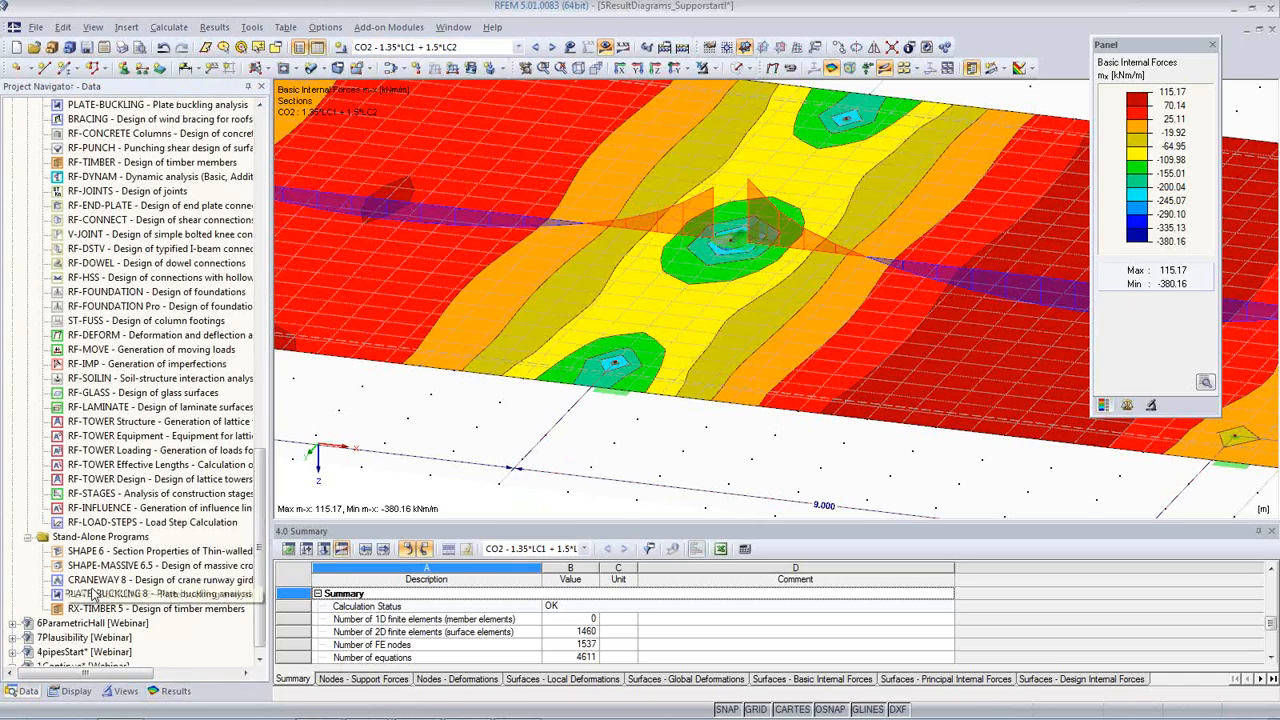
scroll(100, 598, up, 8)
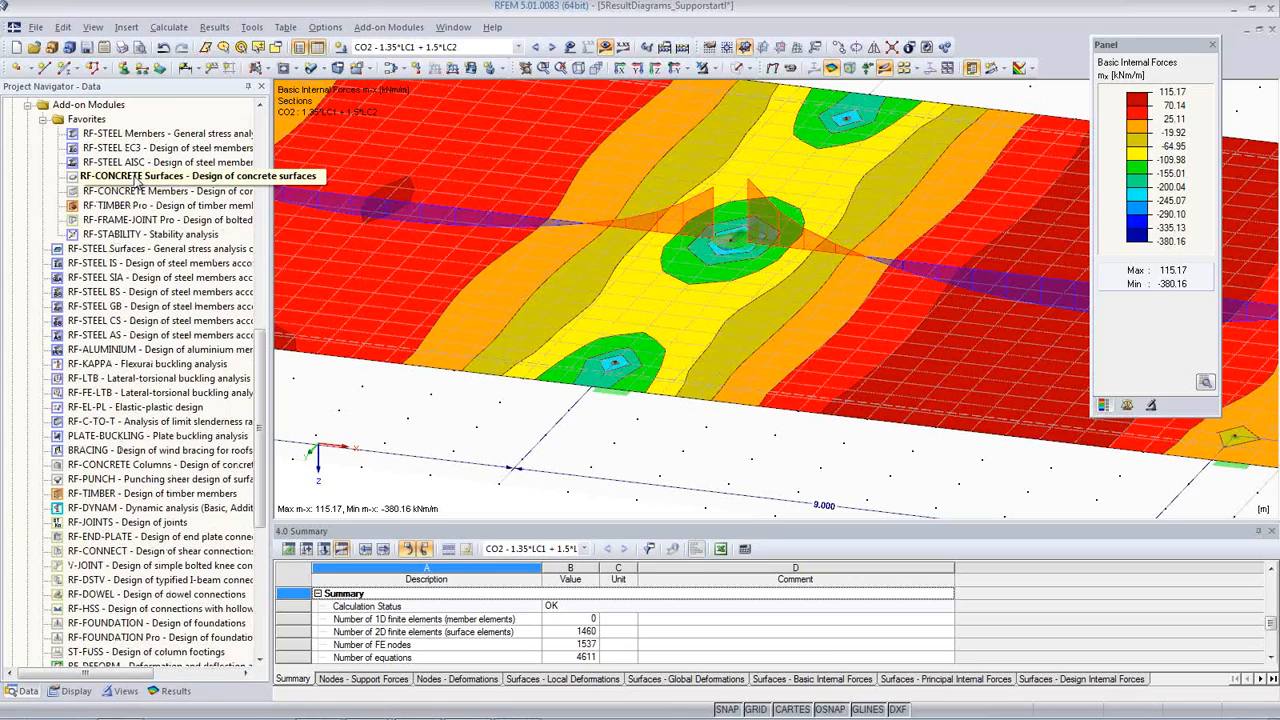
double_click(134, 176)
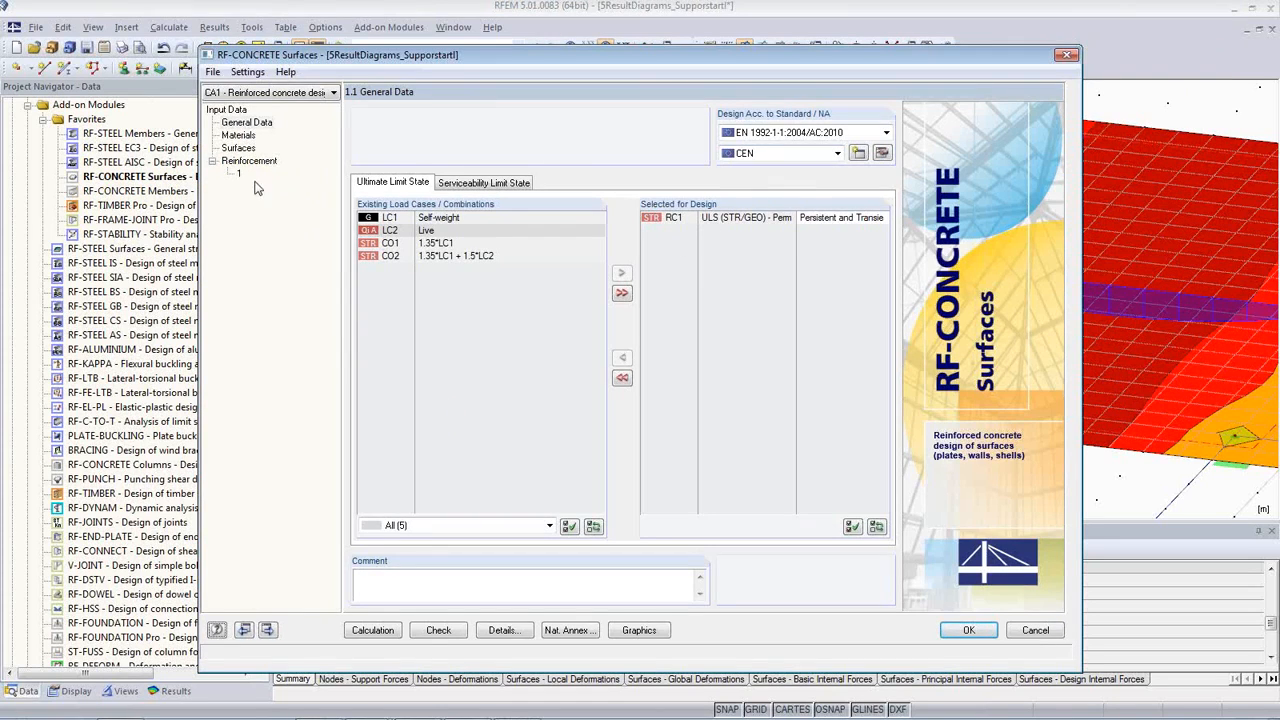
click(370, 630)
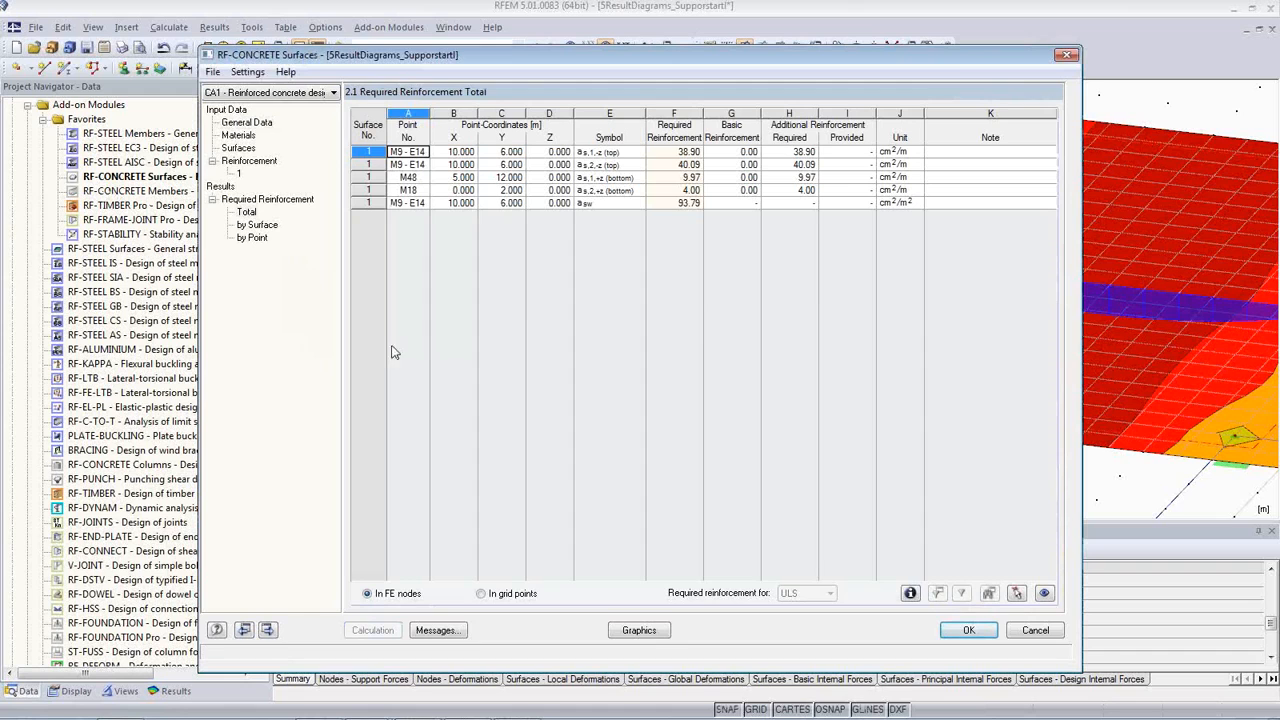
Step: Close the add-on module, keeping its results, and display the RF-CONCRETE Surfaces CA1 design results on the slab
click(969, 632)
click(518, 47)
click(494, 112)
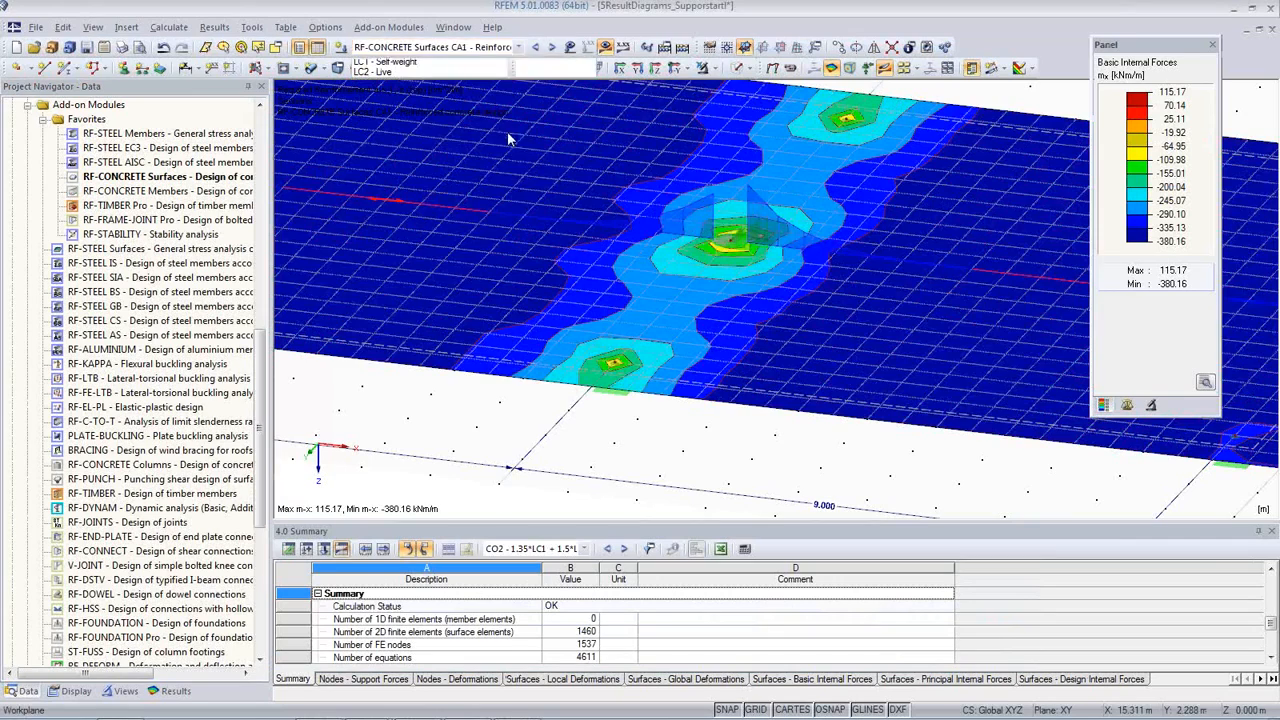
Step: Switch off the surface isobands so that only the required reinforcement section diagram is displayed on the slab
middle_drag(706, 431, 740, 483)
click(1032, 69)
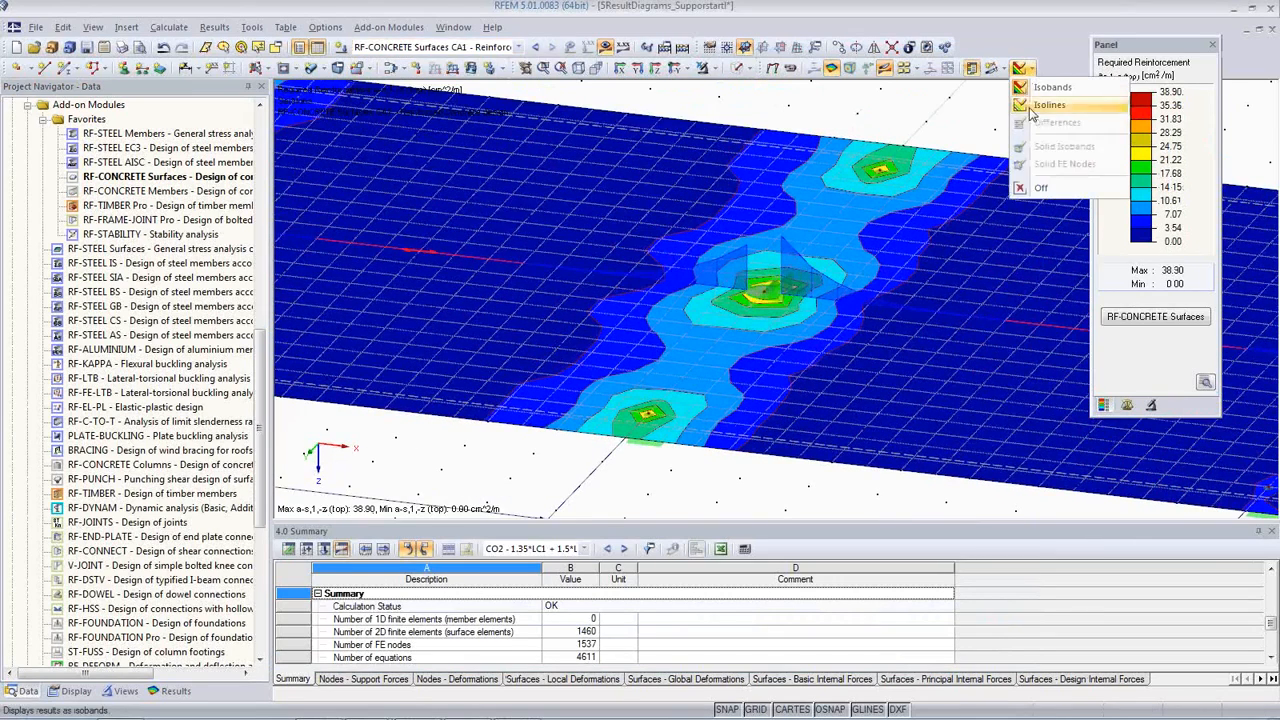
click(1020, 190)
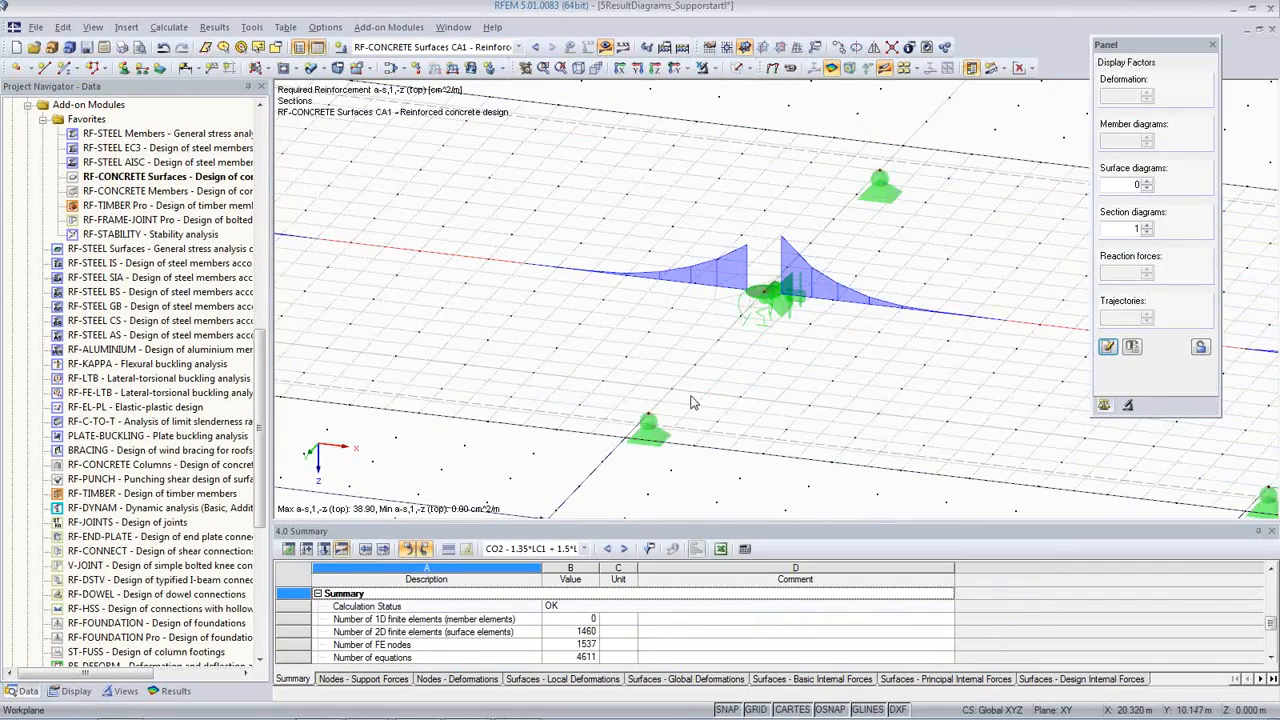
scroll(588, 381, up, 3)
middle_drag(585, 376, 683, 357)
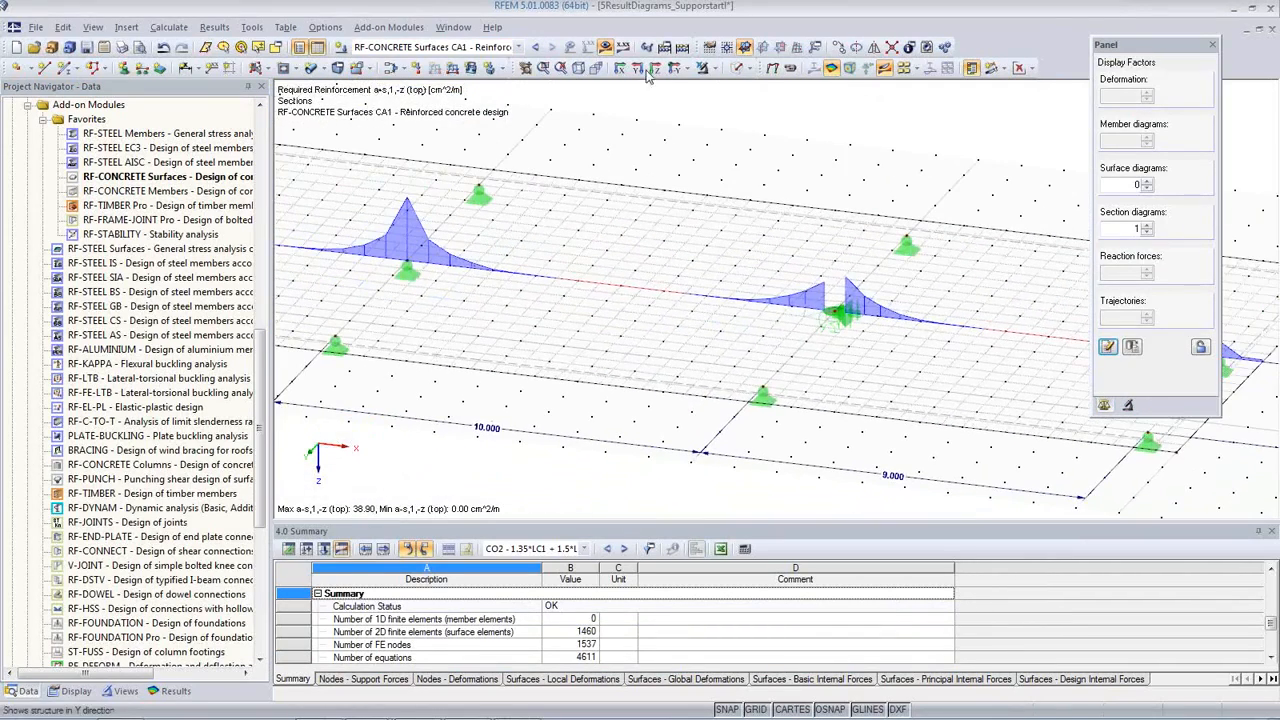
Step: Show the result values and compare the a-s,1,-z (top) section diagrams at the two inner columns
click(623, 48)
scroll(415, 203, up, 1)
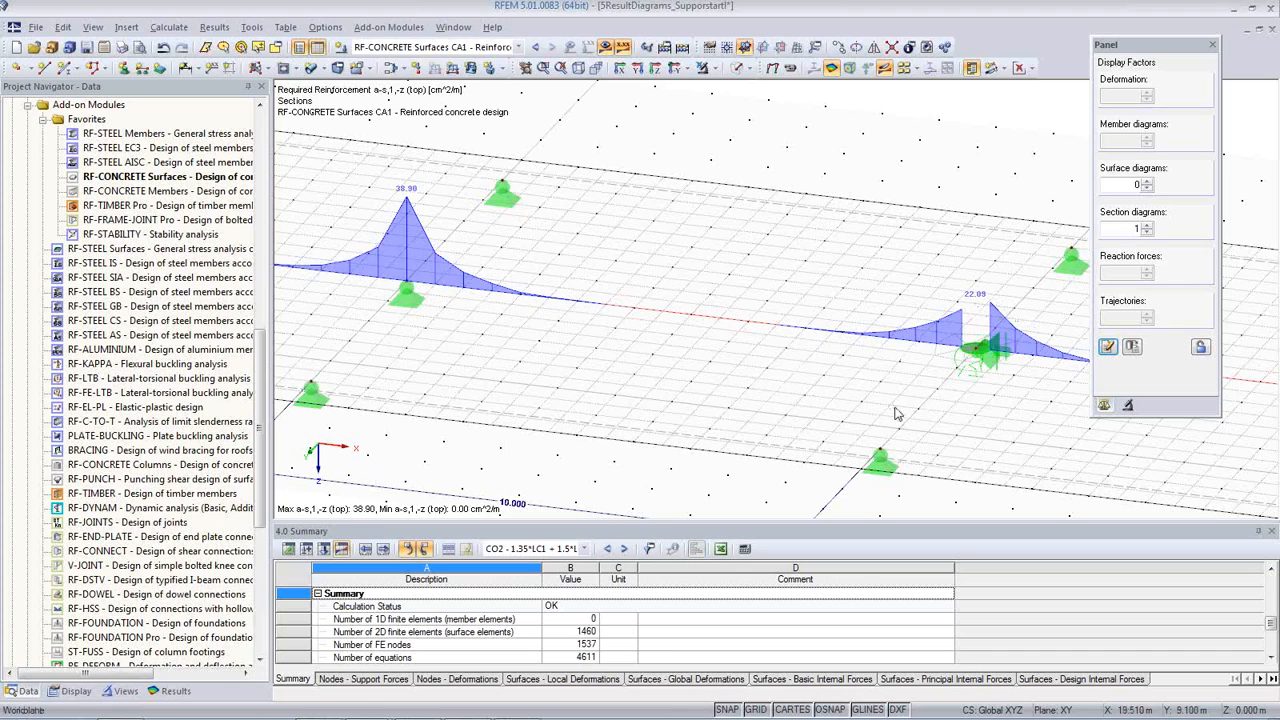
scroll(975, 378, up, 3)
scroll(849, 301, up, 1)
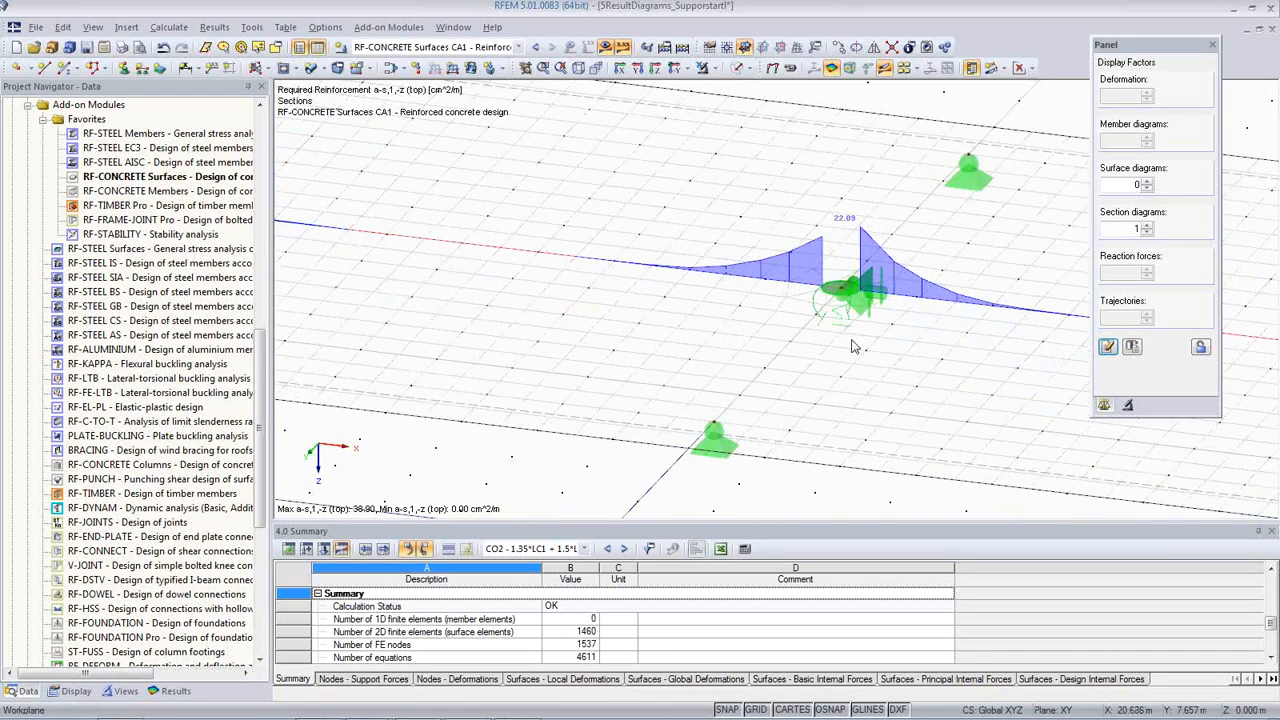
scroll(814, 350, down, 4)
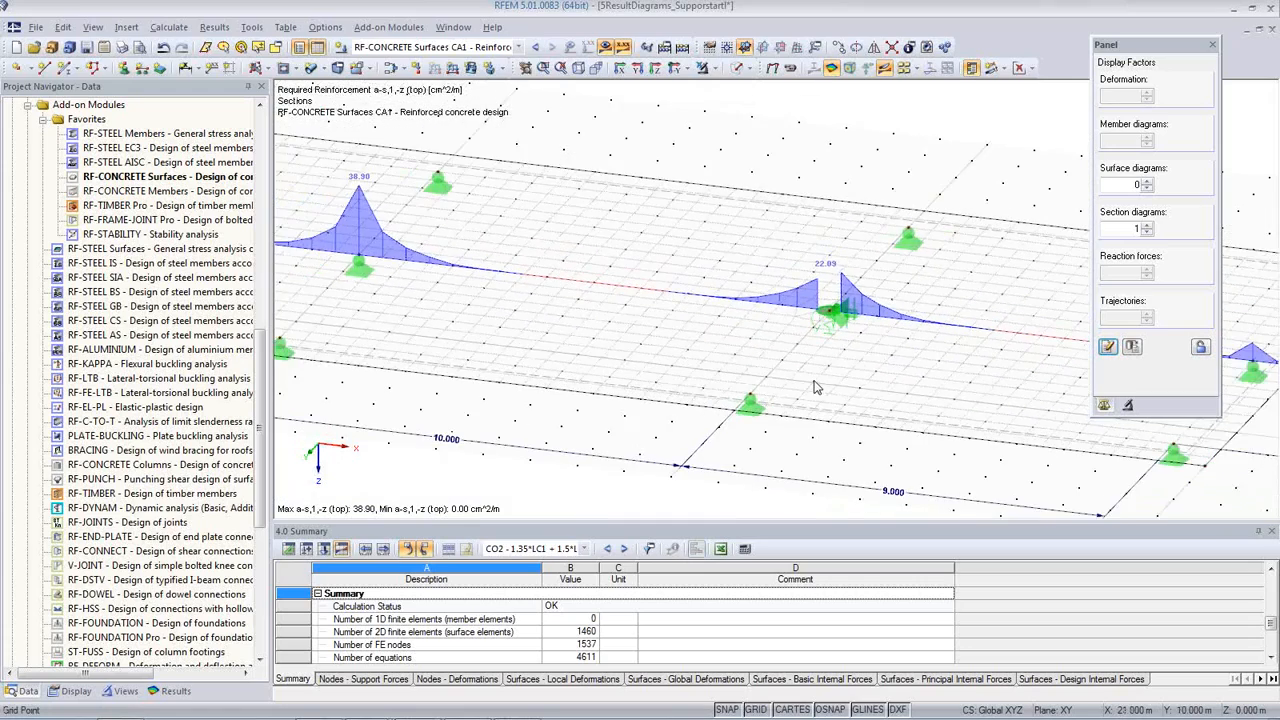
middle_drag(643, 361, 729, 356)
scroll(718, 360, down, 1)
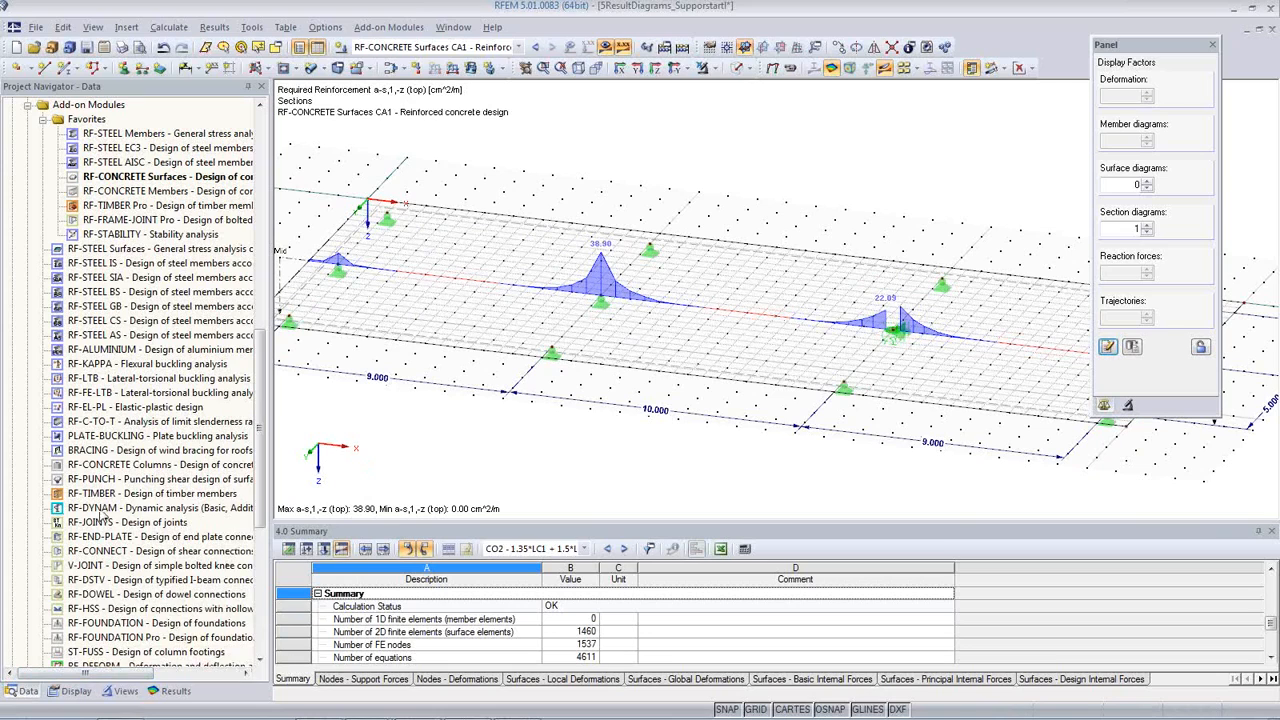
Step: Start a new average region with the description Reg 1 and assign it to surface 1
scroll(95, 462, up, 3)
scroll(95, 462, up, 3)
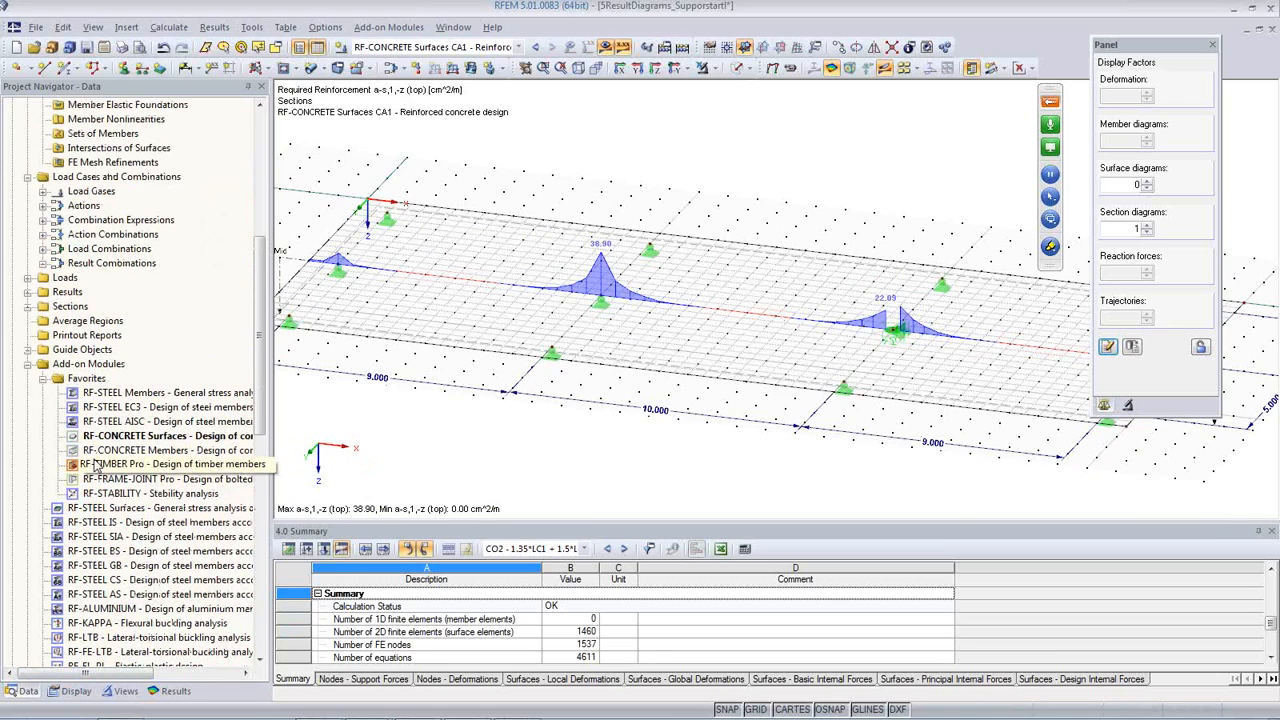
click(90, 322)
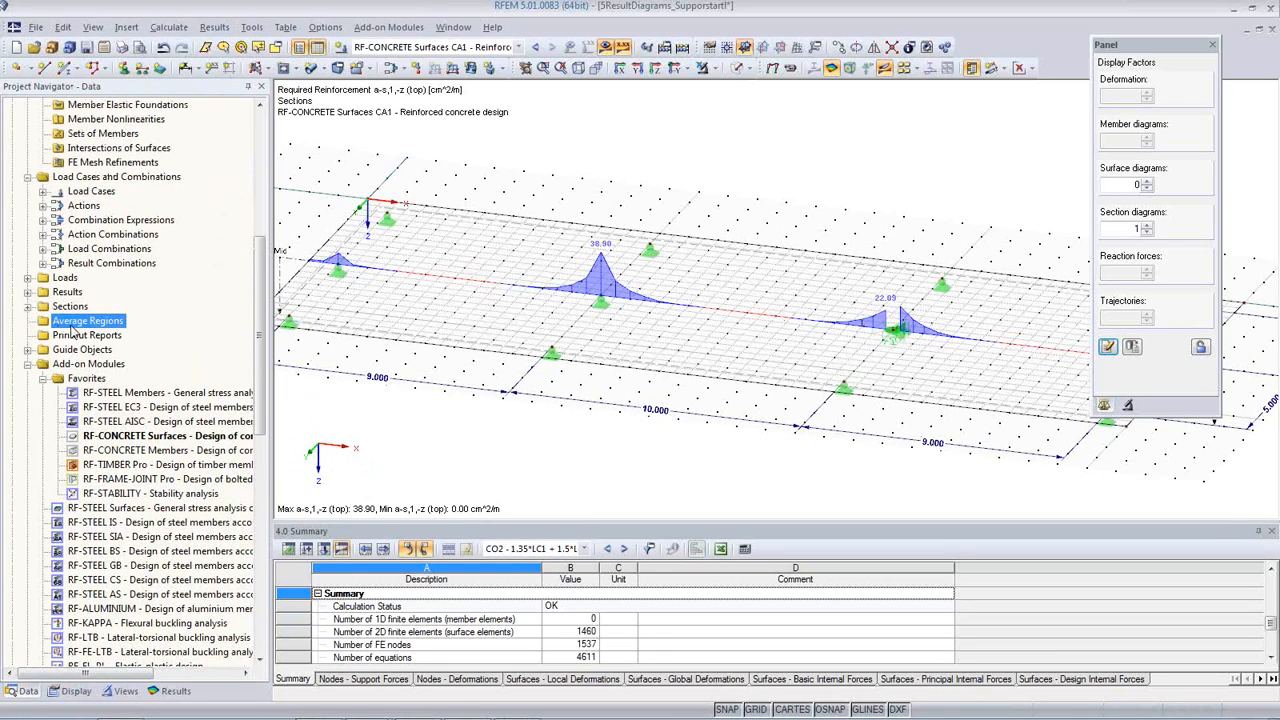
right_click(77, 330)
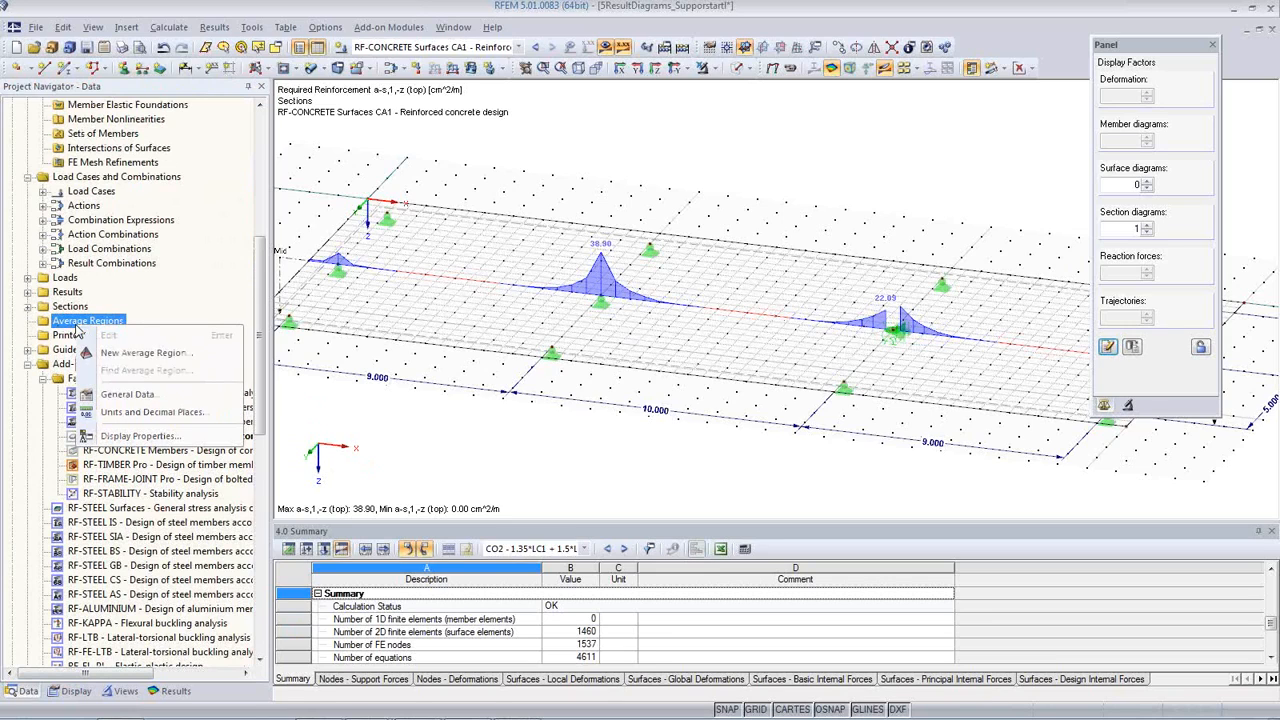
click(143, 355)
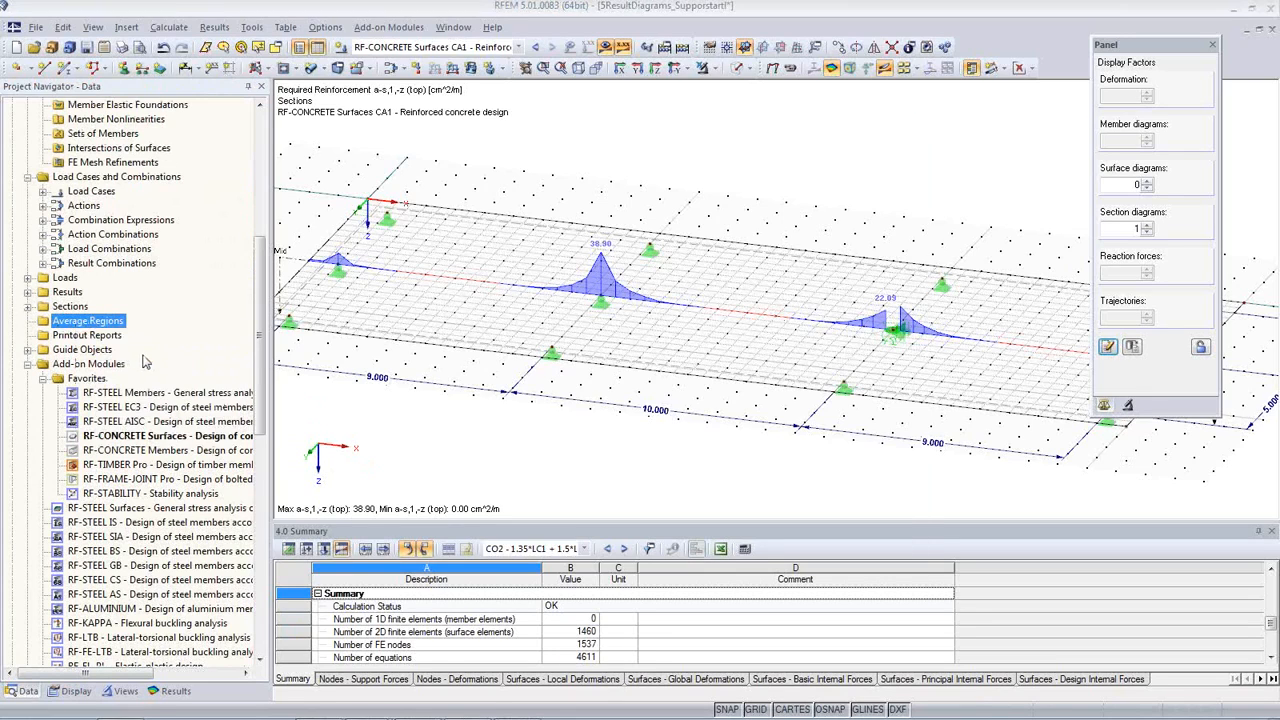
click(437, 167)
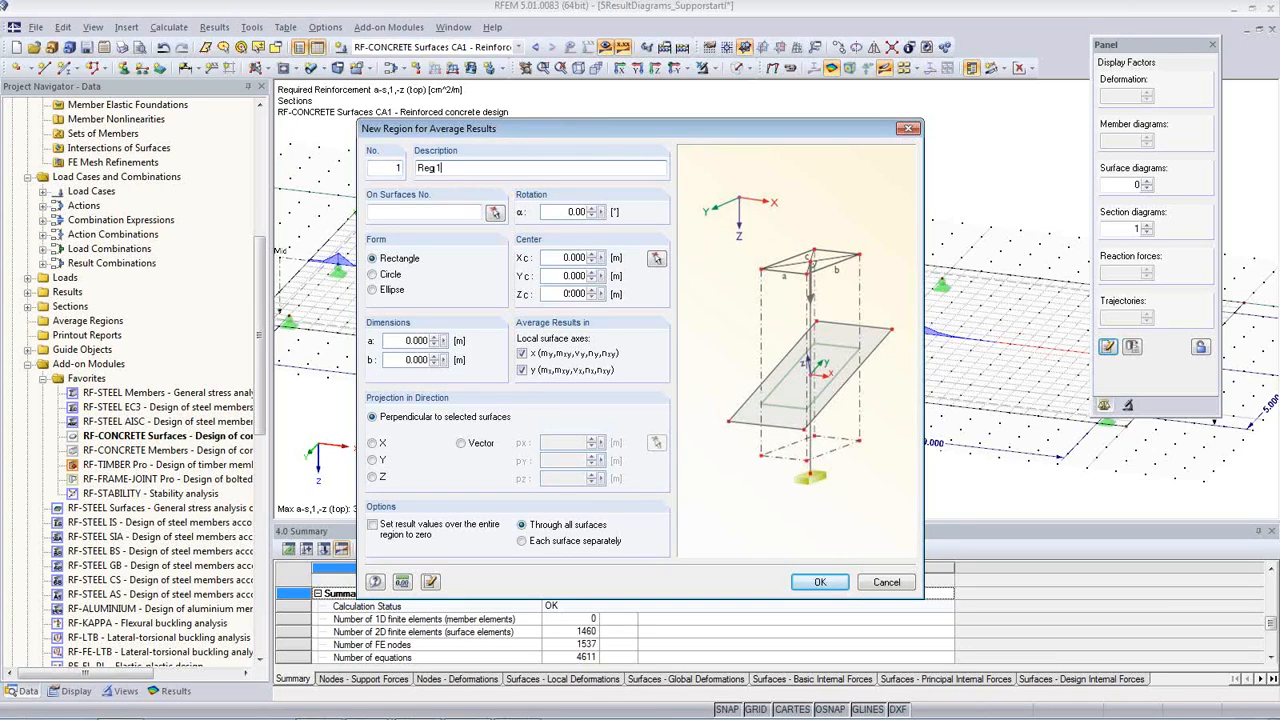
click(494, 212)
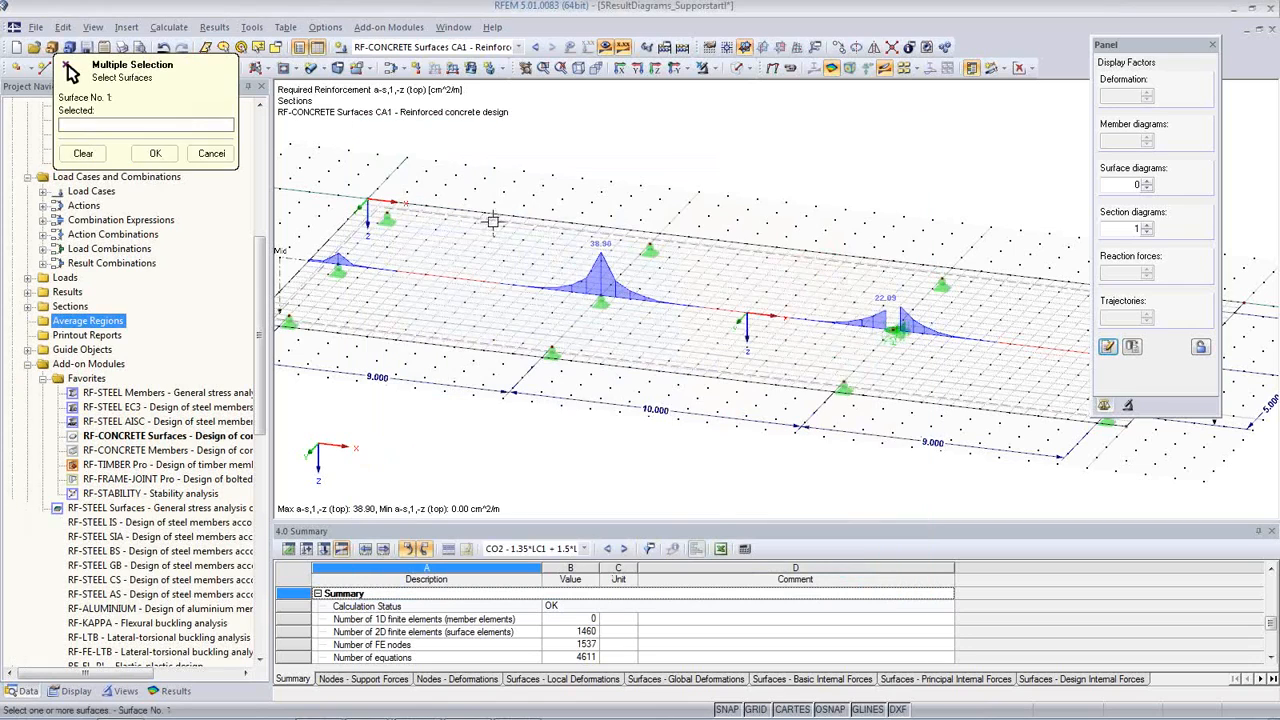
click(492, 220)
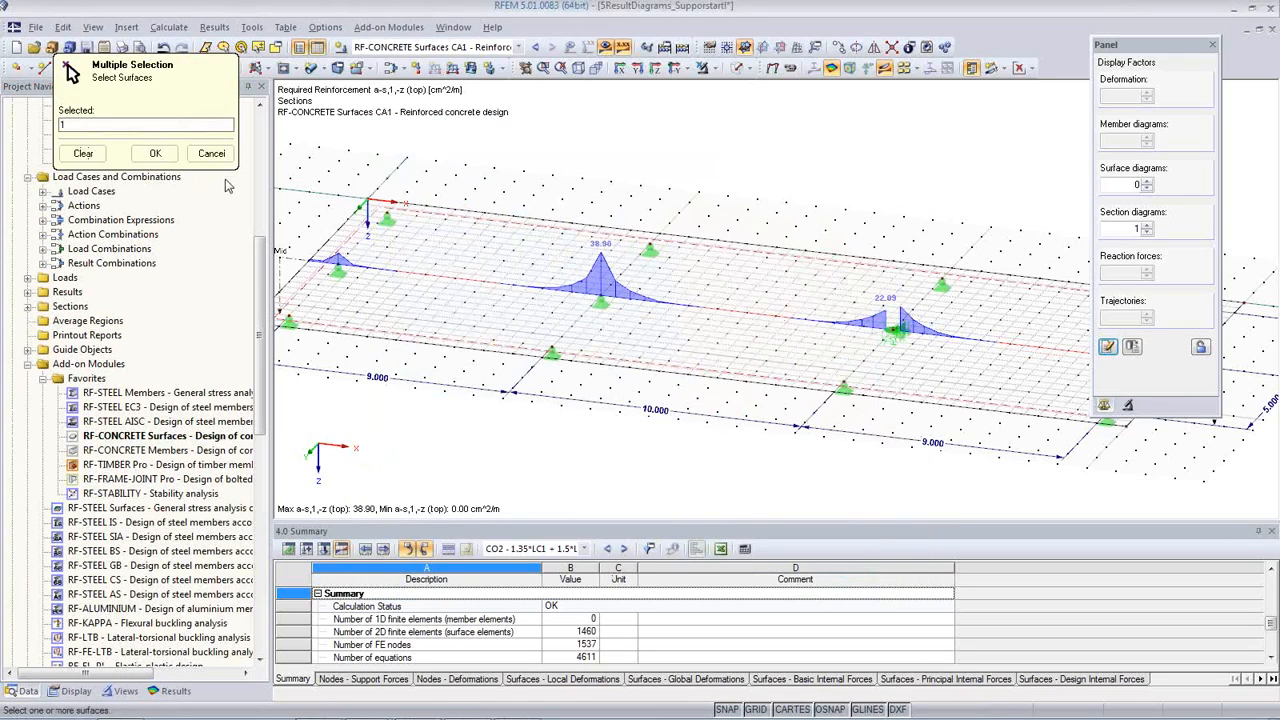
click(156, 154)
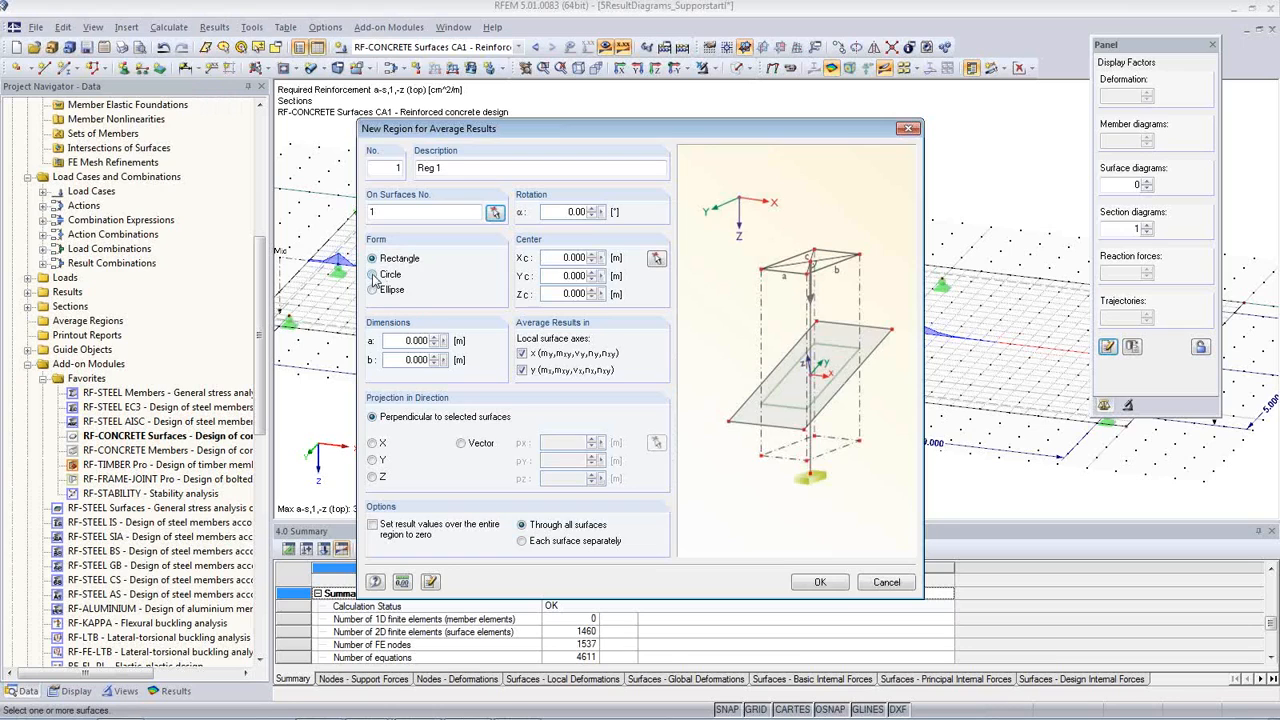
Step: Make the region a circle centred on the inner column at X 10.000, Y 6.000, Z 0.000 m, set its radius and accept it
click(374, 277)
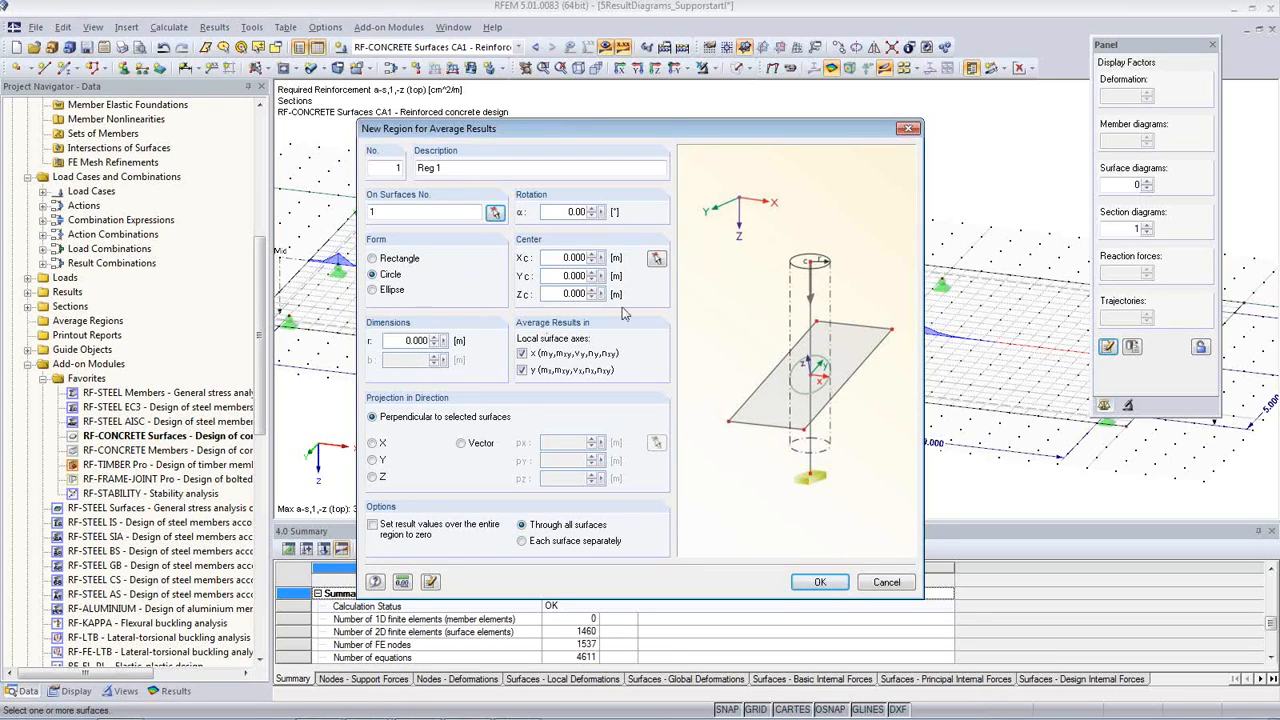
click(655, 259)
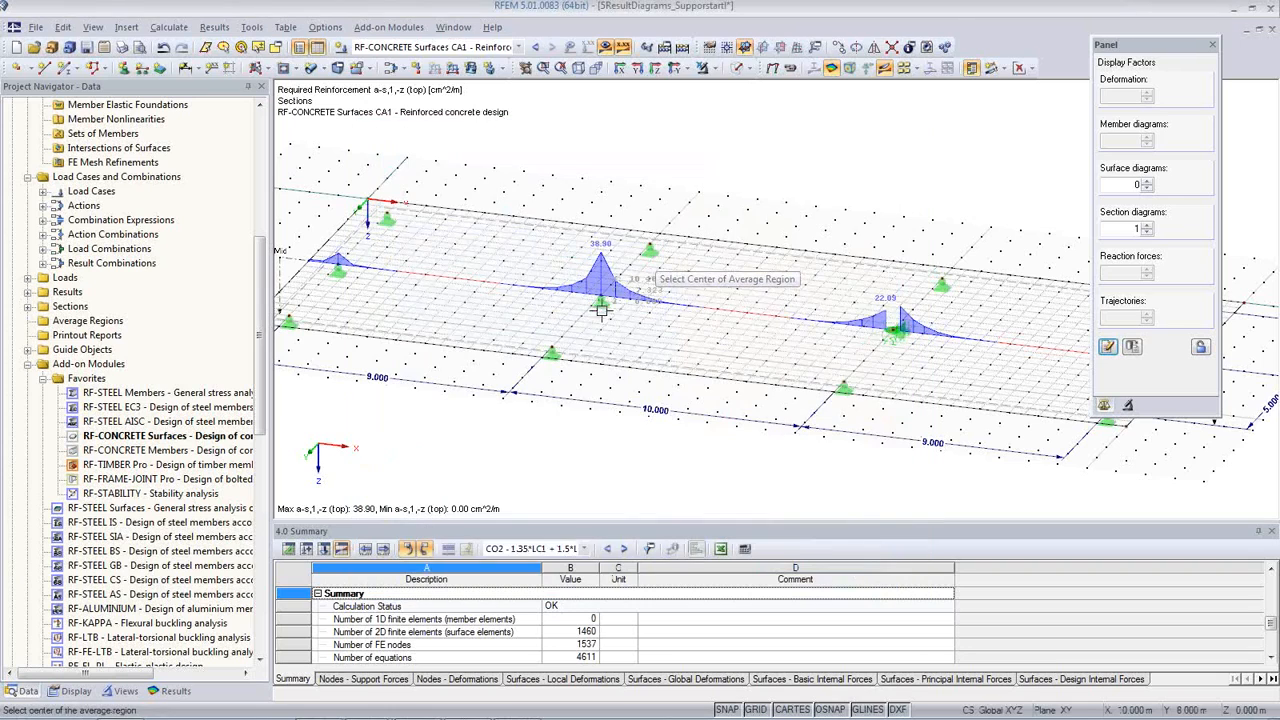
click(599, 297)
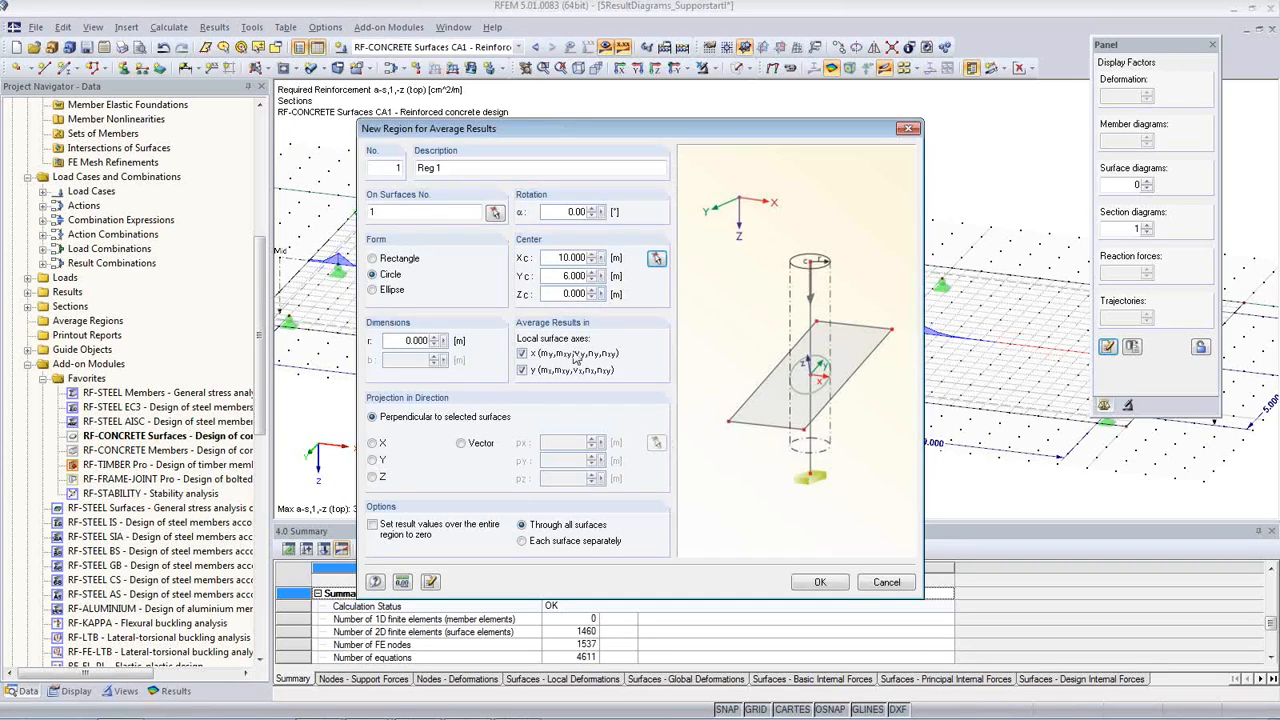
double_click(409, 341)
text(0.6)
click(819, 582)
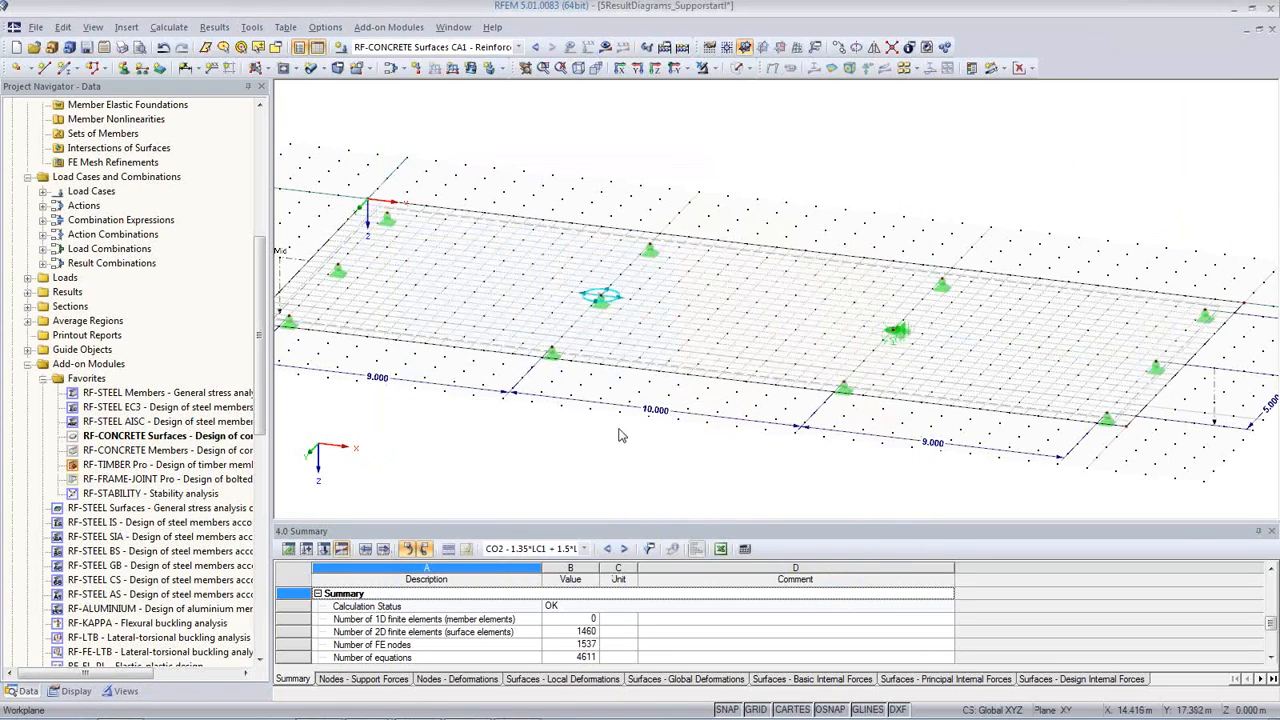
Step: Recalculate RF-CONCRETE Surfaces CA1 with the average region and examine the a-s,1,-z (top) and a-s,2,-z (top) section diagrams
middle_drag(658, 428, 643, 406)
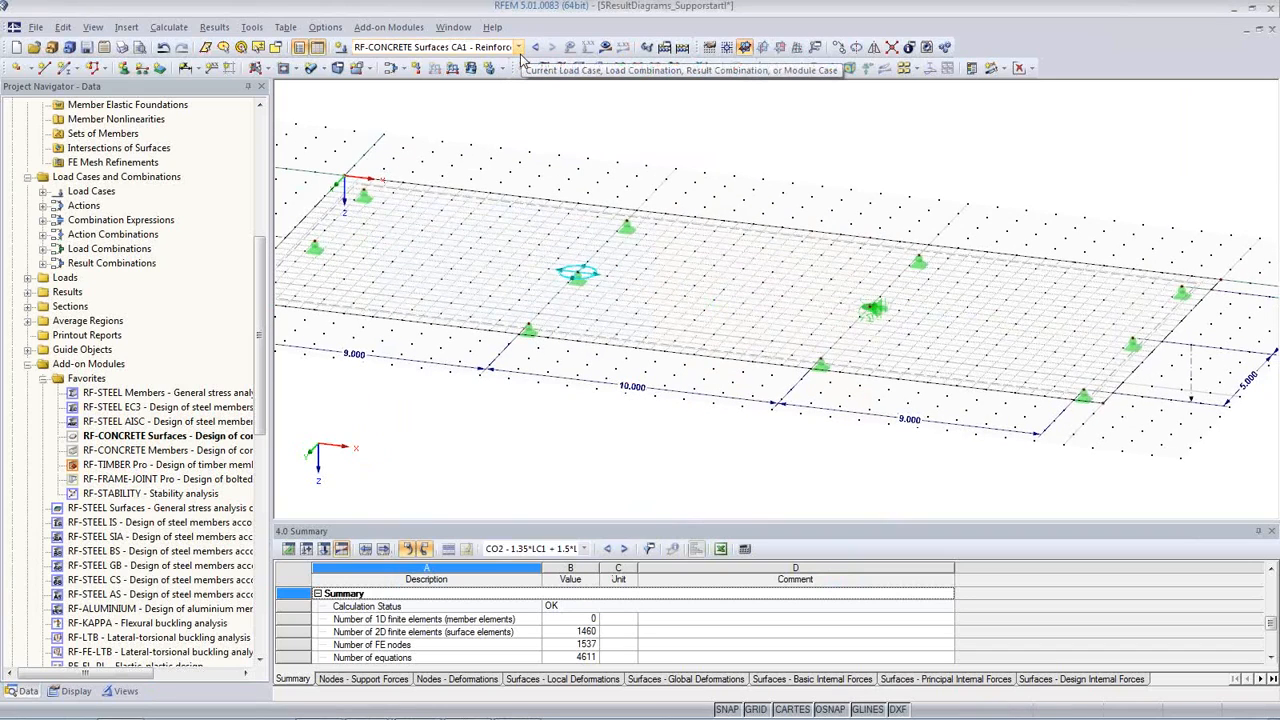
click(605, 47)
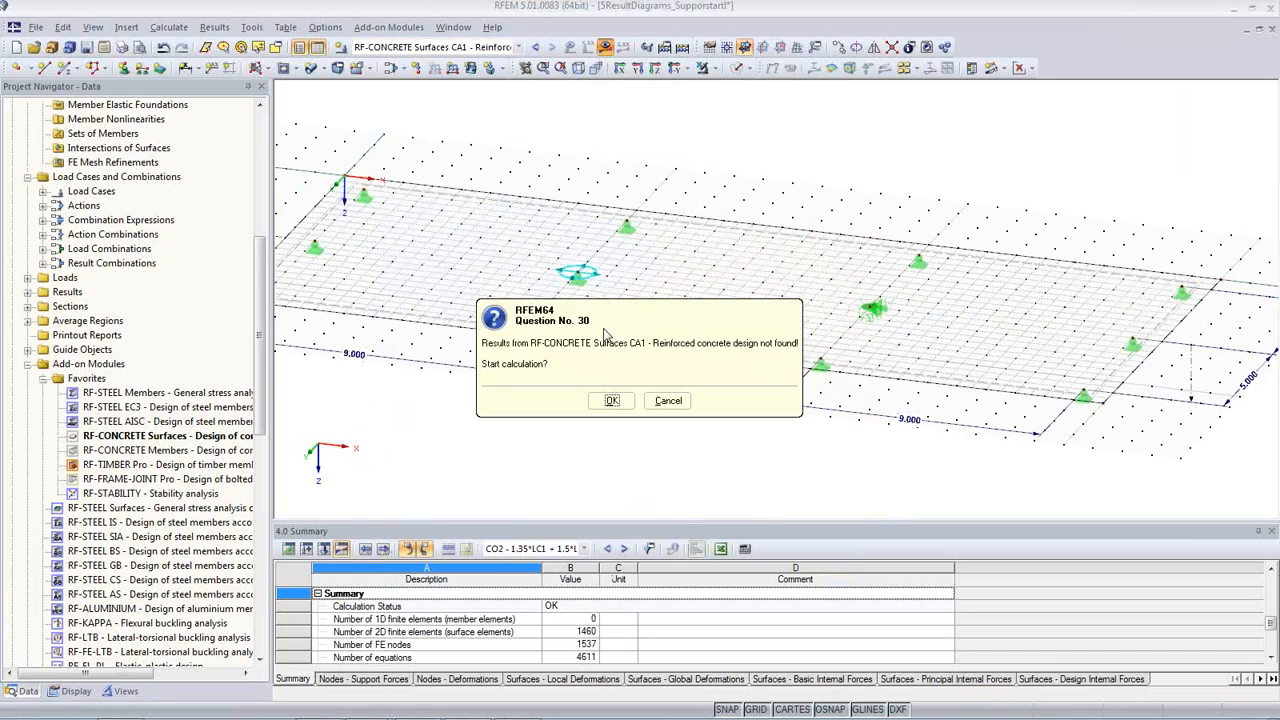
click(612, 401)
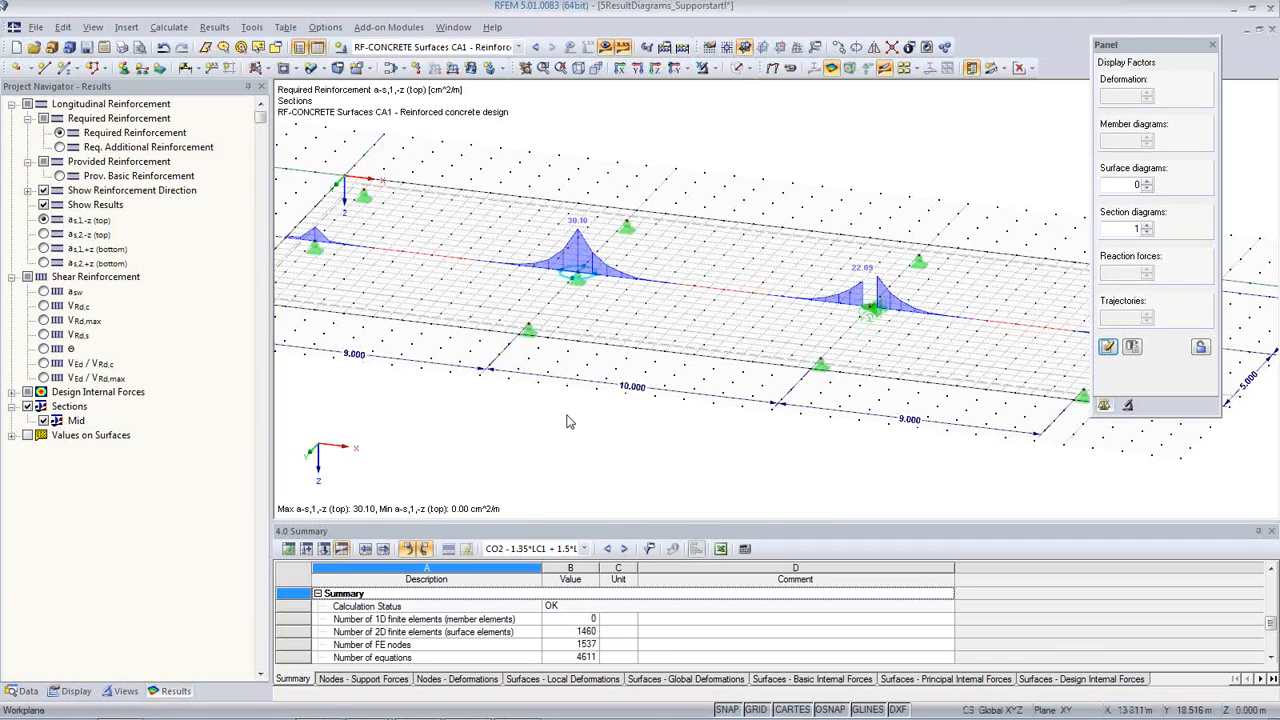
middle_drag(558, 406, 590, 423)
scroll(590, 423, down, 1)
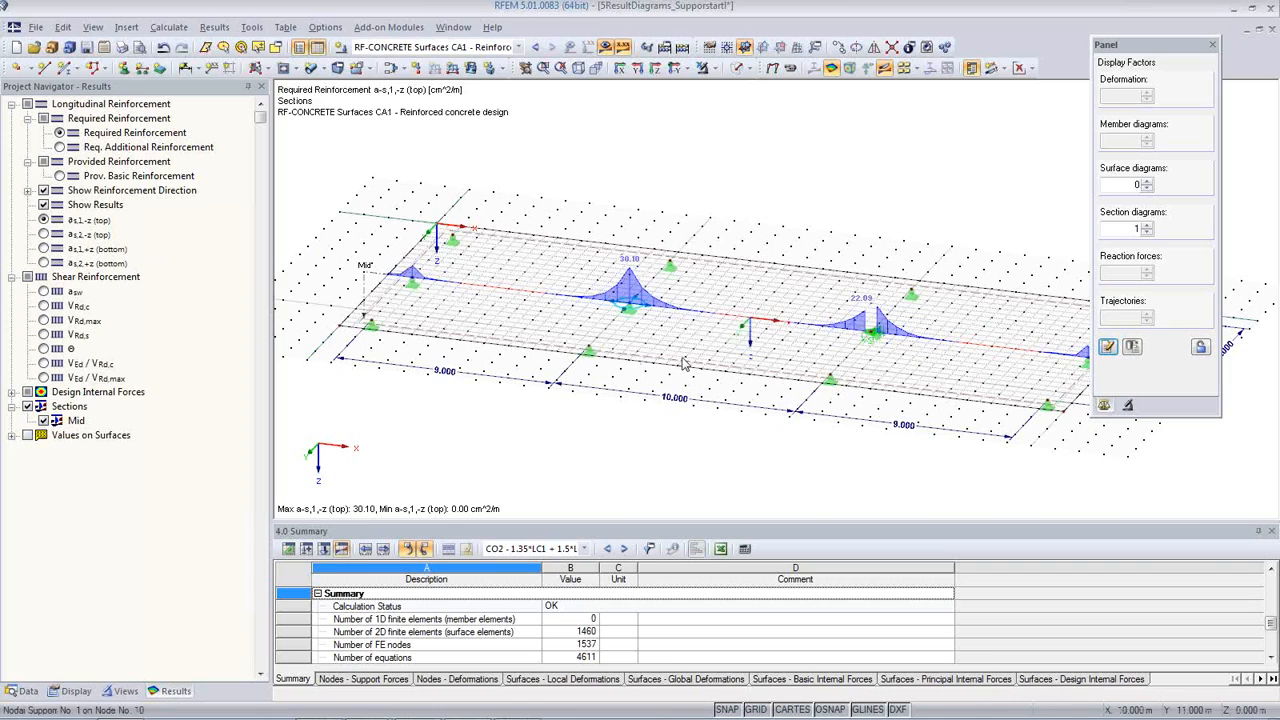
click(44, 234)
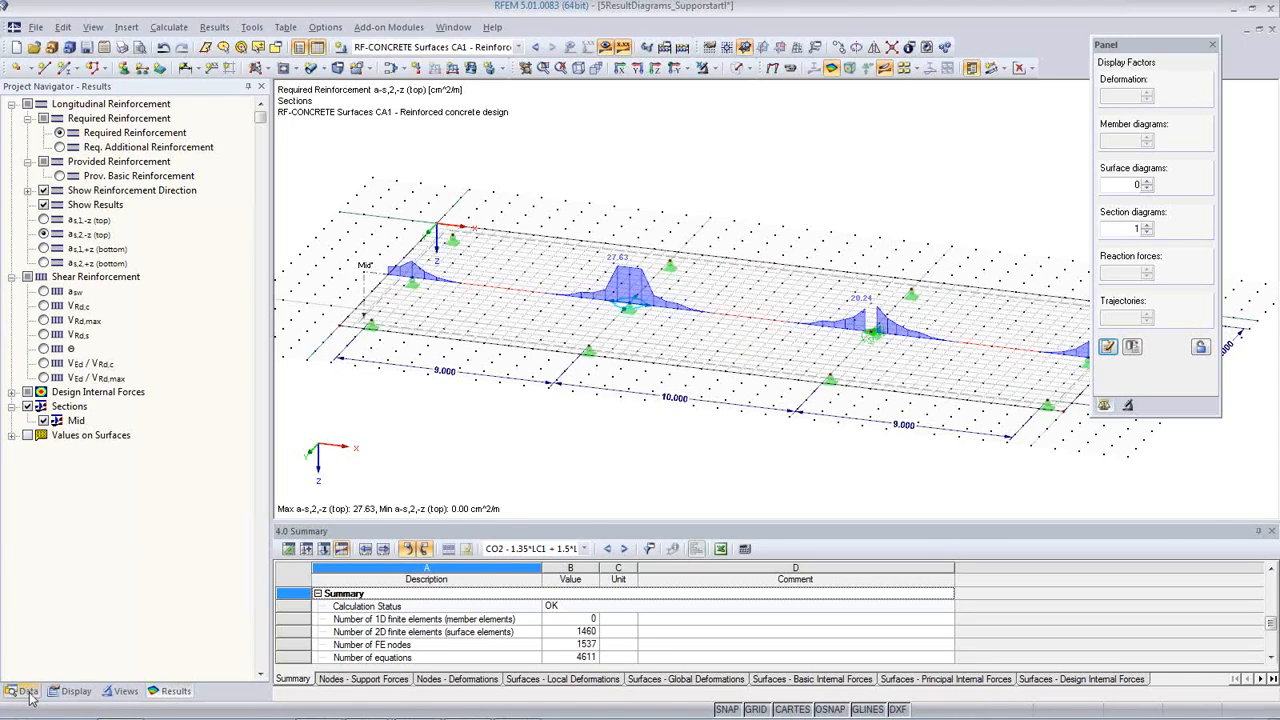
middle_drag(472, 405, 463, 368)
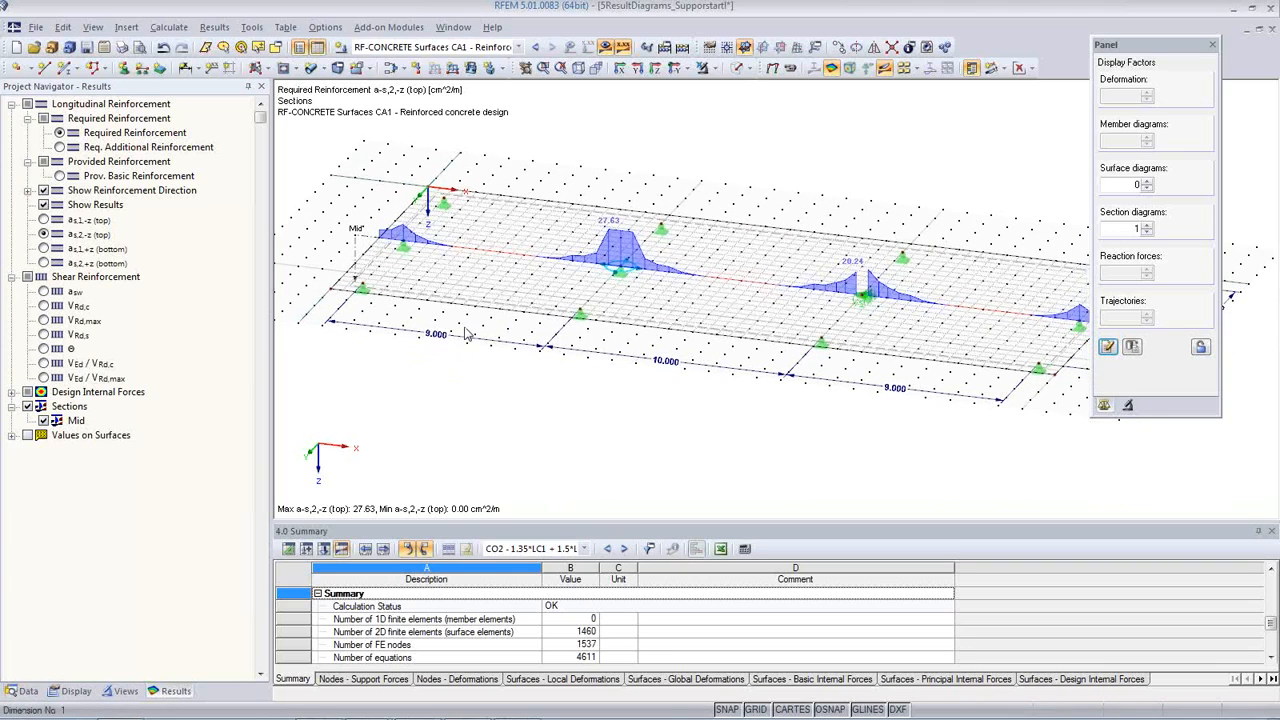
Step: Display the m-x section diagram for CO2 - 1.35*LC1 + 1.5*LC2 and set the section diagram factor to 0.5
click(518, 47)
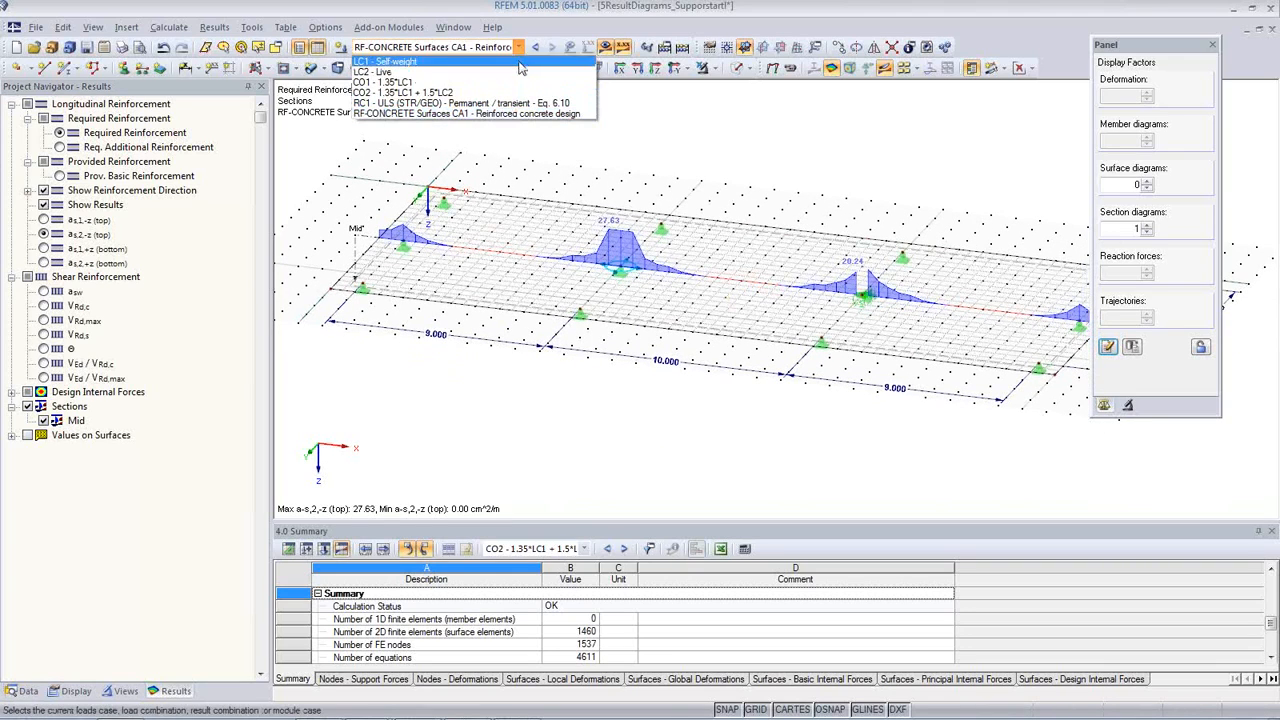
click(515, 92)
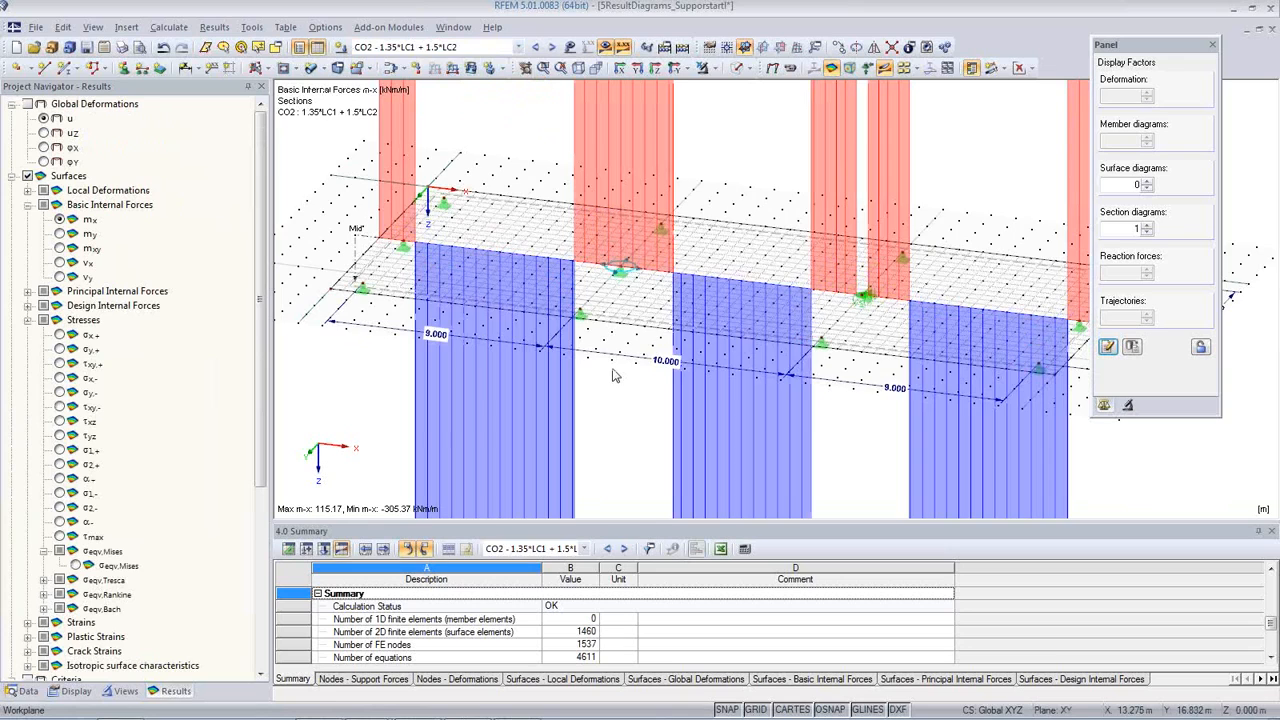
scroll(615, 375, down, 4)
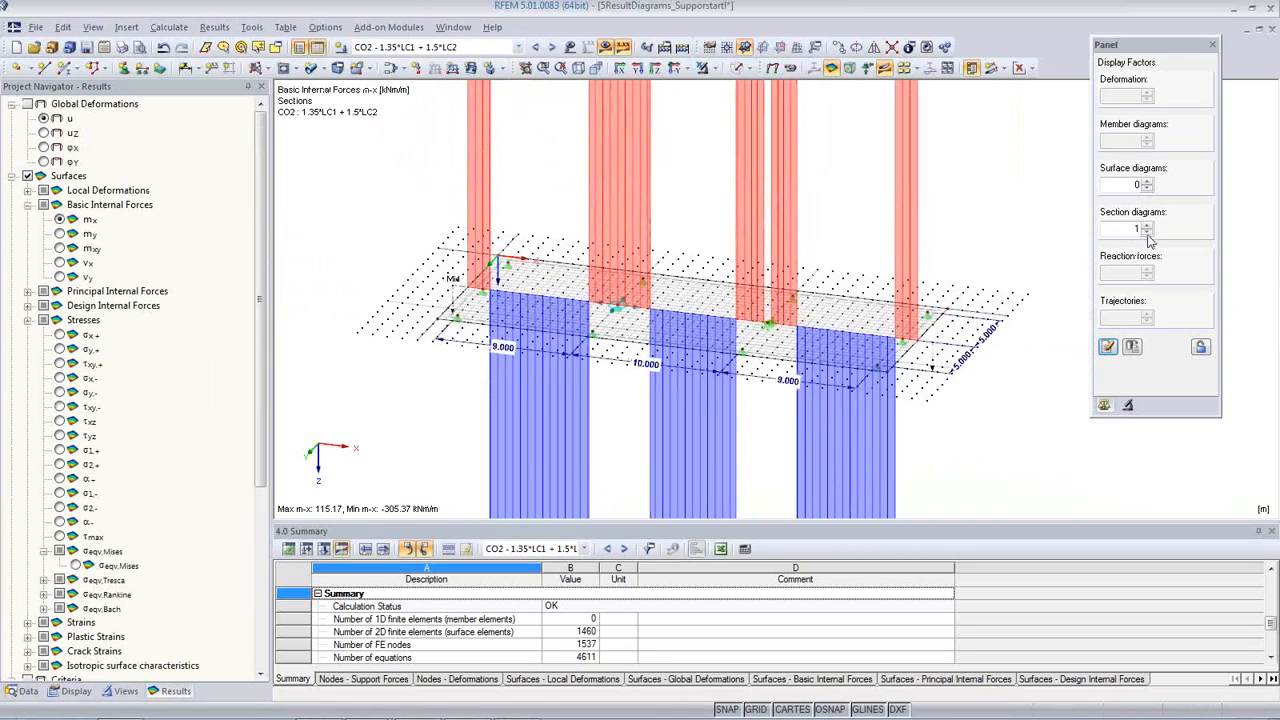
click(1147, 233)
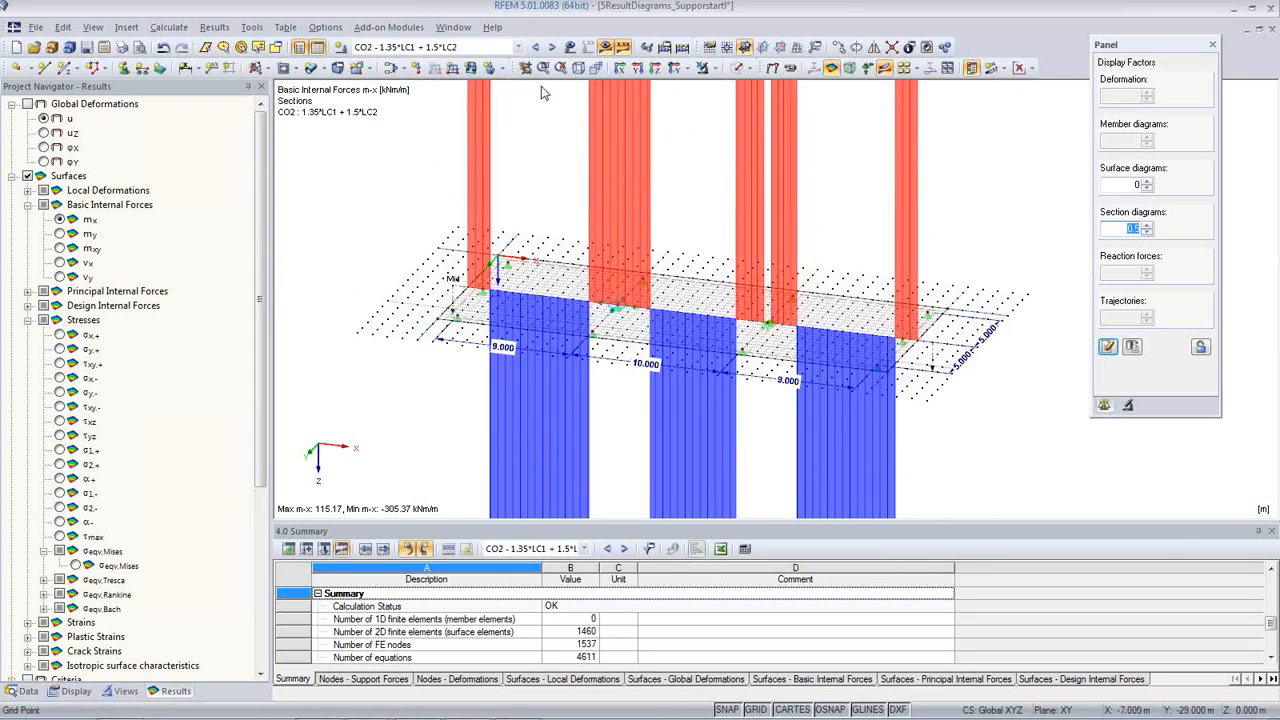
Step: Switch to CO1 - 1.35*LC1 and display the sigma-x,+ stresses along the Mid section
click(536, 48)
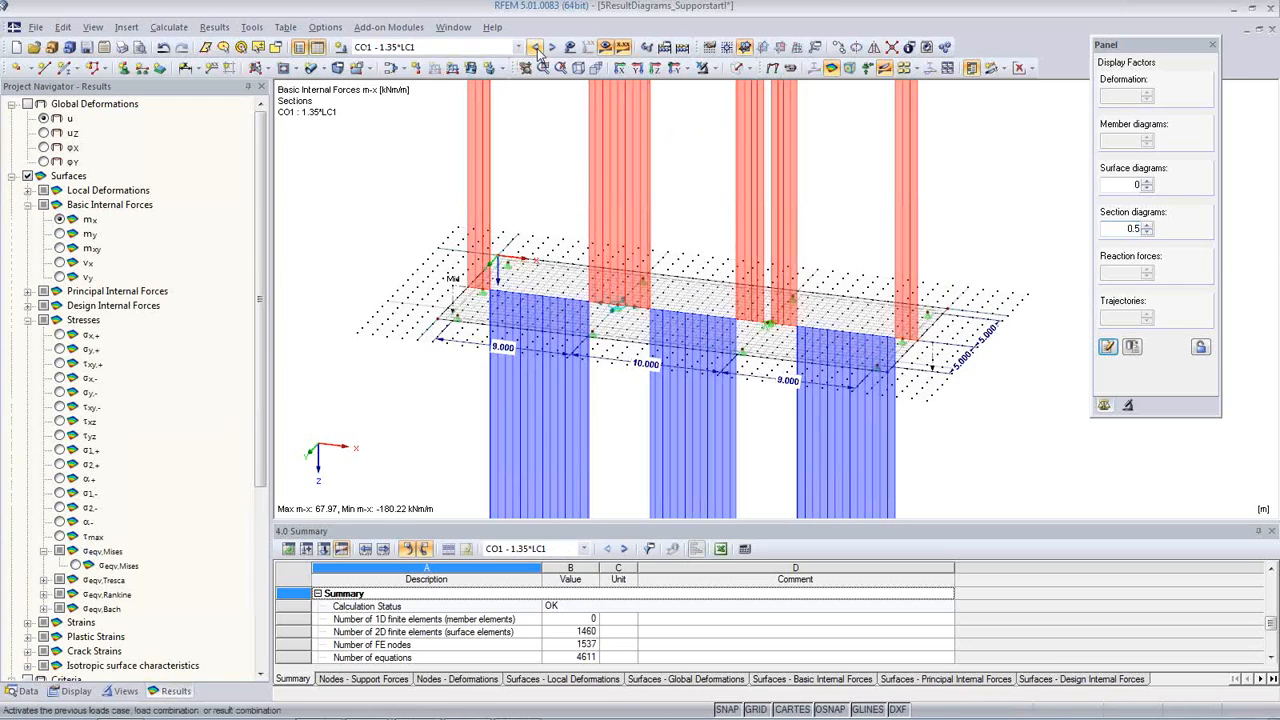
click(28, 691)
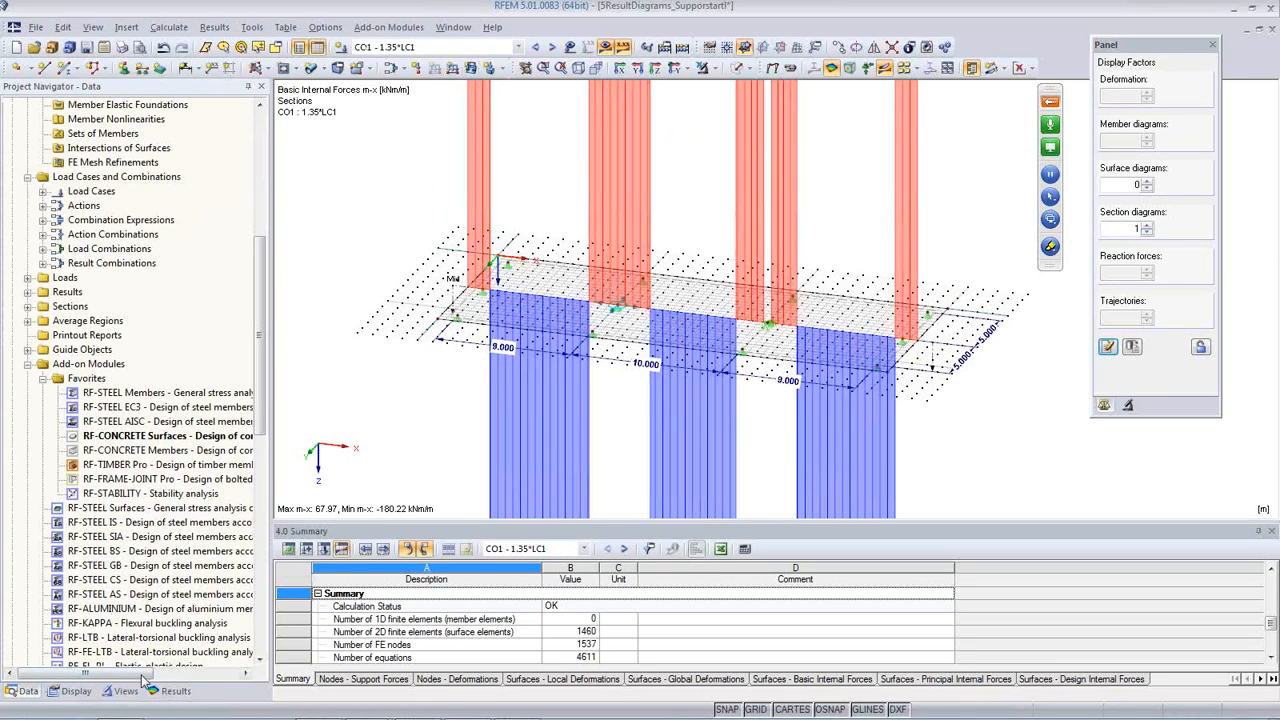
click(168, 691)
scroll(99, 457, down, 5)
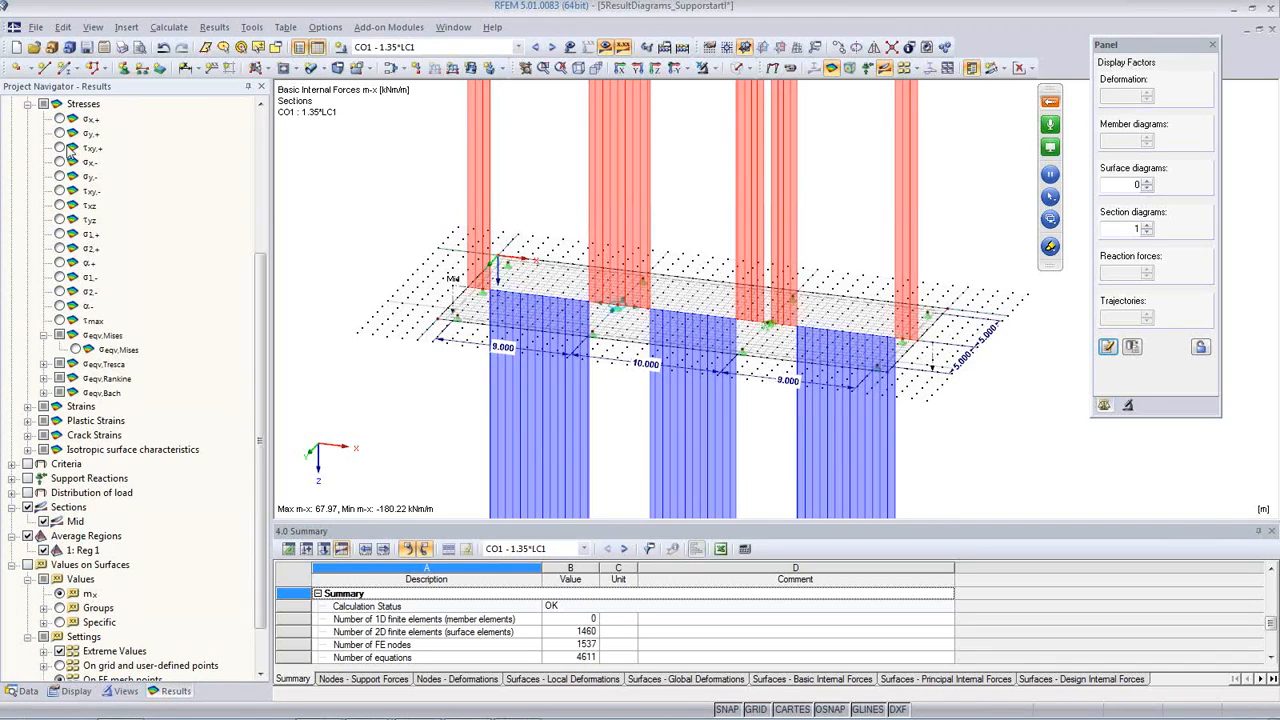
click(59, 119)
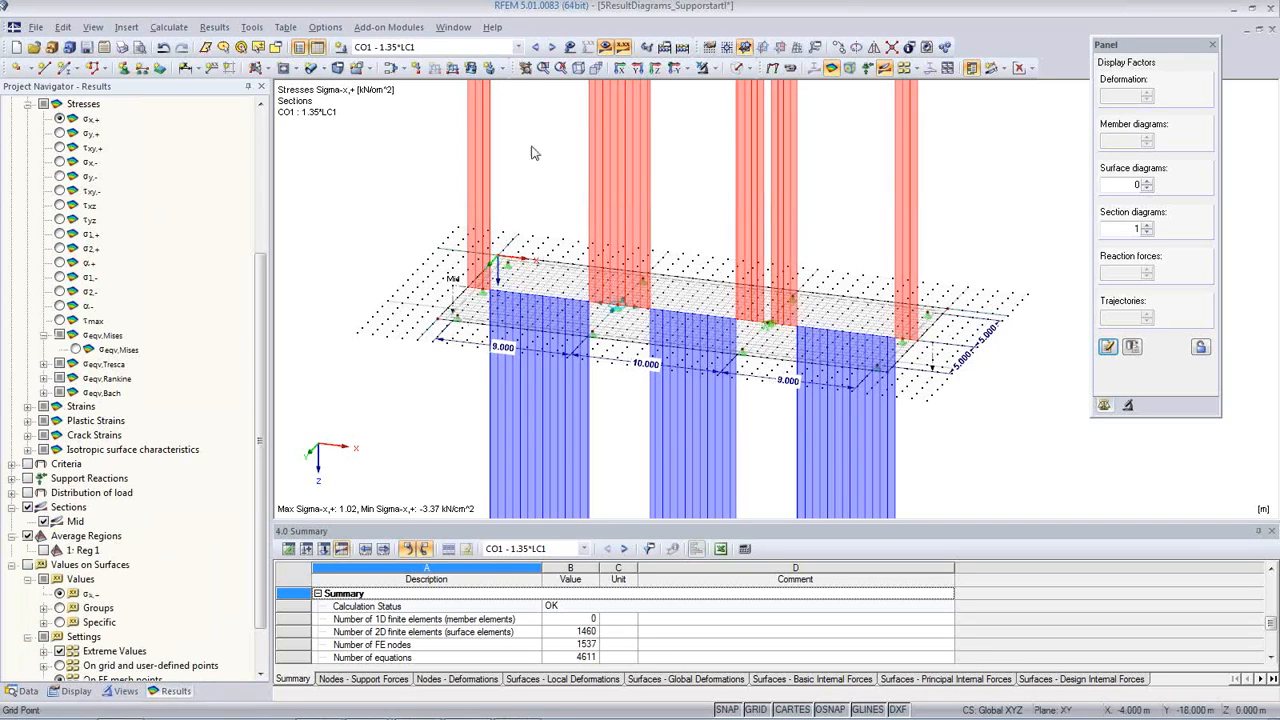
Step: Return to load case LC1 - Self-weight and show the slab model with its average region, without results
click(516, 47)
click(492, 115)
scroll(589, 202, up, 1)
middle_drag(754, 261, 674, 242)
click(533, 47)
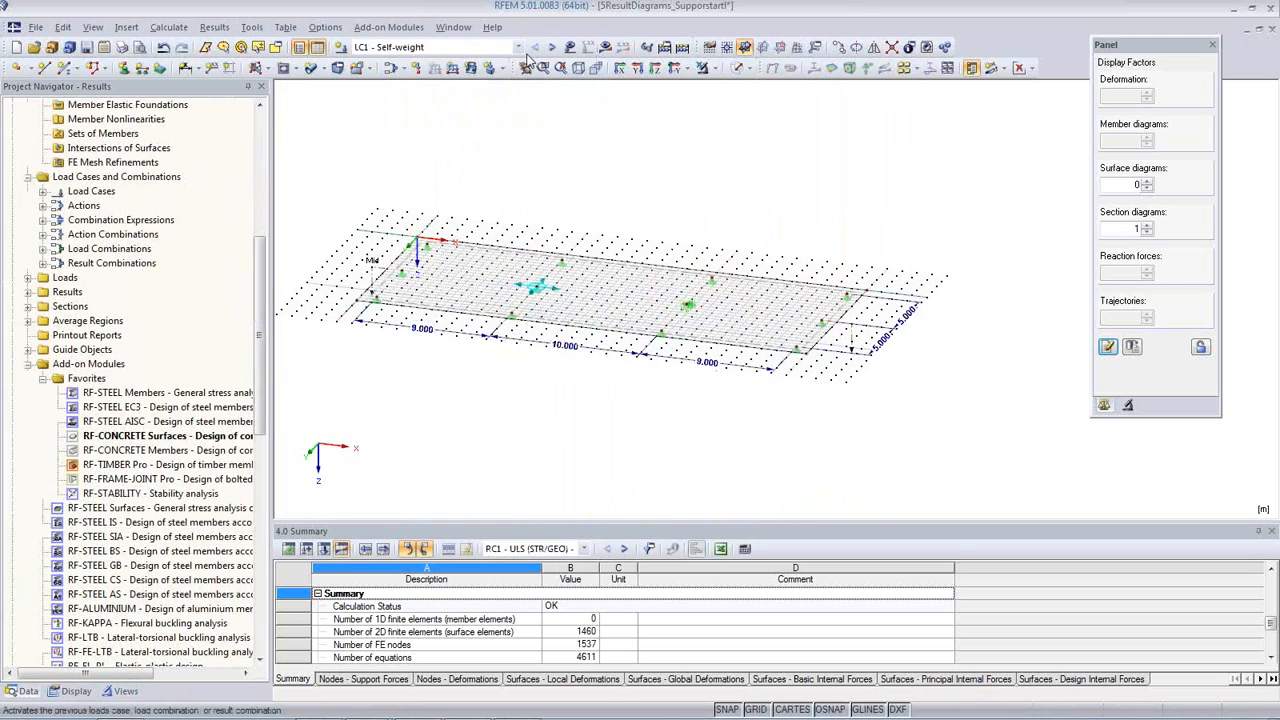
middle_drag(634, 240, 714, 237)
scroll(686, 292, up, 2)
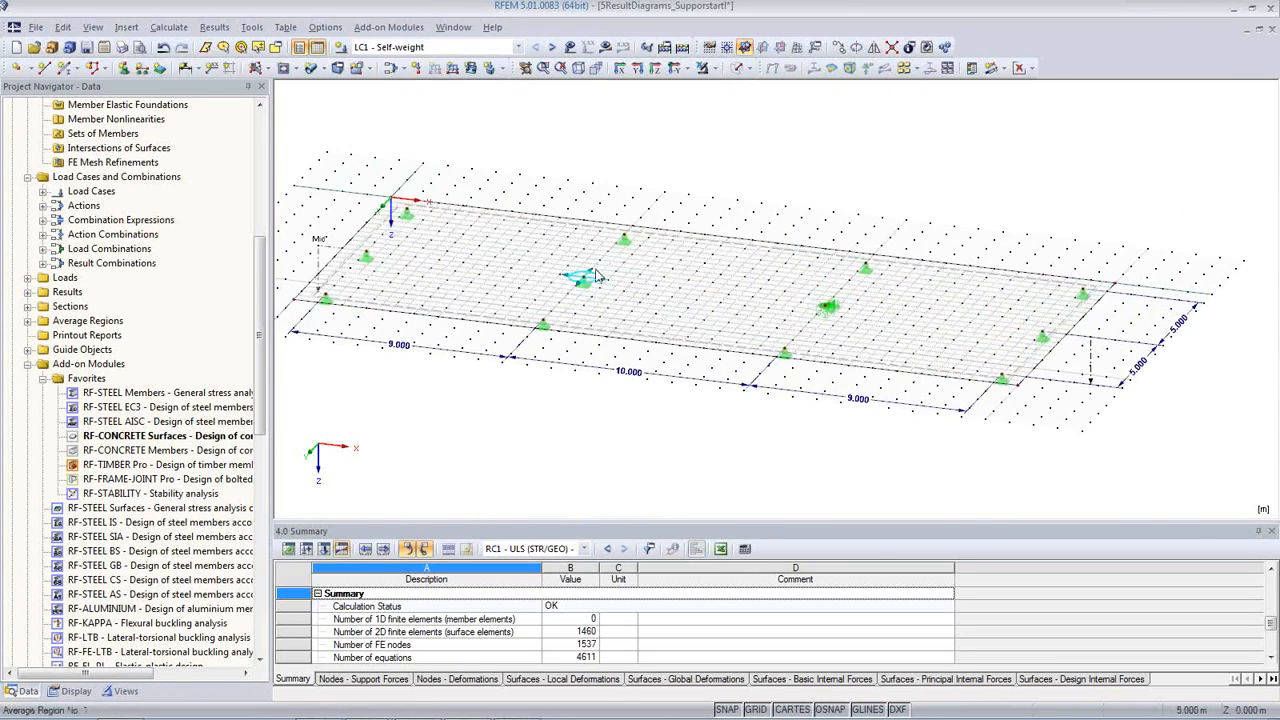
Step: Recalculate the whole model and display the LC1 - Self-weight results along the Mid section
click(168, 27)
click(190, 45)
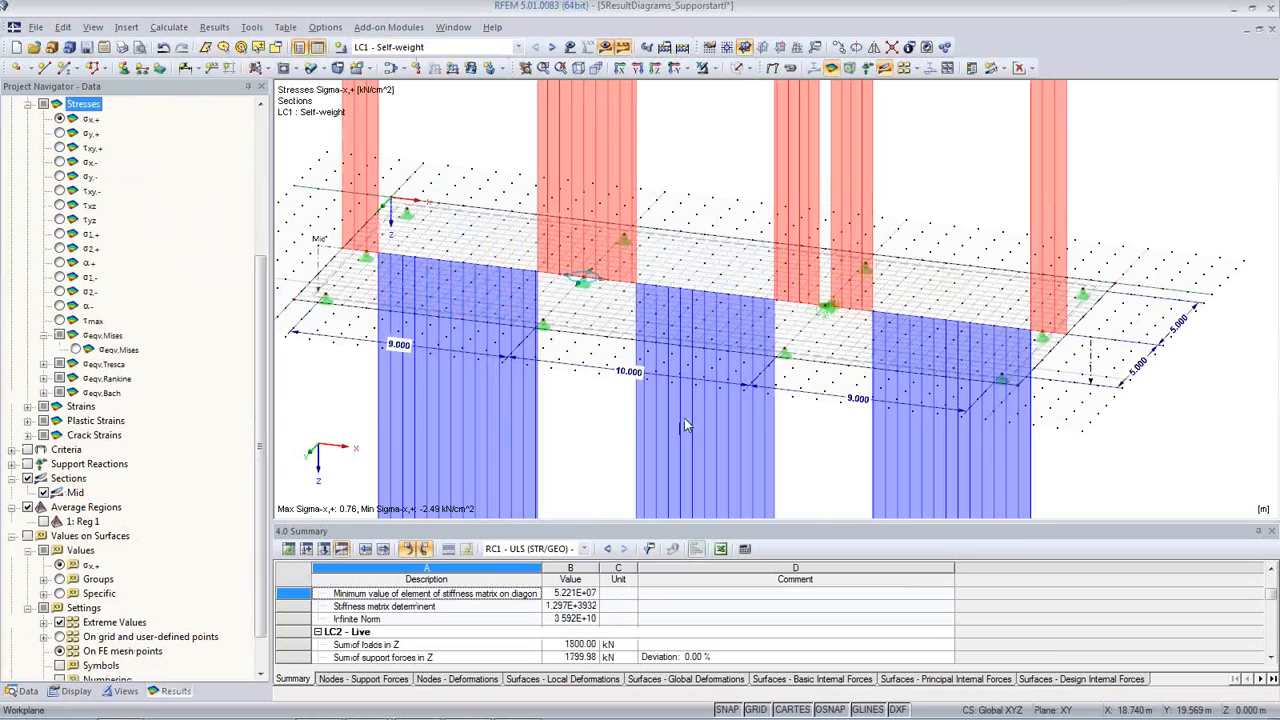
scroll(636, 396, down, 1)
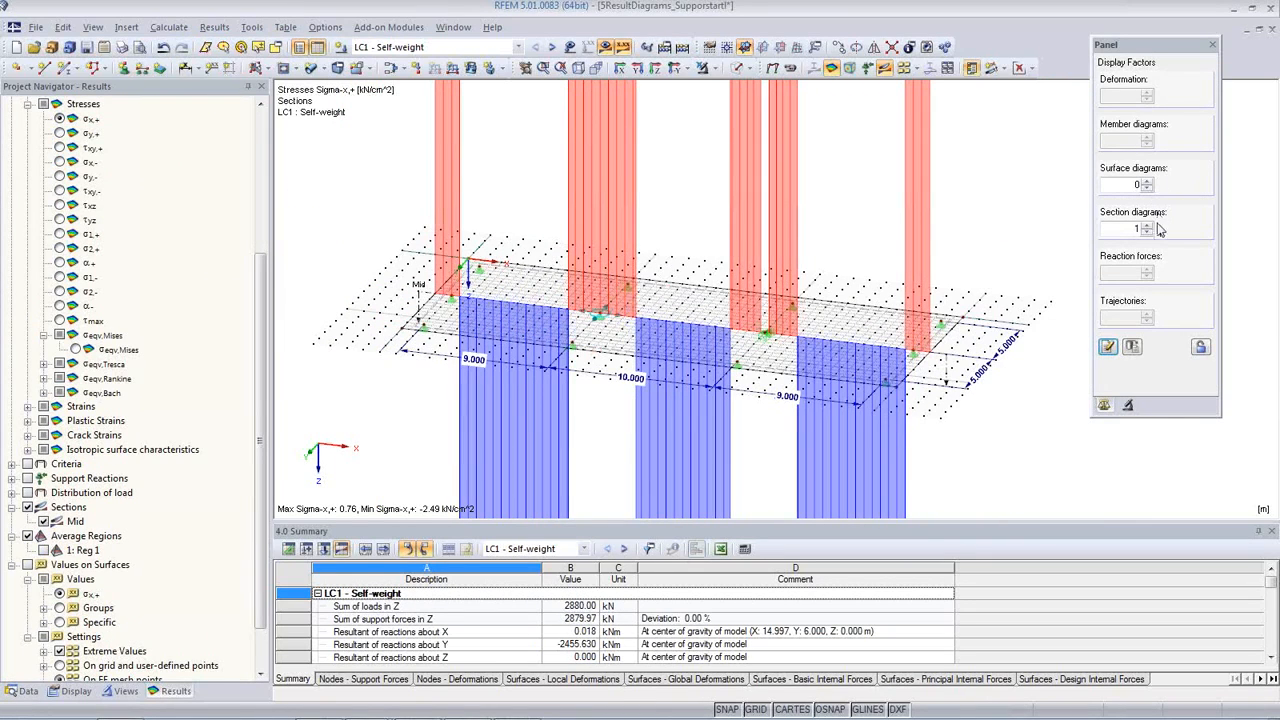
Step: Set the section diagram factor to 0 and examine the Mid section's sigma-x,+ values at the interior supports
double_click(1139, 229)
key(BackSpace)
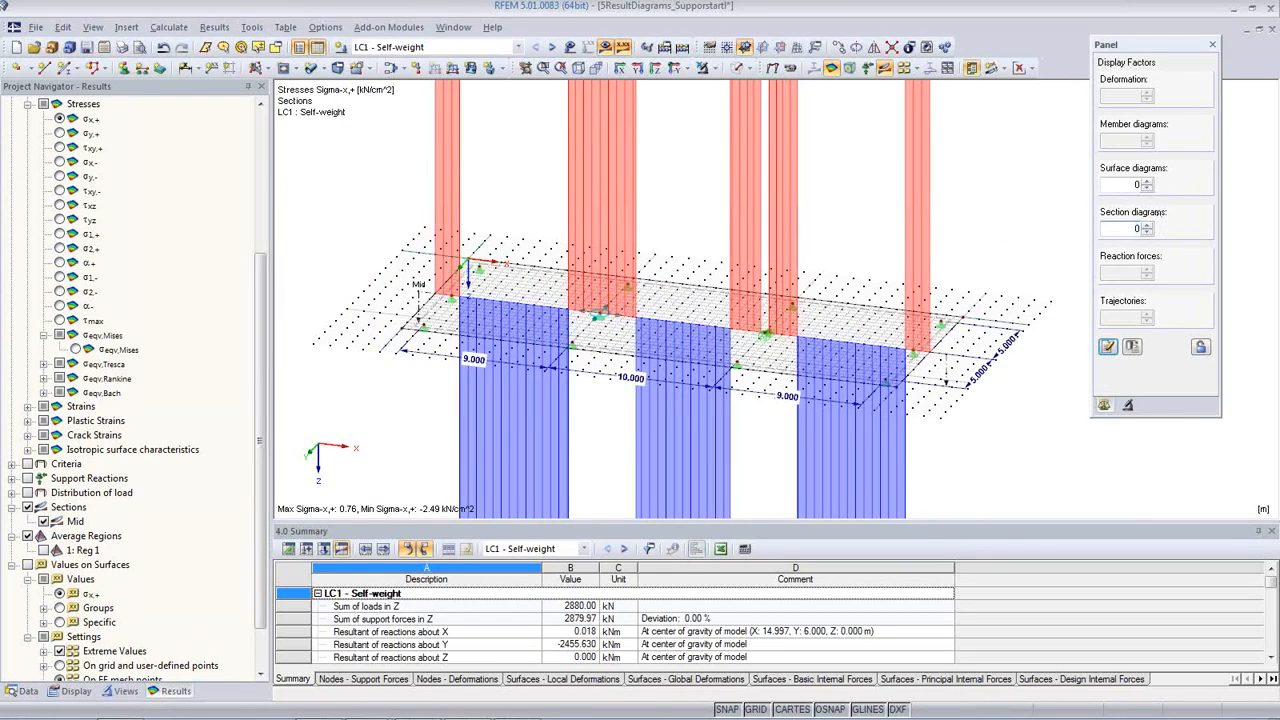
click(1108, 347)
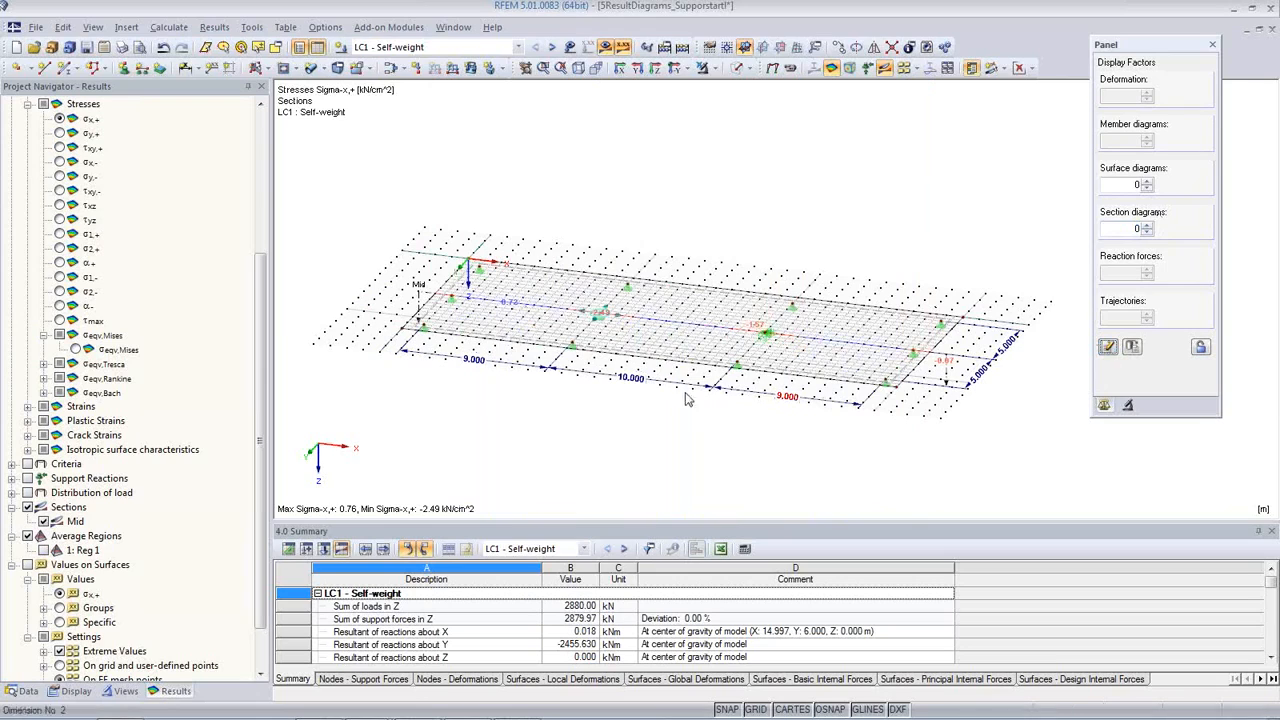
scroll(623, 327, up, 2)
scroll(623, 327, up, 4)
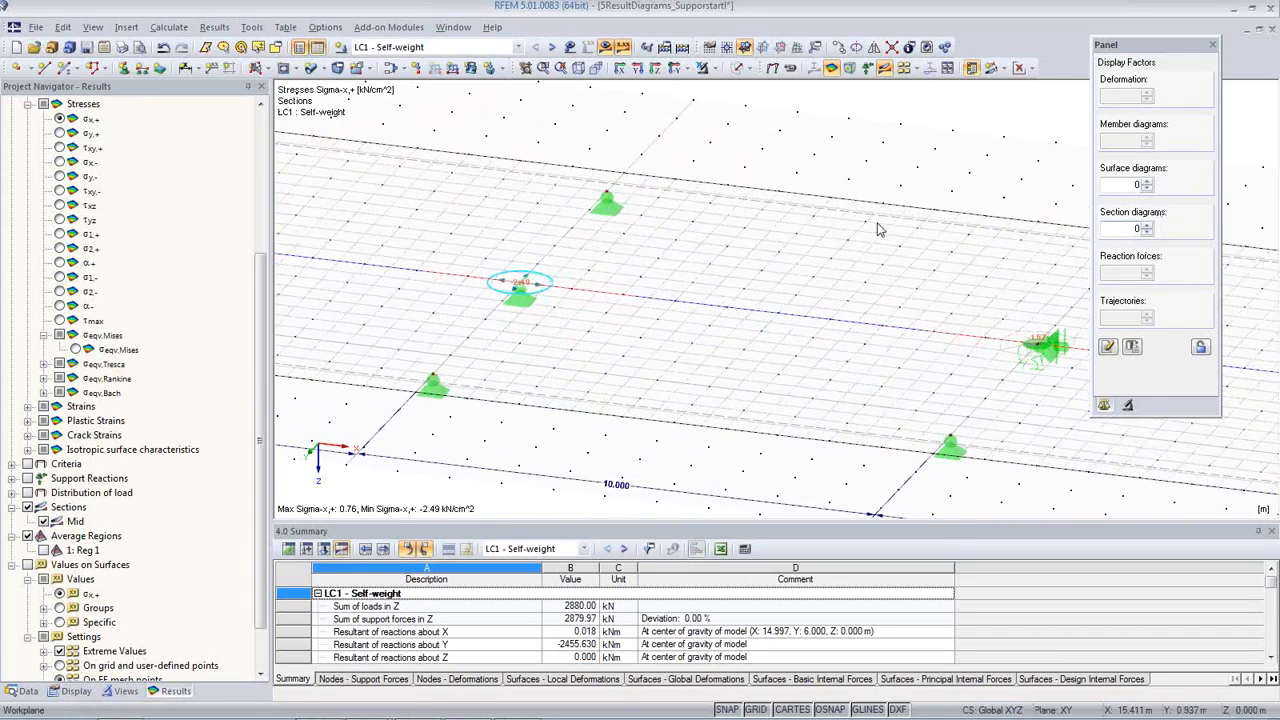
scroll(580, 252, down, 2)
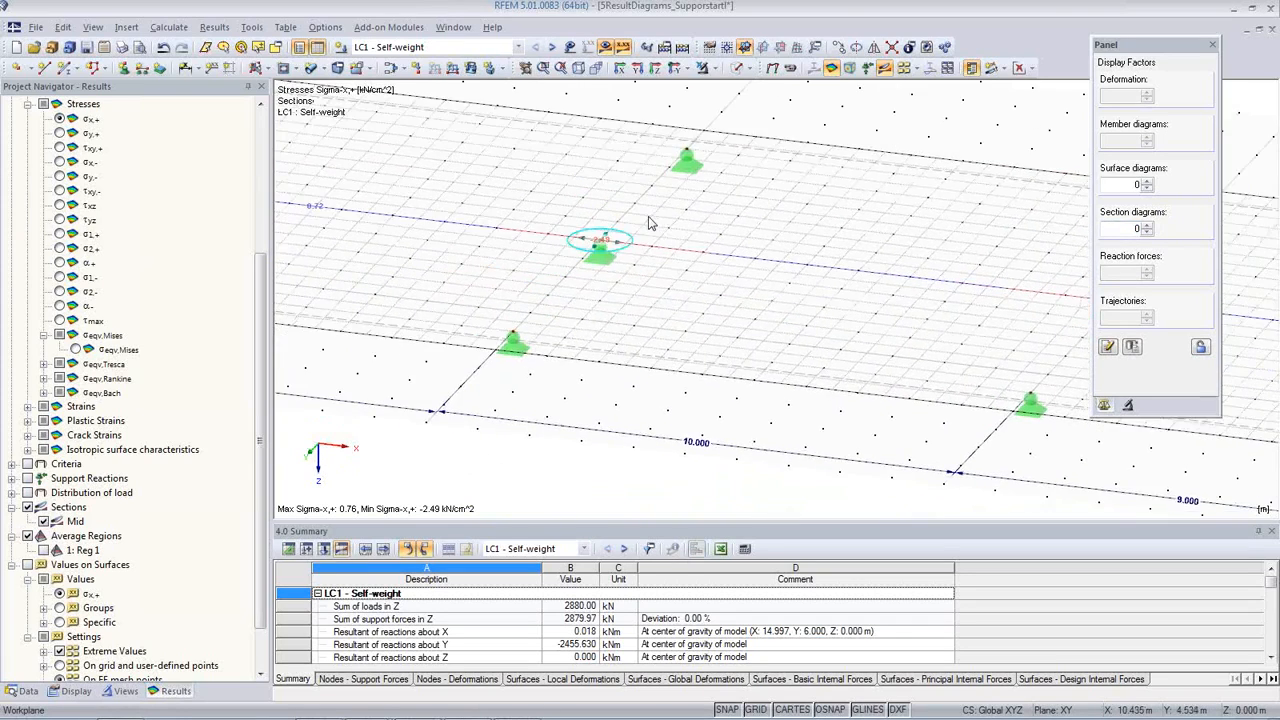
scroll(672, 260, down, 1)
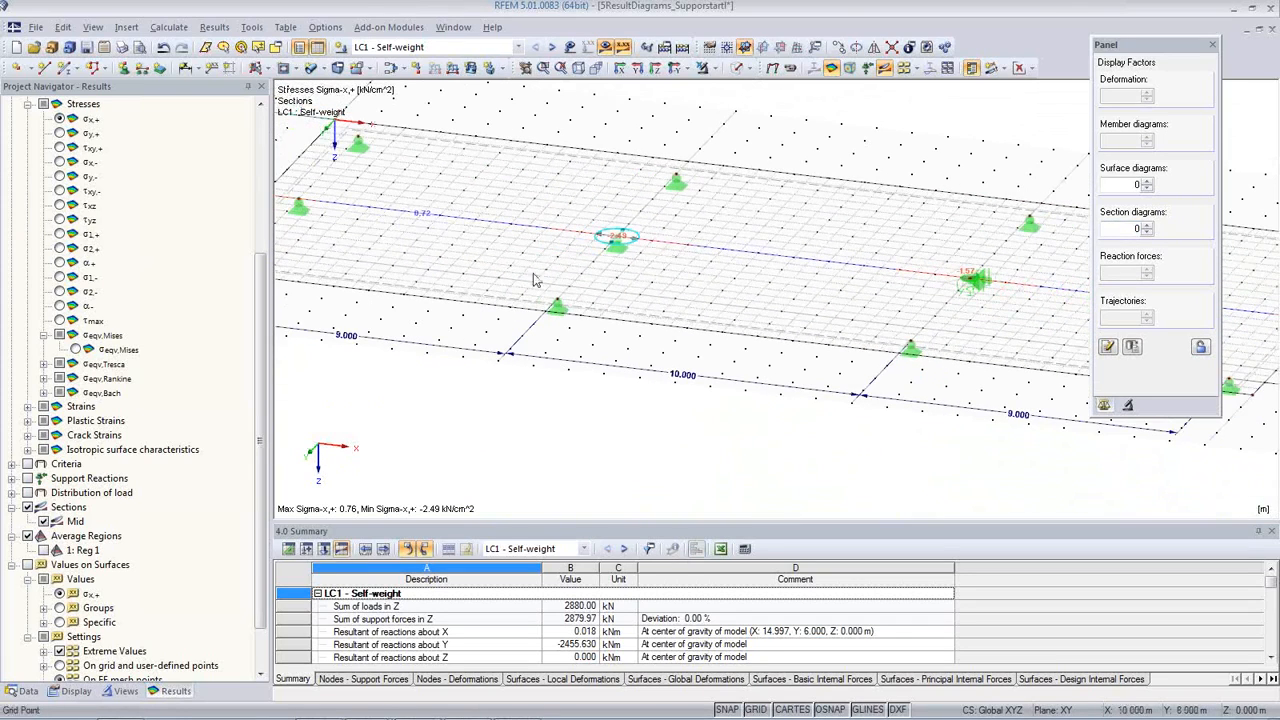
Step: Display the basic internal force m-x for LC1 and set the section diagram factor to 0.125
scroll(140, 300, up, 5)
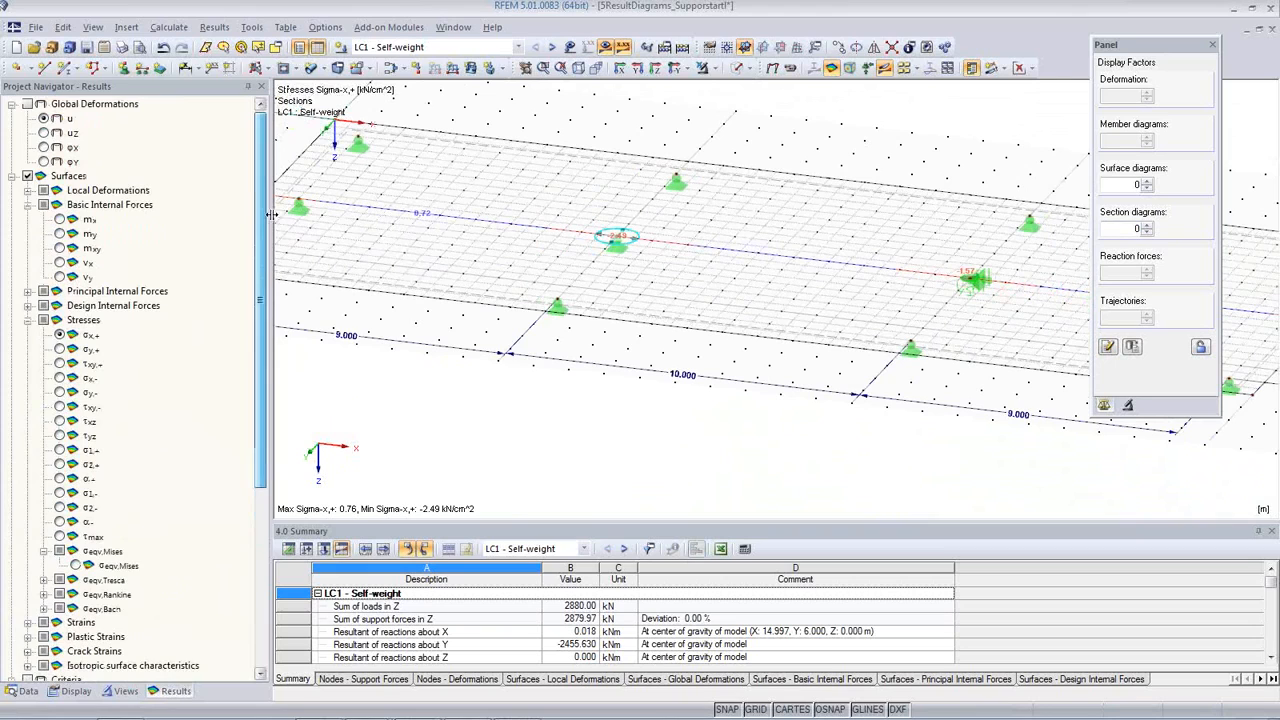
click(60, 220)
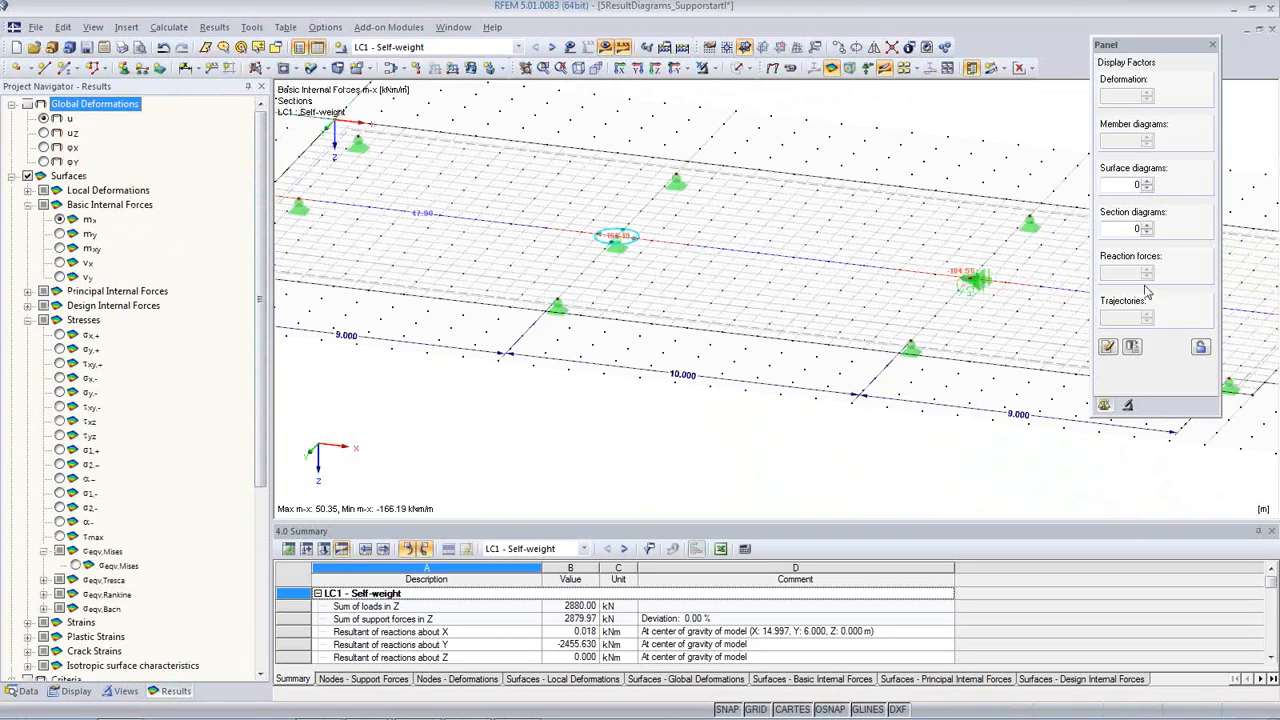
click(1147, 228)
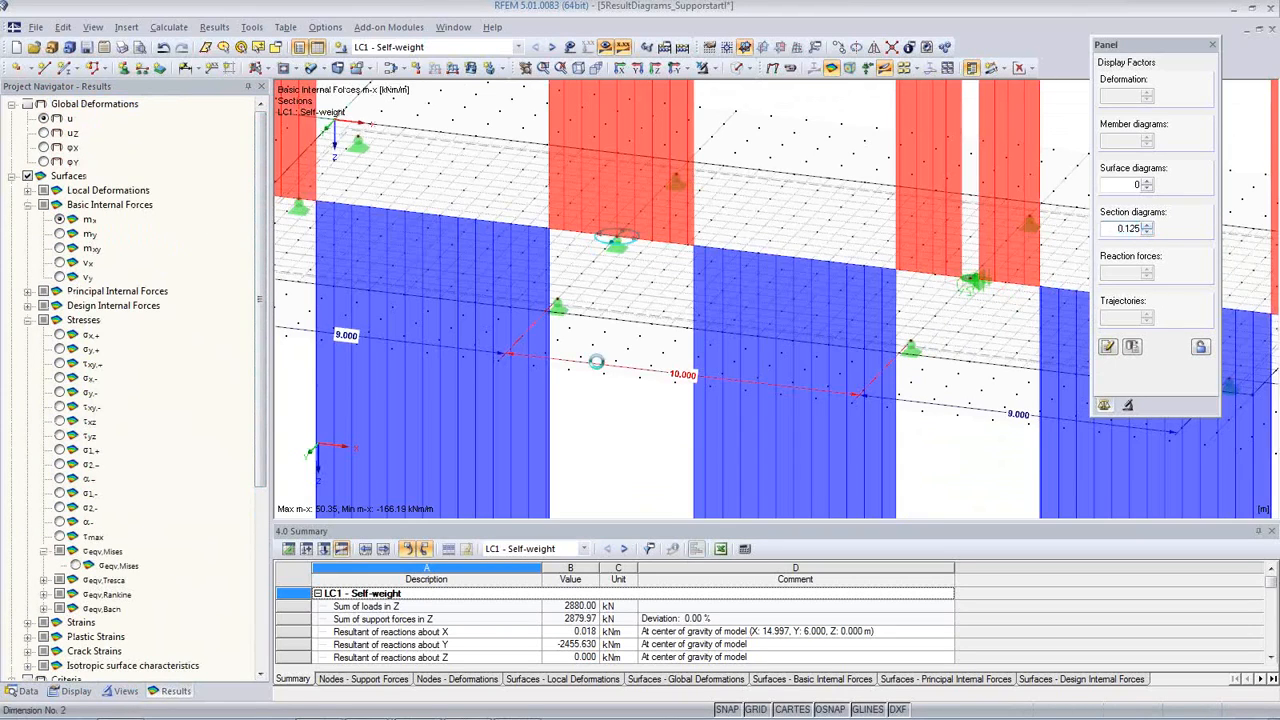
scroll(600, 362, down, 3)
scroll(600, 362, up, 2)
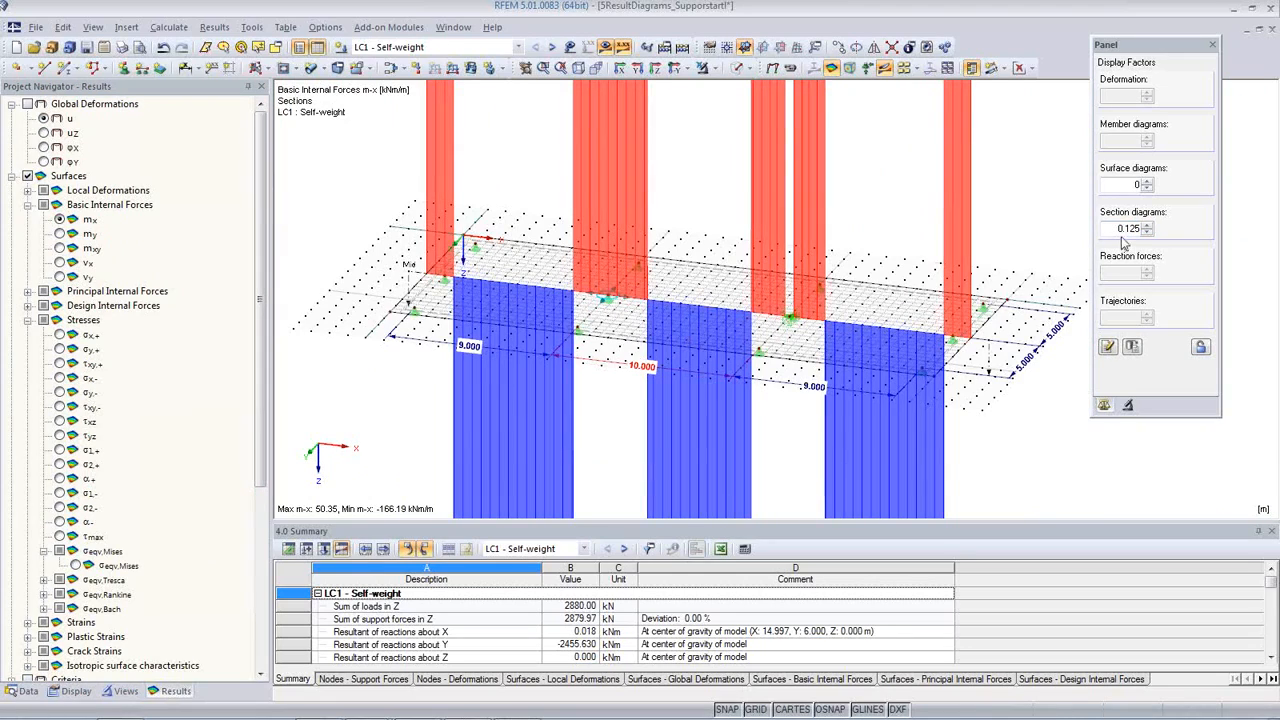
Step: Hide the section diagrams and leave the surface diagram factor at 0
click(1147, 182)
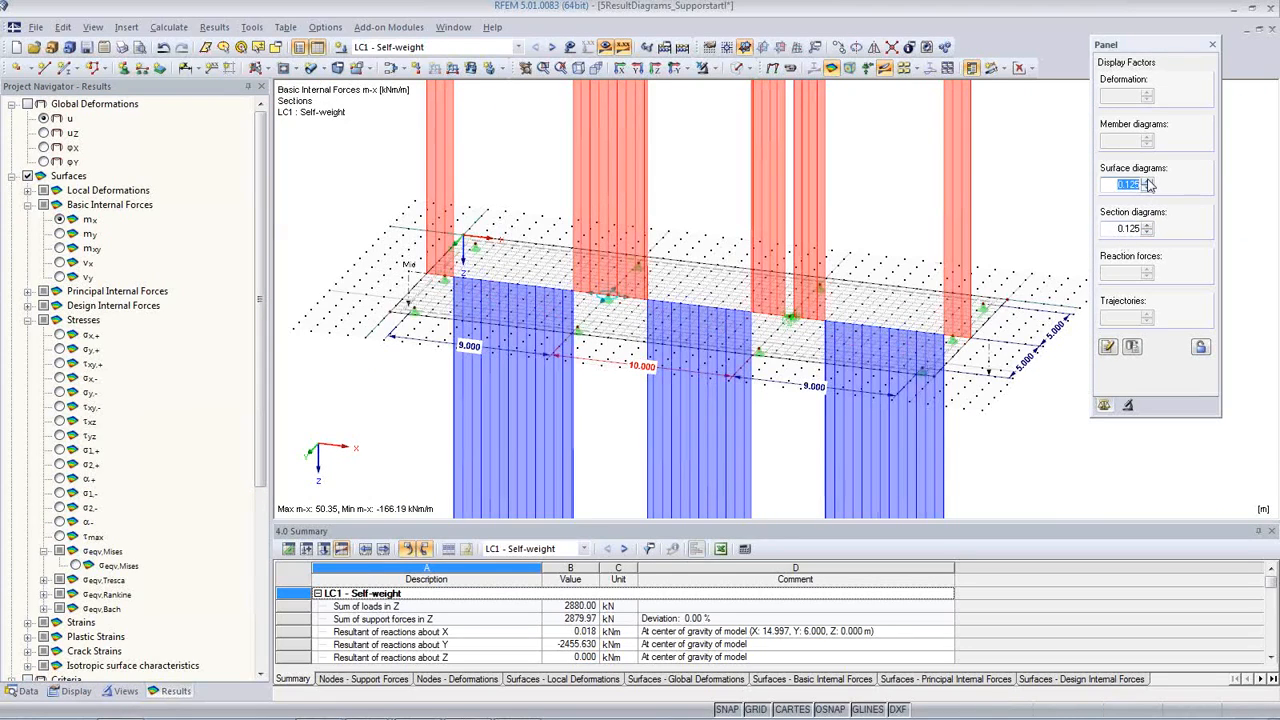
drag(1117, 230, 1143, 231)
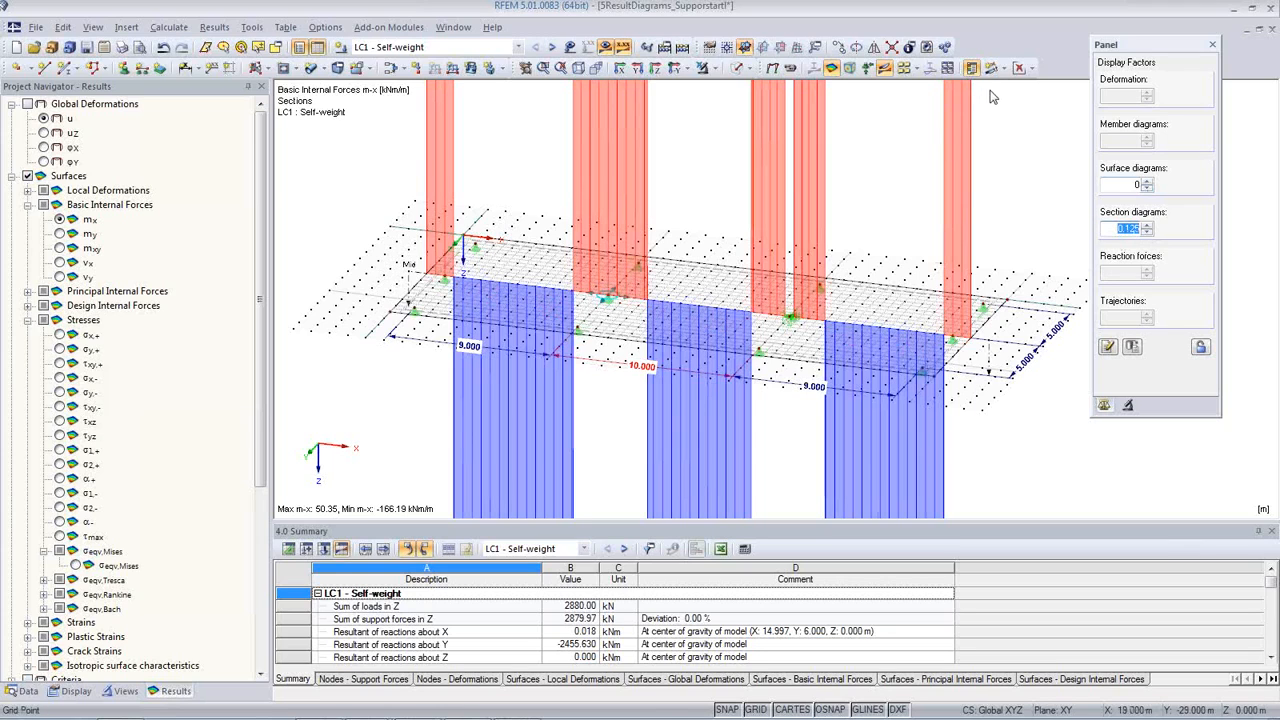
click(886, 68)
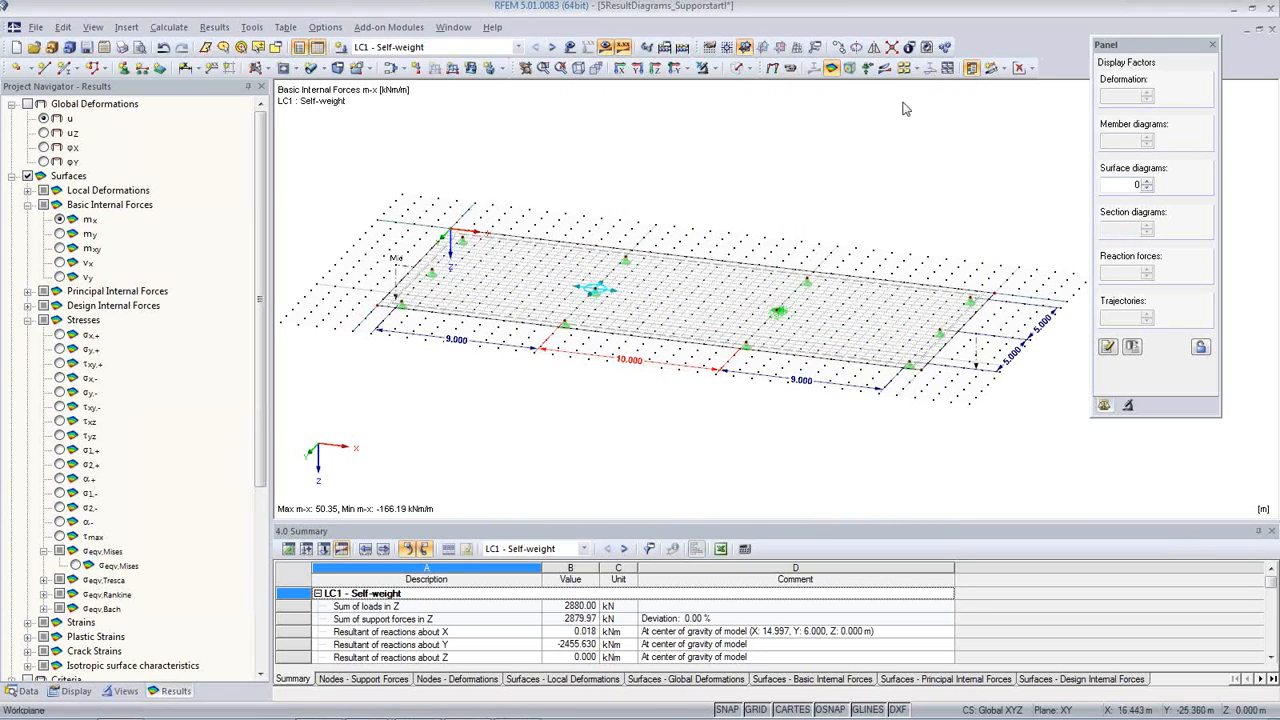
Step: Show the m-x results on the slab surface as isobands
scroll(594, 309, up, 5)
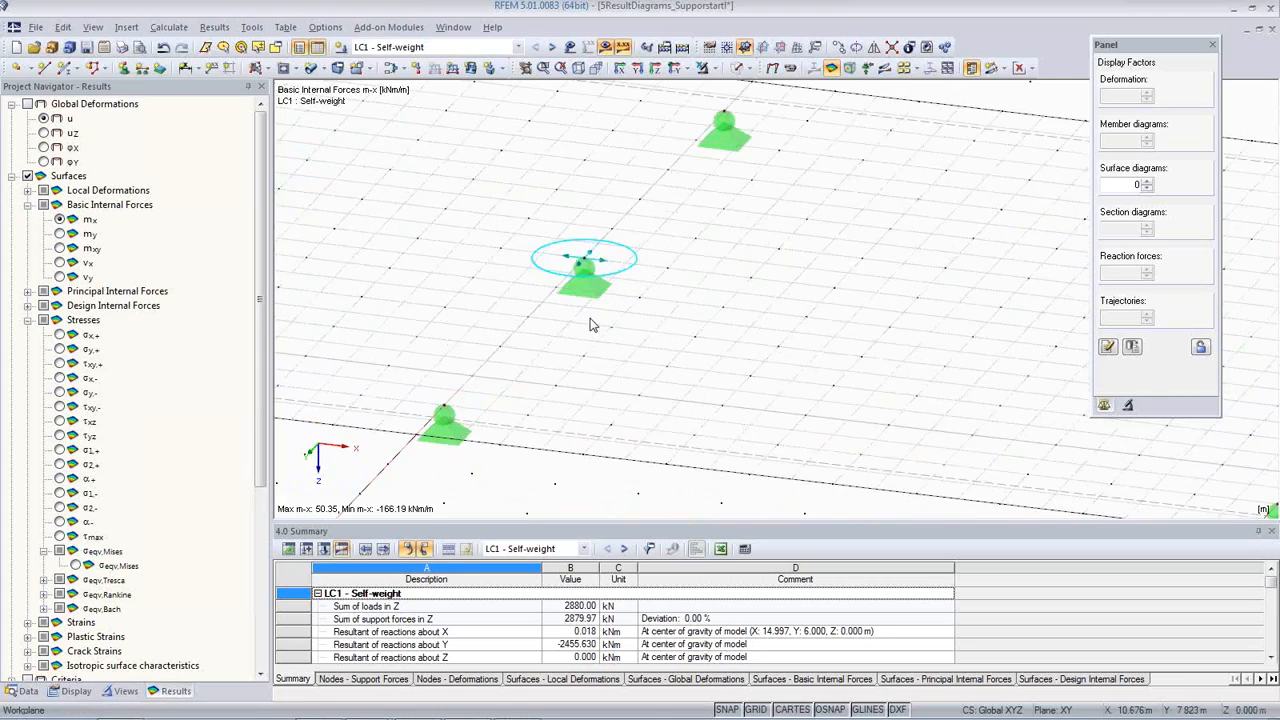
scroll(590, 324, down, 3)
click(1024, 68)
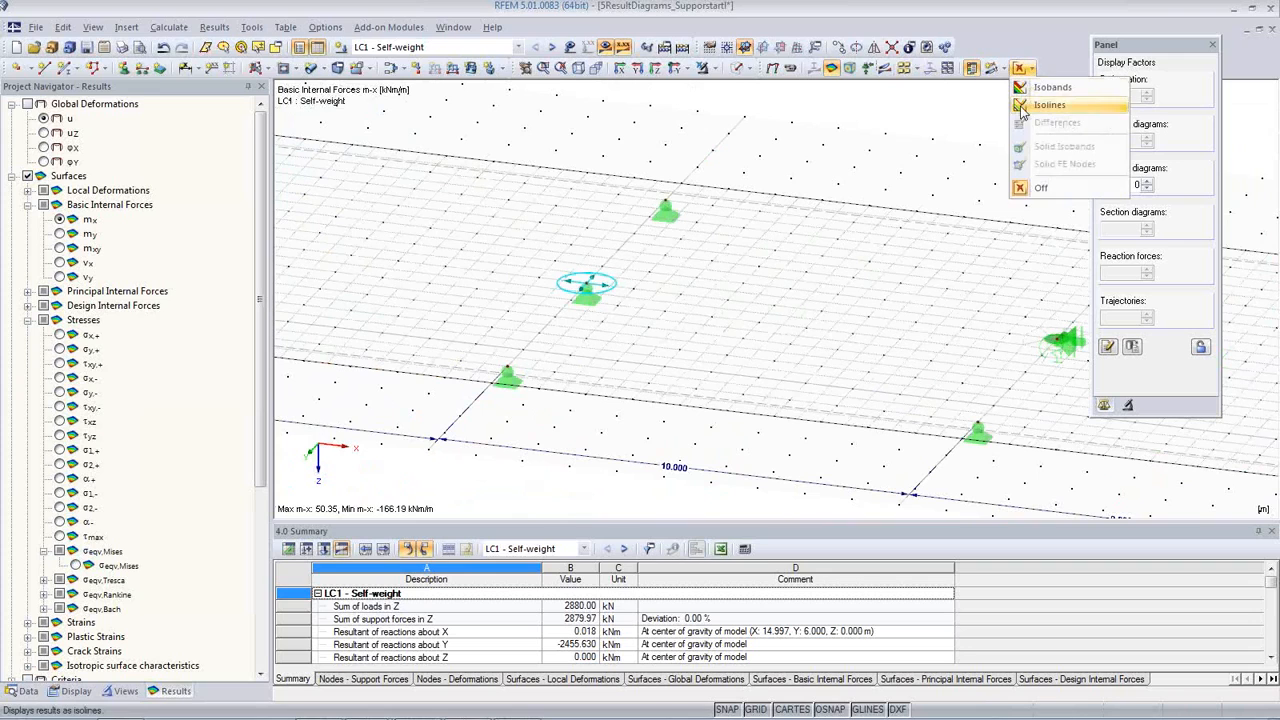
click(1024, 88)
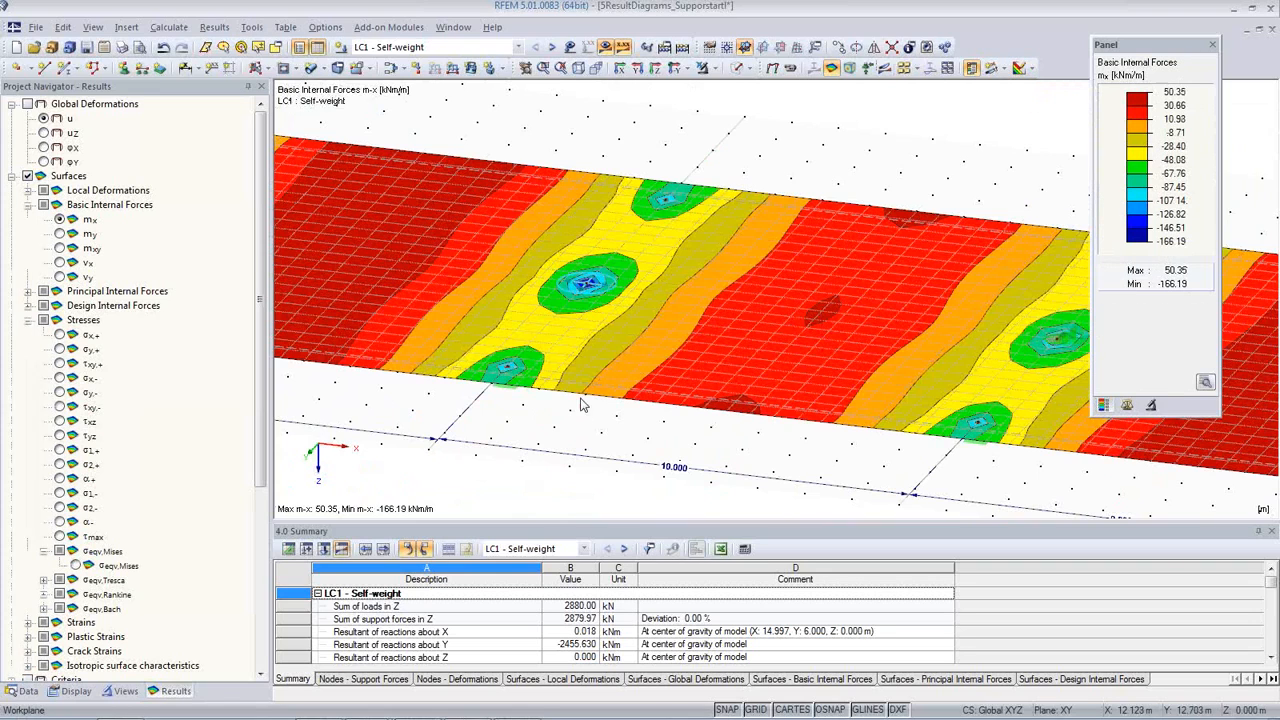
middle_drag(777, 331, 657, 298)
scroll(657, 298, up, 1)
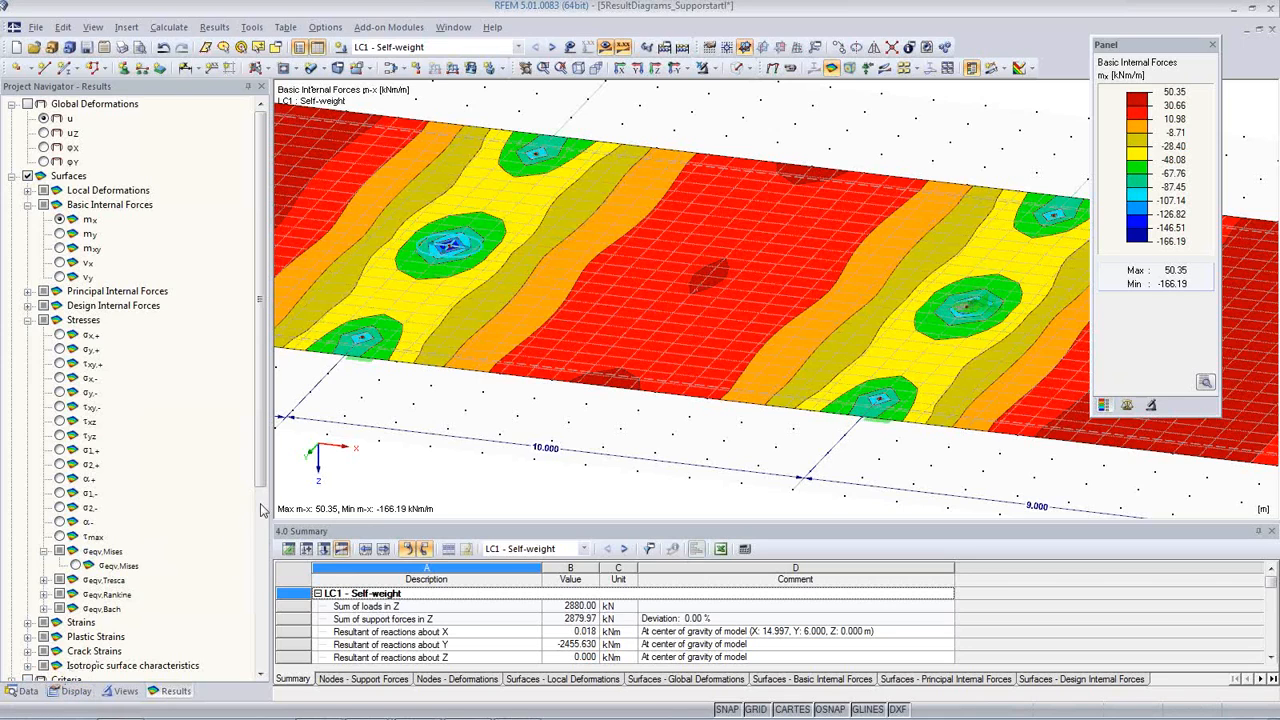
Step: Turn off the display of average regions so the m-x isobands show unaveraged values
click(24, 691)
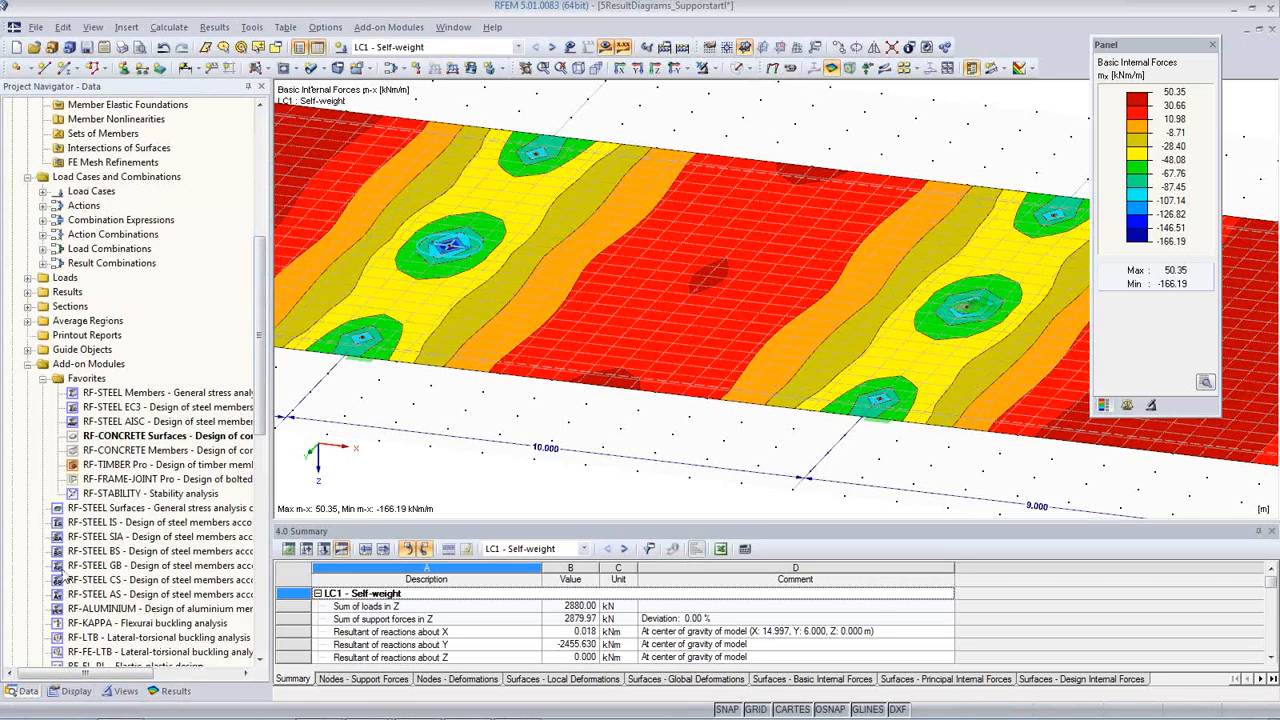
click(29, 321)
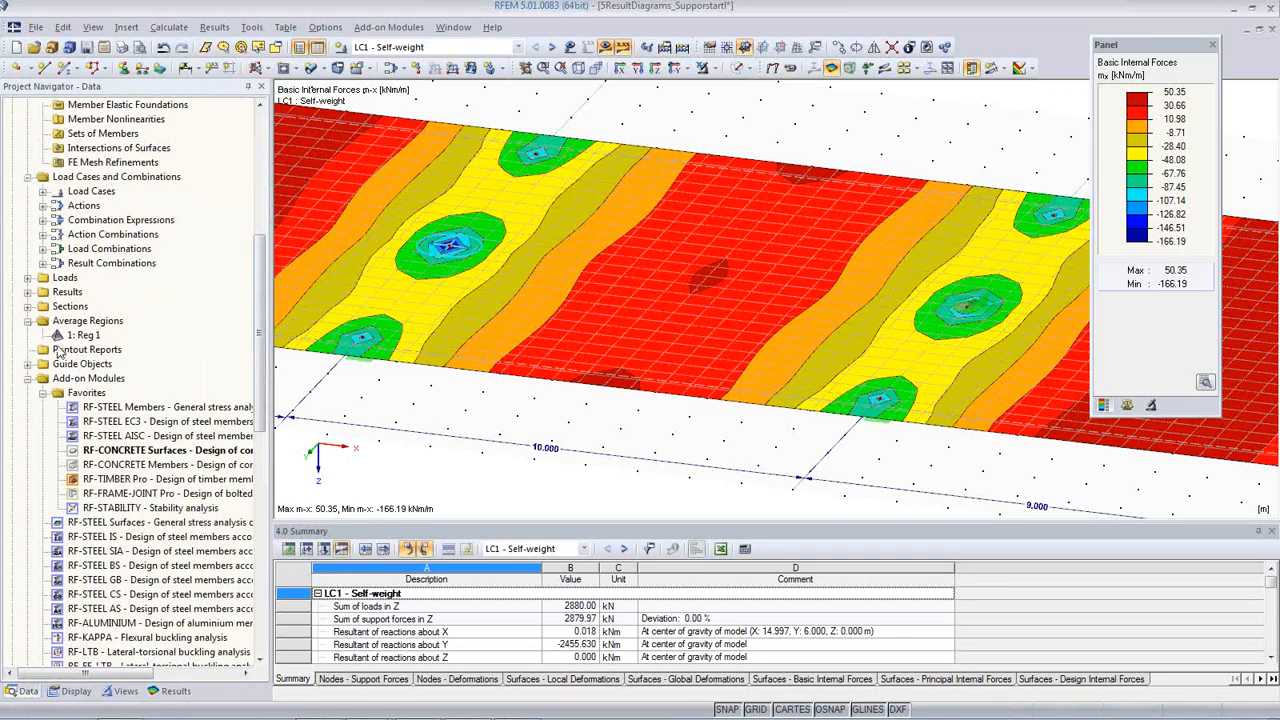
click(76, 691)
scroll(128, 475, down, 5)
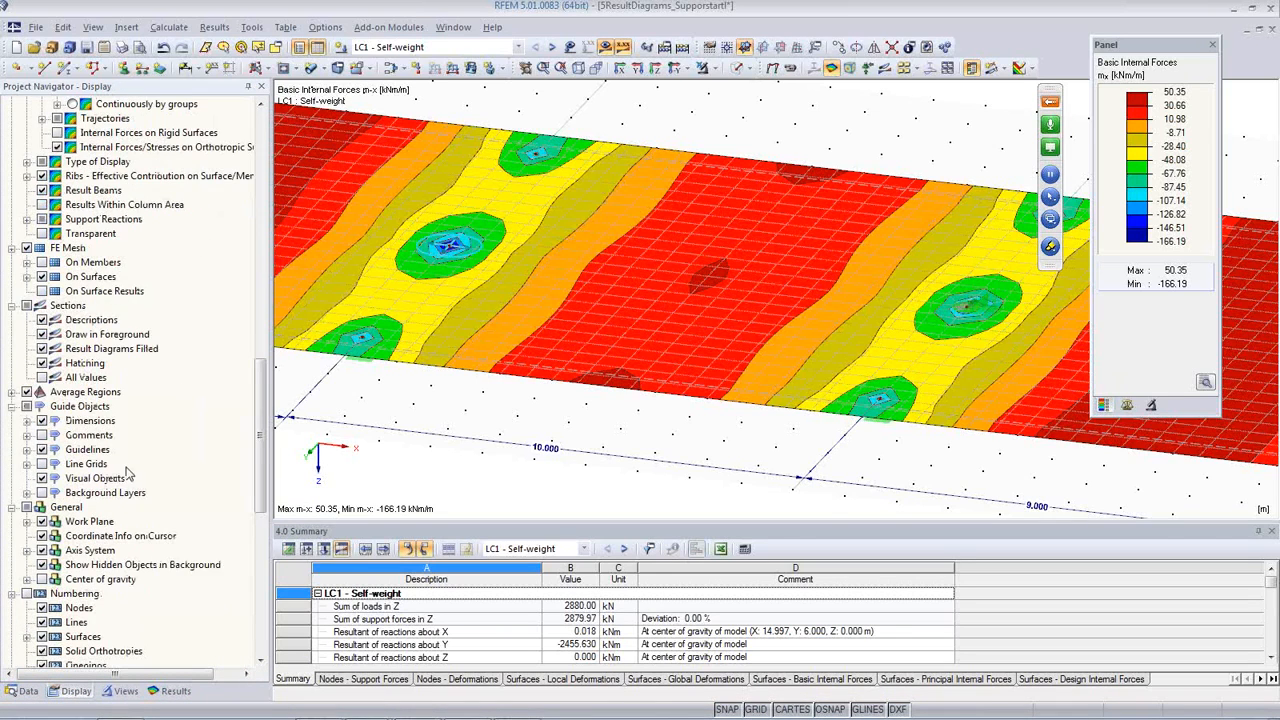
scroll(125, 470, down, 1)
click(12, 348)
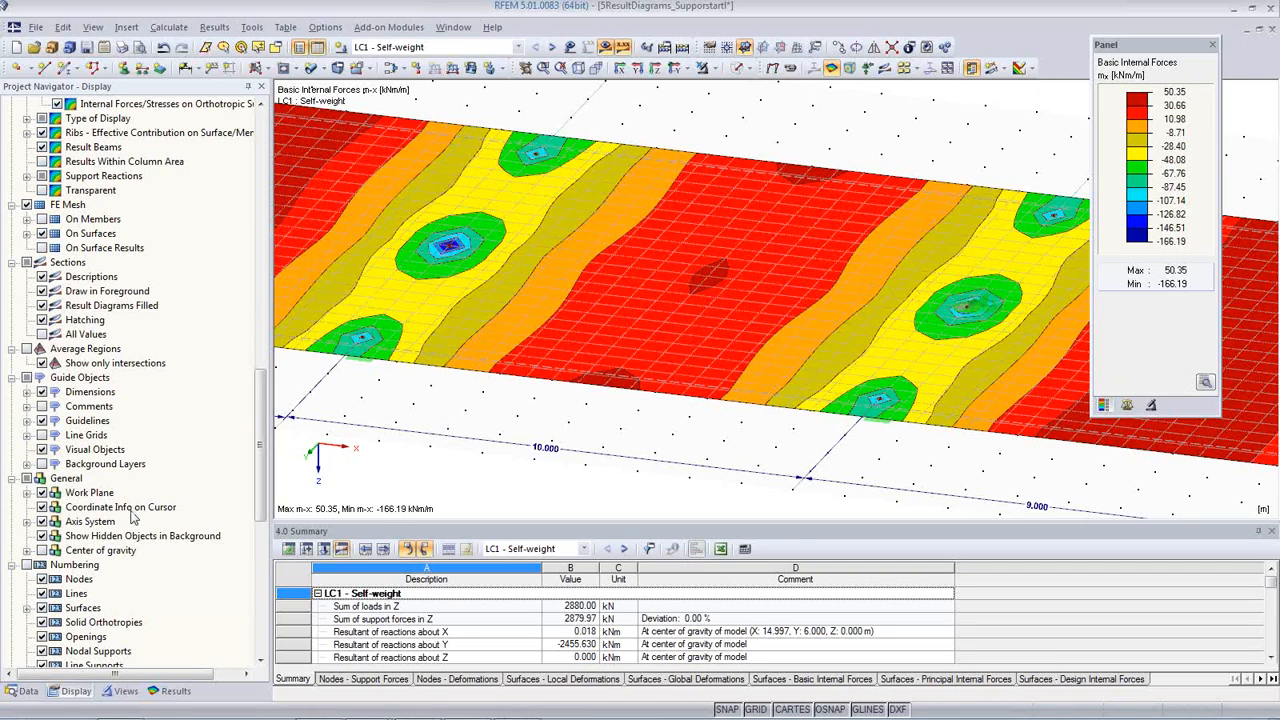
scroll(133, 511, down, 1)
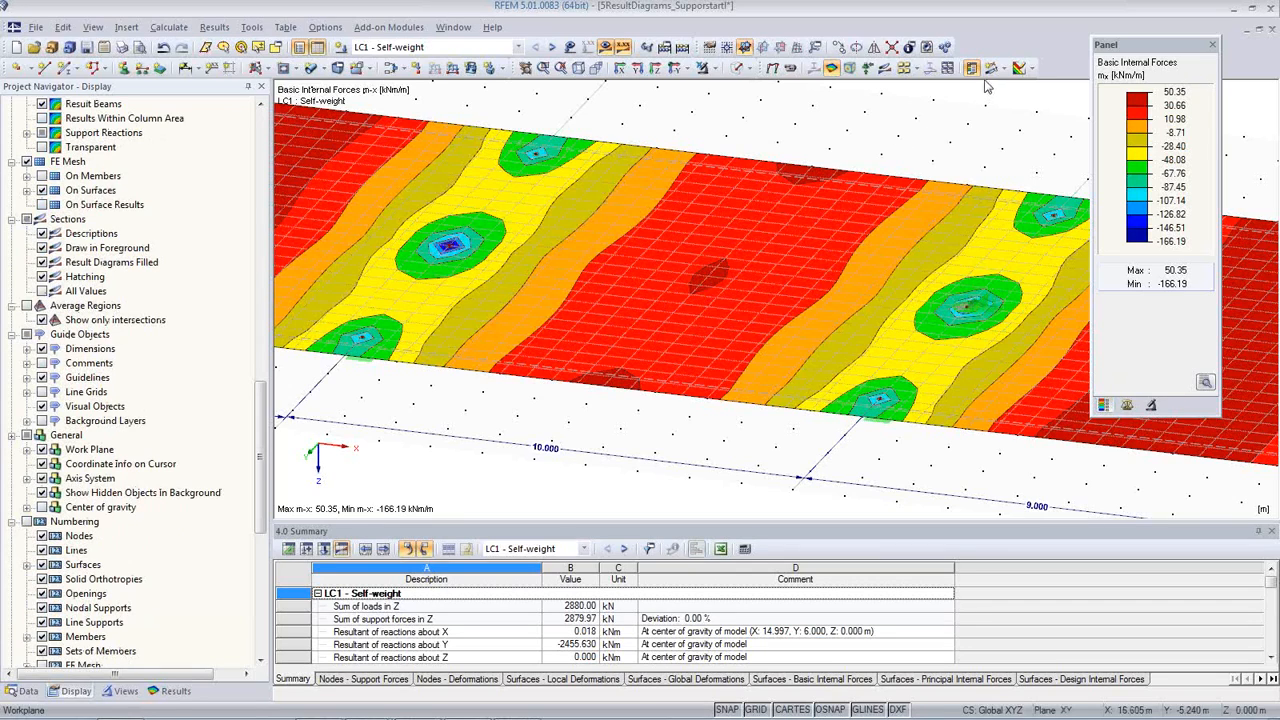
Step: Show the section diagrams over the m-x isobands and set the section diagram factor to 1
click(884, 67)
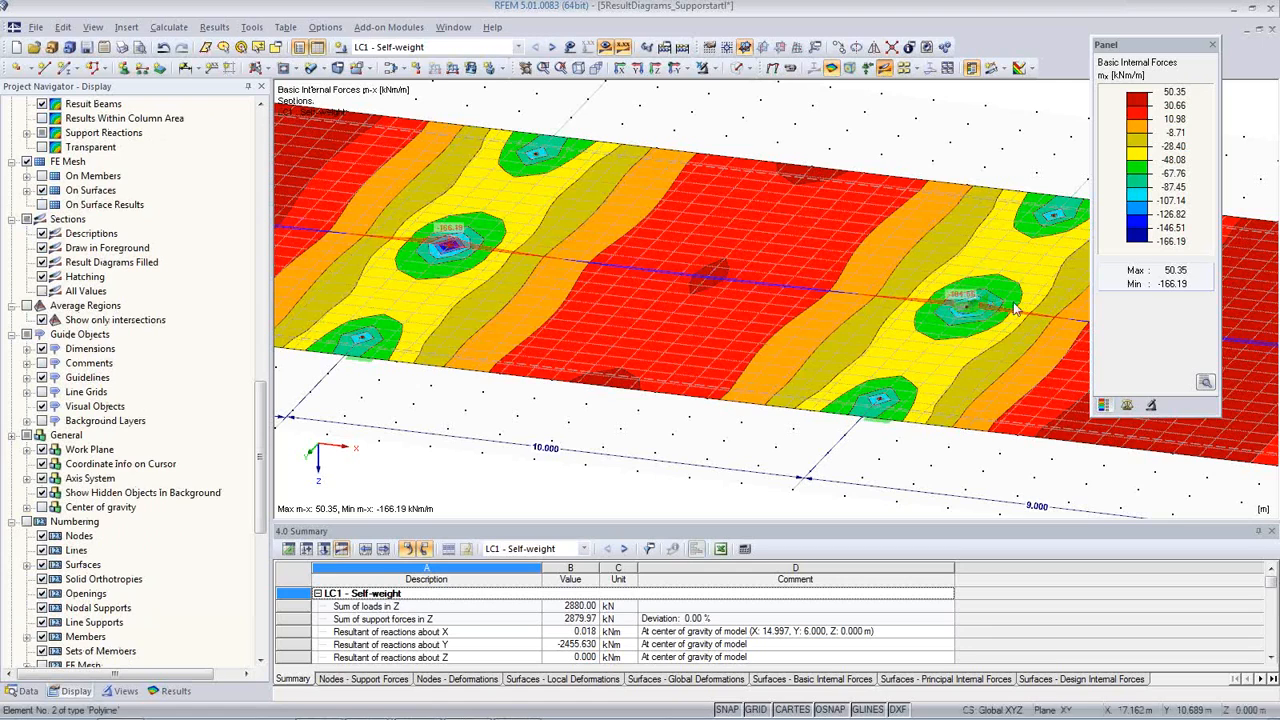
click(1127, 405)
click(1148, 226)
click(1148, 226)
click(1148, 226)
middle_drag(776, 409, 728, 402)
scroll(728, 402, down, 2)
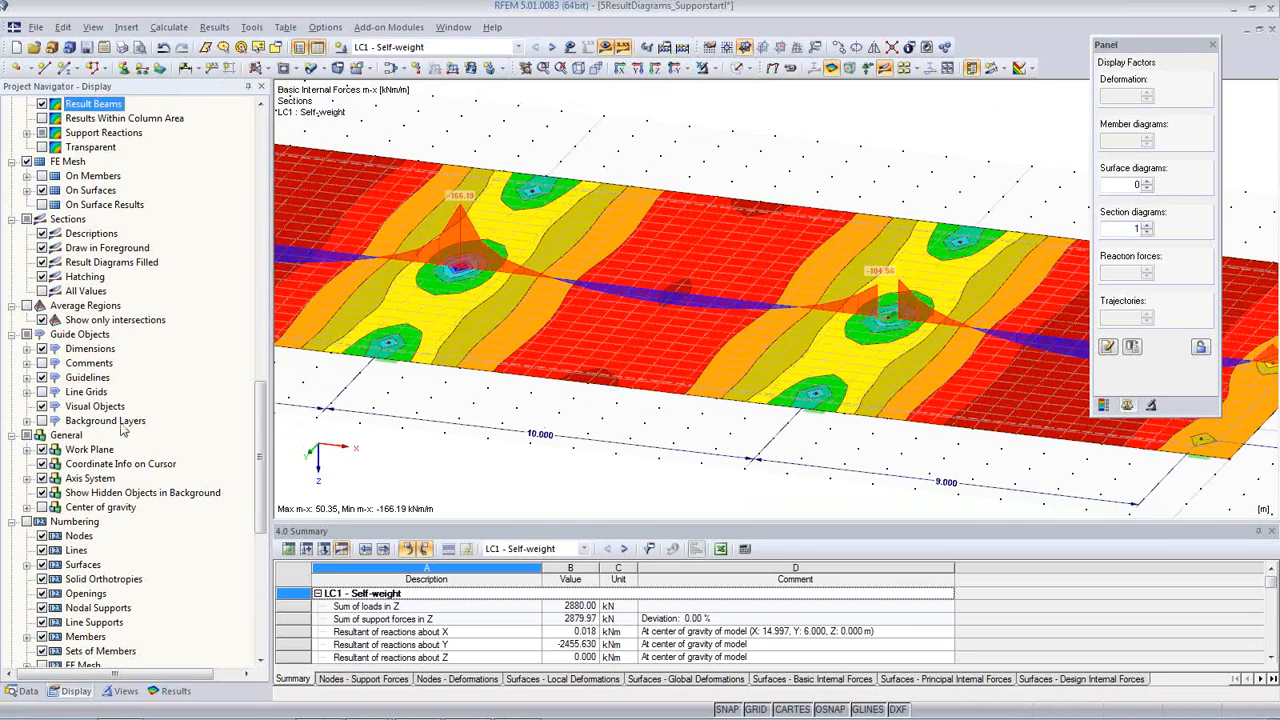
Step: Switch the average regions display on and off again to compare the m-x peak over the interior support
click(38, 310)
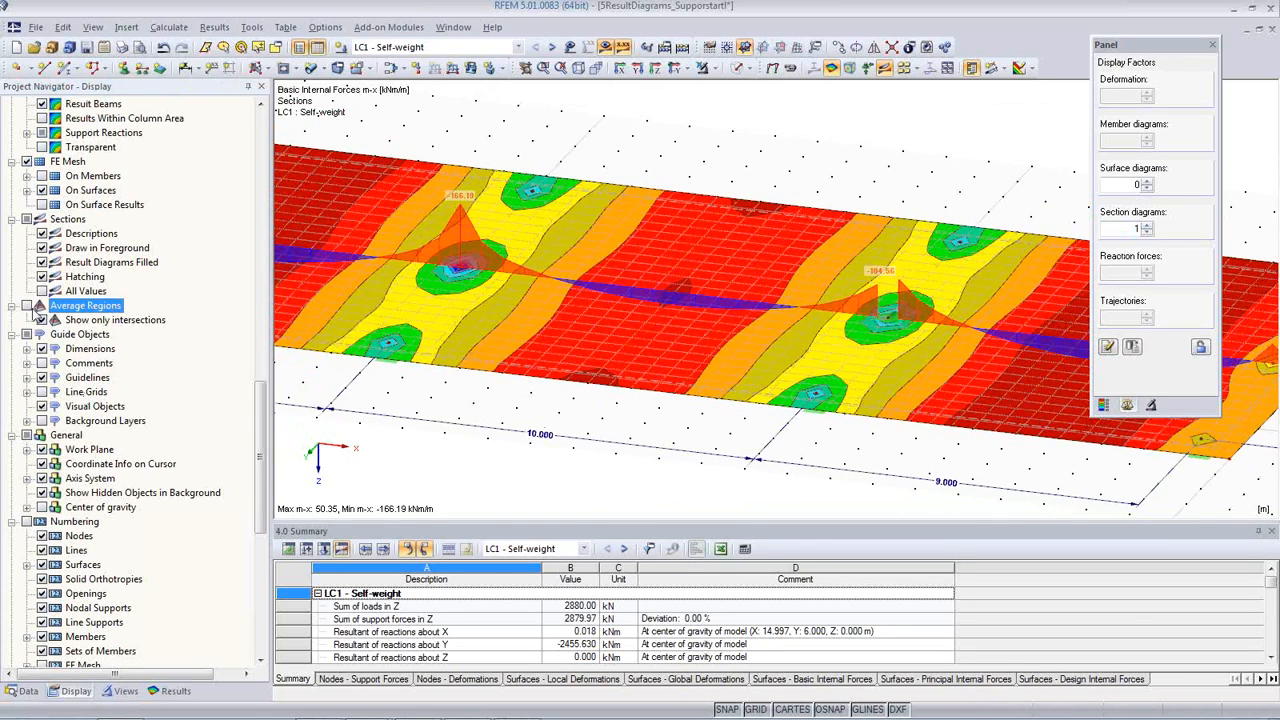
click(27, 305)
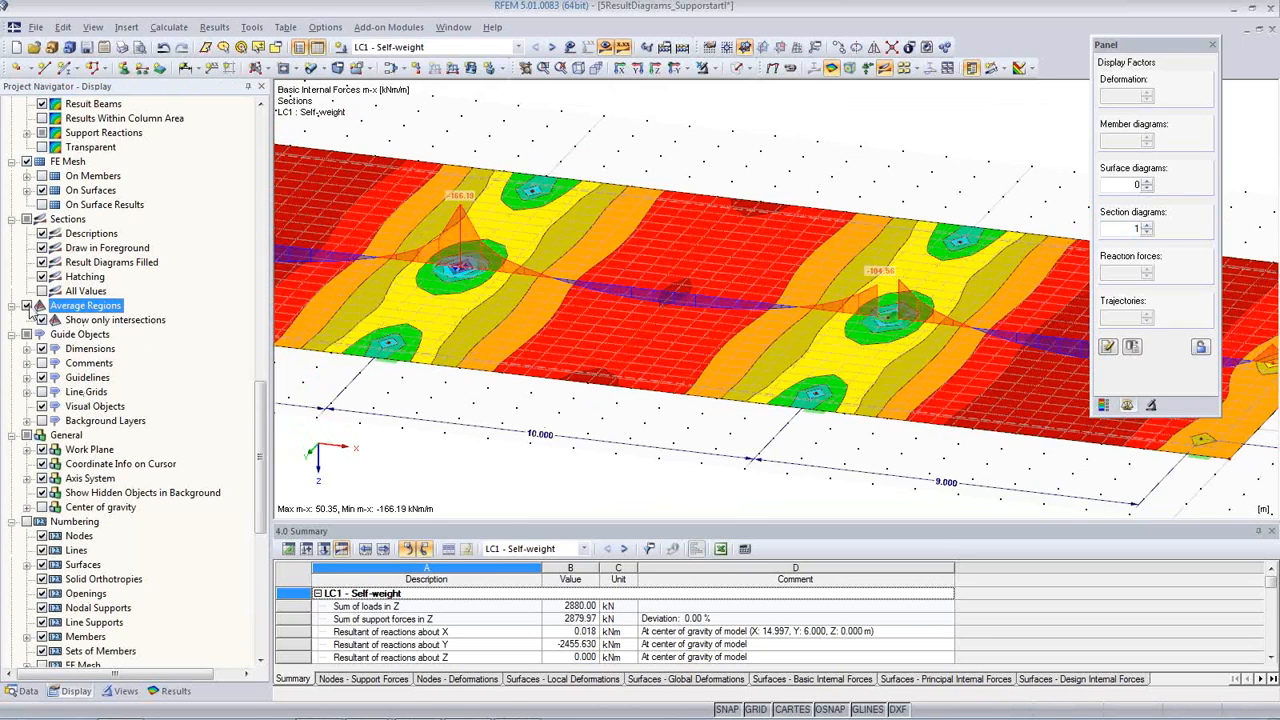
middle_drag(499, 376, 593, 341)
scroll(398, 417, down, 3)
middle_drag(517, 403, 608, 396)
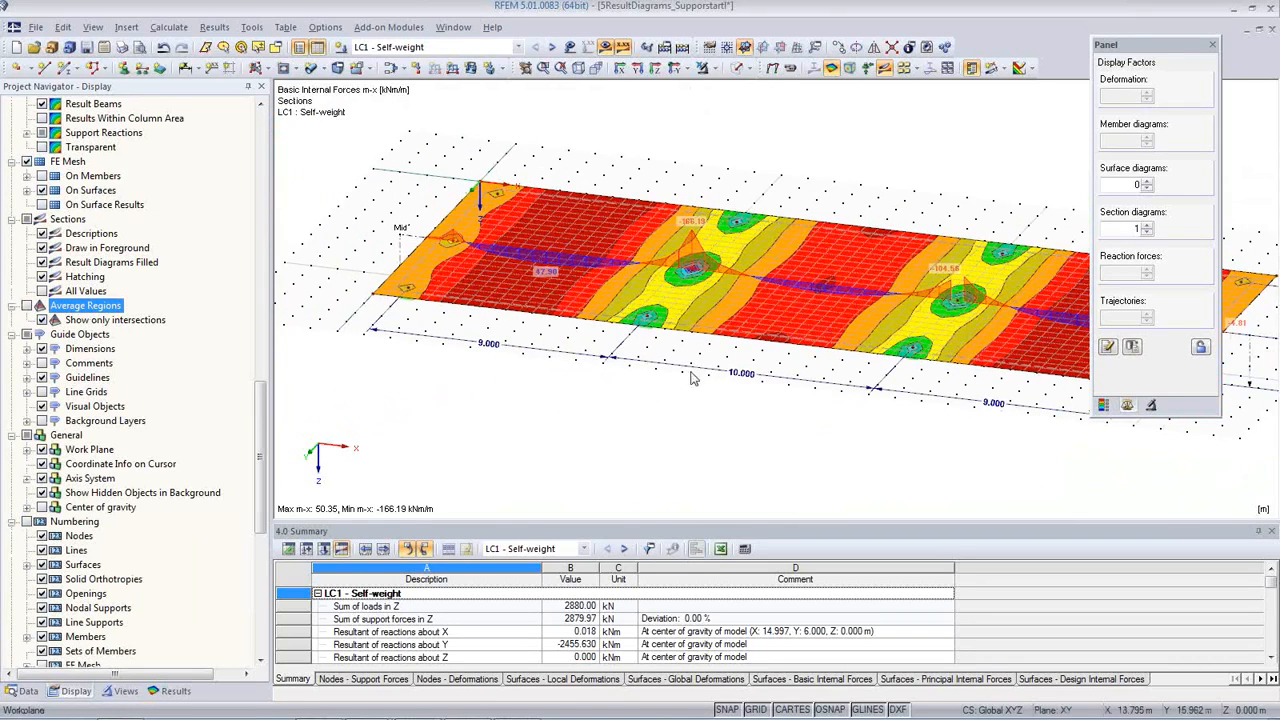
middle_drag(710, 375, 631, 364)
scroll(631, 364, down, 1)
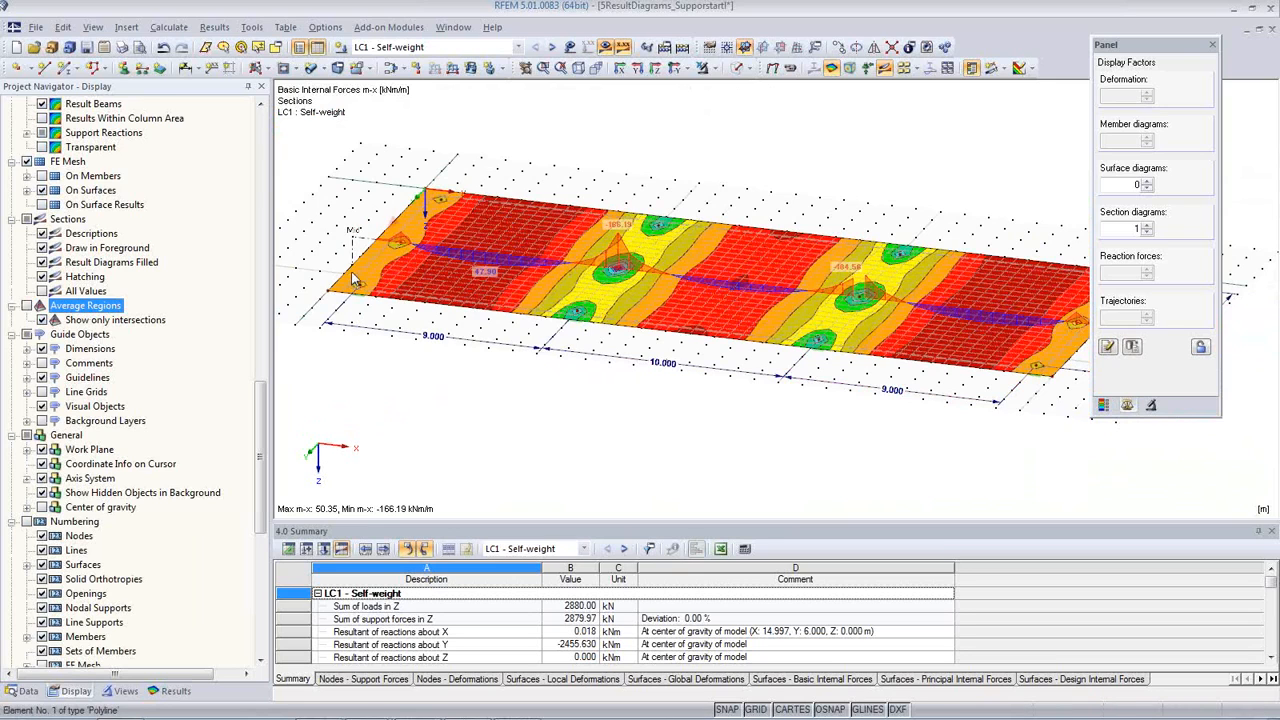
Step: Copy the Mid section twice, placing one copy along each long edge of the slab
scroll(360, 250, up, 2)
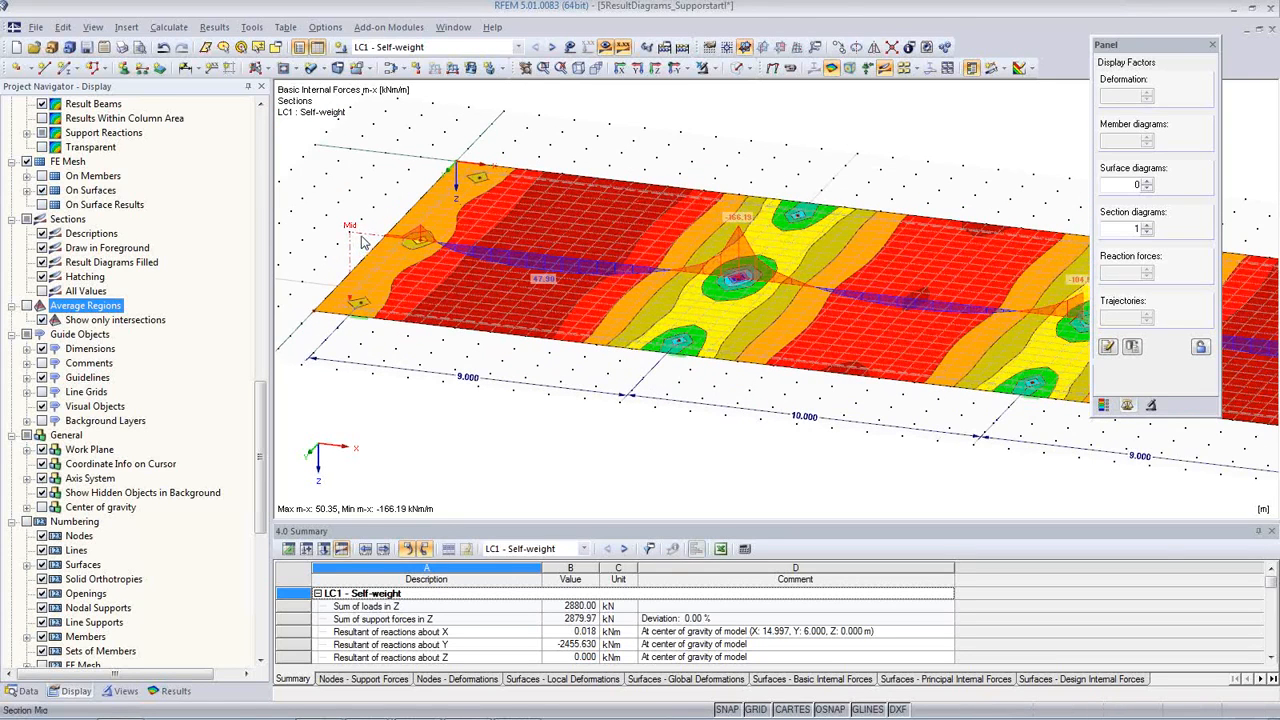
click(362, 236)
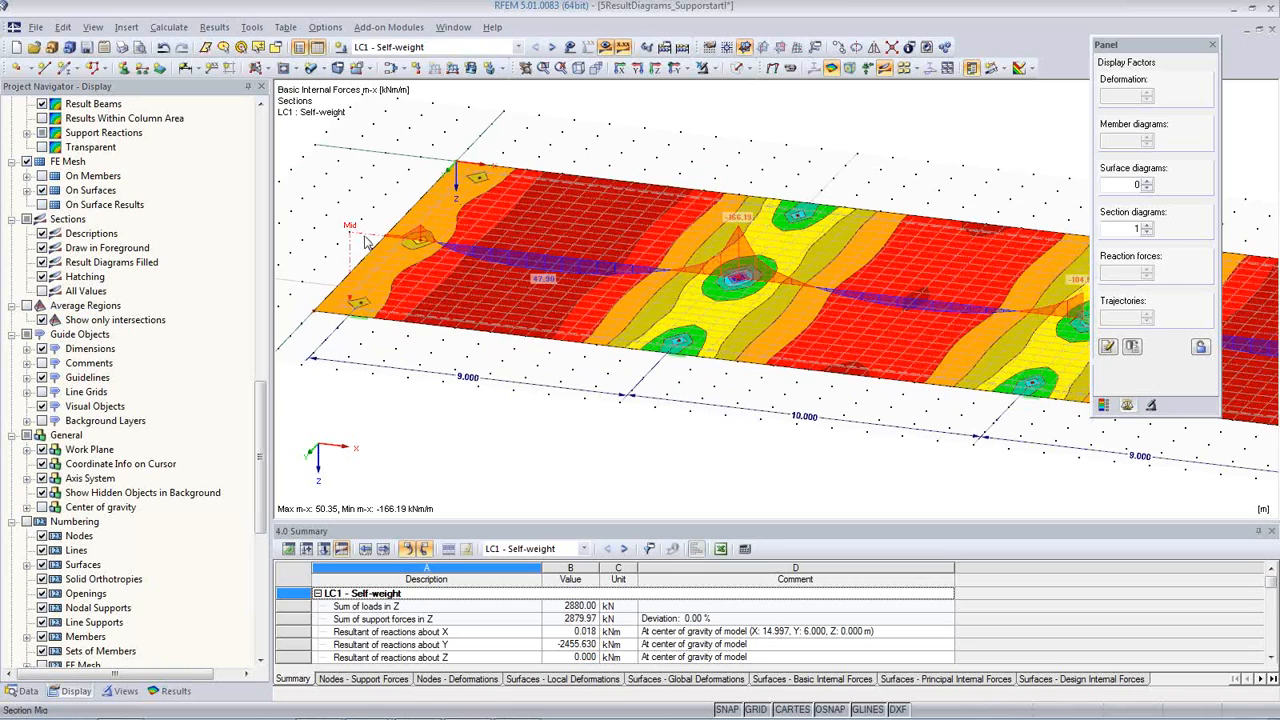
click(422, 165)
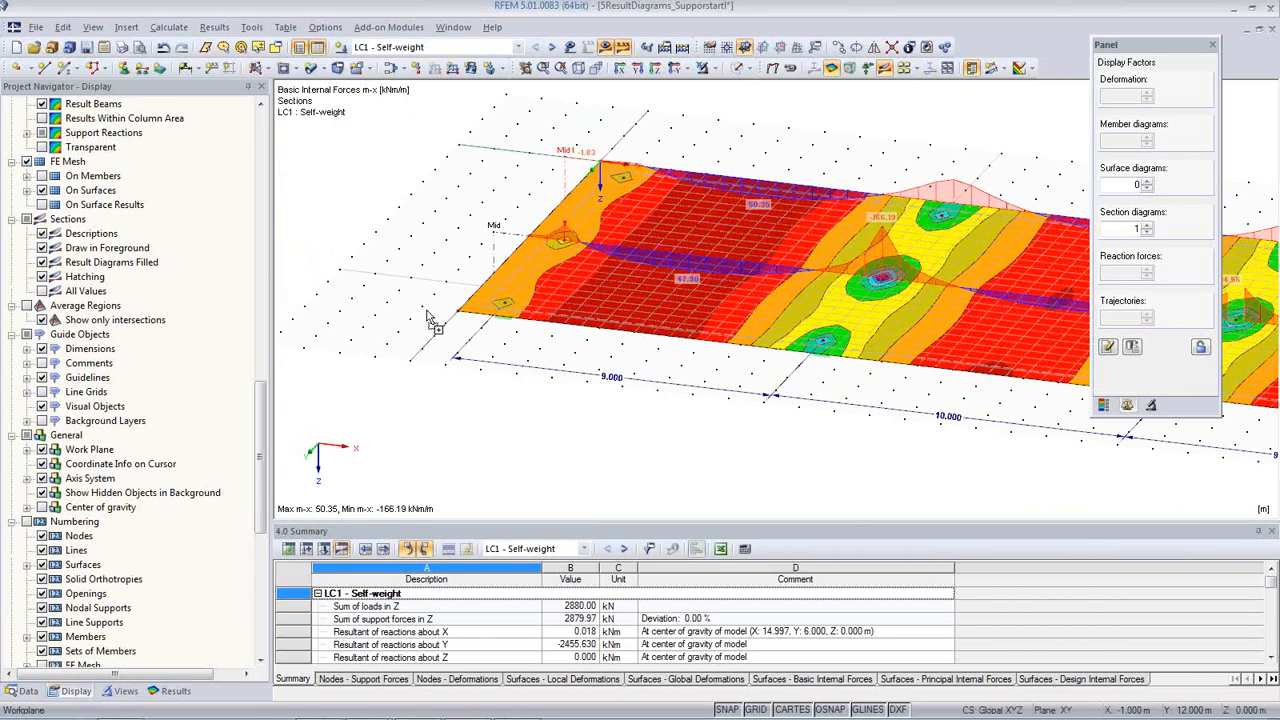
click(425, 316)
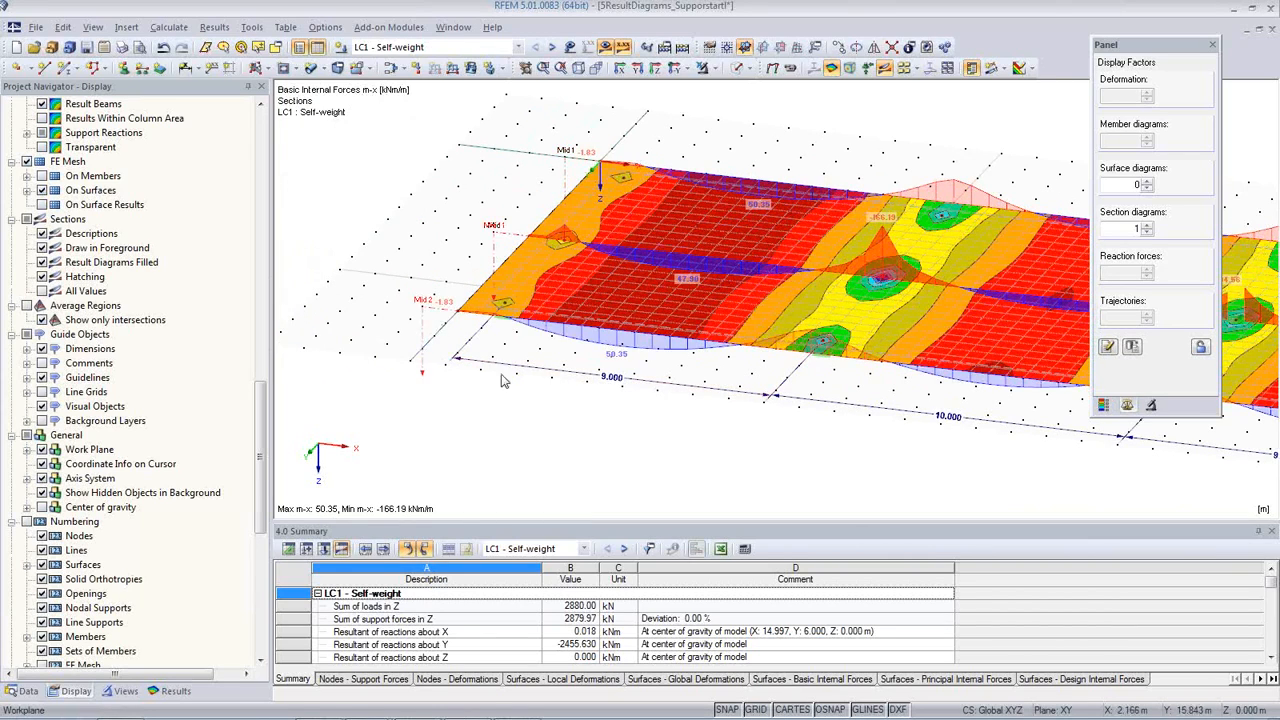
Step: Create a section across the slab from X 10, Y 14 m to X 10, Y -2 m and save it as A
middle_drag(476, 348, 406, 310)
scroll(443, 328, down, 2)
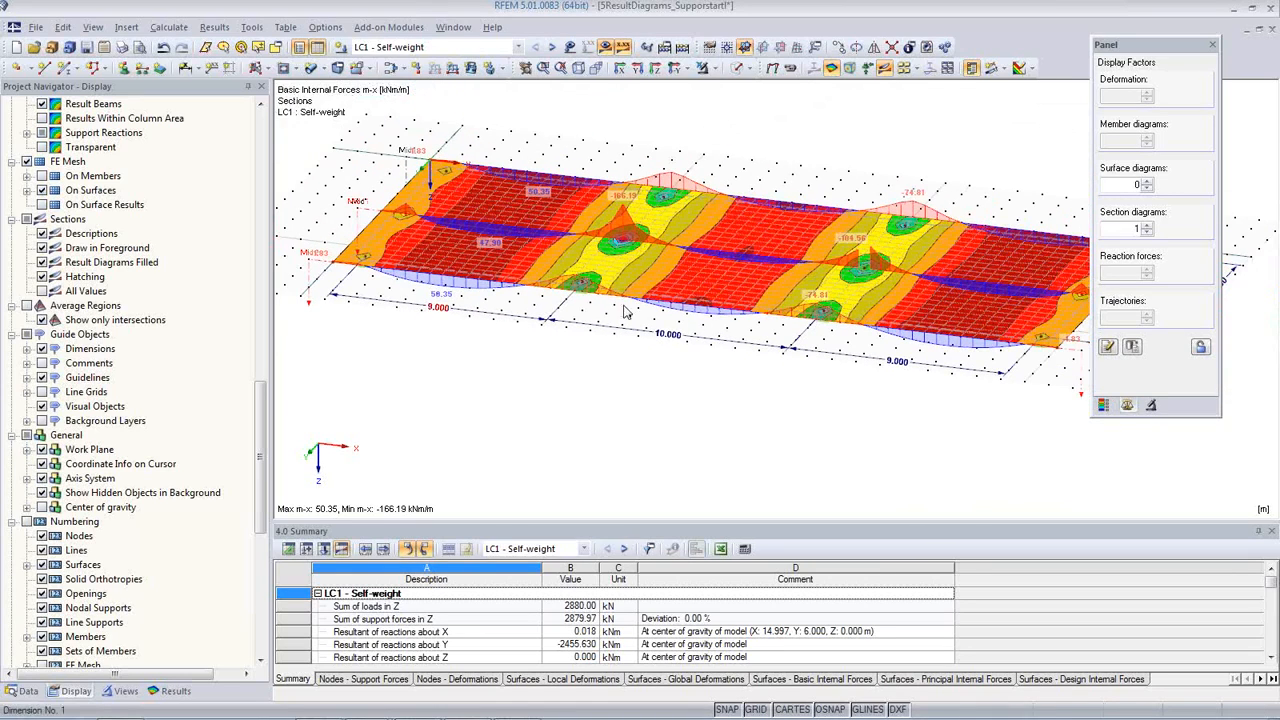
click(993, 76)
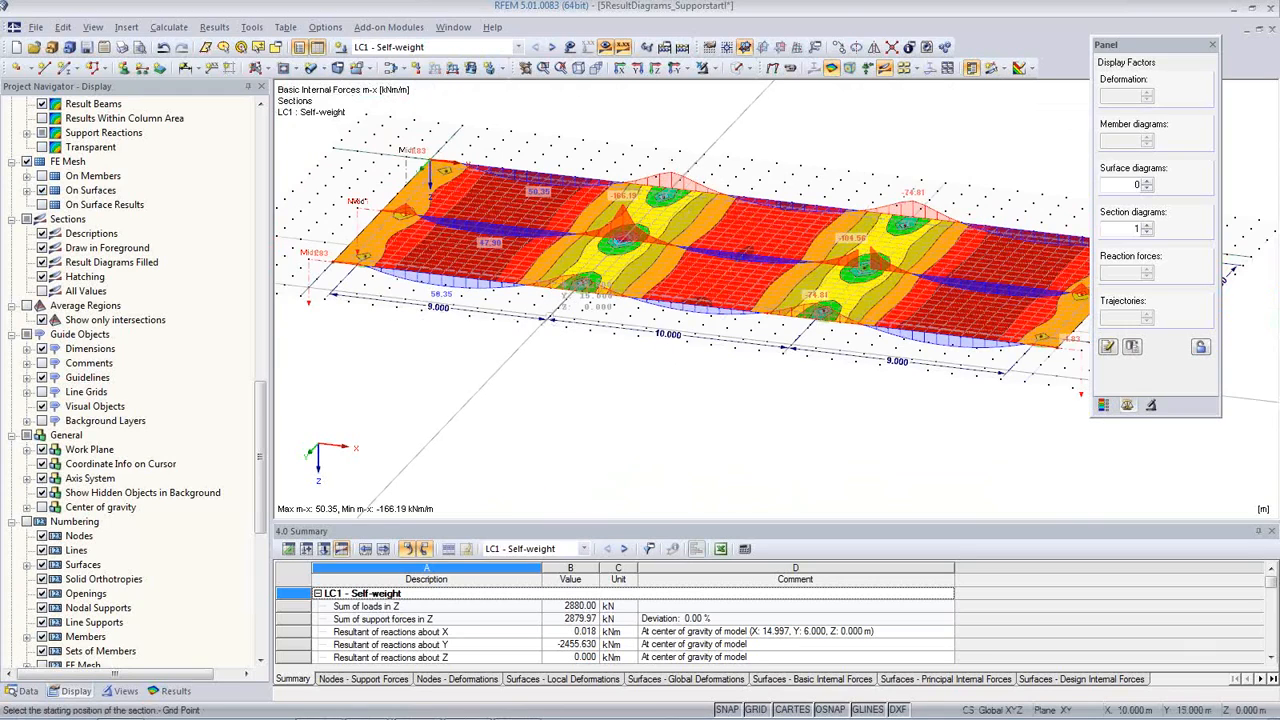
click(545, 318)
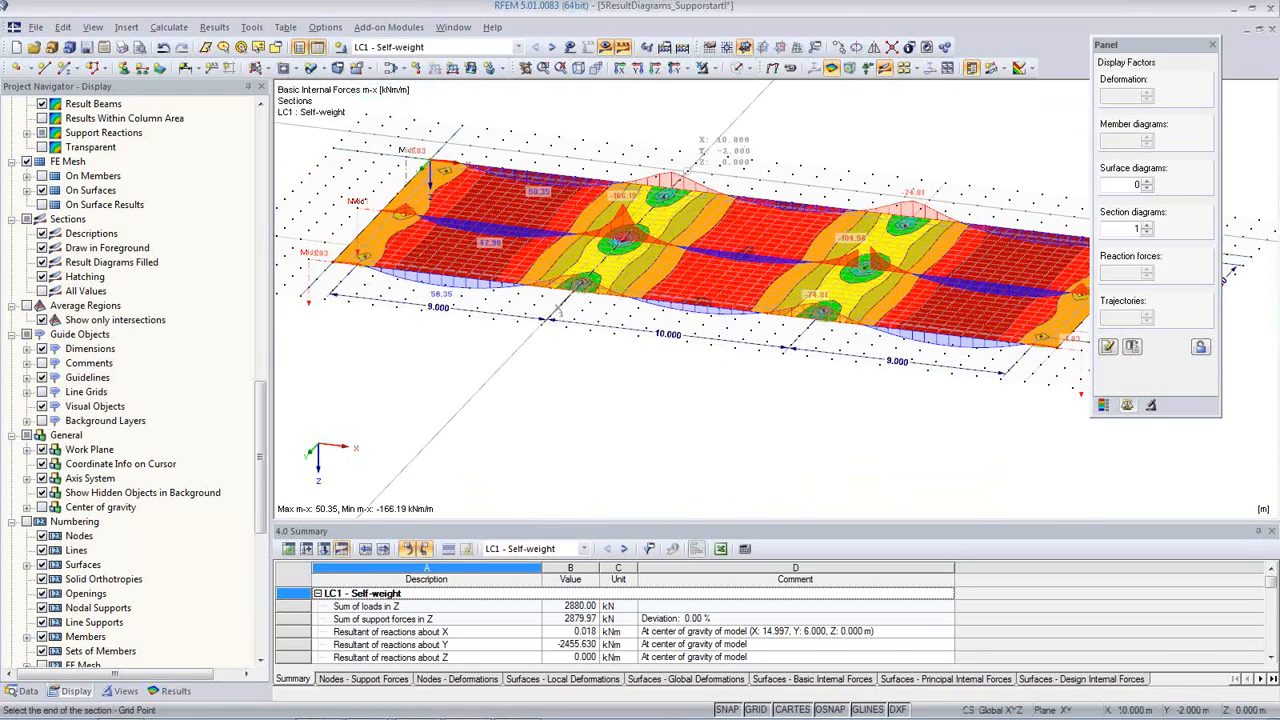
click(697, 177)
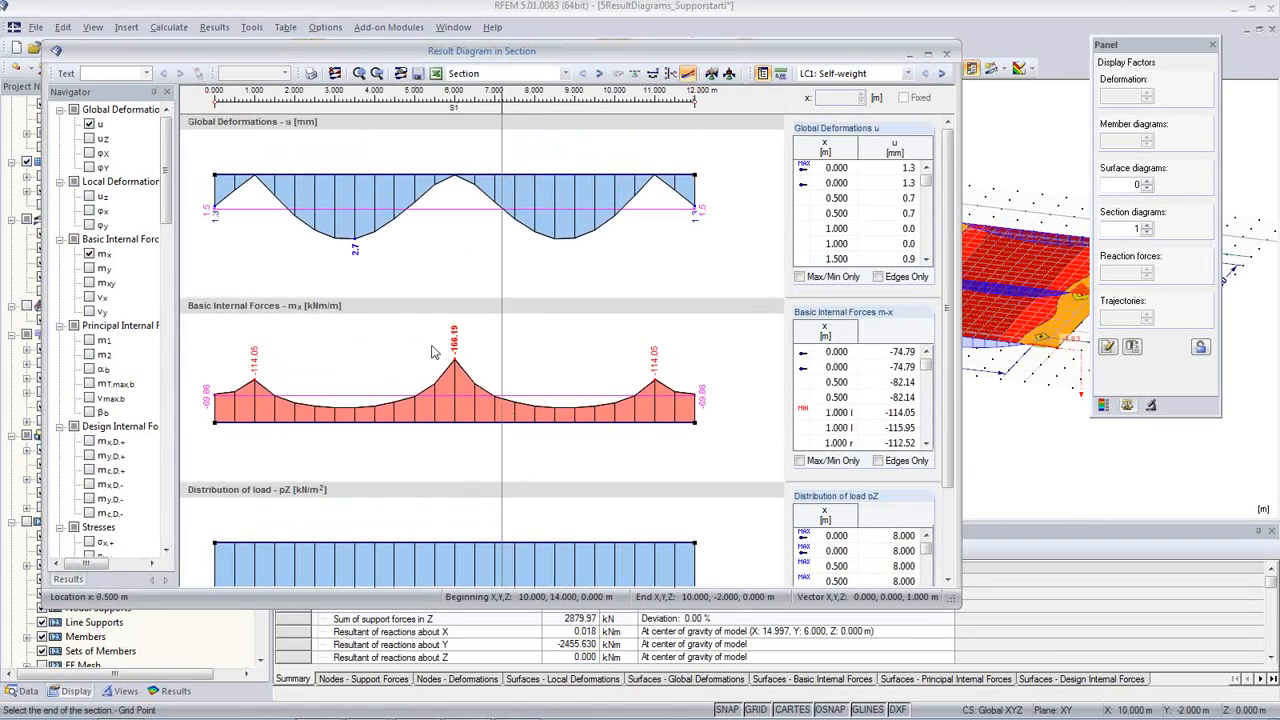
click(418, 73)
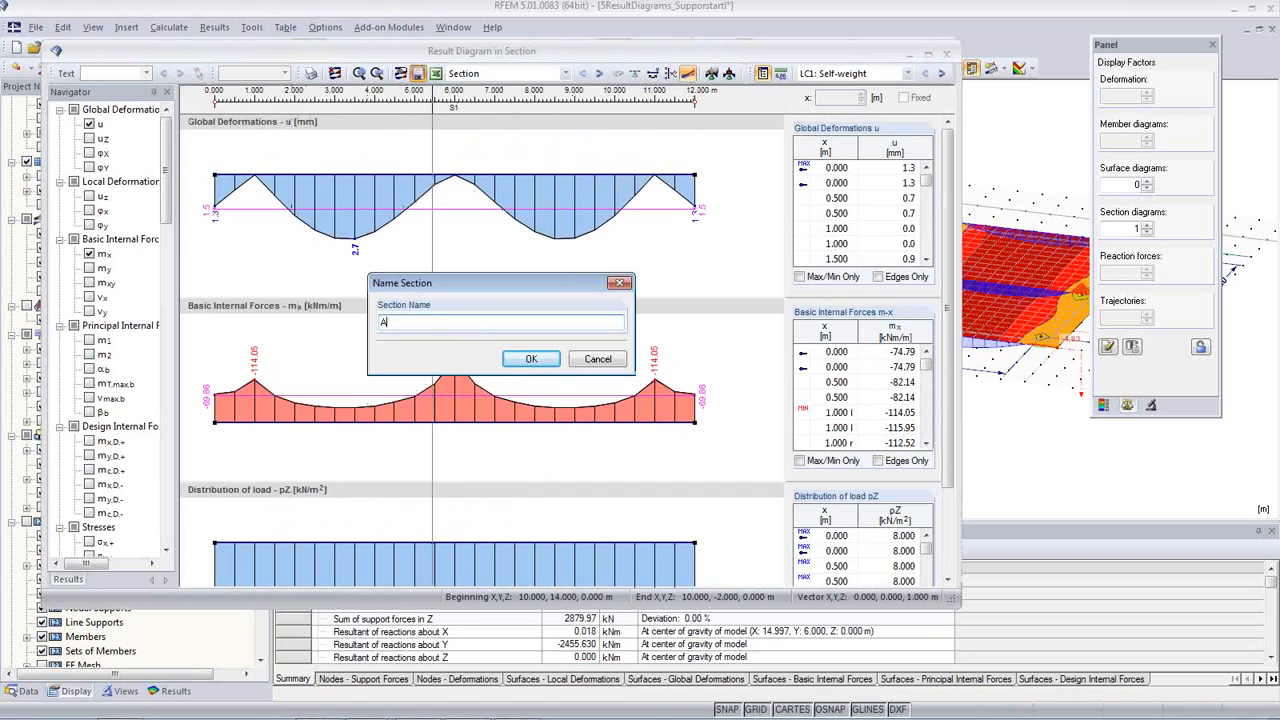
click(524, 360)
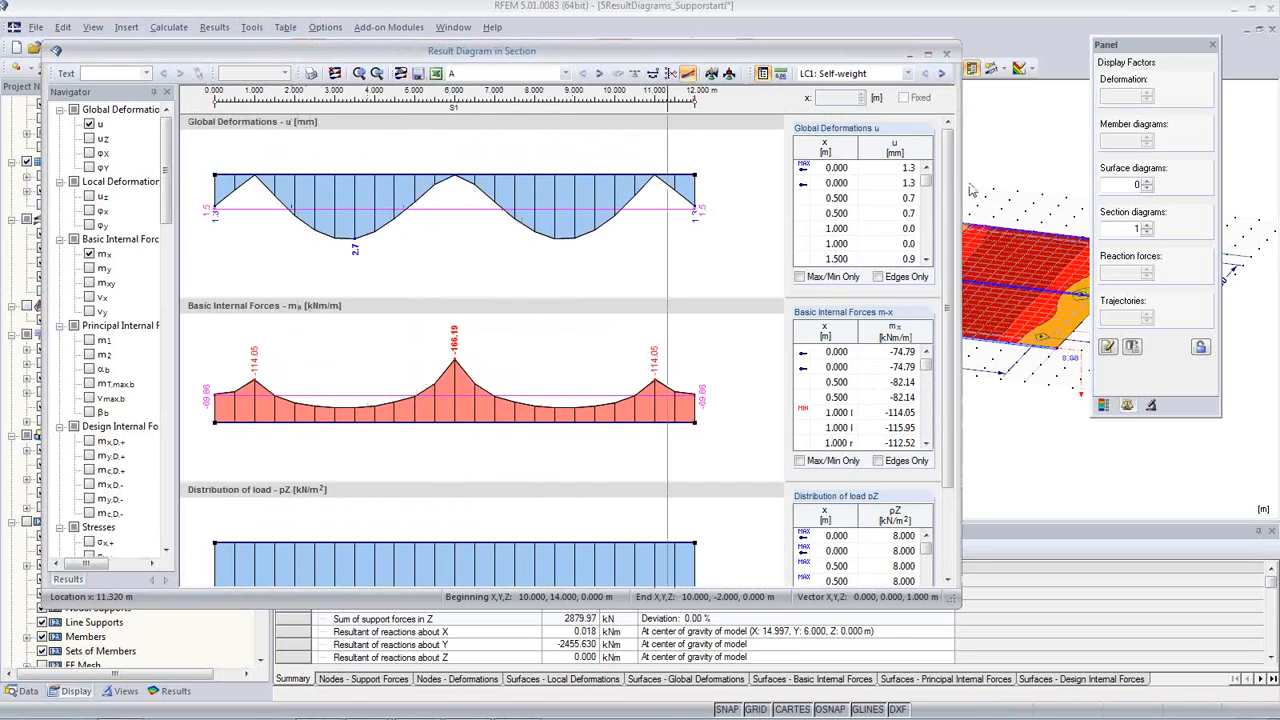
click(948, 55)
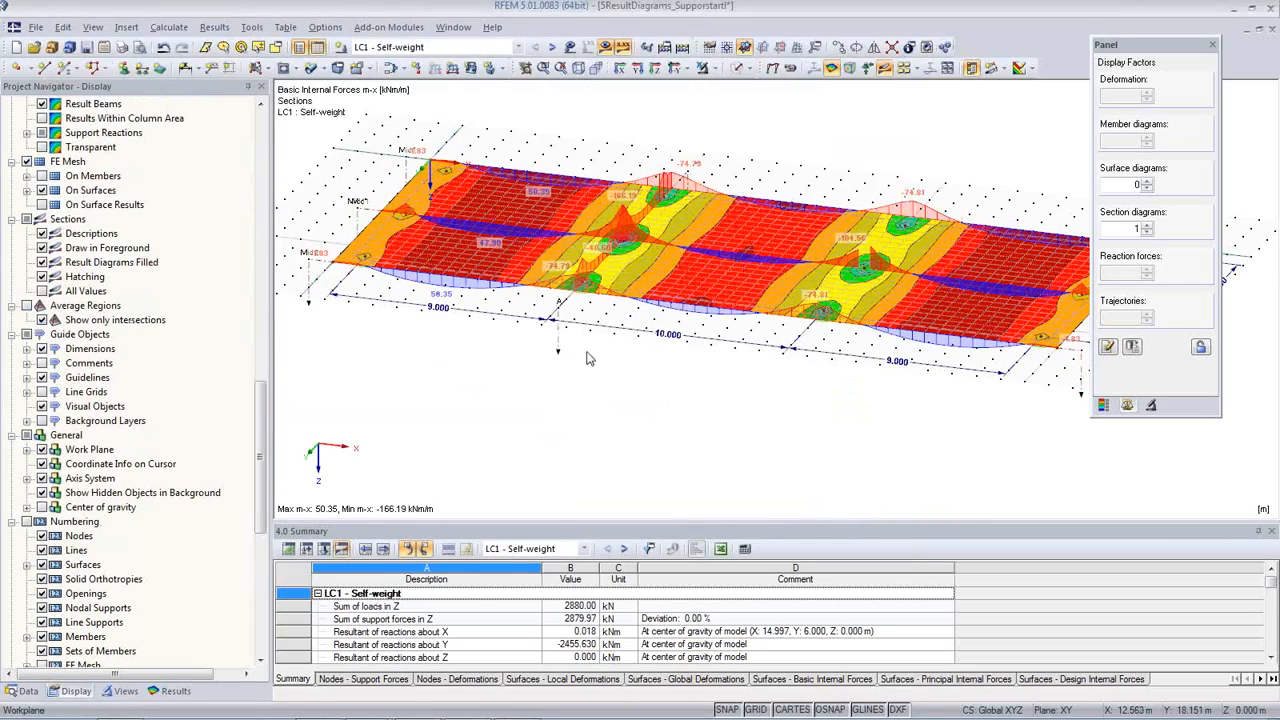
Step: Copy section A once by -9 m in X so it crosses the slab at the end supports
scroll(556, 316, up, 2)
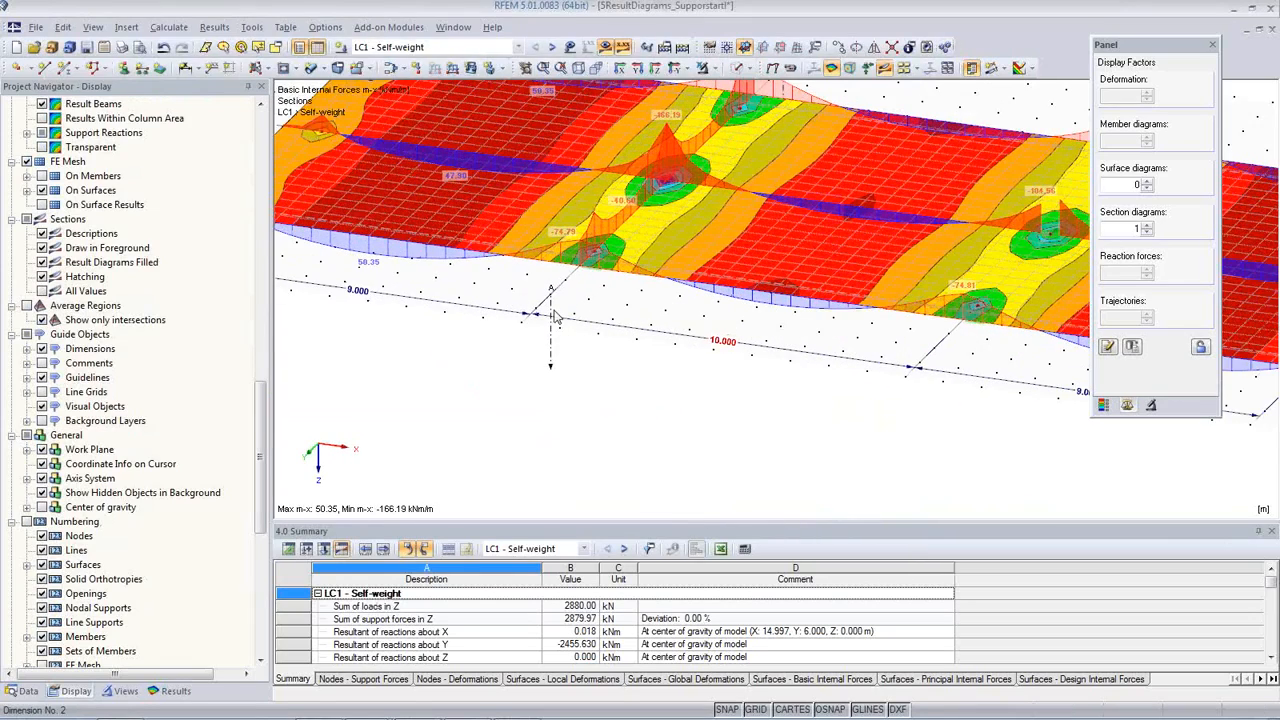
scroll(619, 340, down, 3)
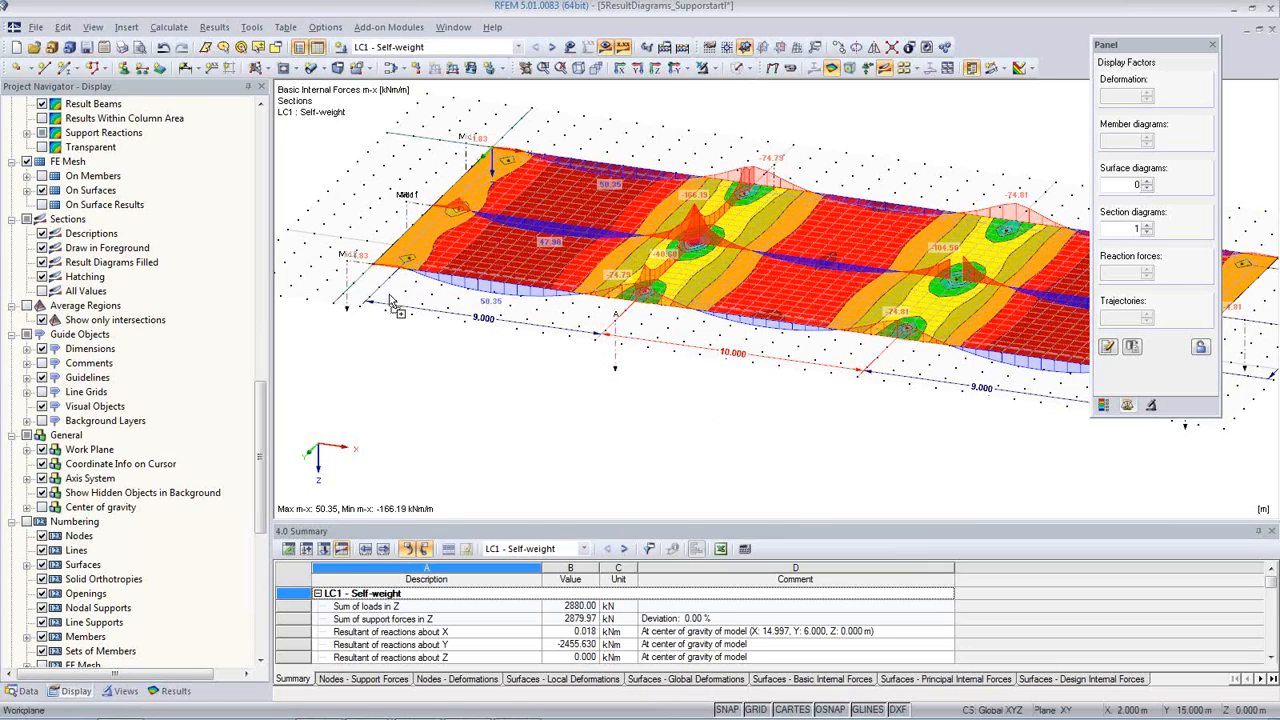
ctrl+drag(380, 289, 380, 290)
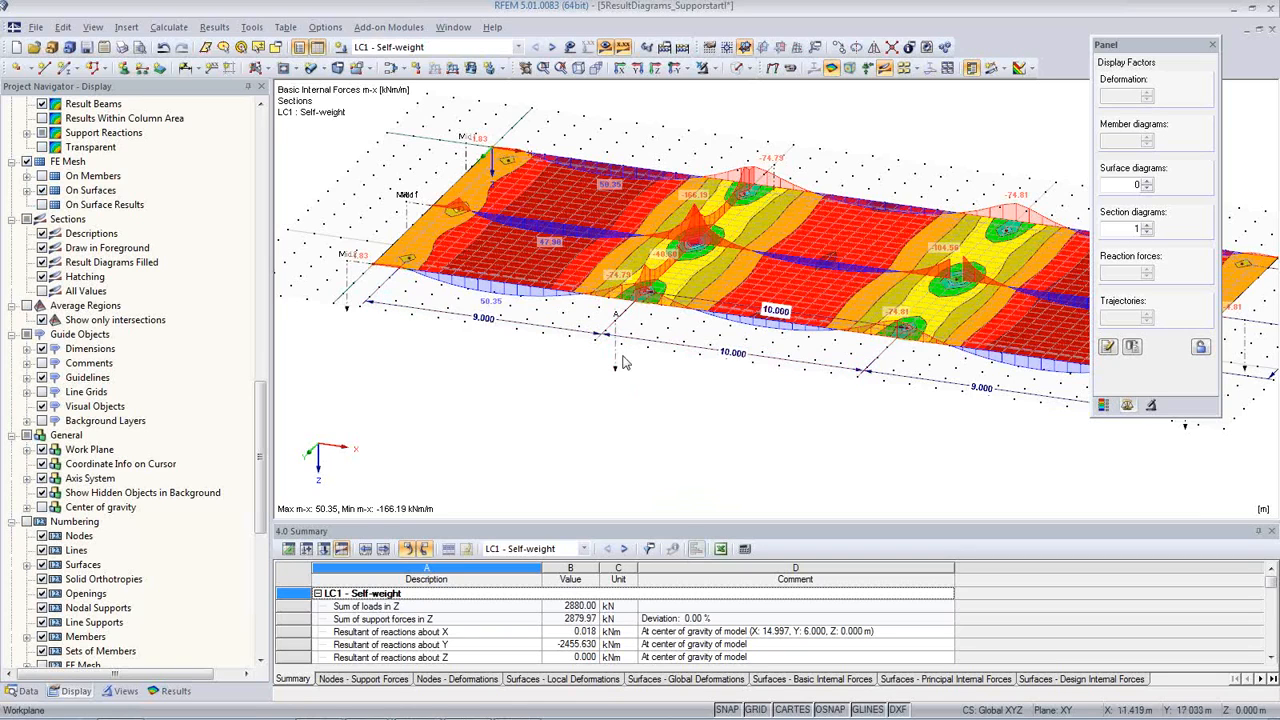
scroll(623, 345, up, 2)
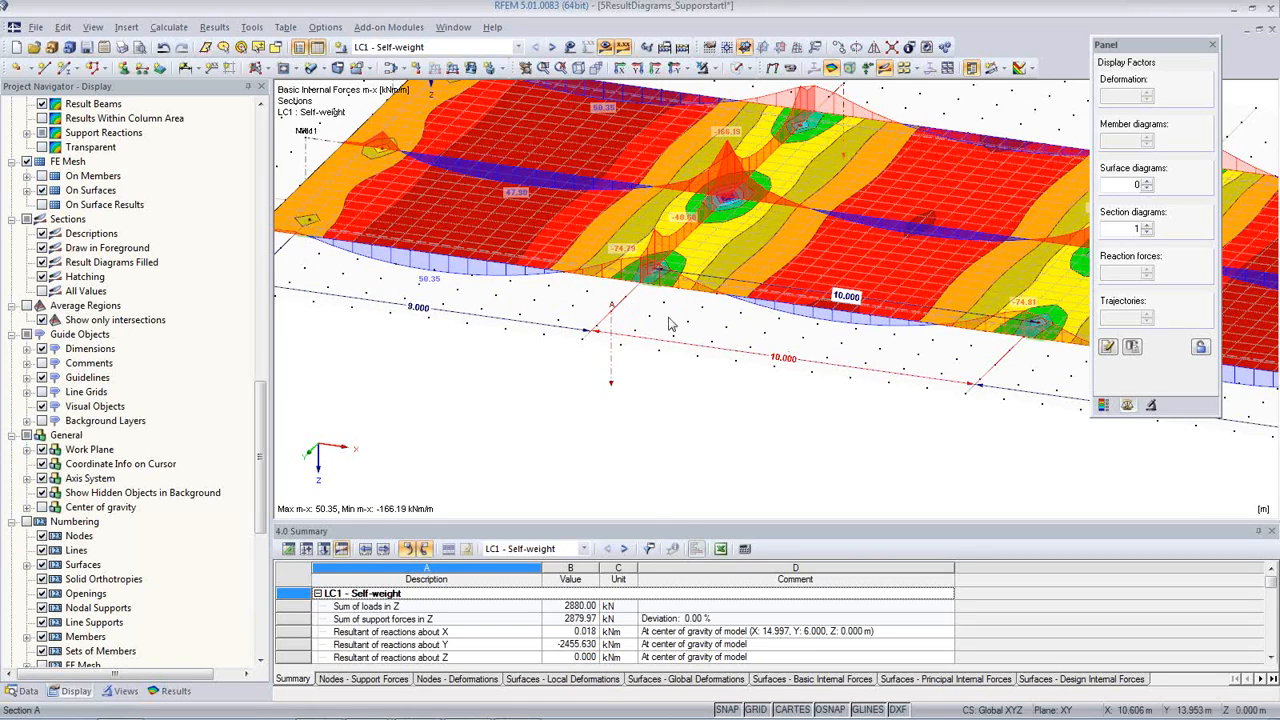
scroll(612, 350, up, 1)
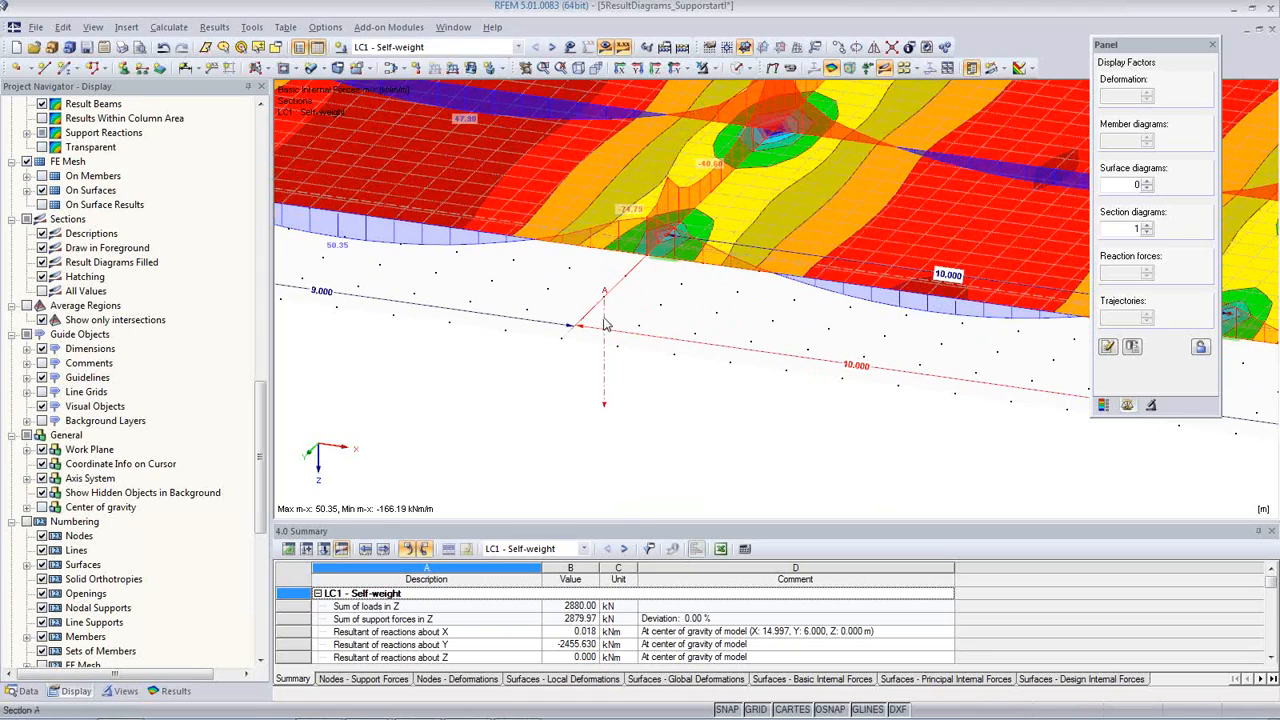
click(840, 50)
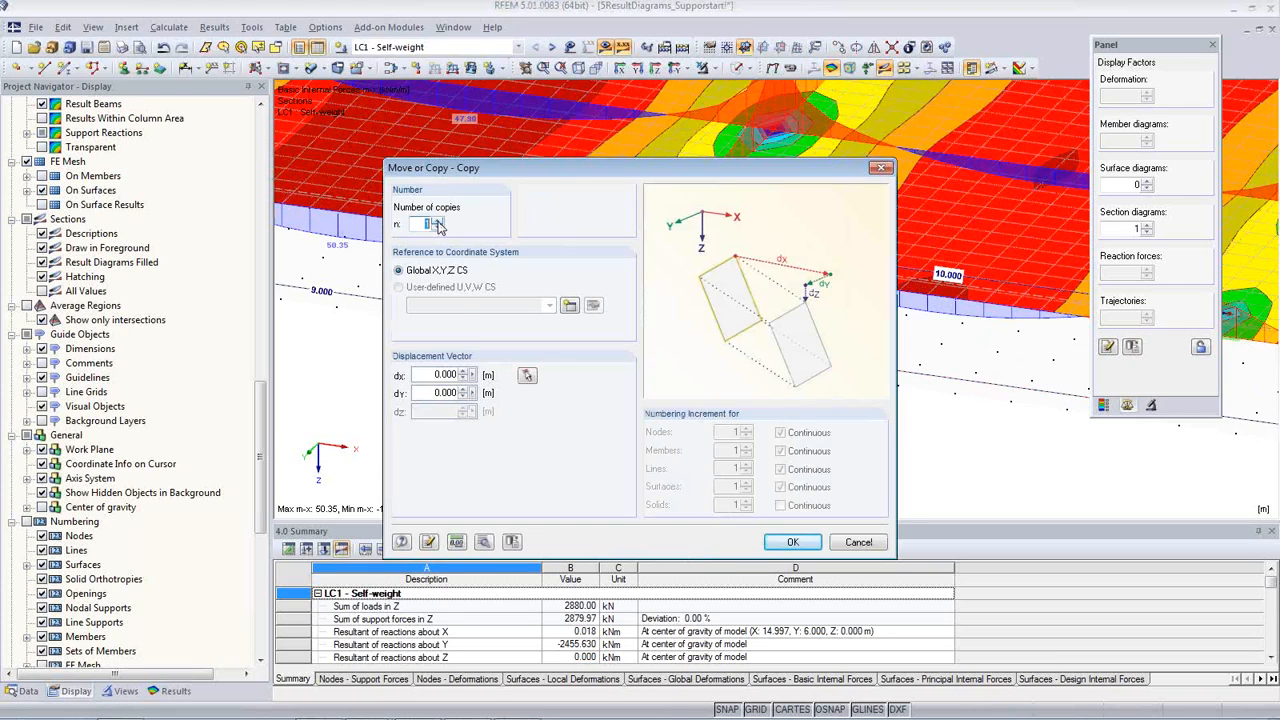
click(528, 374)
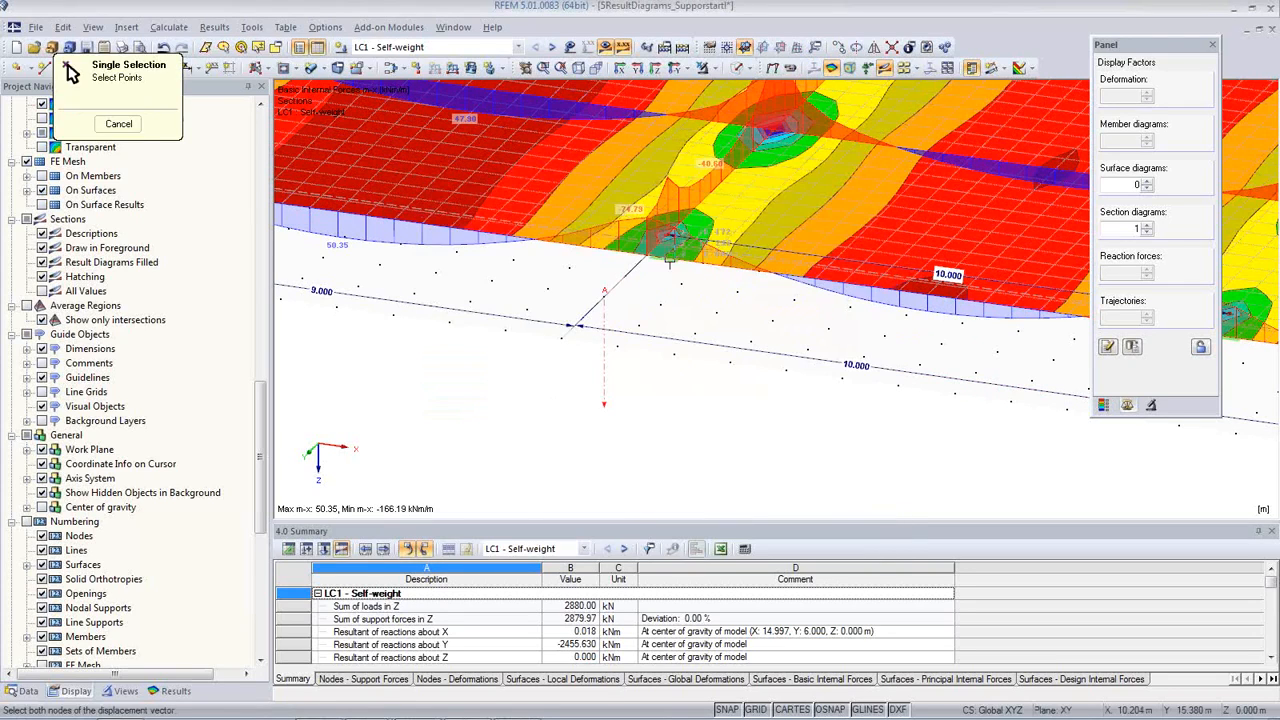
middle_drag(444, 307, 767, 402)
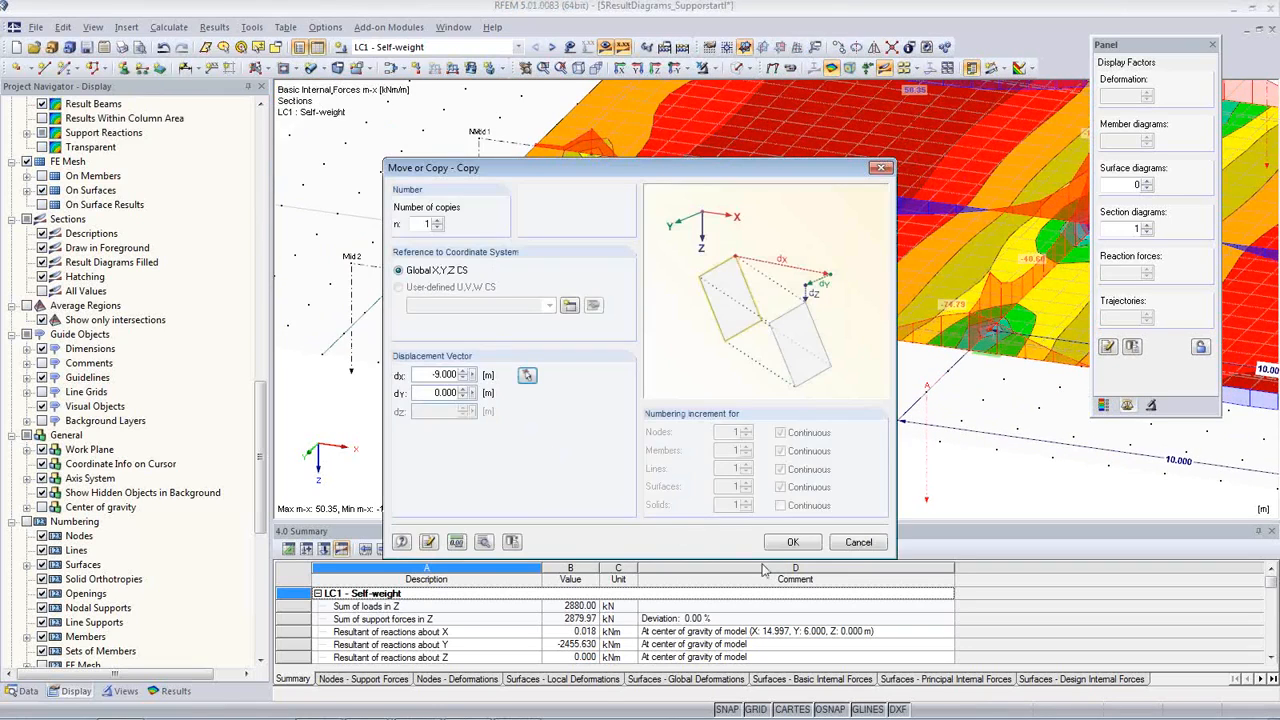
click(780, 548)
Step: Copy section A into the first span as A 2 and set both edge points' X coordinates to 5.5 m
scroll(555, 384, down, 6)
scroll(652, 427, up, 3)
middle_drag(652, 424, 602, 394)
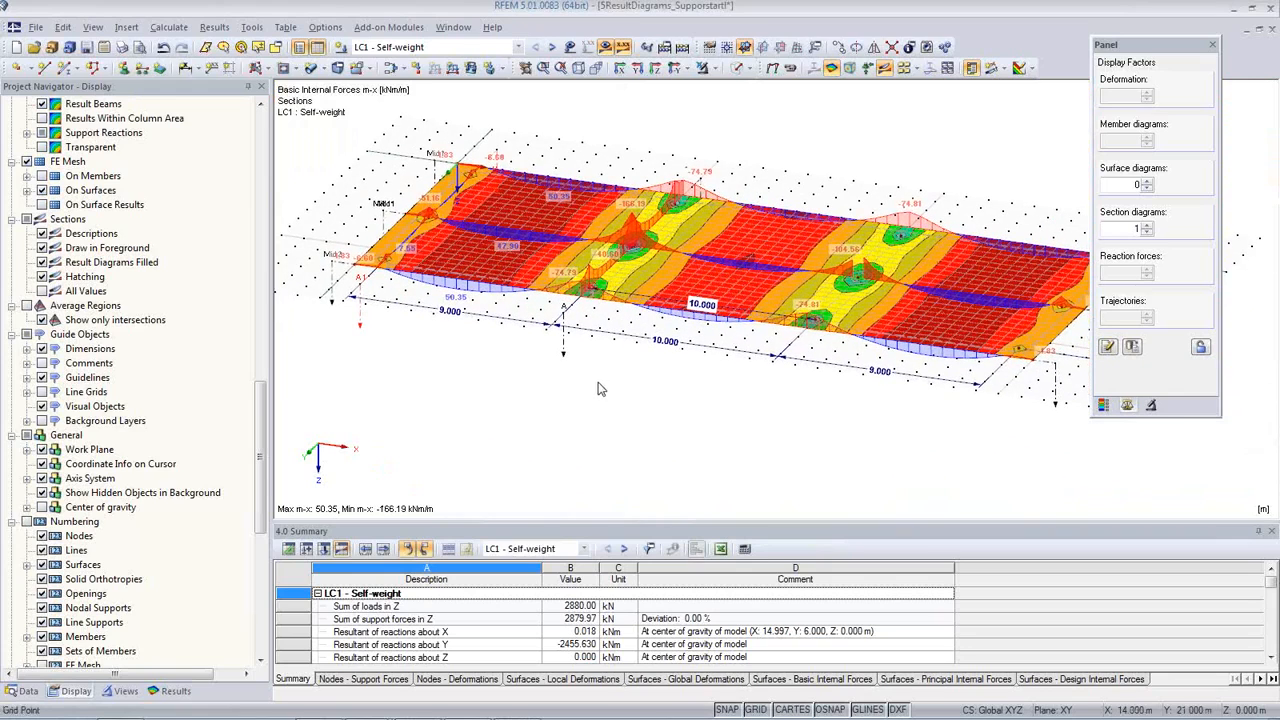
scroll(570, 344, up, 2)
scroll(570, 344, up, 1)
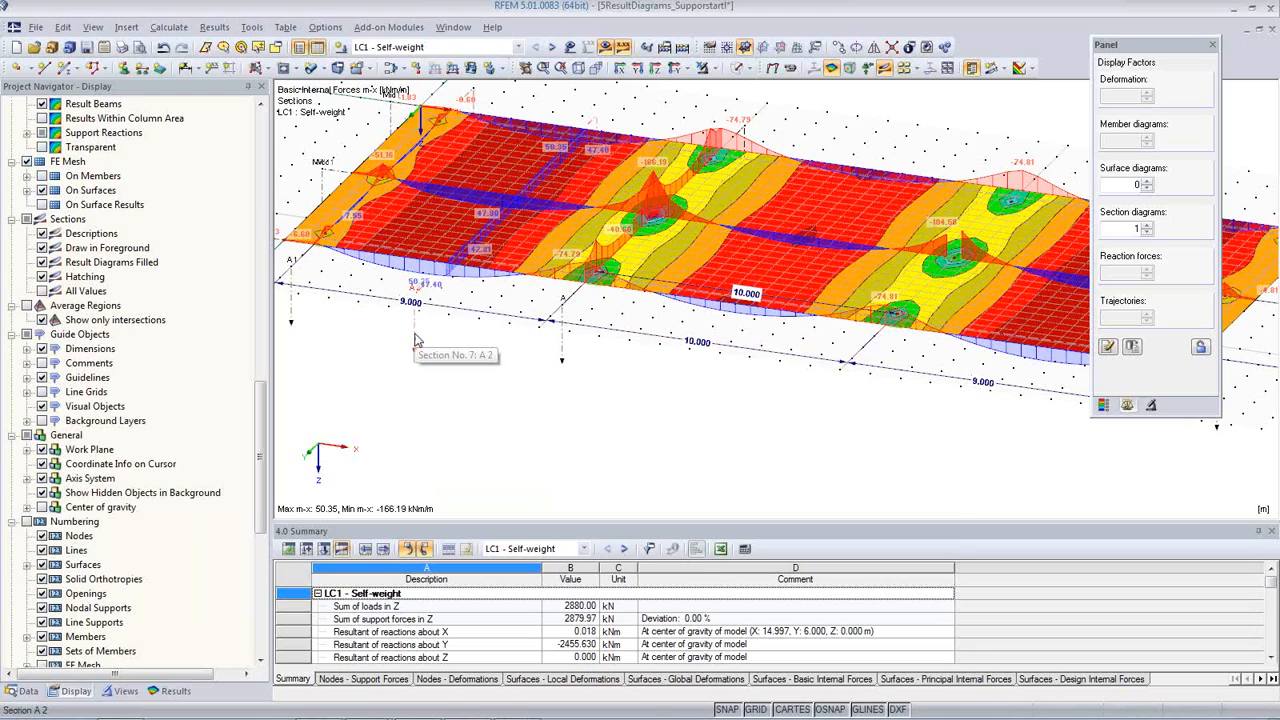
double_click(416, 340)
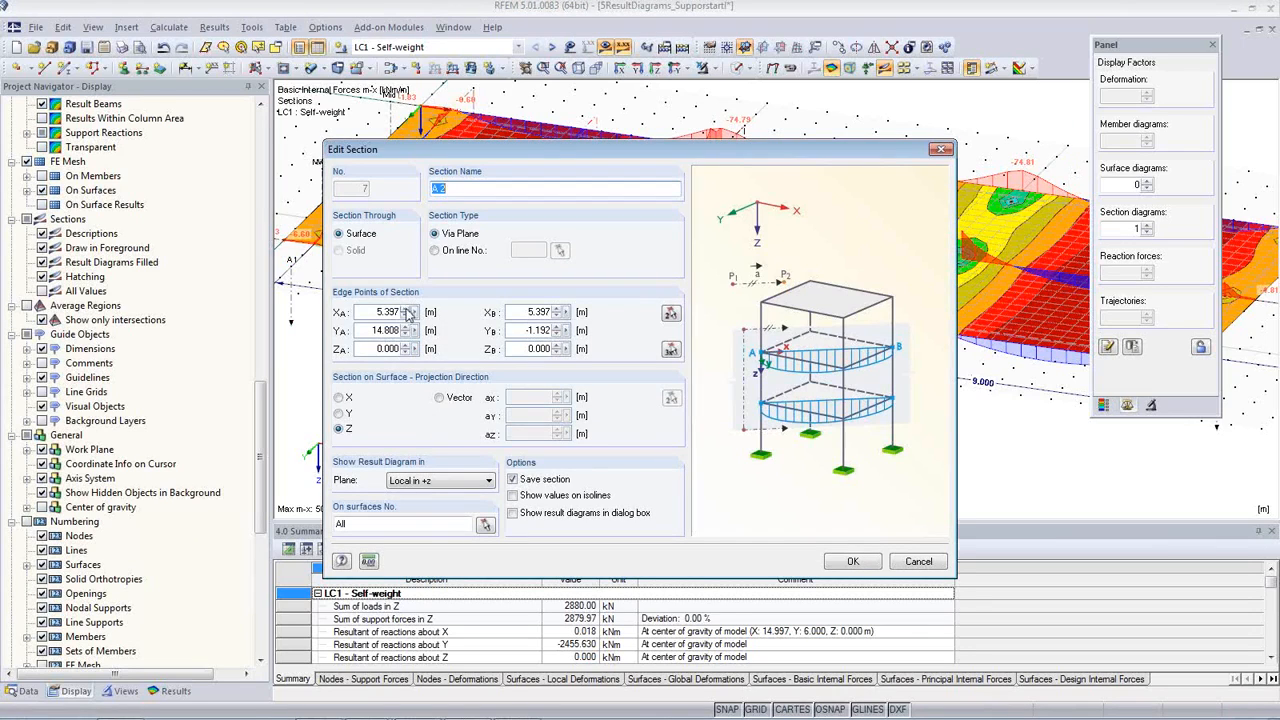
drag(373, 312, 423, 312)
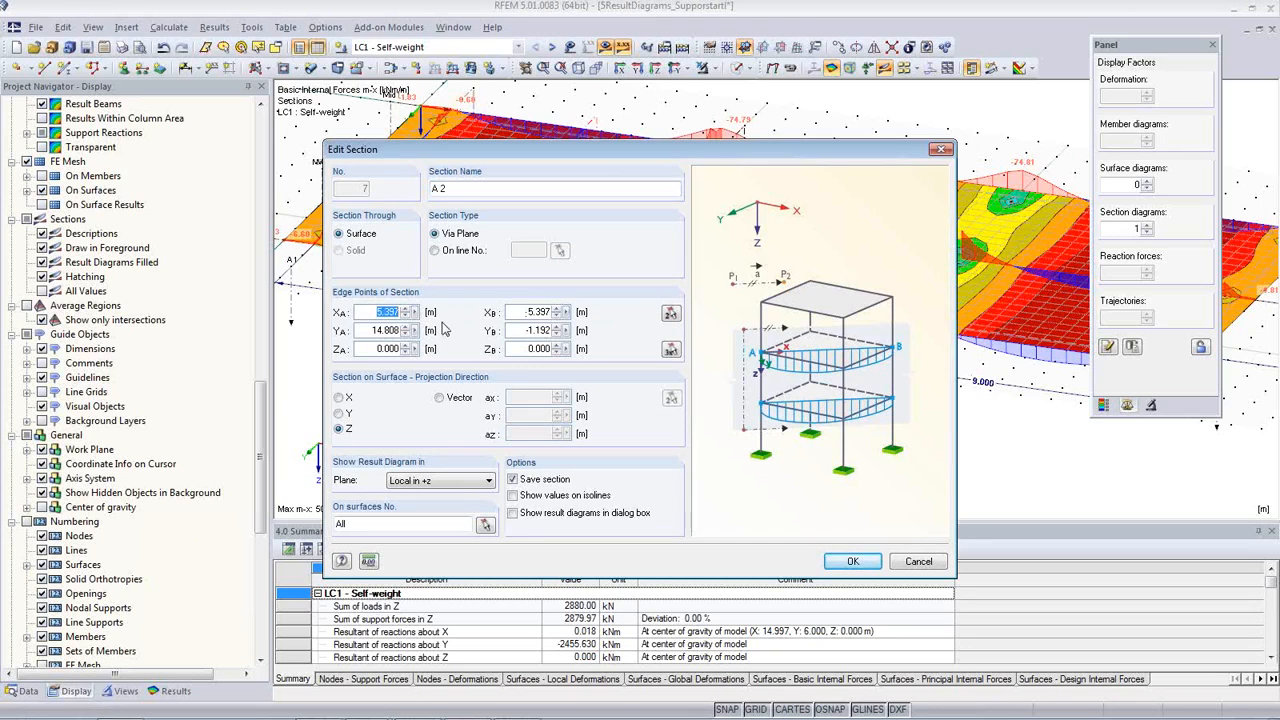
text(.5)
drag(523, 312, 553, 312)
click(857, 563)
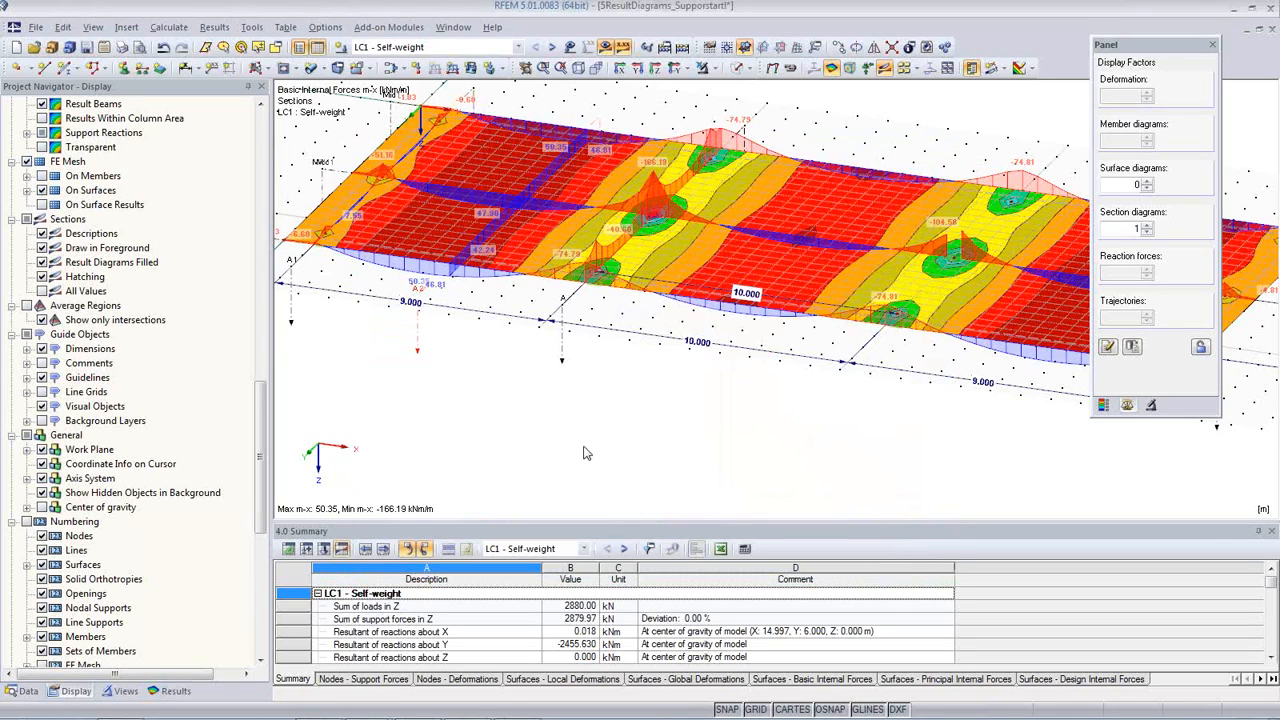
Step: Turn off the isobands on the slab so only the section diagrams remain, and turn on the average regions display
middle_drag(471, 292, 449, 333)
scroll(482, 330, down, 2)
scroll(543, 379, up, 3)
middle_drag(650, 412, 482, 357)
scroll(531, 323, up, 3)
middle_drag(549, 322, 507, 472)
click(1021, 68)
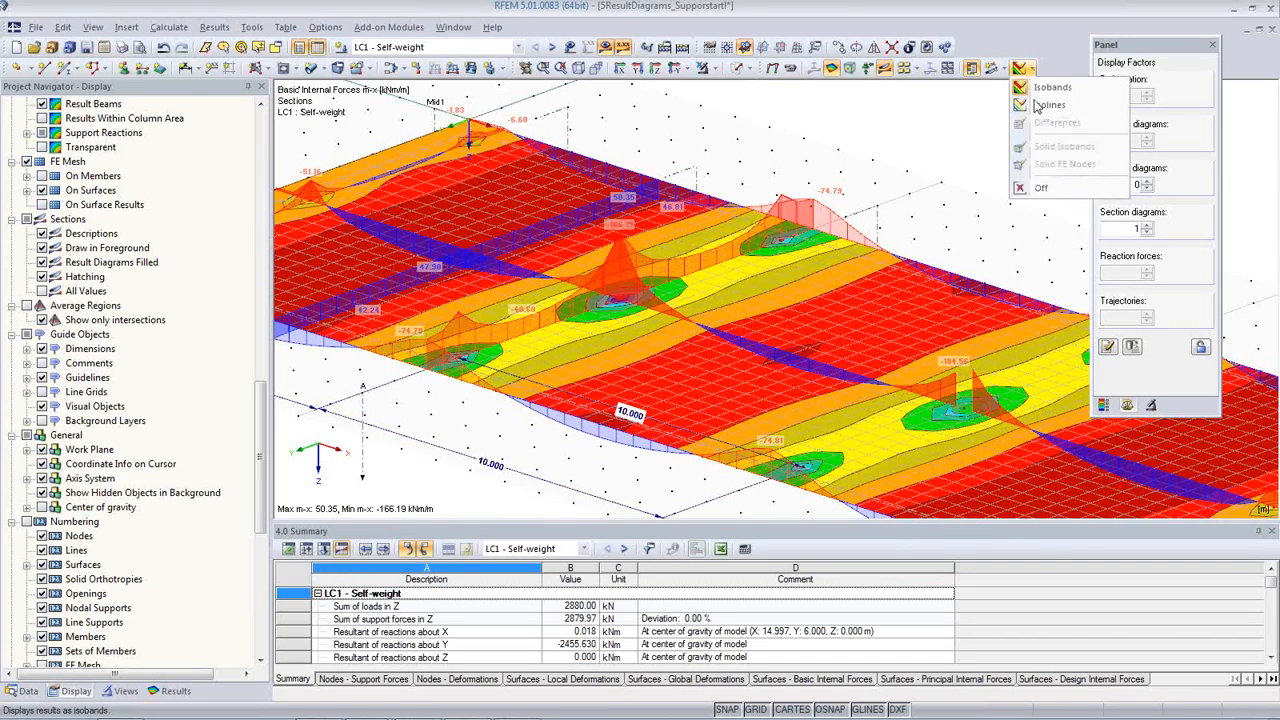
click(1040, 189)
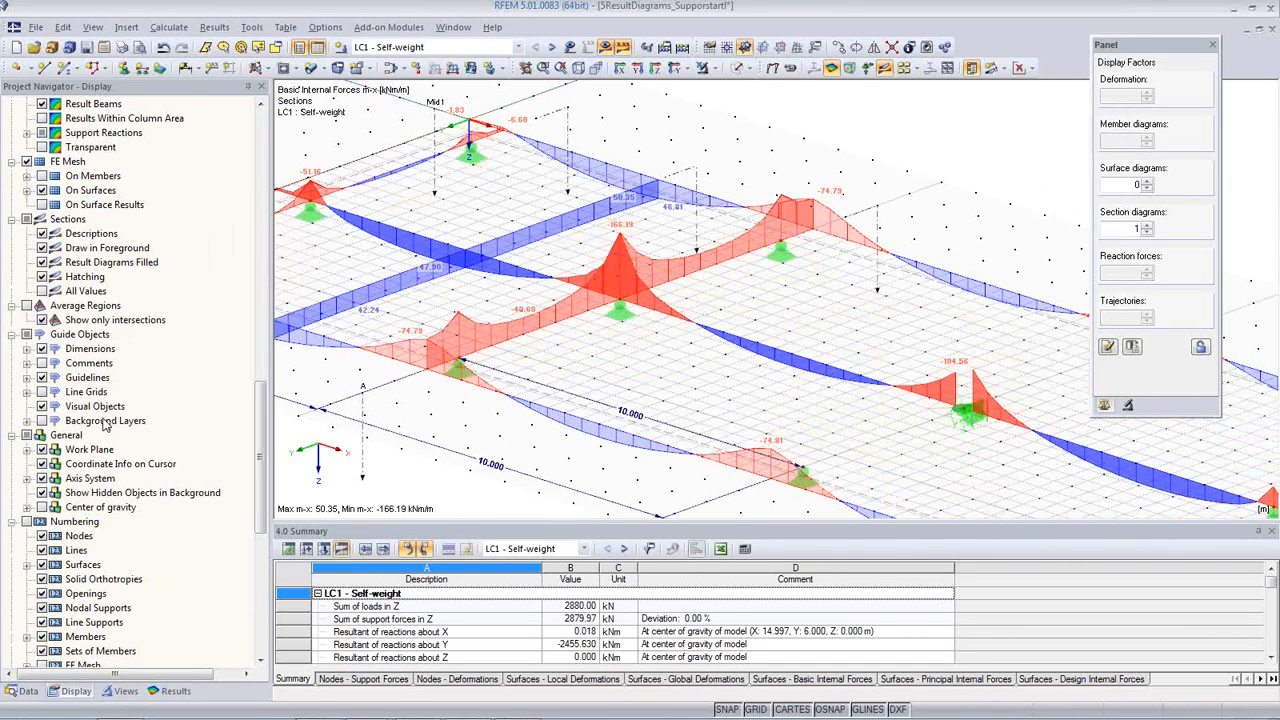
click(27, 305)
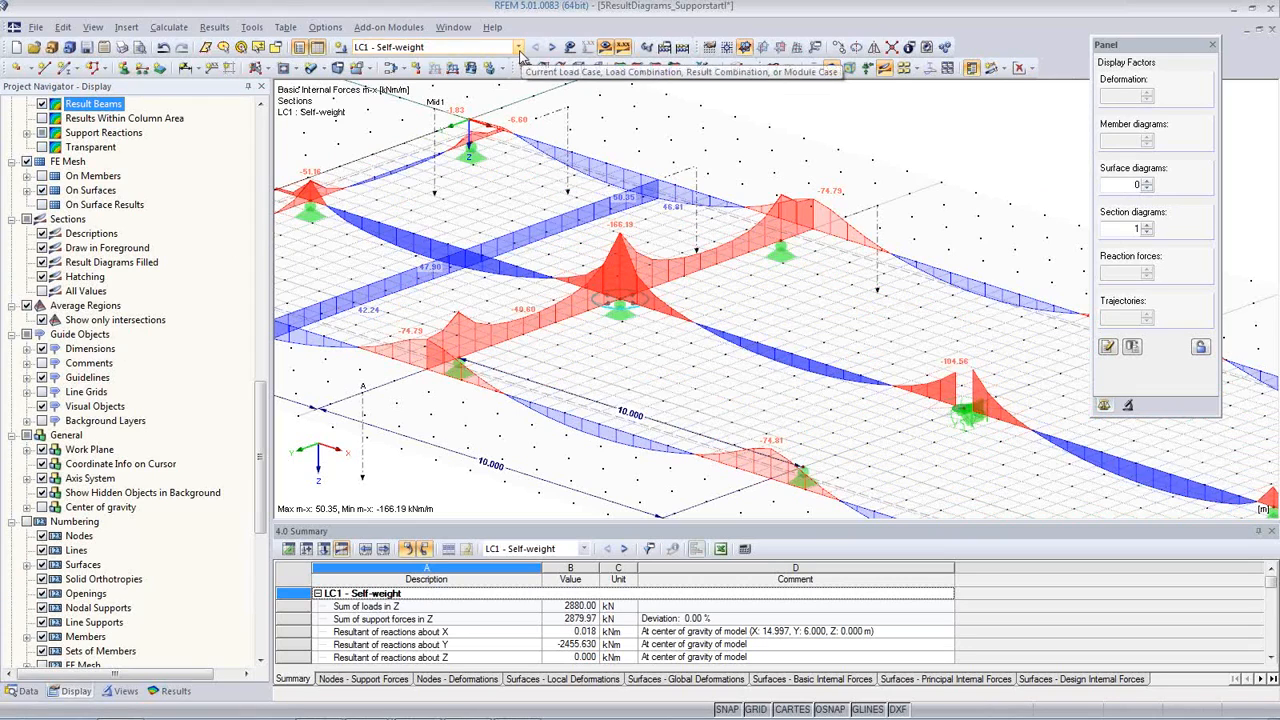
Step: Open RF-CONCRETE Surfaces and have its design details apply the averaged internal forces from the defined average region
click(520, 52)
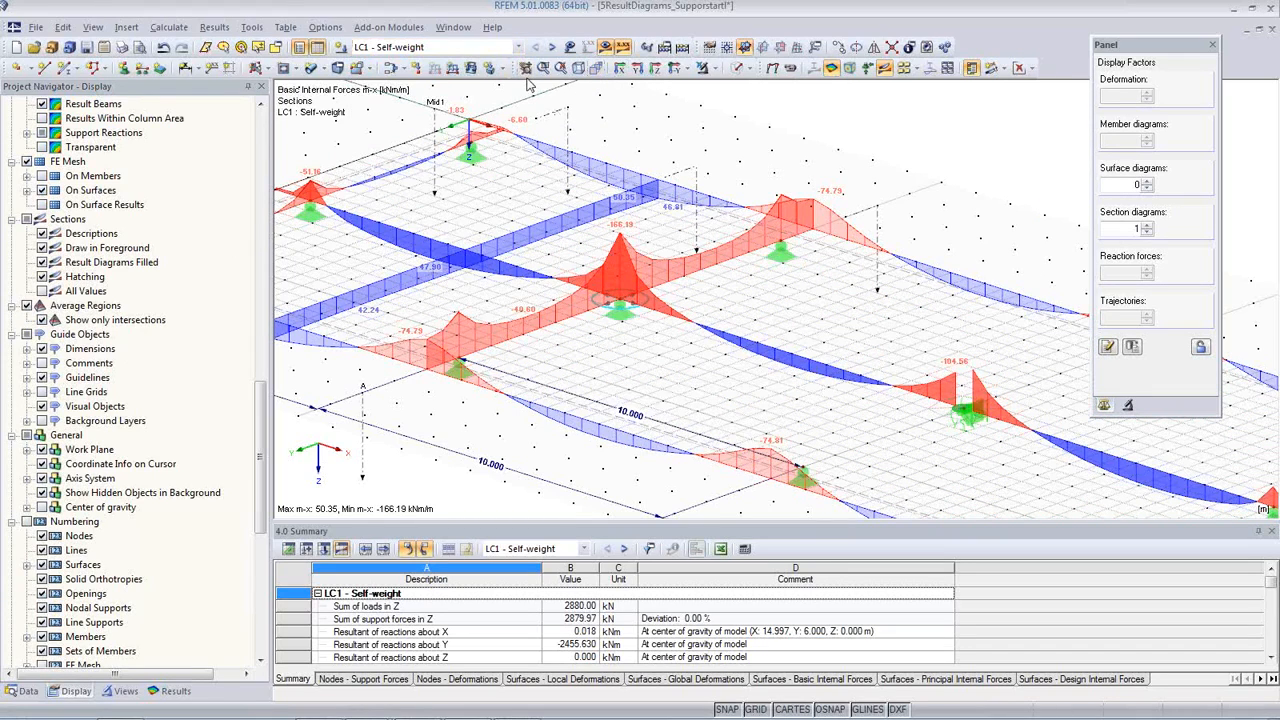
click(24, 691)
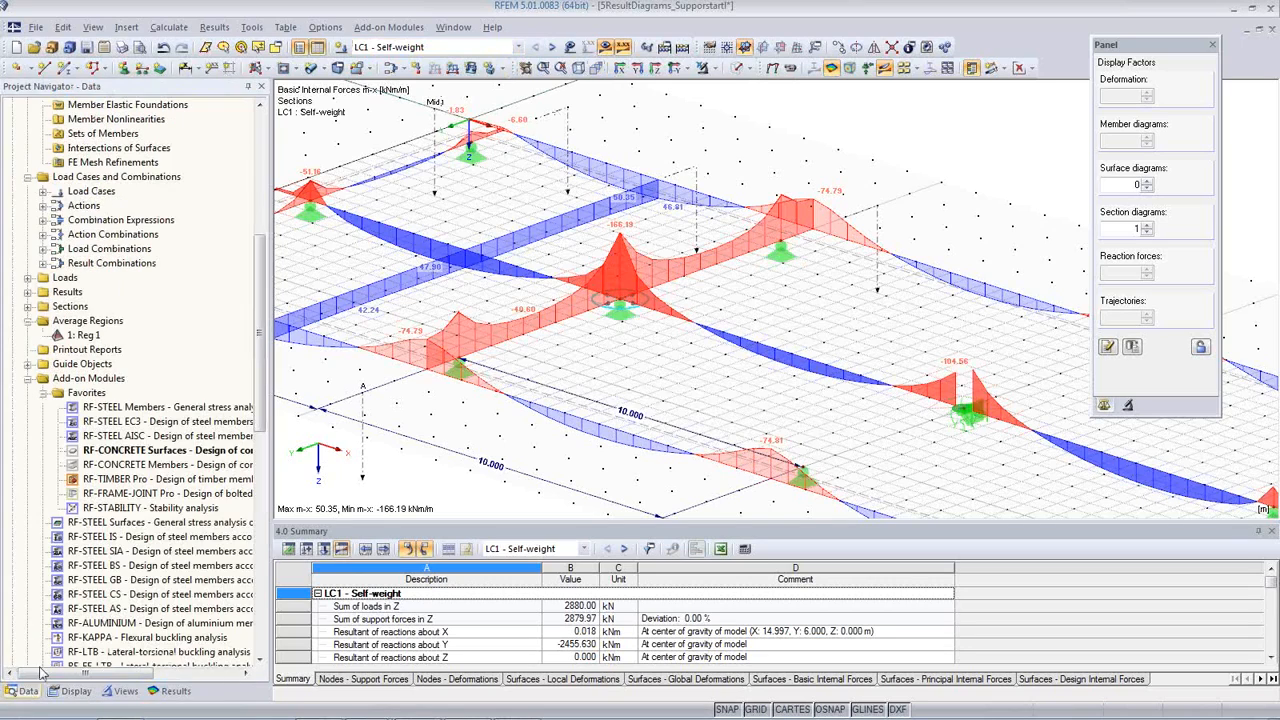
double_click(170, 453)
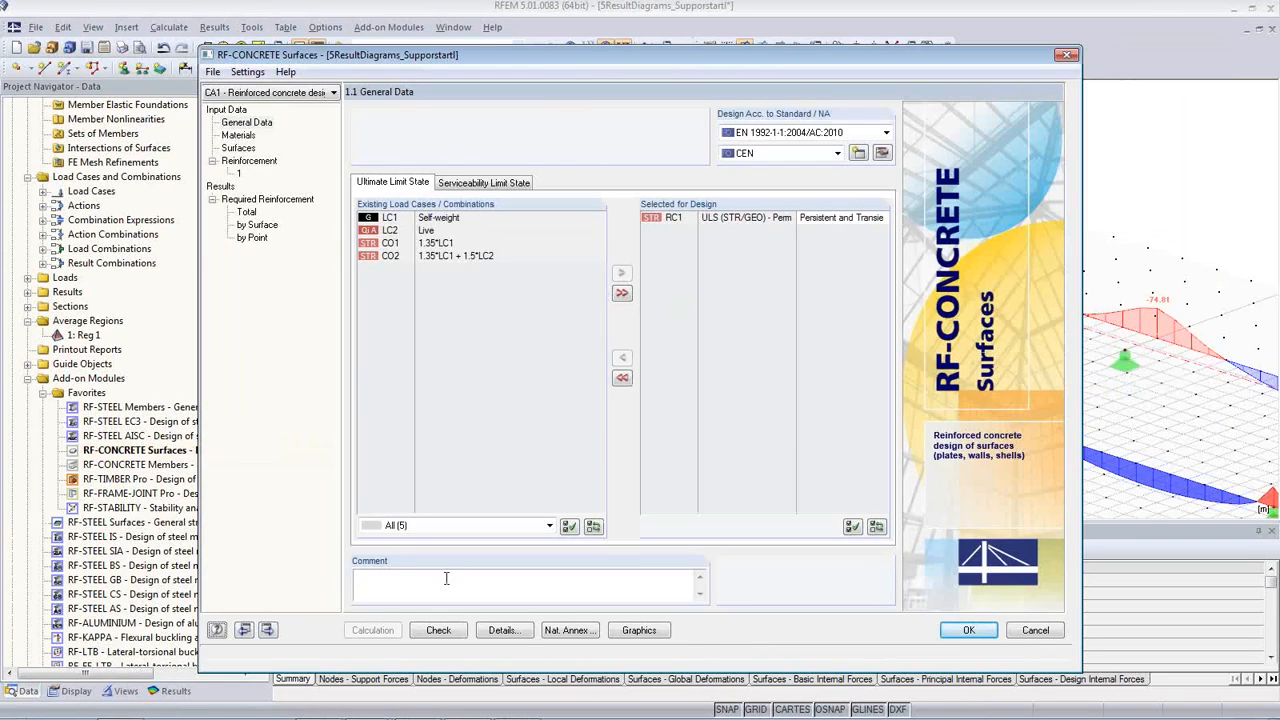
click(503, 630)
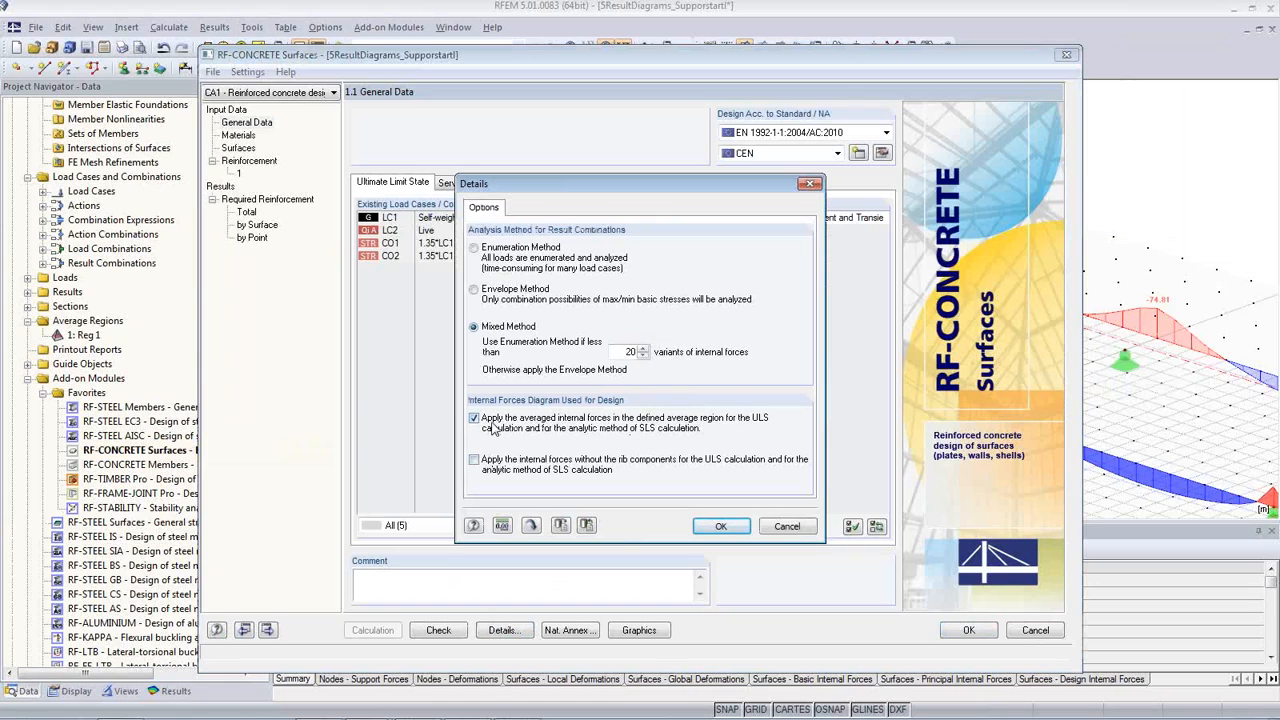
click(475, 420)
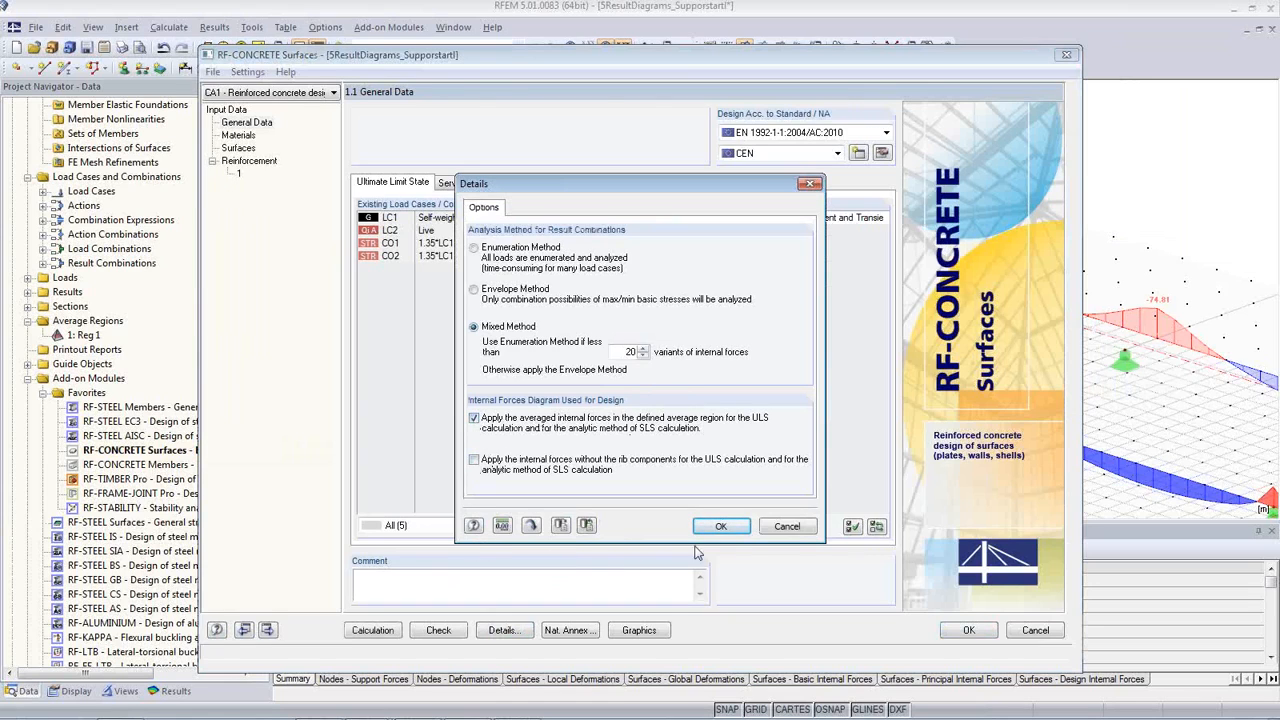
click(721, 527)
Step: Run the RF-CONCRETE Surfaces calculation, accept the module data, and display the results of design case CA1 in the model
click(375, 631)
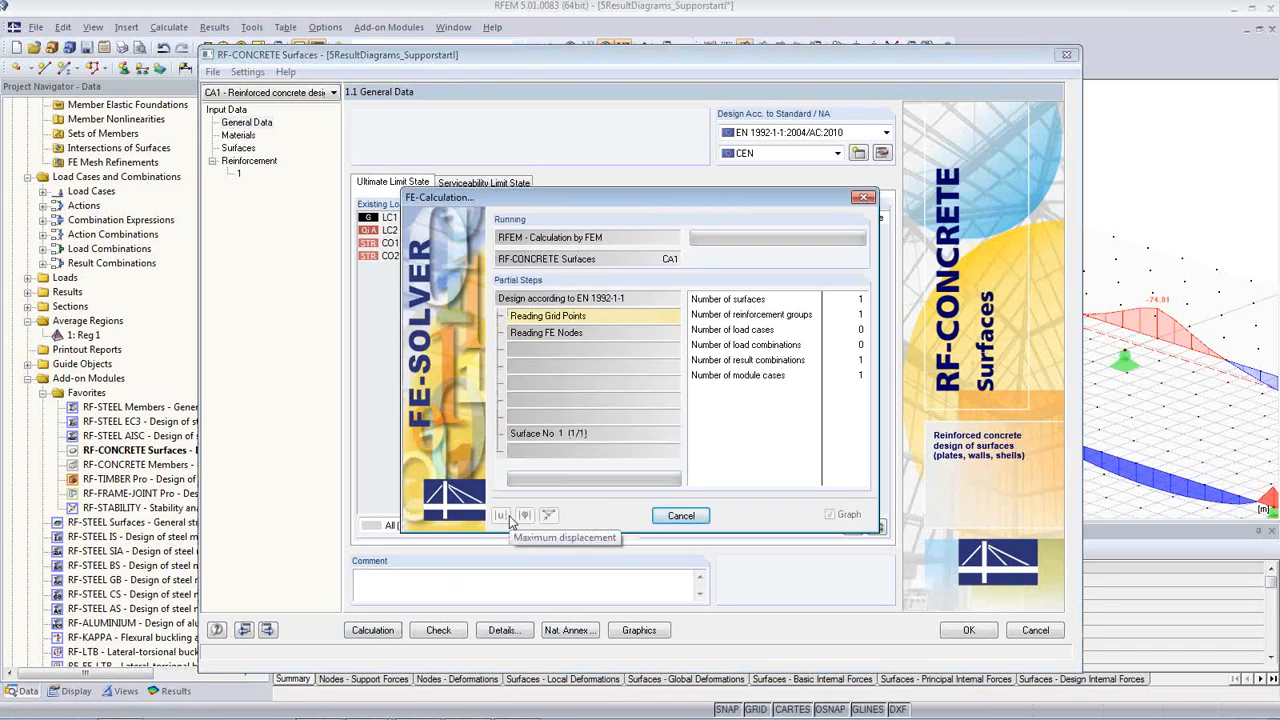
click(945, 638)
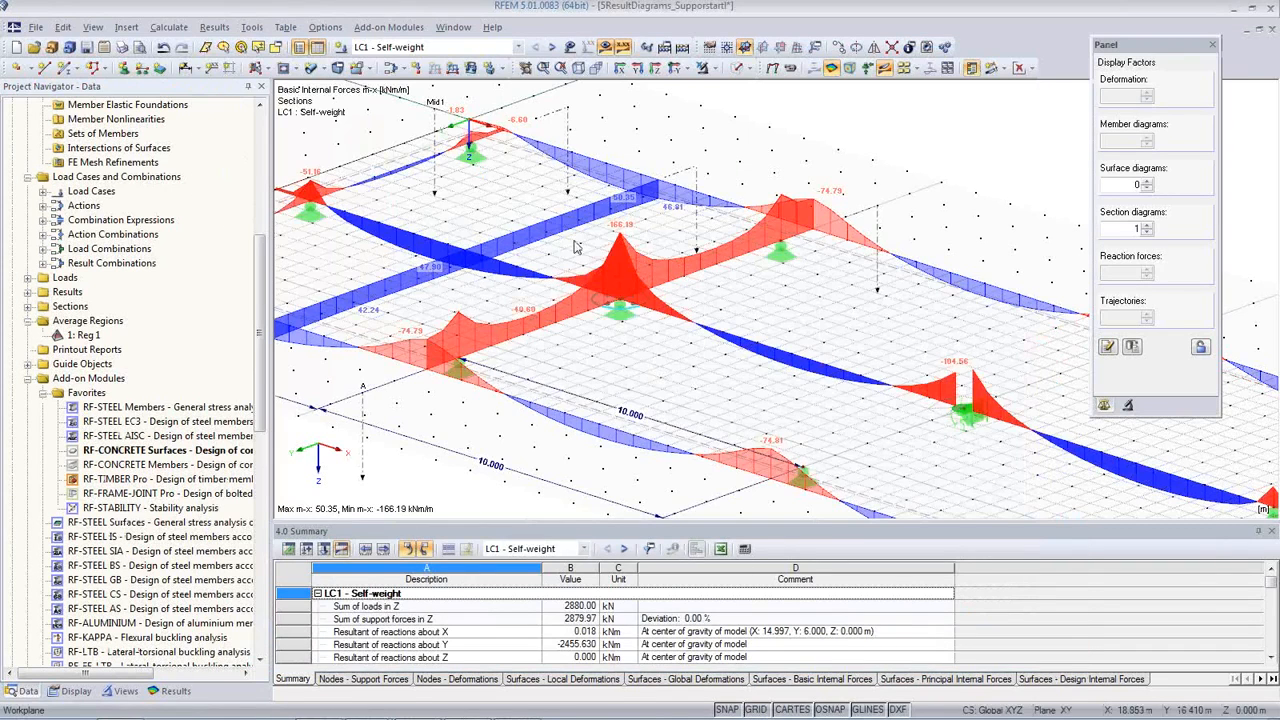
click(518, 47)
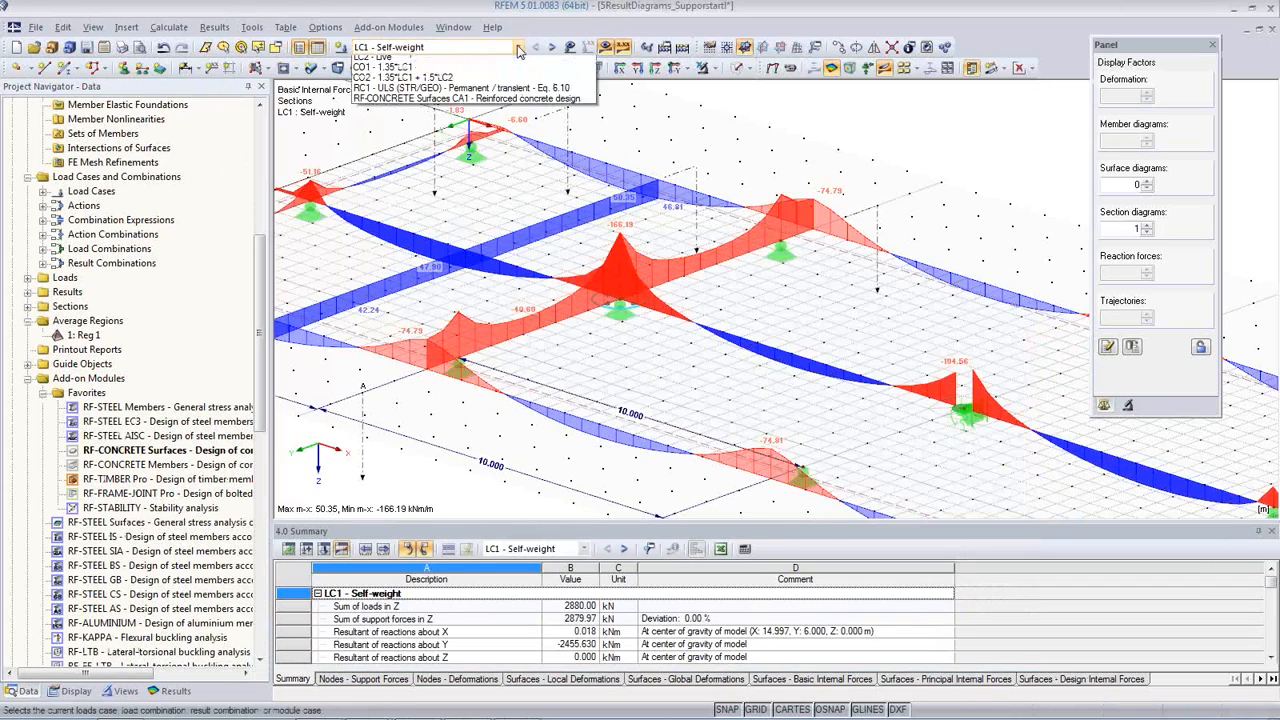
click(480, 116)
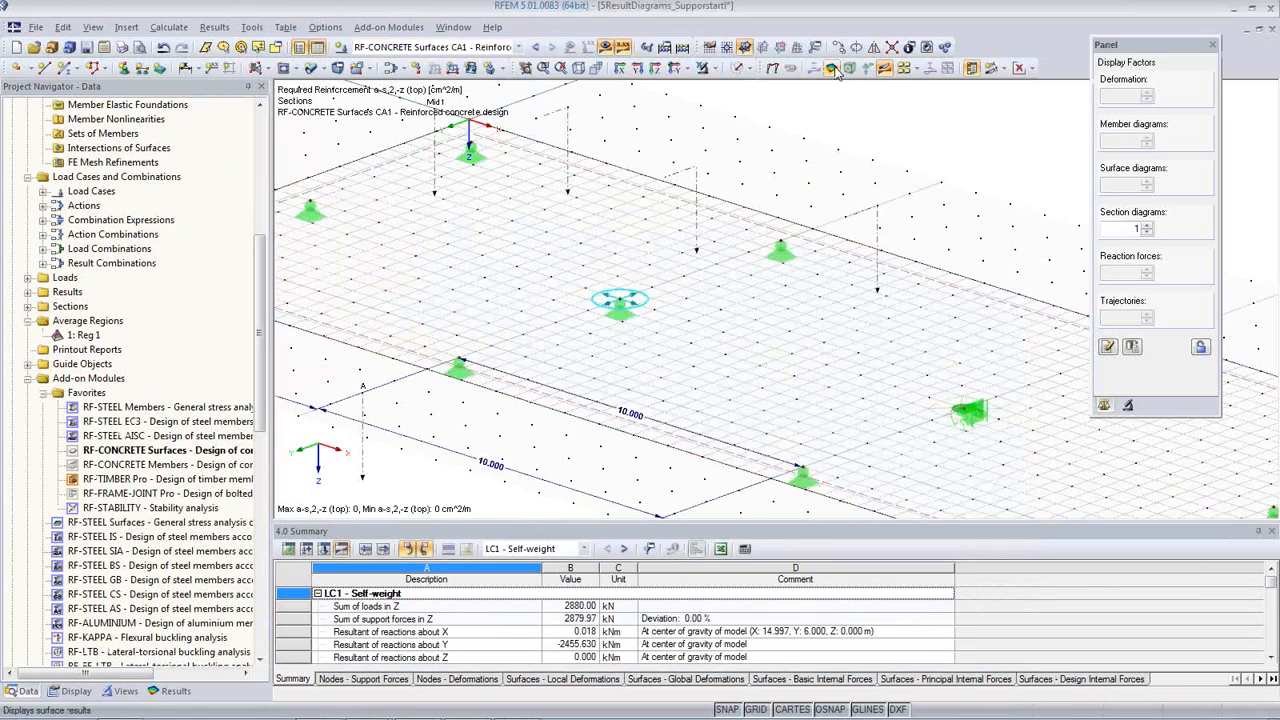
Step: Try to display the required top reinforcement on the slab surface as isobands
click(1030, 68)
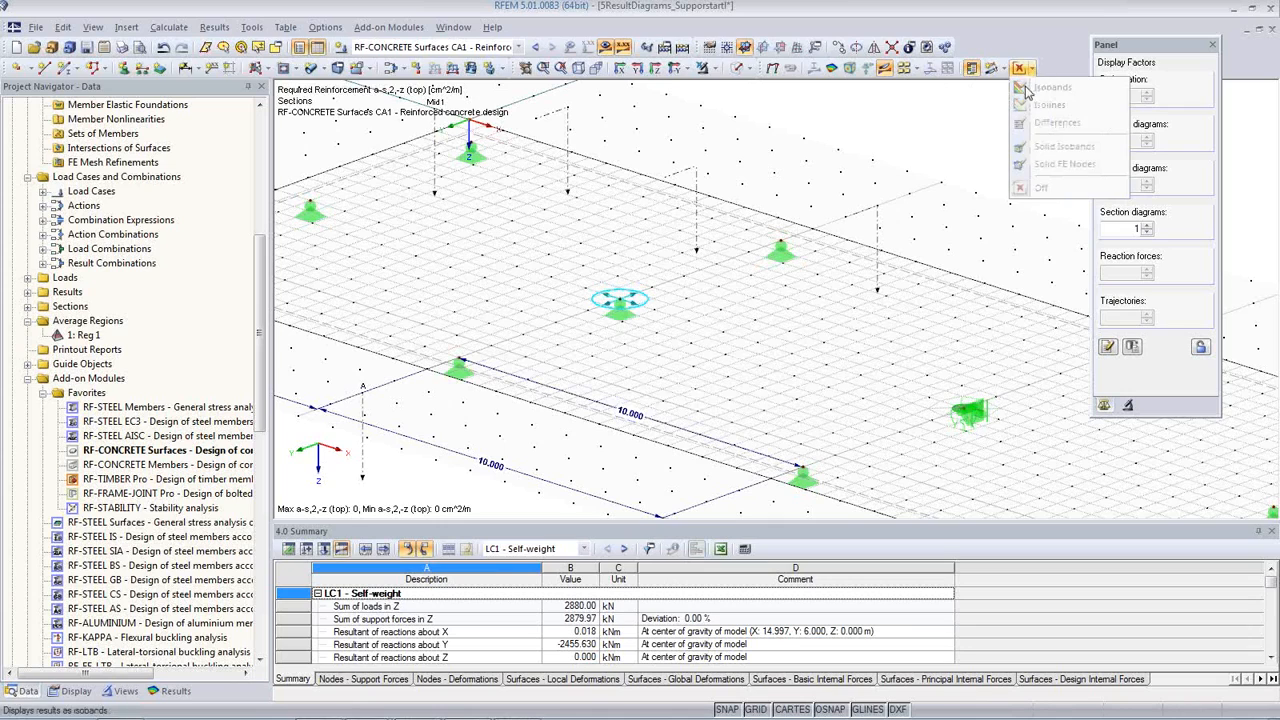
click(1031, 70)
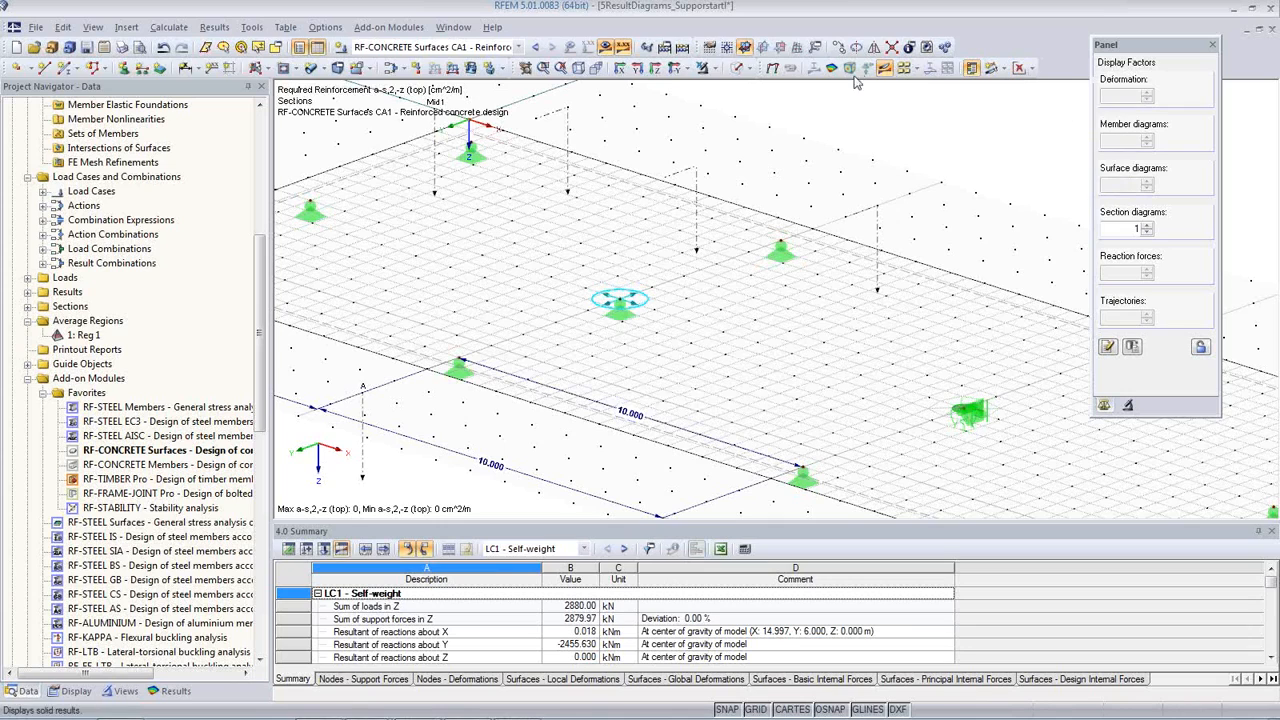
click(1032, 69)
click(838, 130)
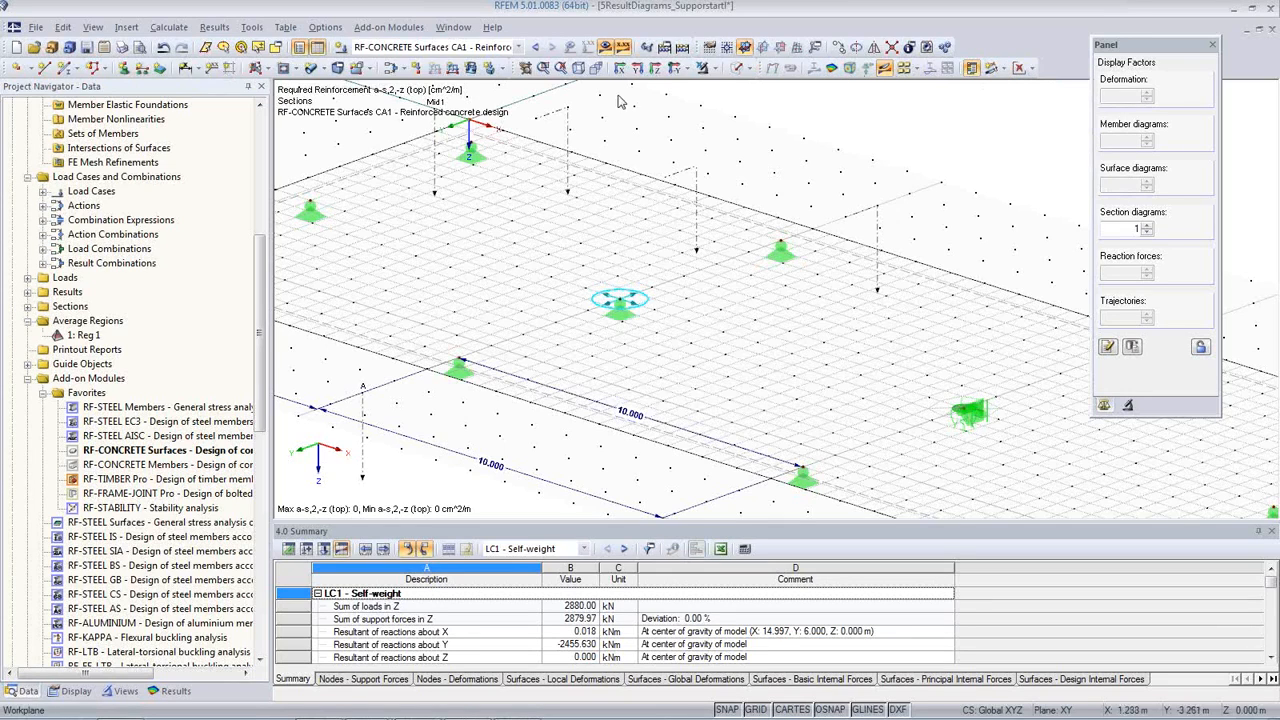
Step: Show the required top reinforcement a-s,2,-z as section diagrams and examine the averaged peak at the inner column with the average region
click(1019, 69)
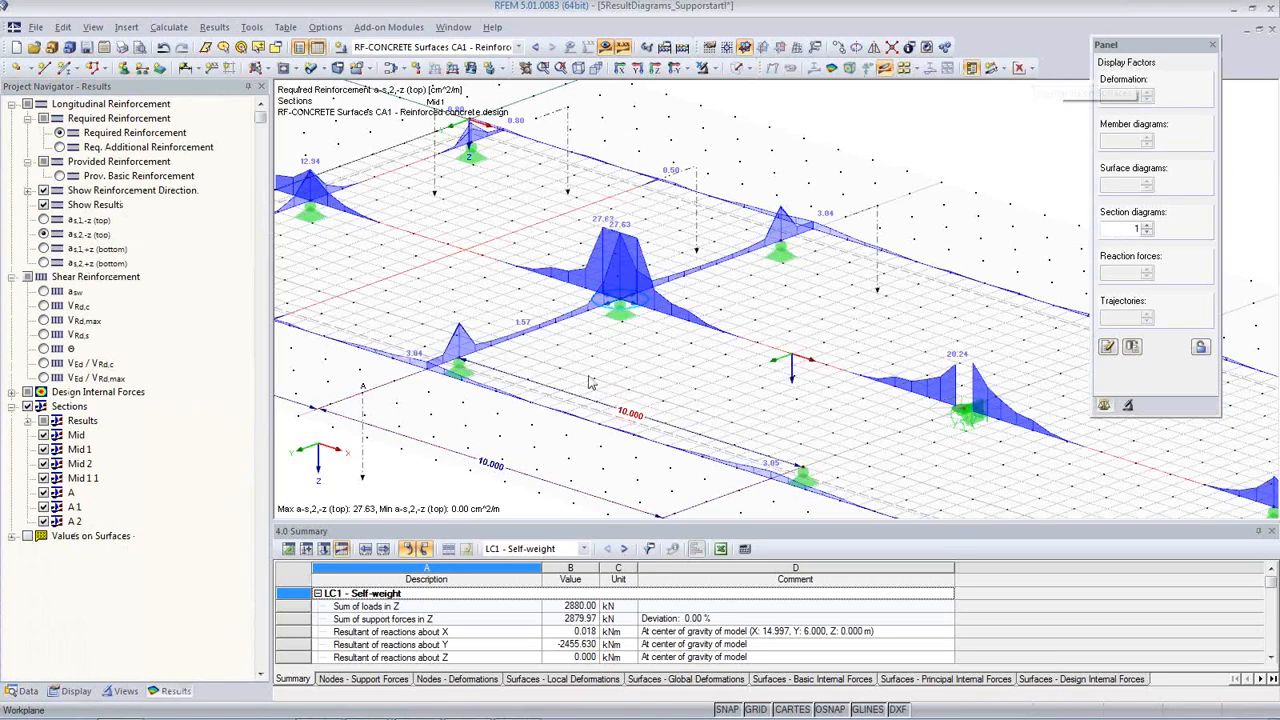
scroll(638, 345, up, 5)
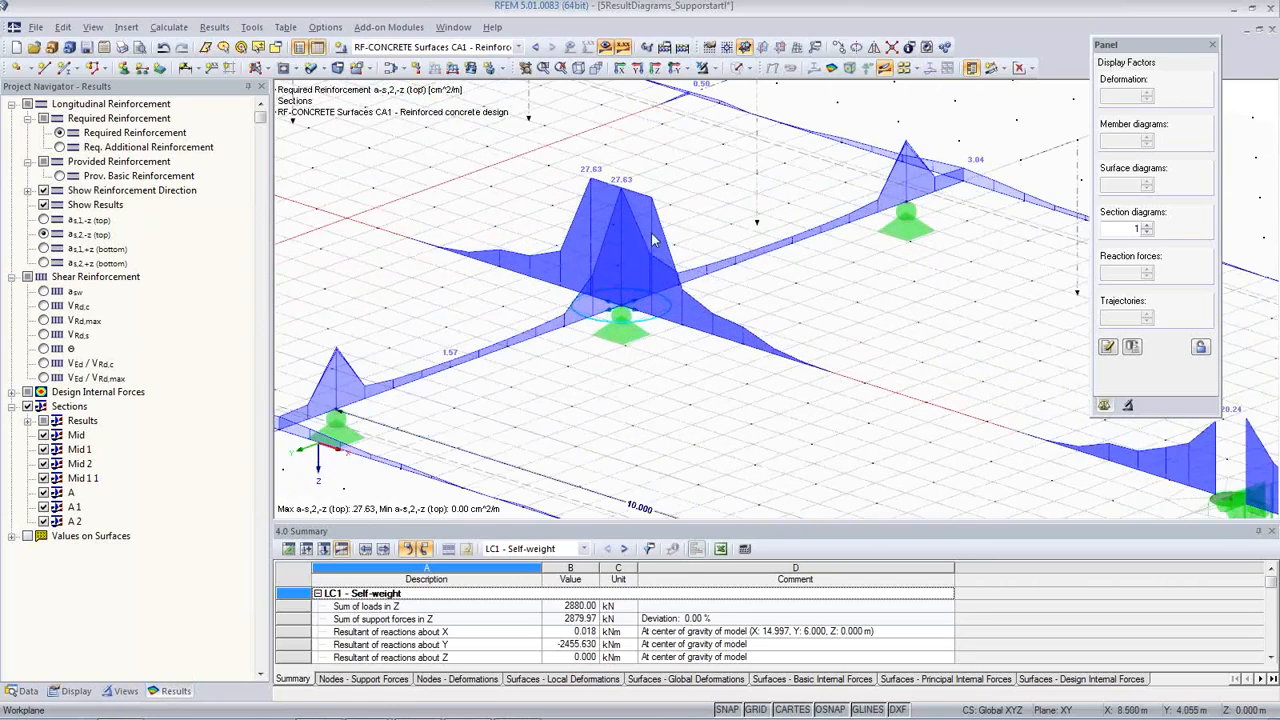
scroll(591, 178, up, 3)
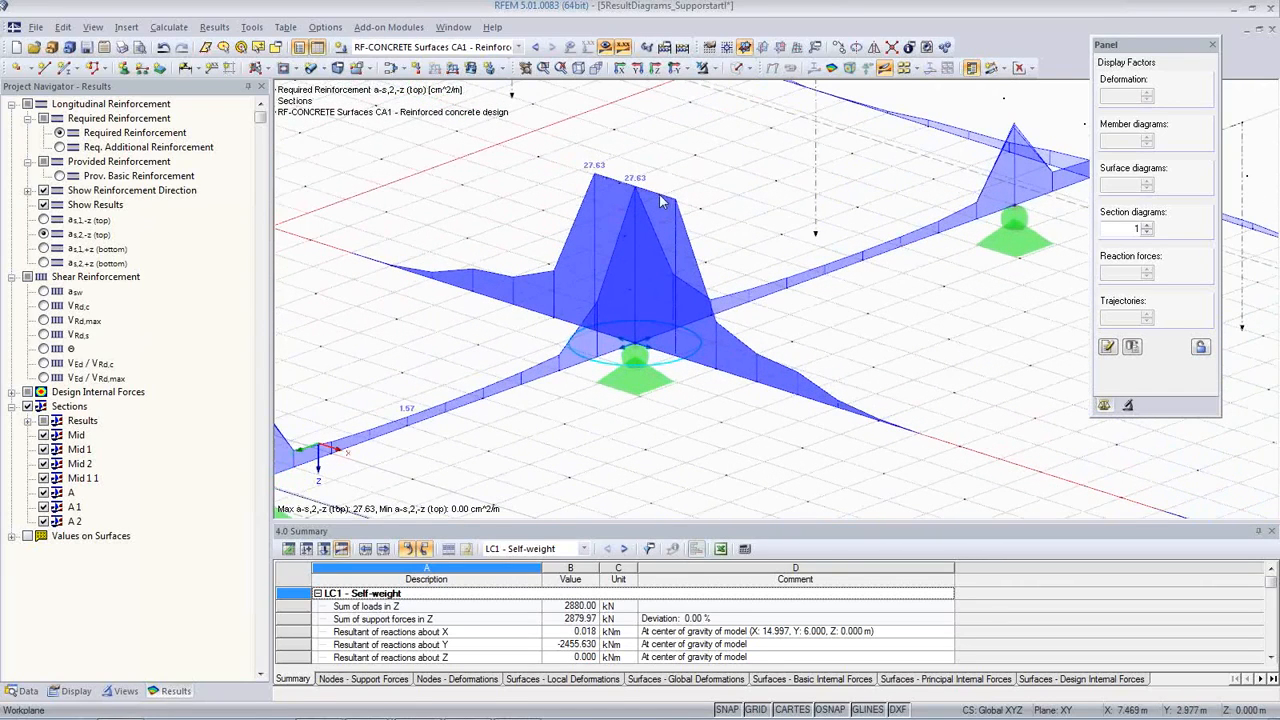
scroll(674, 226, down, 5)
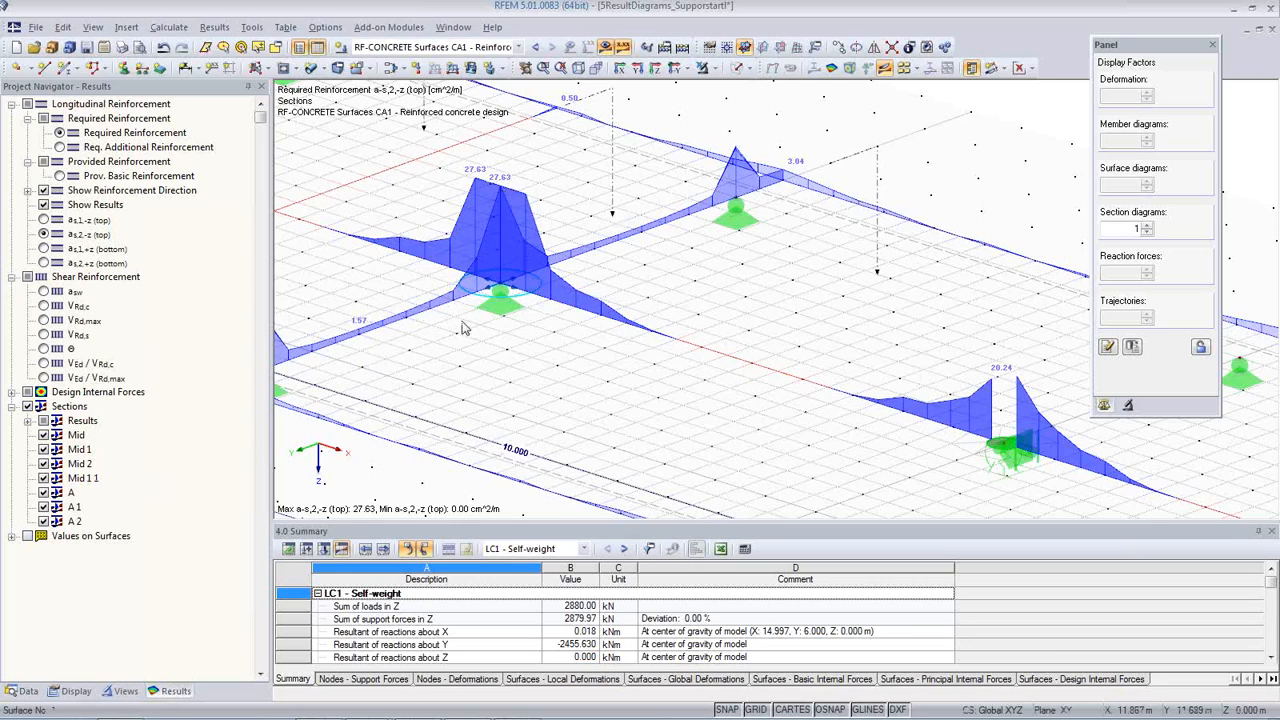
scroll(518, 388, down, 5)
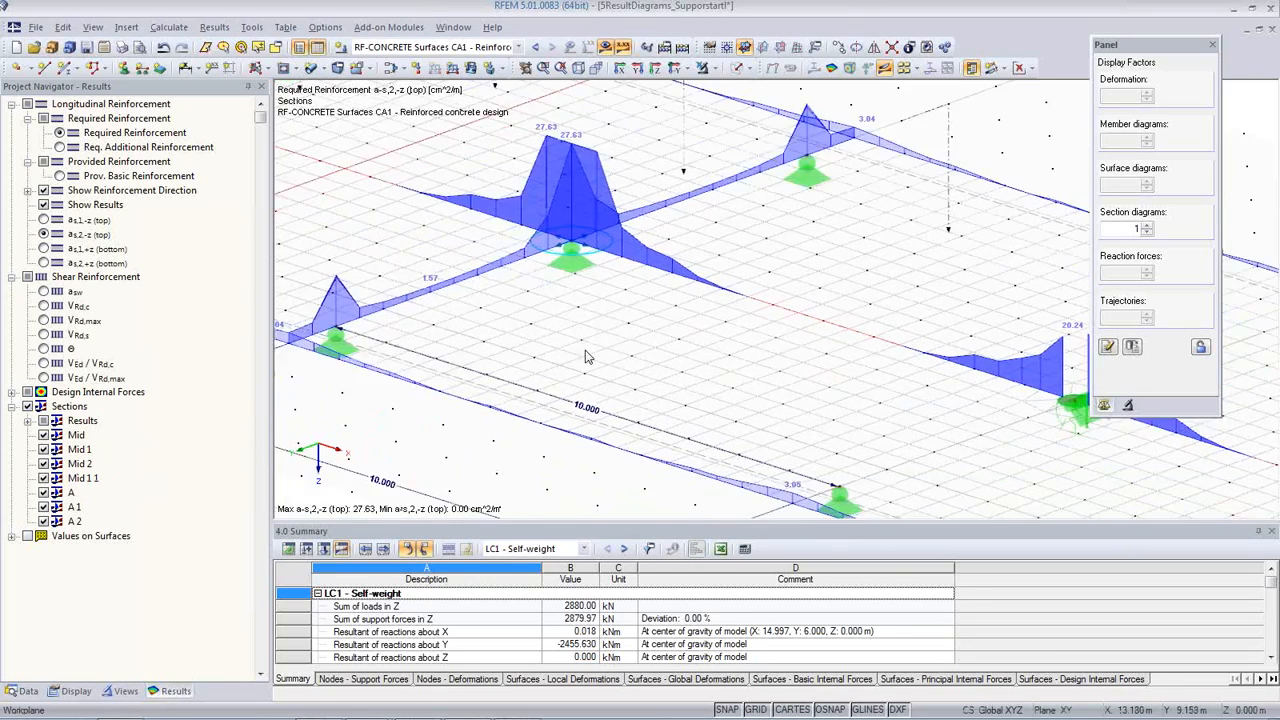
middle_drag(683, 428, 754, 376)
scroll(750, 375, up, 1)
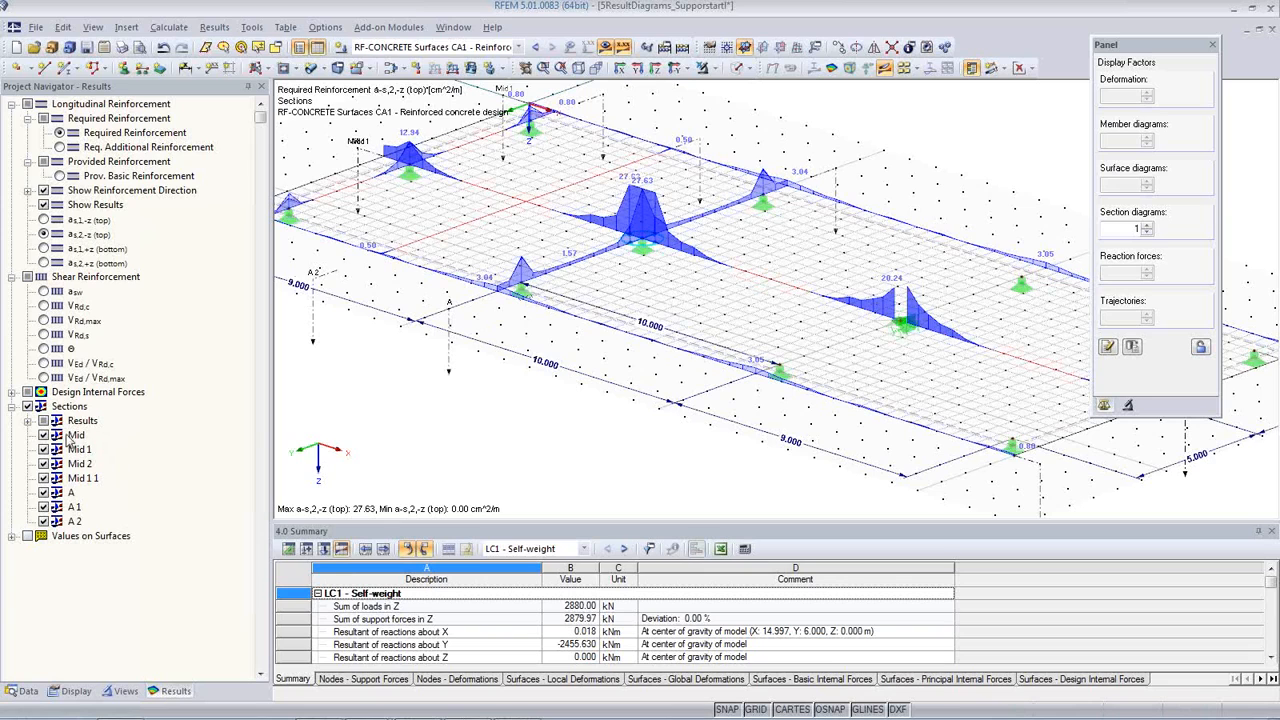
Step: Copy section A to the next support row at X = 20 m and to the support row at the slab's far end
middle_drag(648, 418, 613, 395)
scroll(613, 395, down, 2)
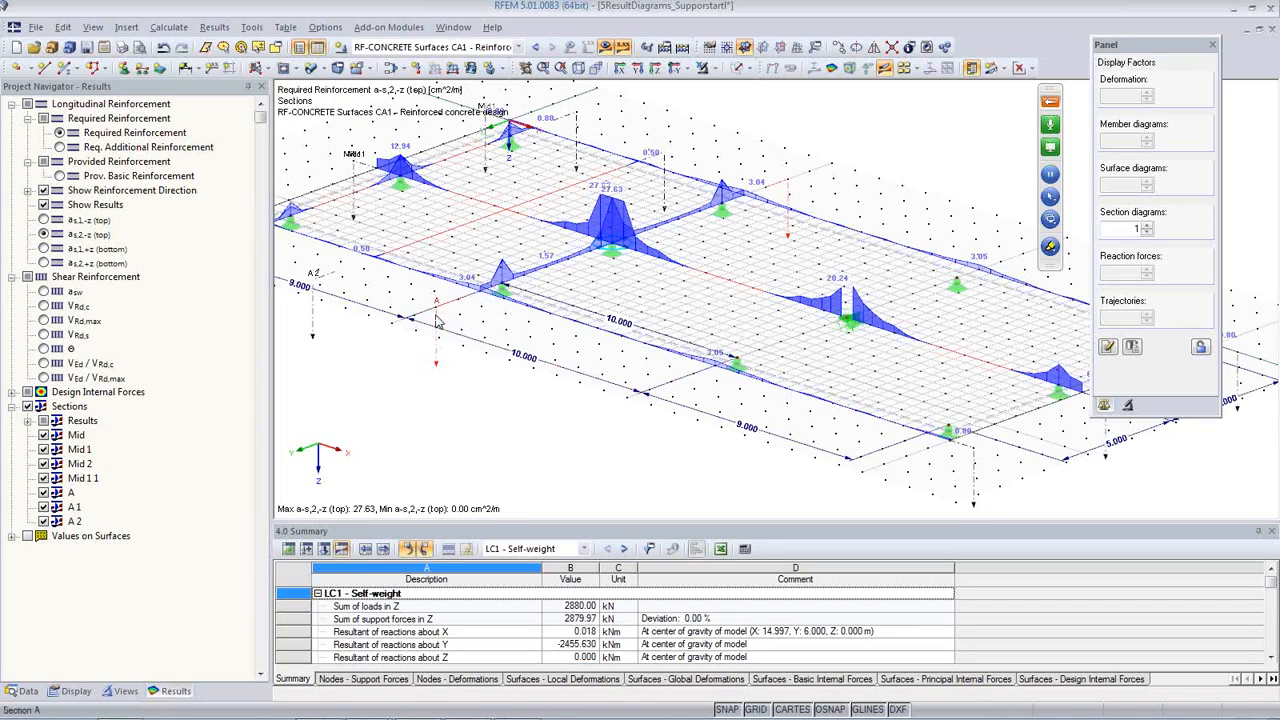
click(672, 392)
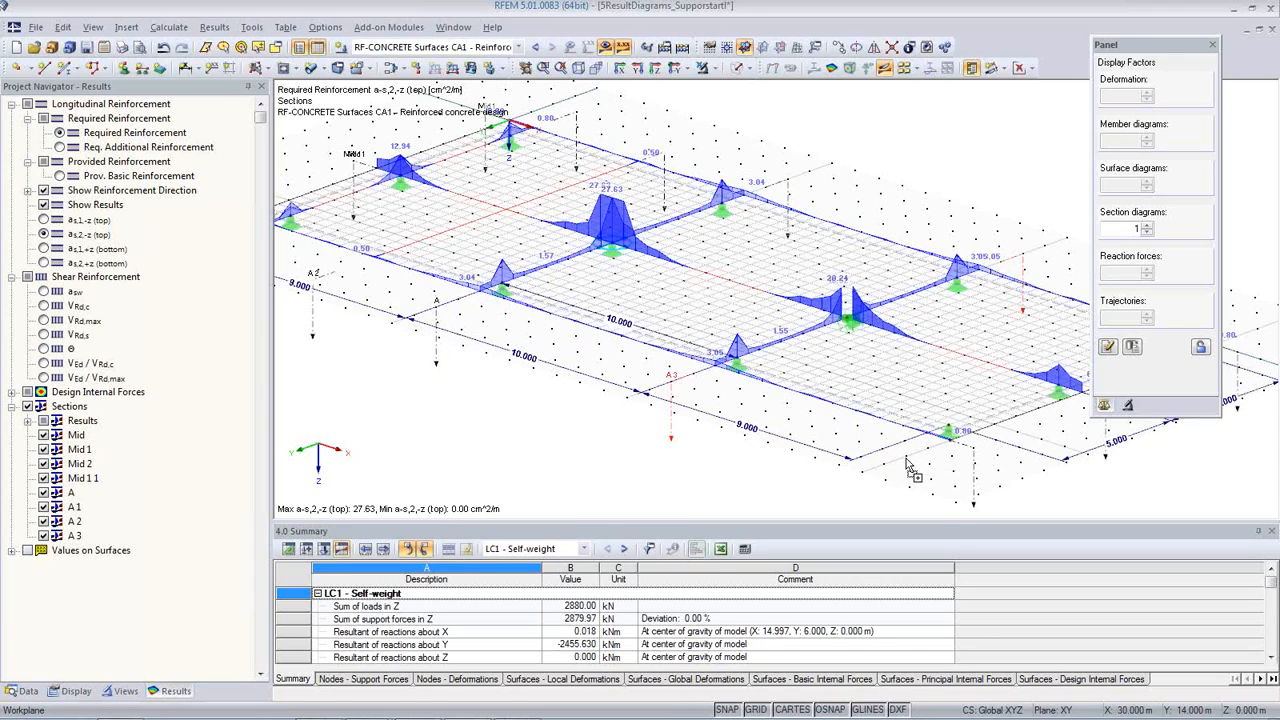
ctrl+drag(883, 450, 883, 450)
click(852, 502)
ctrl+middle_drag(810, 477, 630, 409)
scroll(697, 434, down, 1)
scroll(730, 459, up, 2)
scroll(726, 453, down, 2)
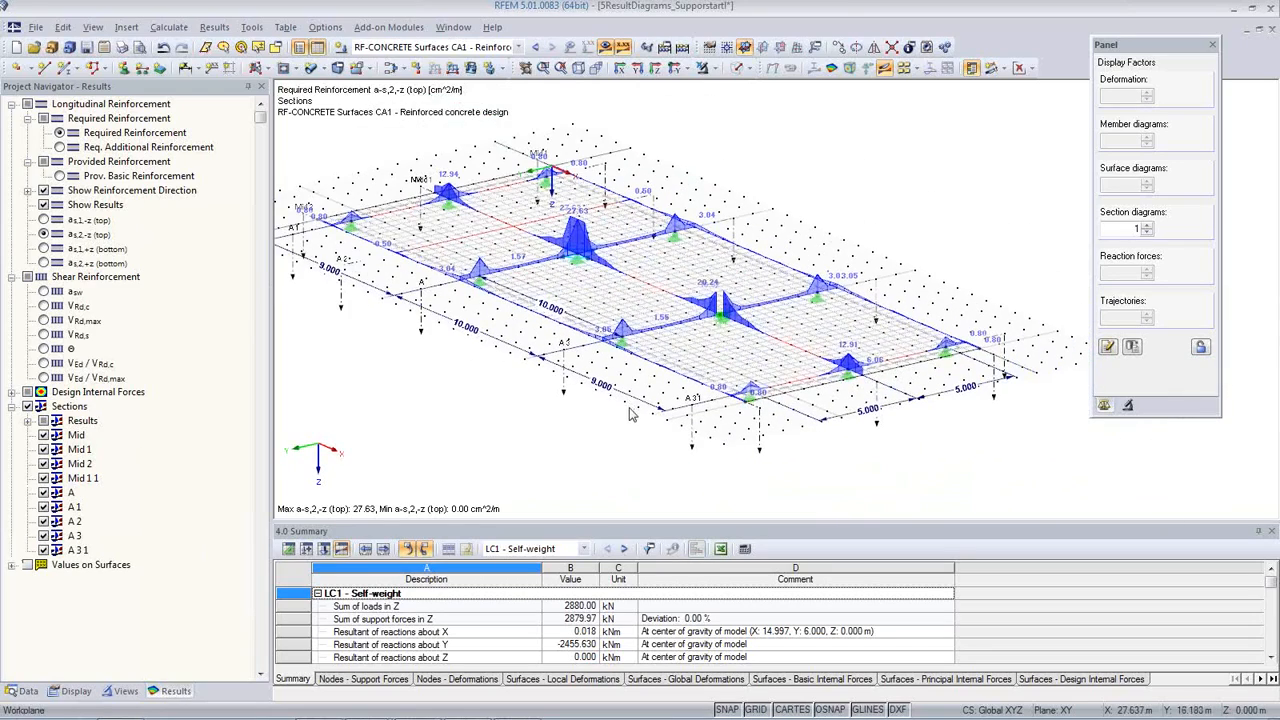
Step: Switch the displayed results from the concrete design case to load case LC1 - Self-weight
click(1031, 68)
click(955, 152)
ctrl+middle_drag(567, 418, 697, 469)
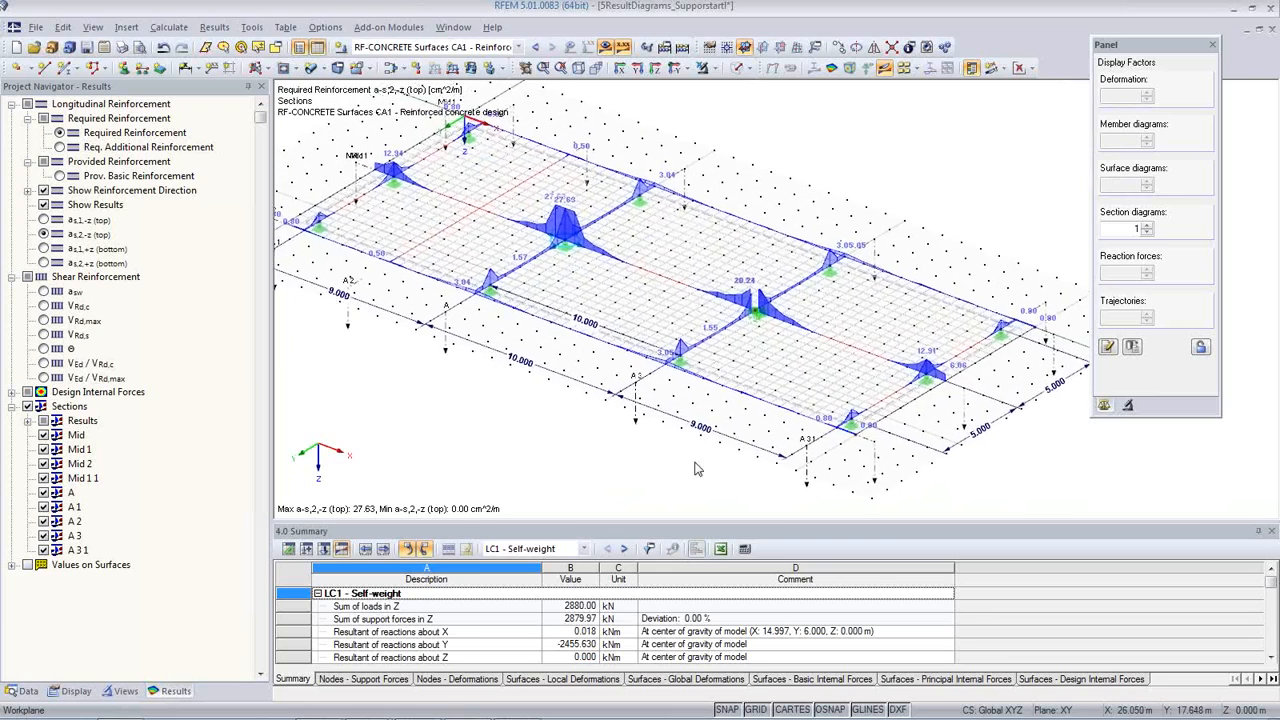
scroll(670, 446, down, 1)
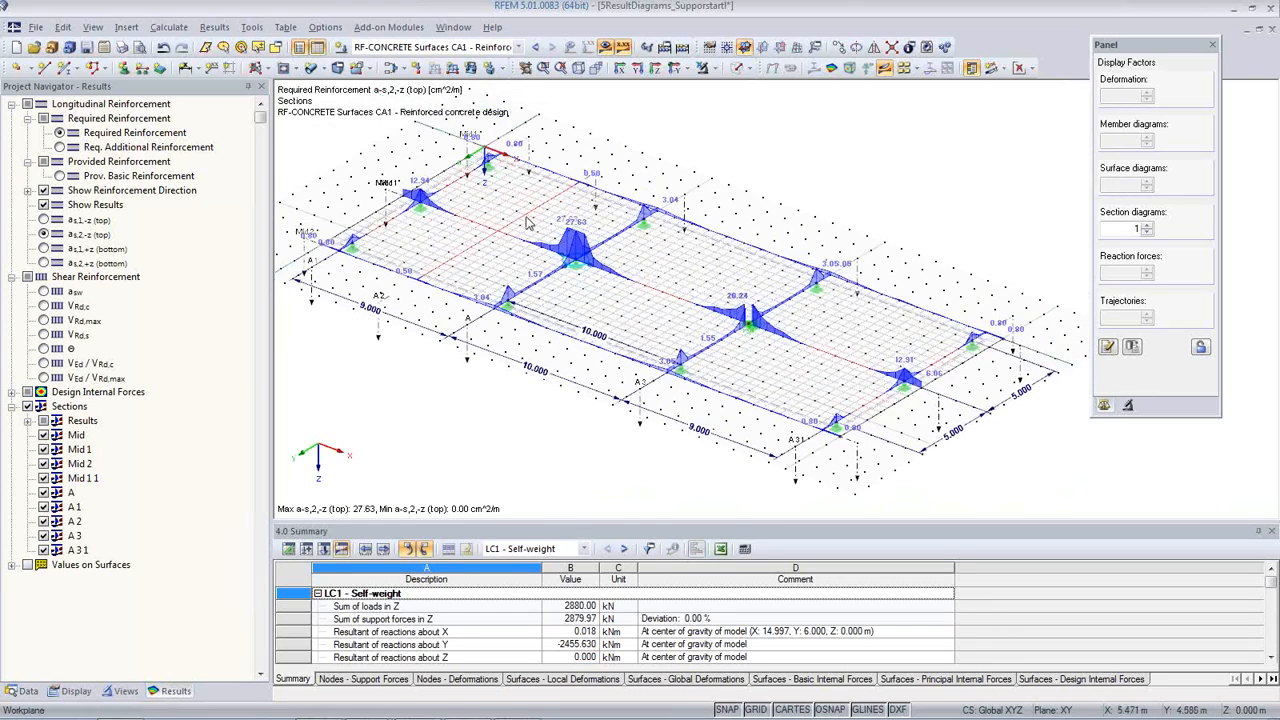
click(518, 47)
click(503, 62)
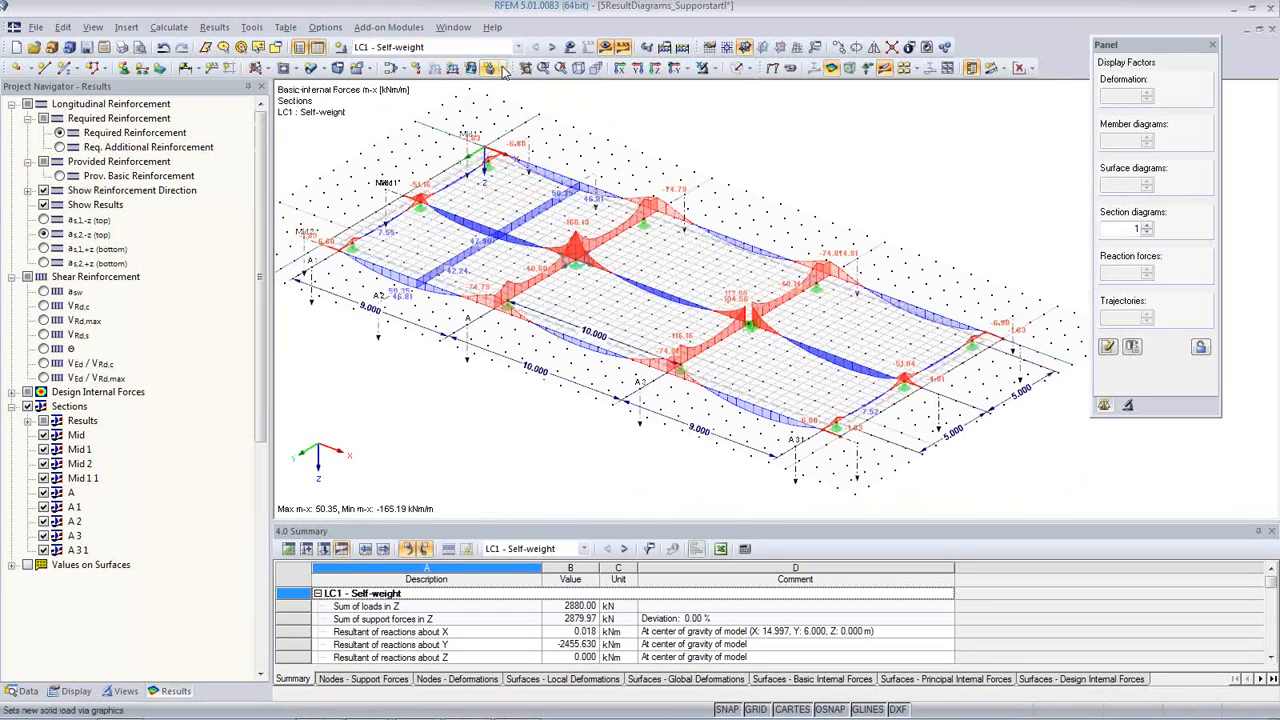
Step: Display the slab's mx moments as isobands and as isolines, and switch the surface display off again
click(1030, 68)
click(1045, 88)
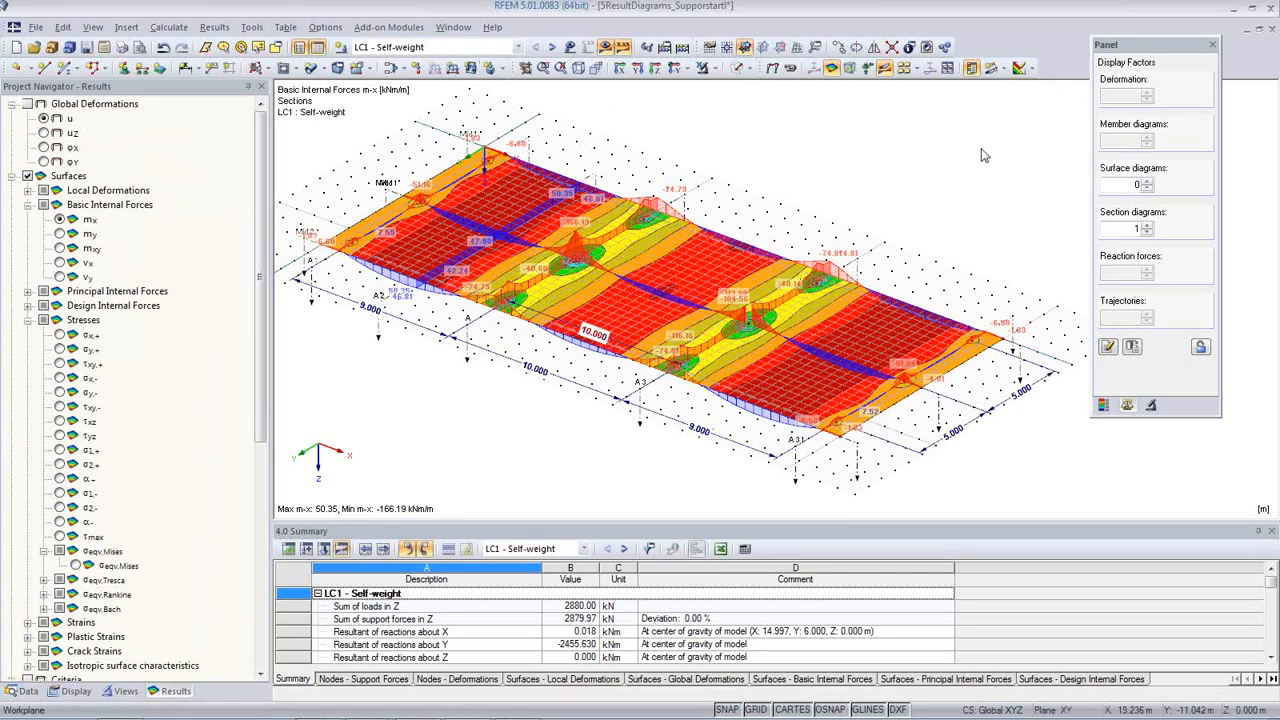
click(1031, 68)
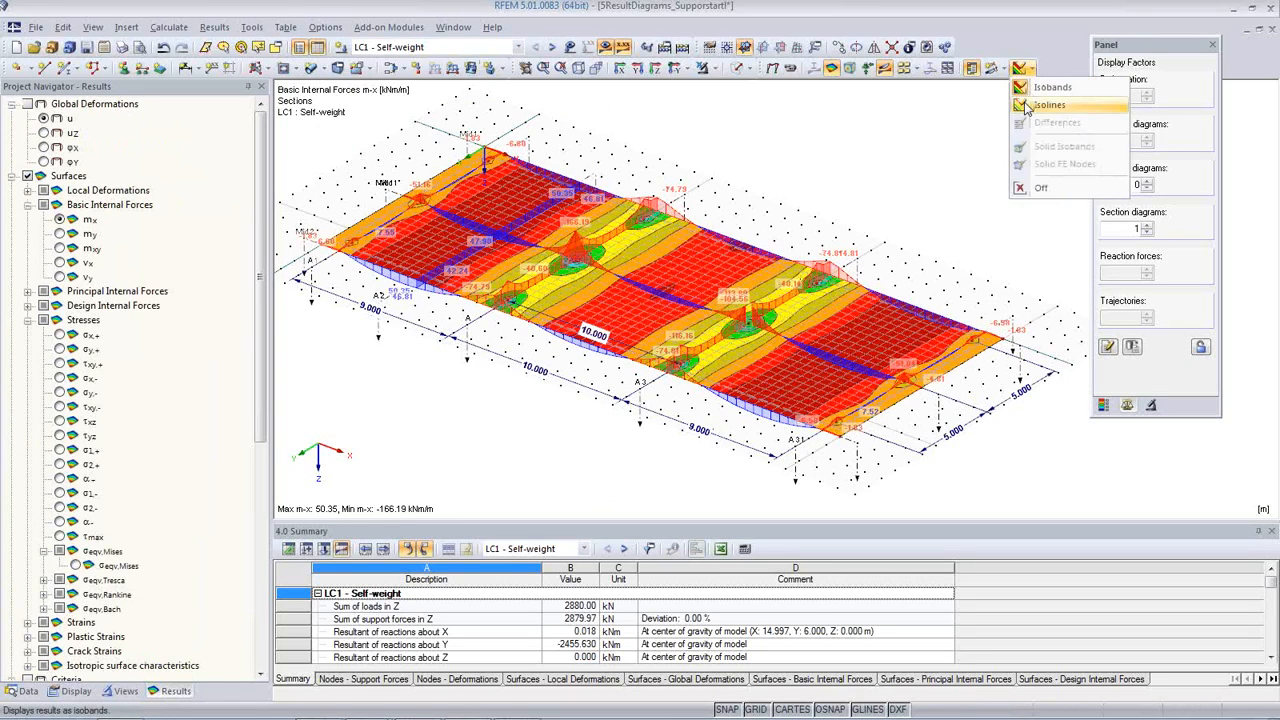
click(1045, 105)
click(1031, 68)
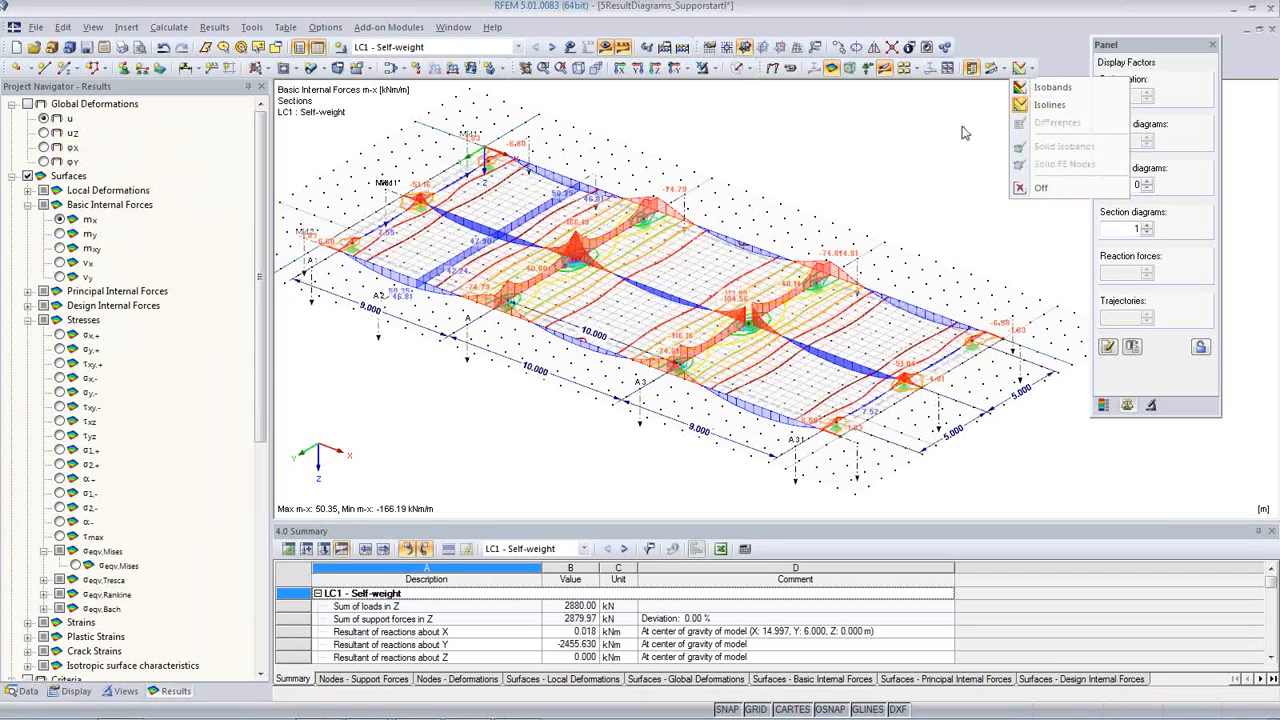
click(1031, 68)
click(1031, 68)
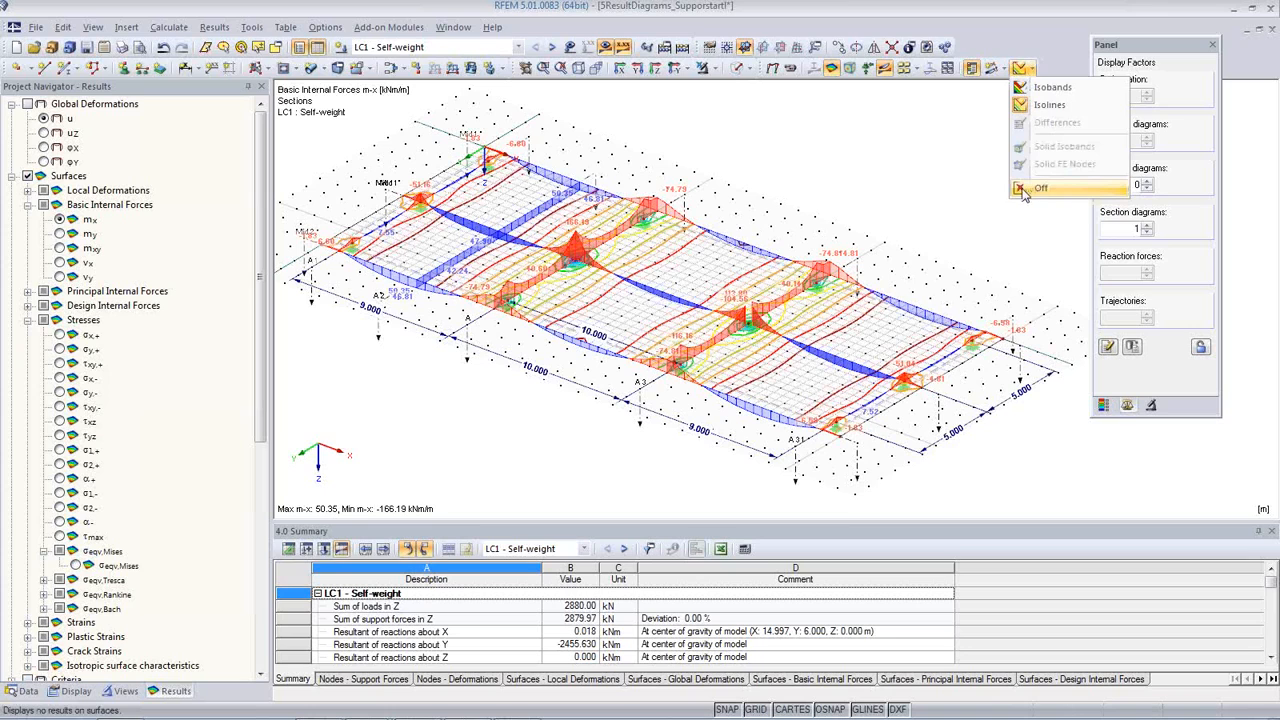
click(1032, 188)
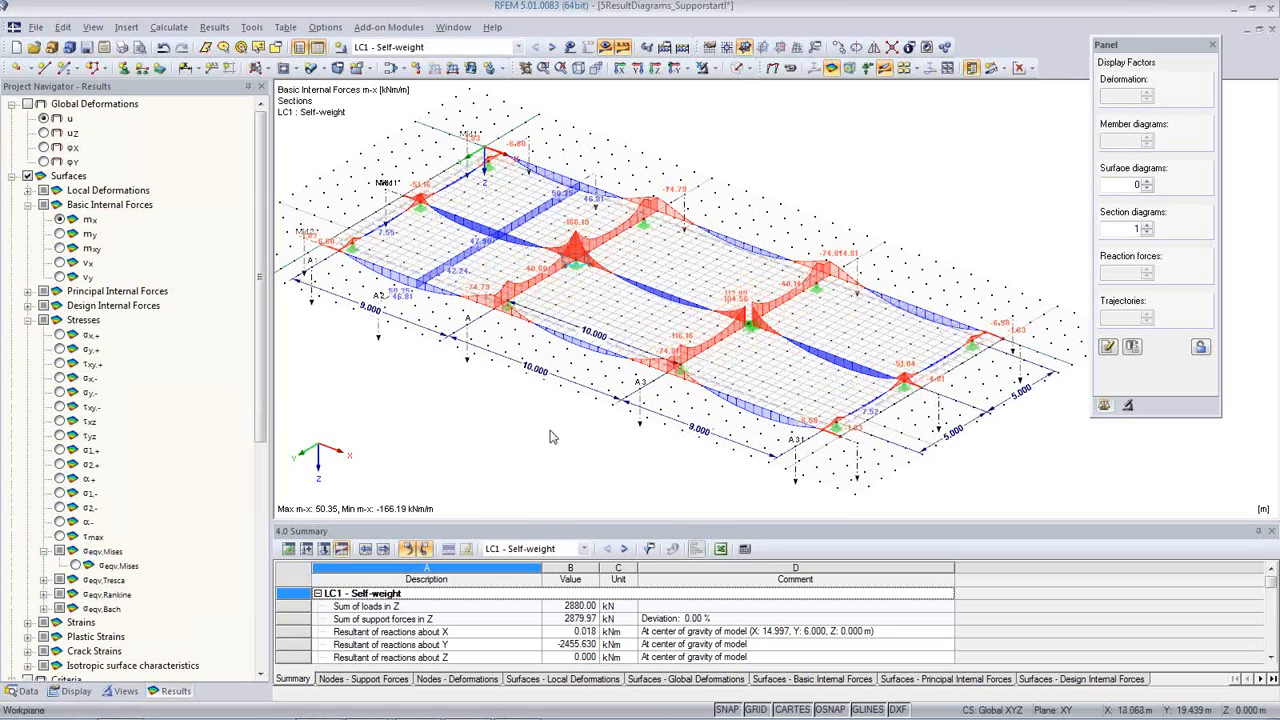
Step: Hide the work plane grid around the slab
click(755, 709)
middle_drag(618, 478, 699, 452)
scroll(678, 432, up, 1)
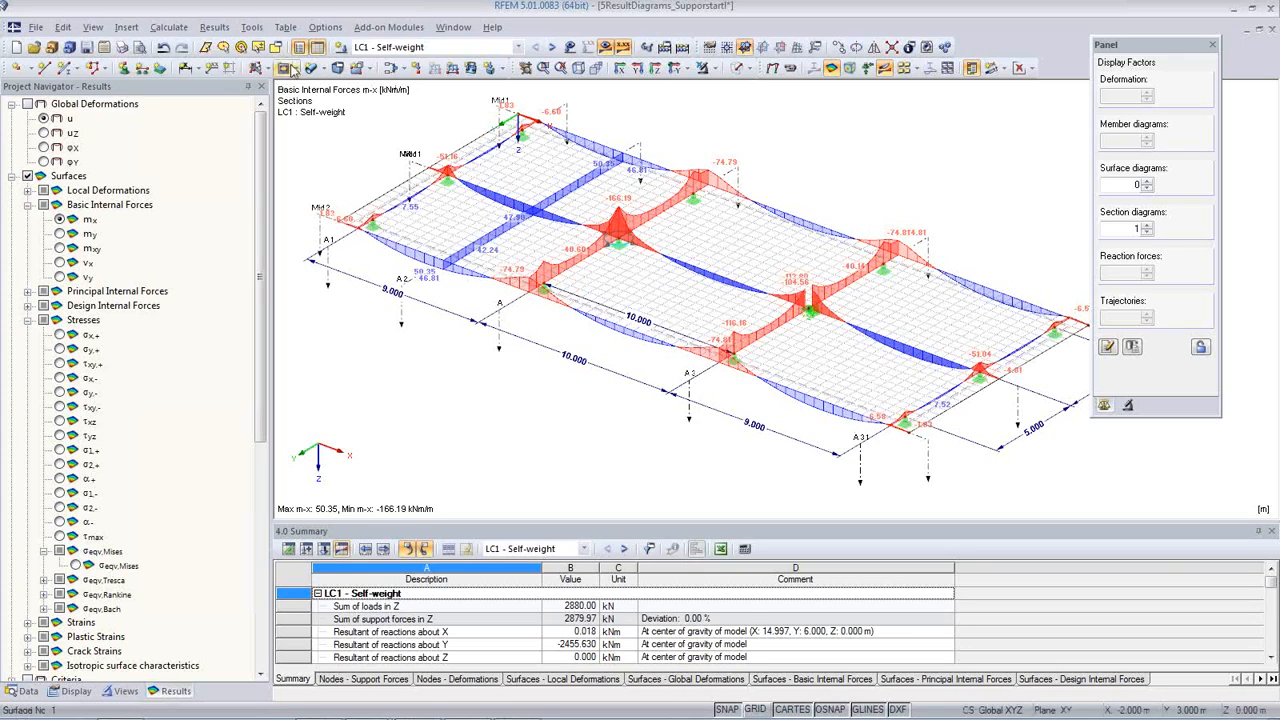
Step: Set up a mass print of the result graphics mx, my, mxy, vx and vy for all load cases and combinations
click(122, 48)
click(615, 276)
click(707, 274)
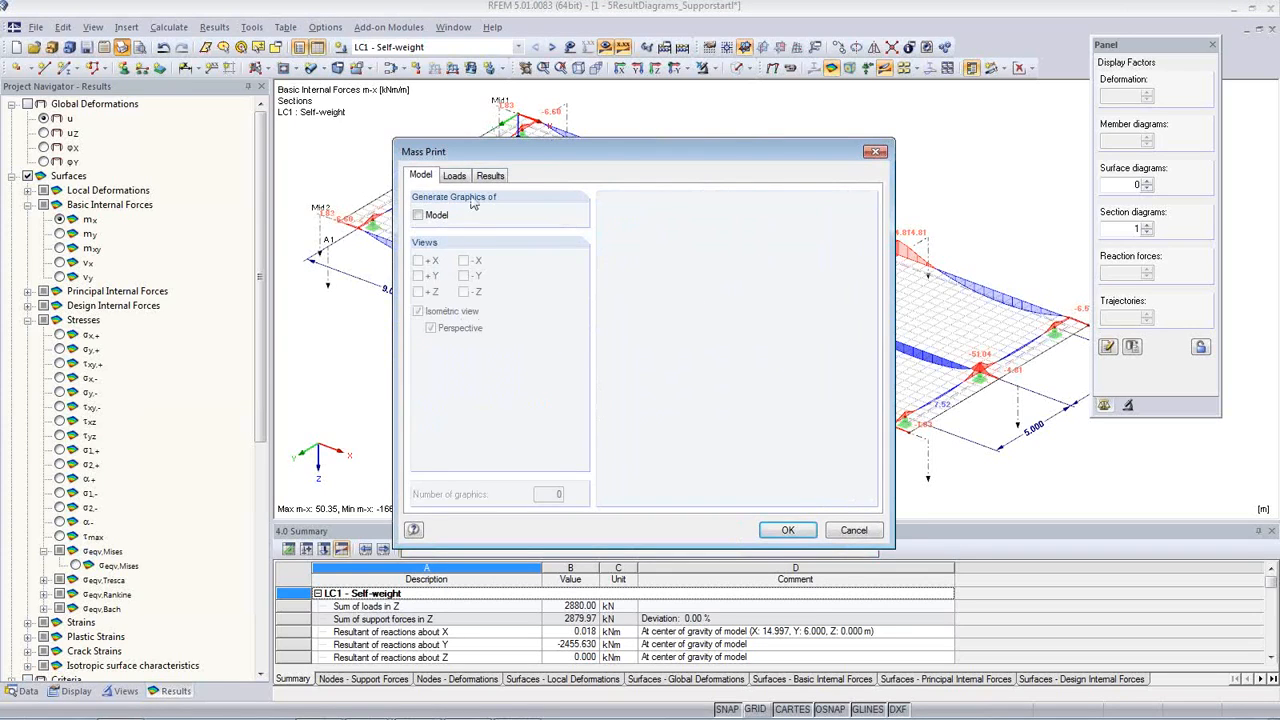
click(490, 177)
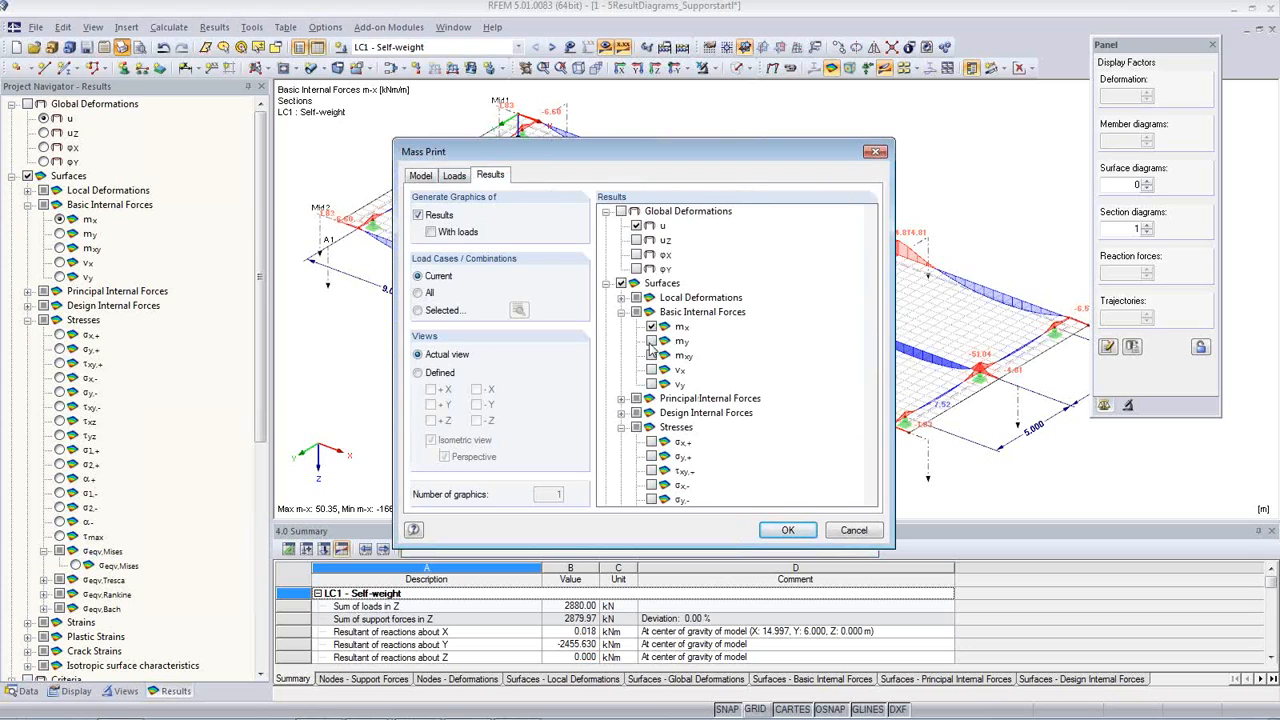
click(651, 341)
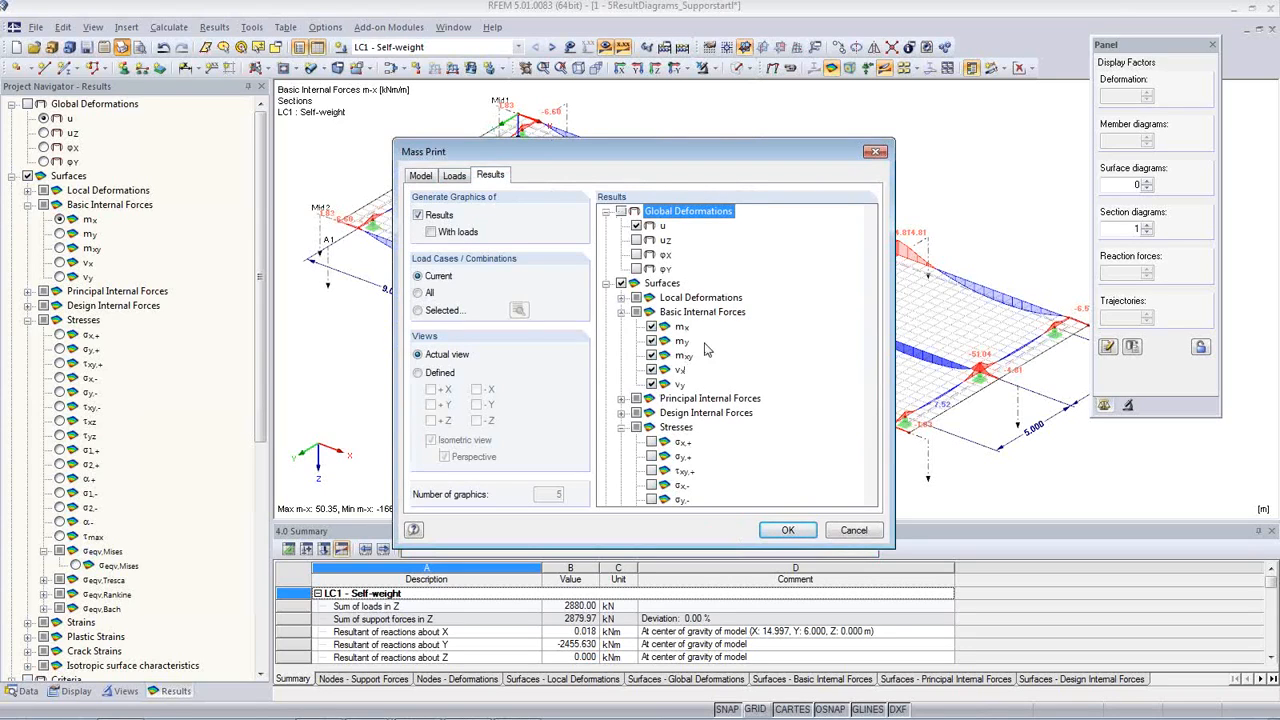
click(428, 314)
click(424, 294)
click(786, 531)
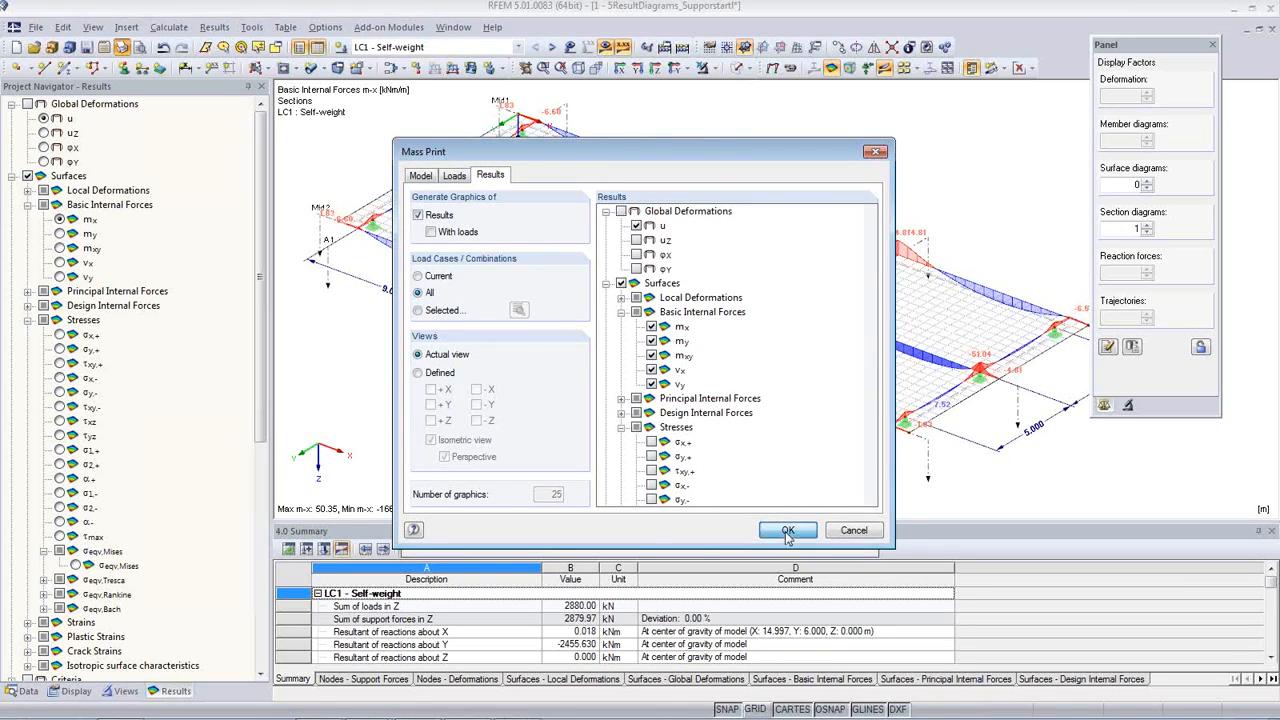
Step: Set the graphic height to 50% of the page and create a printout report from the template Input data and reduced results
drag(495, 400, 534, 402)
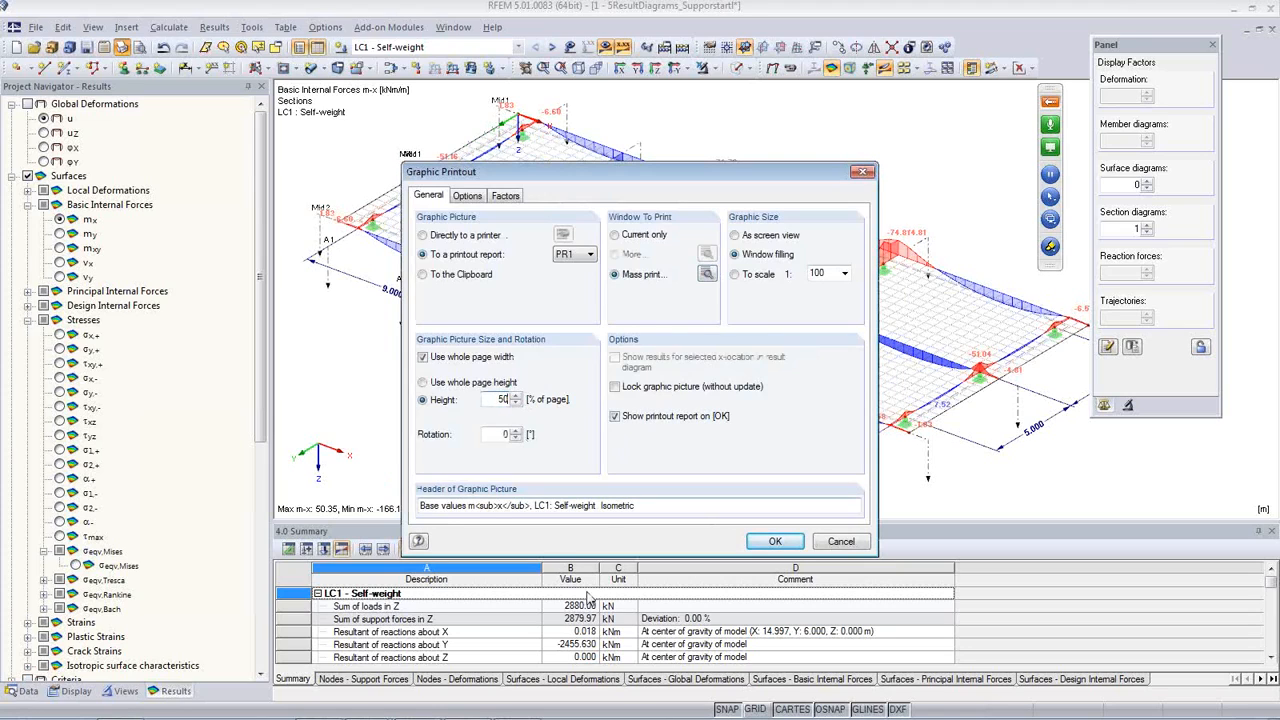
click(774, 542)
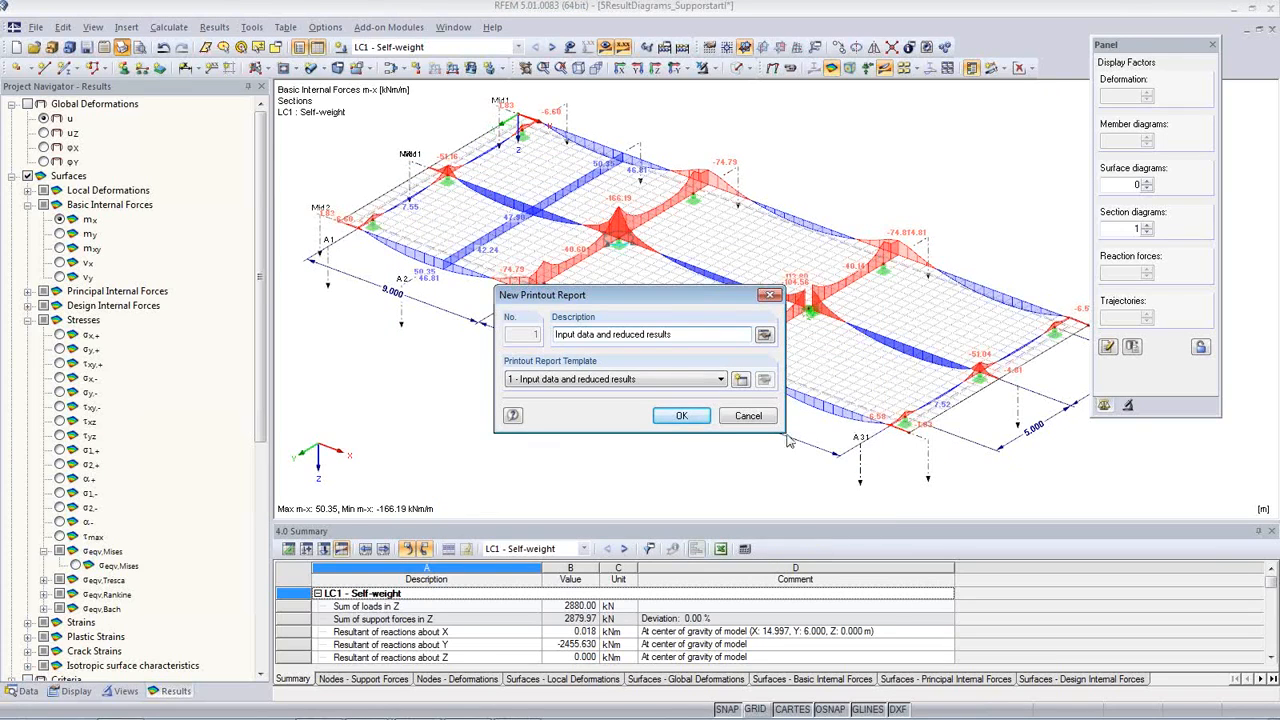
click(686, 416)
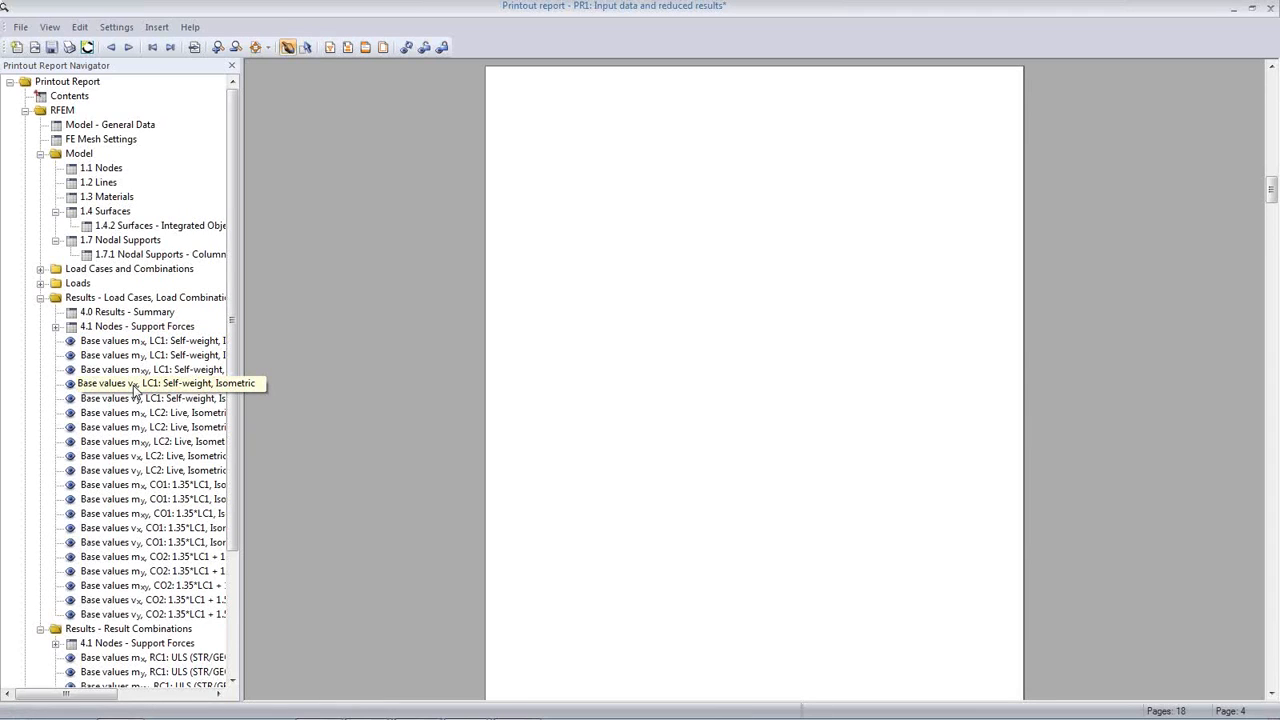
Step: Review the mass-printed internal force graphics of LC1 and LC2 in the printout report, and close the report without saving it
click(133, 388)
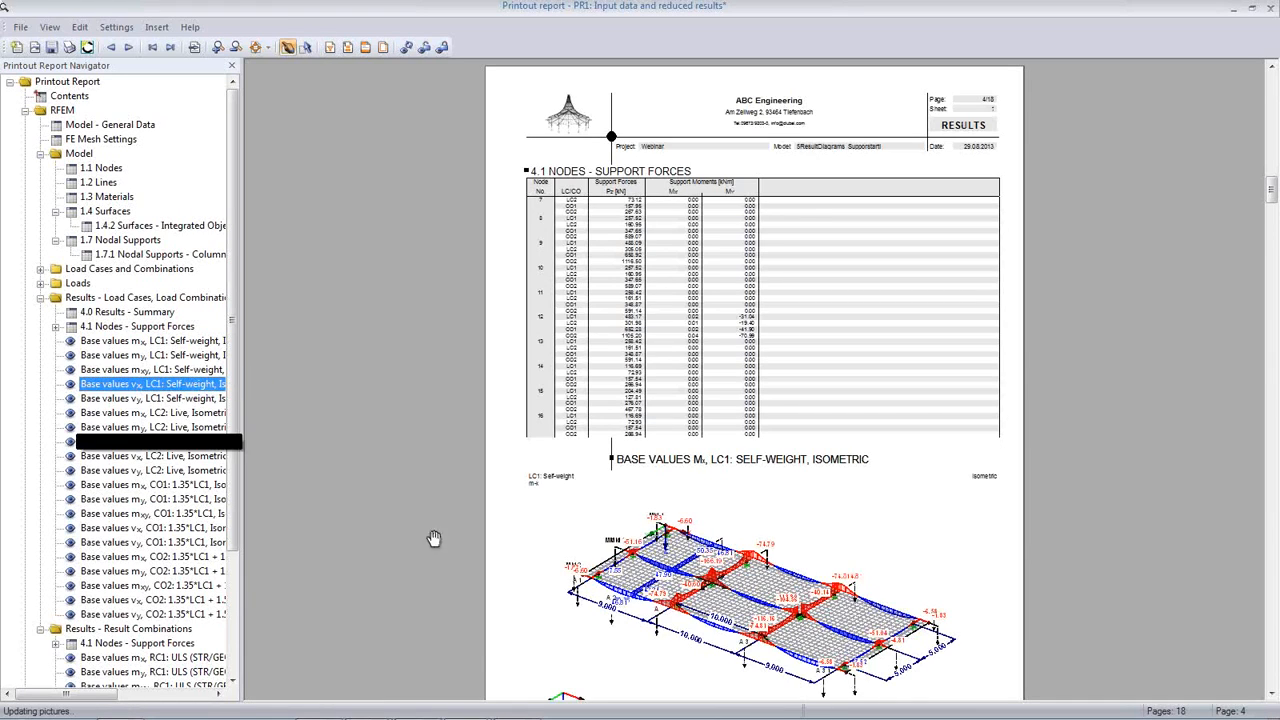
scroll(704, 548, down, 9)
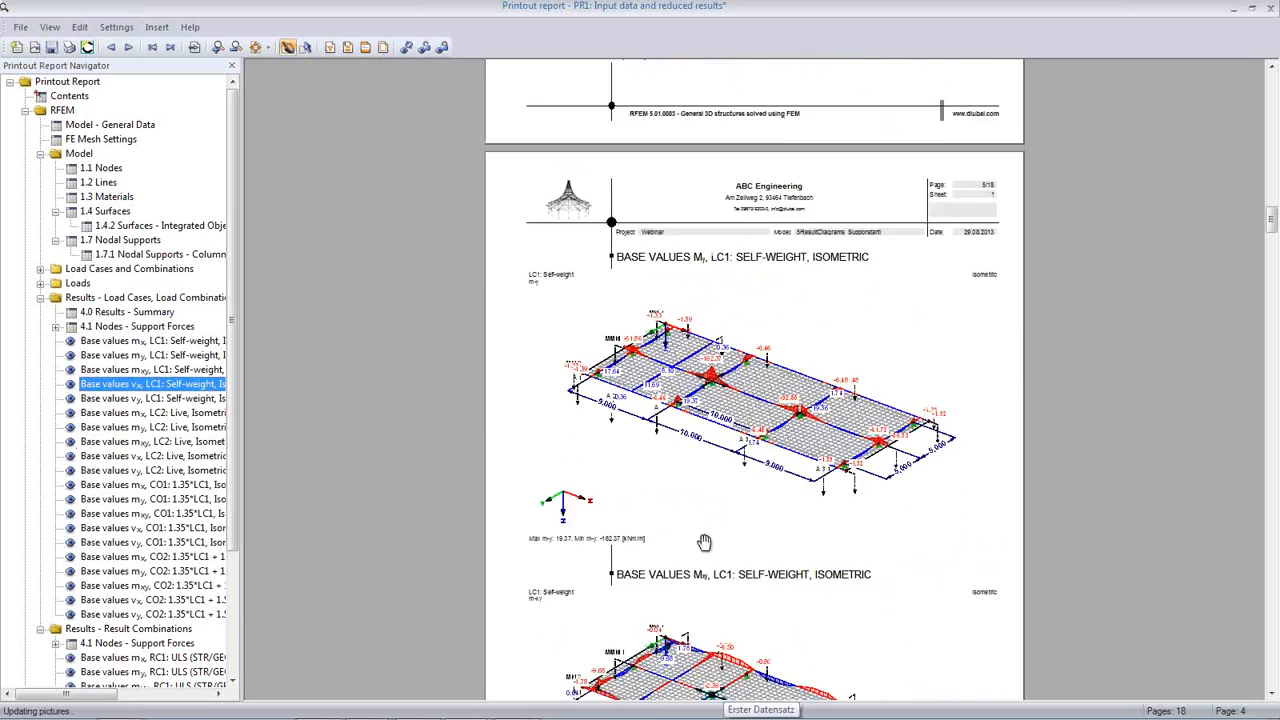
scroll(704, 543, down, 5)
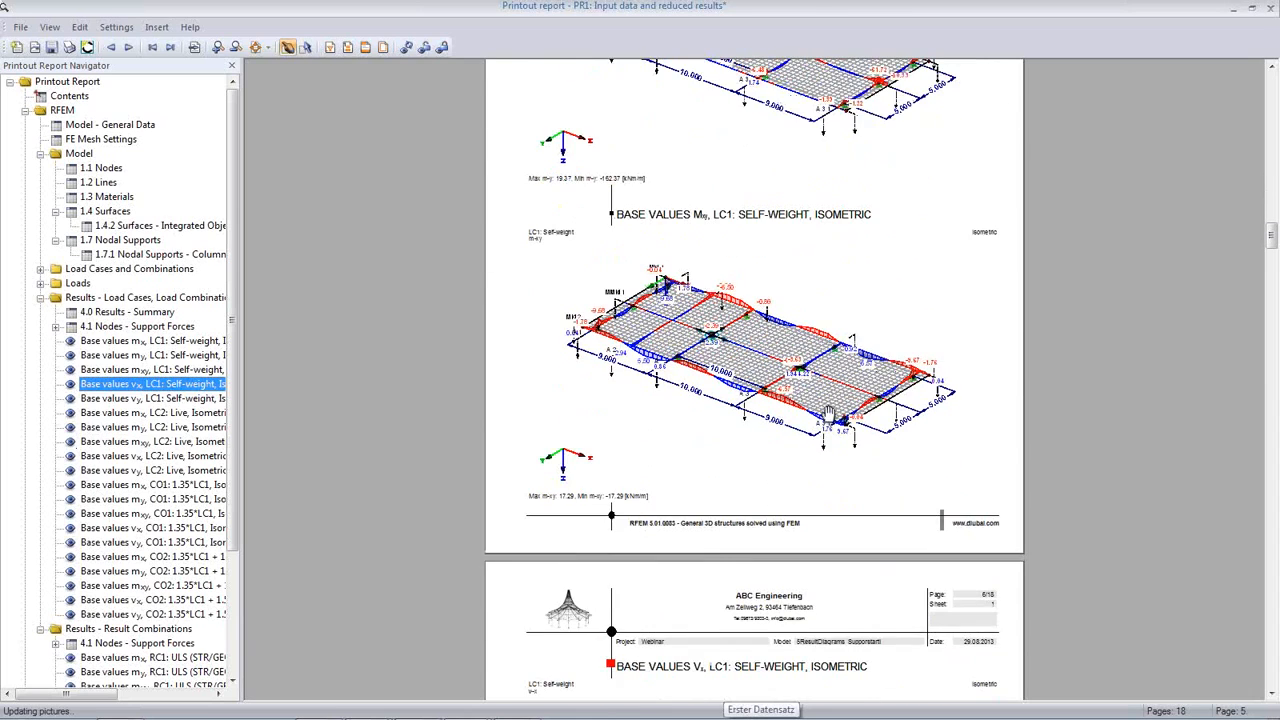
scroll(853, 478, down, 5)
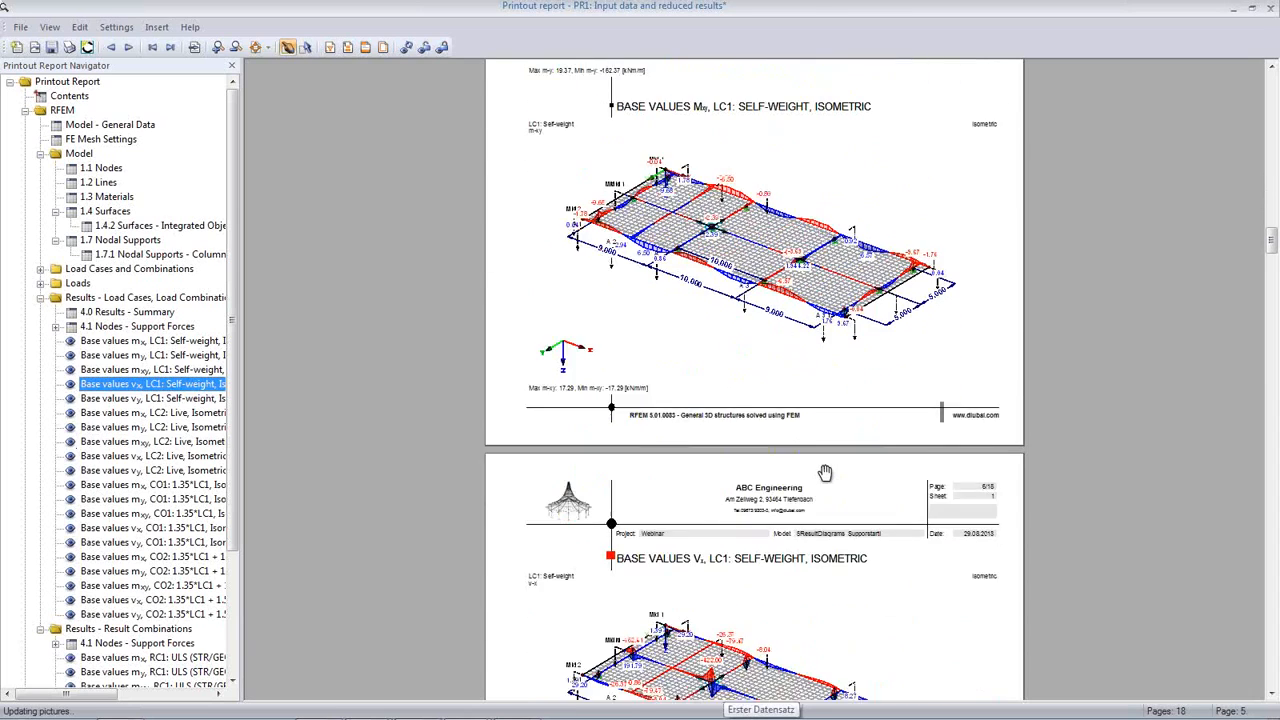
scroll(825, 472, down, 3)
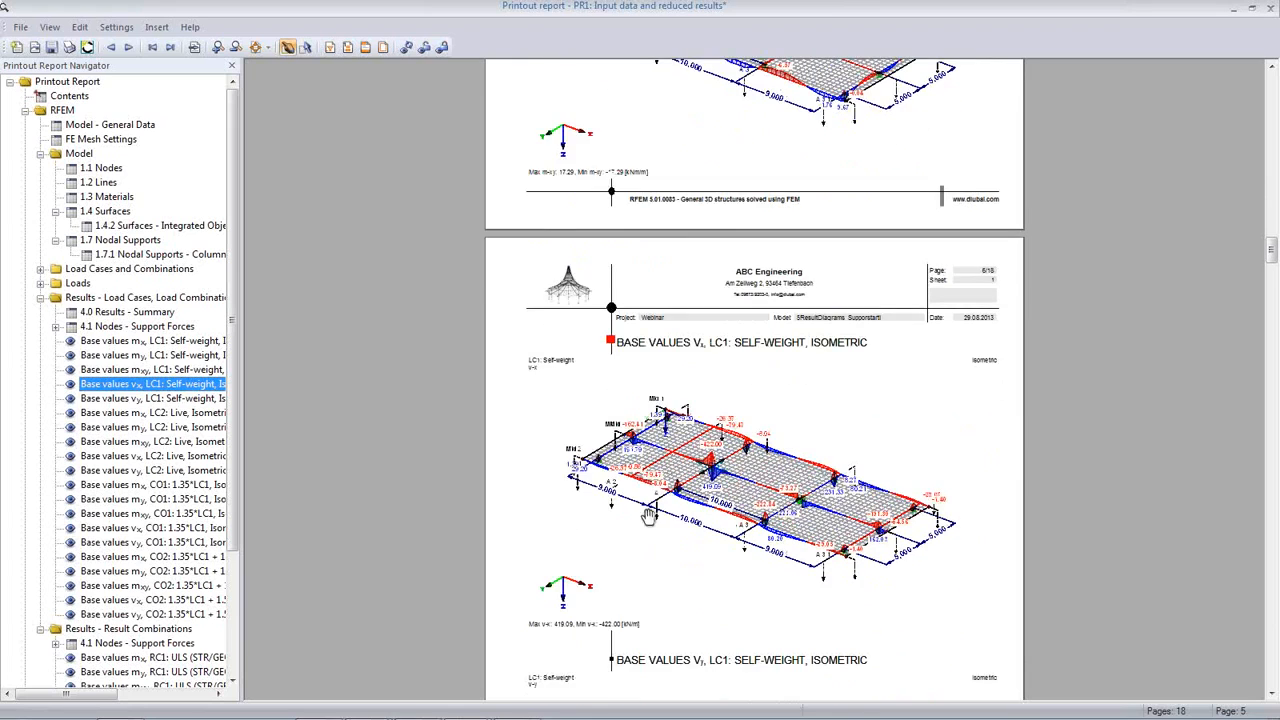
scroll(815, 490, down, 2)
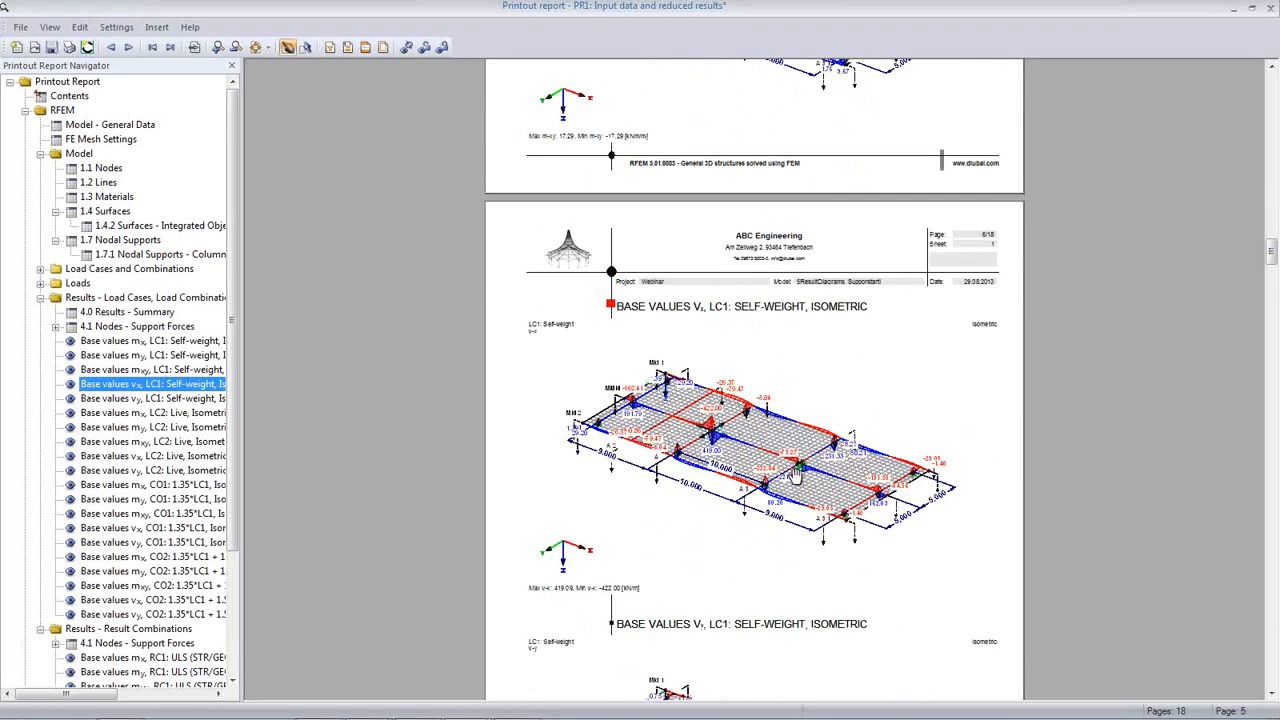
scroll(718, 437, down, 8)
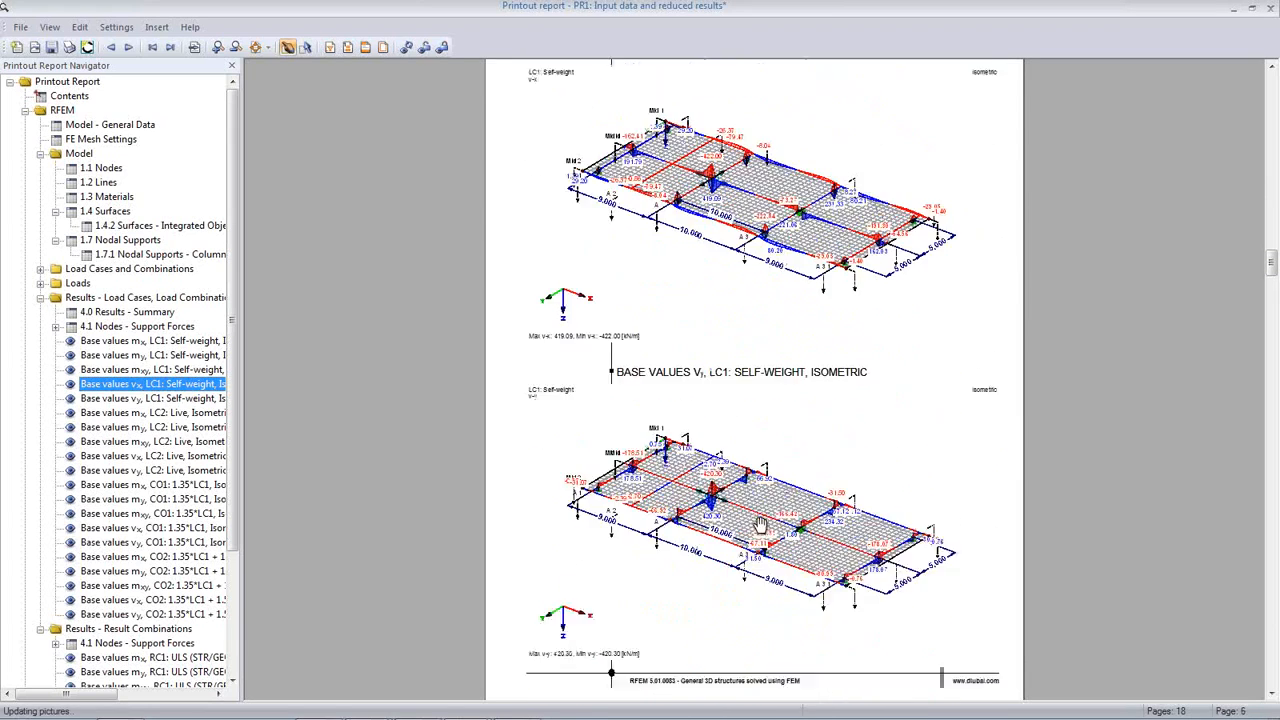
scroll(760, 510, down, 7)
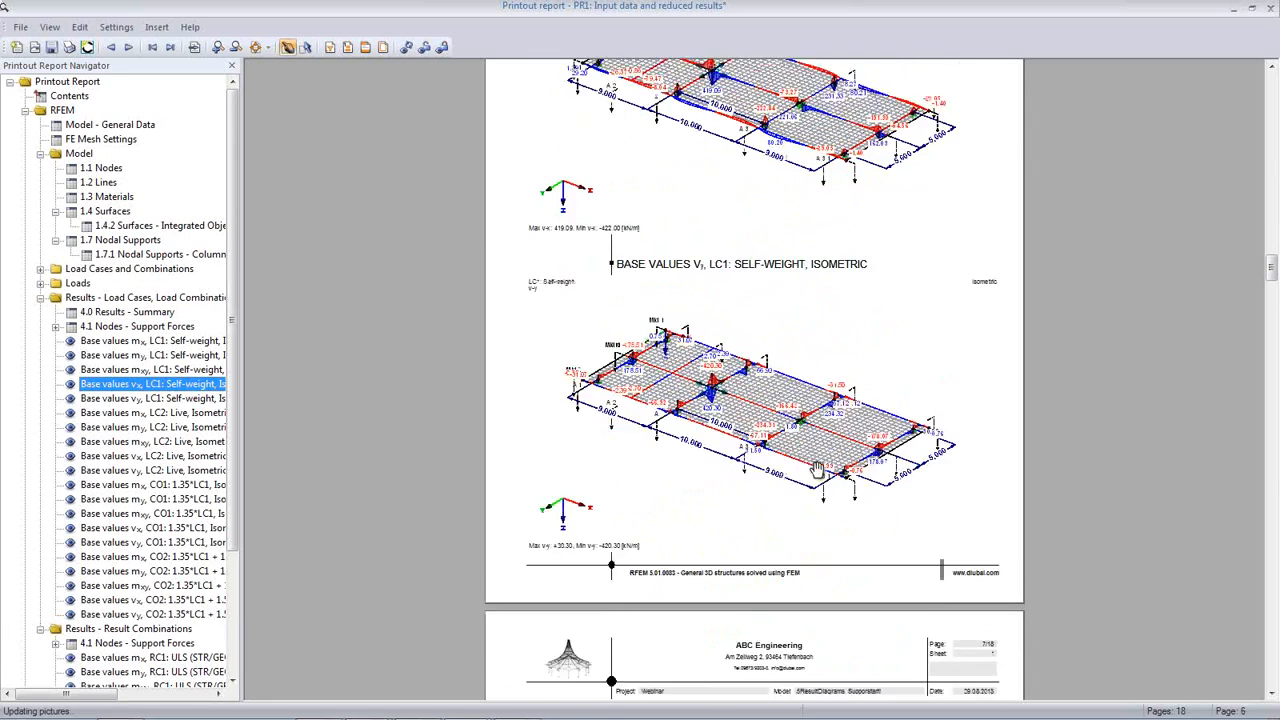
scroll(818, 430, down, 4)
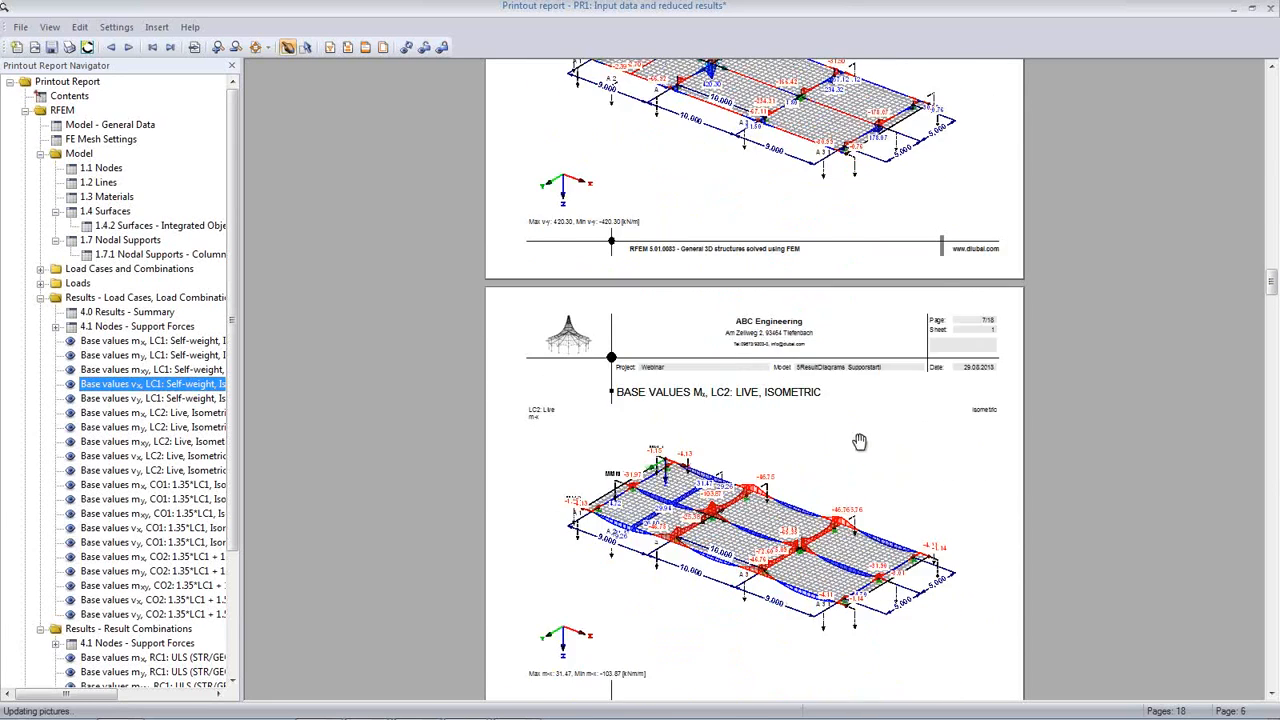
scroll(857, 444, down, 3)
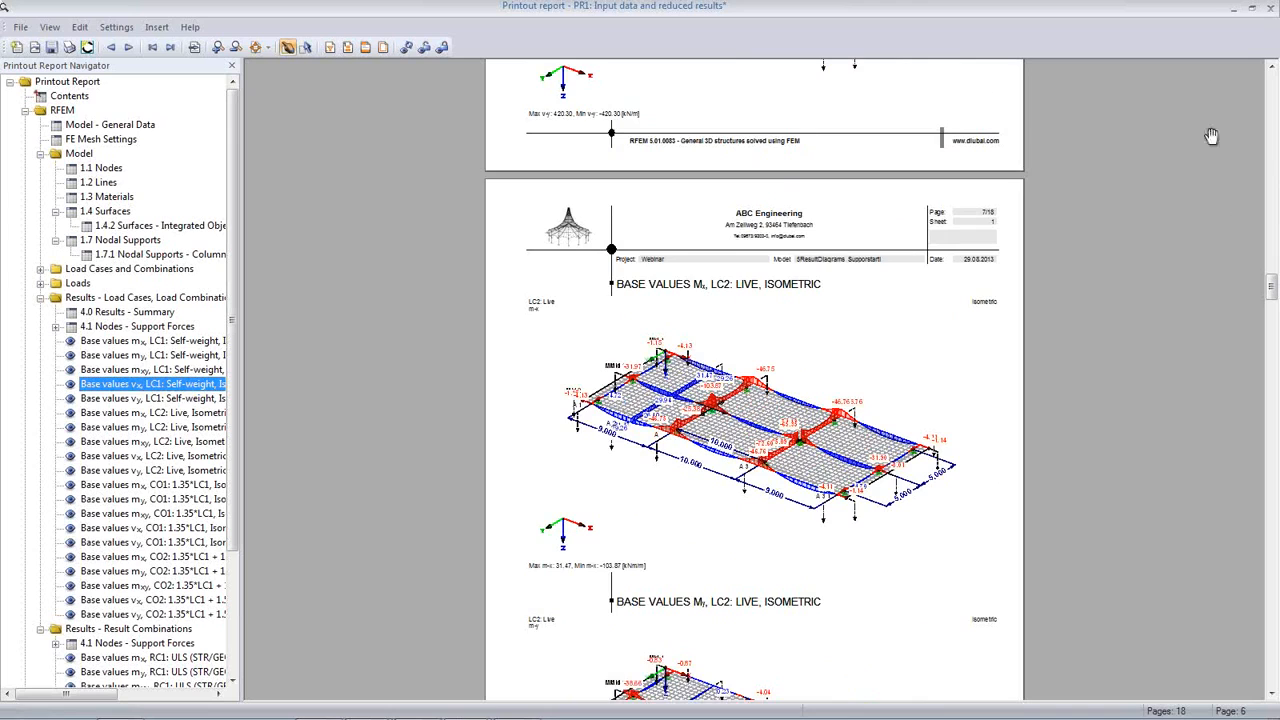
click(1270, 8)
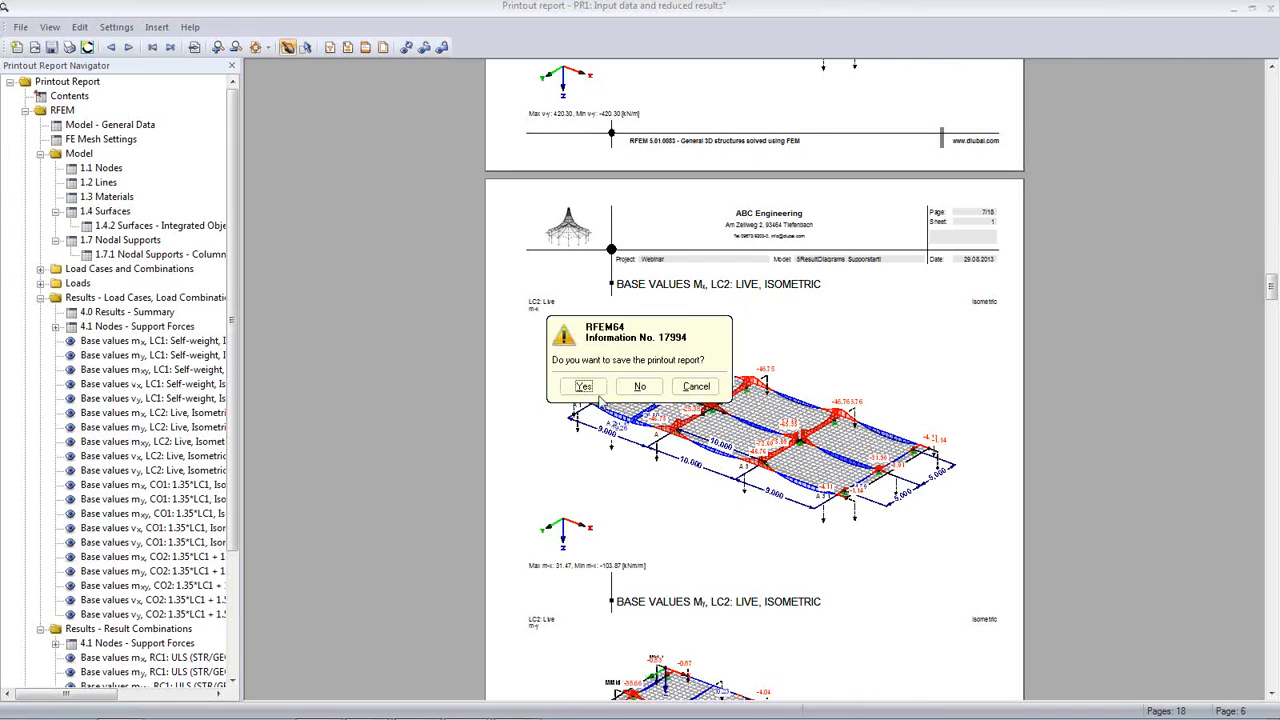
click(640, 387)
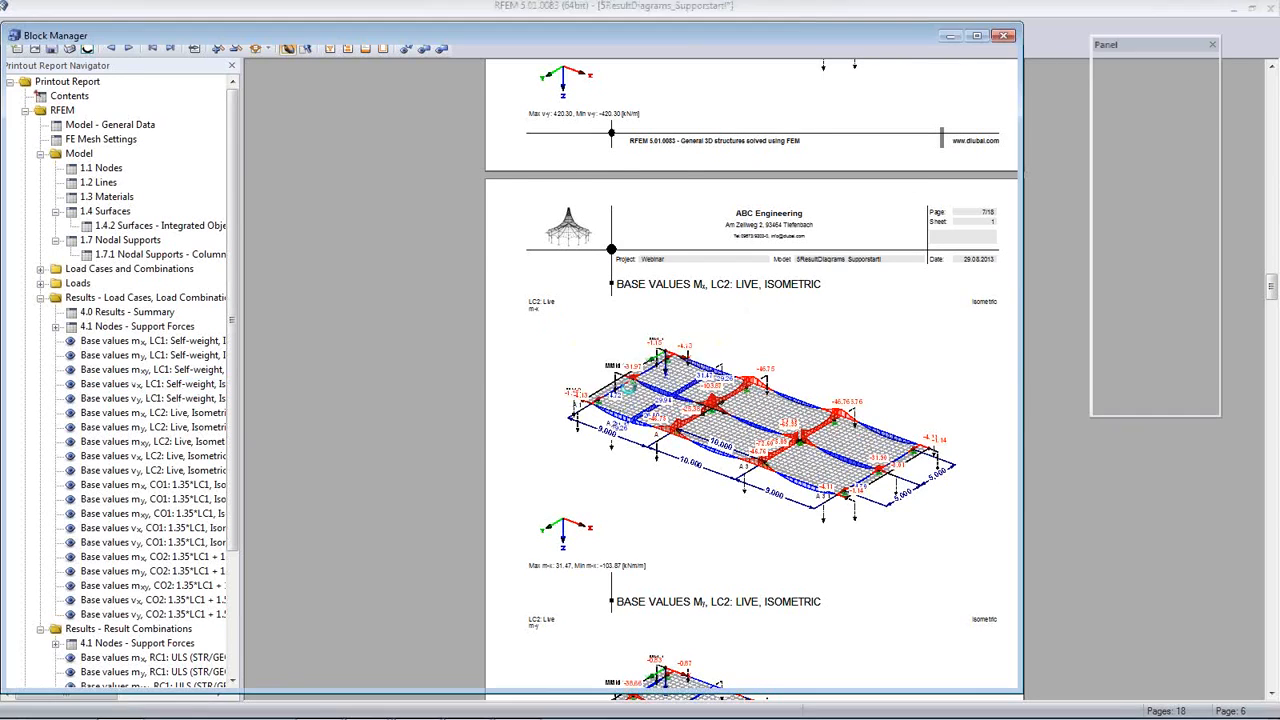
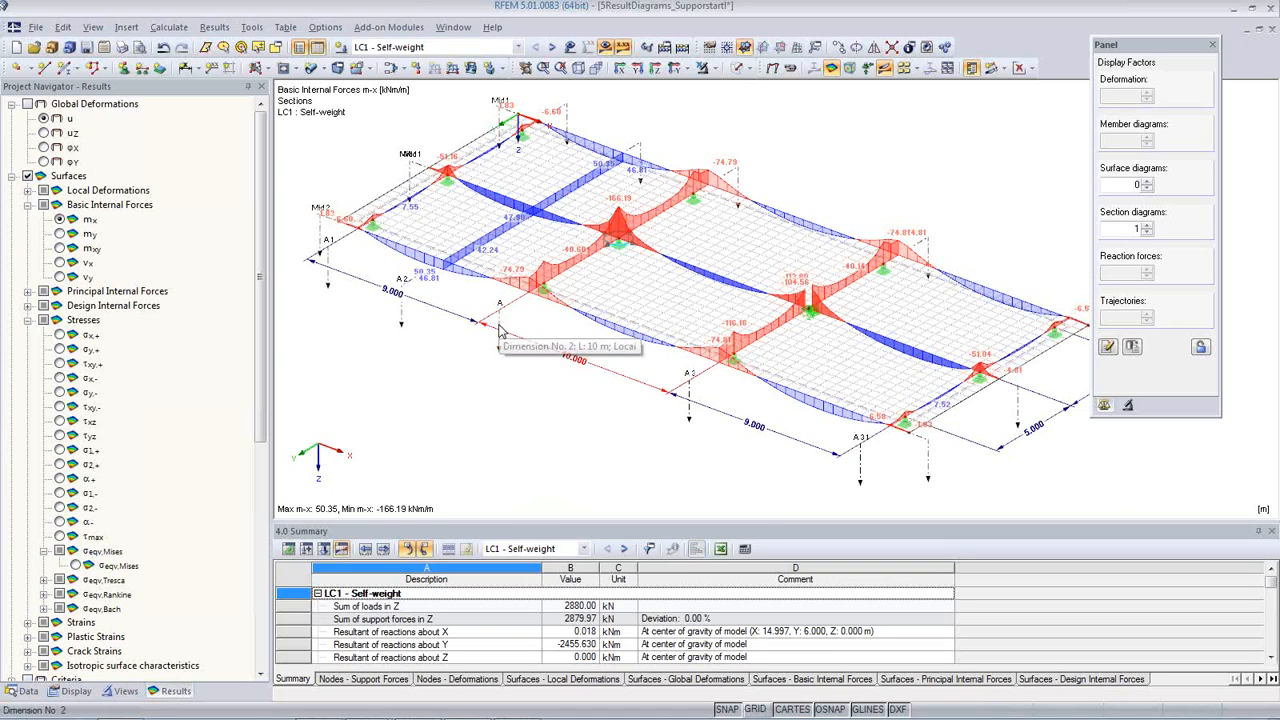
Step: Examine the m-x section diagrams around the slab's inner column supports, and display the m-y moments
scroll(823, 312, up, 3)
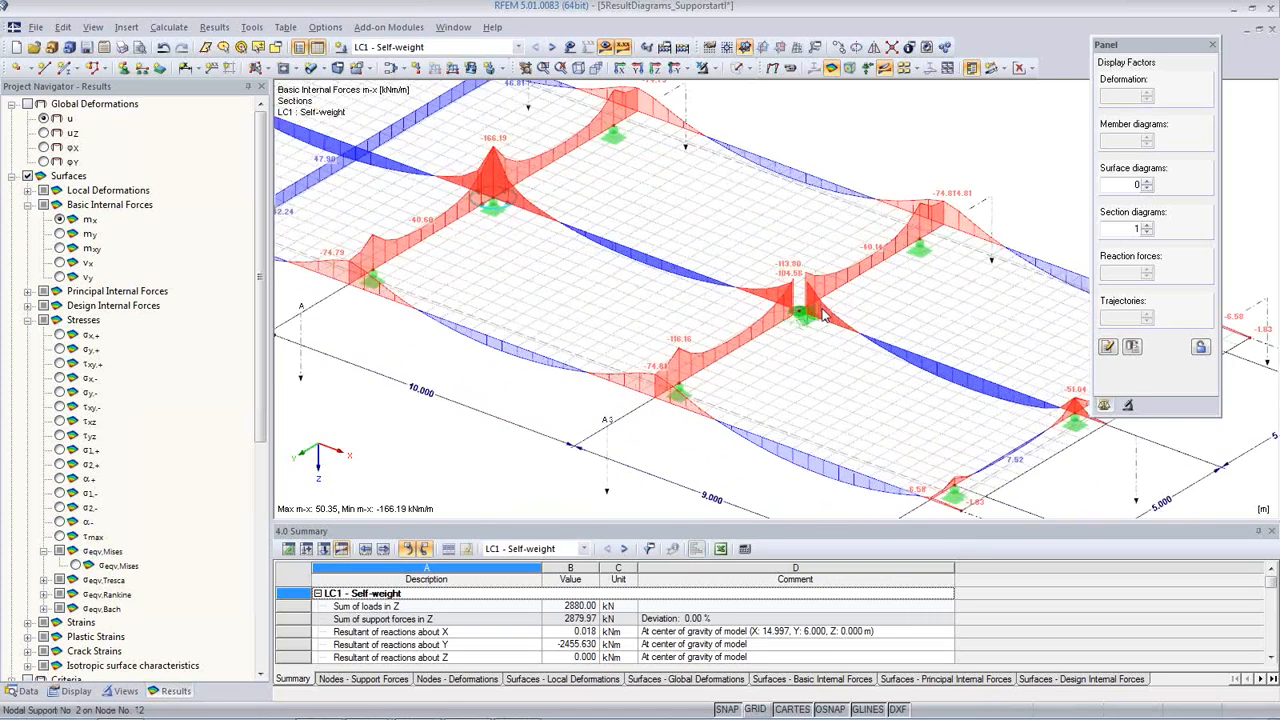
scroll(823, 312, up, 2)
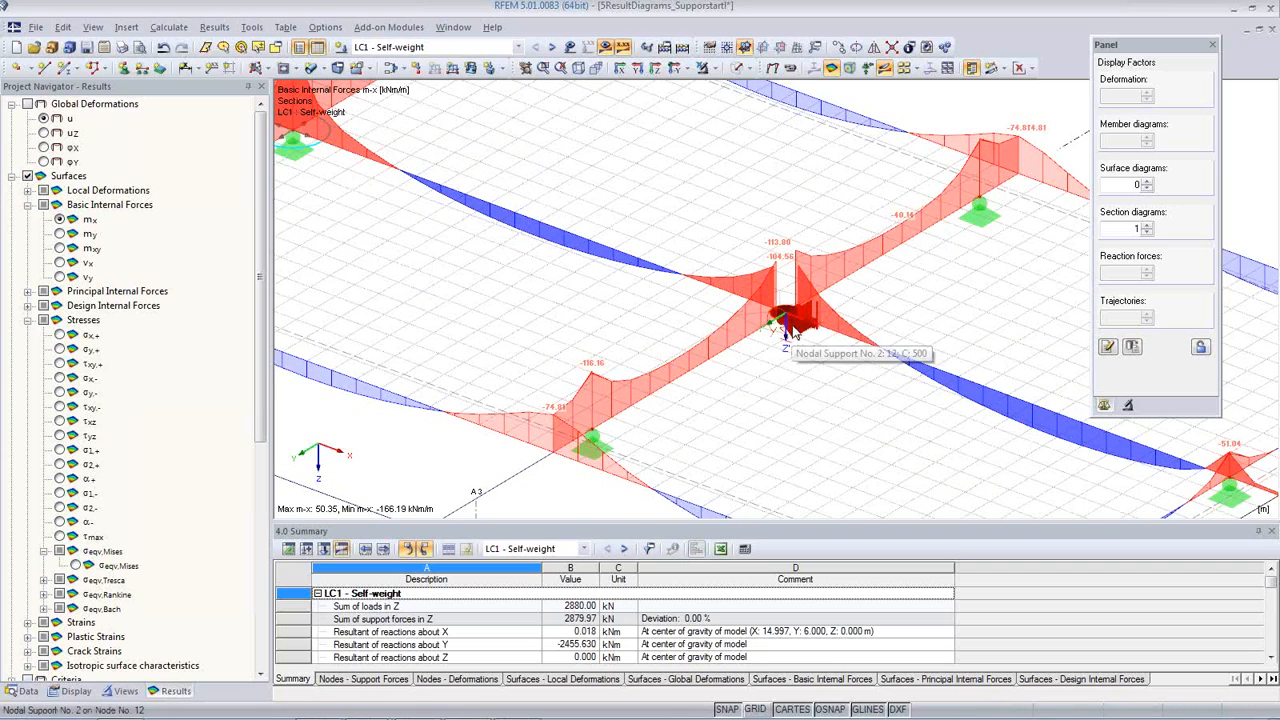
scroll(482, 281, down, 2)
middle_drag(386, 269, 590, 289)
scroll(583, 265, up, 1)
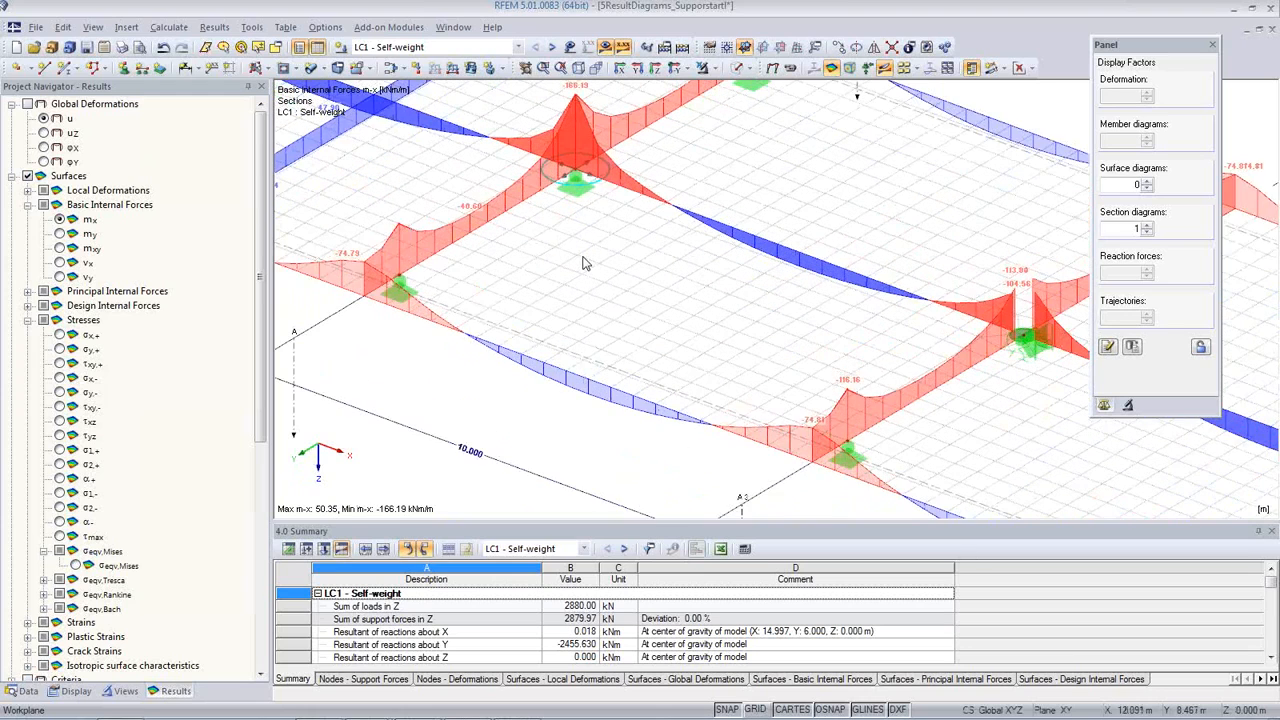
scroll(585, 263, down, 1)
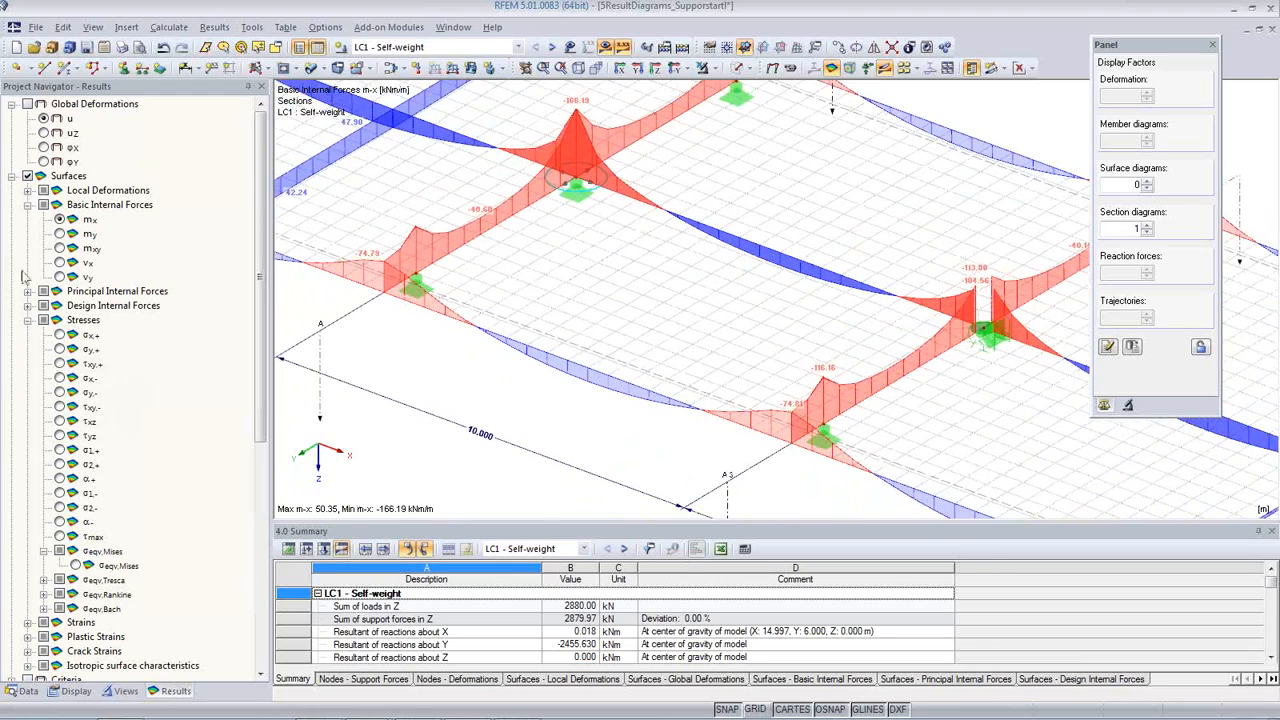
click(59, 233)
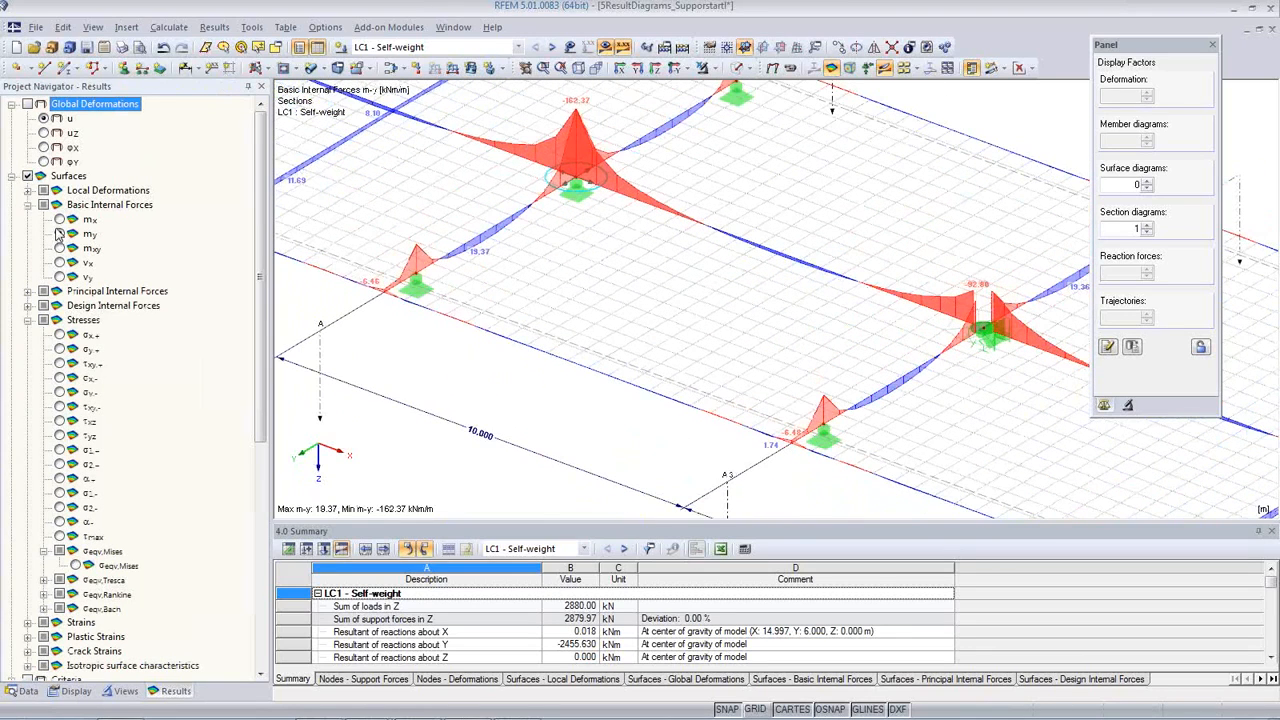
Step: Switch from the slab model to the open 6ParametricHall model in the project data tree
click(120, 691)
click(70, 691)
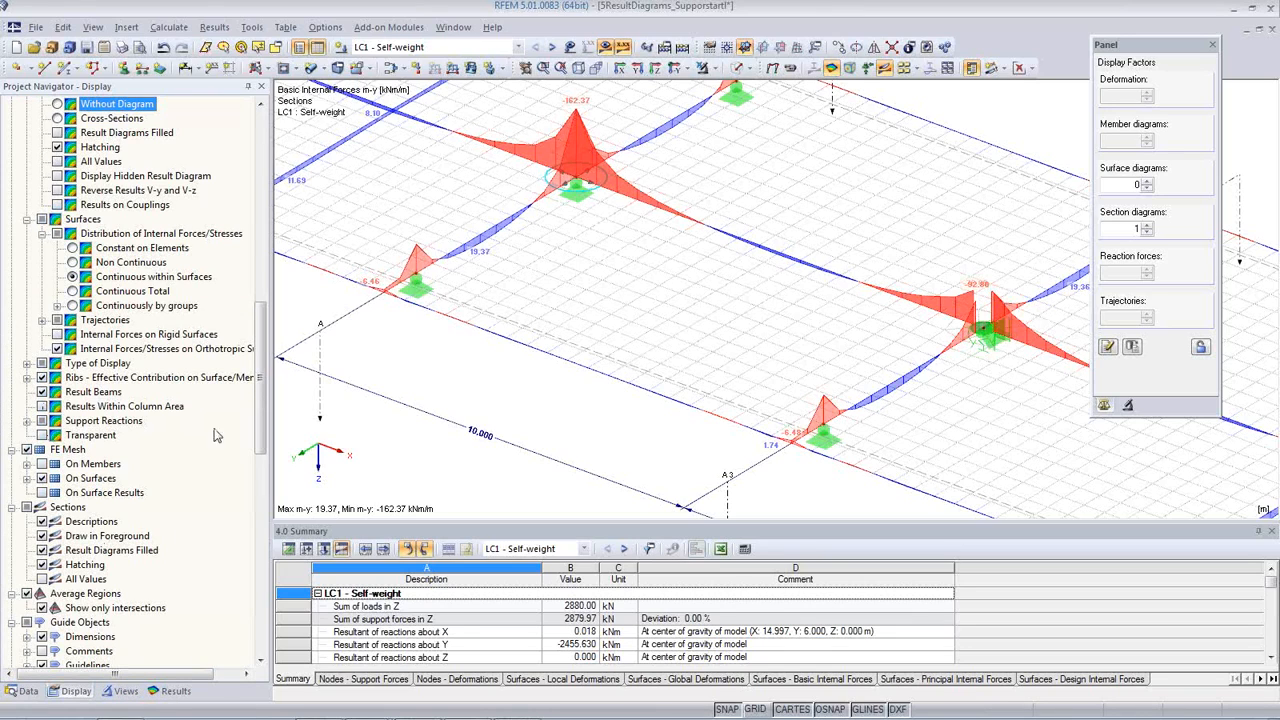
click(22, 691)
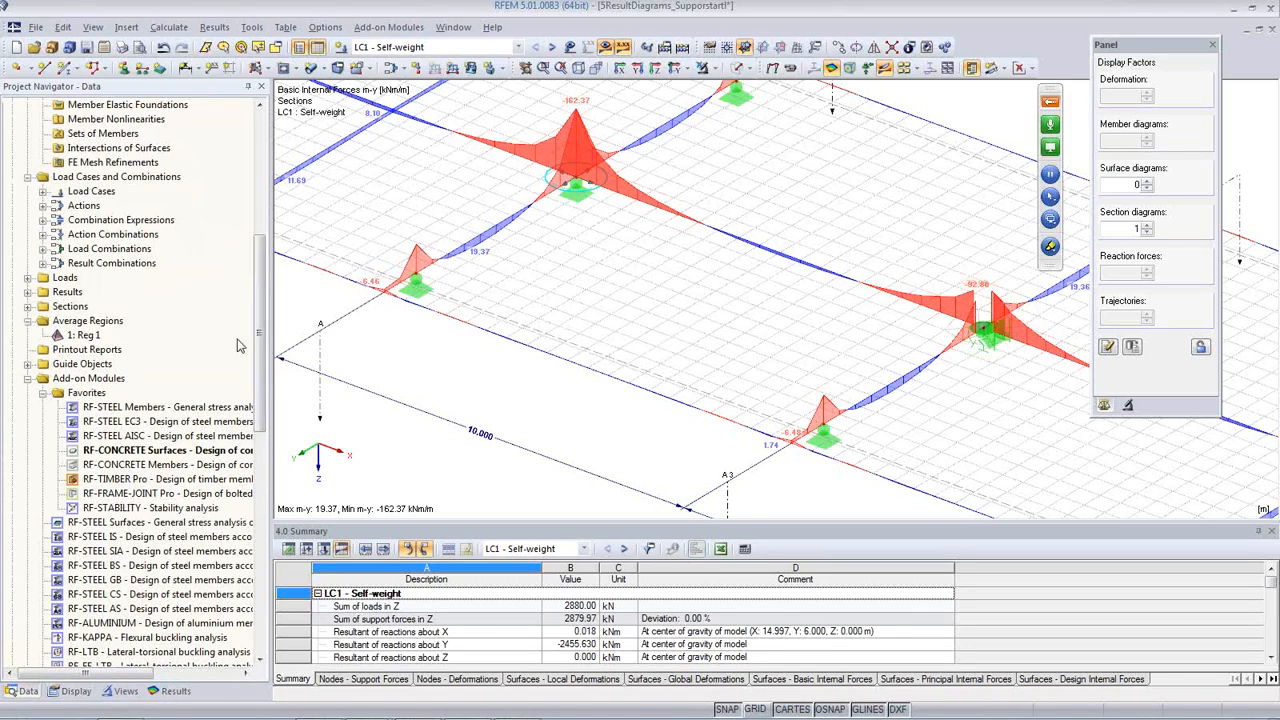
drag(260, 384, 268, 238)
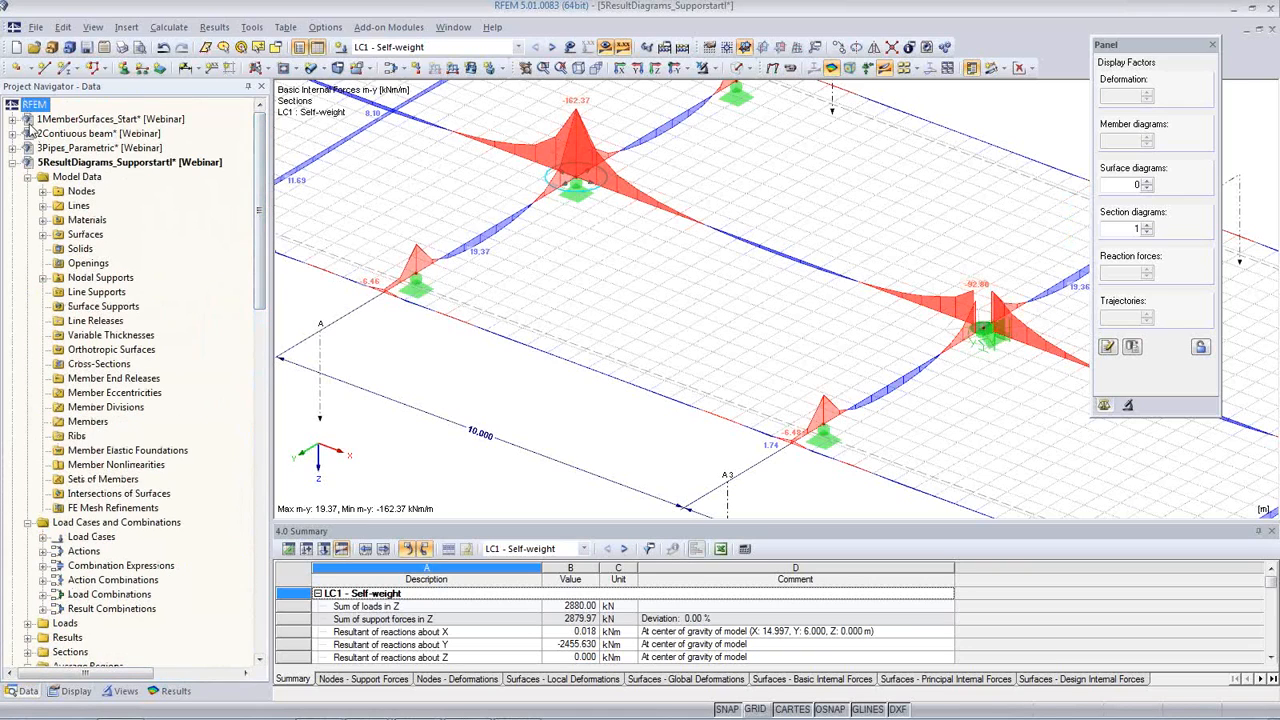
click(13, 162)
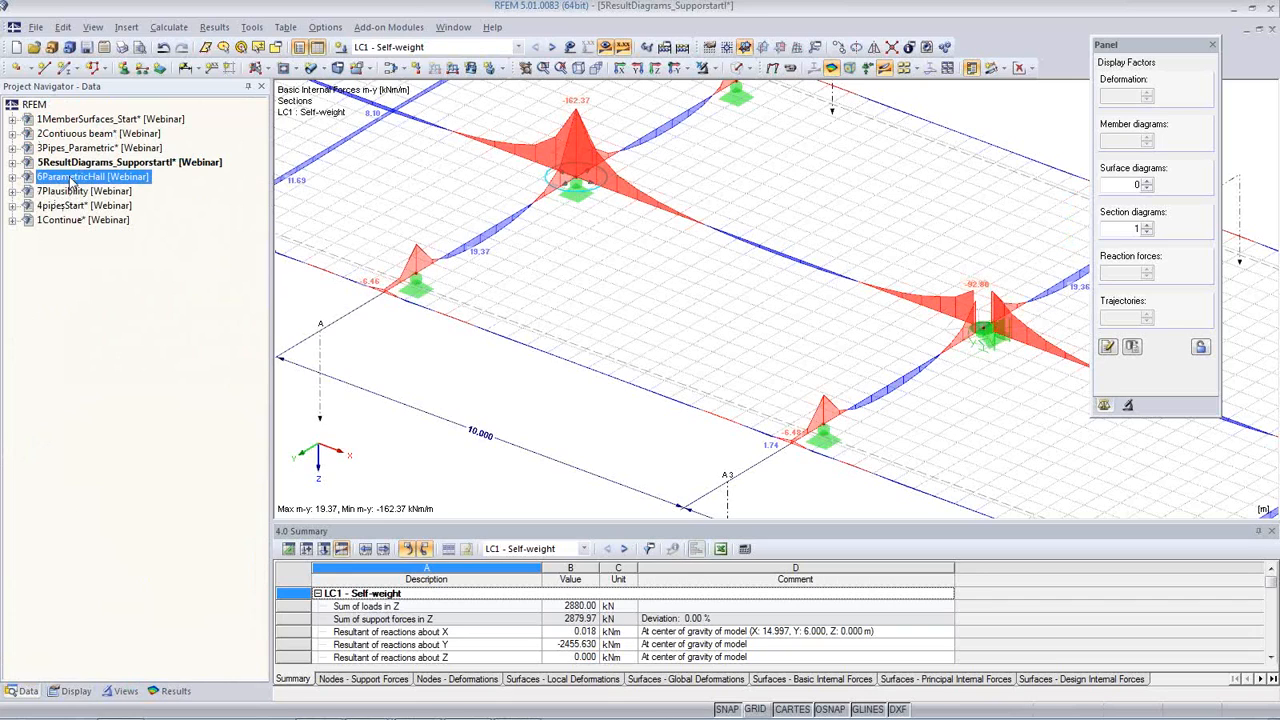
right_click(72, 178)
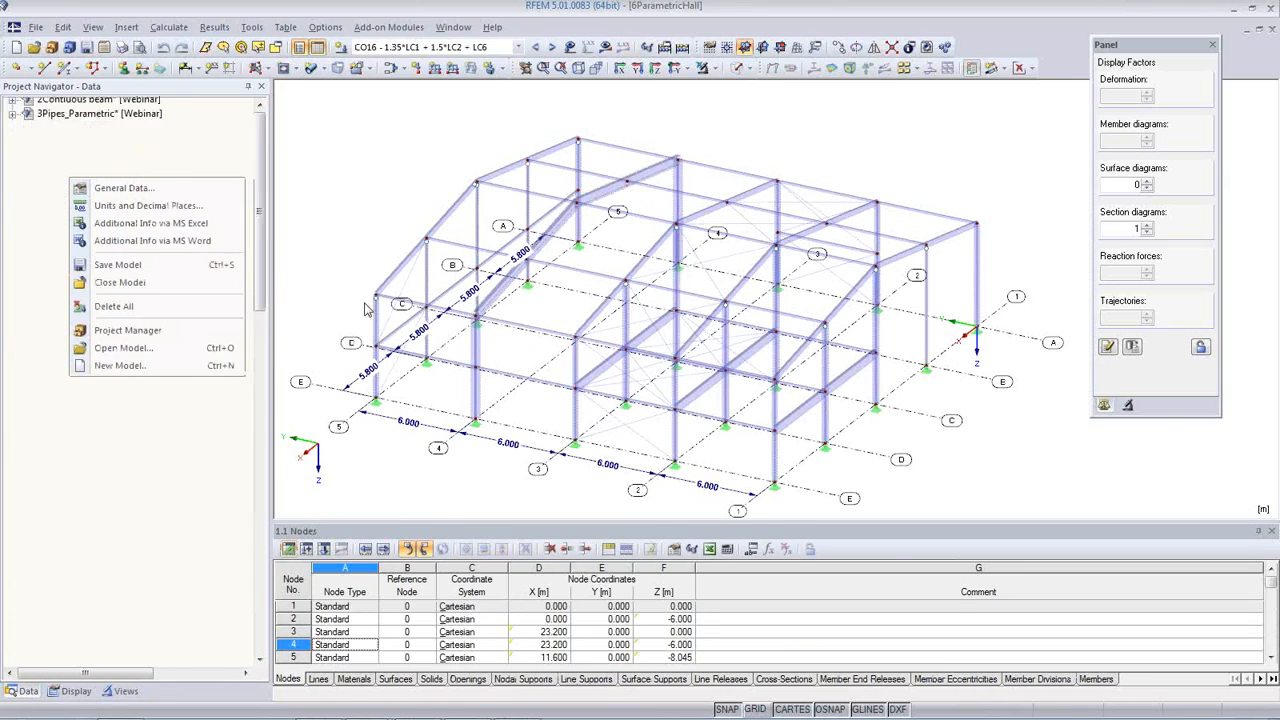
click(436, 488)
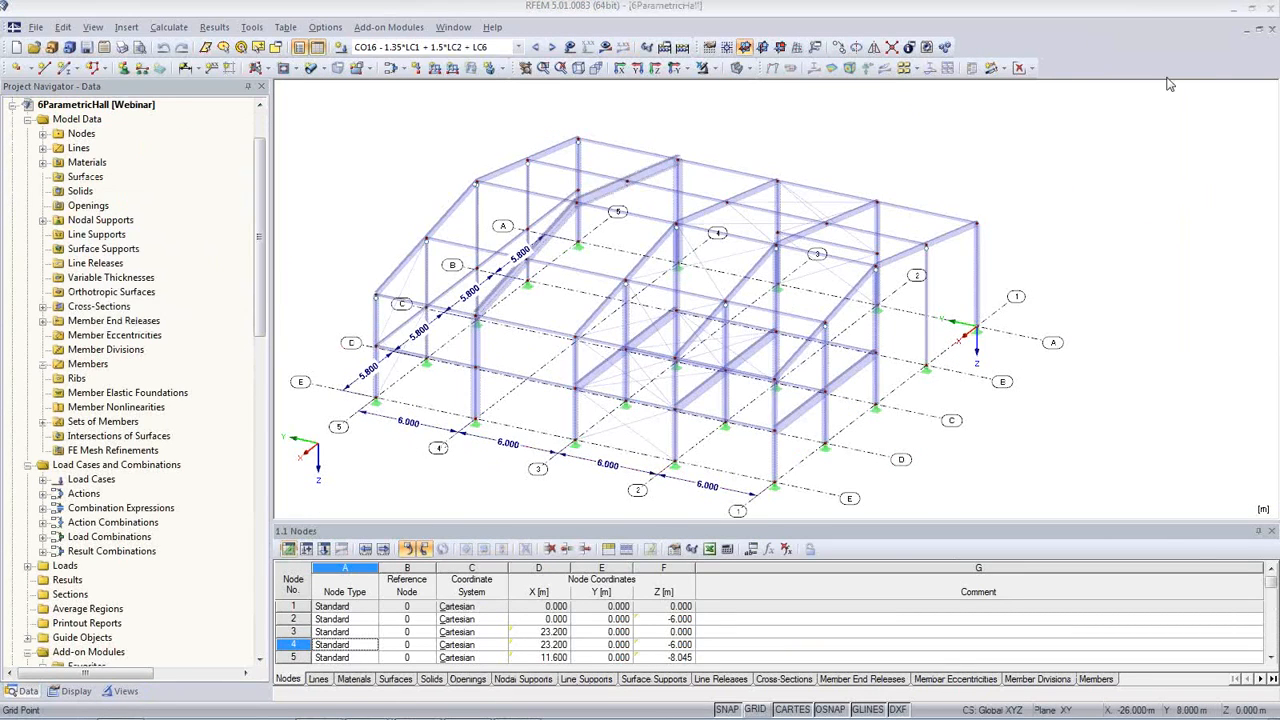
Step: In the hall's parameter list, set Spacing_a to 7 m and Spacing_b to 6 m
middle_drag(540, 440, 589, 406)
middle_drag(438, 425, 837, 496)
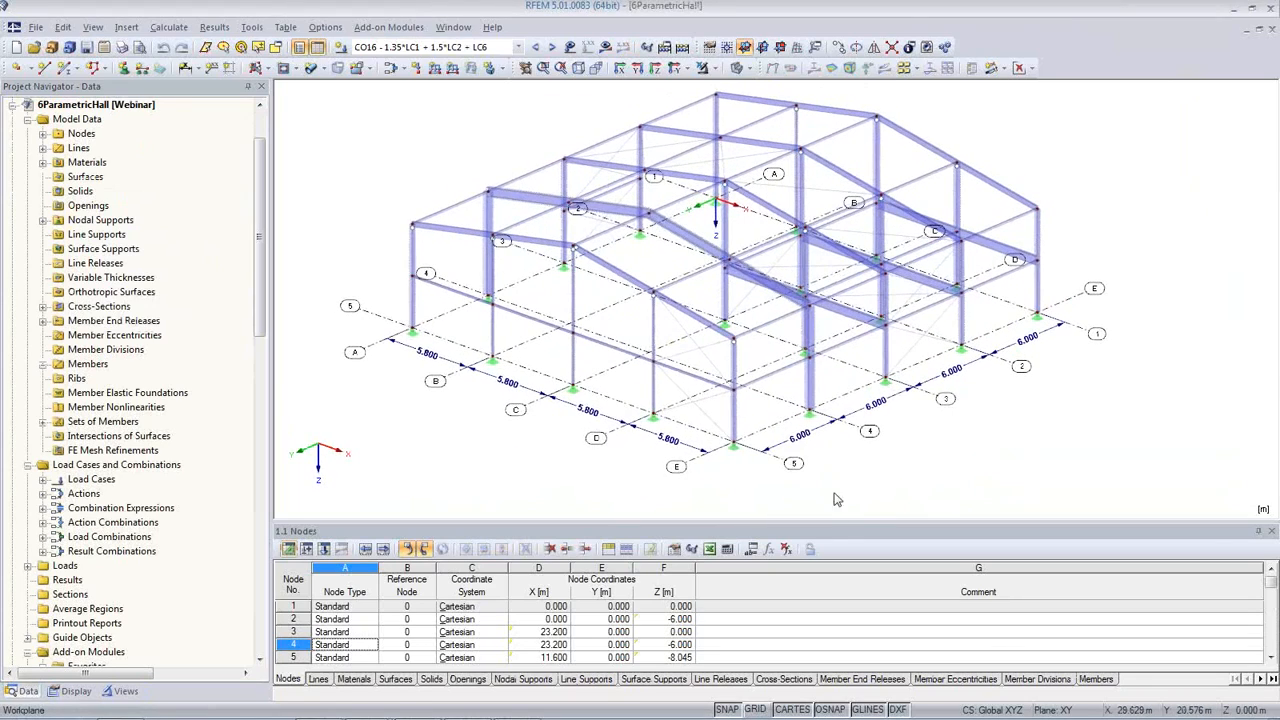
click(753, 552)
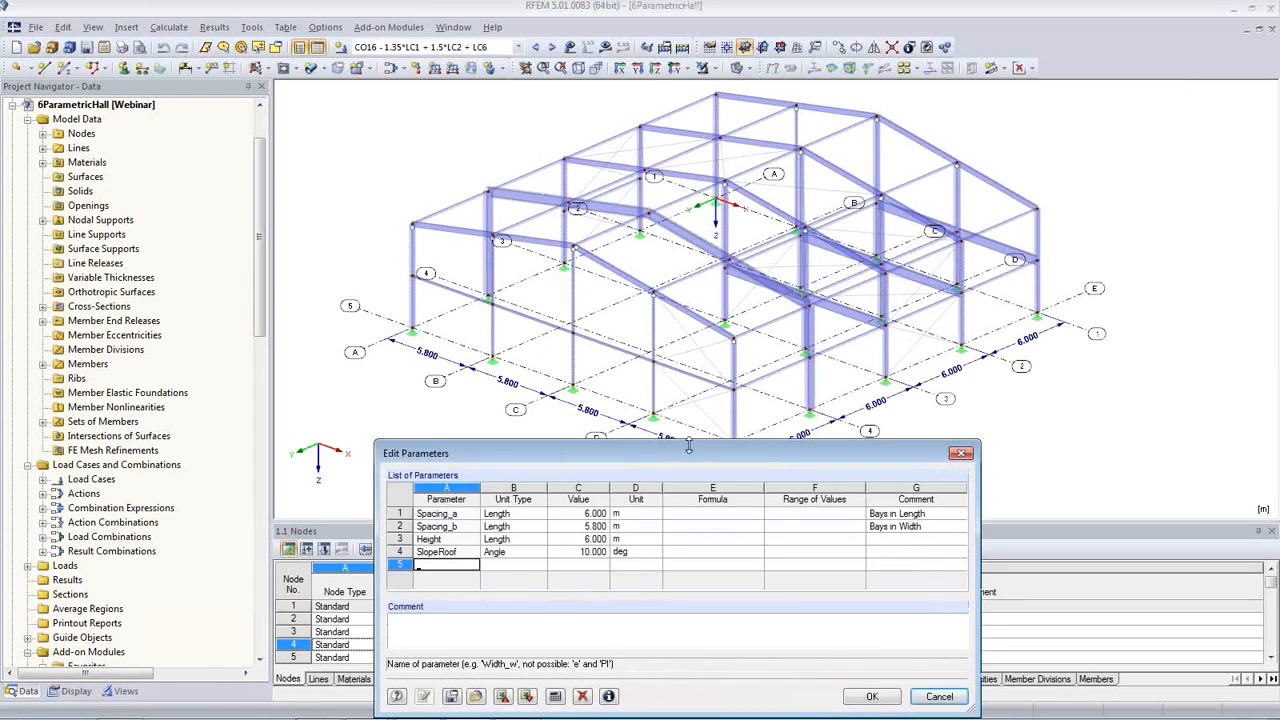
drag(688, 446, 686, 466)
click(561, 531)
double_click(561, 531)
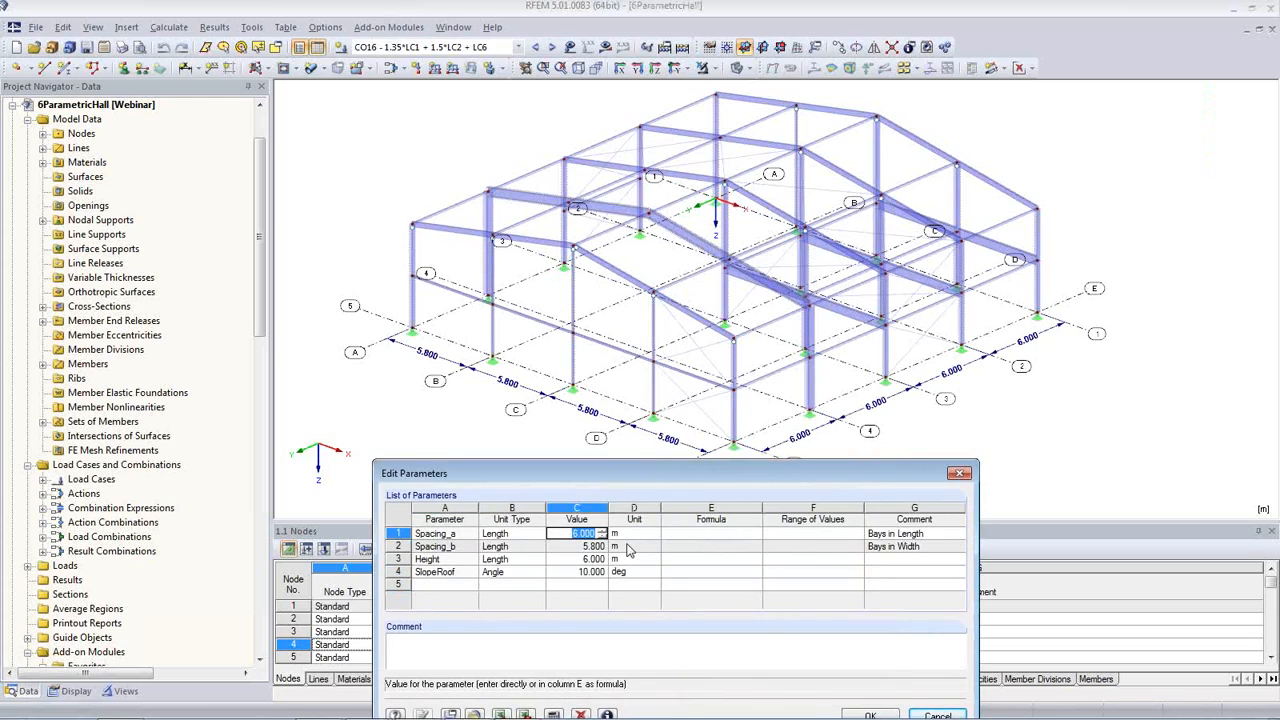
text(7)
click(582, 546)
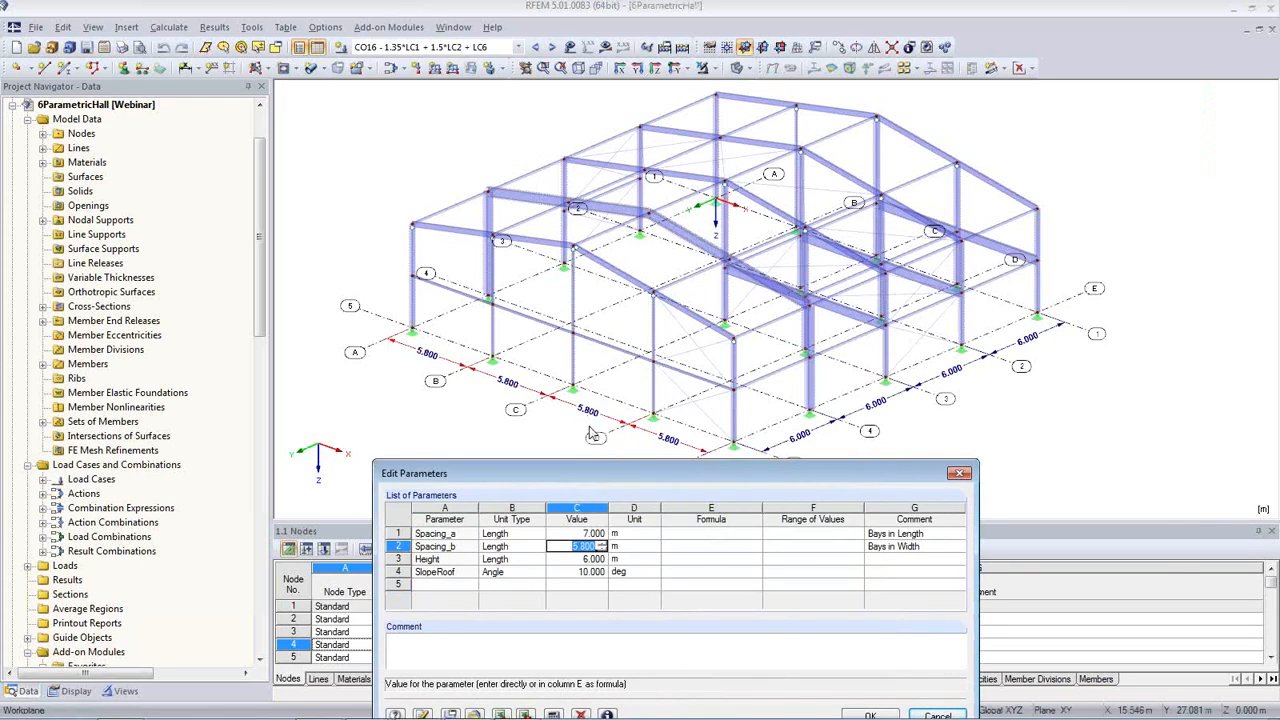
text(6)
Step: Set the SlopeRoof parameter to 20 degrees, apply the parameters to the model and close the parameter list
click(578, 560)
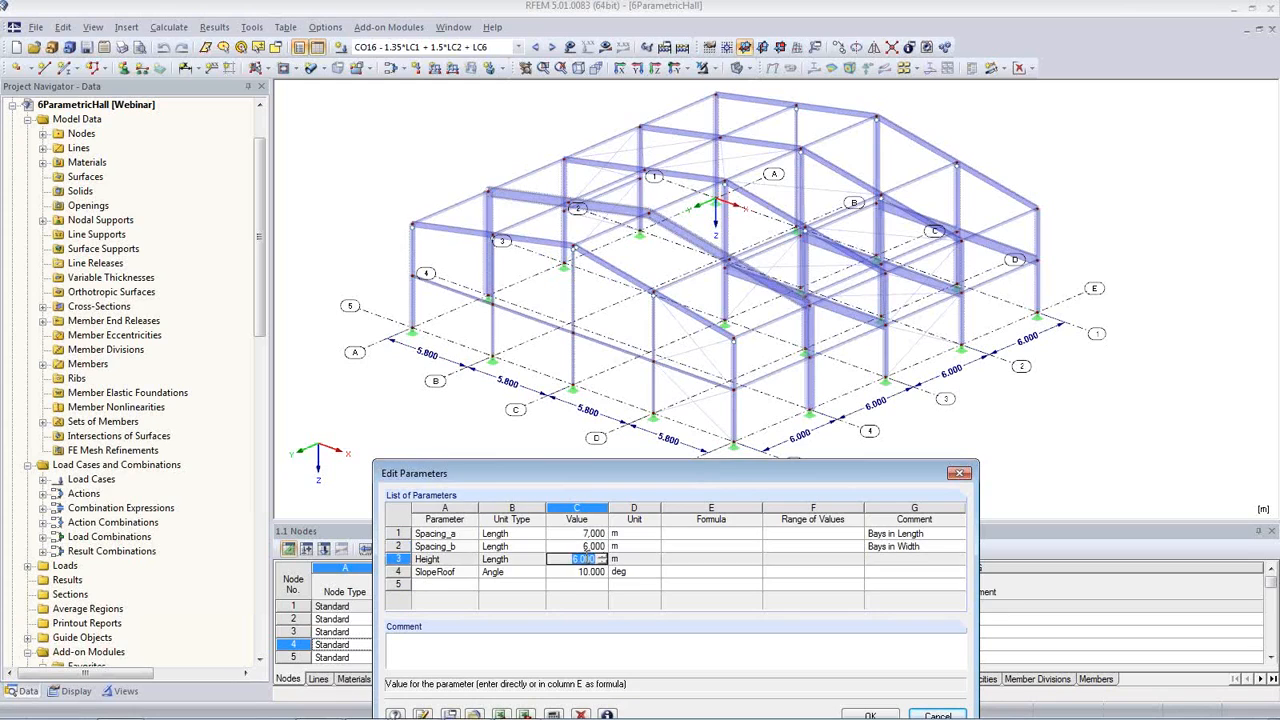
click(577, 570)
text(20)
key(Tab)
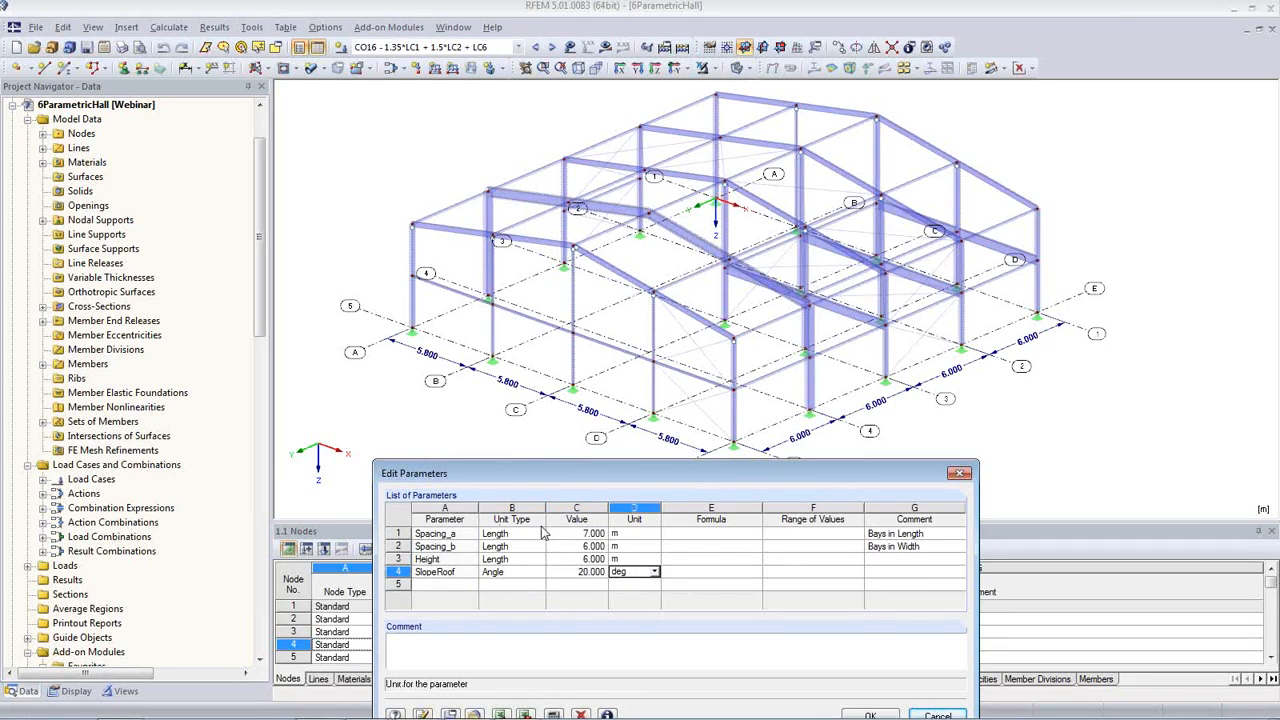
click(424, 714)
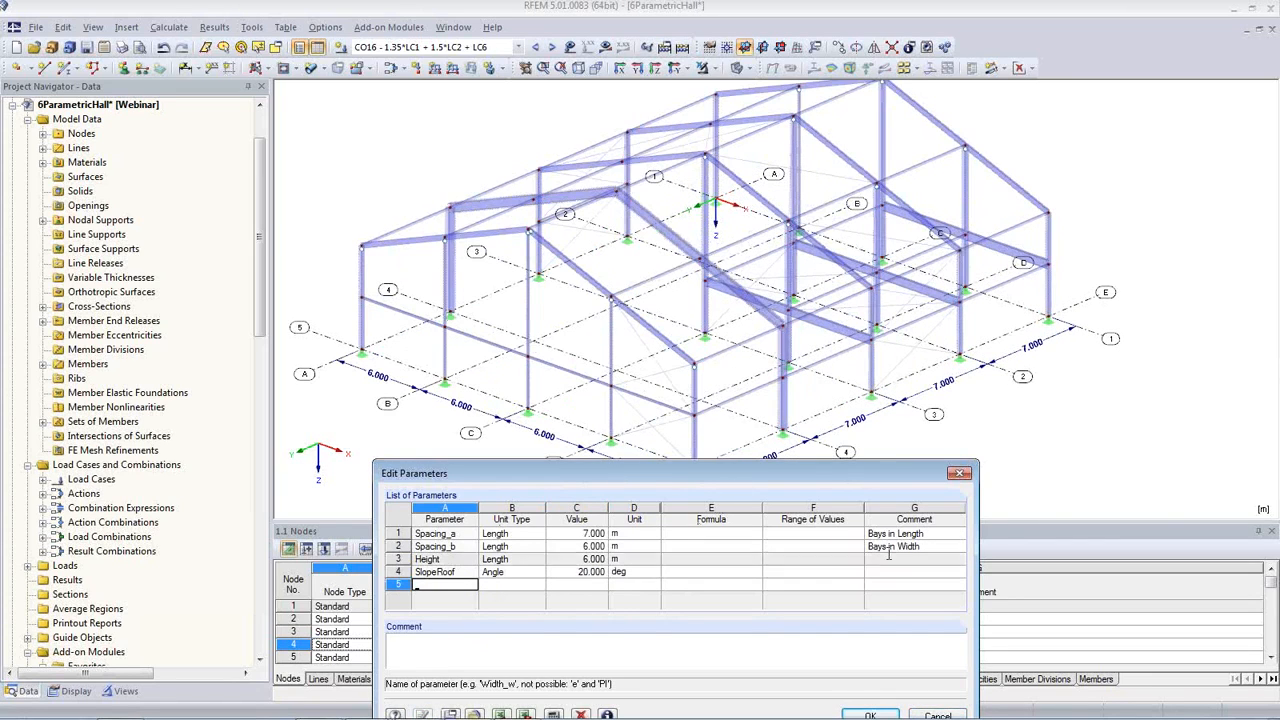
click(959, 473)
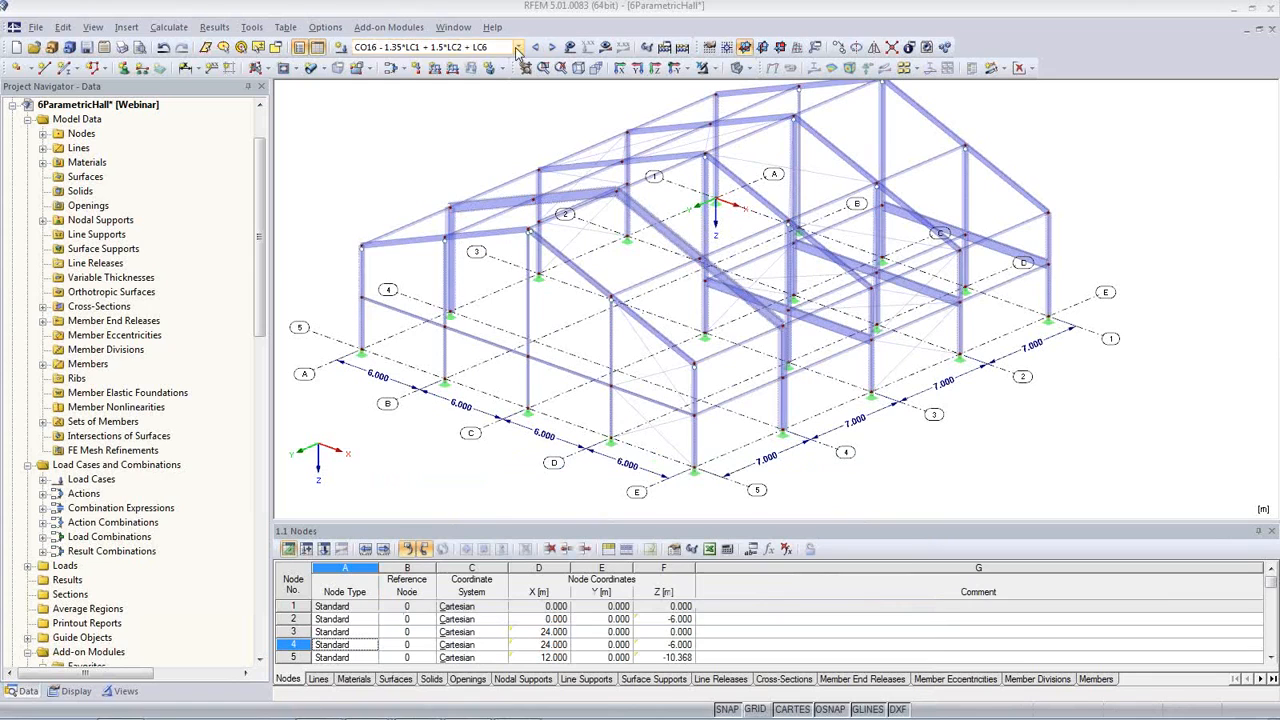
Step: Show the loads on the hall for load cases LC2 - Snow and LC1 - Self-weight
click(518, 47)
click(505, 72)
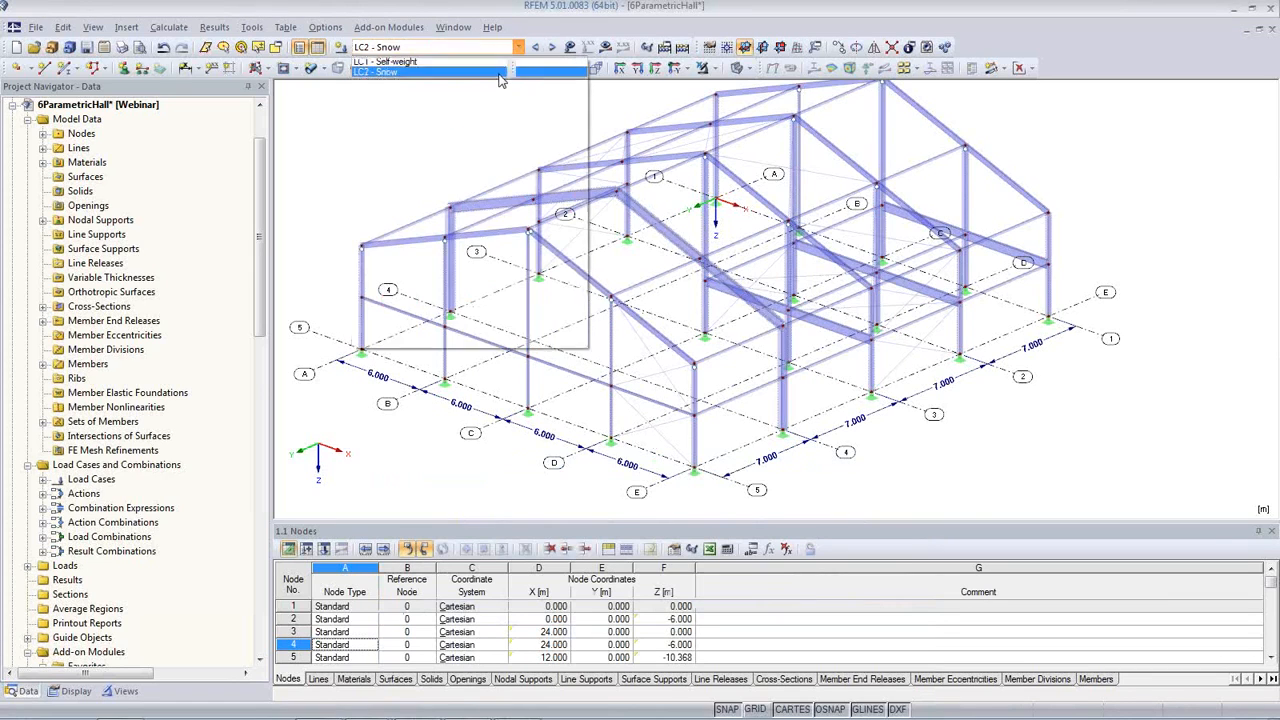
click(574, 50)
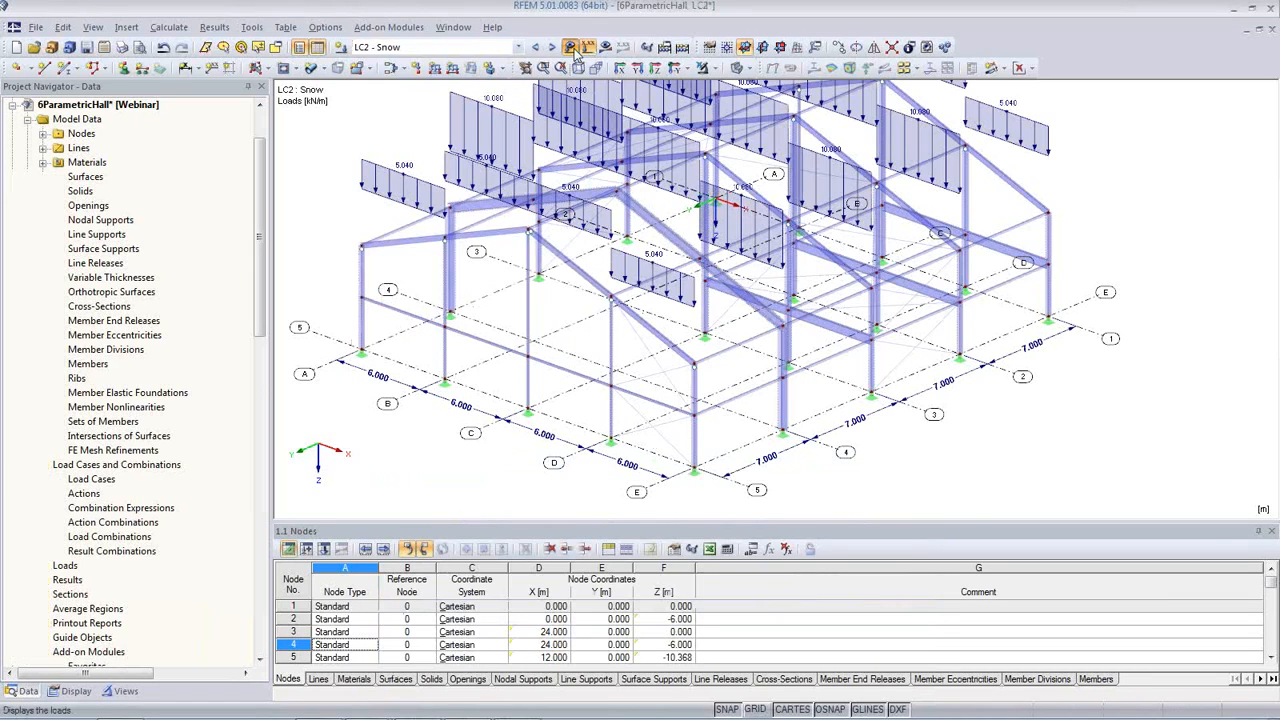
scroll(556, 369, up, 1)
middle_drag(556, 369, 553, 406)
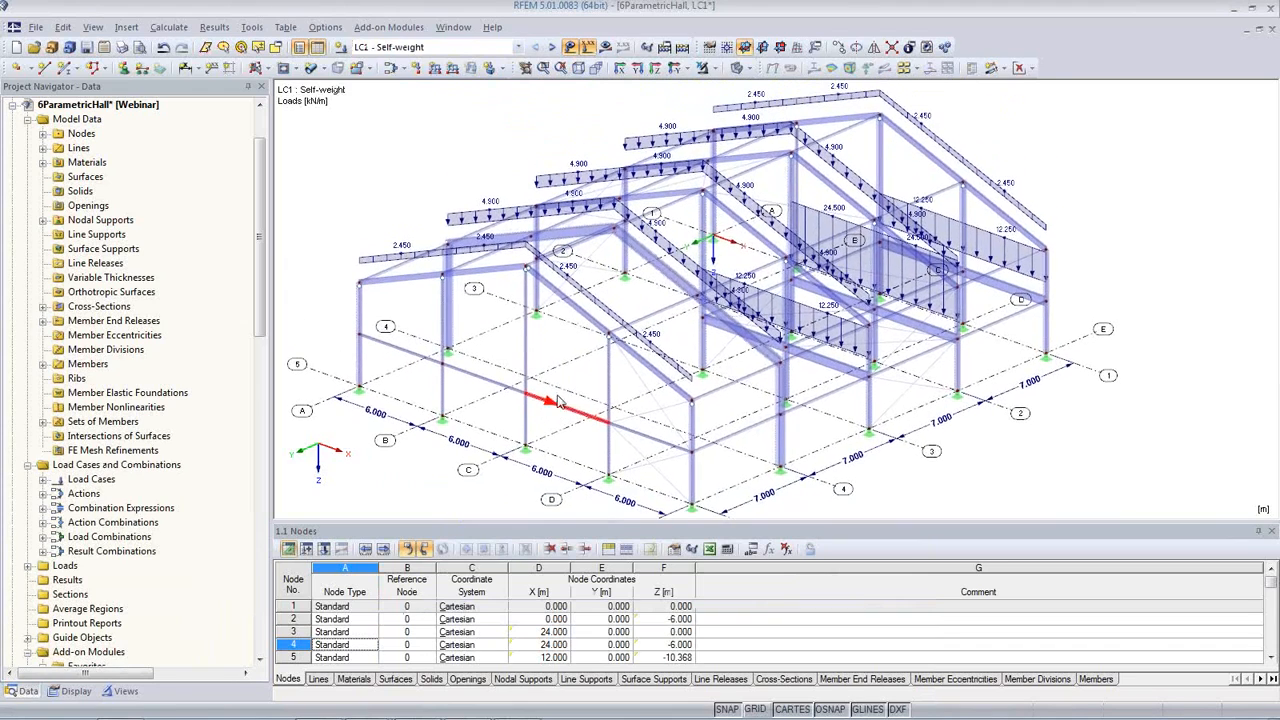
Step: Step through the snow and wind in x load cases to review their loads, and return to LC1 - Self-weight
click(552, 50)
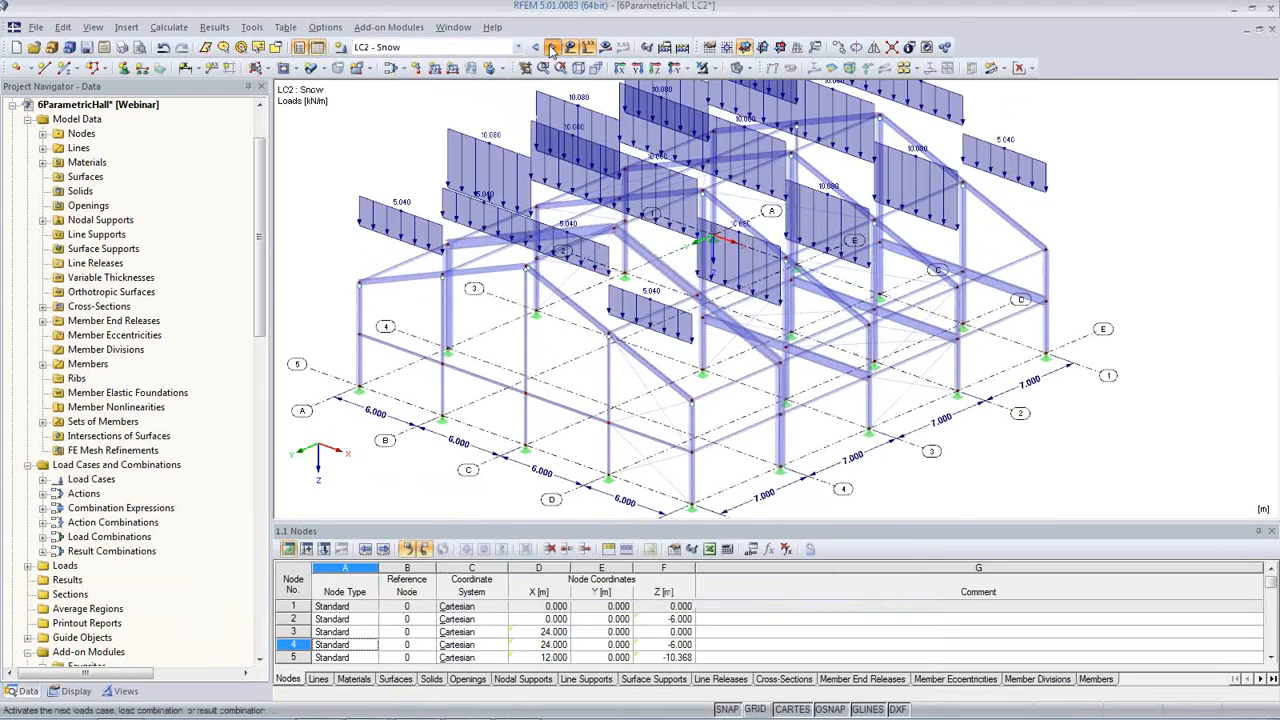
click(552, 50)
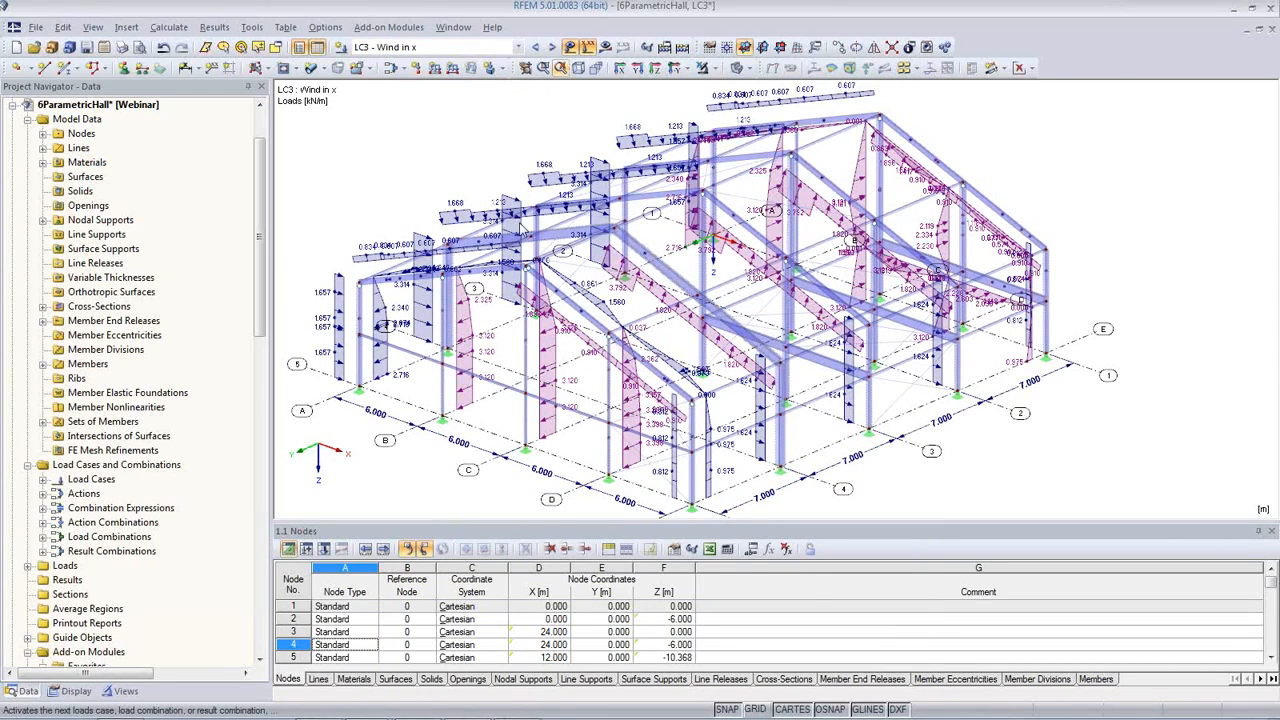
click(535, 47)
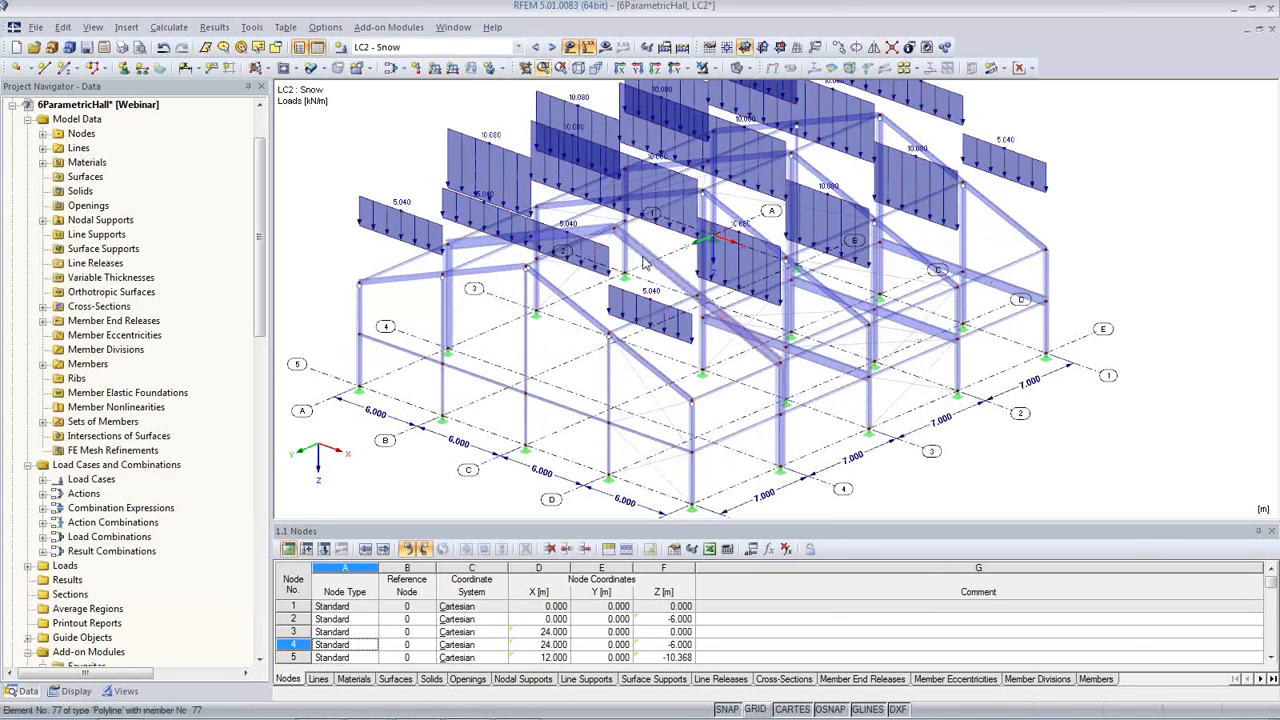
scroll(510, 232, down, 2)
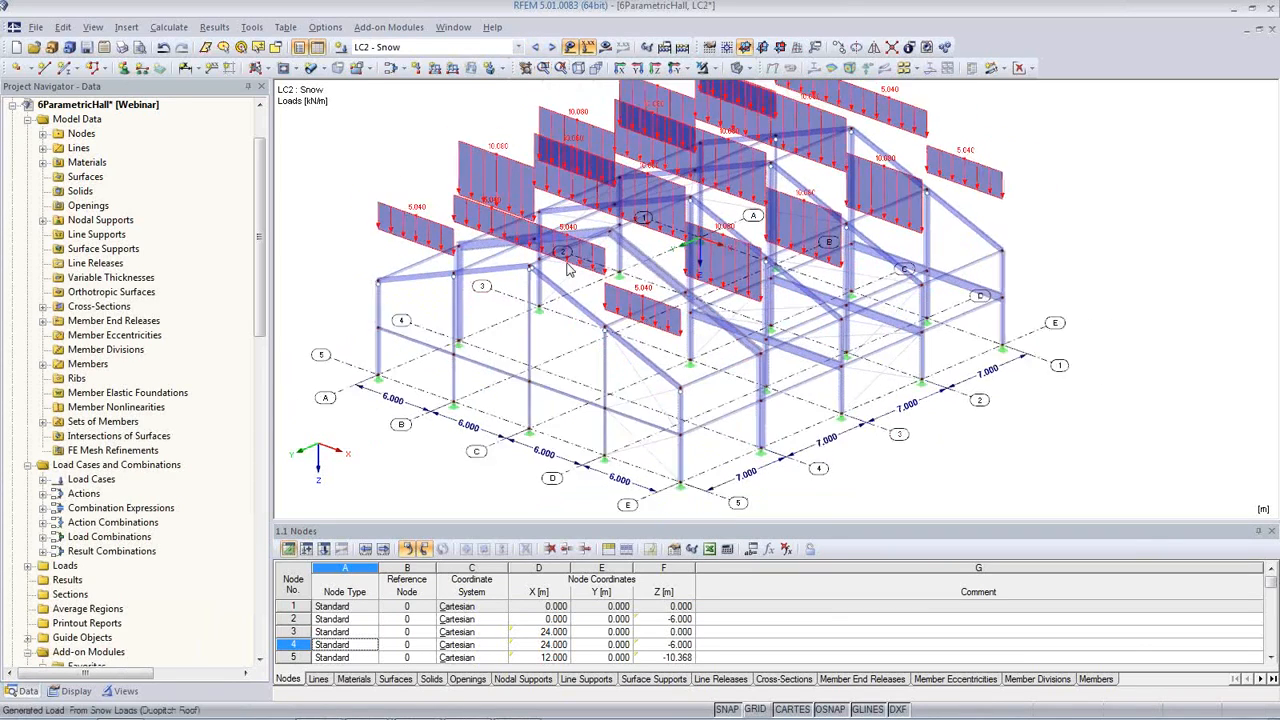
click(539, 50)
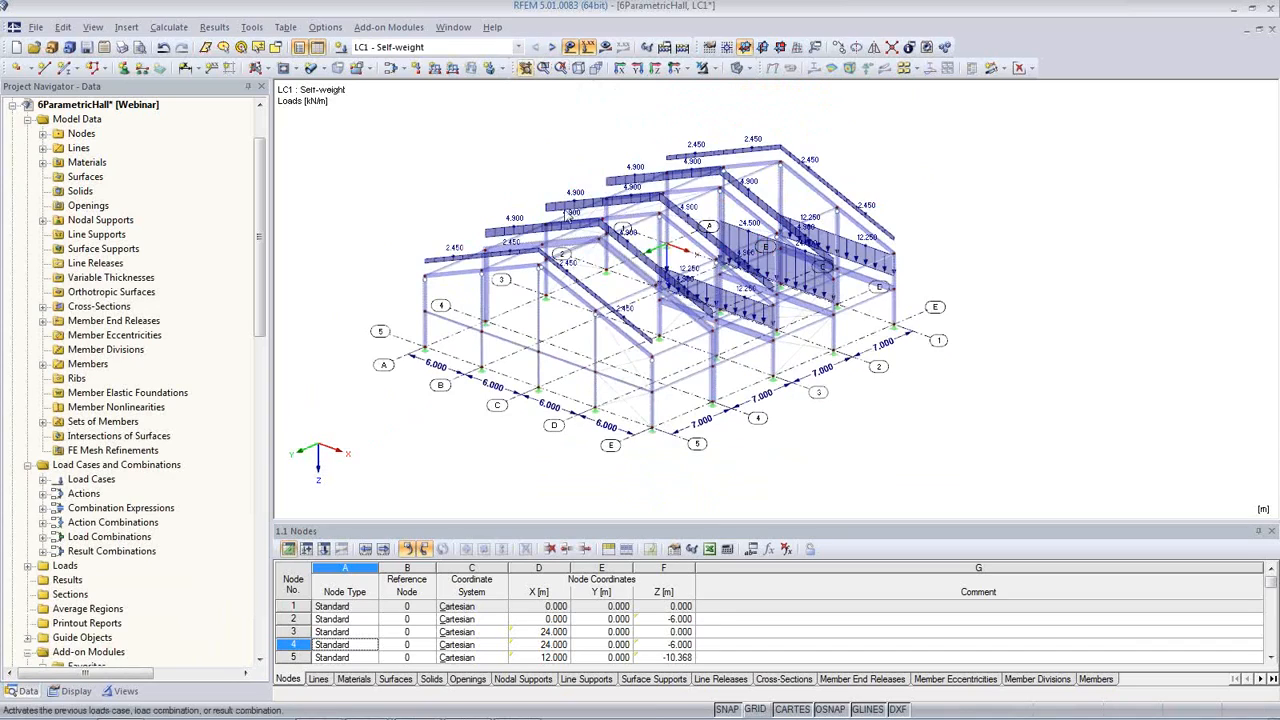
ctrl+middle_drag(710, 355, 668, 352)
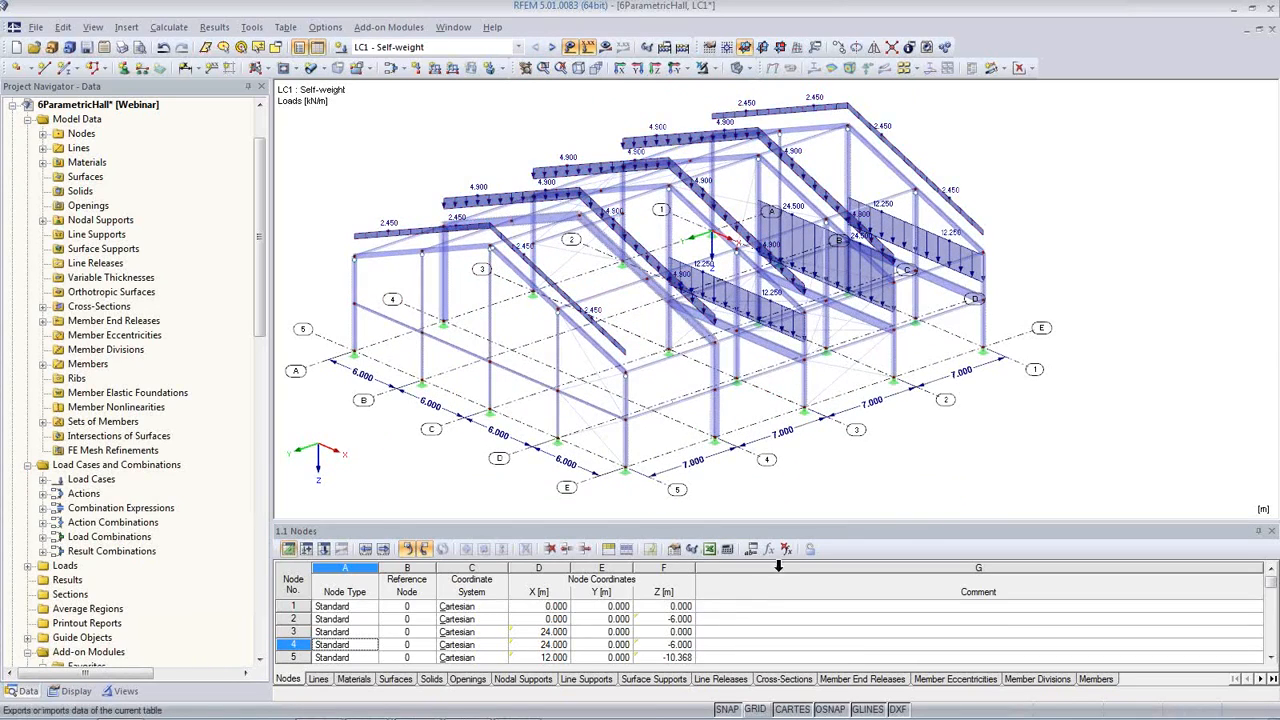
Step: Set the Spacing_a parameter to 6 m, apply it to the hall model and confirm the parameter list
click(753, 551)
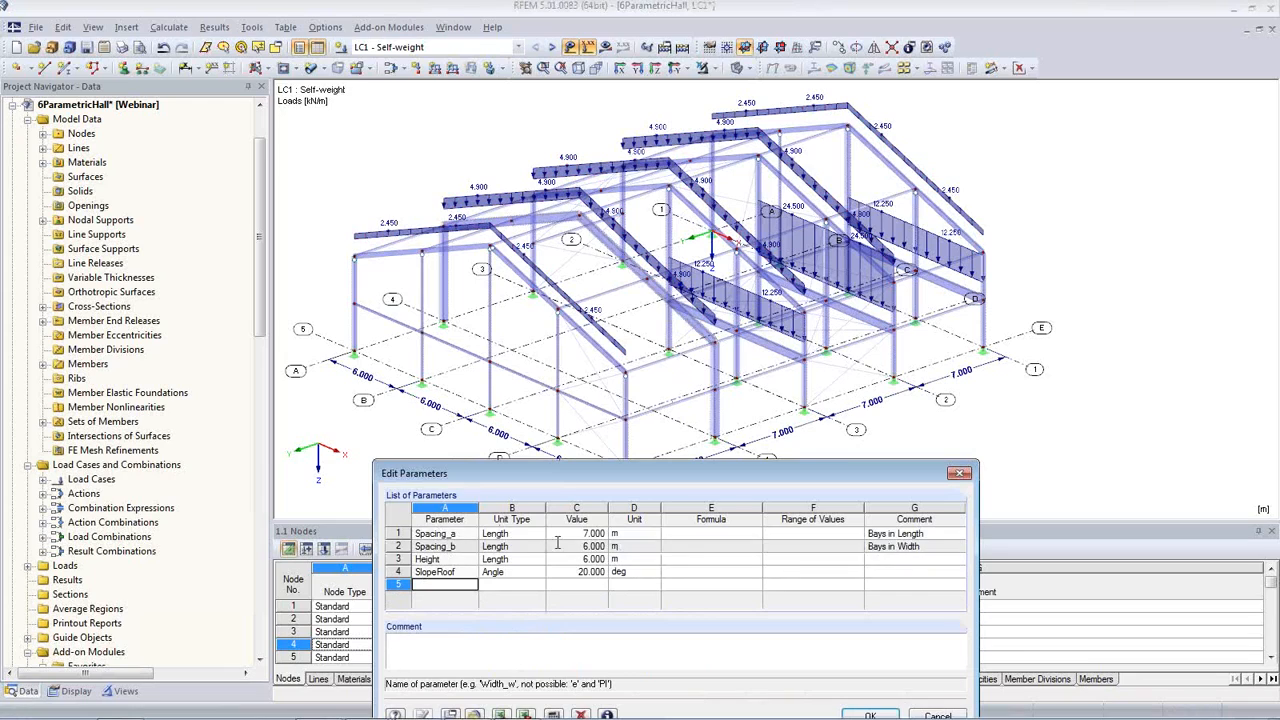
click(578, 536)
click(577, 536)
text(6)
key(Return)
click(423, 715)
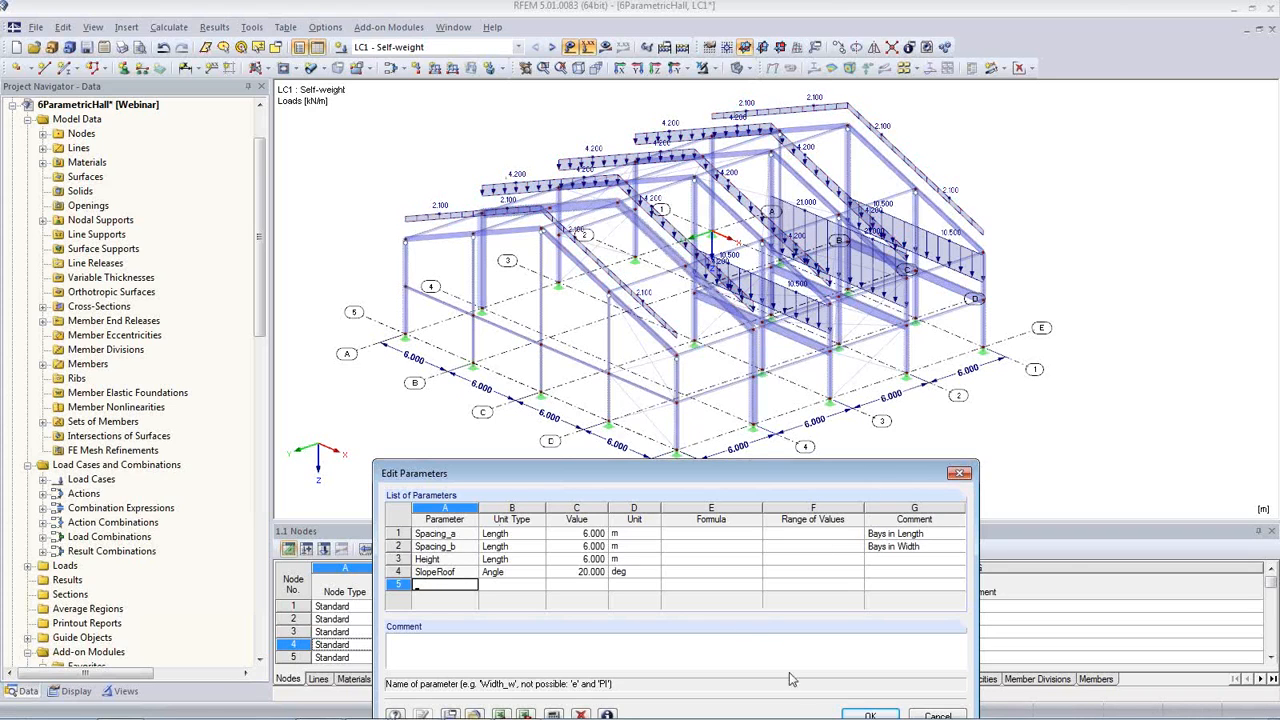
click(870, 716)
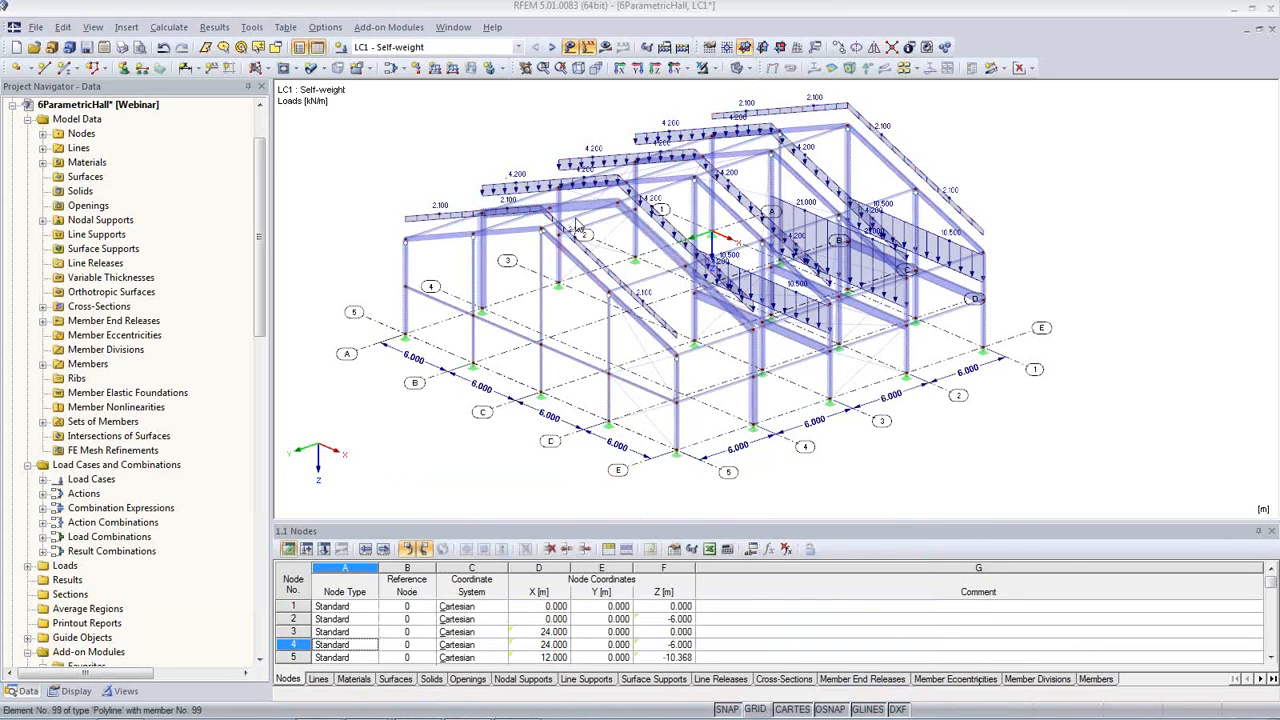
Step: Activate load combination CO16 - 1.35*LC1 + 1.5*LC2 + LC6 and calculate its results
click(520, 48)
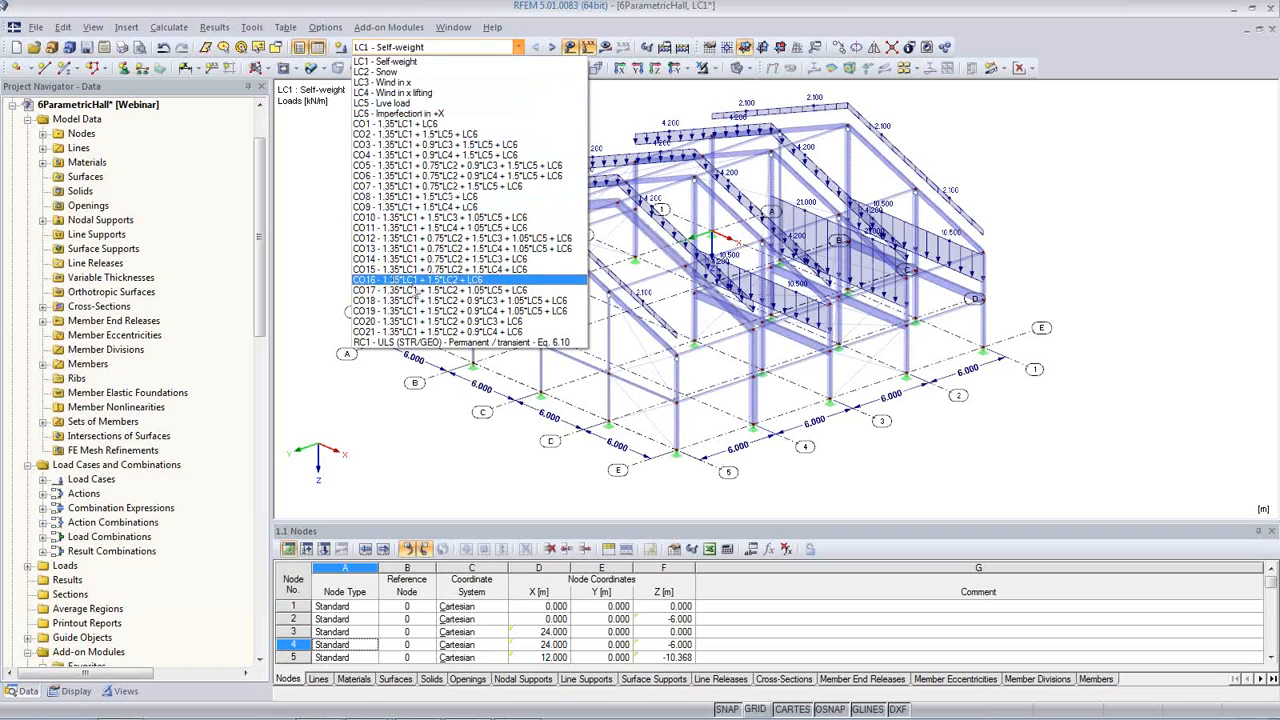
click(431, 280)
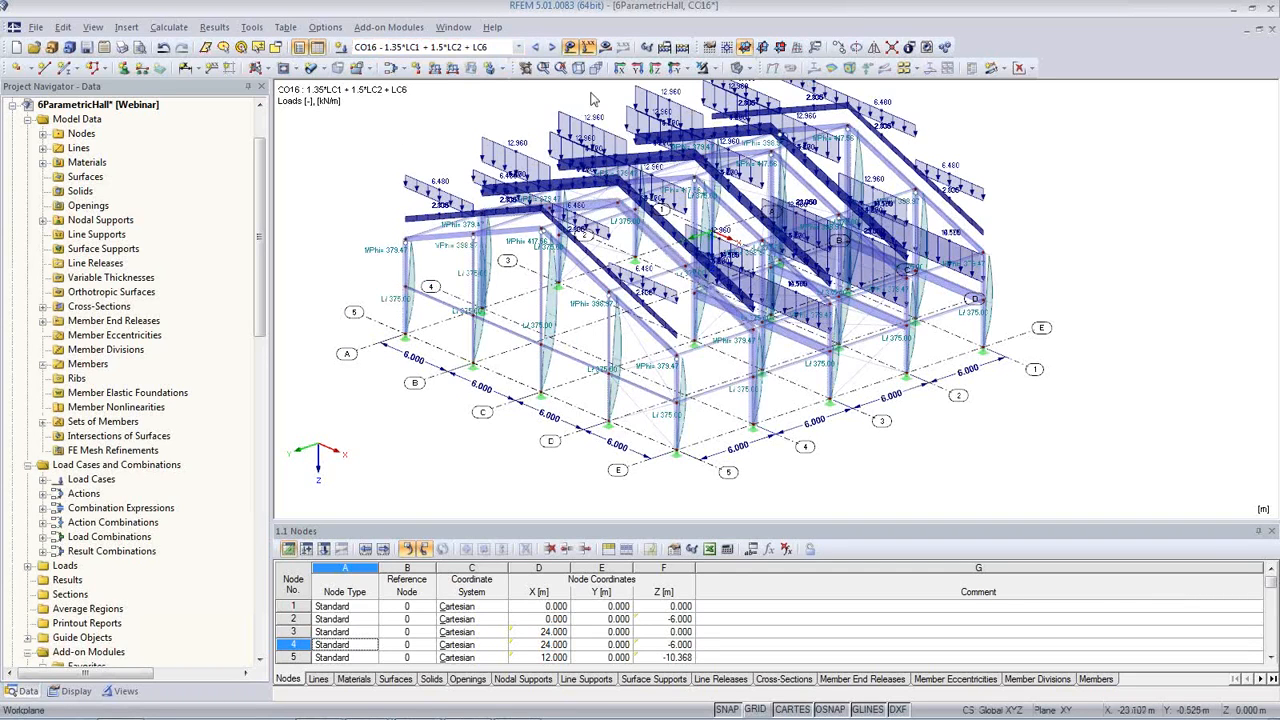
click(605, 50)
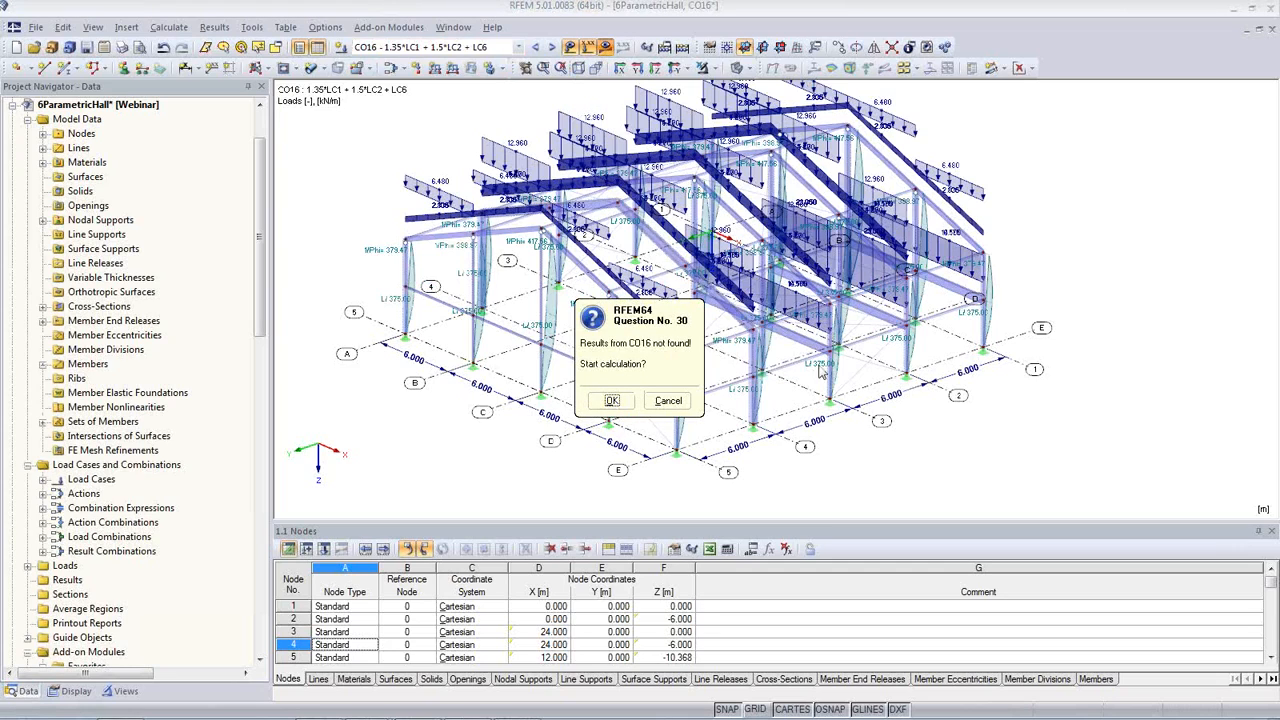
click(612, 400)
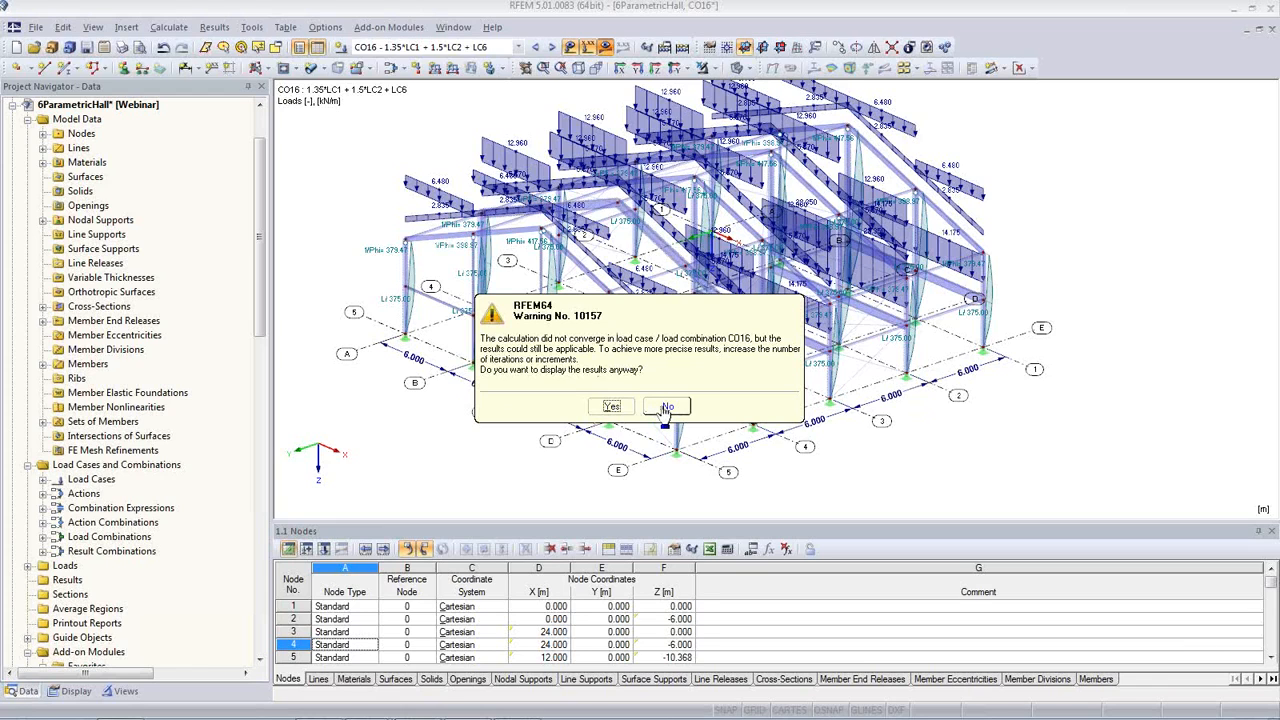
Step: Close the CO16 calculation messages without displaying its results and hide the loads on the hall
click(666, 407)
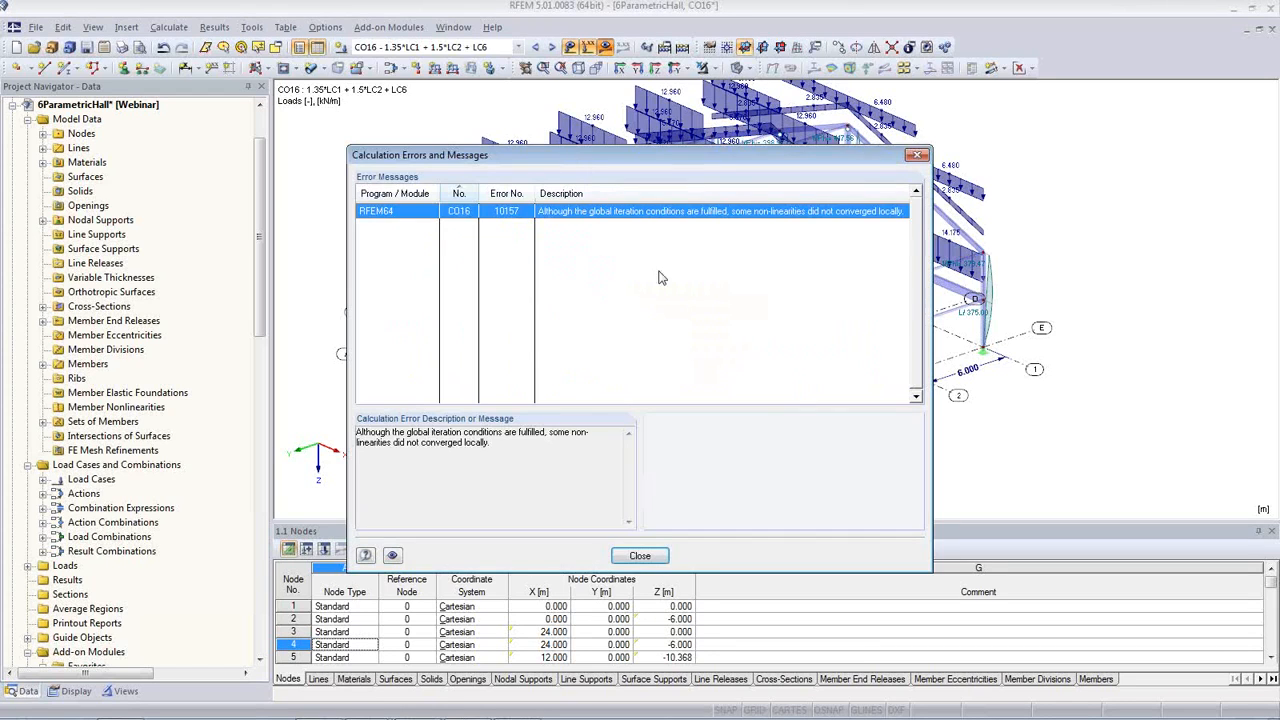
click(641, 555)
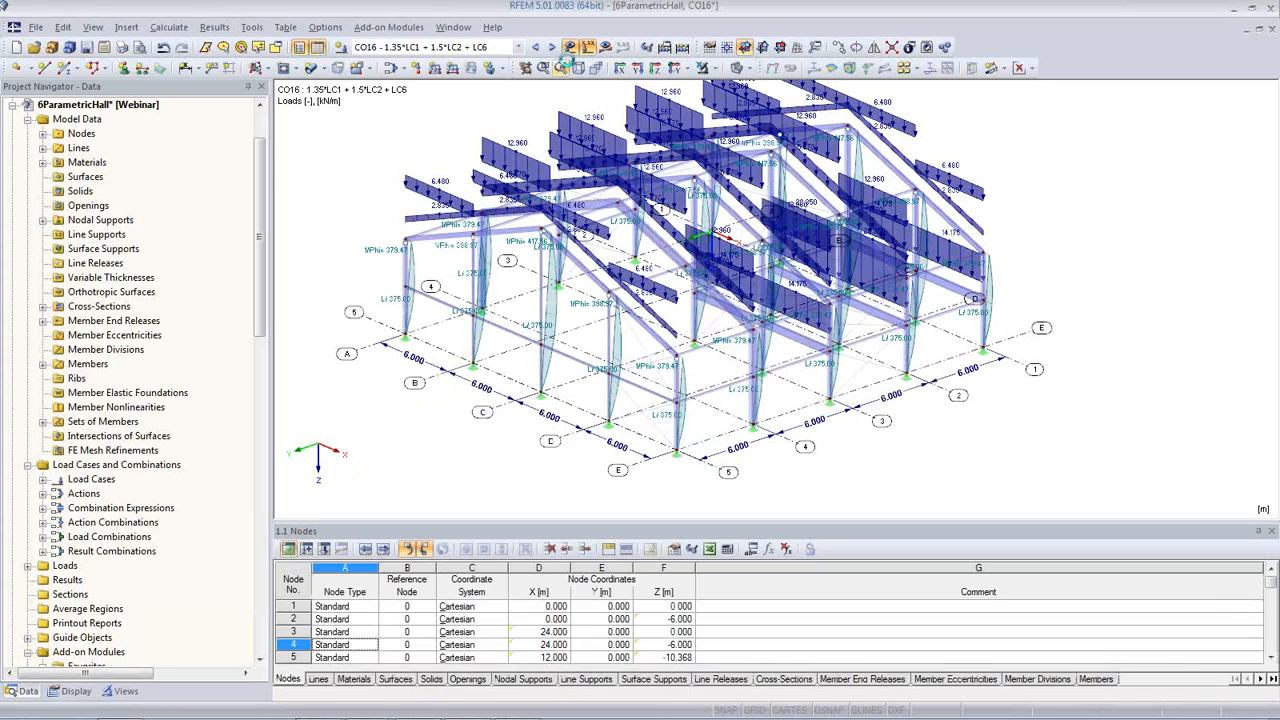
click(571, 50)
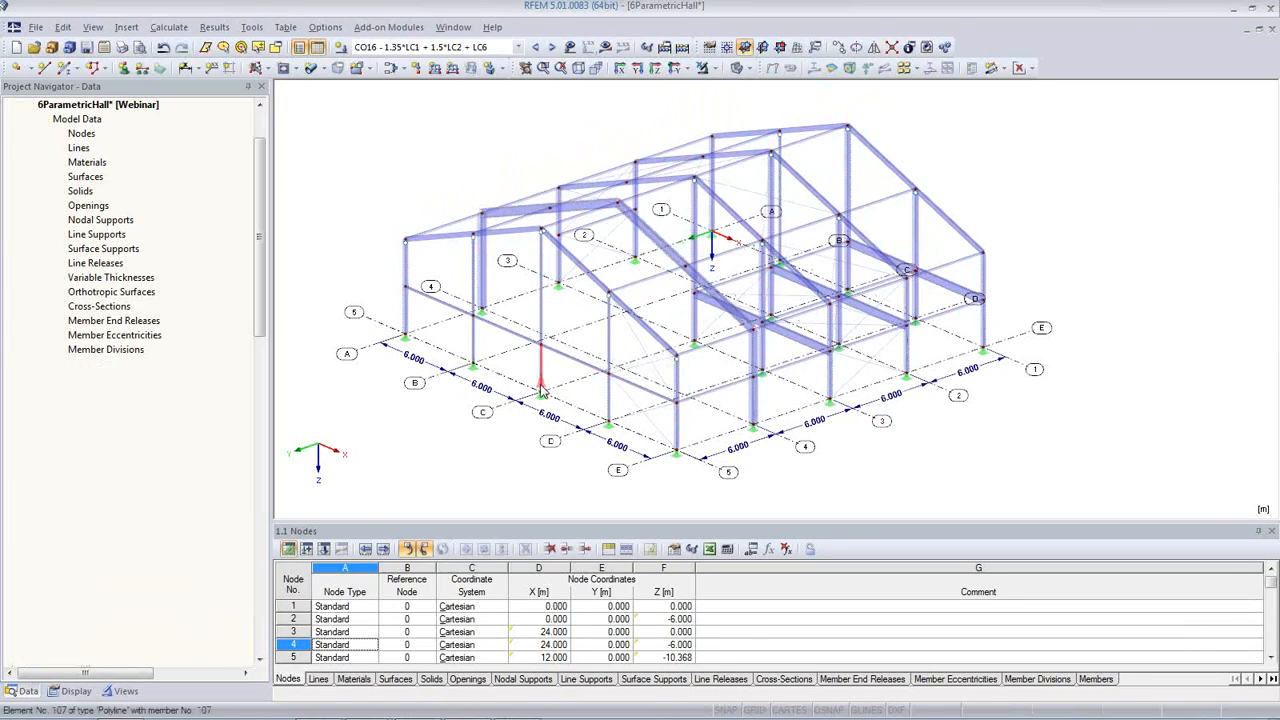
Step: Activate load case LC1 - Self-weight and calculate its results
click(519, 48)
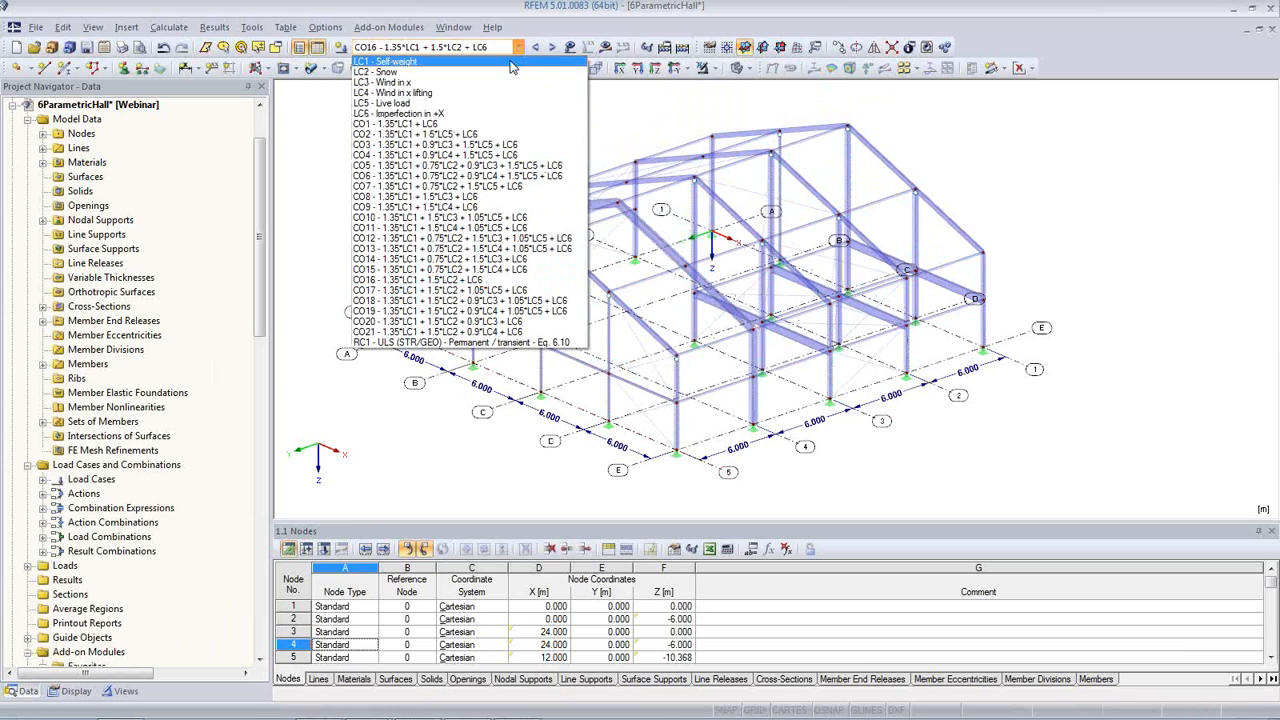
click(510, 62)
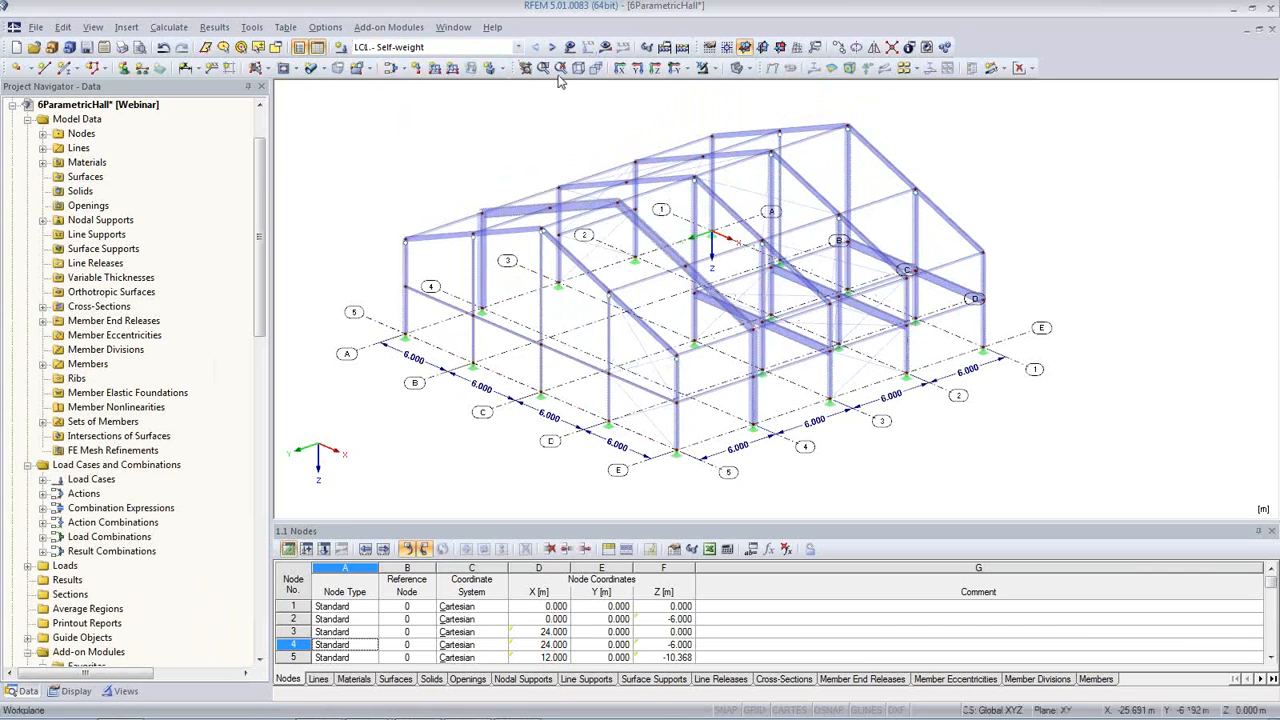
click(605, 47)
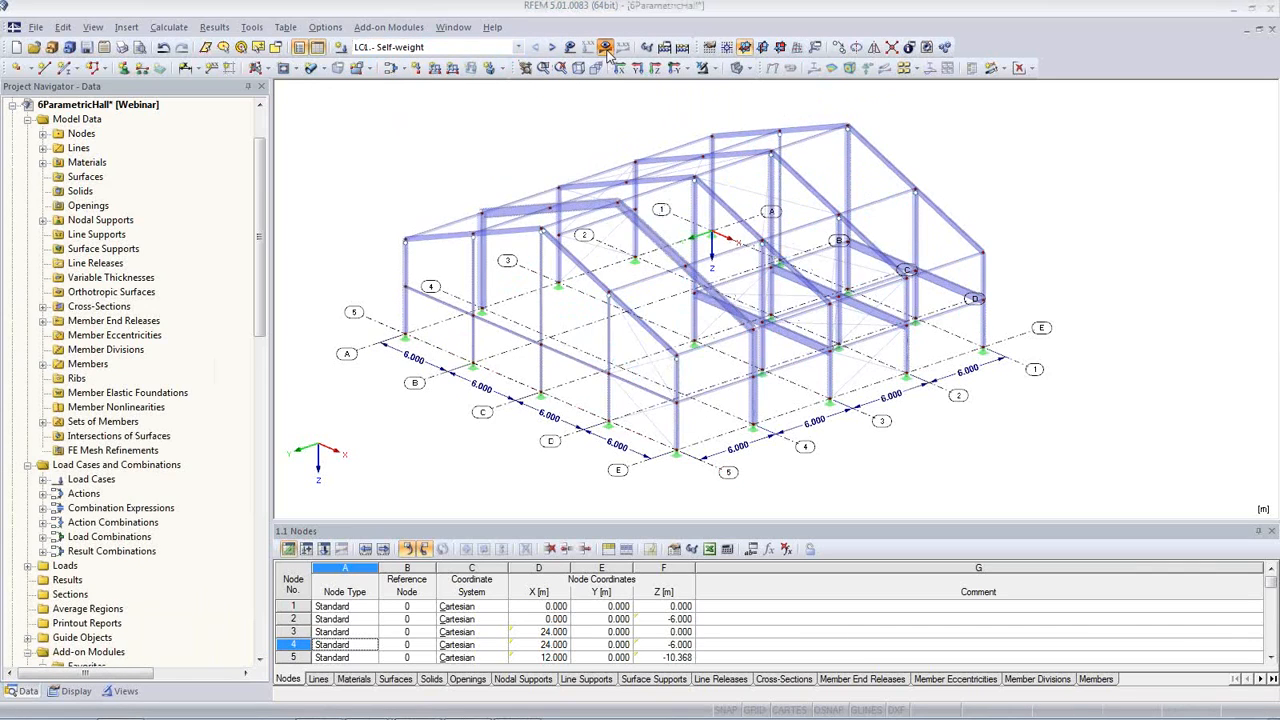
click(608, 400)
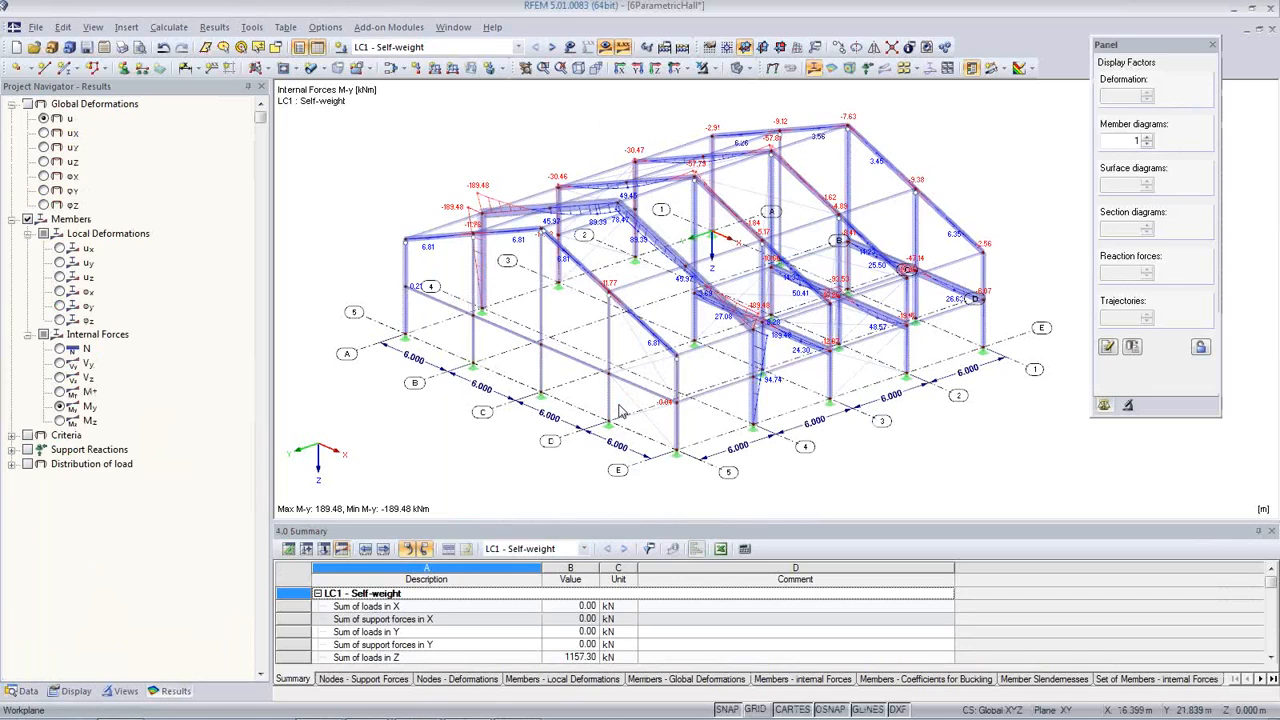
Step: Open load case LC1: Self-weight for editing, review its calculation parameters and method of analysis, and close it without changes
click(24, 691)
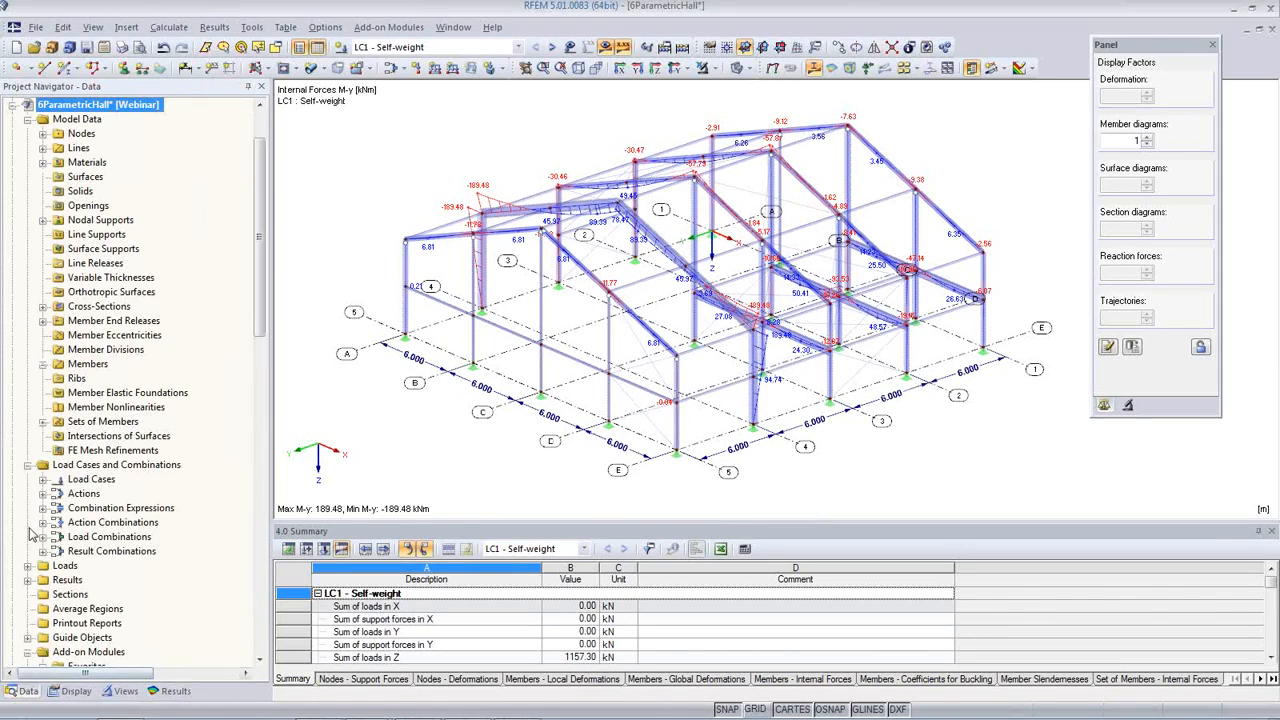
click(43, 479)
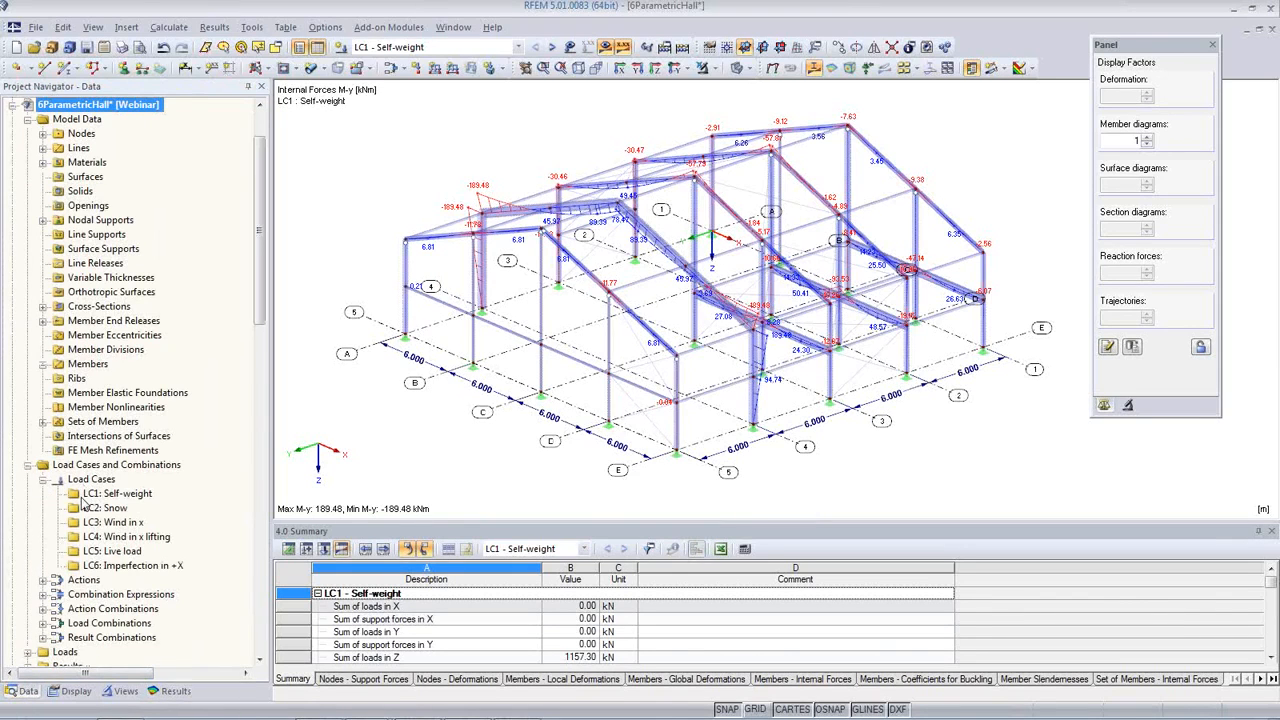
right_click(88, 494)
click(122, 503)
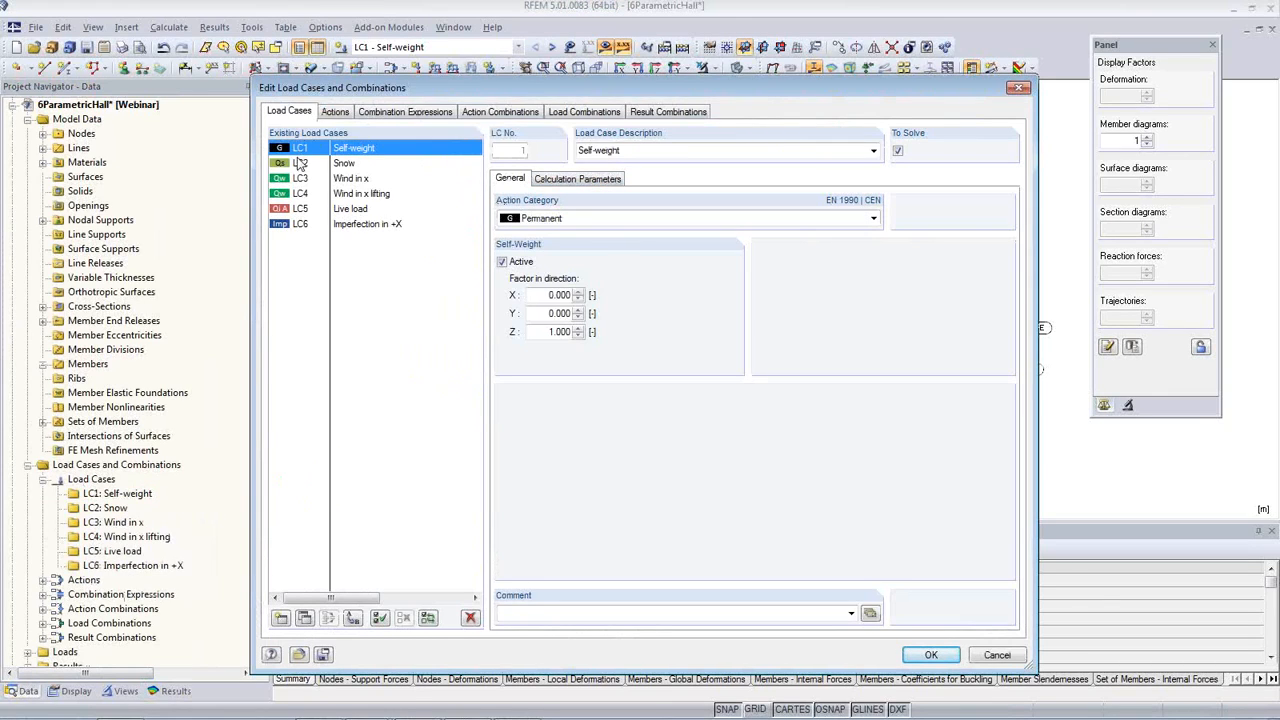
click(577, 182)
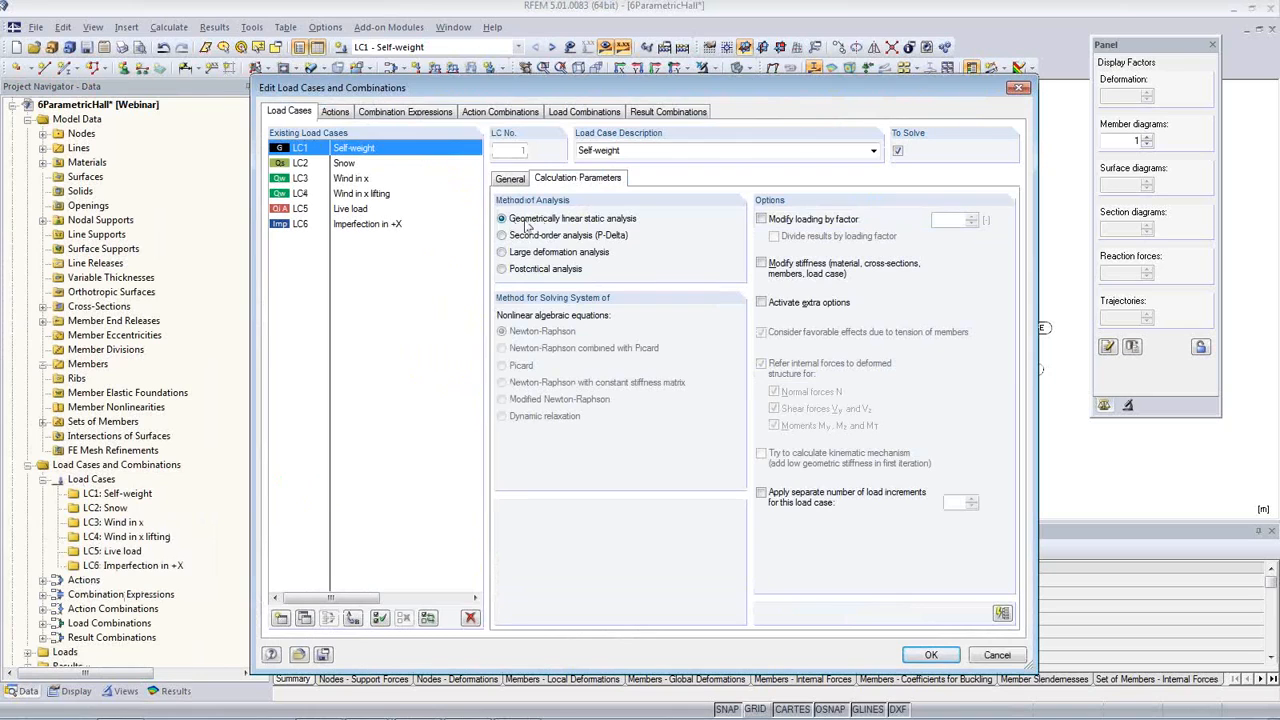
click(1020, 90)
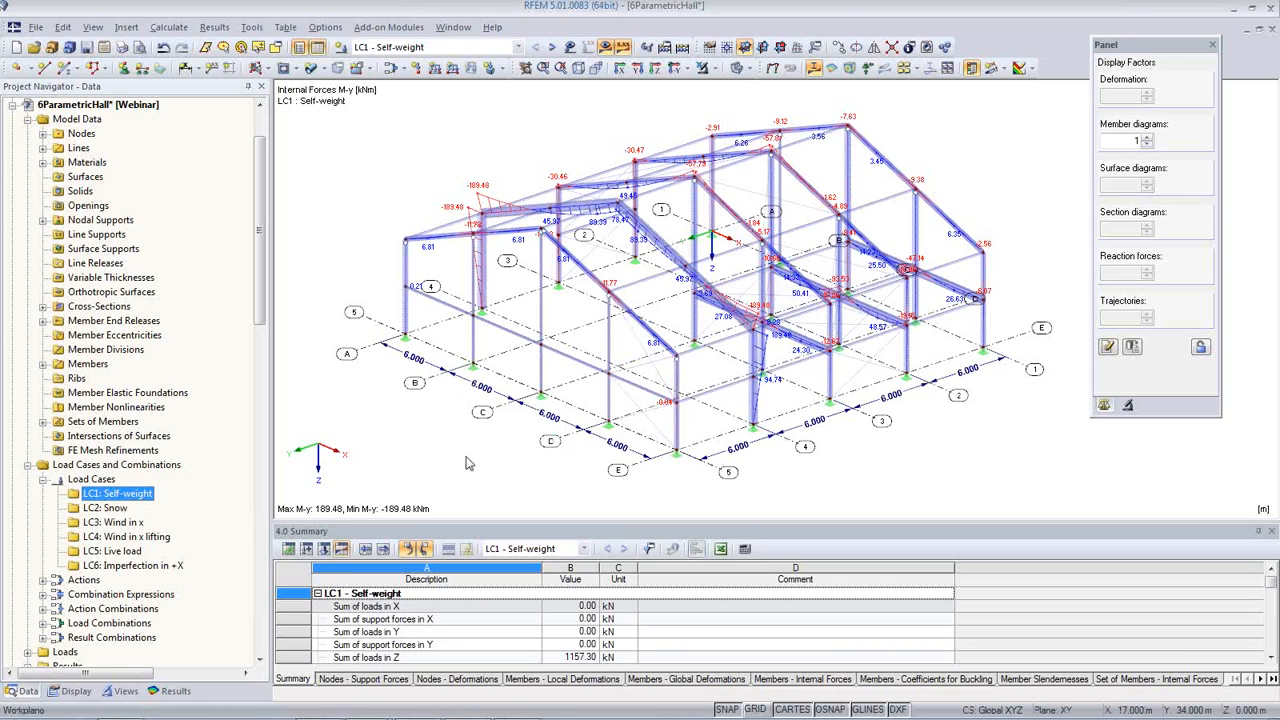
Step: Run the RF-STABILITY eigenvalue analysis for LC1 - Self-weight, review the critical load factors and confirm the module
scroll(224, 555, down, 8)
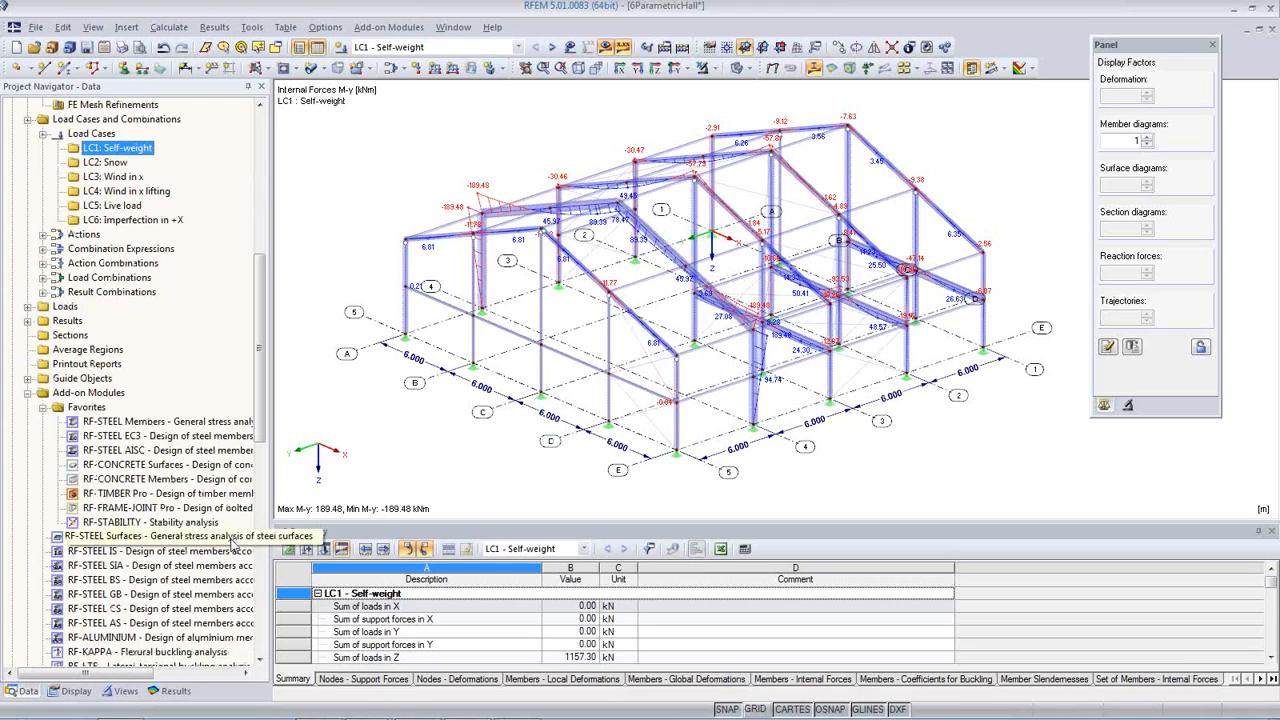
click(136, 523)
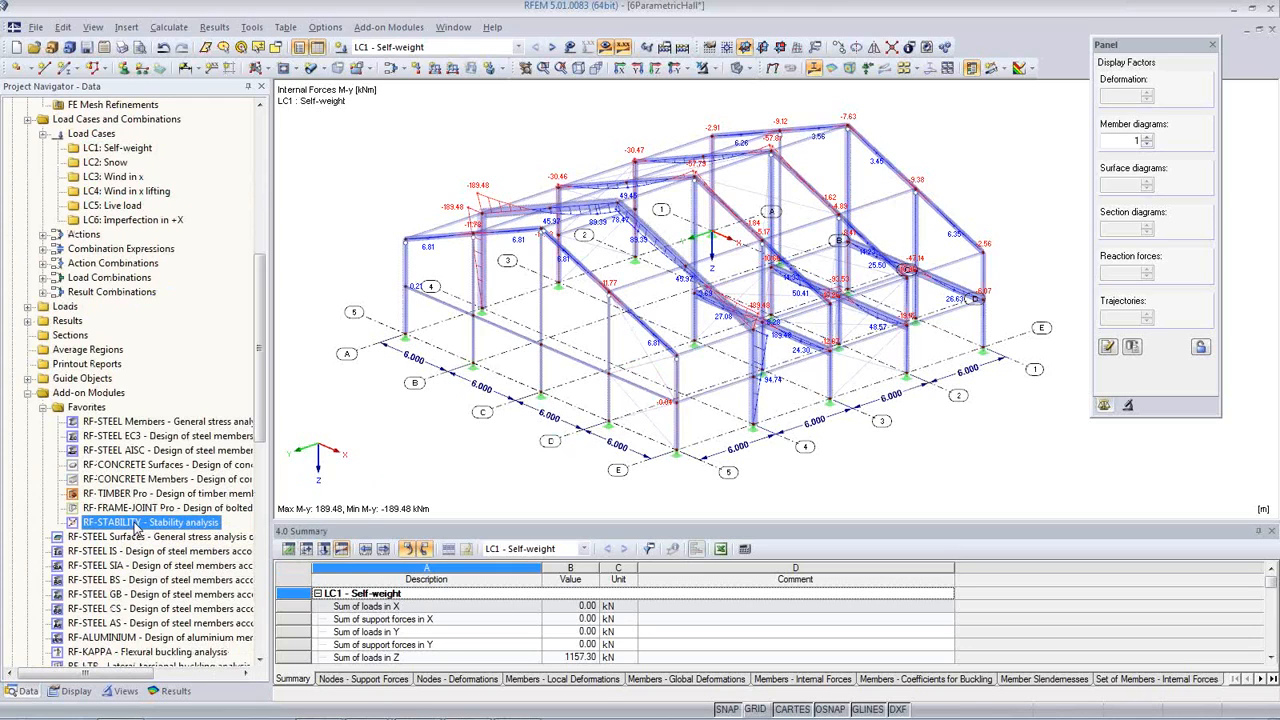
double_click(150, 523)
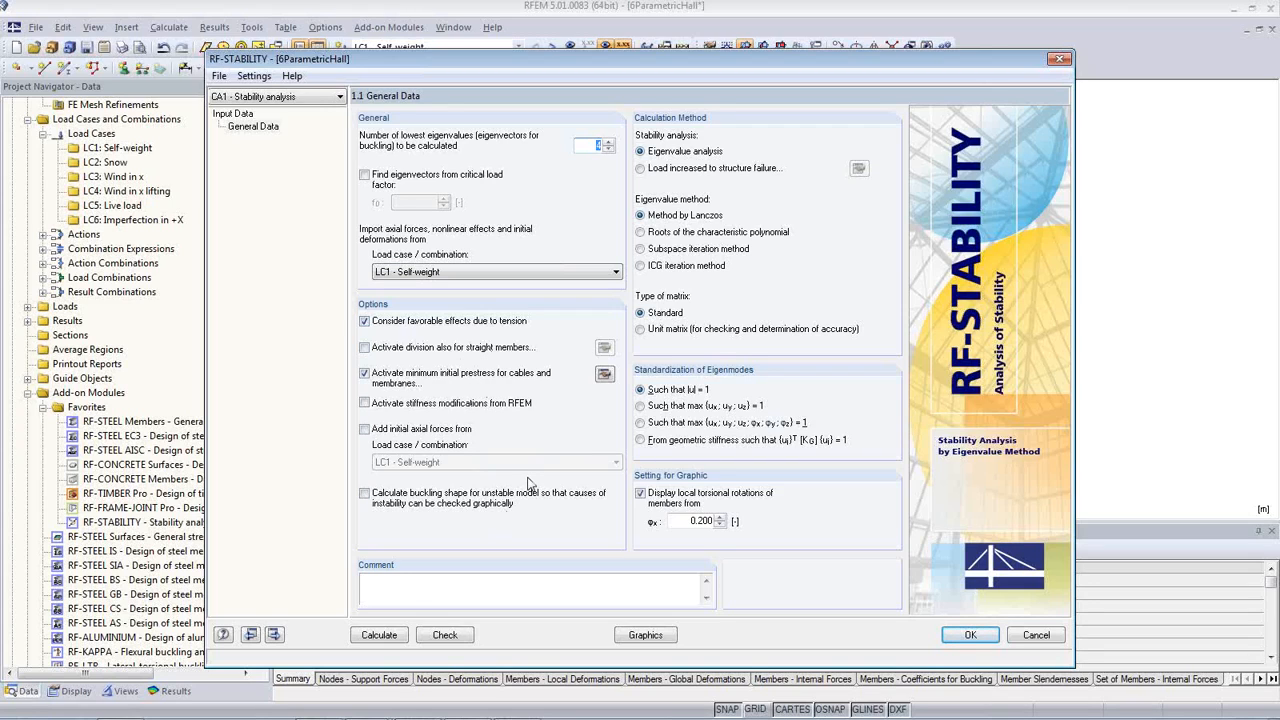
click(379, 635)
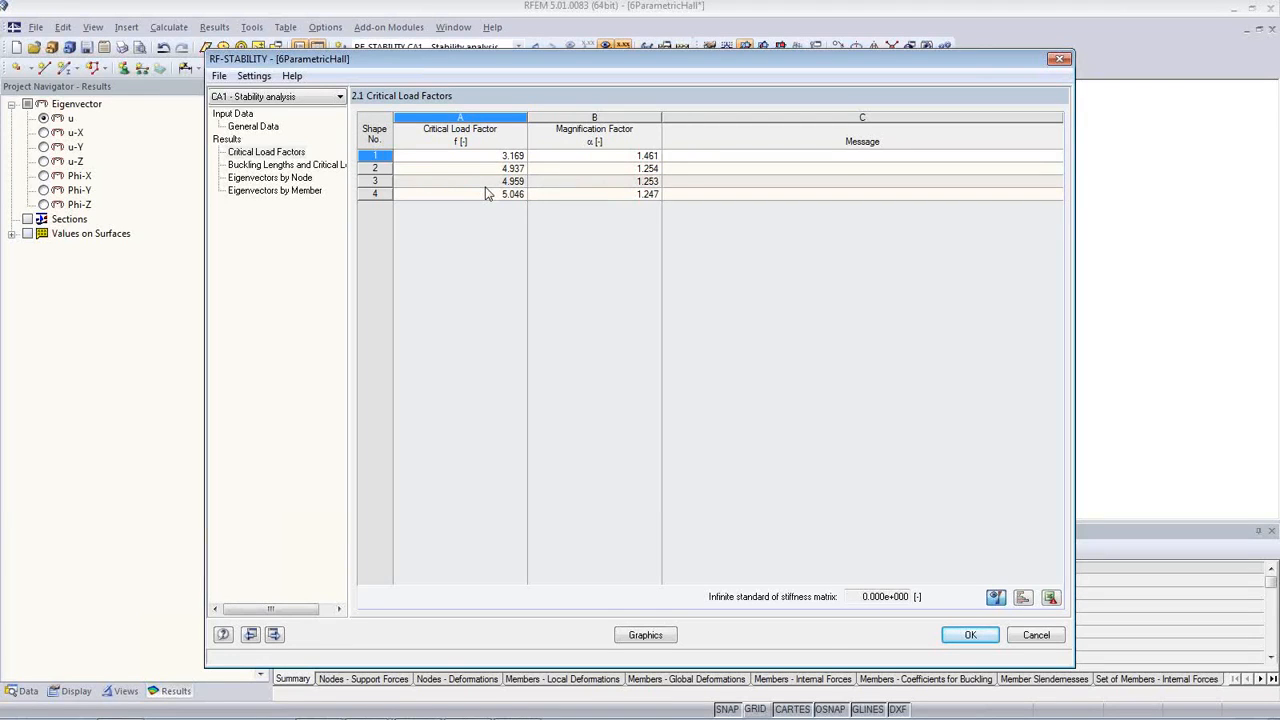
click(968, 636)
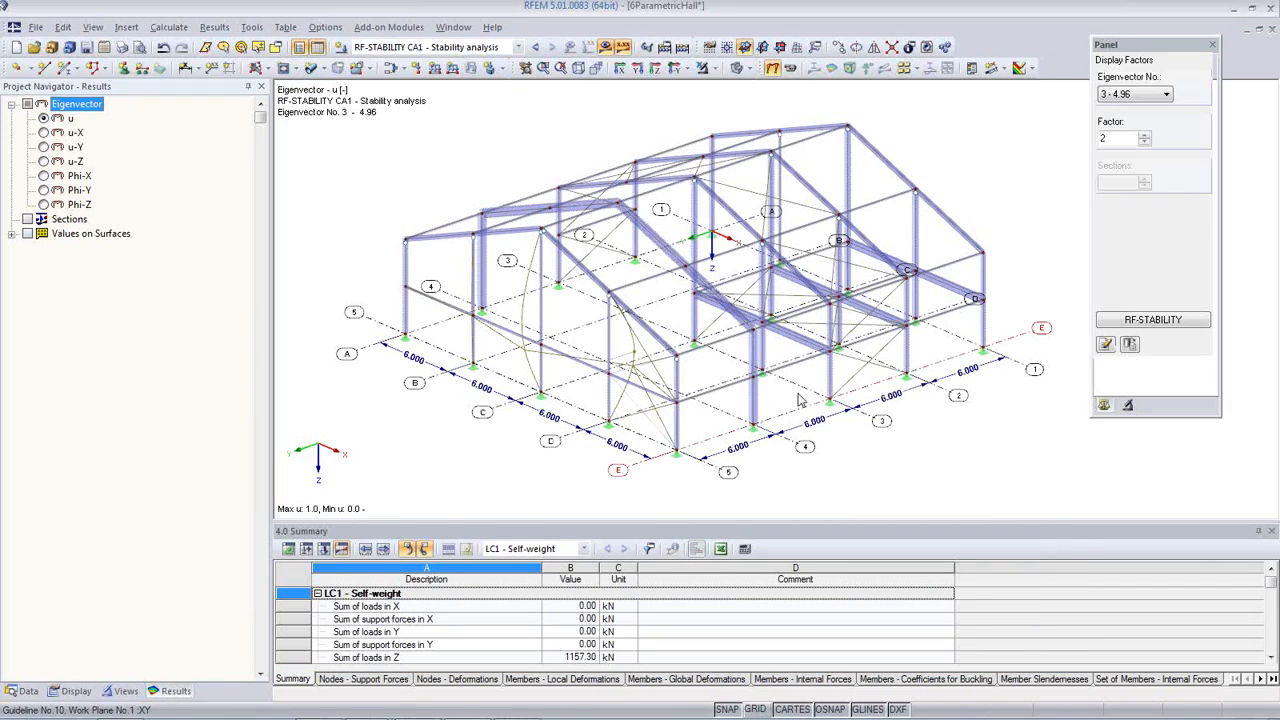
Step: Display eigenvector No. 1 of the hall with a display factor of 3.5 and view it from the opposite side
click(1134, 94)
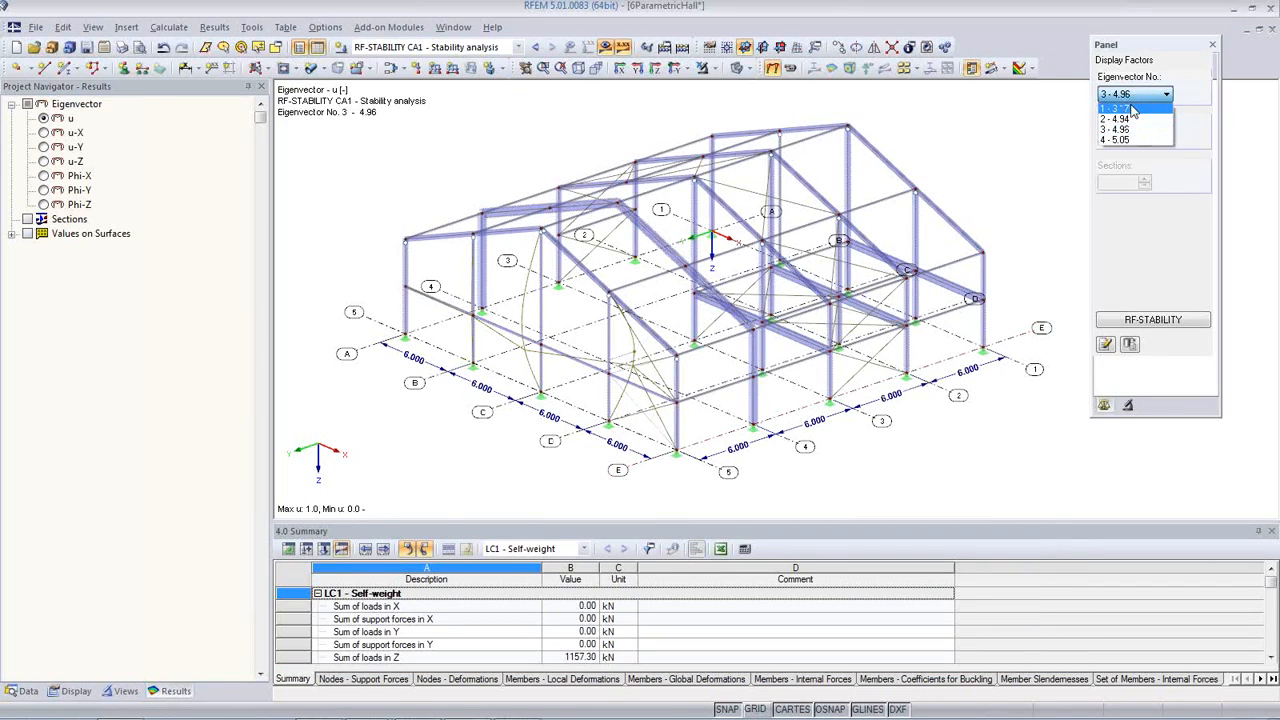
click(1128, 107)
double_click(1106, 139)
text(3.5)
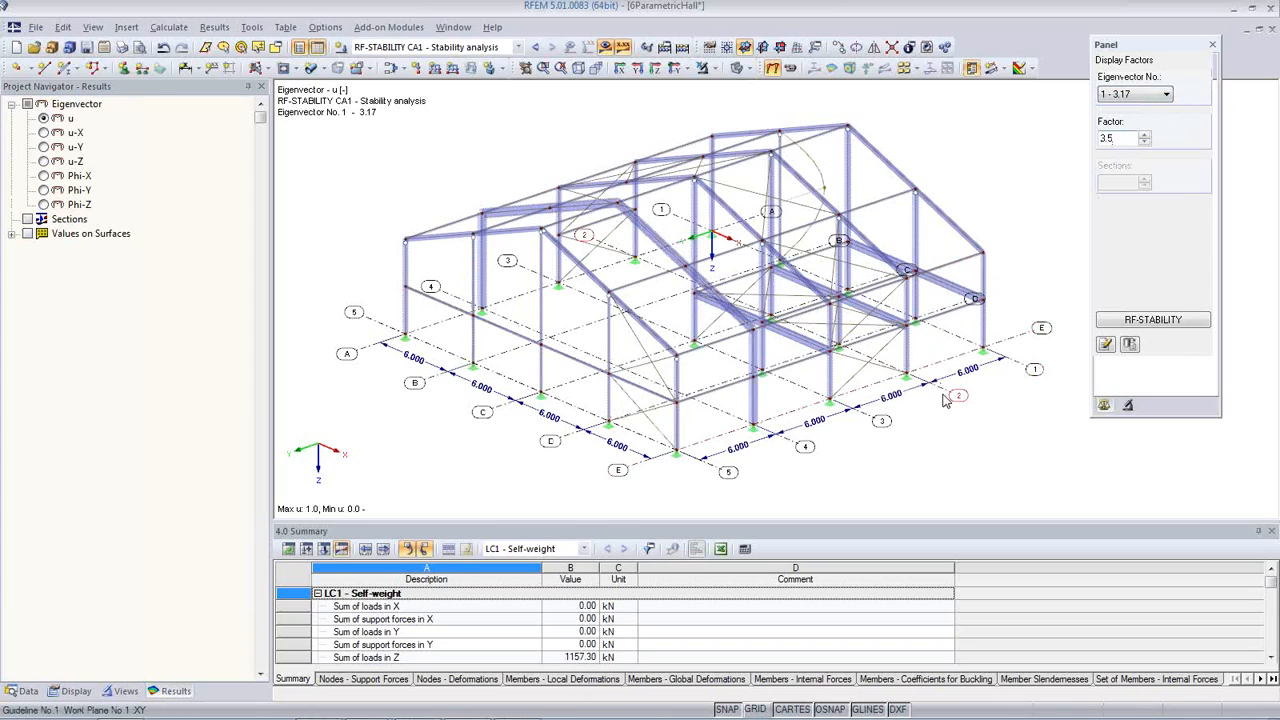
ctrl+middle_drag(952, 414, 498, 358)
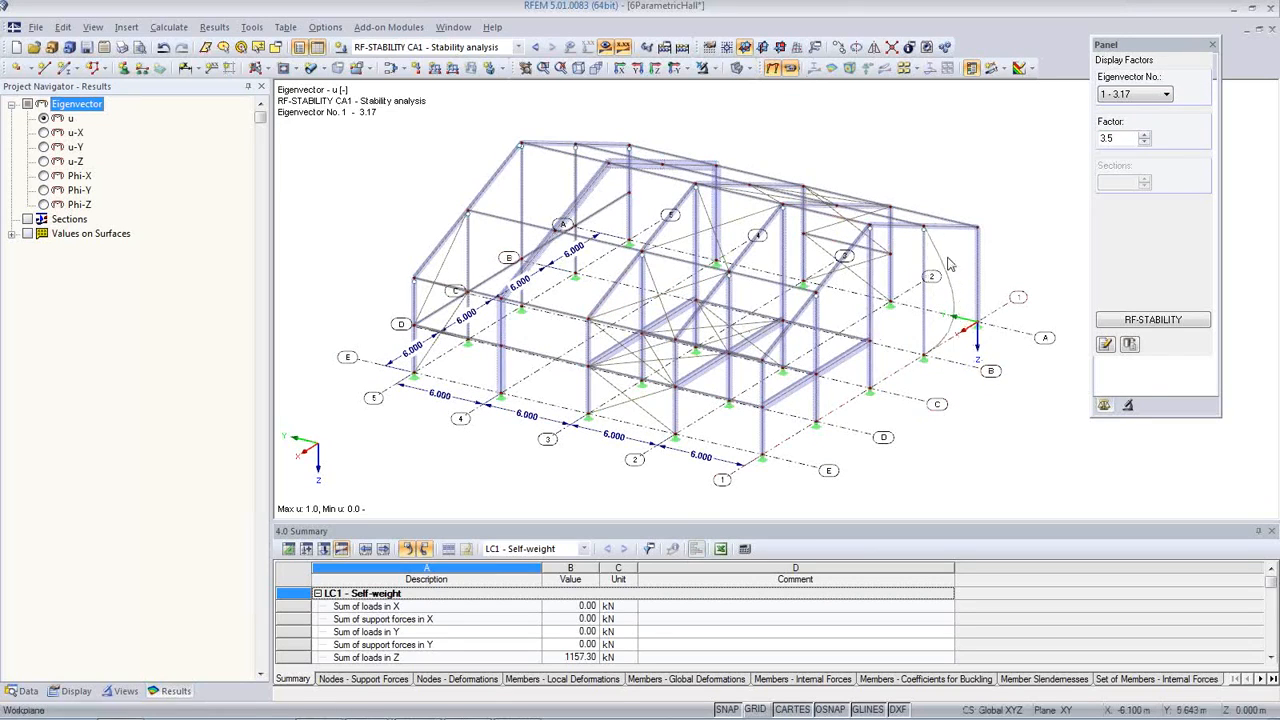
Step: Step through eigenvectors No. 2, 3 and 4 and examine which members buckle in each shape
click(1140, 96)
click(1130, 120)
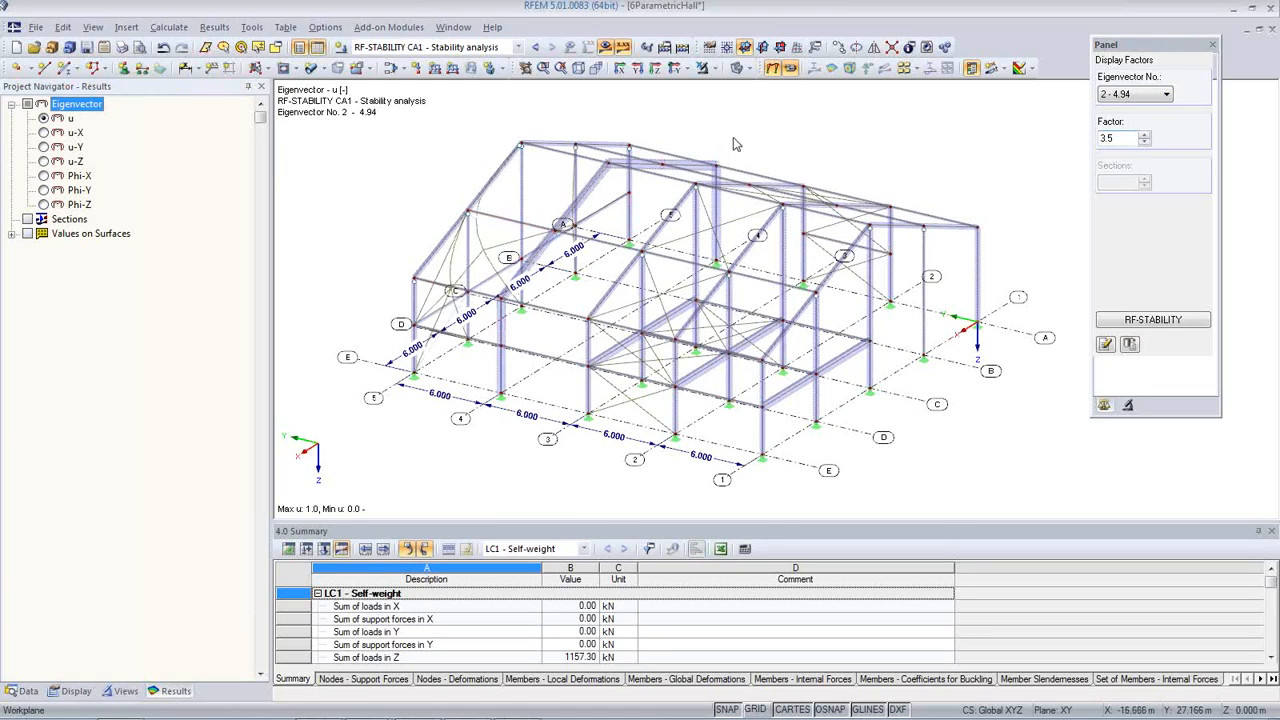
click(1148, 97)
click(1144, 133)
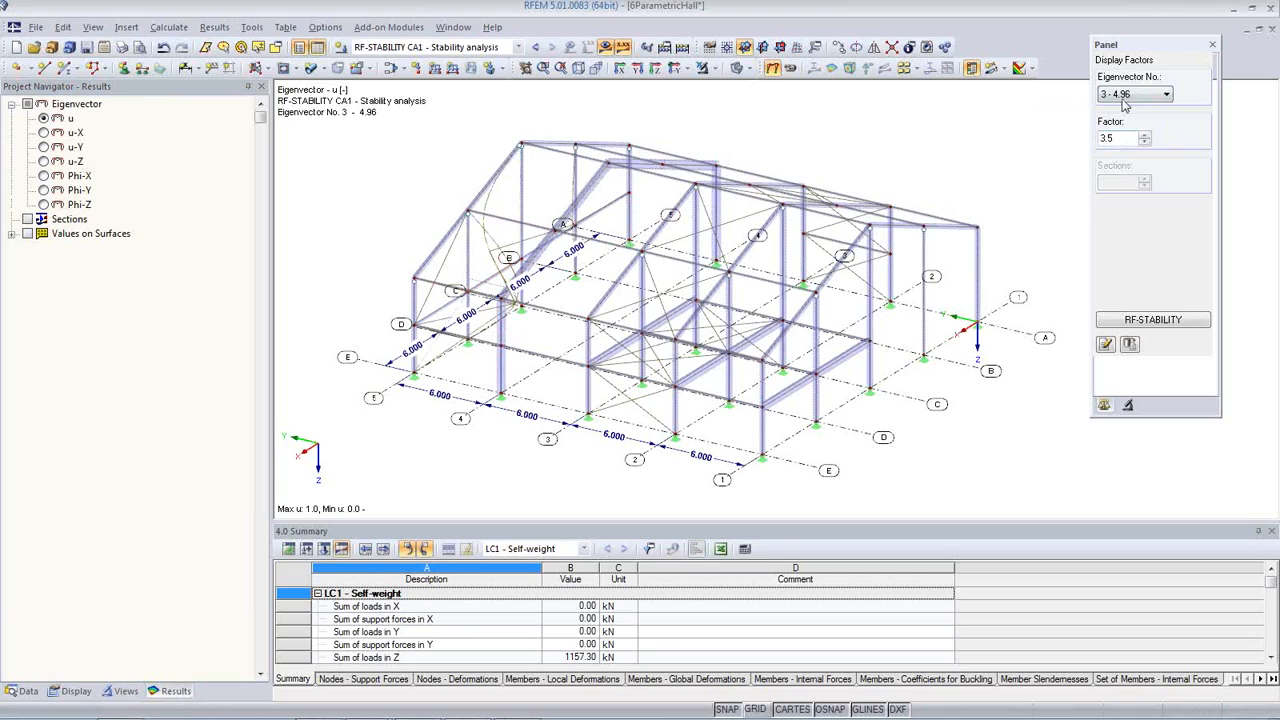
click(1135, 94)
click(1116, 139)
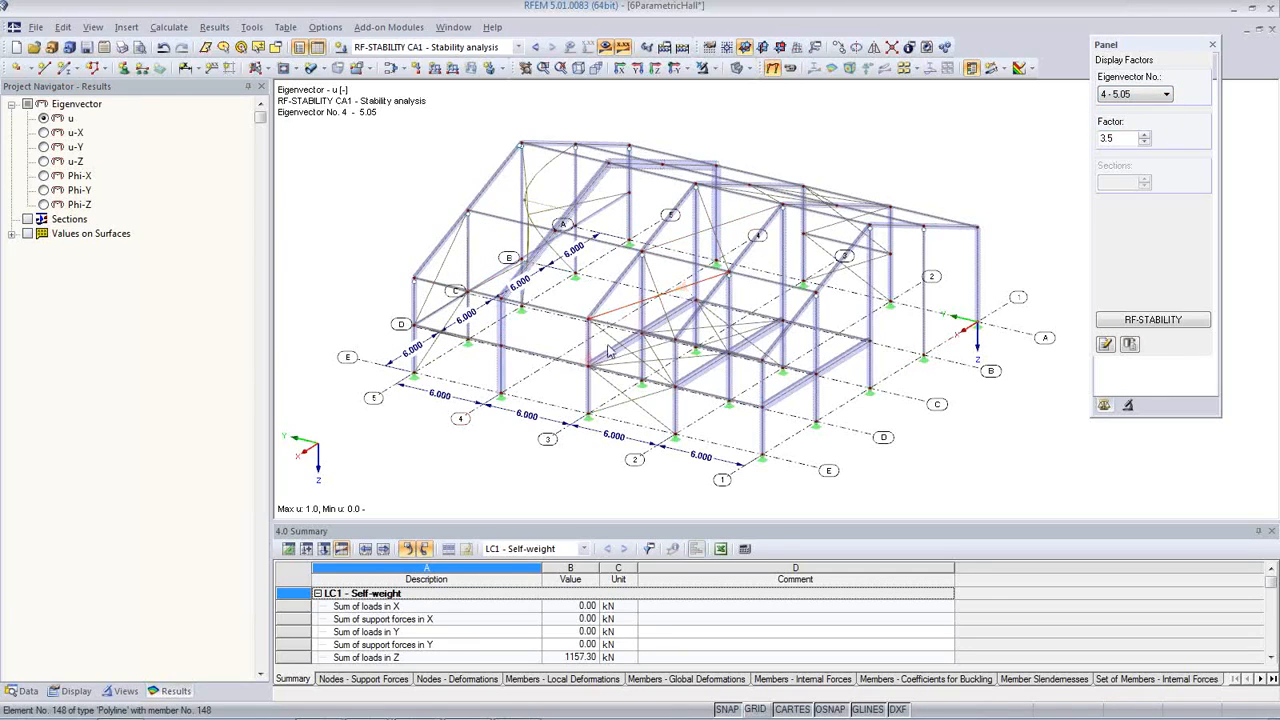
ctrl+middle_drag(550, 431, 828, 400)
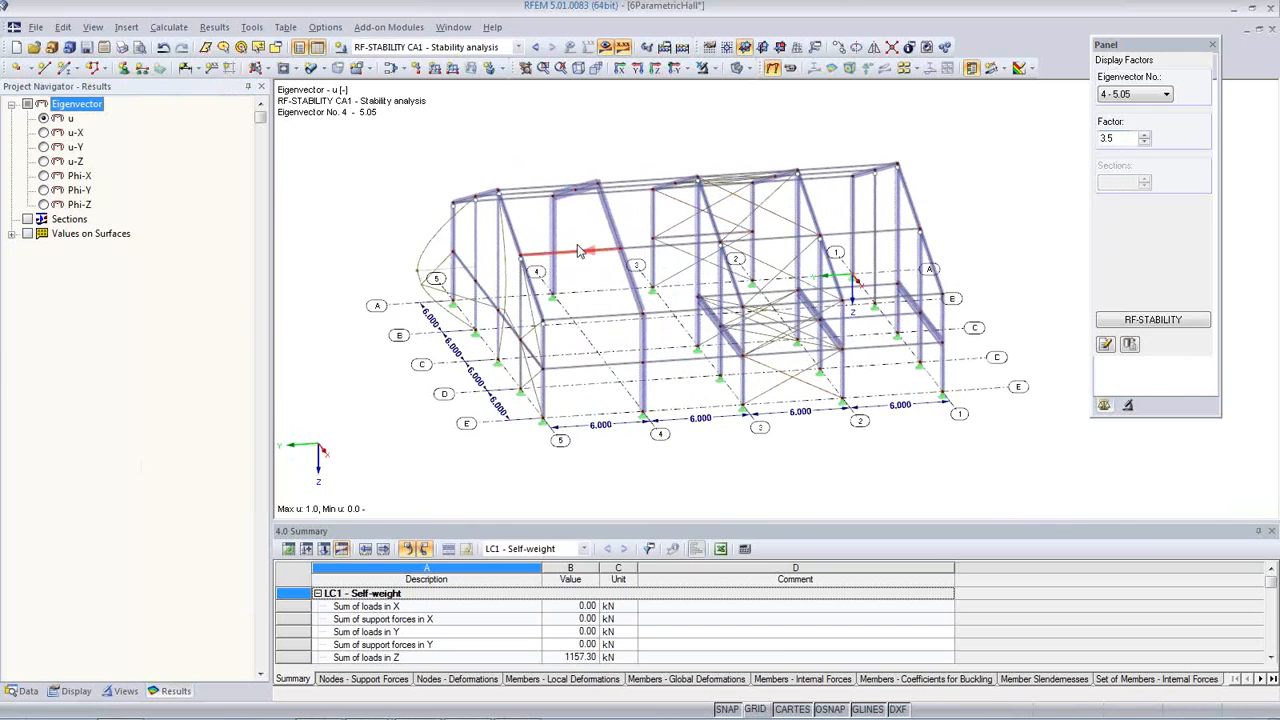
ctrl+middle_drag(649, 367, 704, 402)
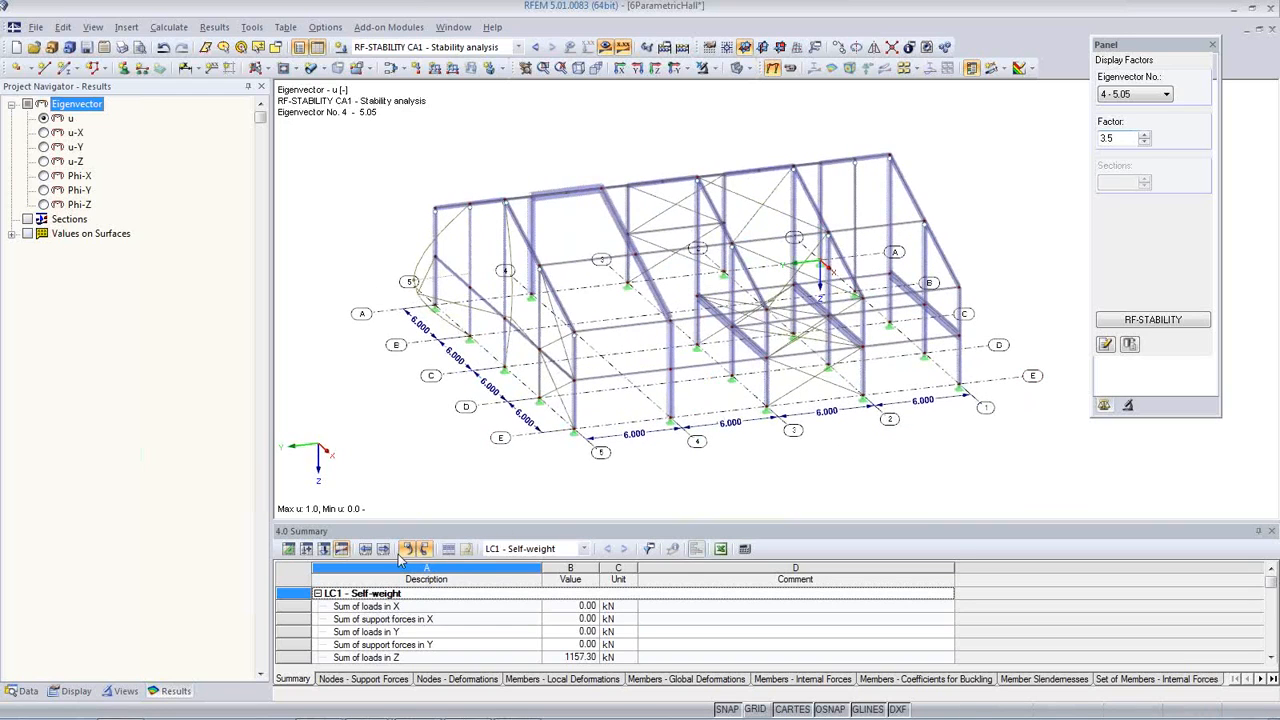
Step: Change cross-section No. 6 of the internal gable columns to HE A 200 in the cross-section data
click(289, 550)
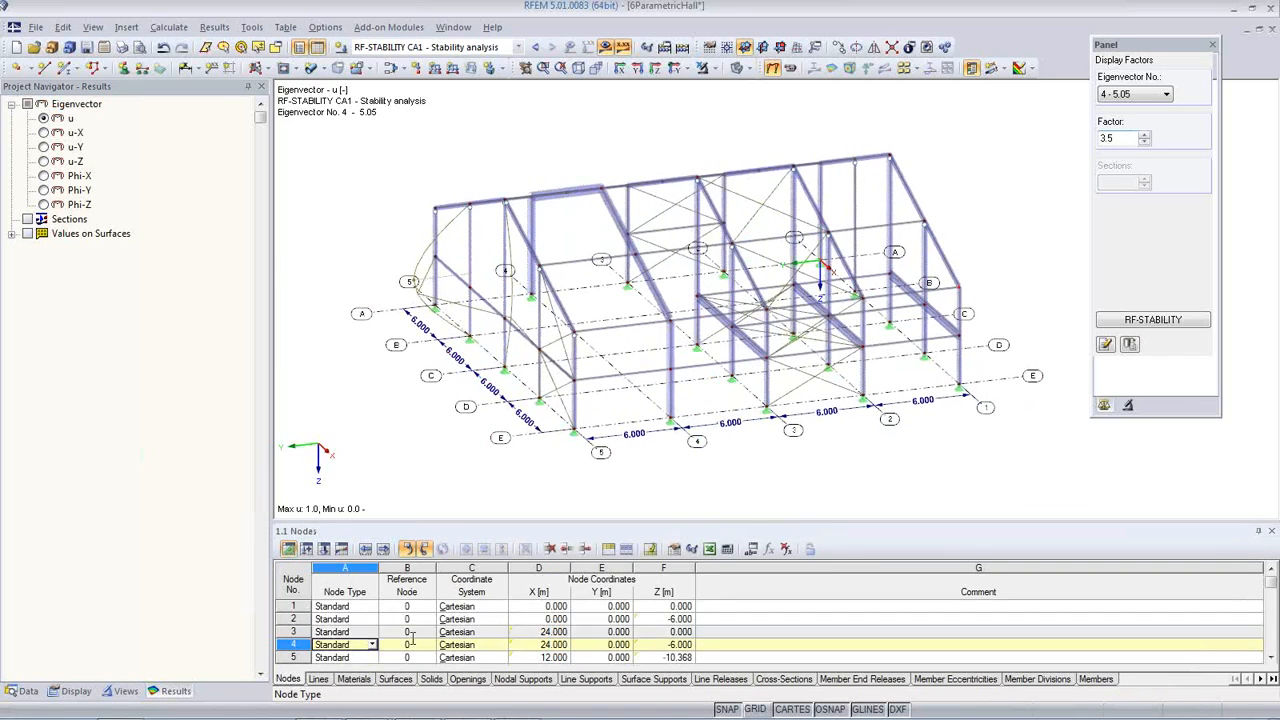
click(782, 680)
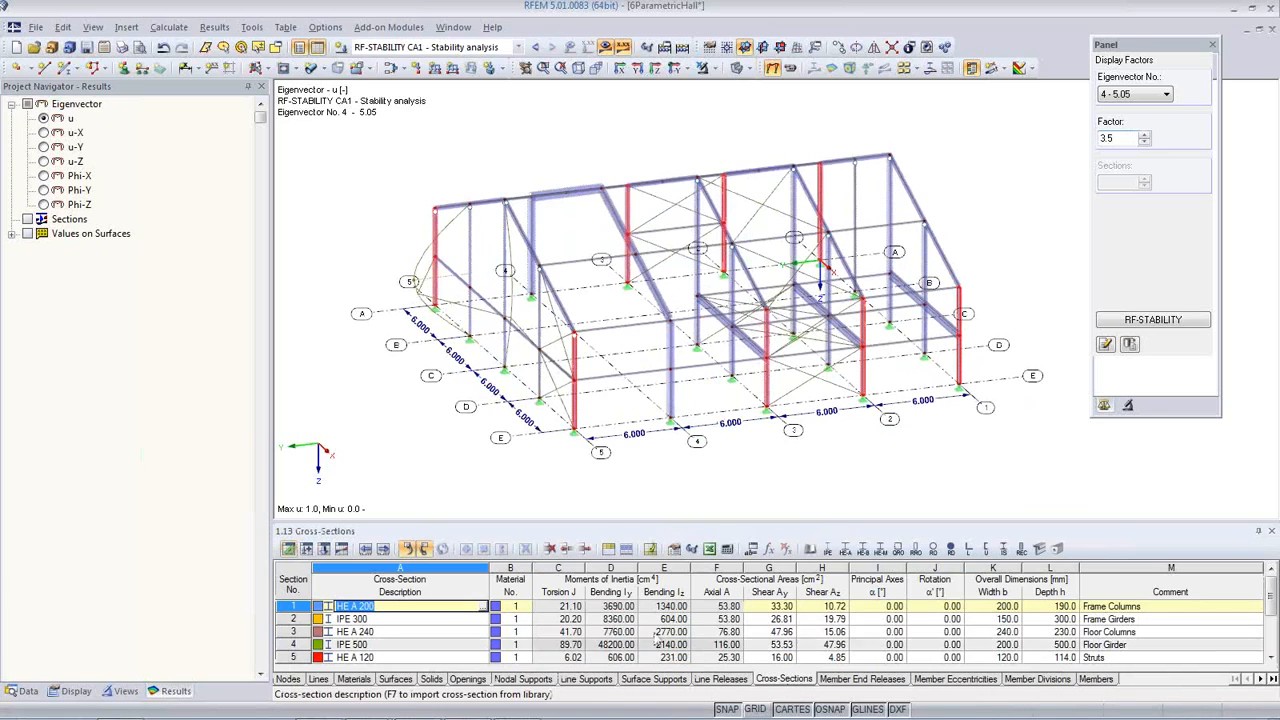
drag(590, 517, 590, 466)
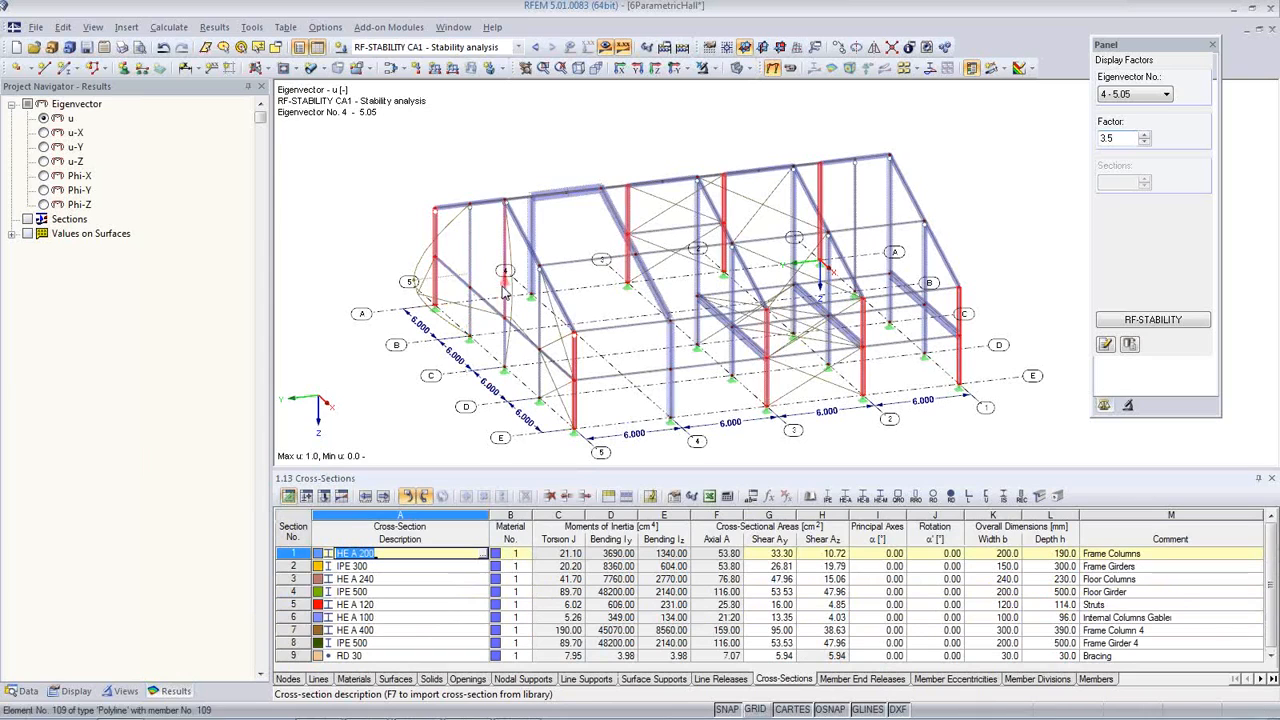
ctrl+middle_drag(470, 278, 479, 250)
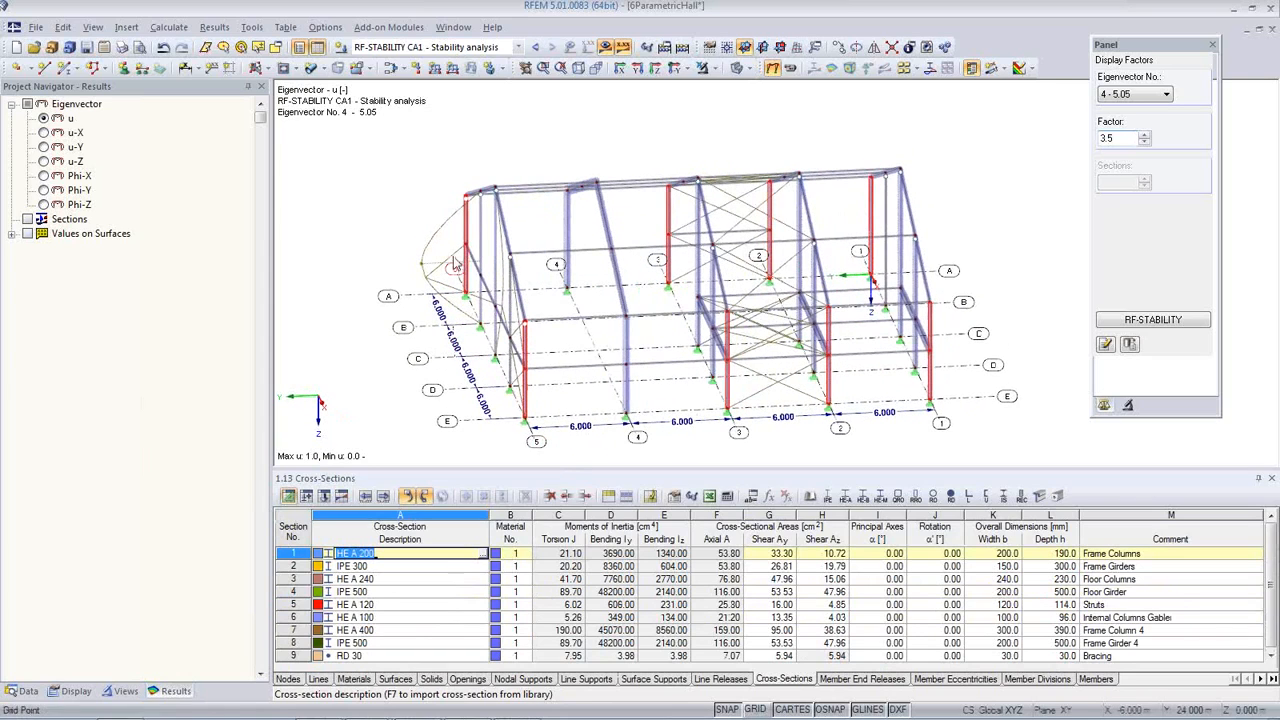
click(386, 619)
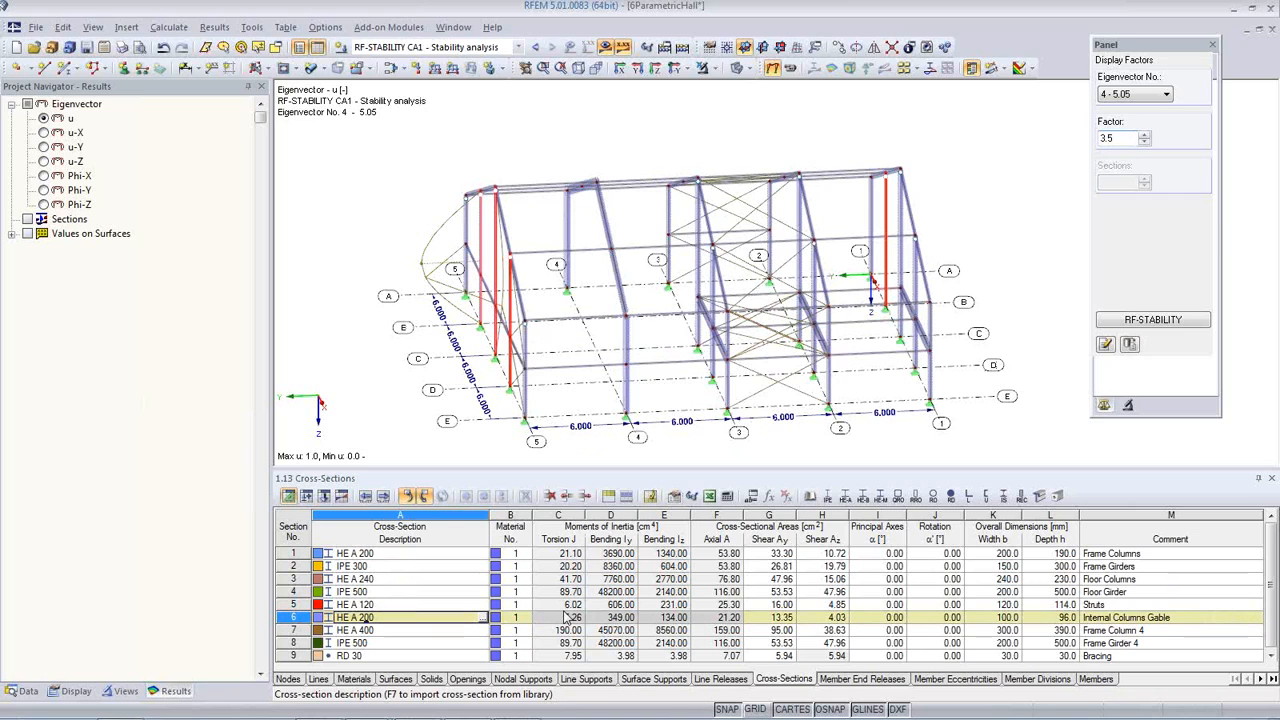
key(Tab)
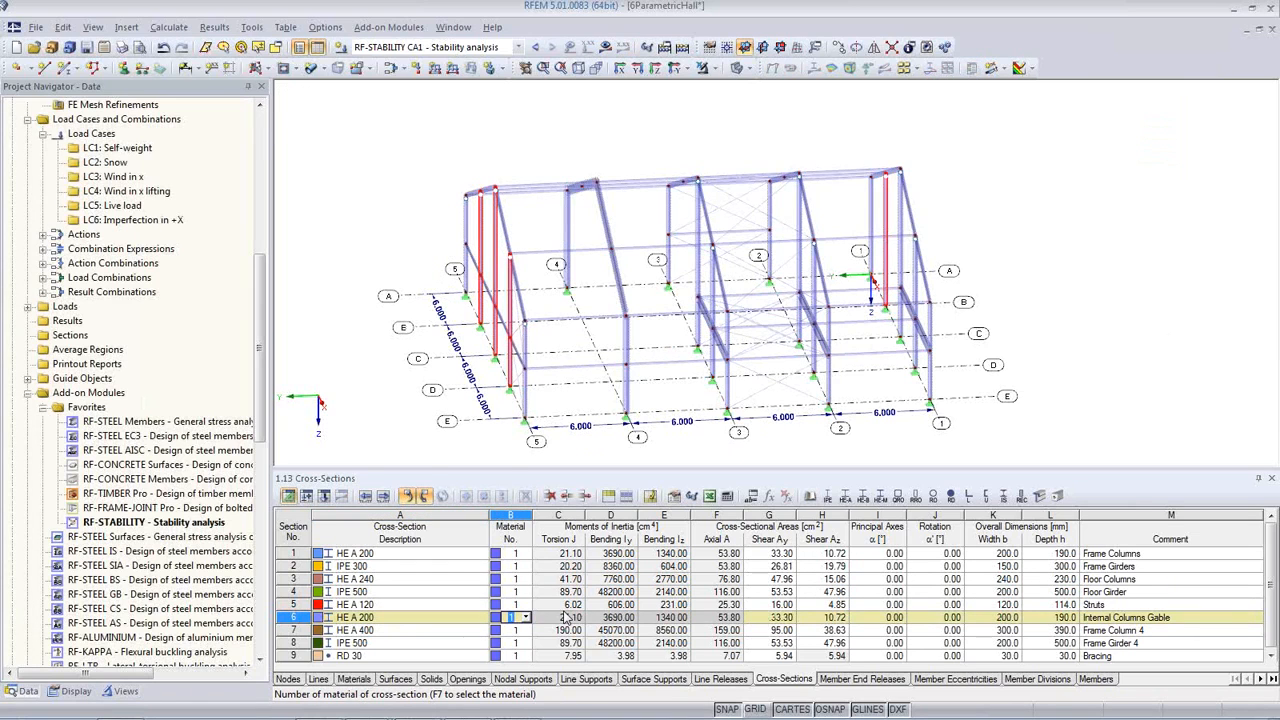
Step: Recalculate the stability analysis with the changed gable columns and display eigenvector No. 1
middle_drag(402, 376, 475, 248)
click(448, 345)
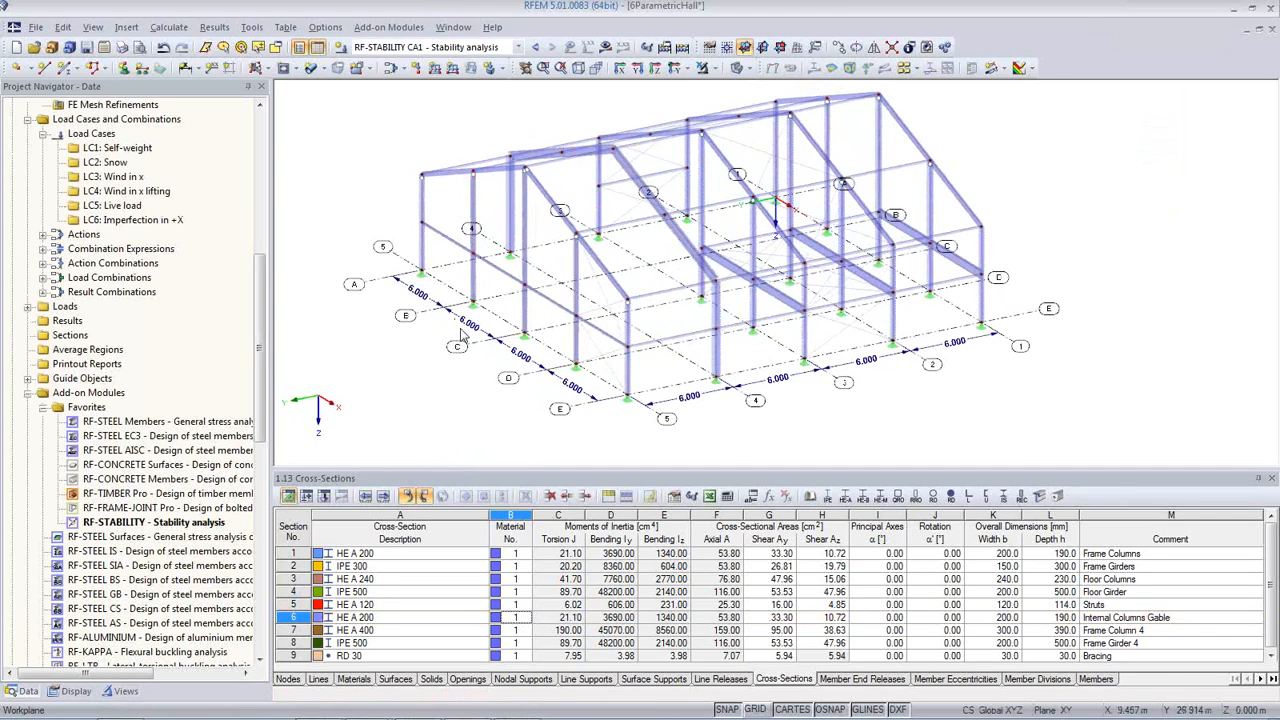
click(605, 46)
click(618, 404)
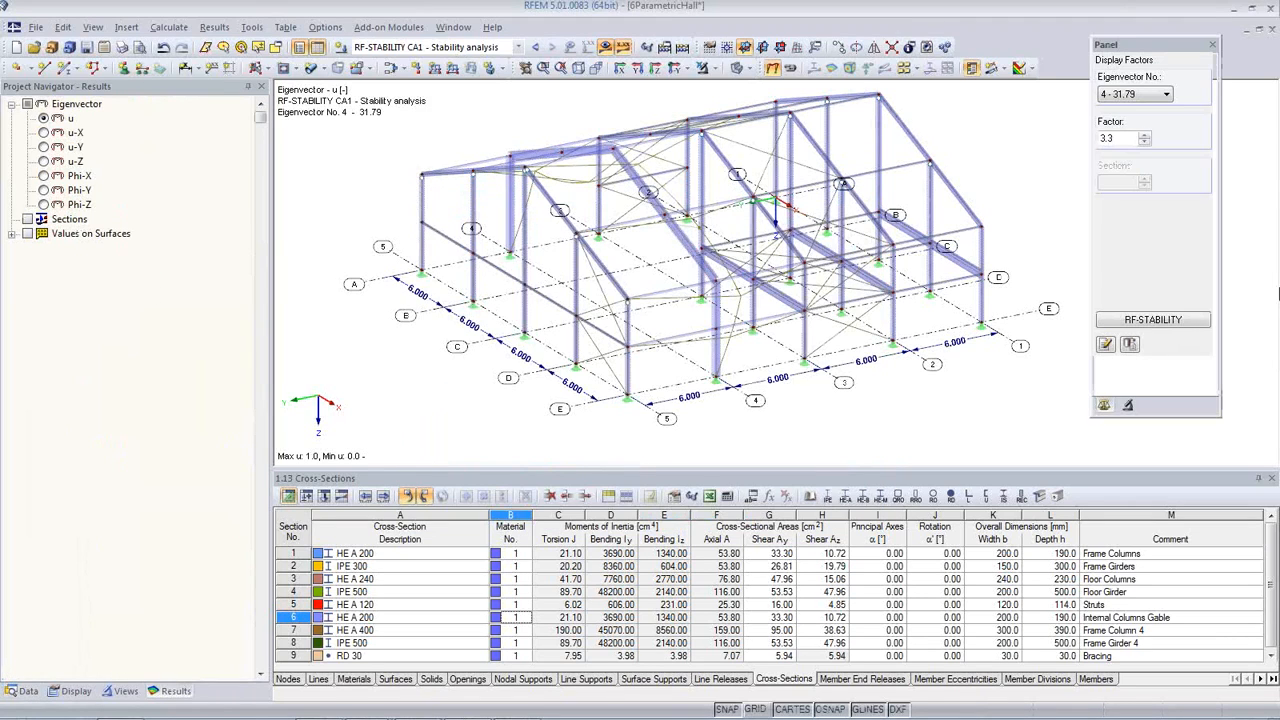
click(1133, 94)
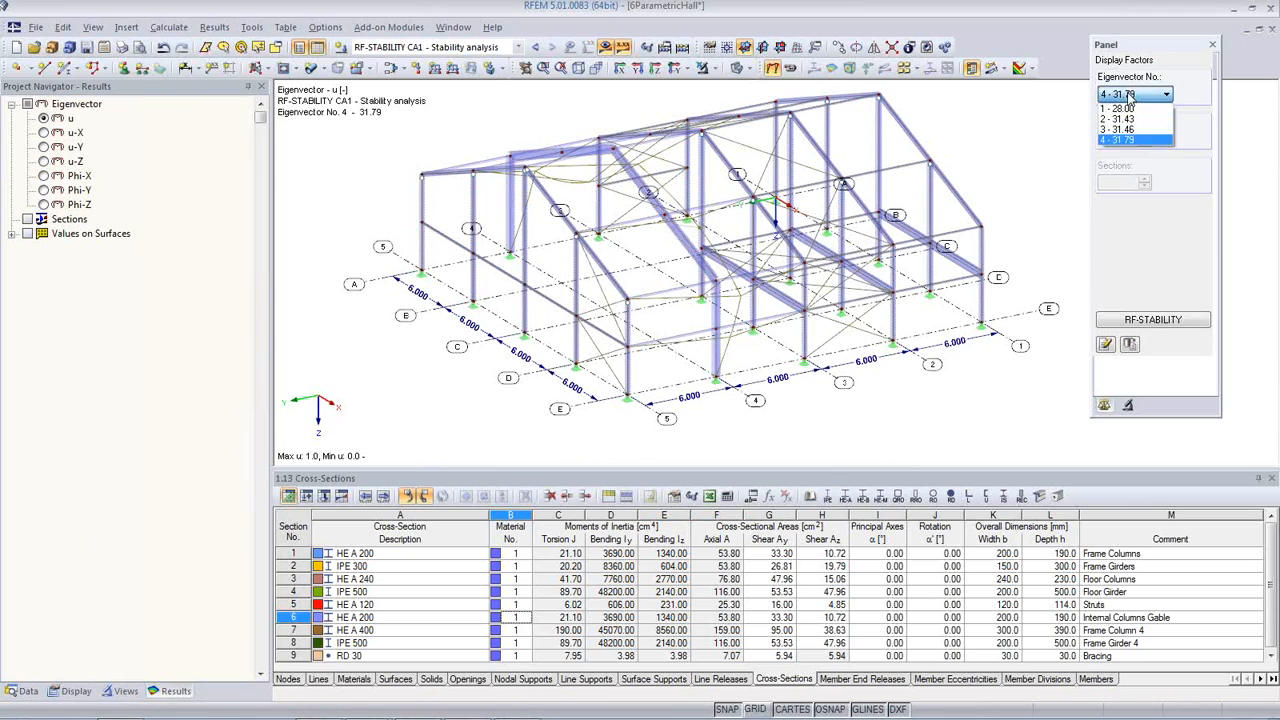
click(1125, 108)
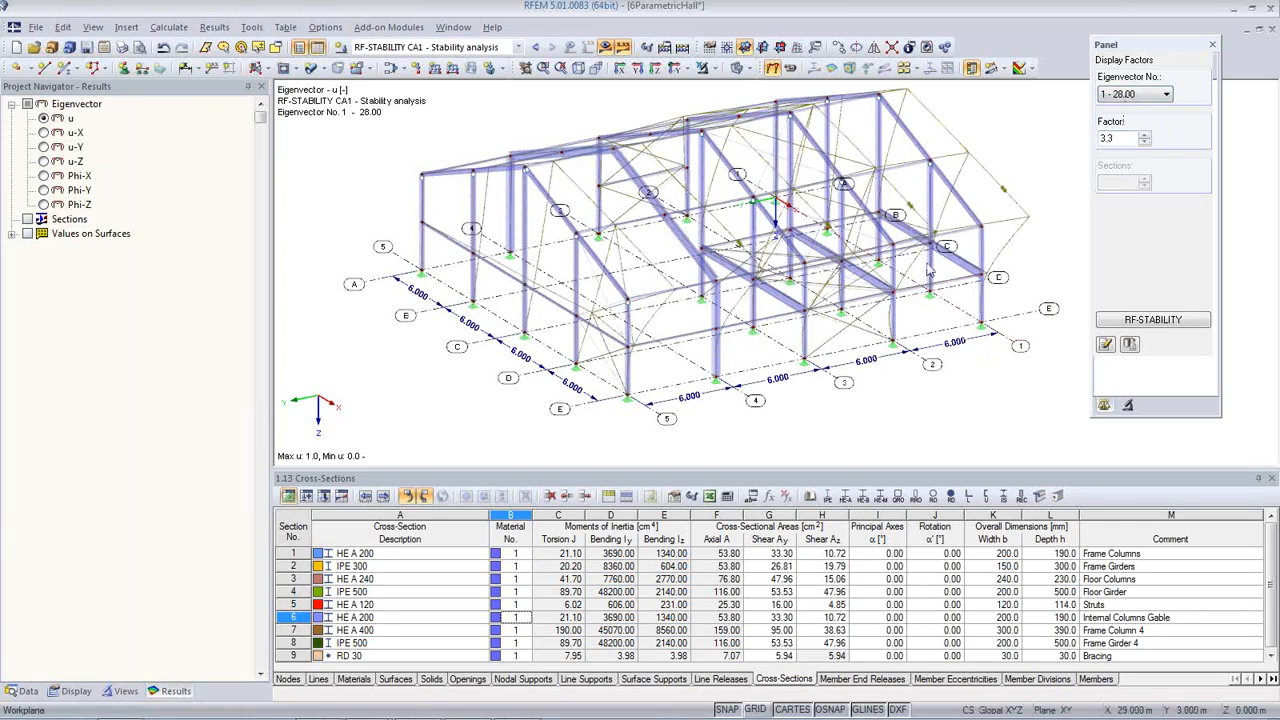
Step: Animate the buckling shape and step through eigenvectors No. 2 and 3, examining the hall from several sides
click(790, 67)
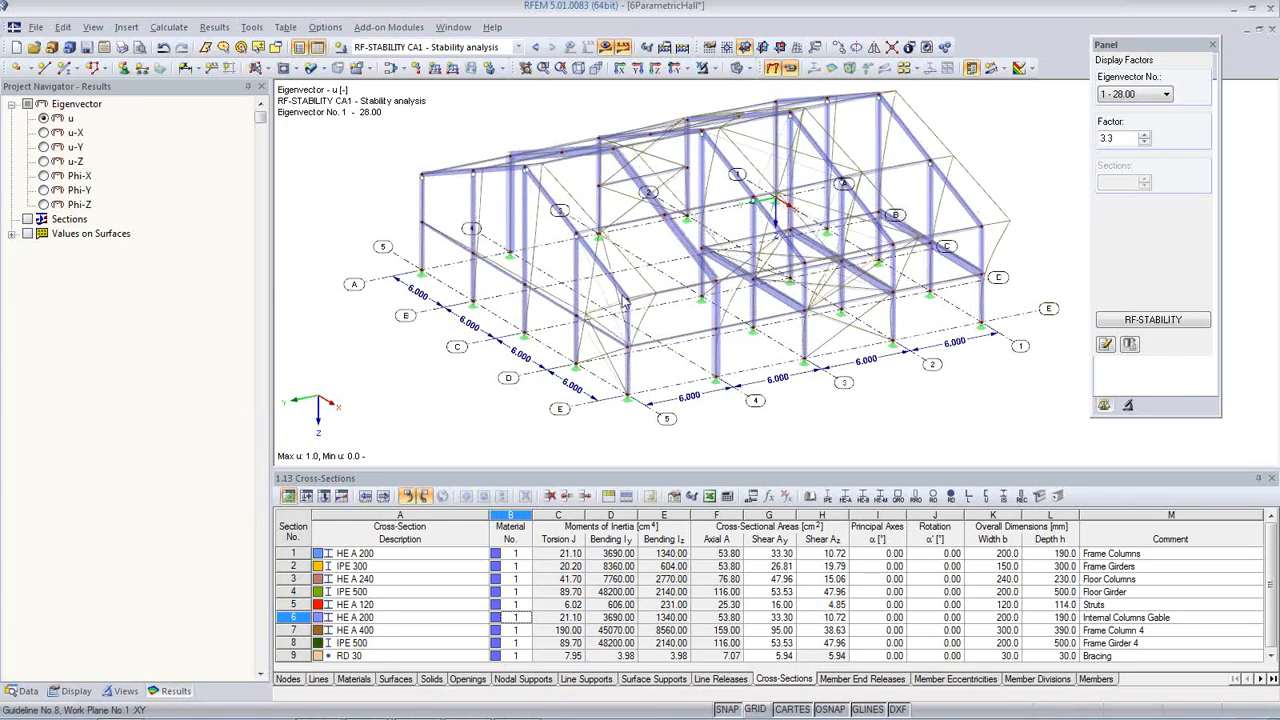
click(1138, 97)
click(1137, 122)
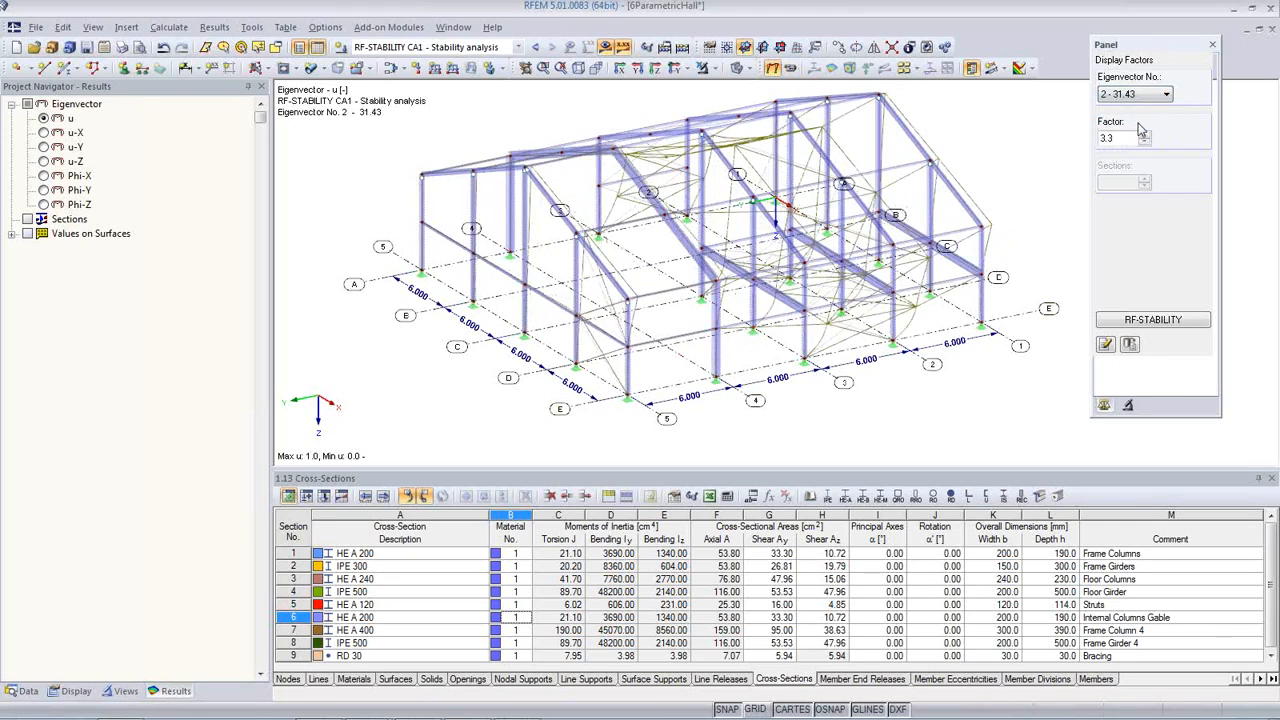
ctrl+middle_drag(917, 320, 418, 296)
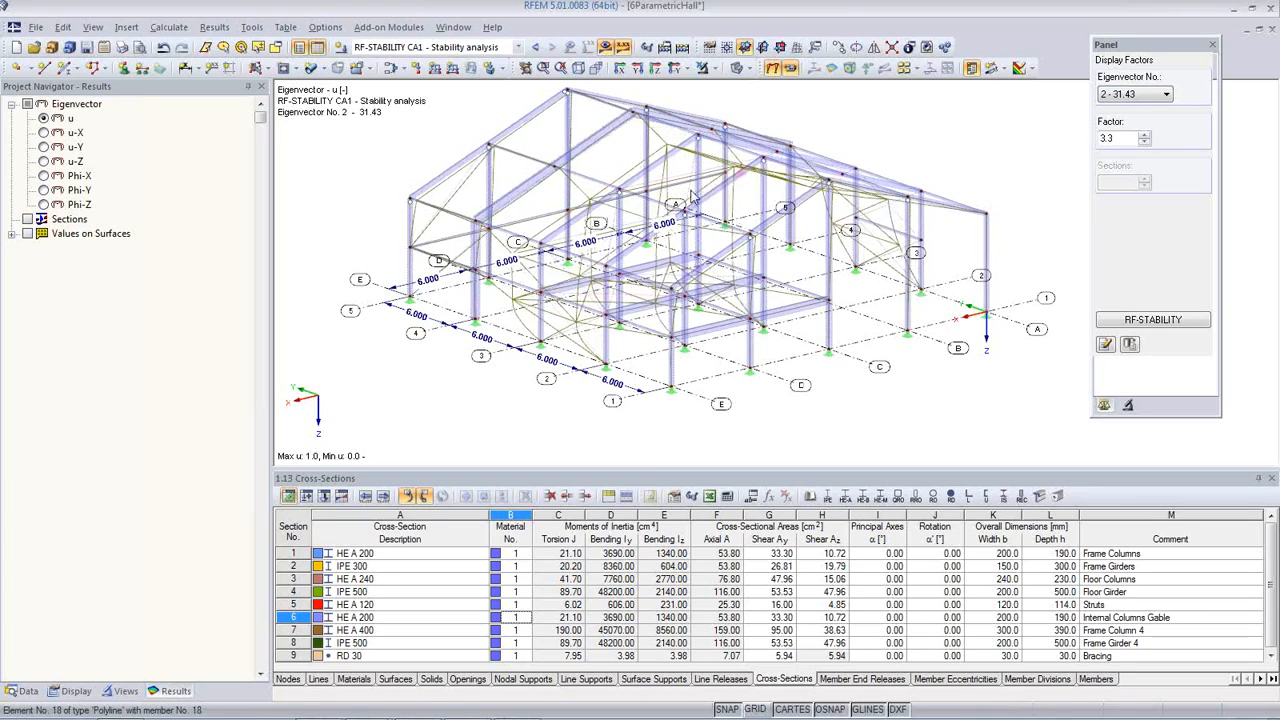
click(1135, 94)
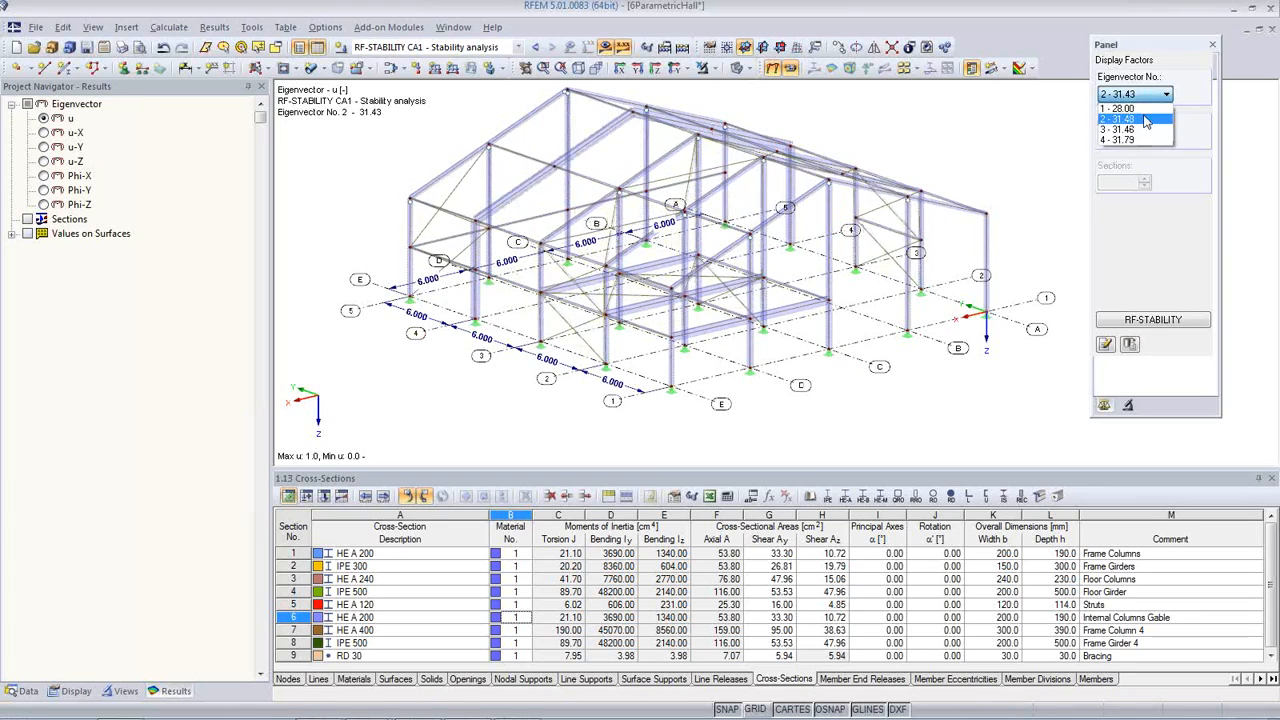
click(1145, 130)
ctrl+middle_drag(950, 308, 930, 330)
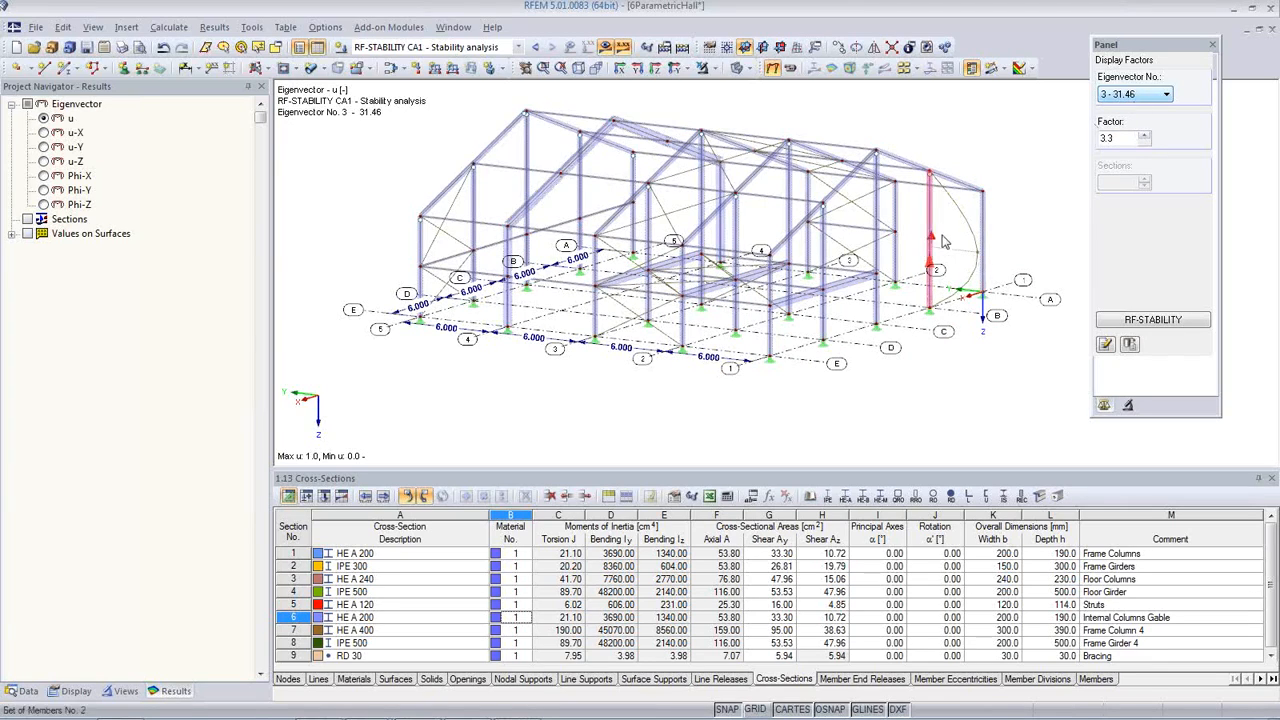
ctrl+middle_drag(556, 350, 597, 418)
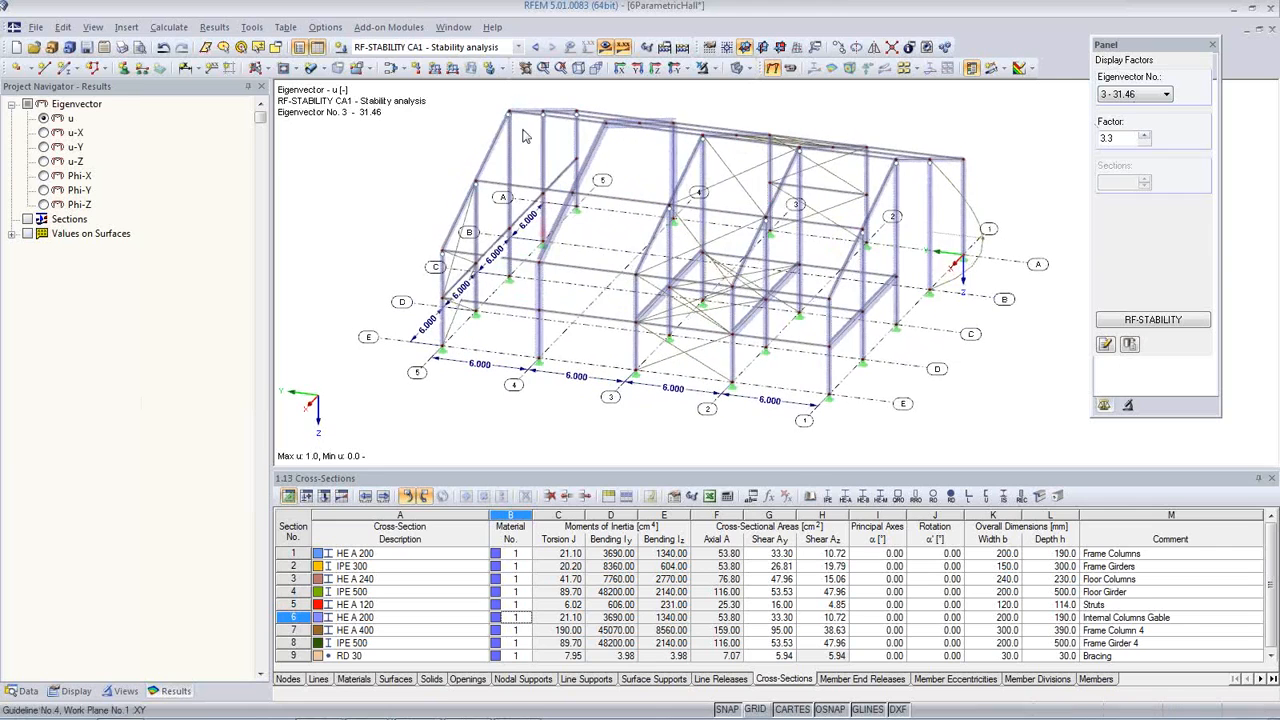
Step: Calculate load combination CO16 and display its internal forces M-y on the hall
click(520, 48)
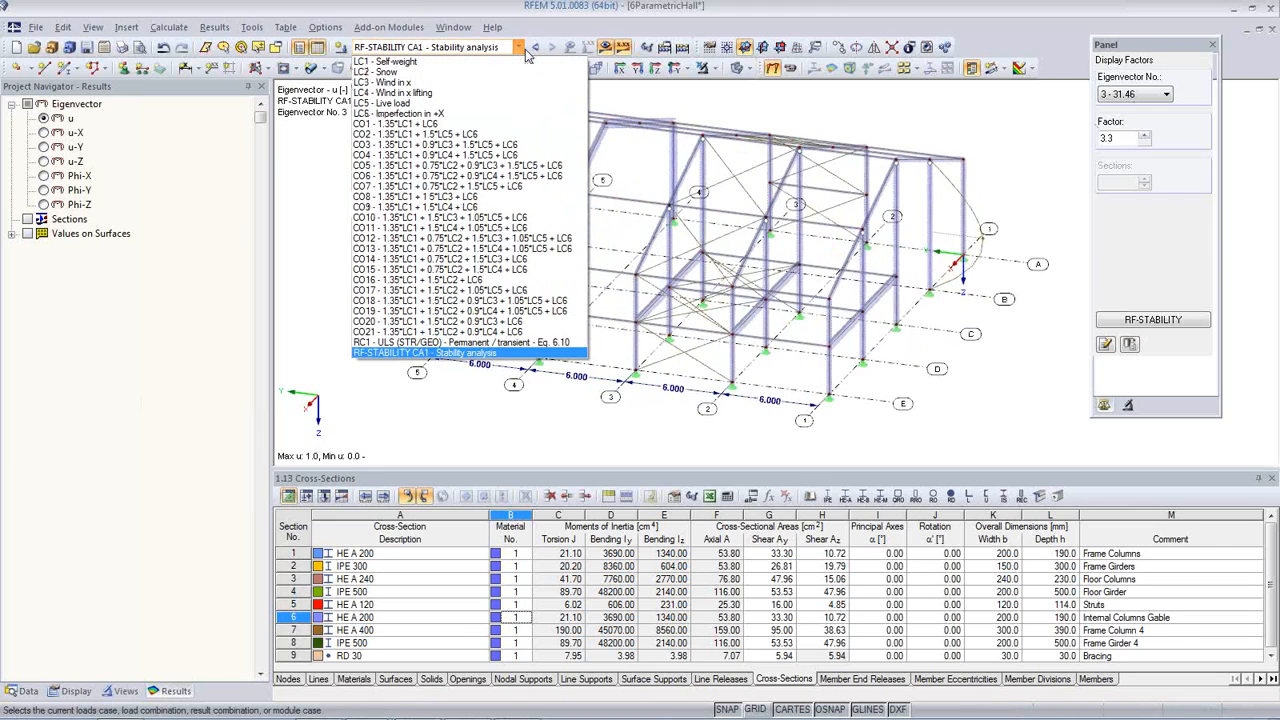
click(495, 287)
click(606, 48)
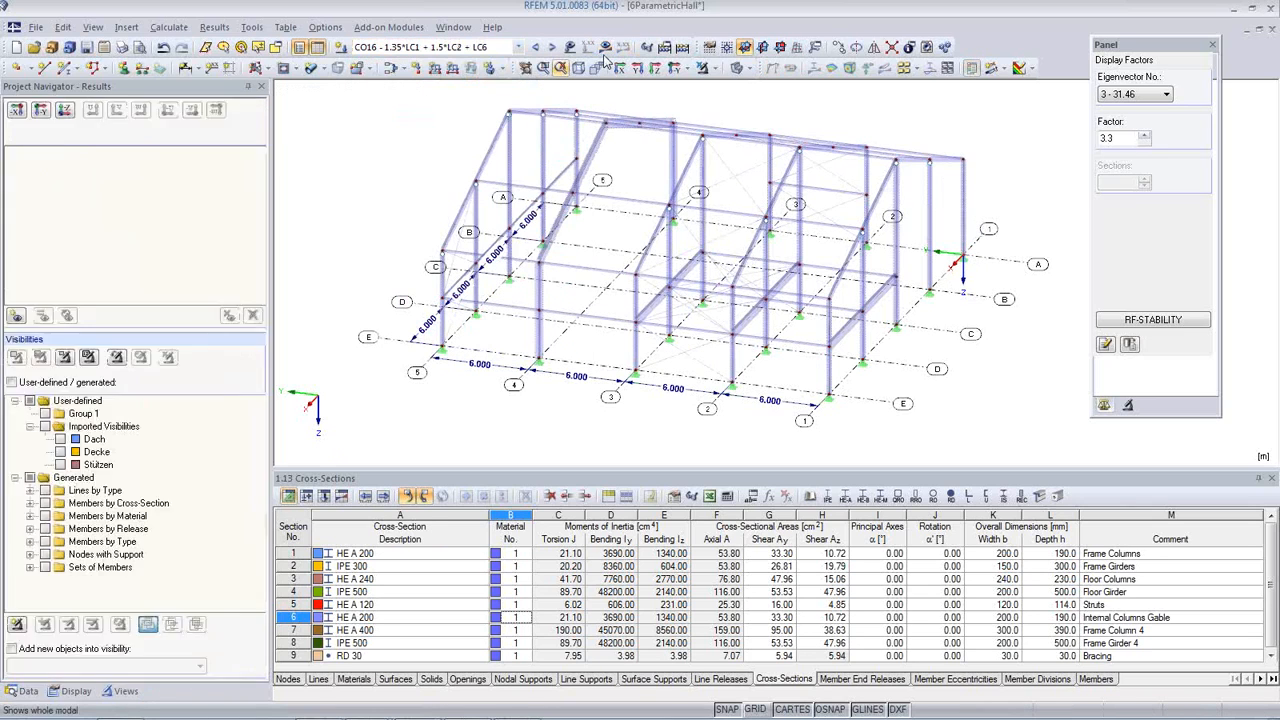
click(622, 402)
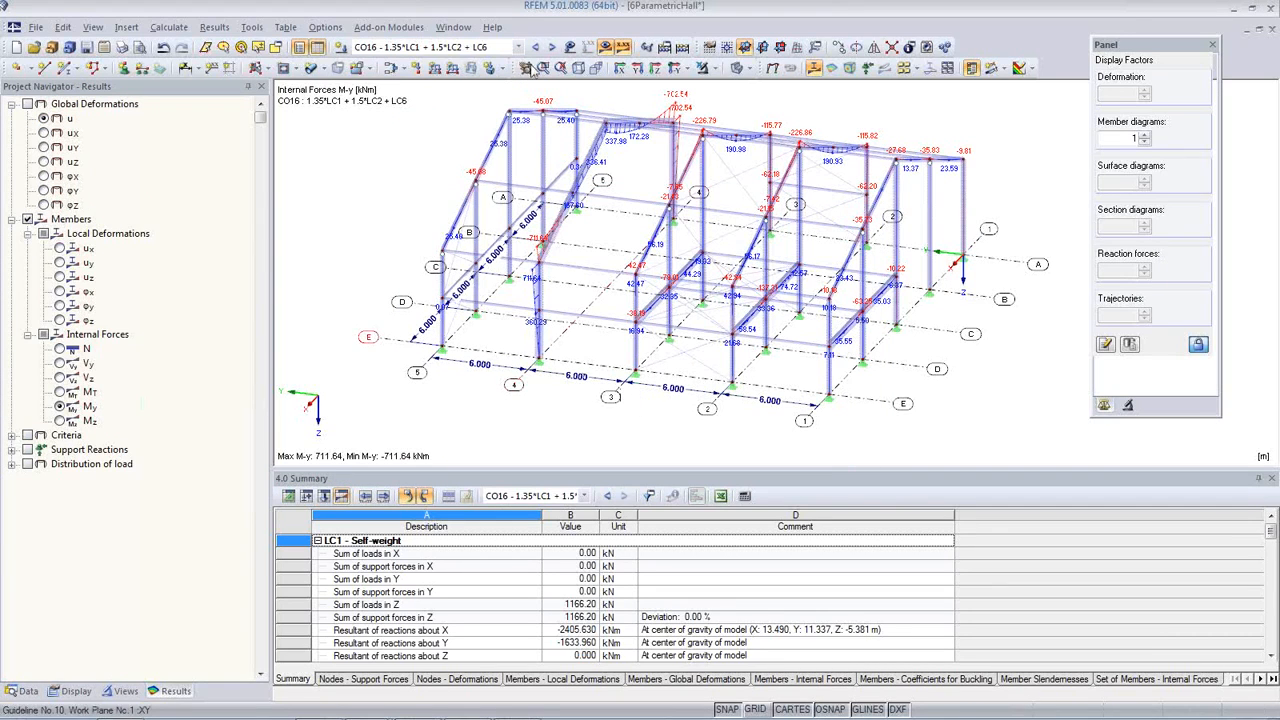
Step: Set the member diagram factor to 1.5 and show the hall as a wireframe to examine its M-y diagrams
click(580, 68)
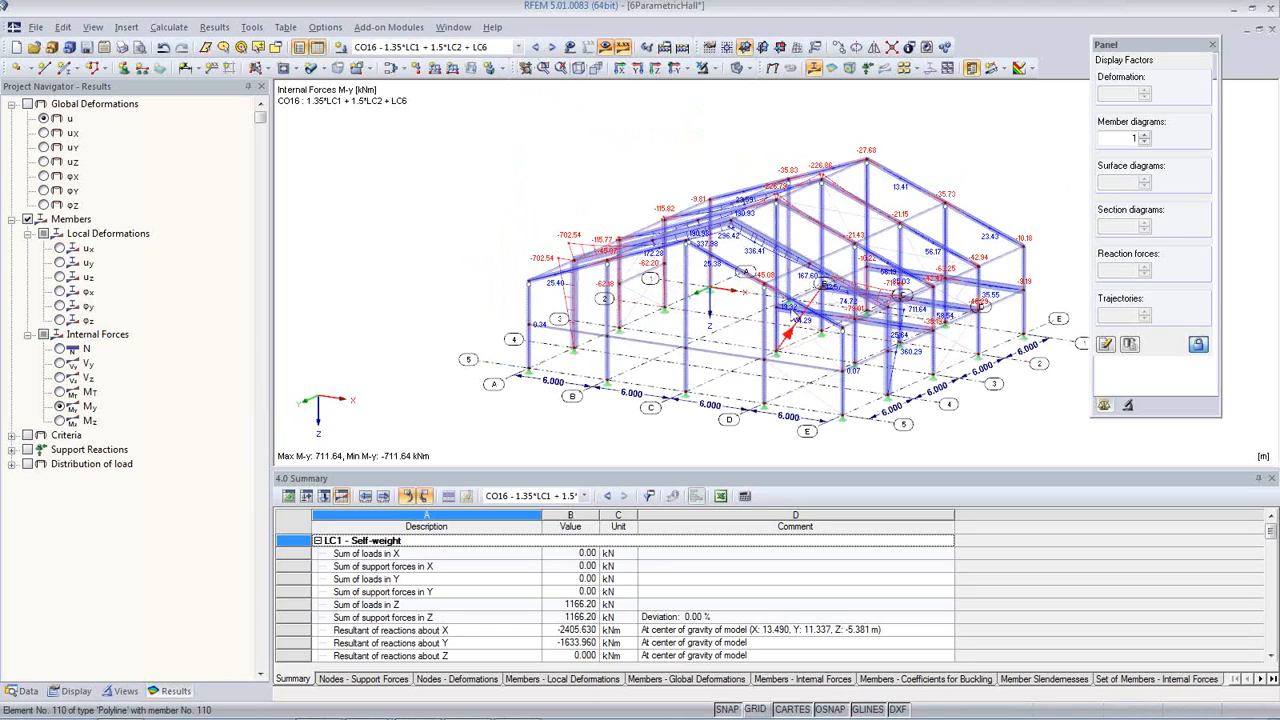
ctrl+middle_drag(776, 330, 733, 320)
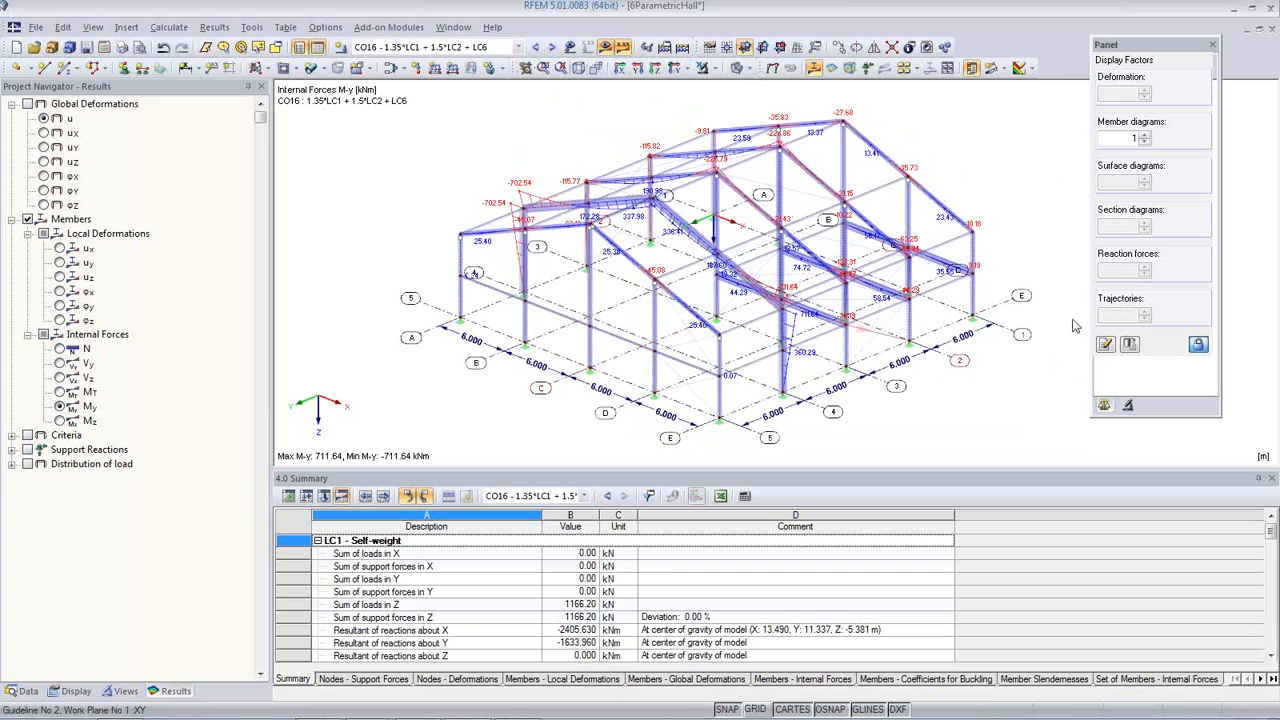
click(1146, 135)
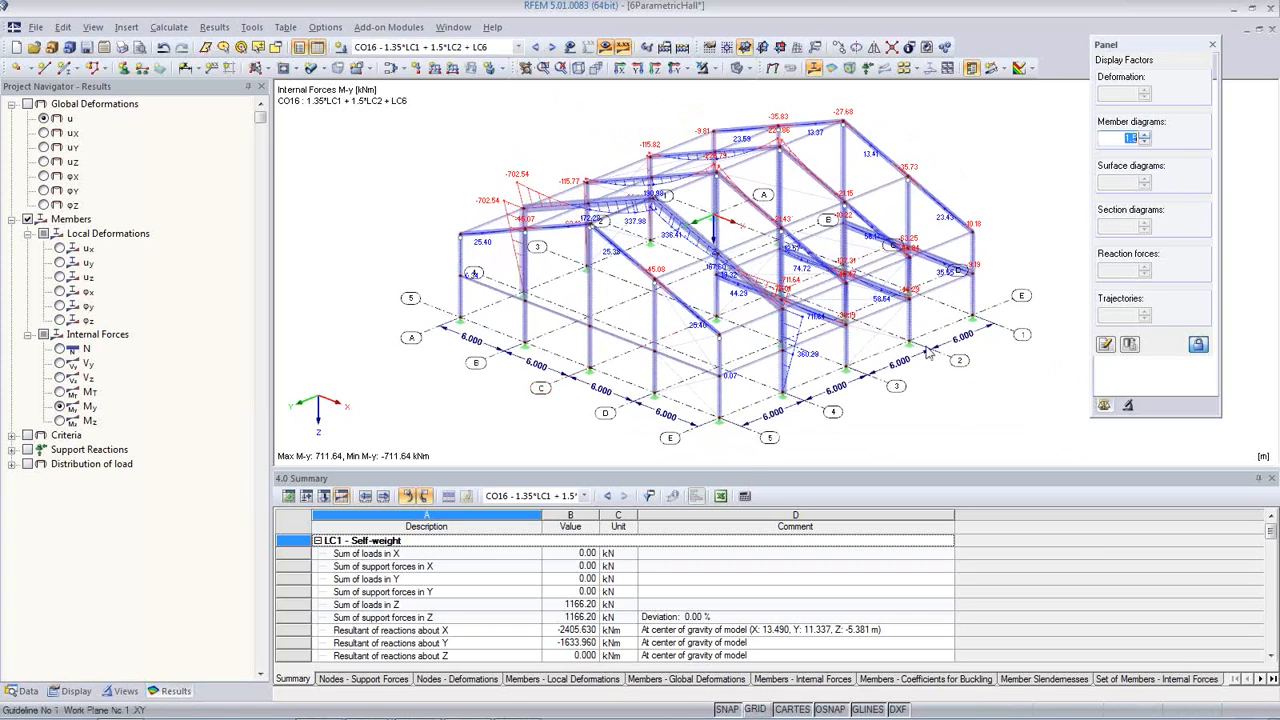
click(737, 67)
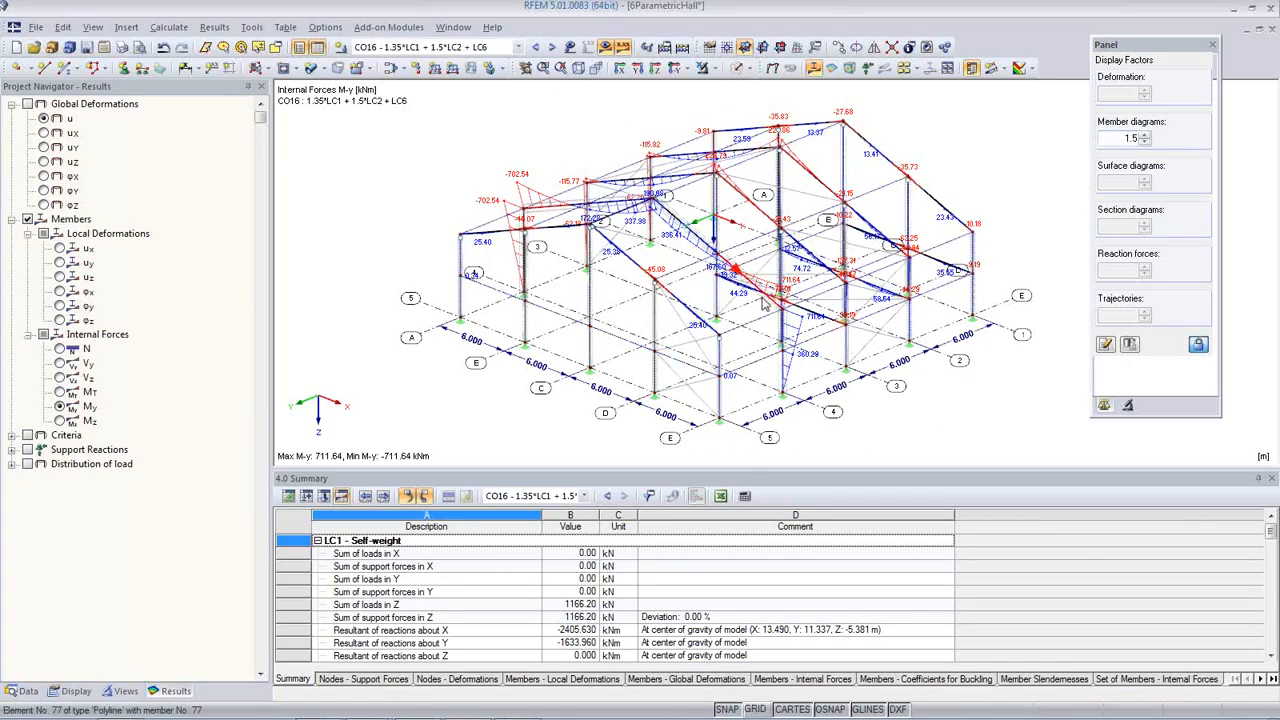
ctrl+middle_drag(884, 347, 822, 392)
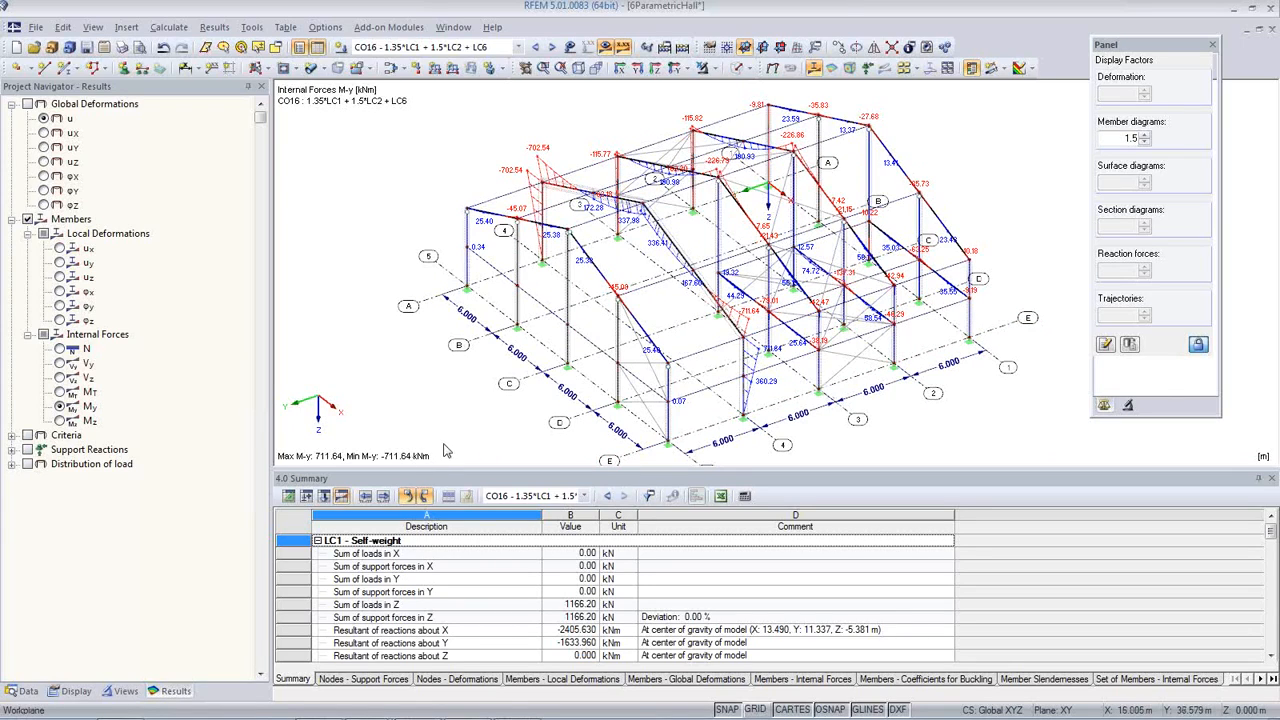
Step: Collapse the 6ParametricHall model in the project data and bring up the 7Plausibility model
click(36, 28)
click(350, 287)
click(22, 691)
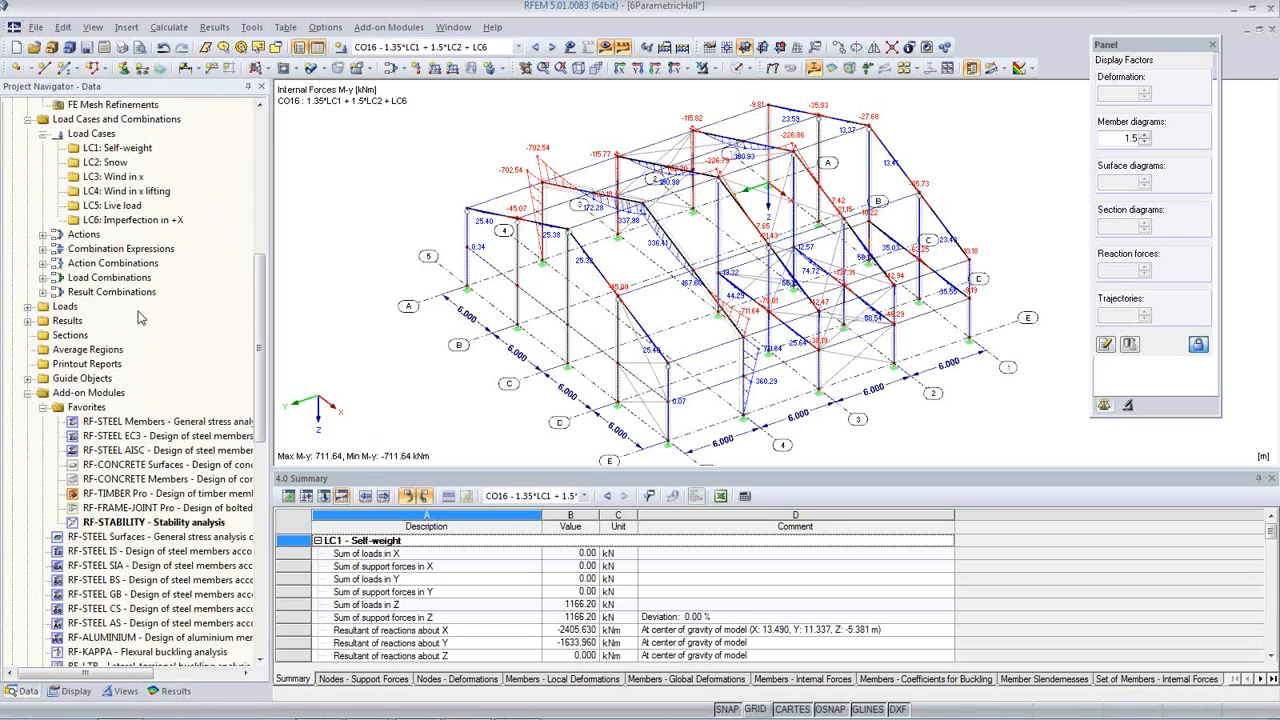
scroll(147, 316, up, 10)
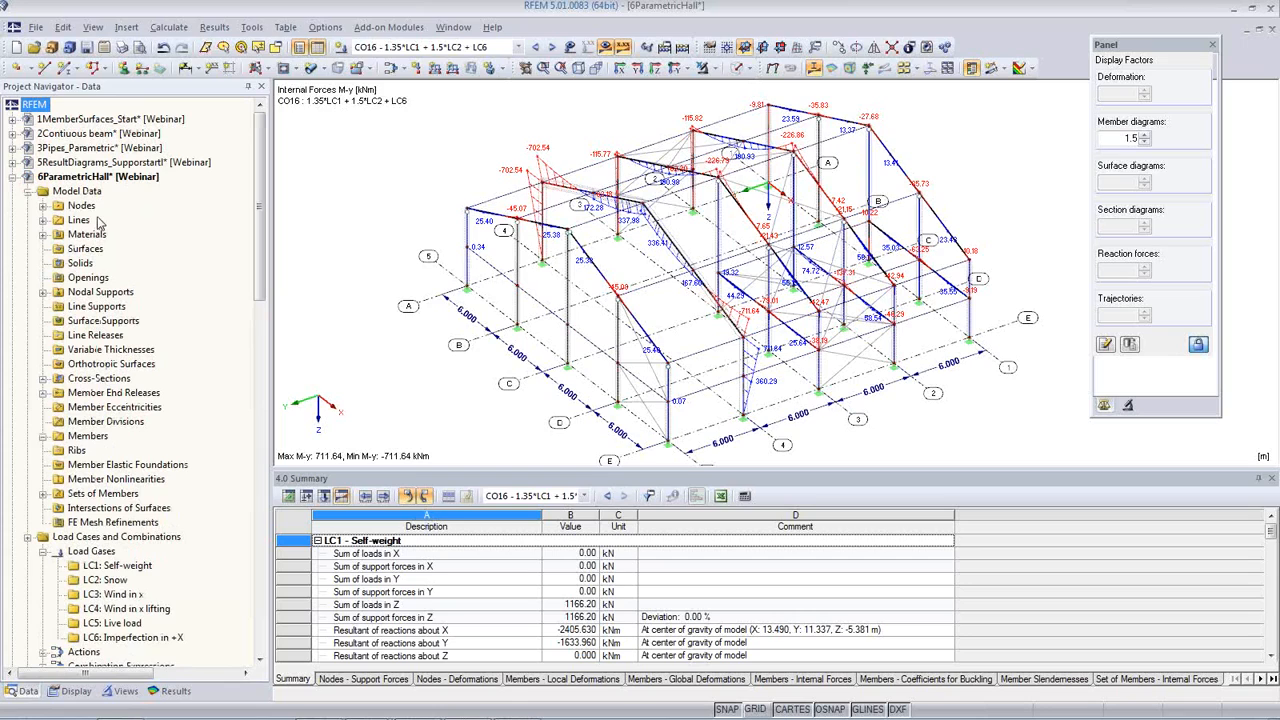
click(12, 177)
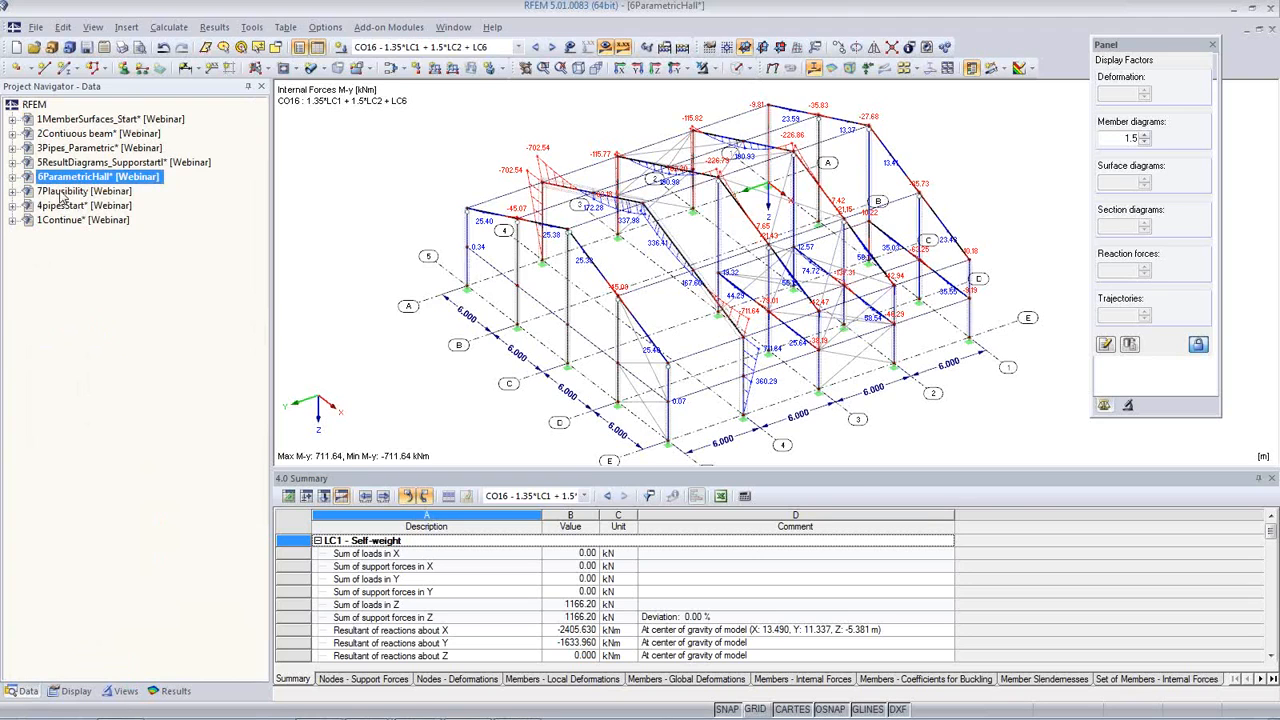
right_click(60, 192)
click(482, 322)
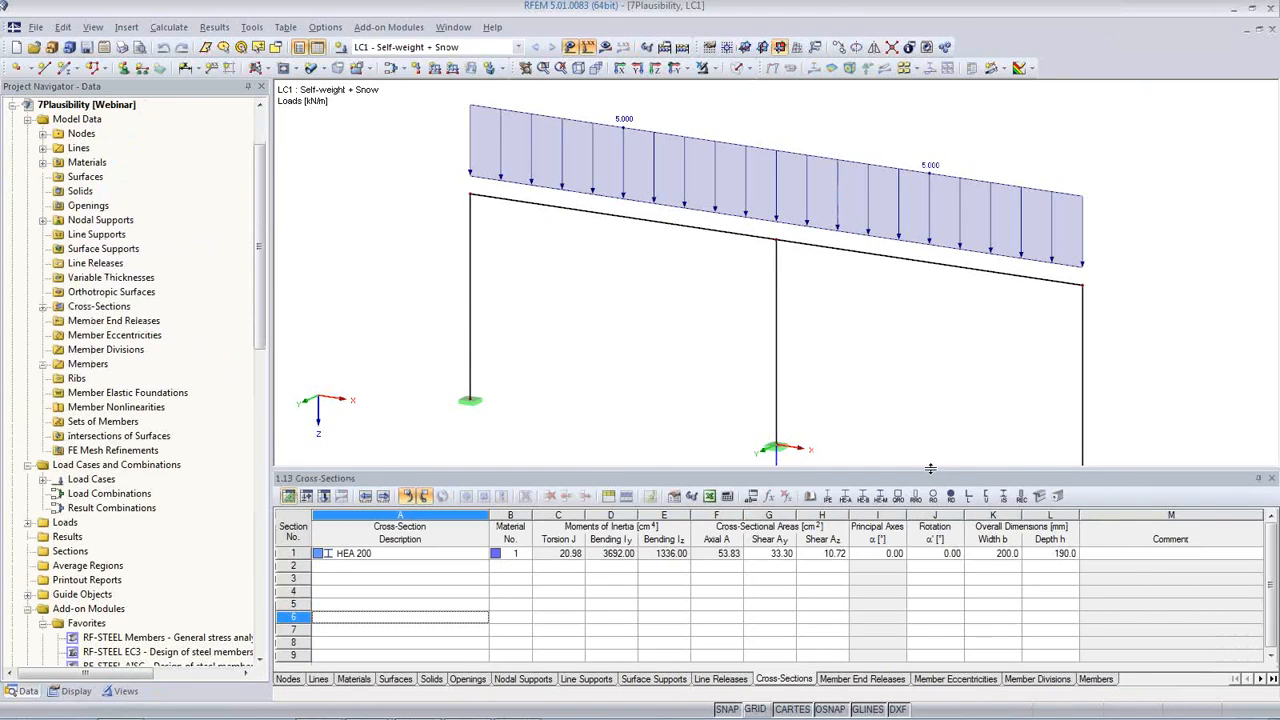
Step: Reduce the height of the table area and fit the whole loaded frame into the graphics area
drag(930, 468, 930, 570)
middle_drag(843, 450, 726, 472)
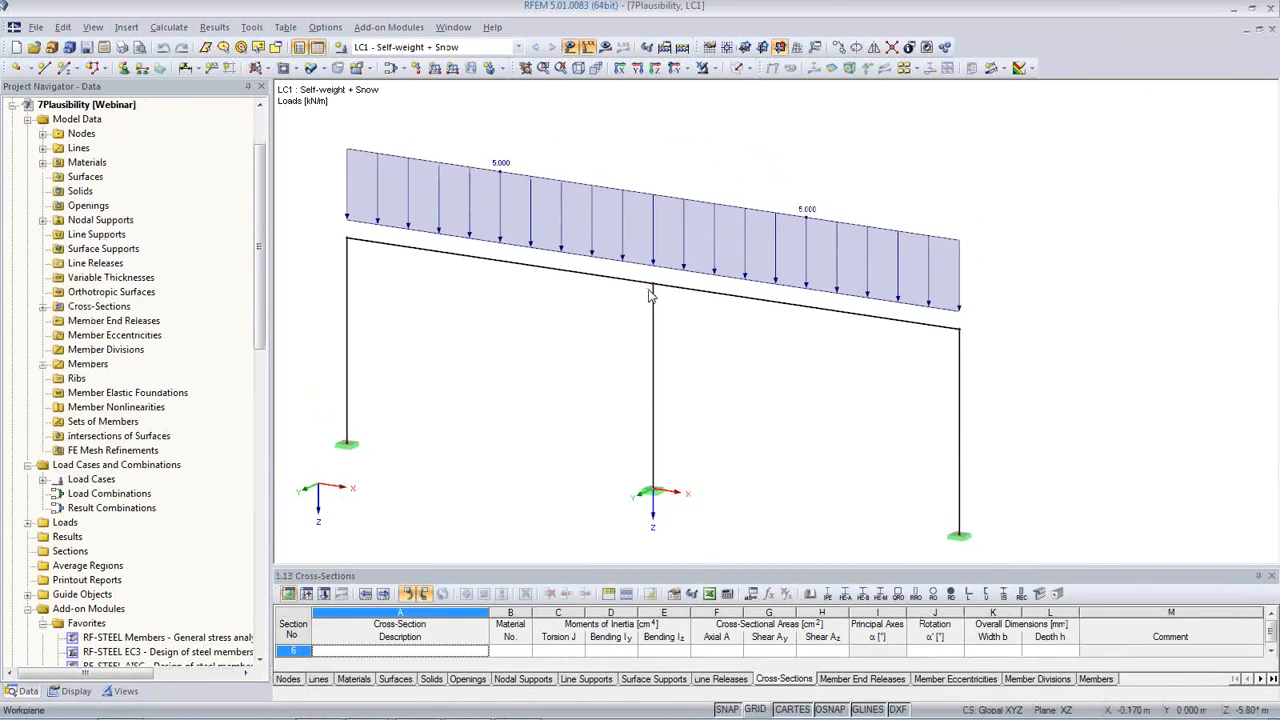
ctrl+middle_drag(727, 345, 745, 372)
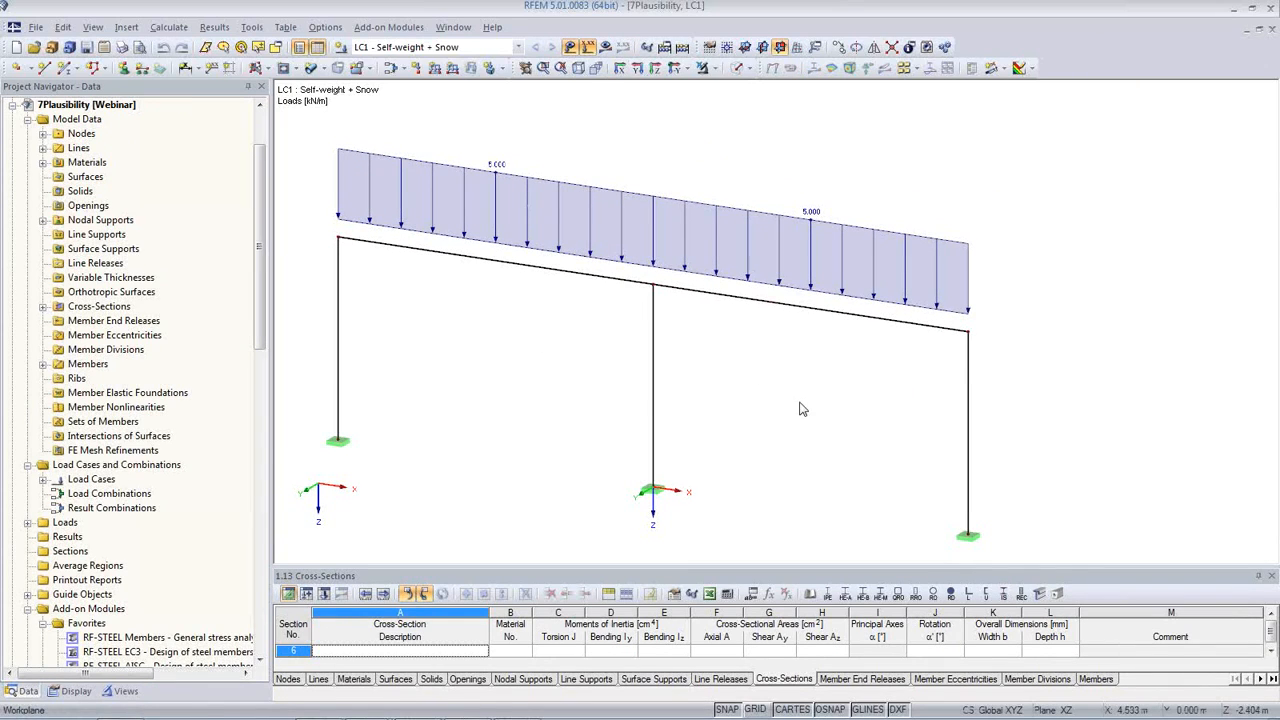
scroll(800, 400, up, 1)
scroll(805, 400, down, 1)
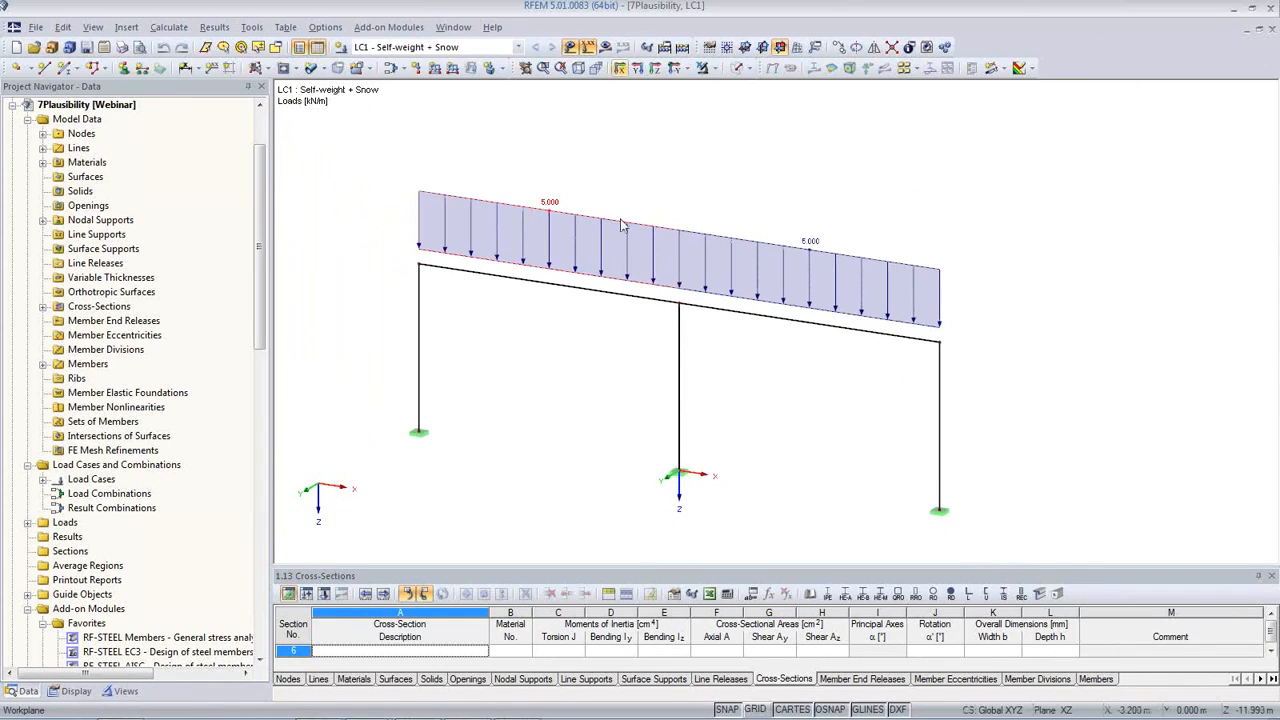
Step: Calculate the self-weight and snow load case LC1 and examine the flagged node at the top of the middle column
click(610, 49)
click(611, 400)
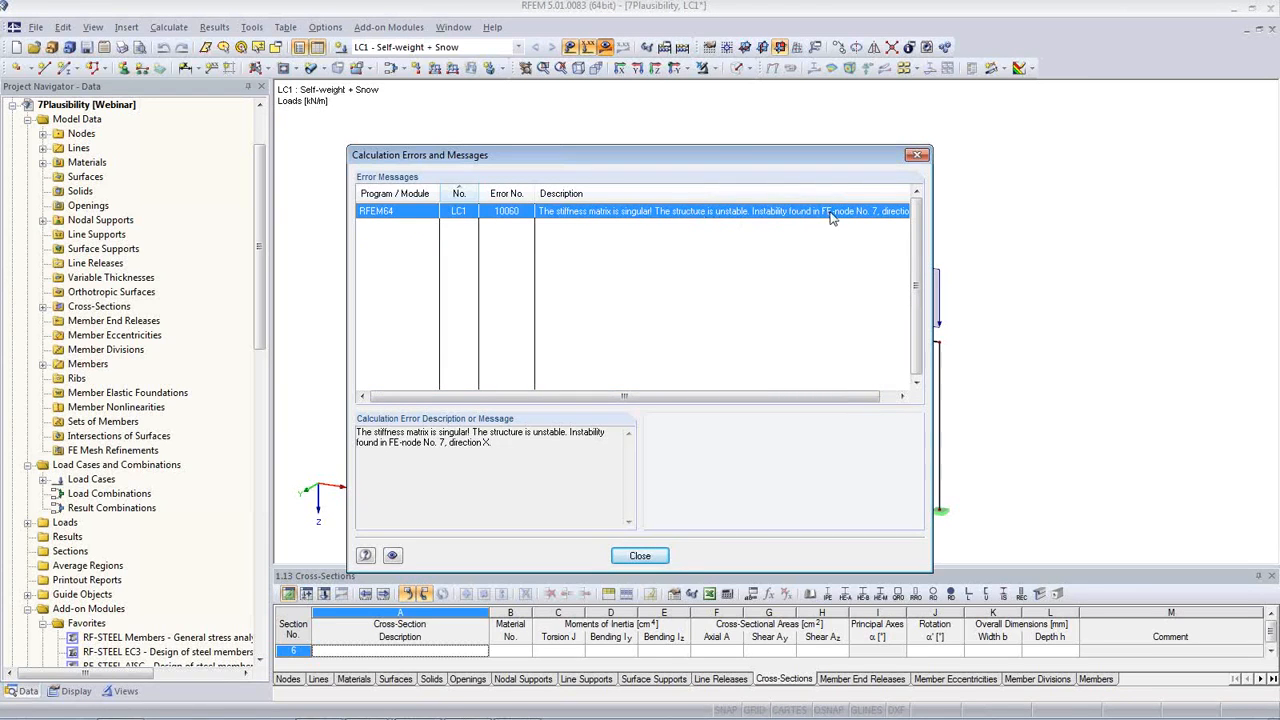
drag(691, 152, 399, 235)
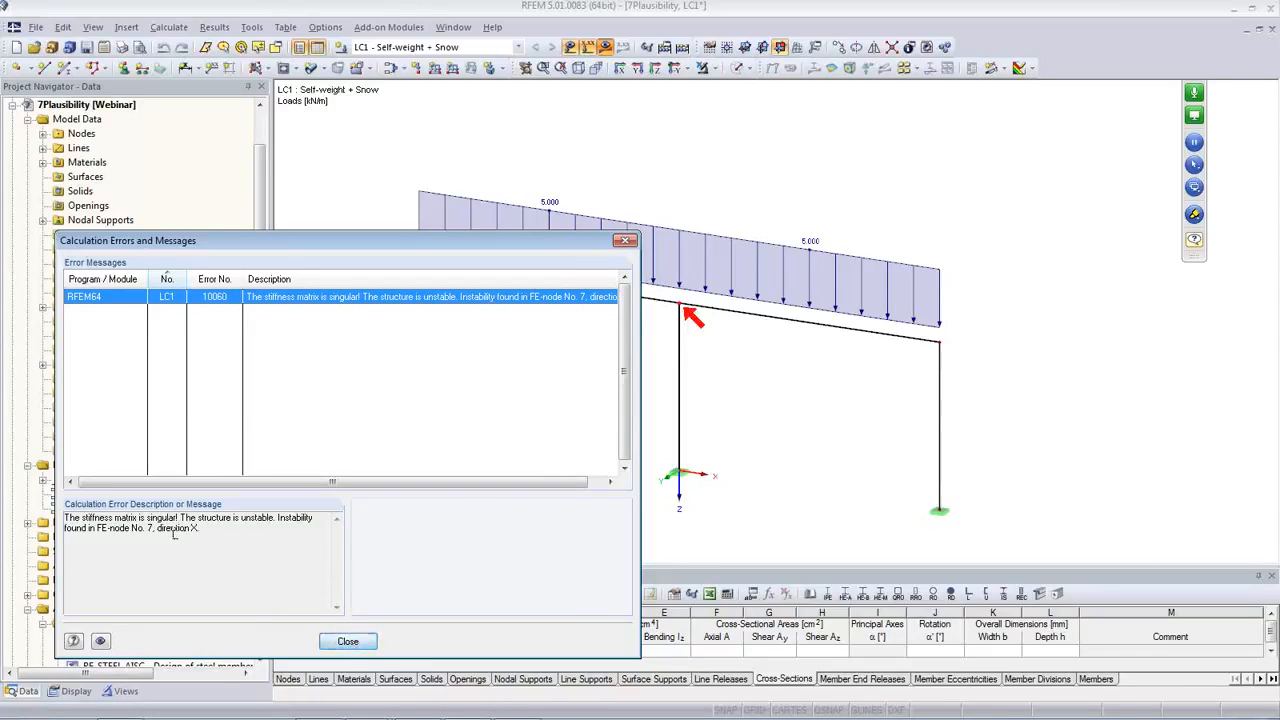
click(348, 641)
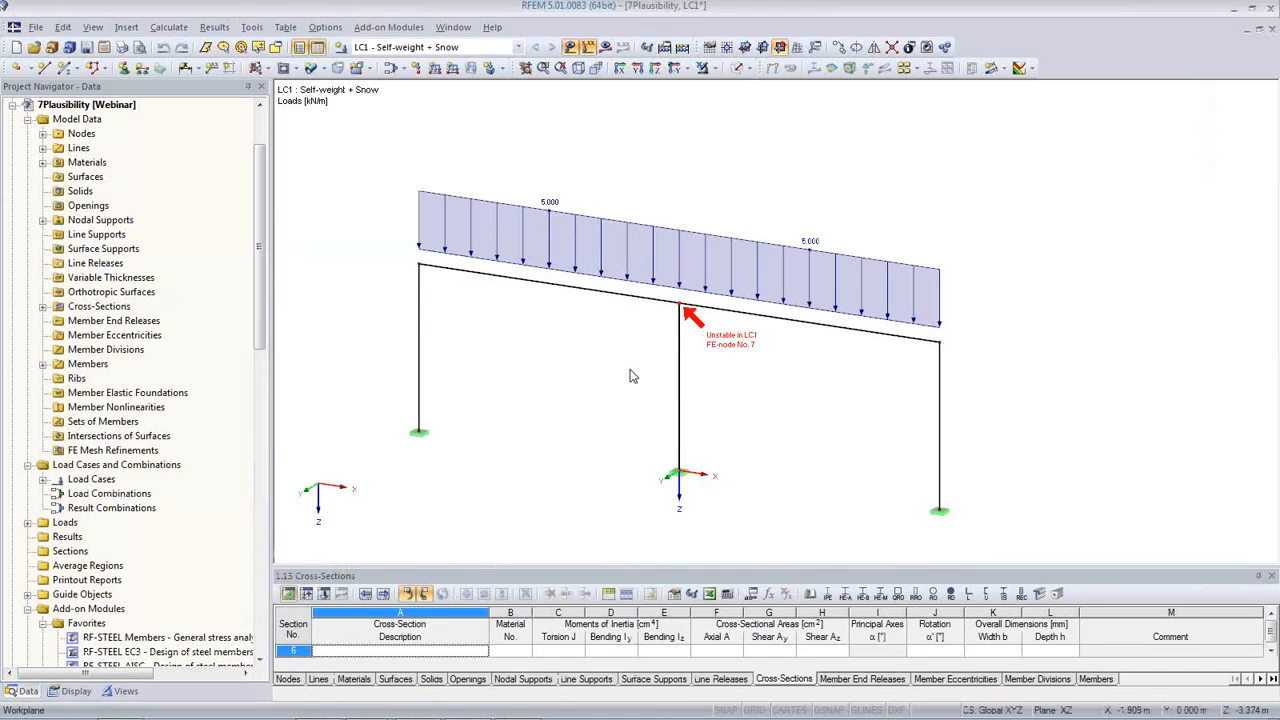
scroll(685, 305, up, 5)
scroll(690, 297, down, 3)
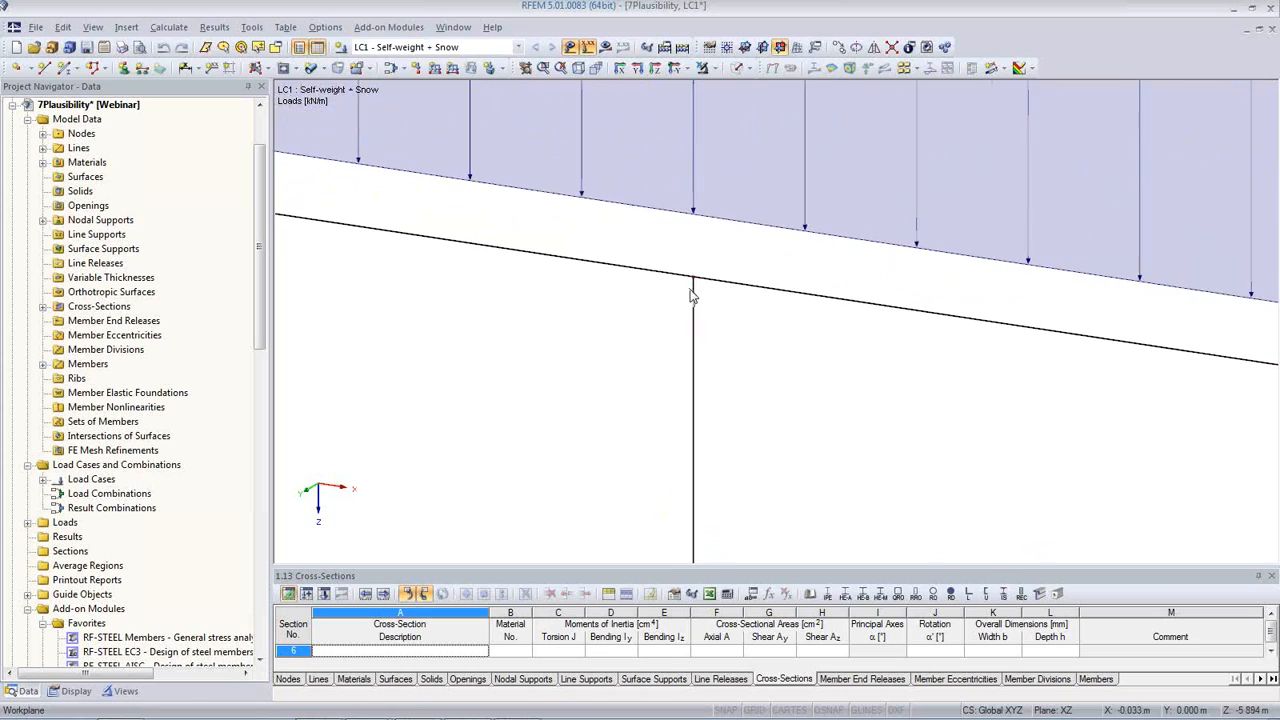
scroll(690, 323, up, 4)
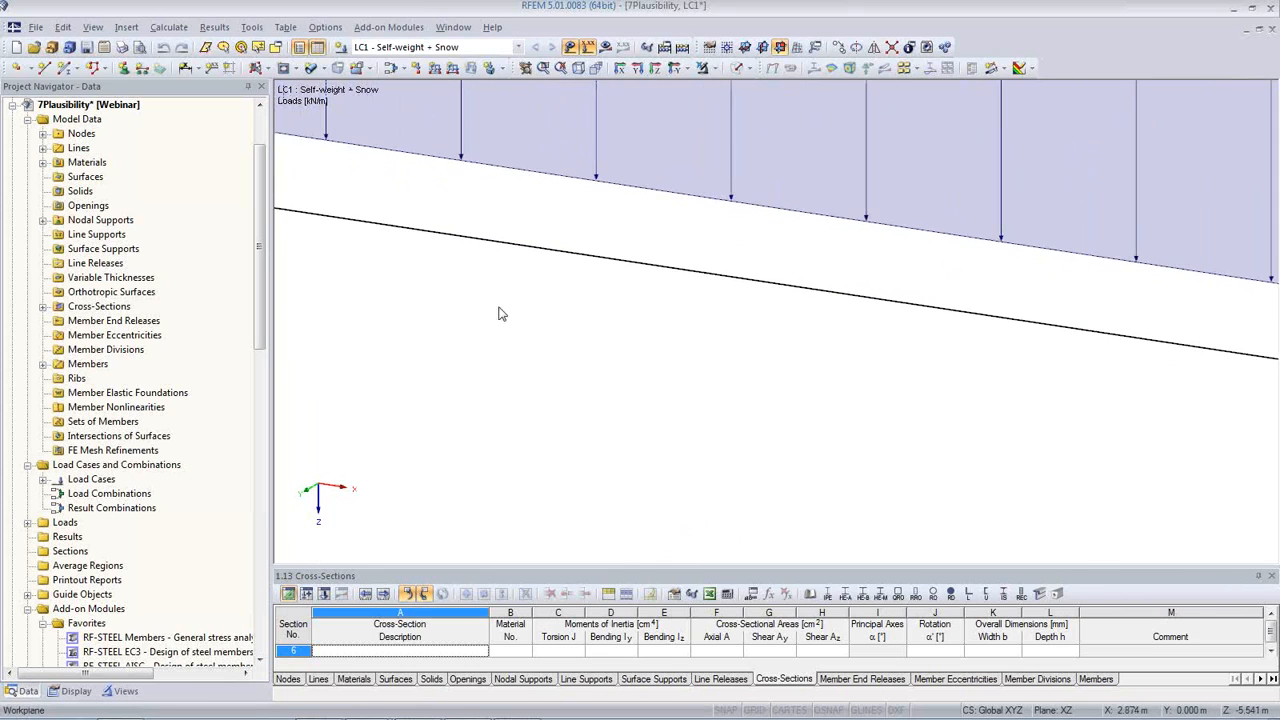
scroll(760, 310, down, 5)
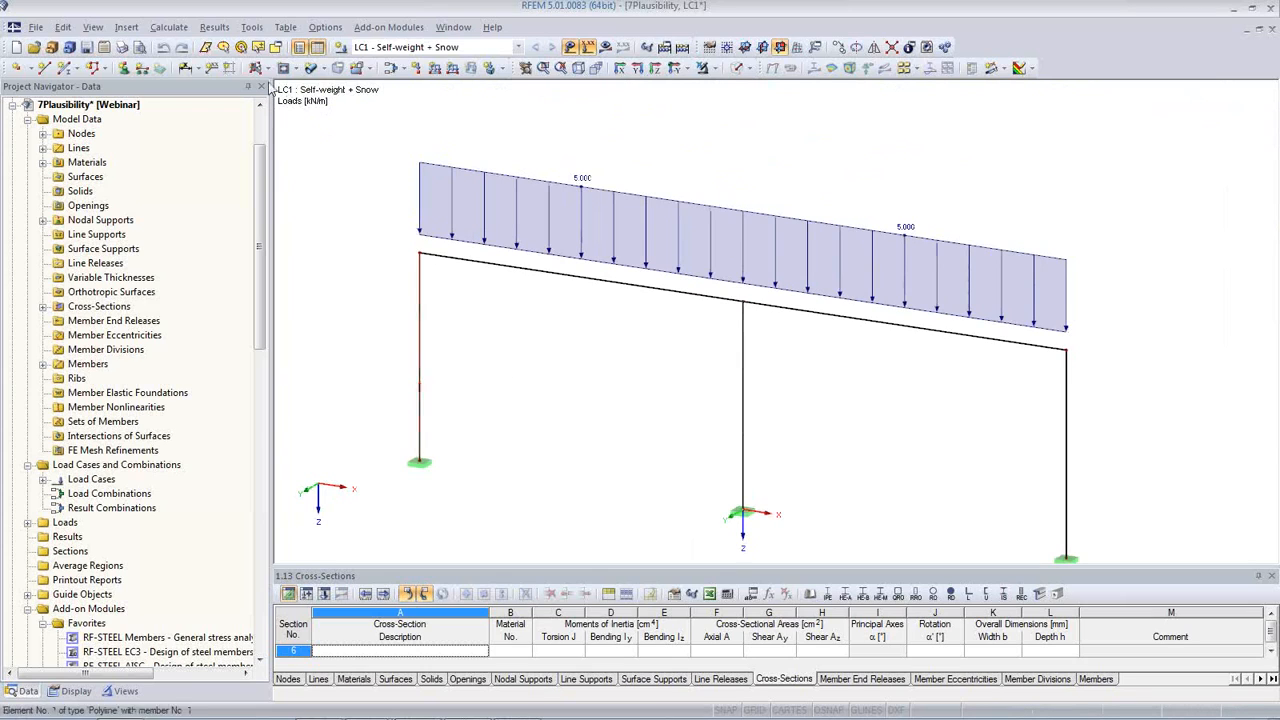
Step: Run the model check for identical nodes and repeat it with a tolerance of 0.0050 m
click(252, 28)
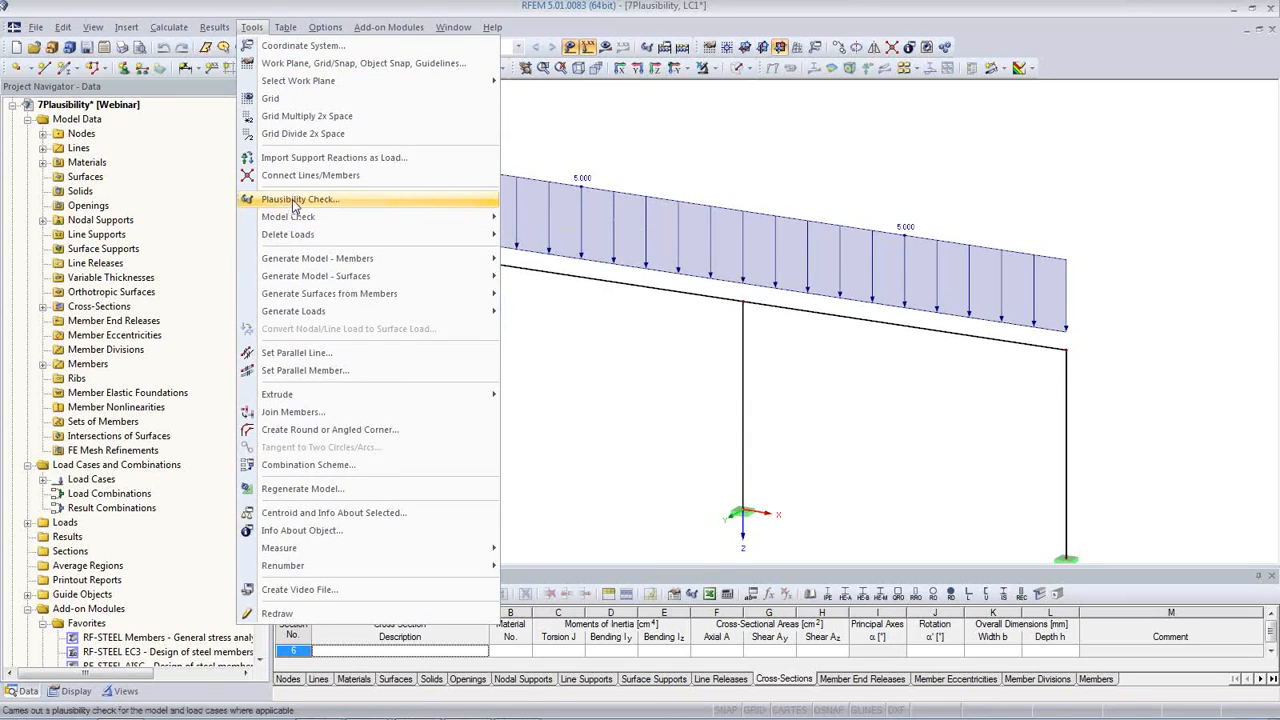
mouse_move(295, 218)
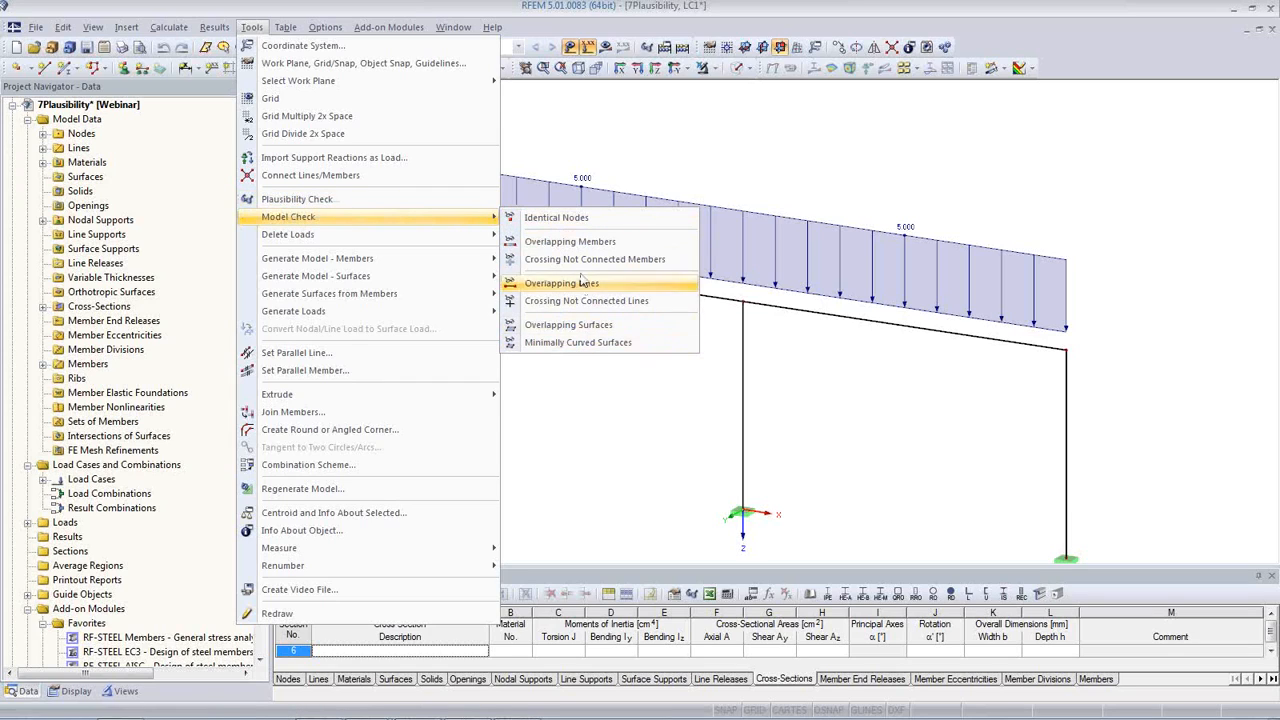
click(567, 219)
drag(577, 222, 246, 149)
drag(381, 396, 402, 395)
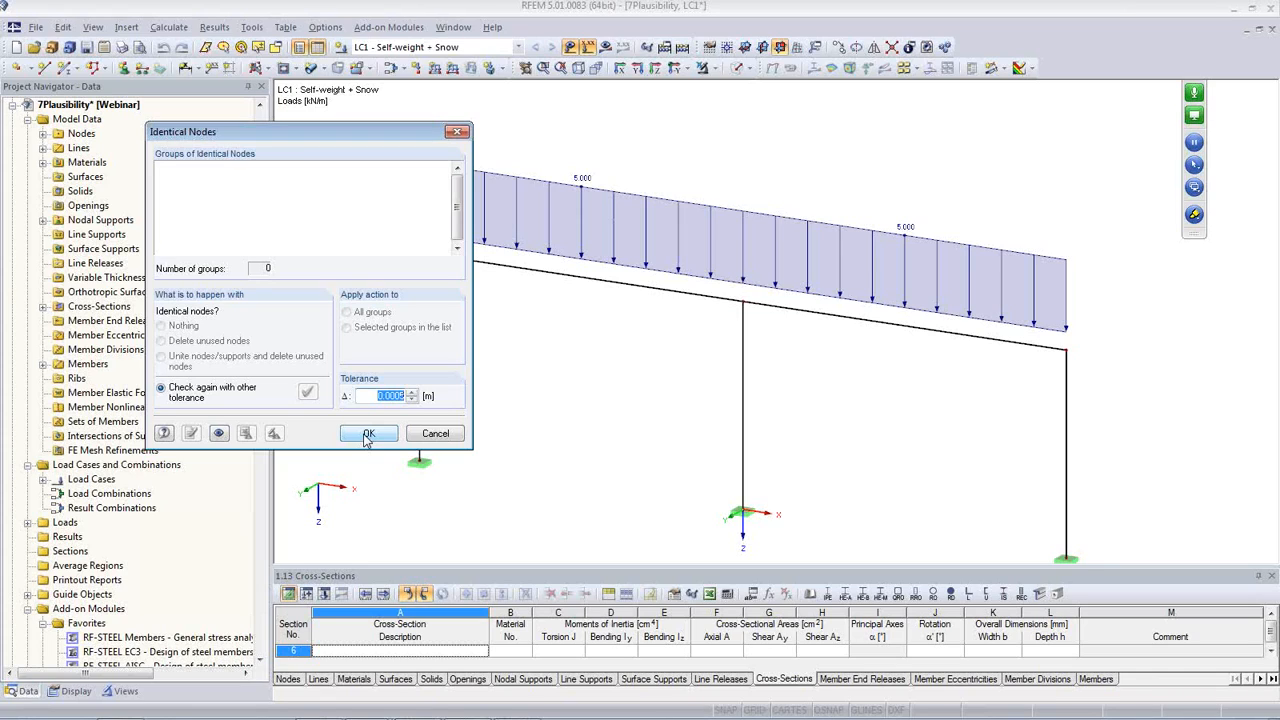
click(395, 396)
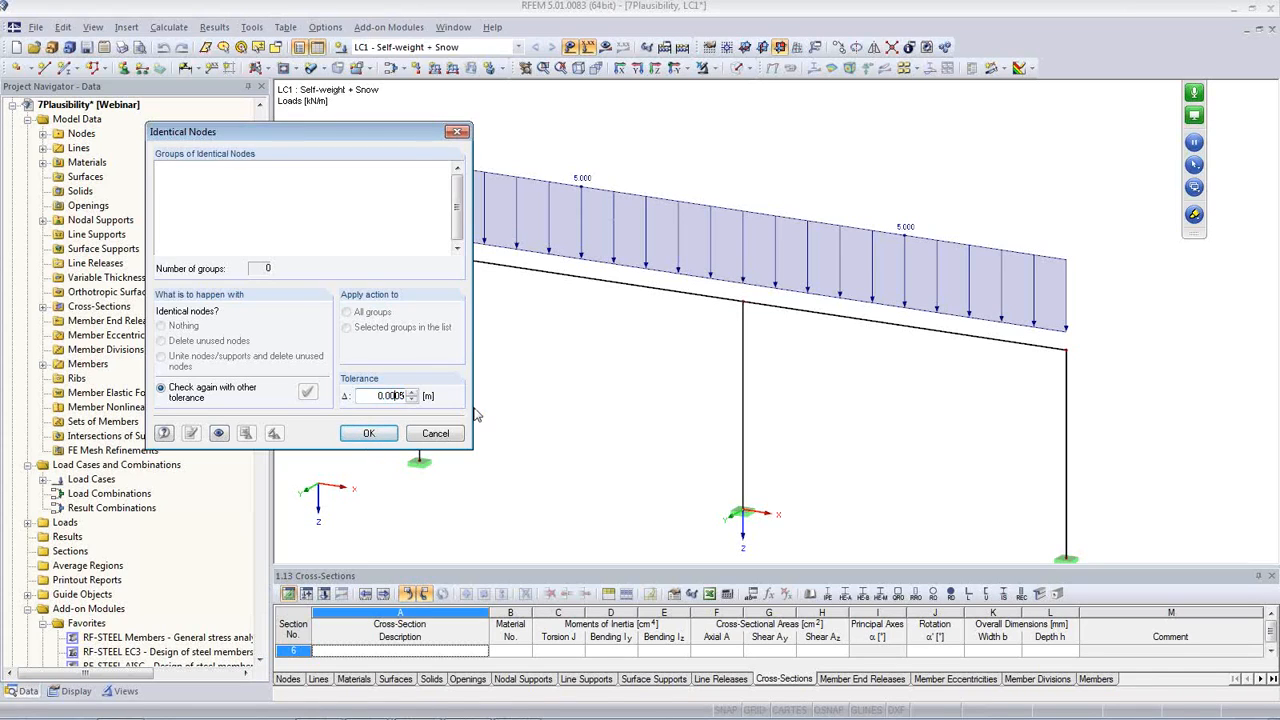
key(BackSpace)
click(309, 395)
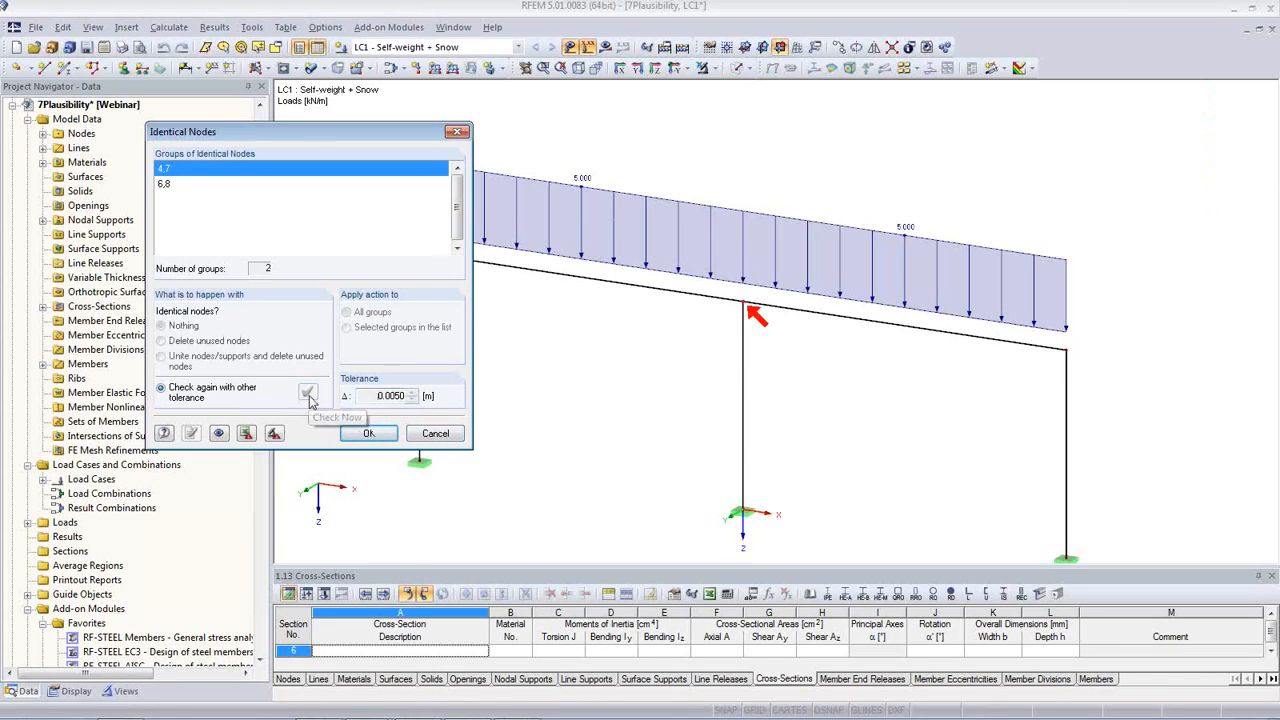
Step: Select the identical node groups 4,7 and 6,8 alternately and examine where each lies in the frame
click(168, 184)
click(168, 170)
click(168, 184)
click(172, 172)
click(174, 186)
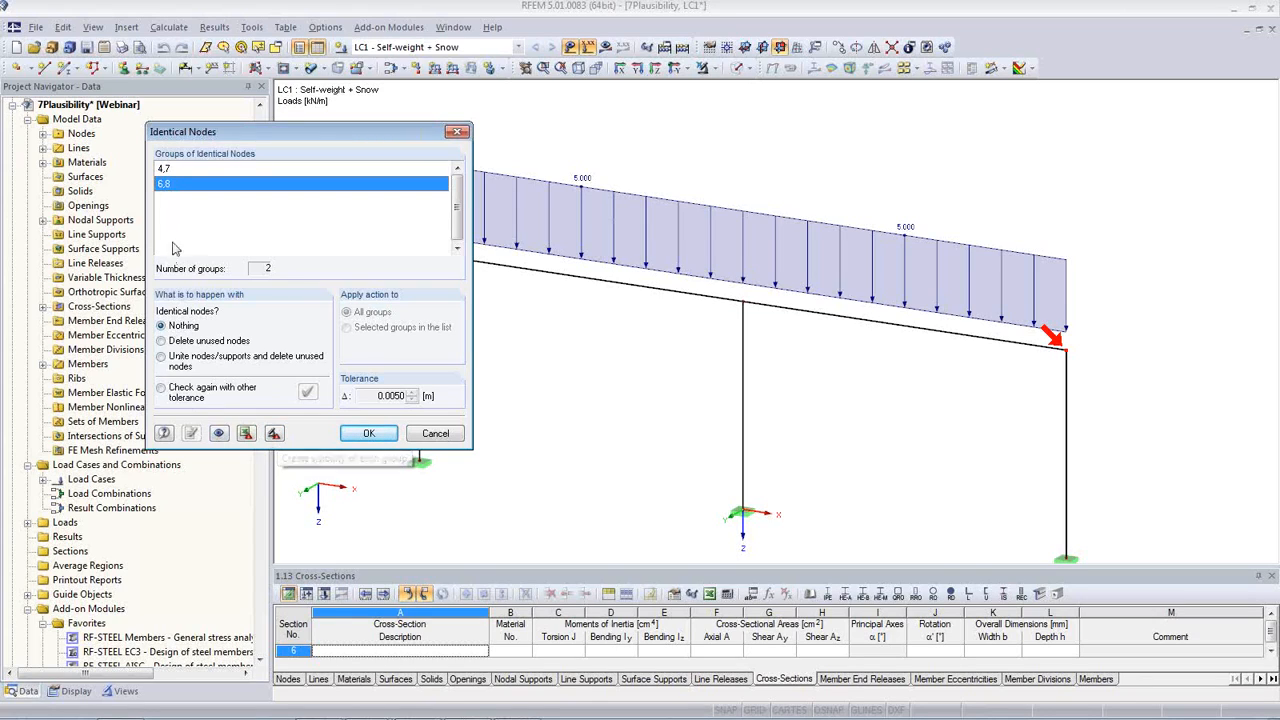
click(172, 169)
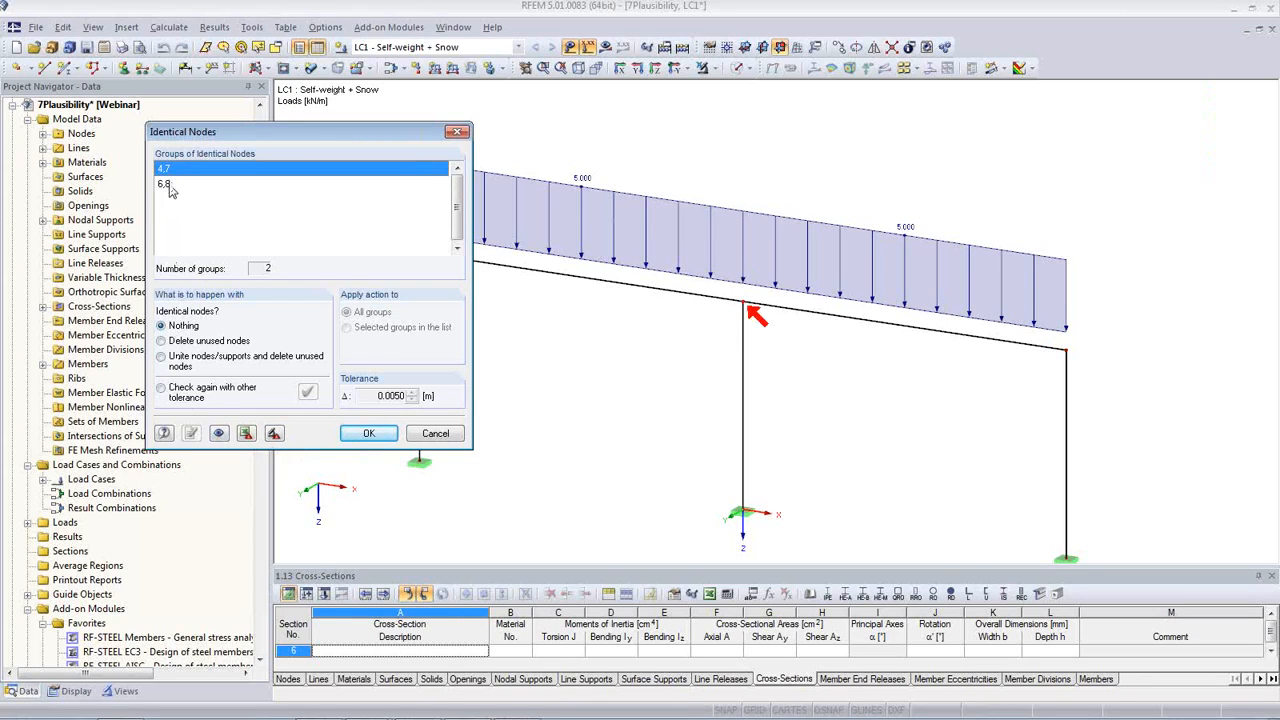
click(172, 185)
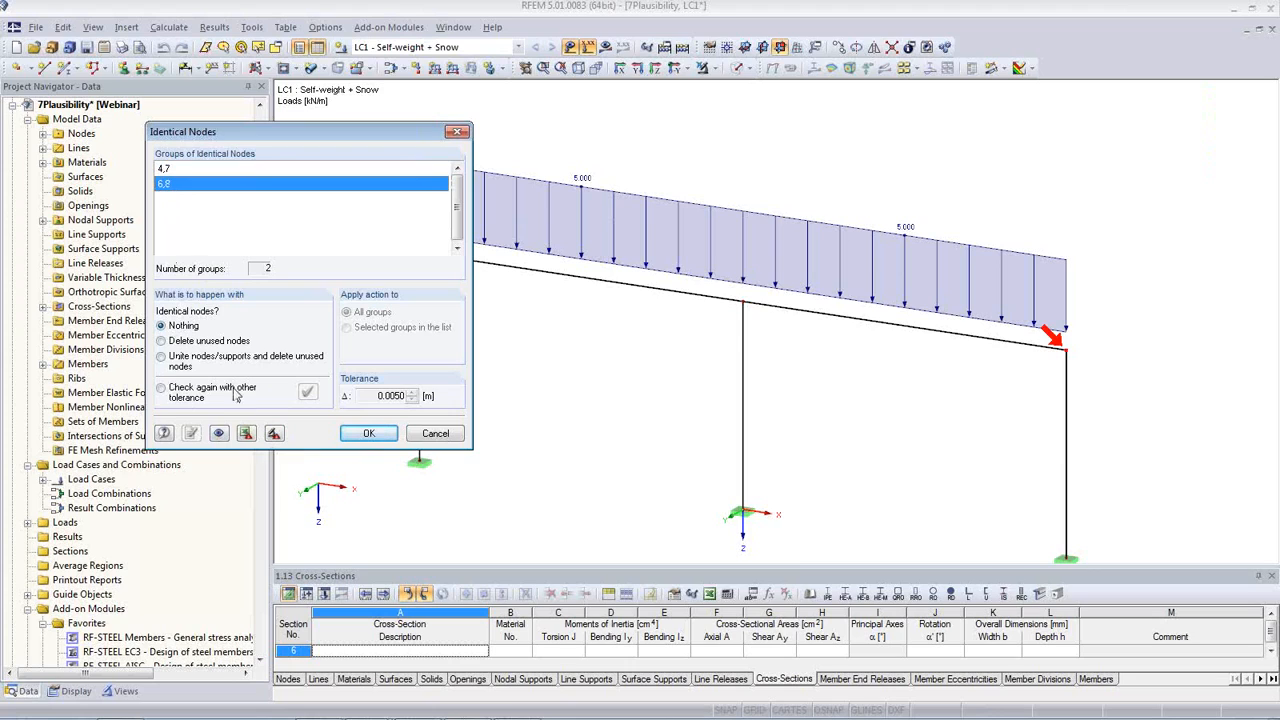
Step: Create a visibility for each group of identical nodes and close the identical nodes check without uniting any nodes
click(275, 437)
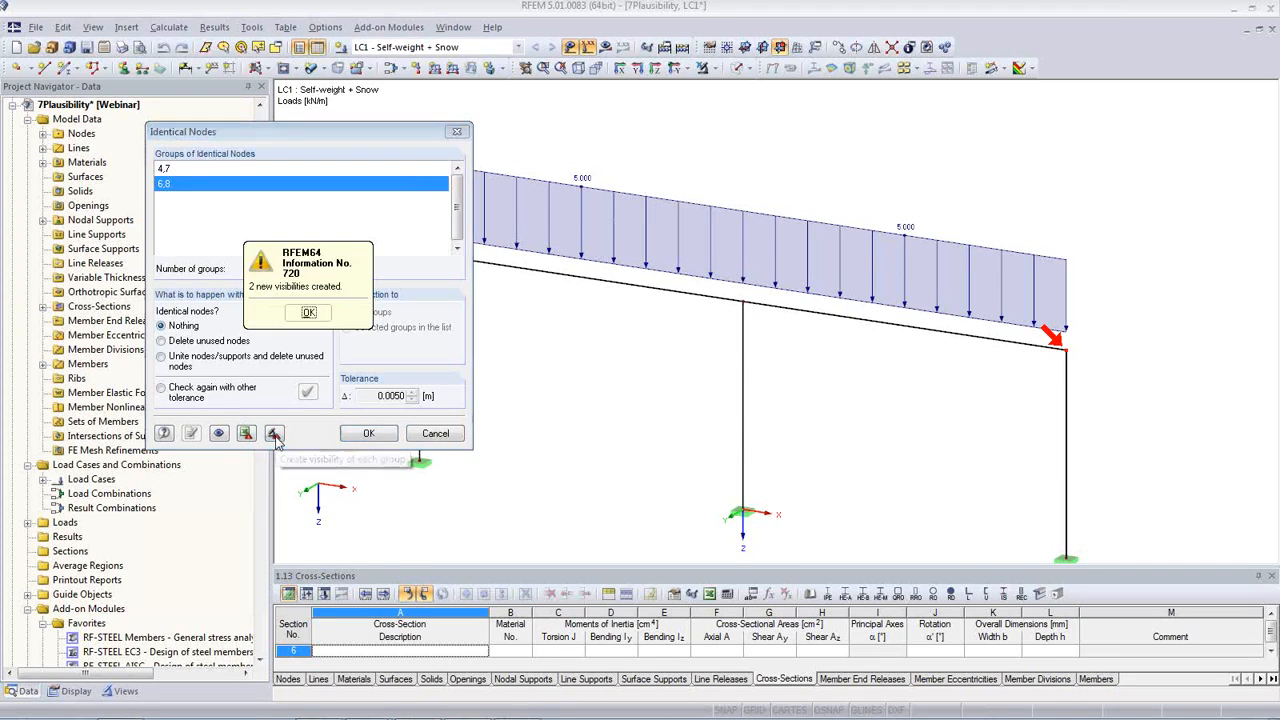
click(309, 312)
click(437, 440)
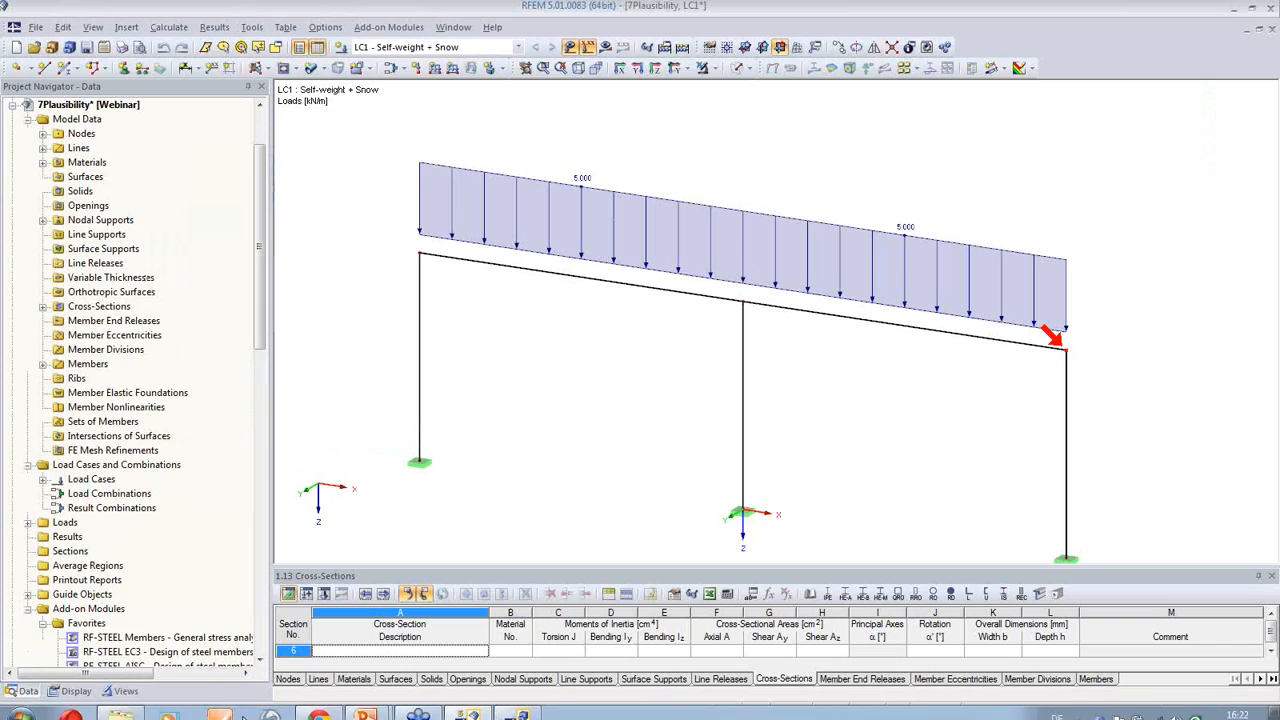
Step: Show only the Identical Nodes 4,7 visibility and examine the joint at the top of the middle column
scroll(230, 610, down, 8)
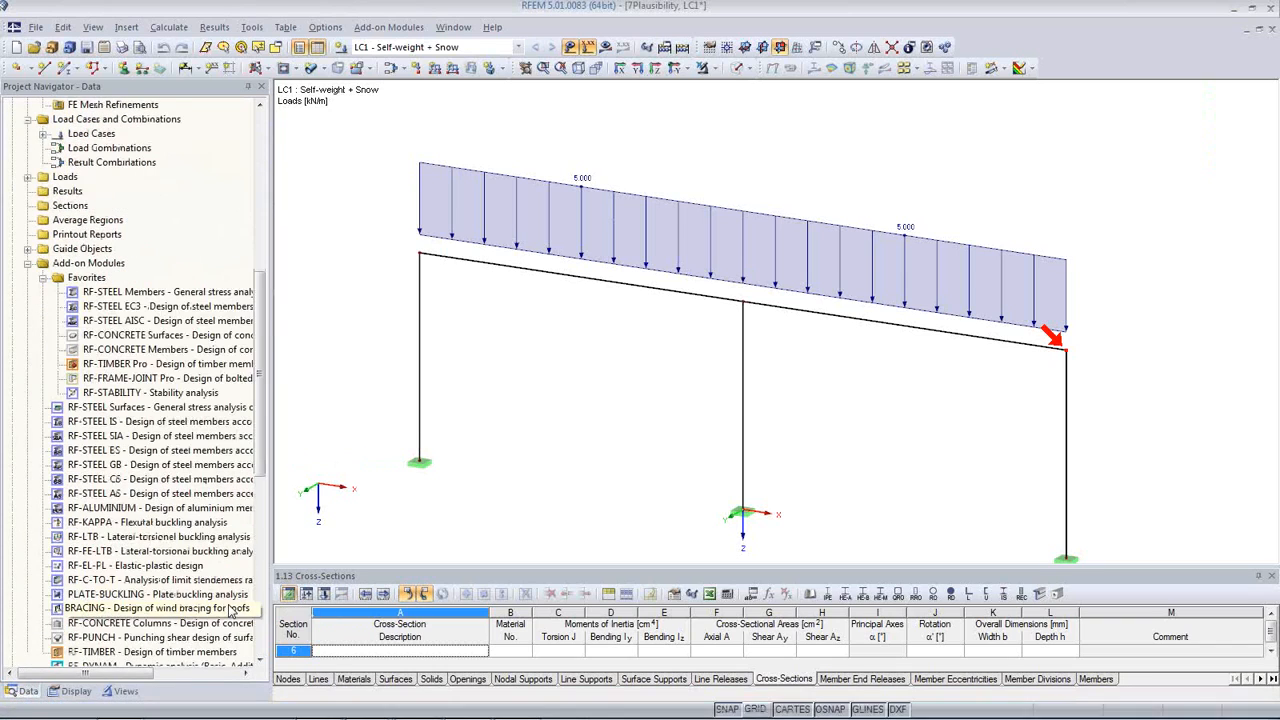
click(126, 691)
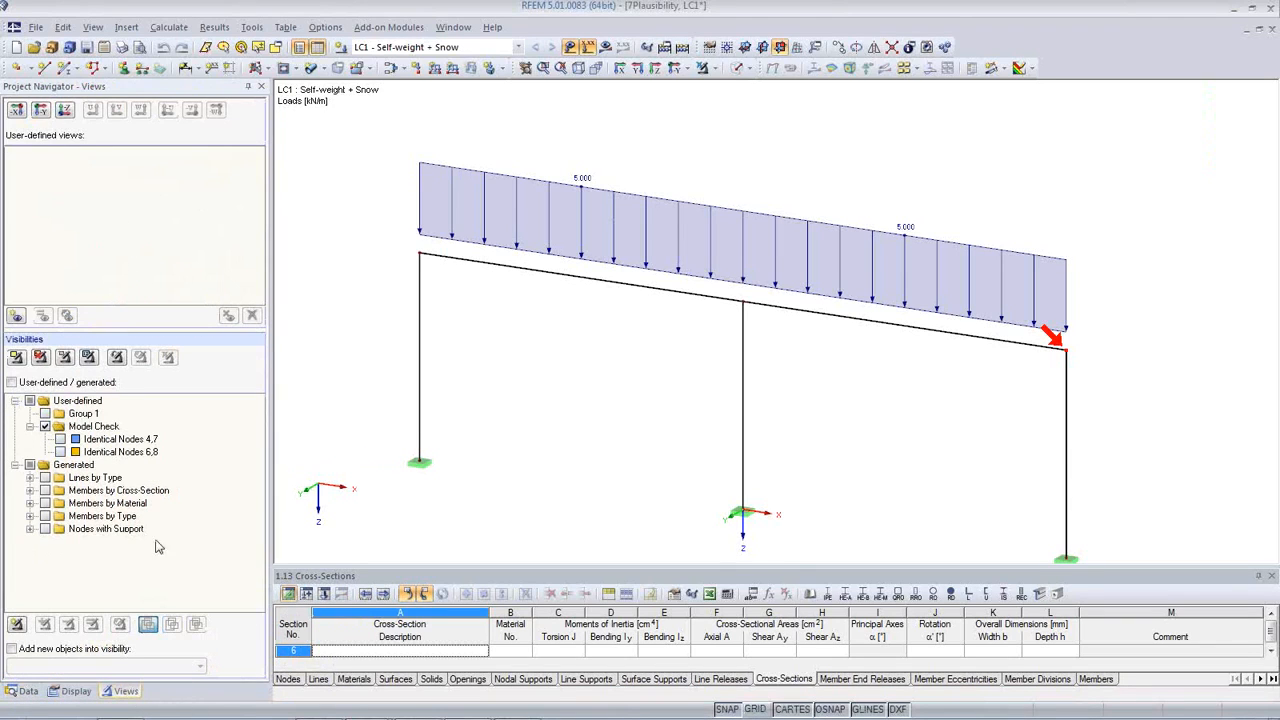
click(60, 439)
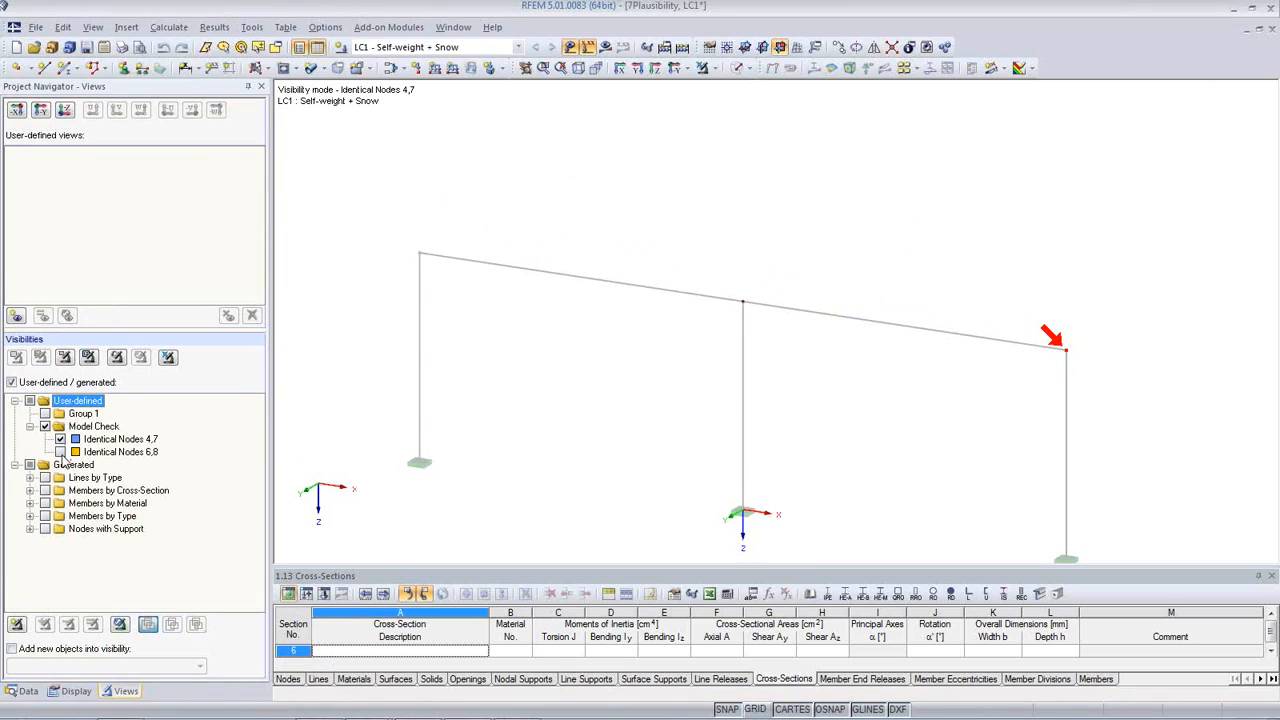
click(984, 368)
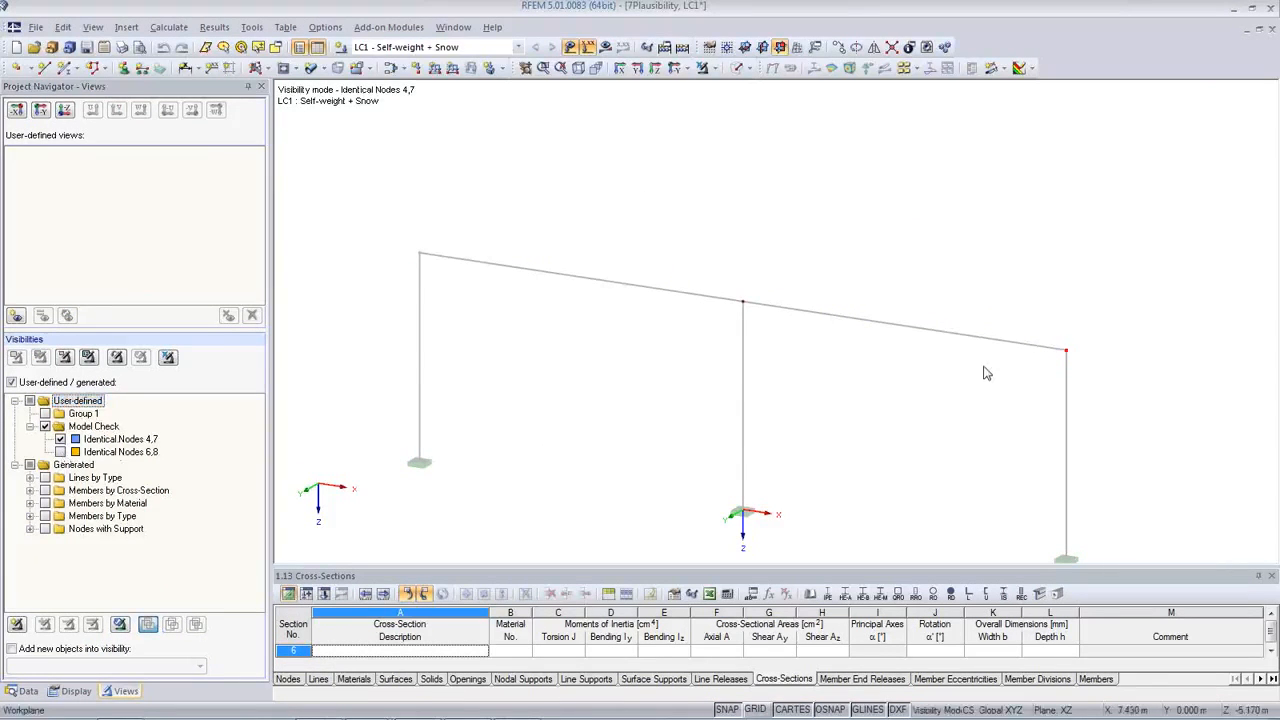
scroll(745, 305, up, 5)
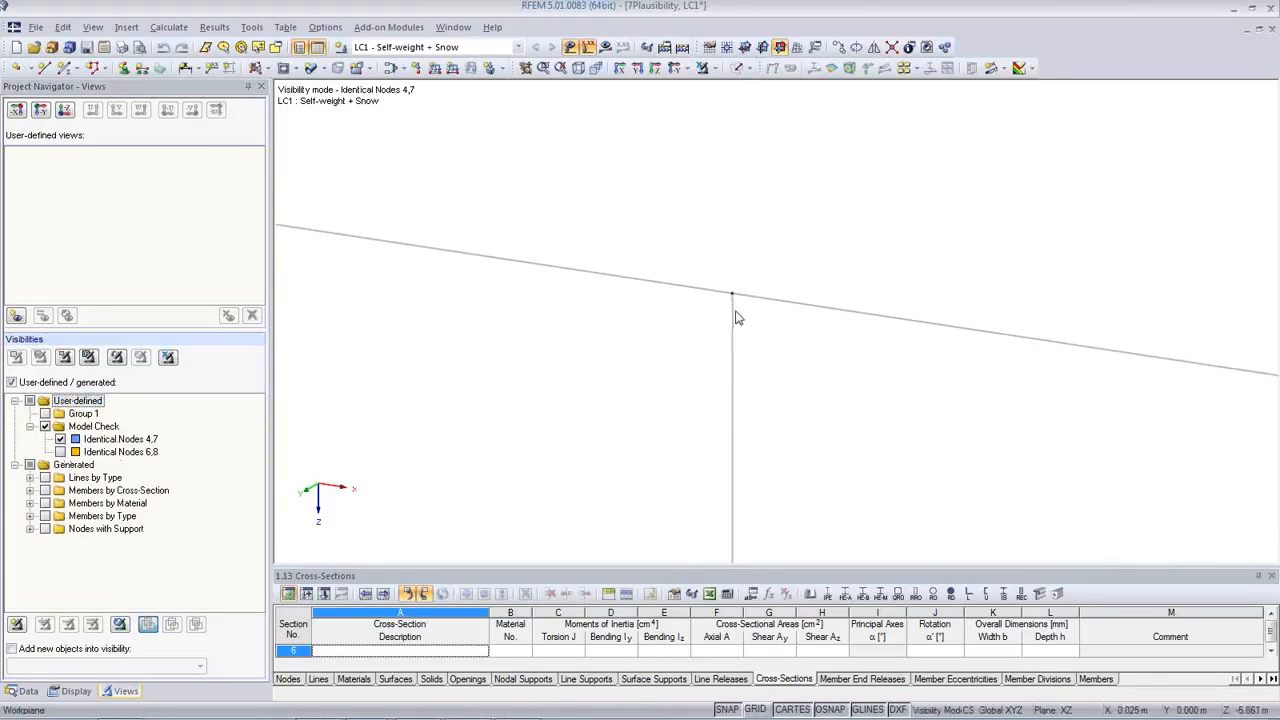
click(578, 67)
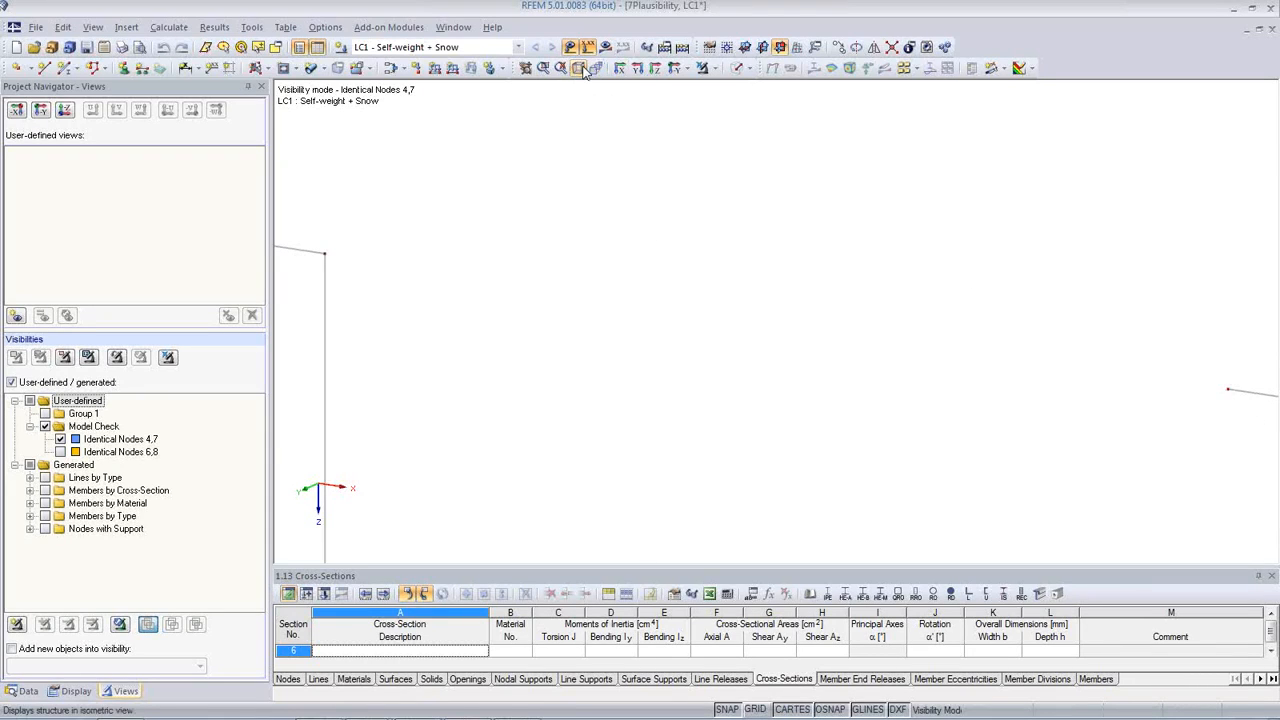
Step: Turn off the visibility mode, display the whole loaded frame and deselect the Identical Nodes 4,7 visibility
click(702, 68)
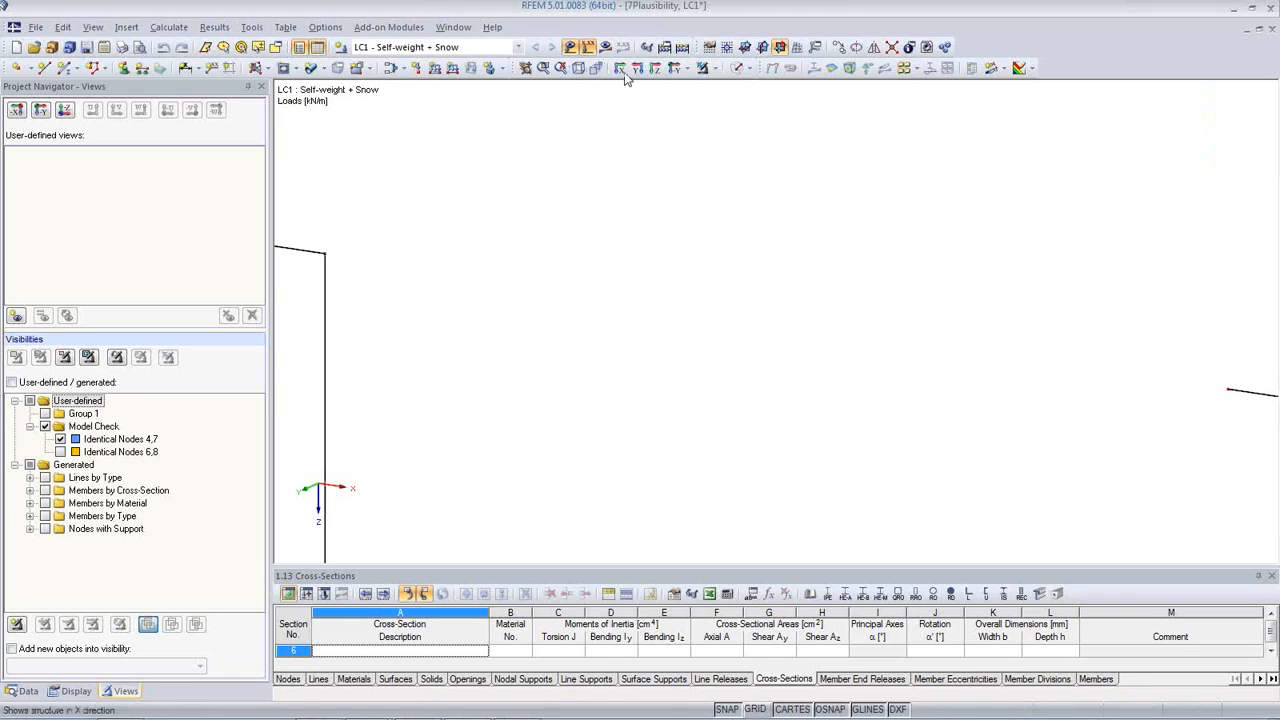
click(592, 68)
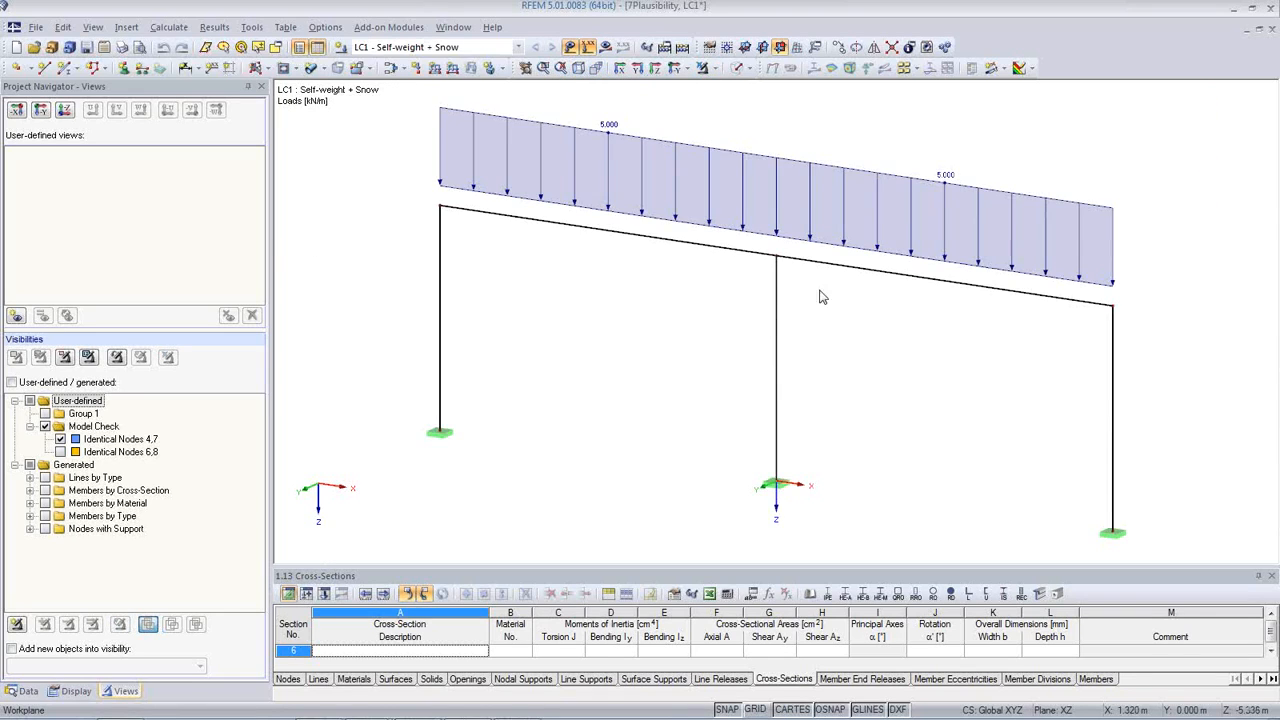
scroll(709, 313, up, 5)
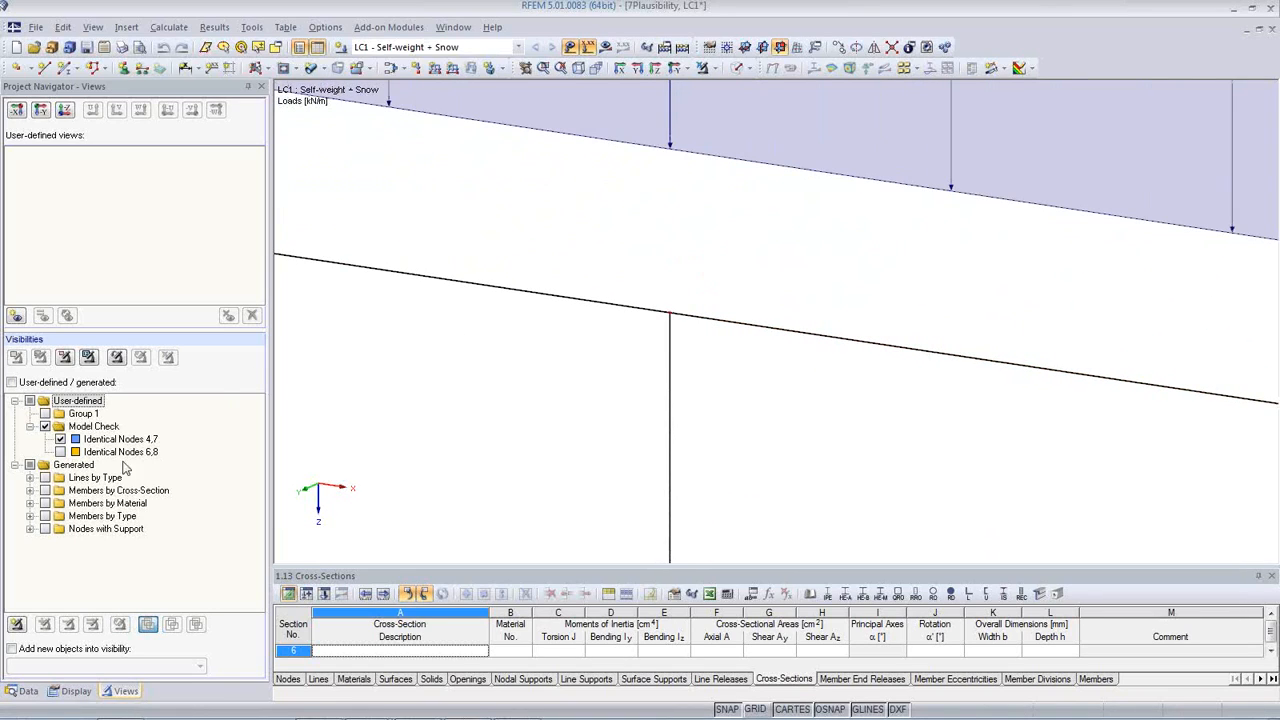
click(60, 439)
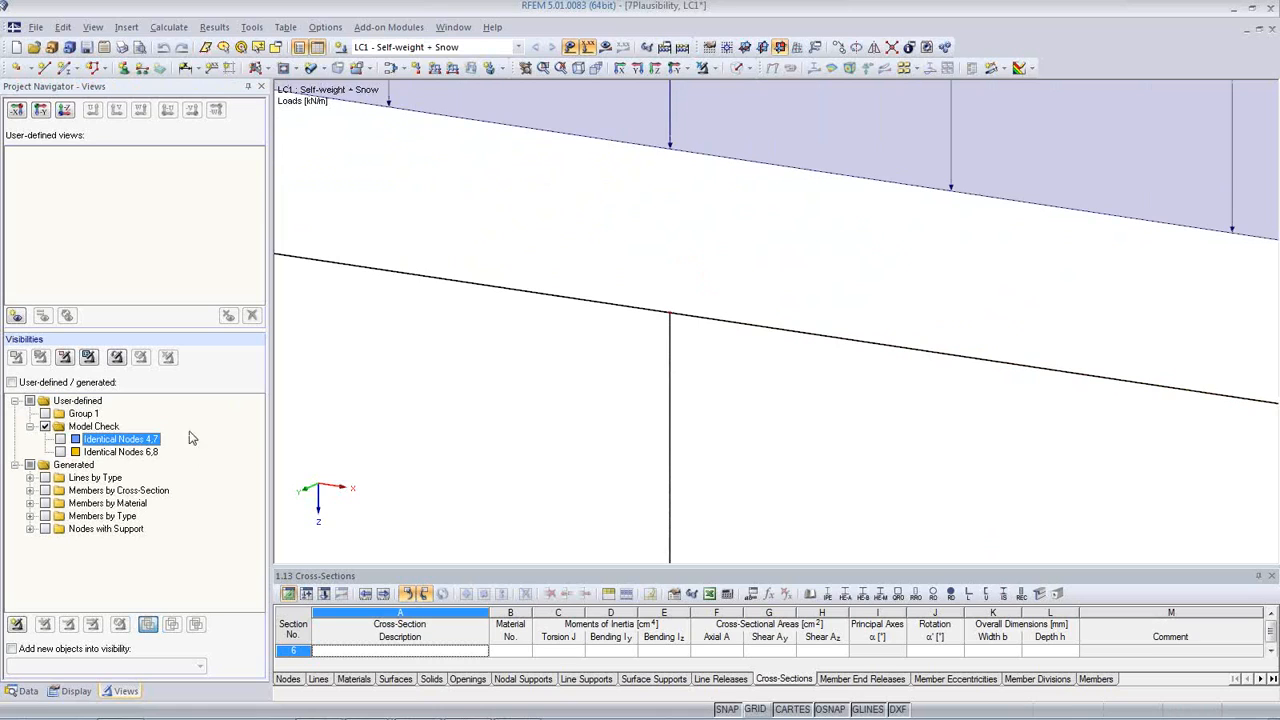
Step: Examine the gap between beam and middle column and check the coordinates of node 7 without changing them
scroll(688, 333, up, 4)
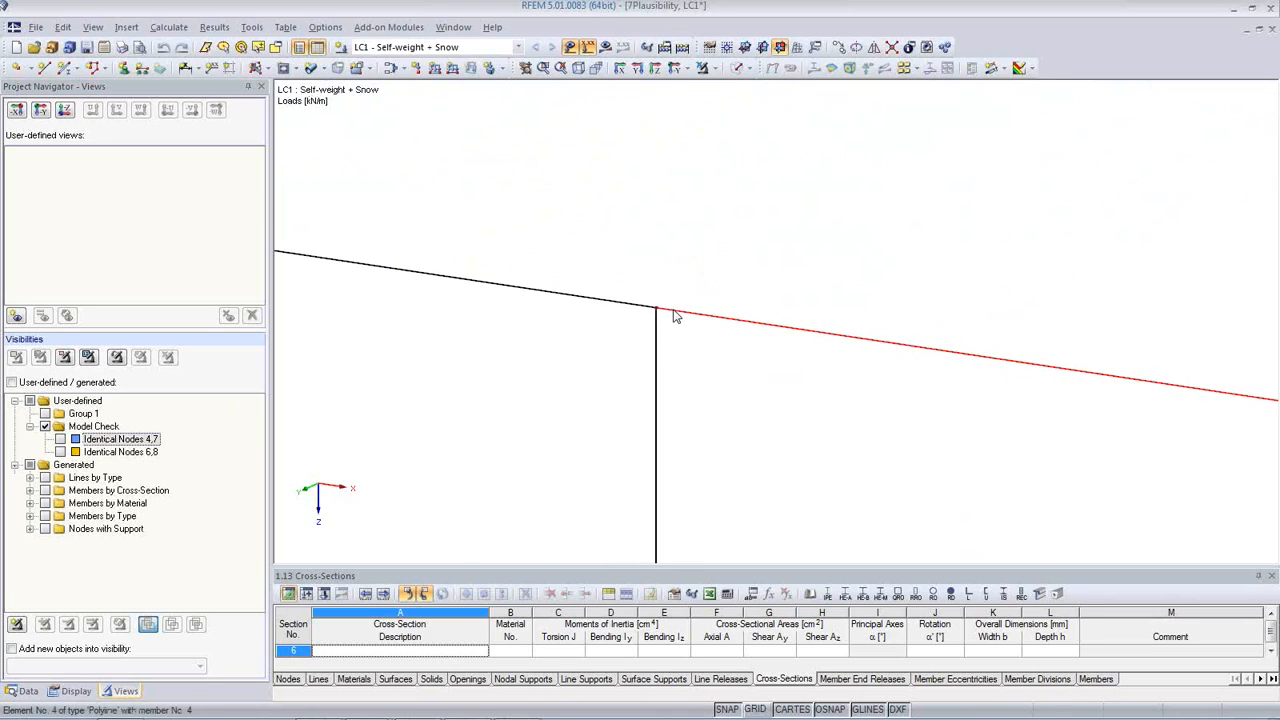
scroll(651, 316, up, 3)
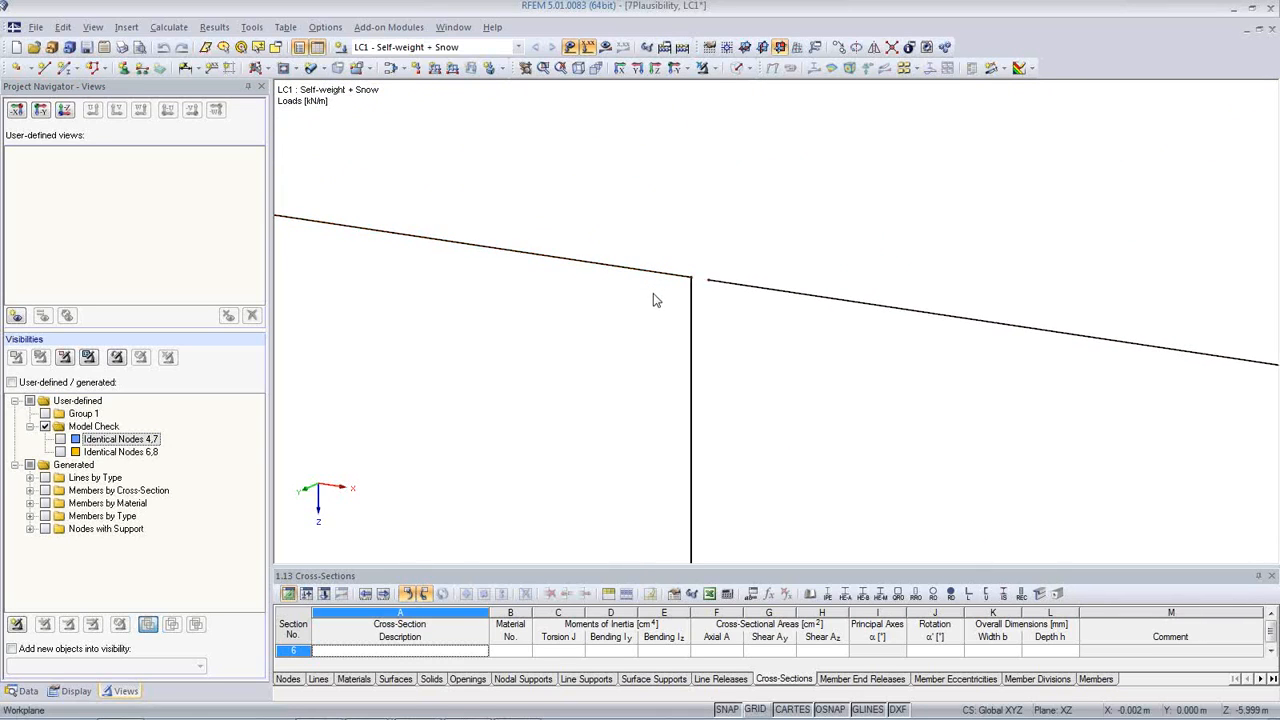
double_click(708, 287)
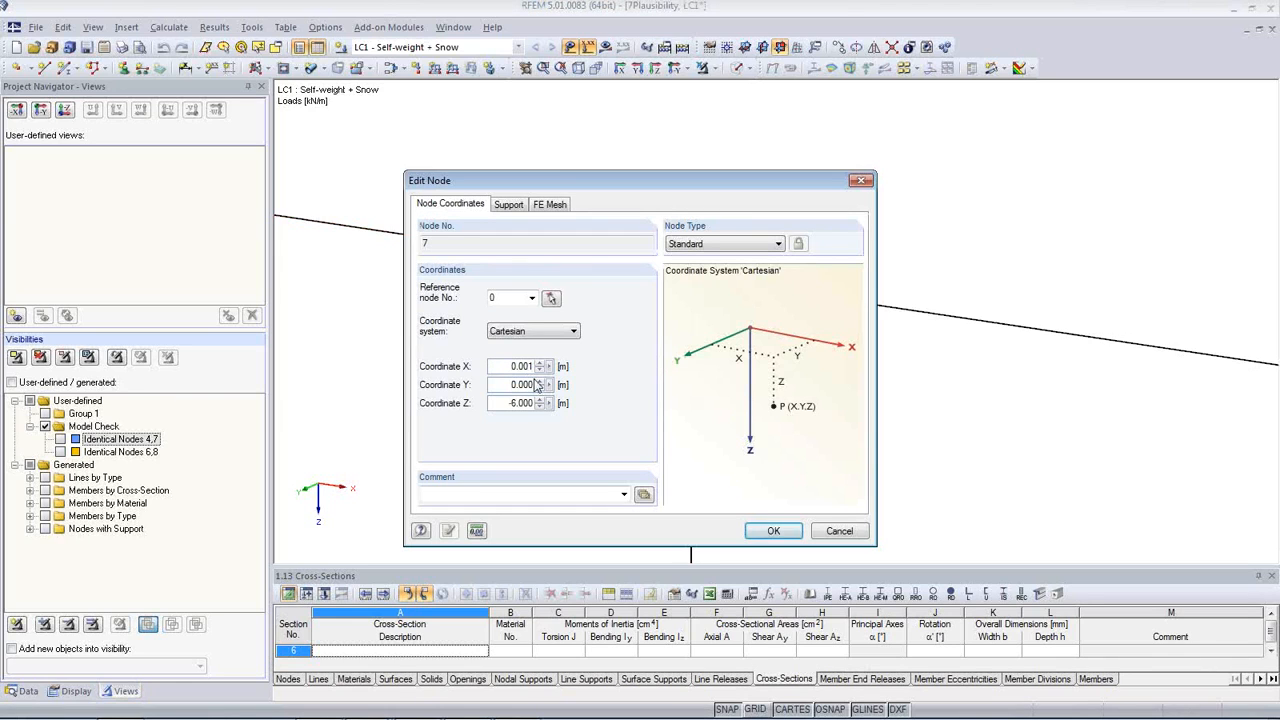
click(838, 531)
scroll(836, 477, down, 5)
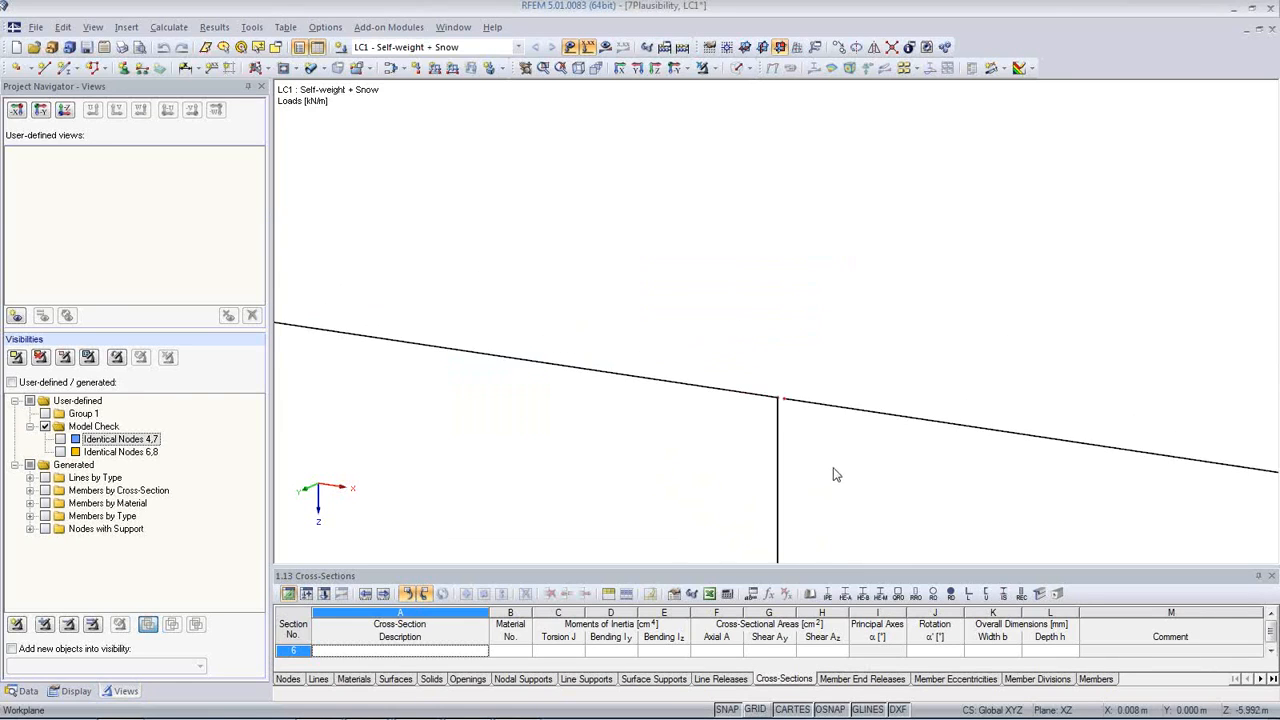
Step: Close the gap at the top of the right column by moving the beam's end node onto the column's top node
middle_drag(990, 452, 445, 240)
scroll(918, 371, down, 6)
middle_drag(1108, 436, 434, 289)
scroll(436, 289, down, 3)
scroll(1109, 377, up, 6)
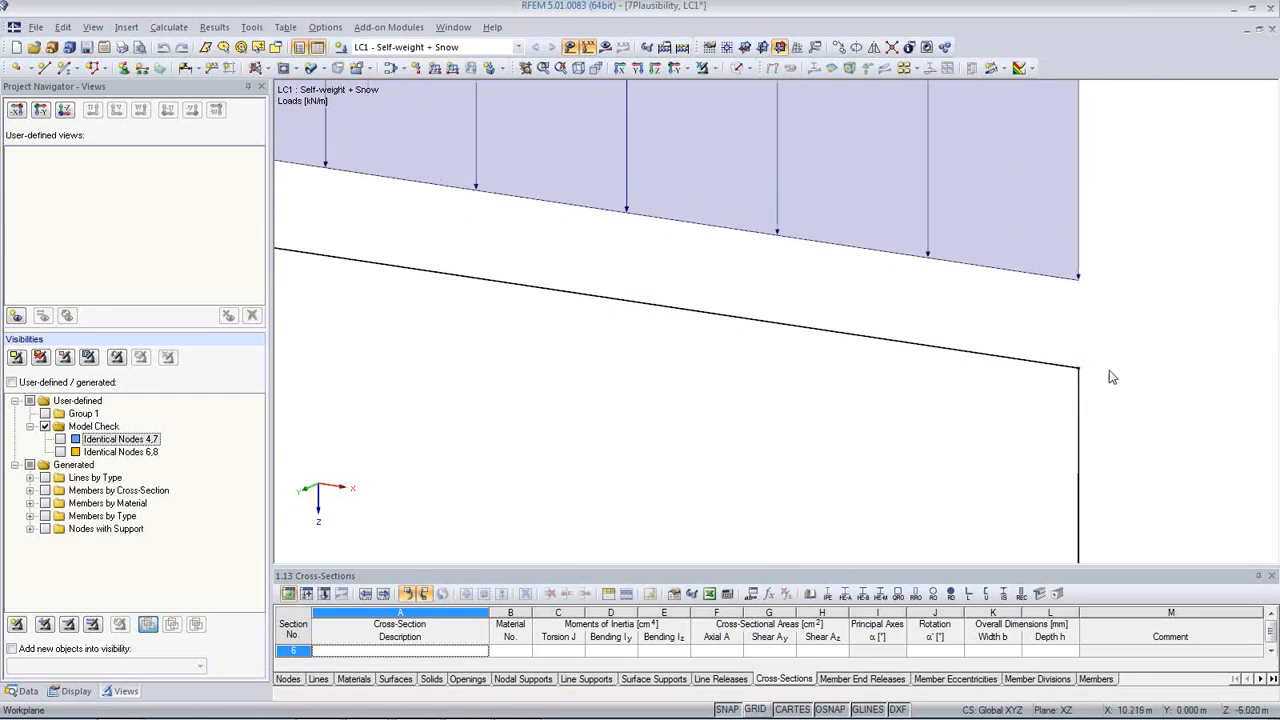
middle_drag(1075, 378, 1021, 352)
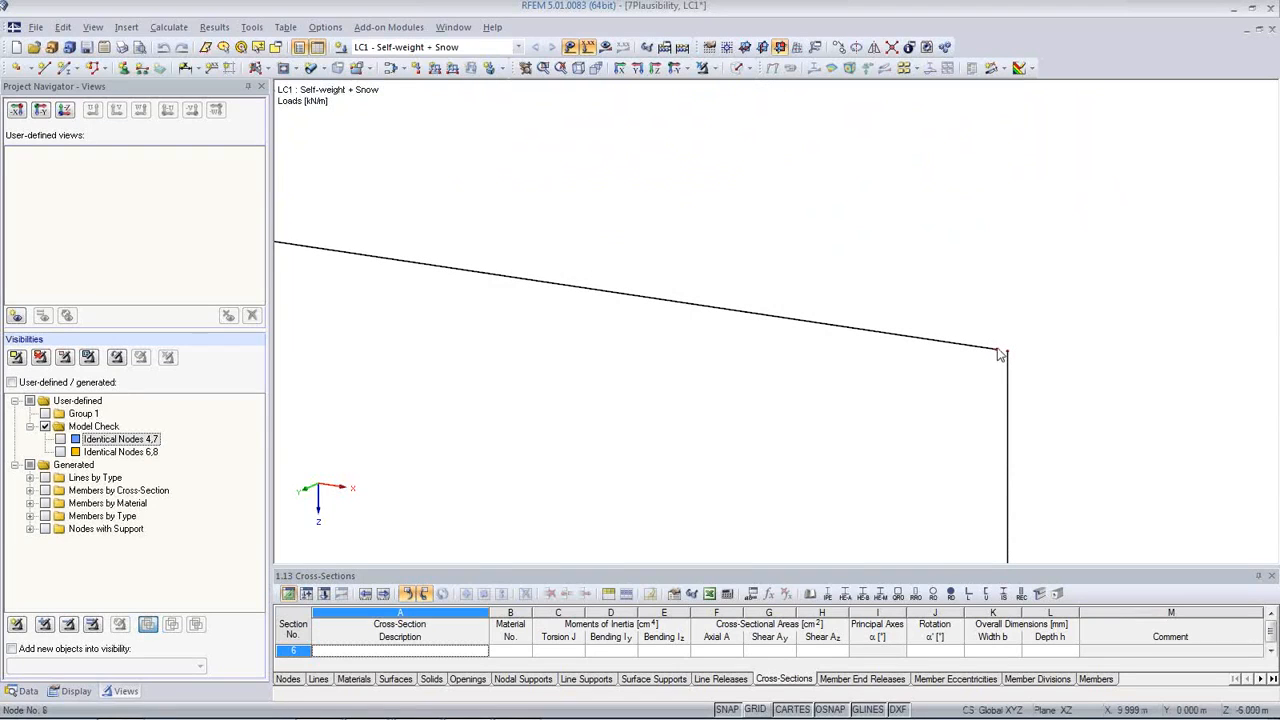
click(747, 389)
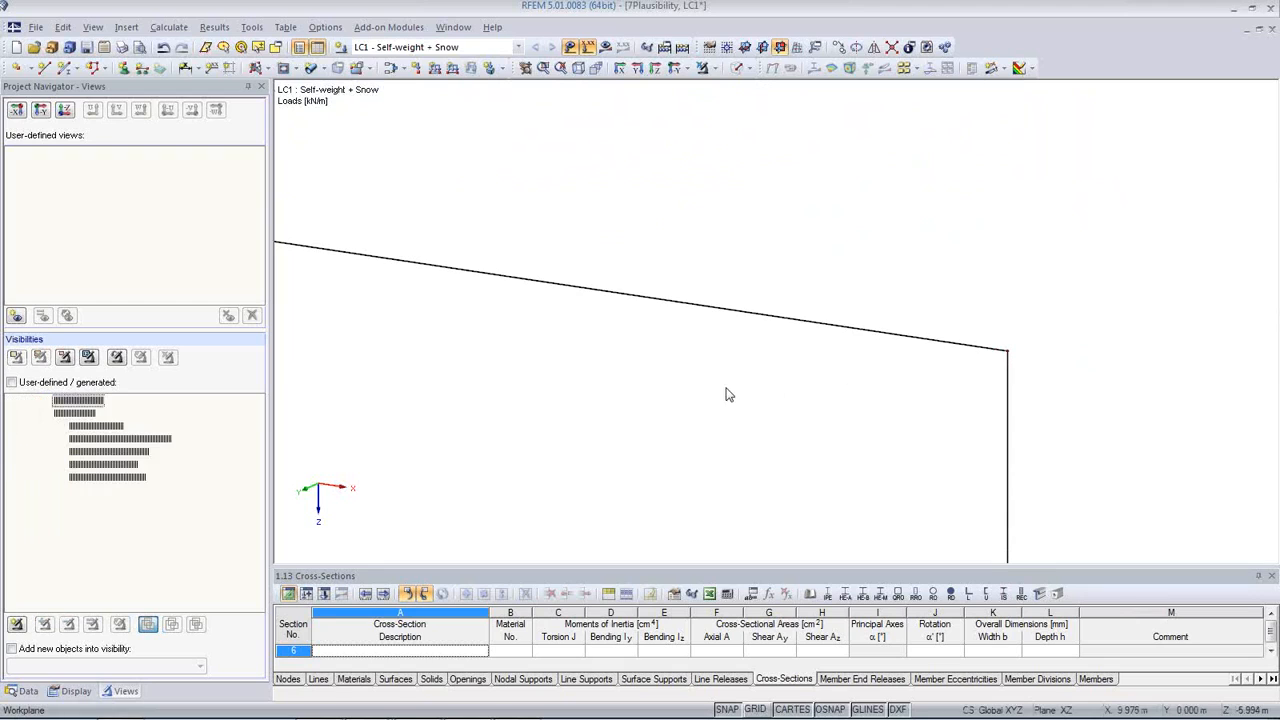
Step: Run the model check for identical nodes again with a tolerance of 0.0050 m, with the middle column's top joint in view
scroll(588, 337, down, 2)
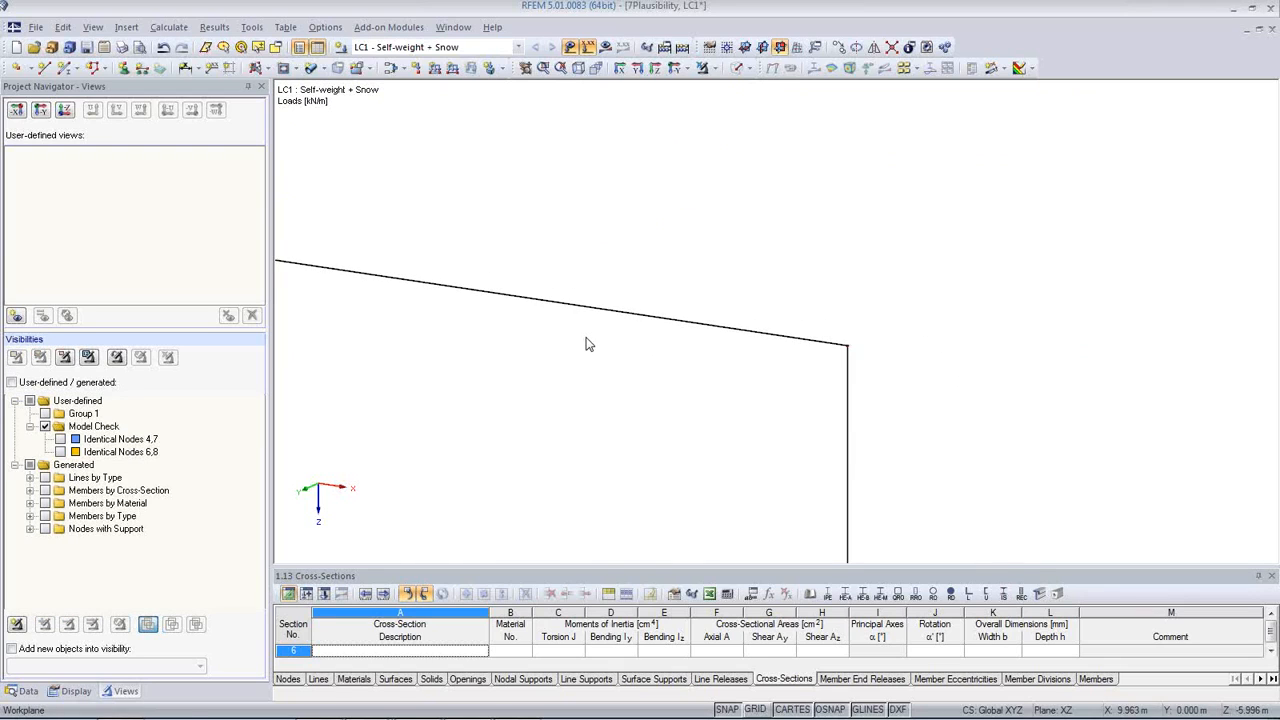
click(580, 66)
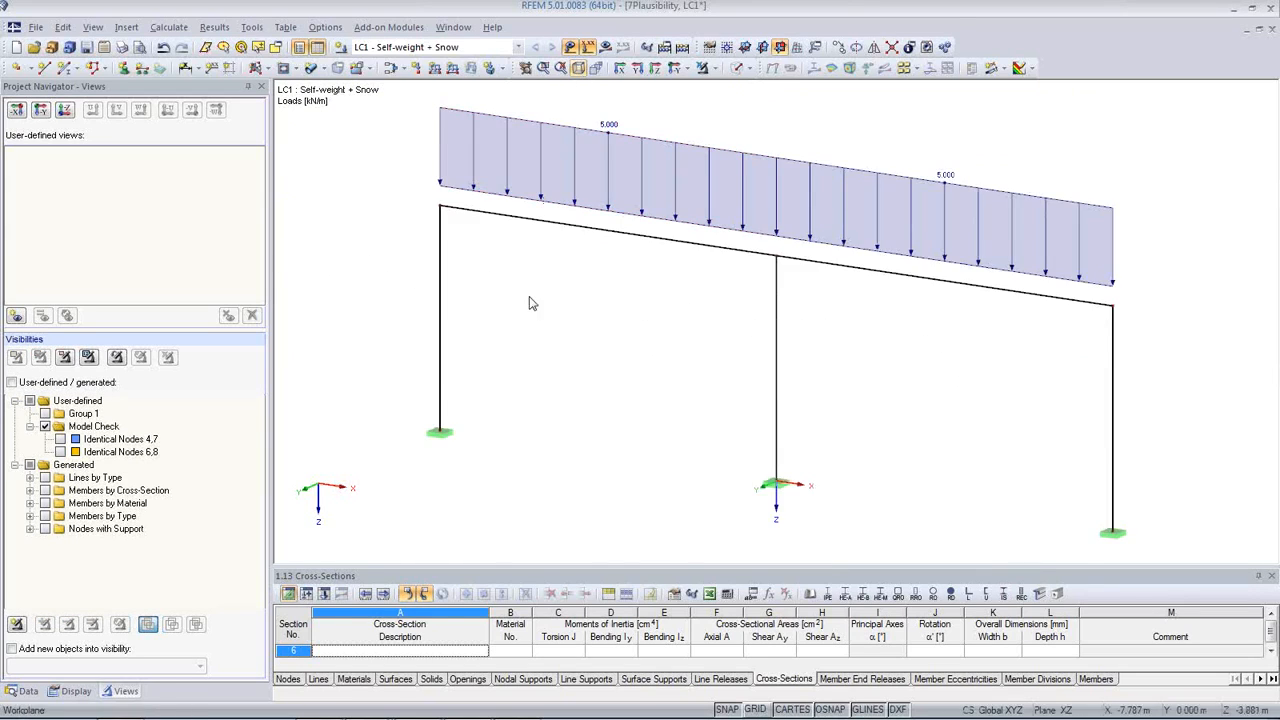
scroll(766, 274, up, 3)
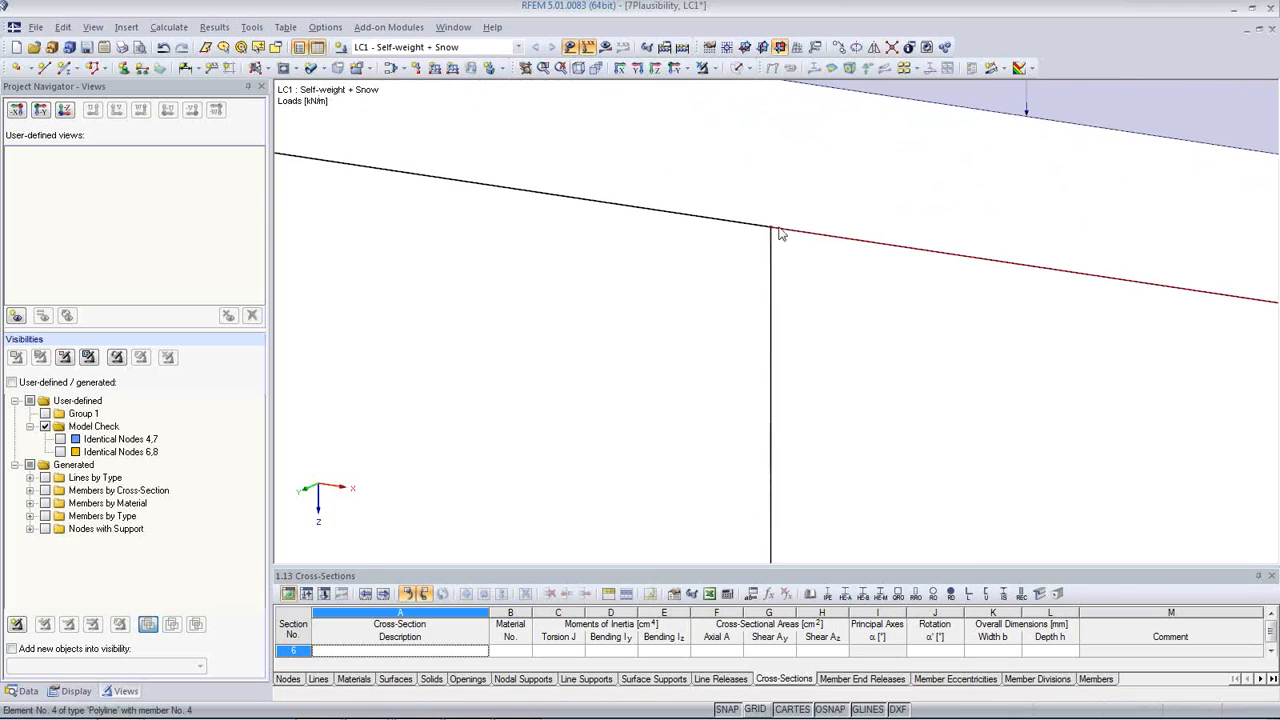
scroll(703, 258, up, 8)
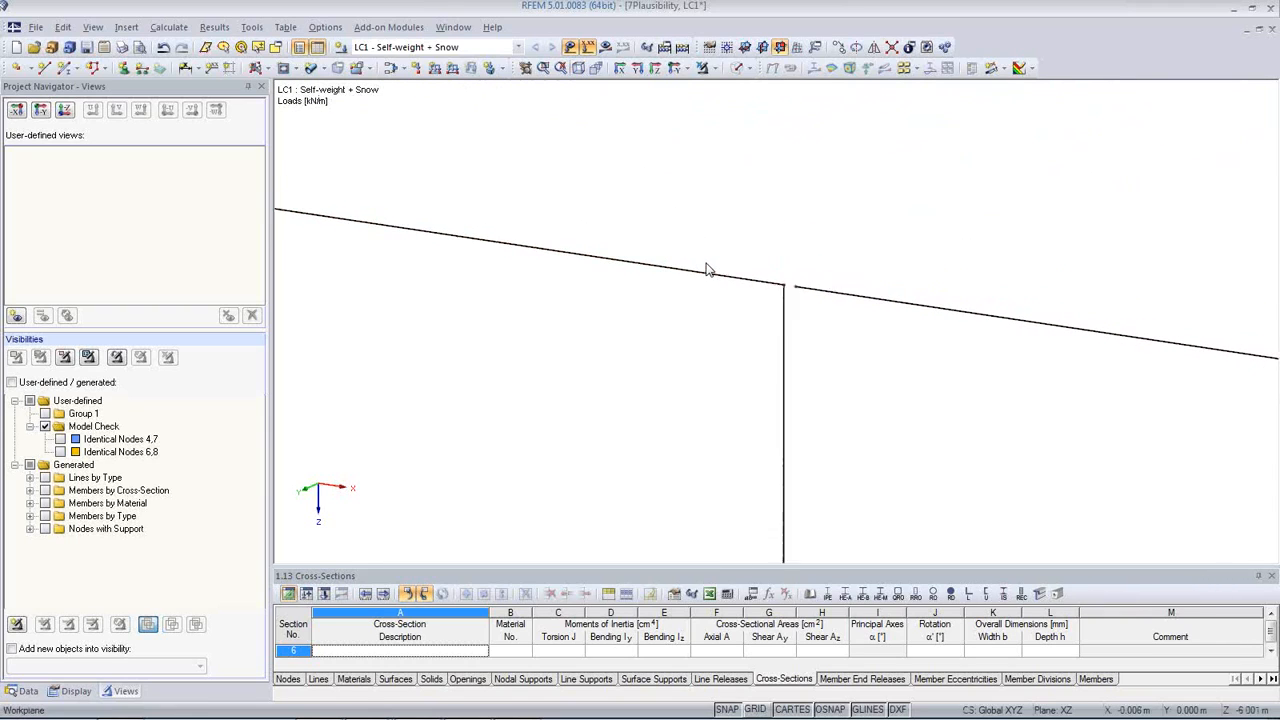
click(251, 27)
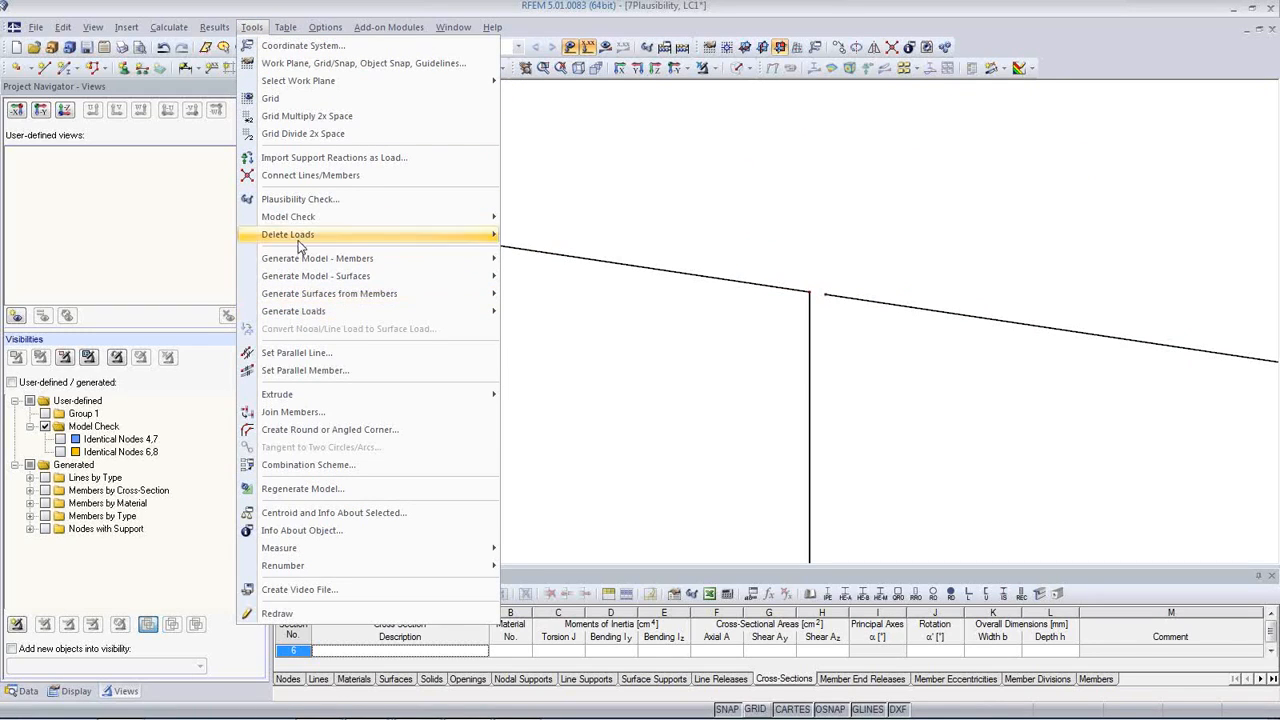
mouse_move(300, 221)
click(545, 221)
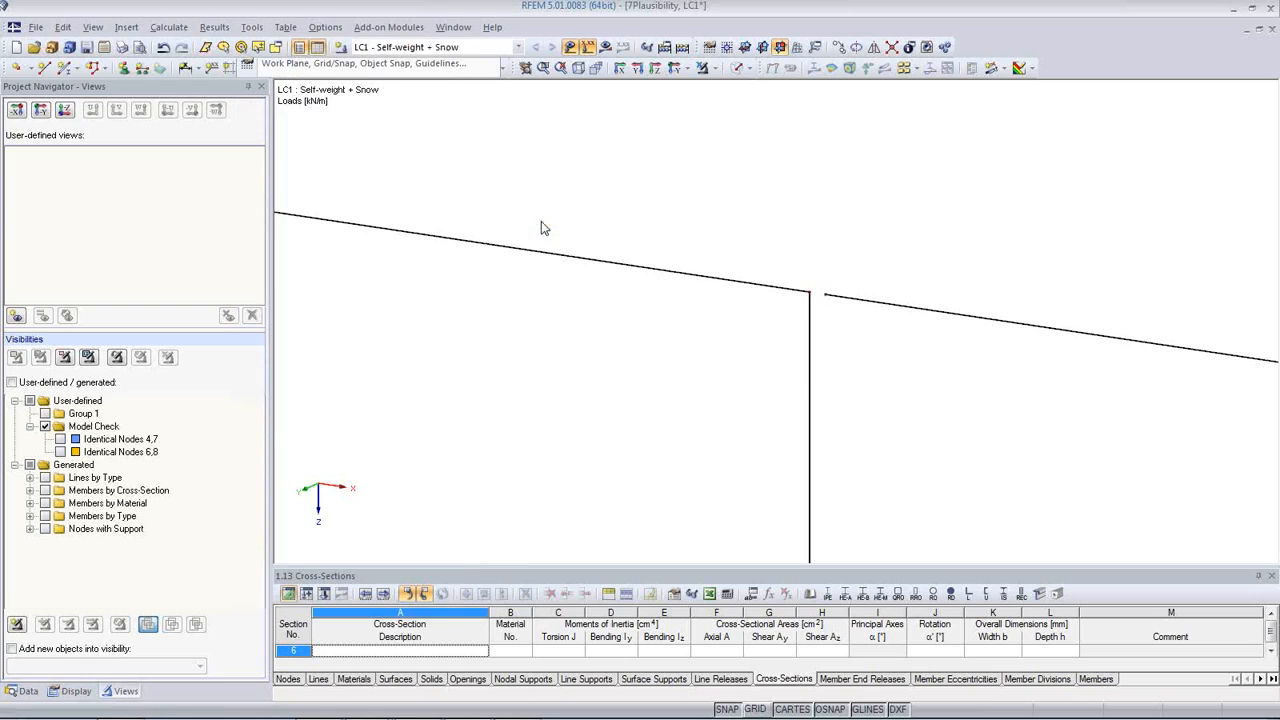
drag(620, 217, 406, 219)
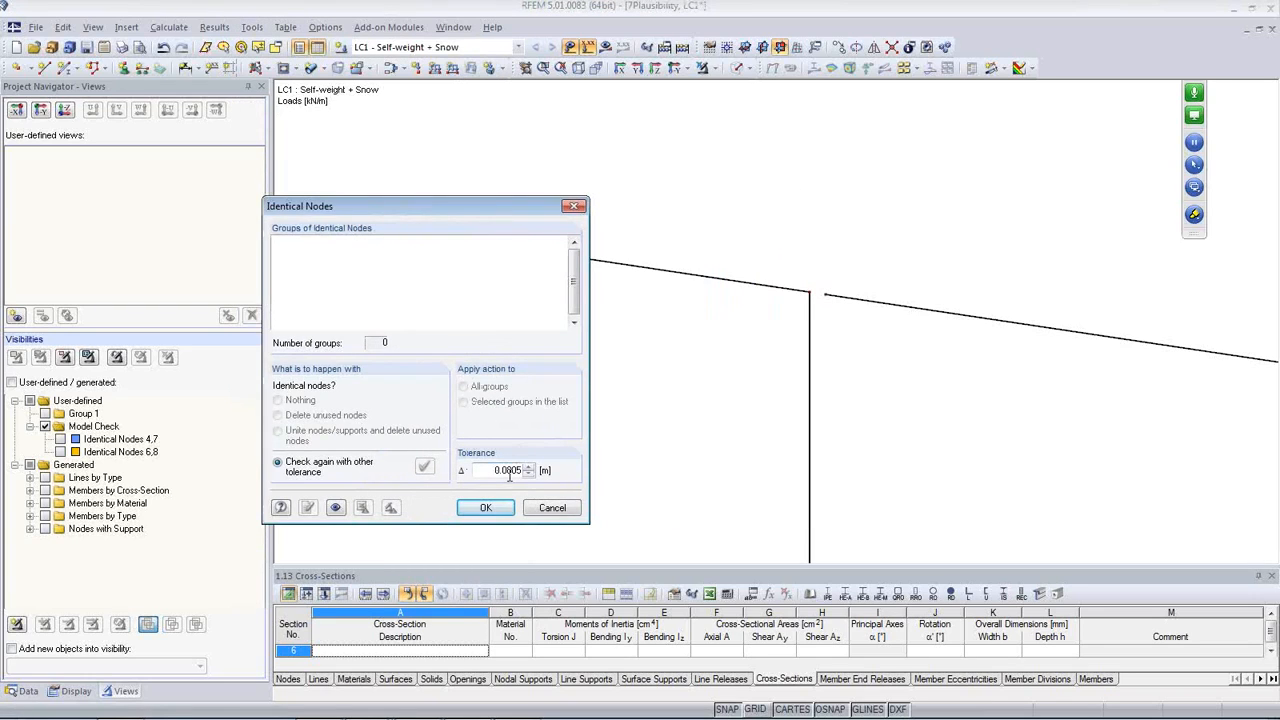
click(427, 469)
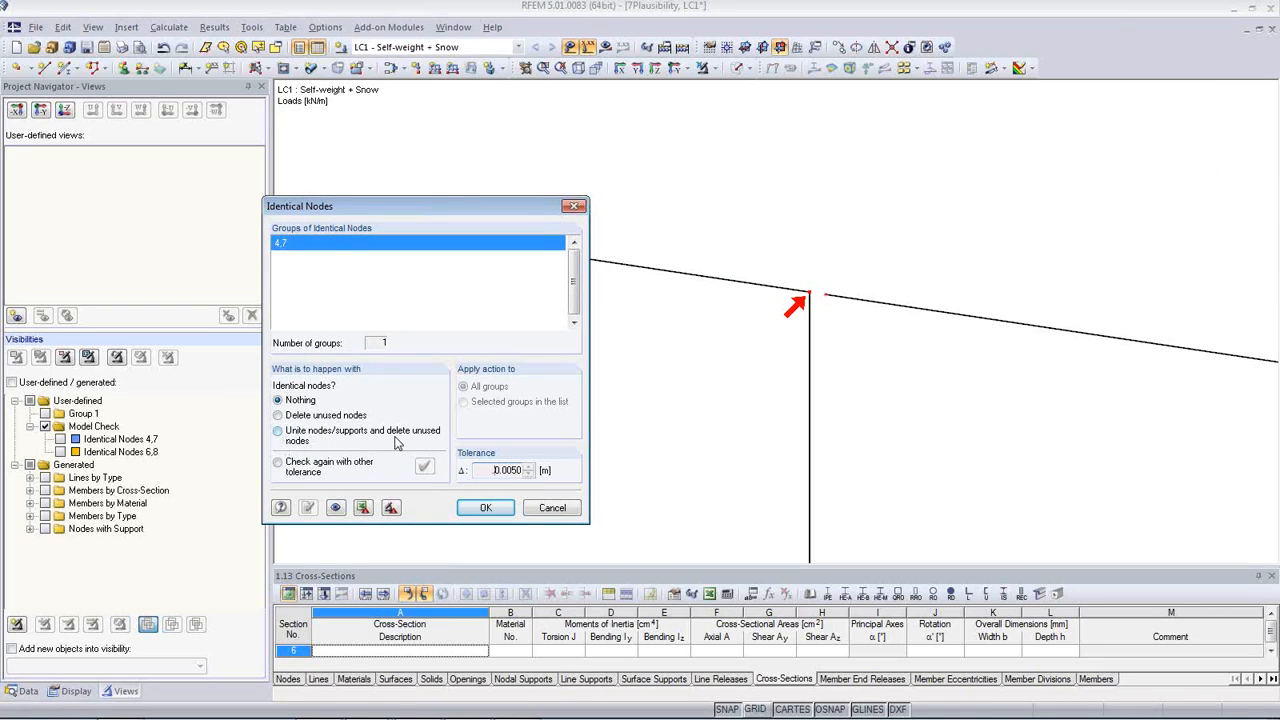
Step: Unite the nodes and supports of all identical groups, delete the unused nodes and close the check
click(279, 431)
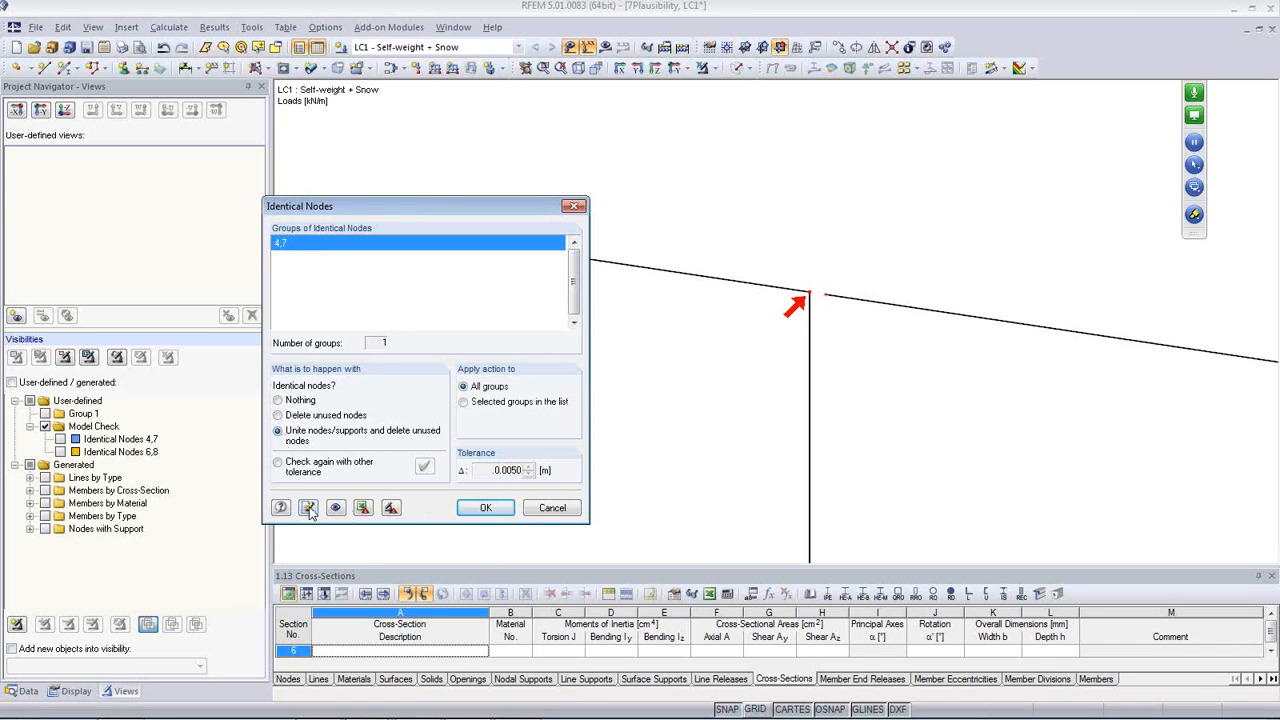
click(308, 508)
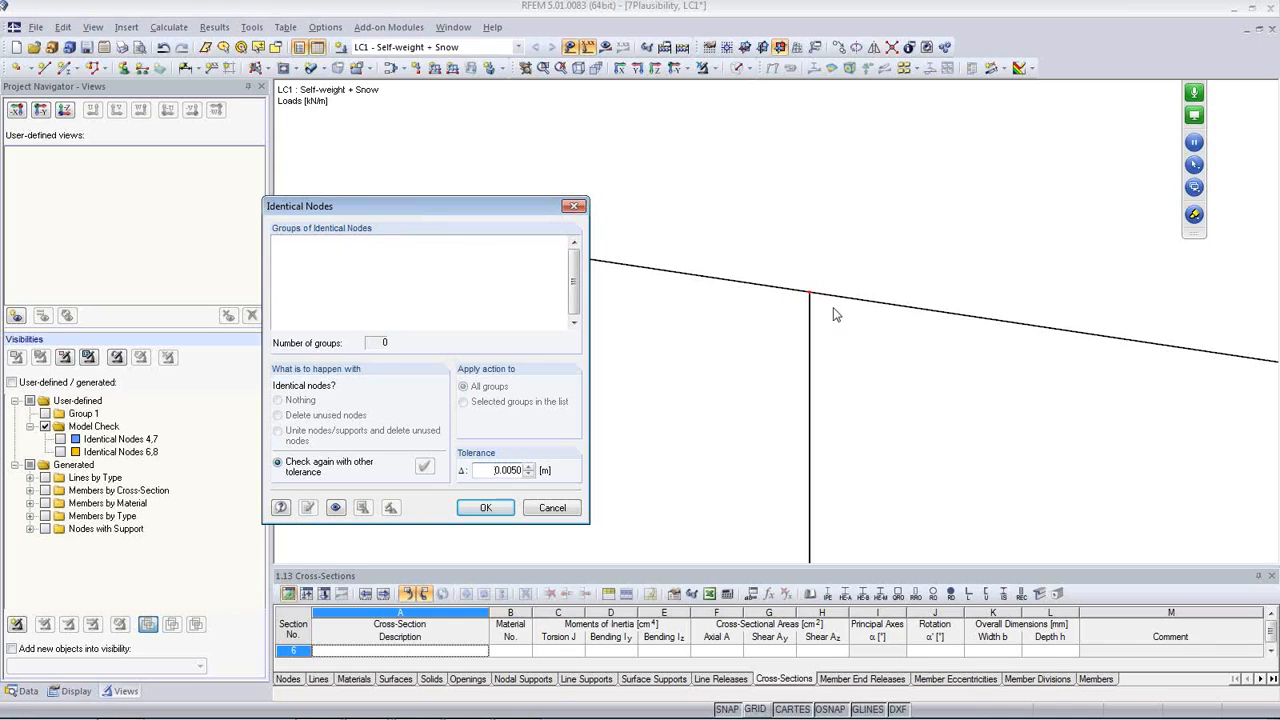
click(487, 508)
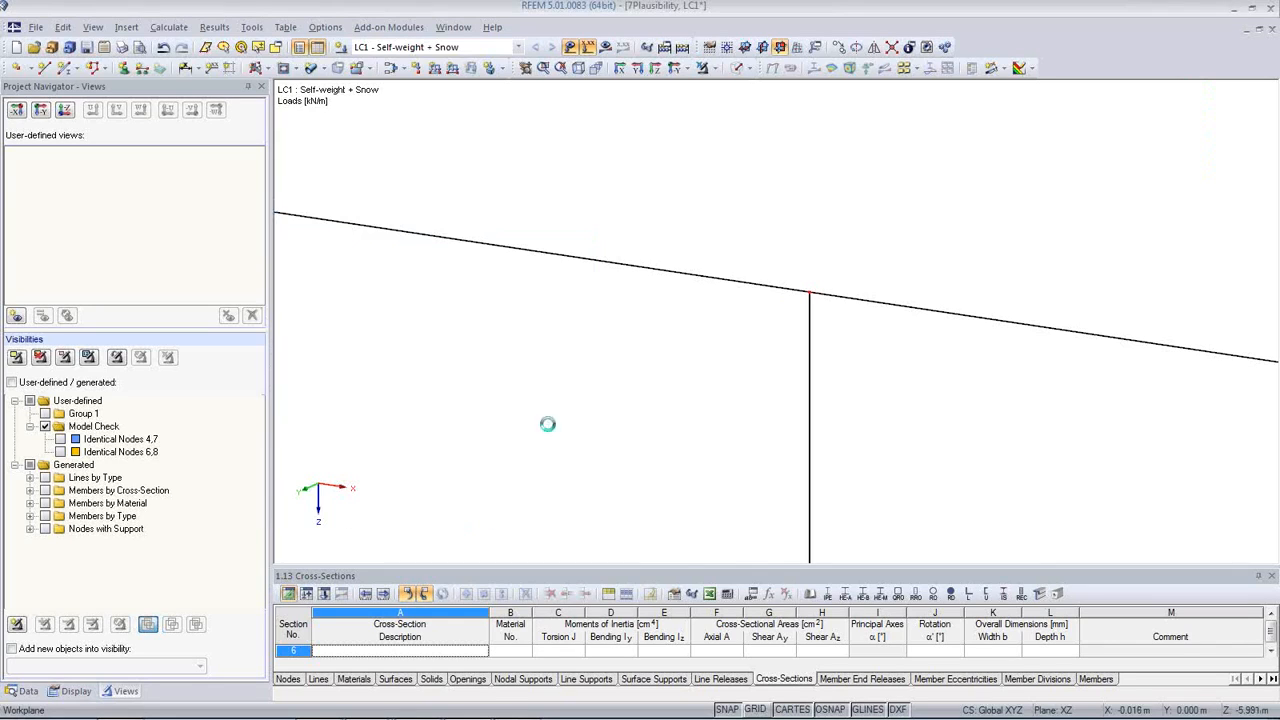
Step: Examine the joint at the top of the middle column and the whole loaded frame
scroll(569, 400, down, 6)
middle_drag(708, 458, 728, 346)
scroll(727, 347, down, 5)
scroll(727, 360, down, 10)
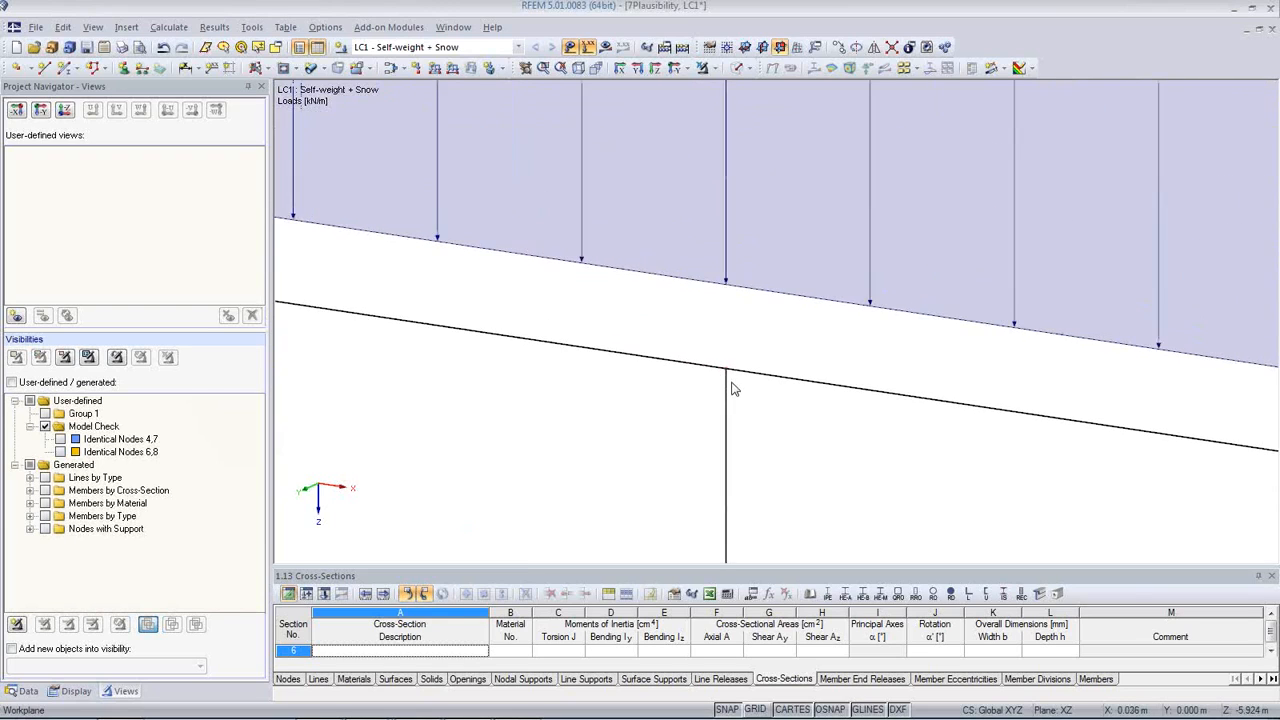
scroll(773, 431, down, 8)
middle_drag(777, 451, 748, 375)
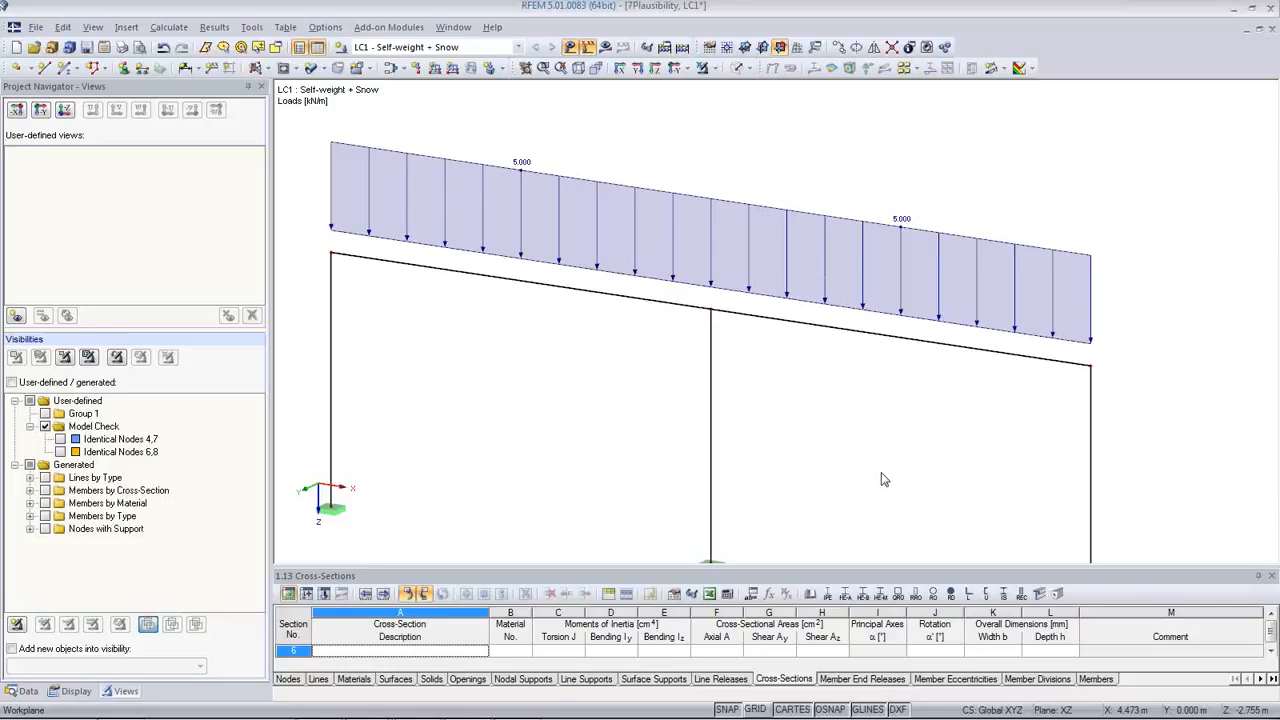
scroll(686, 425, down, 1)
middle_drag(686, 425, 698, 390)
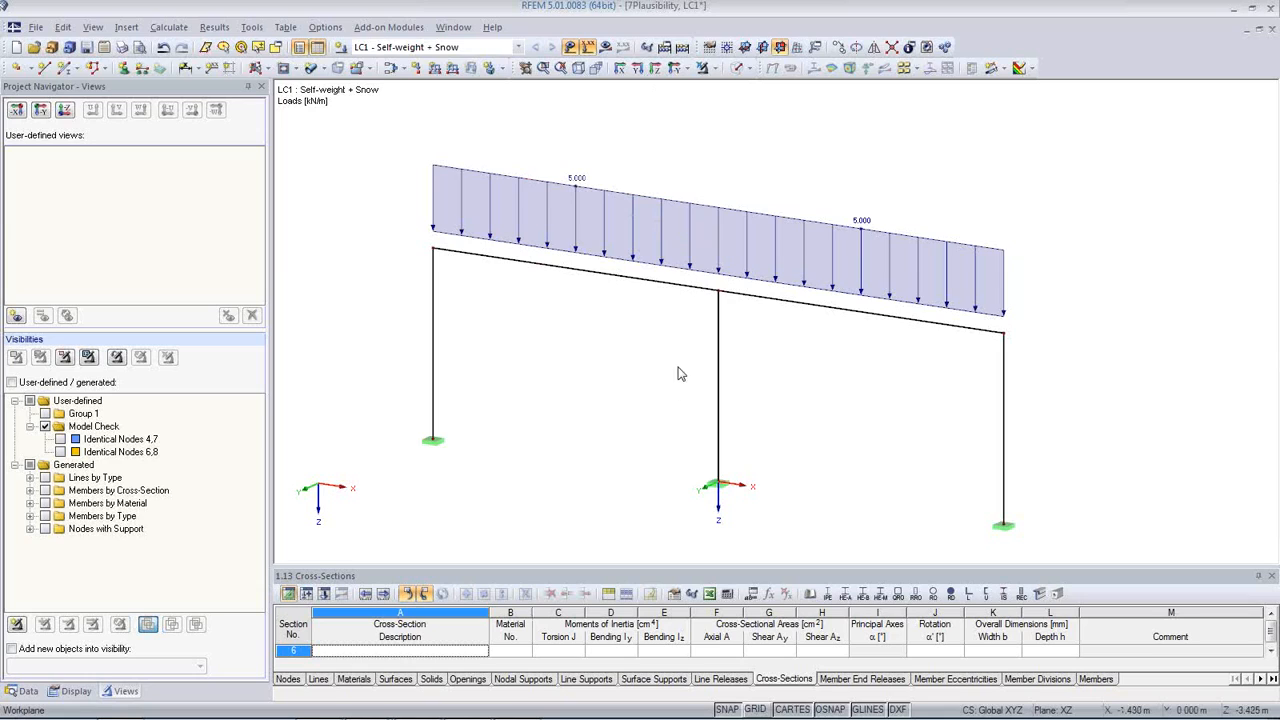
scroll(678, 374, down, 1)
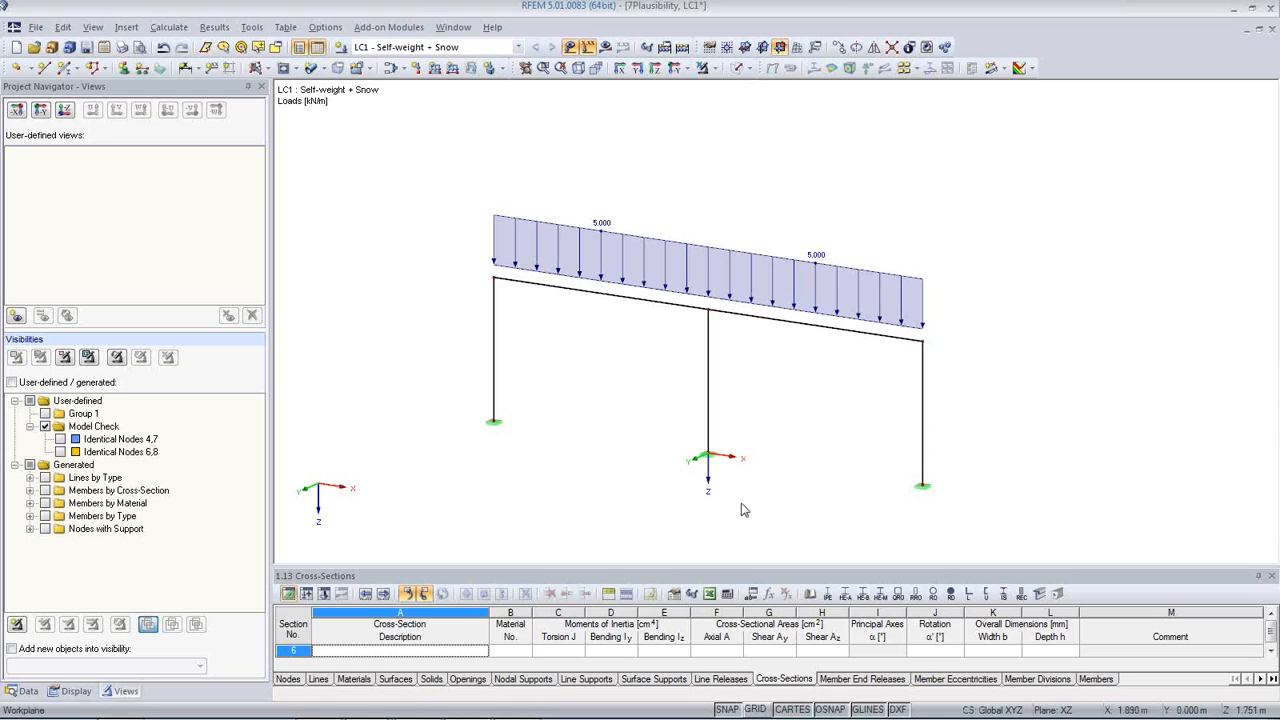
mouse_move(566, 717)
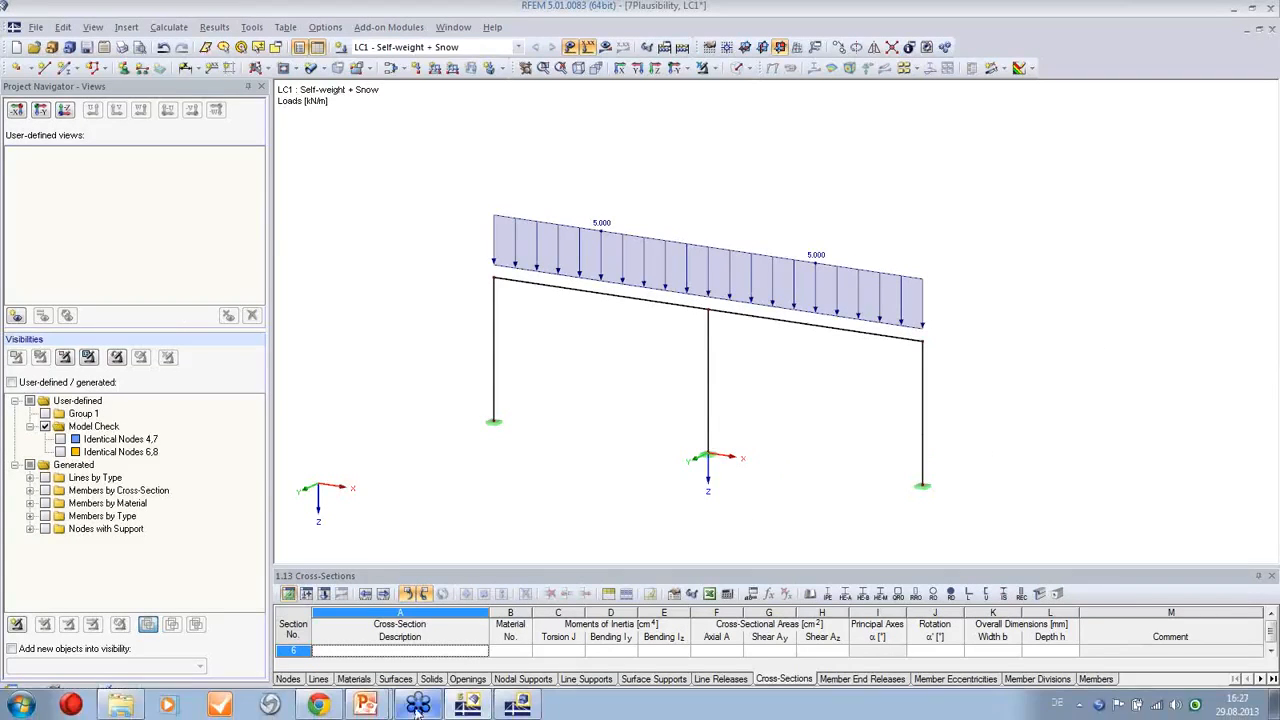
Step: Switch to the running PowerPoint slide show and open the Dlubal website from the website picture on the More Information slide
mouse_move(370, 712)
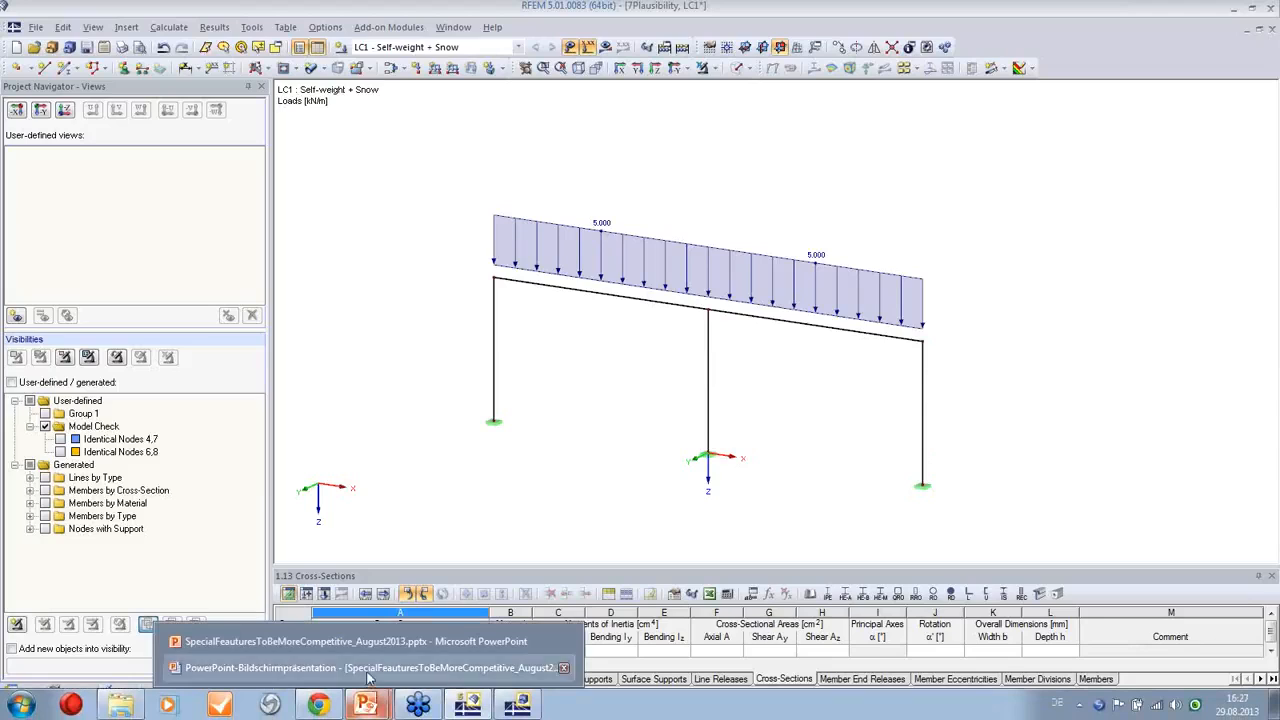
click(370, 670)
click(1035, 463)
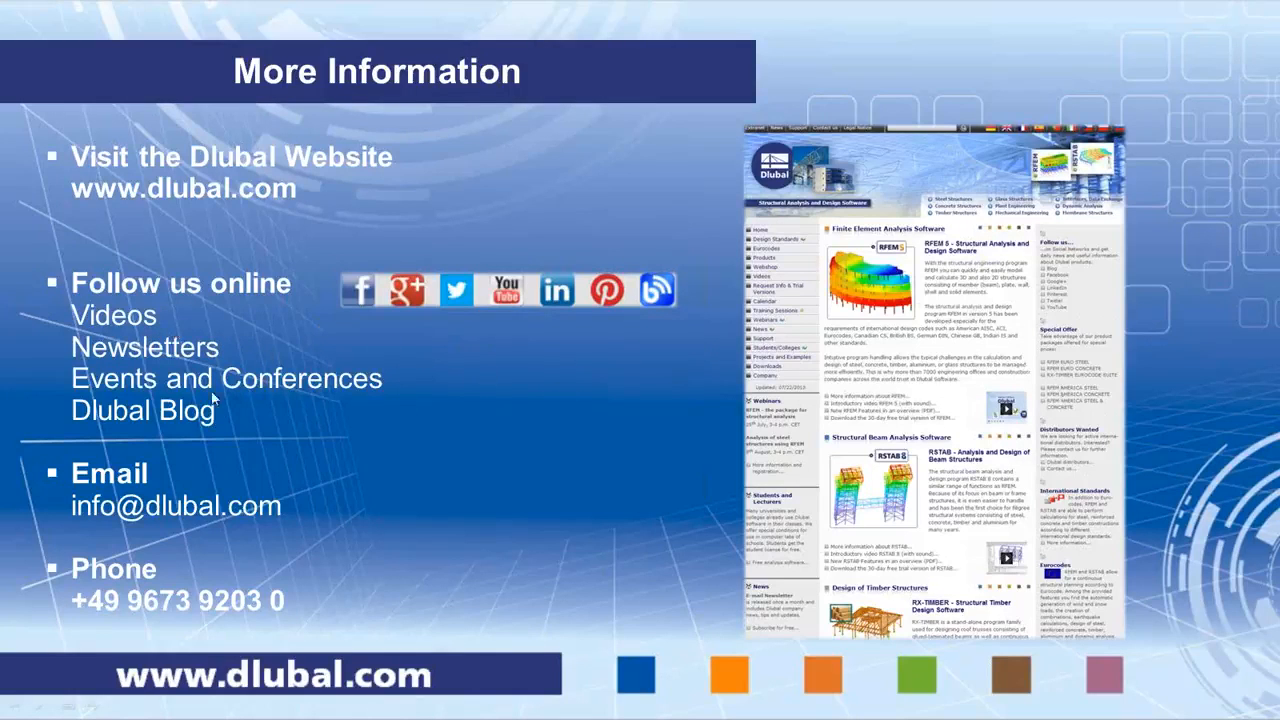
click(876, 407)
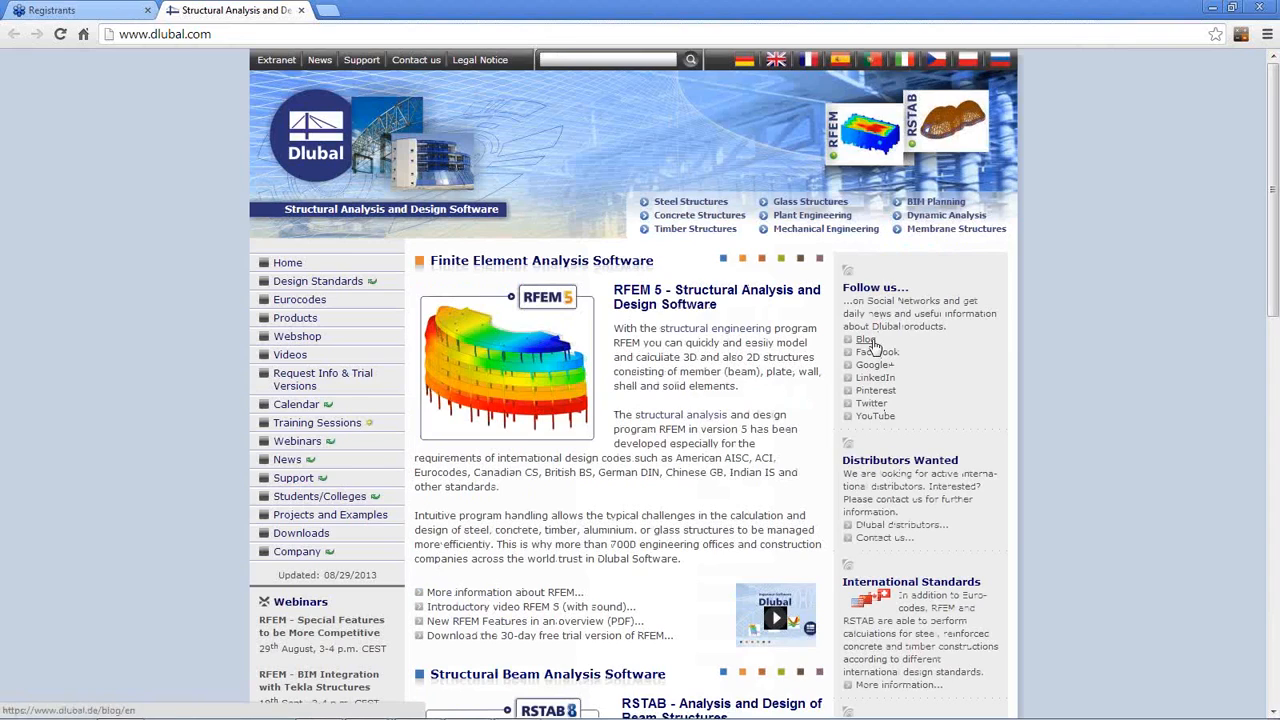
Step: Open the Dlubal Blog from the website and search it for "intersection", looking through the articles found
click(866, 340)
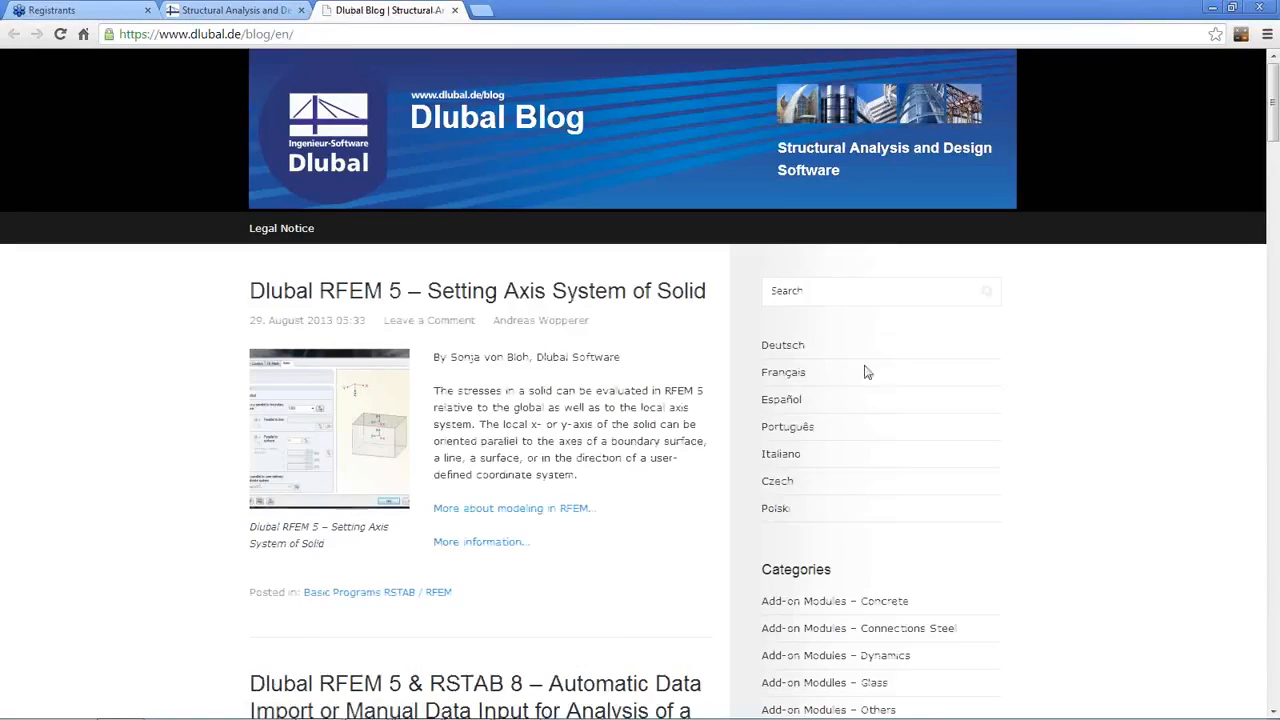
click(834, 297)
text(intersection)
key(Return)
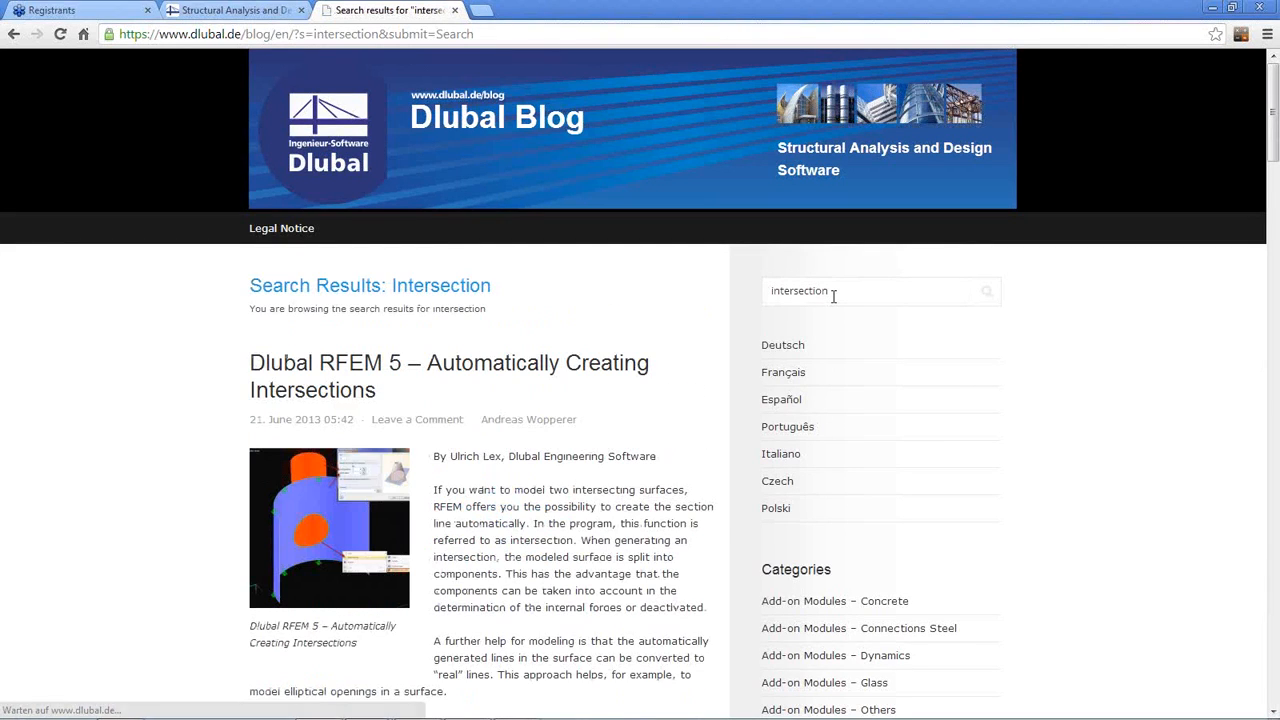
scroll(476, 405, down, 2)
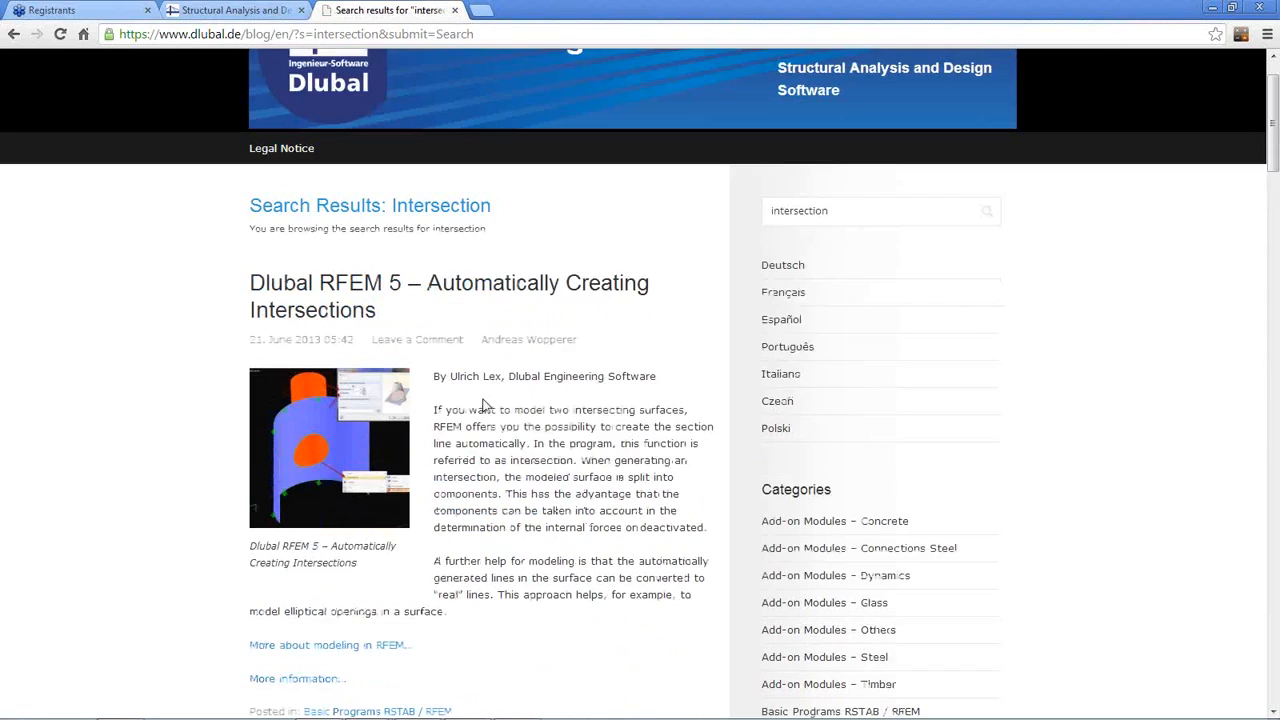
scroll(474, 370, down, 1)
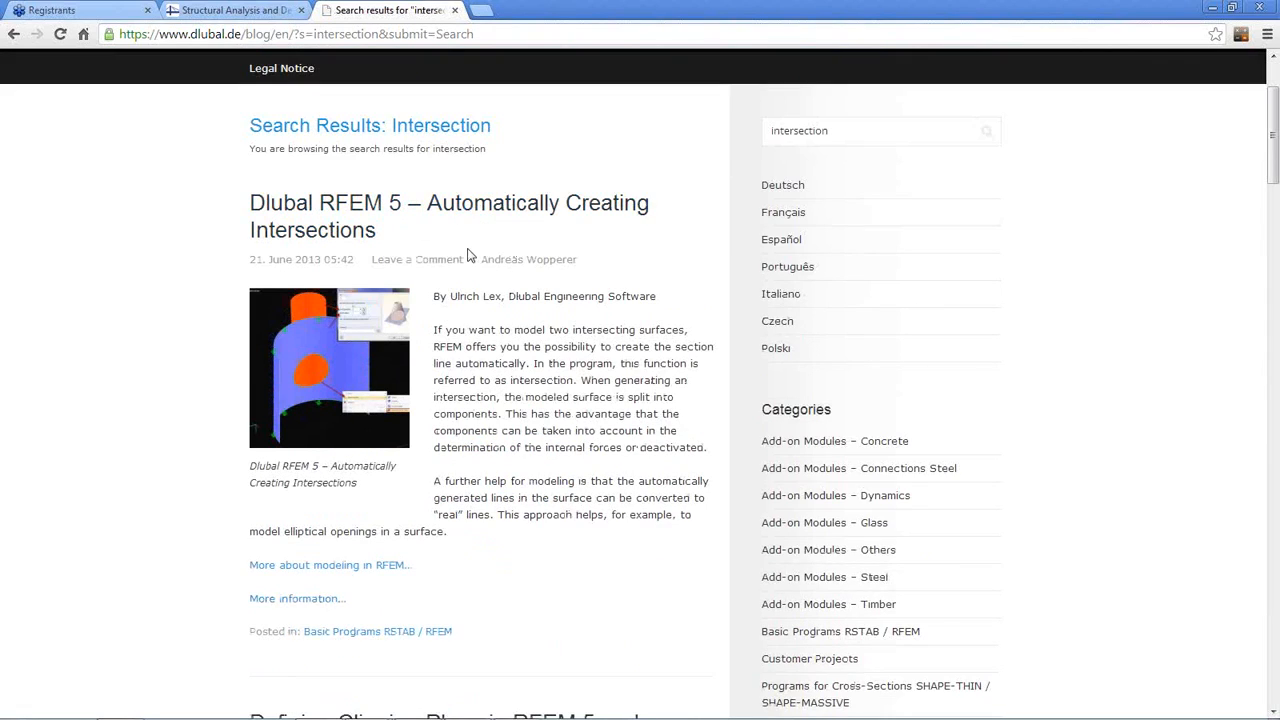
scroll(657, 460, down, 3)
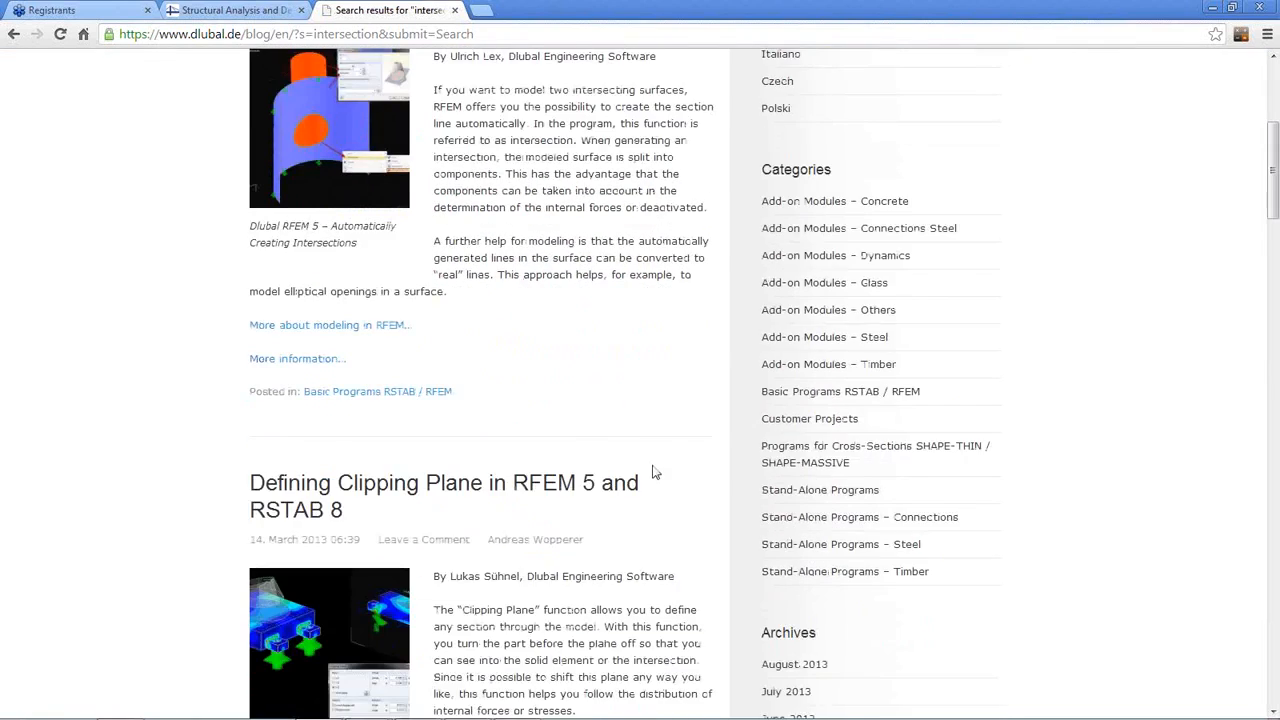
scroll(655, 470, up, 5)
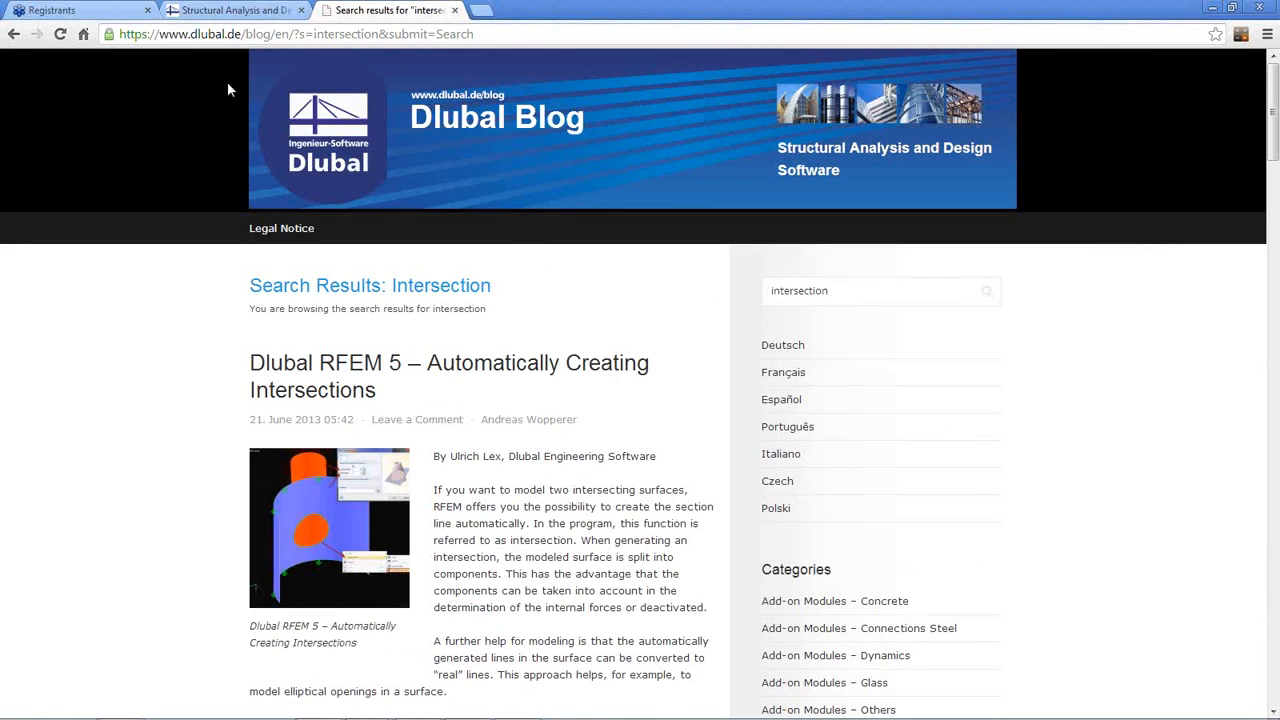
Step: Return to the Dlubal website and look through the trial versions offered on its Downloads page
click(262, 10)
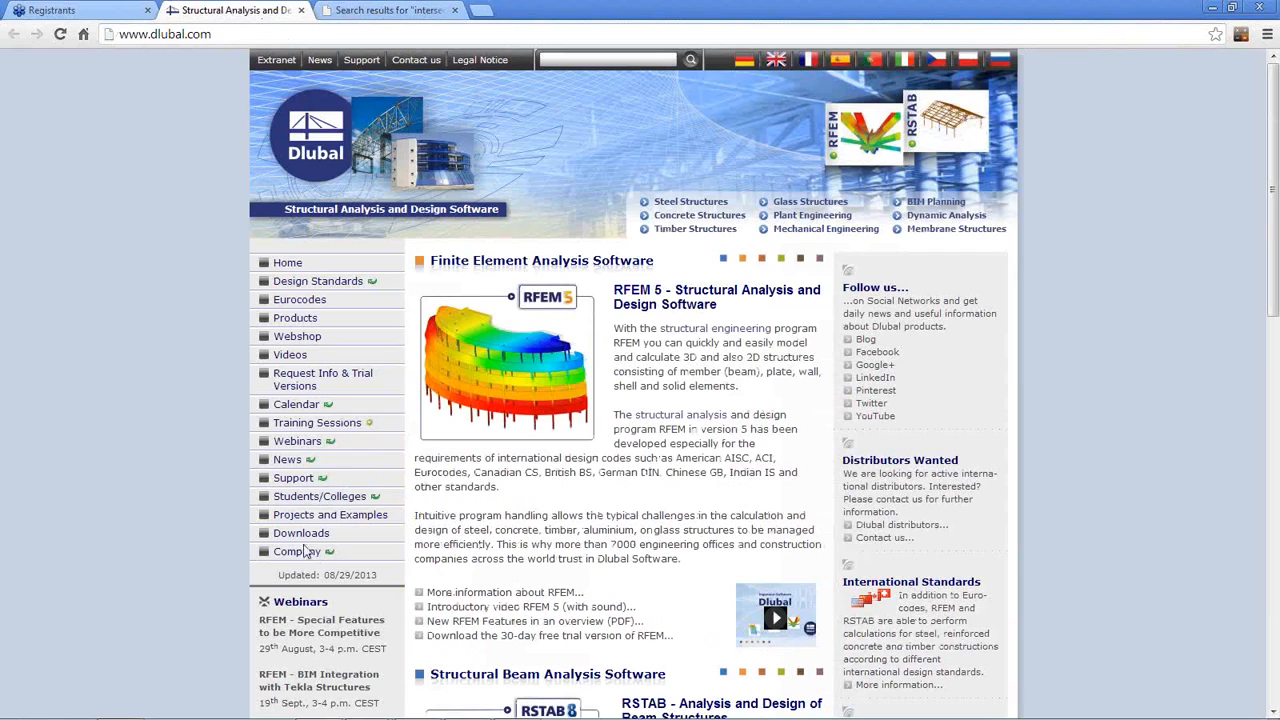
click(301, 533)
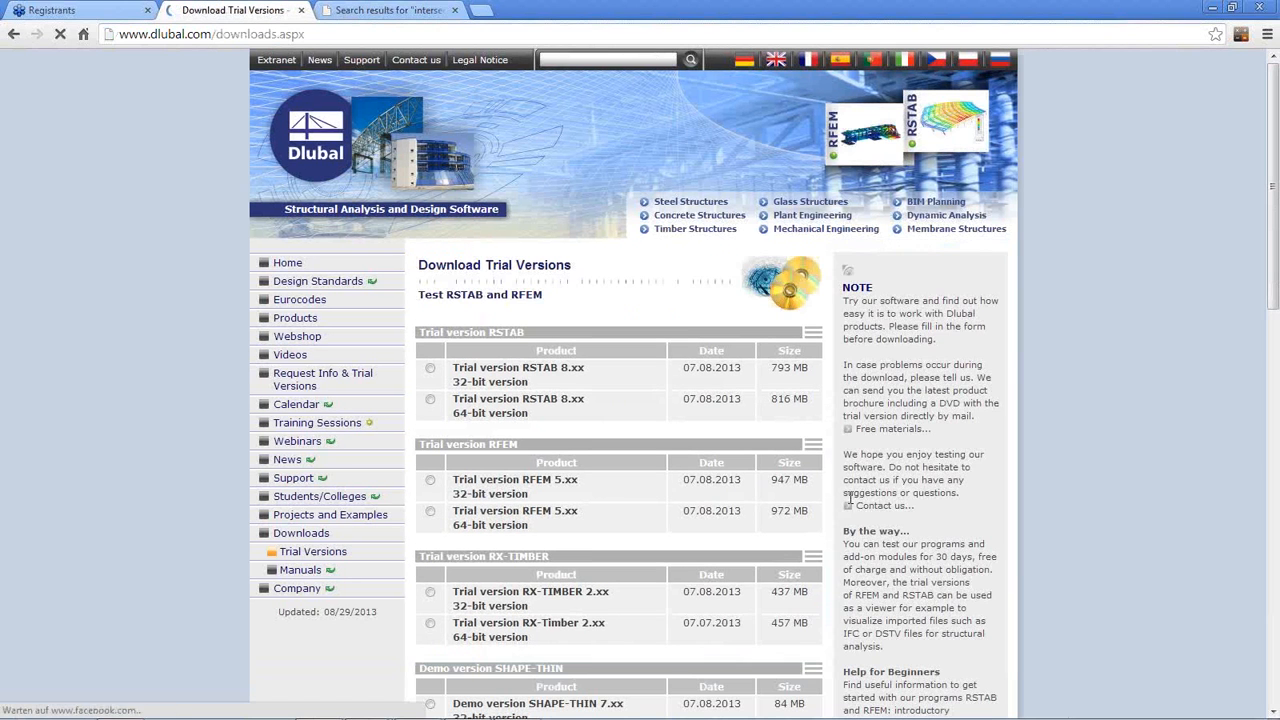
scroll(553, 485, down, 2)
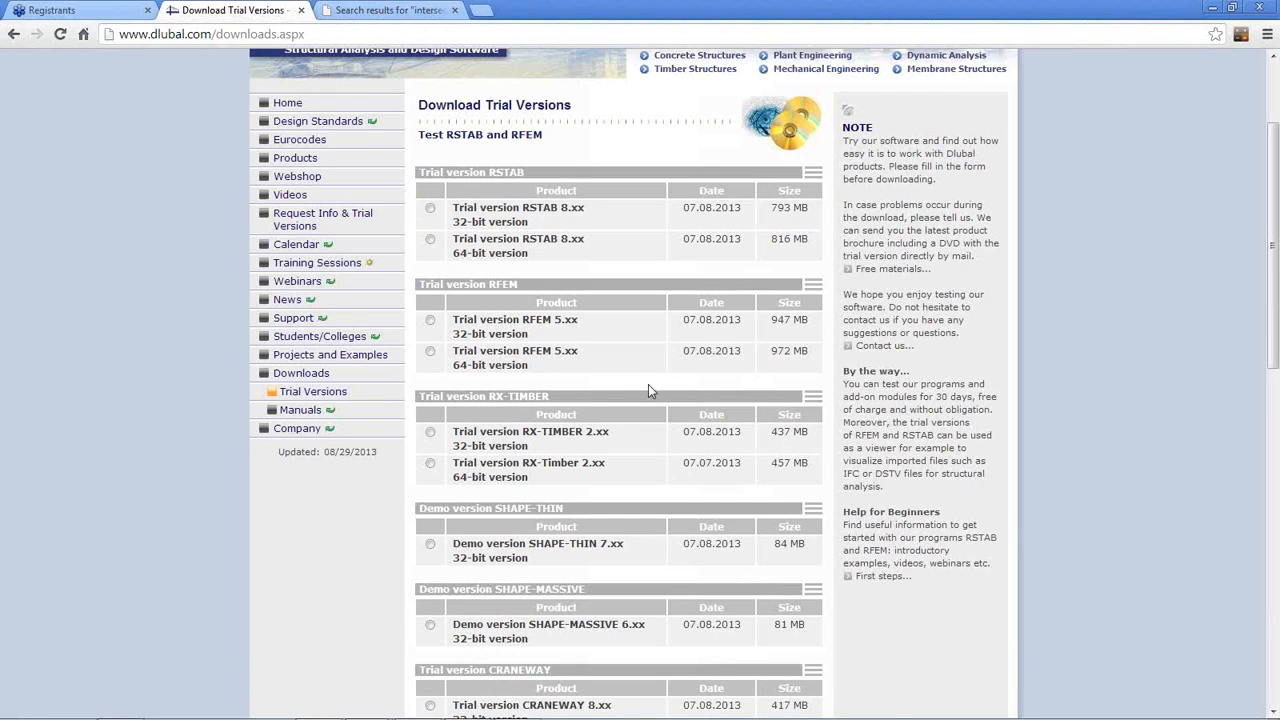
Step: Open the First steps page for beginners and look through its introductory examples, videos and manuals
click(873, 578)
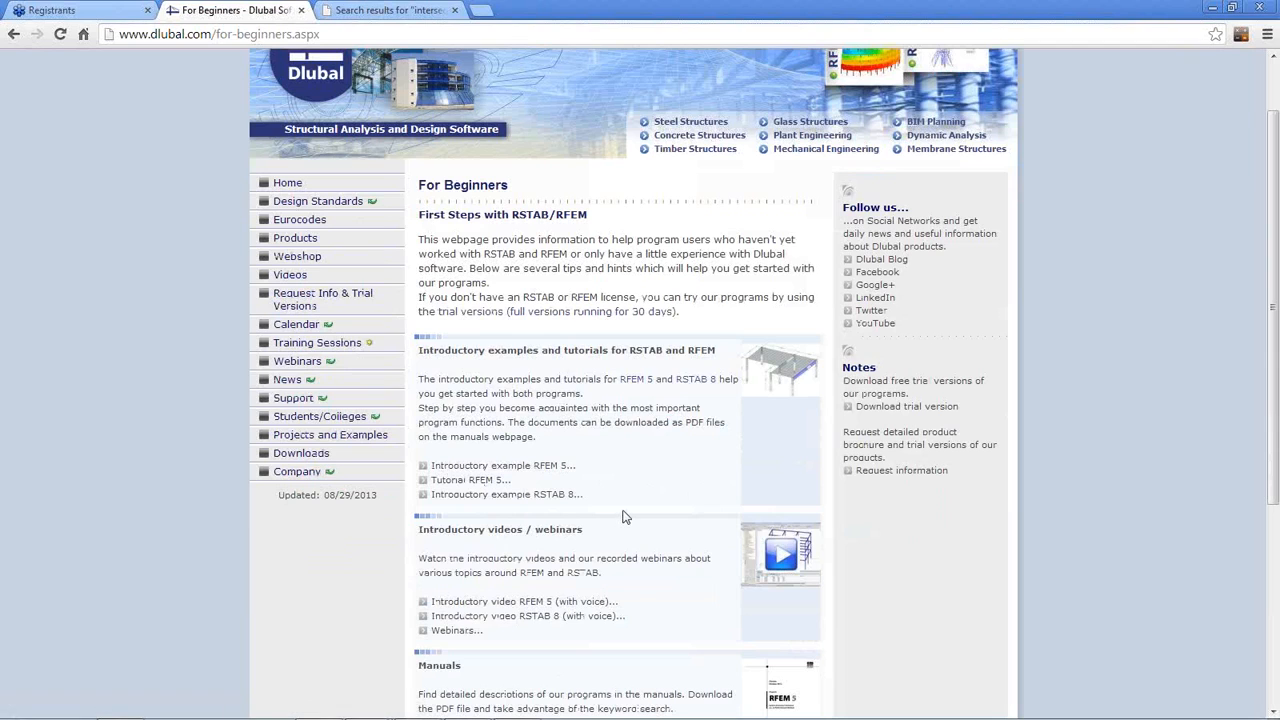
scroll(622, 516, down, 3)
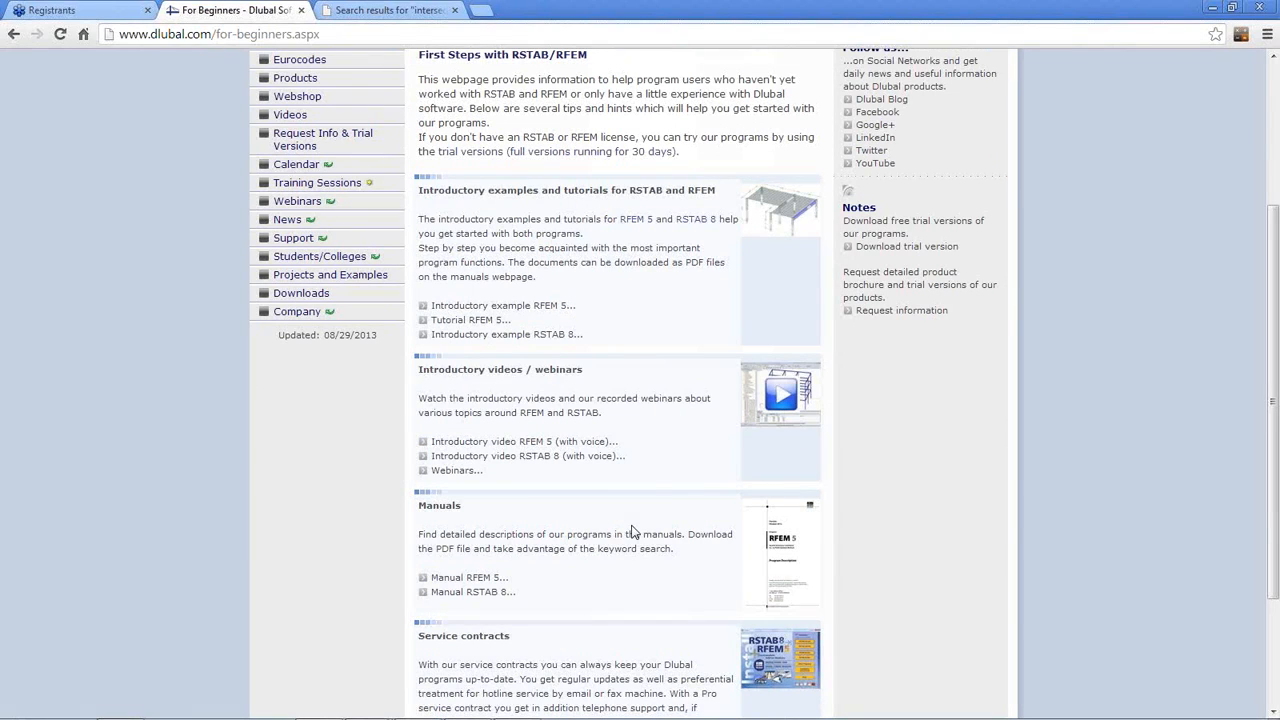
scroll(714, 486, up, 3)
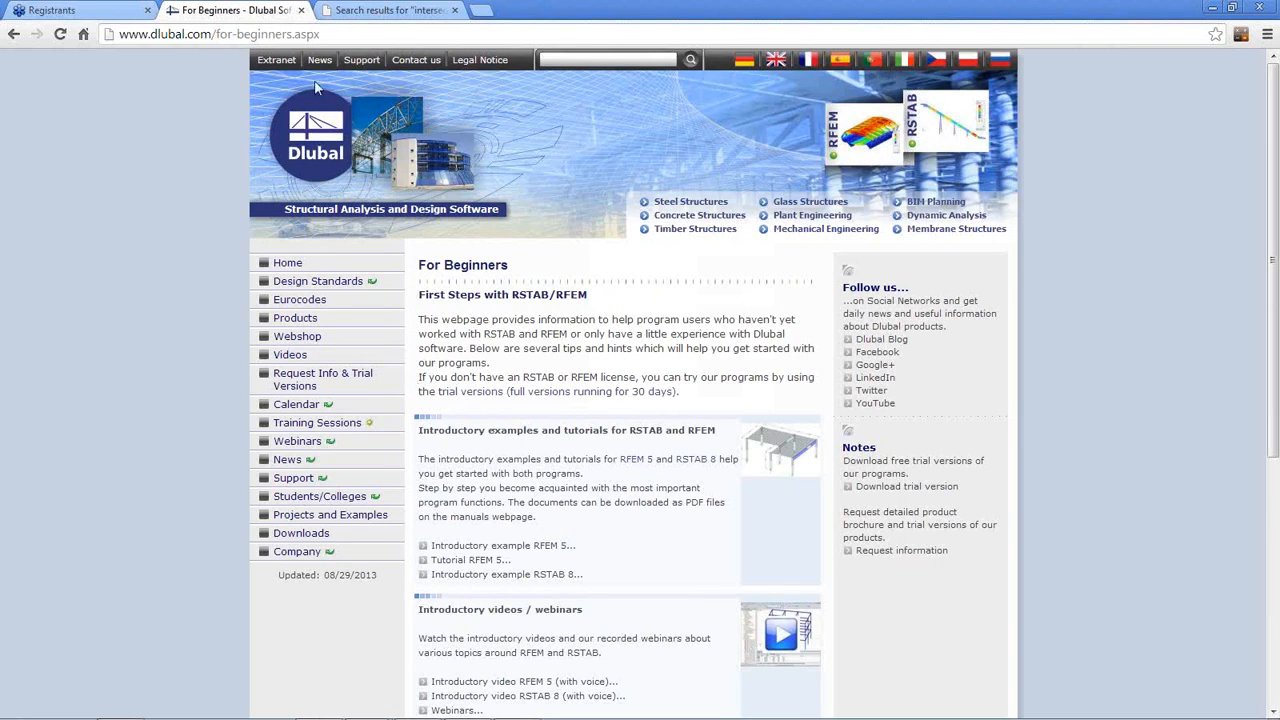
Step: Switch back to the PowerPoint slide show at the More Information slide
mouse_move(470, 712)
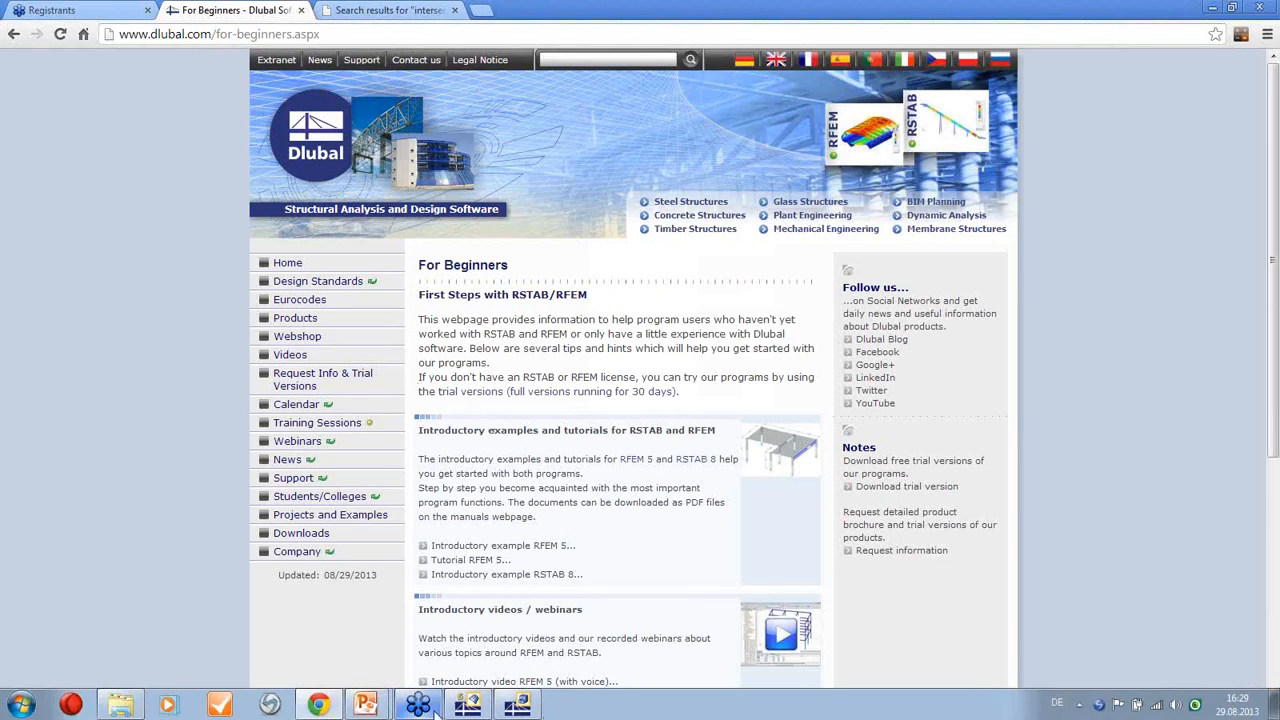
mouse_move(370, 705)
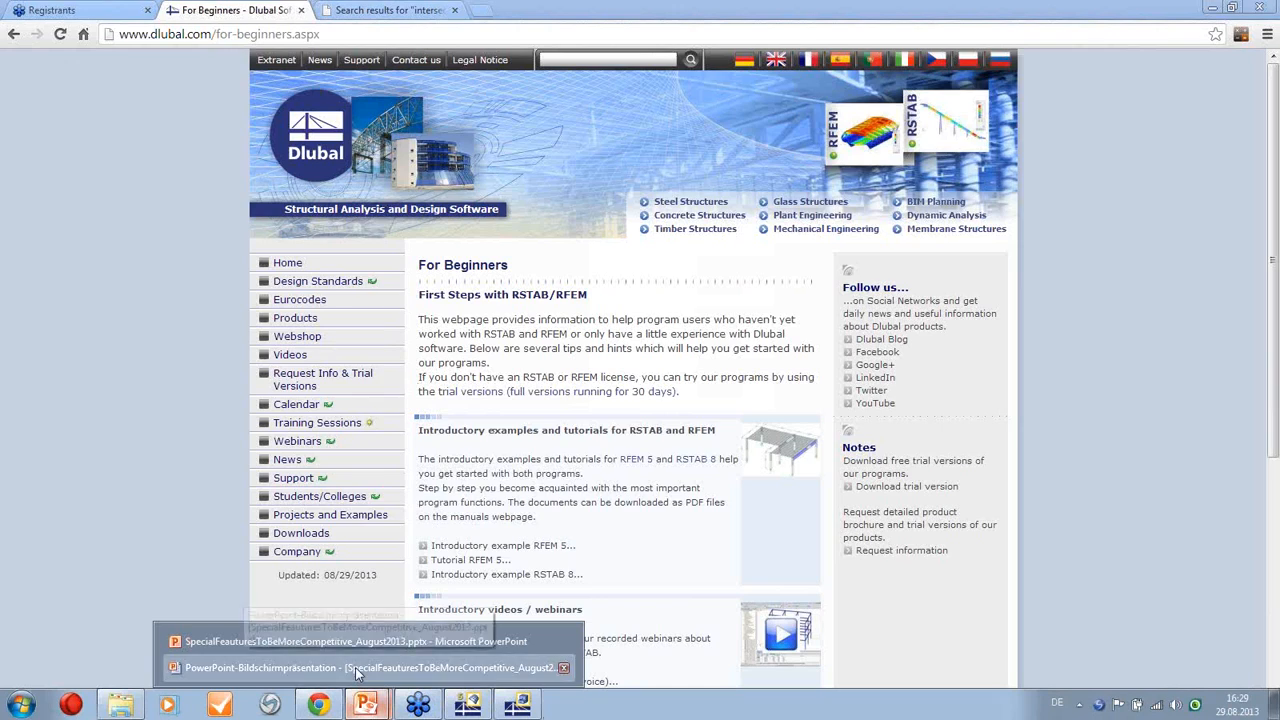
click(355, 667)
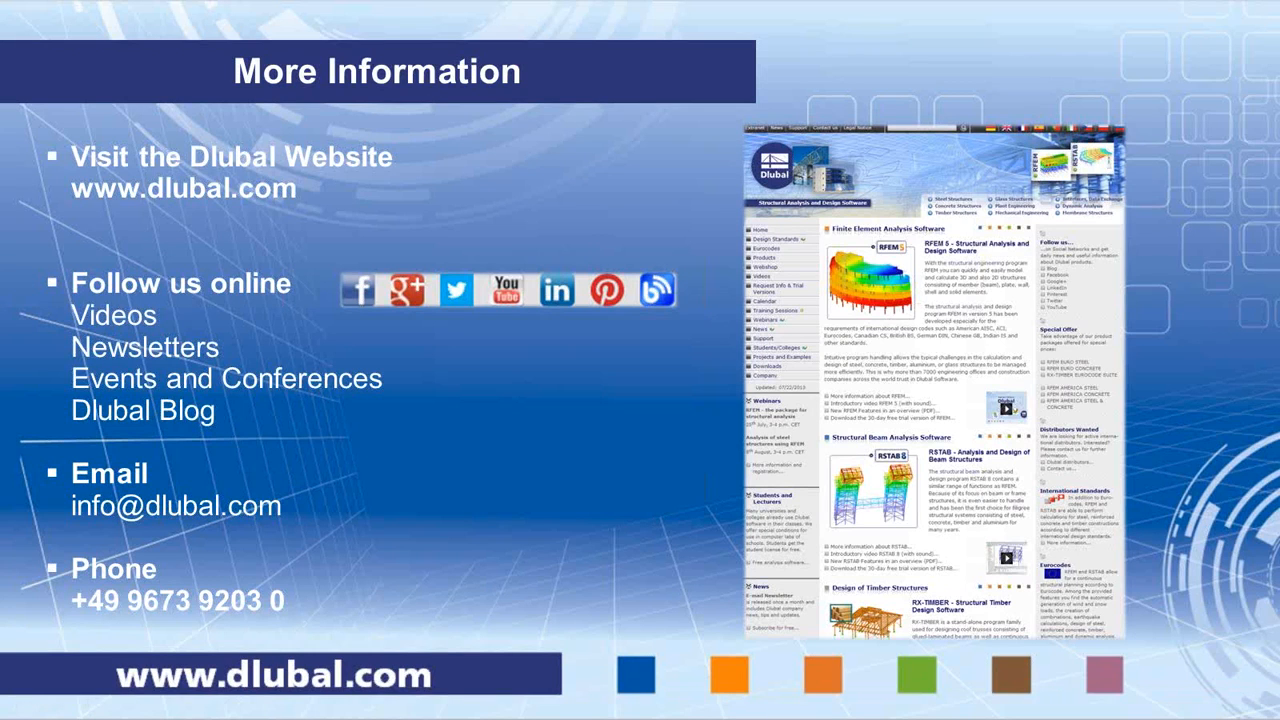
click(531, 446)
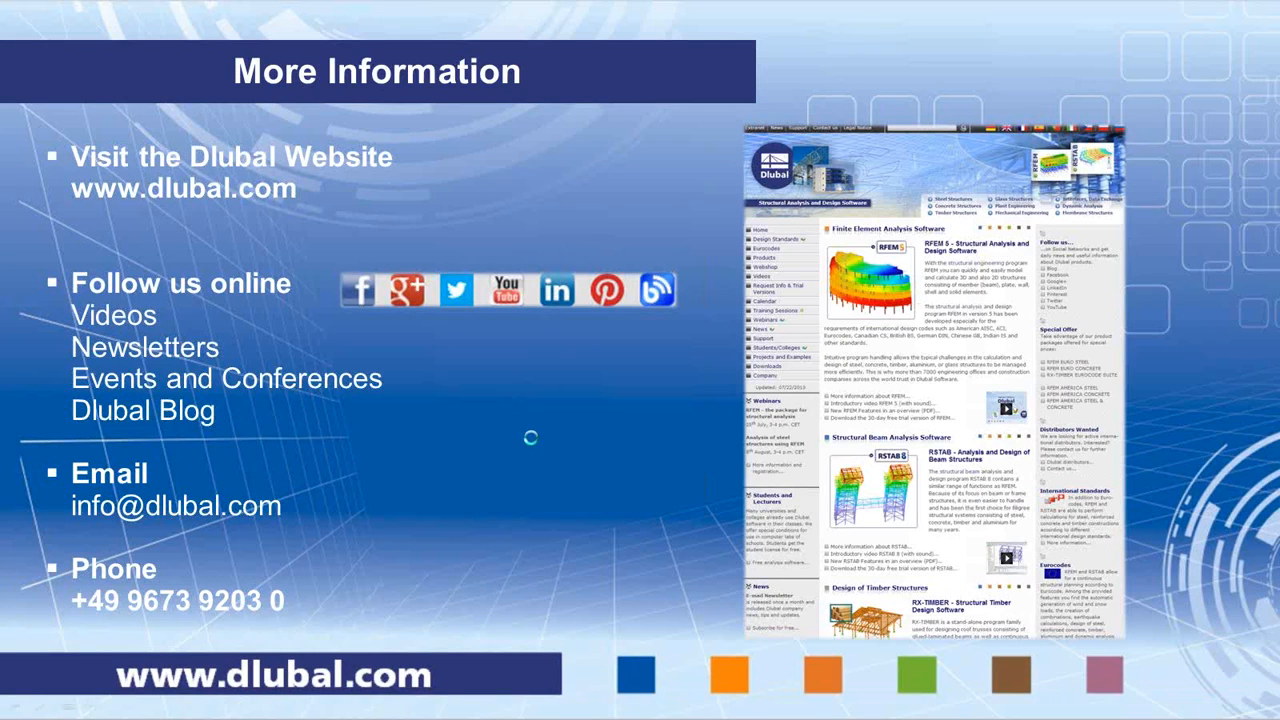